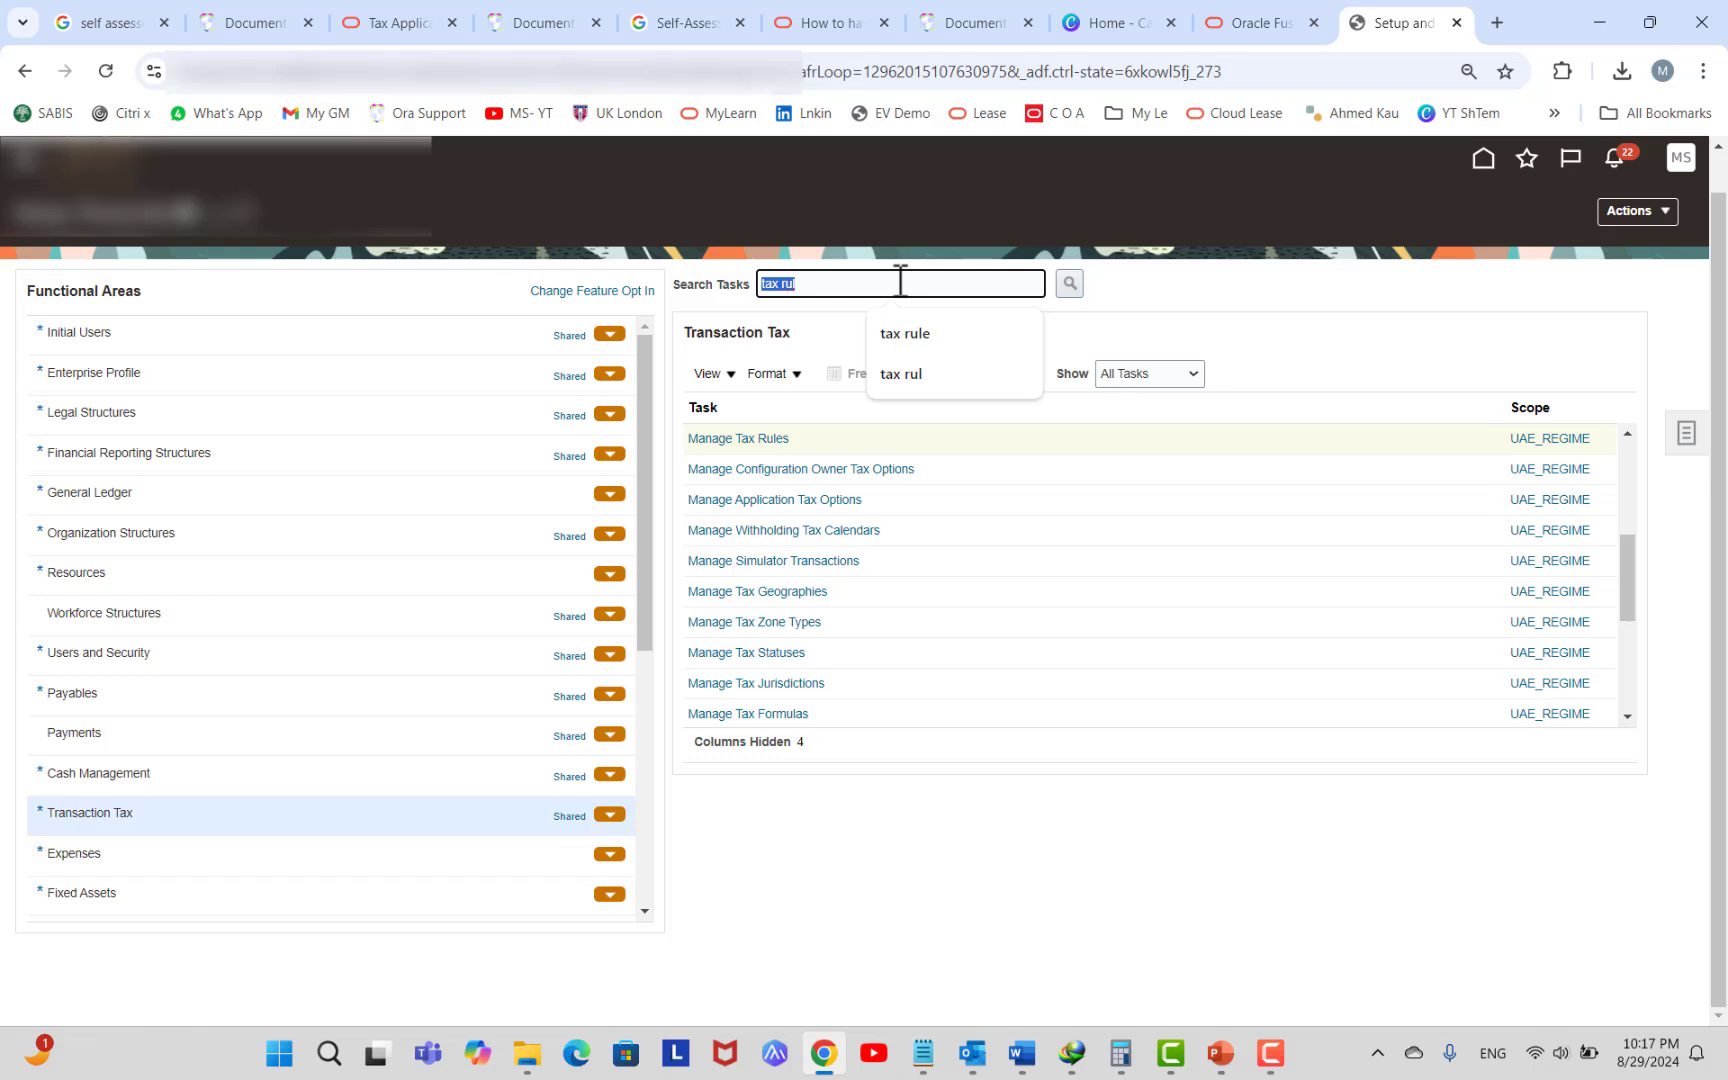
Search the setup tasks for "tax lookup" and open the Manage Tax Lookup Codes task.
{"action": "type", "text": "tax"}
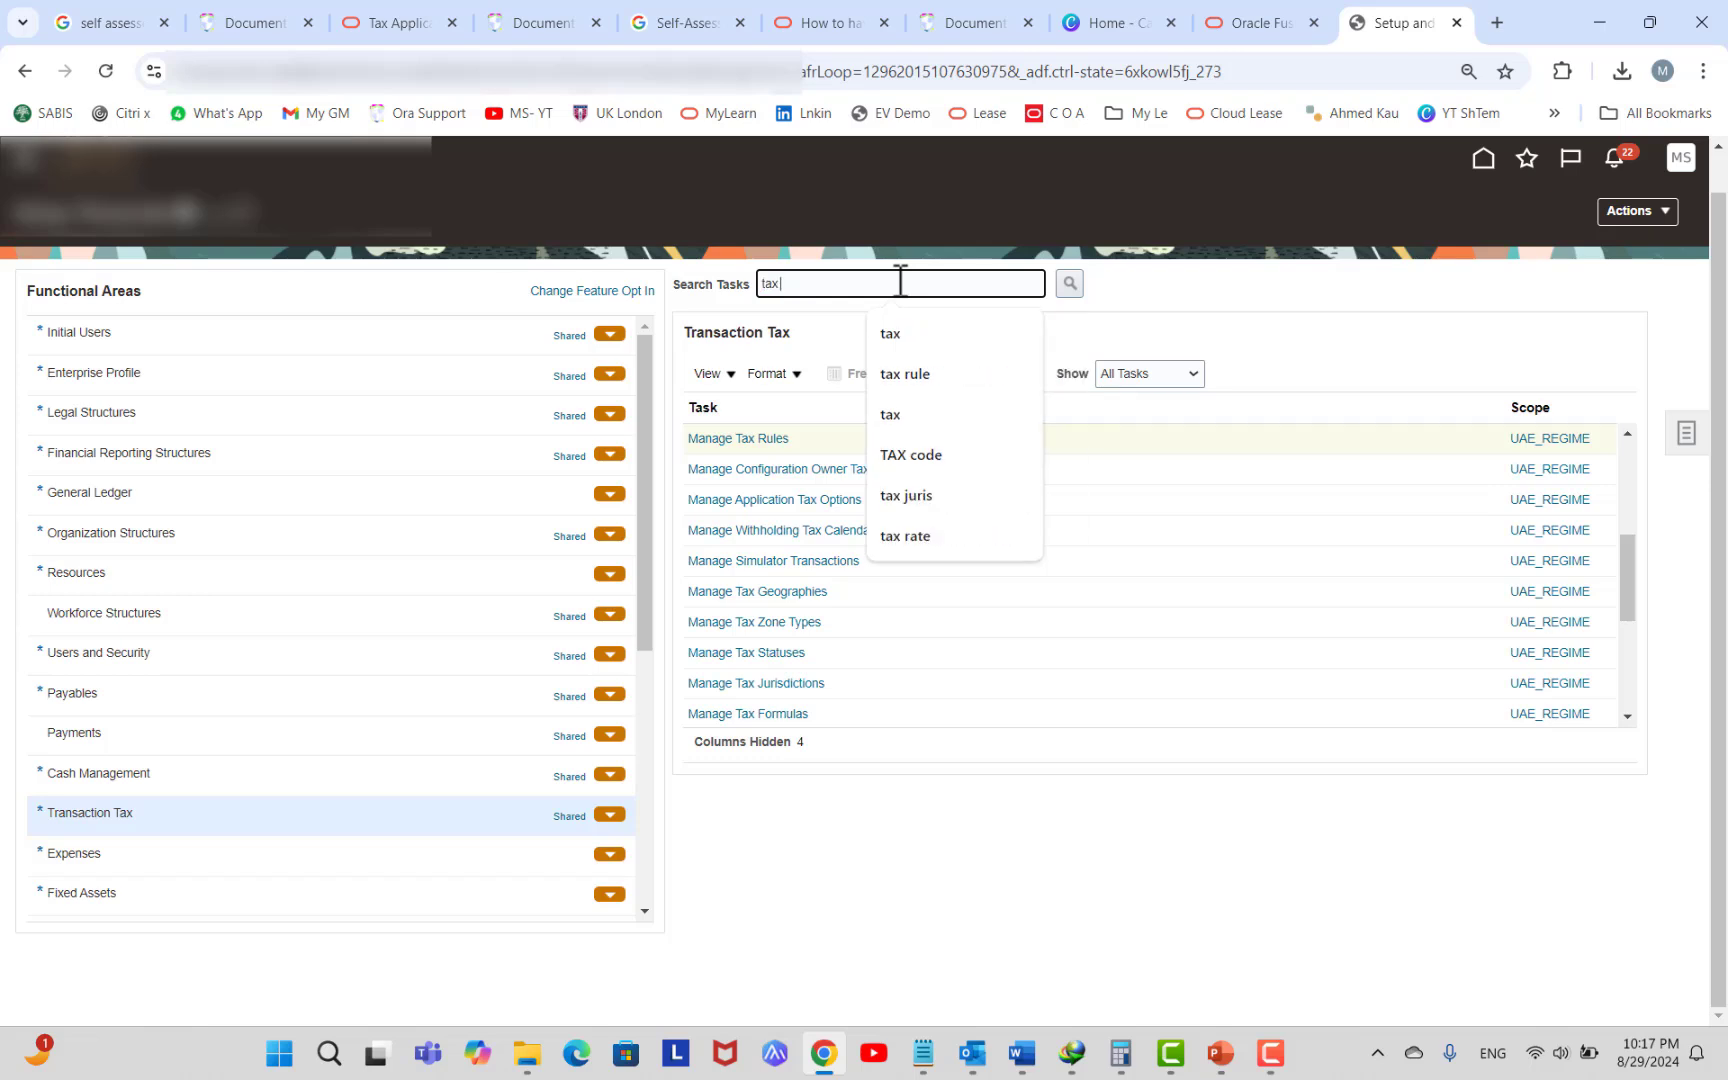
{"action": "type", "text": " lookup"}
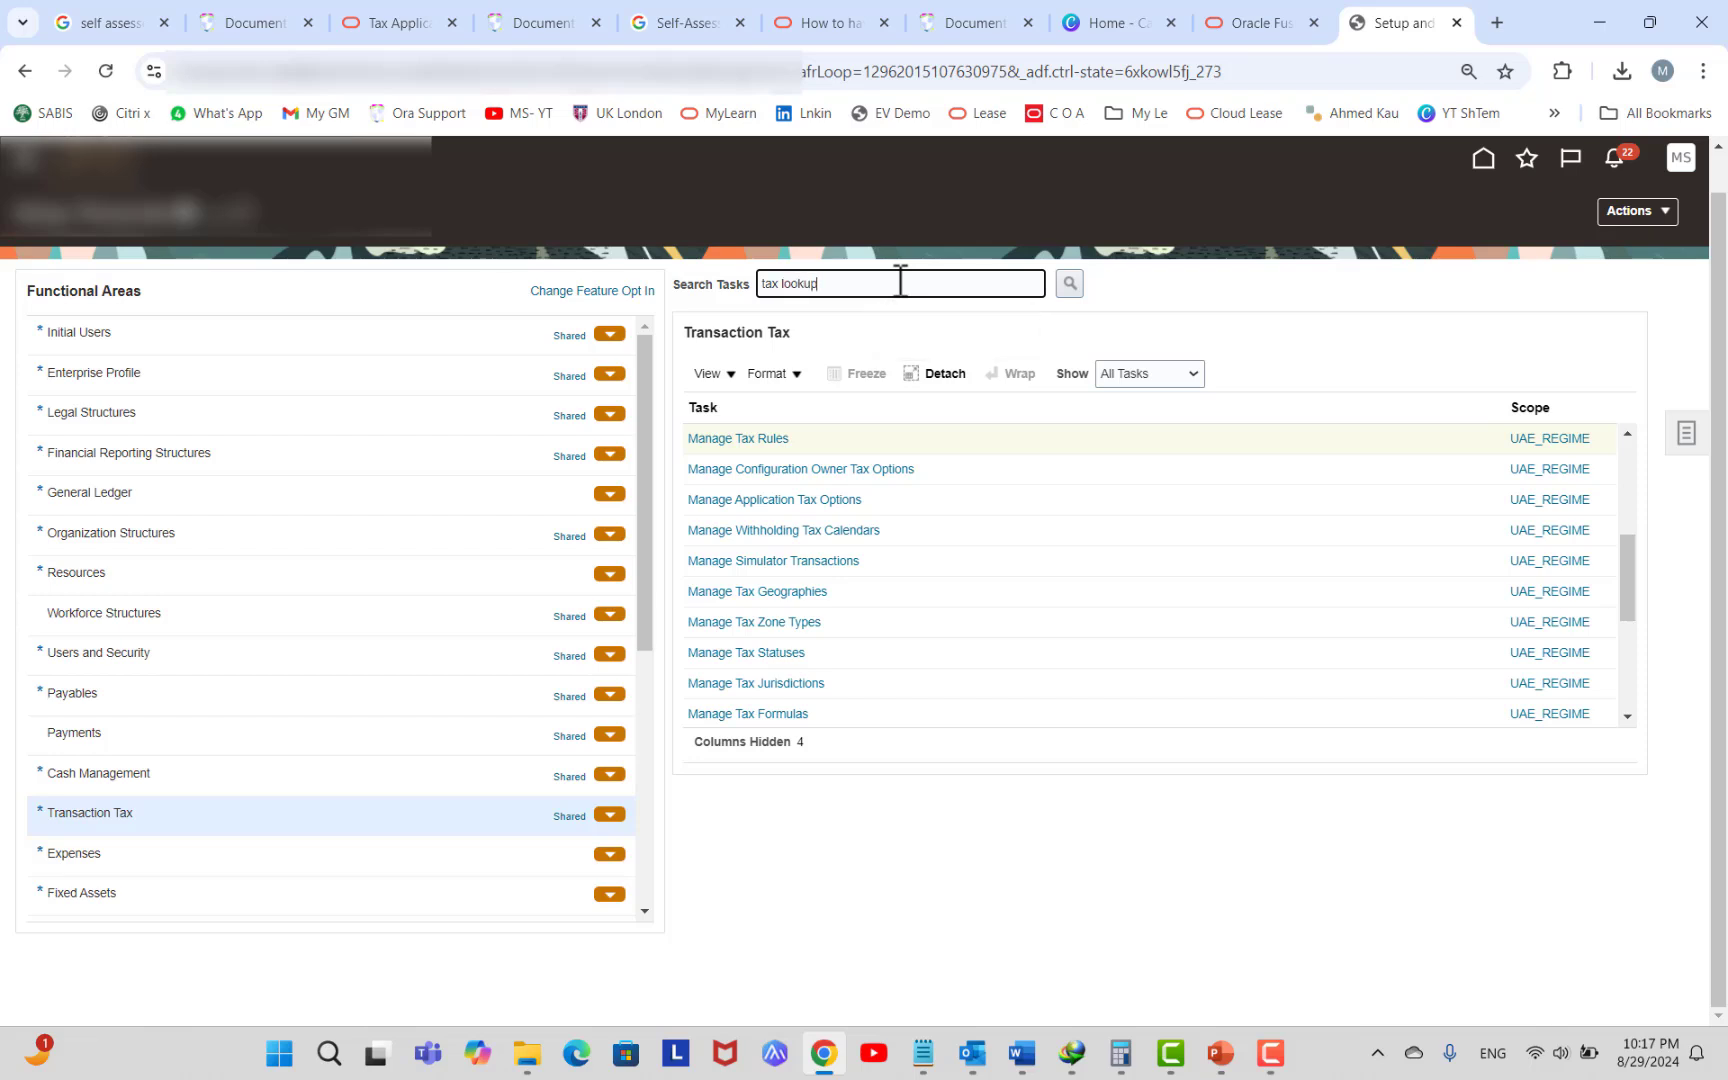
{"action": "key", "text": "Return"}
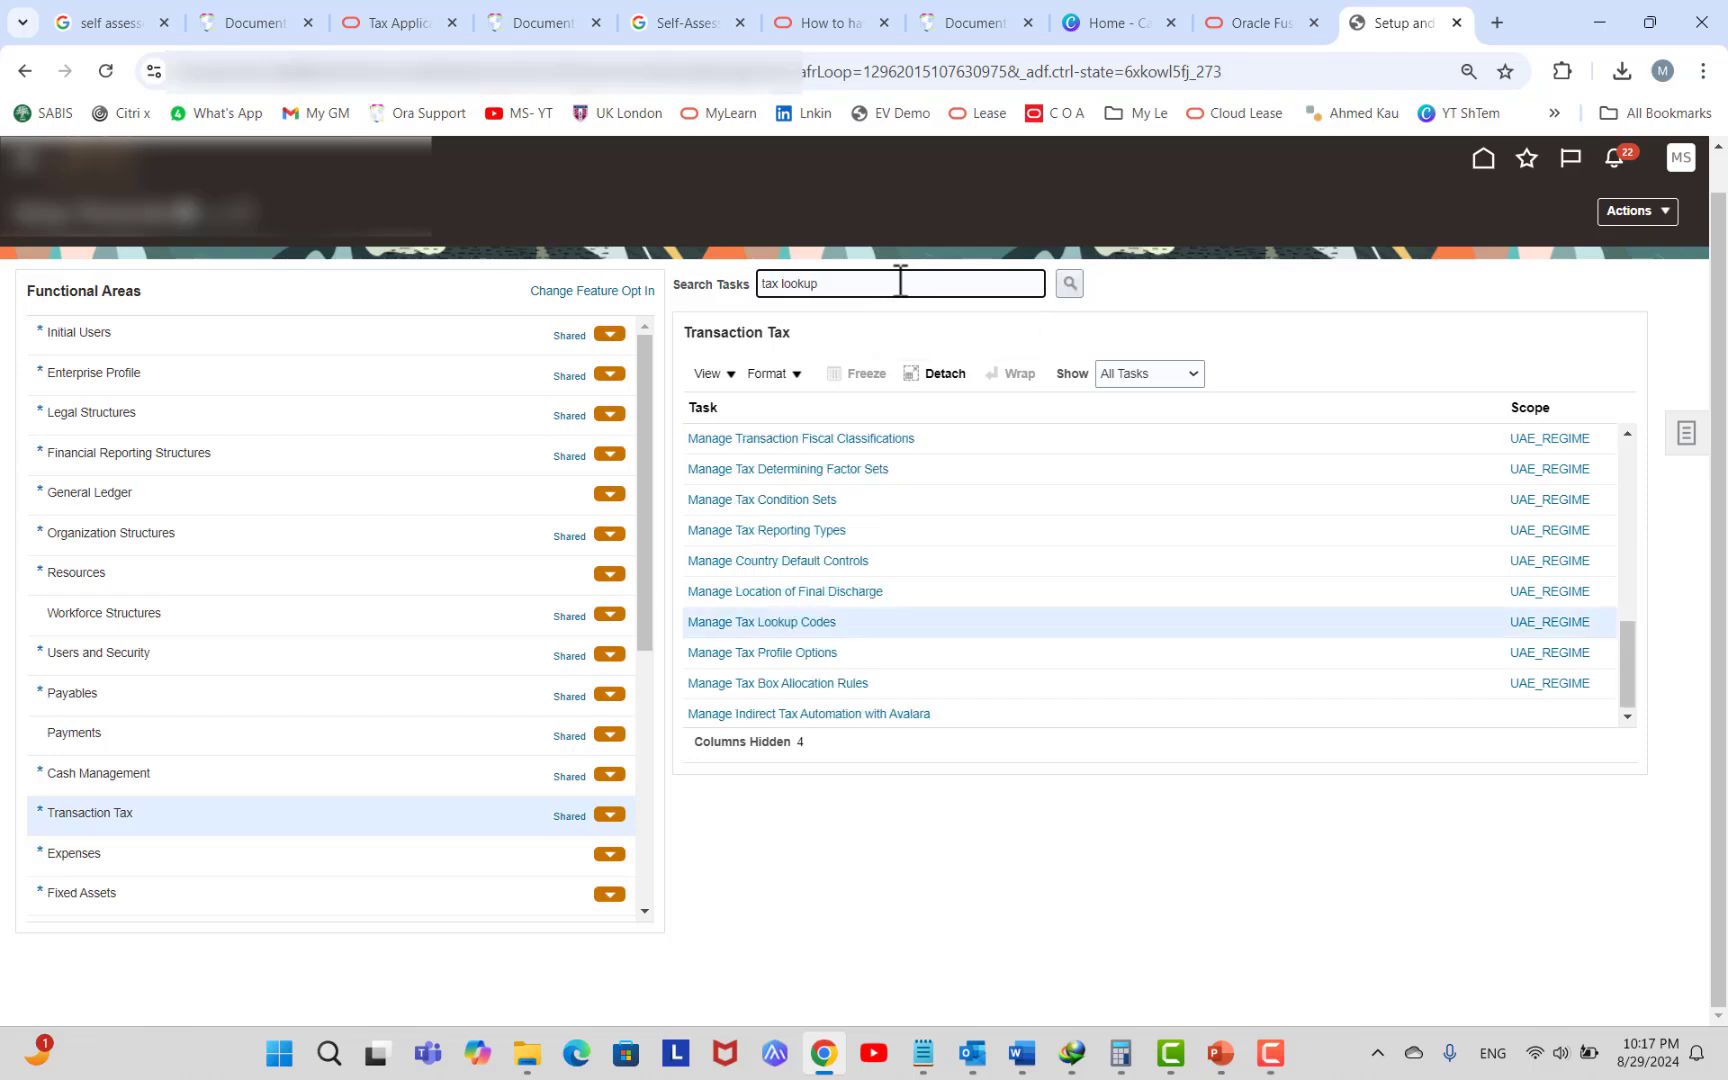
{"action": "left_click", "coordinate": [795, 624]}
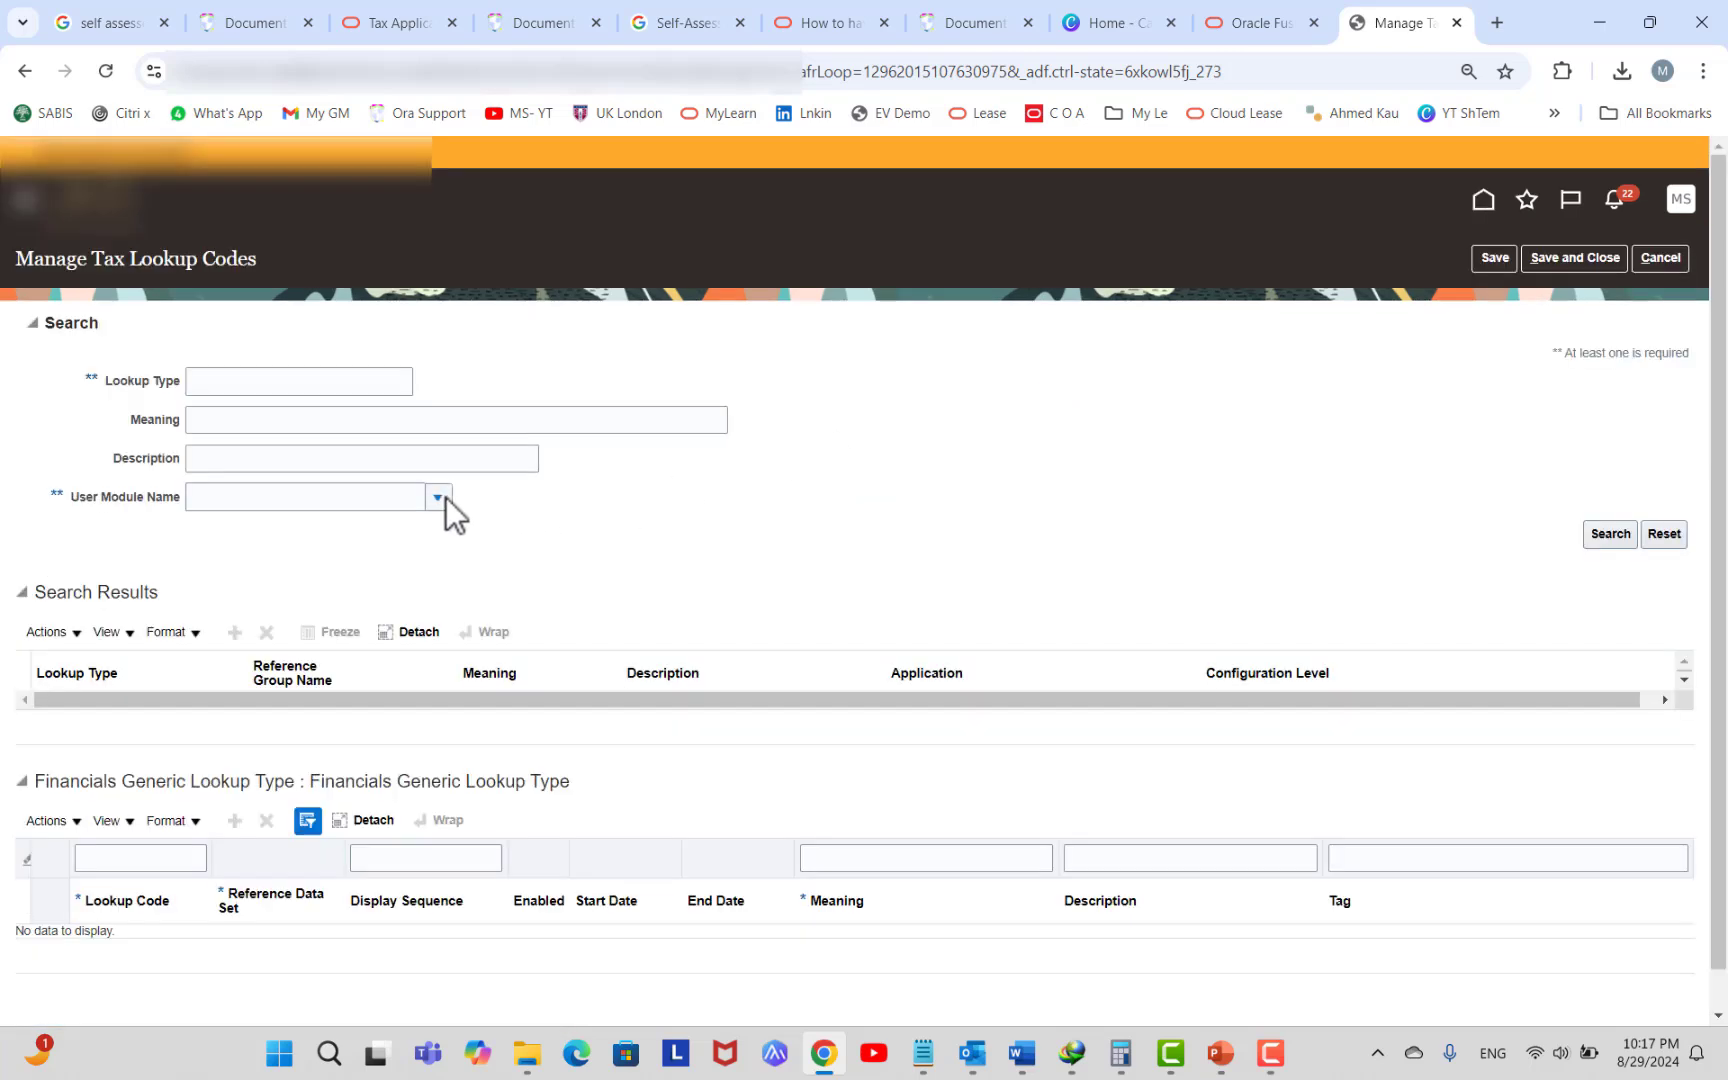
Search the tax lookup types for user module Common Tax Components with the meaning Regis%.
{"action": "left_click", "coordinate": [437, 497]}
{"action": "left_click", "coordinate": [330, 563]}
{"action": "left_click", "coordinate": [215, 418]}
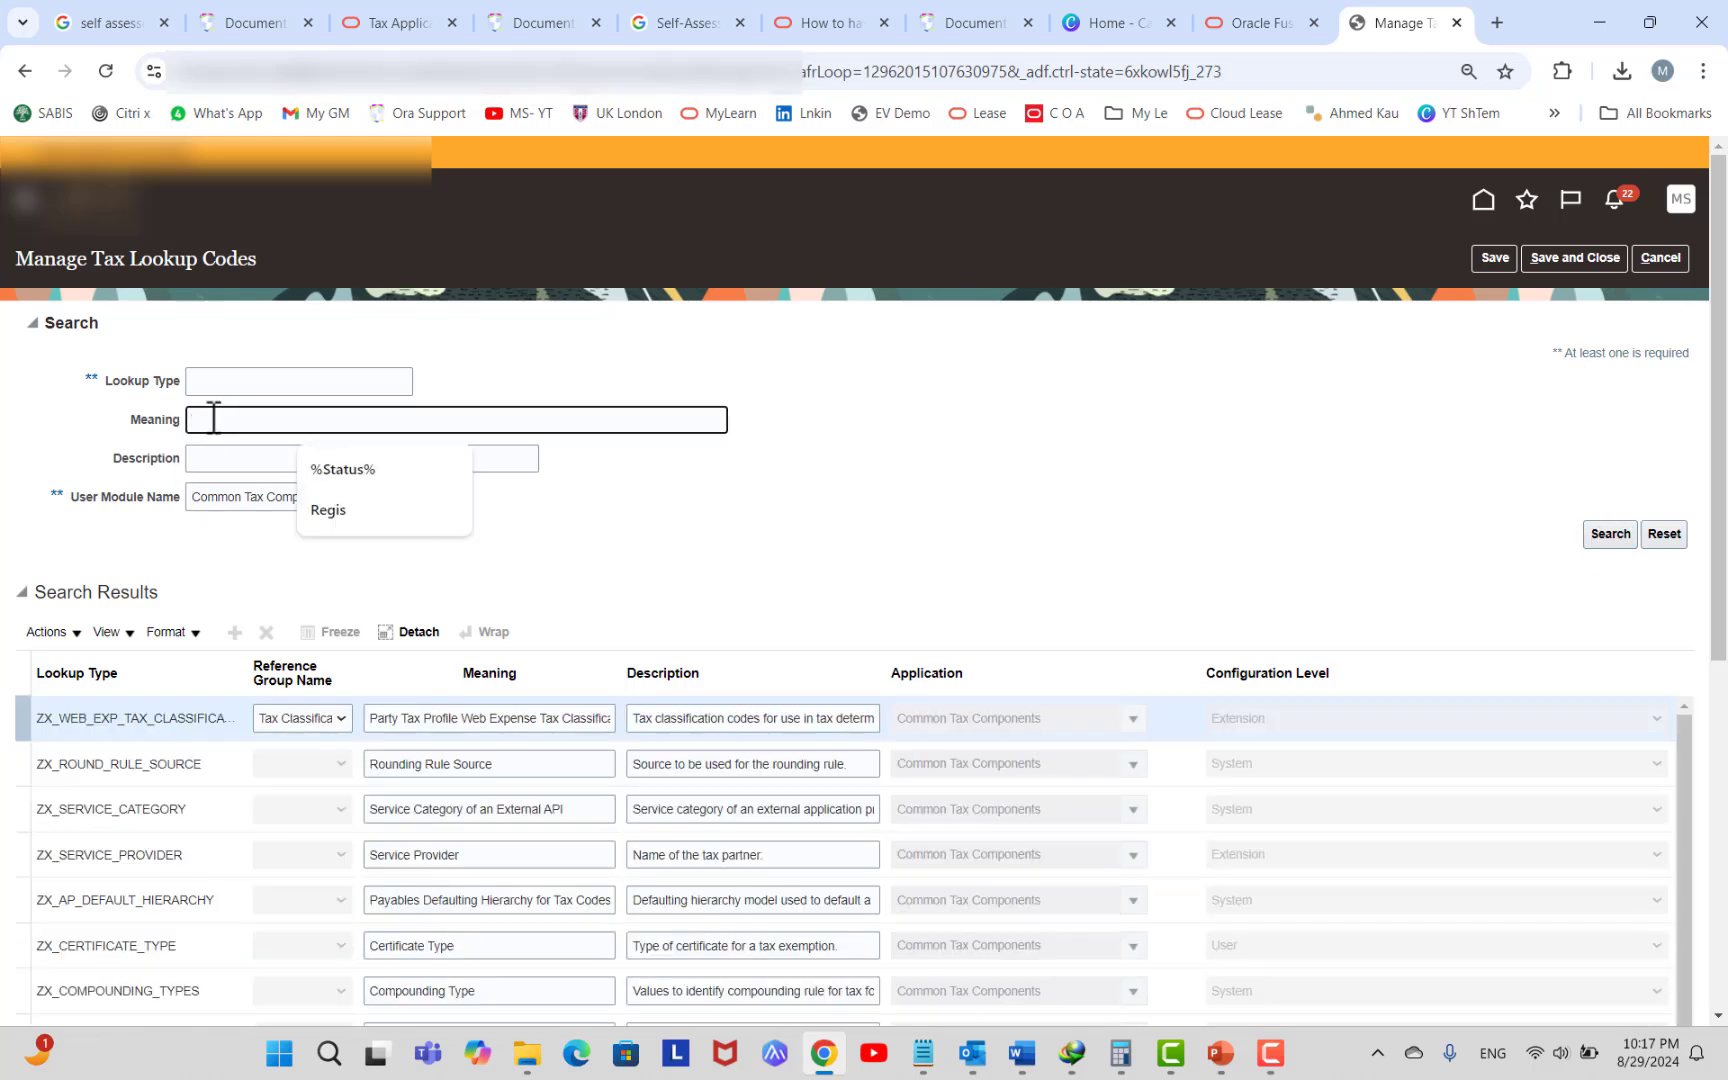
{"action": "left_click", "coordinate": [330, 512]}
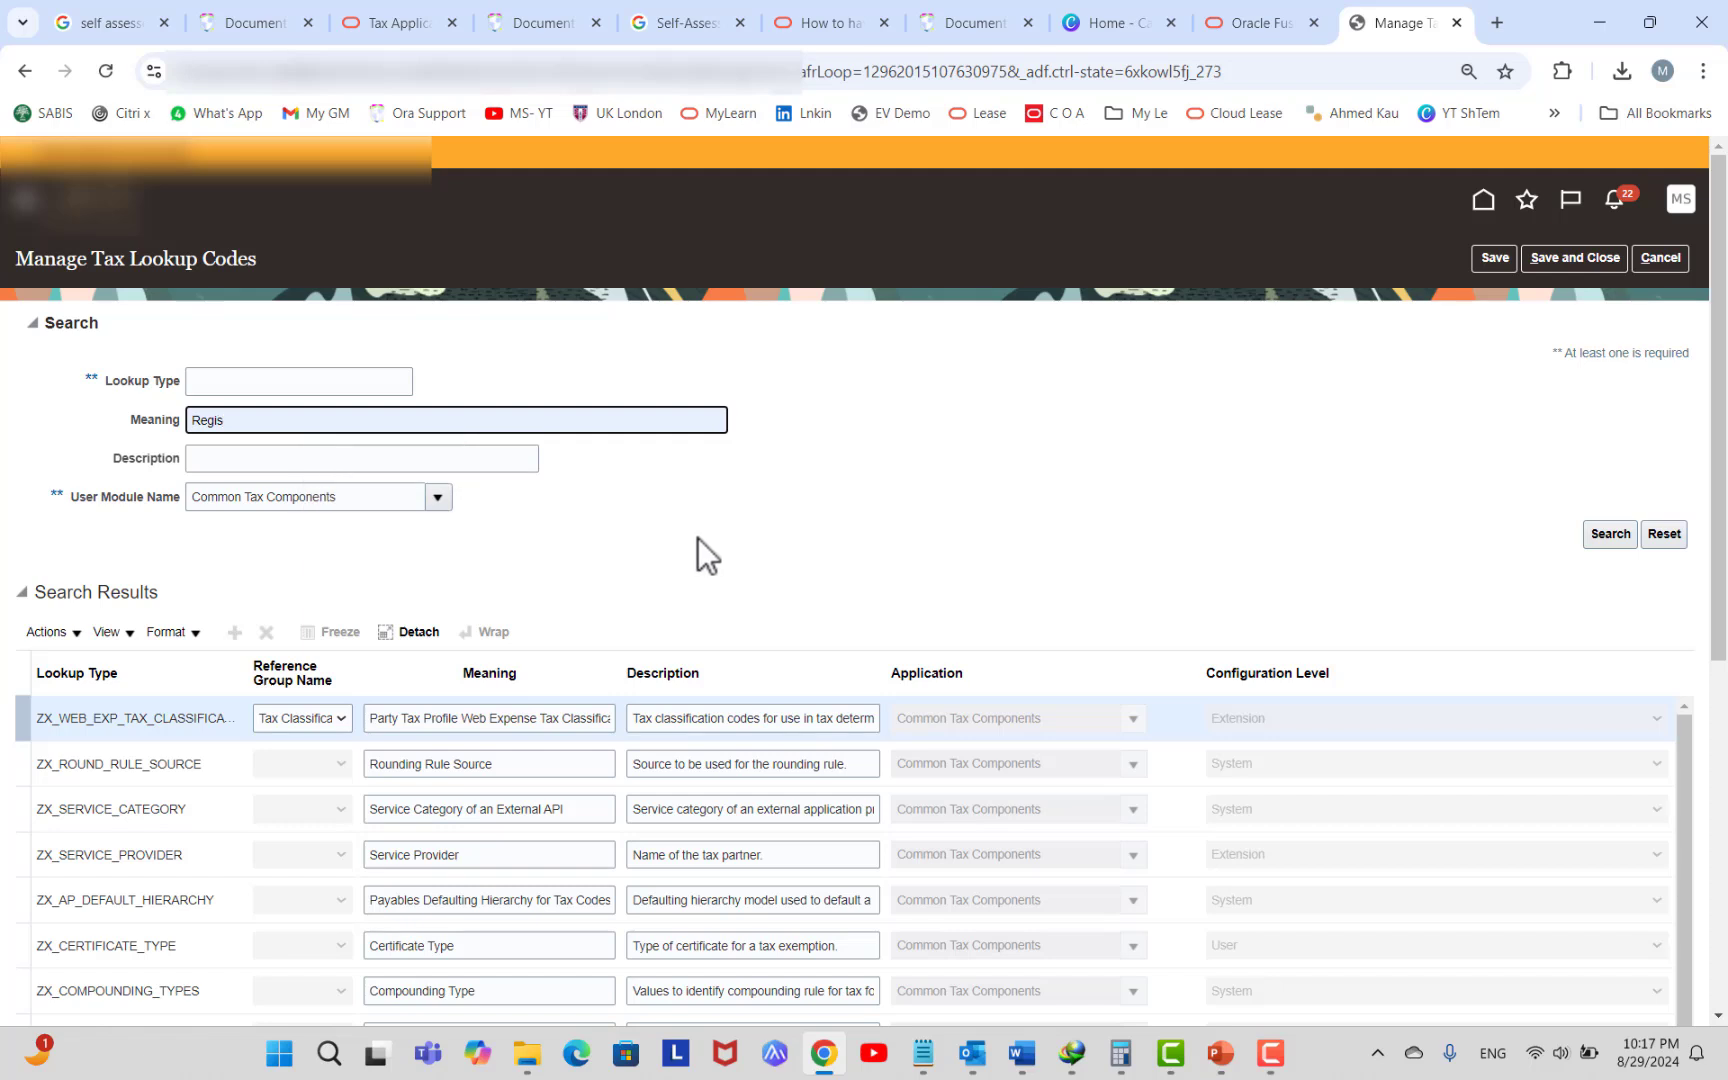
{"action": "type", "text": "%"}
{"action": "key", "text": "Return"}
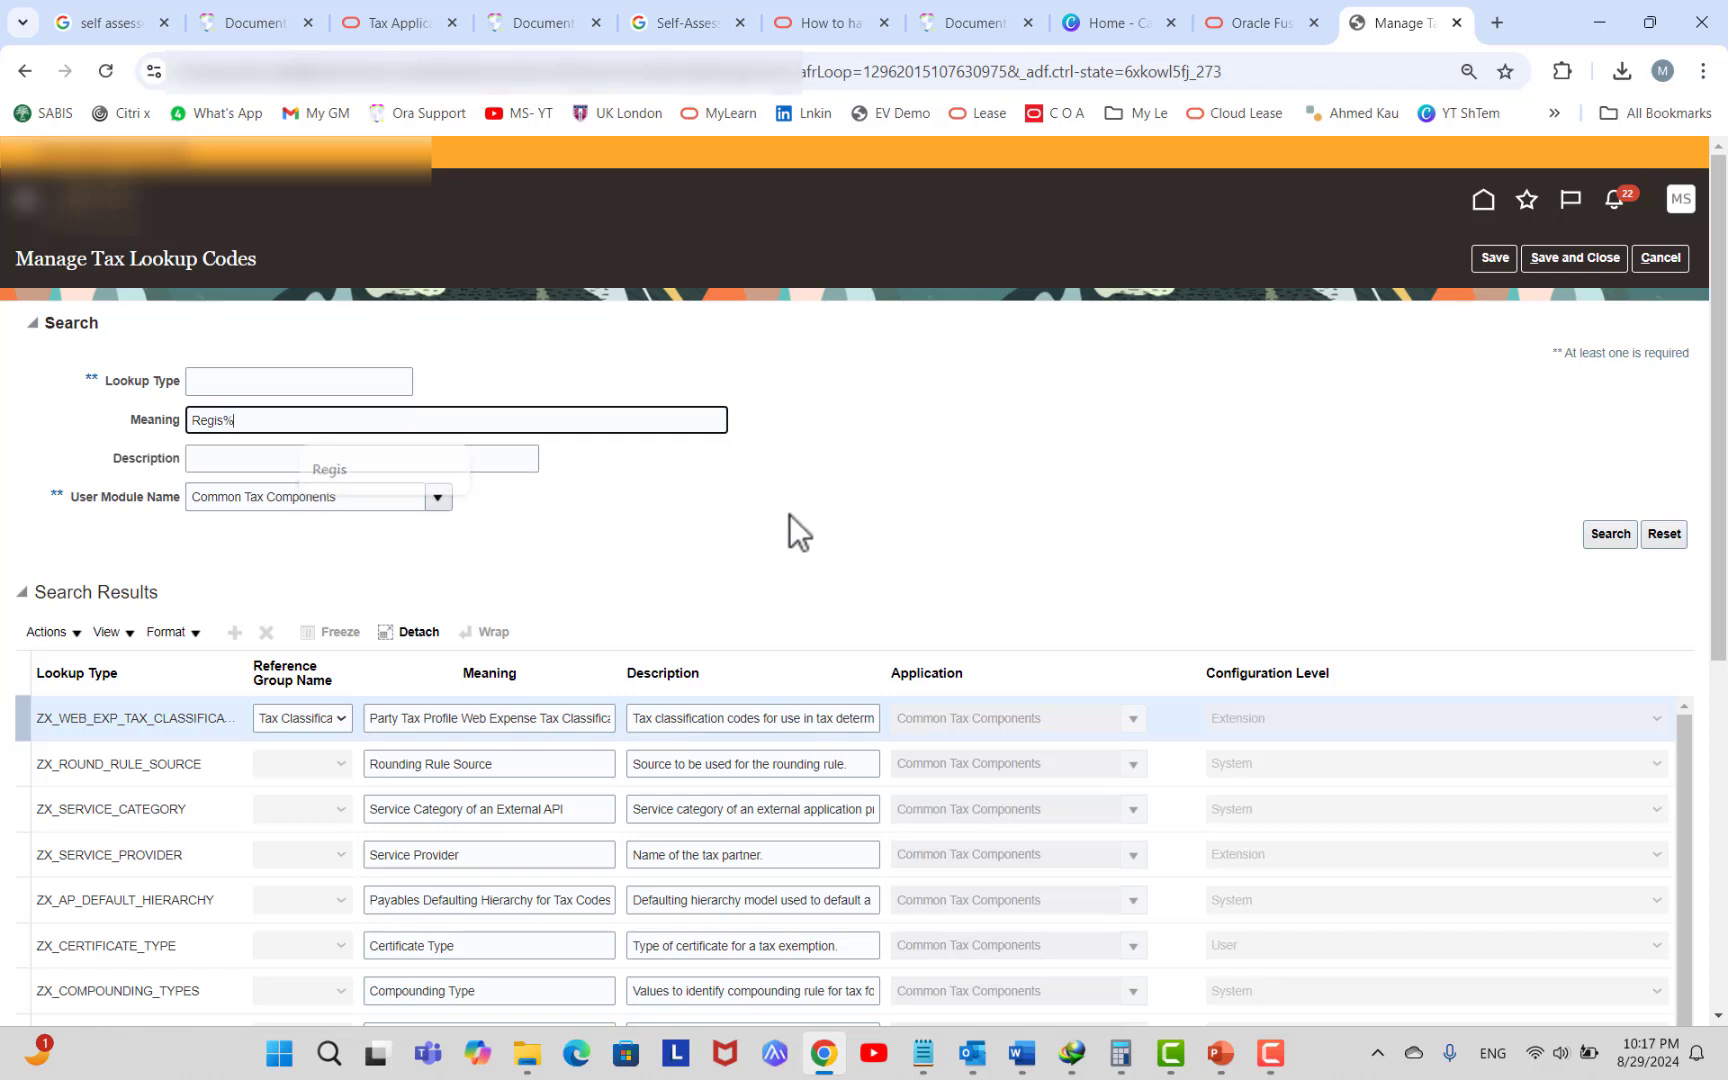
Examine the lookup codes defined for the Registration Status lookup type, ZX_REGISTRATIONS_STATUS, and leave the page without saving.
{"action": "left_click", "coordinate": [521, 809]}
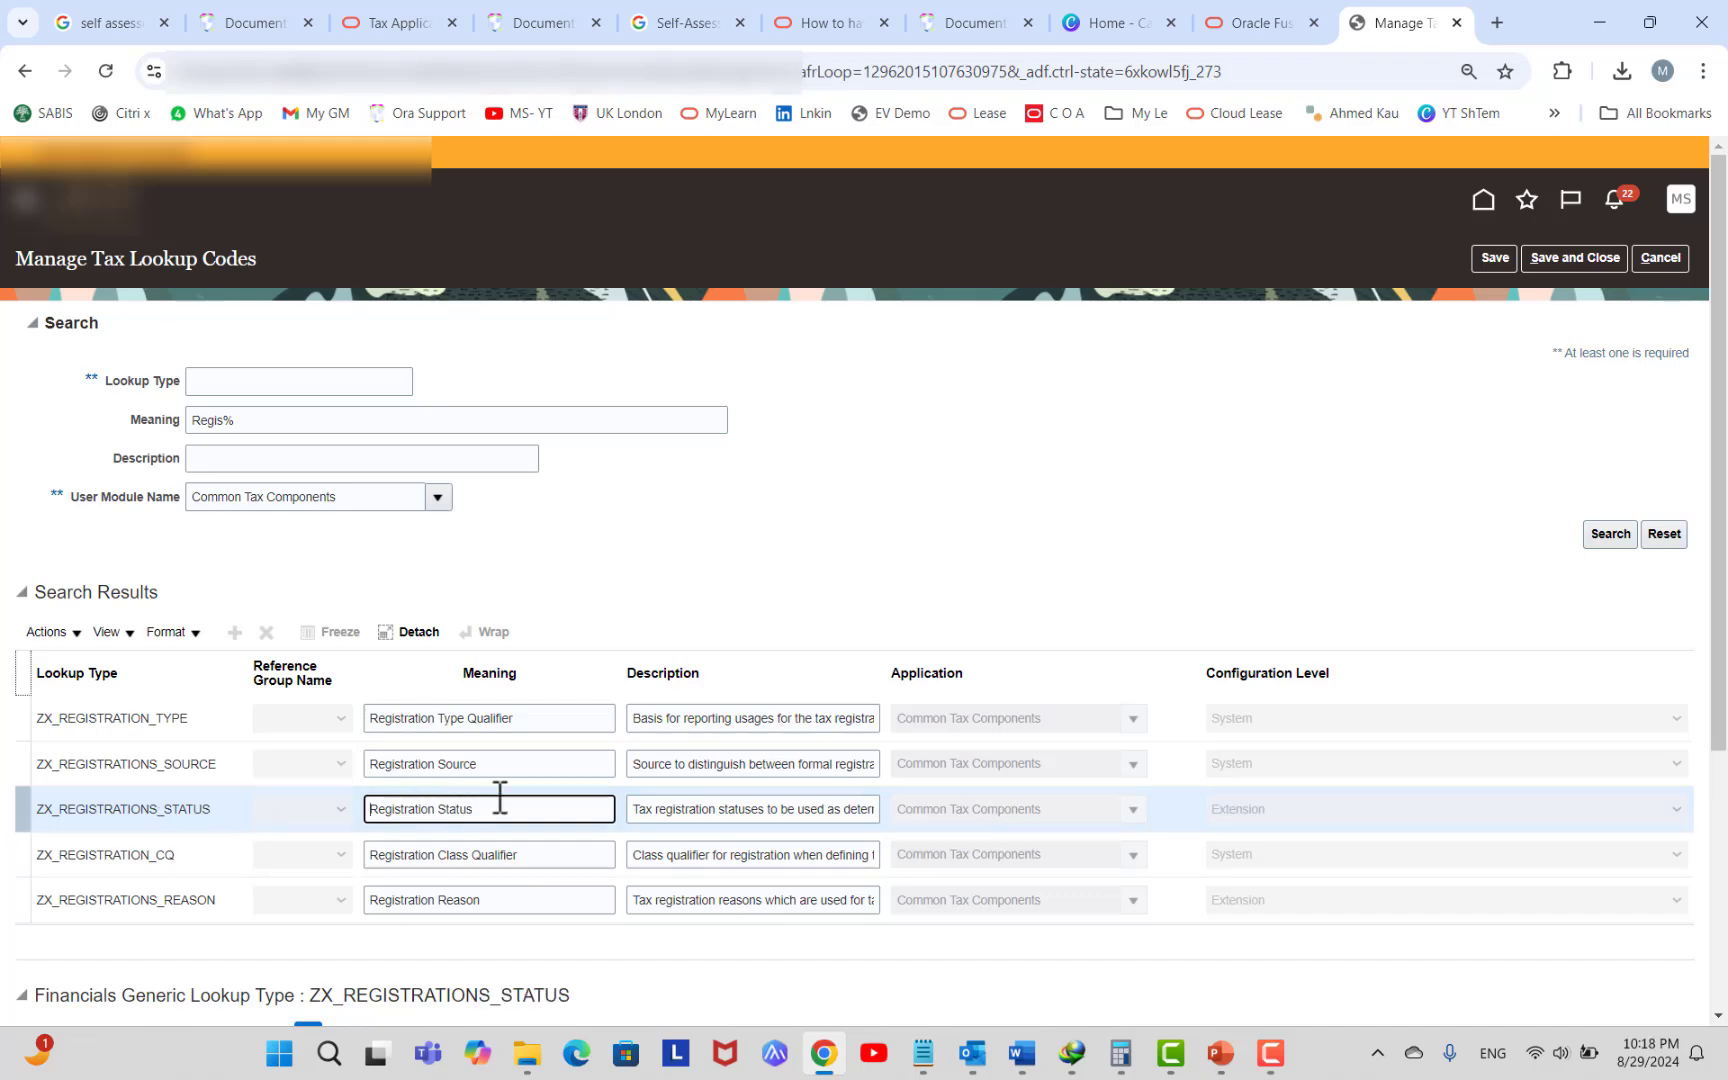
{"action": "scroll", "coordinate": [1160, 520], "scroll_direction": "down", "scroll_amount": 4}
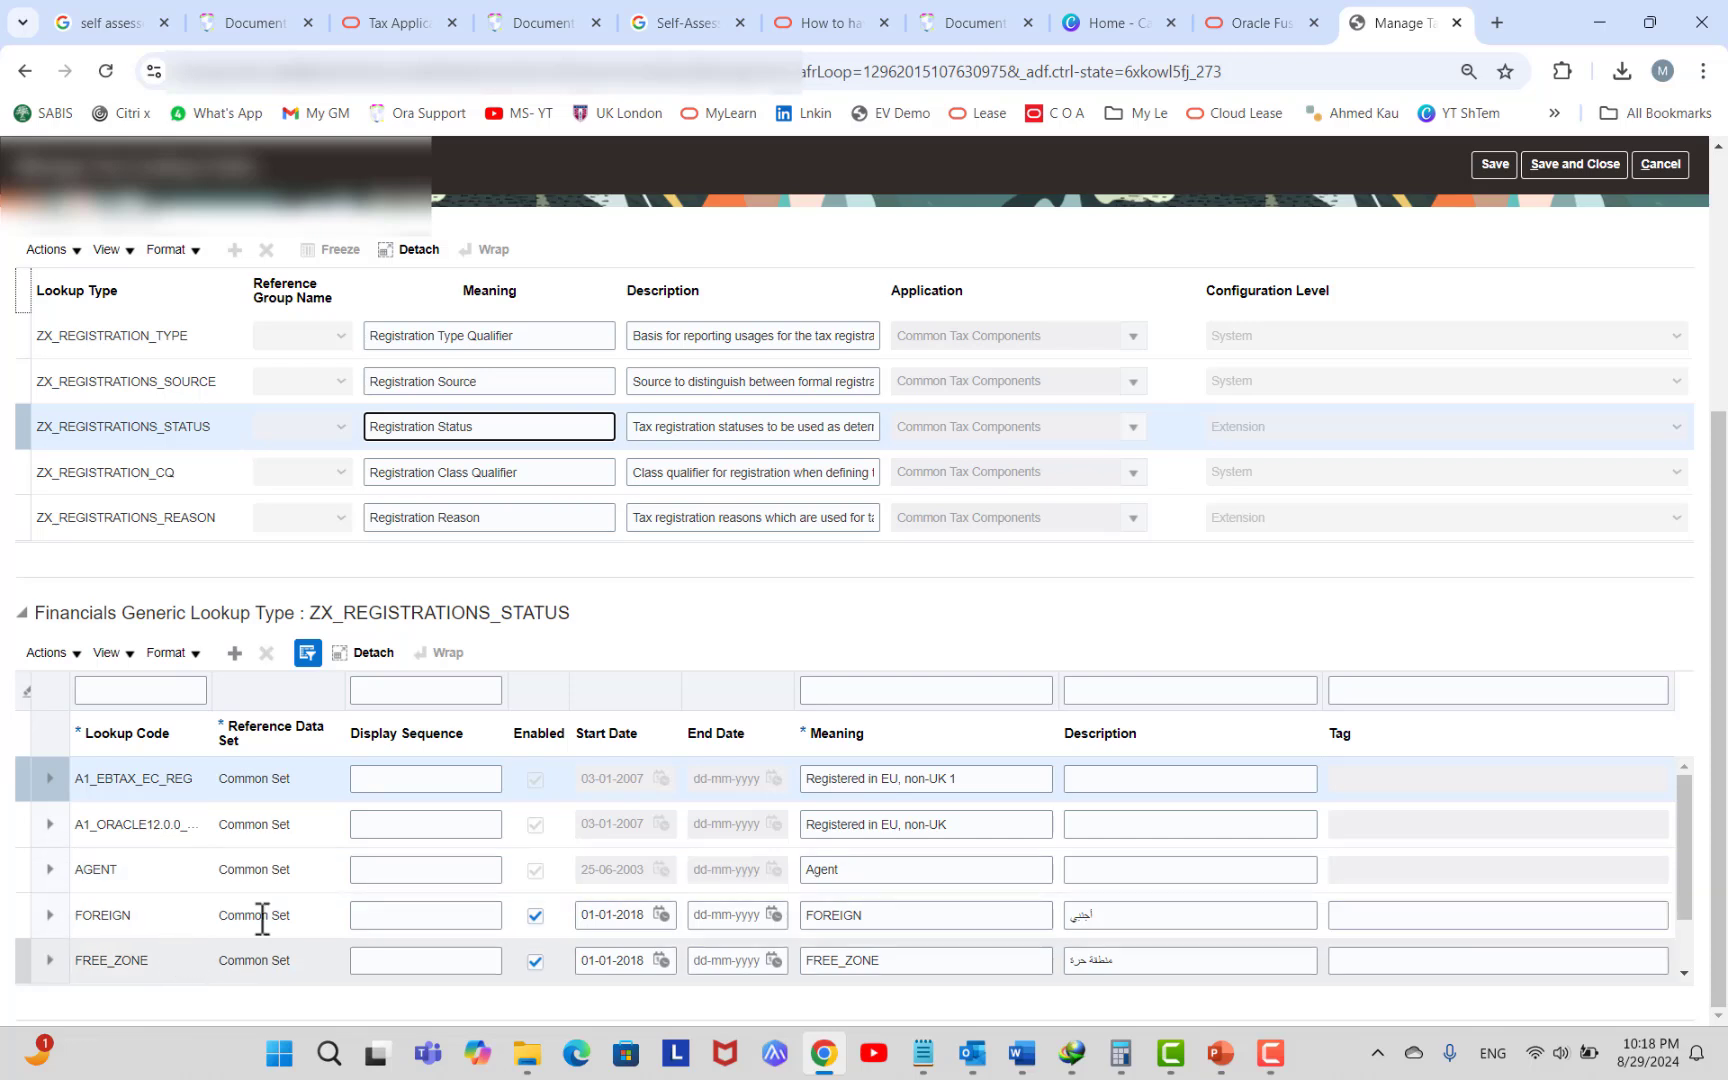
{"action": "scroll", "coordinate": [976, 856], "scroll_direction": "down", "scroll_amount": 2}
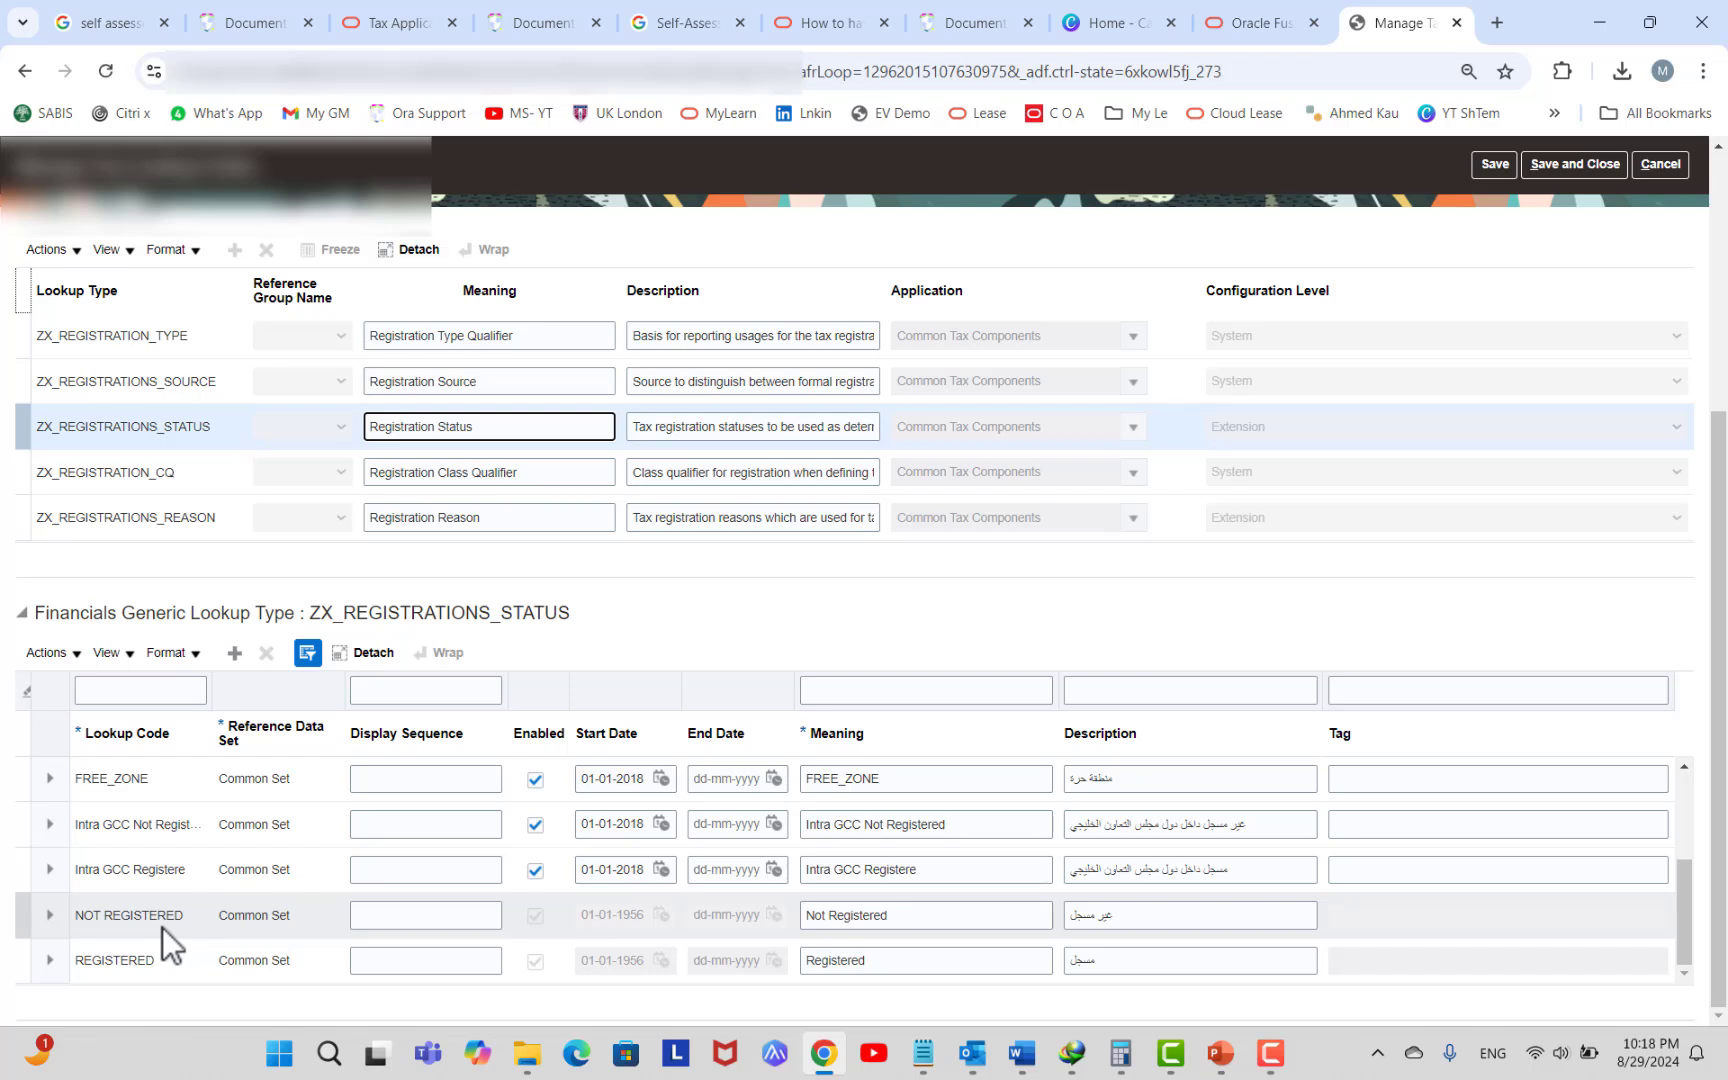
{"action": "left_click", "coordinate": [143, 963]}
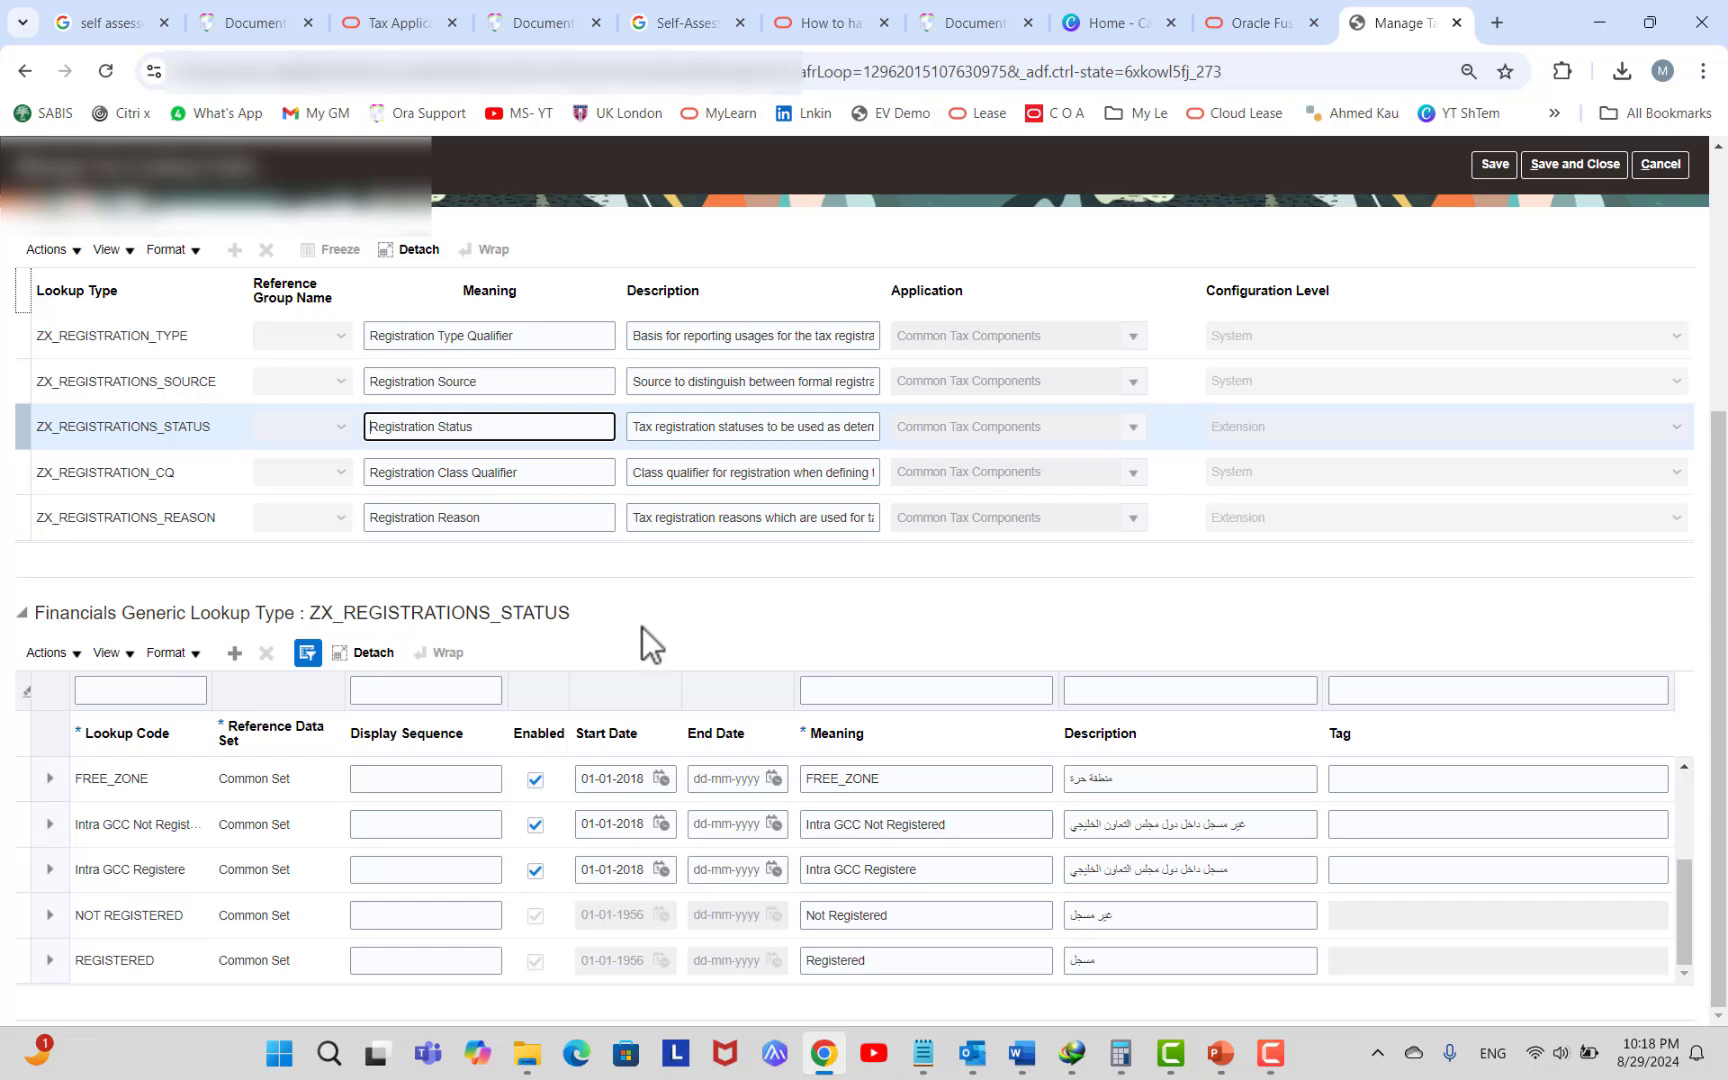
{"action": "left_click_drag", "start_coordinate": [305, 612], "coordinate": [545, 612]}
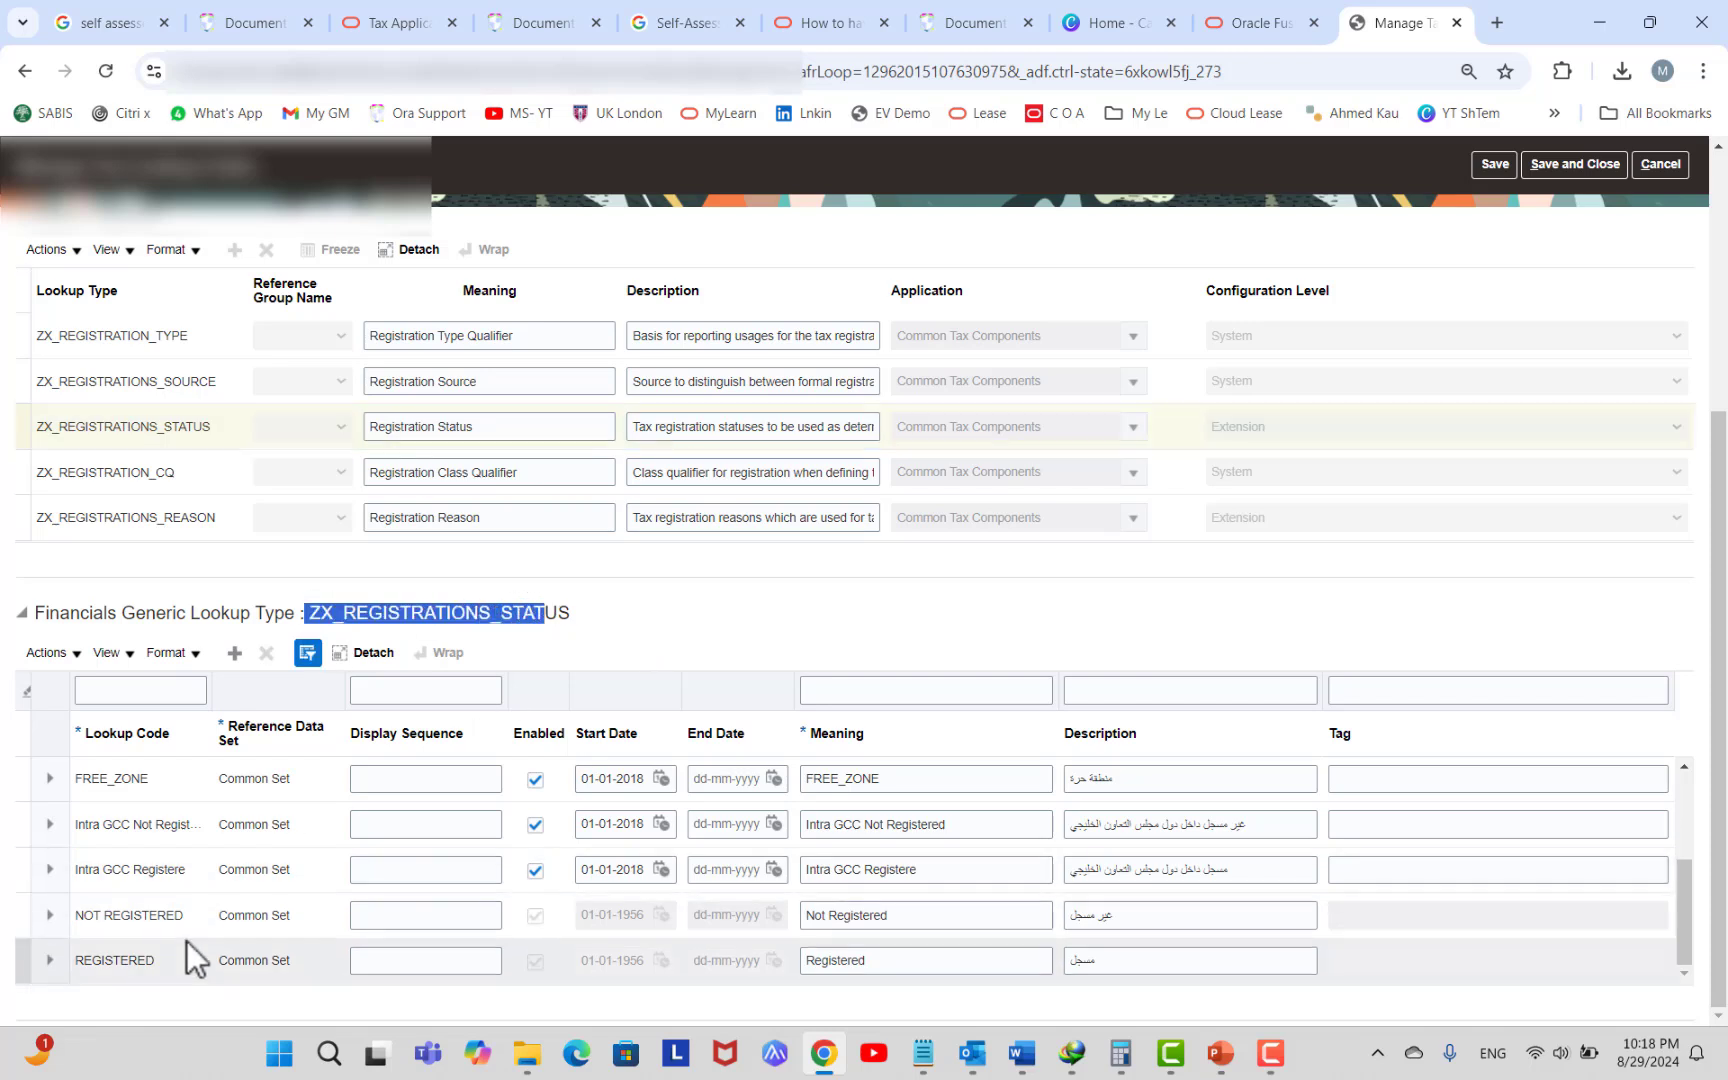
{"action": "left_click", "coordinate": [1668, 165]}
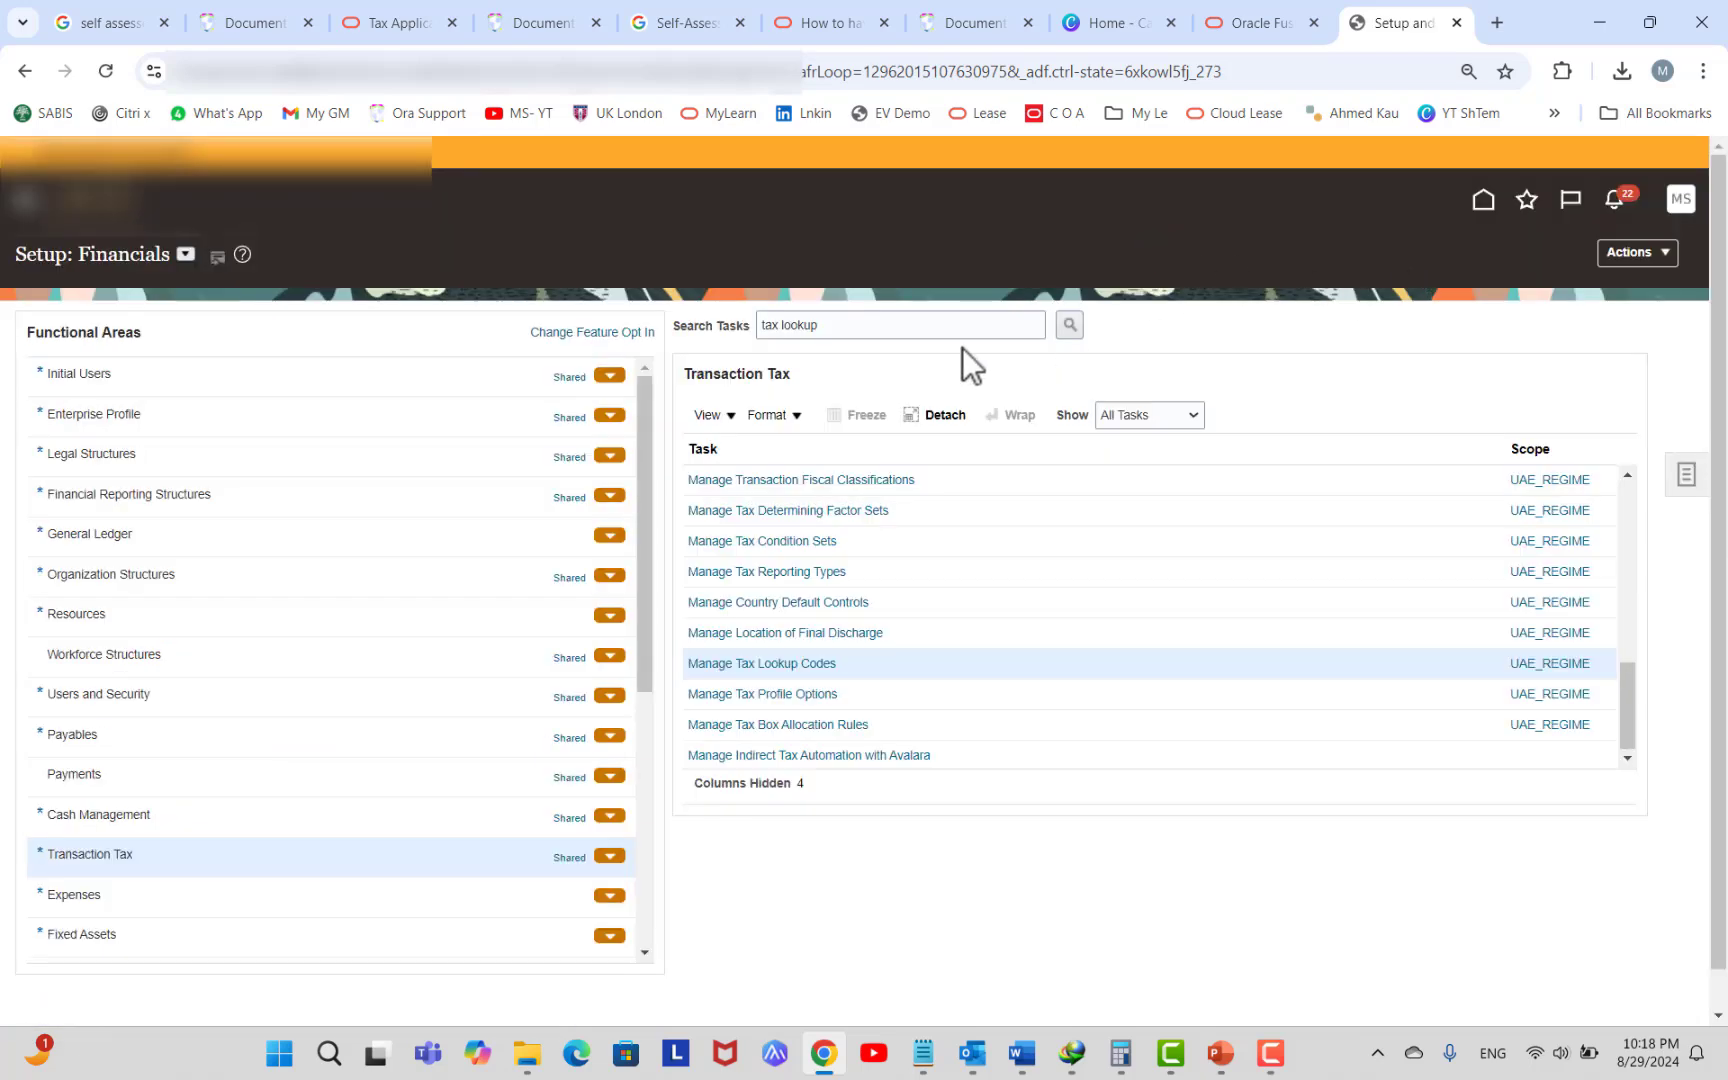
Duplicate the Financials setup browser tab and open the supplier overview under Procurement in the copy.
{"action": "right_click", "coordinate": [1358, 36]}
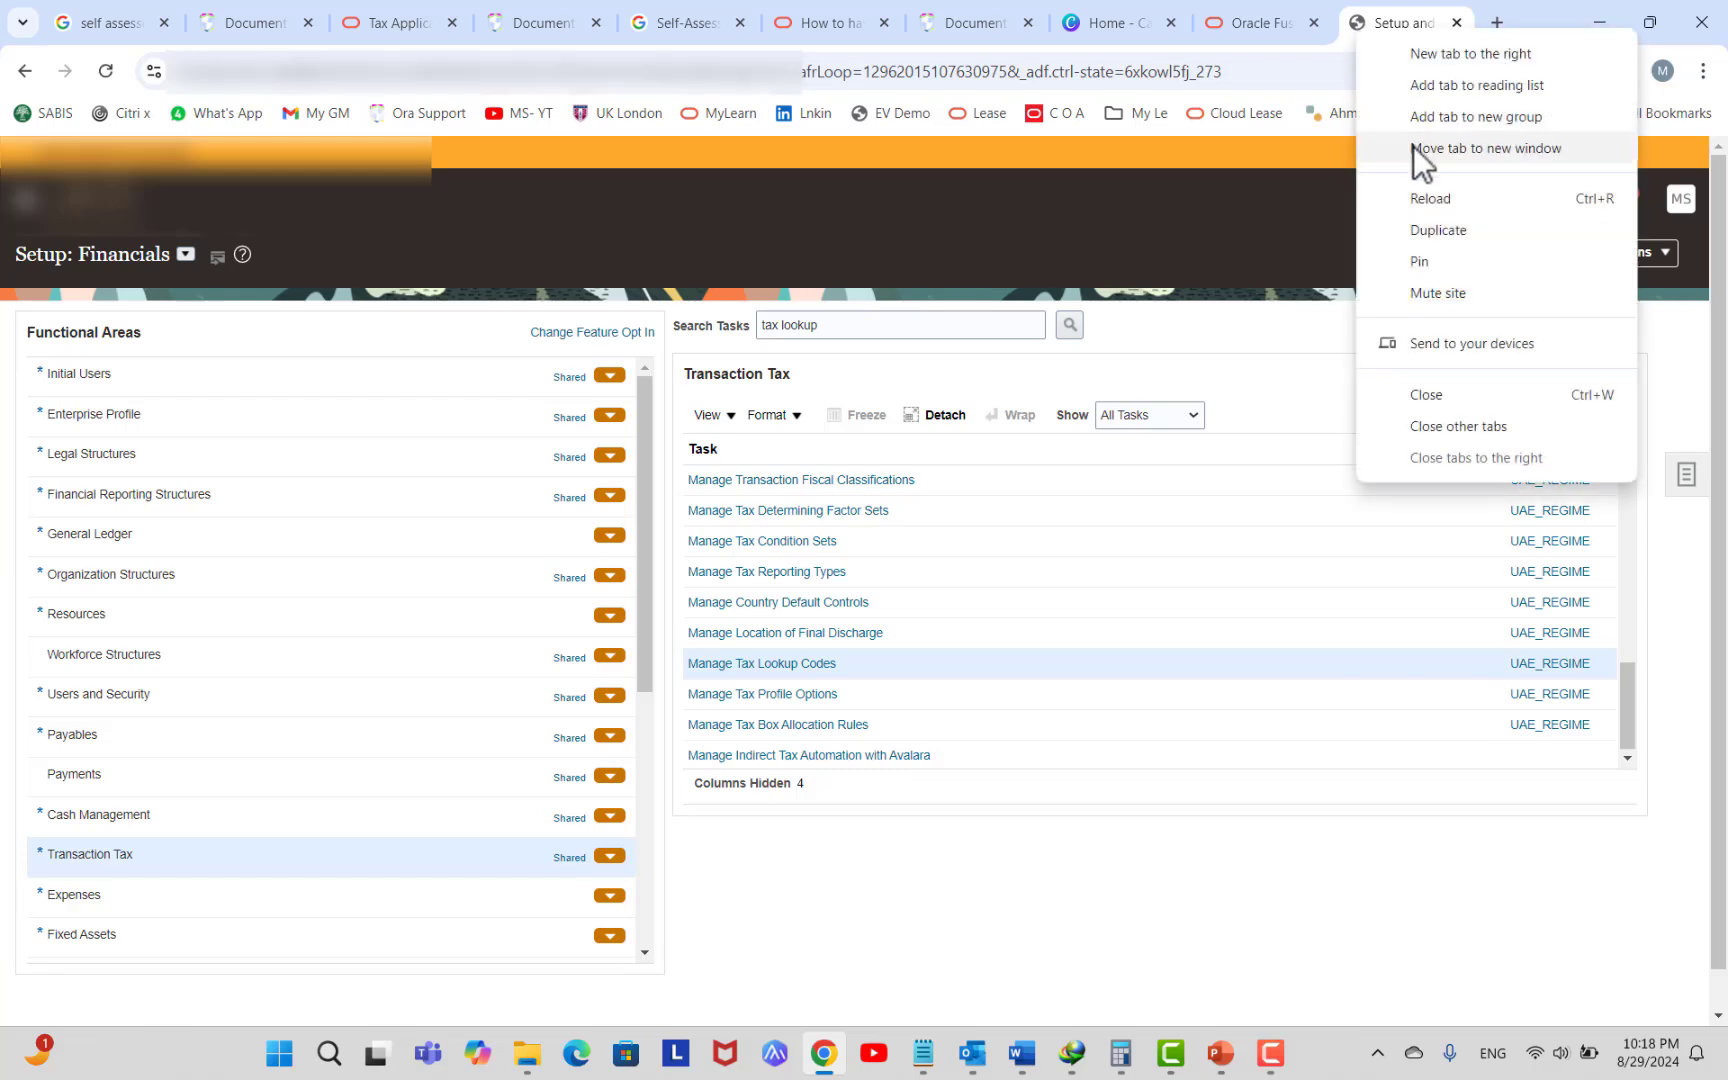
{"action": "left_click", "coordinate": [1432, 230]}
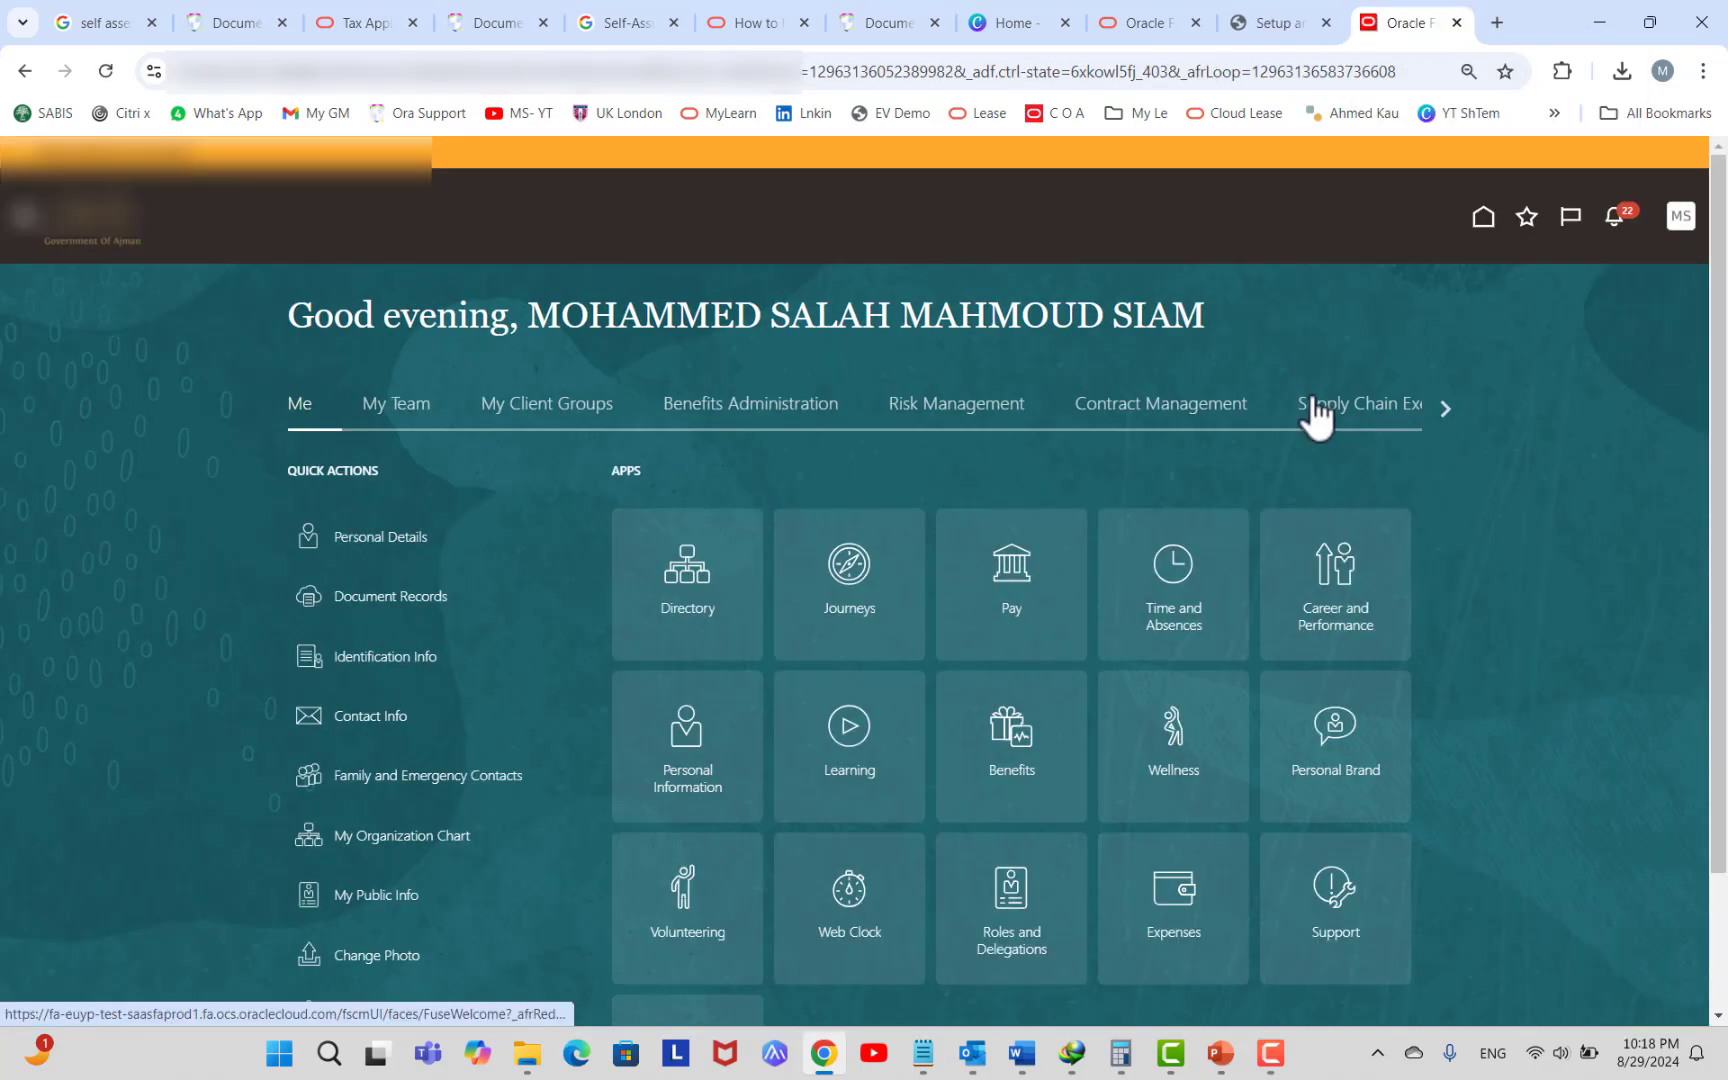
{"action": "scroll", "coordinate": [1311, 413], "scroll_direction": "down", "scroll_amount": 2}
{"action": "left_click", "coordinate": [1444, 236]}
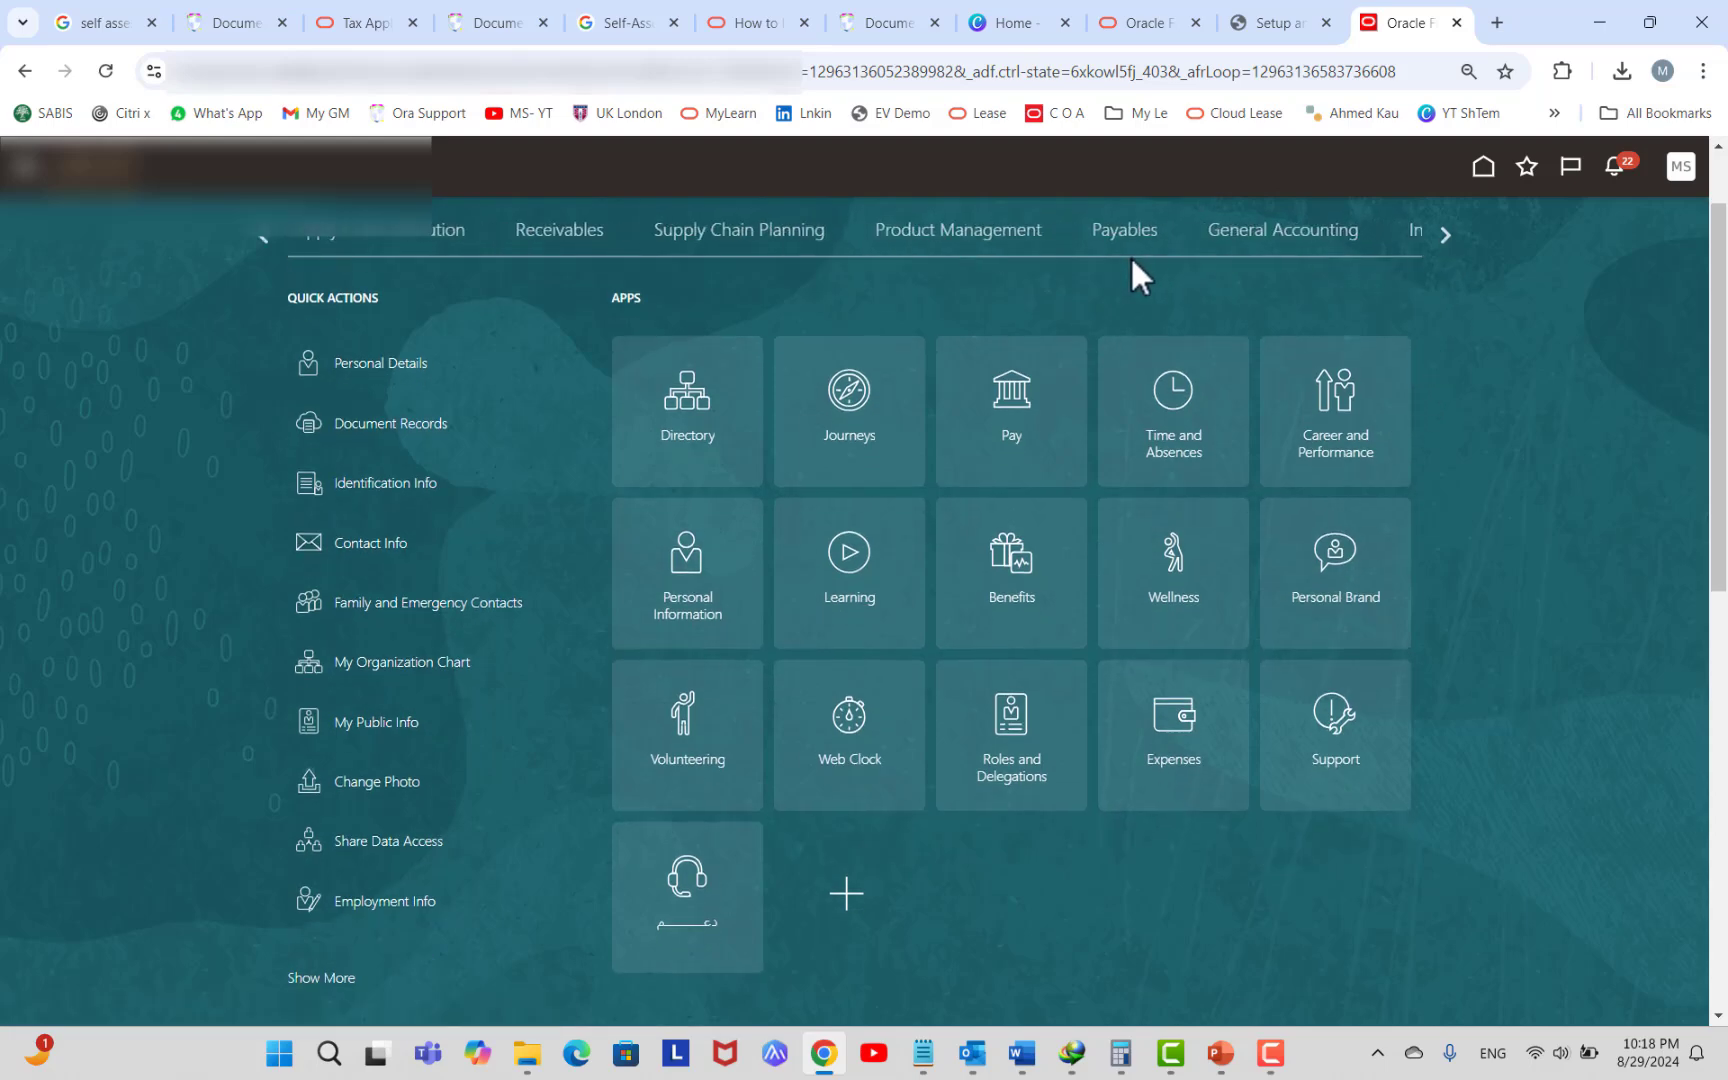
{"action": "left_click", "coordinate": [1440, 236]}
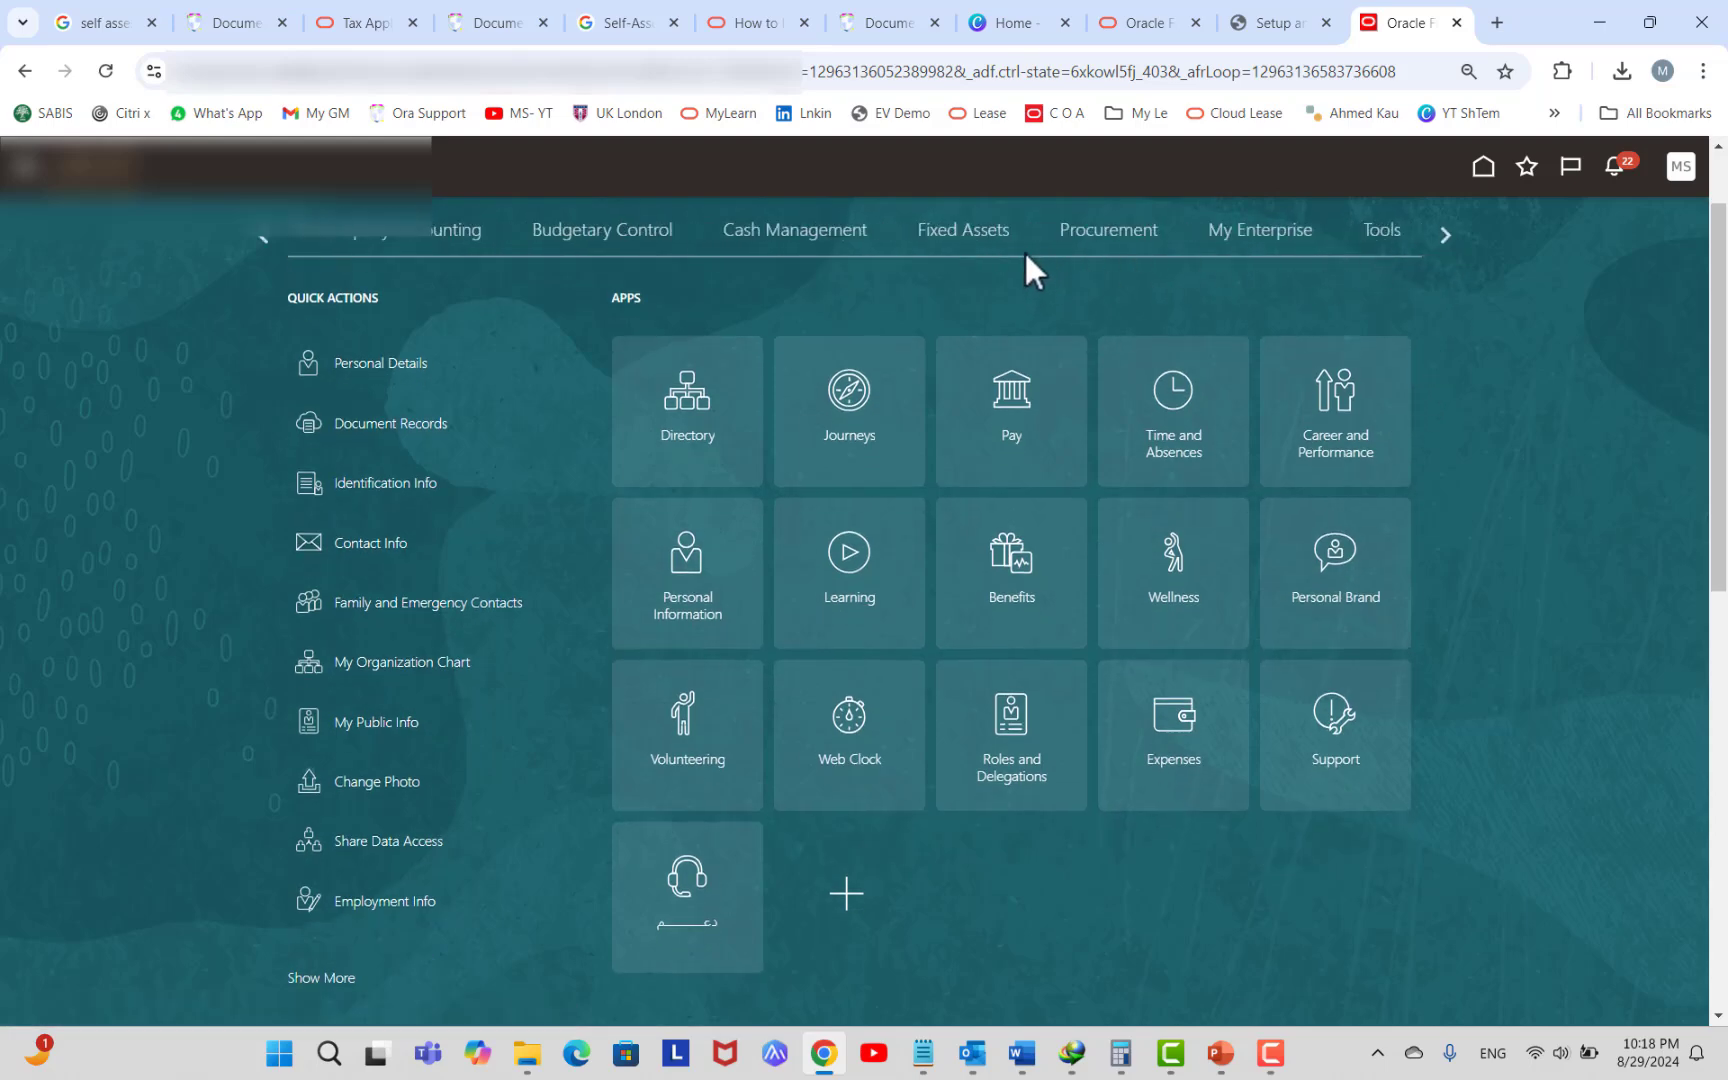
{"action": "left_click", "coordinate": [1145, 238]}
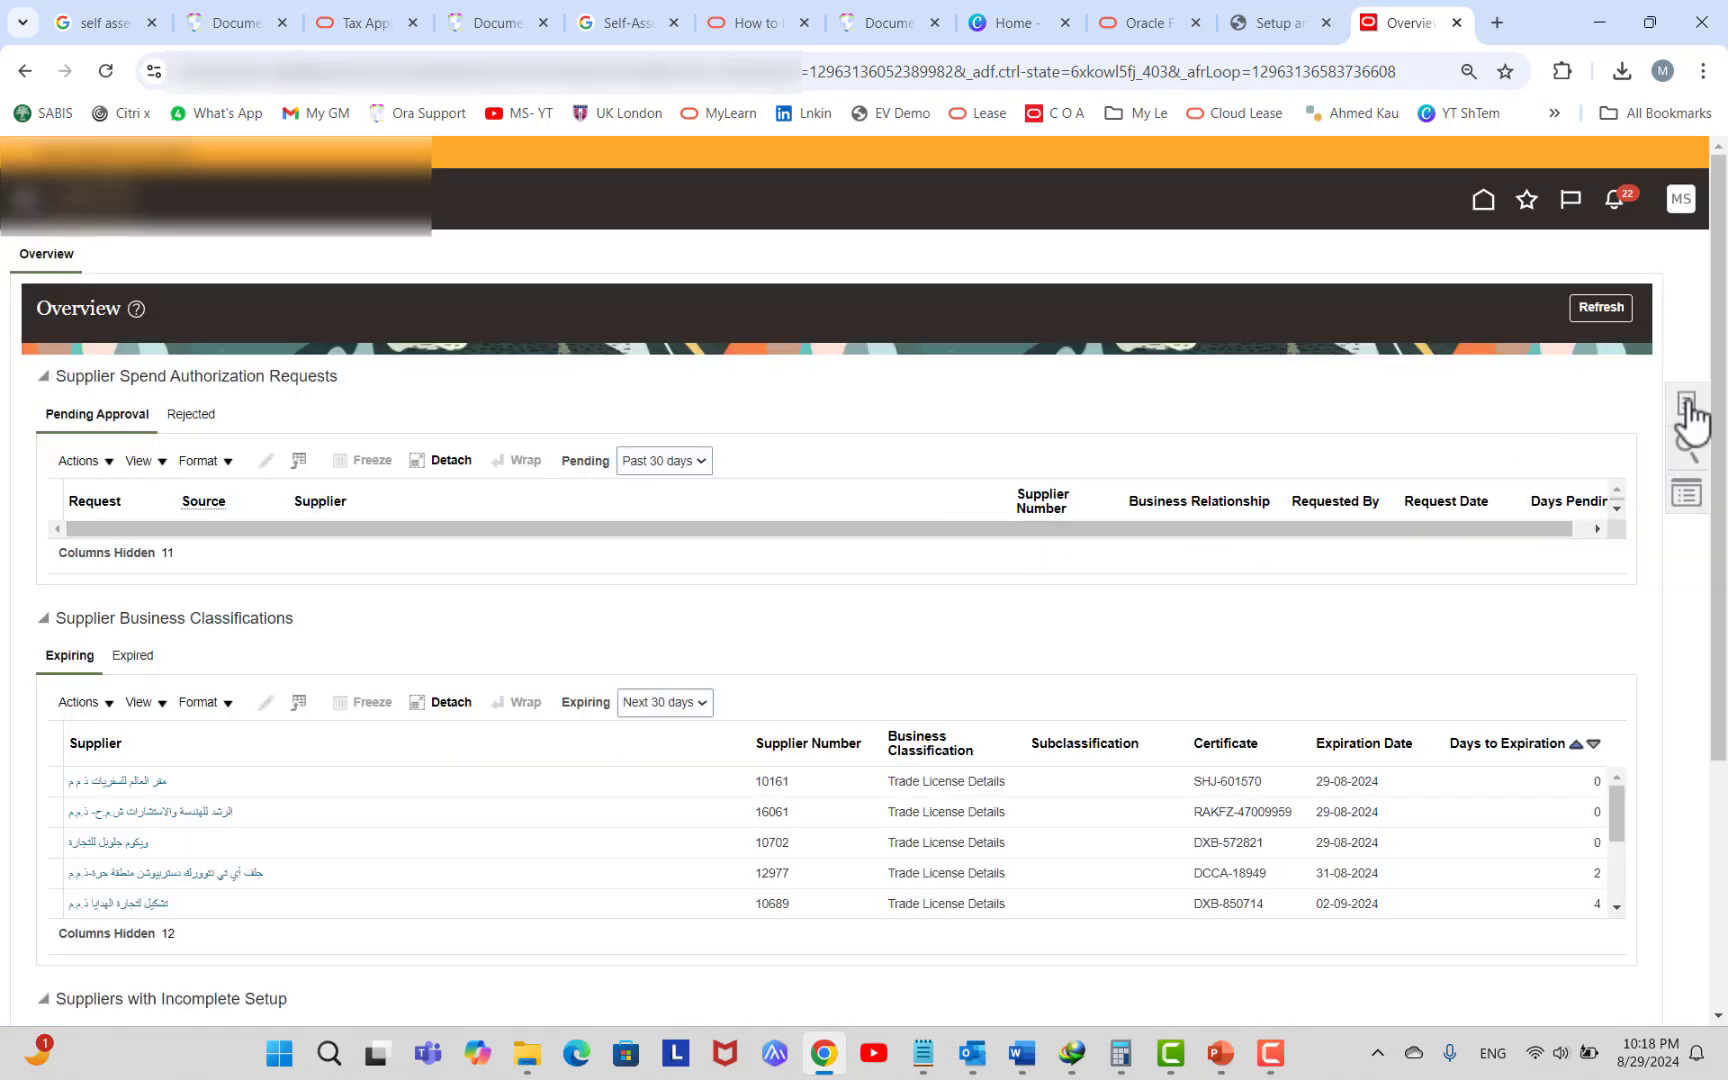
Open the first supplier in the expiring business classifications list and show its transaction tax registrations.
{"action": "left_click", "coordinate": [115, 782]}
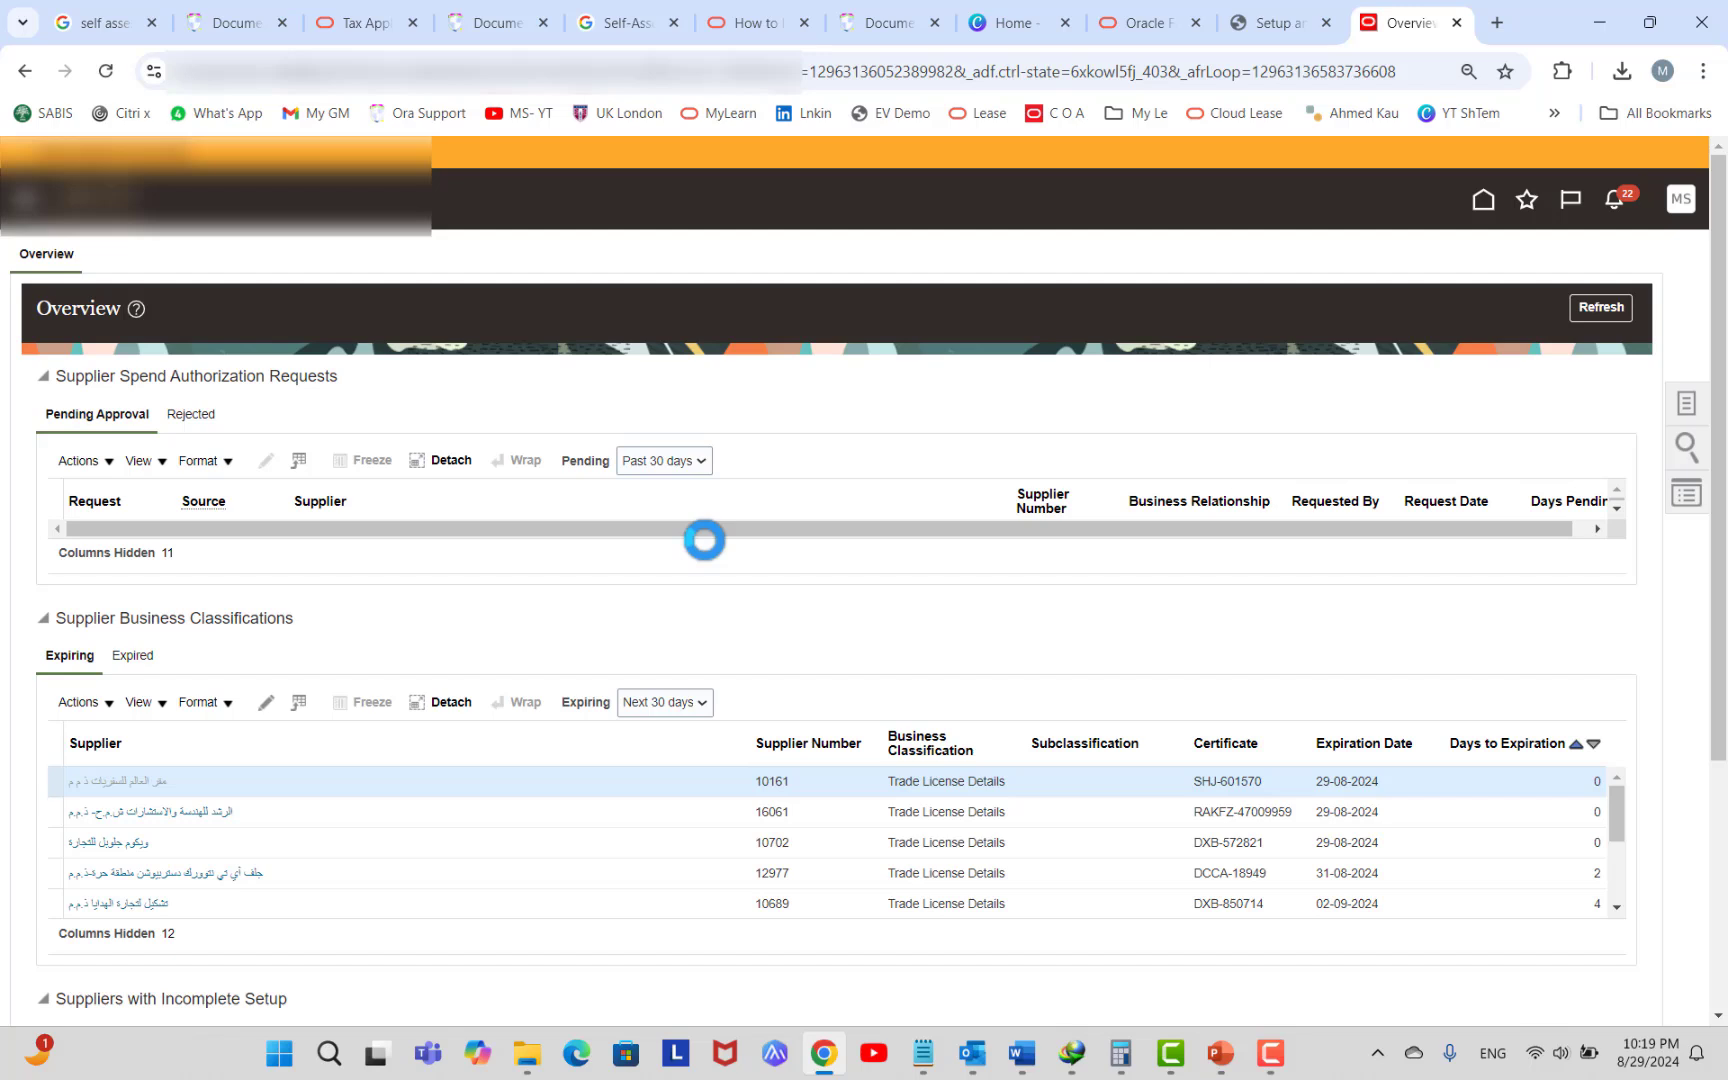
{"action": "scroll", "coordinate": [706, 541], "scroll_direction": "down", "scroll_amount": 5}
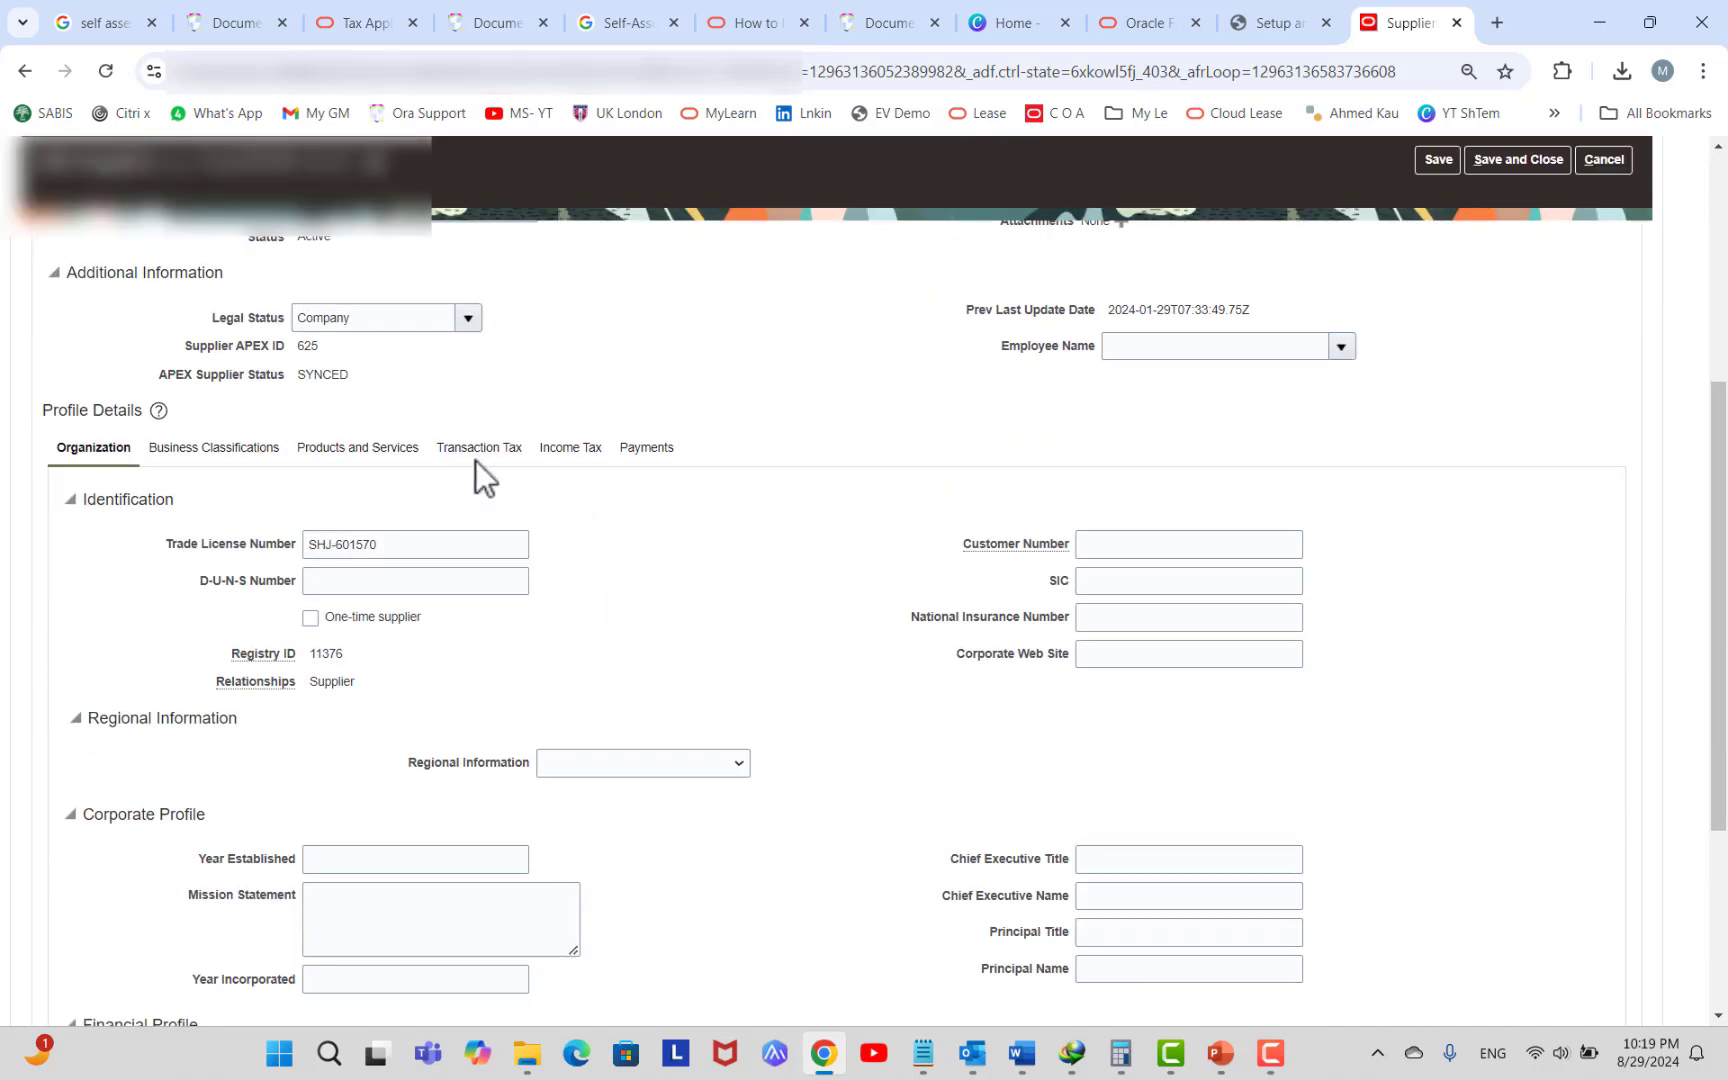
{"action": "left_click", "coordinate": [468, 450]}
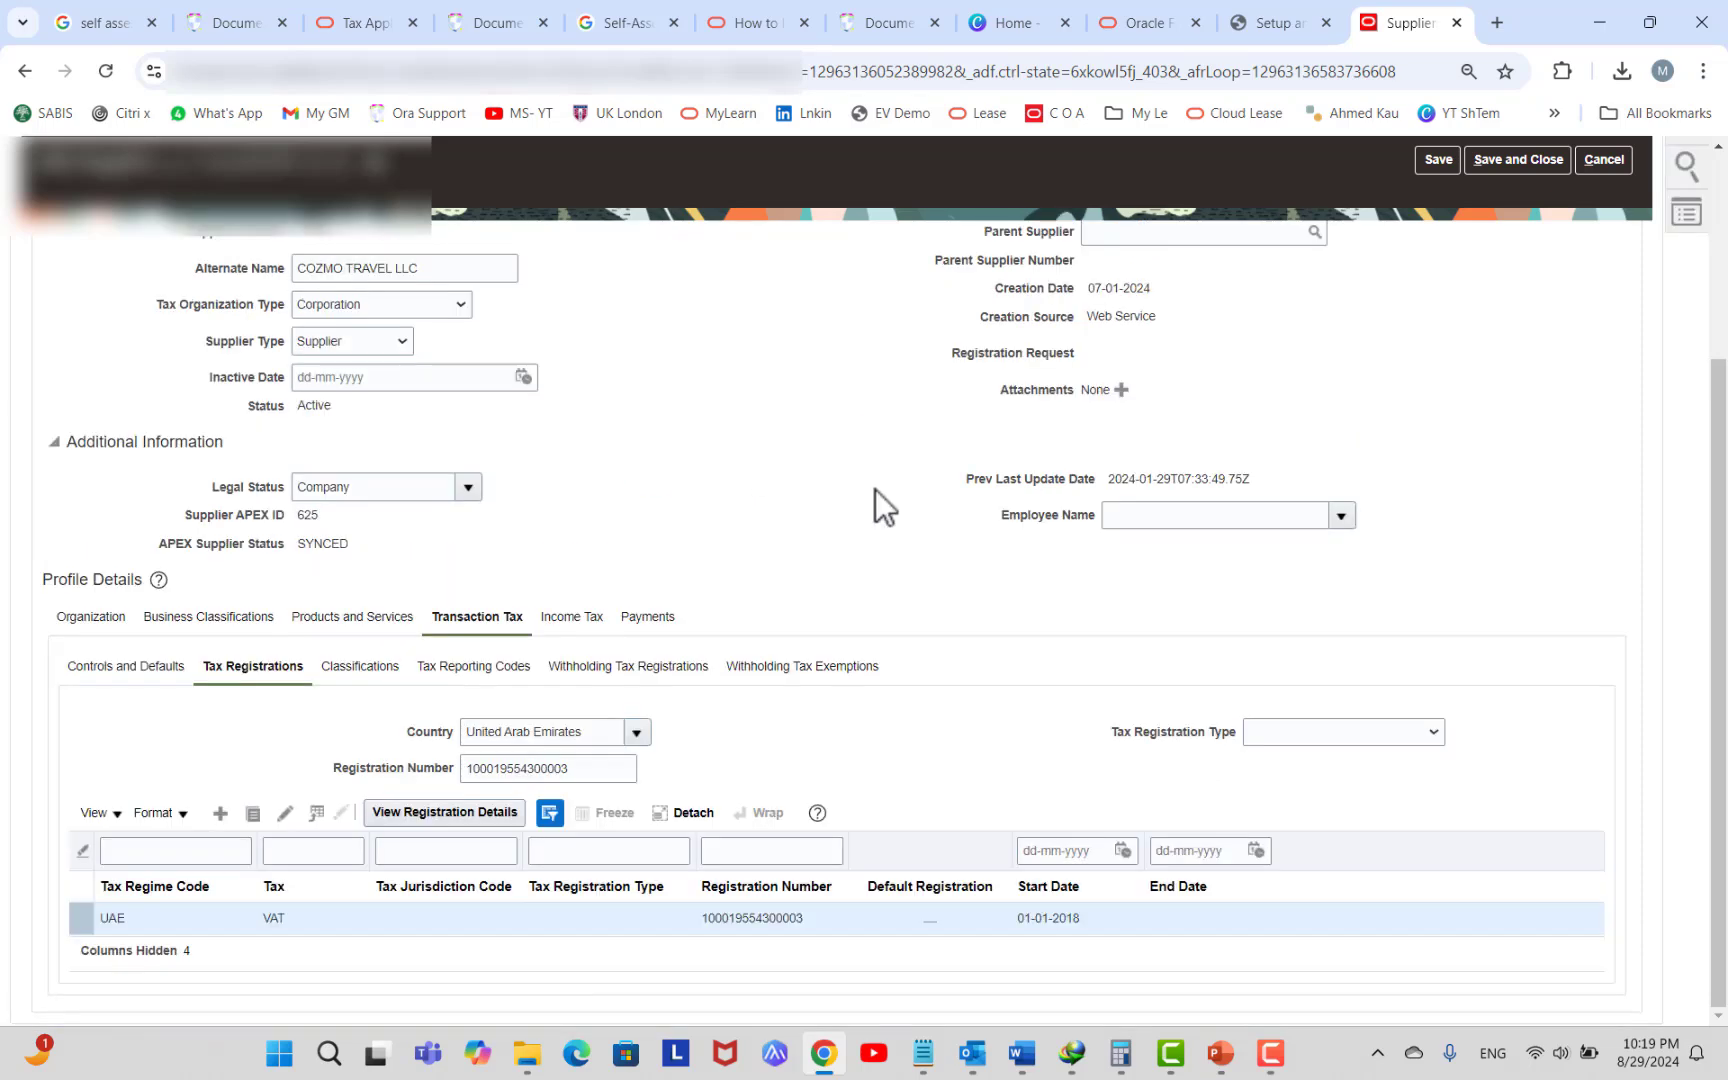
Open the supplier's UAE VAT tax registration for editing and examine the available tax registration status options.
{"action": "left_click", "coordinate": [296, 814]}
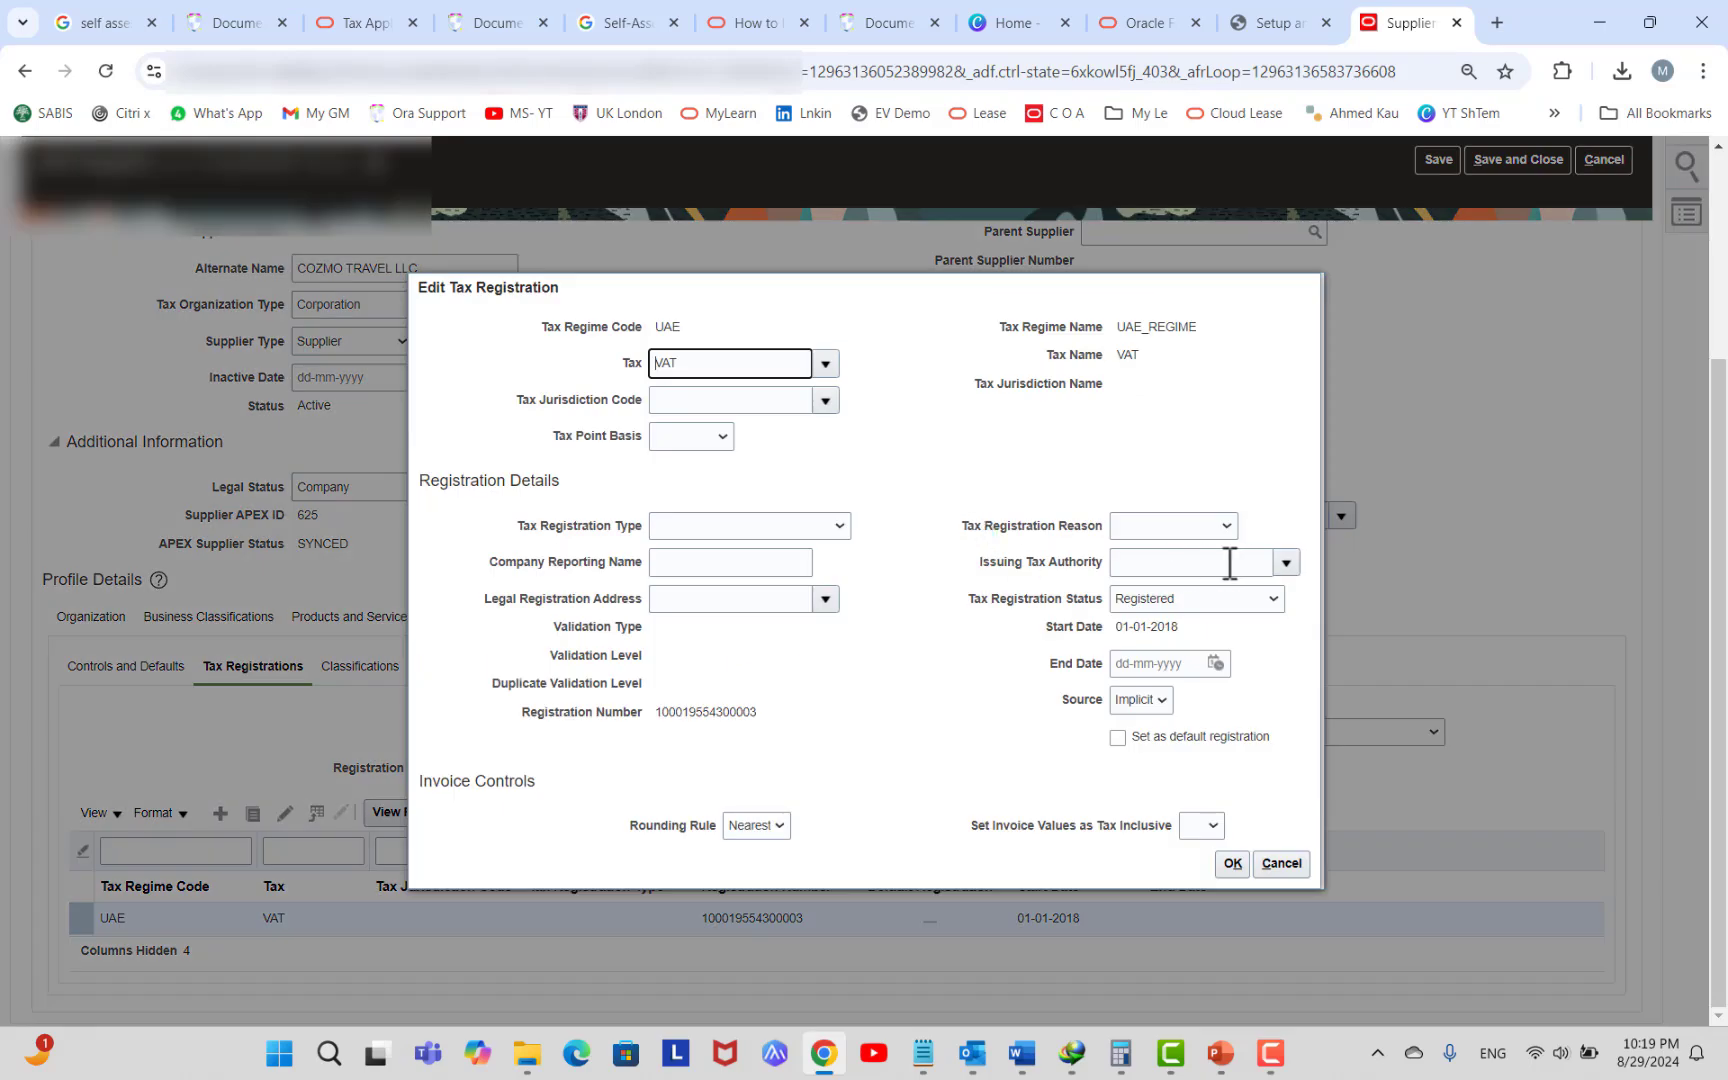
{"action": "left_click", "coordinate": [1226, 600]}
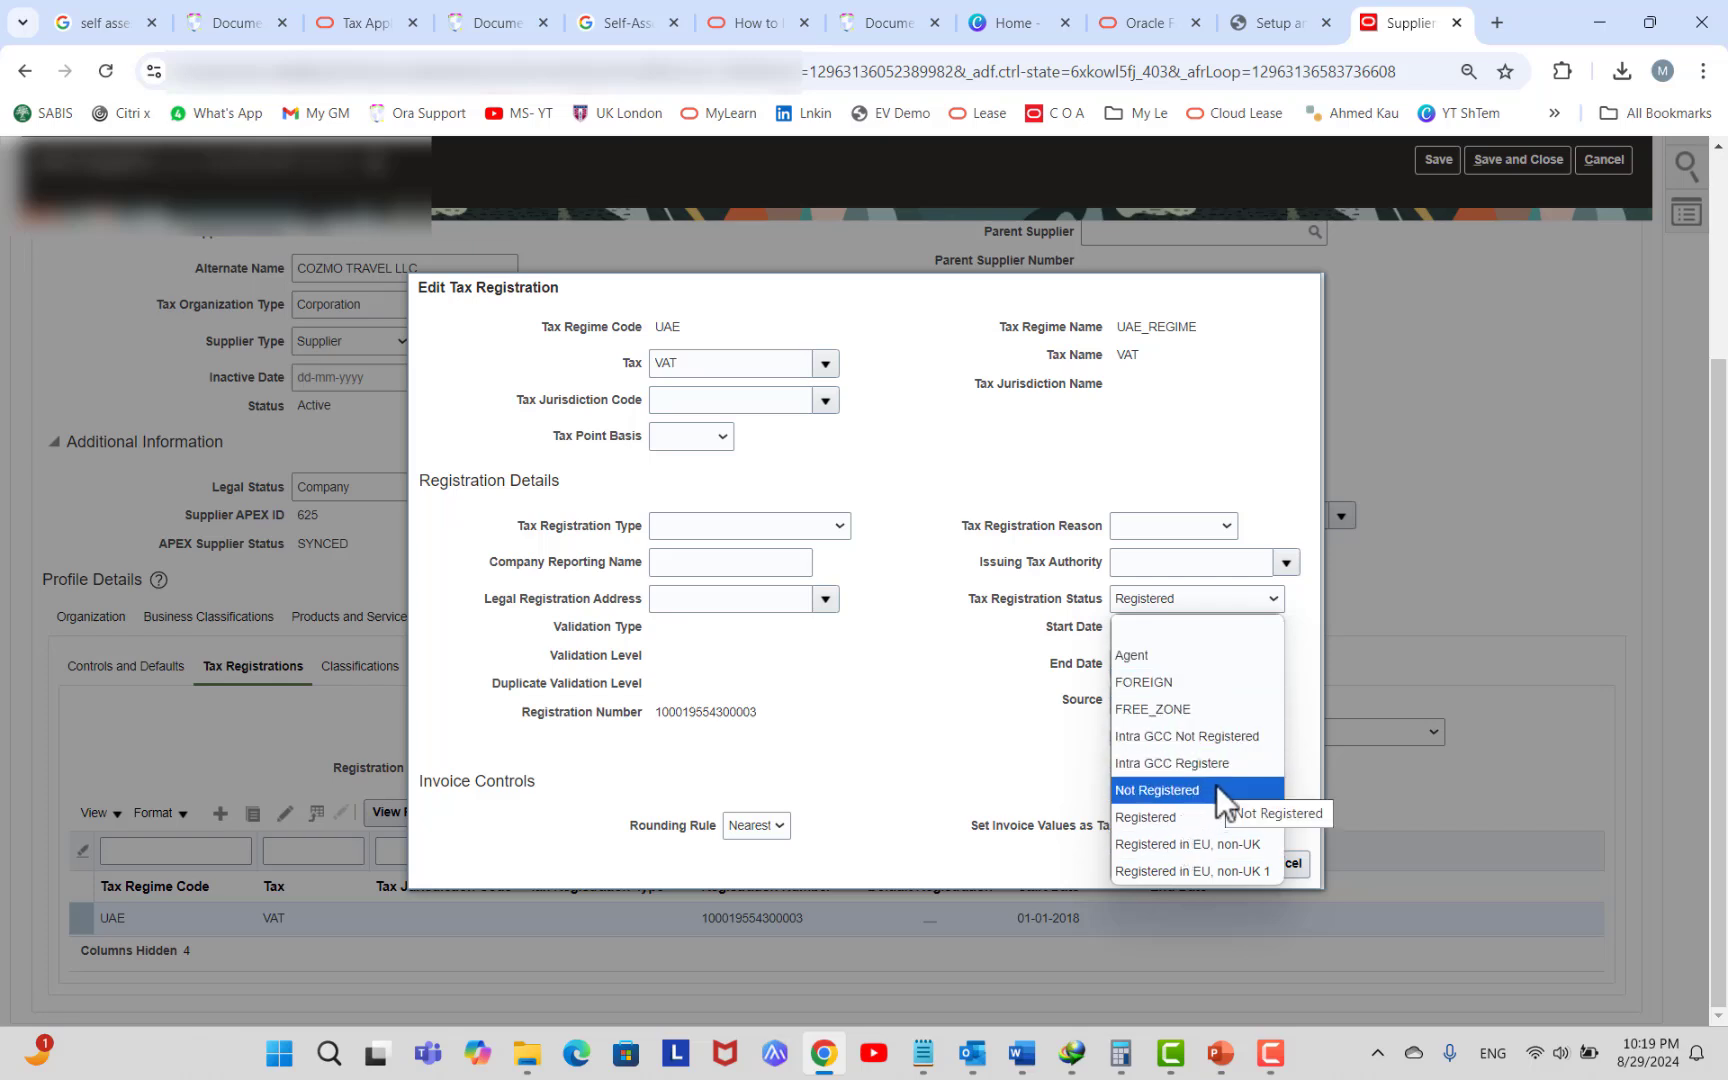
{"action": "left_click", "coordinate": [1444, 366]}
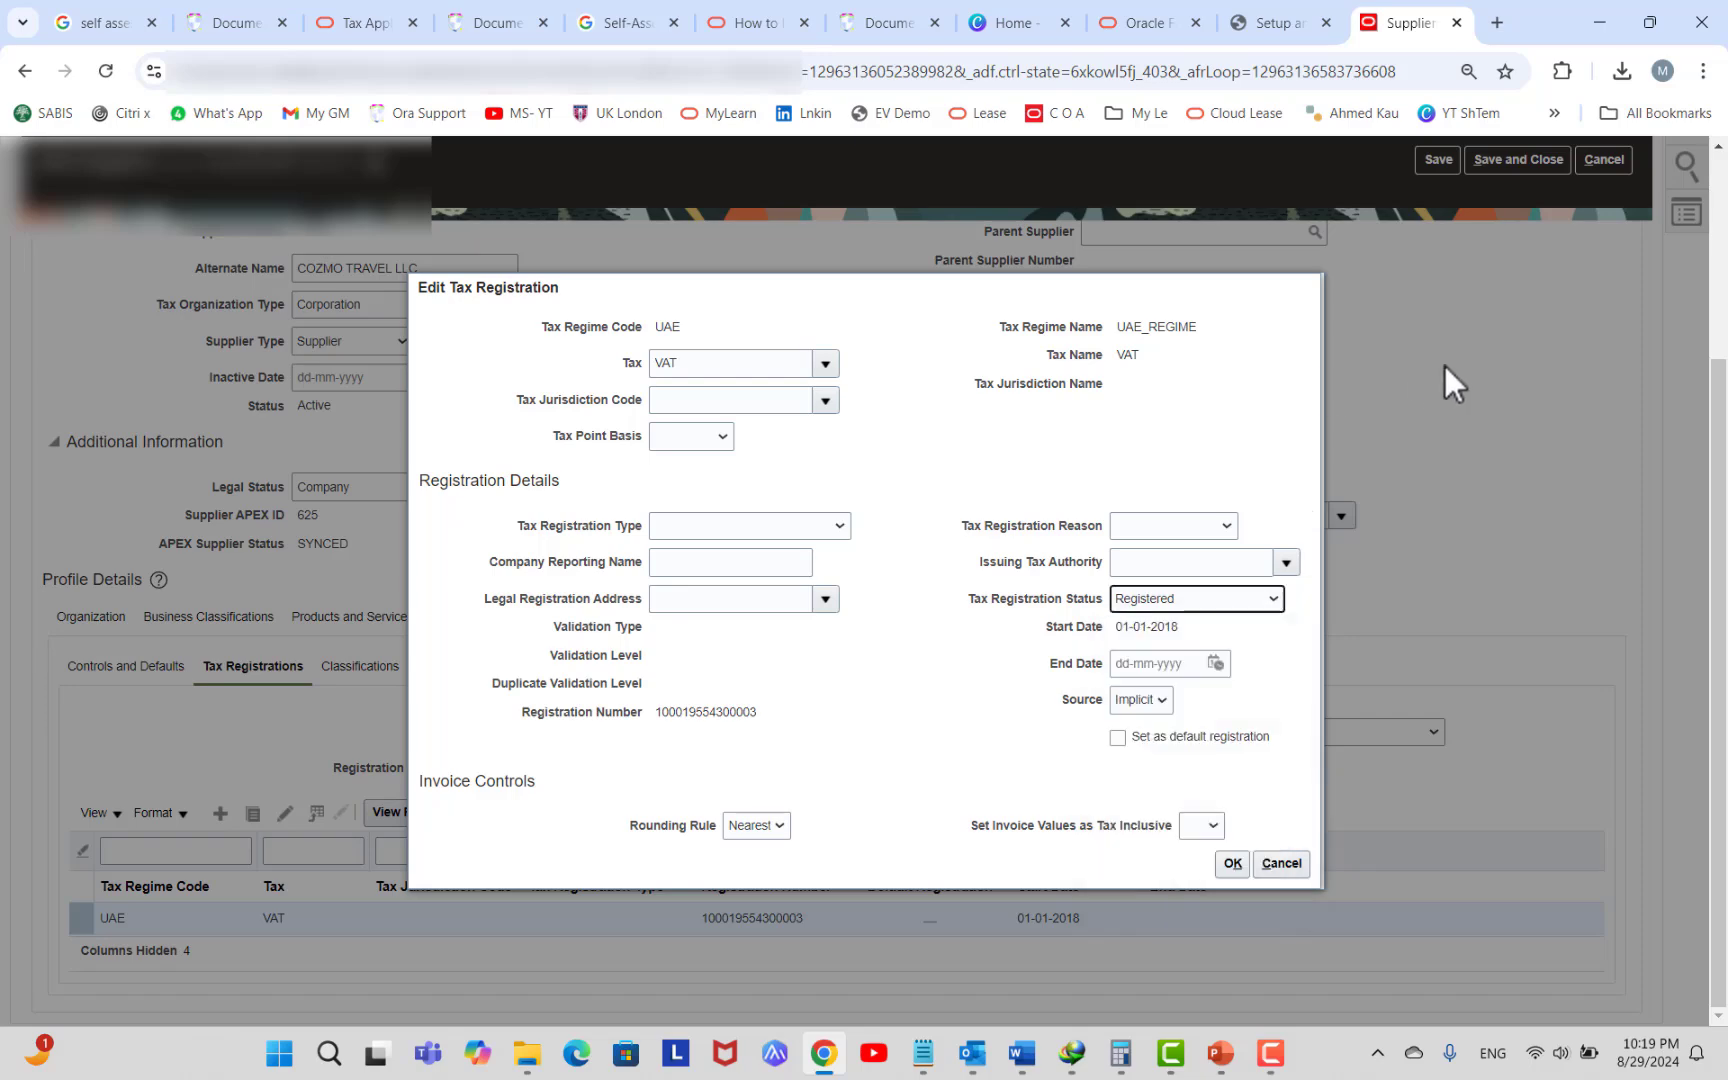
Return to the Financials setup browser tab and search the setup tasks for "tax".
{"action": "left_click", "coordinate": [1305, 22]}
{"action": "double_click", "coordinate": [907, 326]}
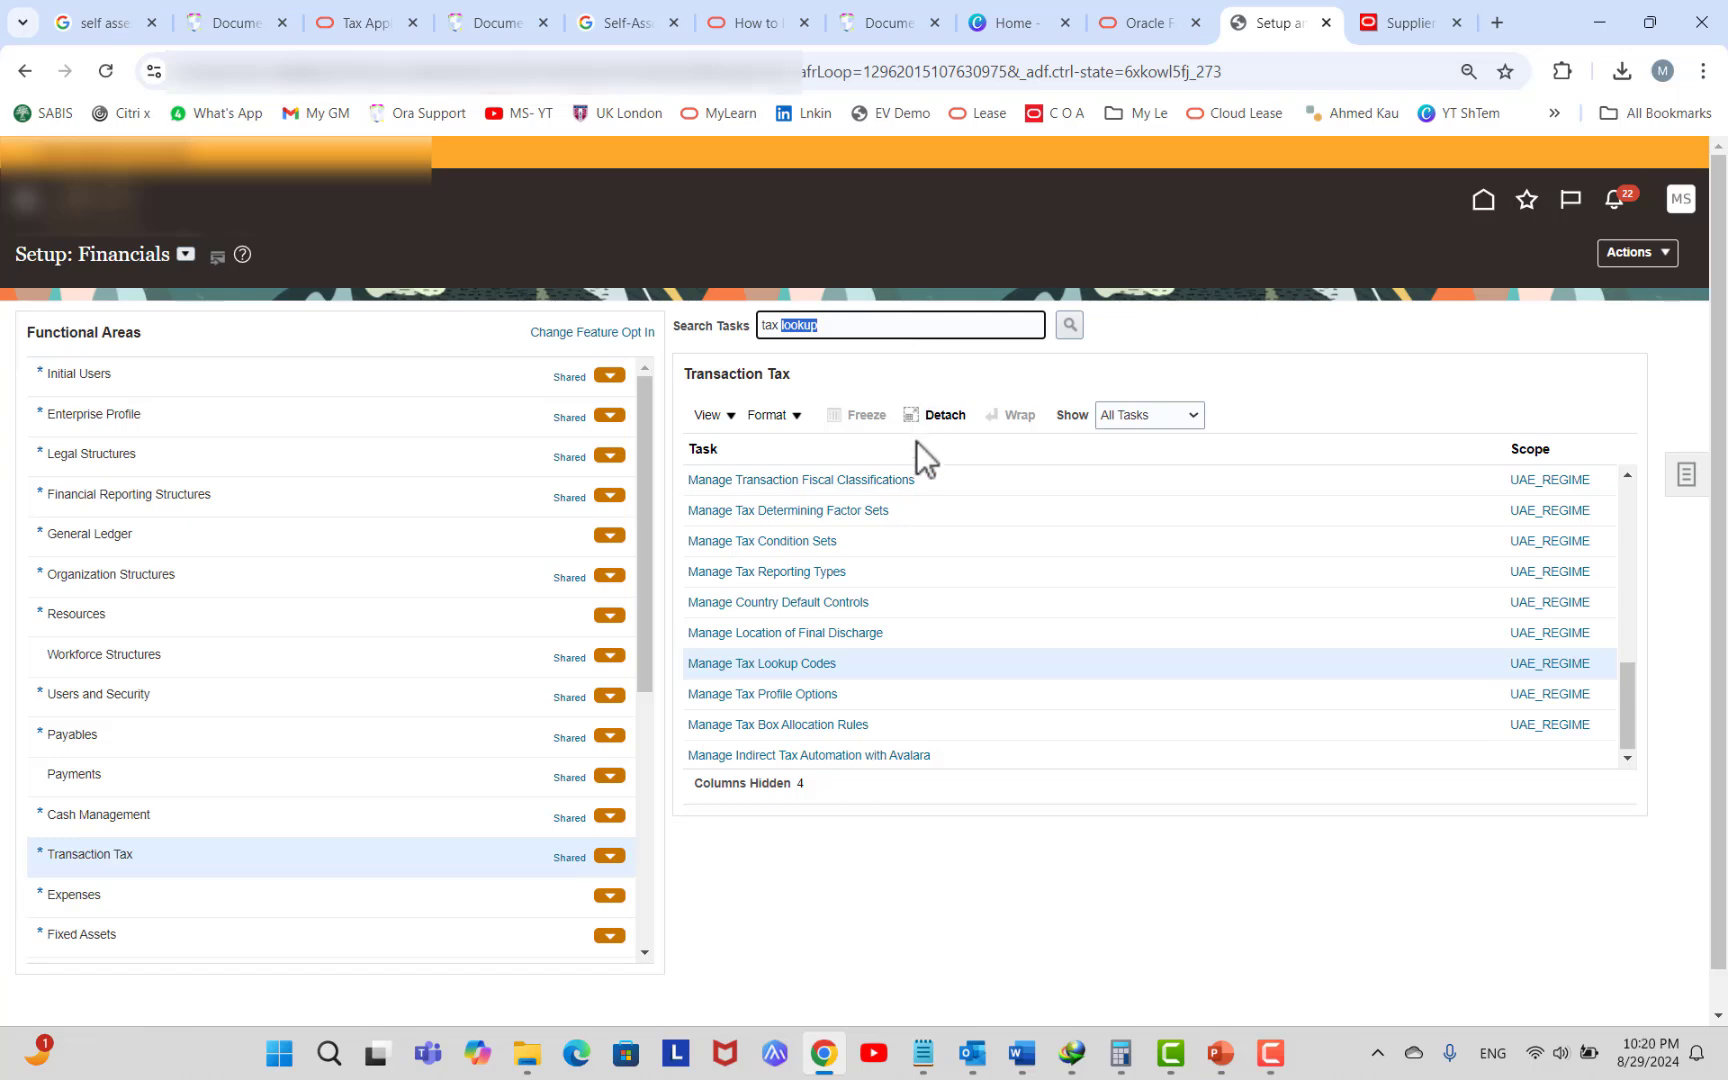
{"action": "left_click", "coordinate": [842, 332]}
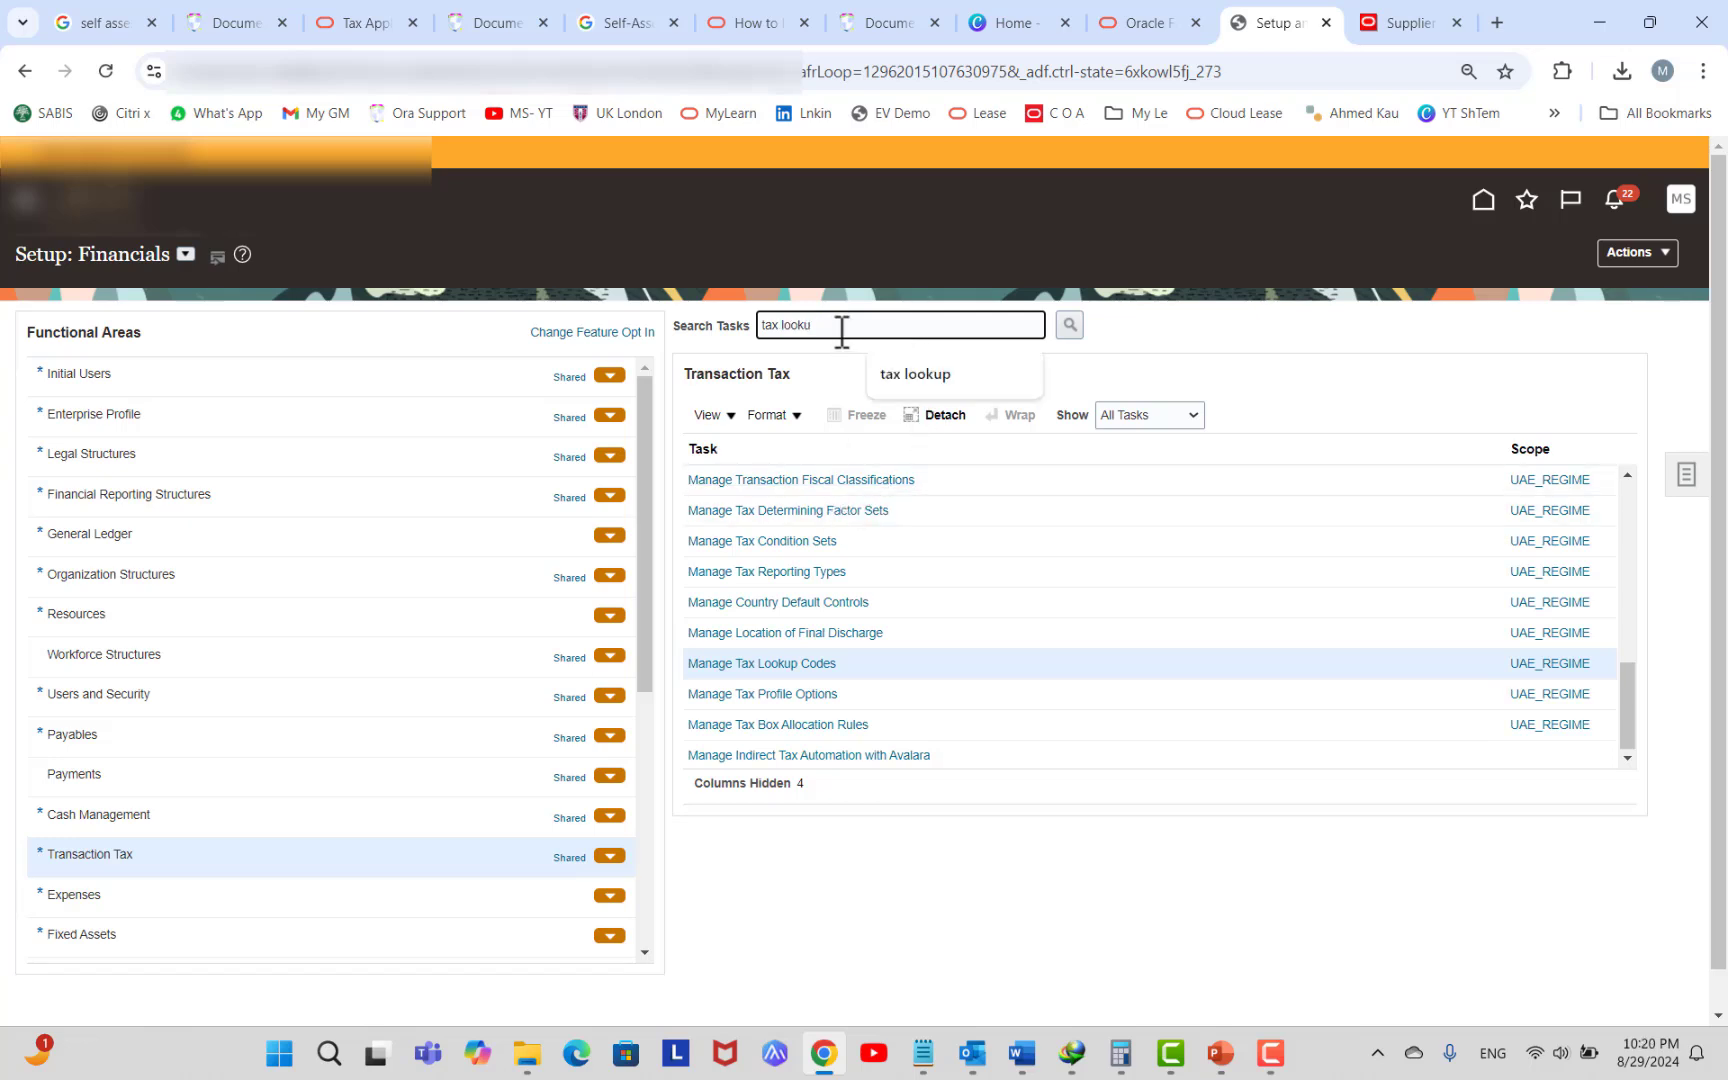
{"action": "key", "text": "BackSpace"}
{"action": "key", "text": "BackSpace"}
{"action": "key", "text": "BackSpace"}
{"action": "key", "text": "BackSpace"}
{"action": "key", "text": "BackSpace"}
{"action": "key", "text": "BackSpace"}
{"action": "key", "text": "BackSpace"}
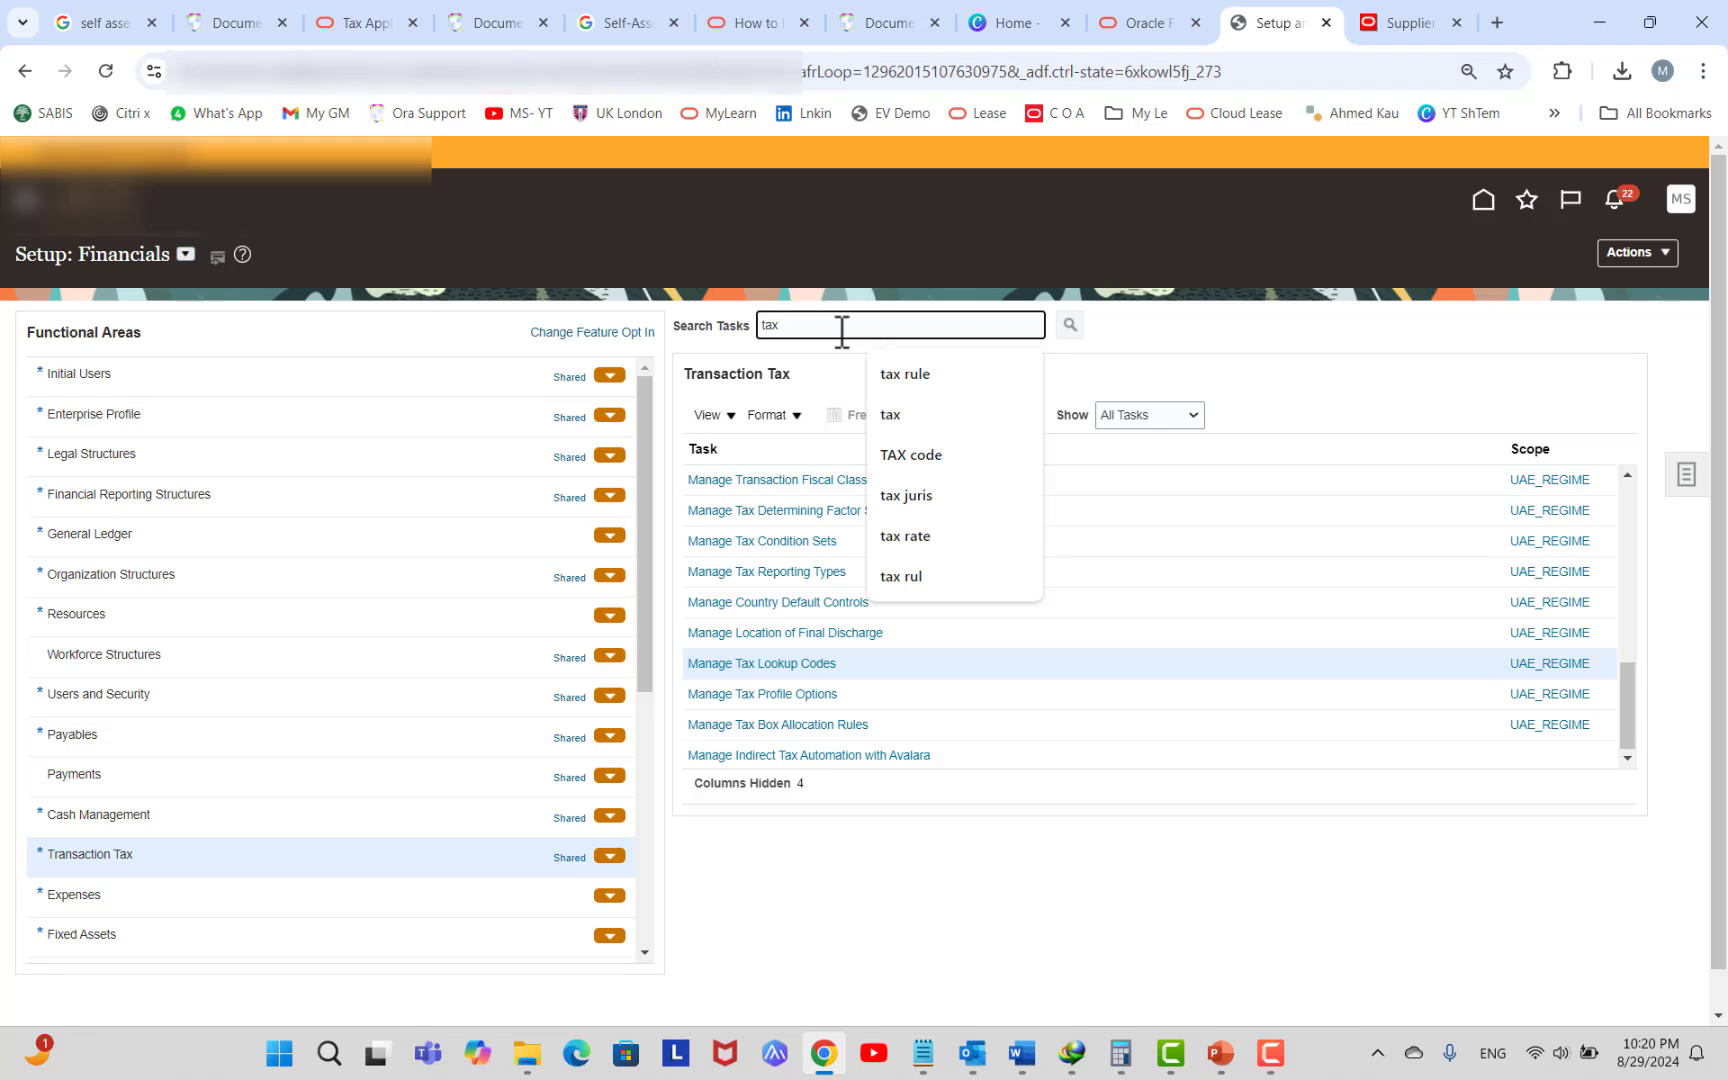
{"action": "left_click", "coordinate": [1069, 324]}
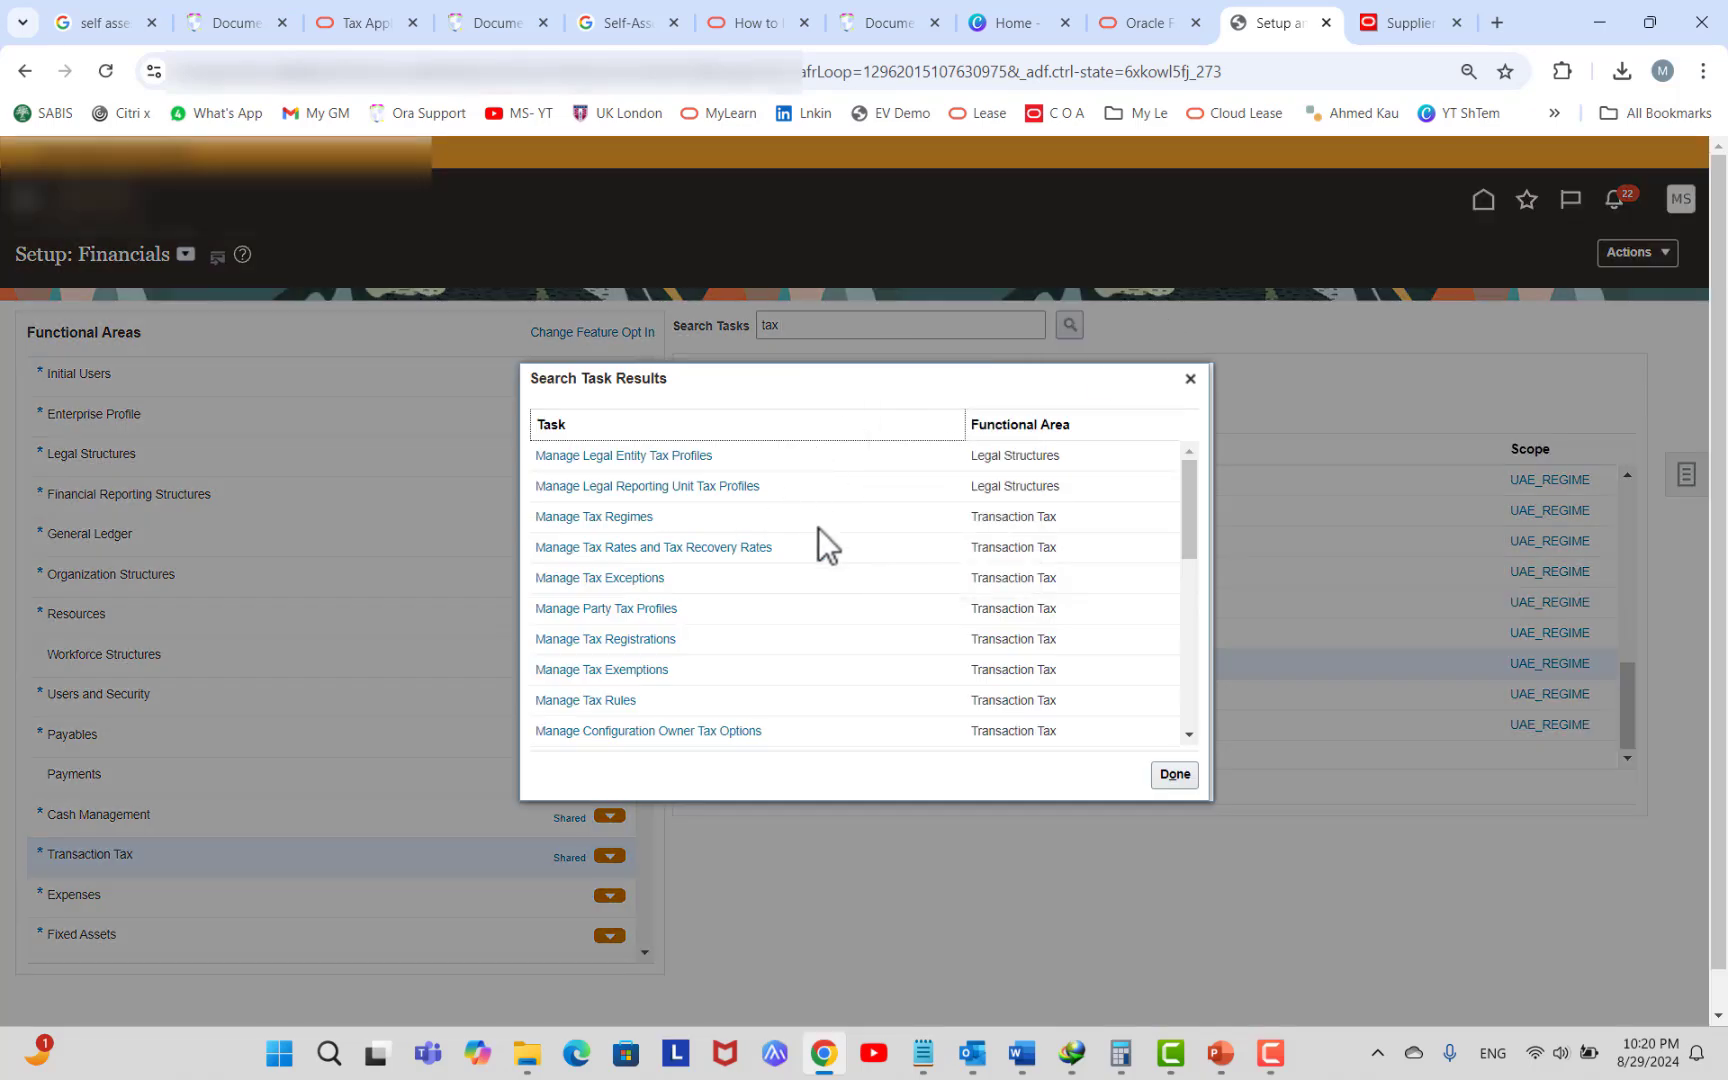
Open the Manage Tax Determining Factor Sets task found by the task search.
{"action": "scroll", "coordinate": [818, 528], "scroll_direction": "down", "scroll_amount": 1}
{"action": "scroll", "coordinate": [818, 528], "scroll_direction": "down", "scroll_amount": 2}
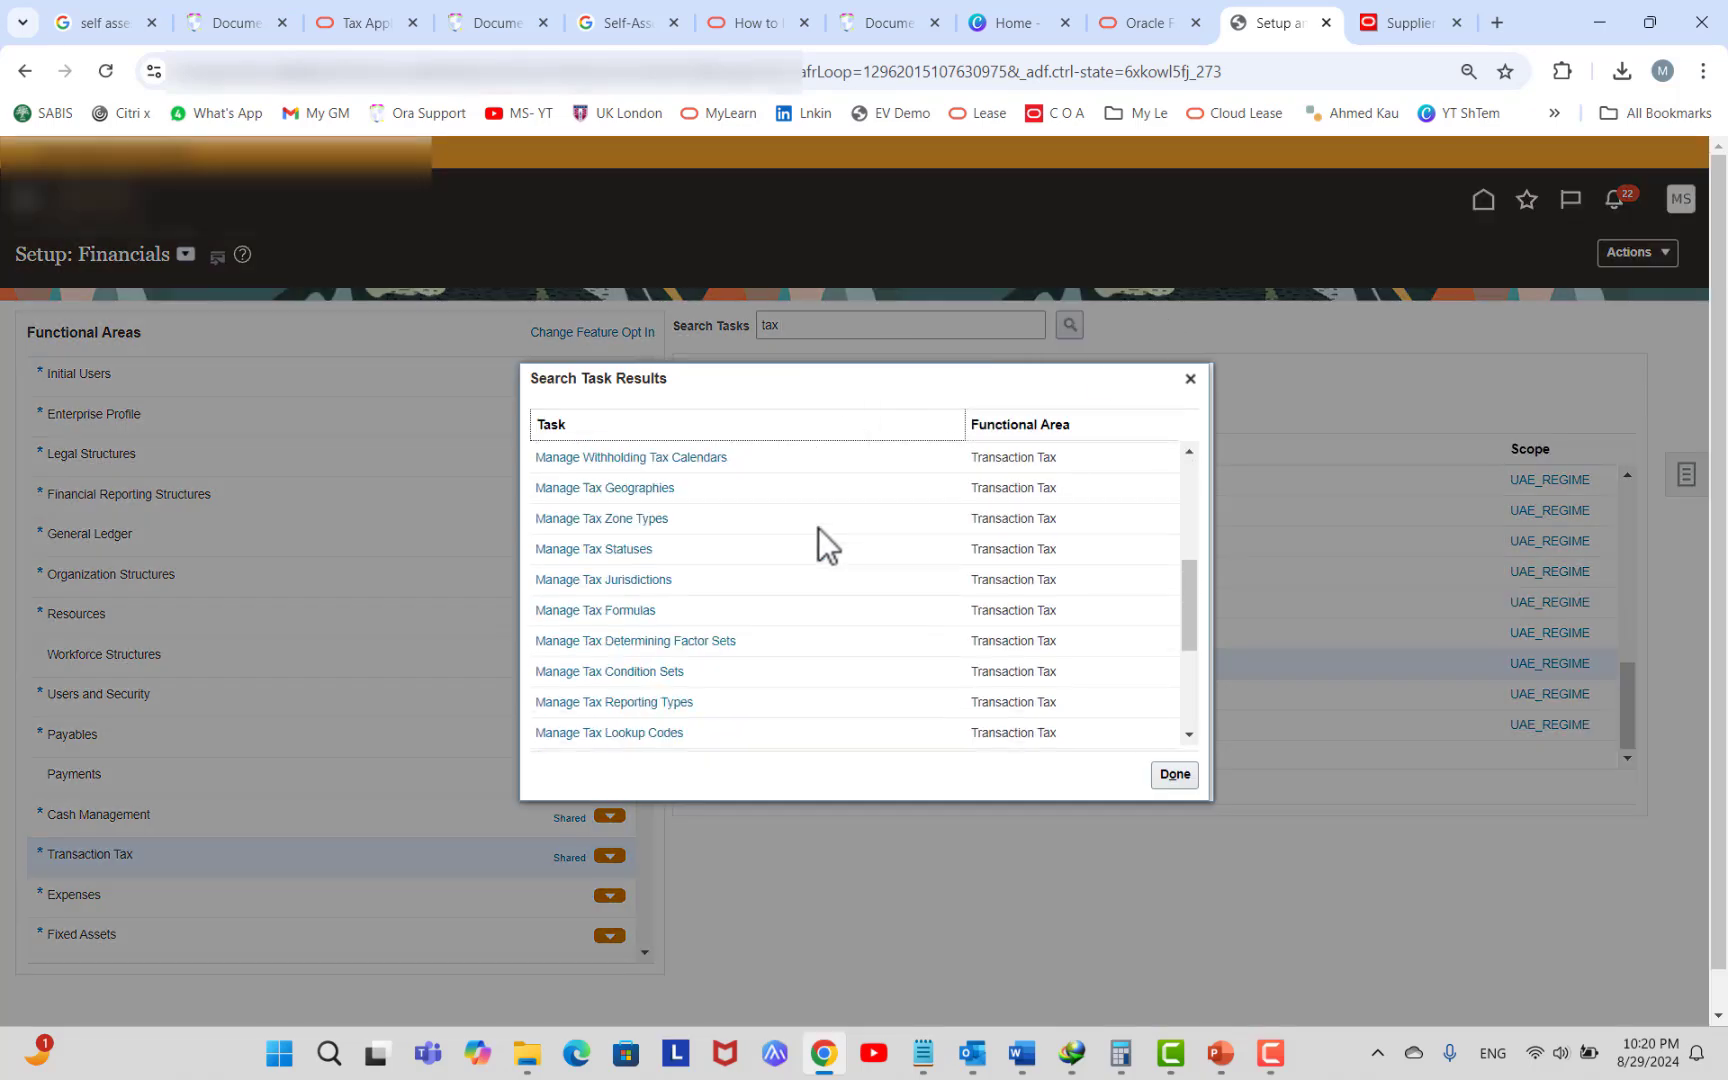
{"action": "left_click", "coordinate": [628, 641]}
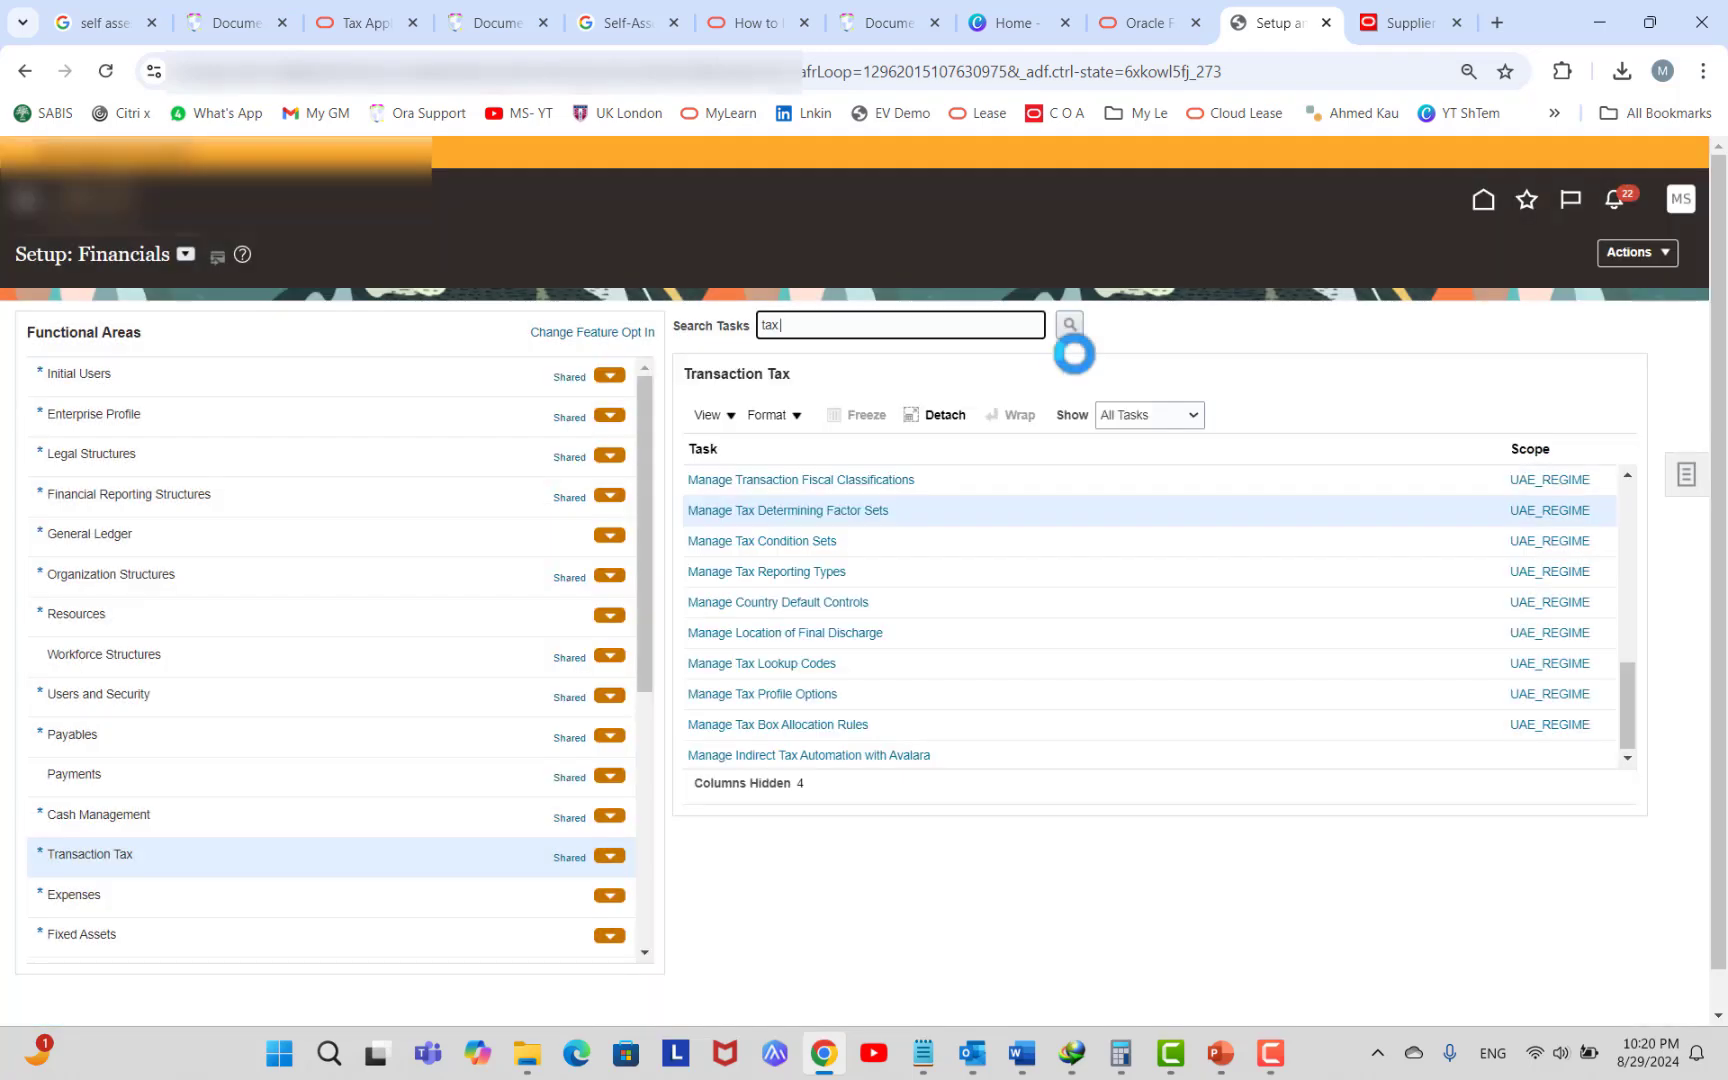
{"action": "left_click", "coordinate": [879, 513]}
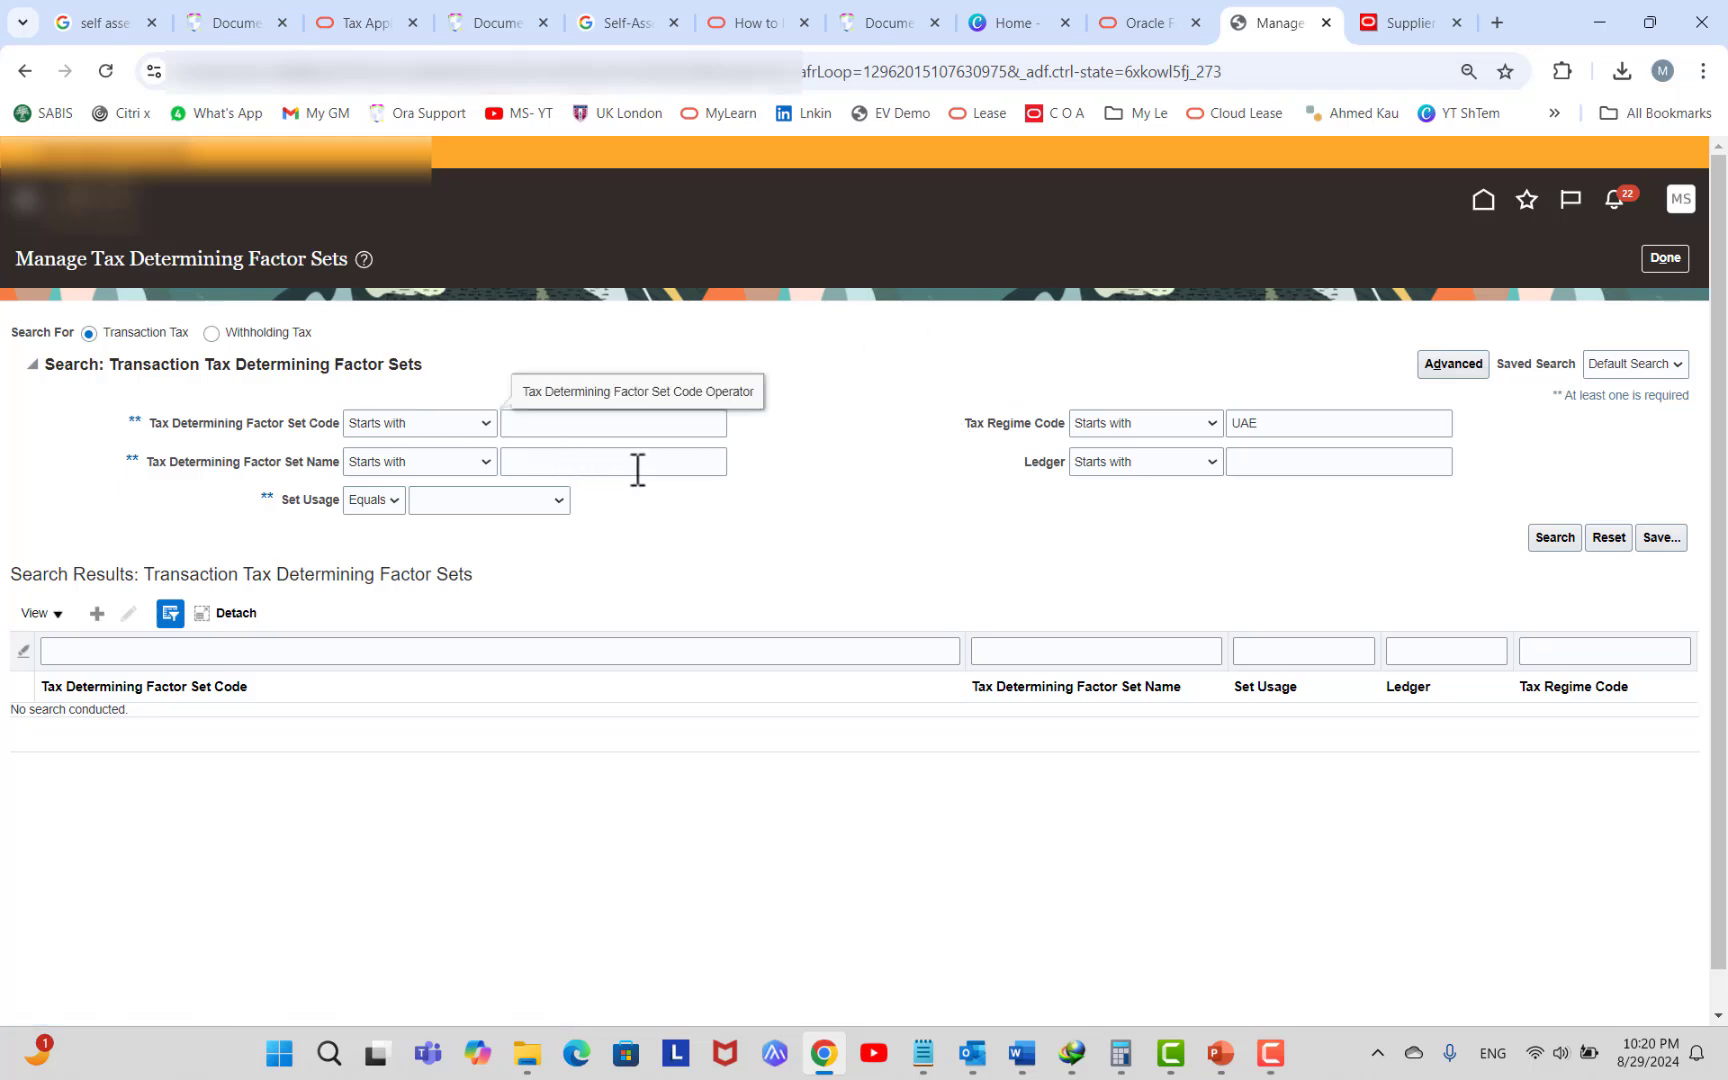
Find the determining factor set whose code equals AG_UNREG SUPPLIER and review its associated tax determining factors.
{"action": "left_click", "coordinate": [423, 422]}
{"action": "left_click", "coordinate": [421, 497]}
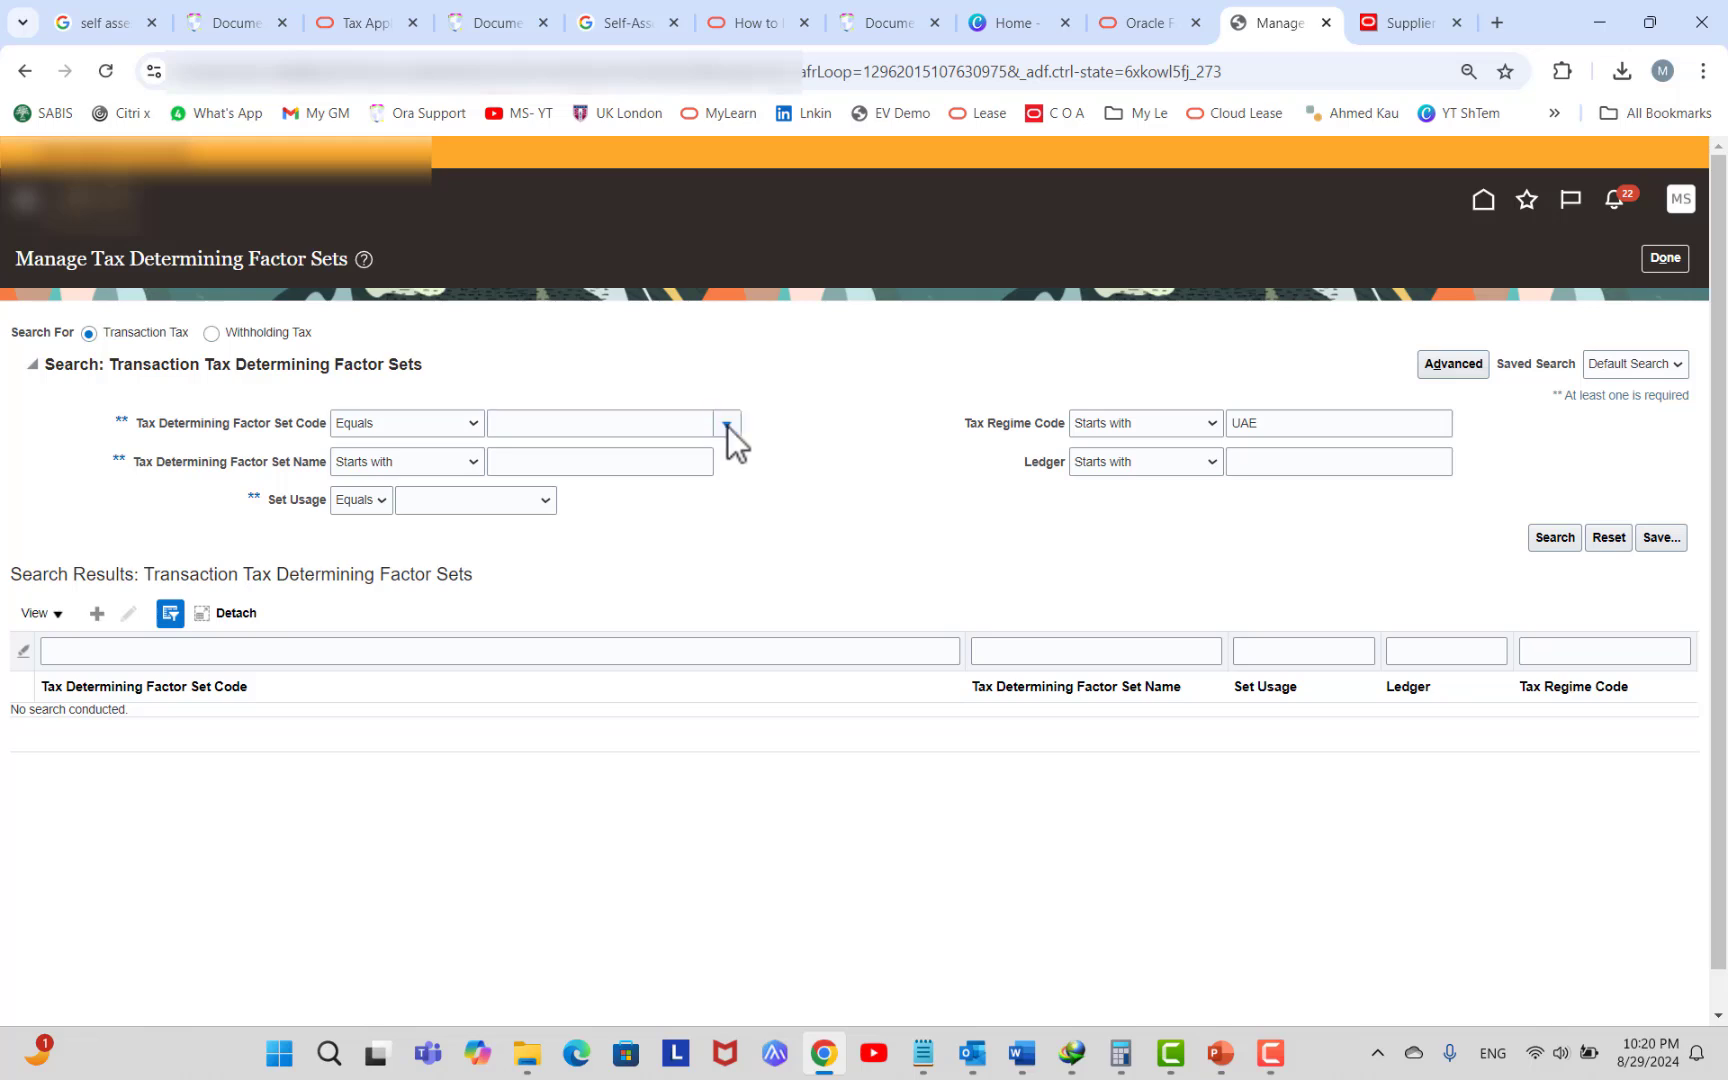
{"action": "left_click", "coordinate": [727, 425]}
{"action": "scroll", "coordinate": [620, 616], "scroll_direction": "down", "scroll_amount": 1}
{"action": "scroll", "coordinate": [620, 616], "scroll_direction": "down", "scroll_amount": 2}
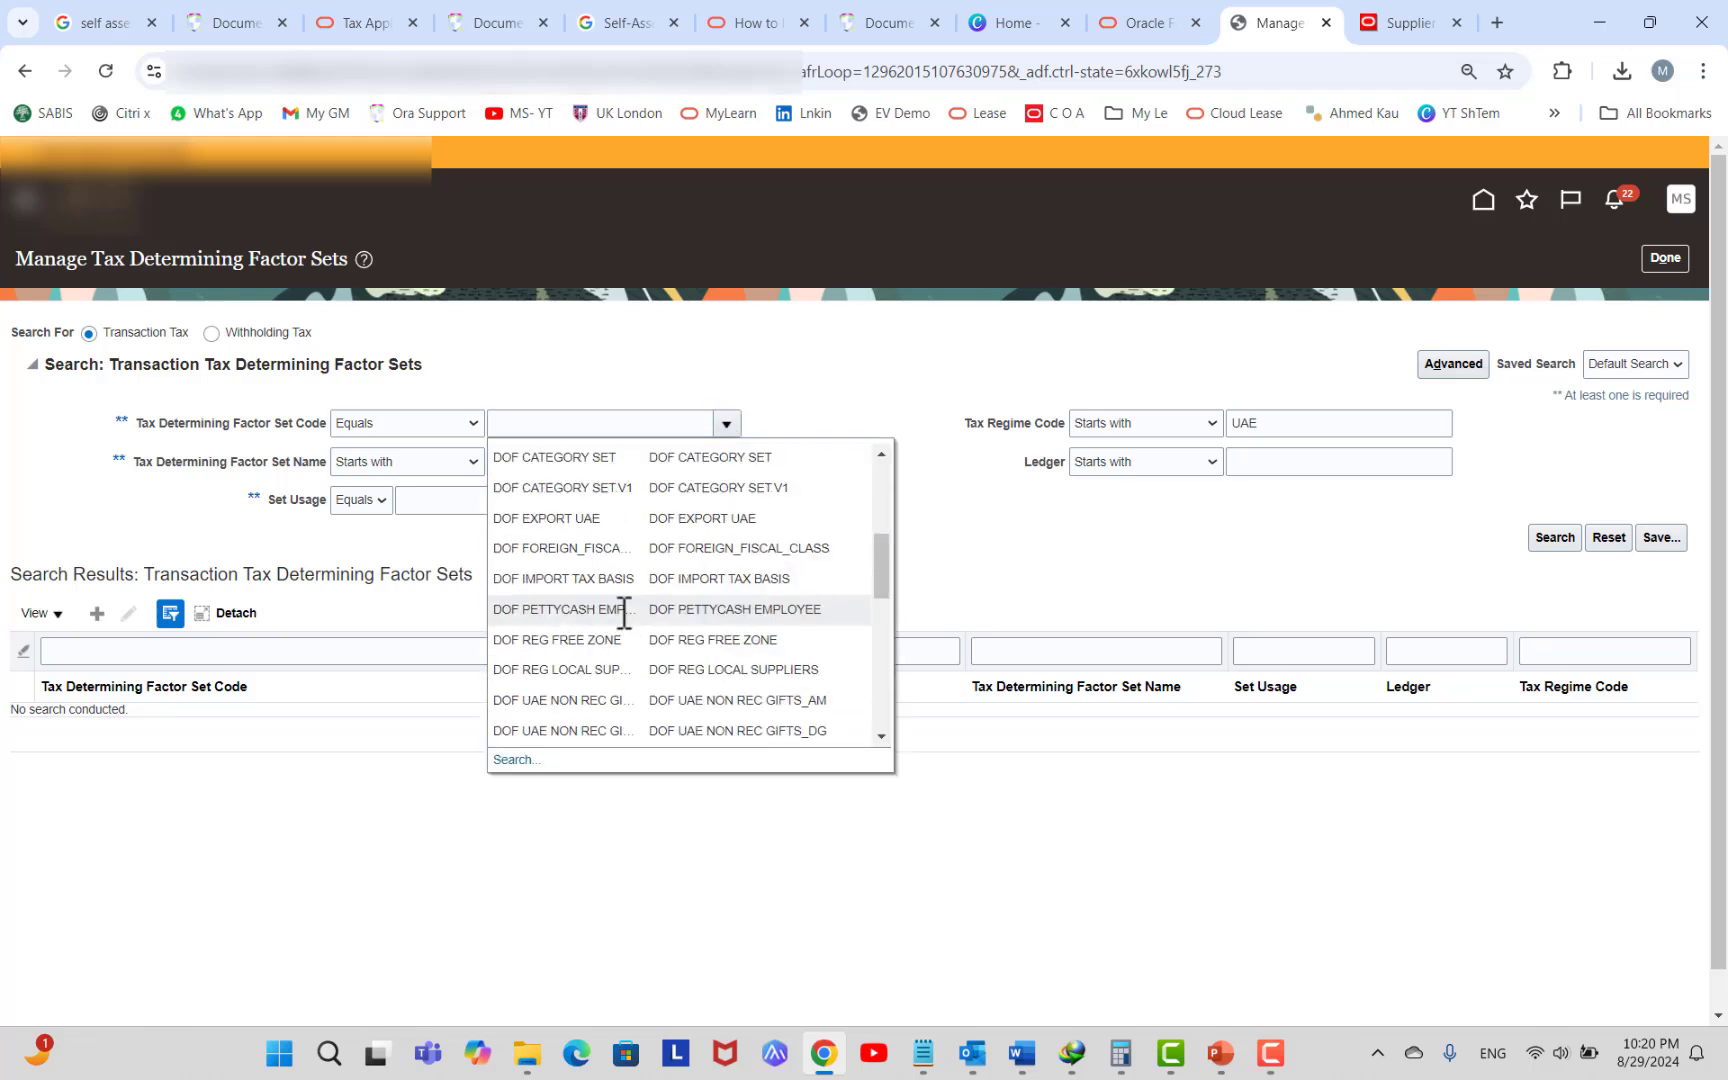
{"action": "scroll", "coordinate": [622, 609], "scroll_direction": "down", "scroll_amount": 2}
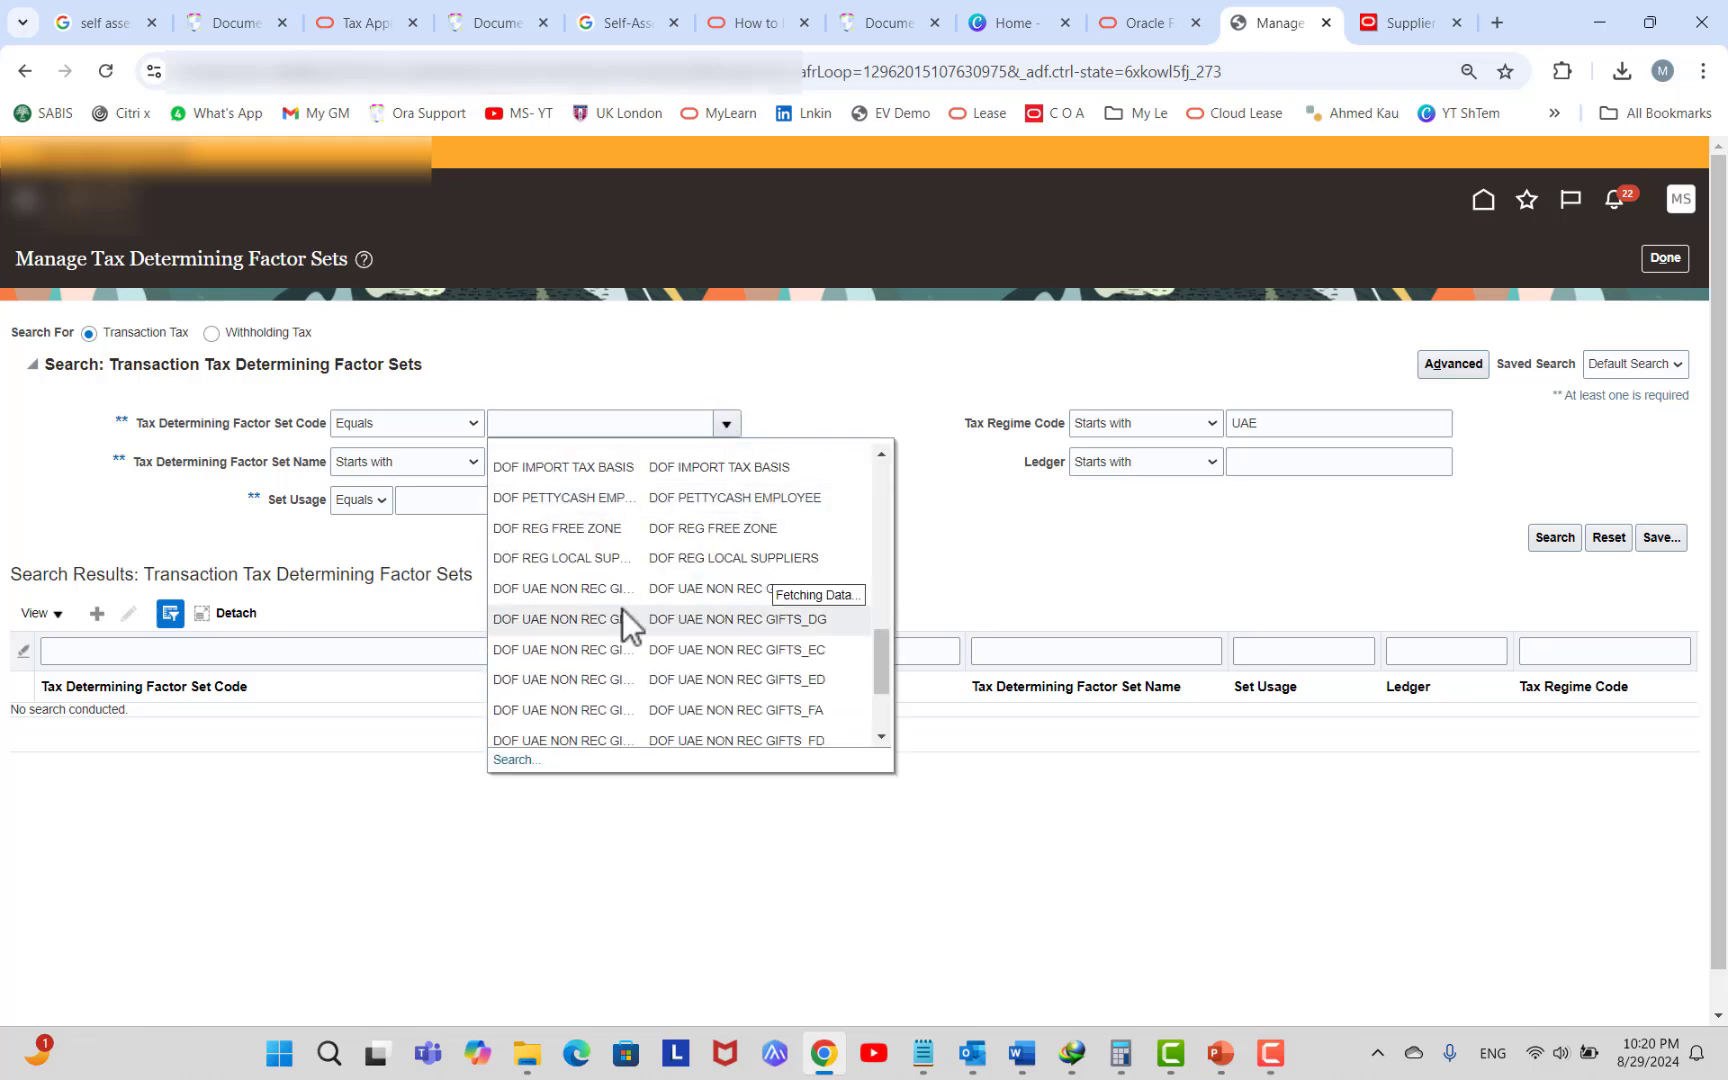
{"action": "scroll", "coordinate": [622, 609], "scroll_direction": "down", "scroll_amount": 3}
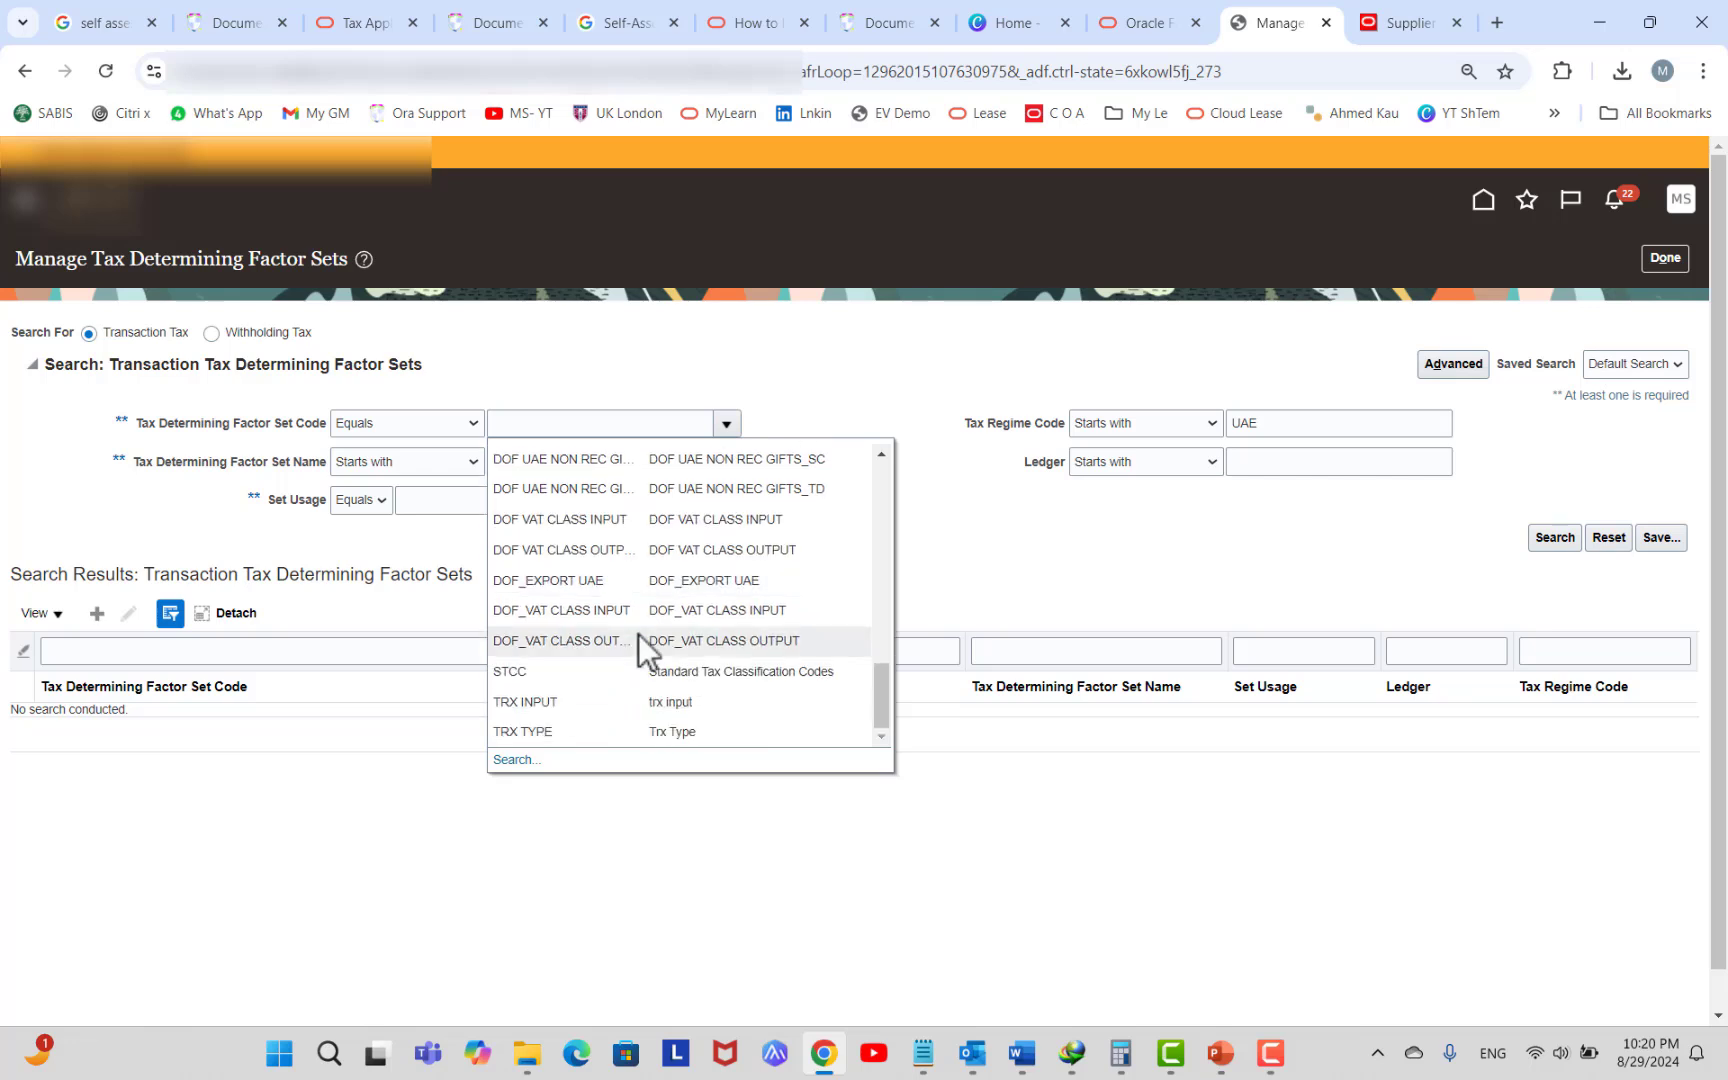
{"action": "scroll", "coordinate": [639, 634], "scroll_direction": "up", "scroll_amount": 1}
{"action": "scroll", "coordinate": [639, 618], "scroll_direction": "up", "scroll_amount": 5}
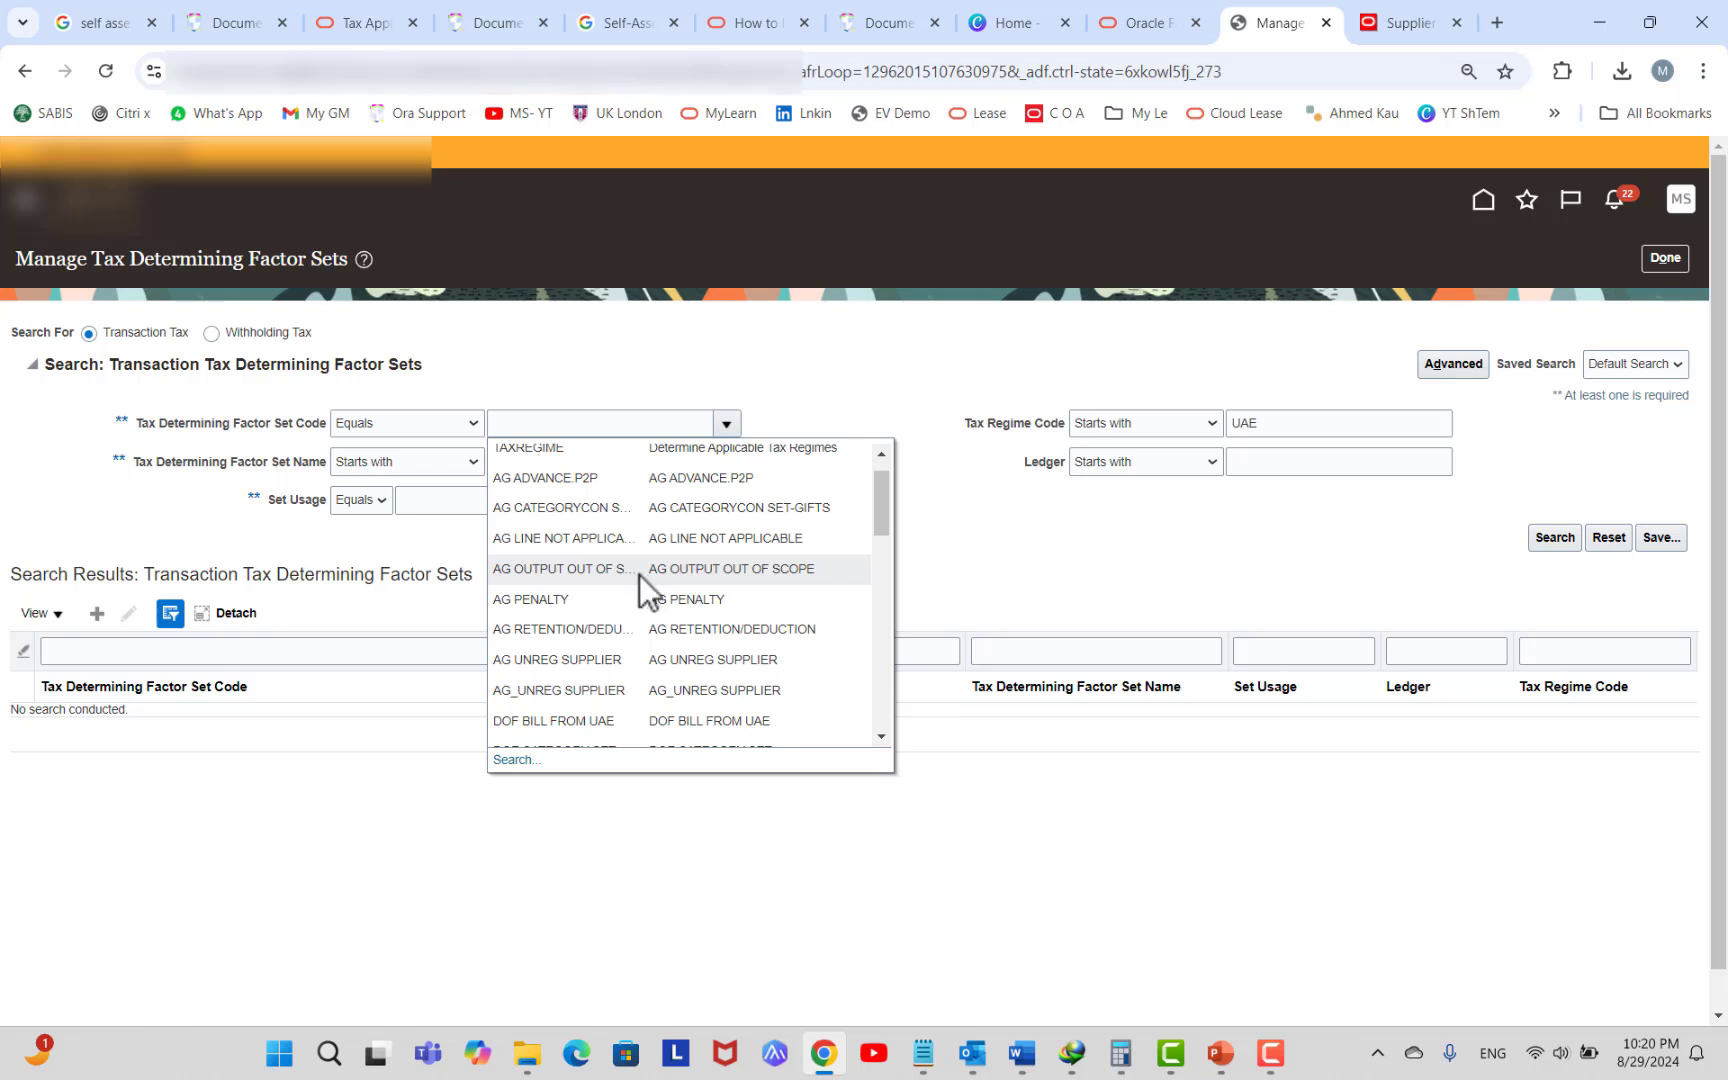
{"action": "left_click", "coordinate": [594, 689]}
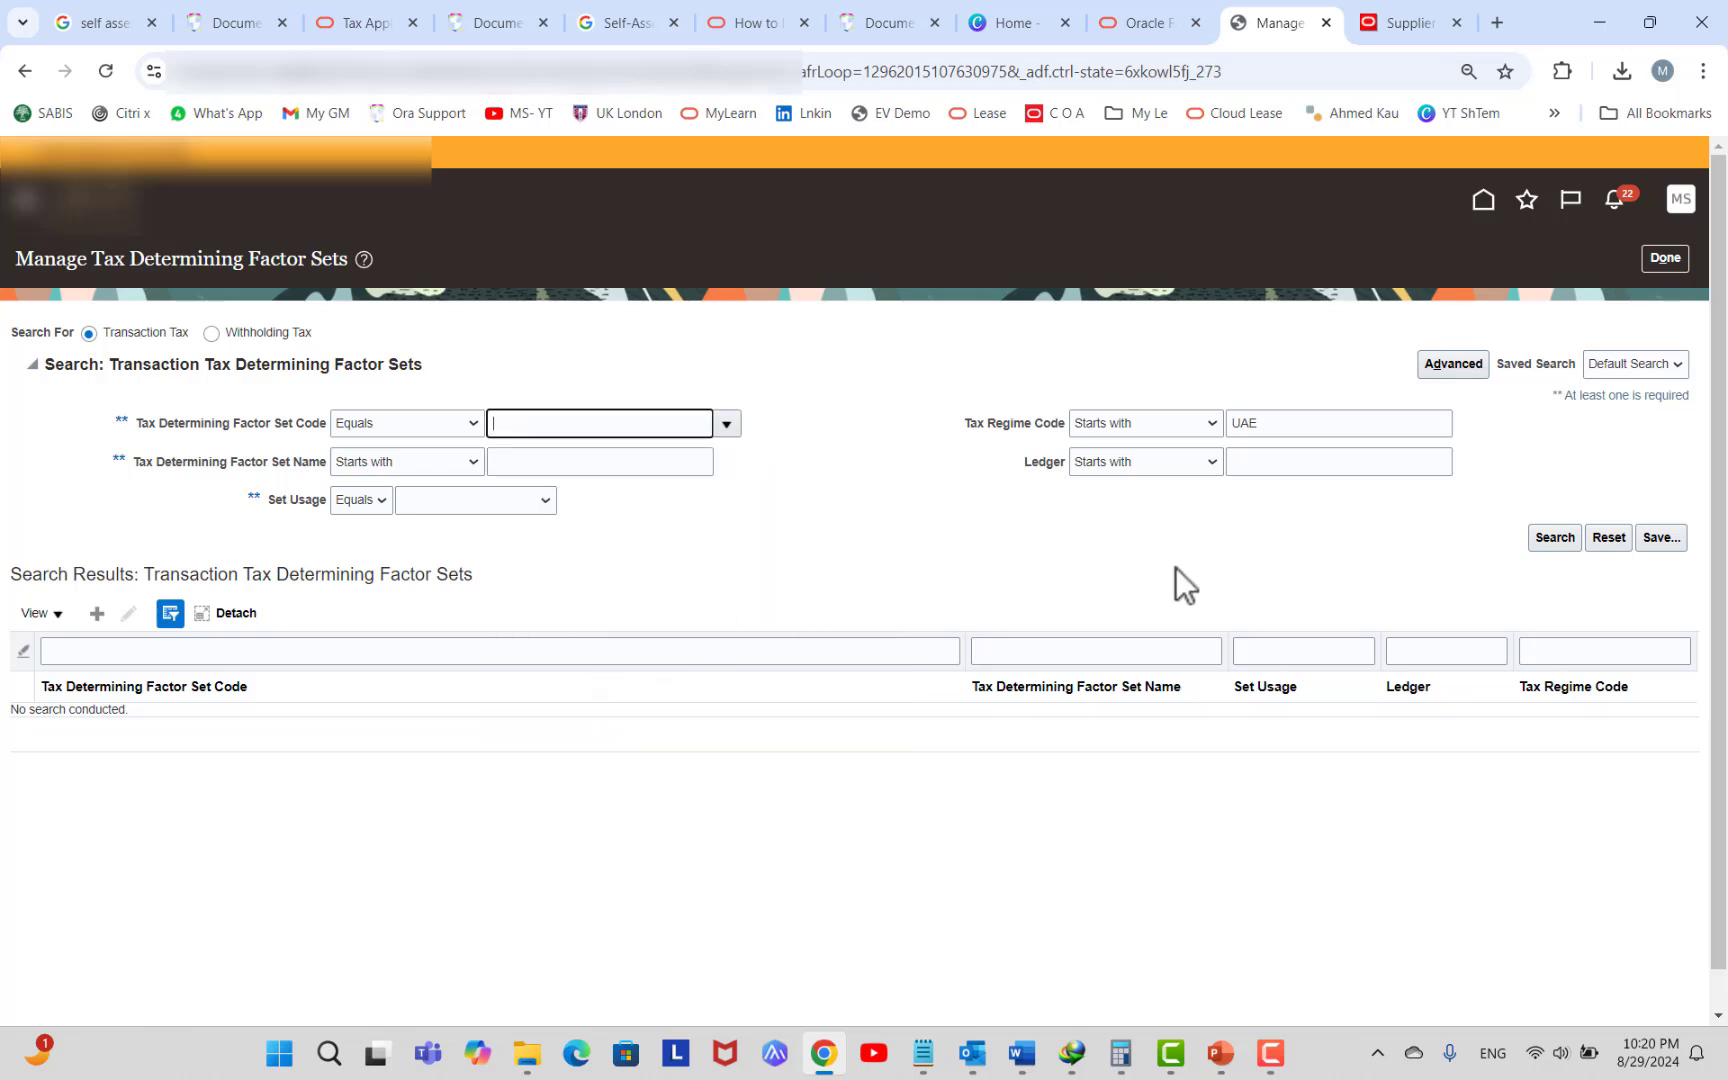
{"action": "left_click", "coordinate": [1576, 546]}
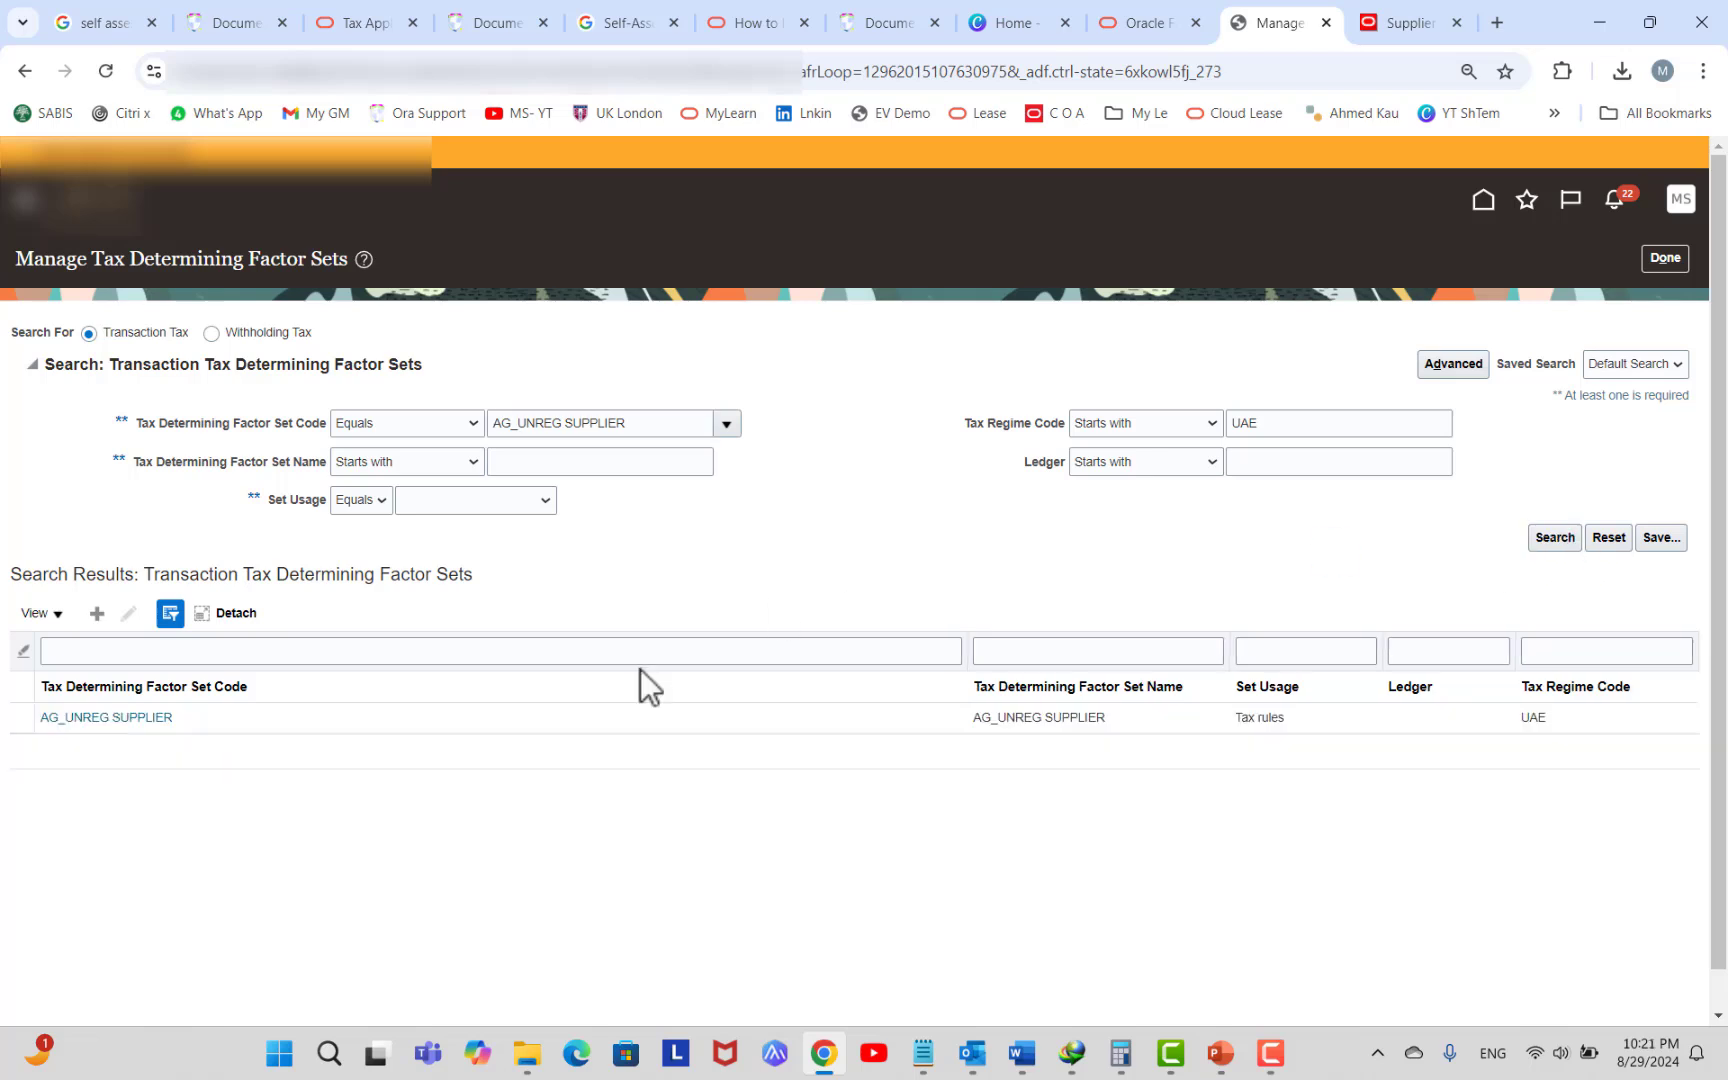
{"action": "left_click", "coordinate": [145, 719]}
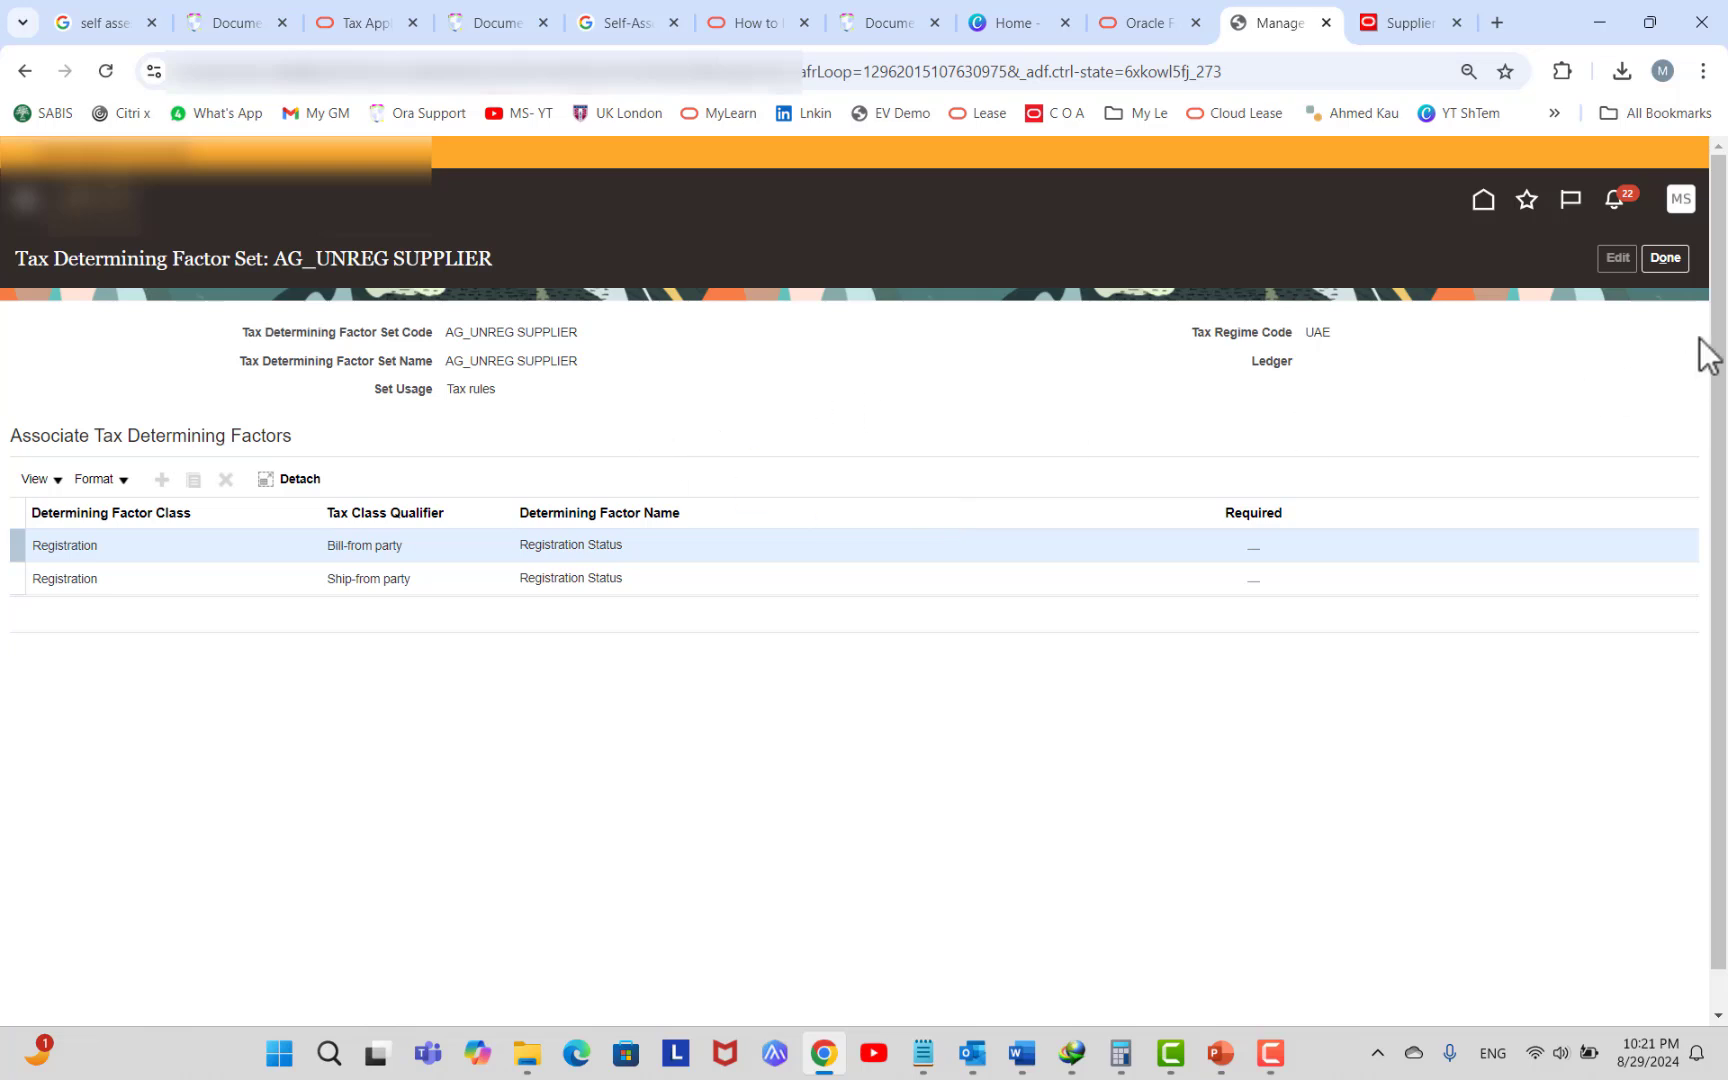
{"action": "left_click", "coordinate": [1658, 265]}
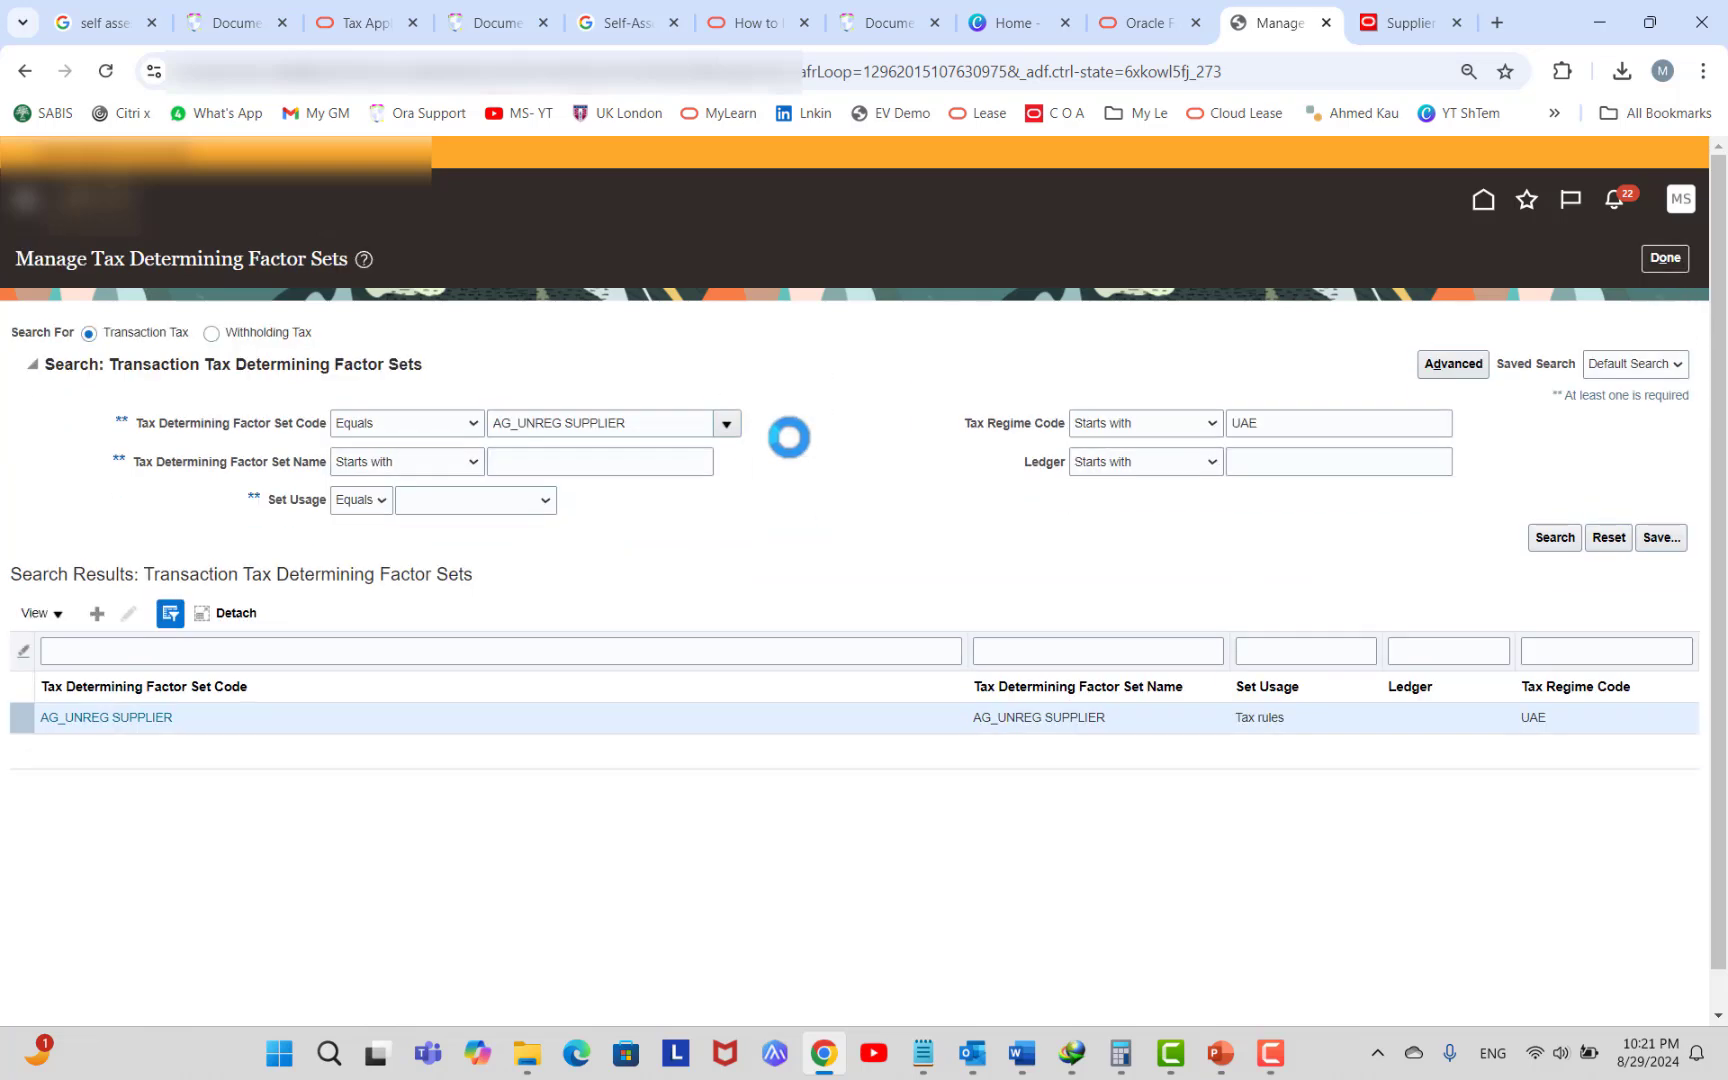
Find the determining factor set with the code AG UNREG SUPPLIER, without the underscore, and review its associated factors.
{"action": "double_click", "coordinate": [652, 423]}
{"action": "triple_click", "coordinate": [652, 423]}
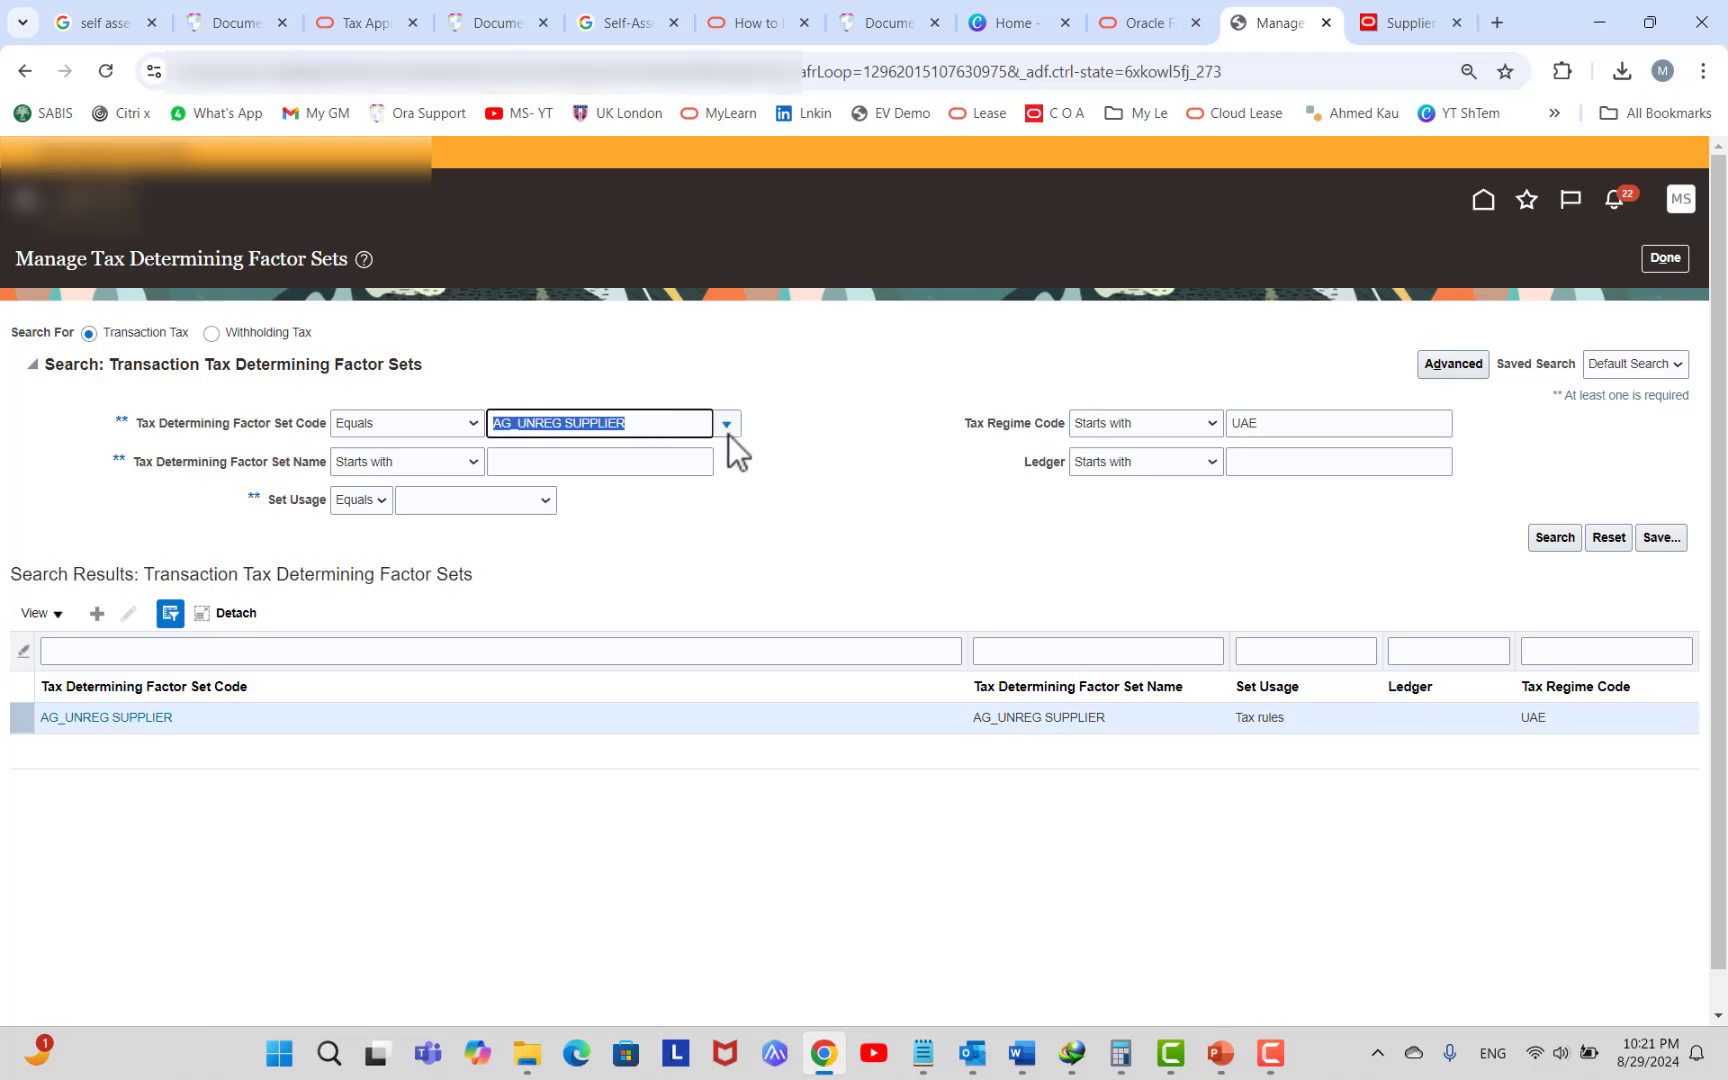
{"action": "left_click", "coordinate": [727, 426]}
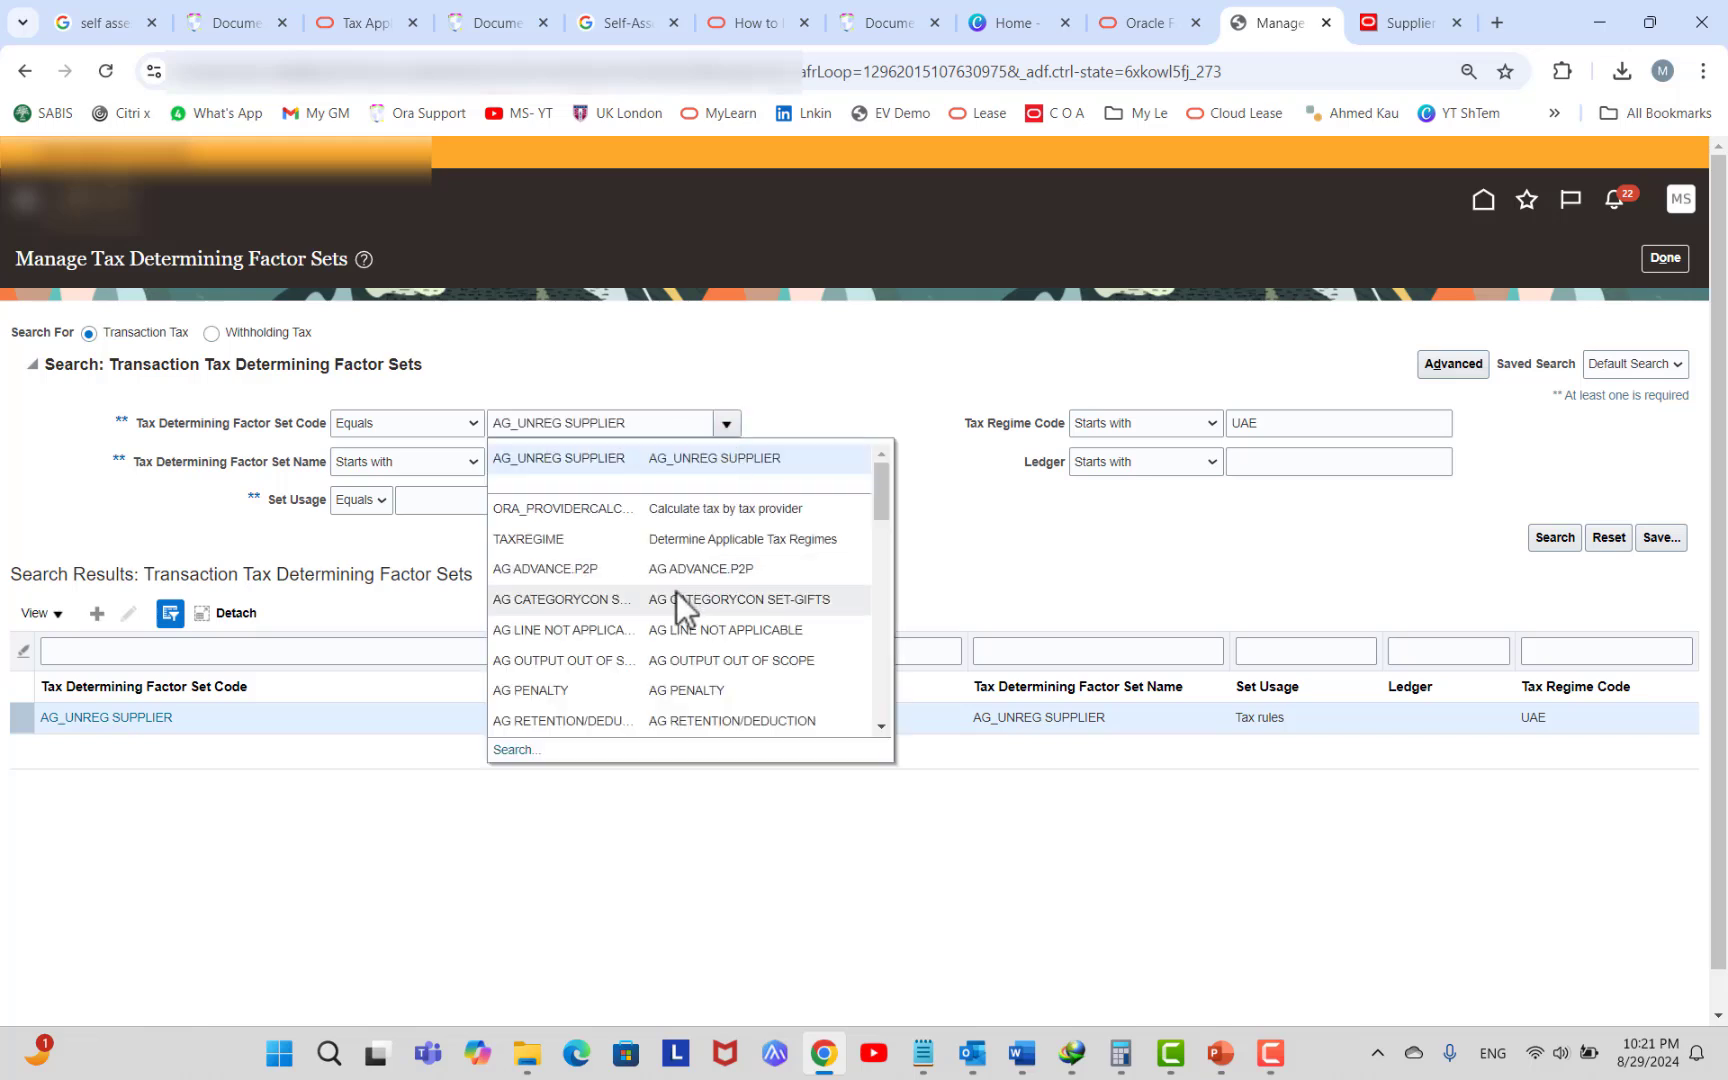
{"action": "scroll", "coordinate": [643, 618], "scroll_direction": "down", "scroll_amount": 3}
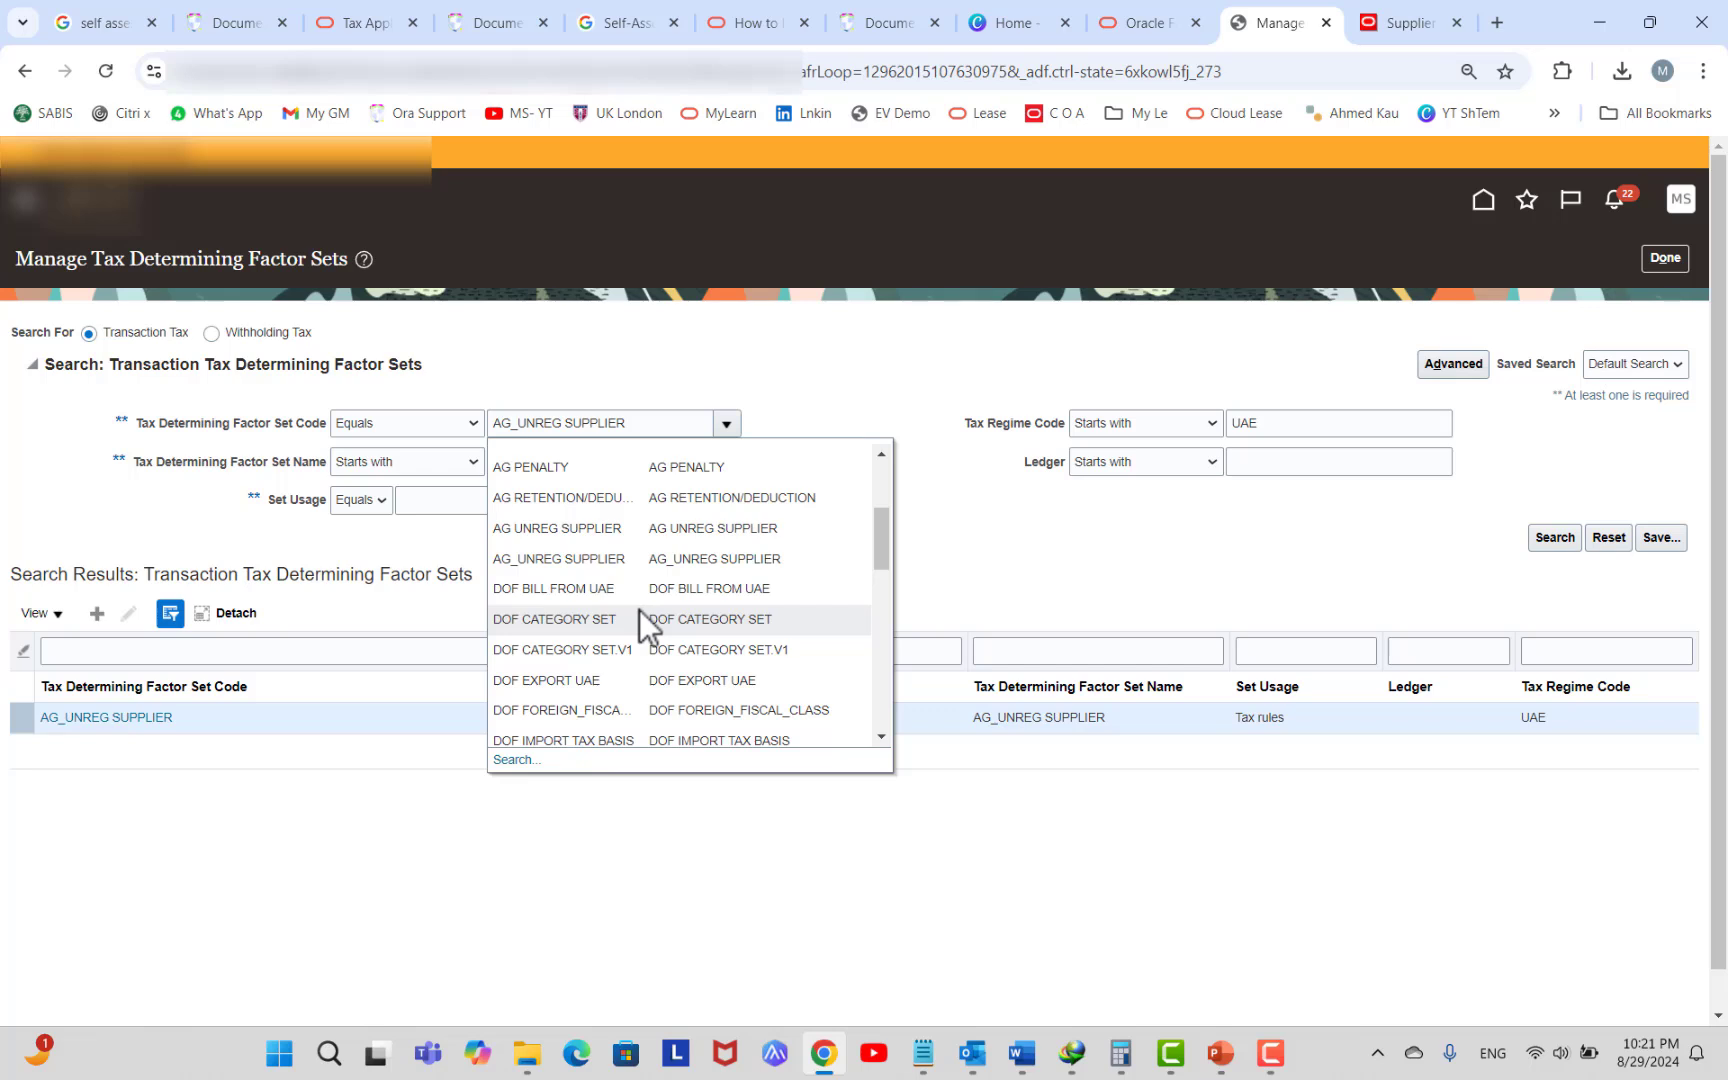
{"action": "left_click", "coordinate": [625, 558]}
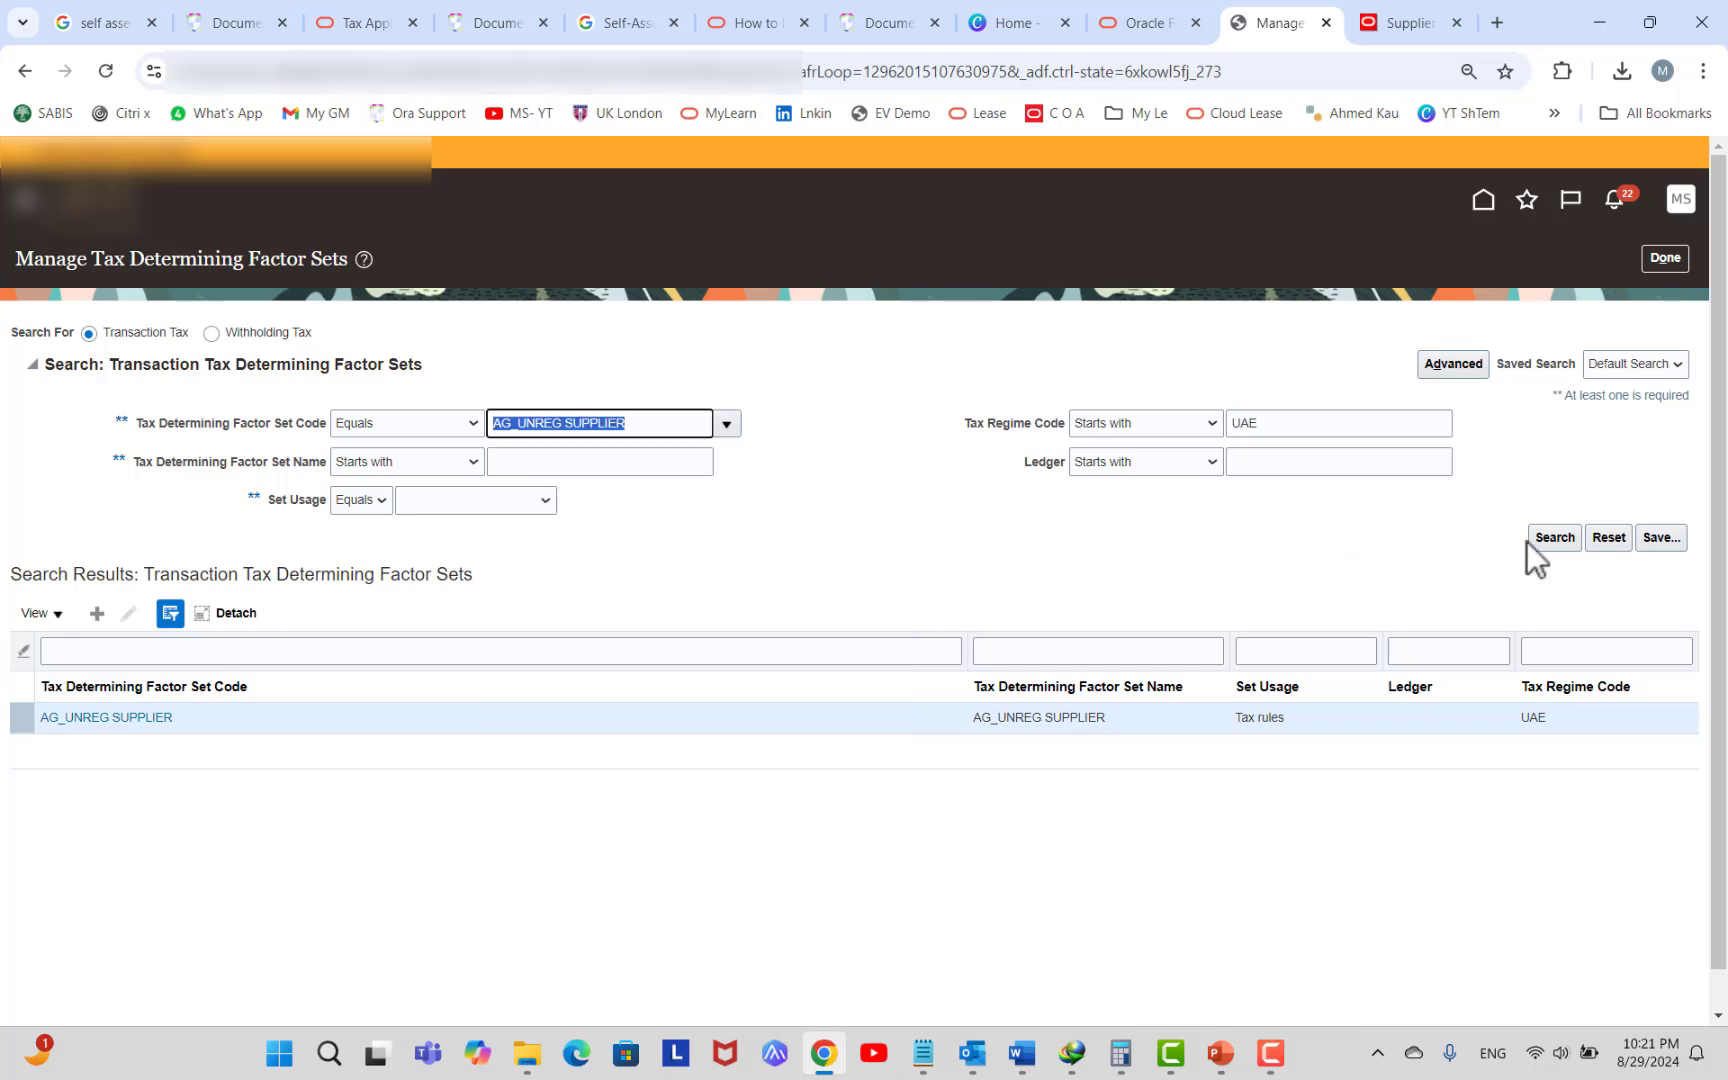
{"action": "left_click", "coordinate": [1552, 535]}
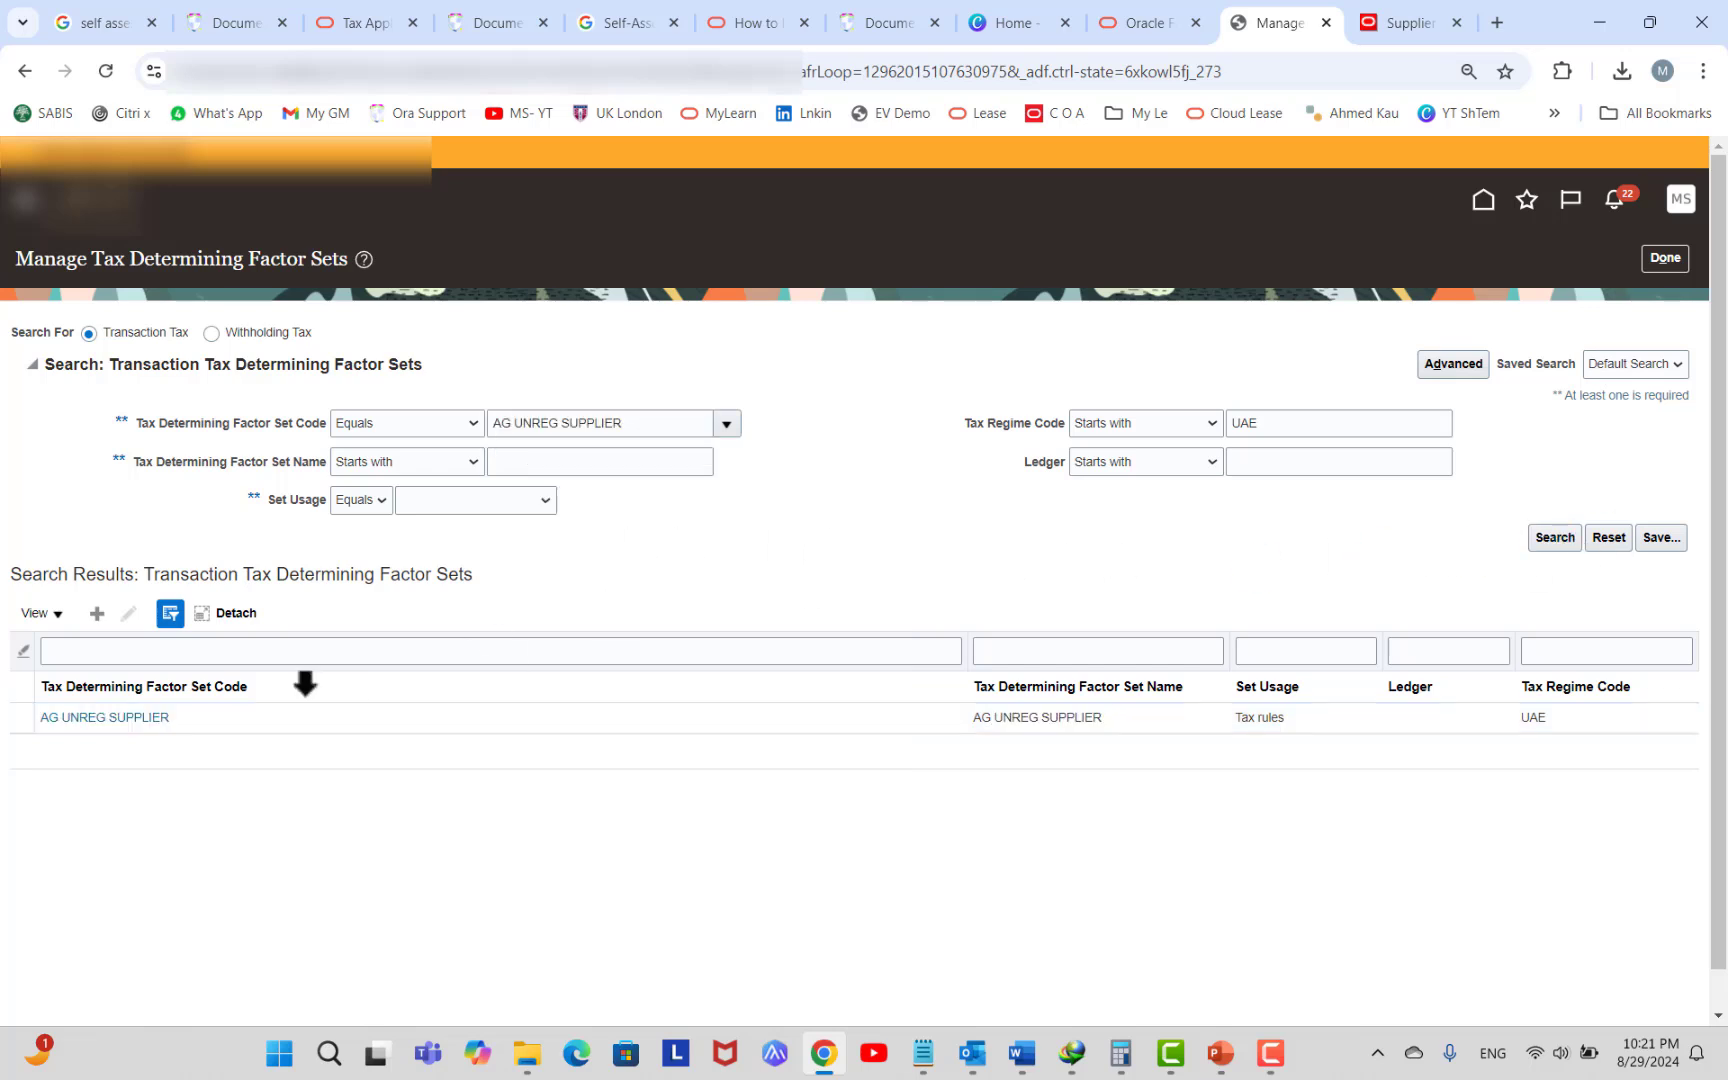
{"action": "left_click", "coordinate": [112, 718]}
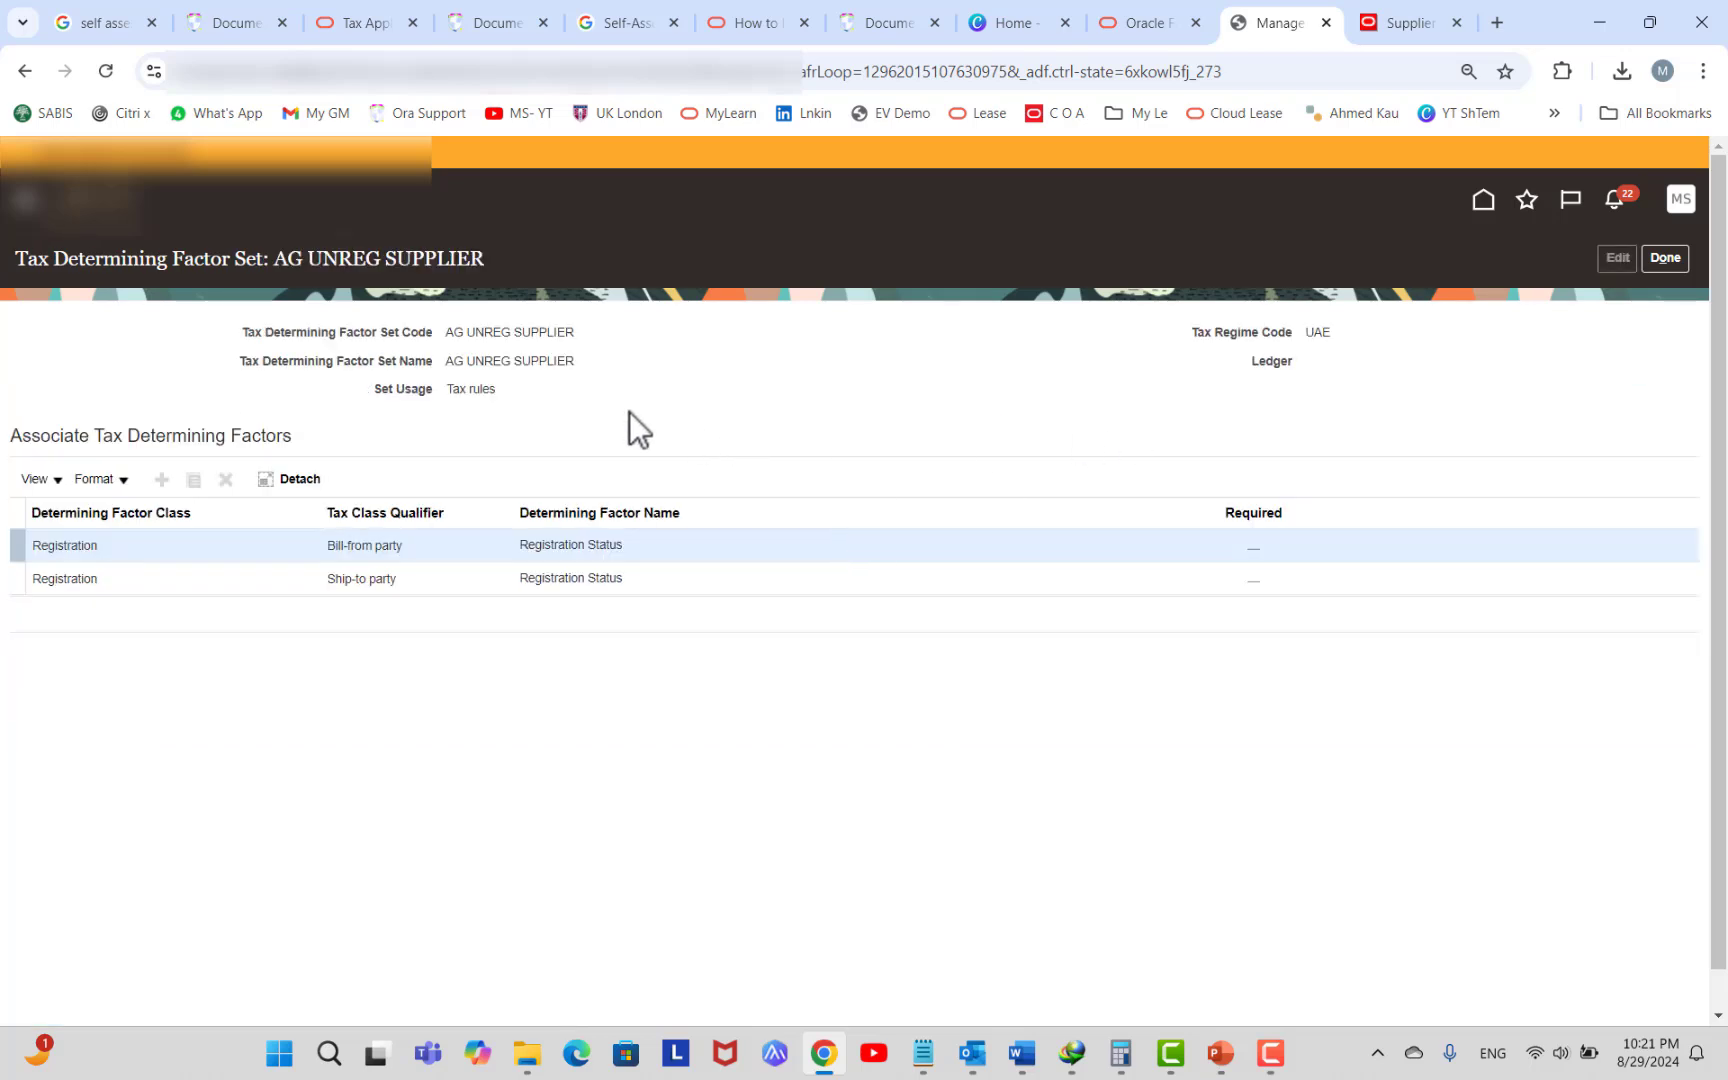
{"action": "left_click", "coordinate": [1664, 260]}
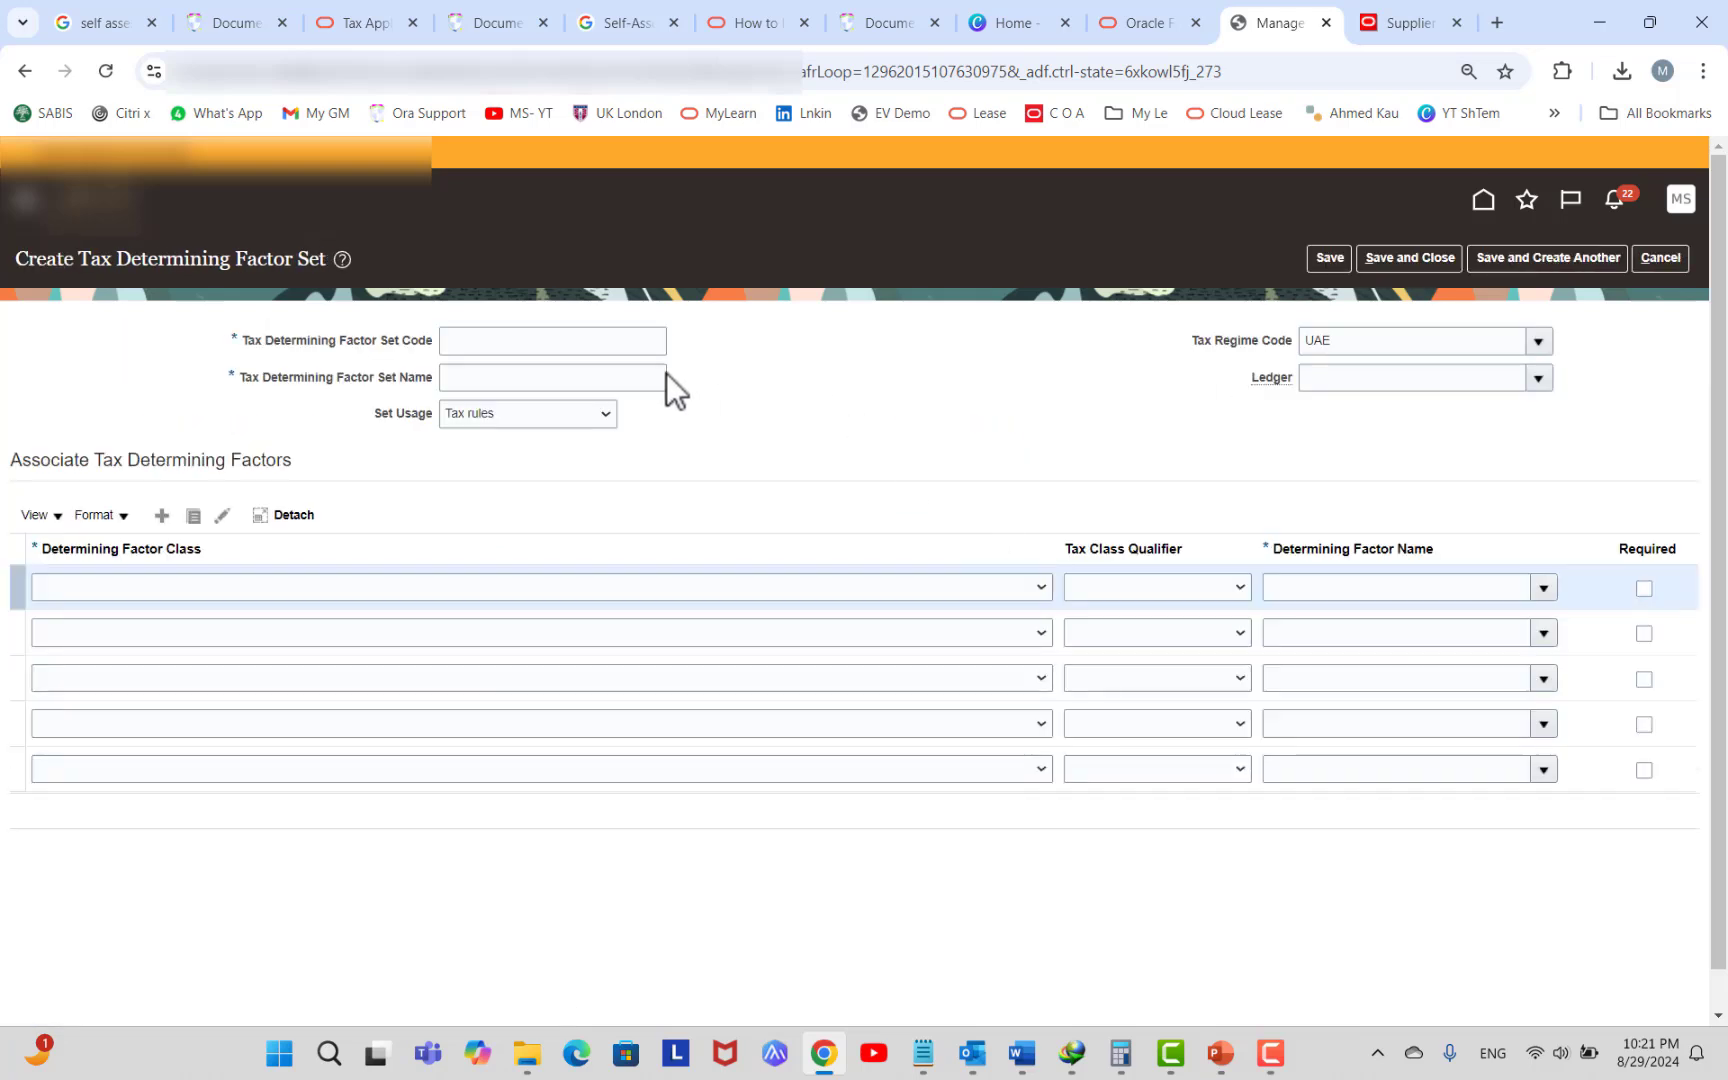
Create a UAE tax determining factor set with code and name "non rgister supplier", keeping Tax rules as the set usage.
{"action": "left_click", "coordinate": [629, 343]}
{"action": "type", "text": "reve"}
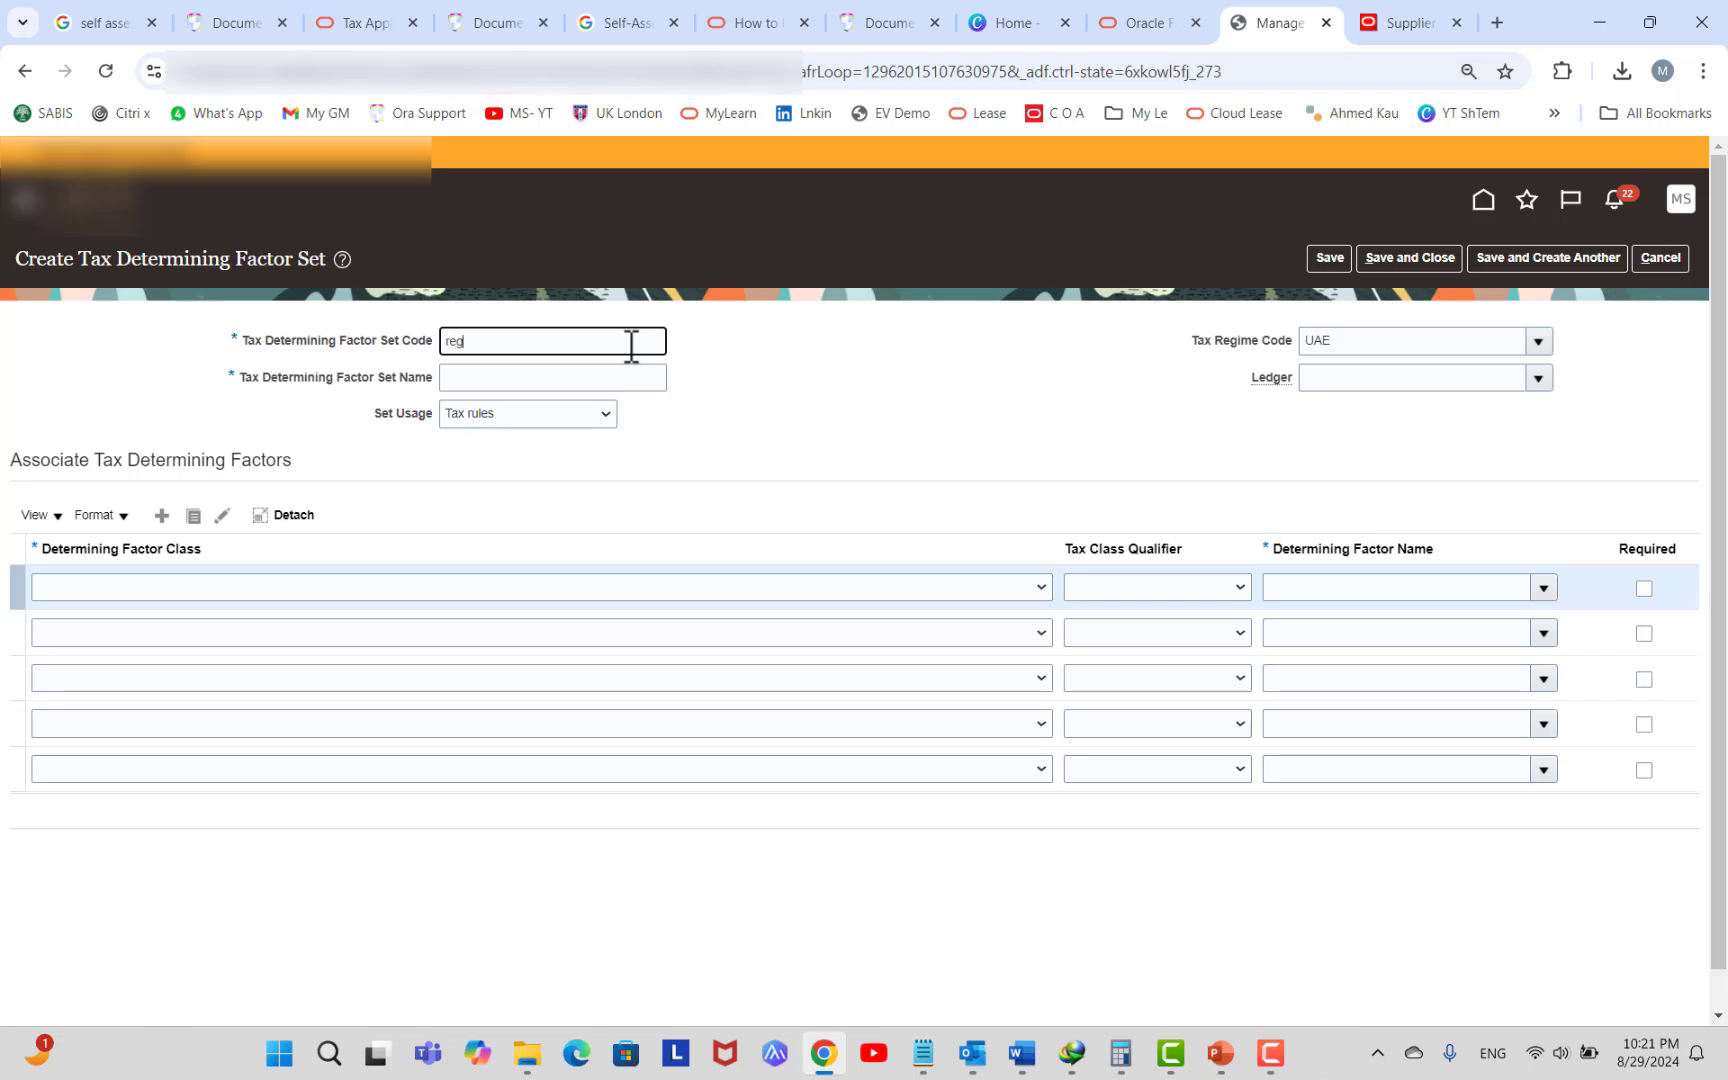
{"action": "key", "text": "BackSpace"}
{"action": "key", "text": "BackSpace"}
{"action": "key", "text": "BackSpace"}
{"action": "key", "text": "BackSpace"}
{"action": "type", "text": "non rgister supplier"}
{"action": "key", "text": "ctrl+shift+Left"}
{"action": "key", "text": "ctrl+shift+Left"}
{"action": "key", "text": "ctrl+shift+Left"}
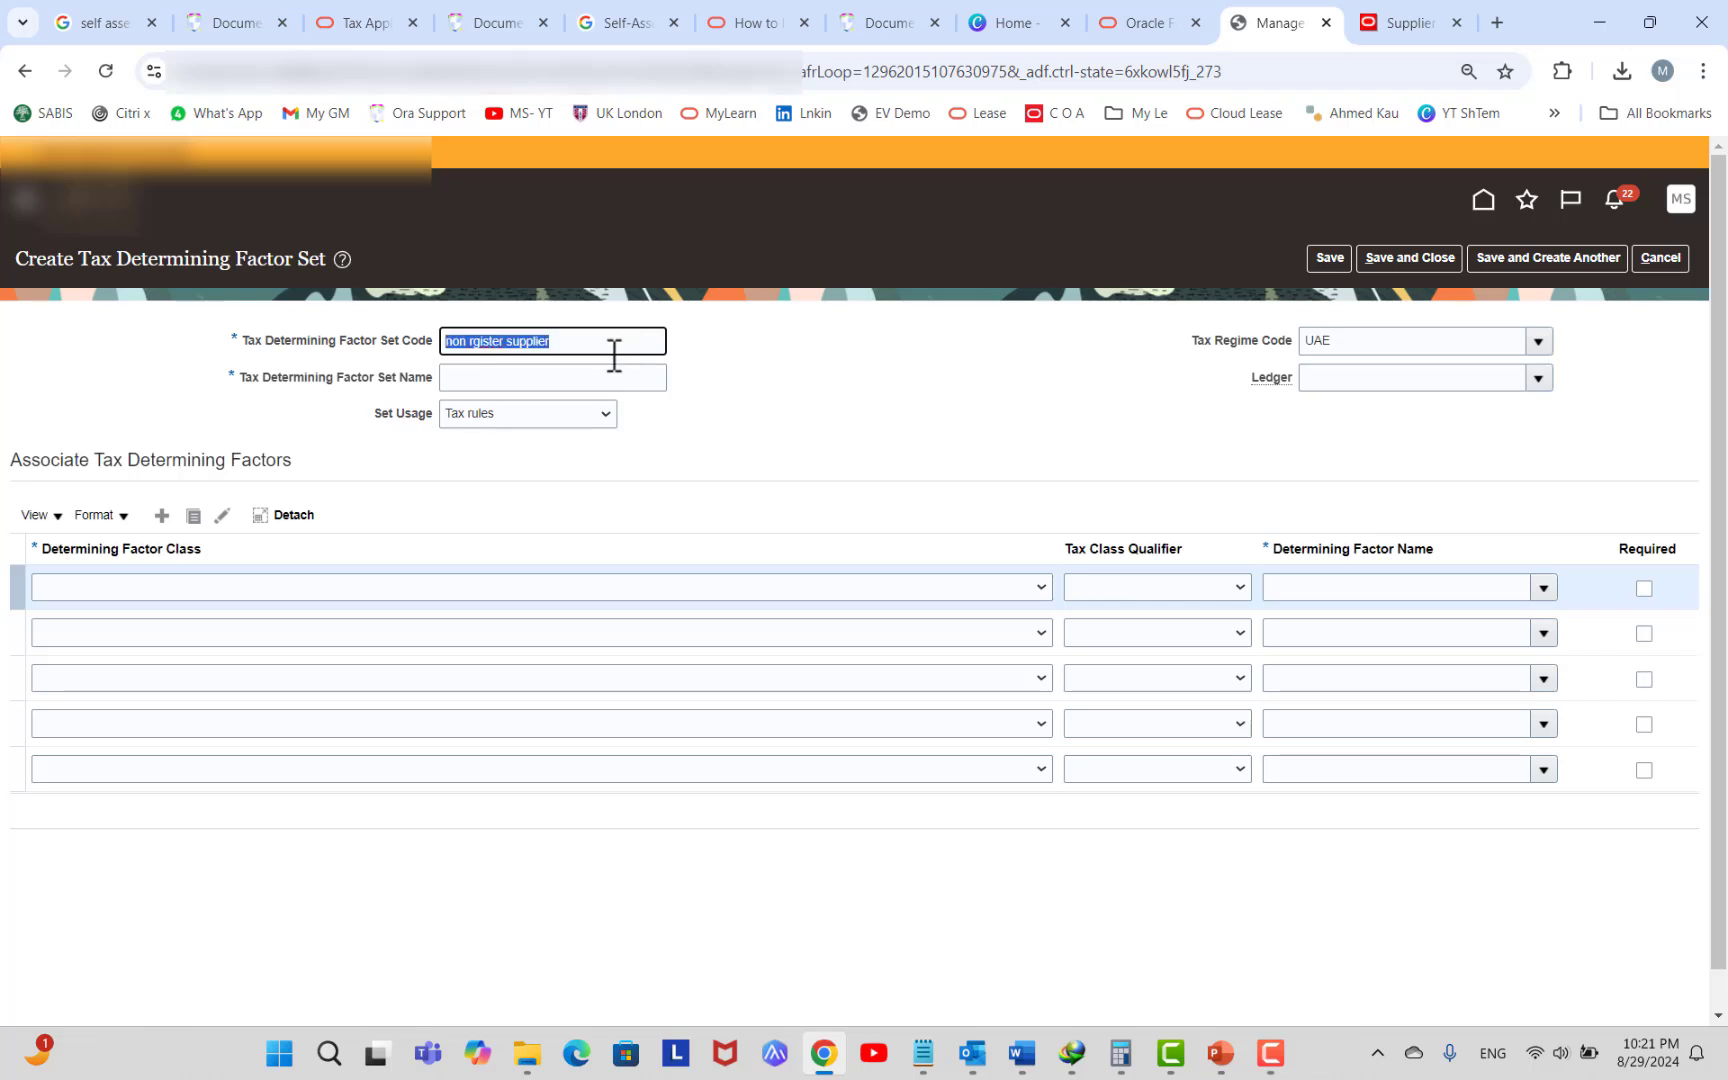
{"action": "key", "text": "ctrl+c"}
{"action": "left_click", "coordinate": [571, 380]}
{"action": "key", "text": "ctrl+v"}
{"action": "left_click", "coordinate": [512, 416]}
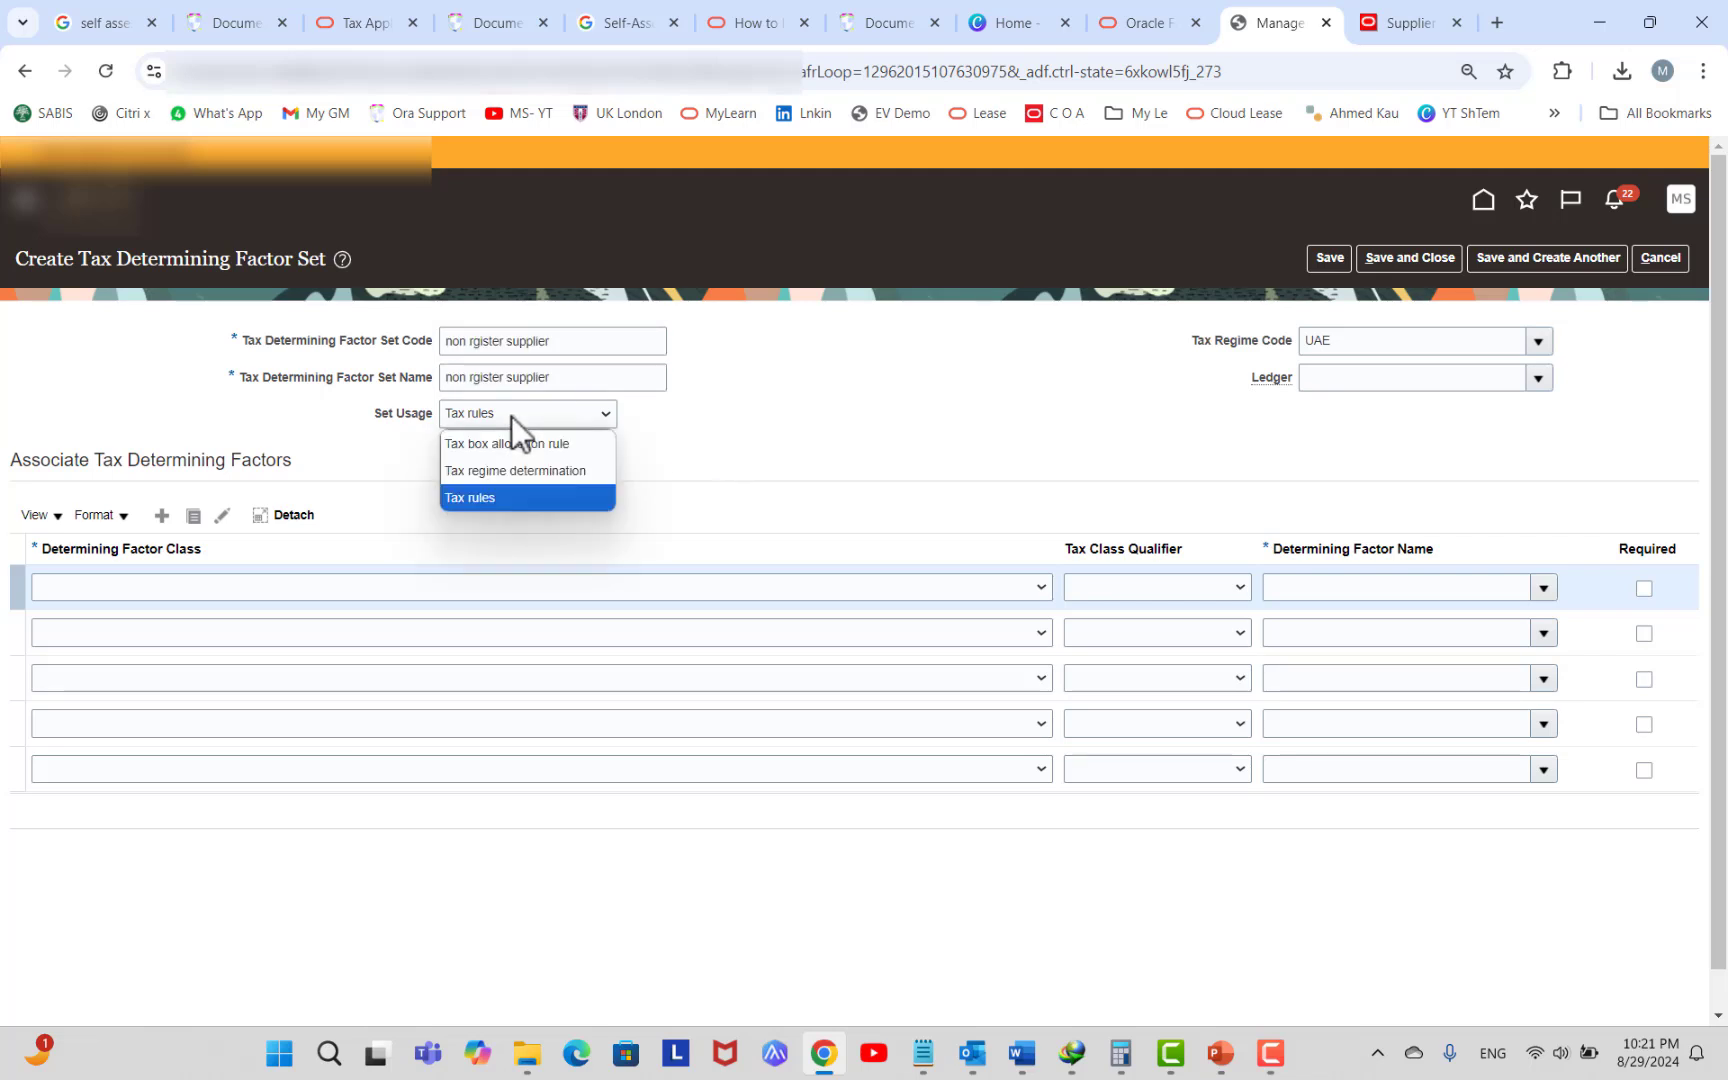
{"action": "left_click", "coordinate": [455, 424]}
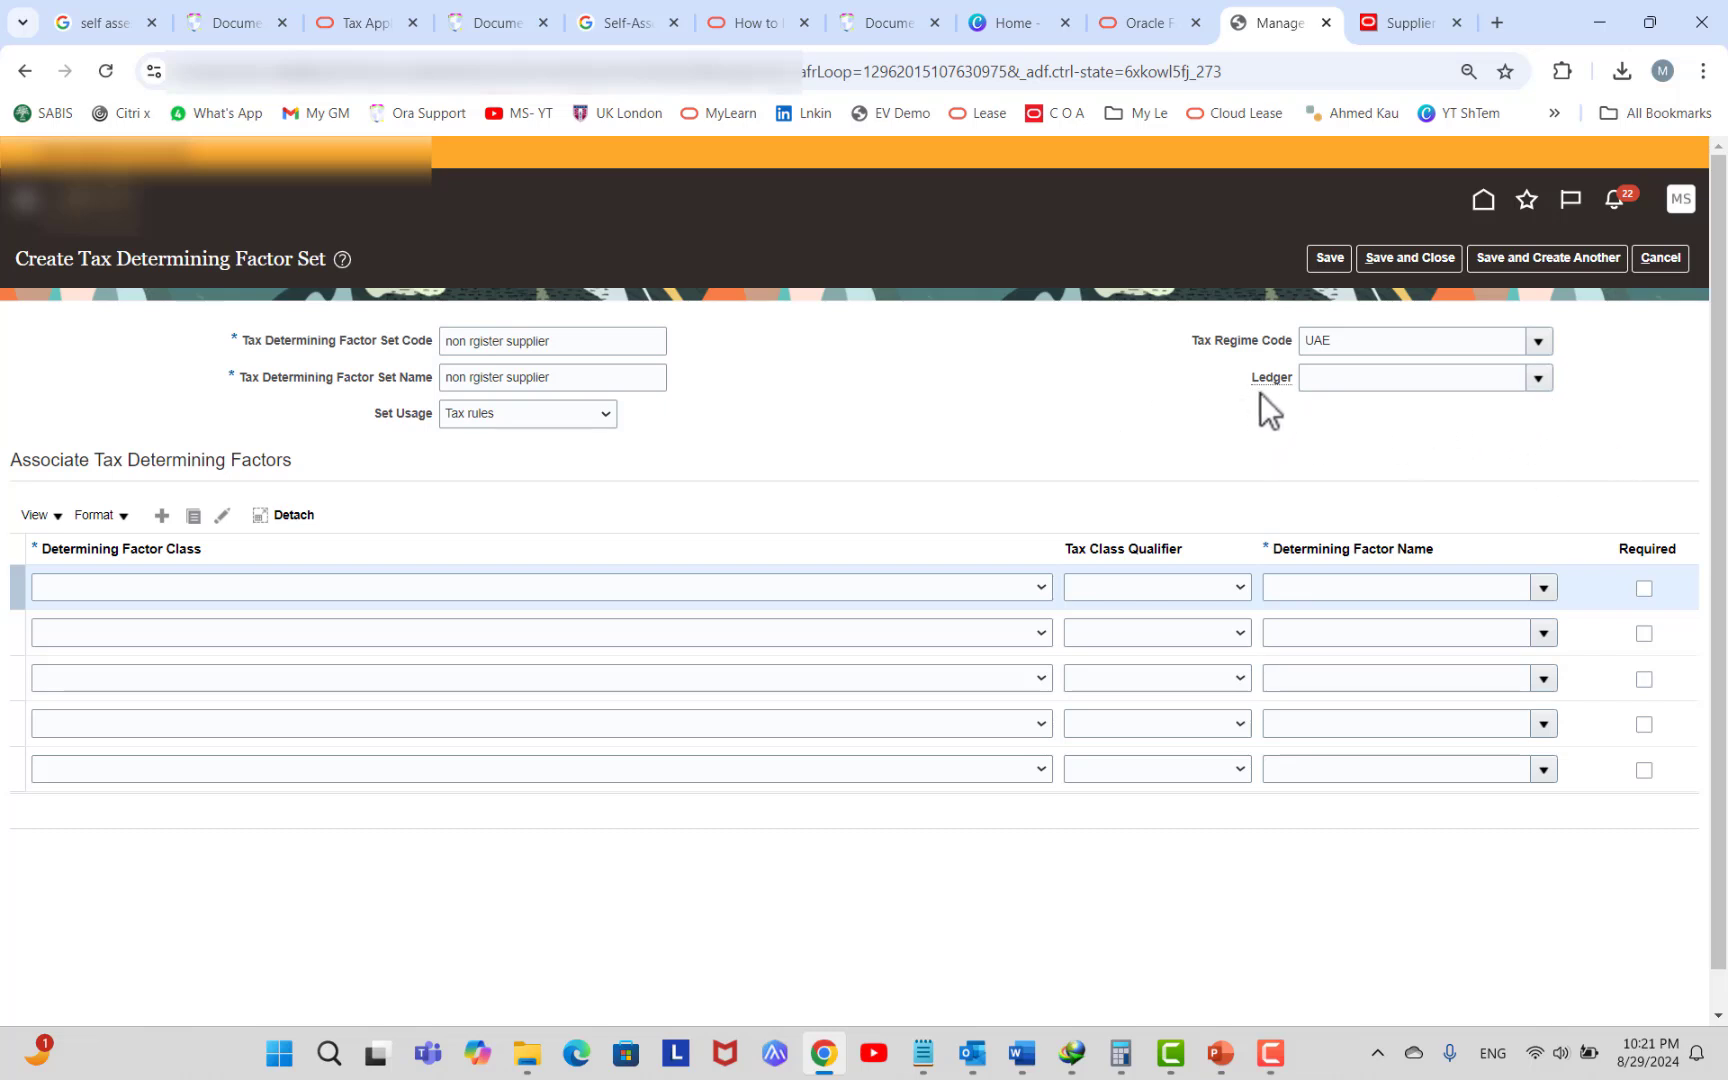
Fill the first determining factor row with class Registration, qualifier Ship-from party and factor name Registration Status.
{"action": "left_click", "coordinate": [736, 593]}
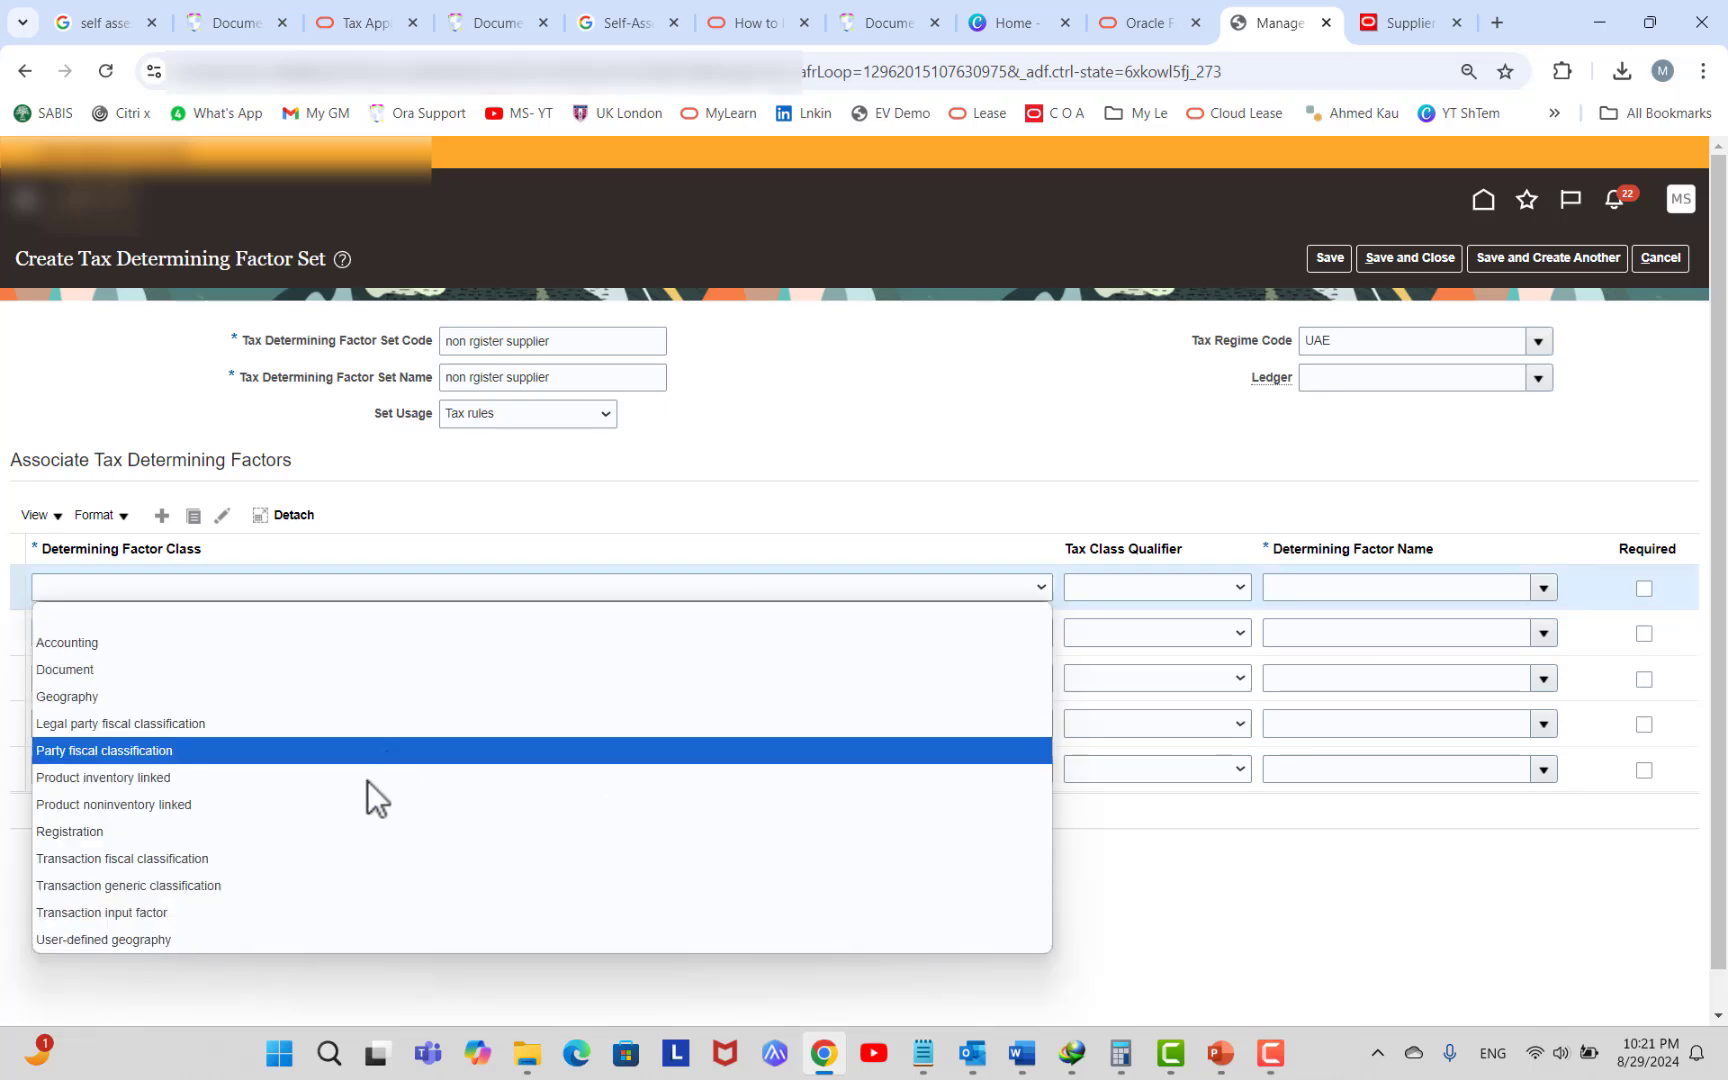
{"action": "left_click", "coordinate": [348, 825]}
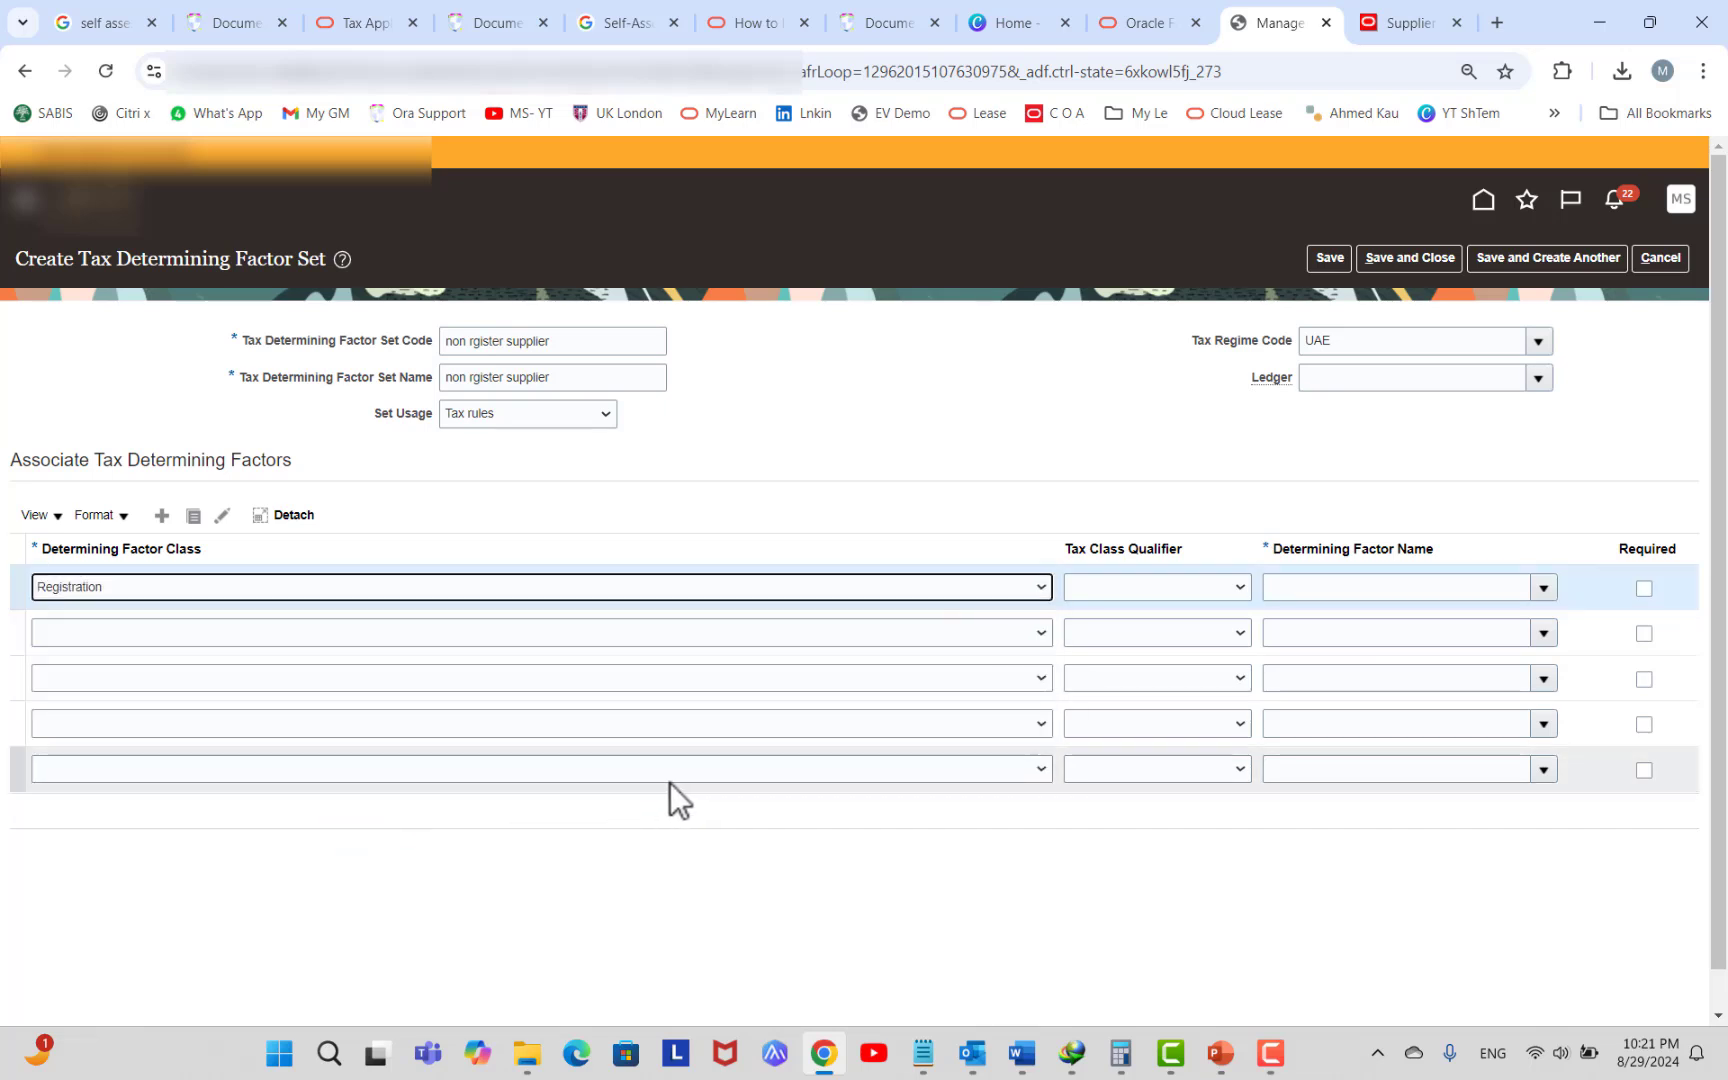
{"action": "left_click", "coordinate": [1212, 588]}
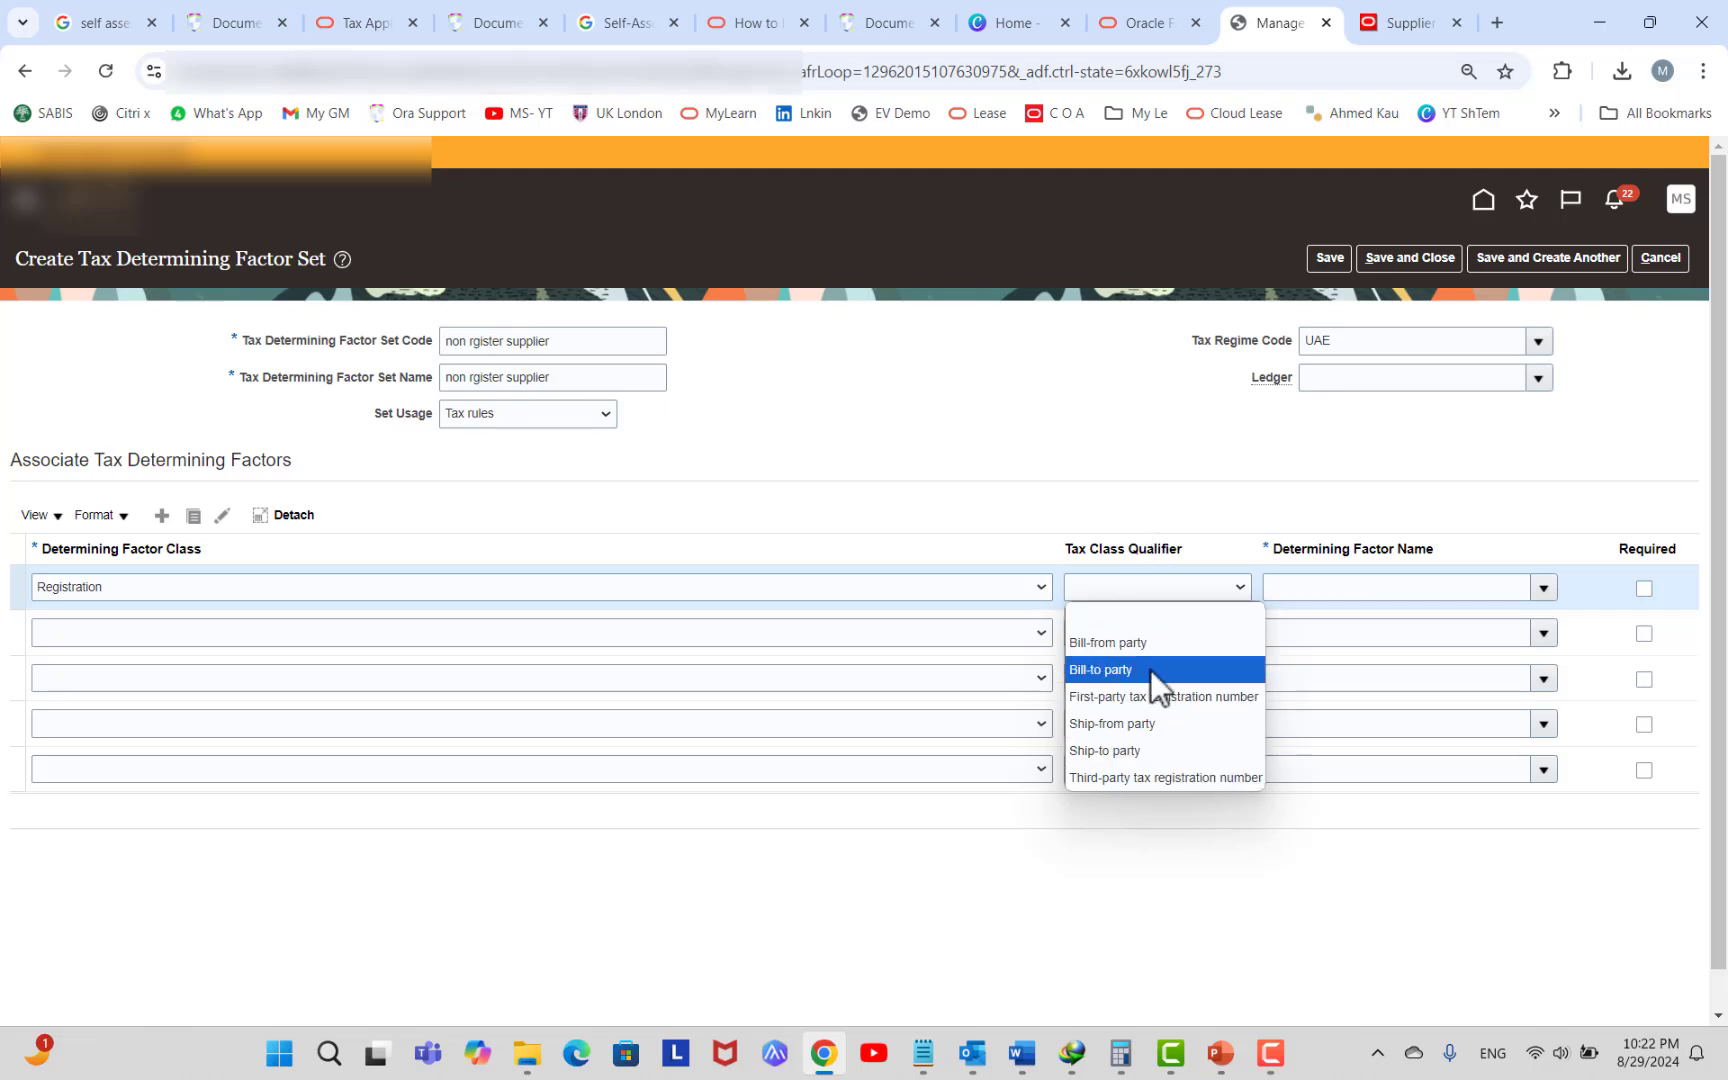
{"action": "left_click", "coordinate": [1176, 724]}
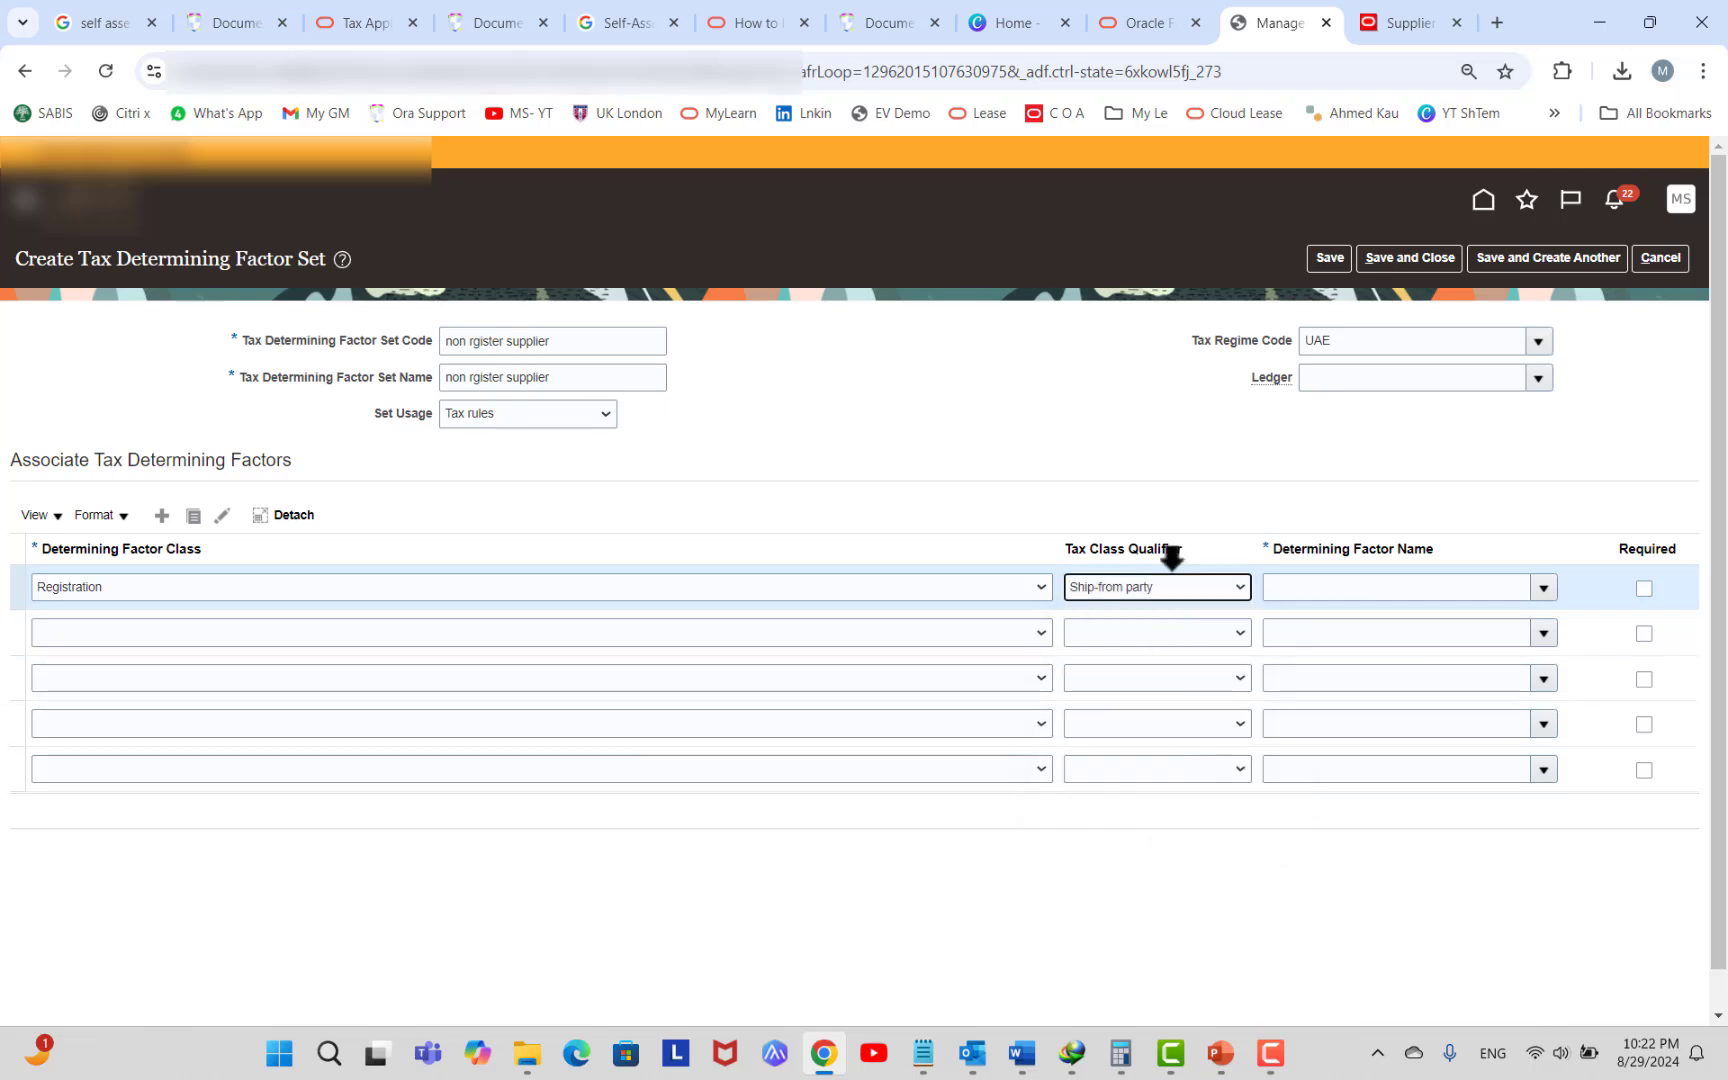
{"action": "left_click", "coordinate": [1540, 589]}
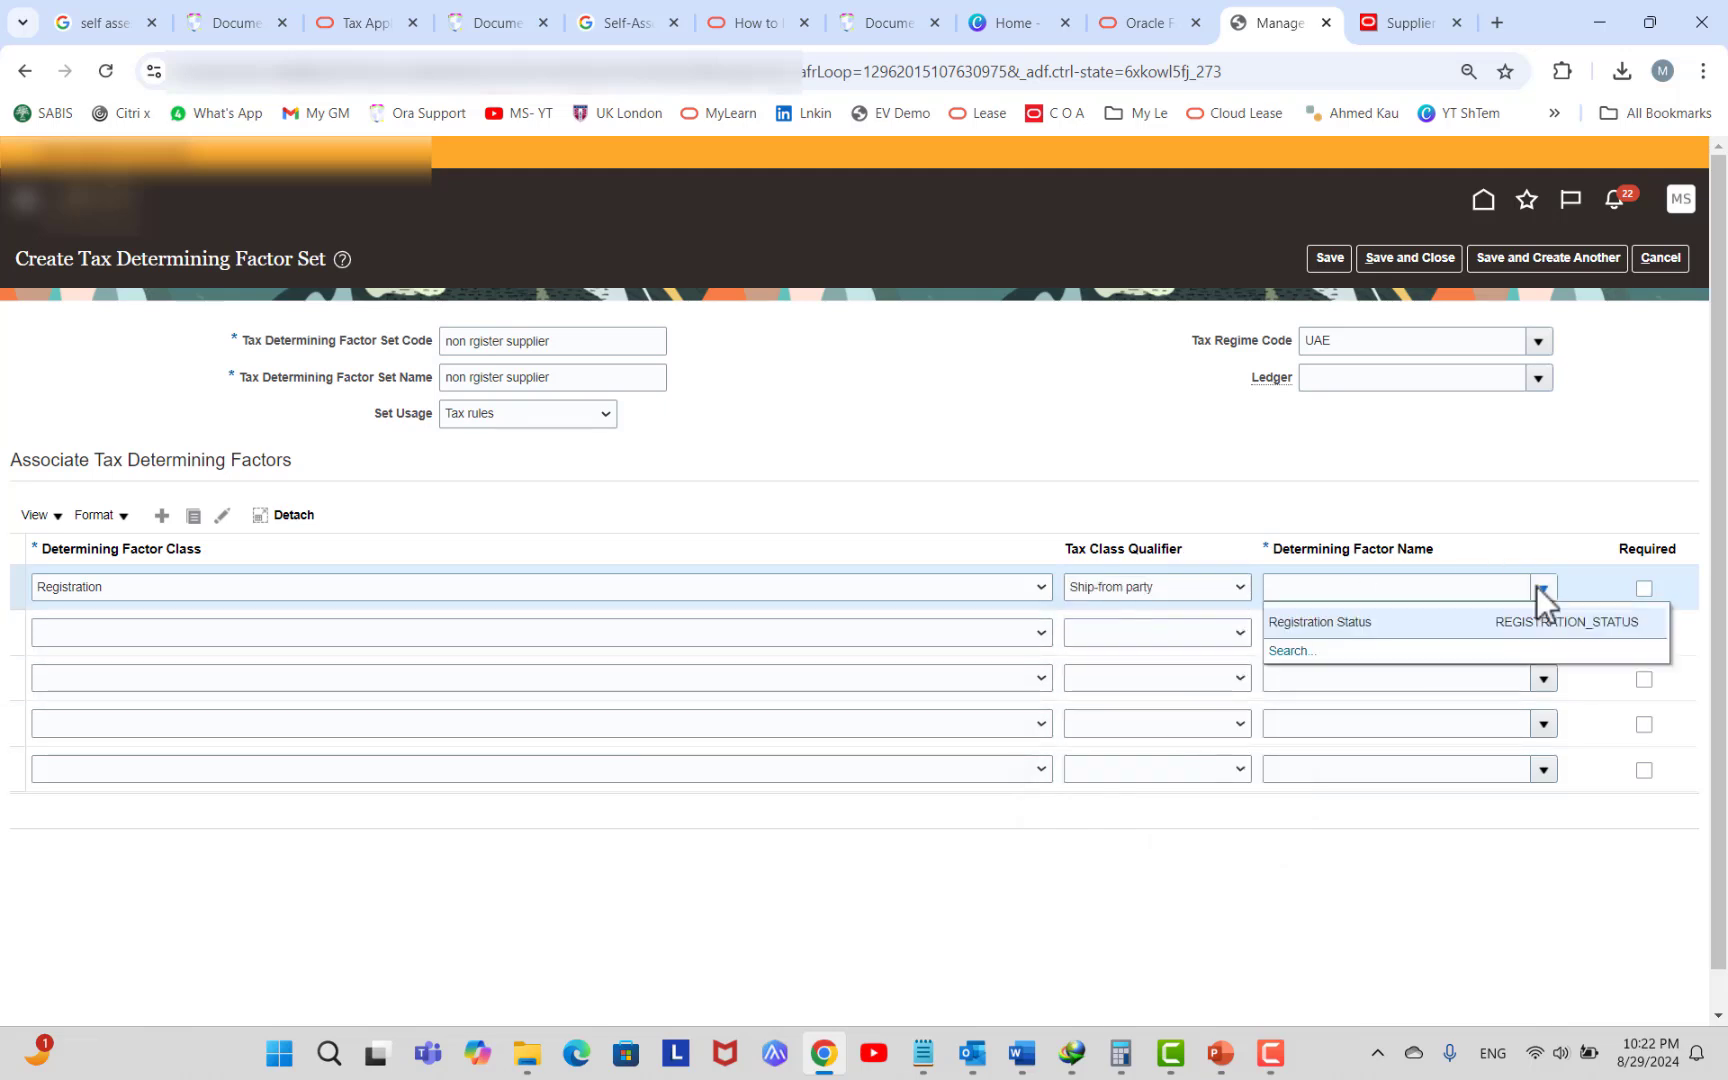
{"action": "left_click", "coordinate": [1317, 624]}
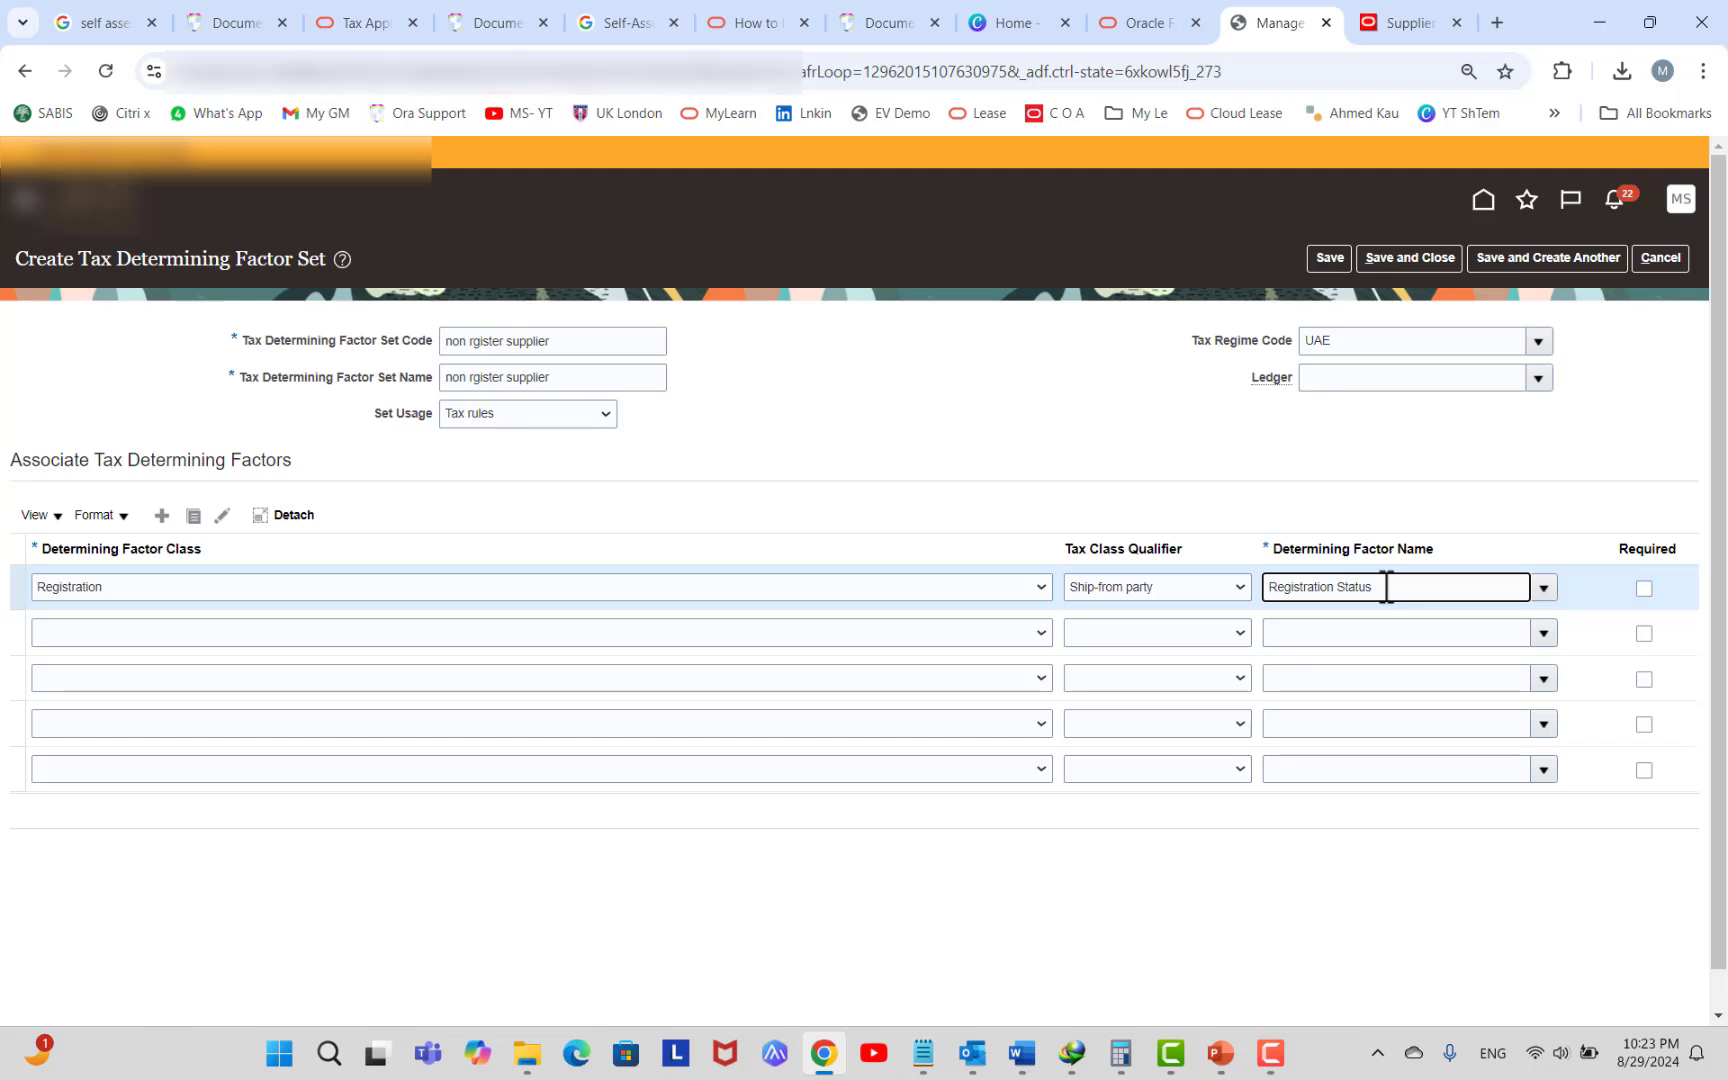
Save and close the new determining factor set and open the Manage Tax Condition Sets setup task.
{"action": "triple_click", "coordinate": [592, 342]}
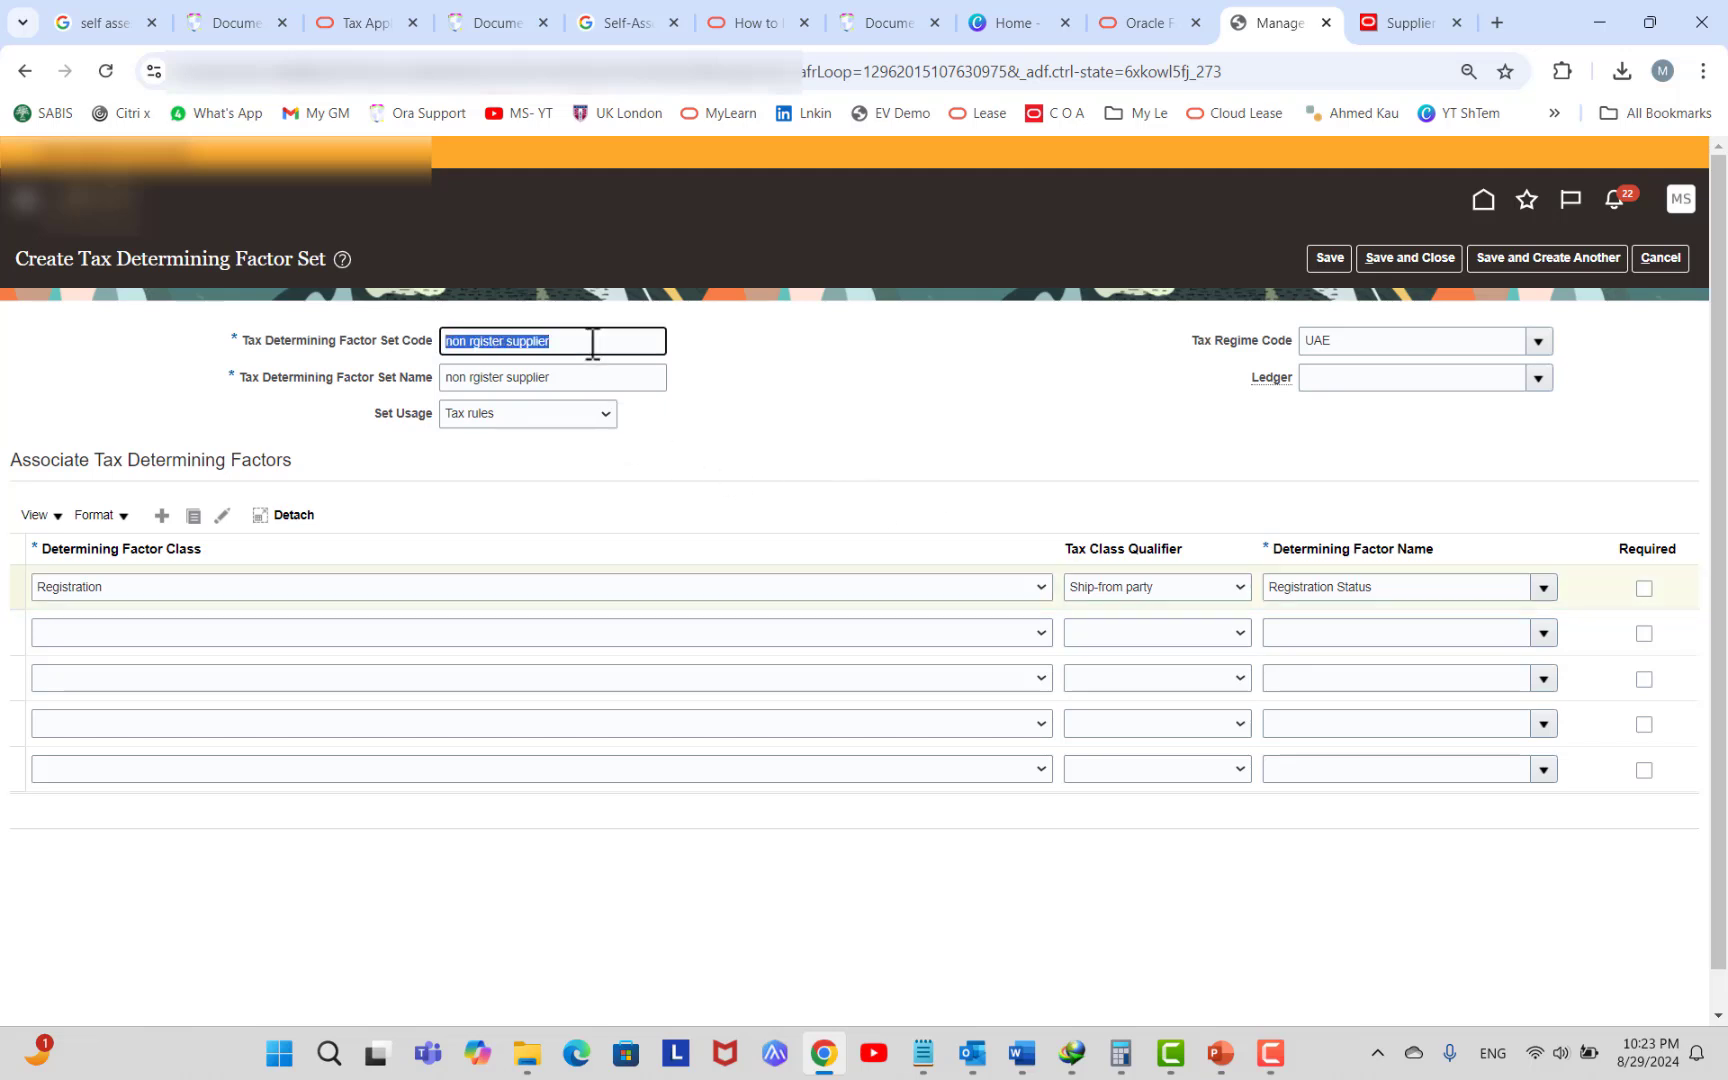
{"action": "left_click", "coordinate": [1403, 262]}
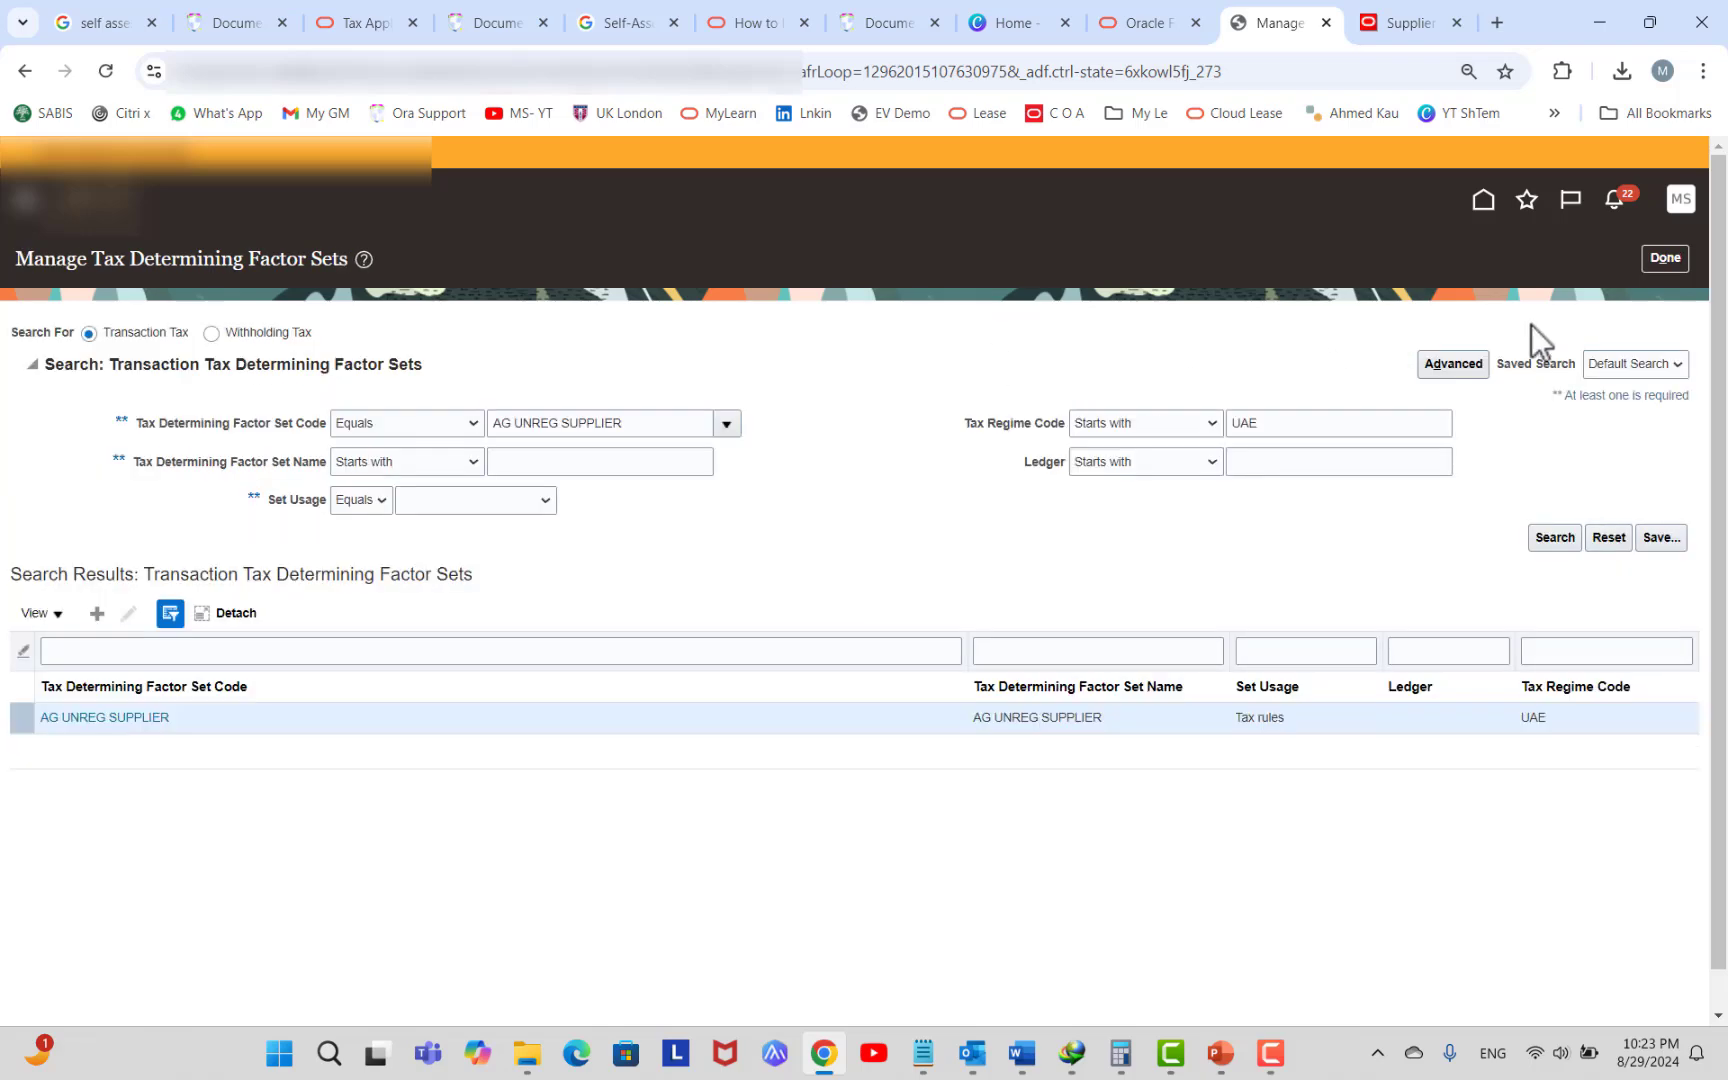
{"action": "left_click", "coordinate": [1662, 262]}
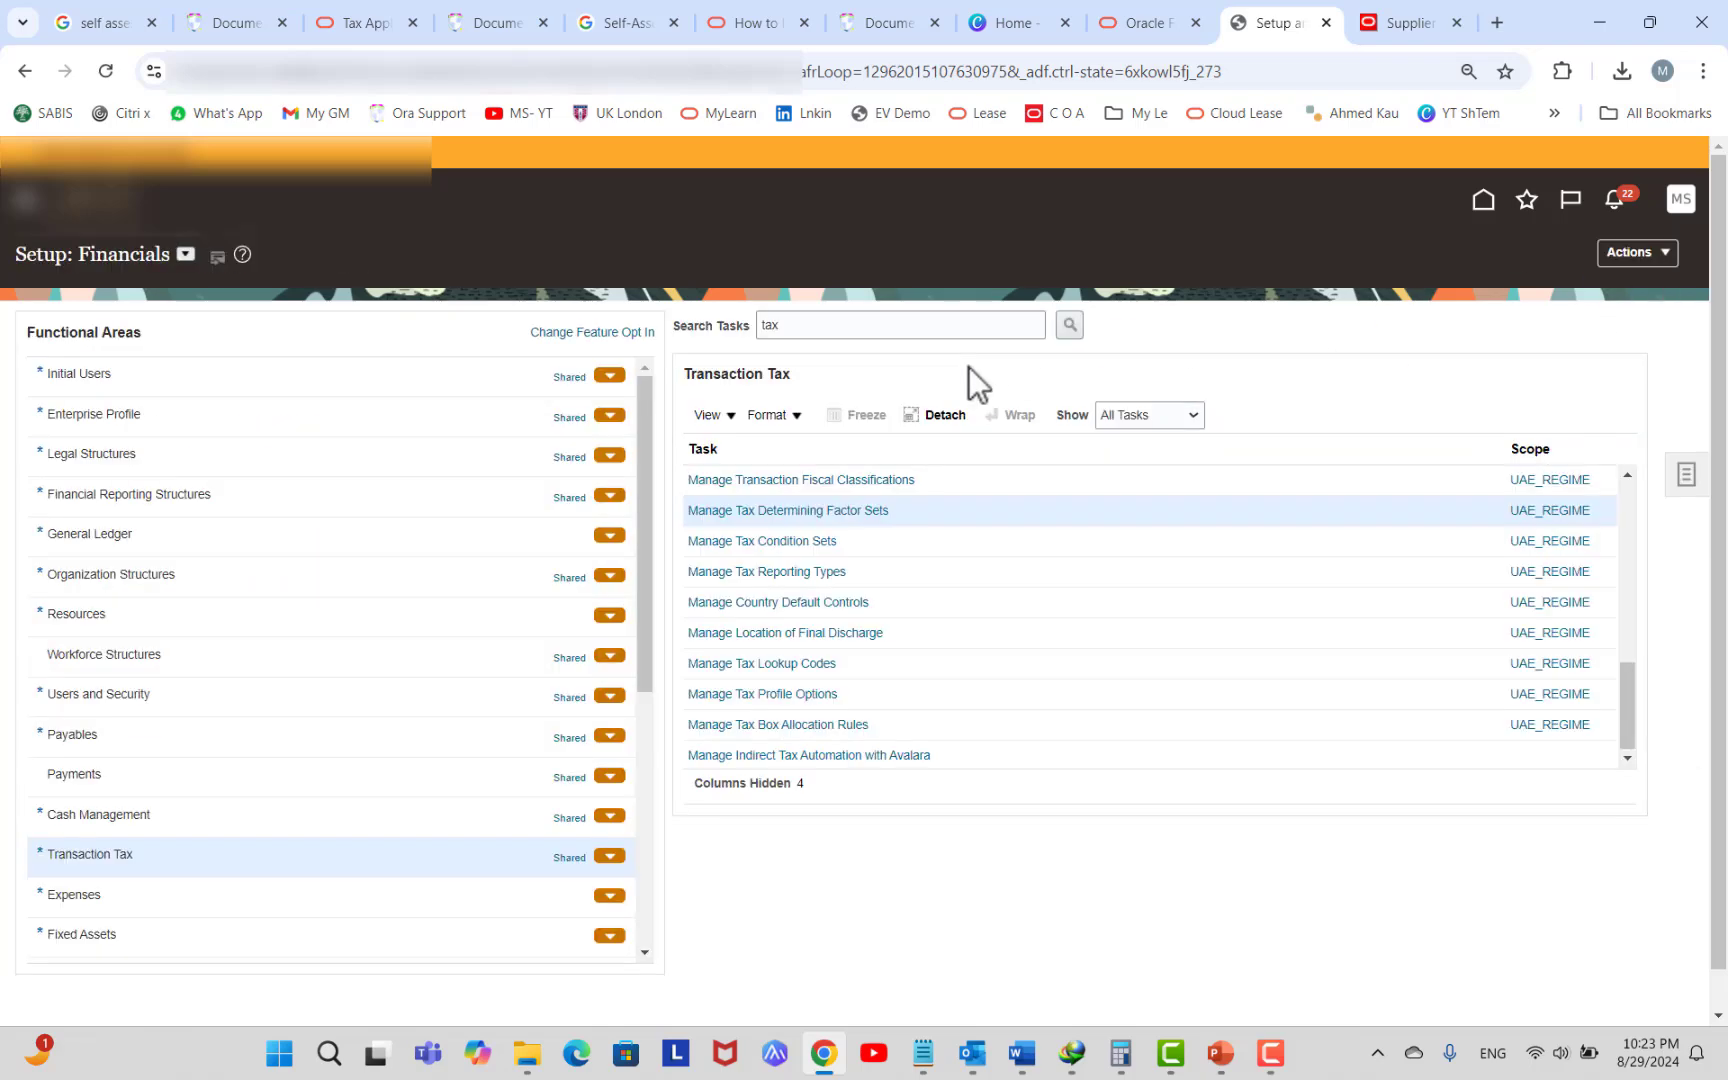
{"action": "left_click", "coordinate": [765, 541]}
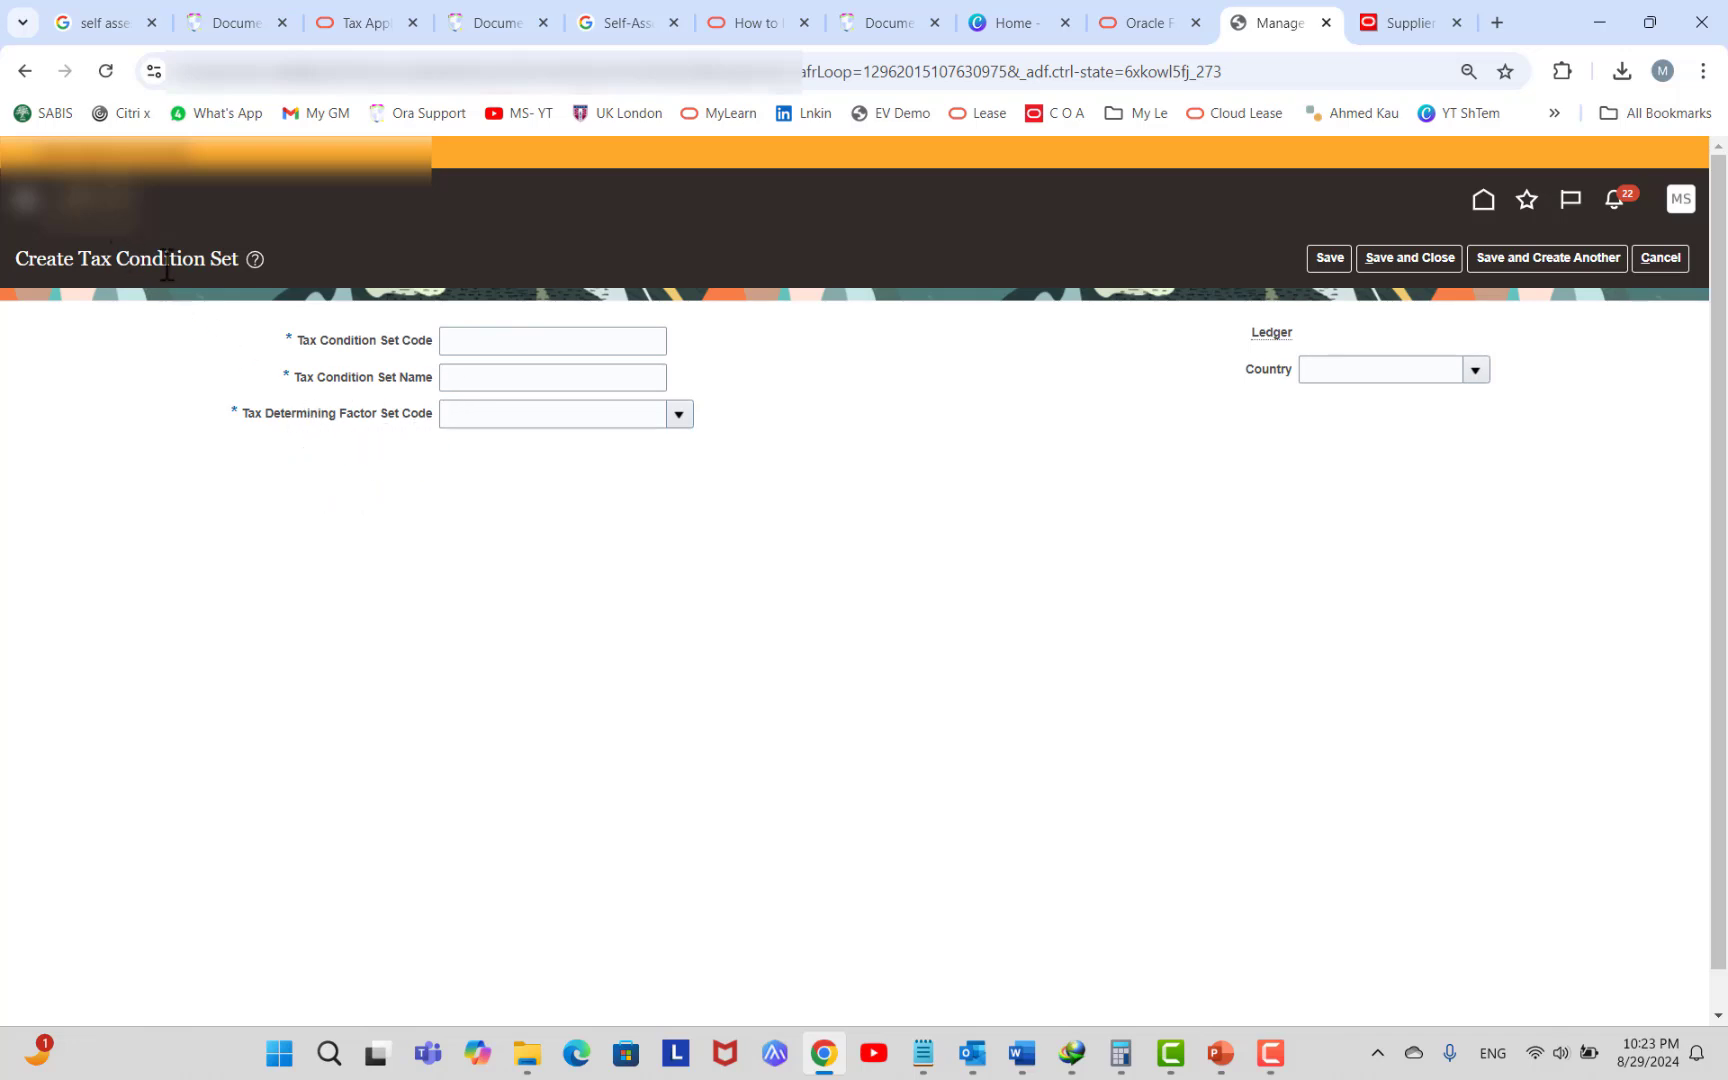
Create a tax condition set with code and name "non rgister supplier" based on the NON RGISTER SUPPLIER determining factor set.
{"action": "left_click", "coordinate": [501, 346]}
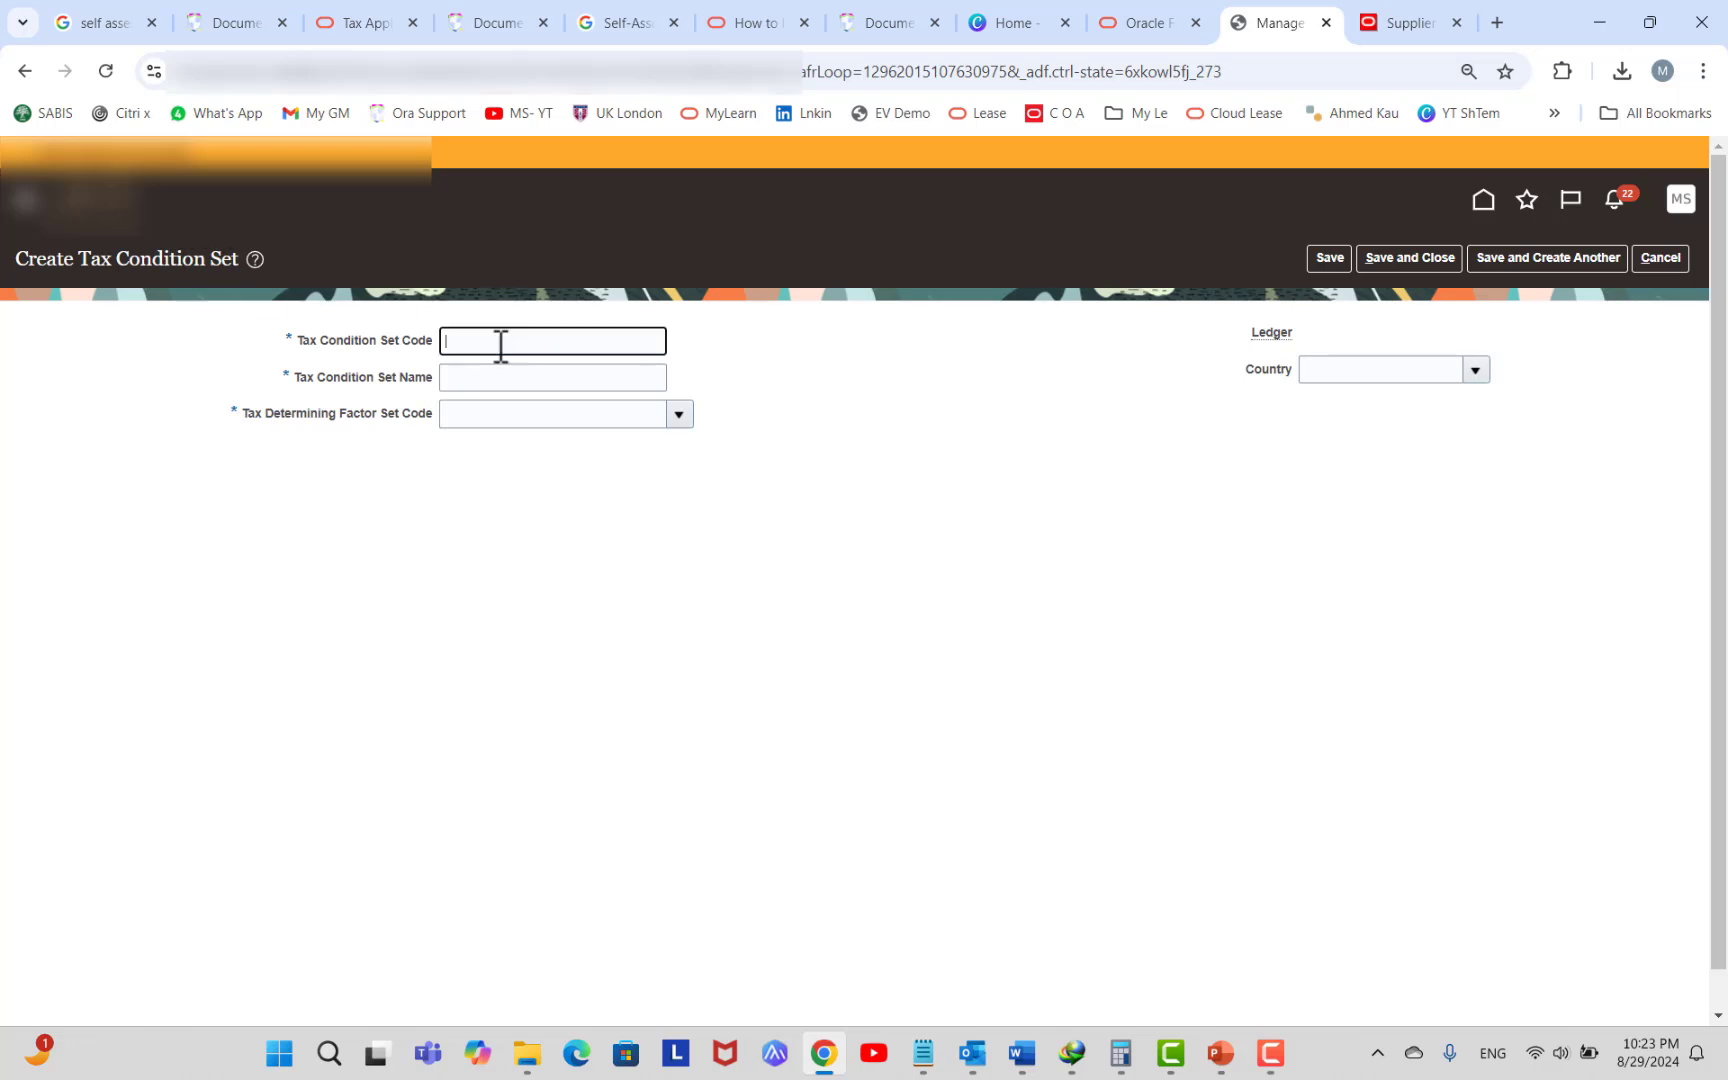
{"action": "key", "text": "ctrl+v"}
{"action": "left_click", "coordinate": [521, 380]}
{"action": "key", "text": "ctrl+v"}
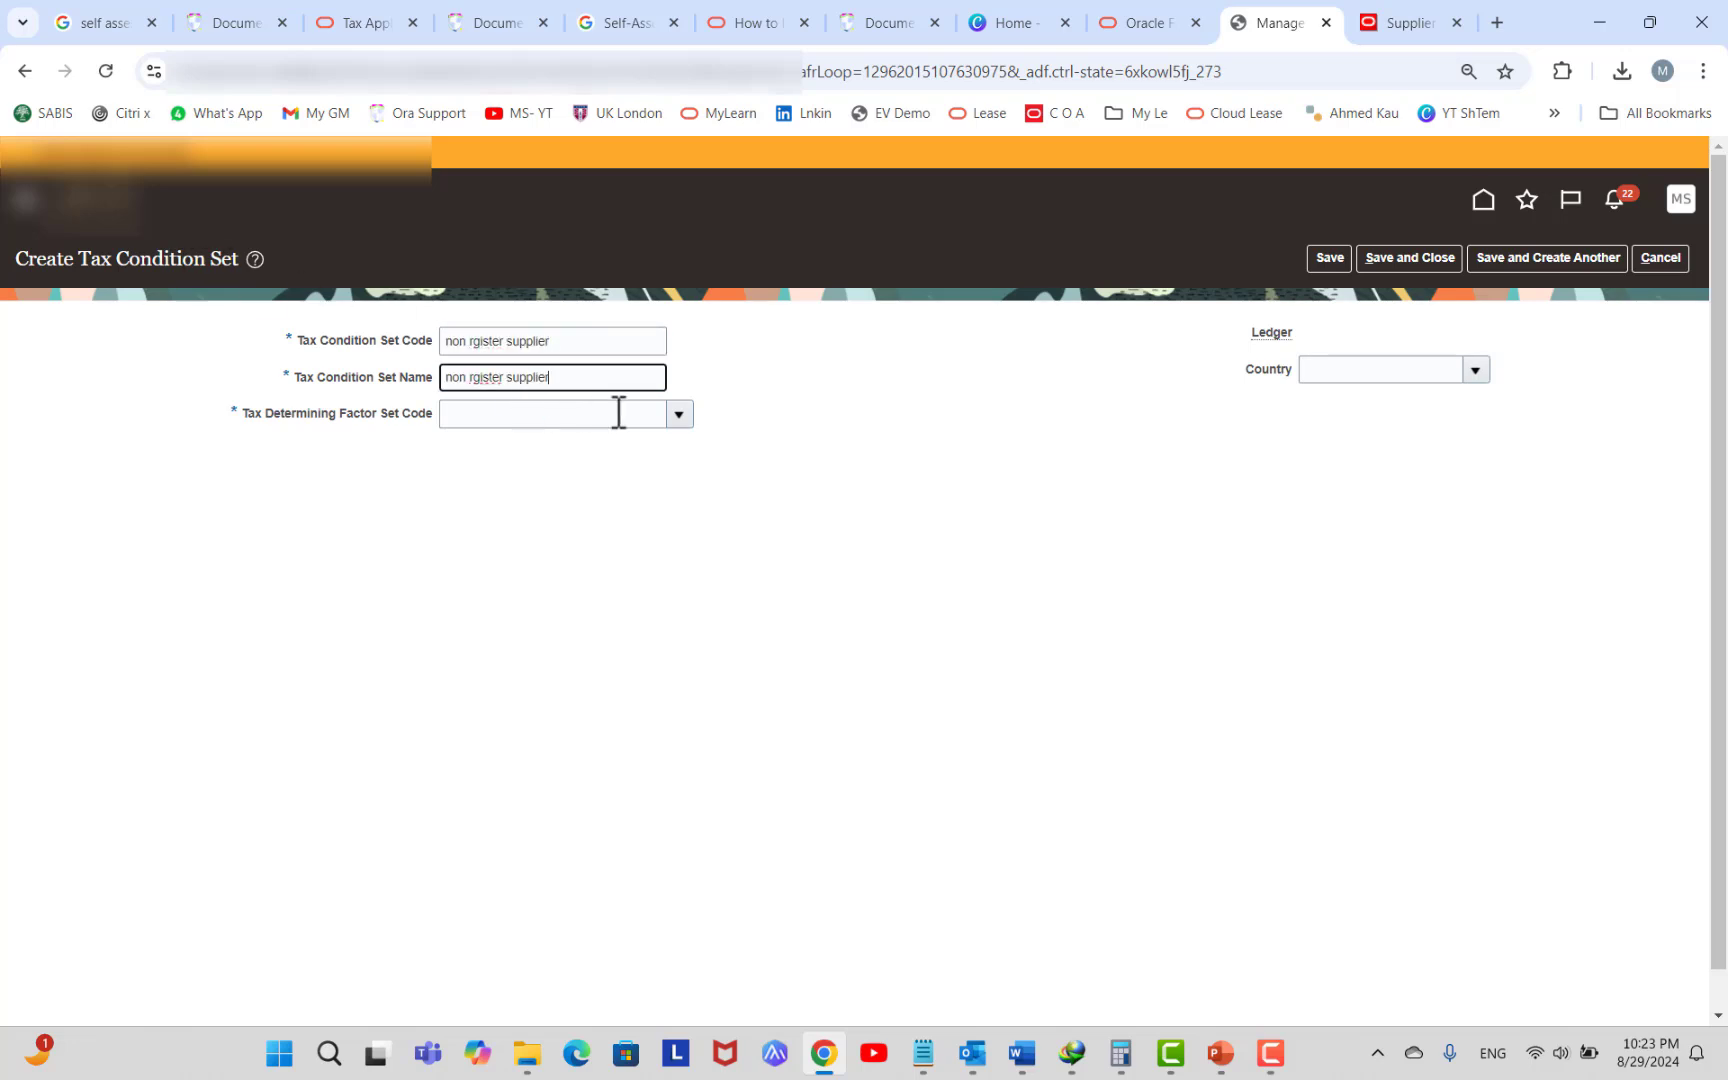
{"action": "left_click", "coordinate": [680, 415]}
{"action": "left_click", "coordinate": [544, 417]}
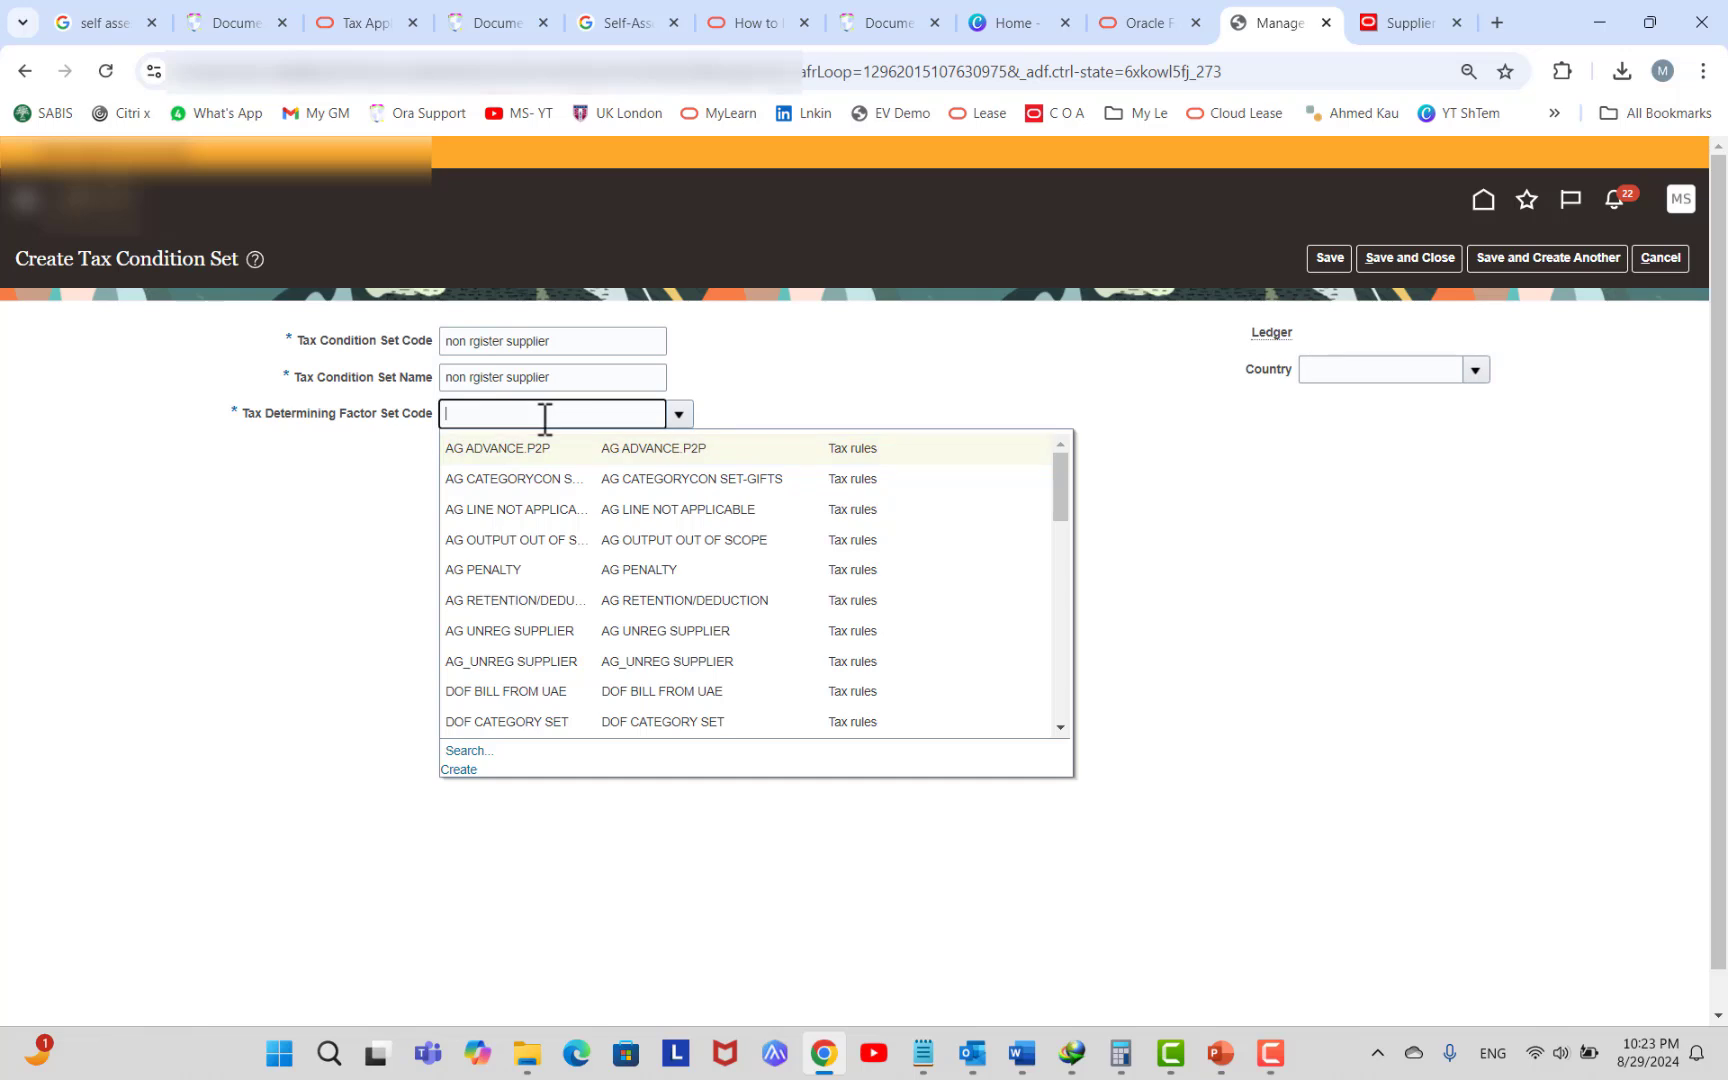
{"action": "key", "text": "ctrl+v"}
{"action": "key", "text": "Tab"}
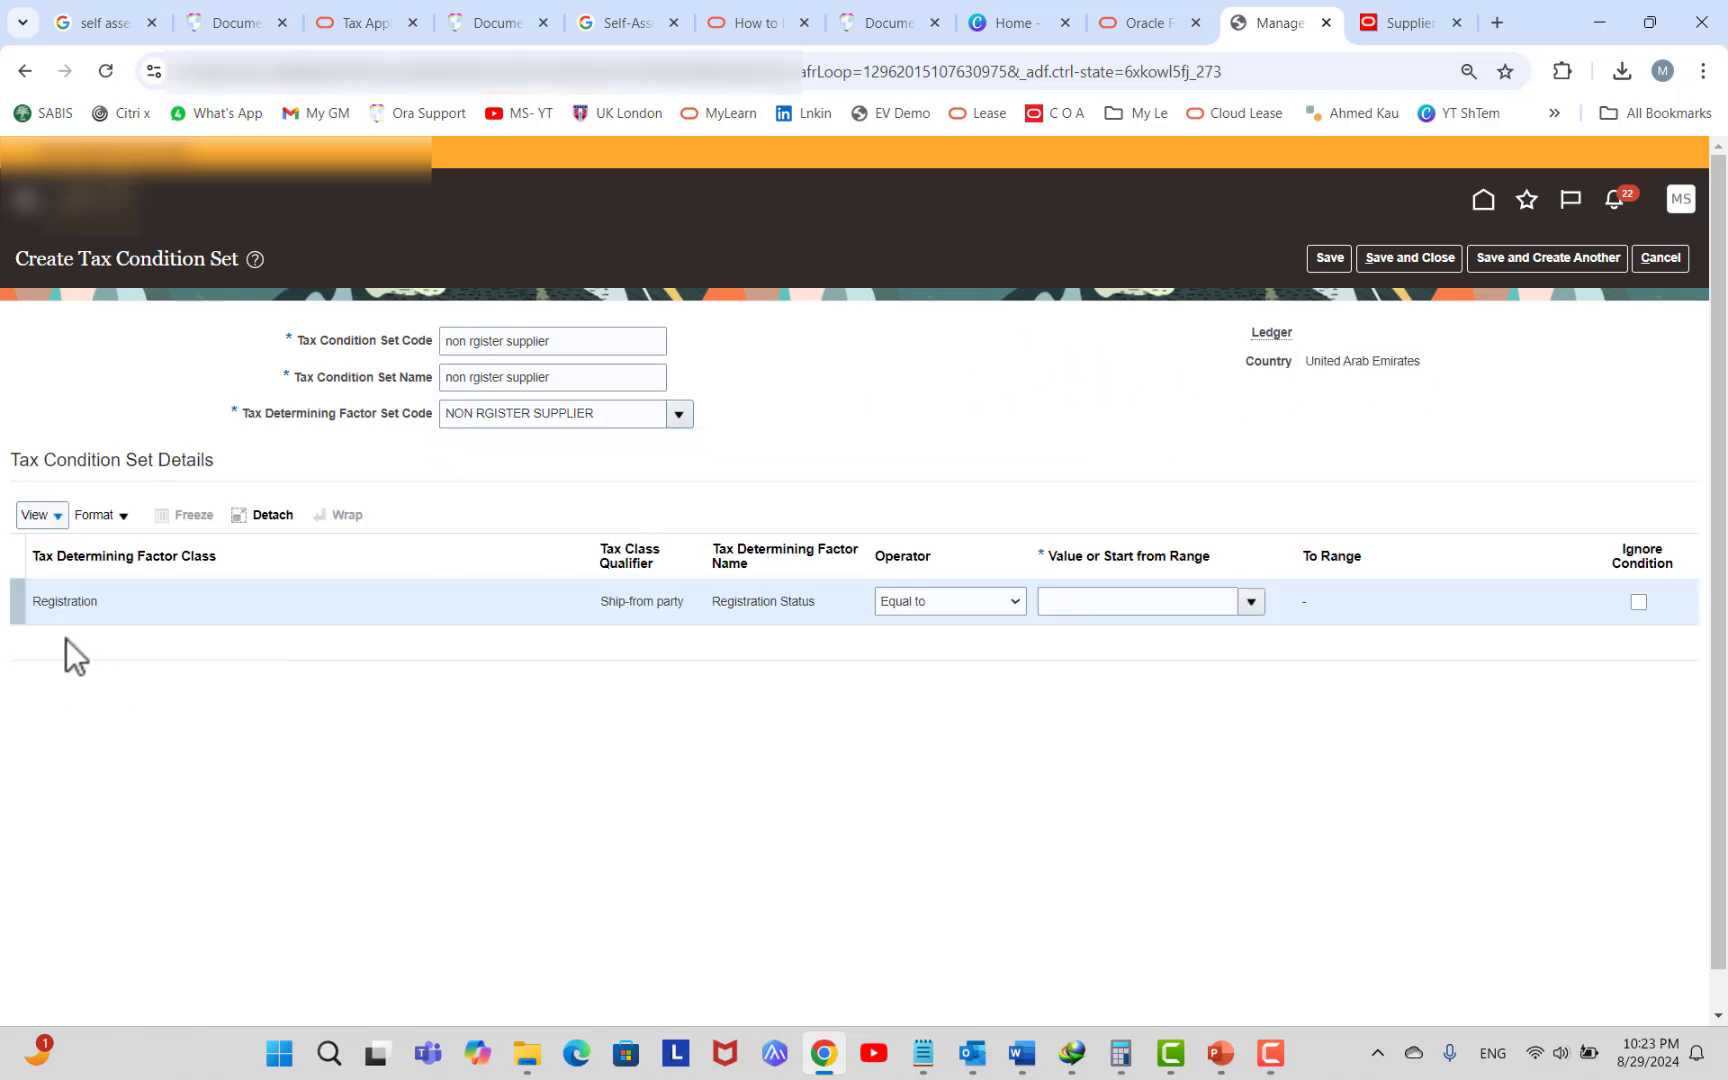
Set the Registration Status condition to Equal to REGISTERED and discard the unsaved tax condition set.
{"action": "left_click", "coordinate": [923, 603]}
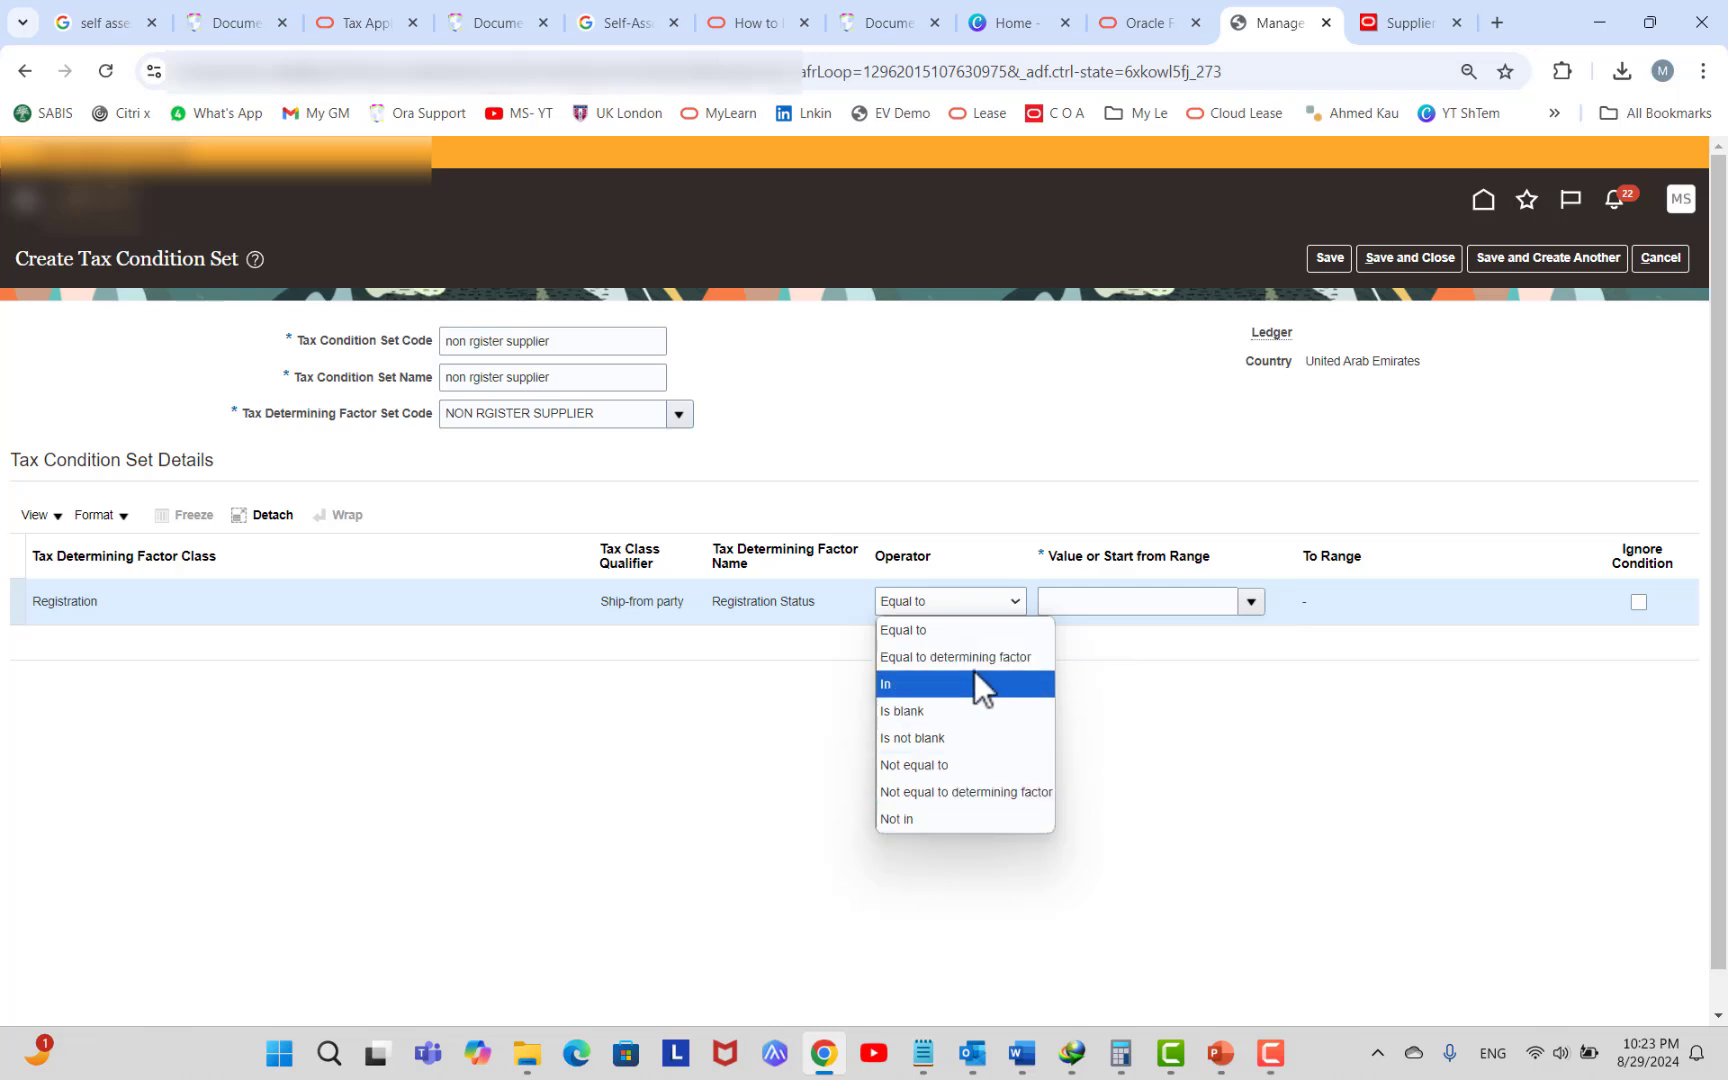
{"action": "left_click", "coordinate": [954, 632]}
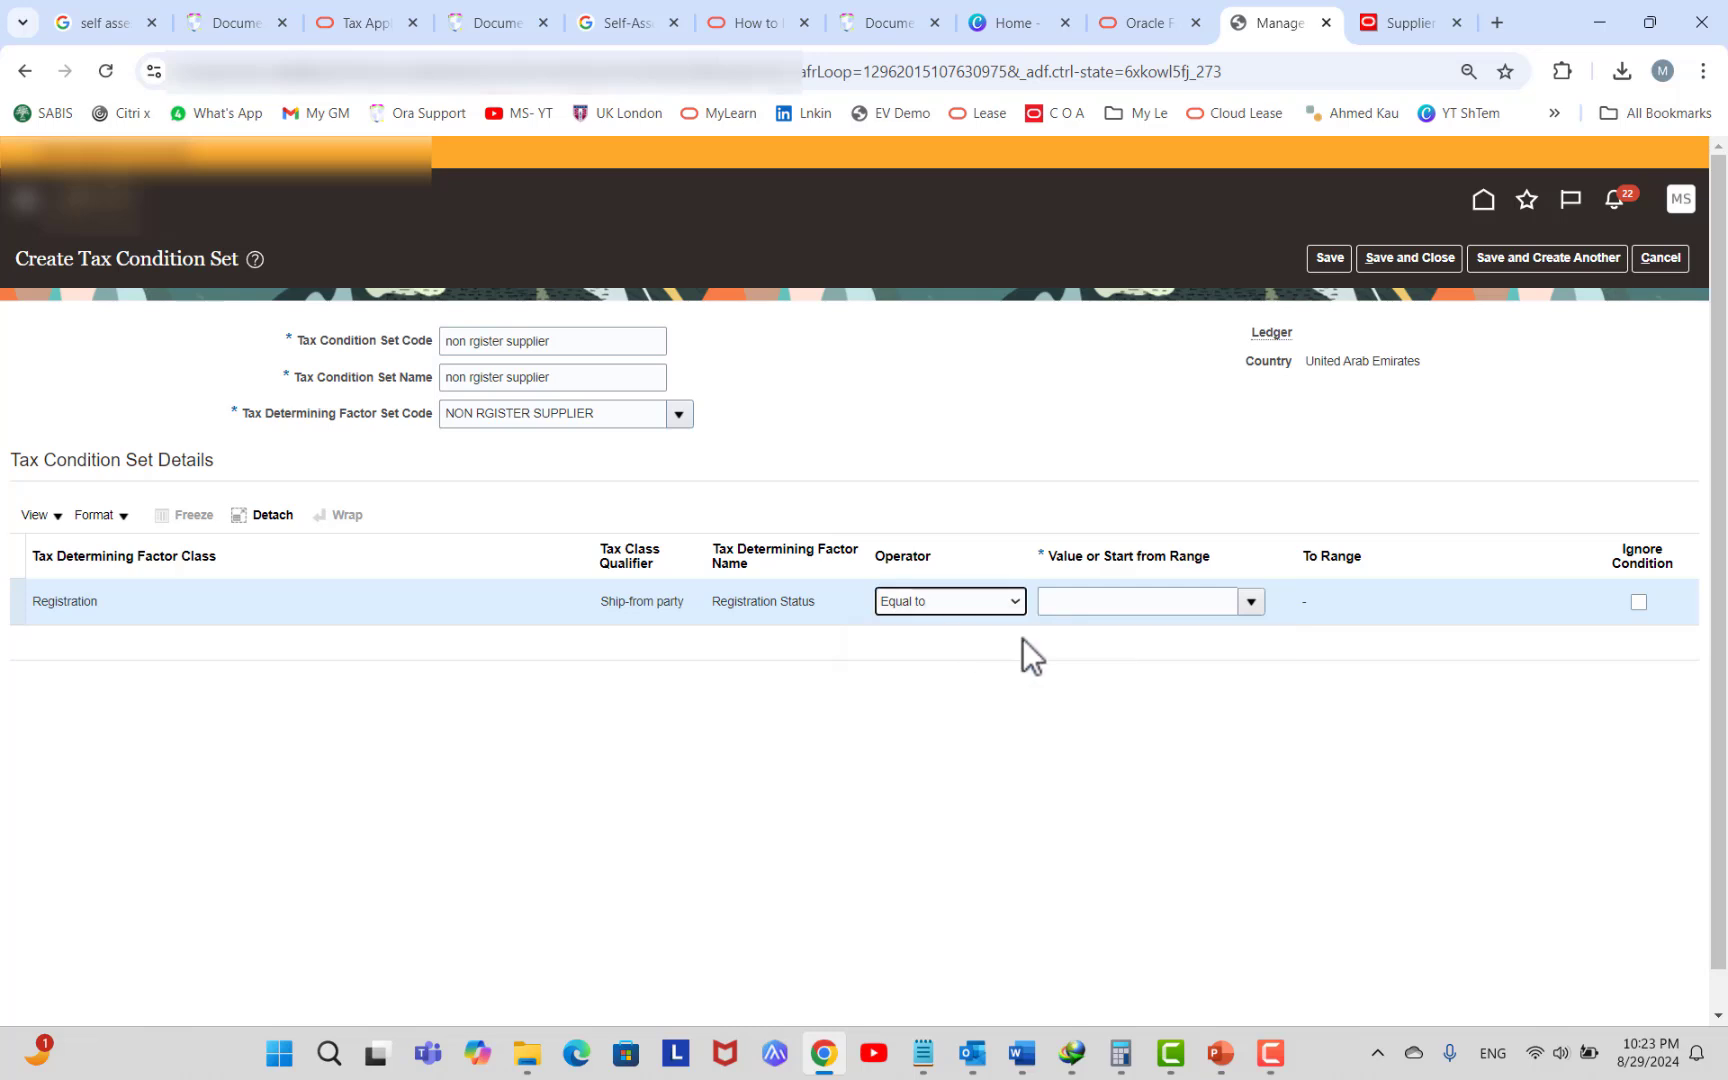
{"action": "left_click", "coordinate": [1252, 604]}
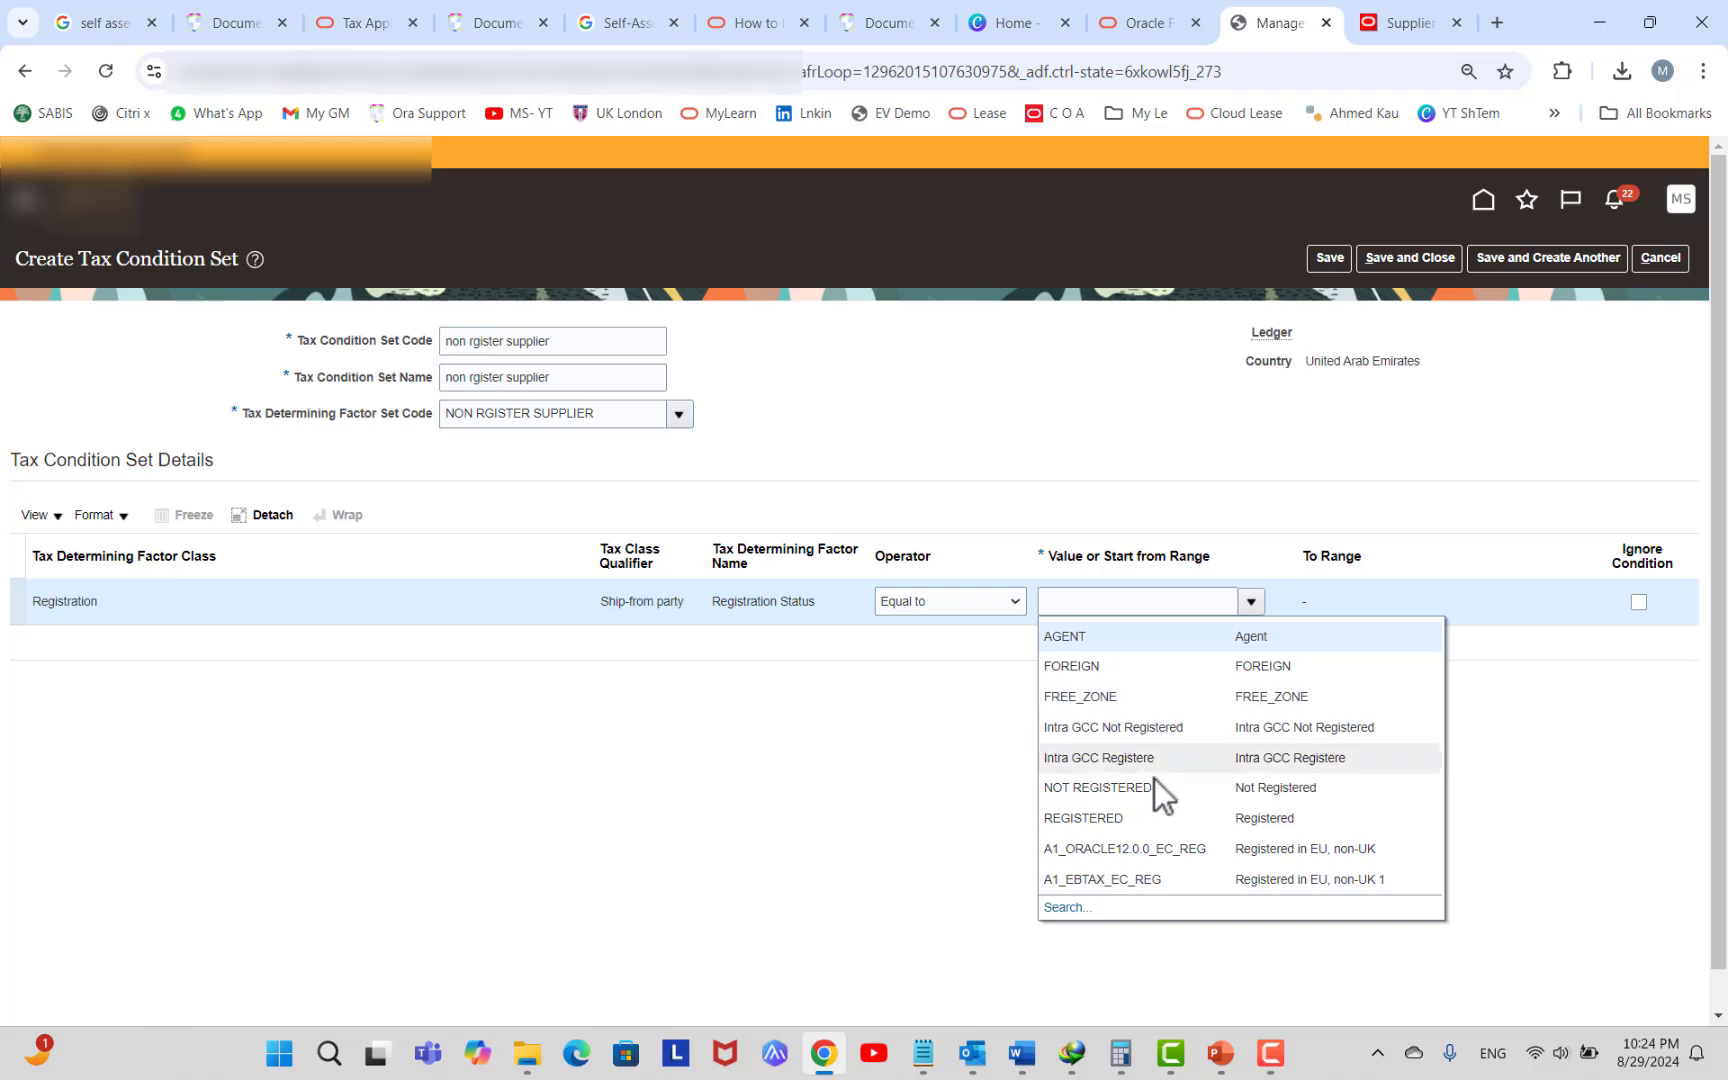
{"action": "left_click", "coordinate": [1148, 817]}
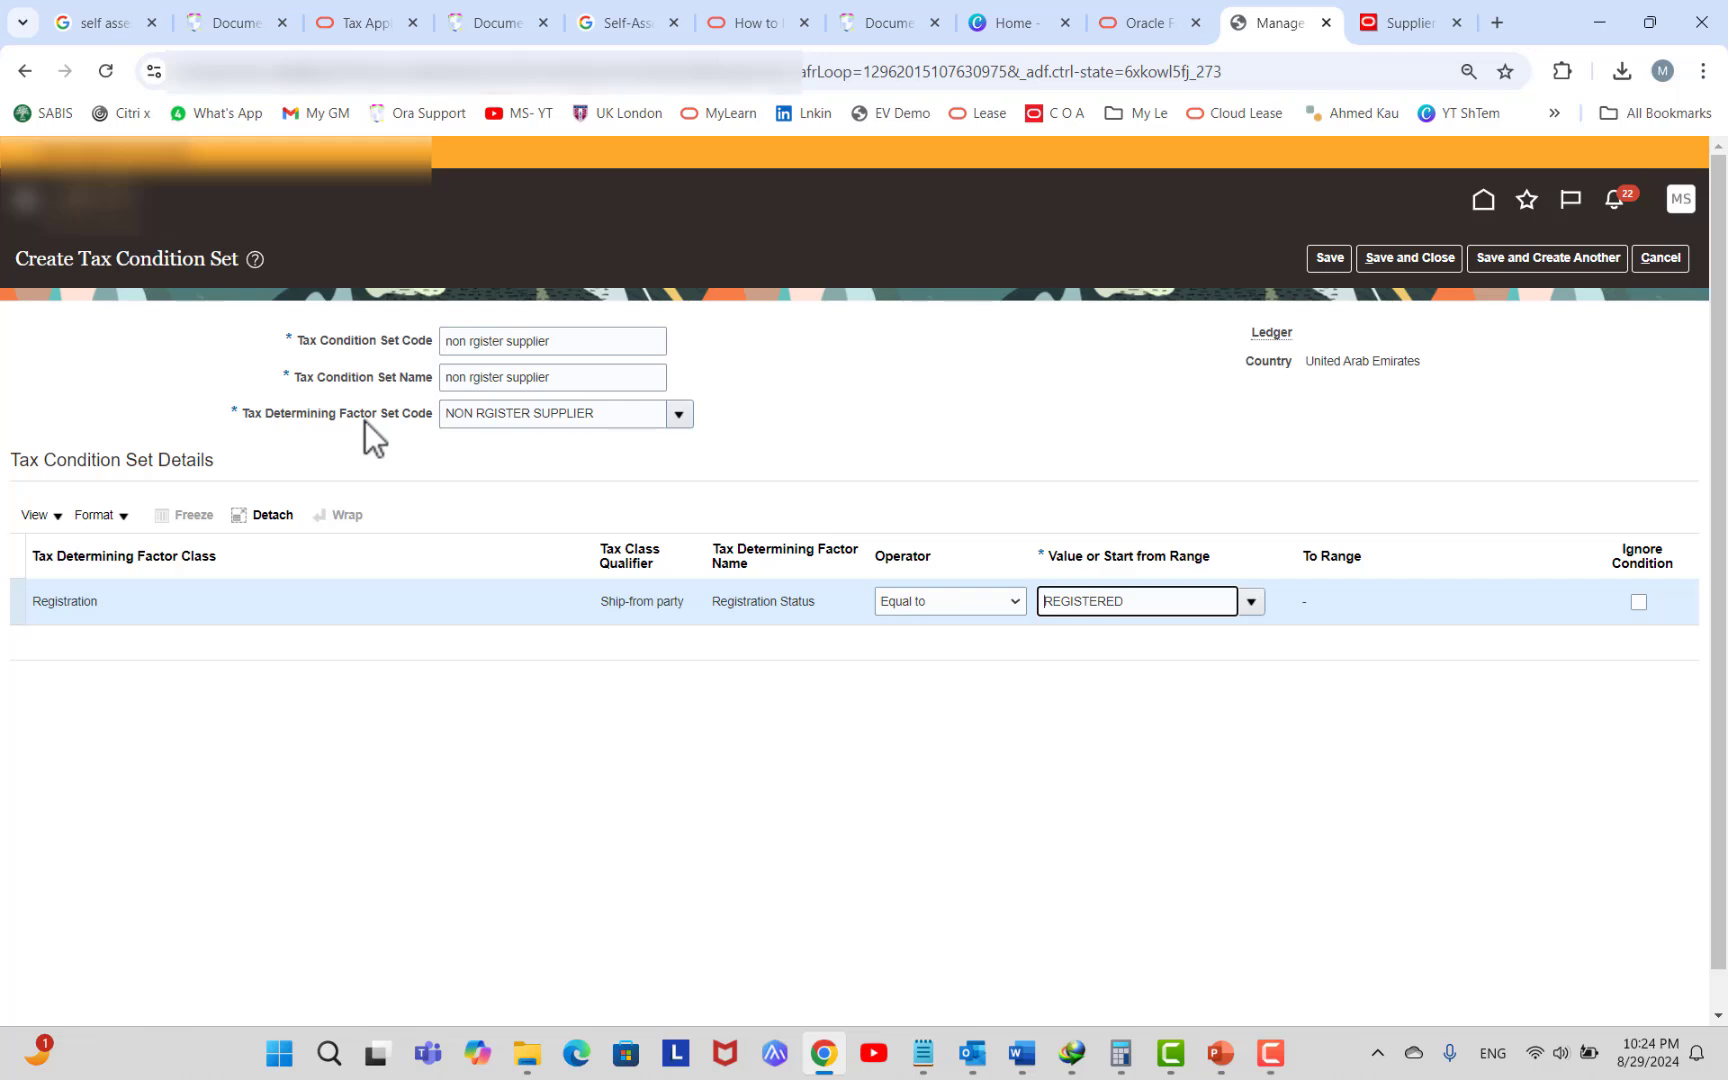
{"action": "left_click", "coordinate": [1648, 262]}
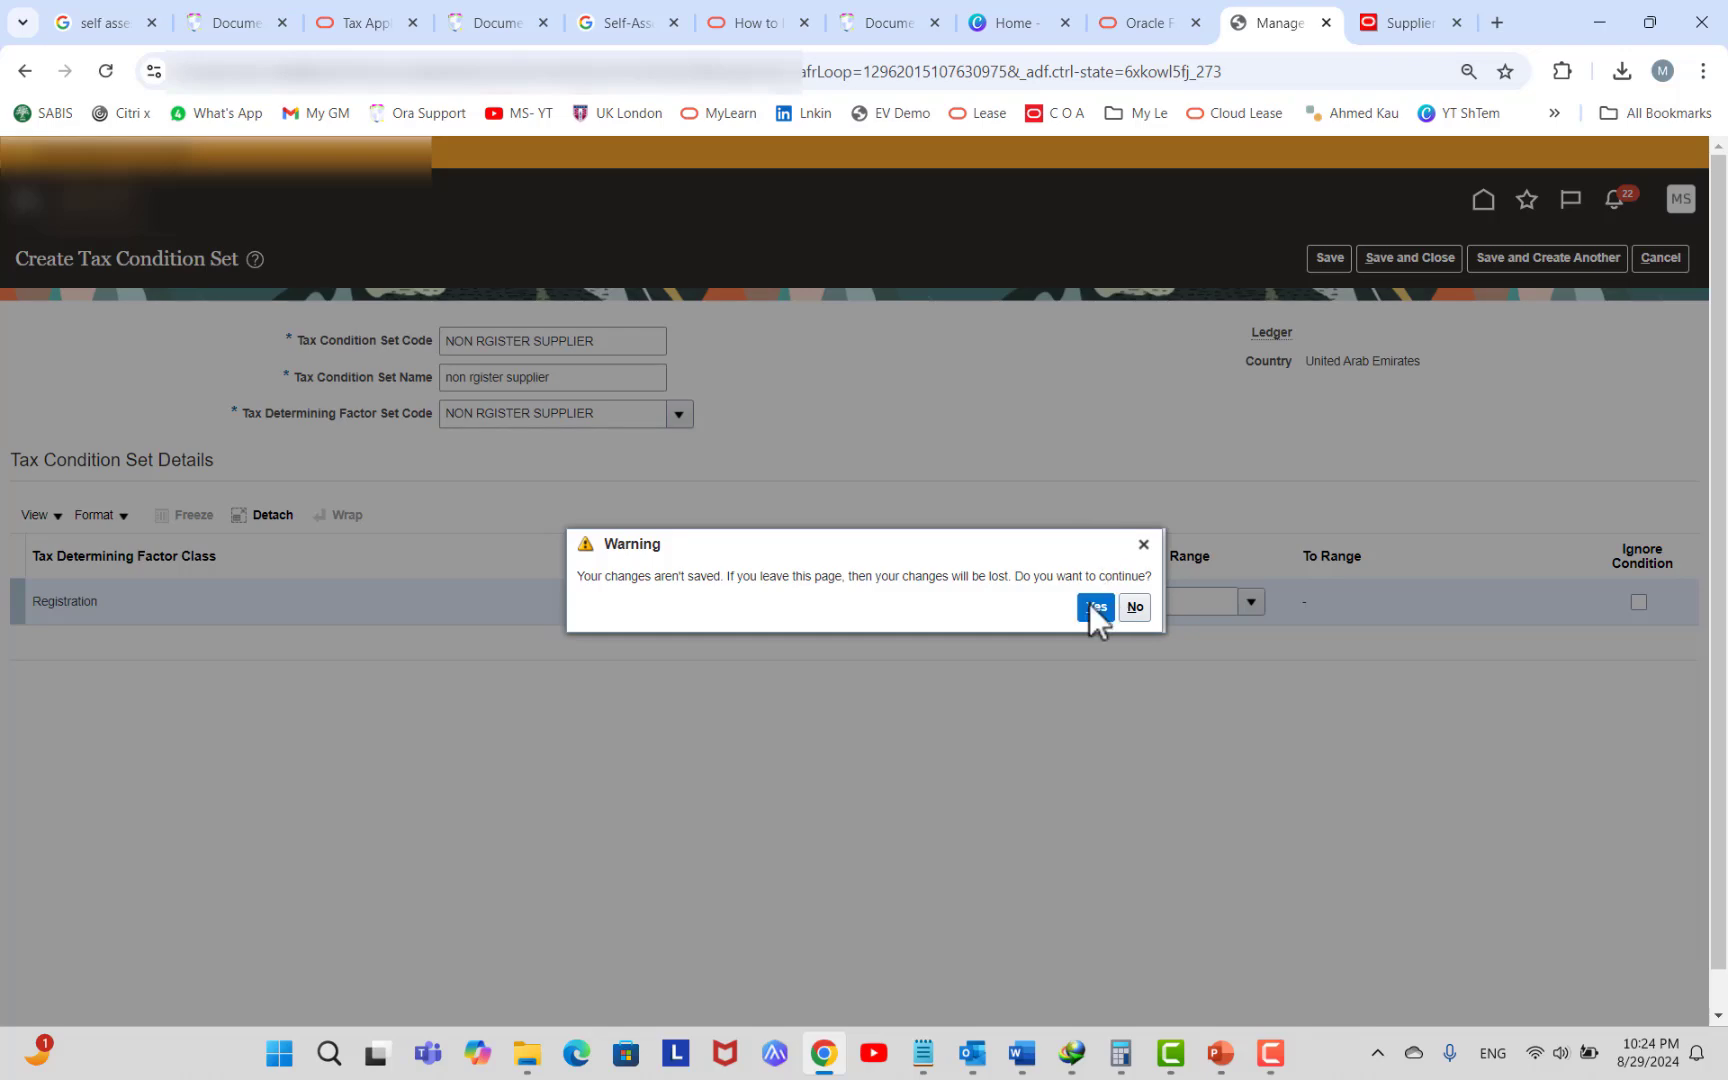
{"action": "left_click", "coordinate": [1092, 605]}
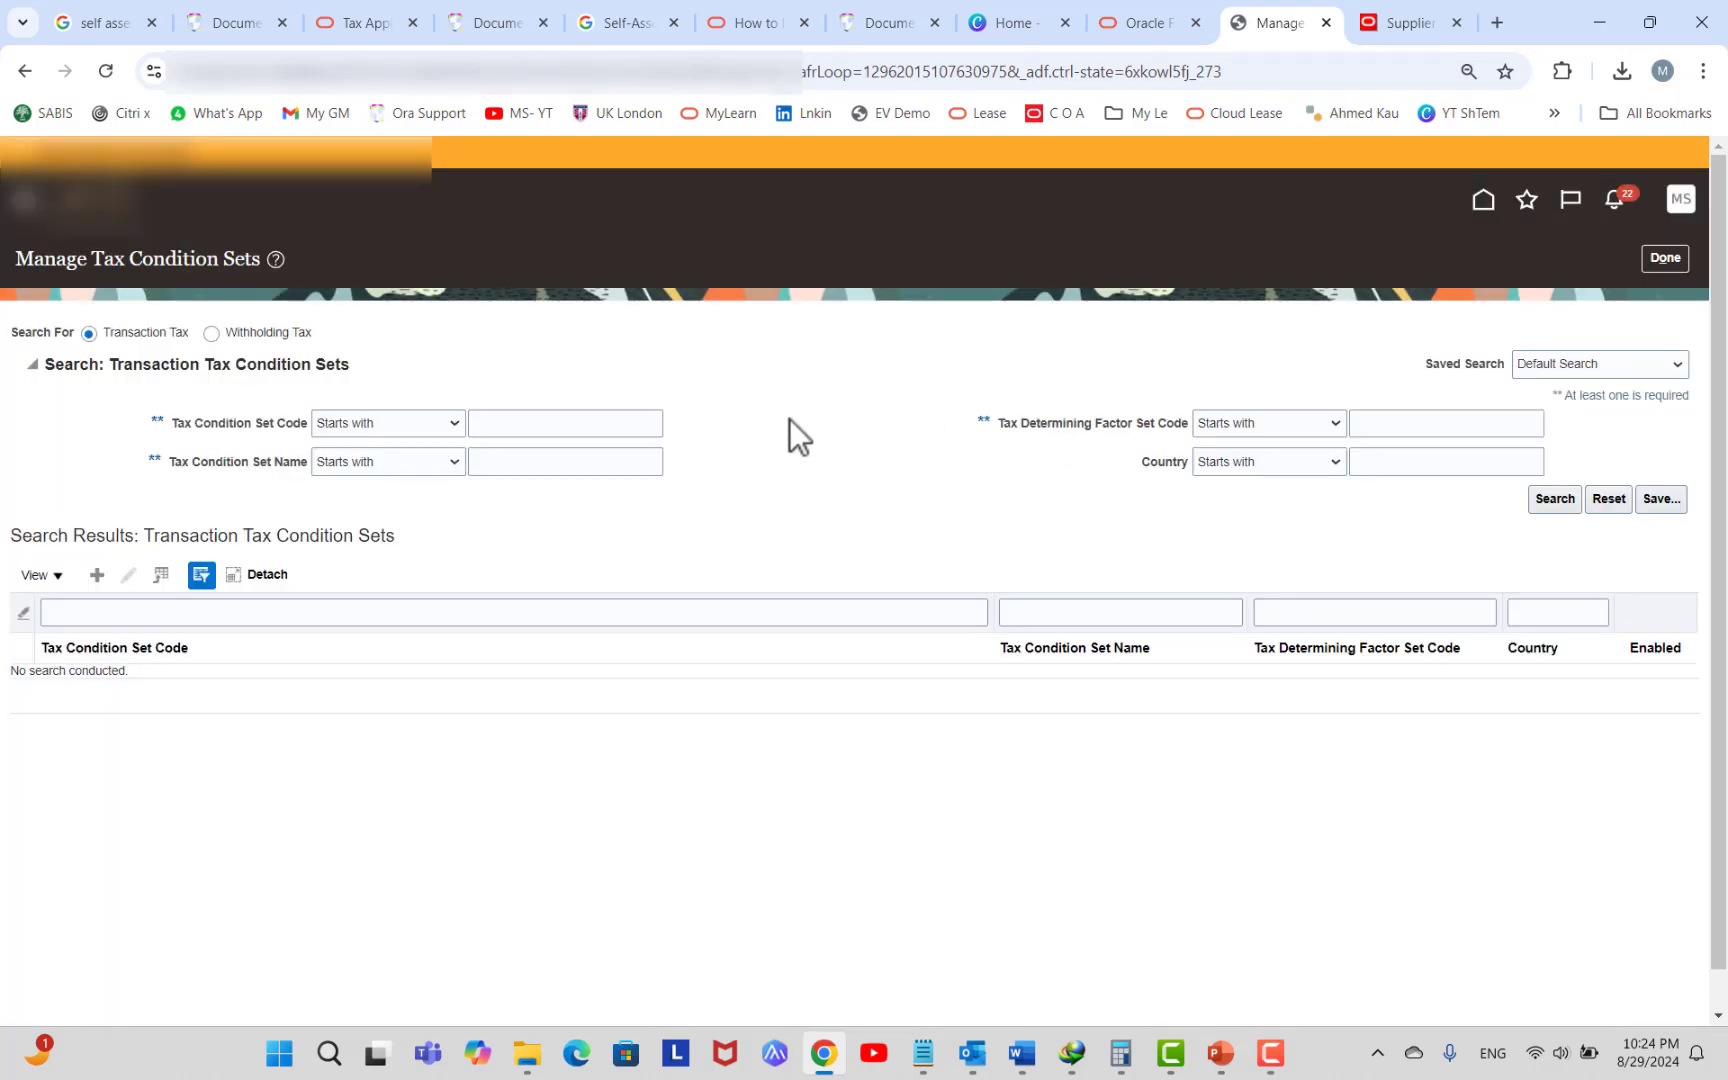
Leave the tax condition sets, open the Manage Tax Rules setup task and search the Tax Applicability Rules for regime UAE.
{"action": "left_click", "coordinate": [1664, 260]}
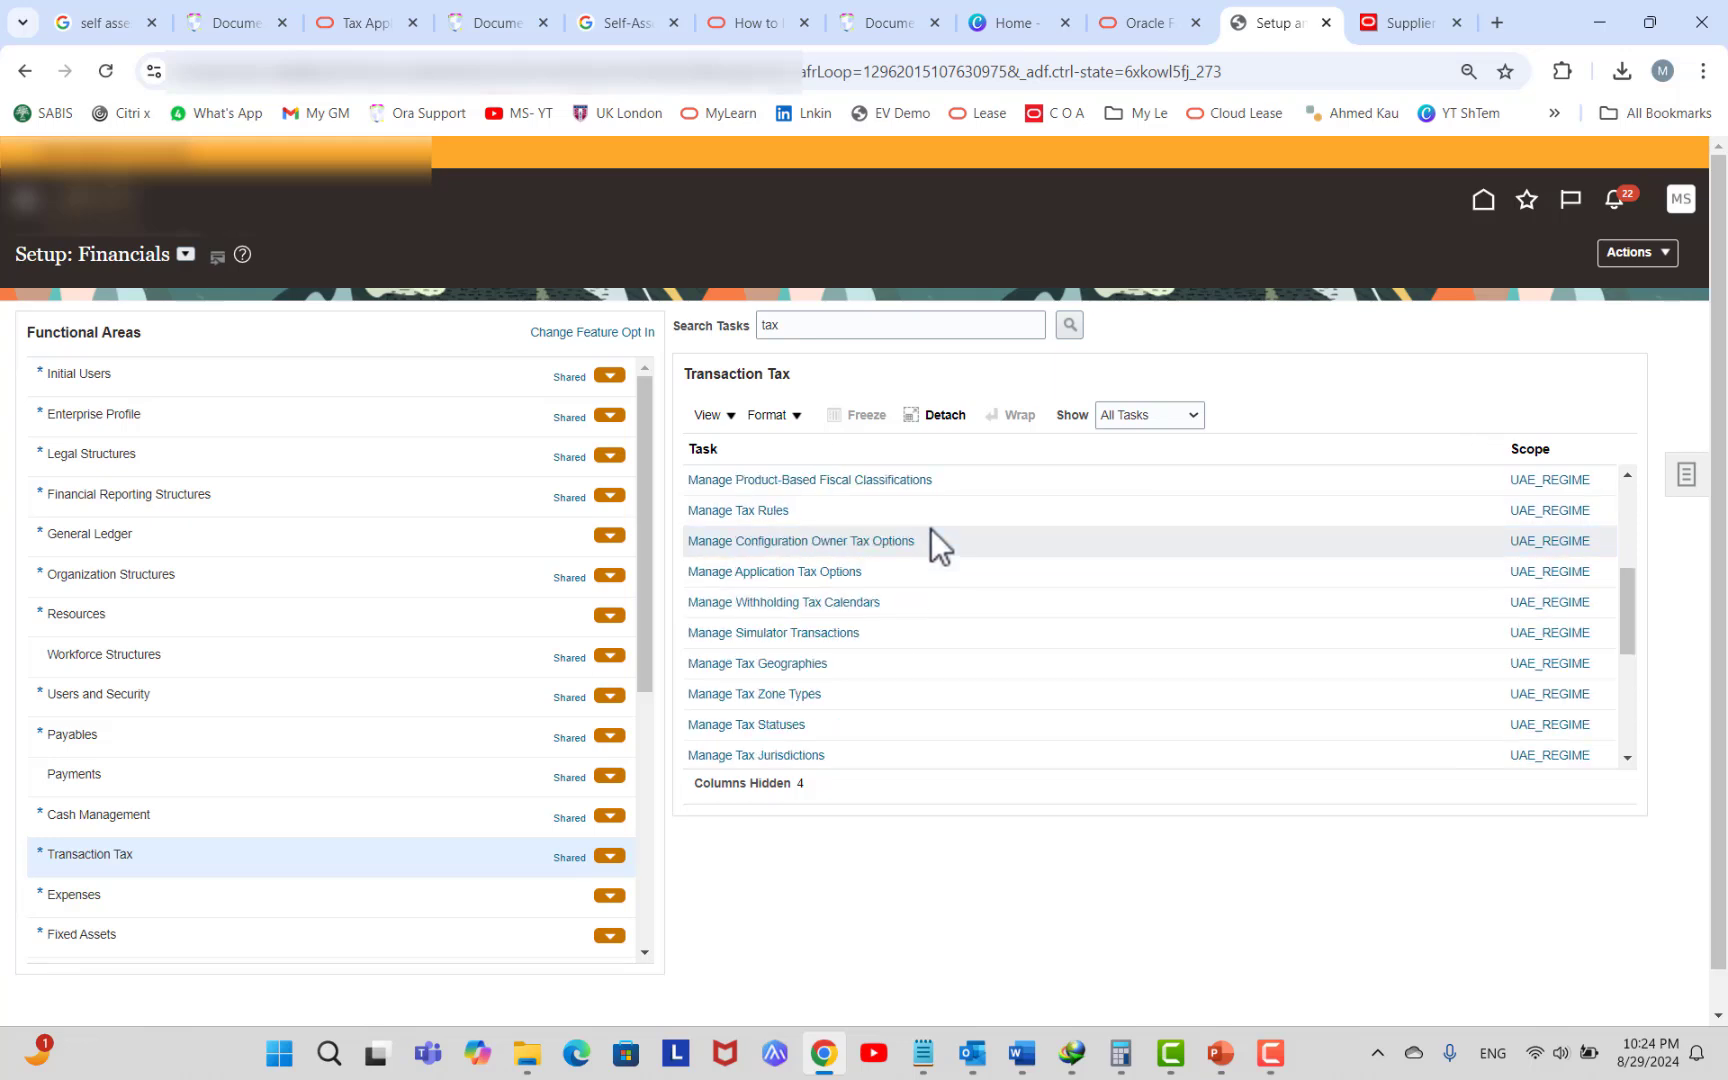
{"action": "left_click", "coordinate": [778, 512]}
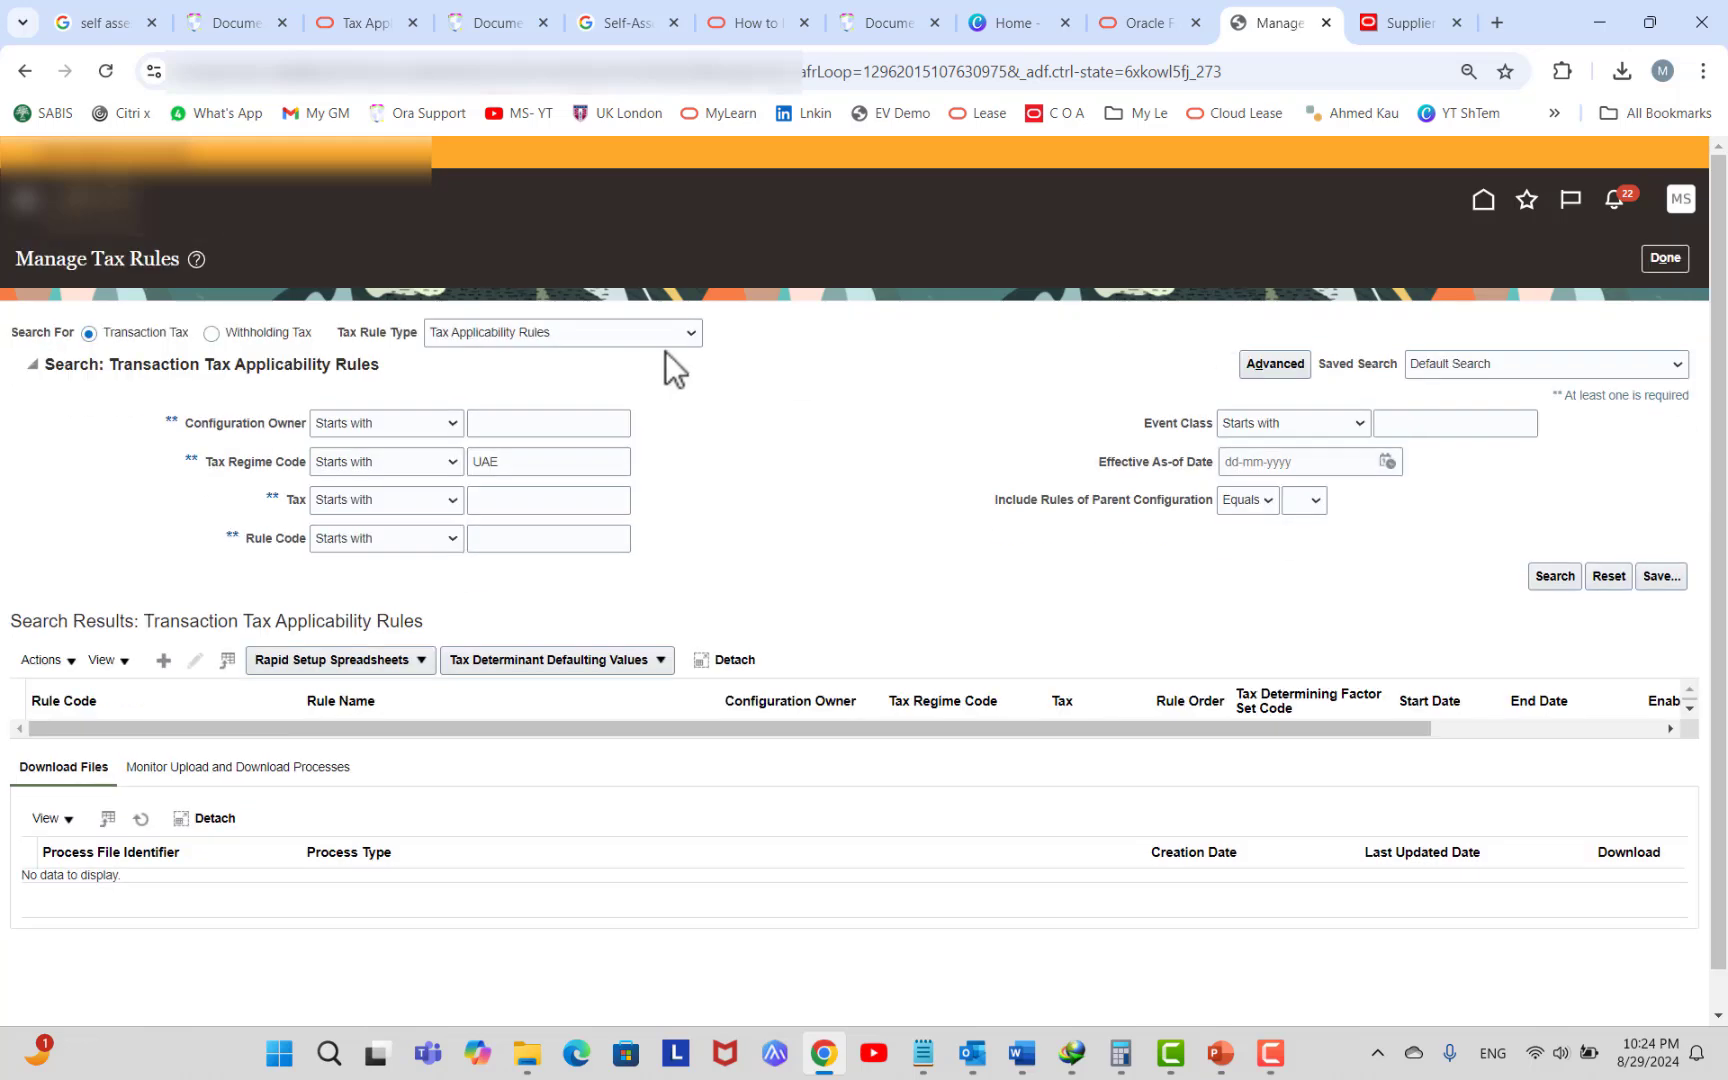
{"action": "left_click", "coordinate": [655, 336]}
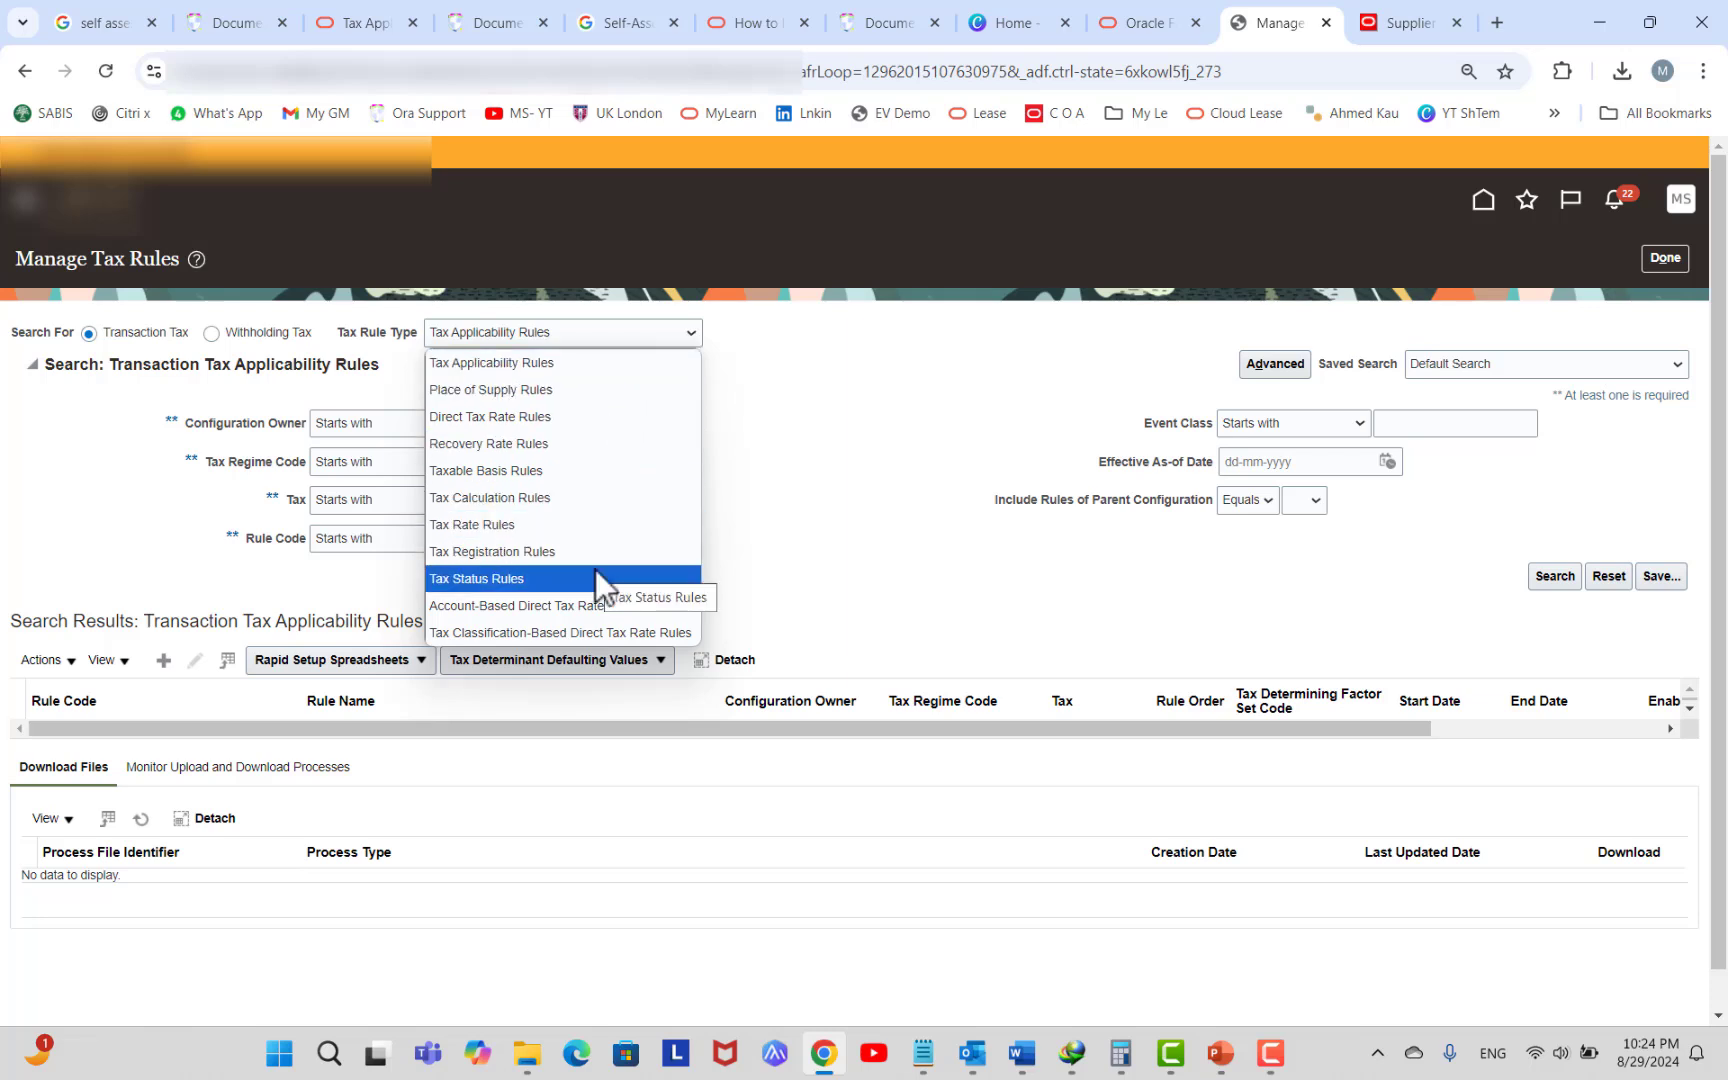
{"action": "left_click", "coordinate": [575, 361]}
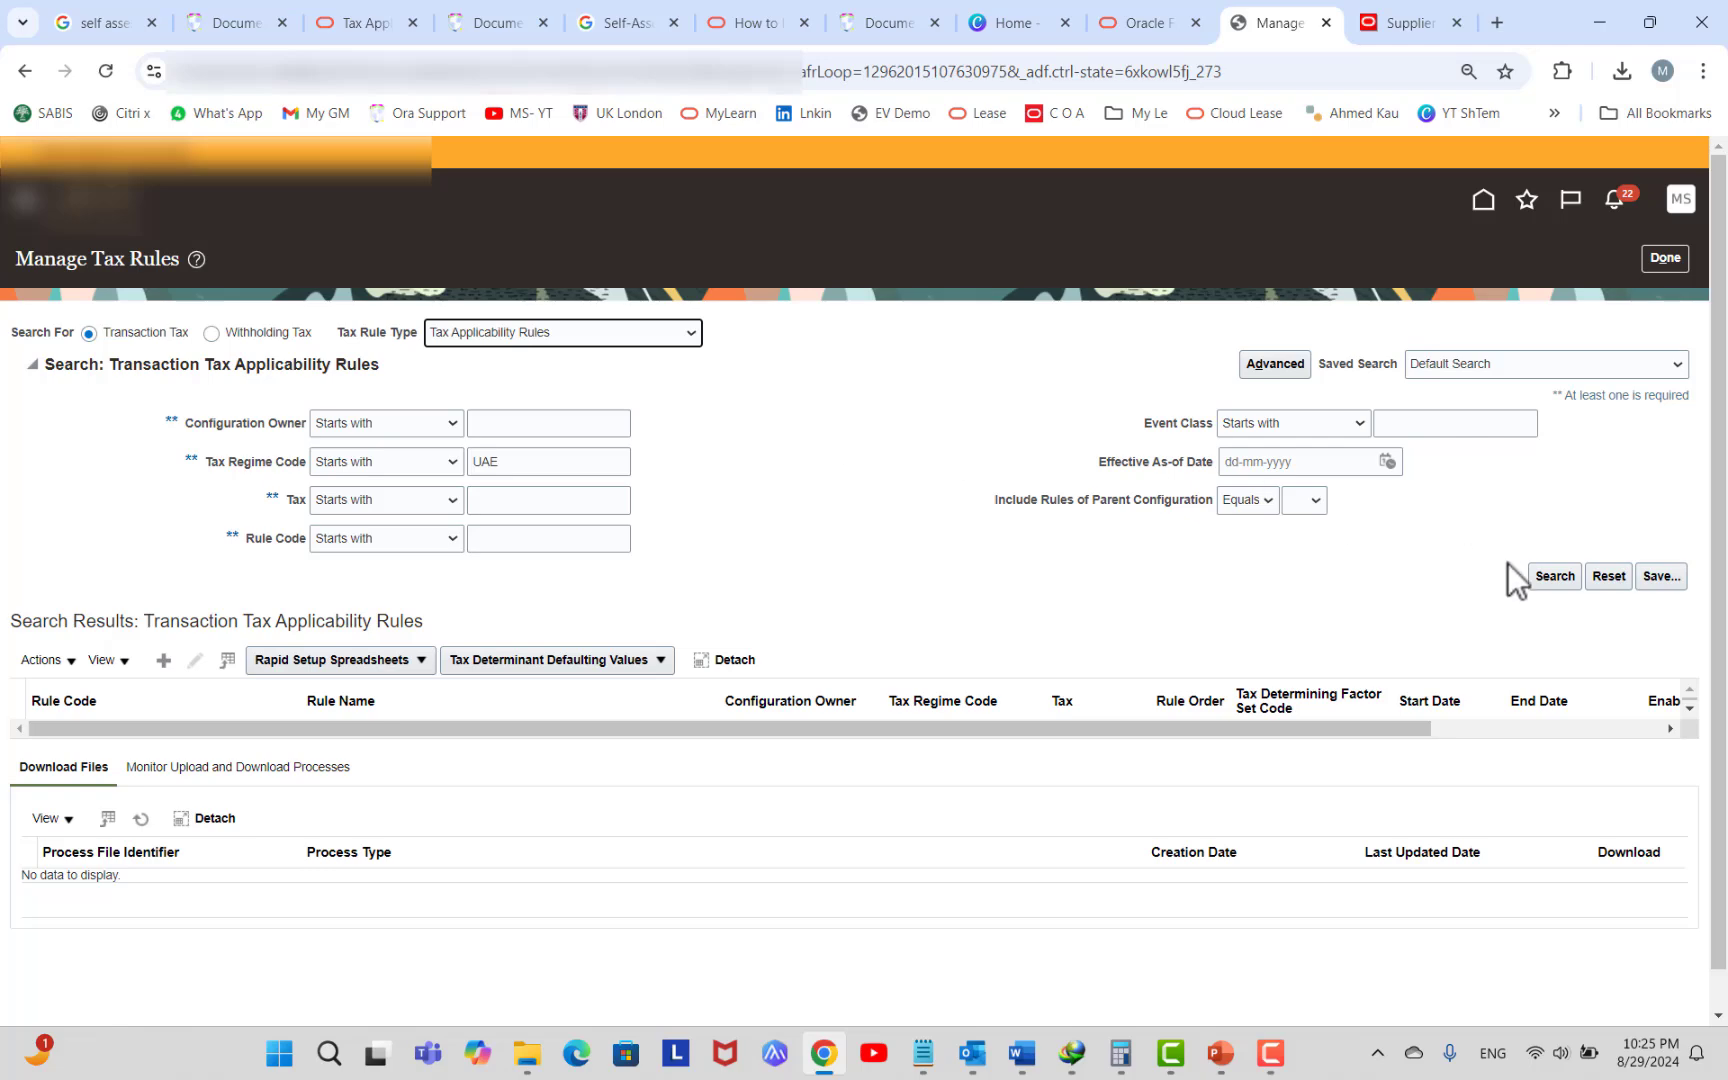
{"action": "left_click", "coordinate": [1553, 578]}
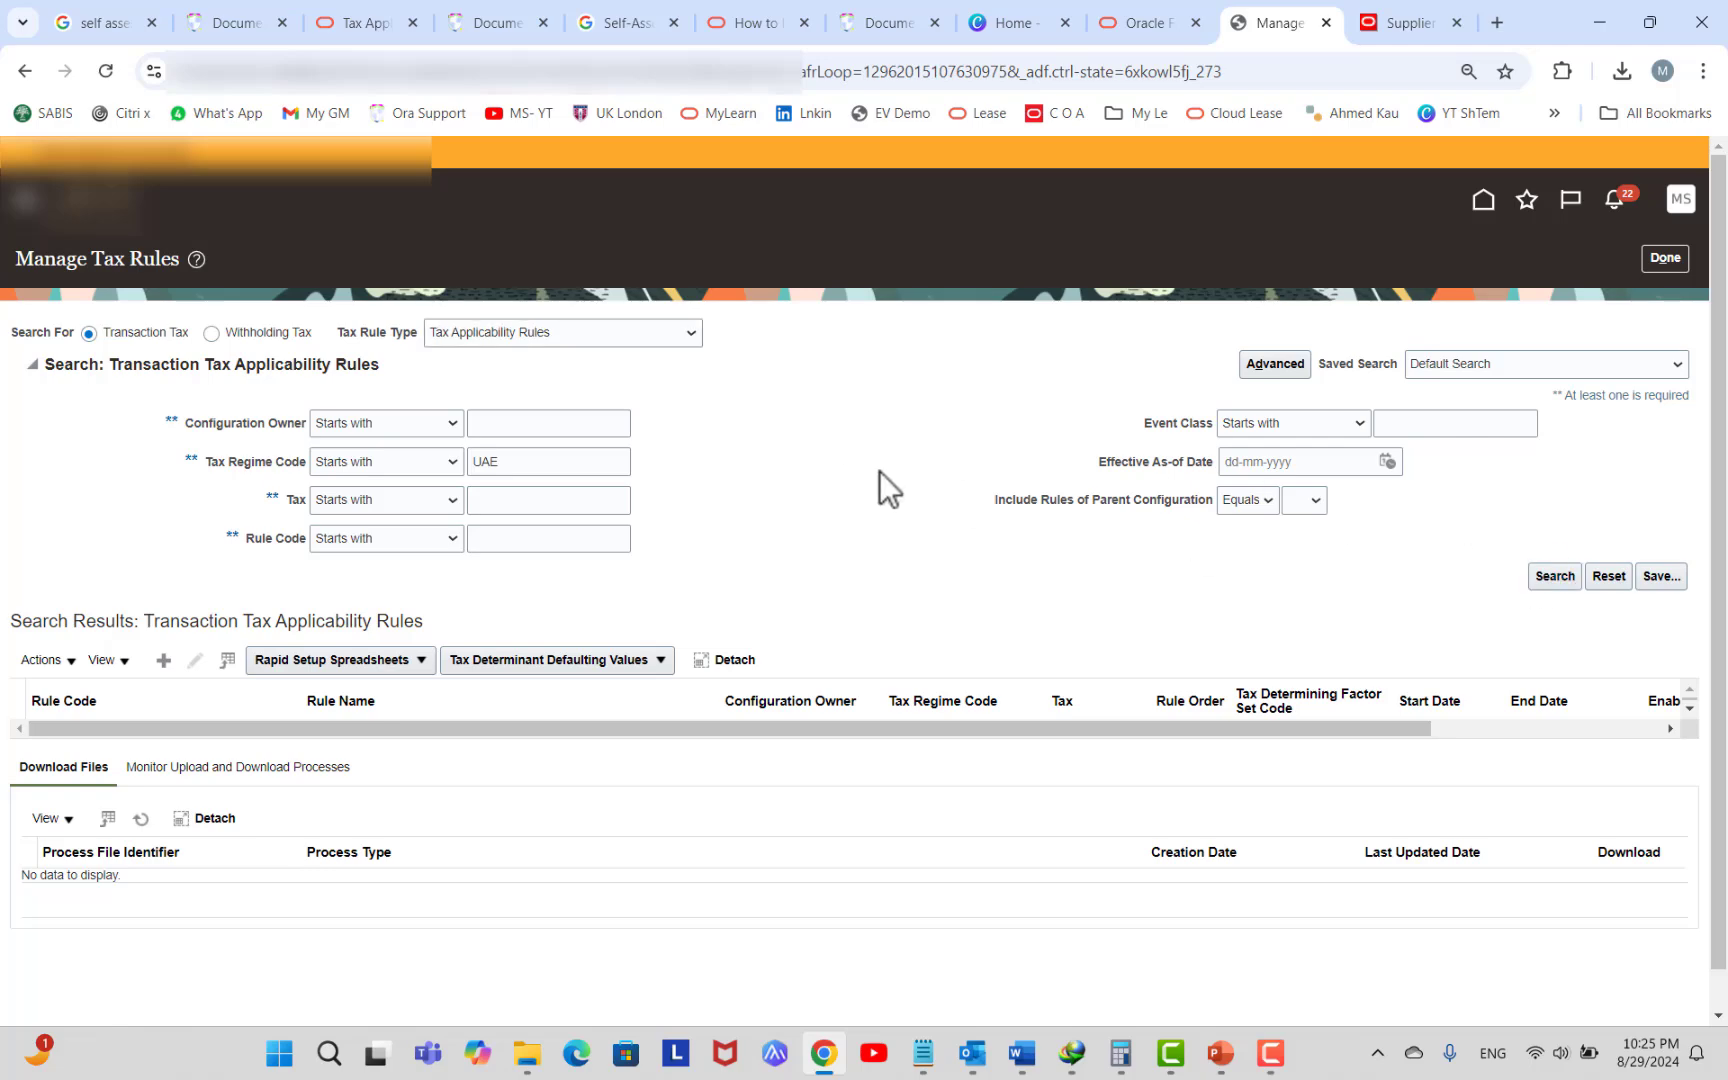
Examine the rule order and tax conditions of the AG_UNREG SUPPLIER applicability rule and return to the rule list.
{"action": "scroll", "coordinate": [852, 446], "scroll_direction": "down", "scroll_amount": 1}
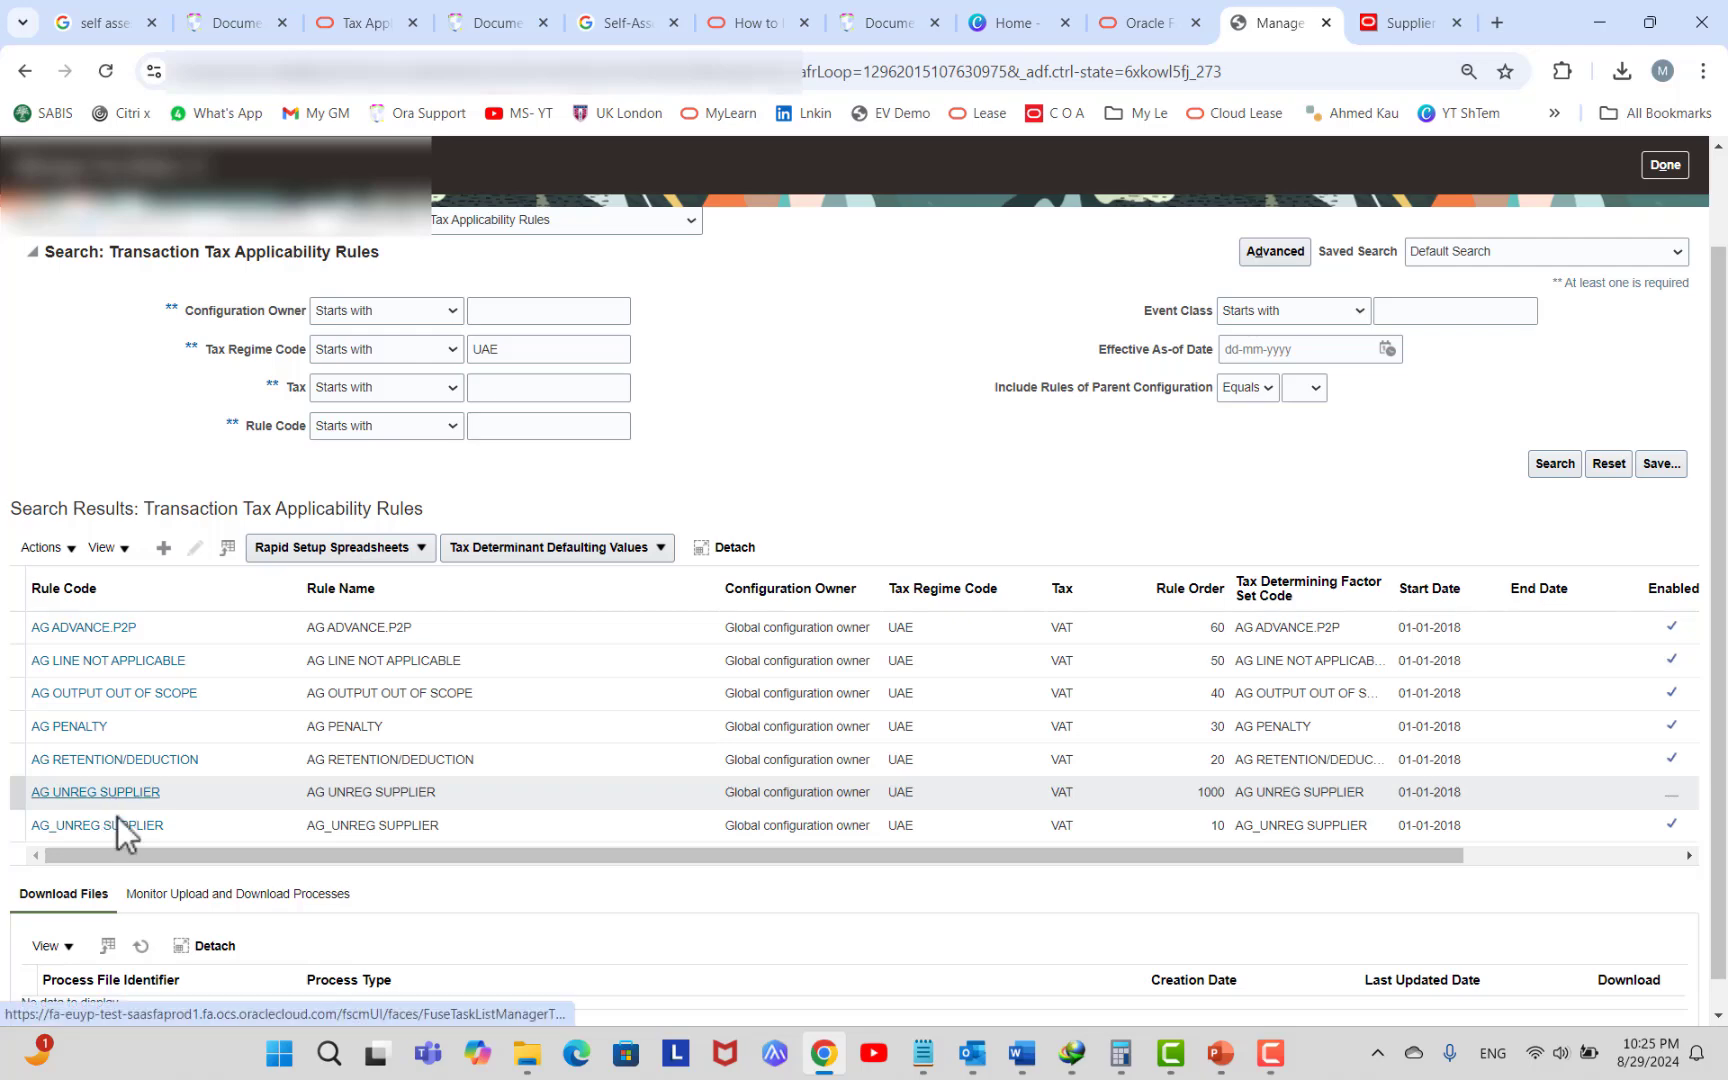
{"action": "left_click", "coordinate": [24, 828]}
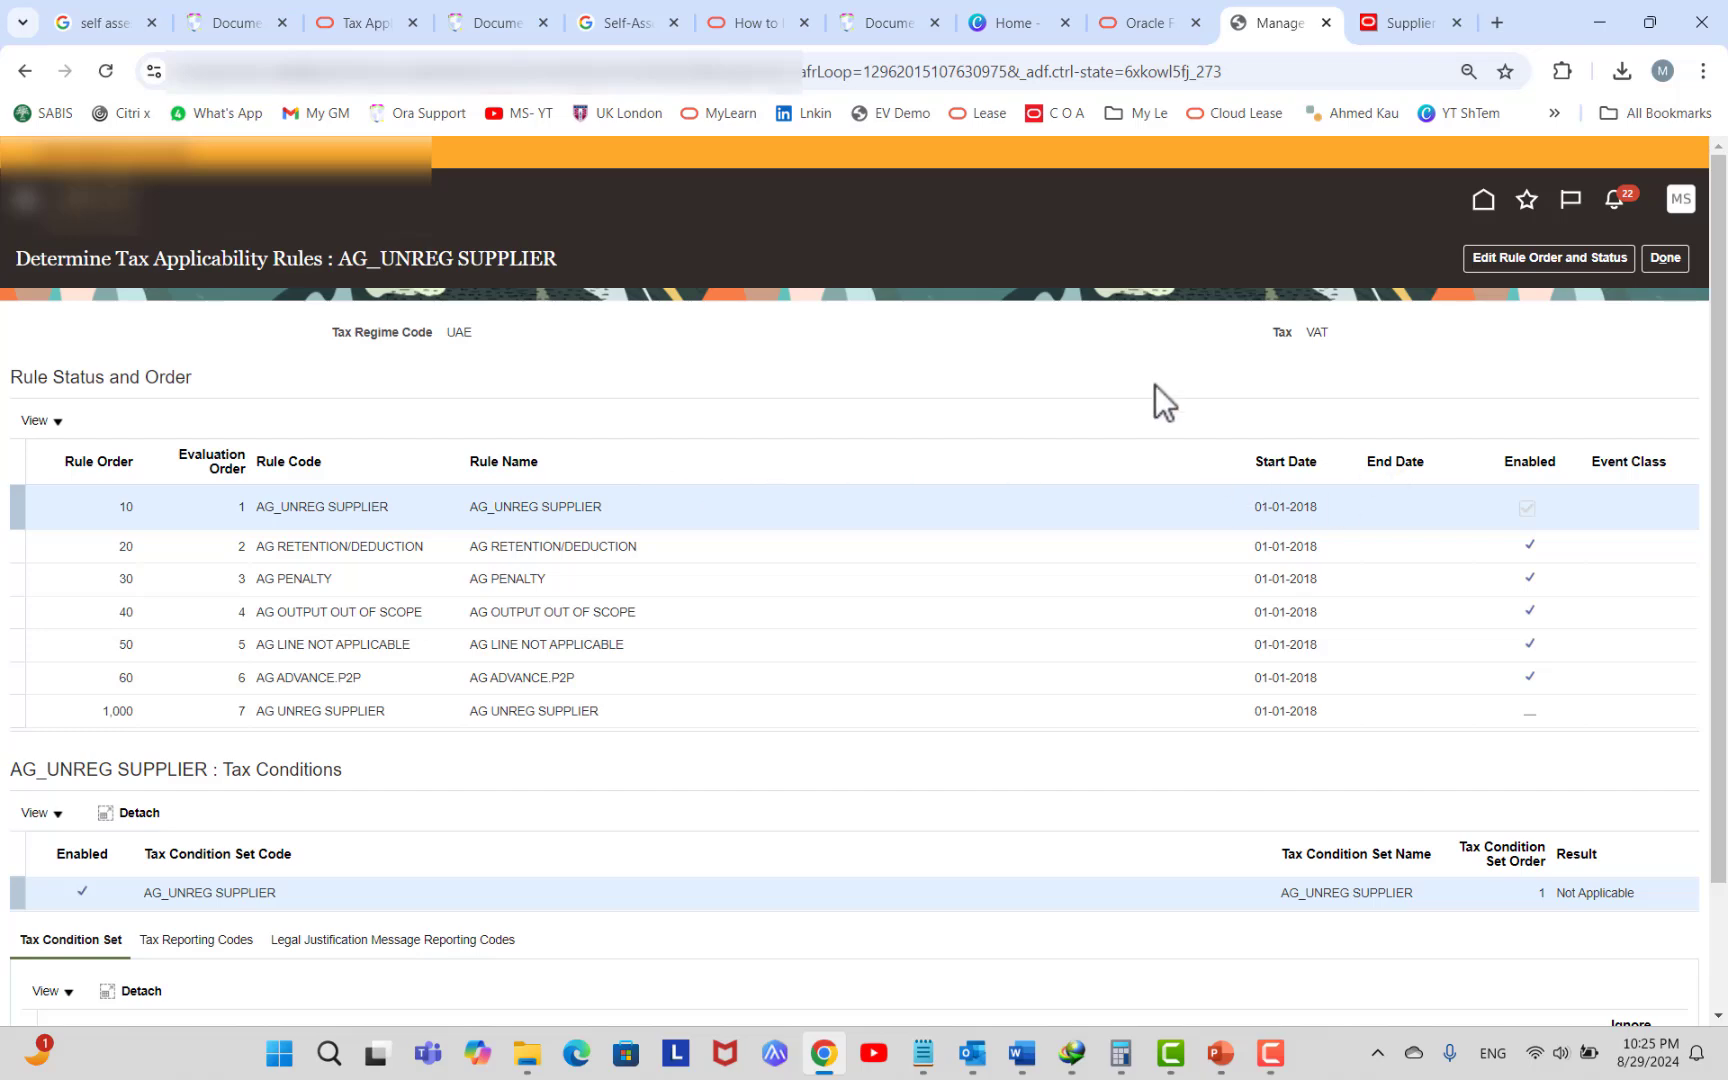
{"action": "scroll", "coordinate": [1157, 397], "scroll_direction": "down", "scroll_amount": 2}
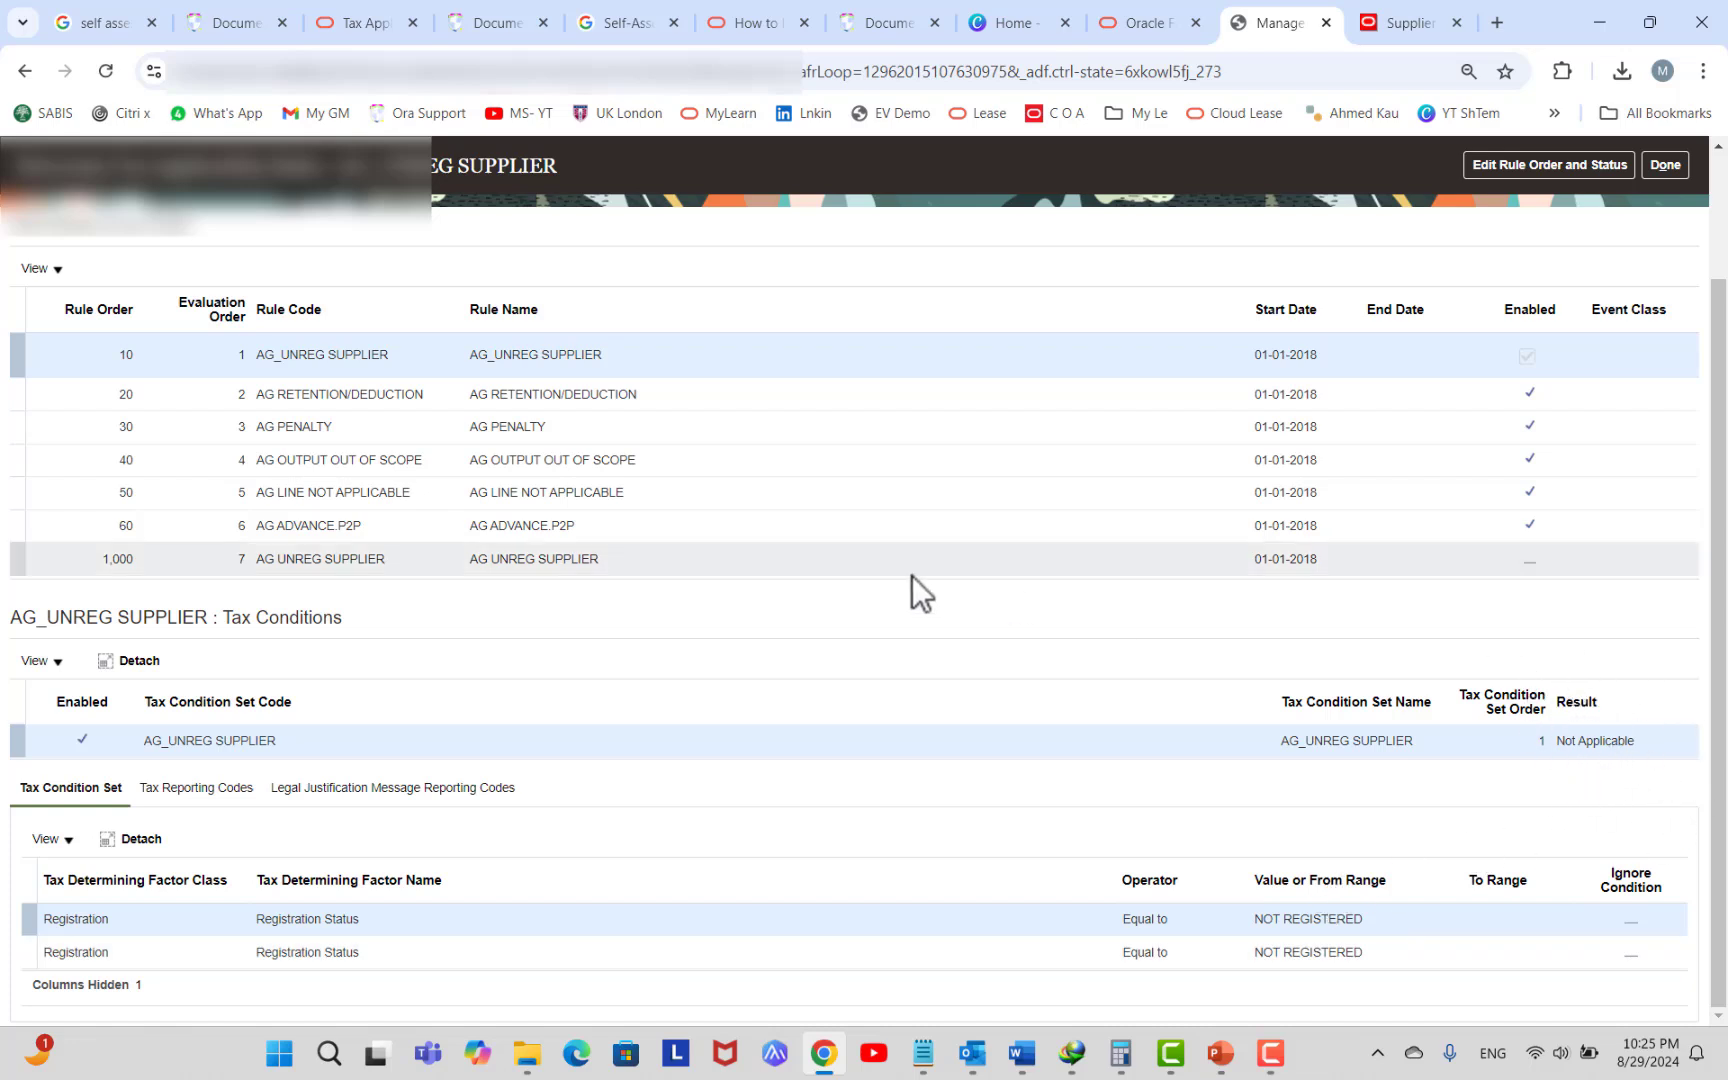
{"action": "scroll", "coordinate": [1508, 444], "scroll_direction": "up", "scroll_amount": 1}
{"action": "scroll", "coordinate": [1508, 444], "scroll_direction": "up", "scroll_amount": 1}
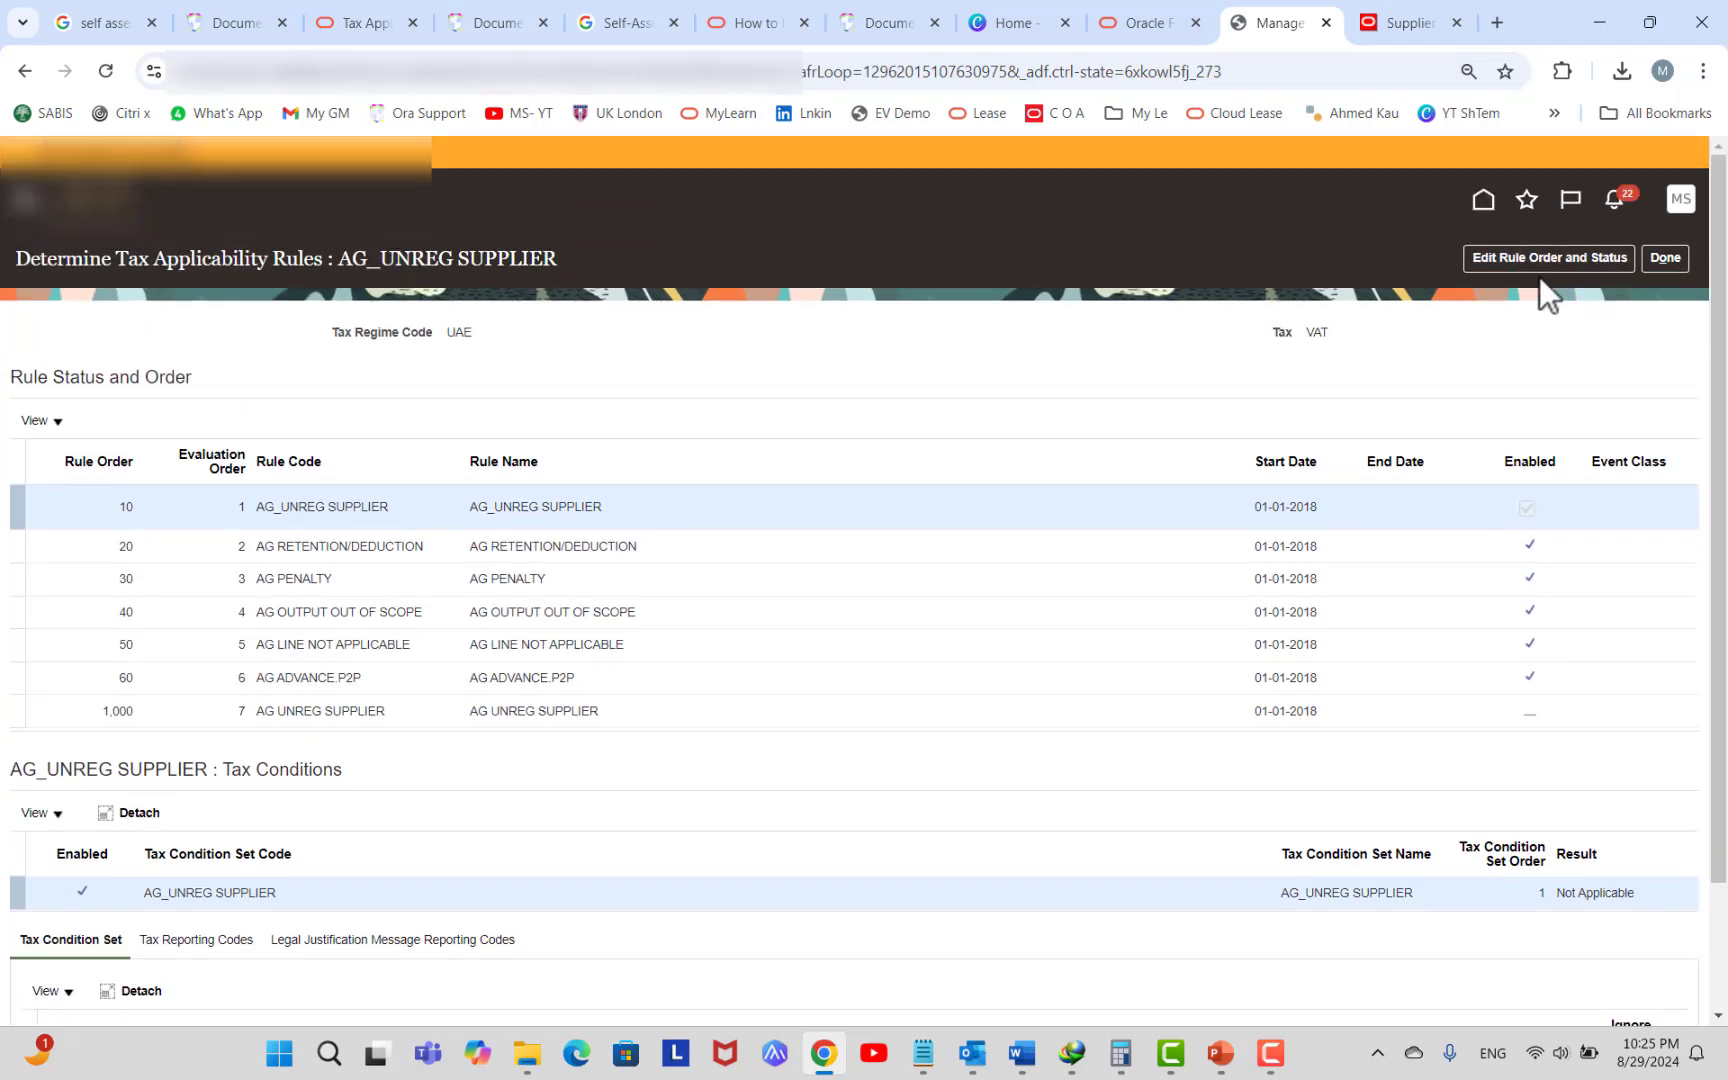
{"action": "left_click", "coordinate": [1666, 258]}
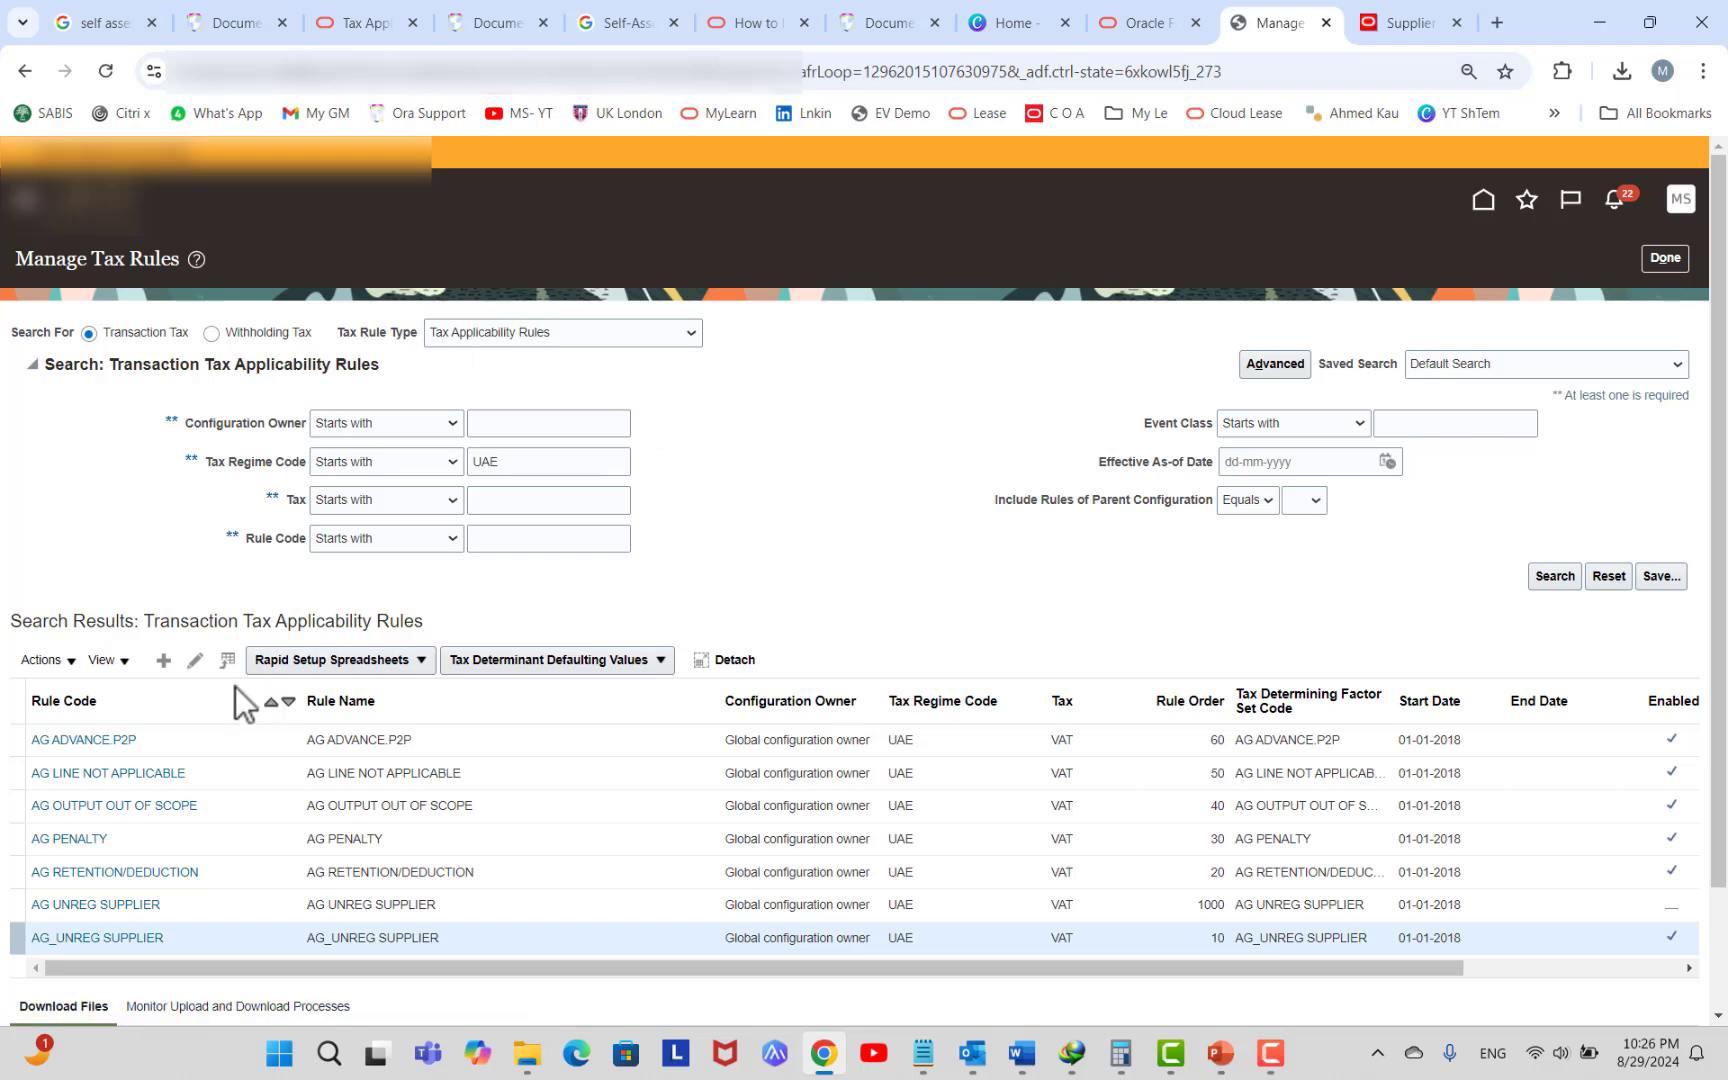
Create a tax applicability rule with Global configuration owner as configuration owner, rule code "nn" and rule name "nnn".
{"action": "left_click", "coordinate": [162, 660]}
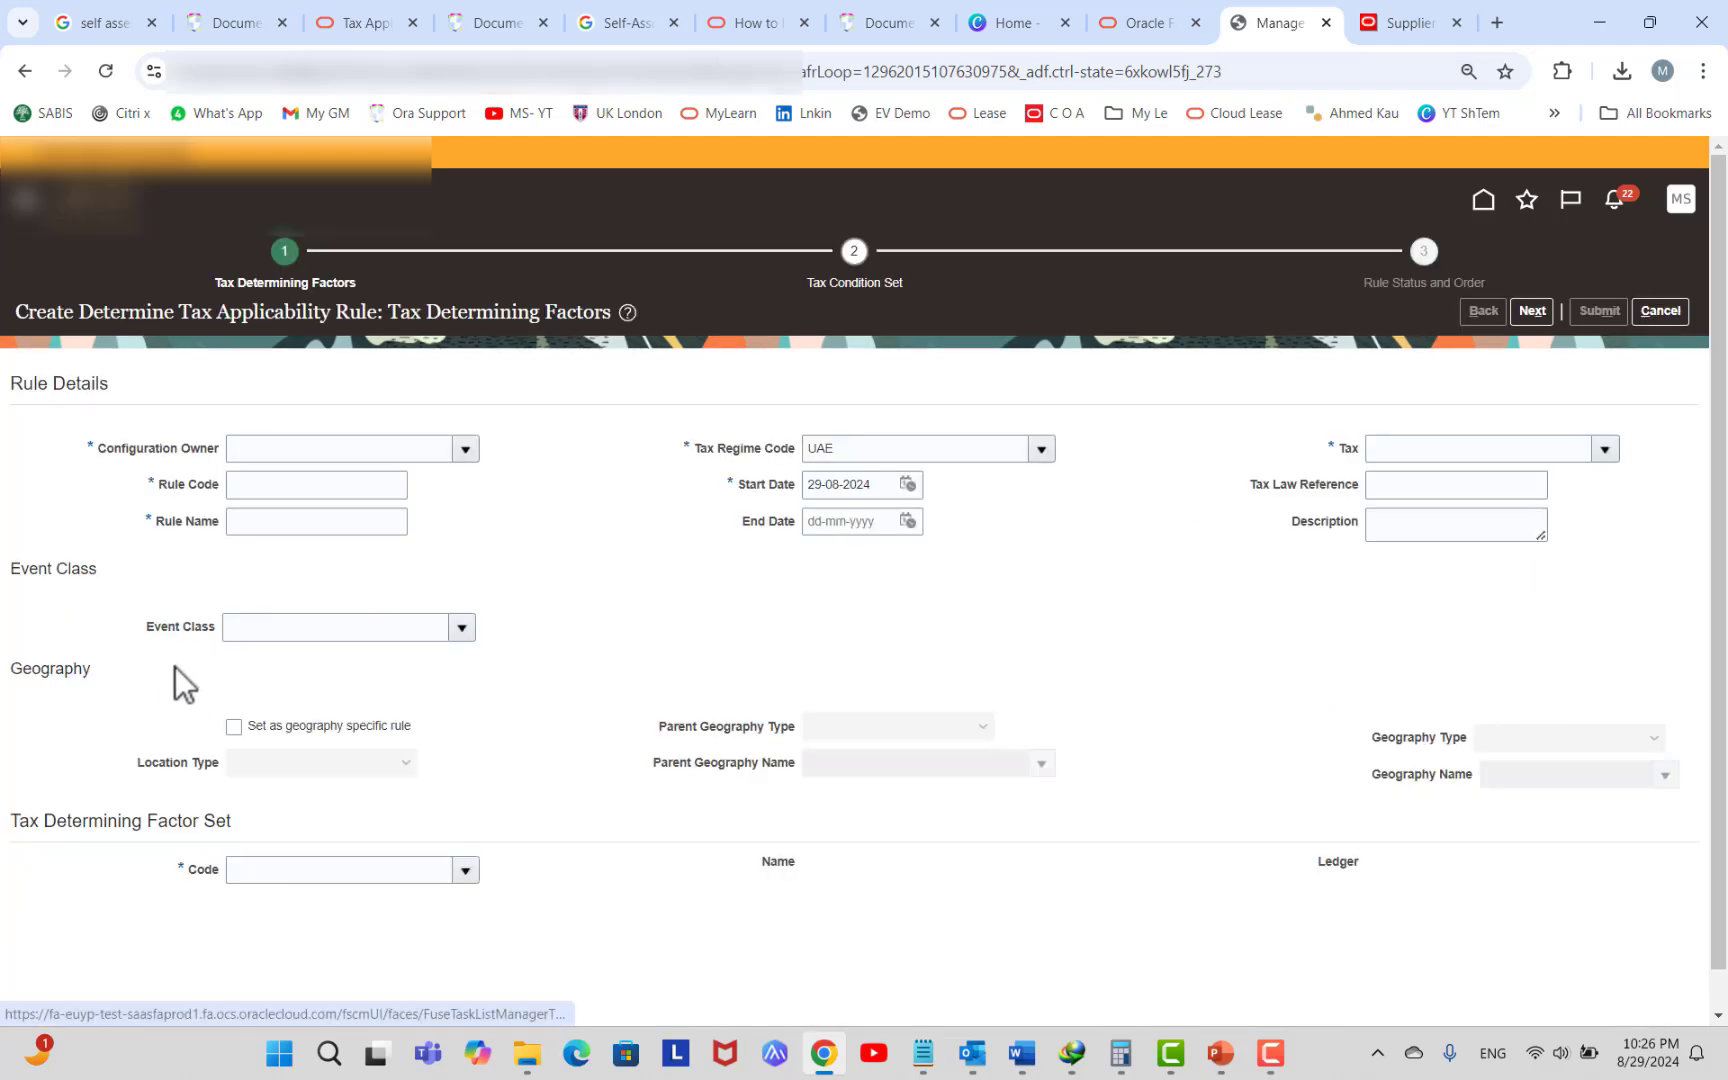
{"action": "left_click", "coordinate": [466, 452]}
{"action": "left_click", "coordinate": [356, 452]}
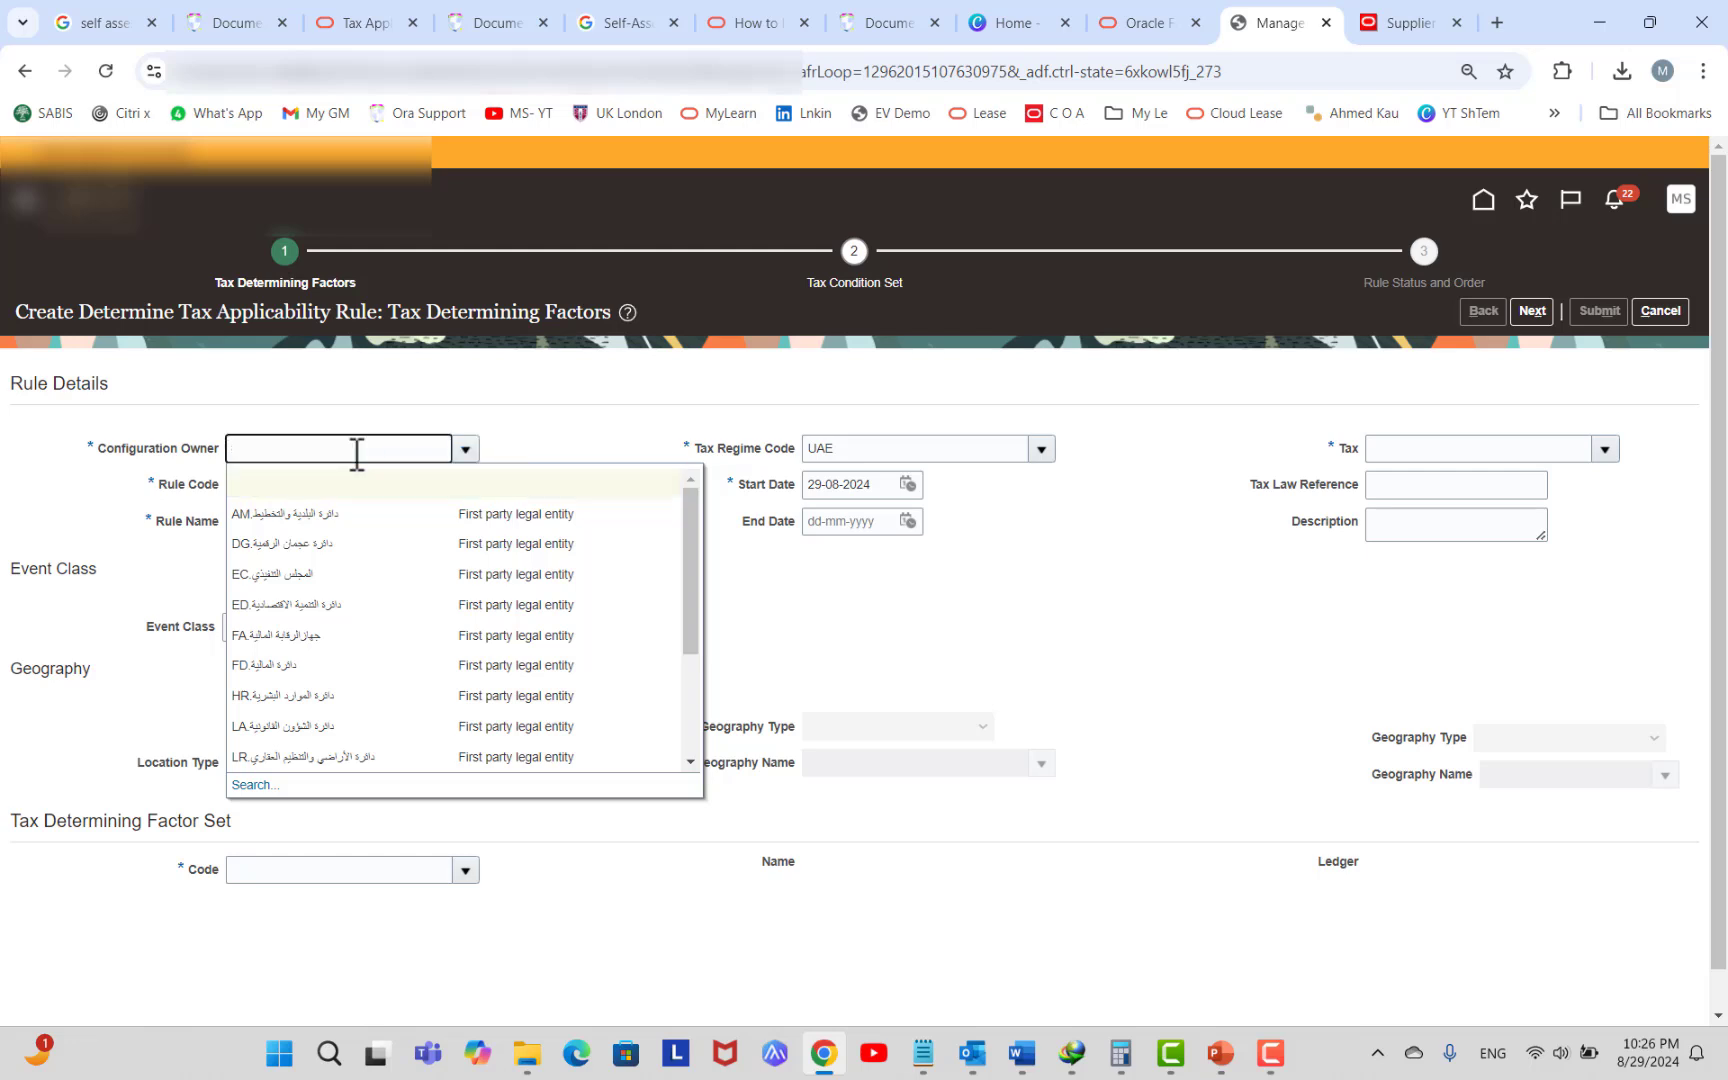
{"action": "type", "text": "glob"}
{"action": "key", "text": "Tab"}
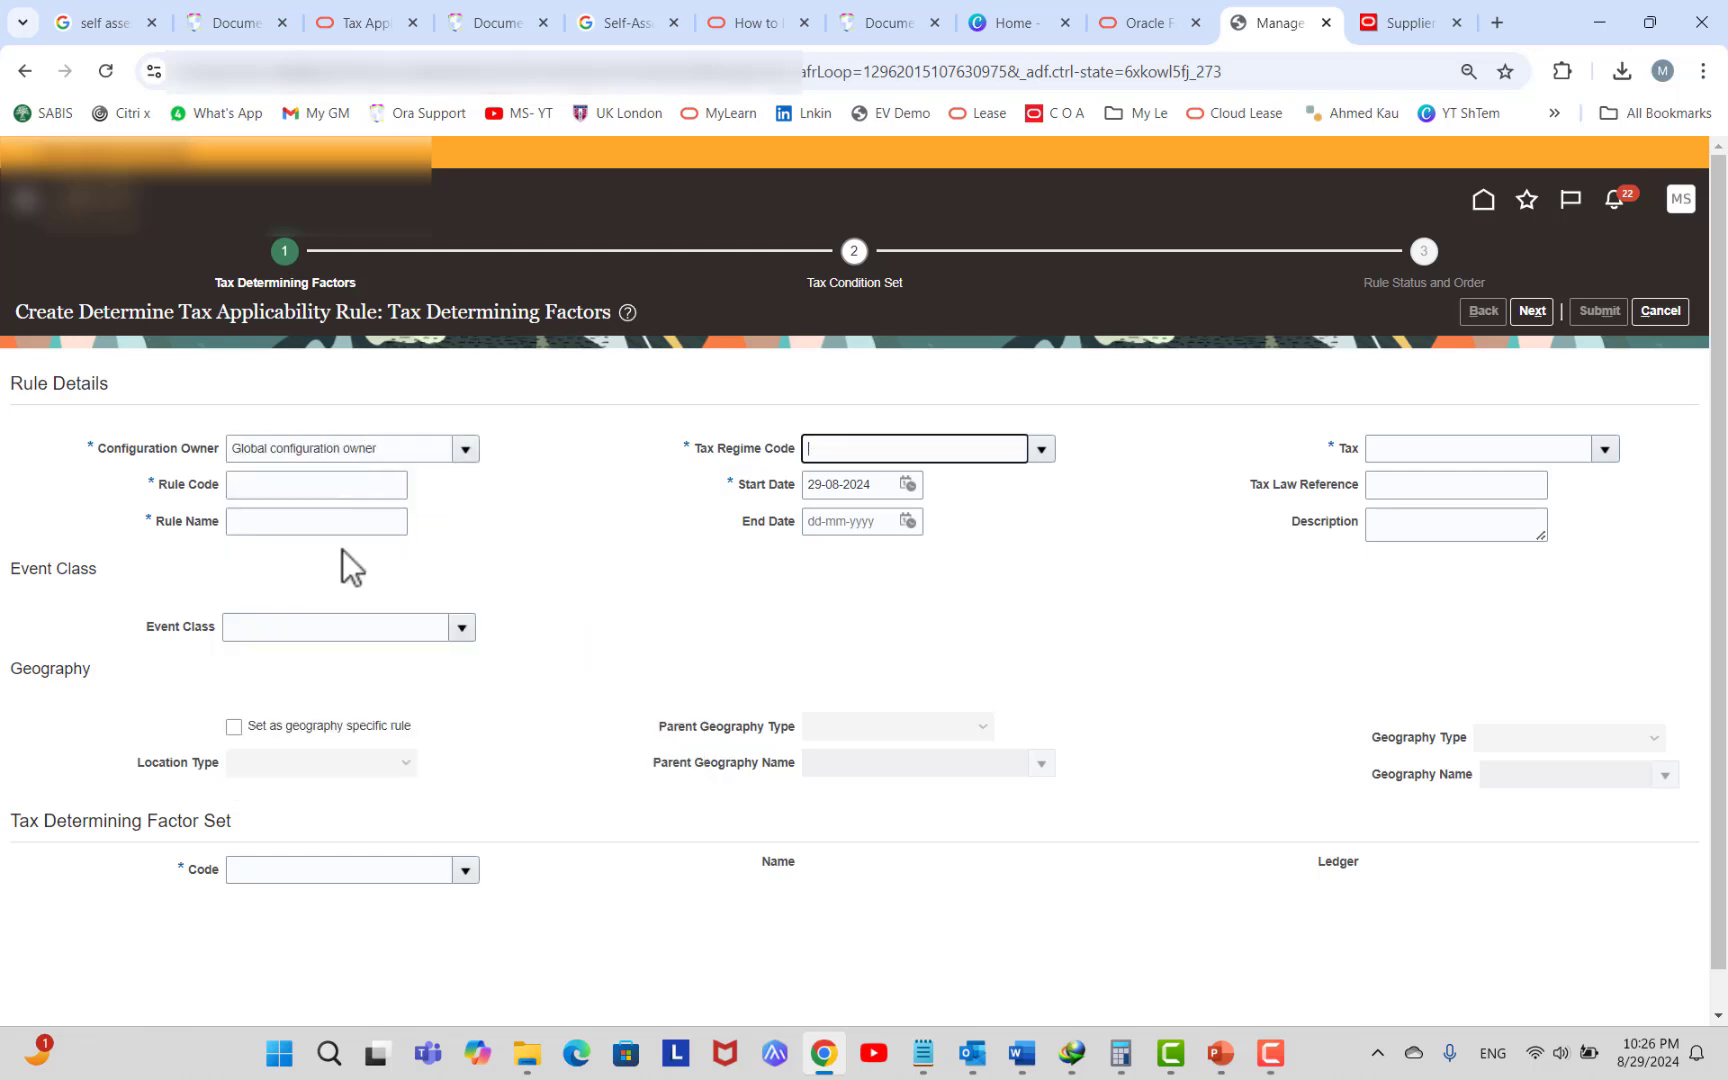
{"action": "left_click", "coordinate": [269, 486]}
{"action": "type", "text": "nn"}
{"action": "key", "text": "Tab"}
{"action": "type", "text": "nnn"}
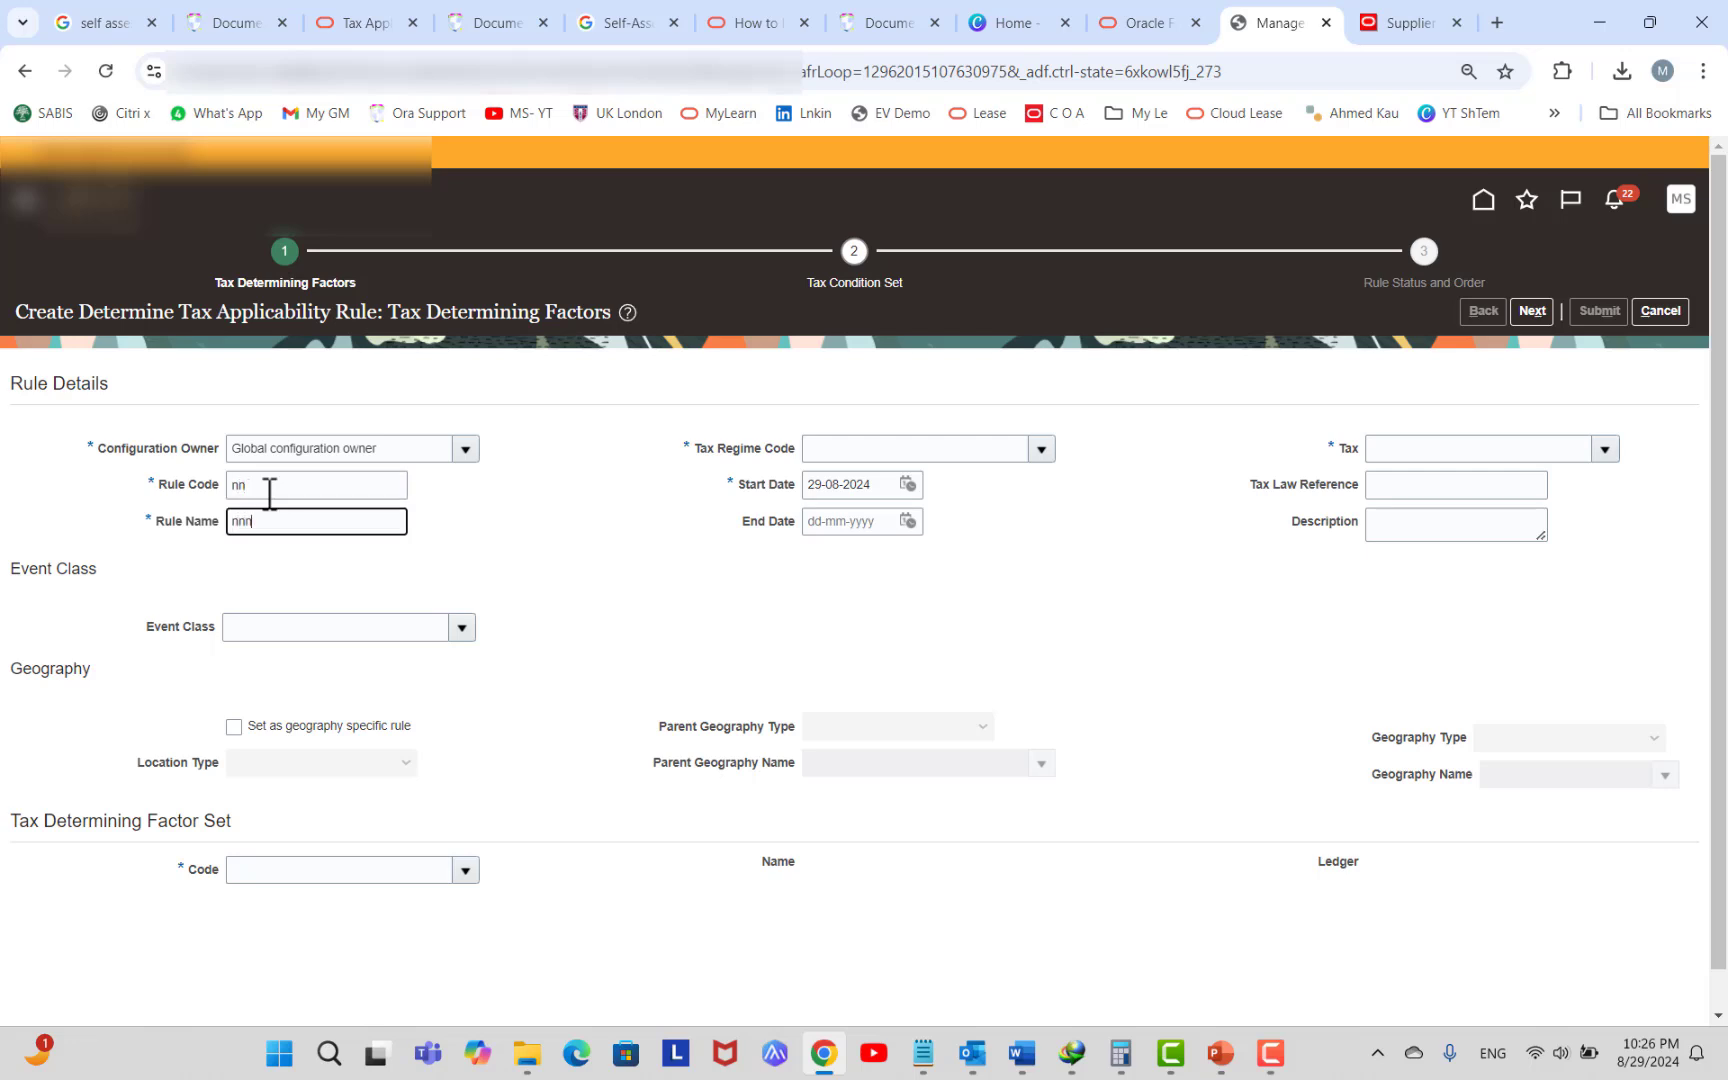
{"action": "key", "text": "Tab"}
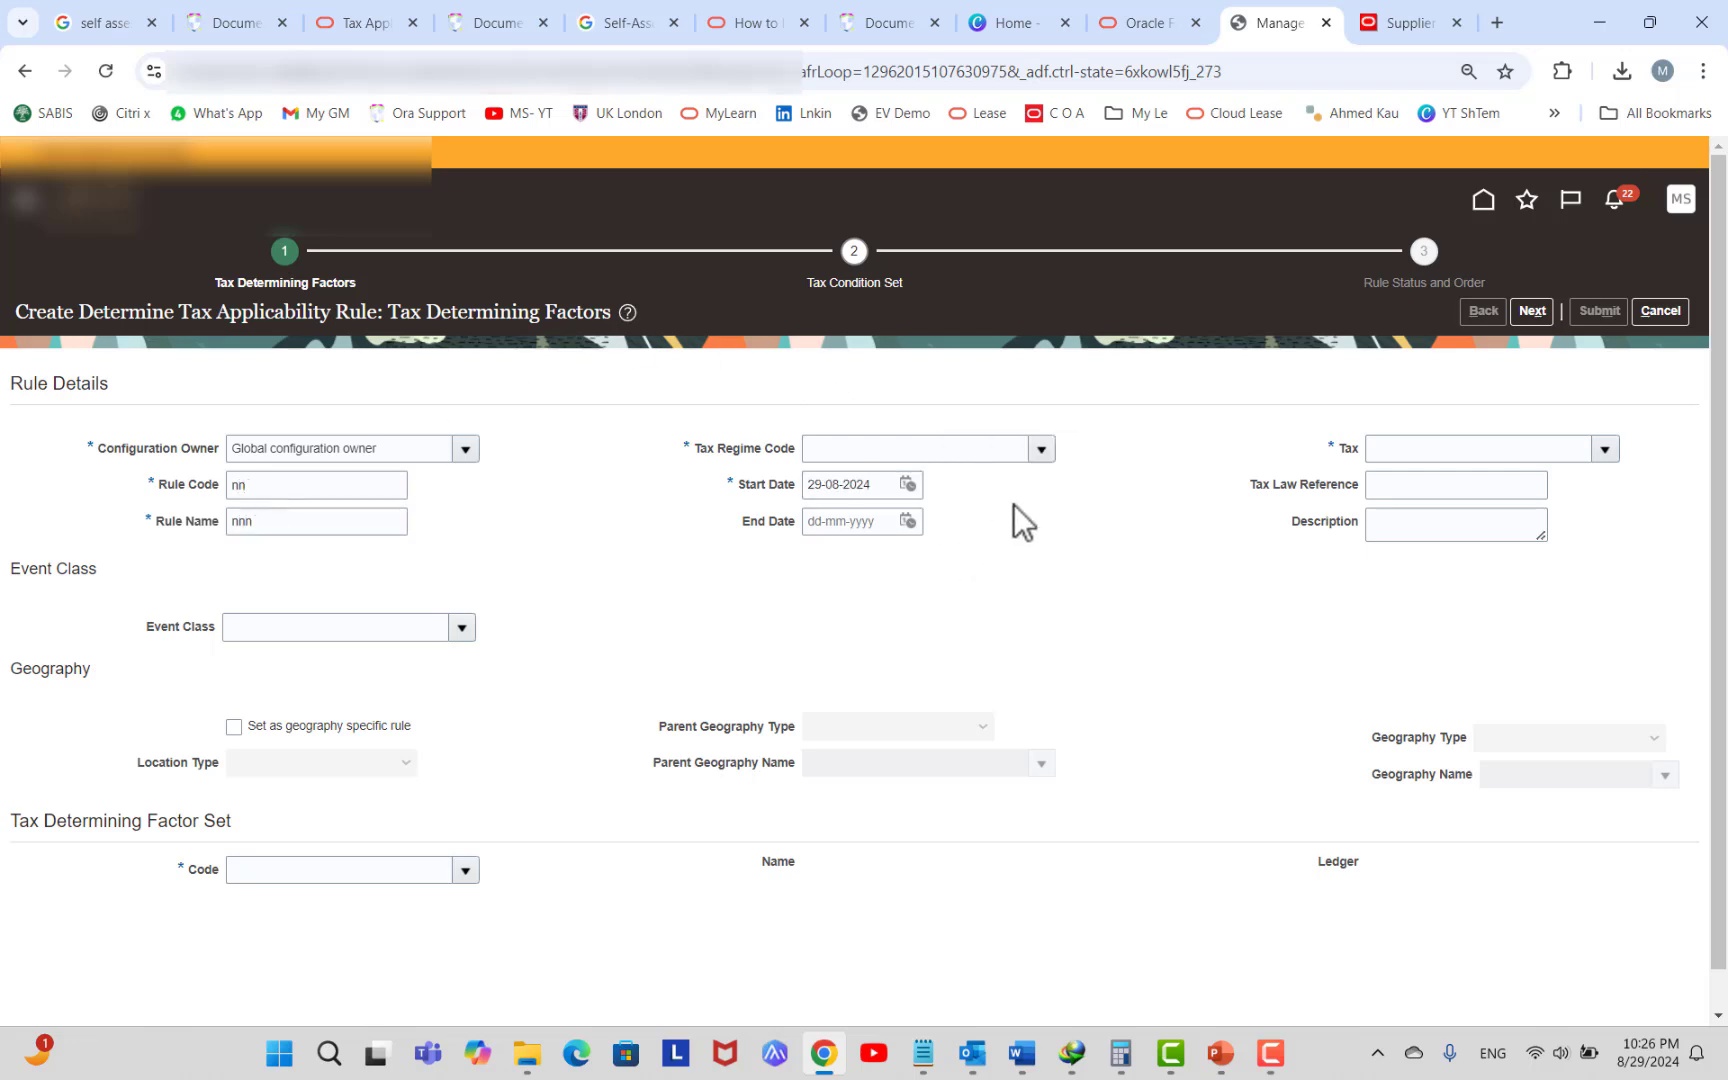
Set the new rule's tax regime code to UAE, start date to 01-01-2018 and tax to VAT.
{"action": "left_click", "coordinate": [1044, 448]}
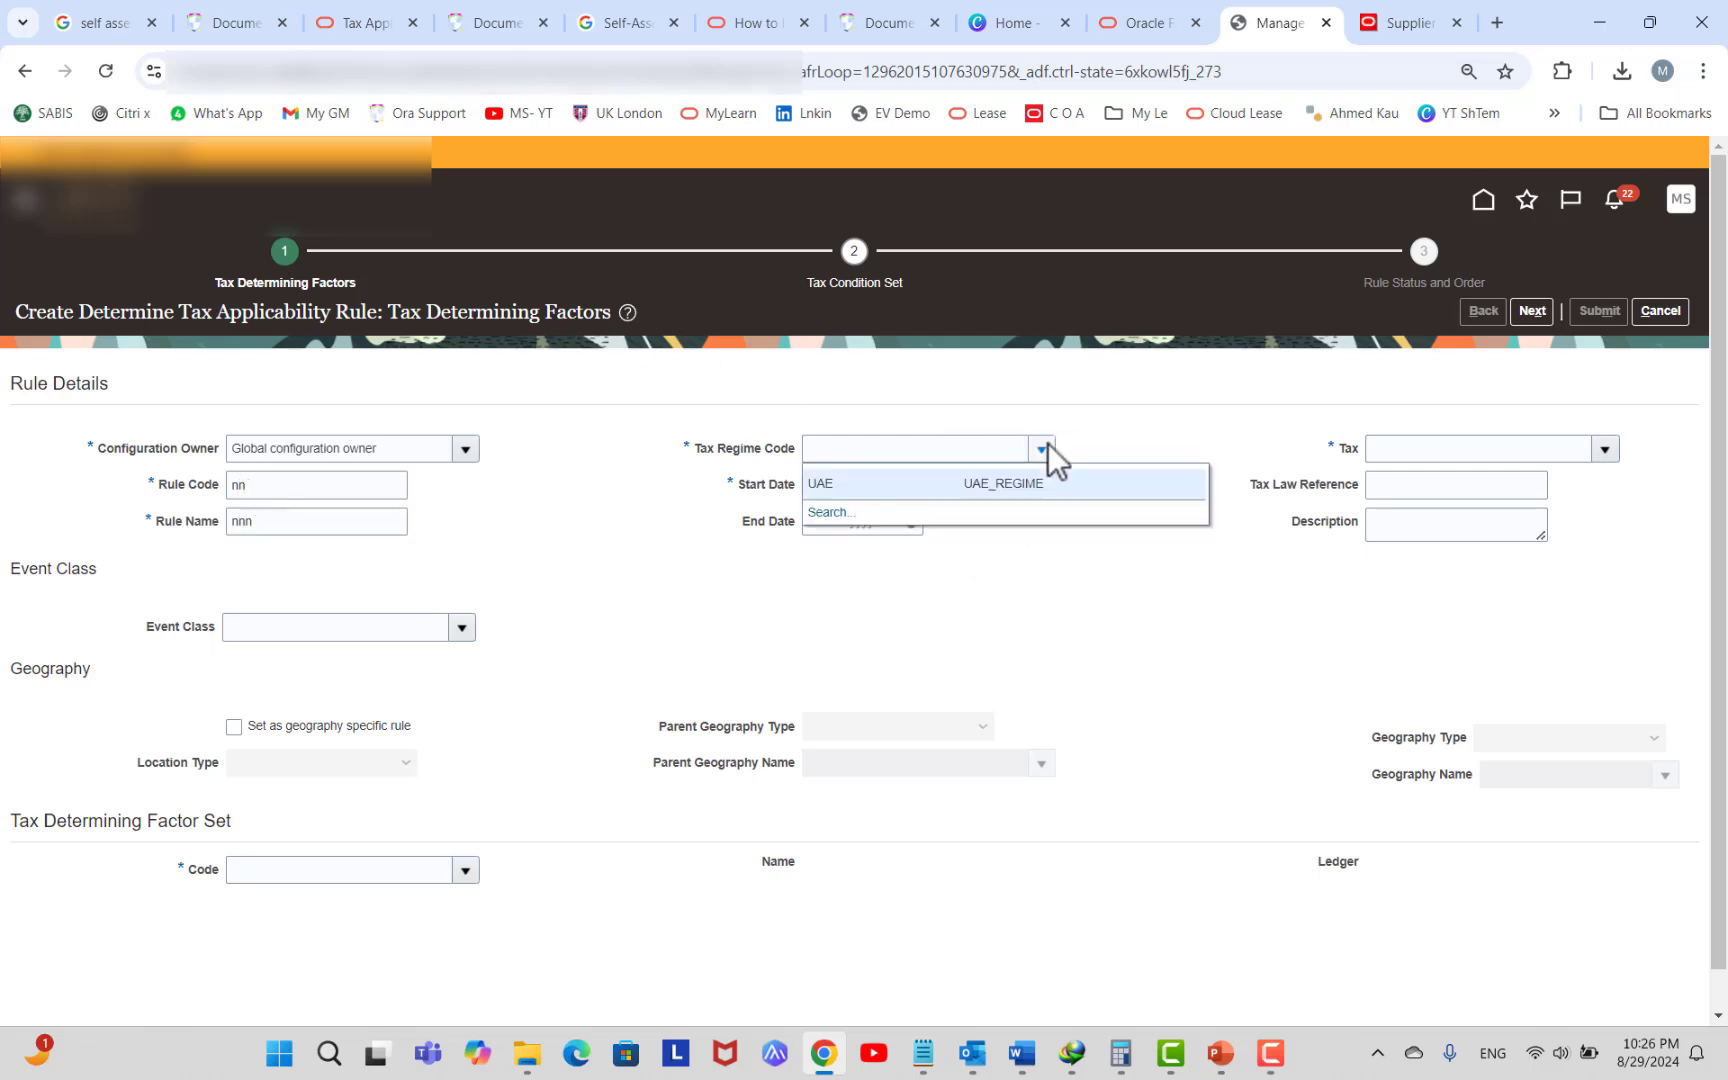
{"action": "left_click", "coordinate": [976, 485]}
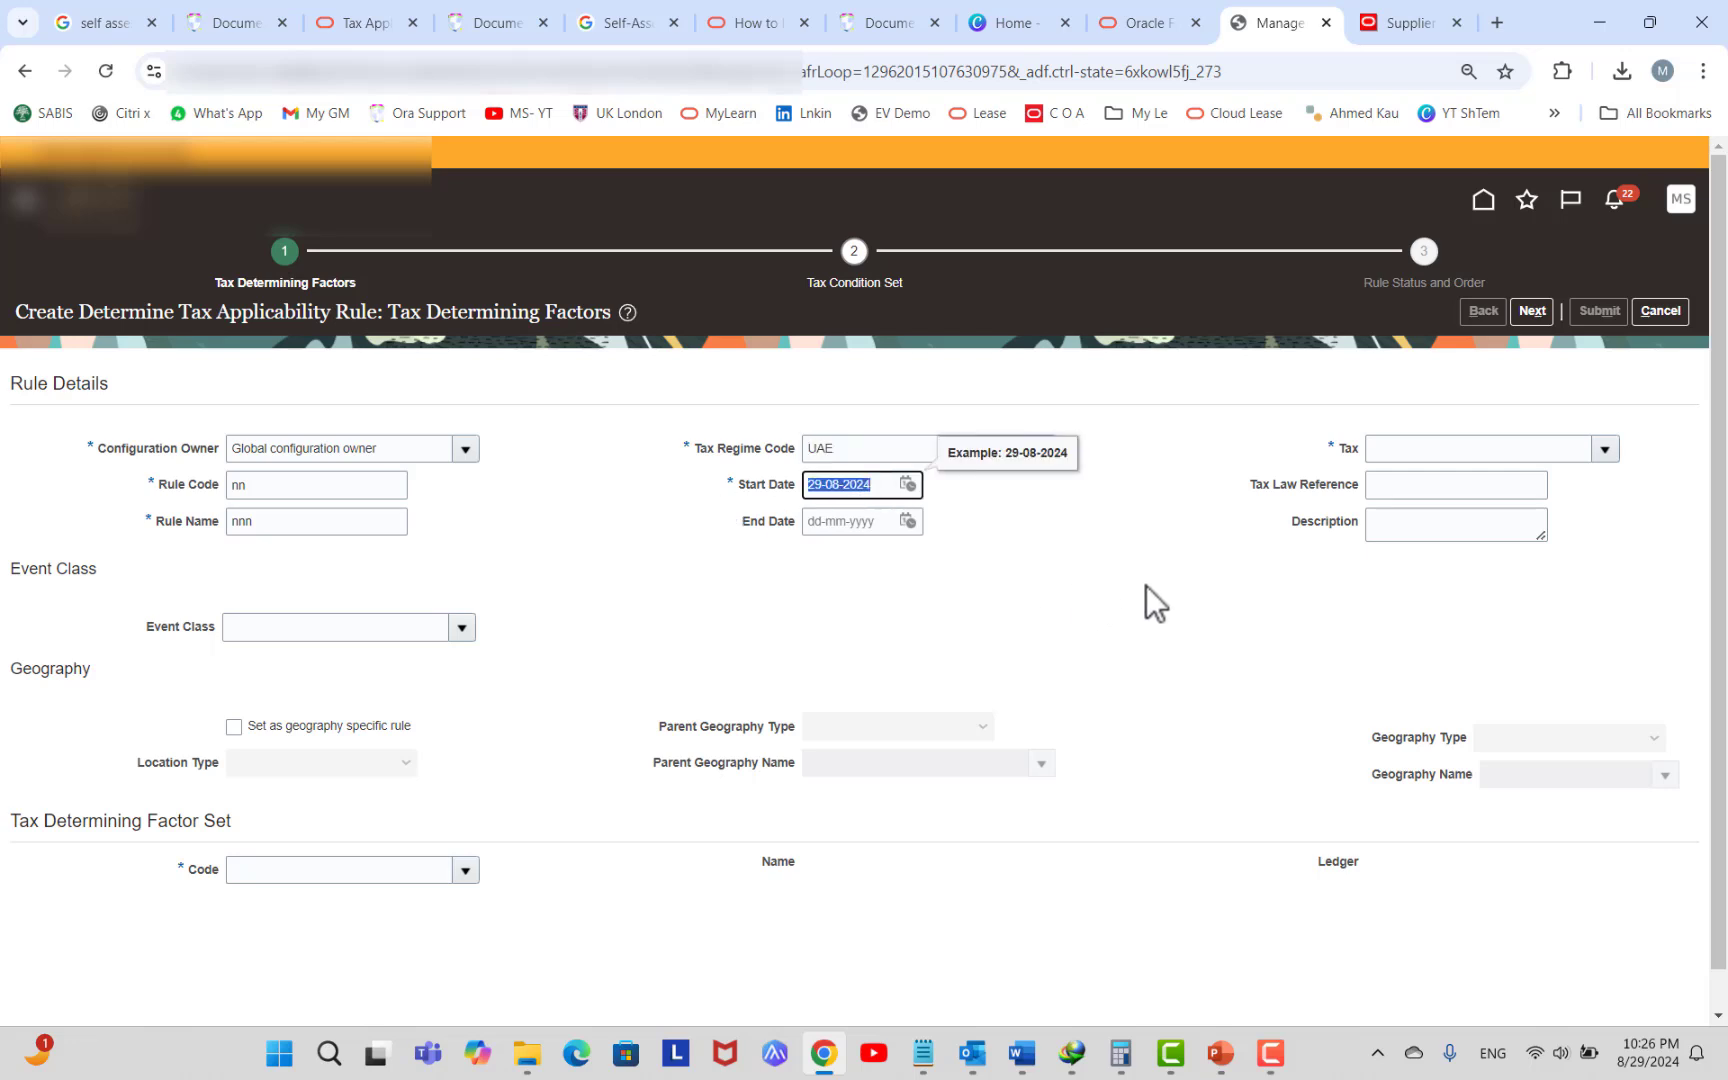
{"action": "type", "text": "01/01/18"}
{"action": "key", "text": "Tab"}
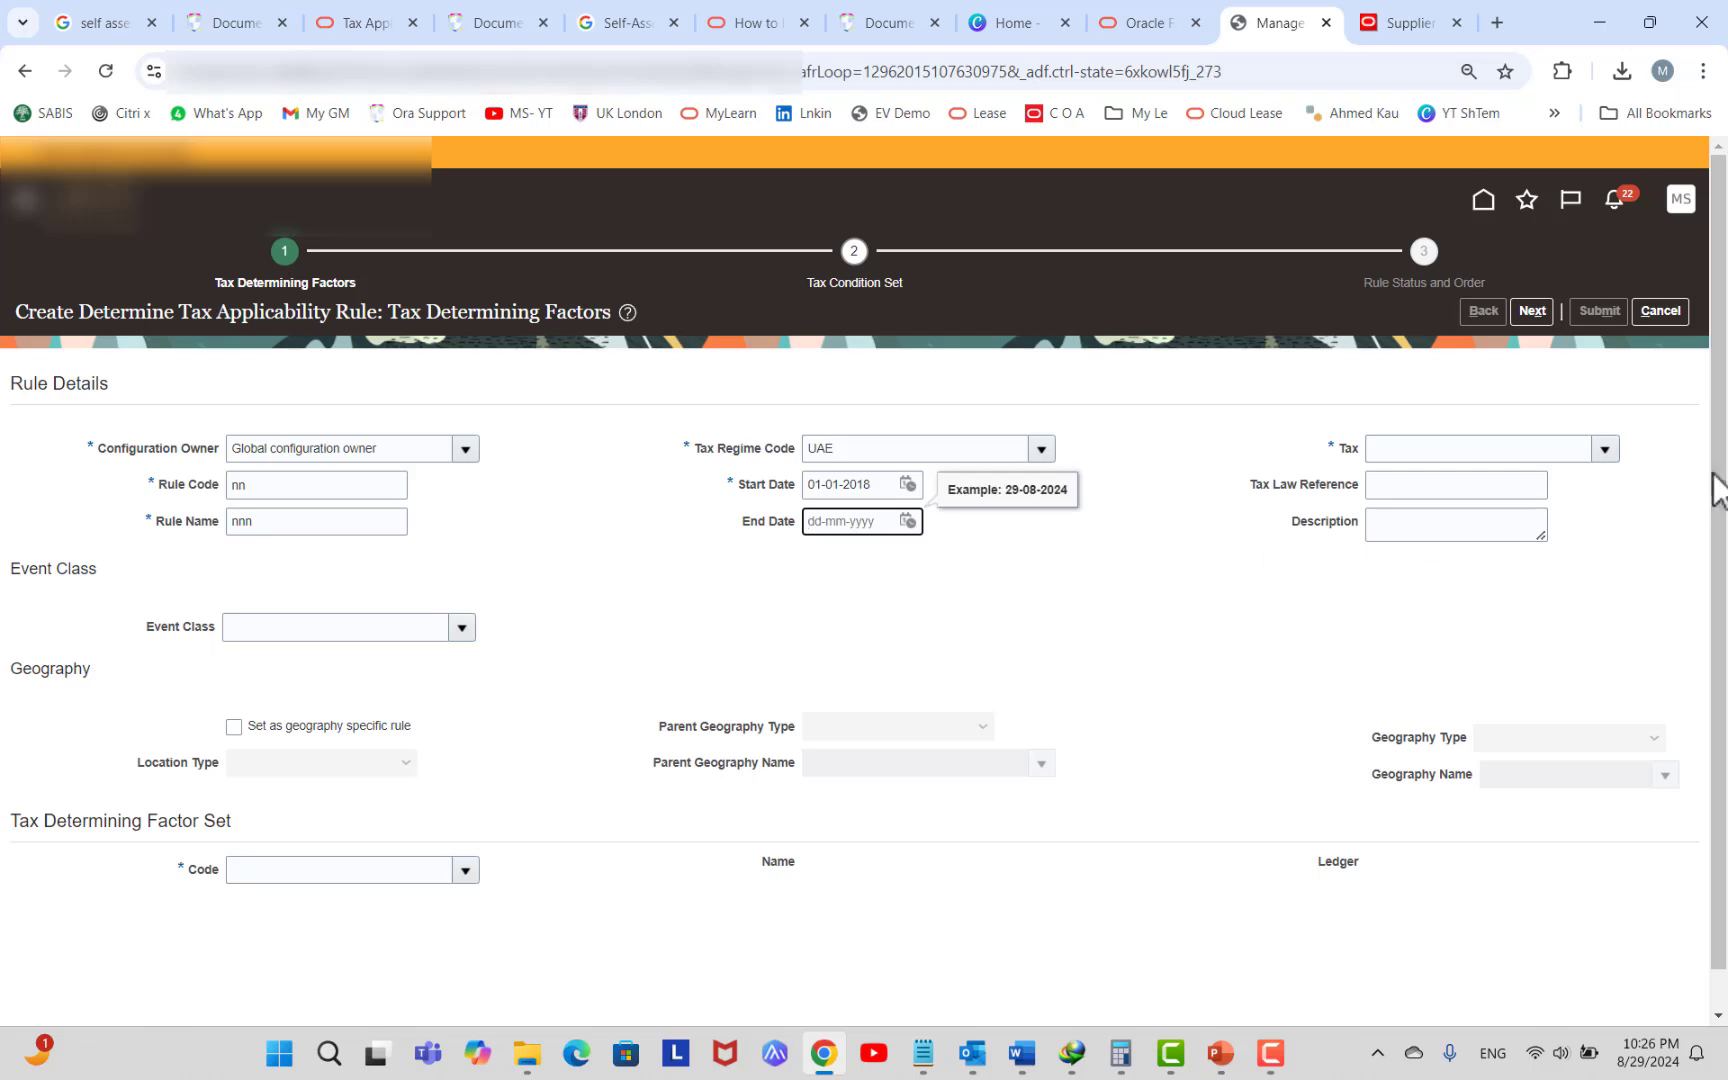
{"action": "left_click", "coordinate": [1606, 450]}
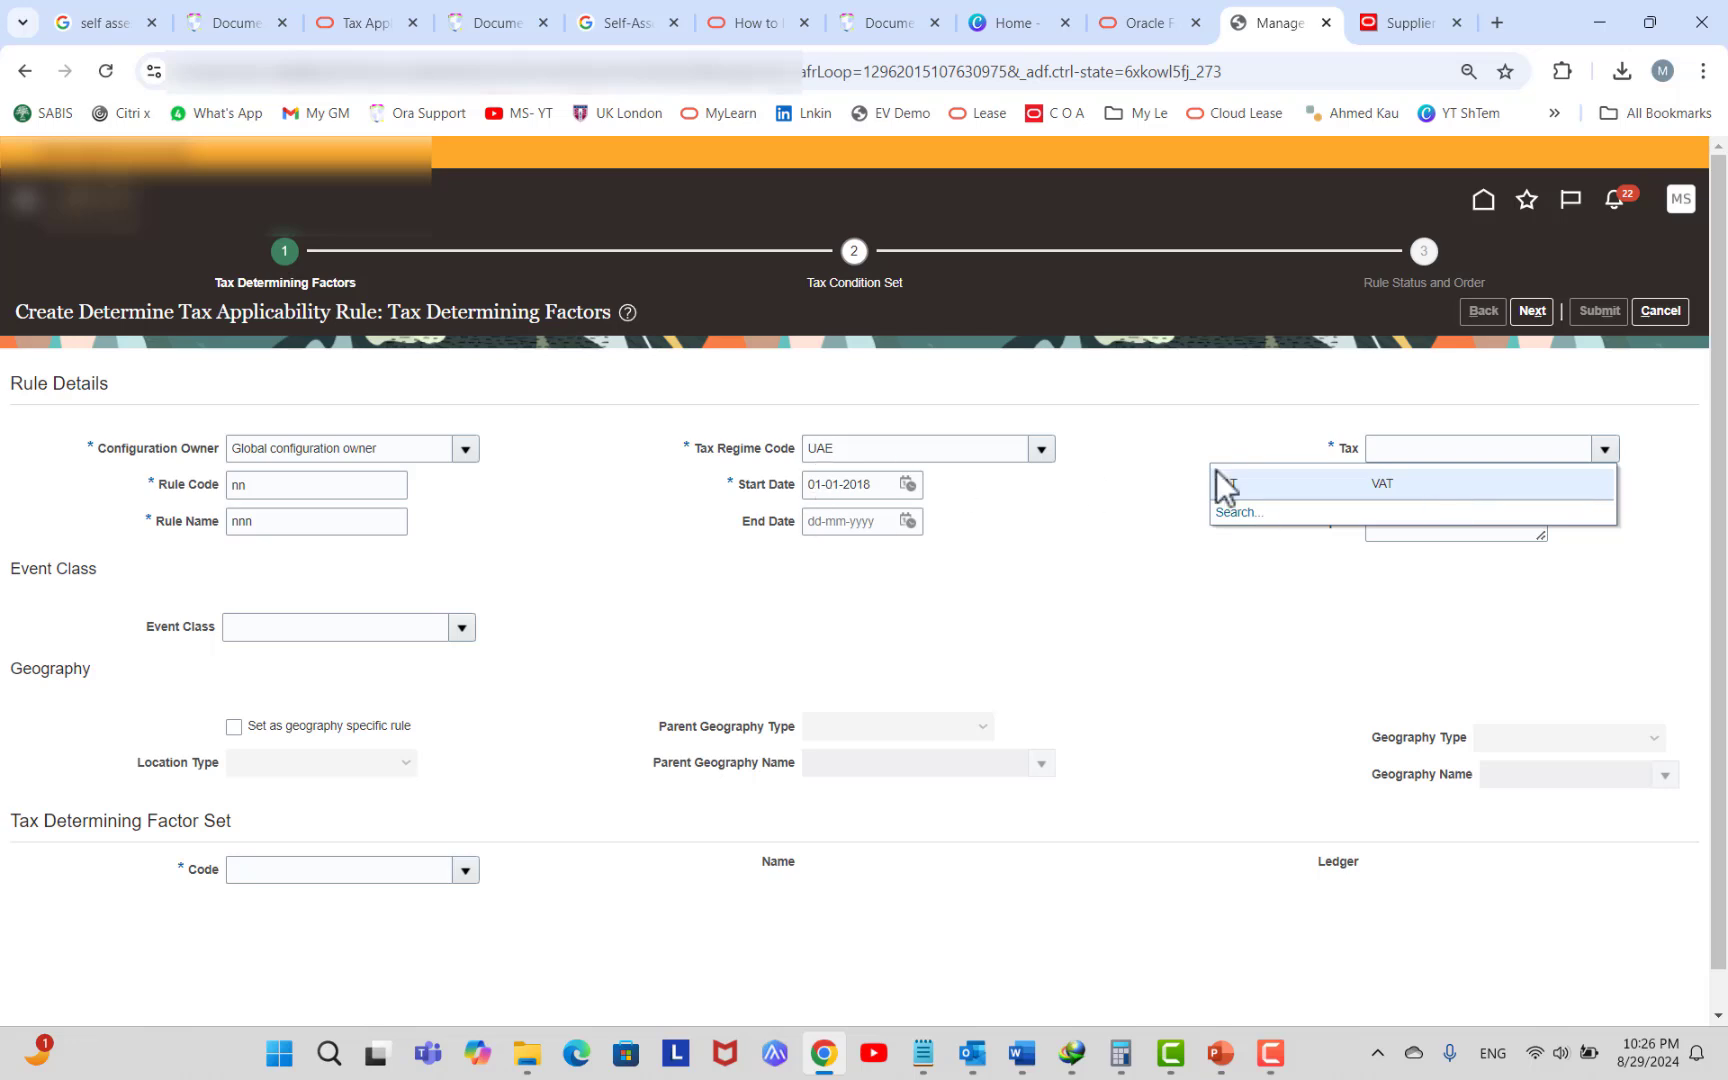
{"action": "left_click", "coordinate": [1297, 487]}
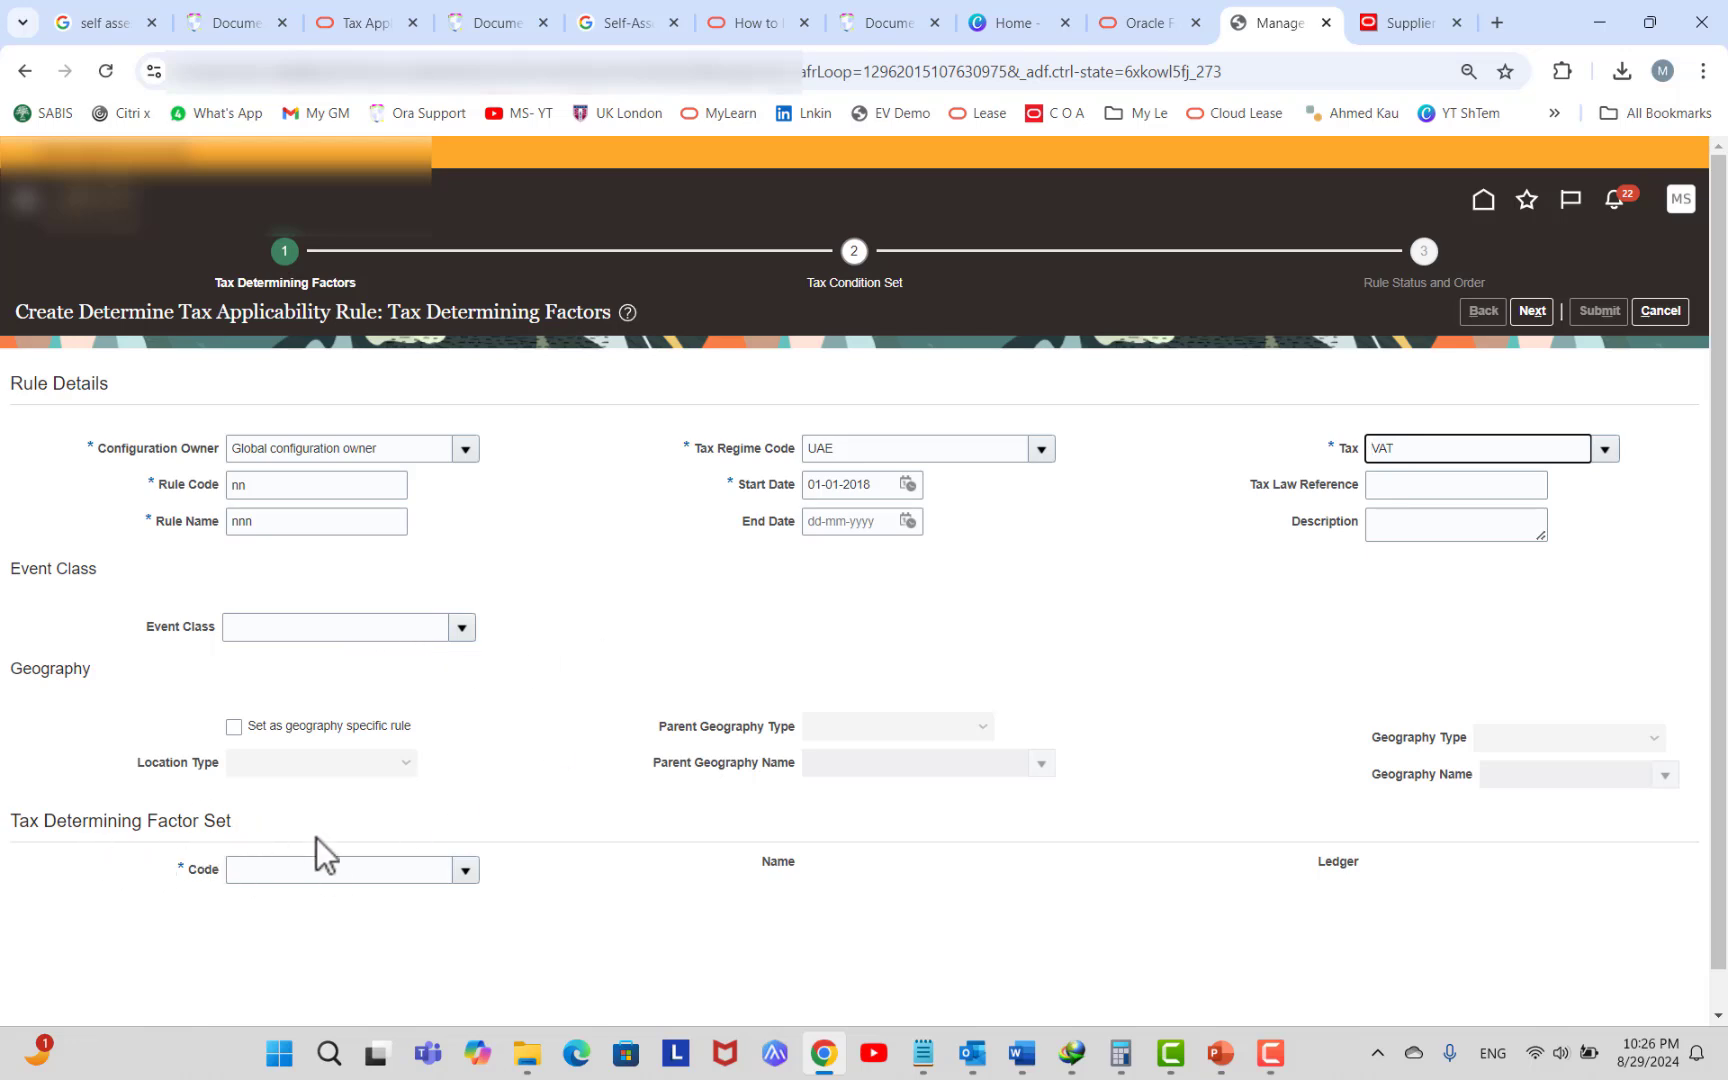
Choose NON RGISTER SUPPLIER as the new rule's tax determining factor set and review its factor details.
{"action": "left_click", "coordinate": [466, 871]}
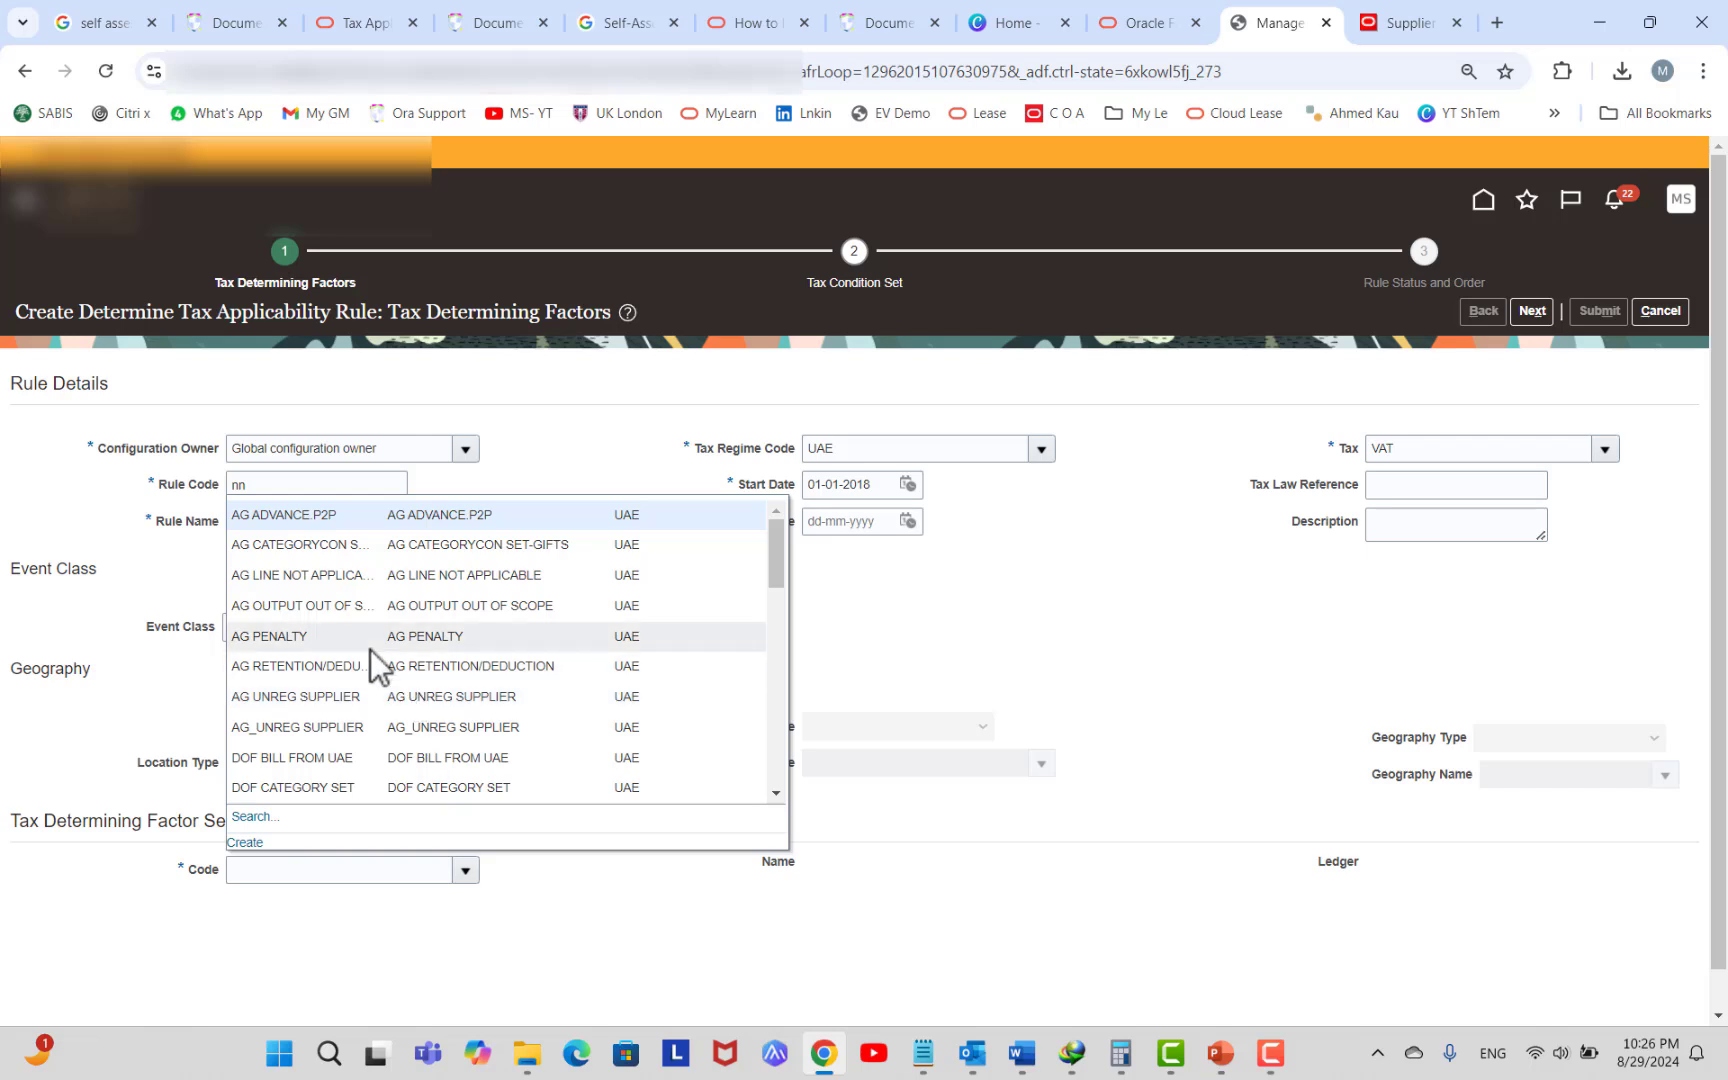
{"action": "scroll", "coordinate": [370, 656], "scroll_direction": "down", "scroll_amount": 1}
{"action": "scroll", "coordinate": [370, 649], "scroll_direction": "down", "scroll_amount": 4}
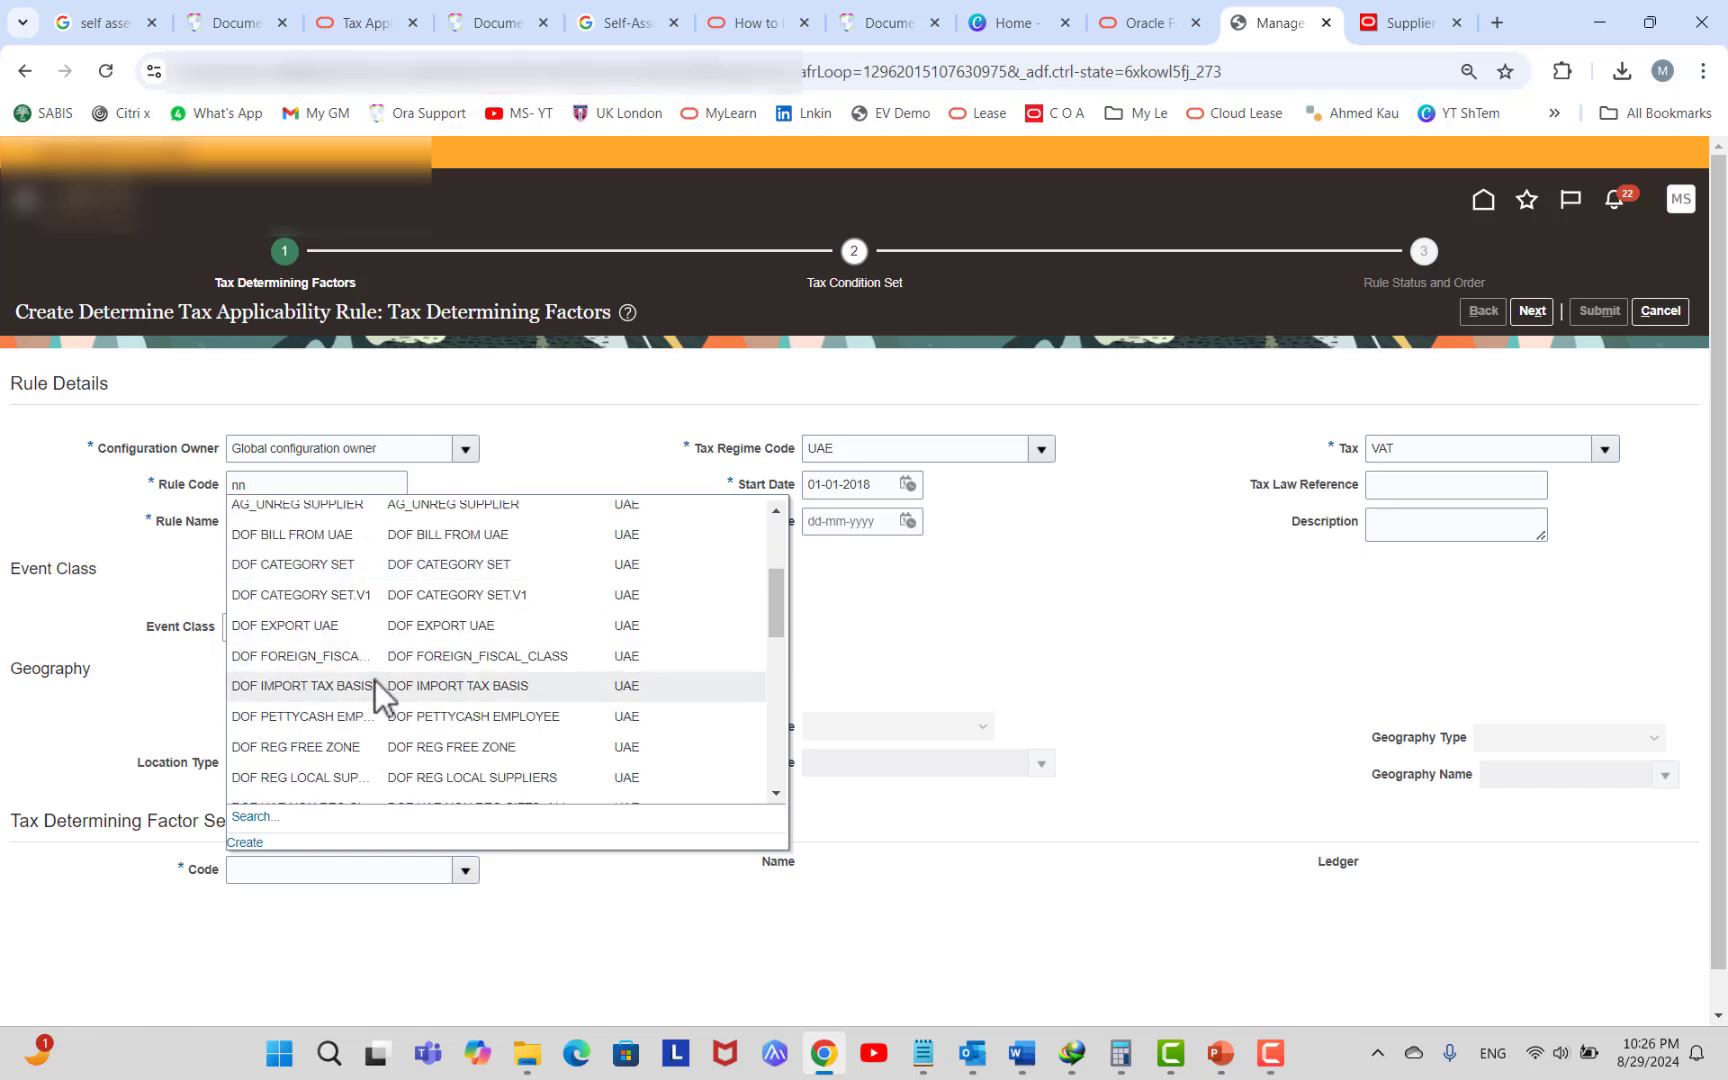
{"action": "scroll", "coordinate": [374, 679], "scroll_direction": "down", "scroll_amount": 4}
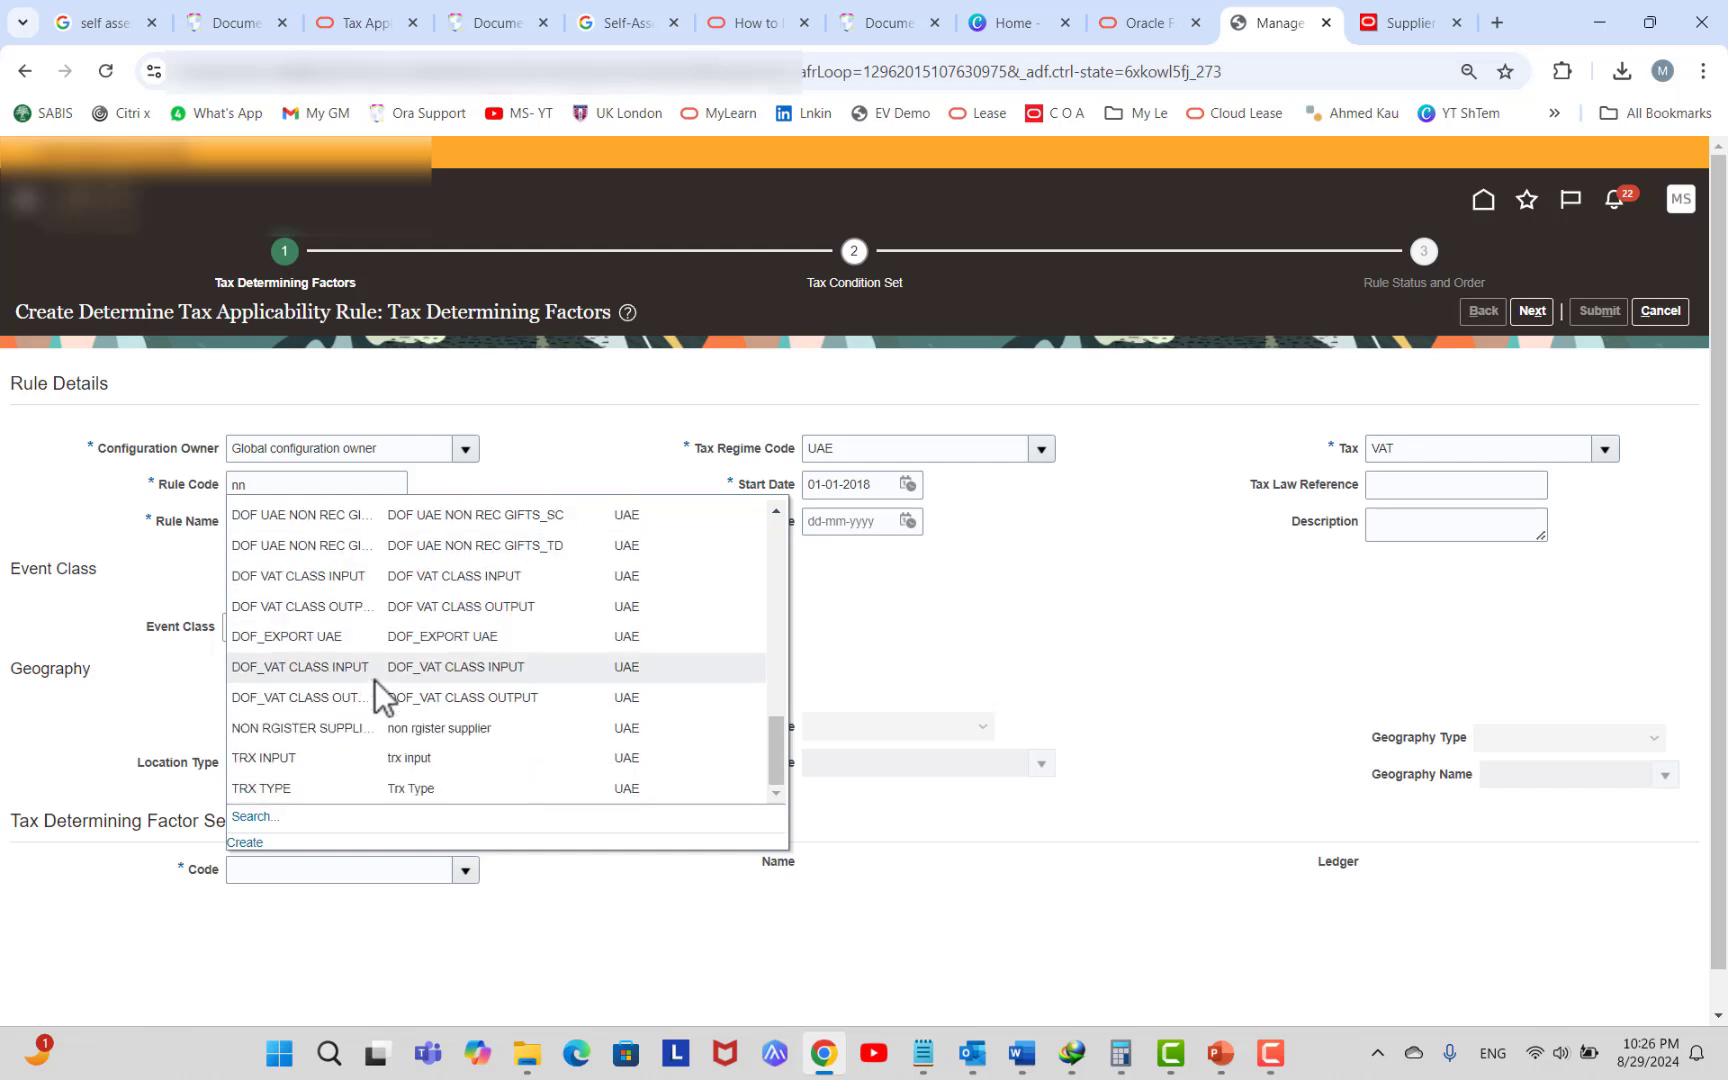
{"action": "left_click", "coordinate": [369, 736]}
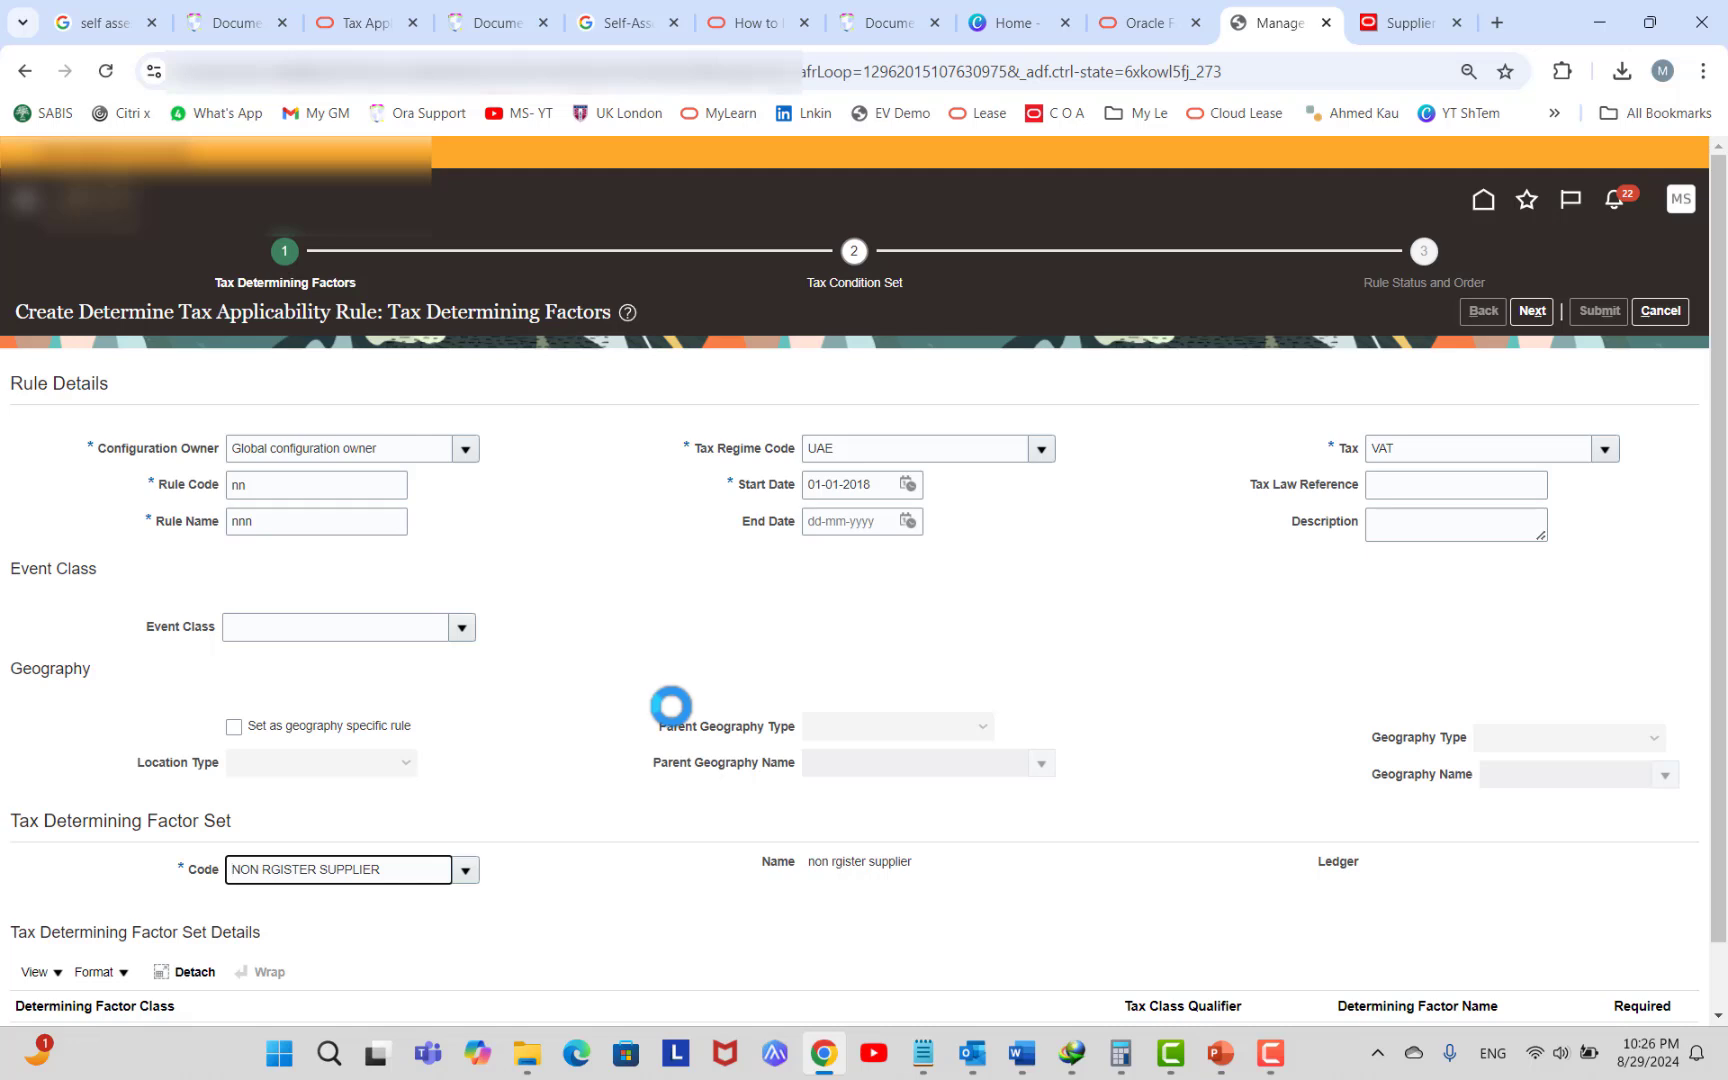
{"action": "scroll", "coordinate": [674, 734], "scroll_direction": "down", "scroll_amount": 1}
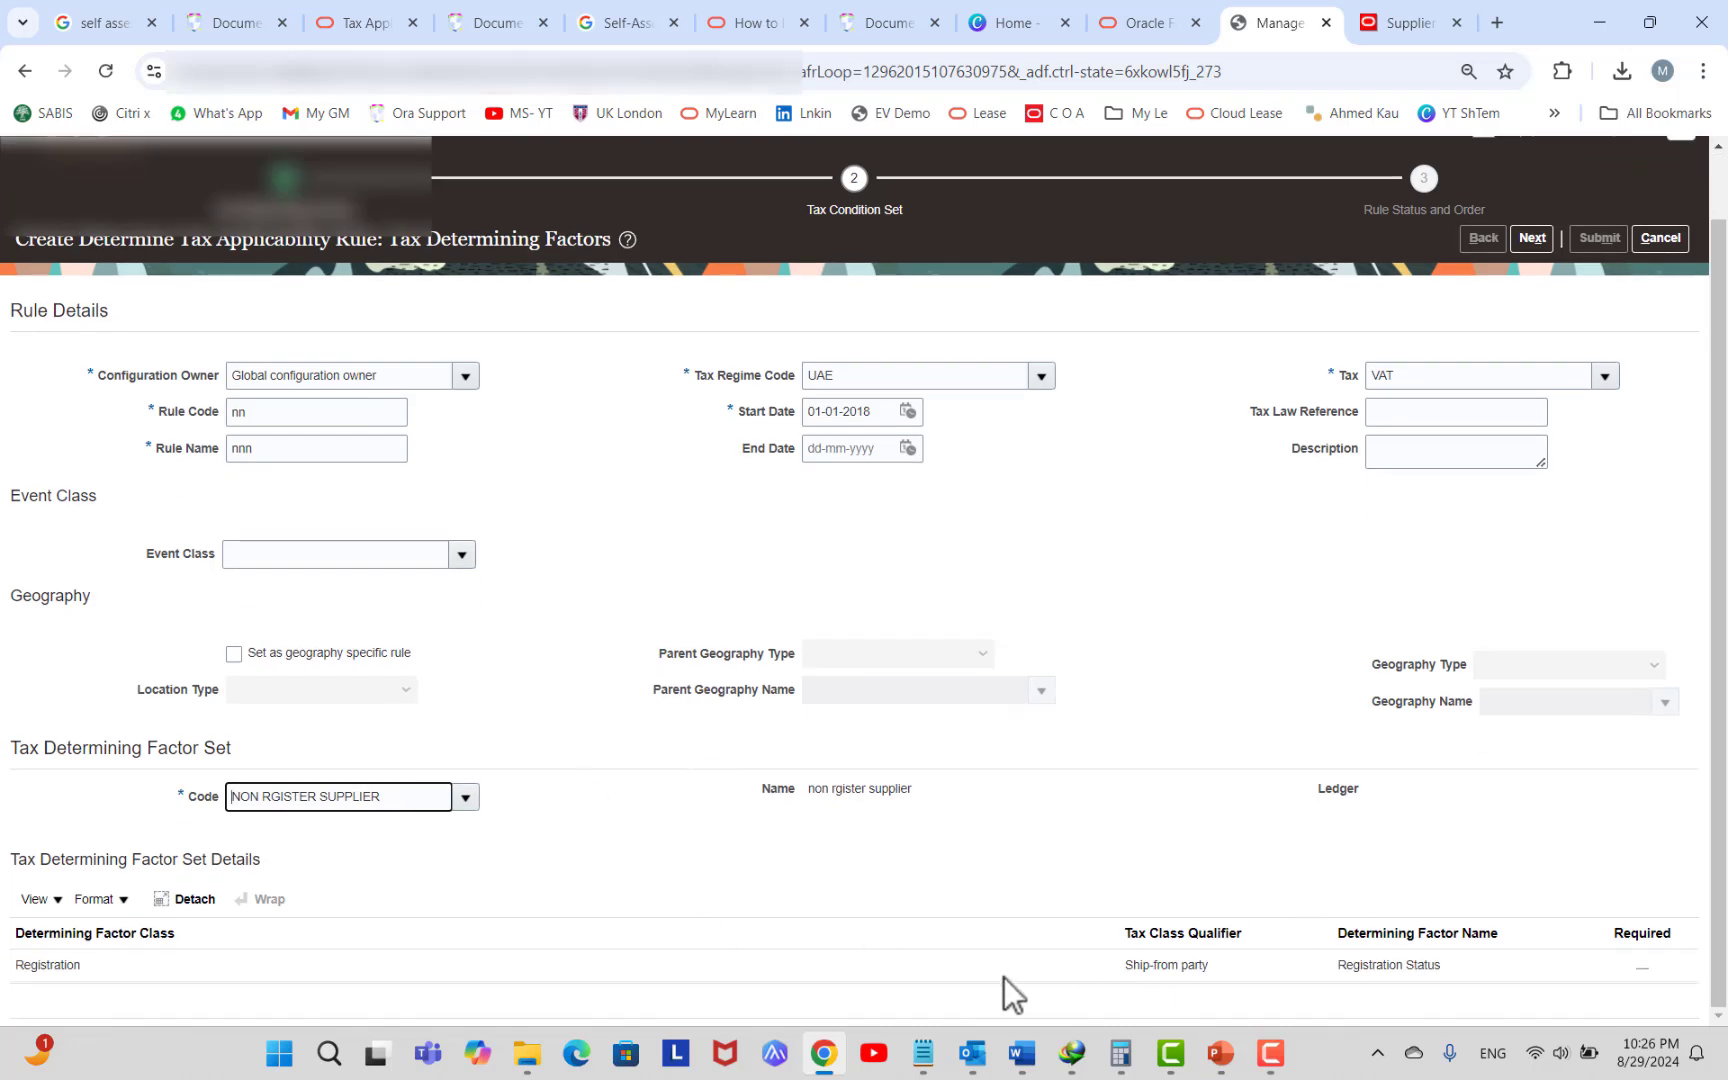
Change the new rule's tax determining factor set to AG_UNREG SUPPLIER.
{"action": "left_click", "coordinate": [466, 799]}
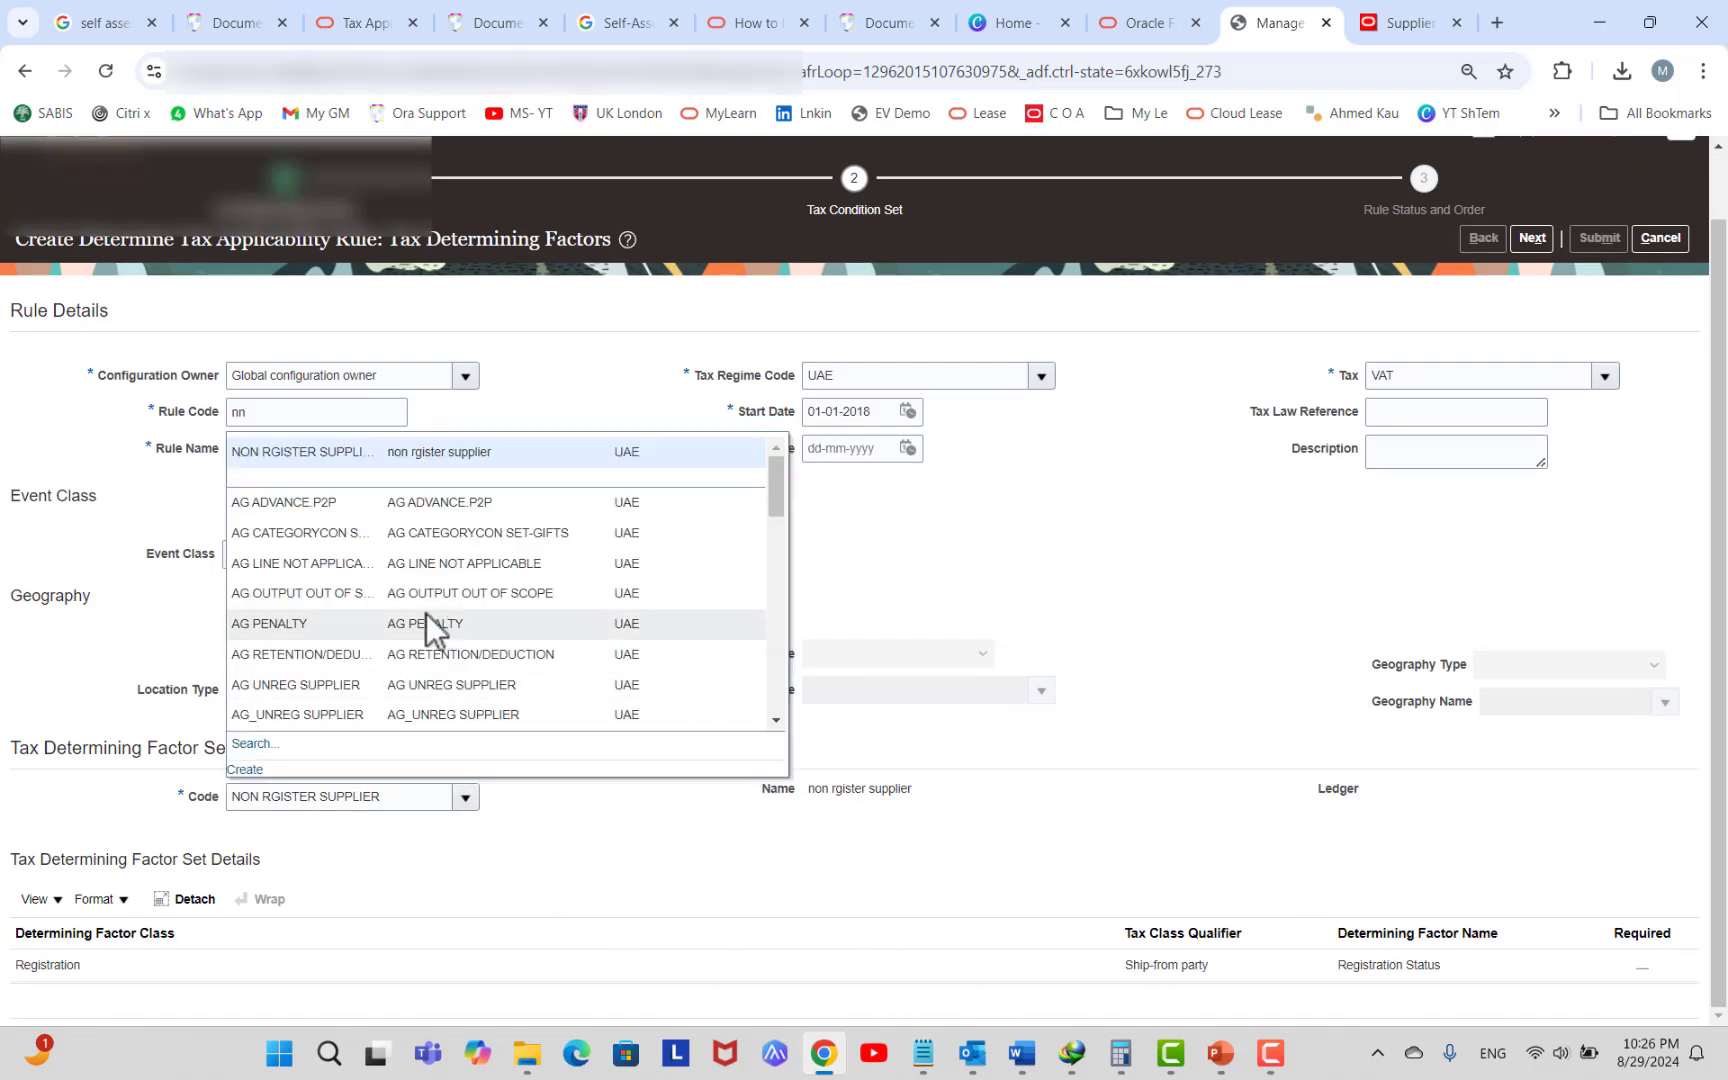
{"action": "scroll", "coordinate": [369, 580], "scroll_direction": "down", "scroll_amount": 3}
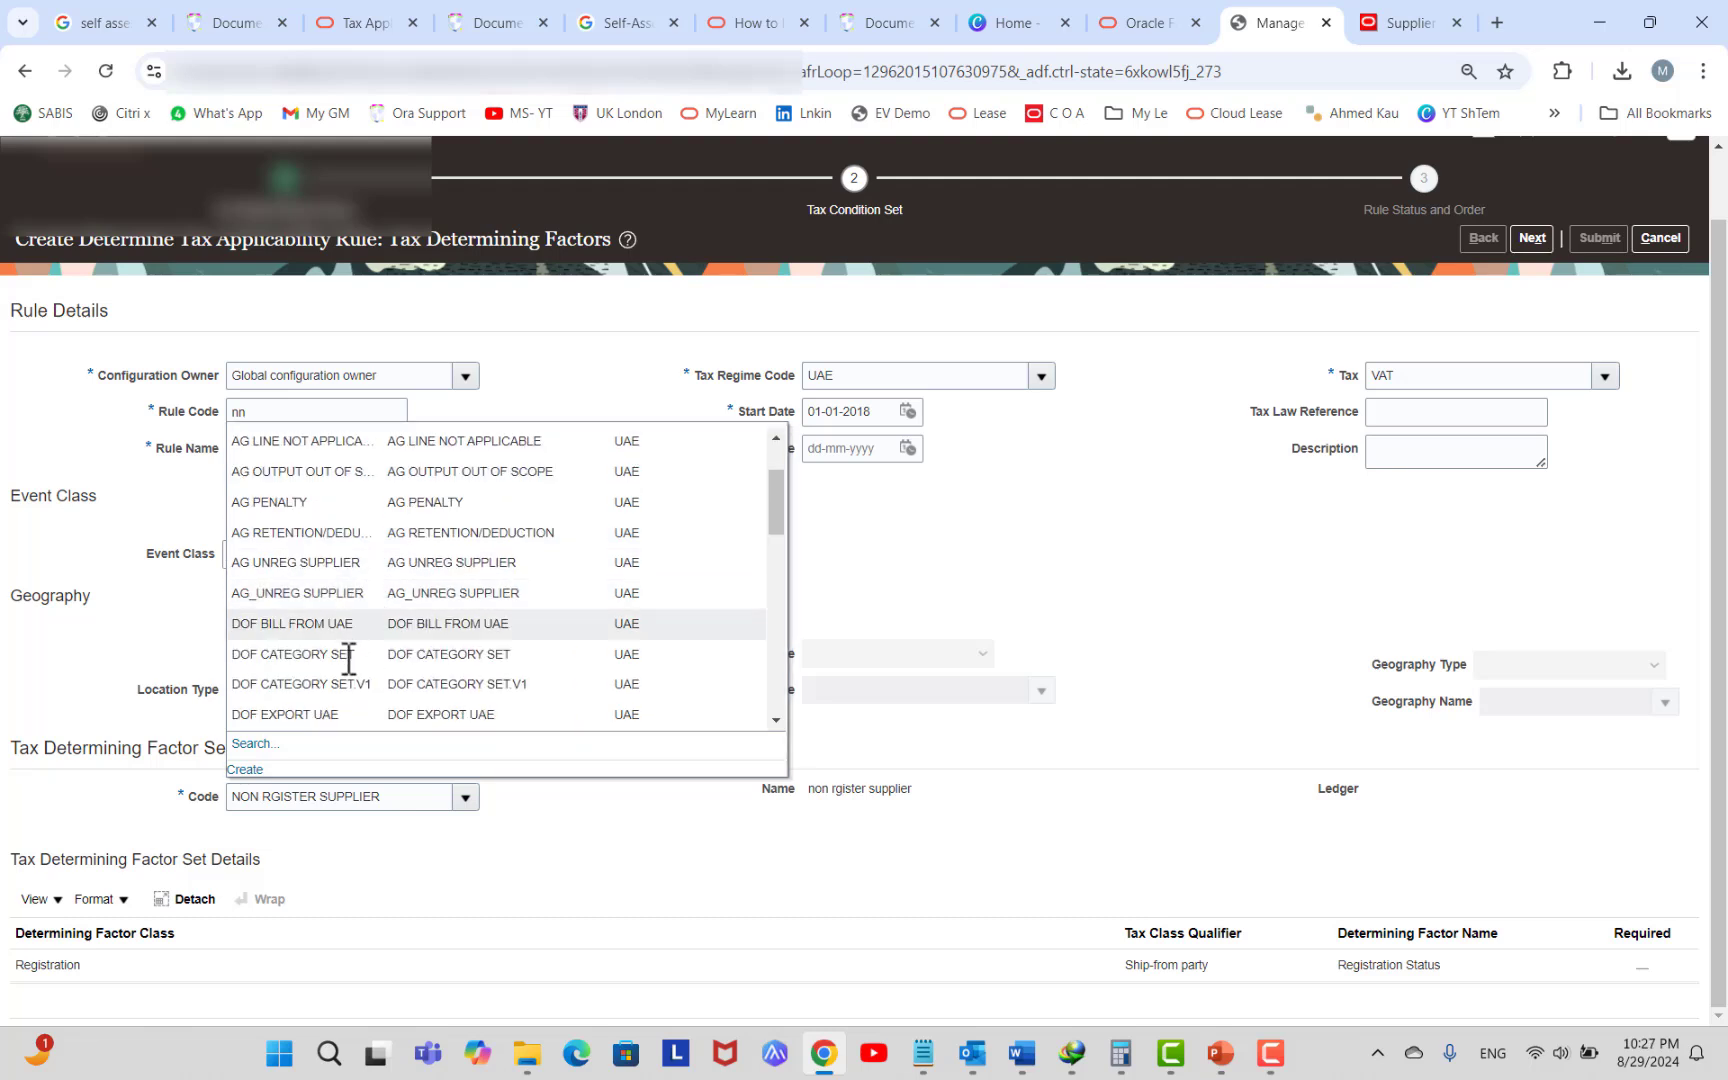
{"action": "left_click", "coordinate": [316, 593]}
{"action": "scroll", "coordinate": [605, 805], "scroll_direction": "down", "scroll_amount": 1}
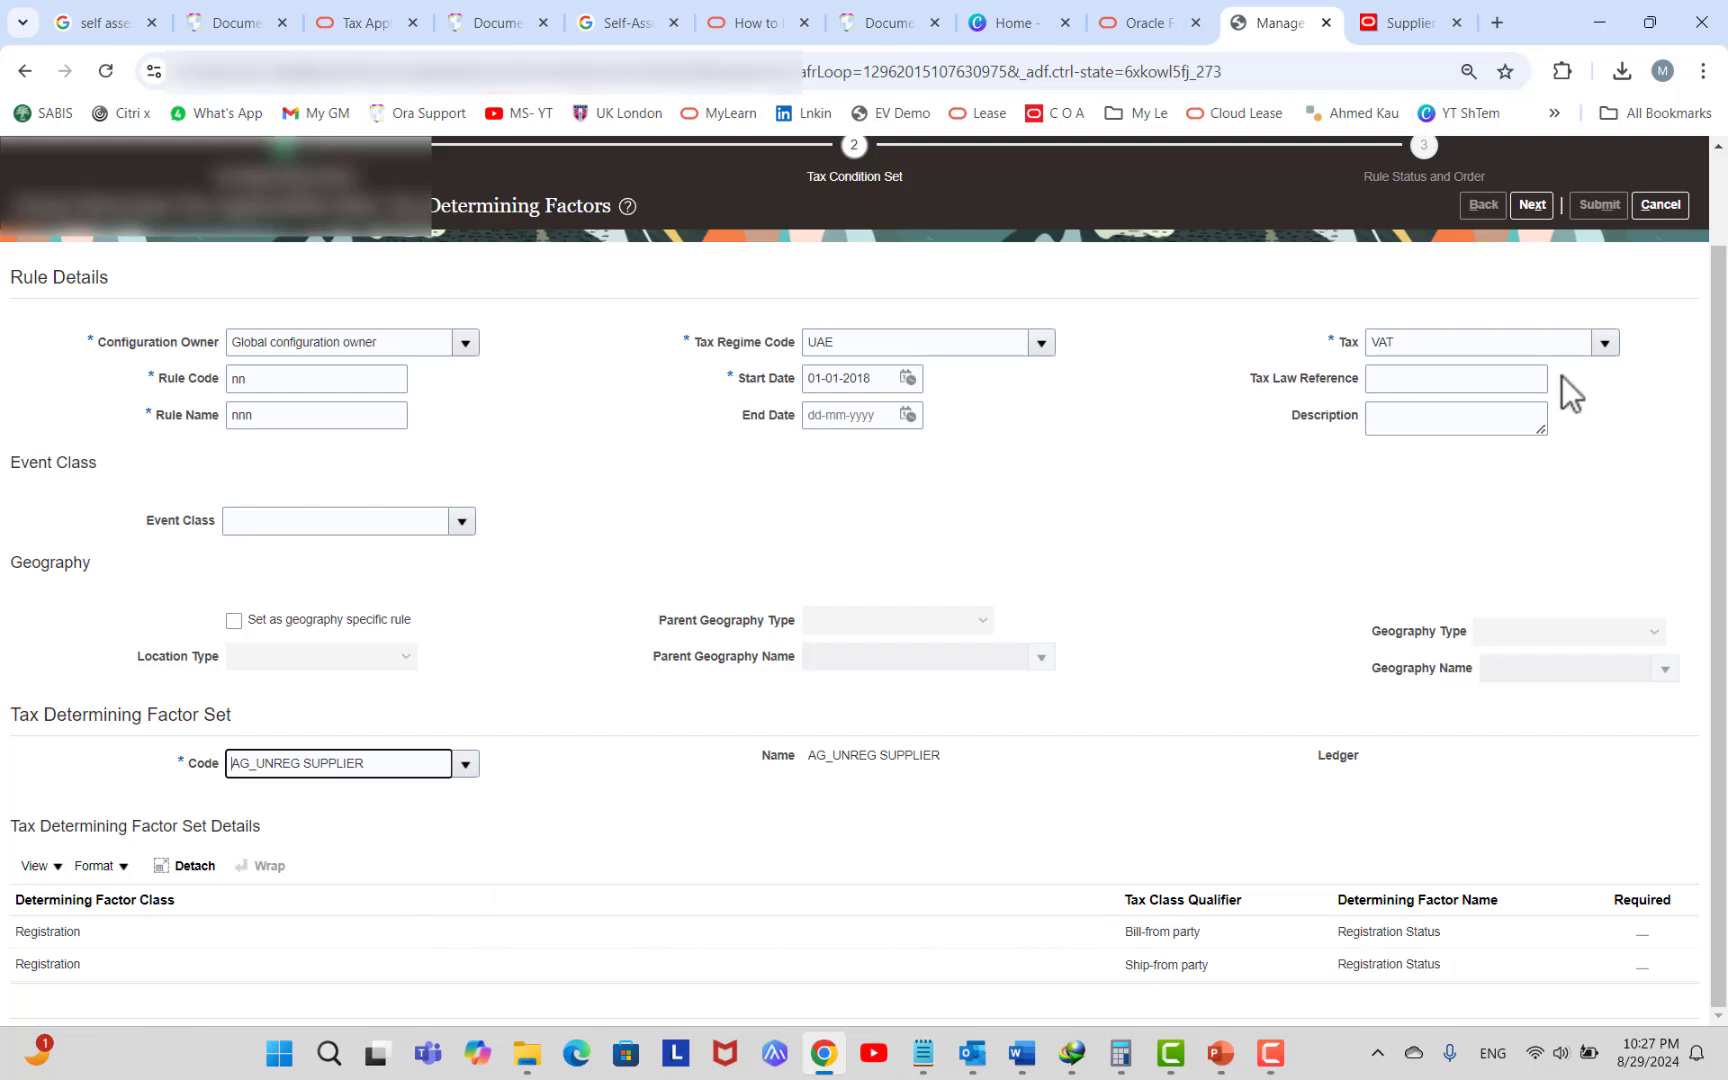
{"action": "scroll", "coordinate": [892, 290], "scroll_direction": "up", "scroll_amount": 2}
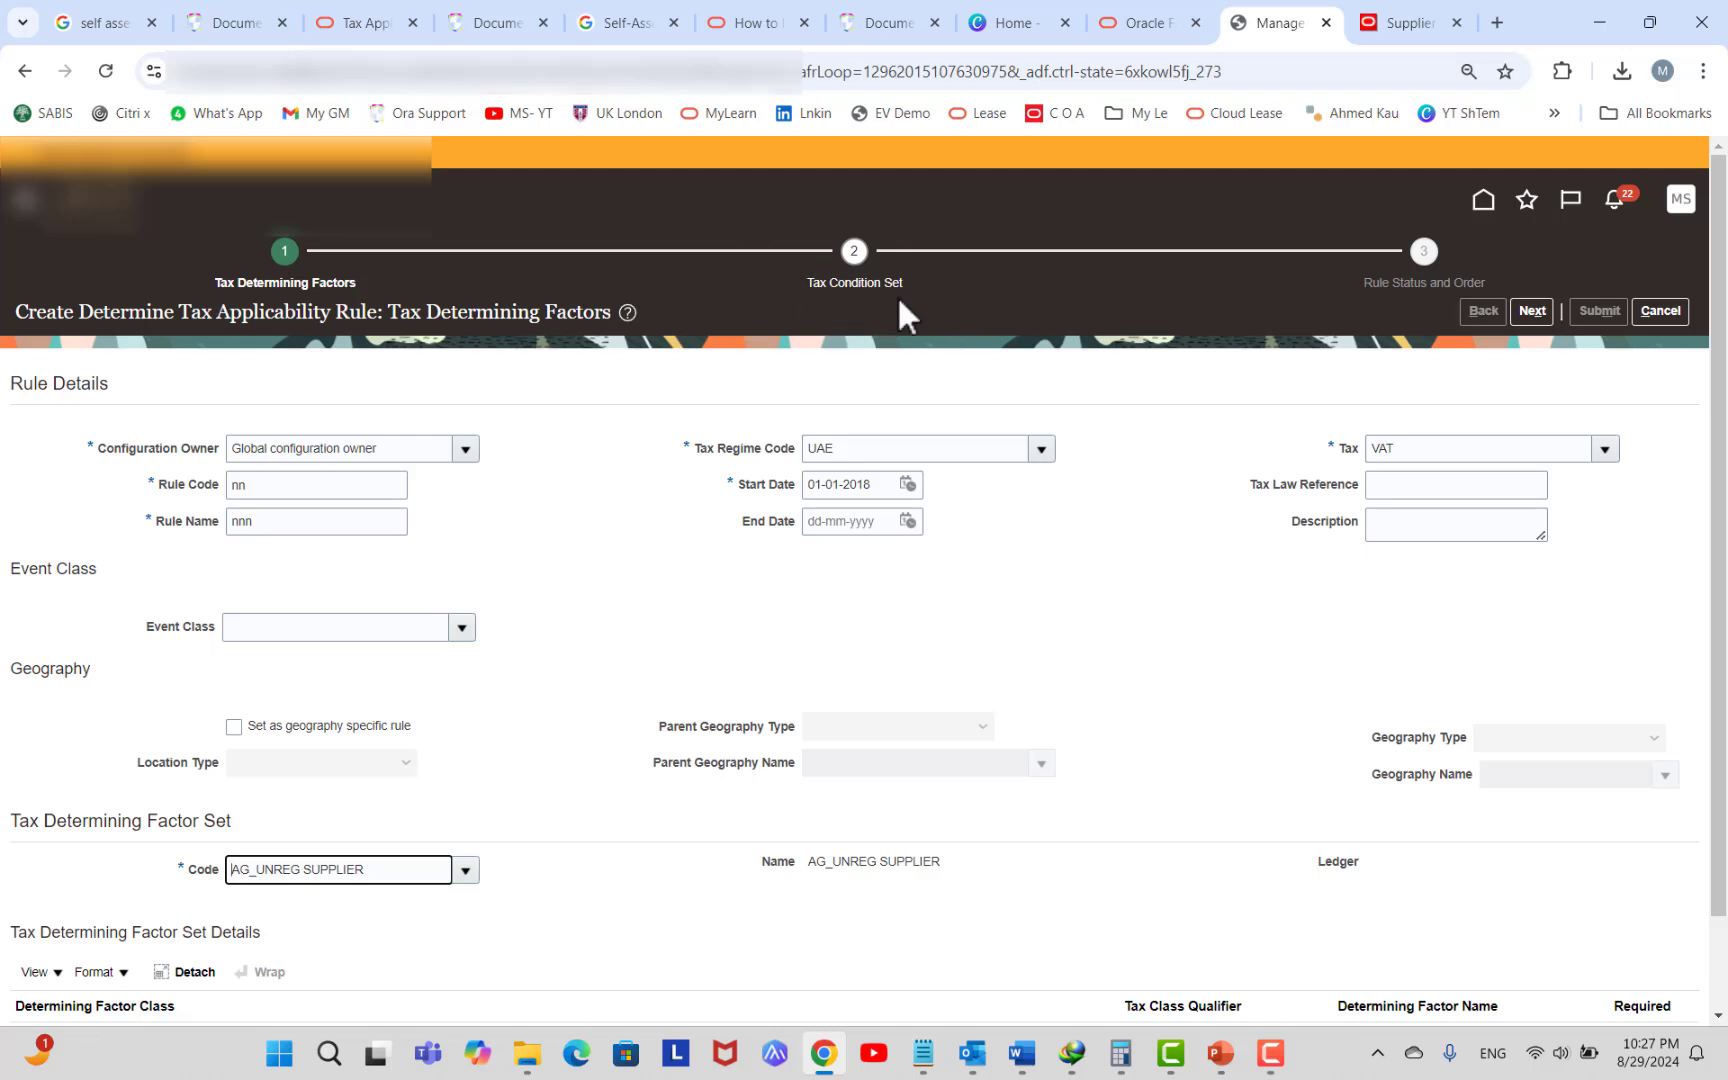
Try to advance the tax applicability rule to its tax condition set stage using the AG_UNREG SUPPLIER determining factor set.
{"action": "left_click", "coordinate": [1532, 311]}
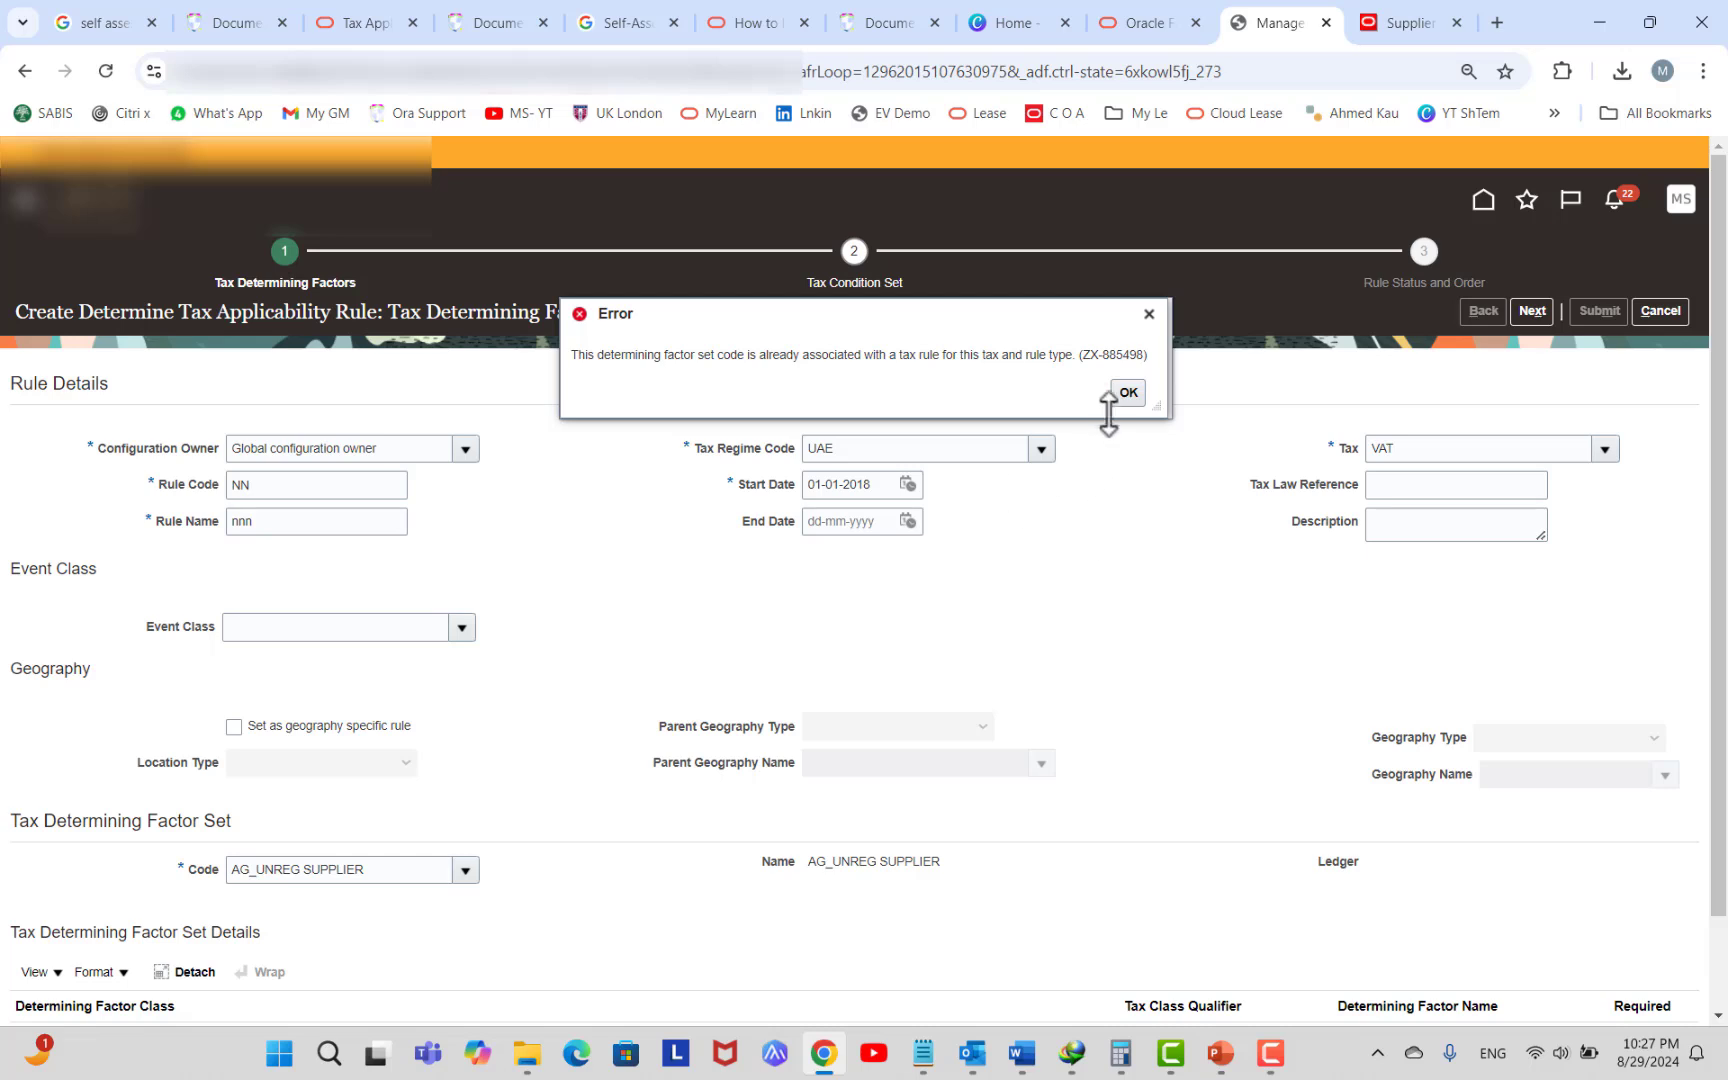
{"action": "left_click", "coordinate": [1127, 392]}
{"action": "scroll", "coordinate": [1130, 613], "scroll_direction": "down", "scroll_amount": 2}
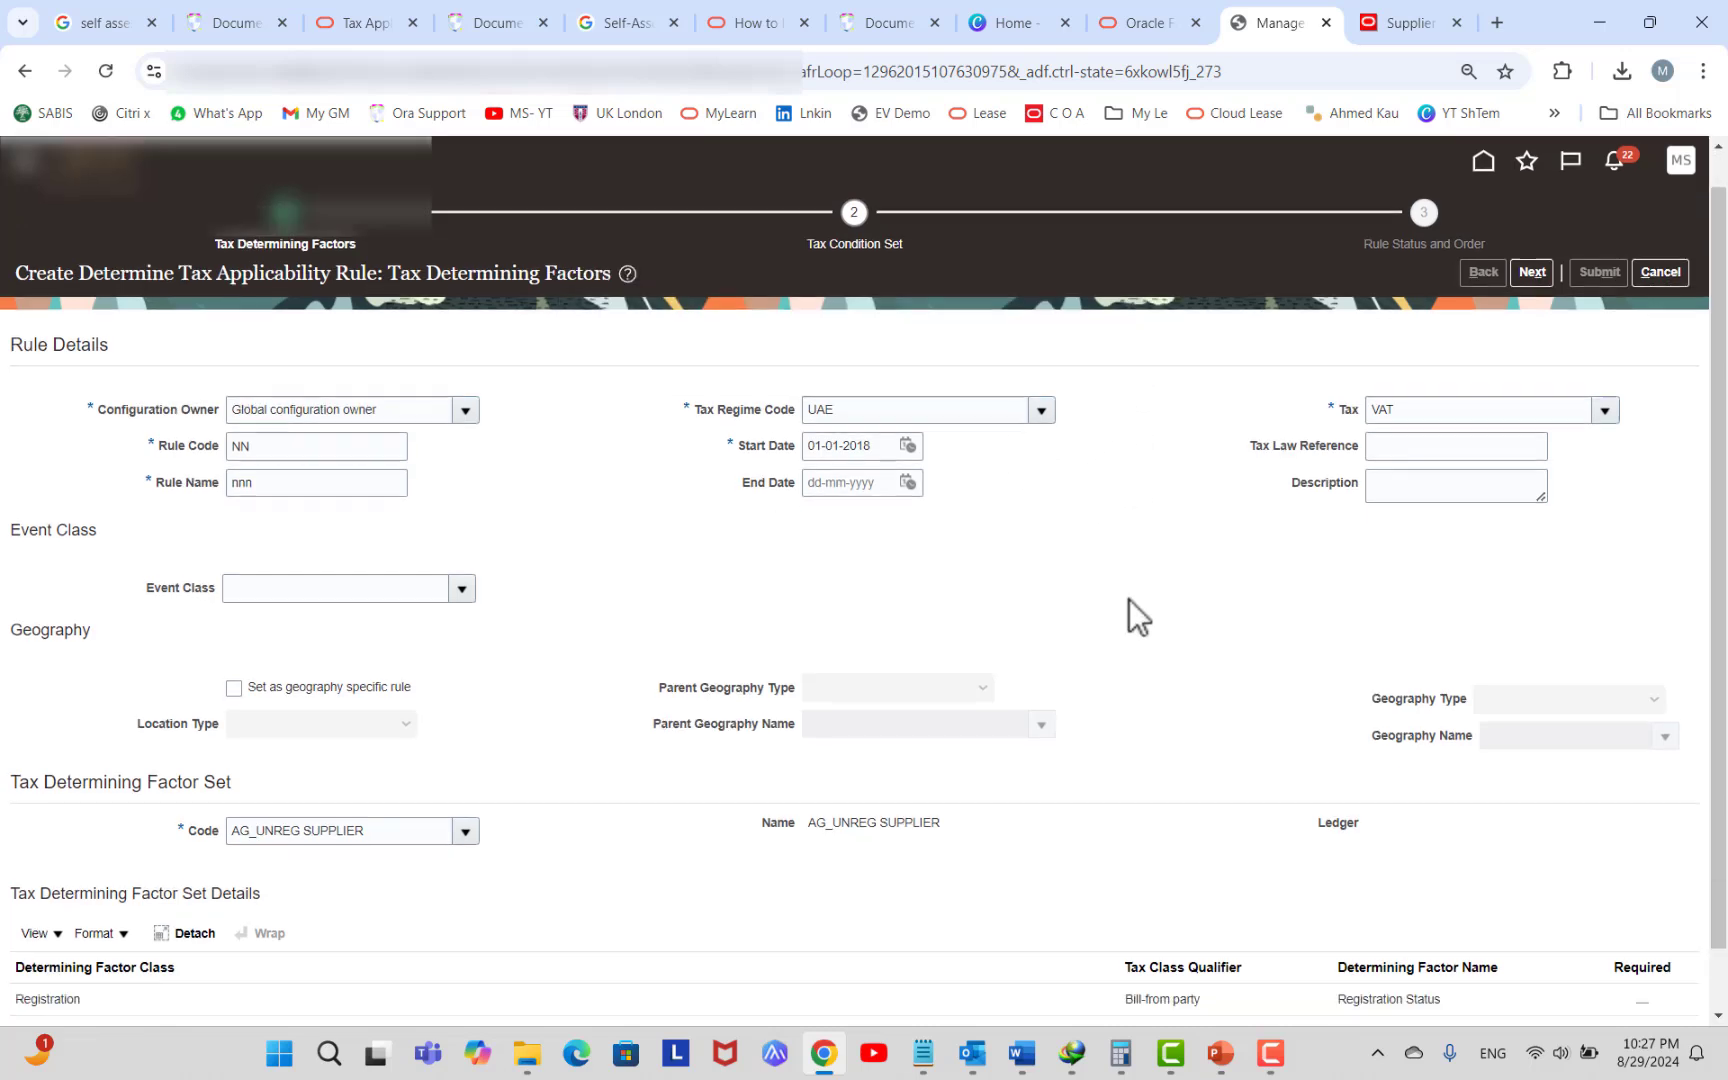
{"action": "left_click", "coordinate": [474, 763]}
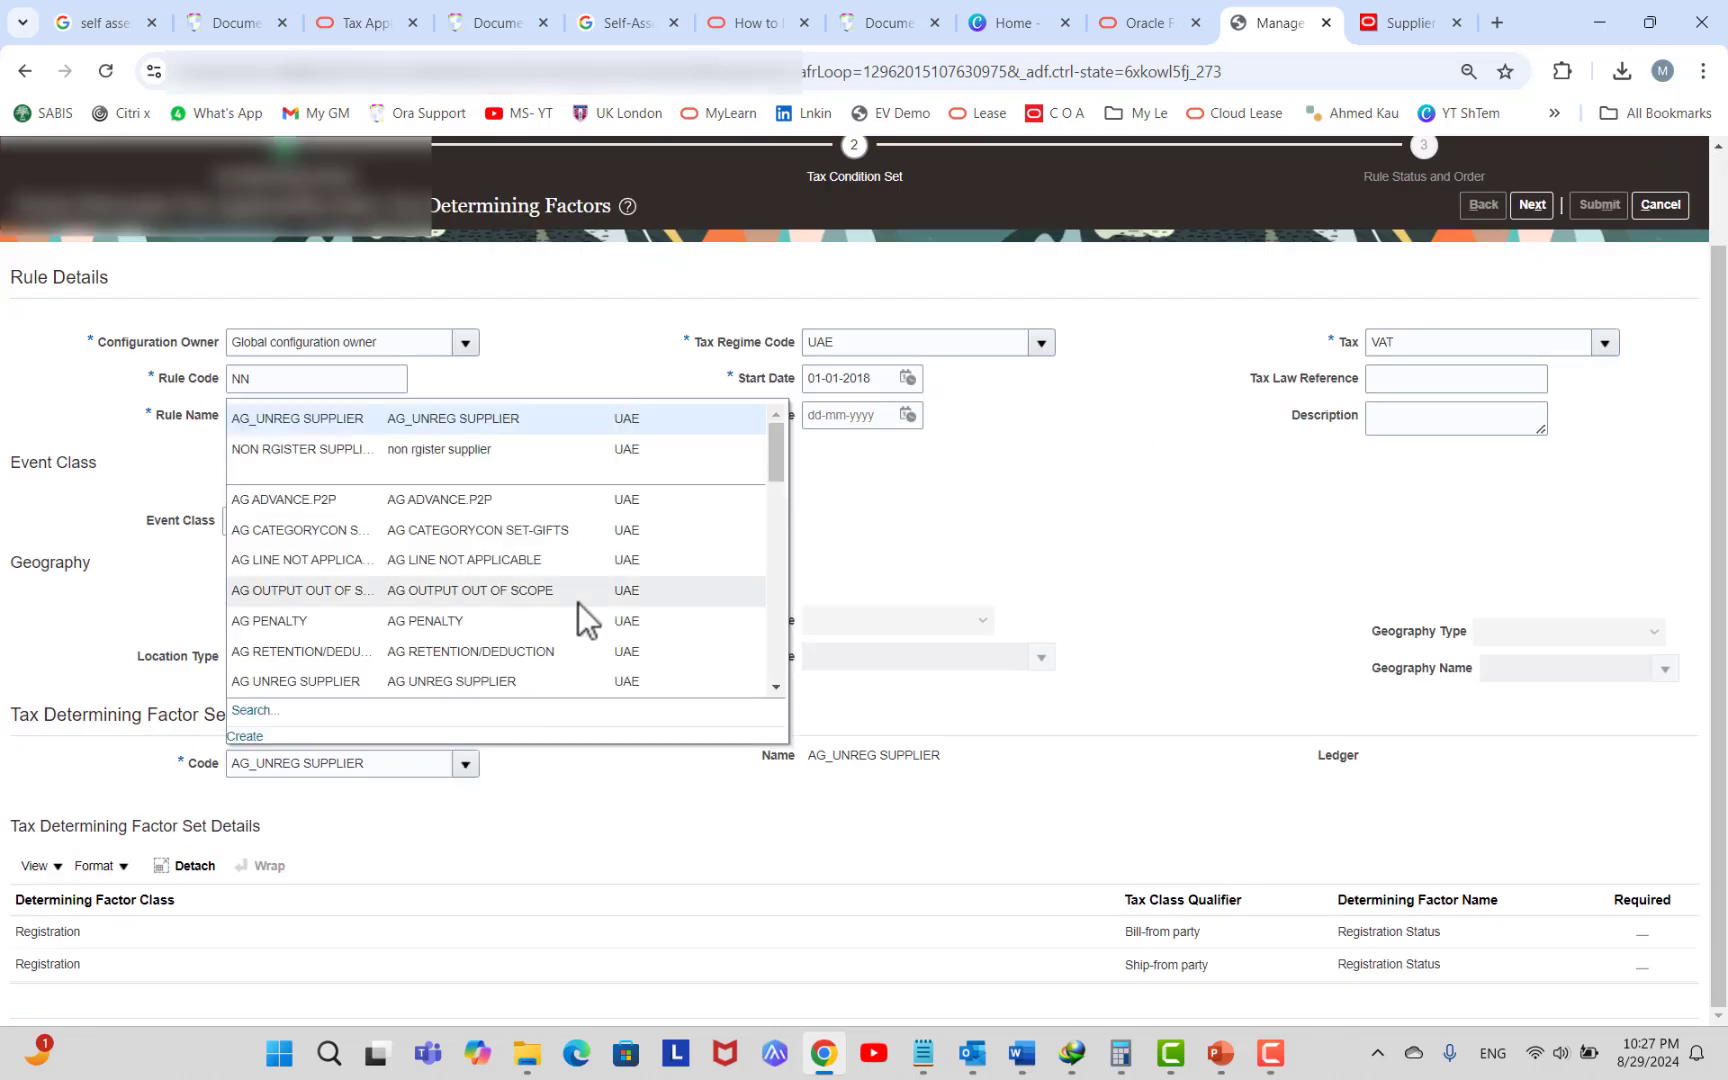
{"action": "left_click", "coordinate": [1112, 508]}
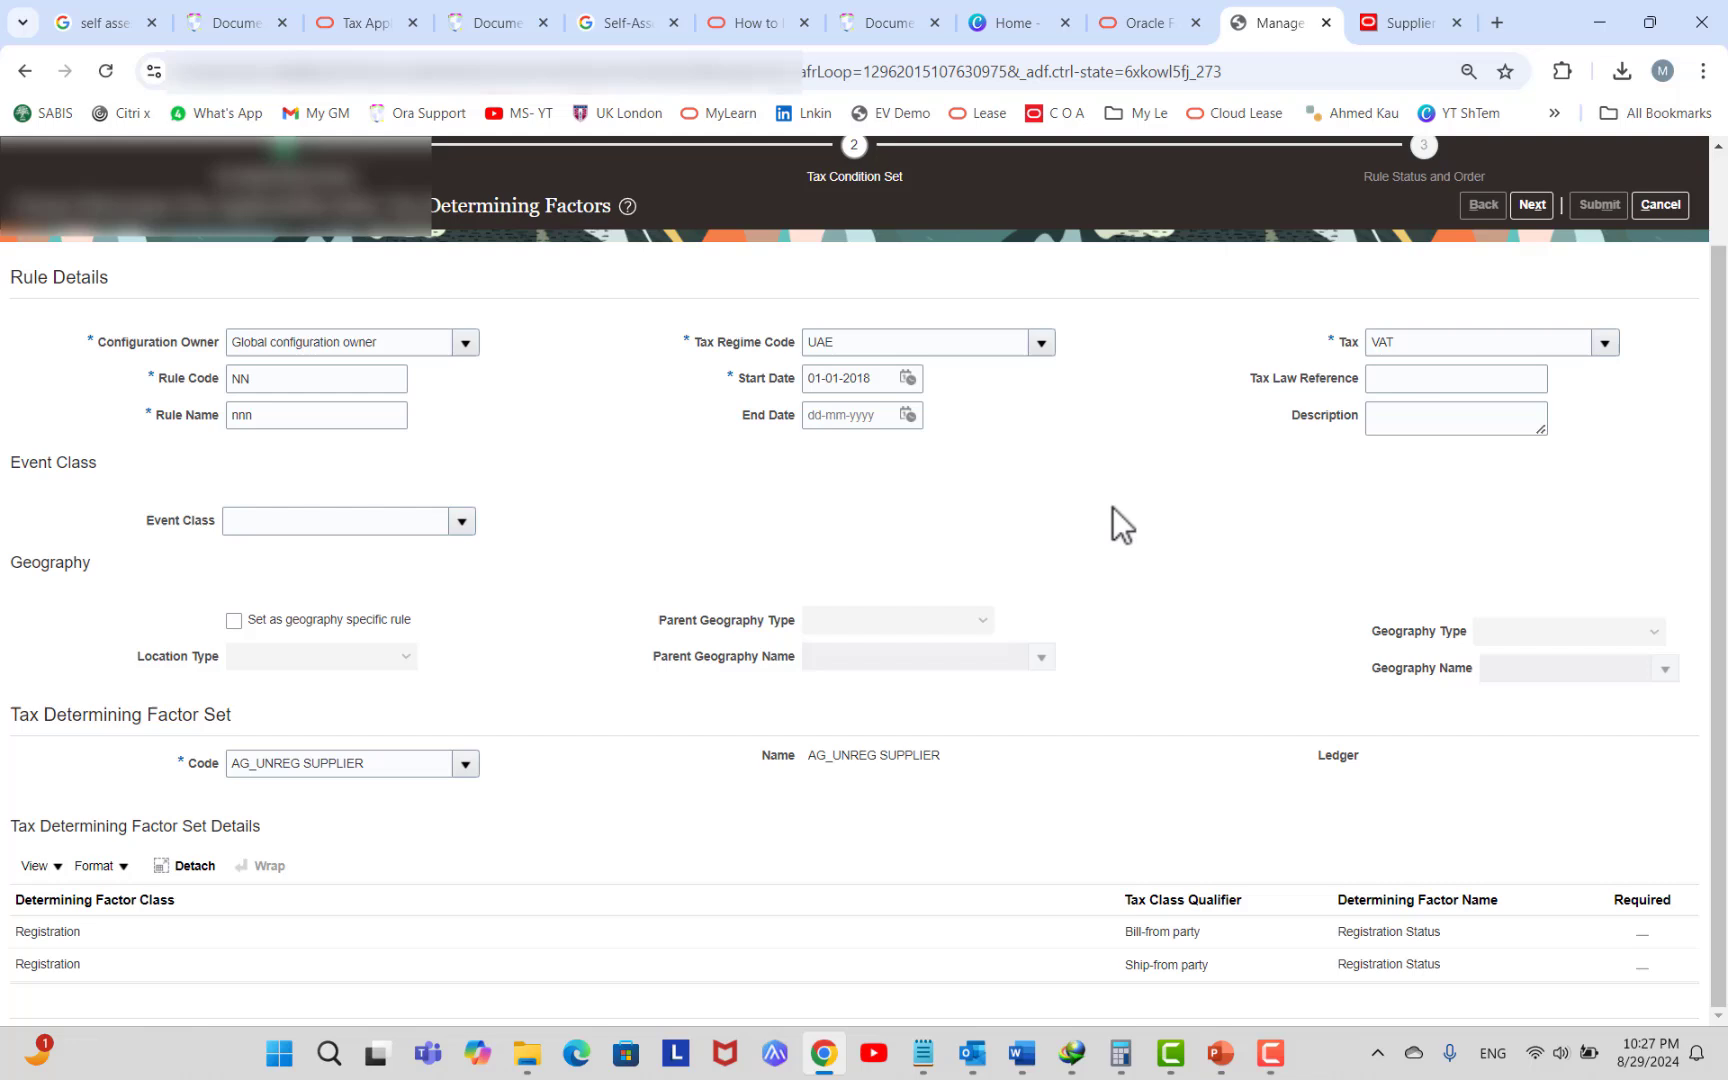
Change the rule's tax determining factor set to AG UNREG SUPPLIER and try to advance to the tax condition set stage.
{"action": "left_click", "coordinate": [465, 766]}
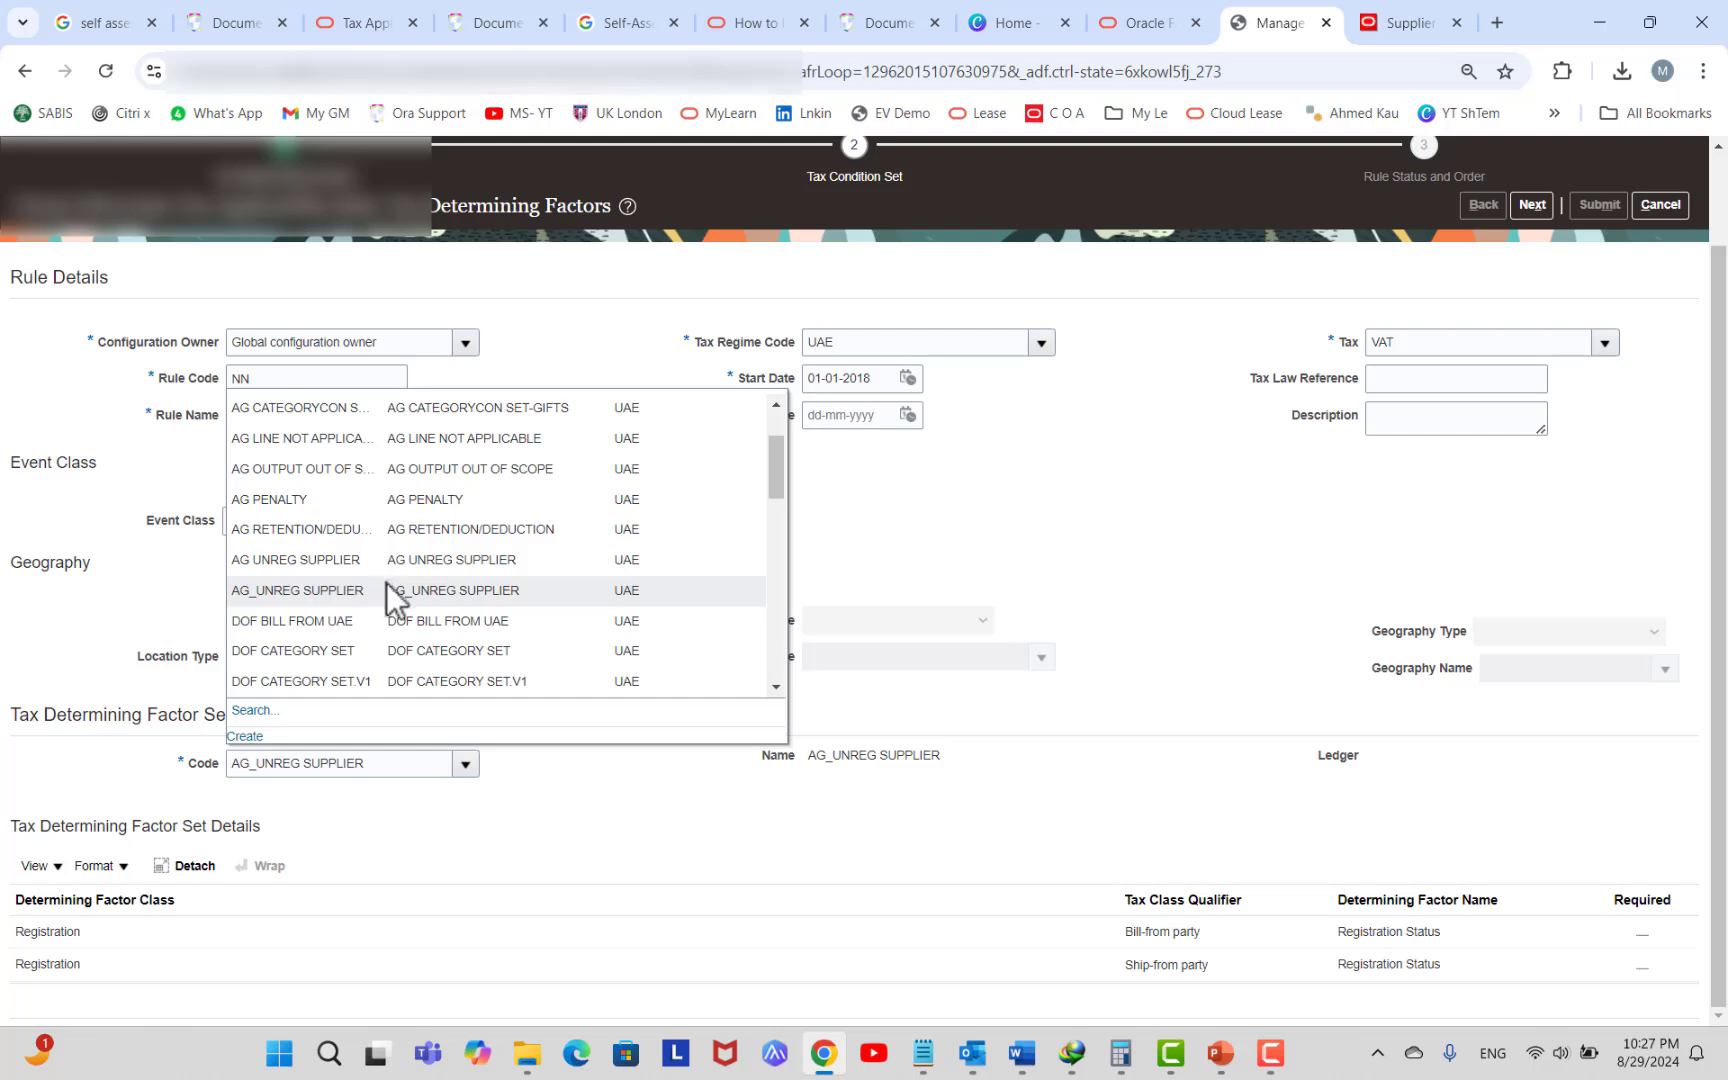
{"action": "left_click", "coordinate": [377, 558]}
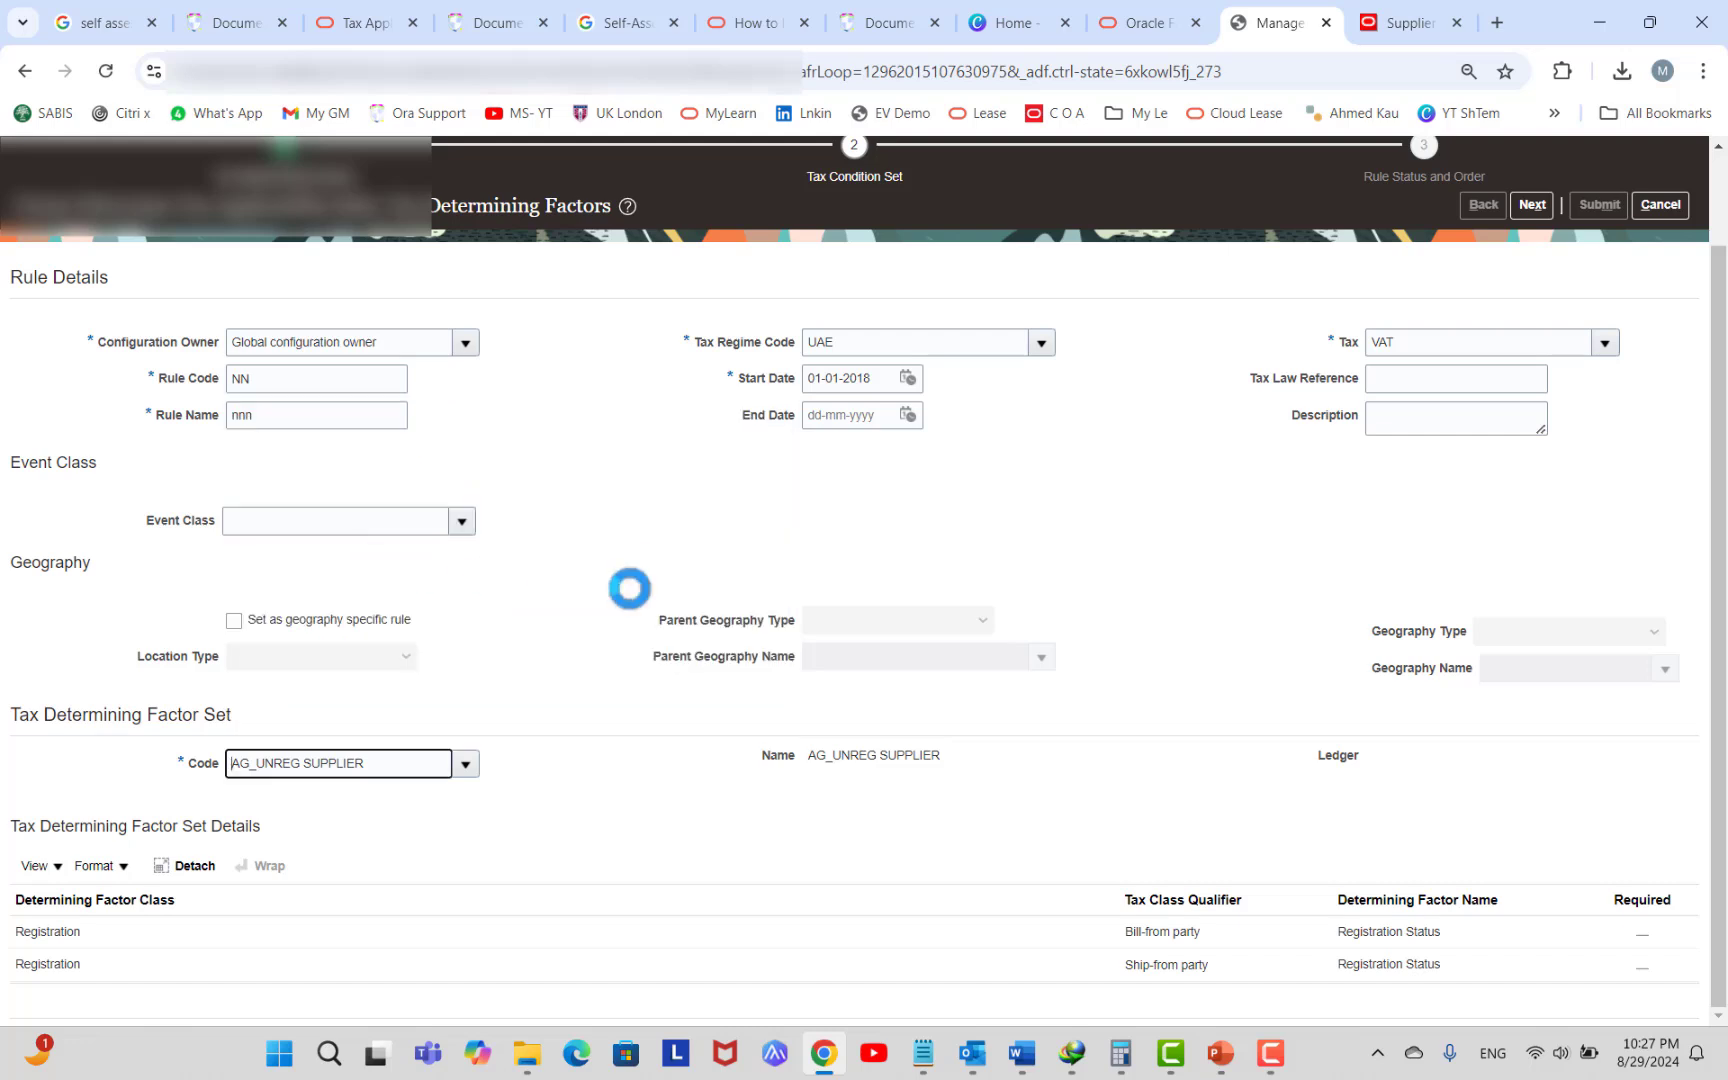
{"action": "left_click", "coordinate": [1531, 205]}
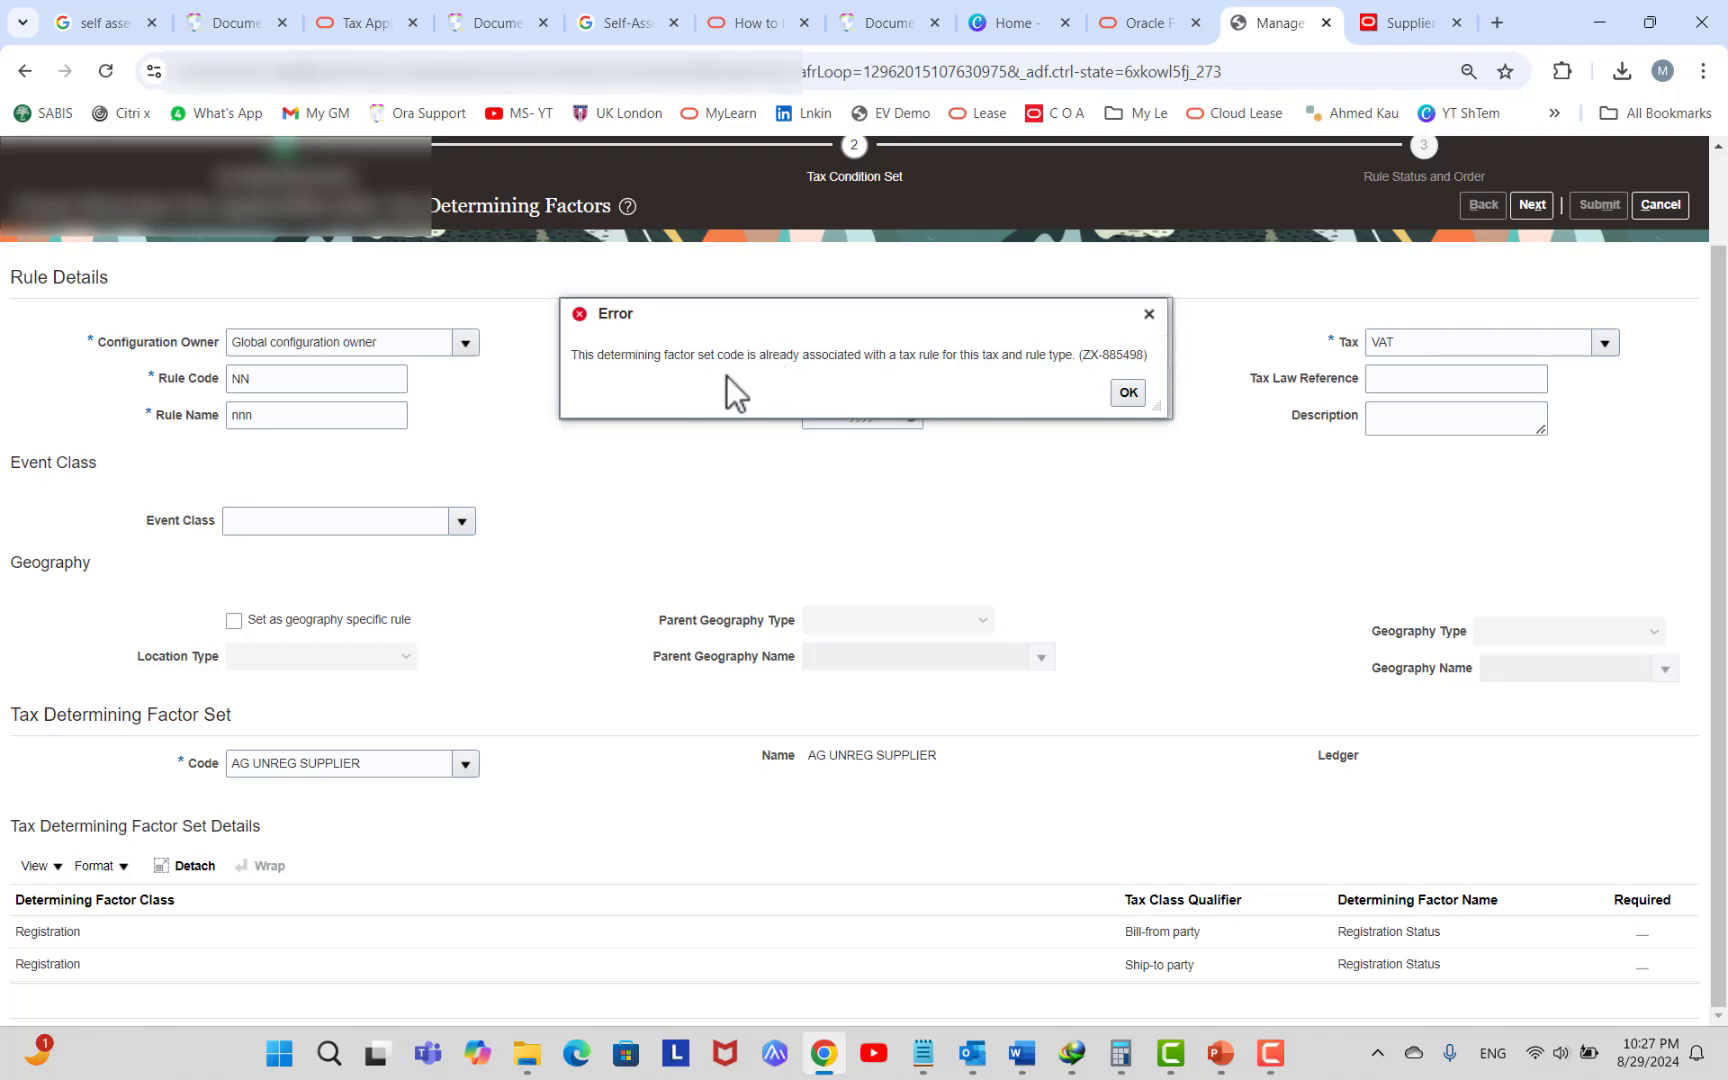
{"action": "left_click", "coordinate": [1128, 392]}
Set the rule's tax determining factor set to NON RGISTER SUPPLIER and advance to the tax condition set stage.
{"action": "left_click", "coordinate": [468, 764]}
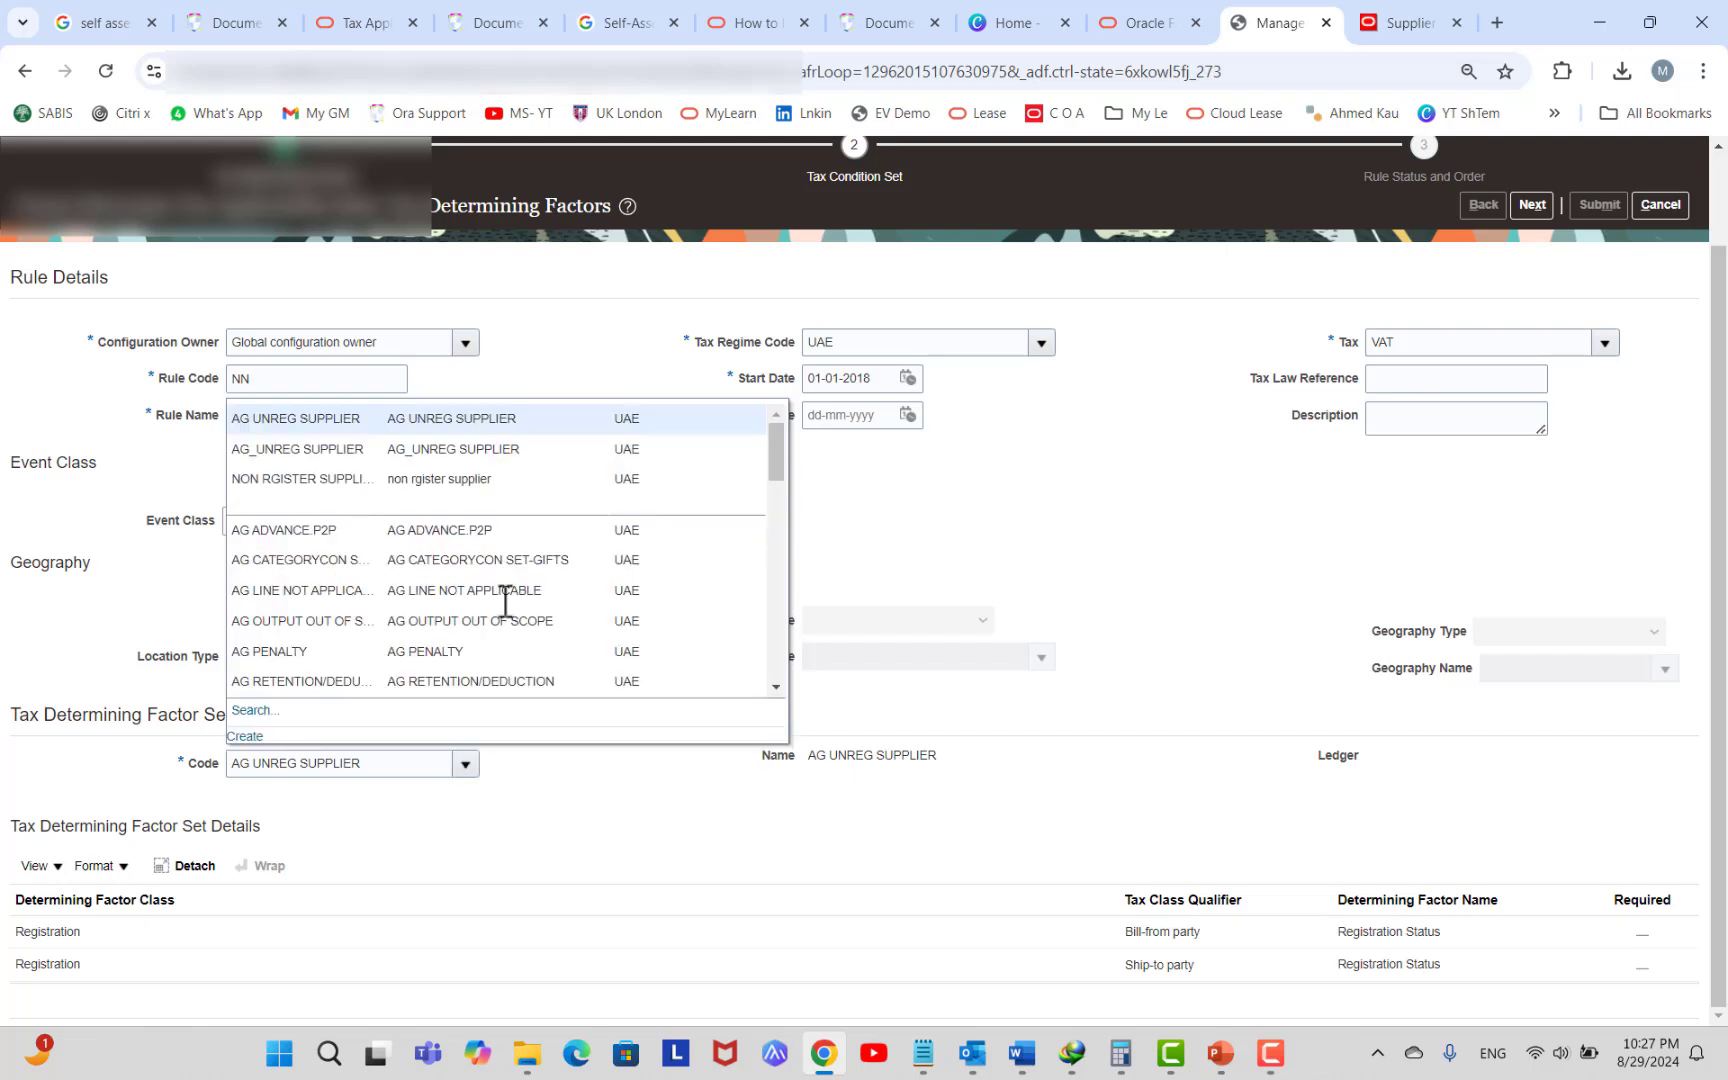
{"action": "scroll", "coordinate": [386, 599], "scroll_direction": "down", "scroll_amount": 5}
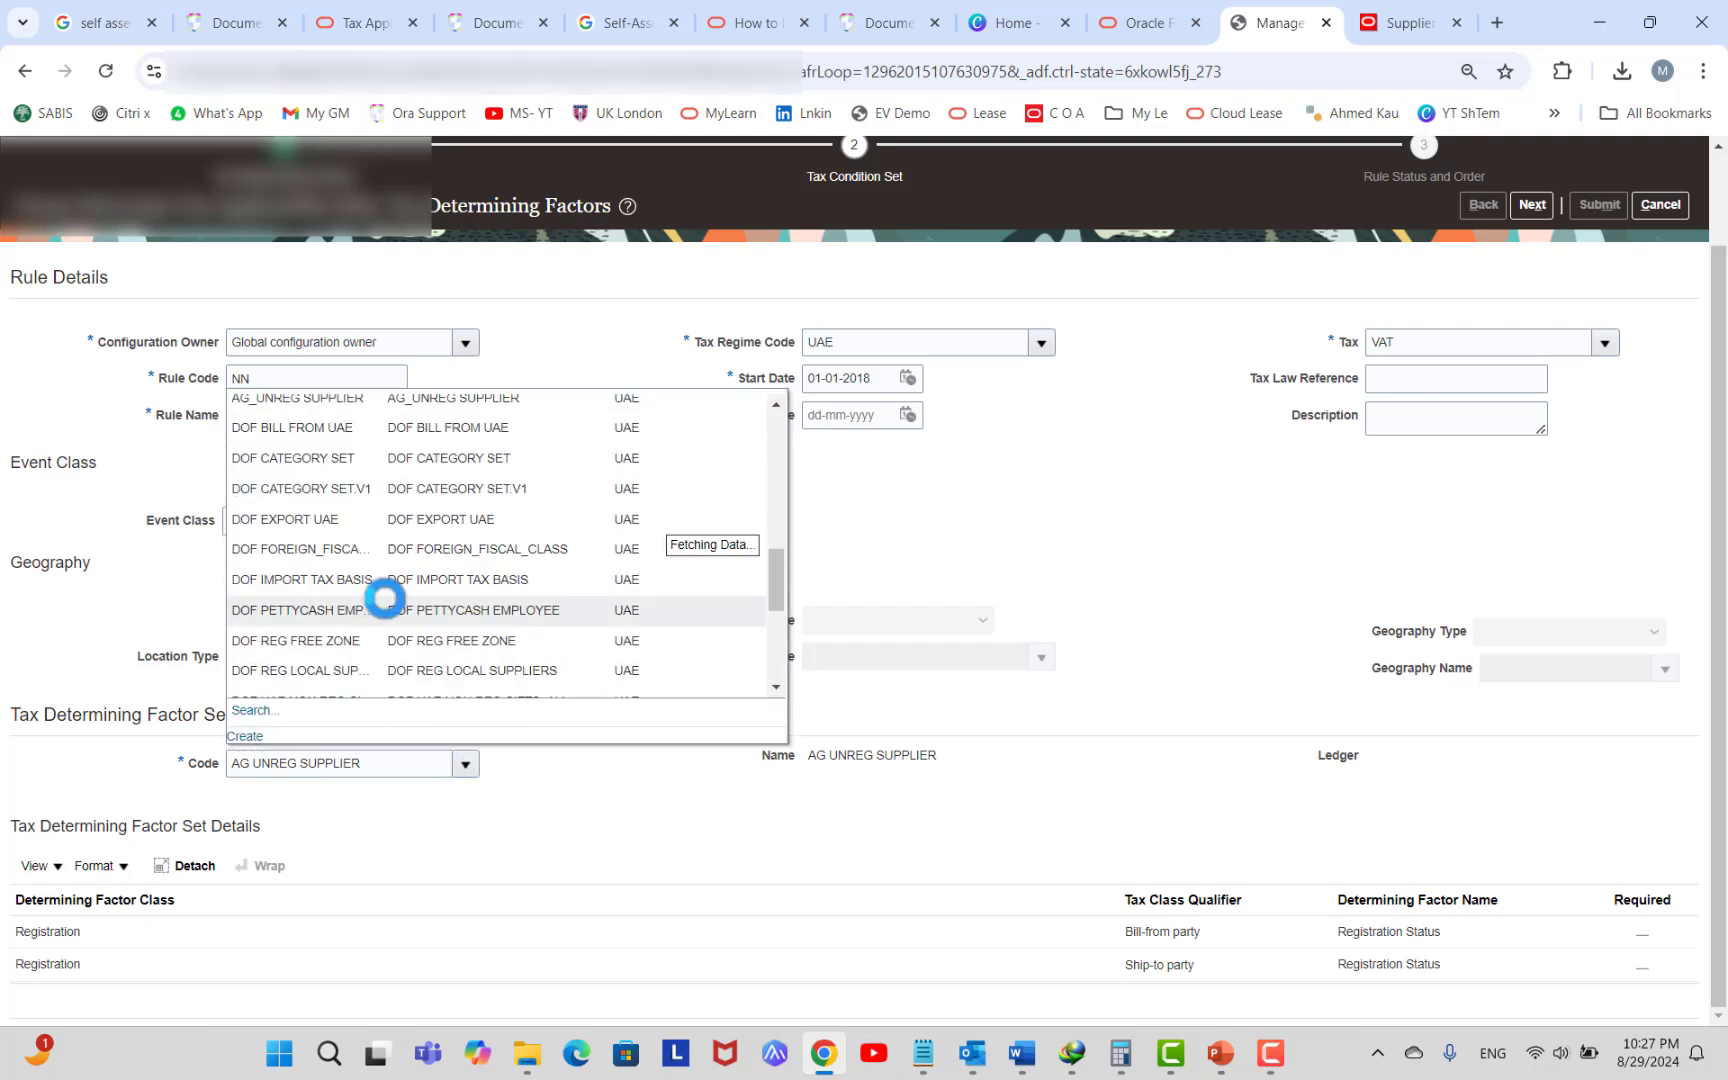
{"action": "scroll", "coordinate": [386, 599], "scroll_direction": "down", "scroll_amount": 5}
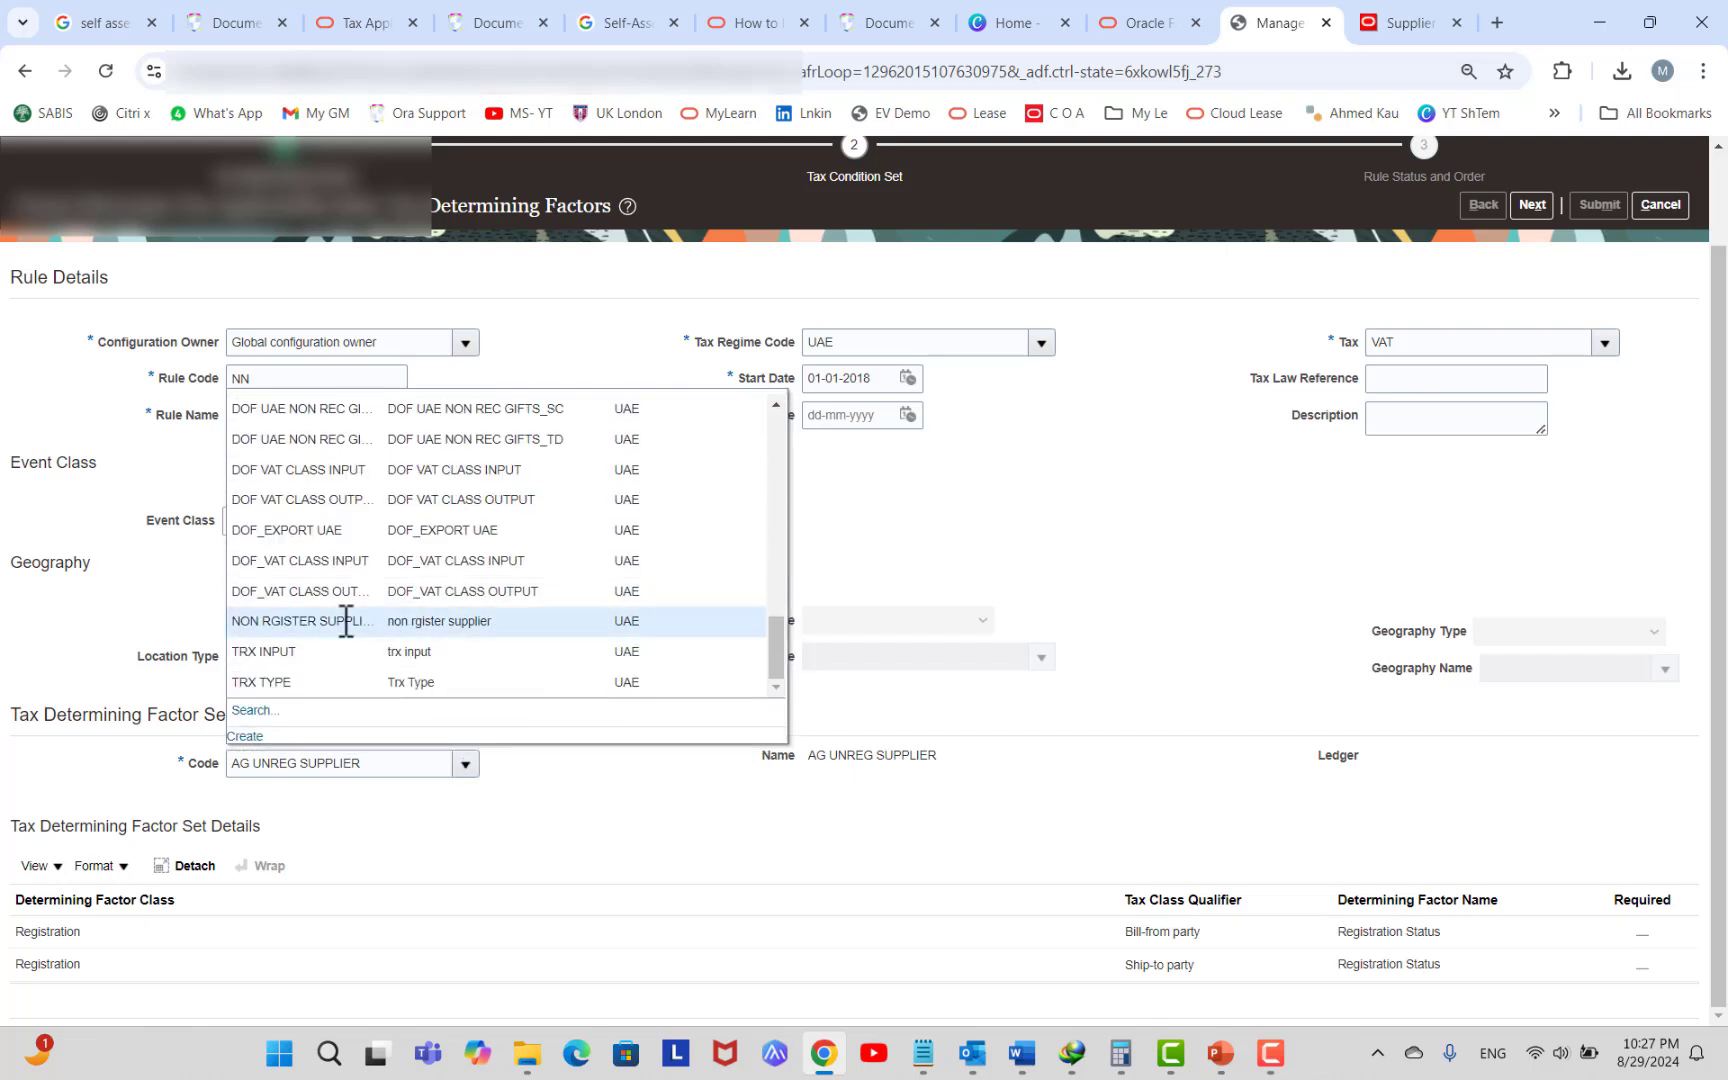
{"action": "left_click", "coordinate": [346, 620]}
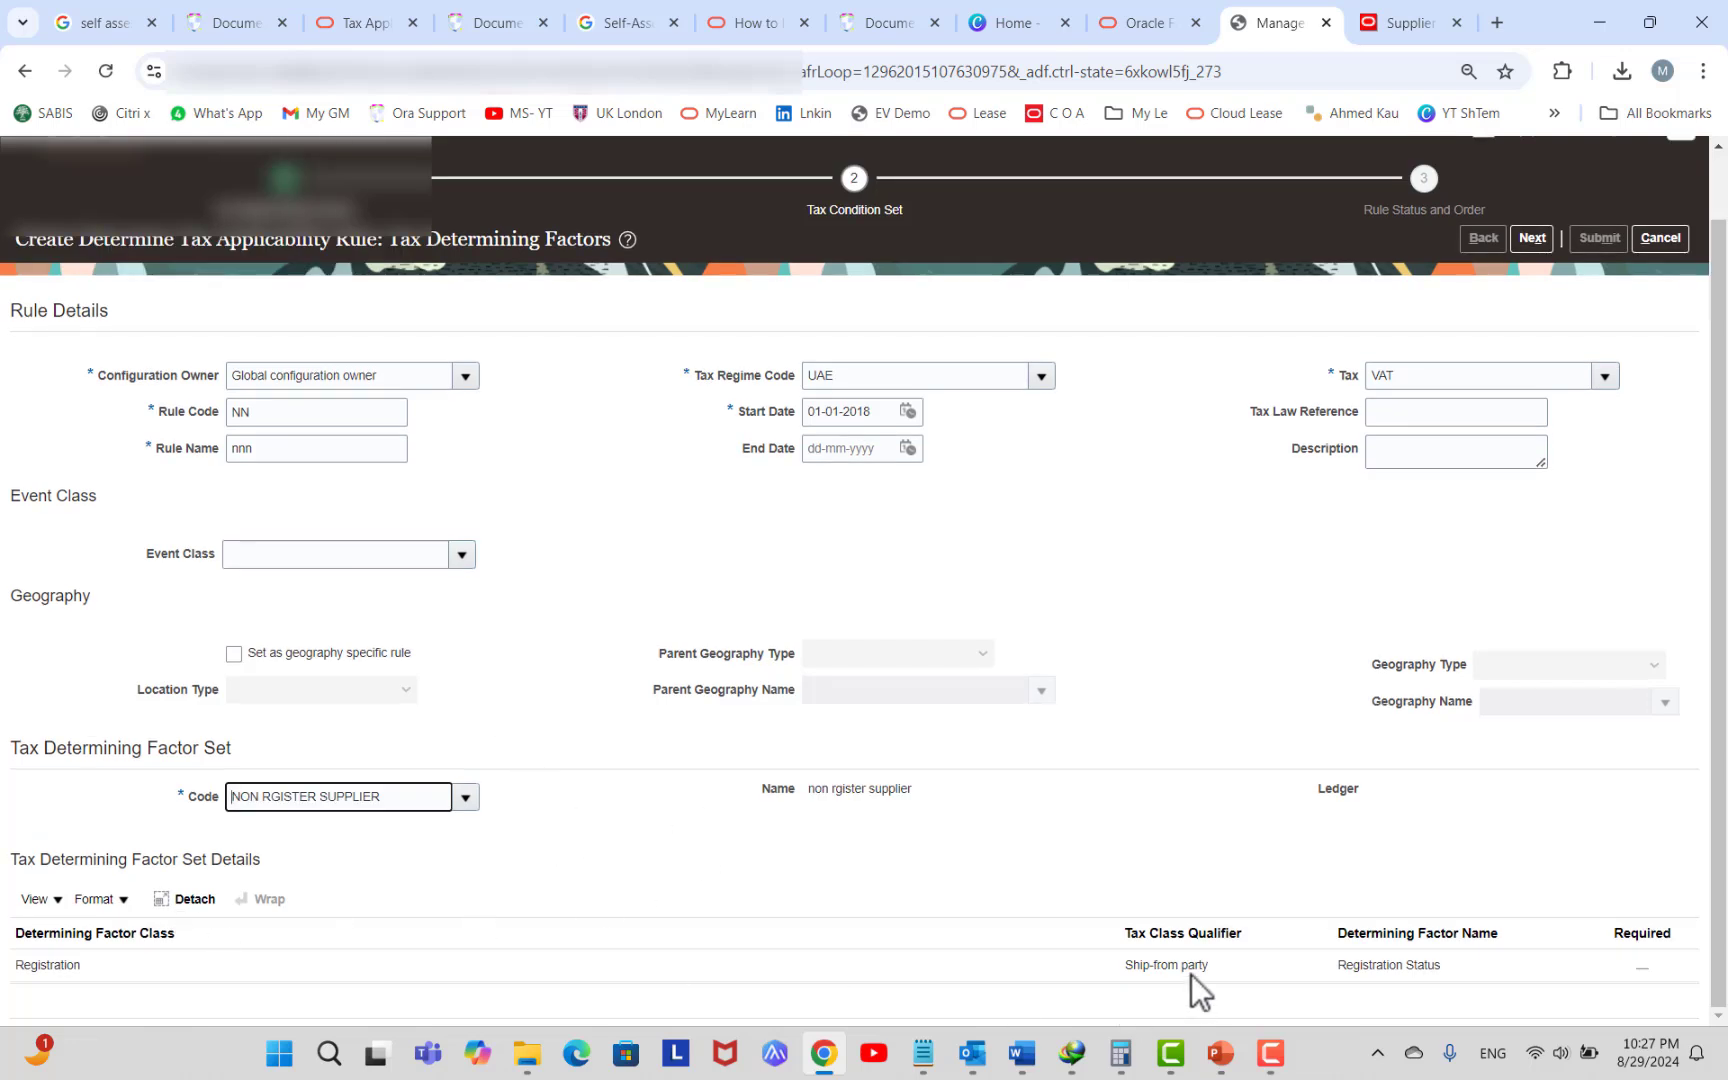
{"action": "left_click", "coordinate": [1532, 240]}
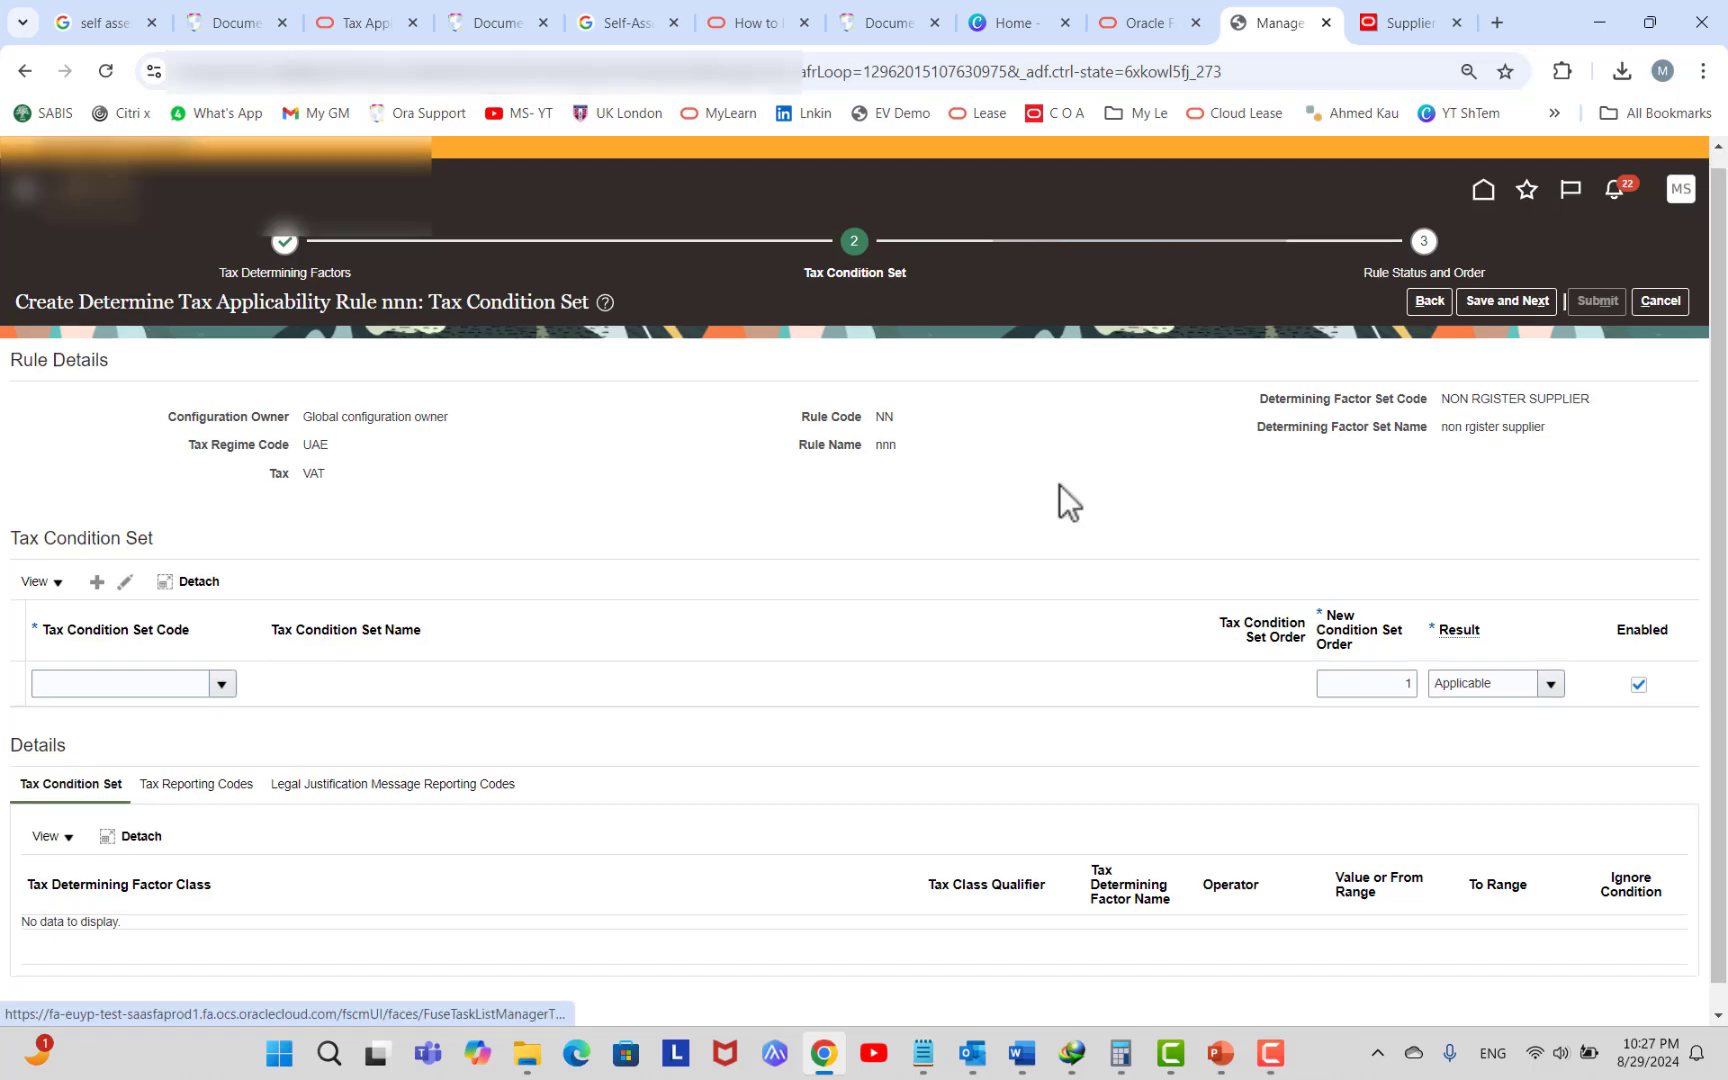
Review the tax condition set and result options for the new rule, and discard the unsaved rule.
{"action": "left_click", "coordinate": [219, 655]}
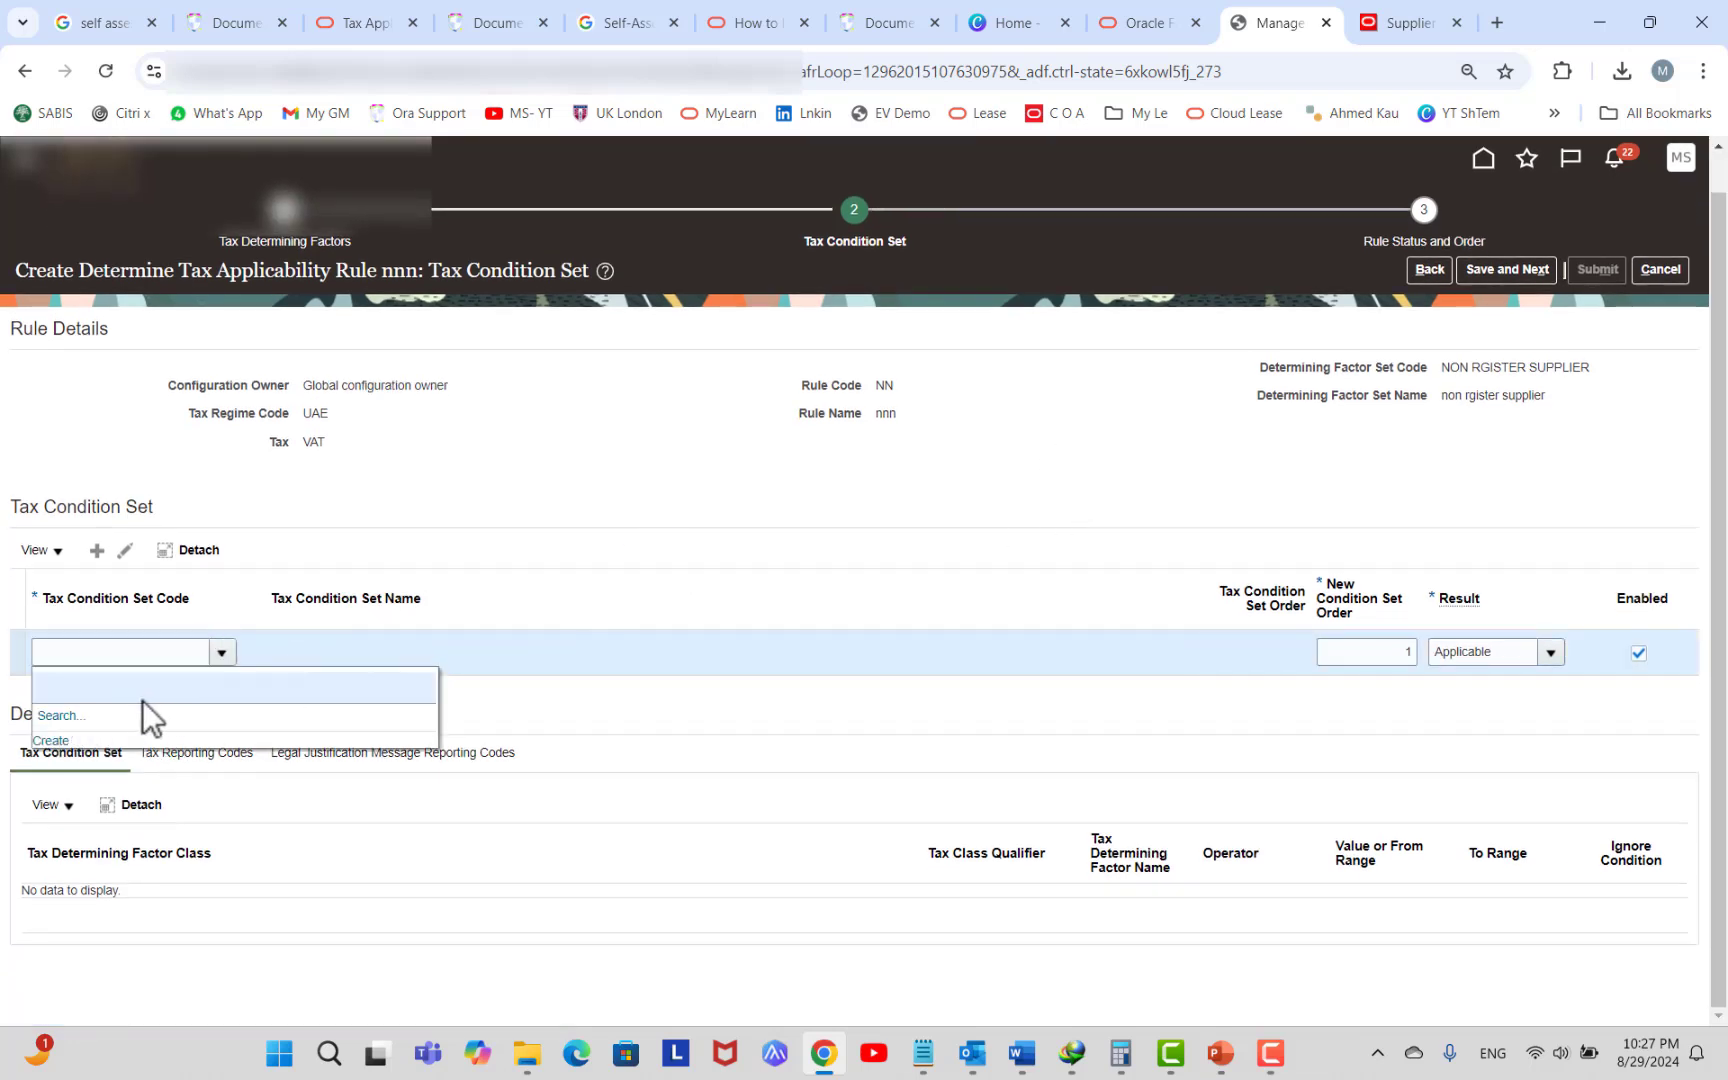
{"action": "left_click", "coordinate": [888, 433]}
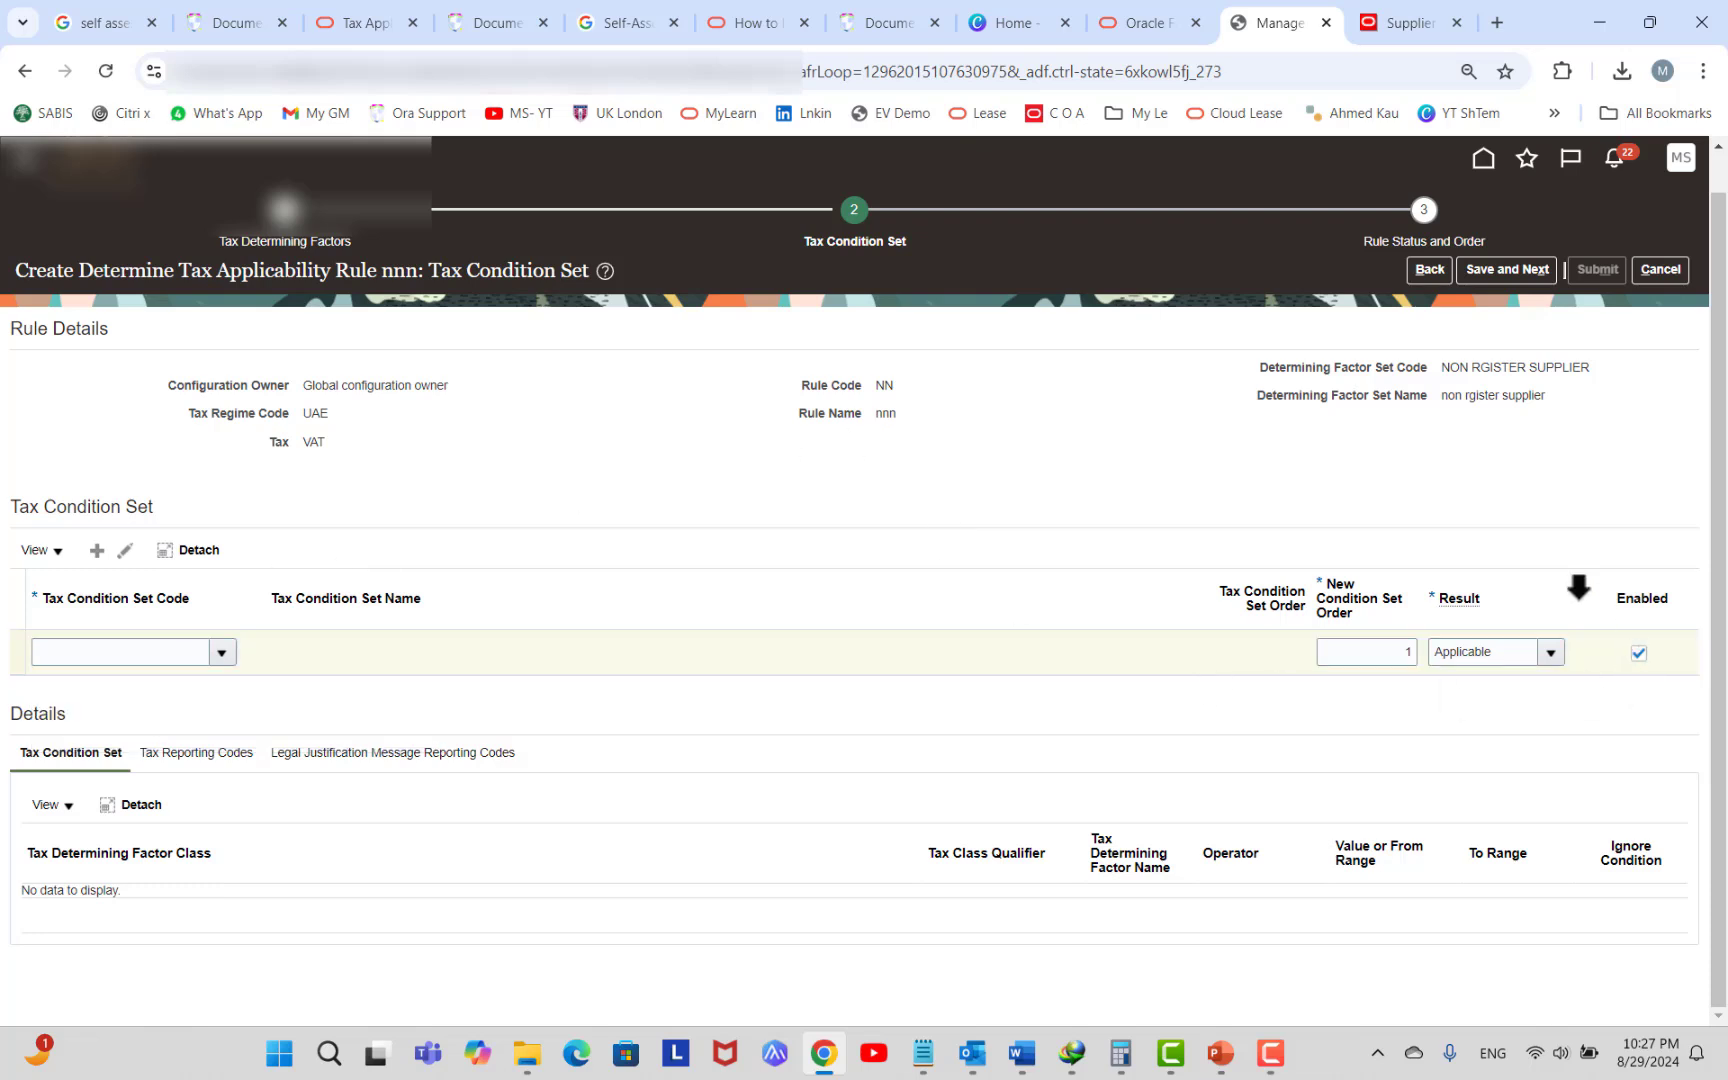
{"action": "left_click", "coordinate": [1562, 652]}
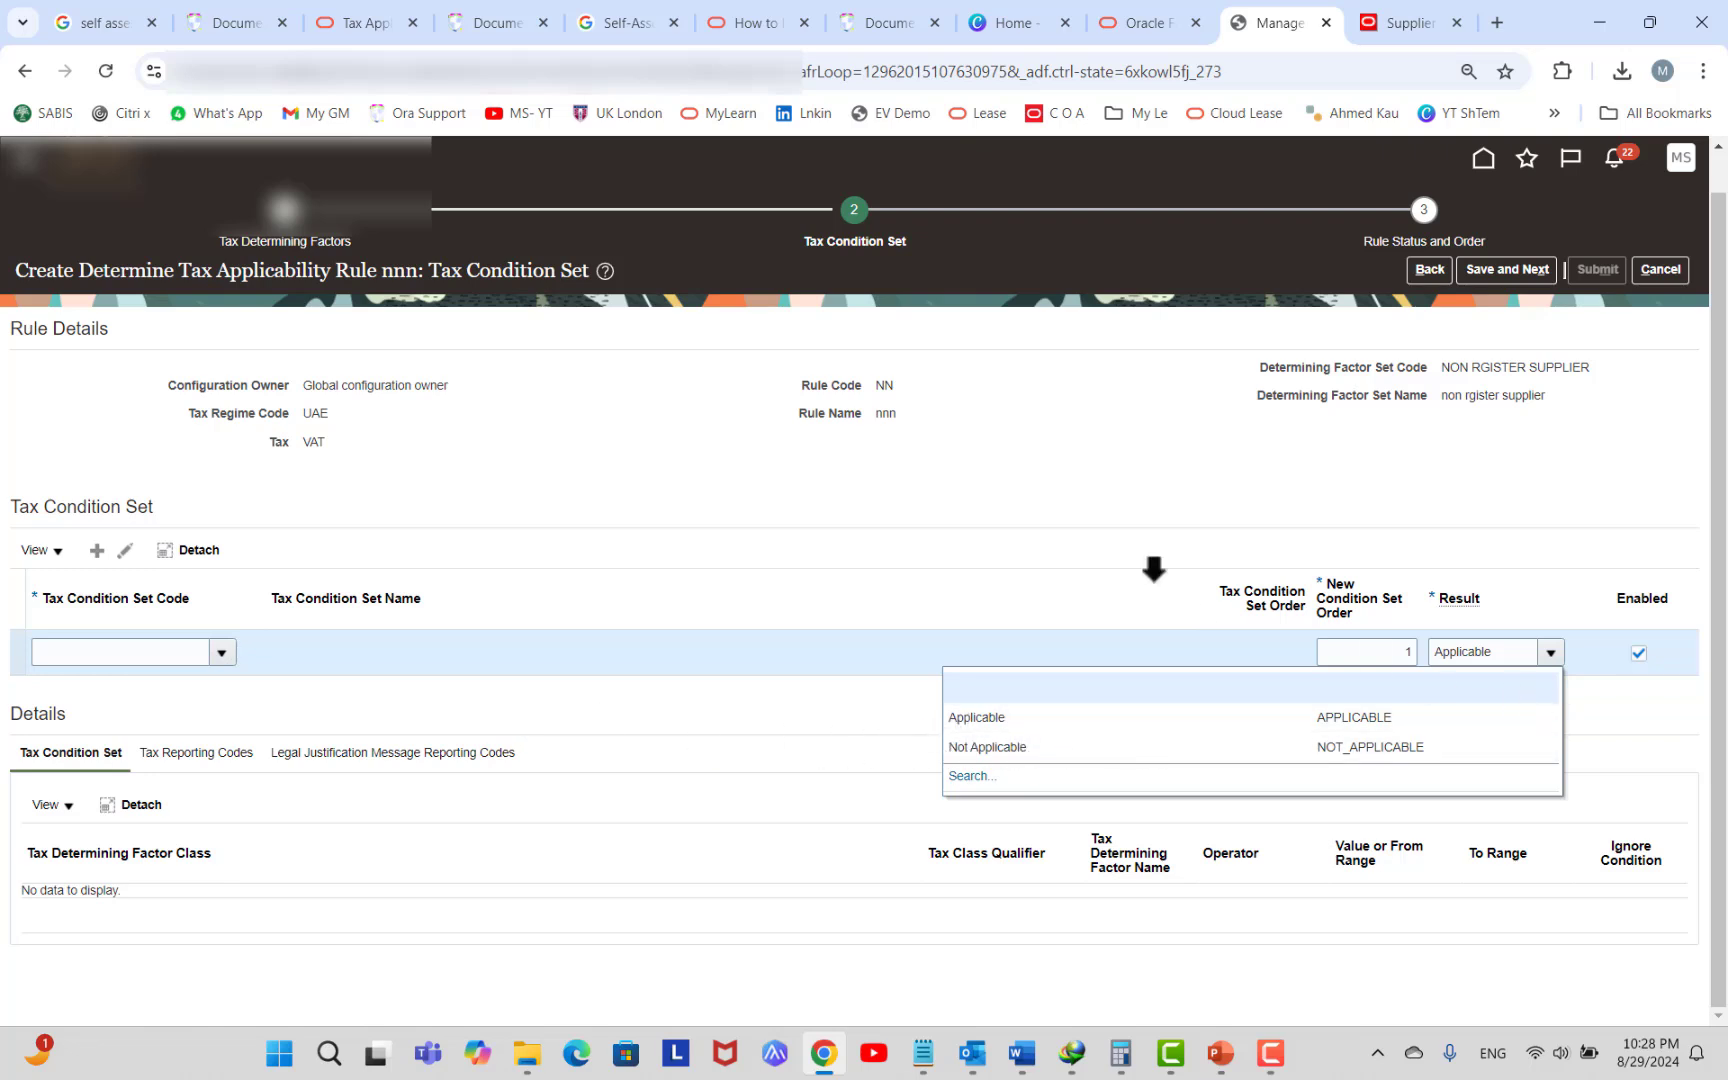
{"action": "left_click", "coordinate": [1071, 470]}
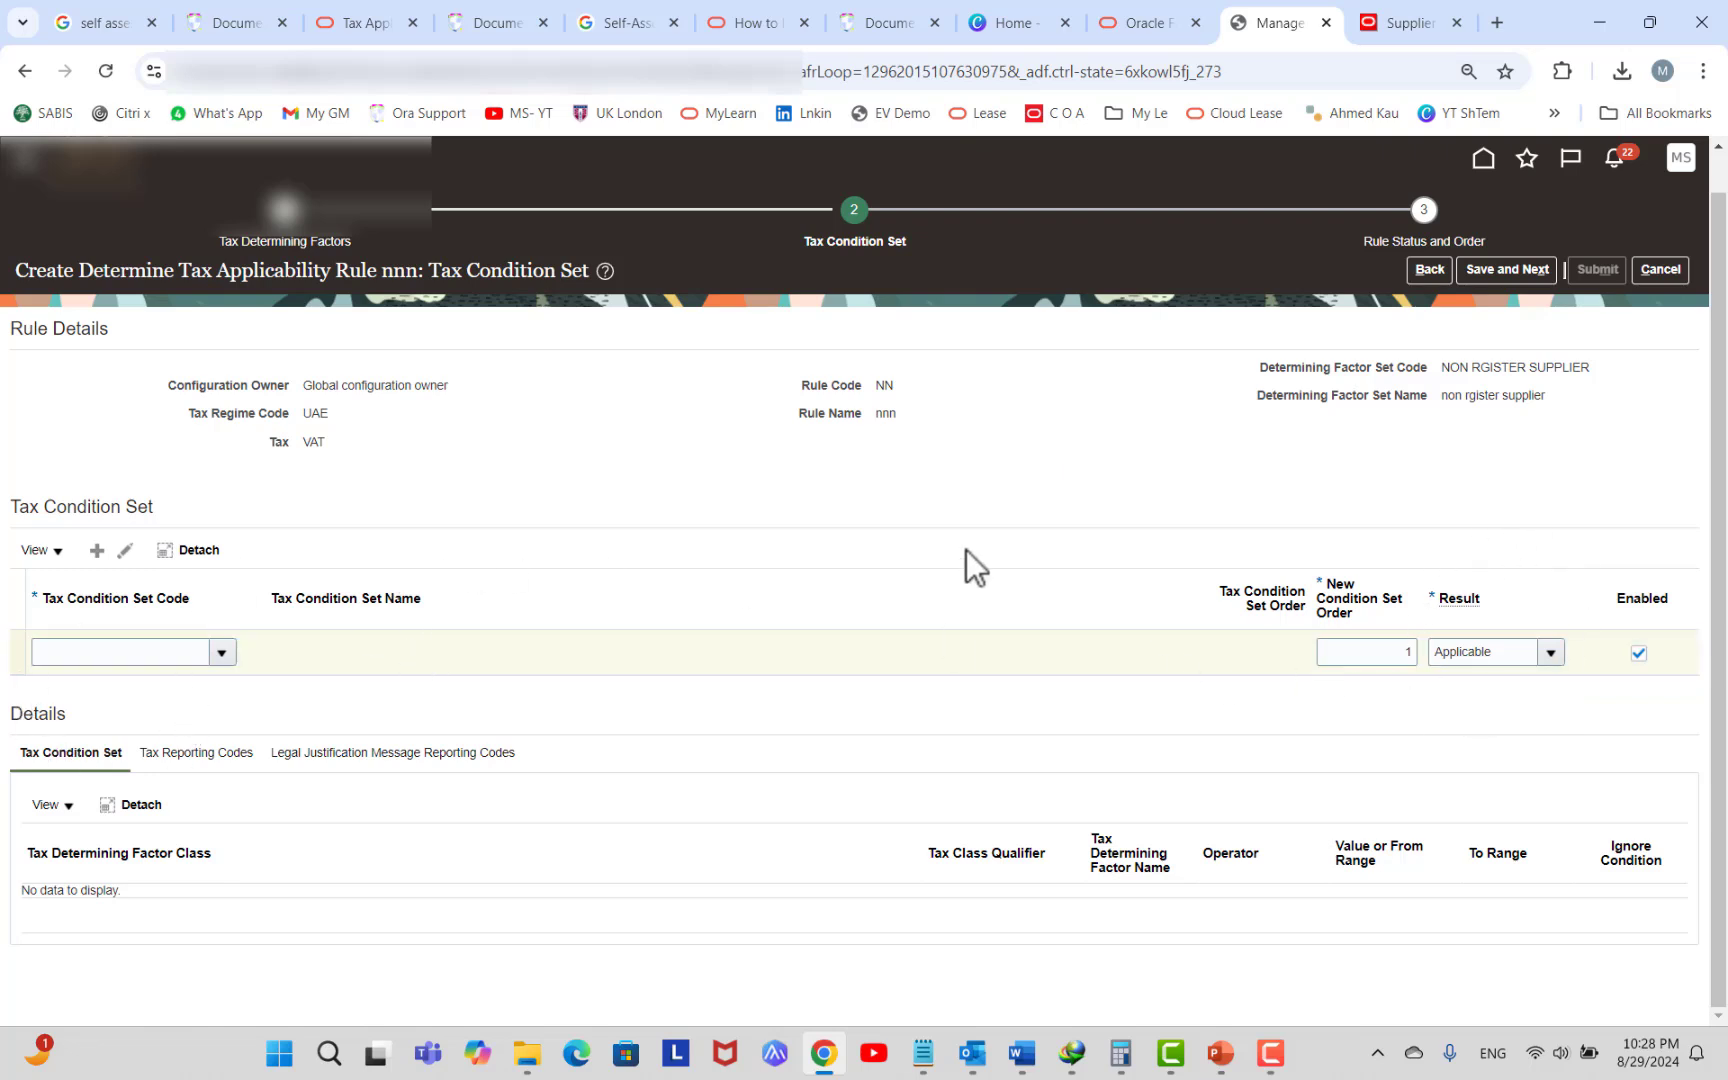
{"action": "left_click", "coordinate": [1646, 270]}
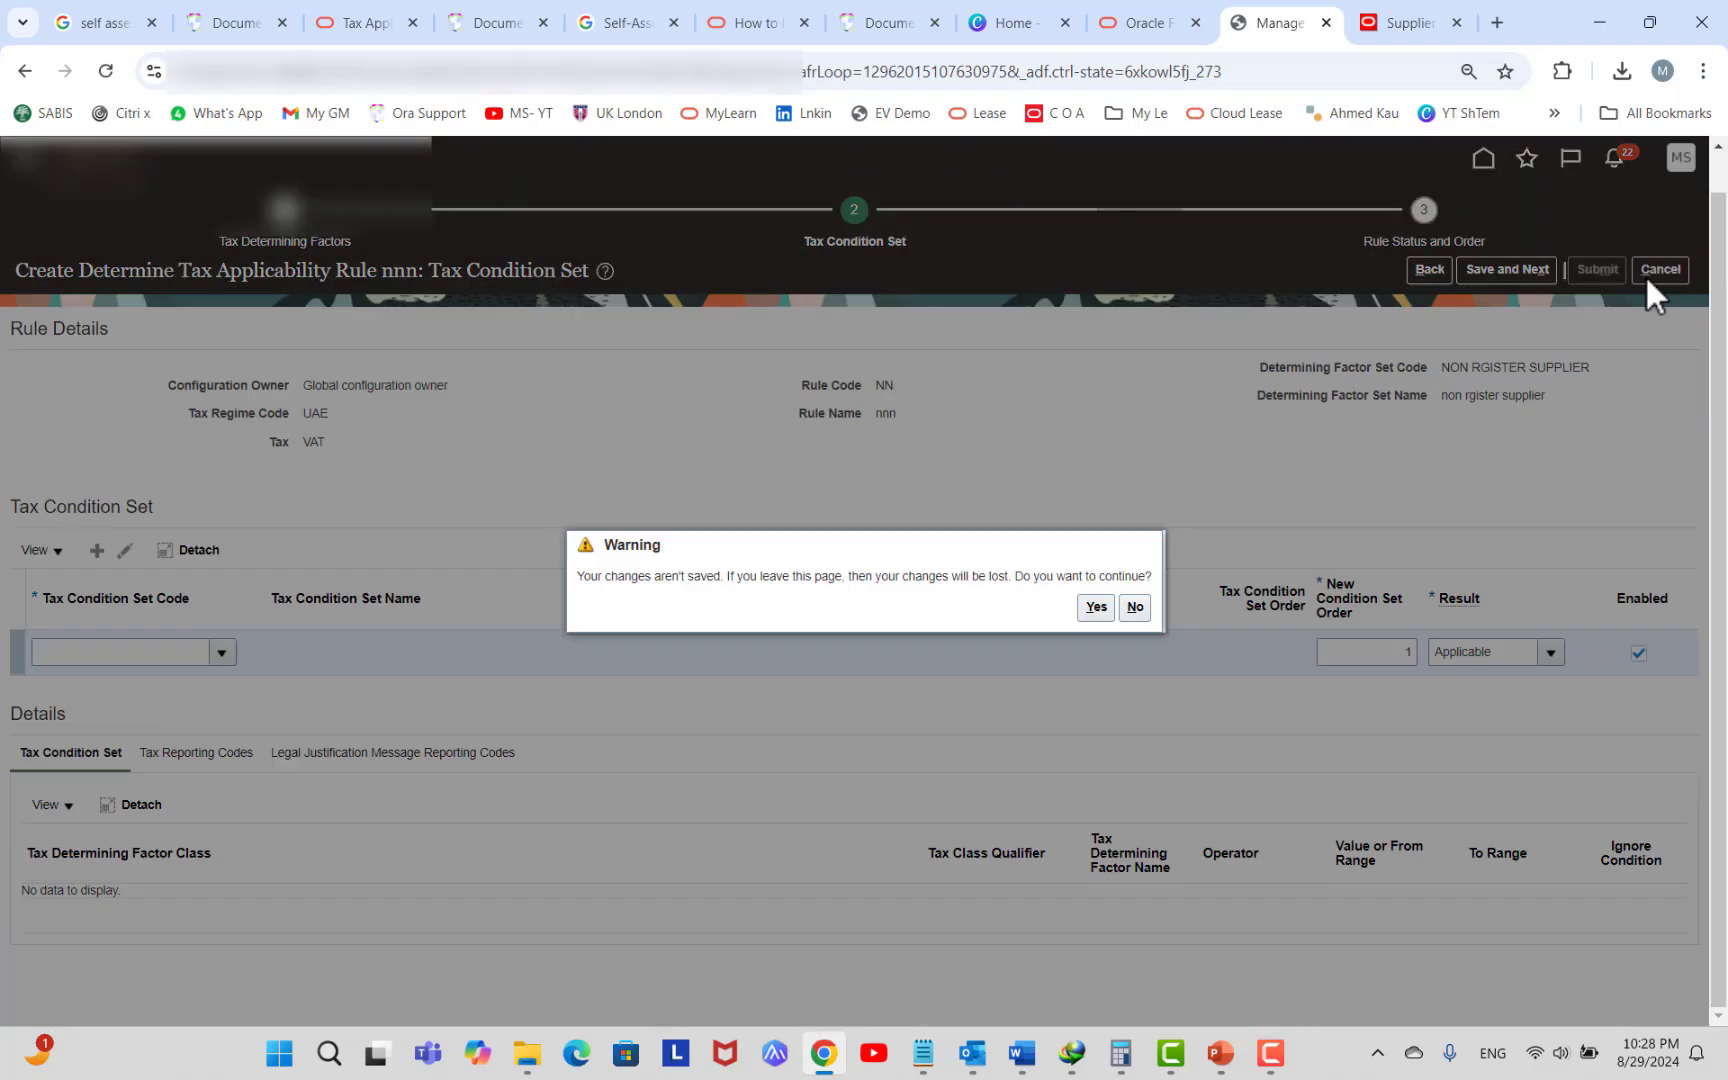
{"action": "left_click", "coordinate": [1096, 607]}
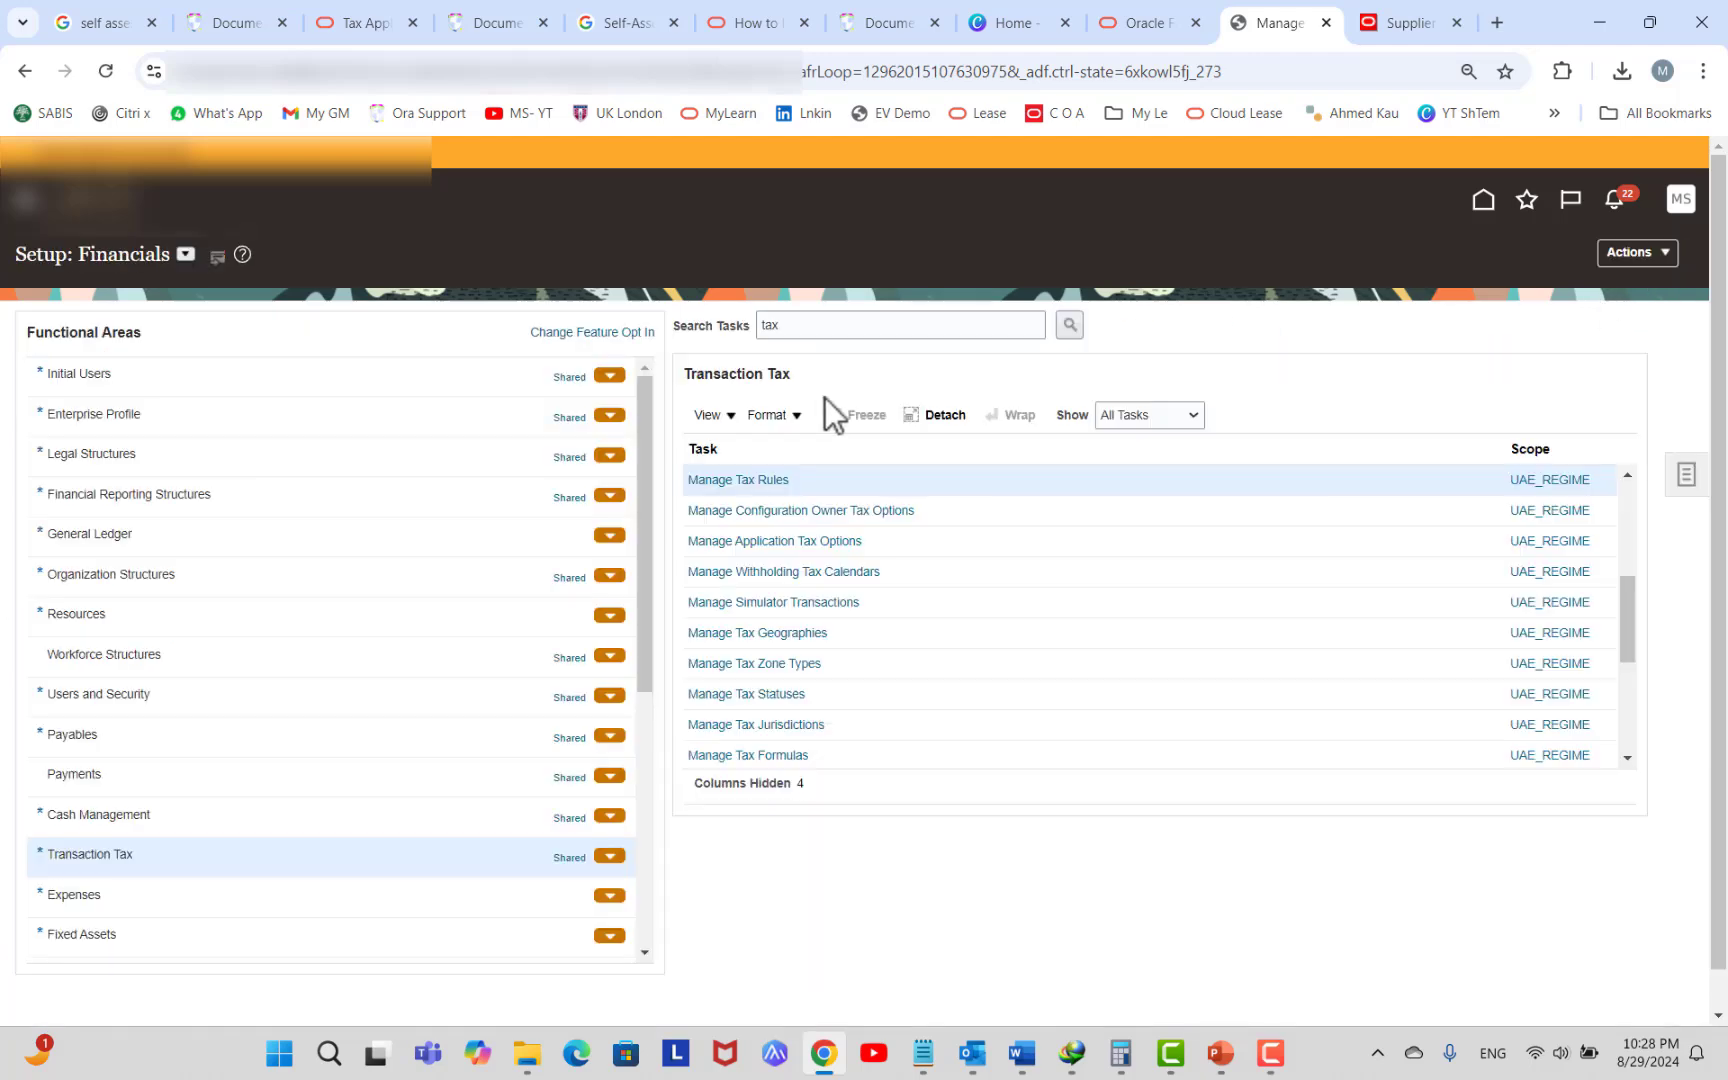
Create a new transaction tax determining factor set for the UAE regime with Accounting as its first determining factor class.
{"action": "scroll", "coordinate": [980, 573], "scroll_direction": "down", "scroll_amount": 1}
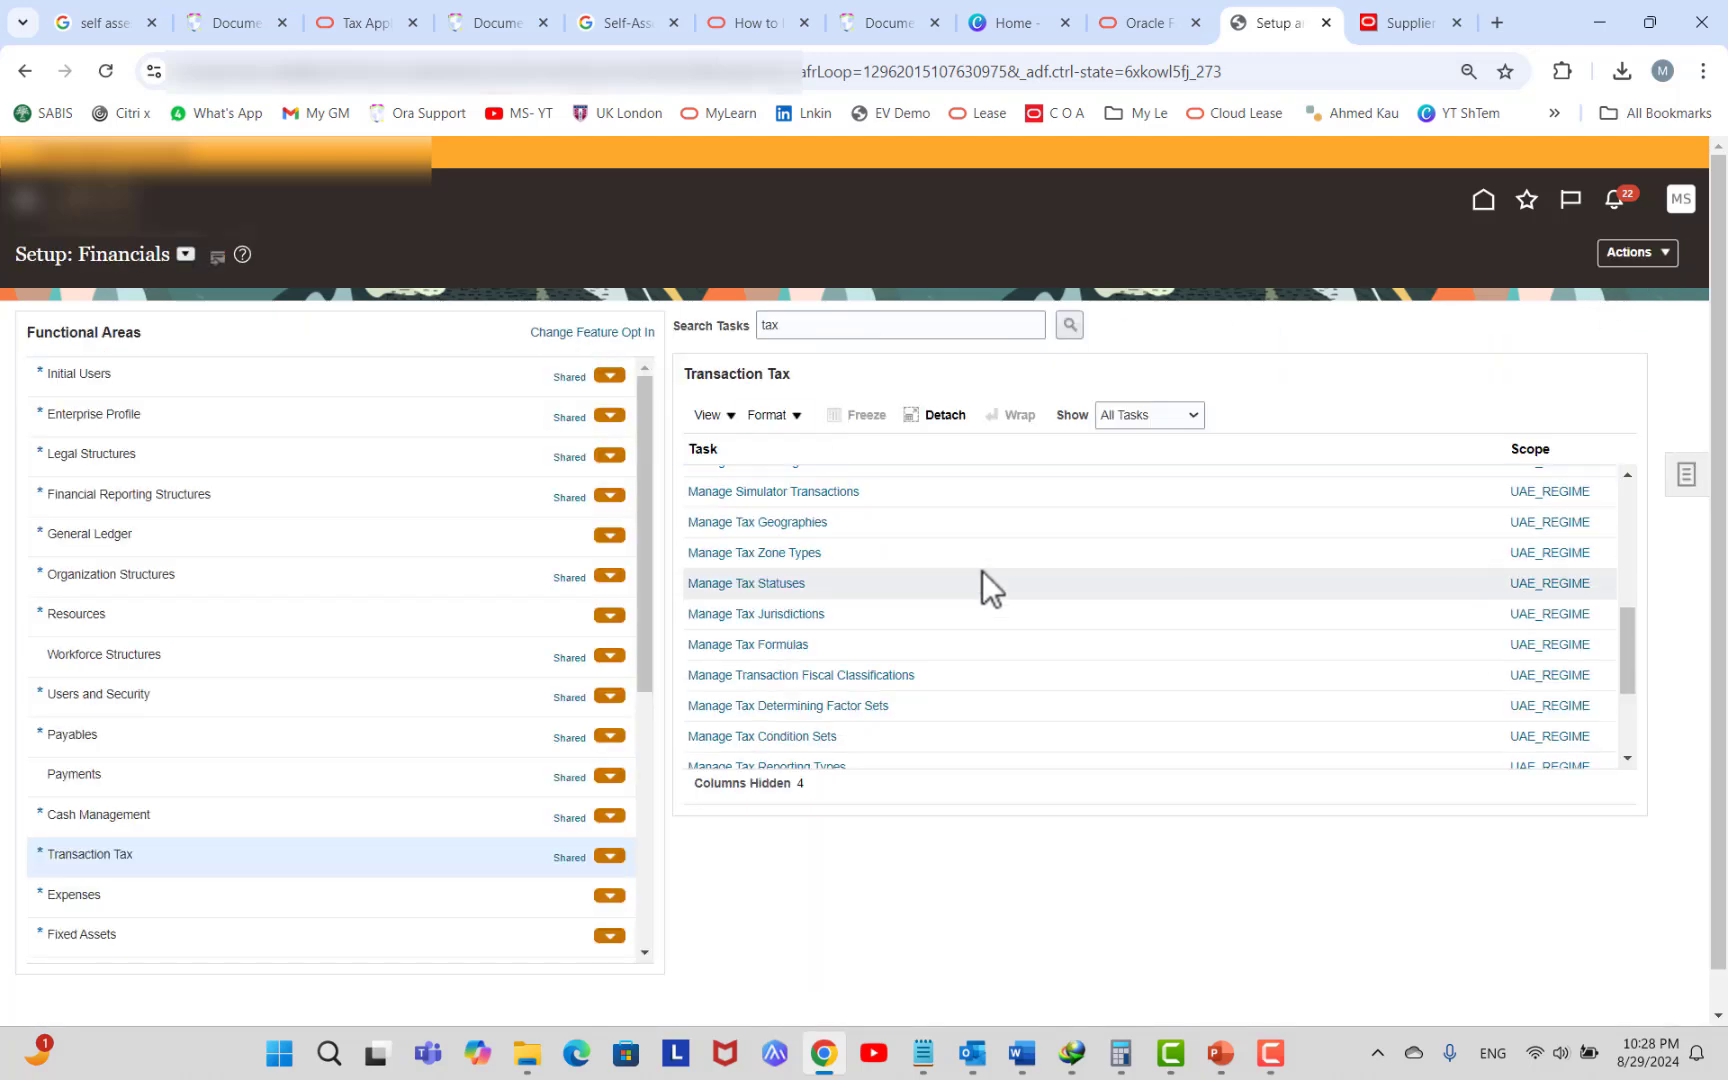
{"action": "scroll", "coordinate": [981, 571], "scroll_direction": "down", "scroll_amount": 1}
{"action": "left_click", "coordinate": [818, 596]}
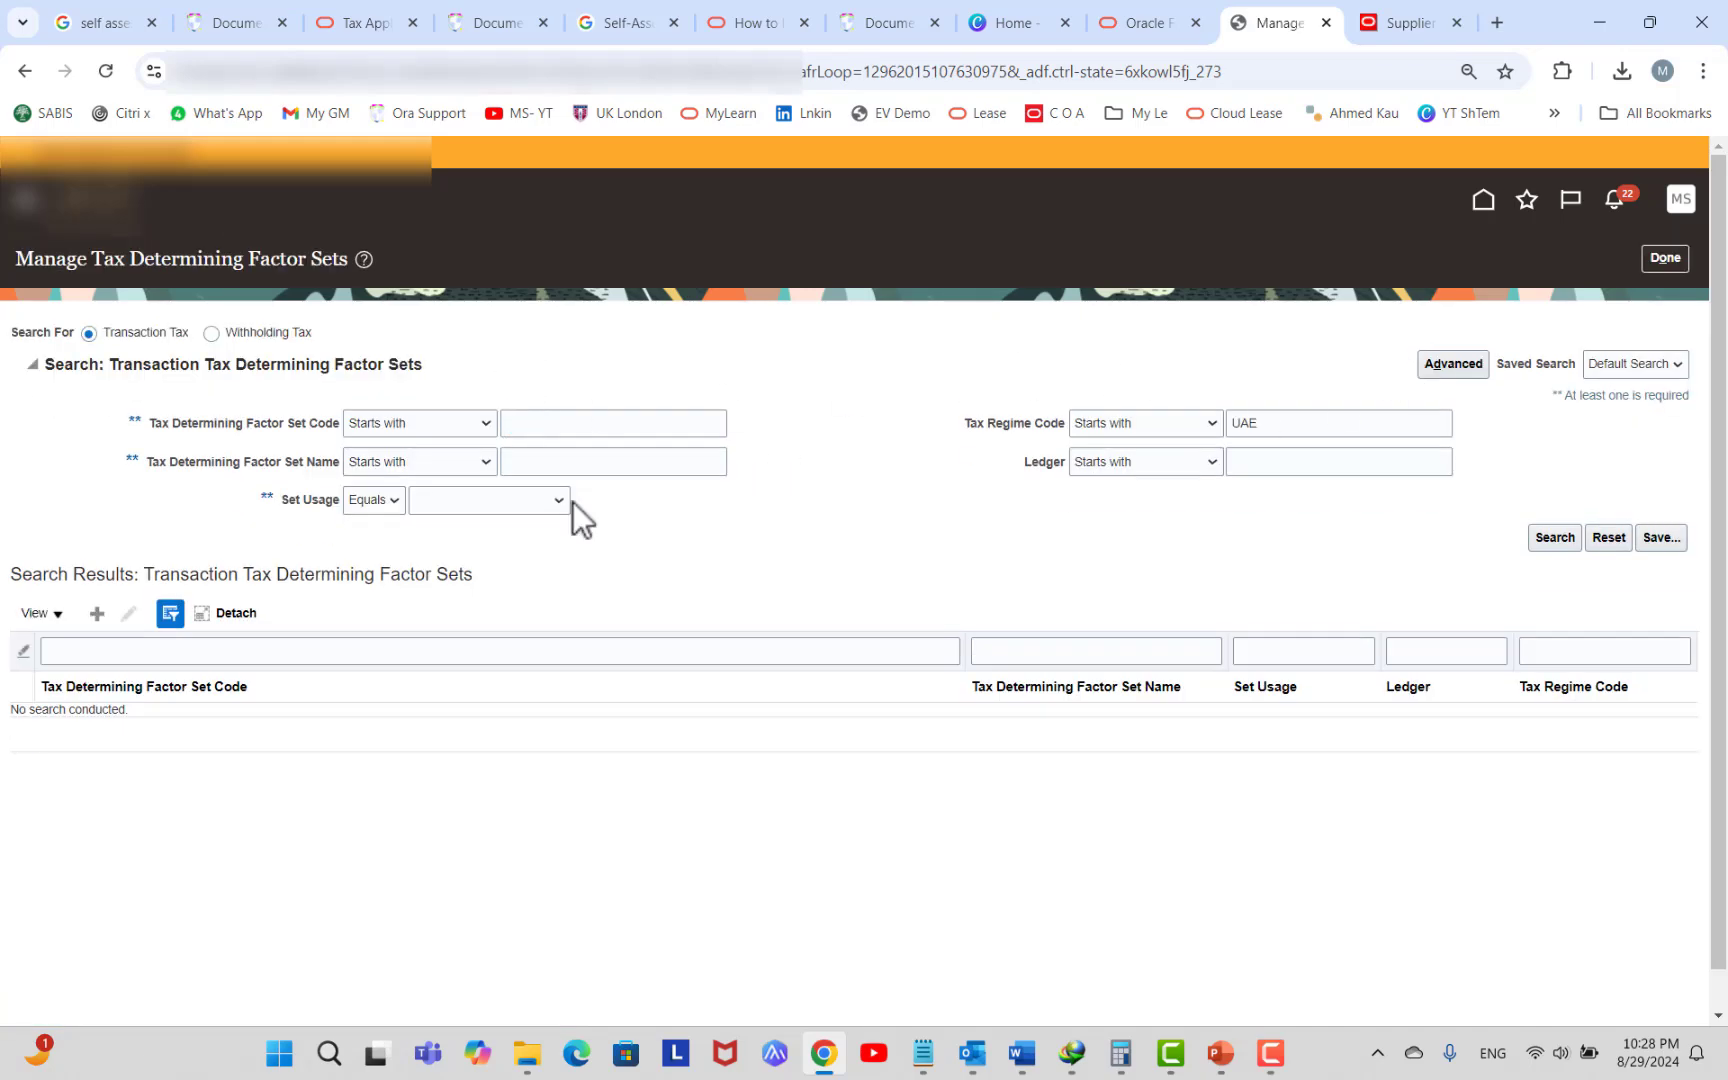
{"action": "left_click", "coordinate": [98, 613]}
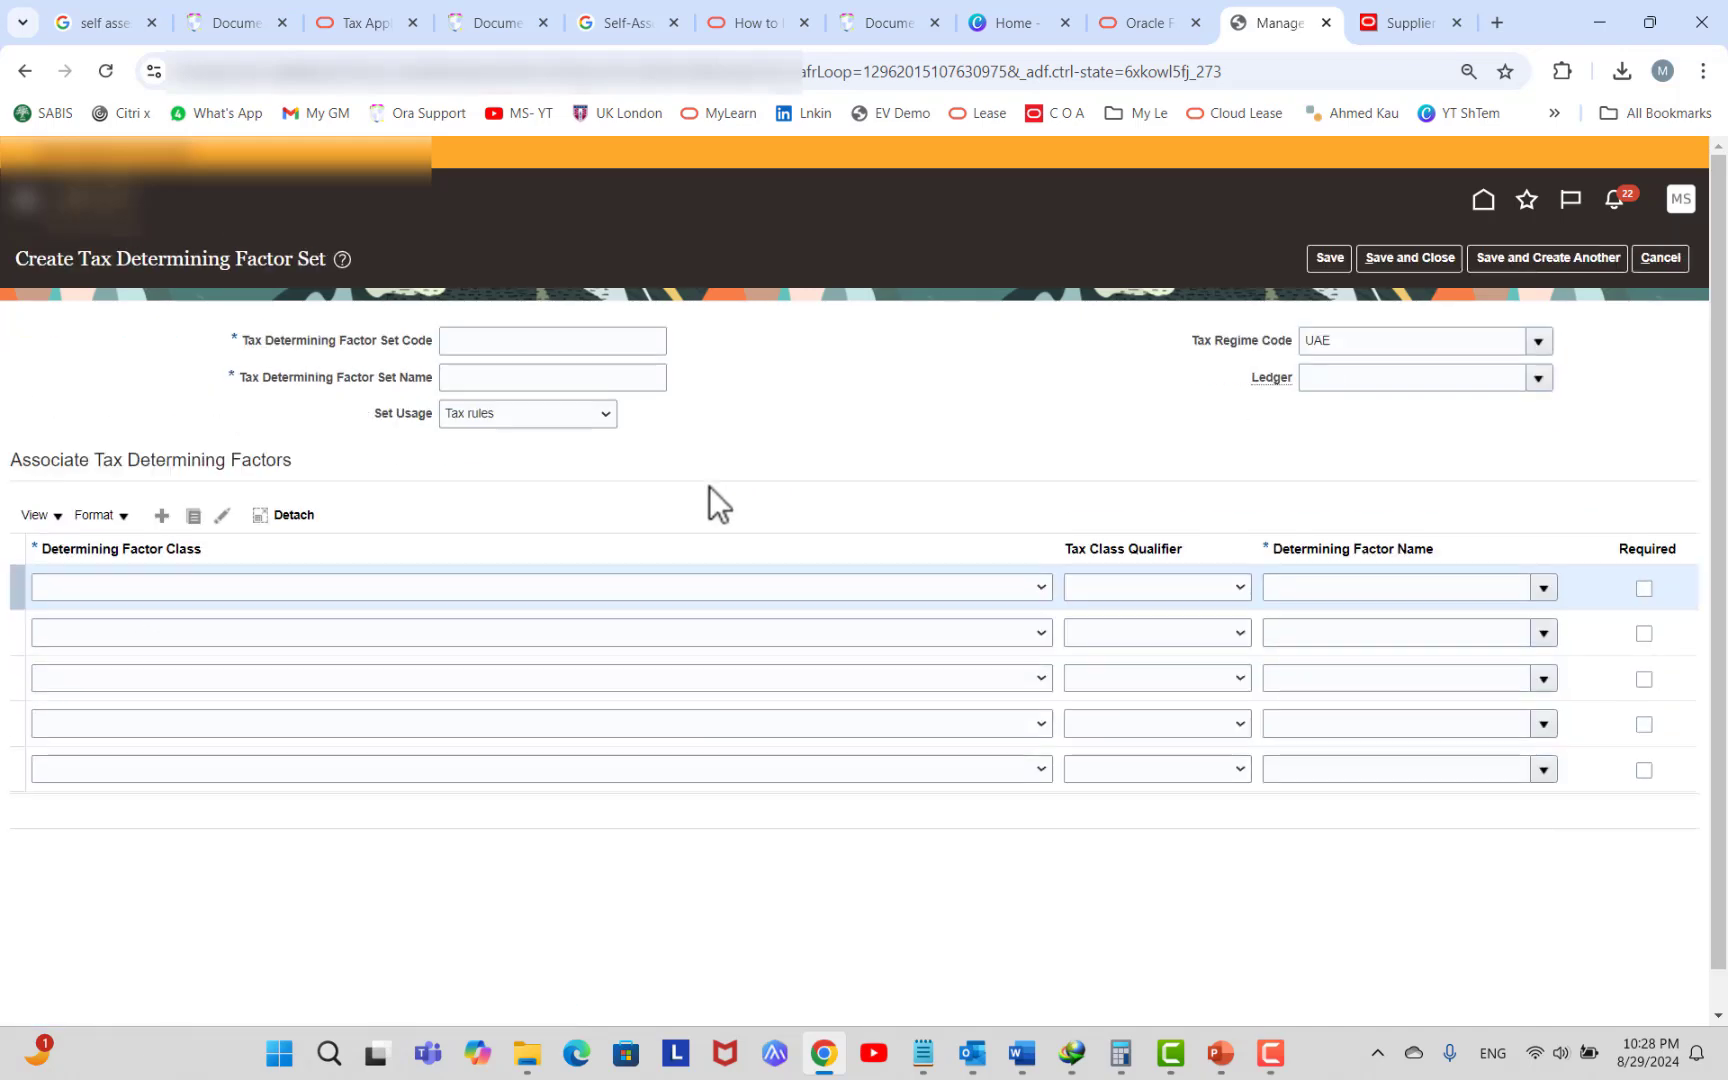
{"action": "left_click", "coordinate": [775, 588]}
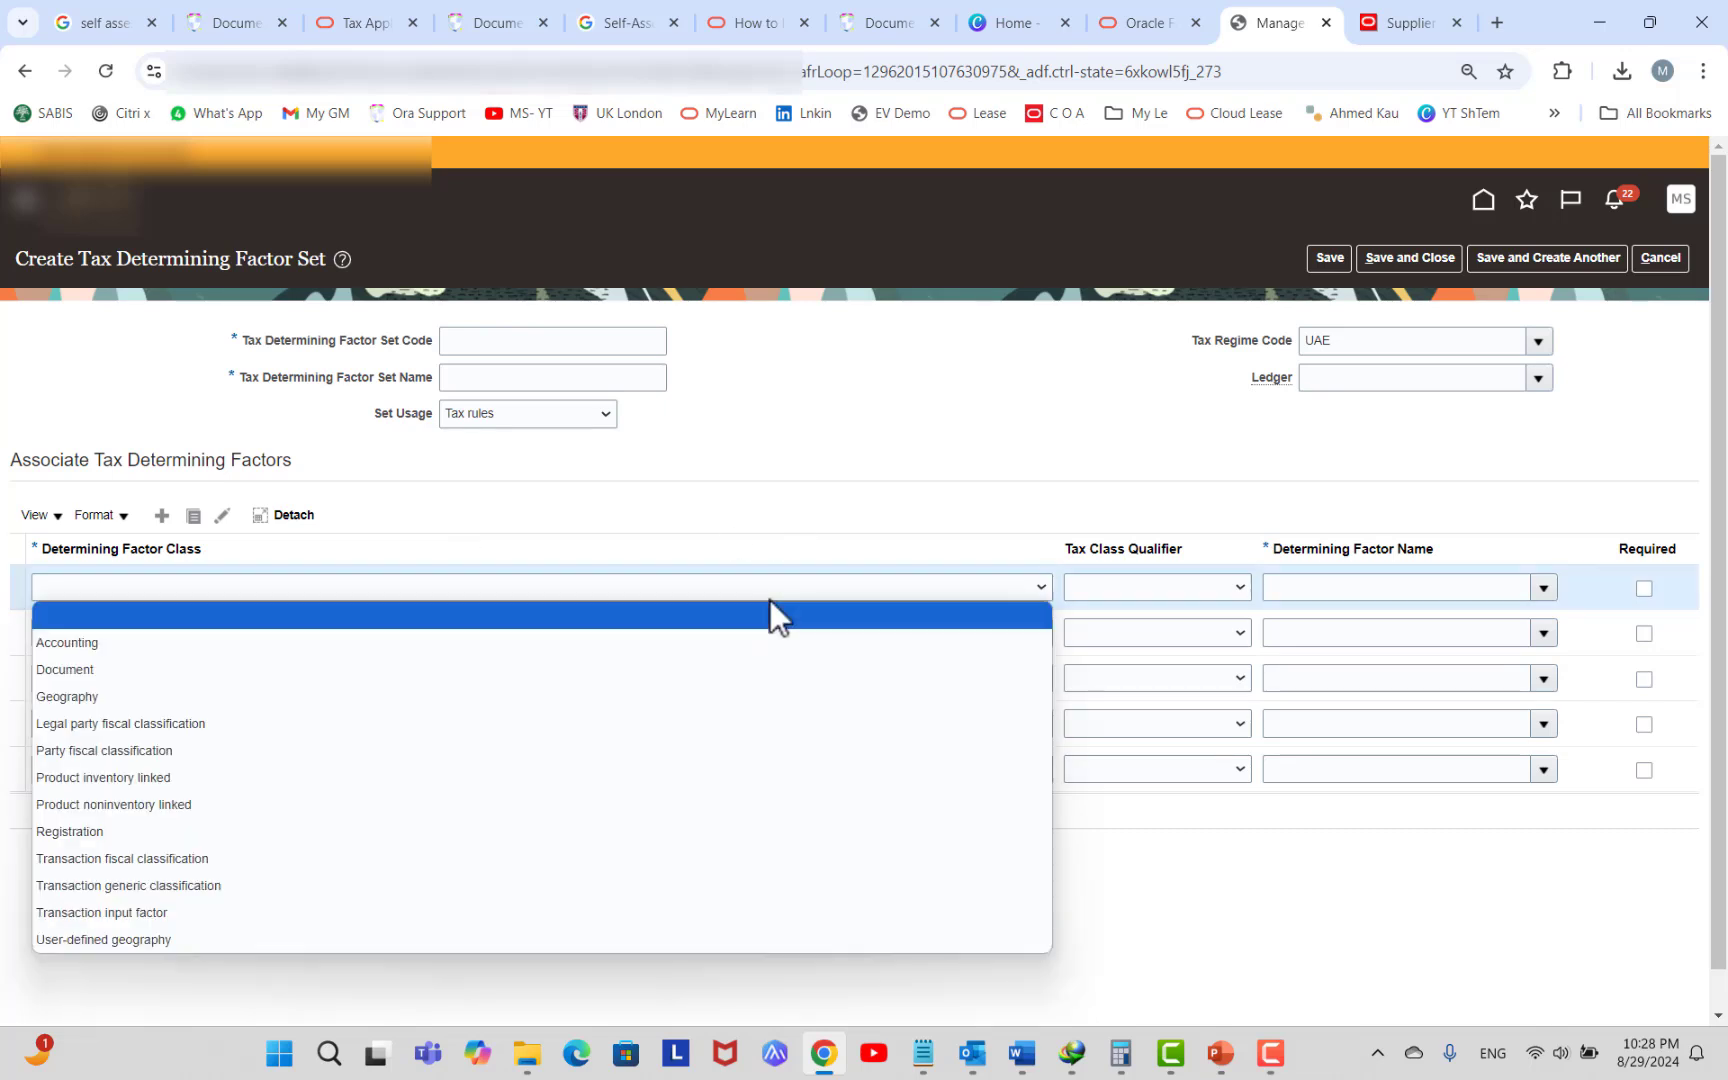
{"action": "left_click", "coordinate": [762, 642]}
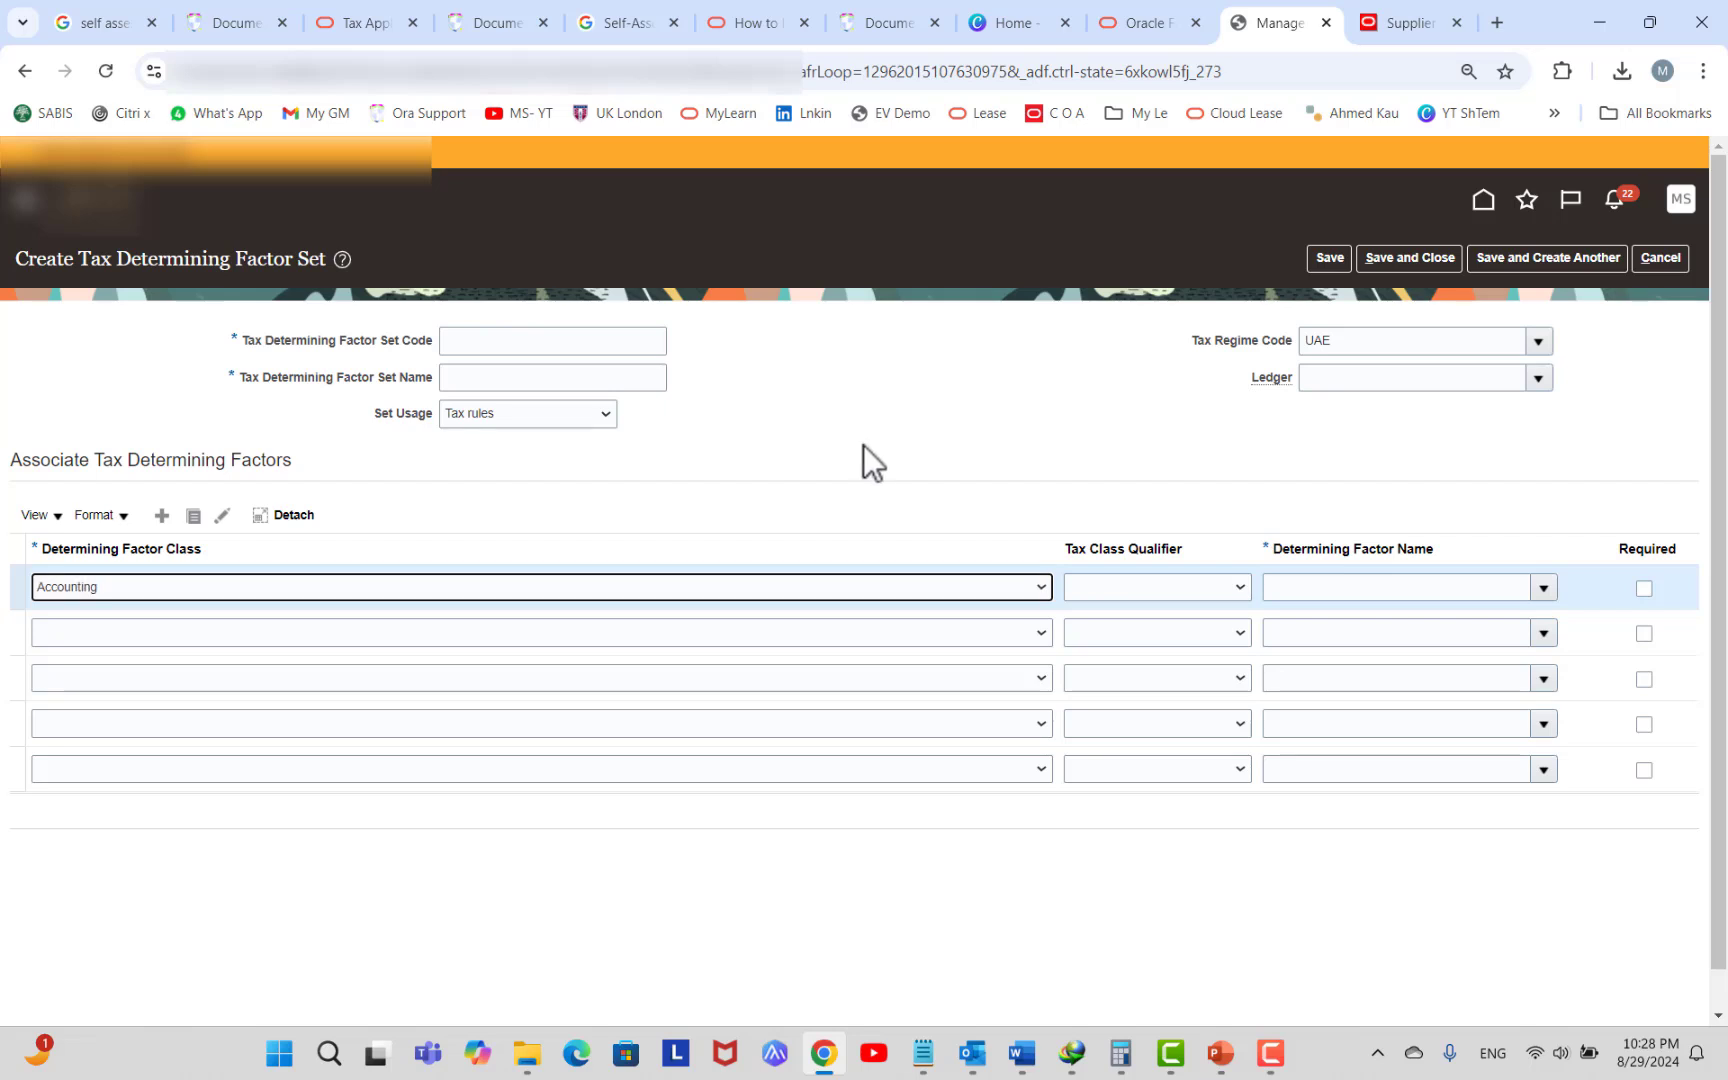
Check the tax class qualifier options for the Accounting factor and set its determining factor name to Line Account.
{"action": "left_click", "coordinate": [1121, 587]}
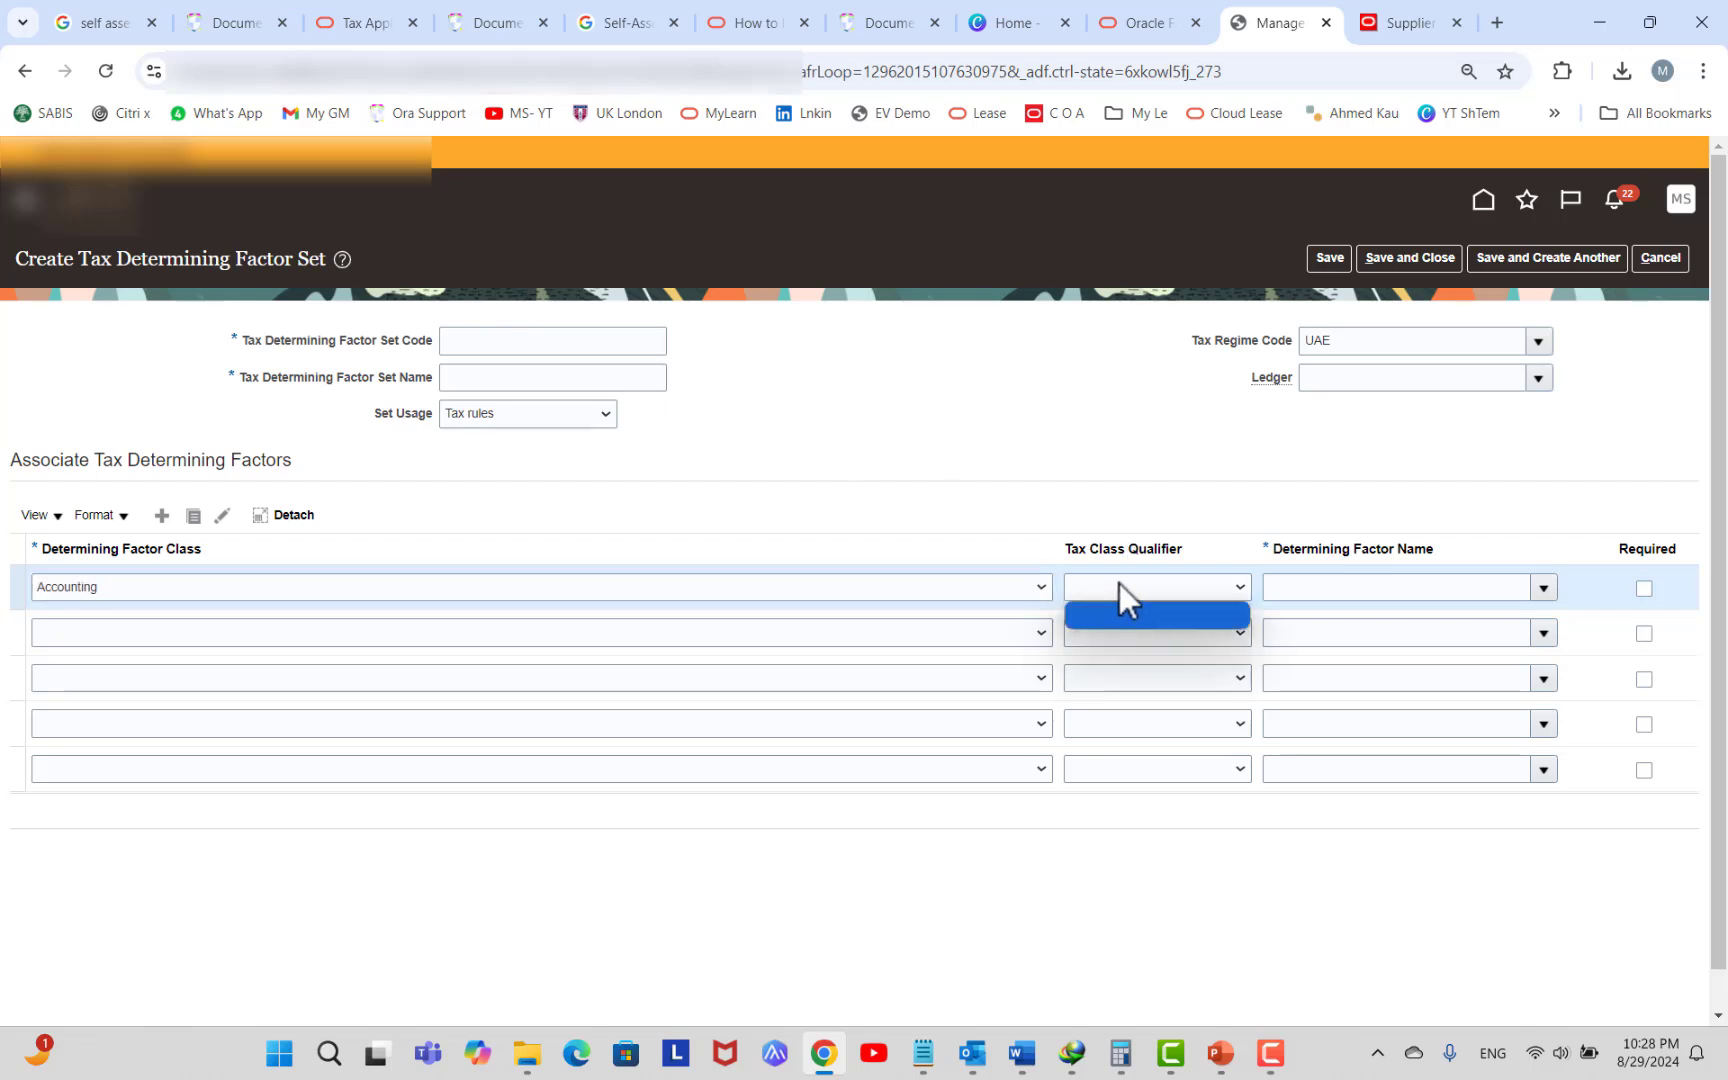
{"action": "left_click", "coordinate": [1139, 458]}
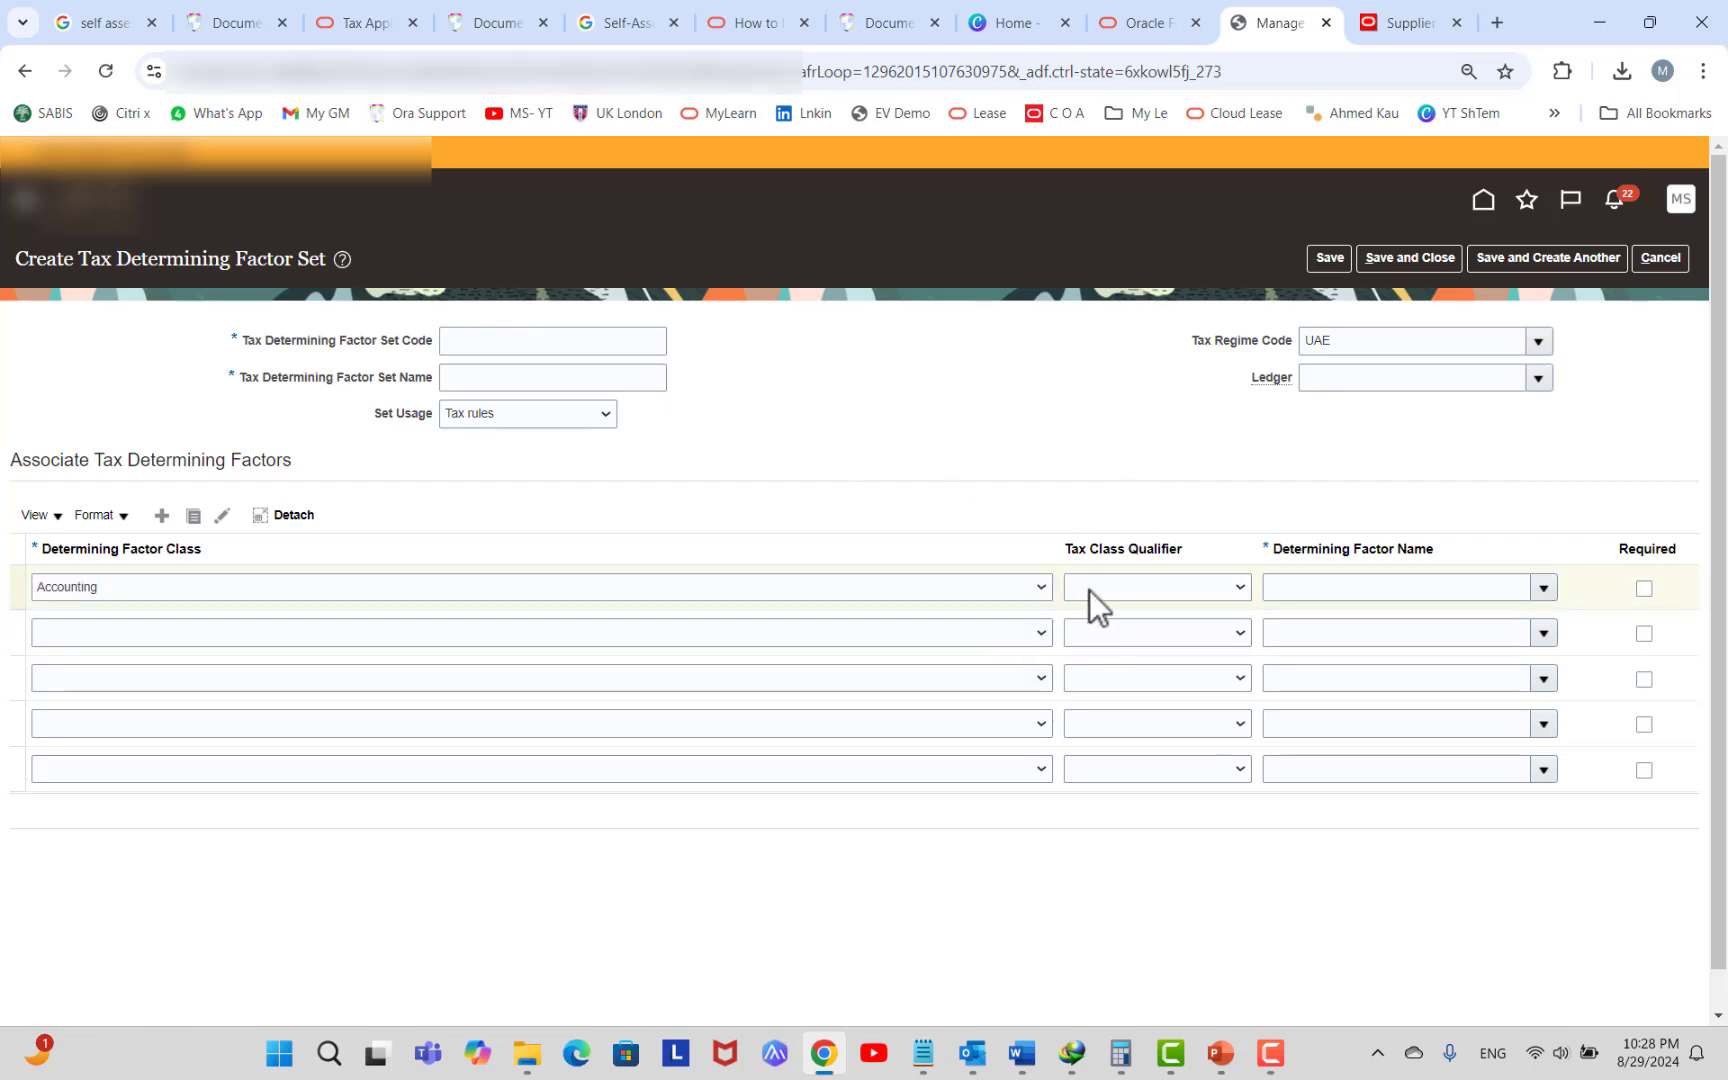
{"action": "left_click", "coordinate": [1213, 604]}
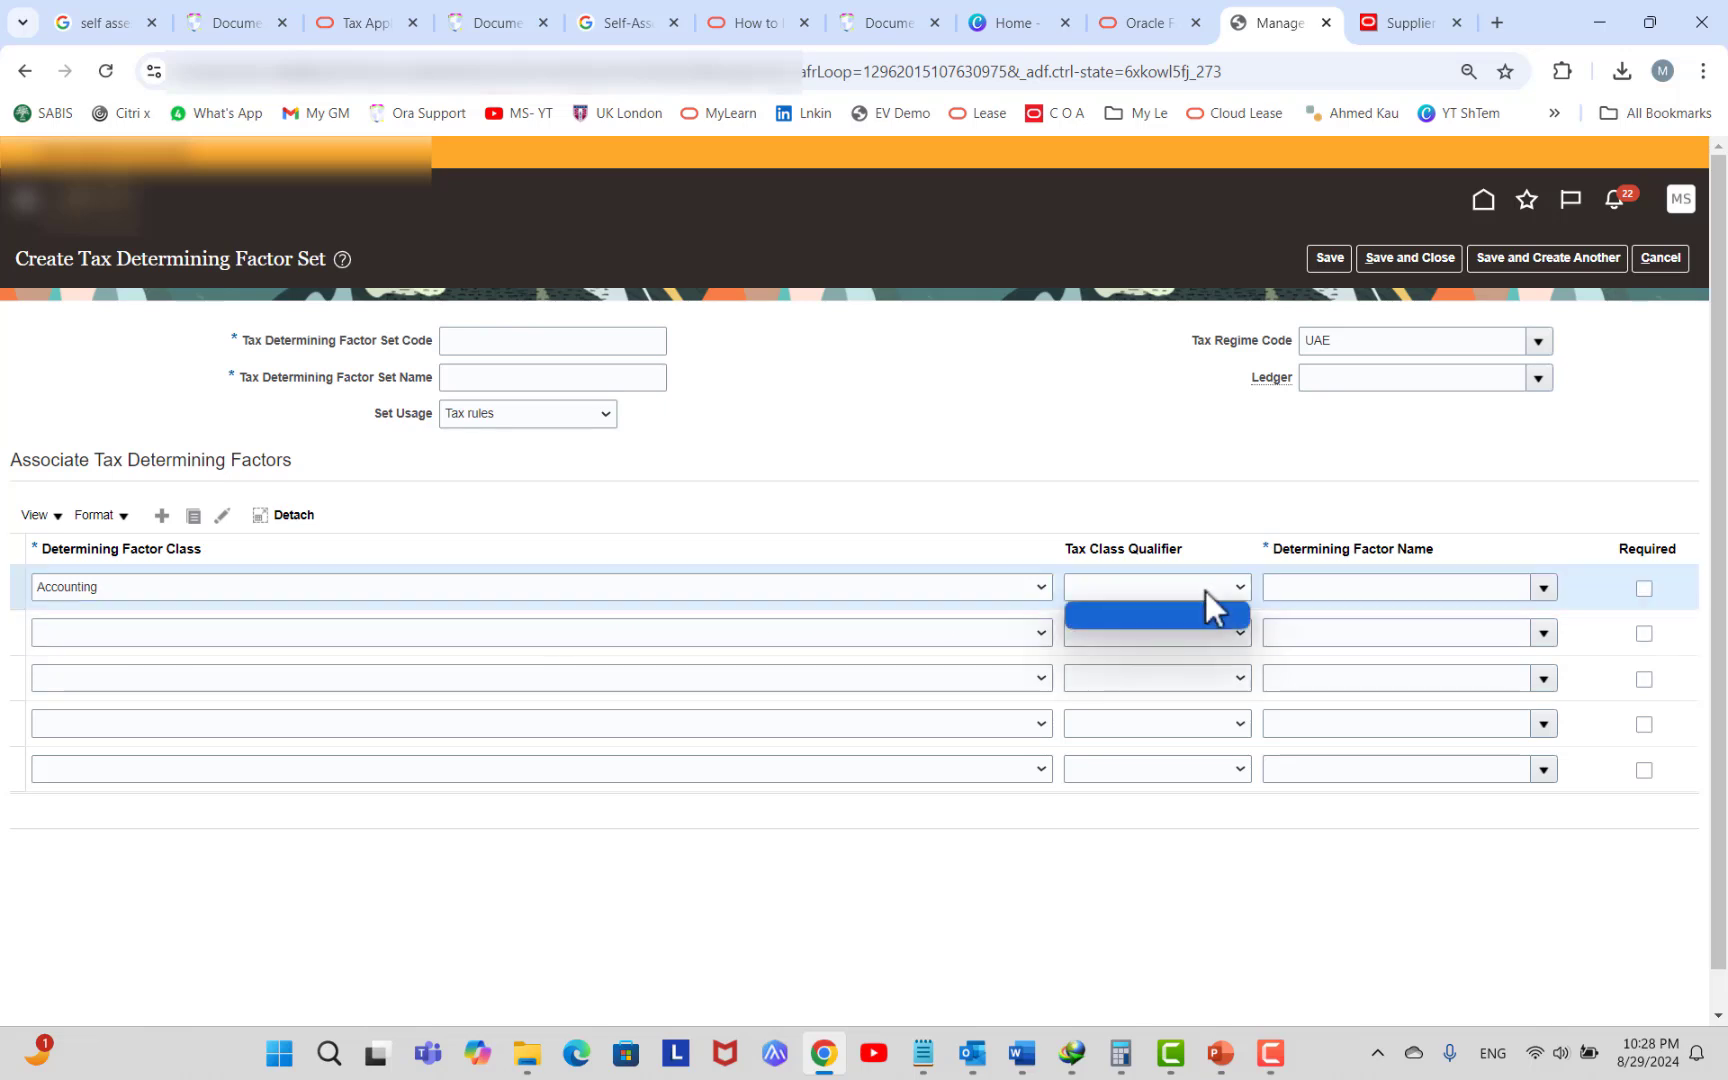
{"action": "left_click", "coordinate": [865, 440]}
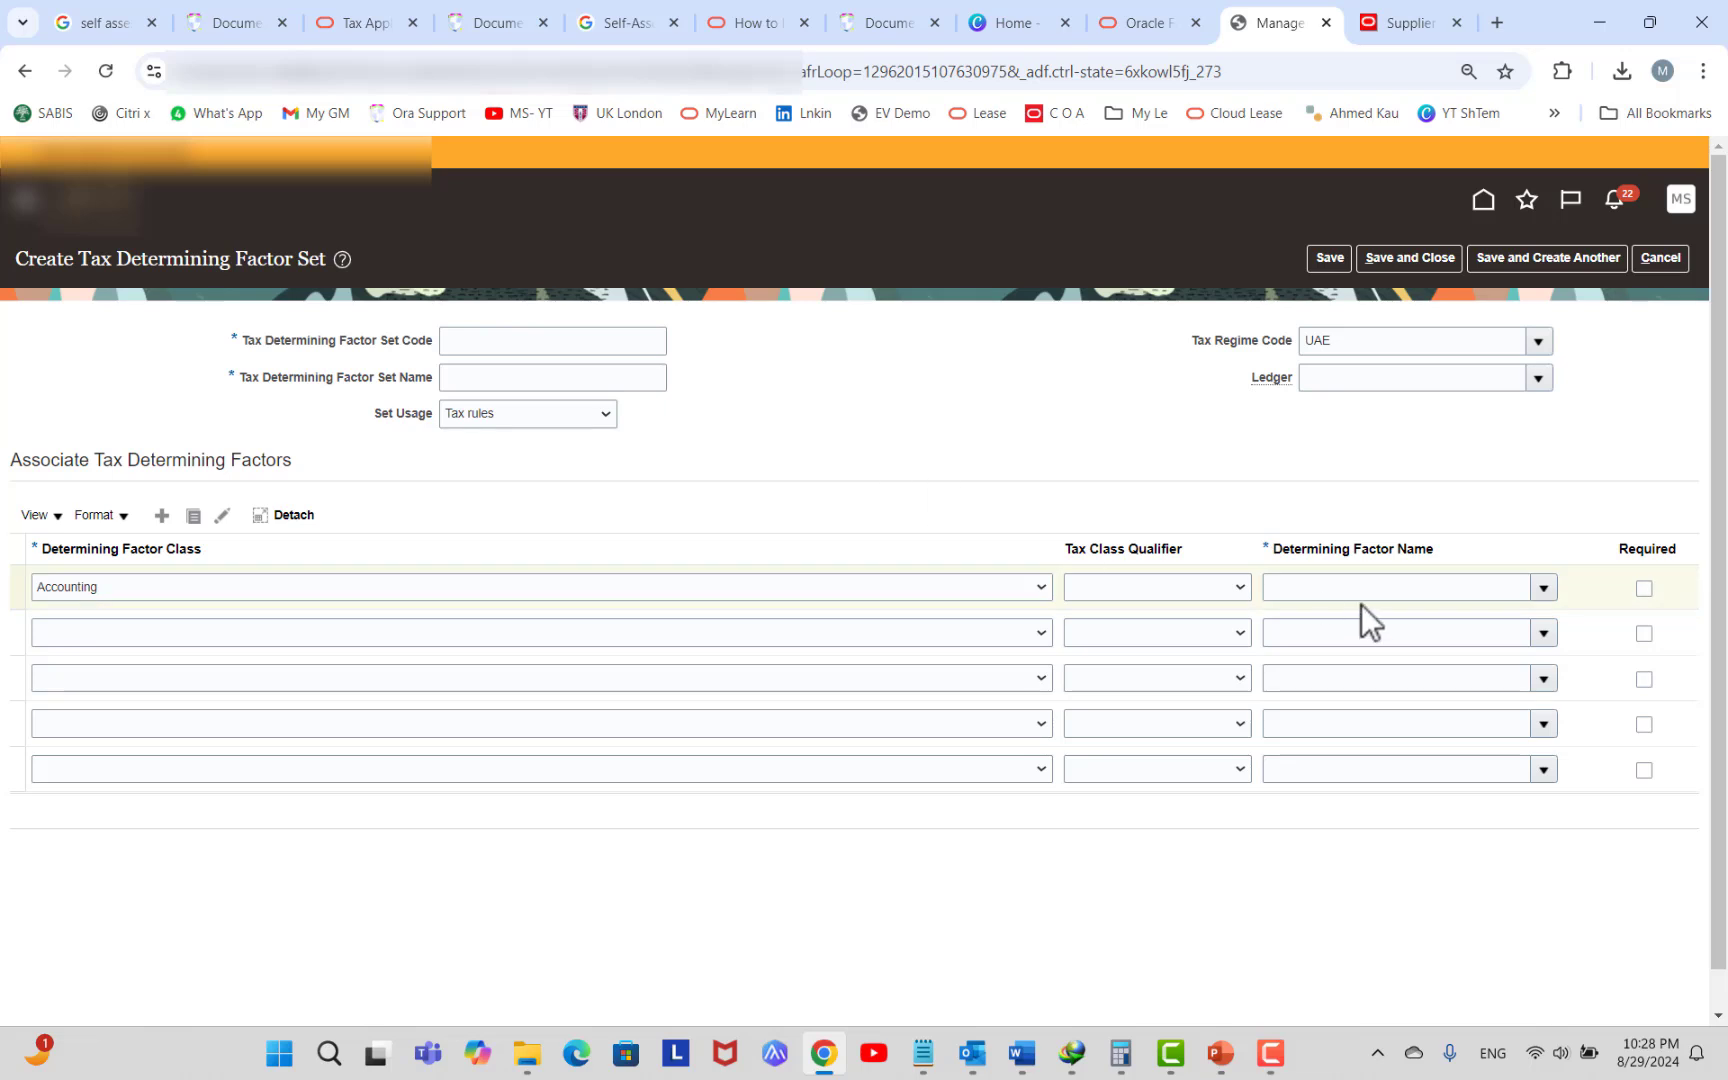
{"action": "left_click", "coordinate": [1539, 594]}
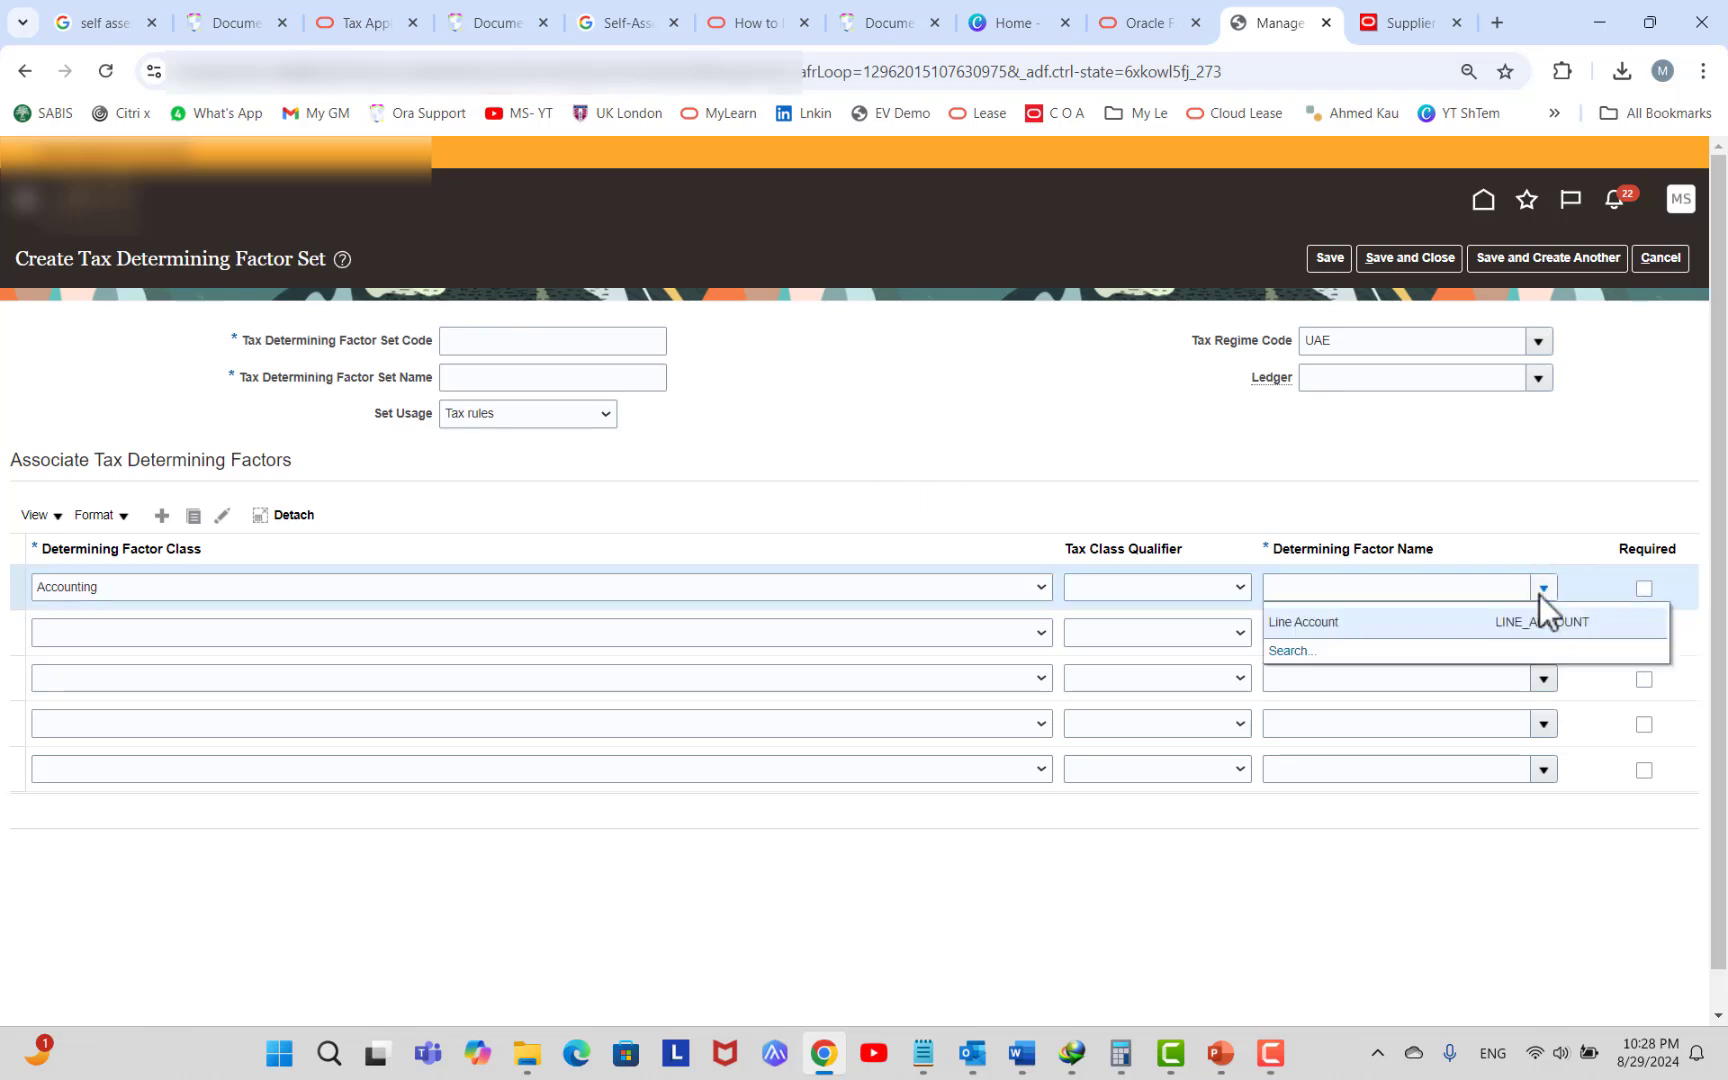
{"action": "left_click", "coordinate": [1320, 622]}
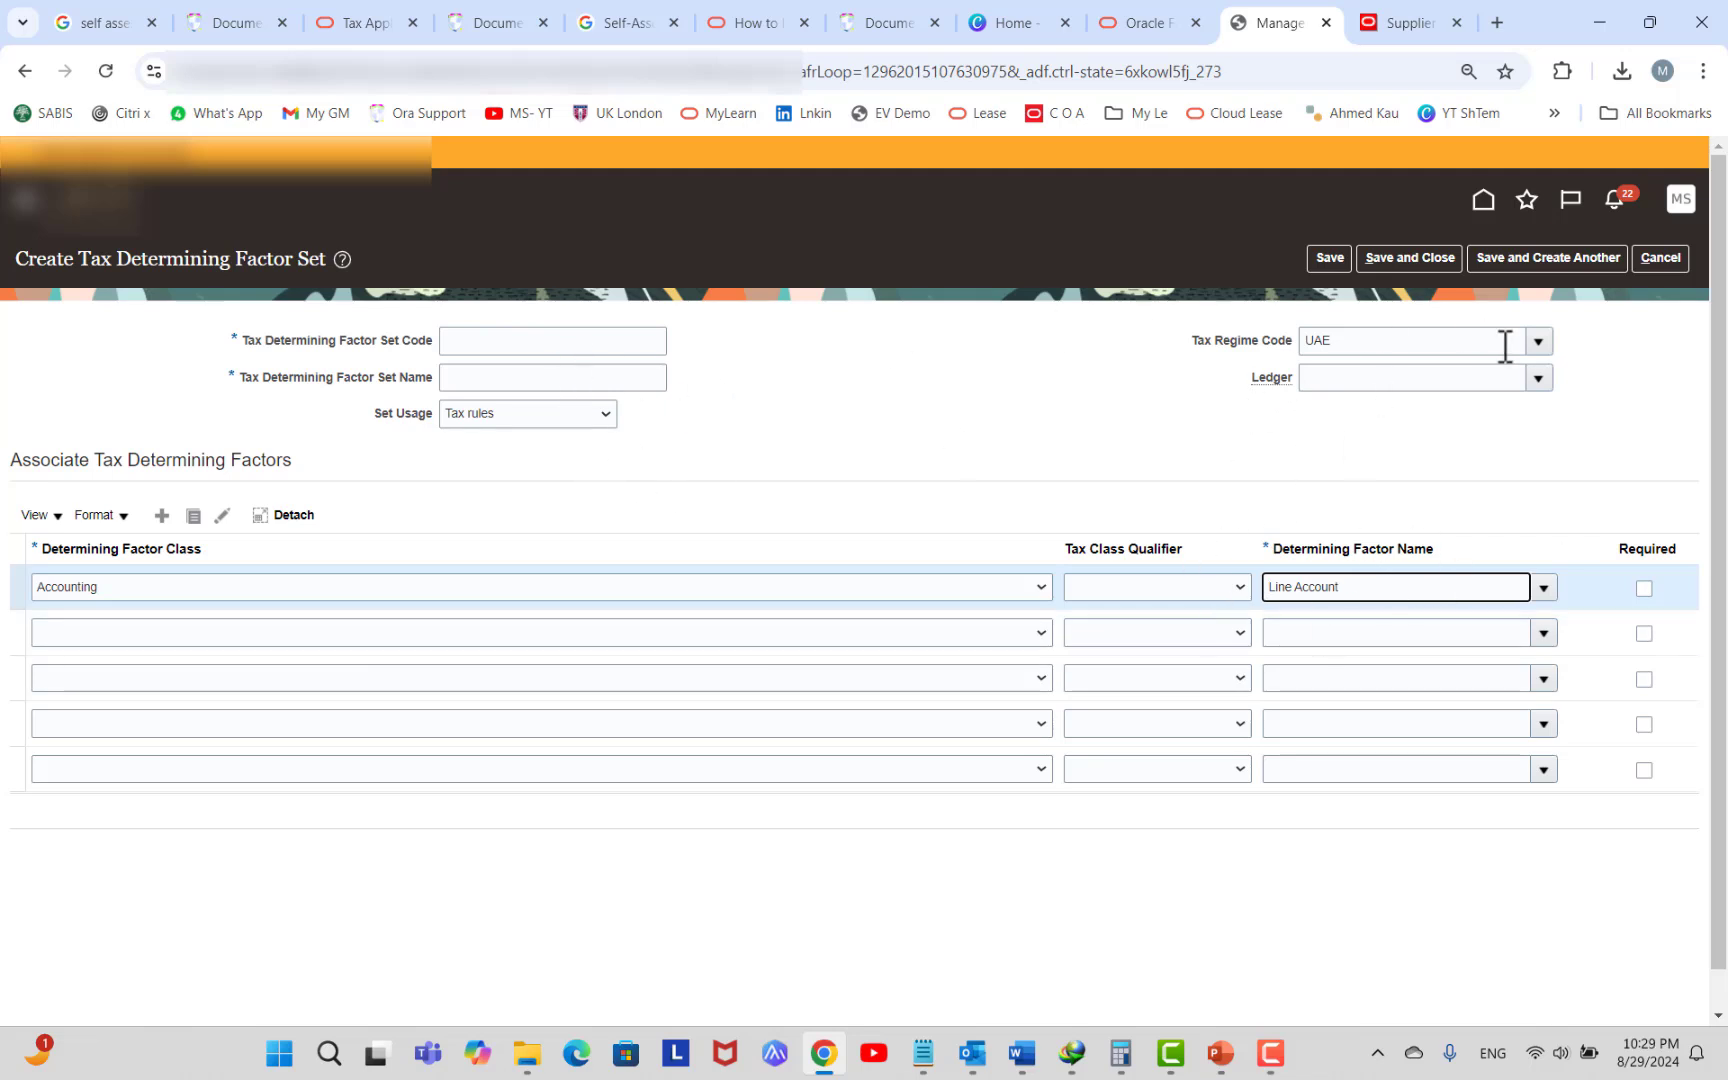
Enter "acc" as the determining factor set code and "ac" as its name, and try to save the set.
{"action": "left_click", "coordinate": [518, 342]}
{"action": "type", "text": "acc"}
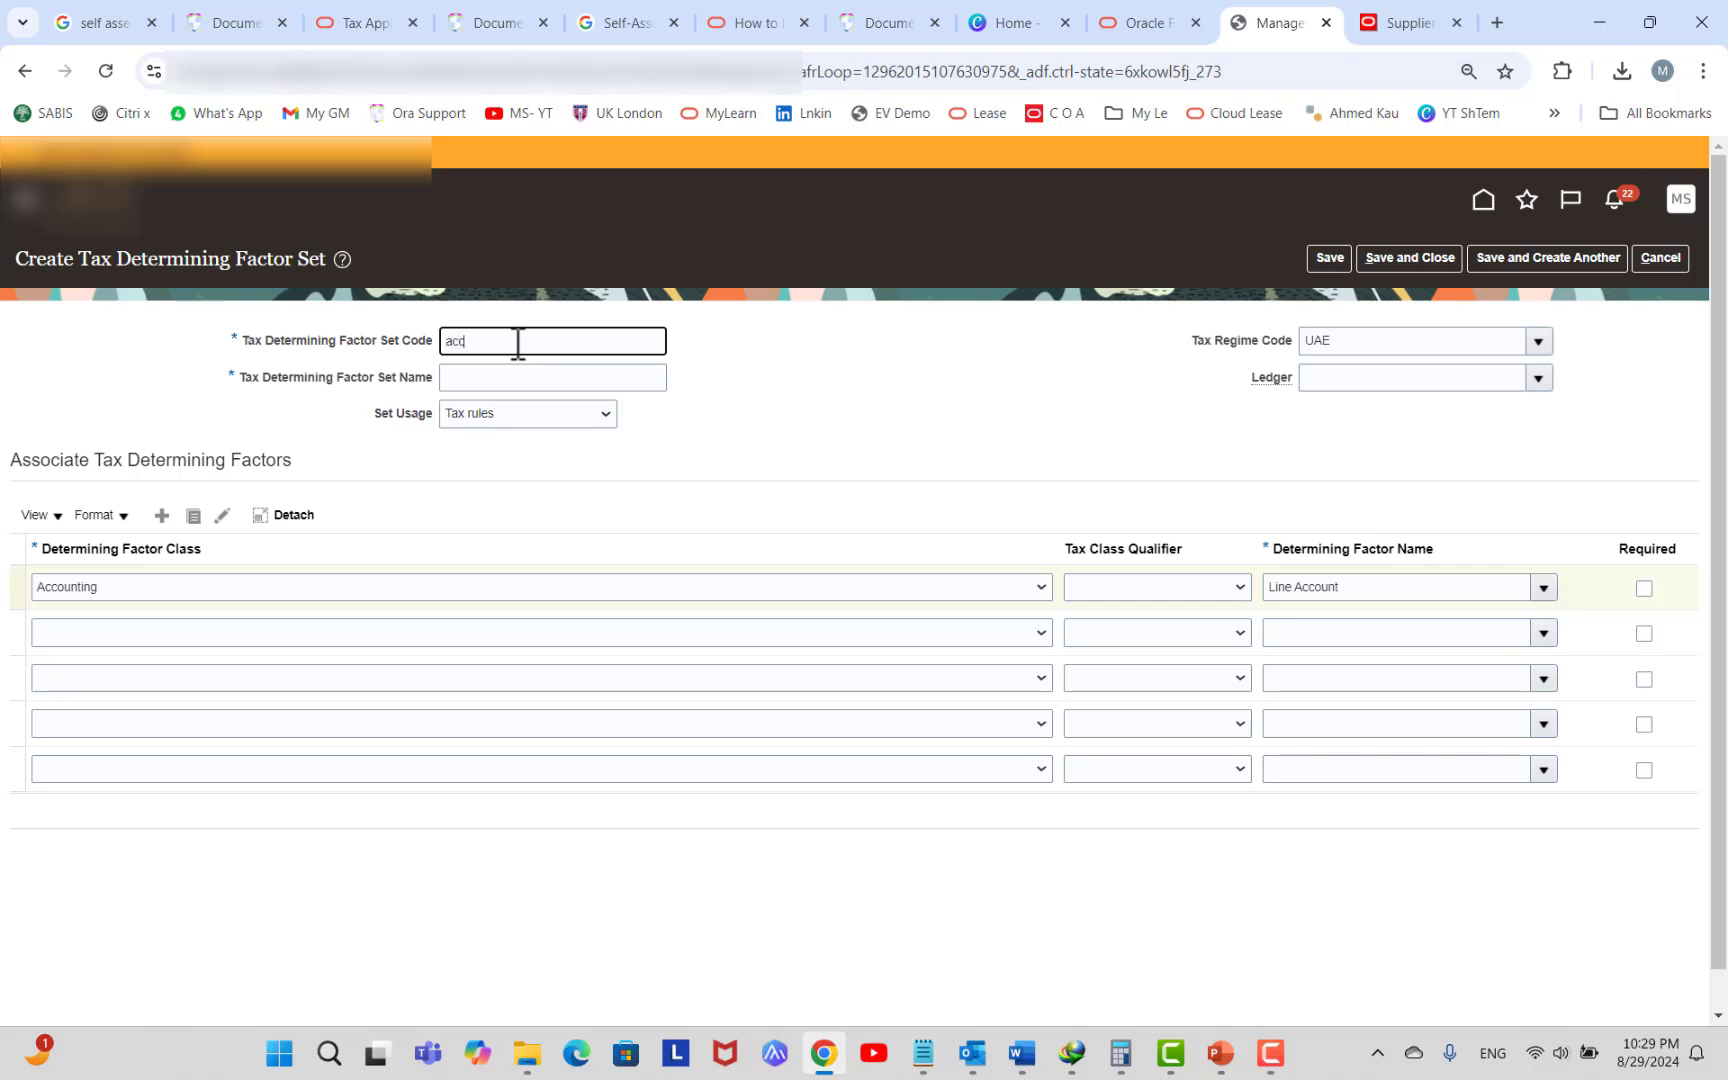
{"action": "key", "text": "Tab"}
{"action": "type", "text": "ac"}
{"action": "key", "text": "Tab"}
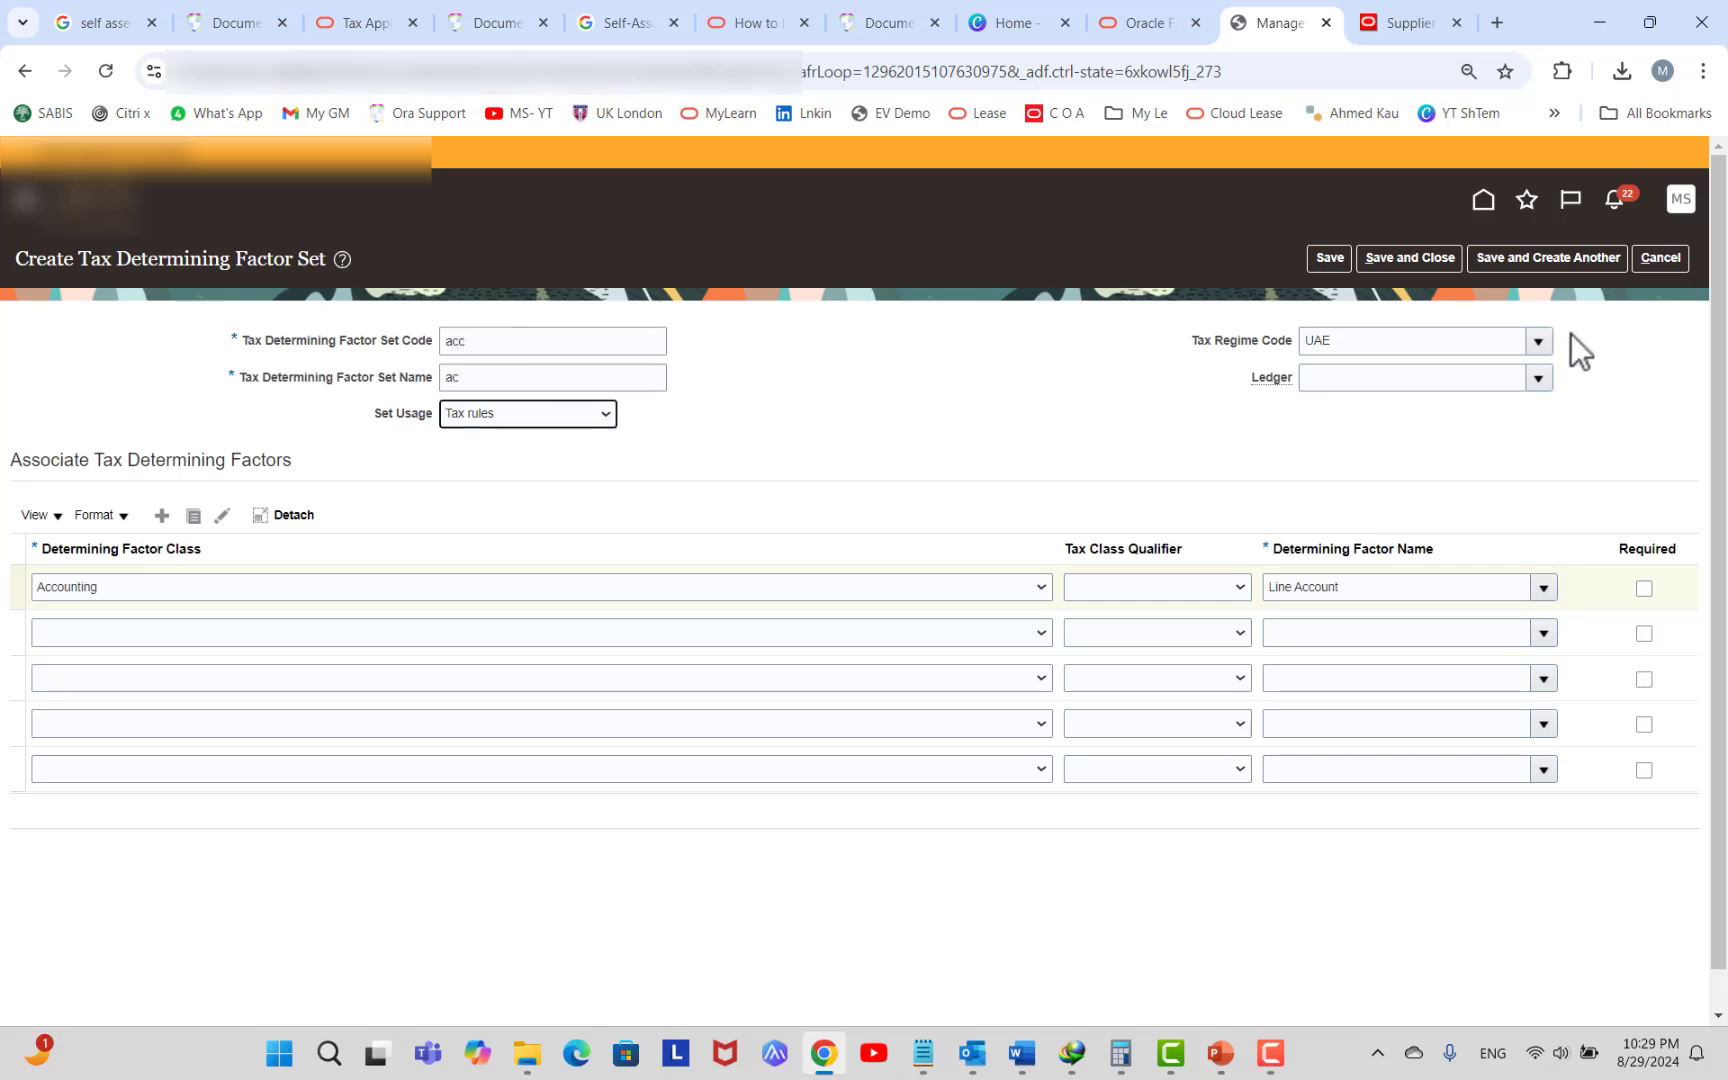
{"action": "left_click", "coordinate": [1436, 257]}
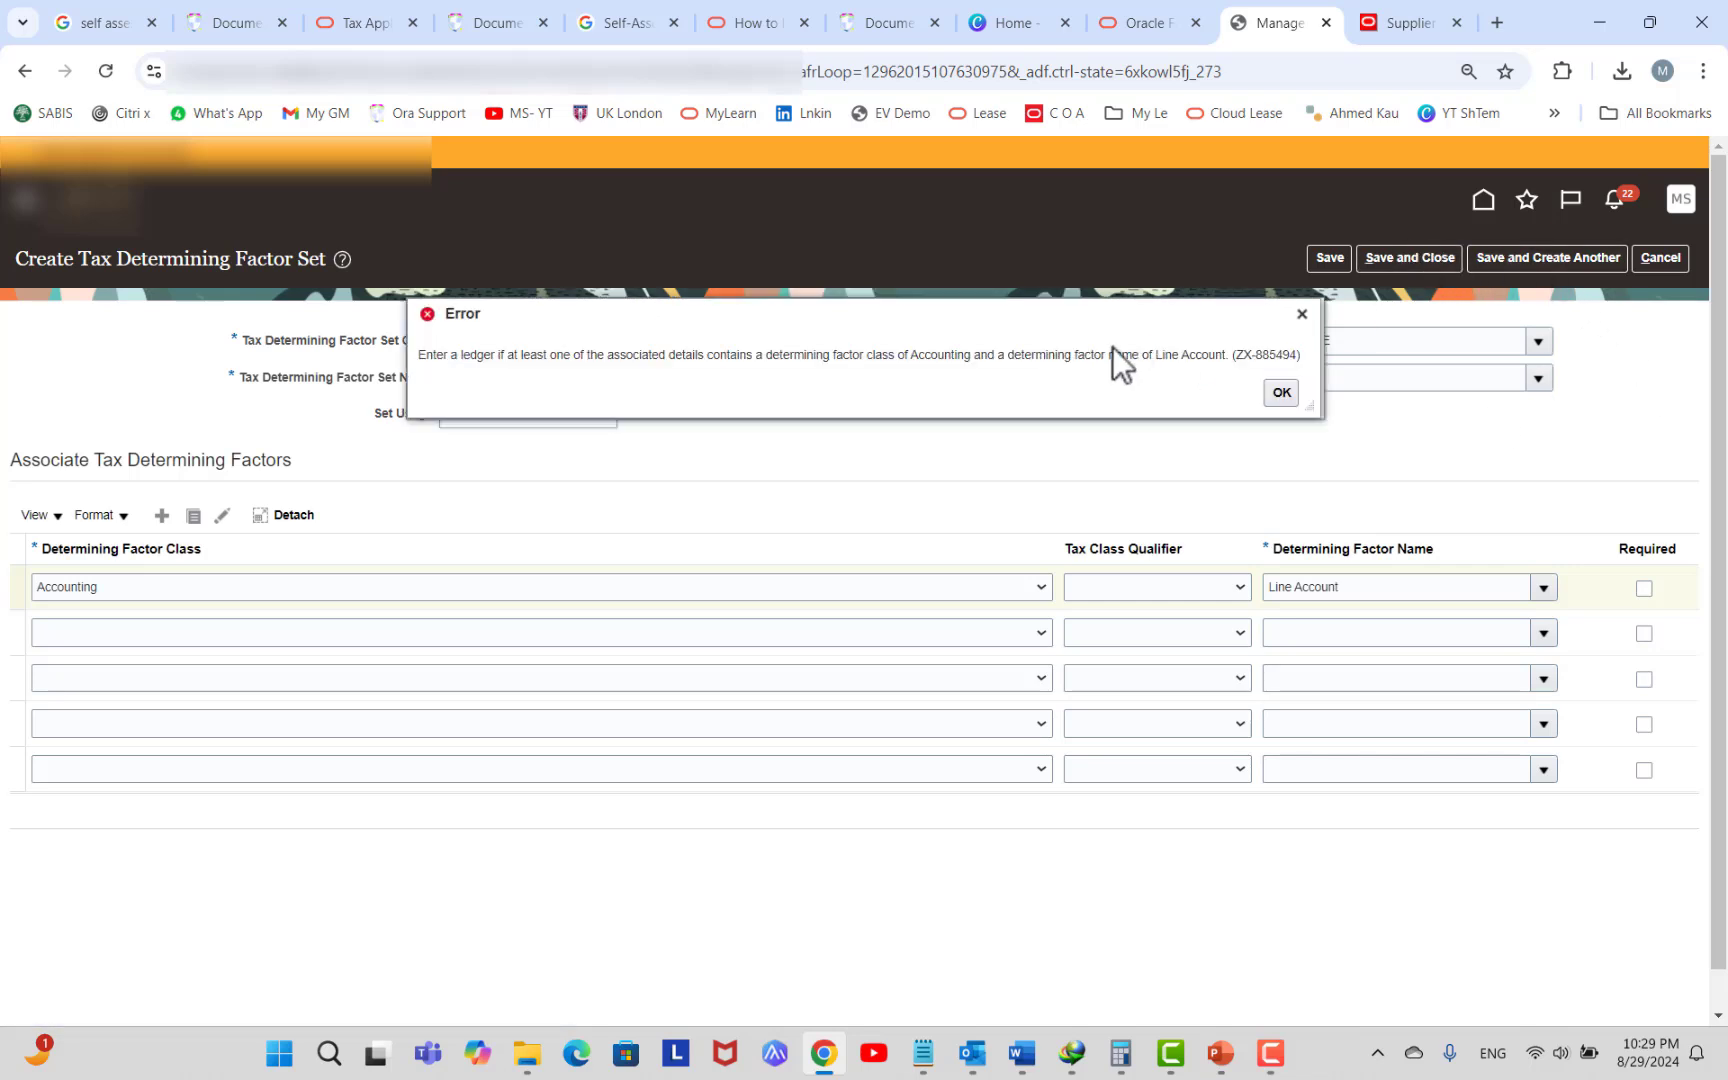
{"action": "left_click", "coordinate": [1281, 392]}
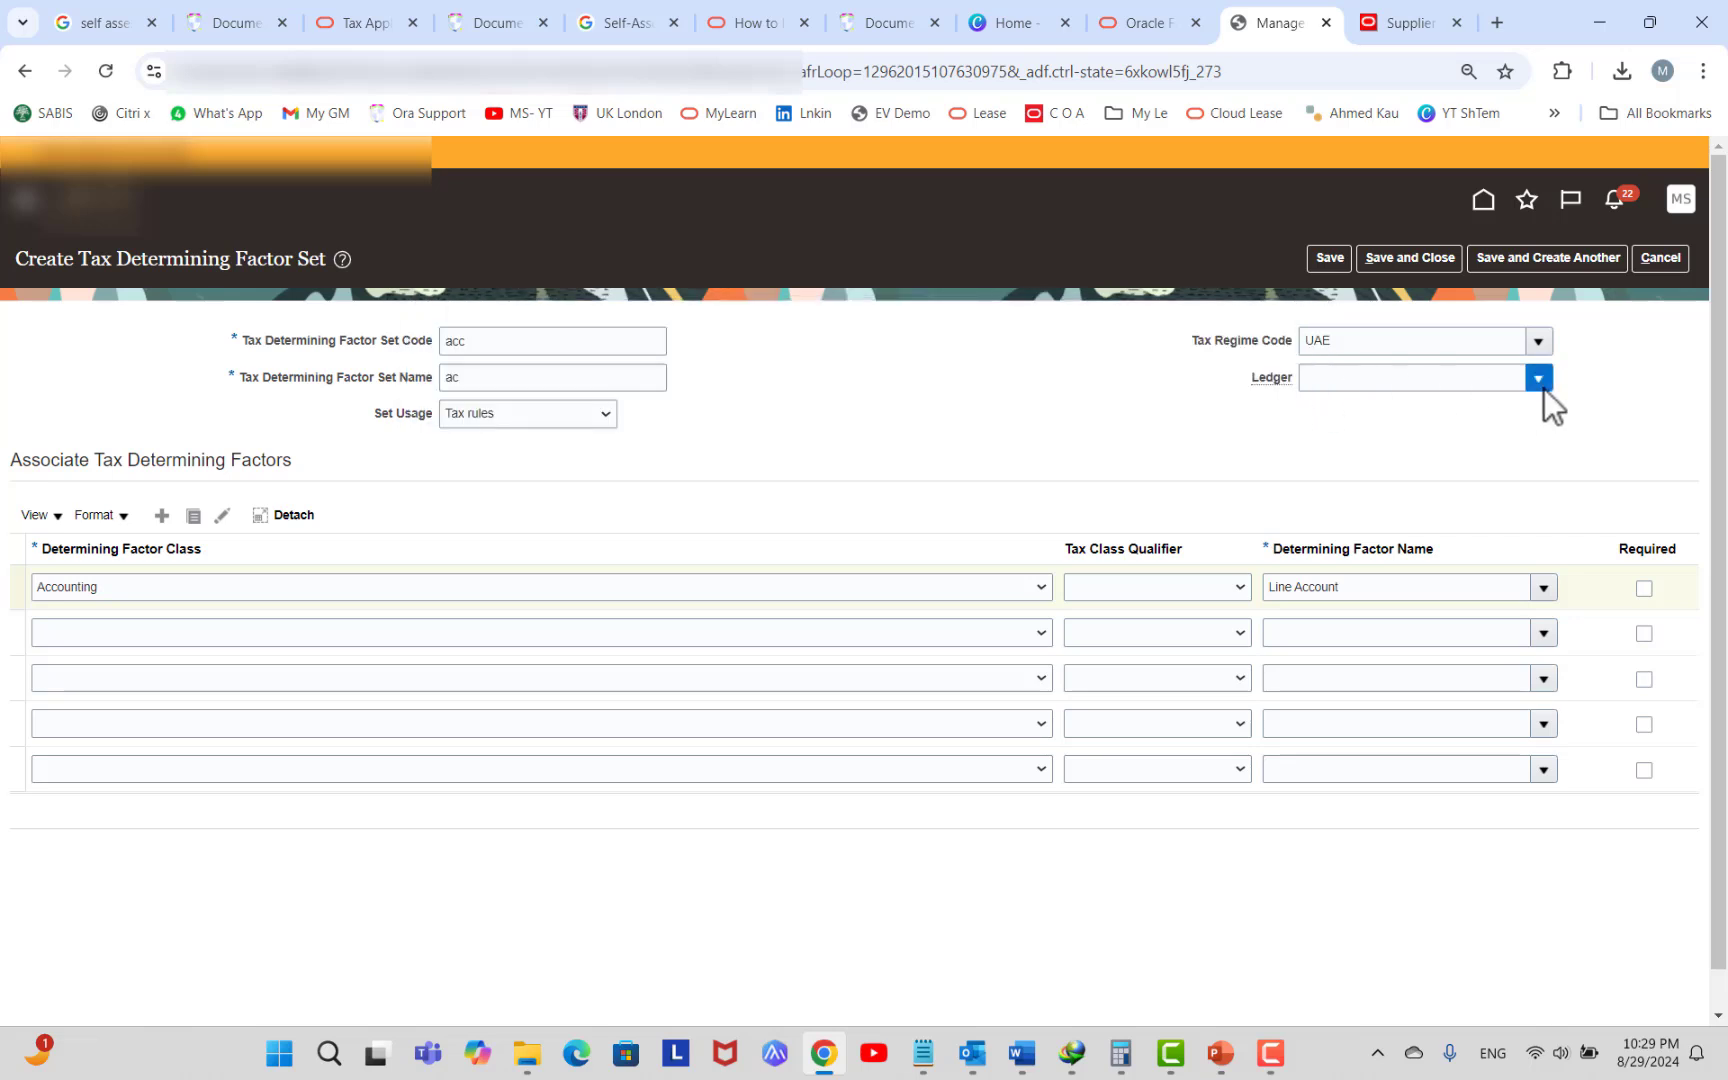
Assign the ledger AM_البلدية والتخطيط to the determining factor set, and save and close it.
{"action": "left_click", "coordinate": [1544, 387]}
{"action": "left_click", "coordinate": [1320, 428]}
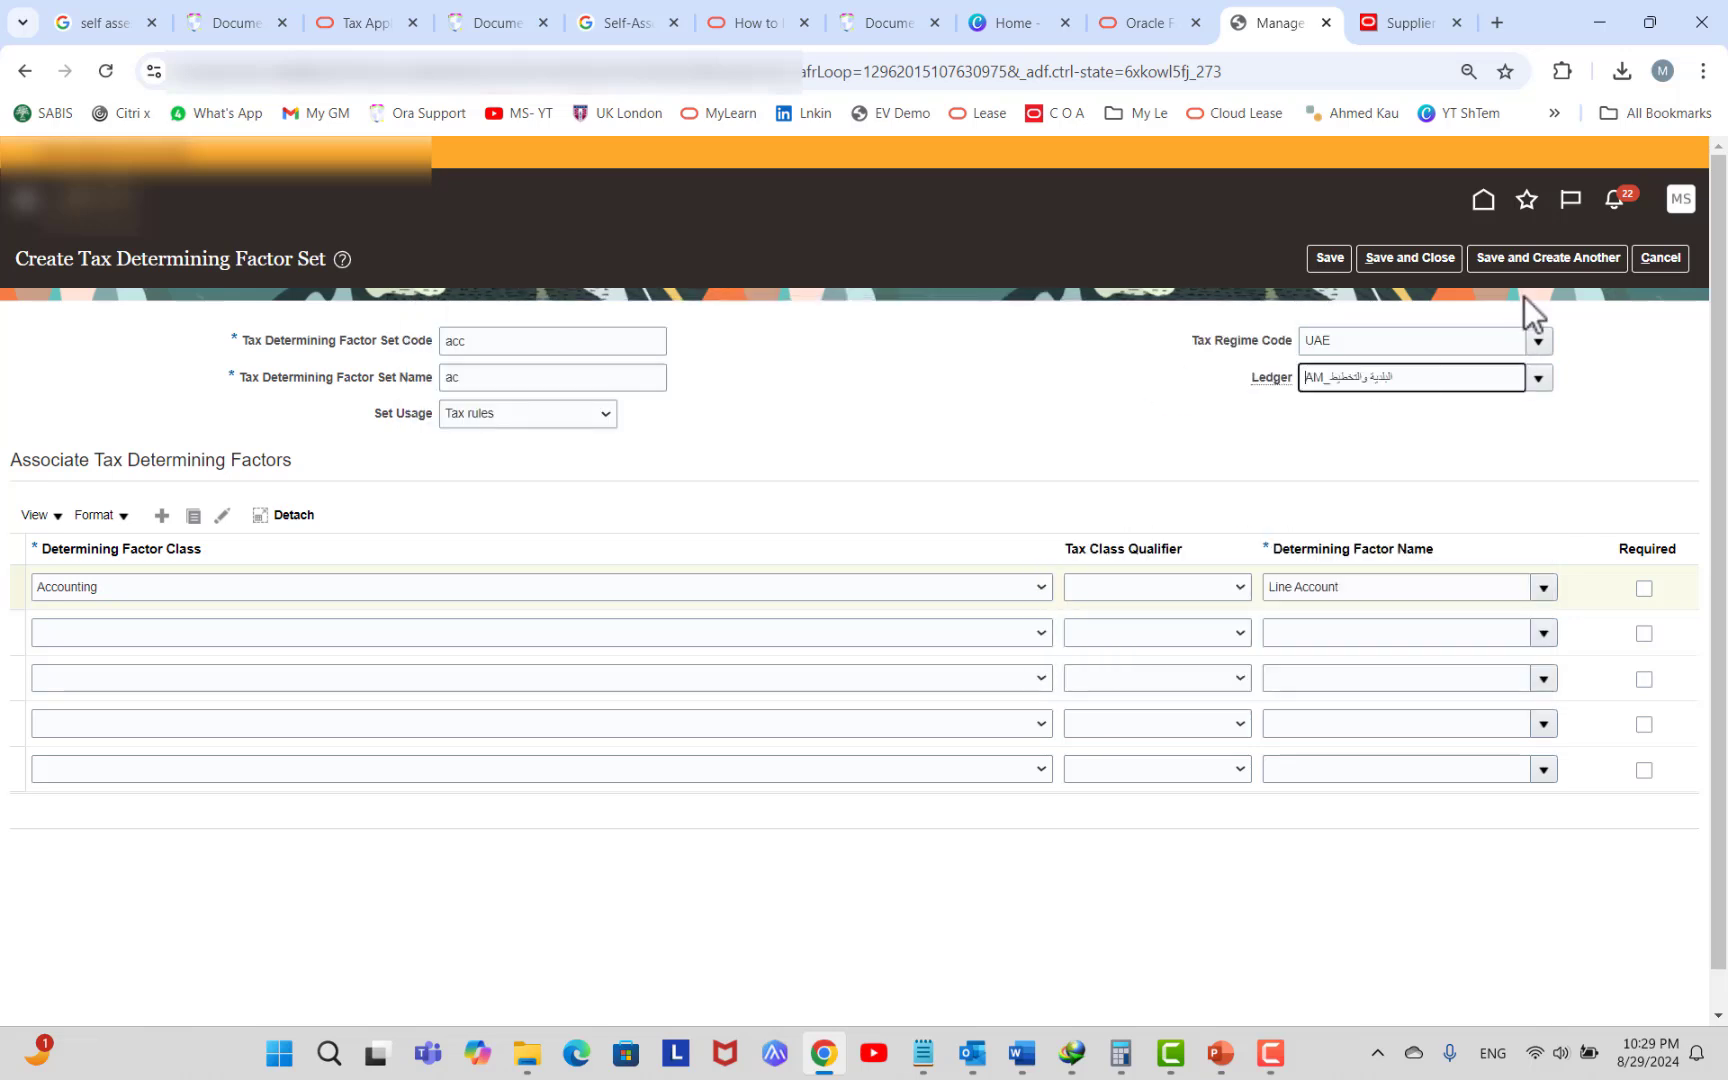
{"action": "left_click", "coordinate": [1410, 258]}
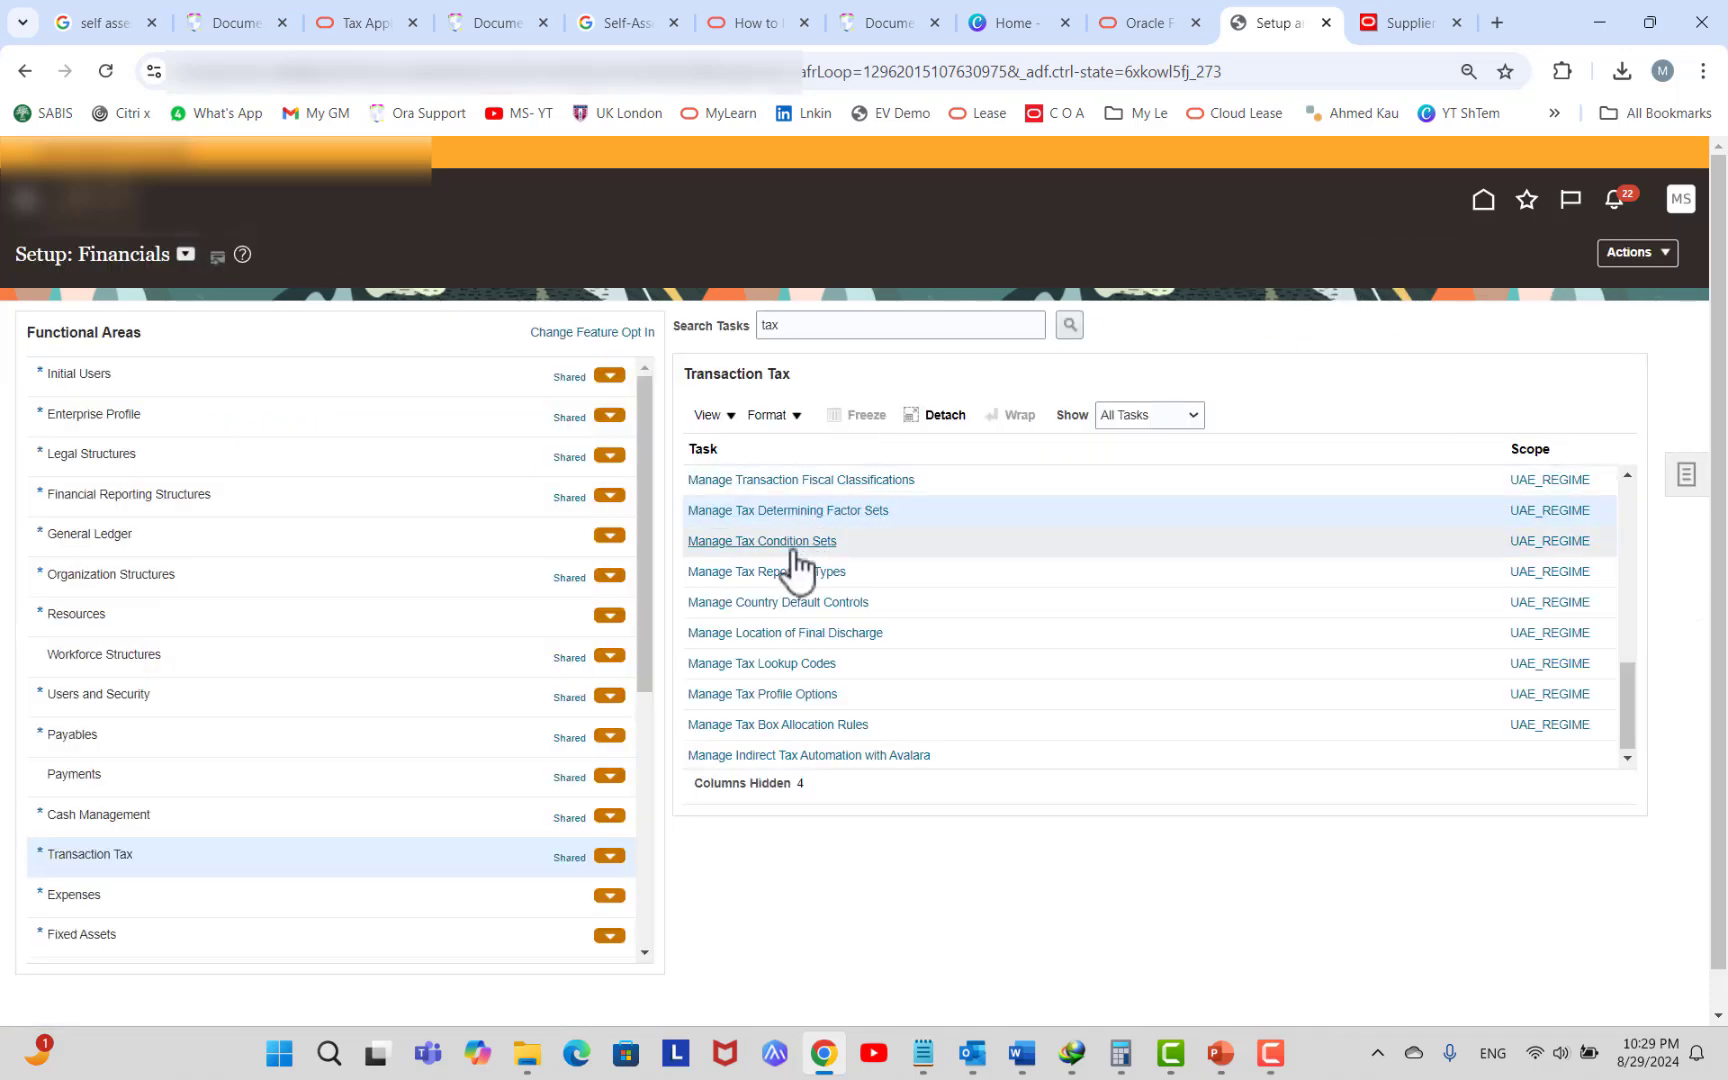
Start a new tax condition set with "acc" as its code and name, based on the determining factor set ACC.
{"action": "left_click", "coordinate": [790, 541]}
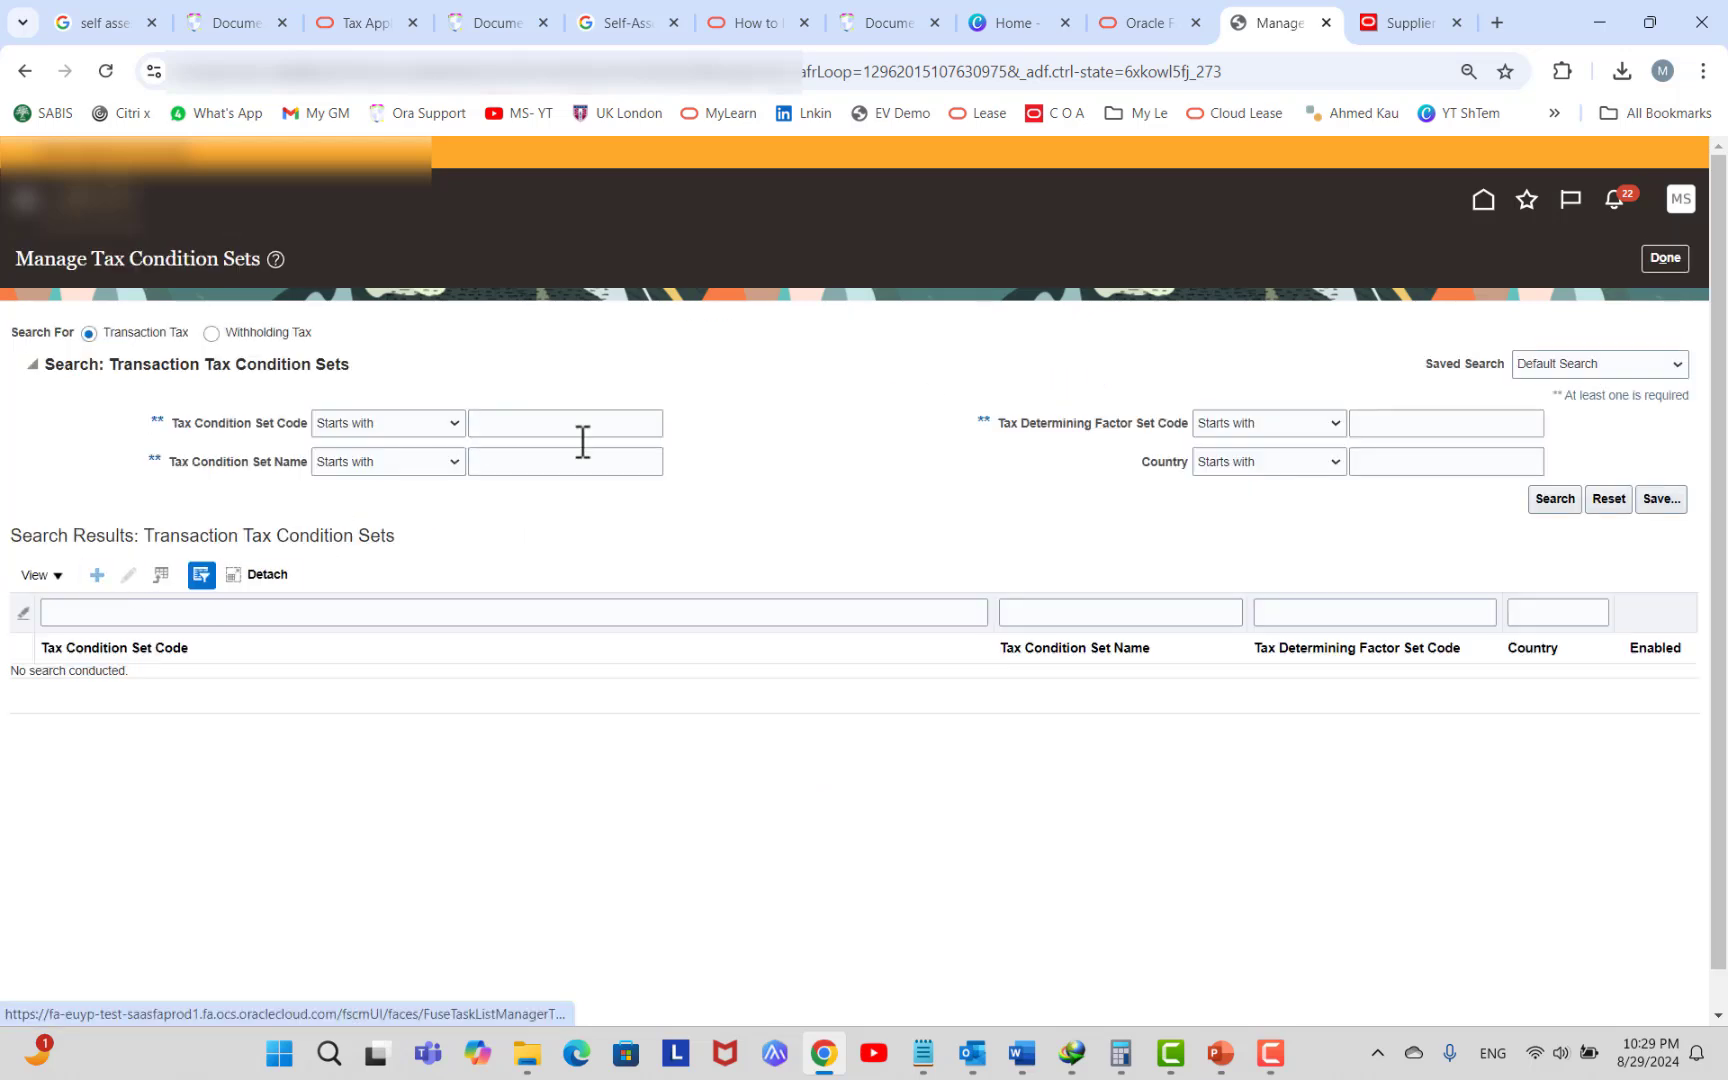
{"action": "left_click", "coordinate": [97, 575]}
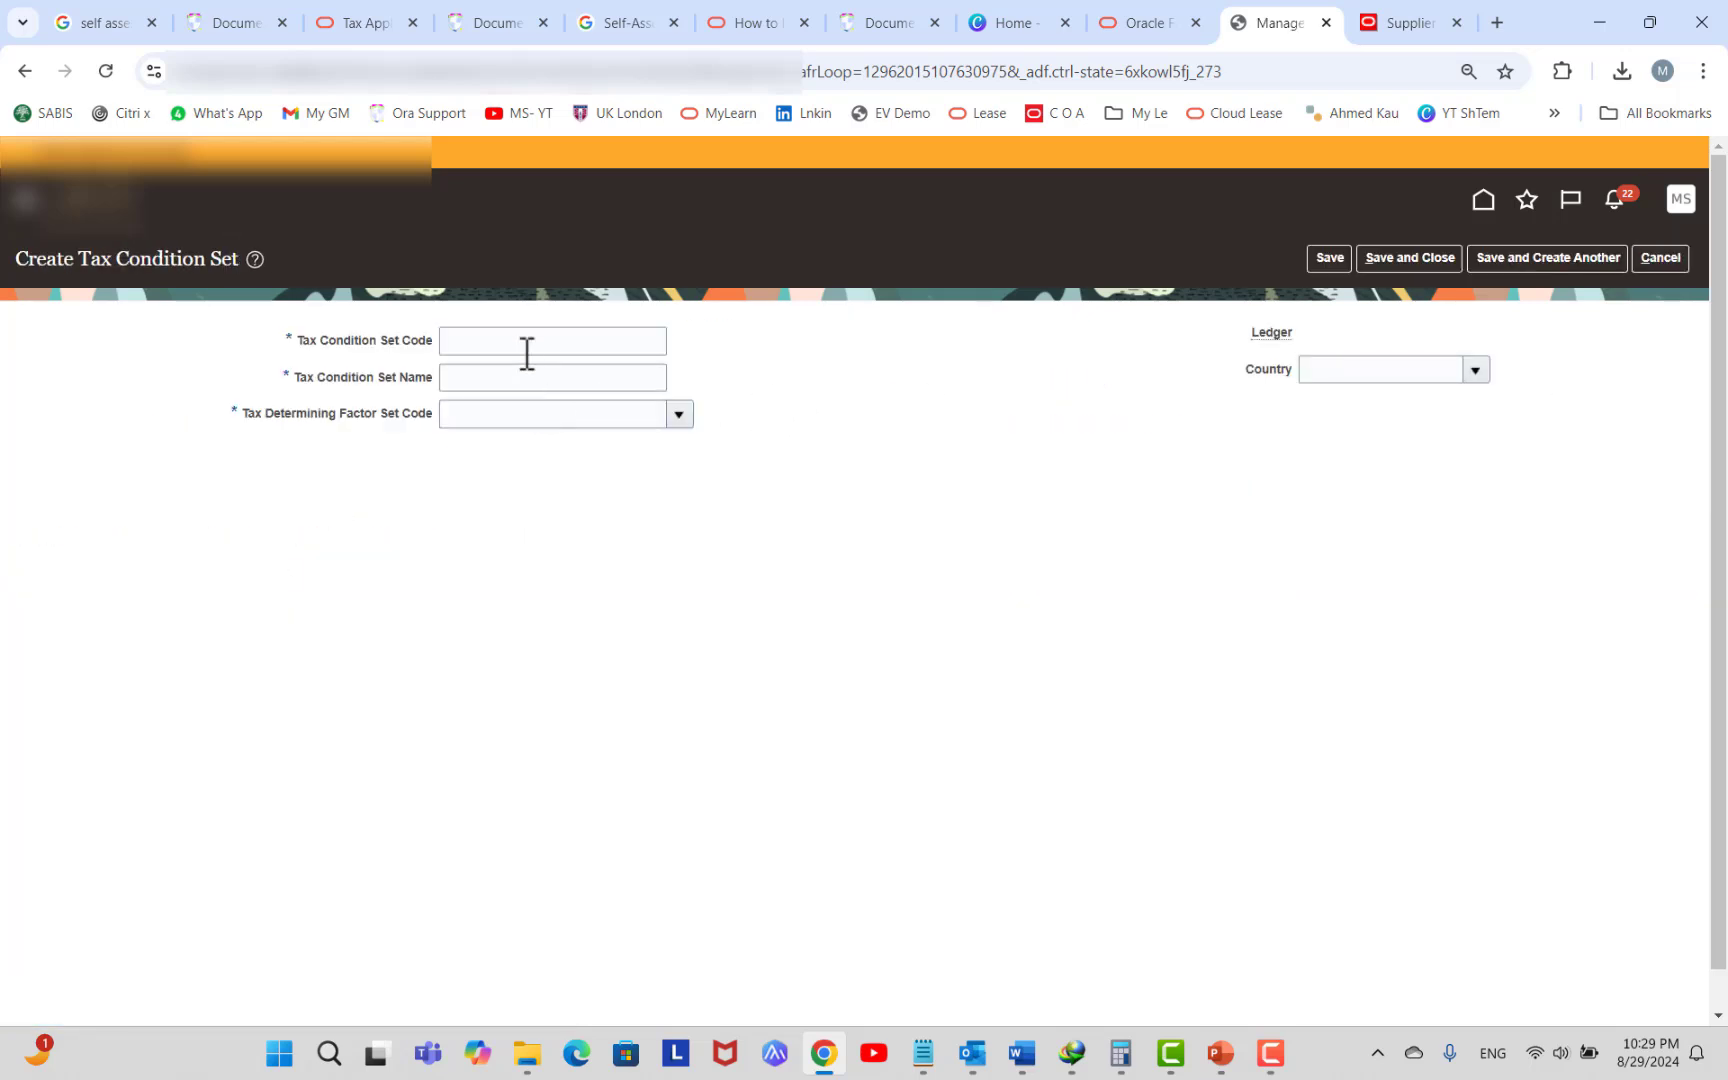
{"action": "left_click", "coordinate": [528, 346]}
{"action": "type", "text": "non rgister supplier"}
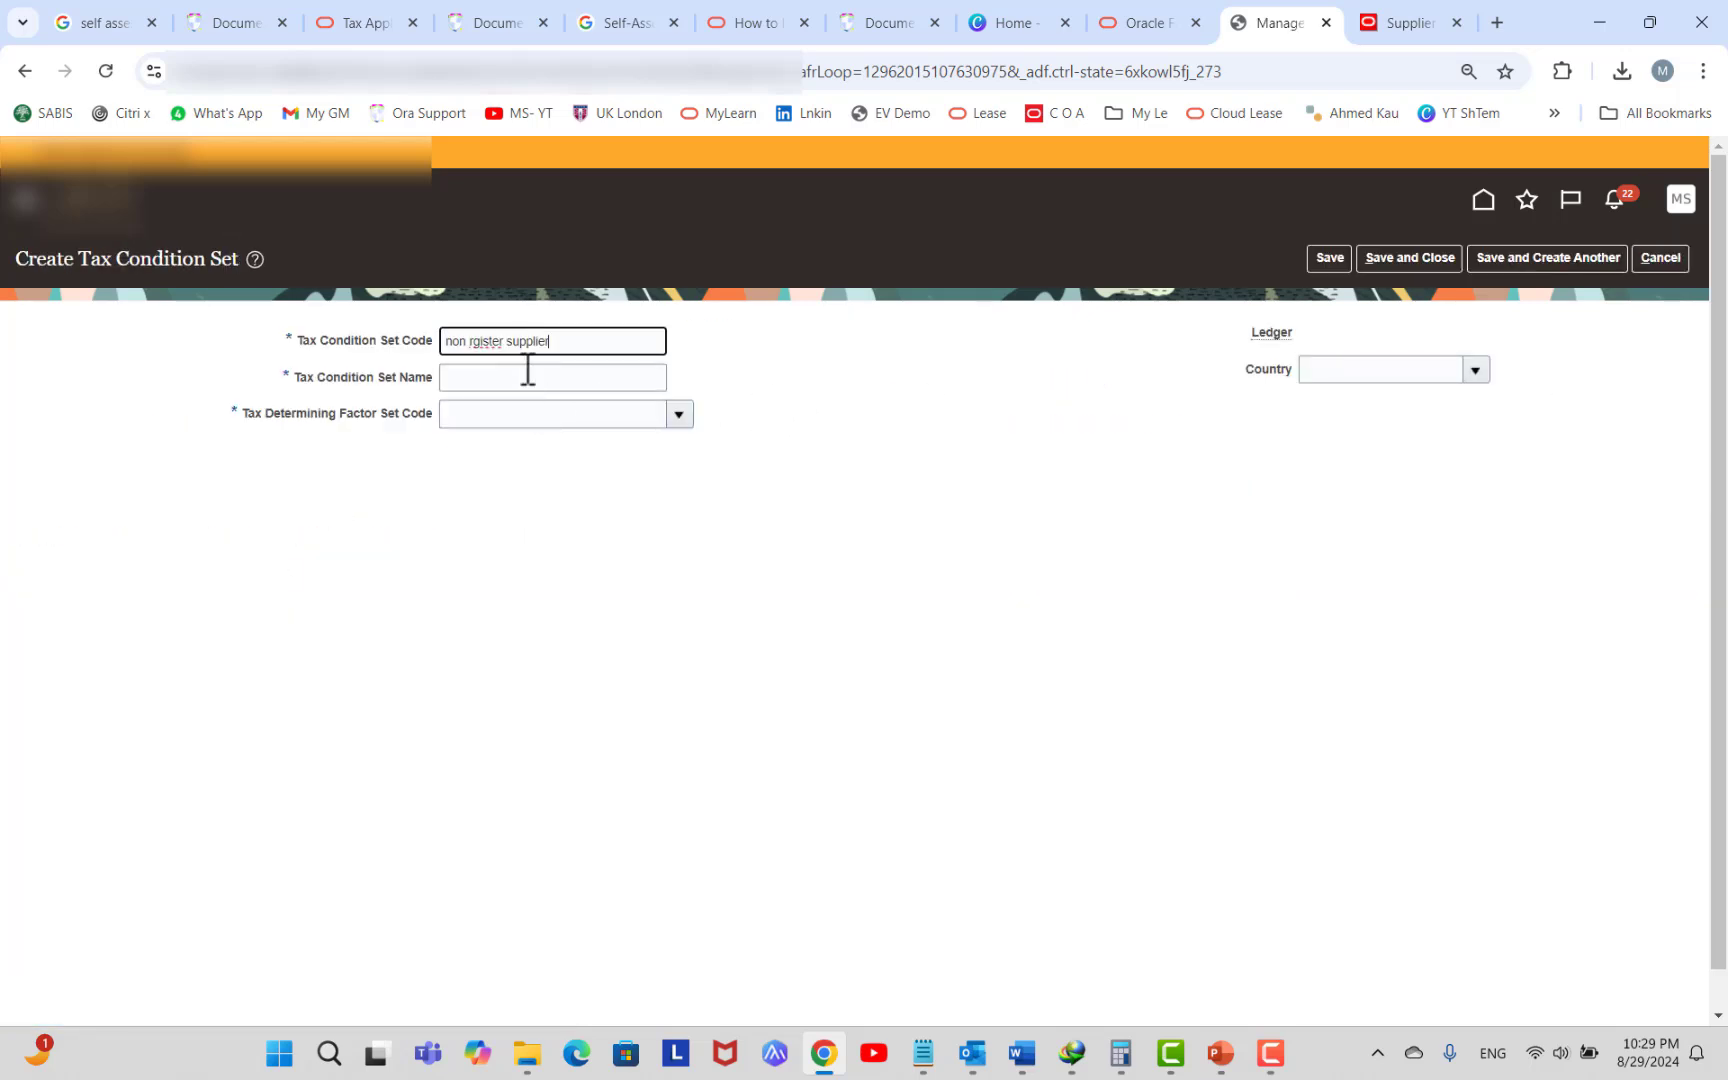
{"action": "left_click", "coordinate": [528, 370]}
{"action": "triple_click", "coordinate": [536, 343]}
{"action": "type", "text": "acc"}
{"action": "key", "text": "Tab"}
{"action": "type", "text": "acc"}
{"action": "key", "text": "Tab"}
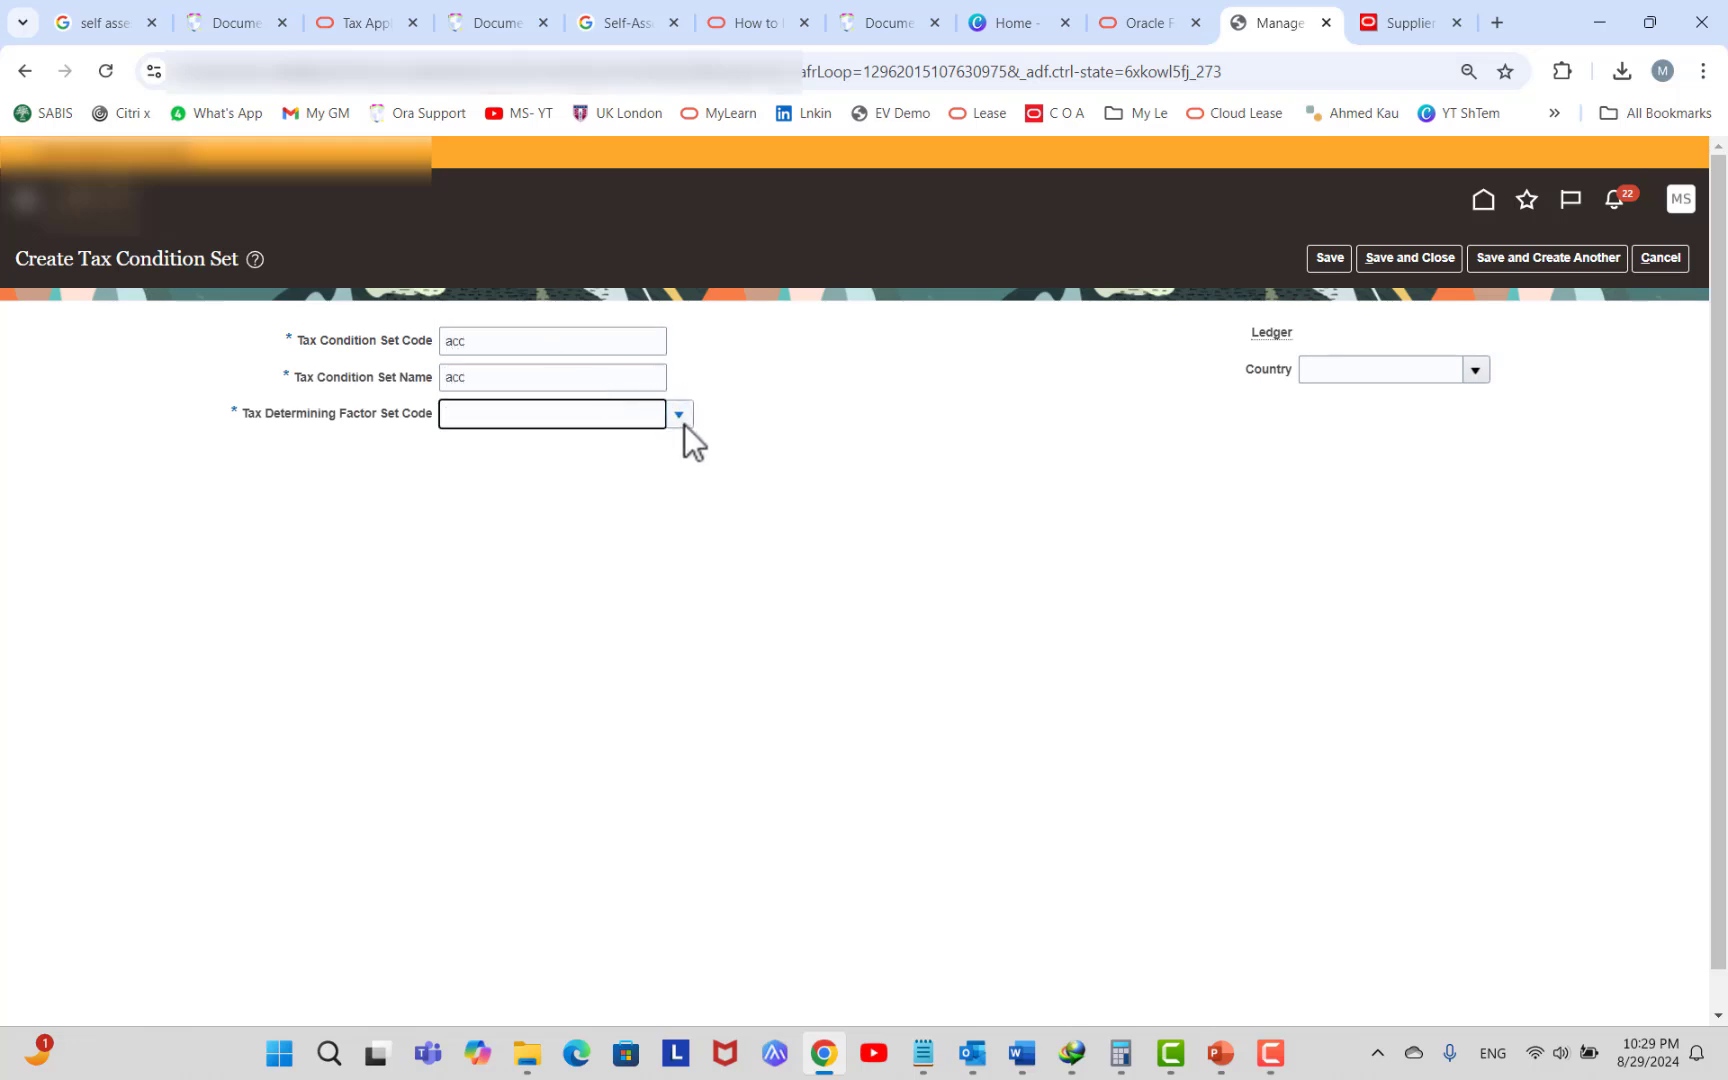
{"action": "left_click", "coordinate": [684, 424]}
{"action": "left_click", "coordinate": [536, 493]}
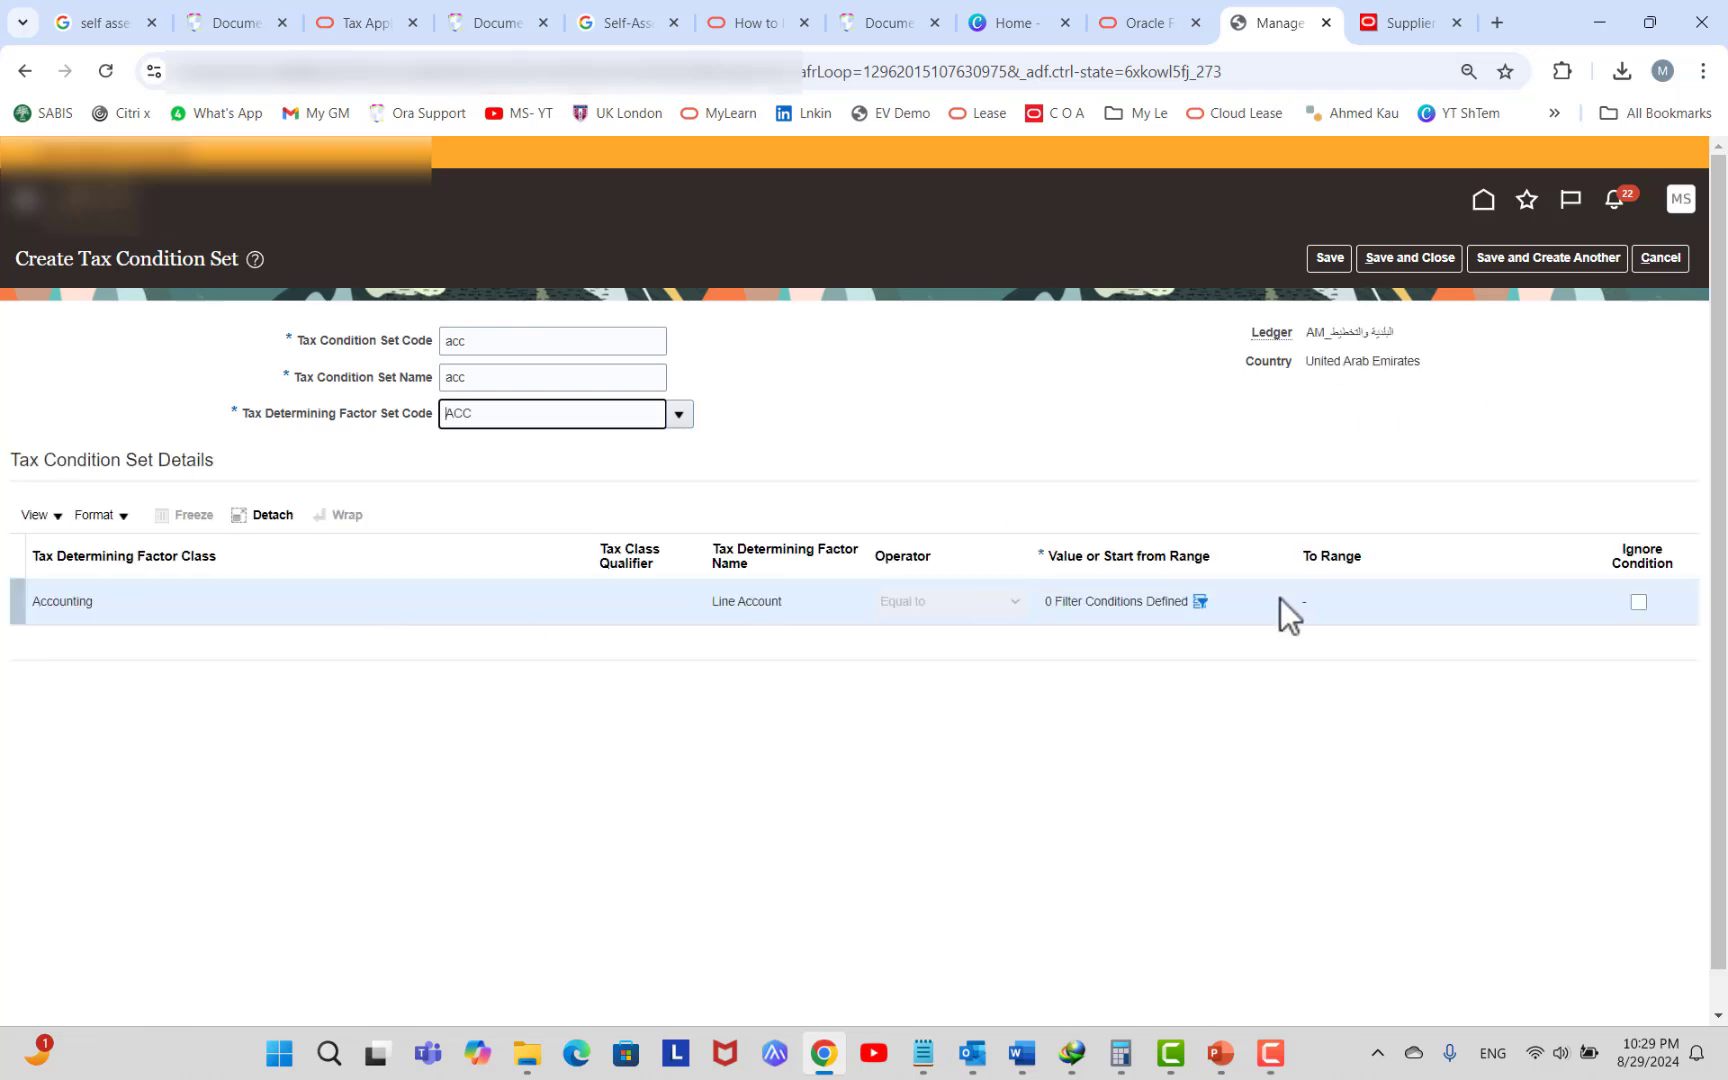
Check the values offered for an Account filter on the Line Account condition, and discard the new condition set.
{"action": "left_click", "coordinate": [1199, 604]}
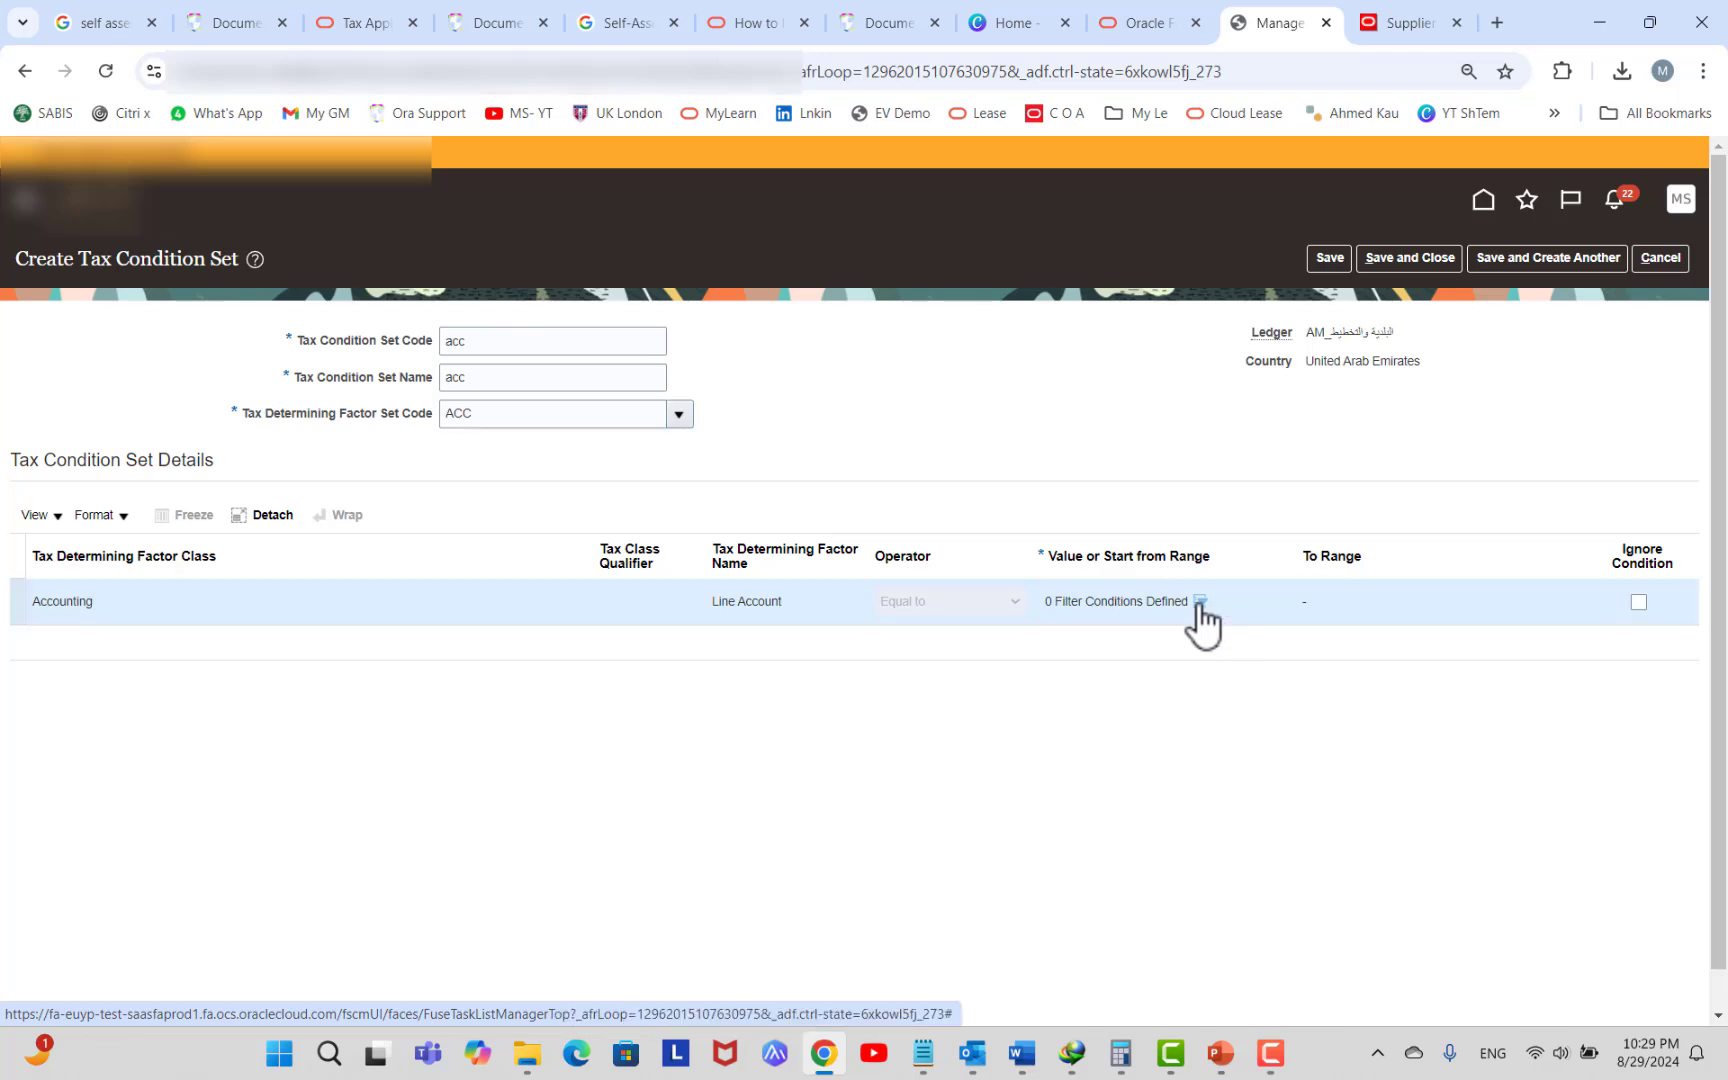
{"action": "left_click", "coordinate": [1199, 604]}
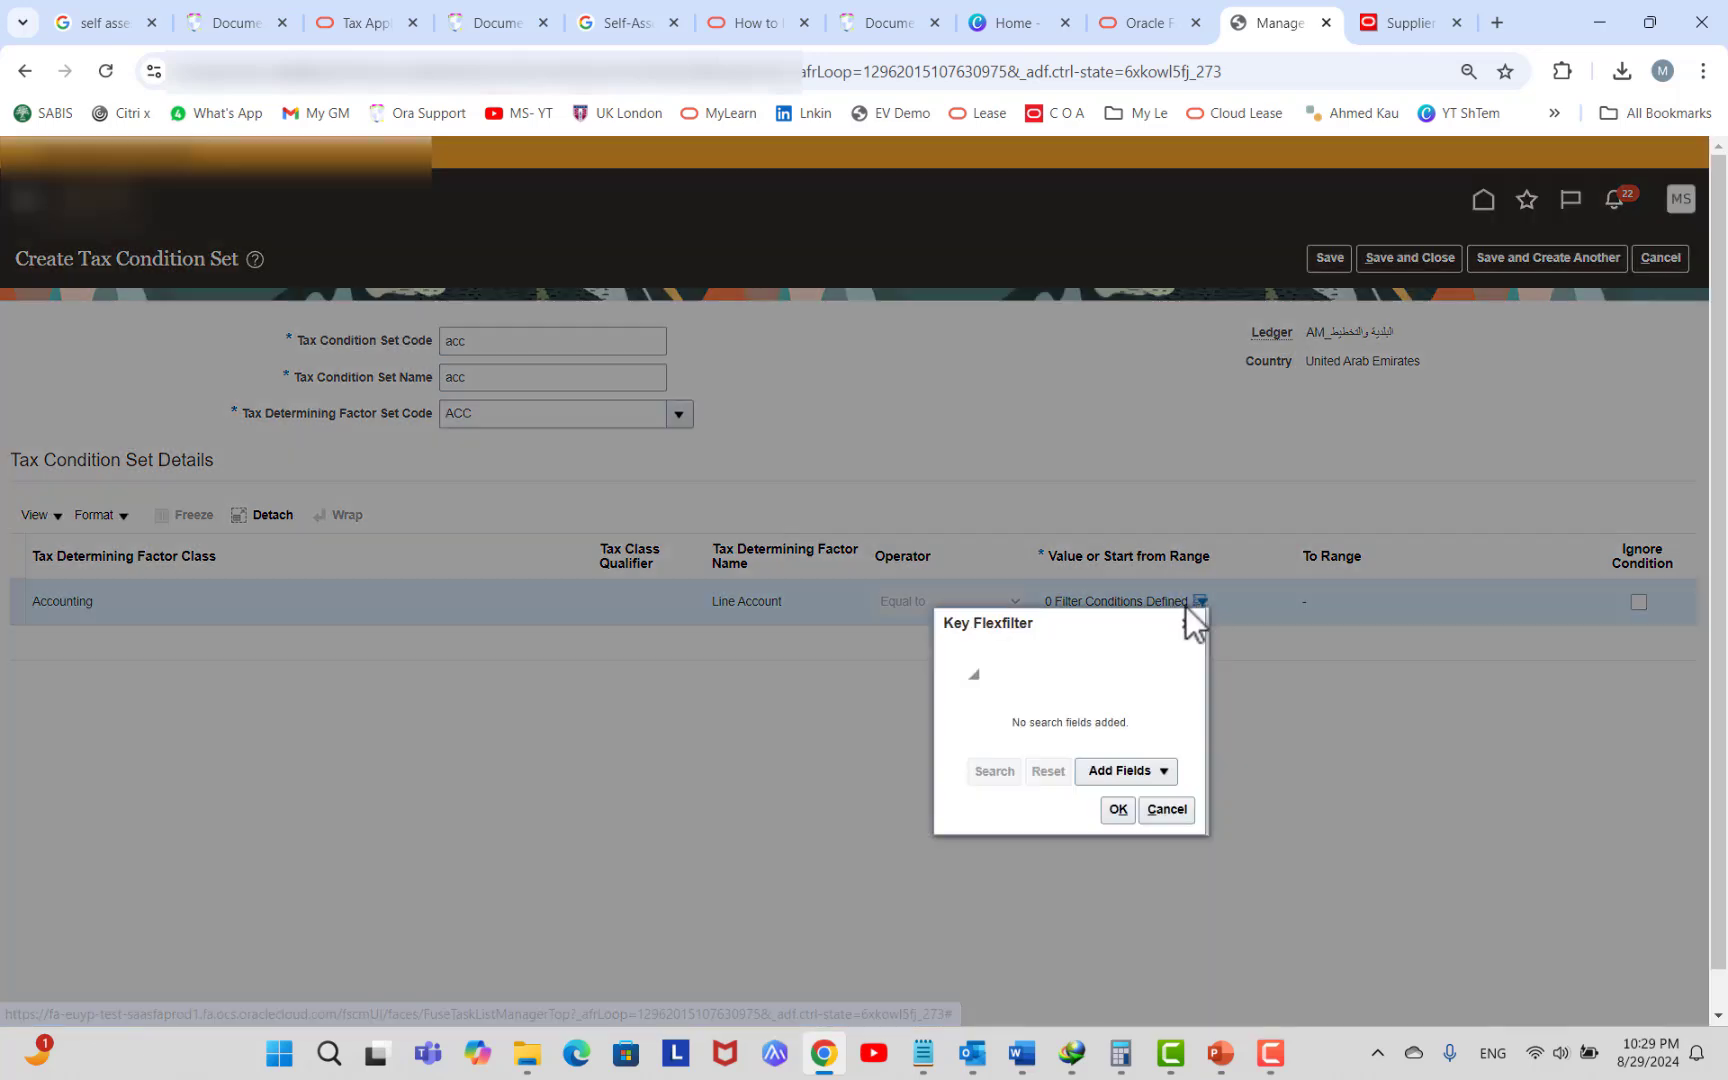
{"action": "left_click", "coordinate": [1133, 774]}
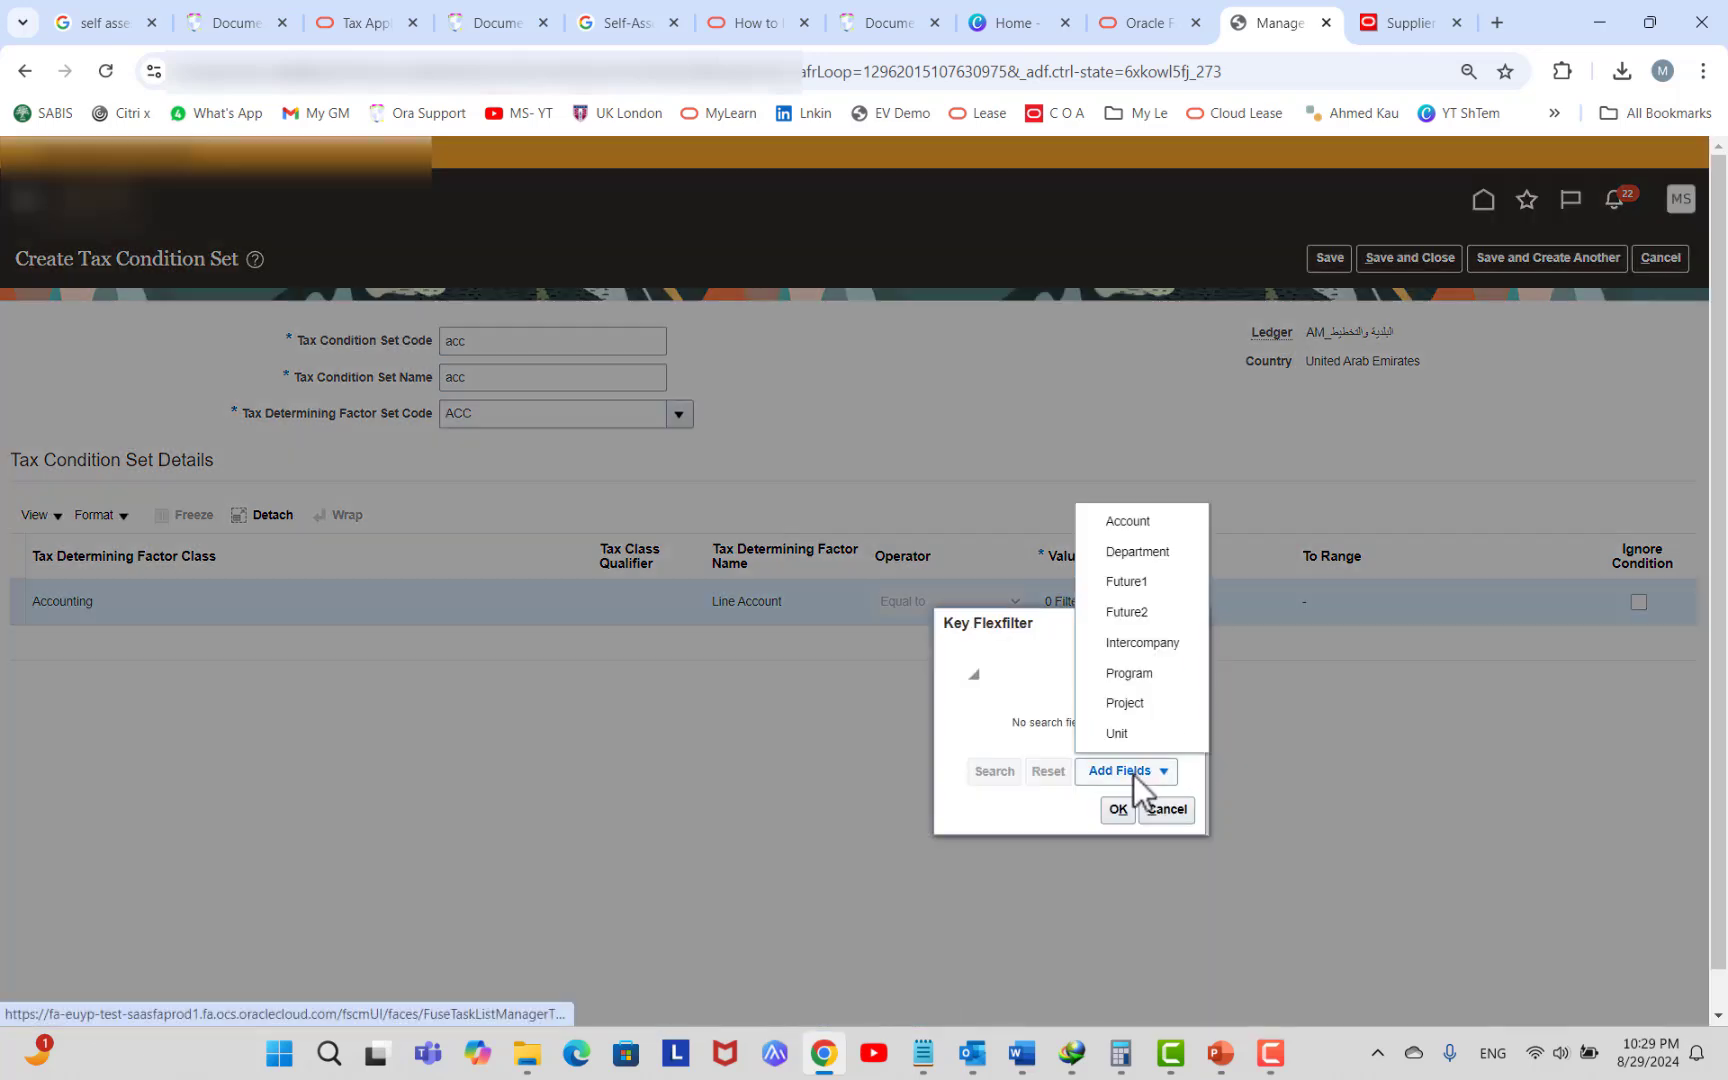
{"action": "left_click", "coordinate": [1150, 521]}
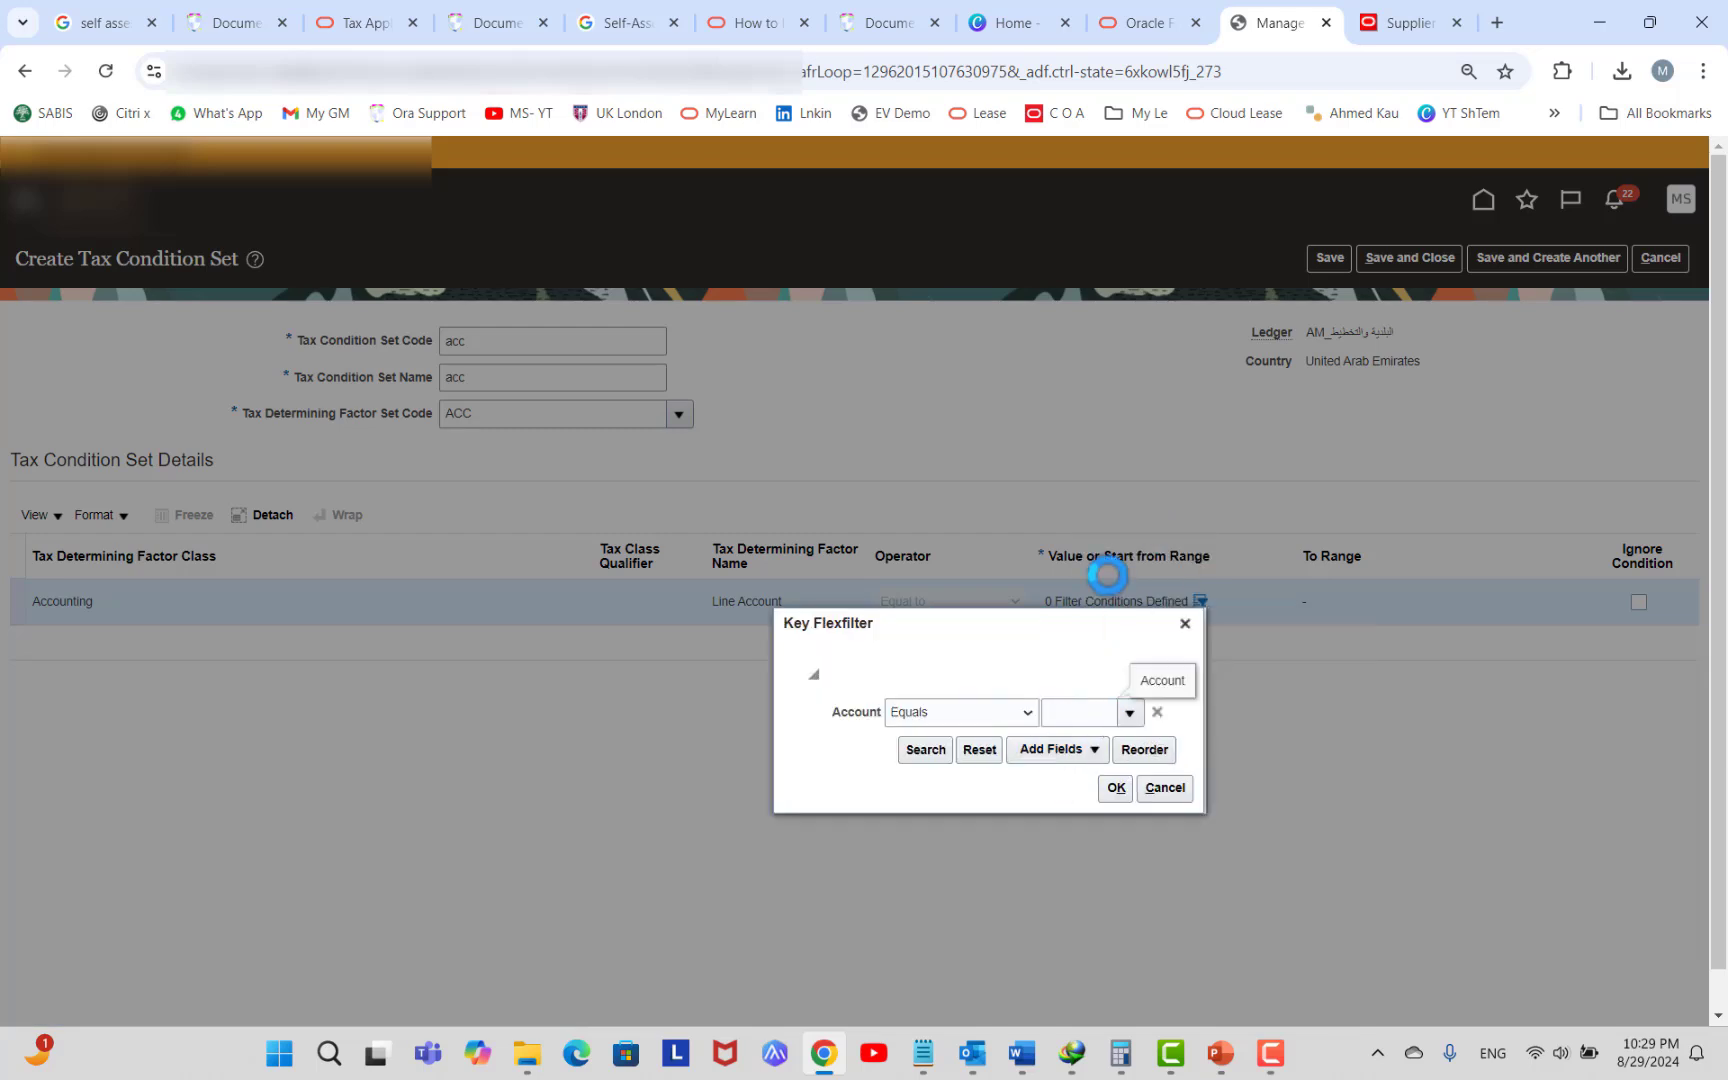
{"action": "left_click", "coordinate": [1131, 713]}
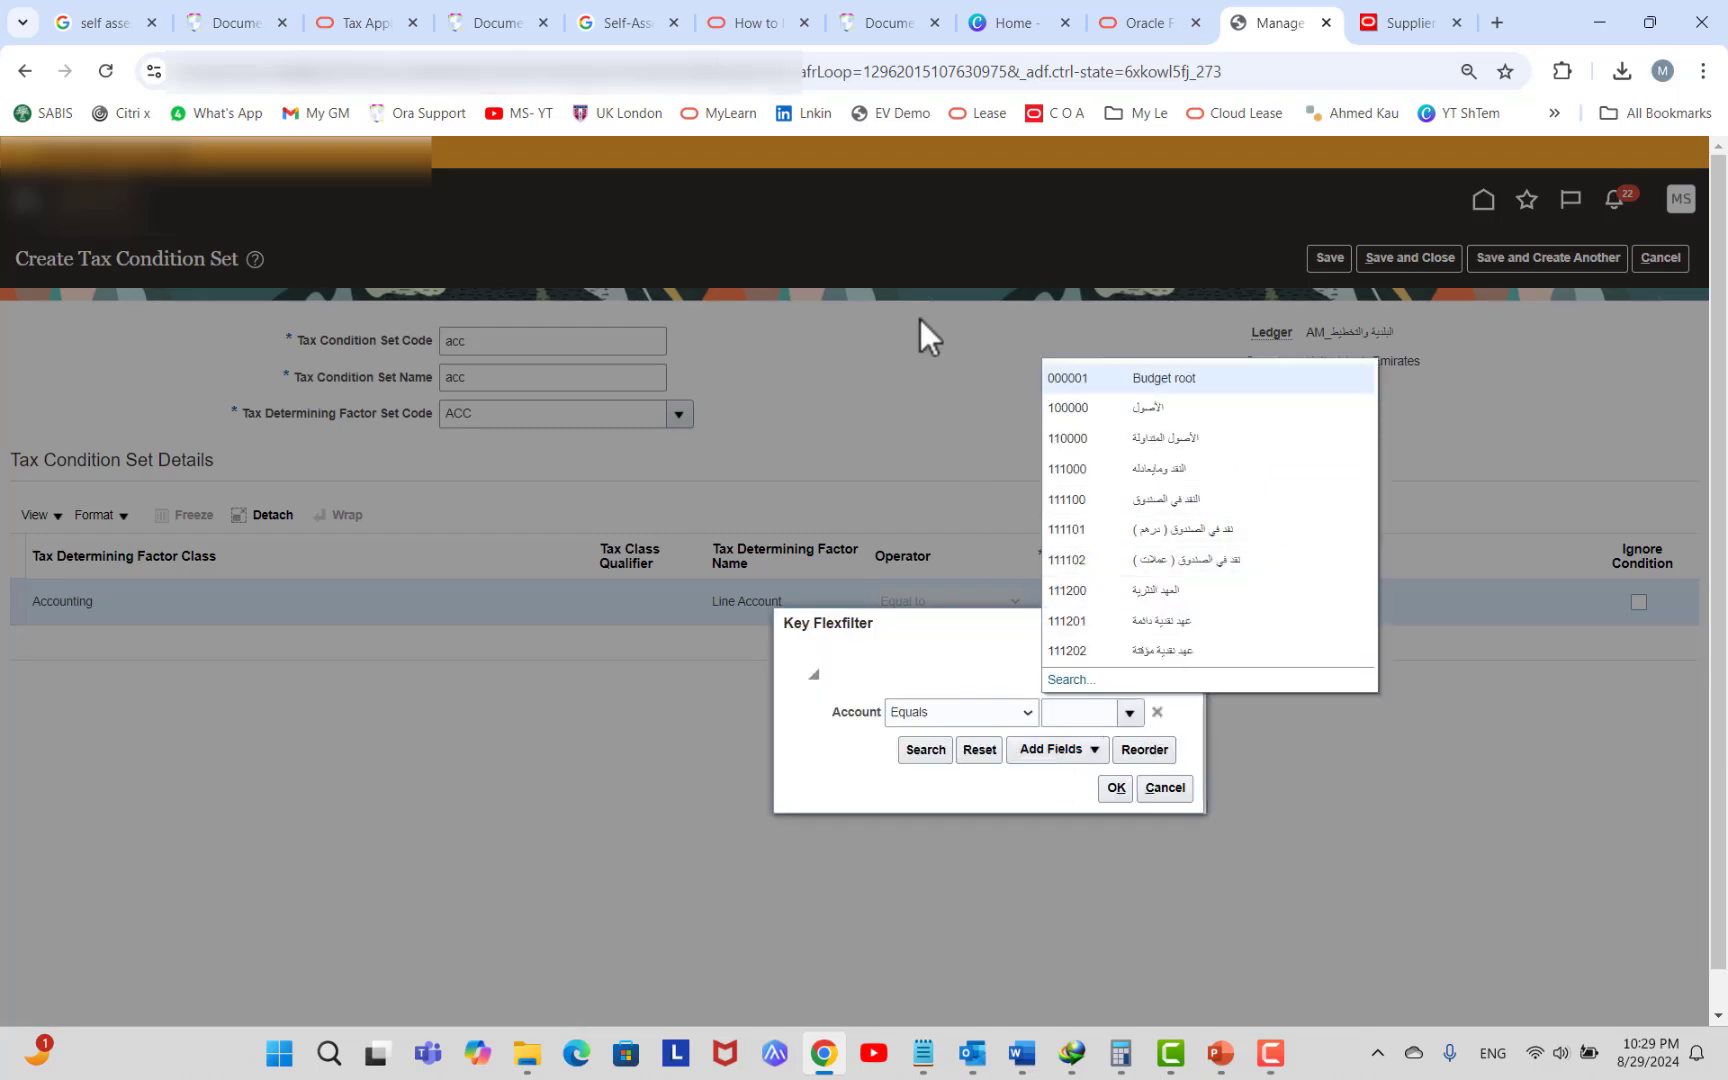
{"action": "left_click", "coordinate": [1140, 787]}
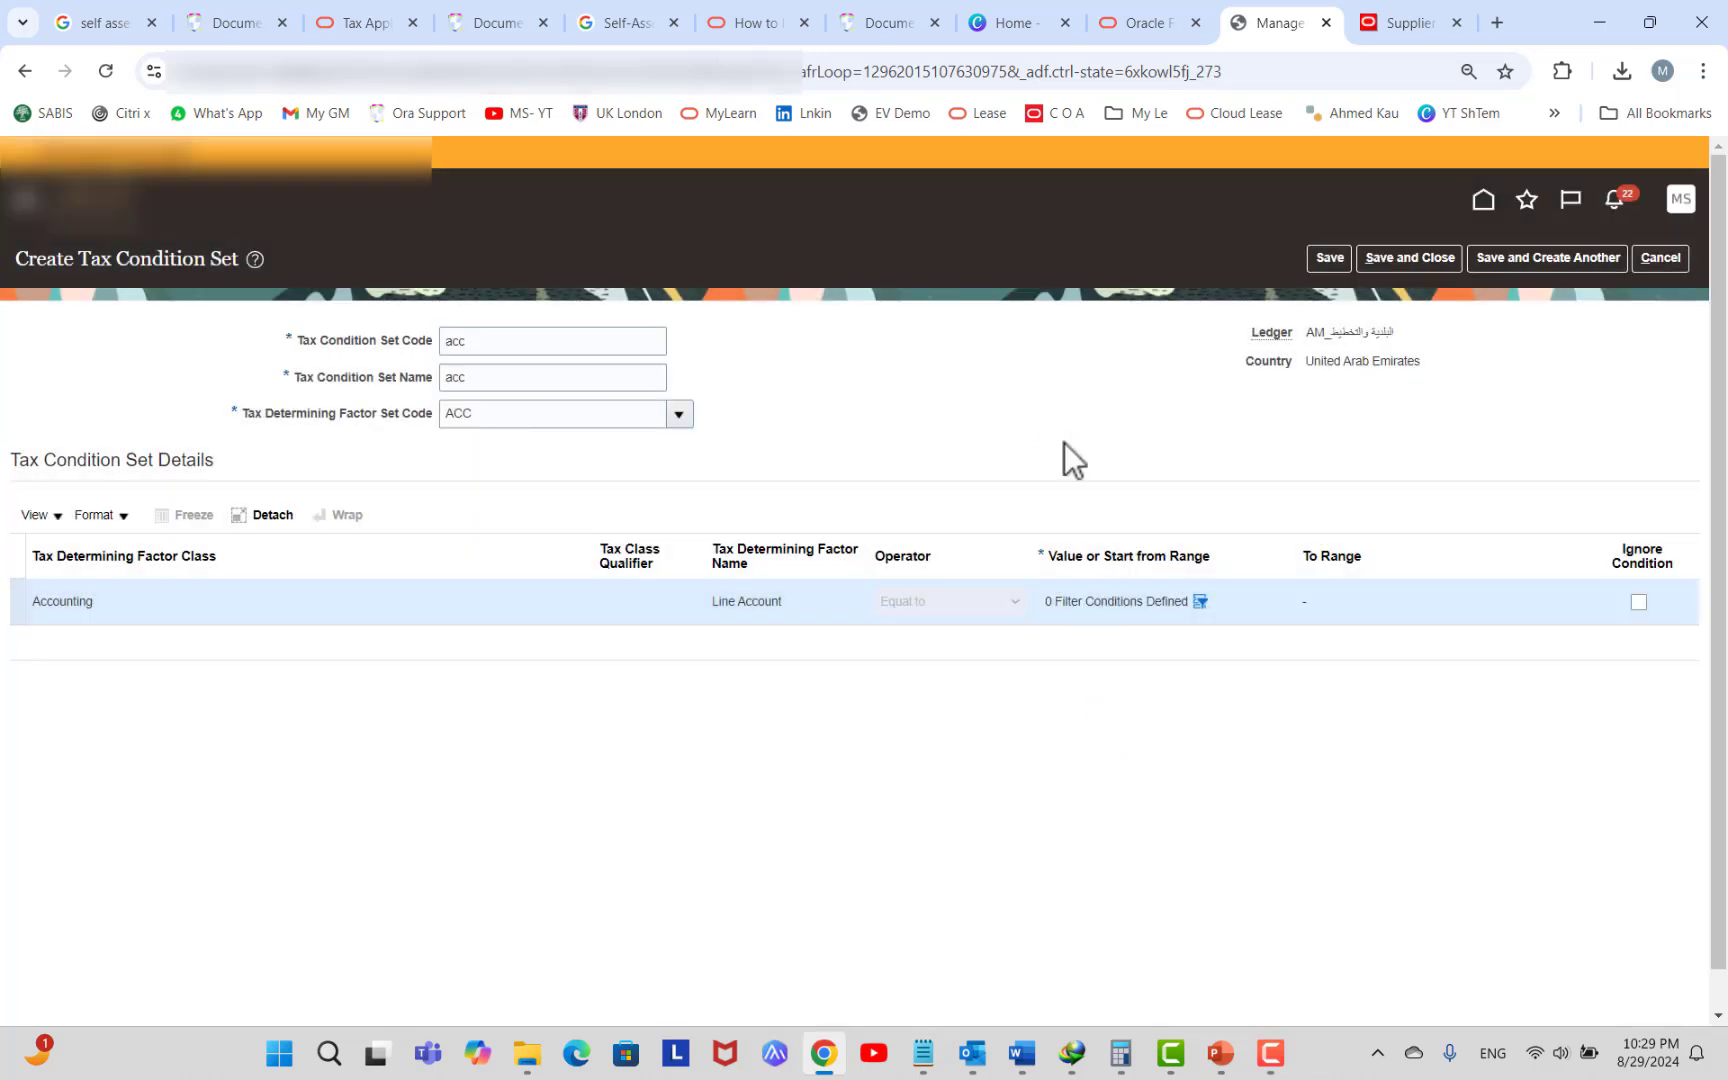
{"action": "left_click", "coordinate": [1653, 260]}
{"action": "left_click", "coordinate": [1095, 607]}
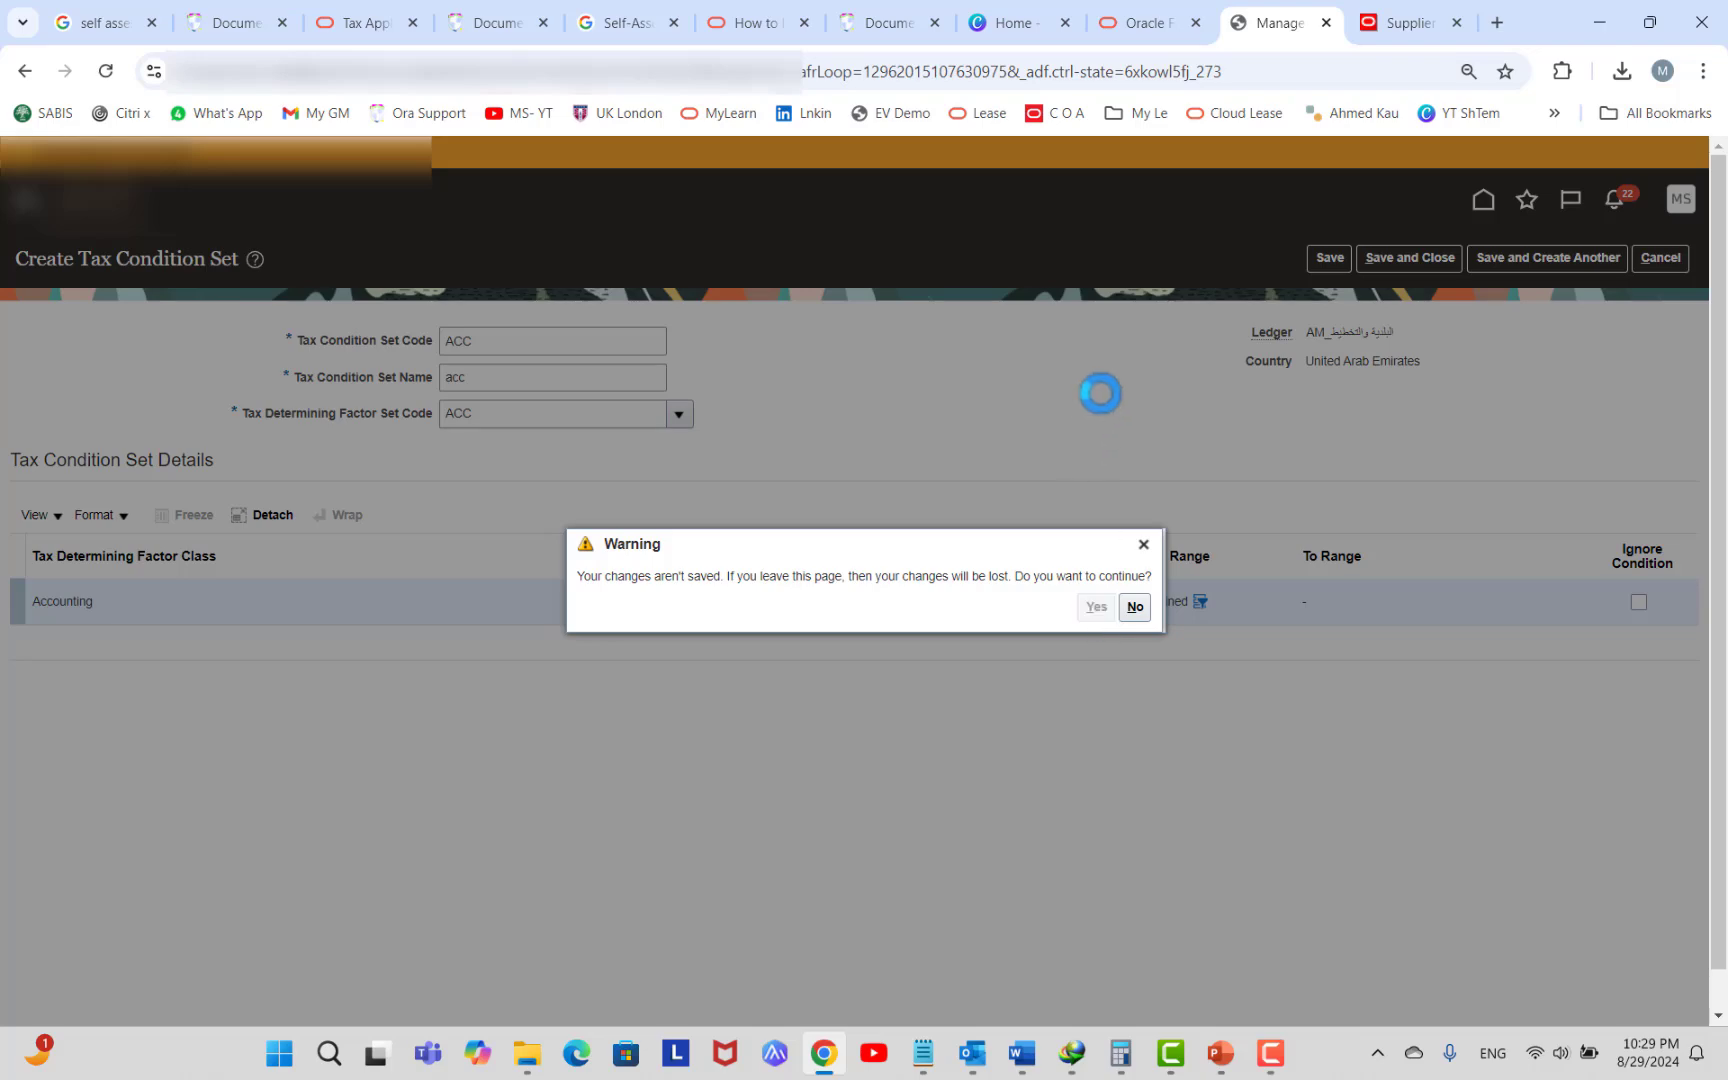
{"action": "left_click", "coordinate": [1399, 24]}
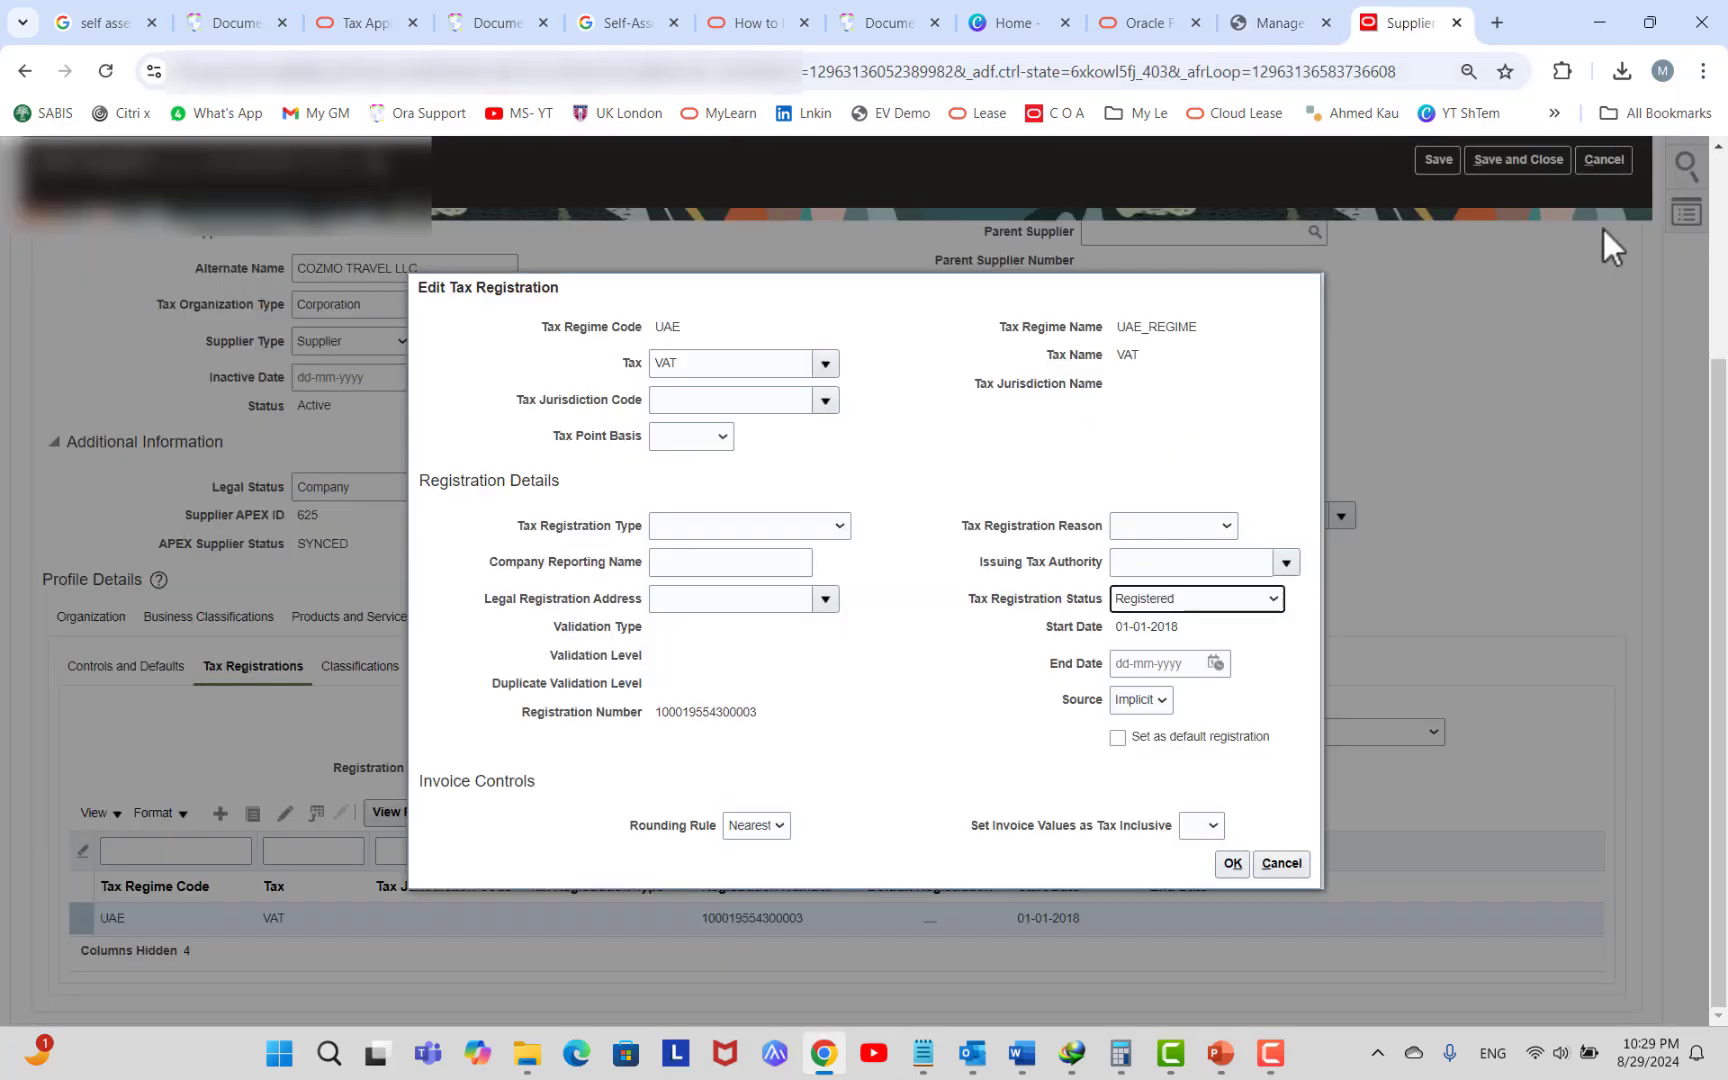
{"action": "left_click", "coordinate": [1305, 20]}
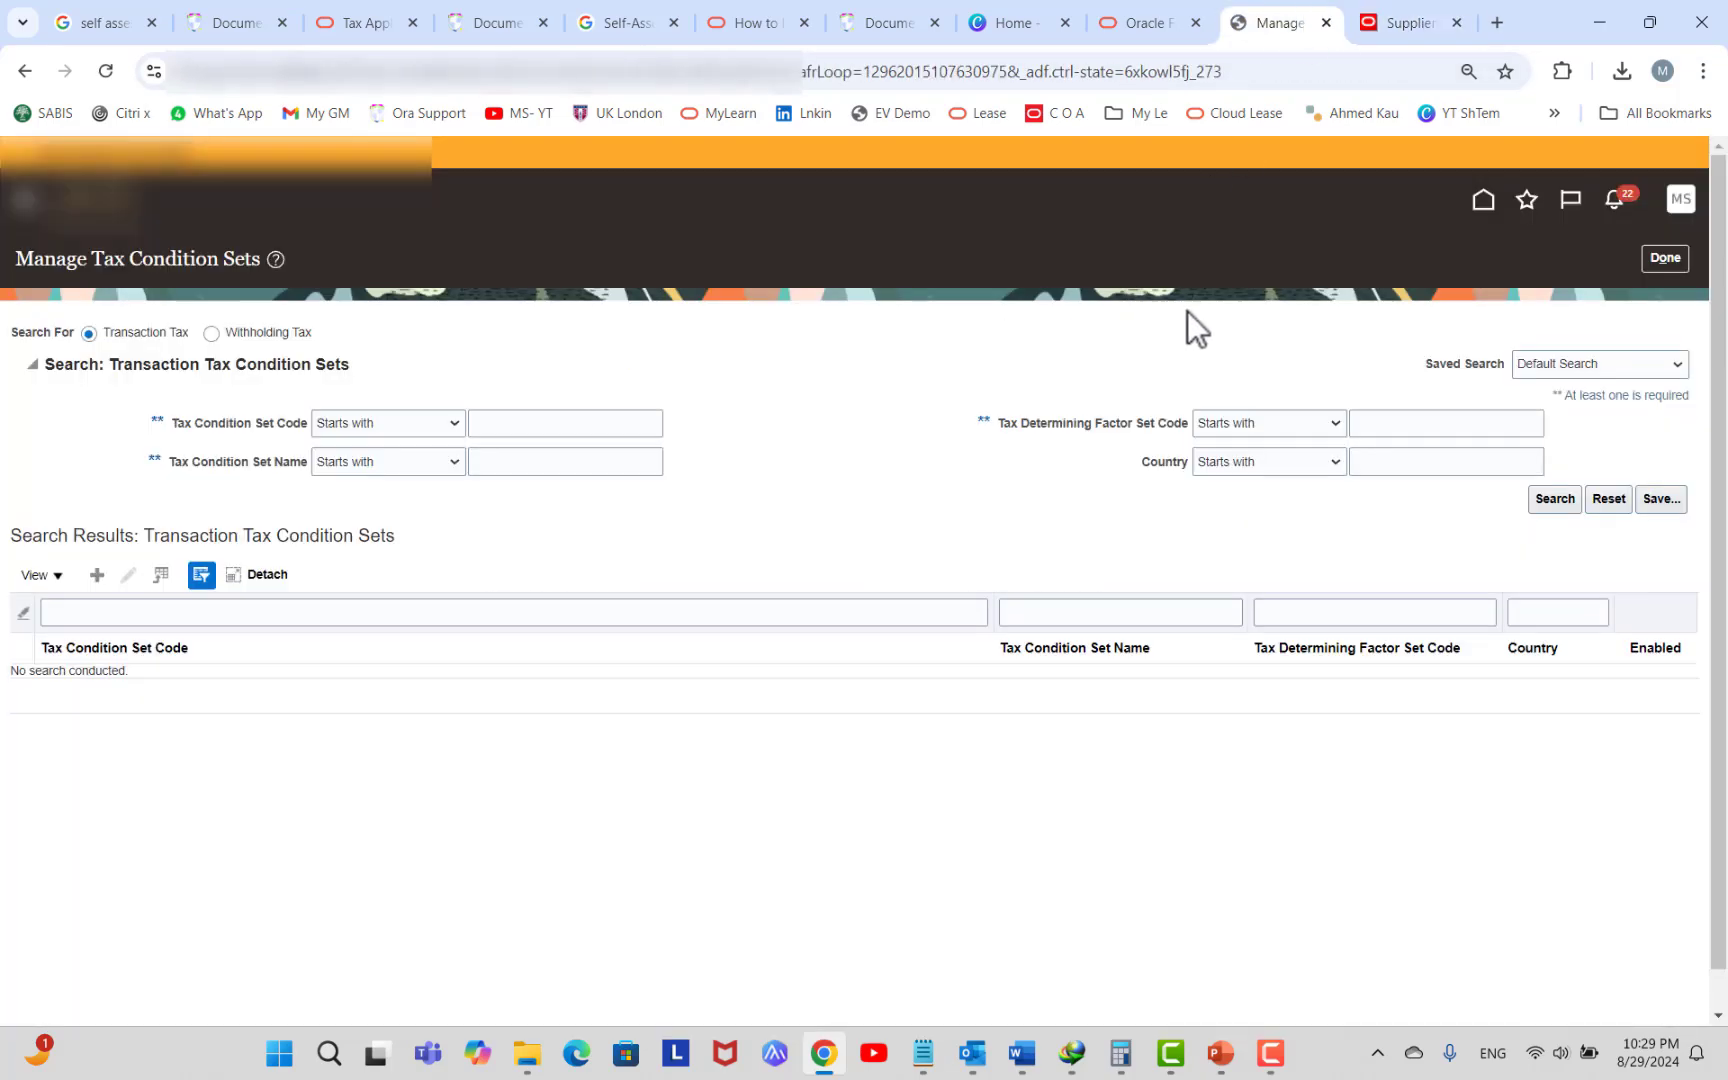
Leave the tax condition sets and review the available rule types in Manage Tax Rules, choosing Tax Applicability Rules.
{"action": "left_click", "coordinate": [1665, 258]}
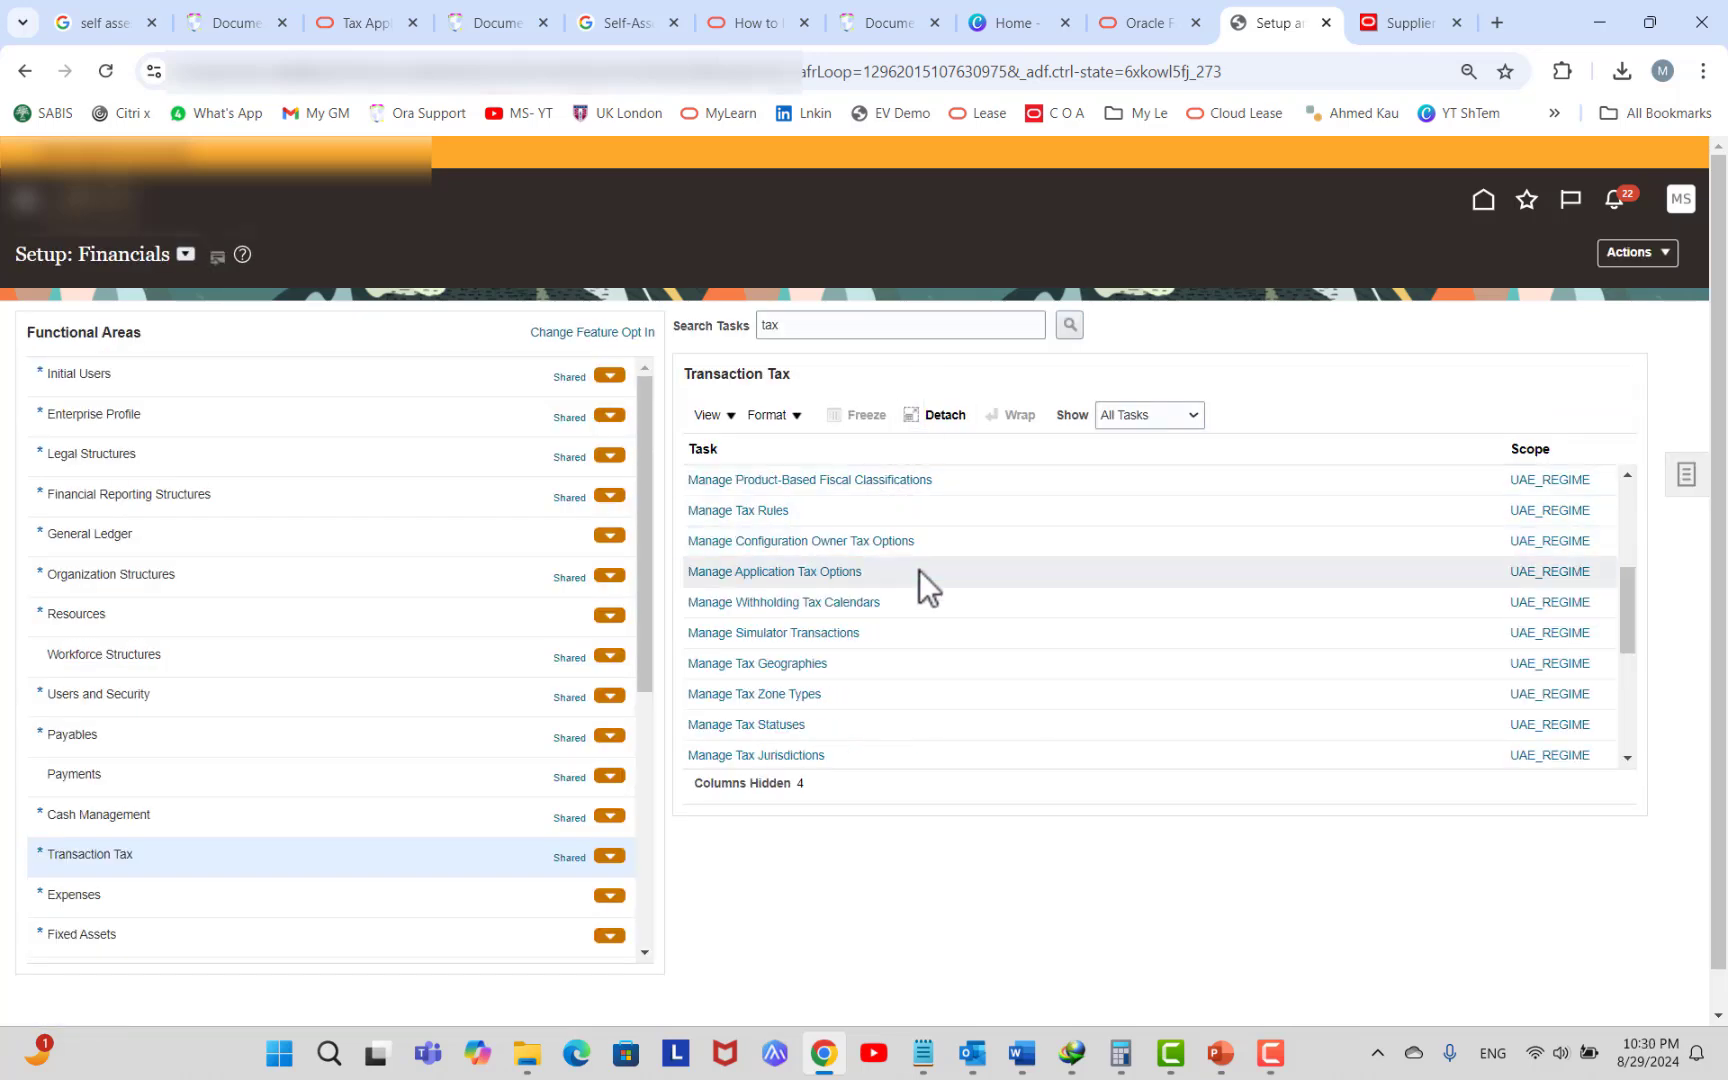
{"action": "left_click", "coordinate": [745, 510]}
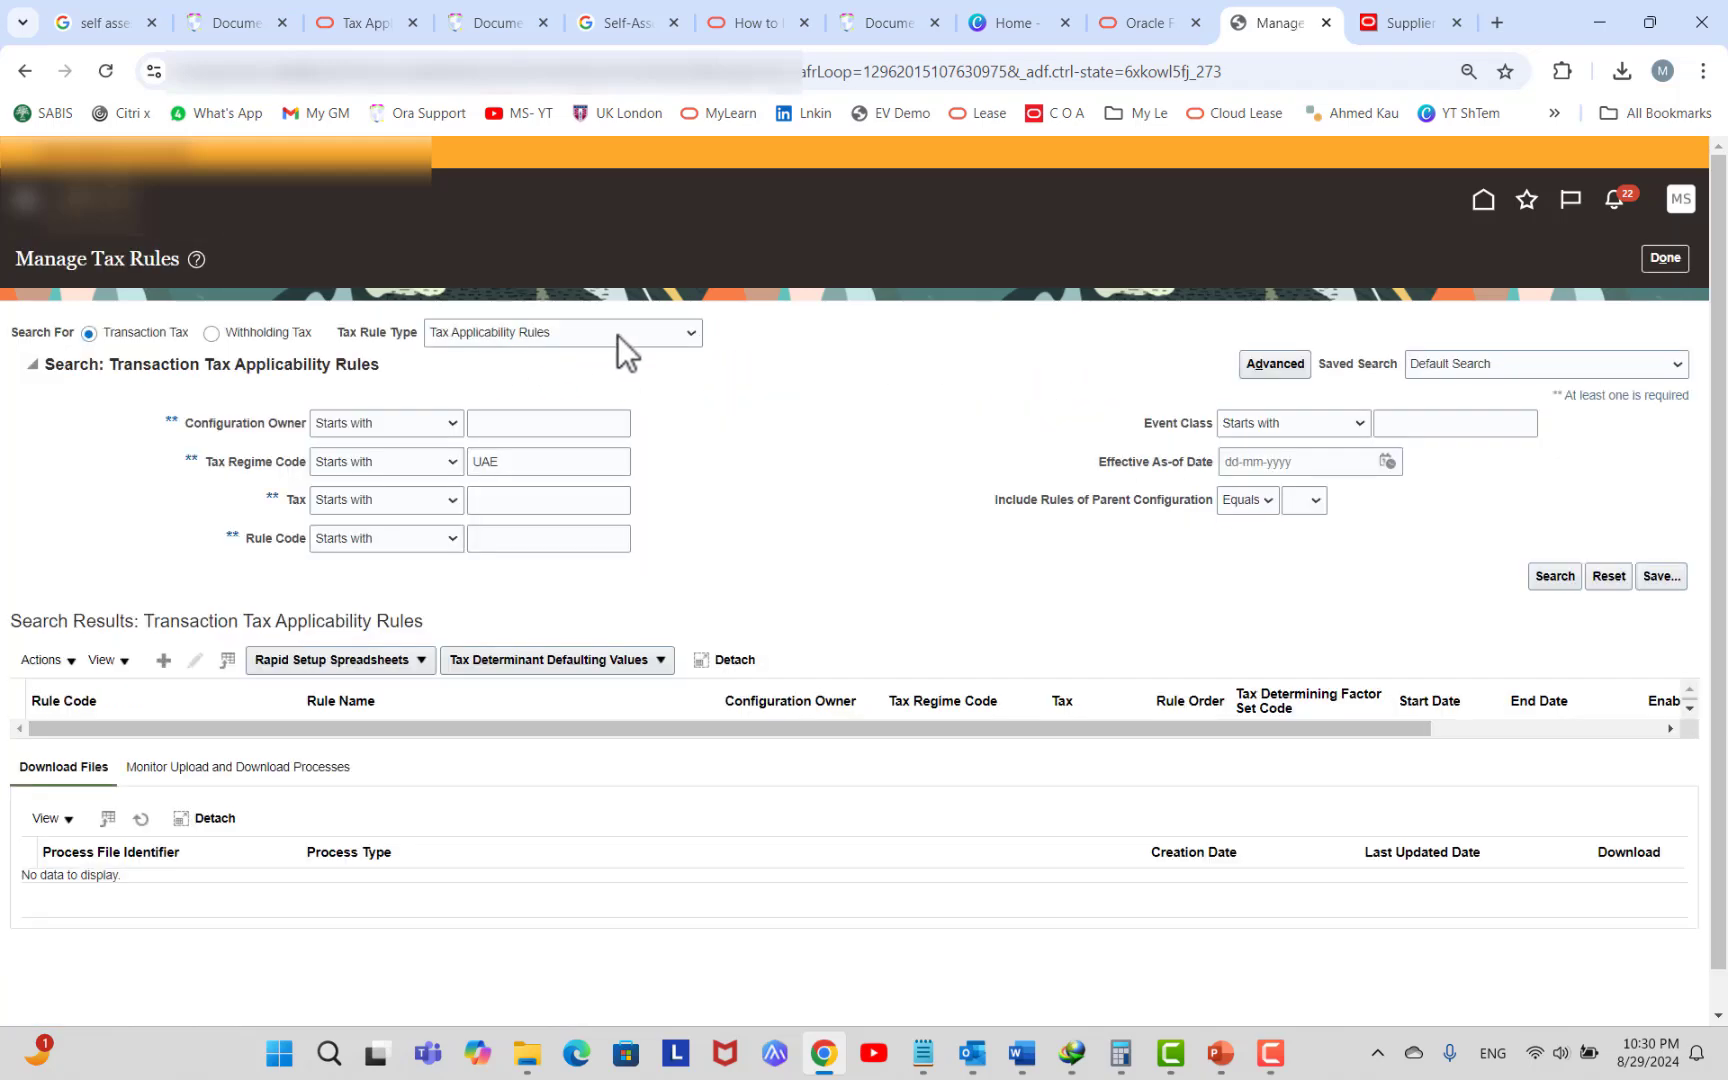
{"action": "left_click", "coordinate": [617, 335]}
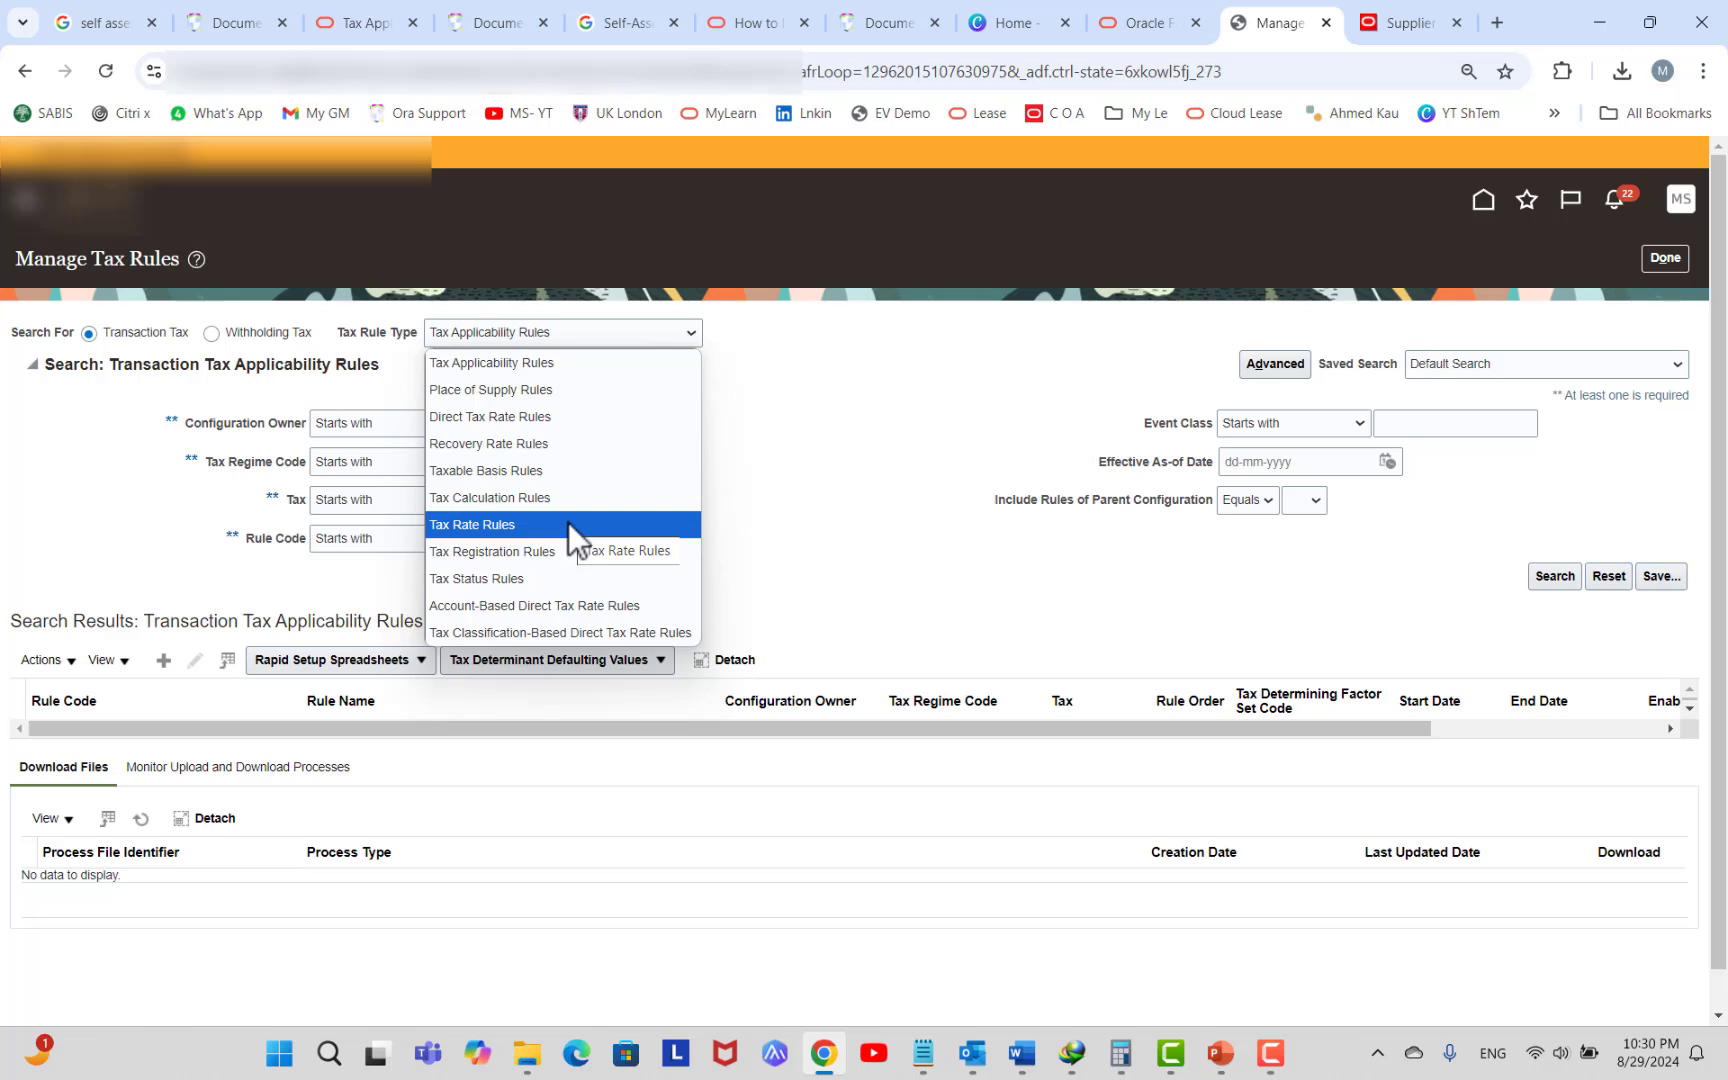
{"action": "left_click", "coordinate": [495, 362]}
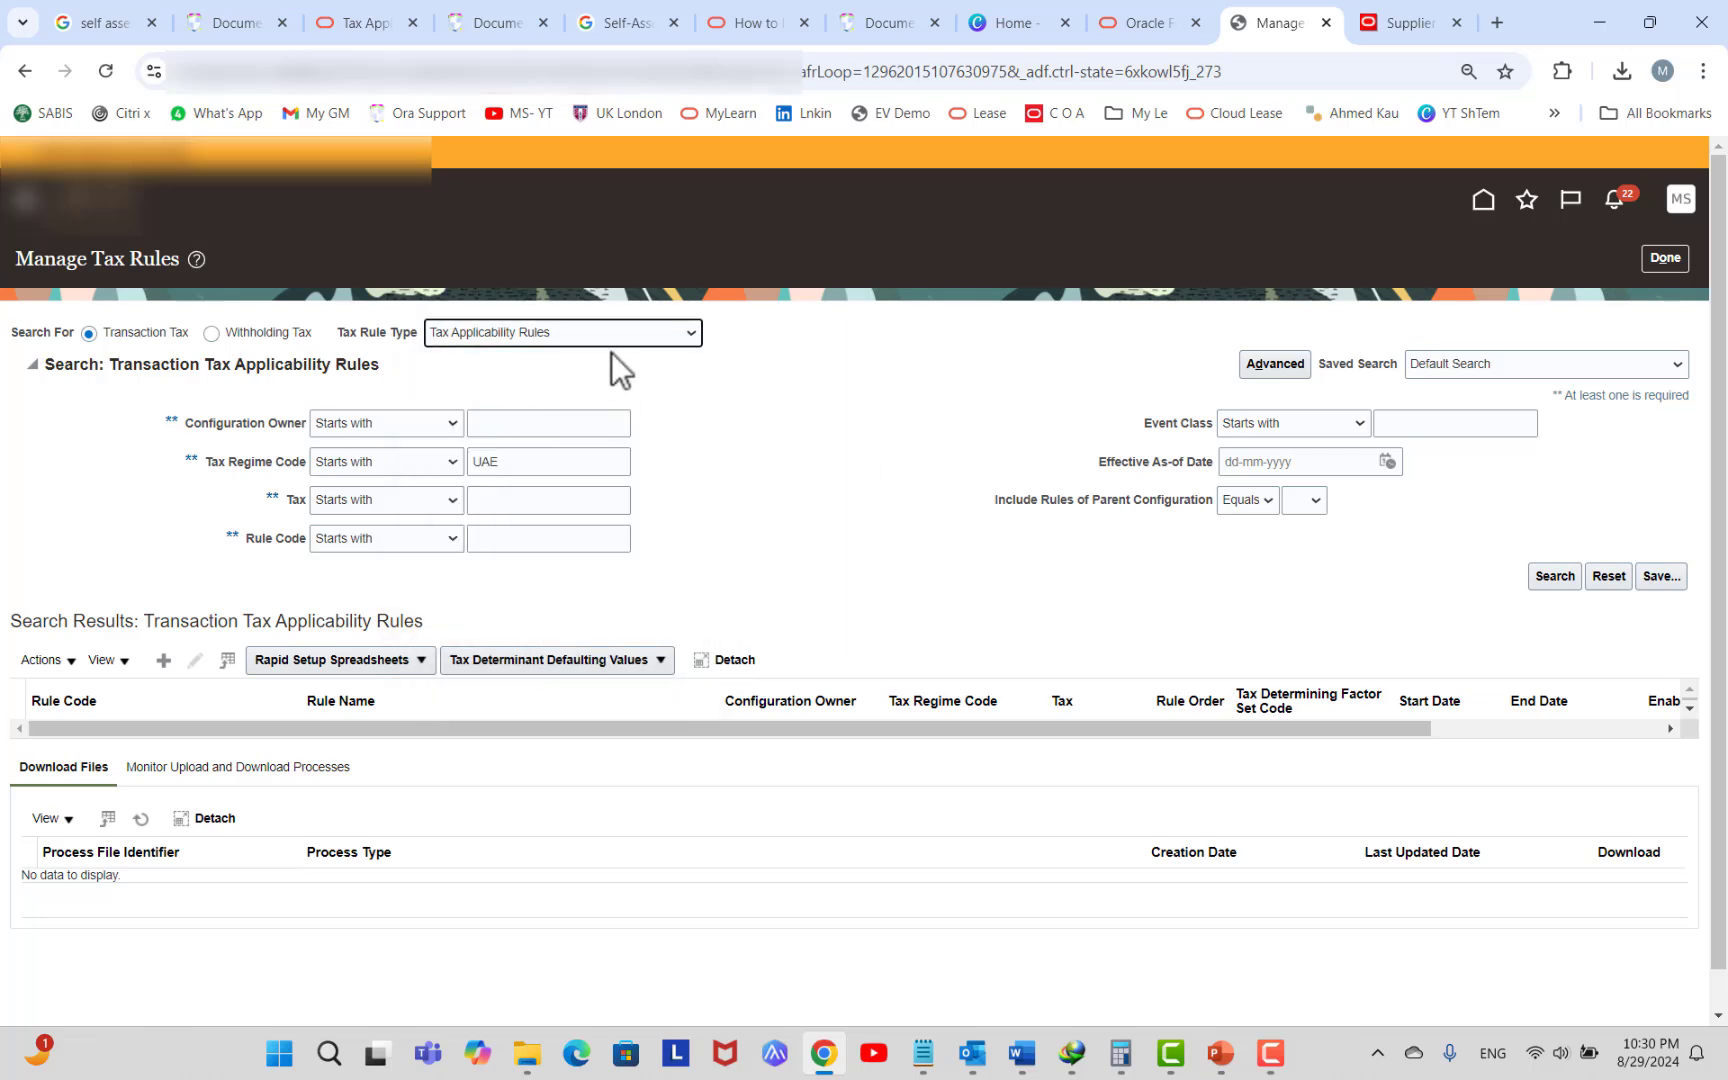
Check which determining factor sets a new tax applicability rule can use, discard the rule and leave Manage Tax Rules.
{"action": "left_click", "coordinate": [160, 662]}
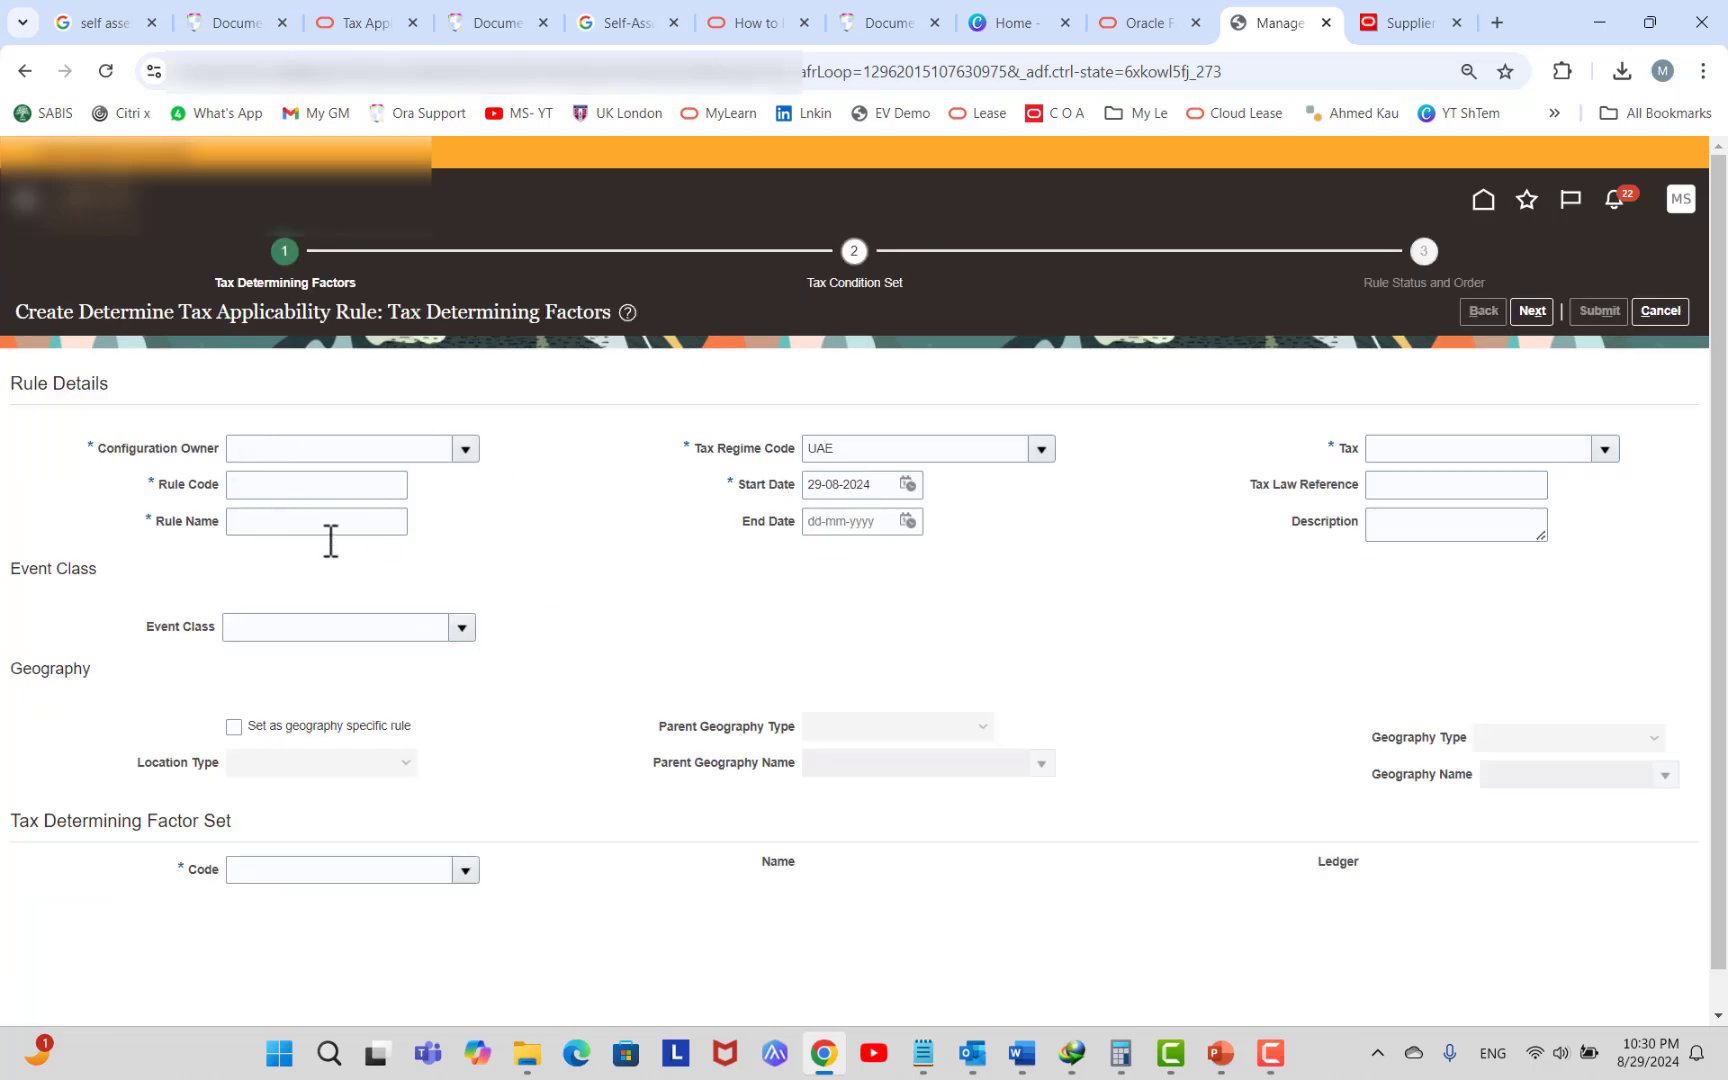
{"action": "scroll", "coordinate": [293, 695], "scroll_direction": "down", "scroll_amount": 1}
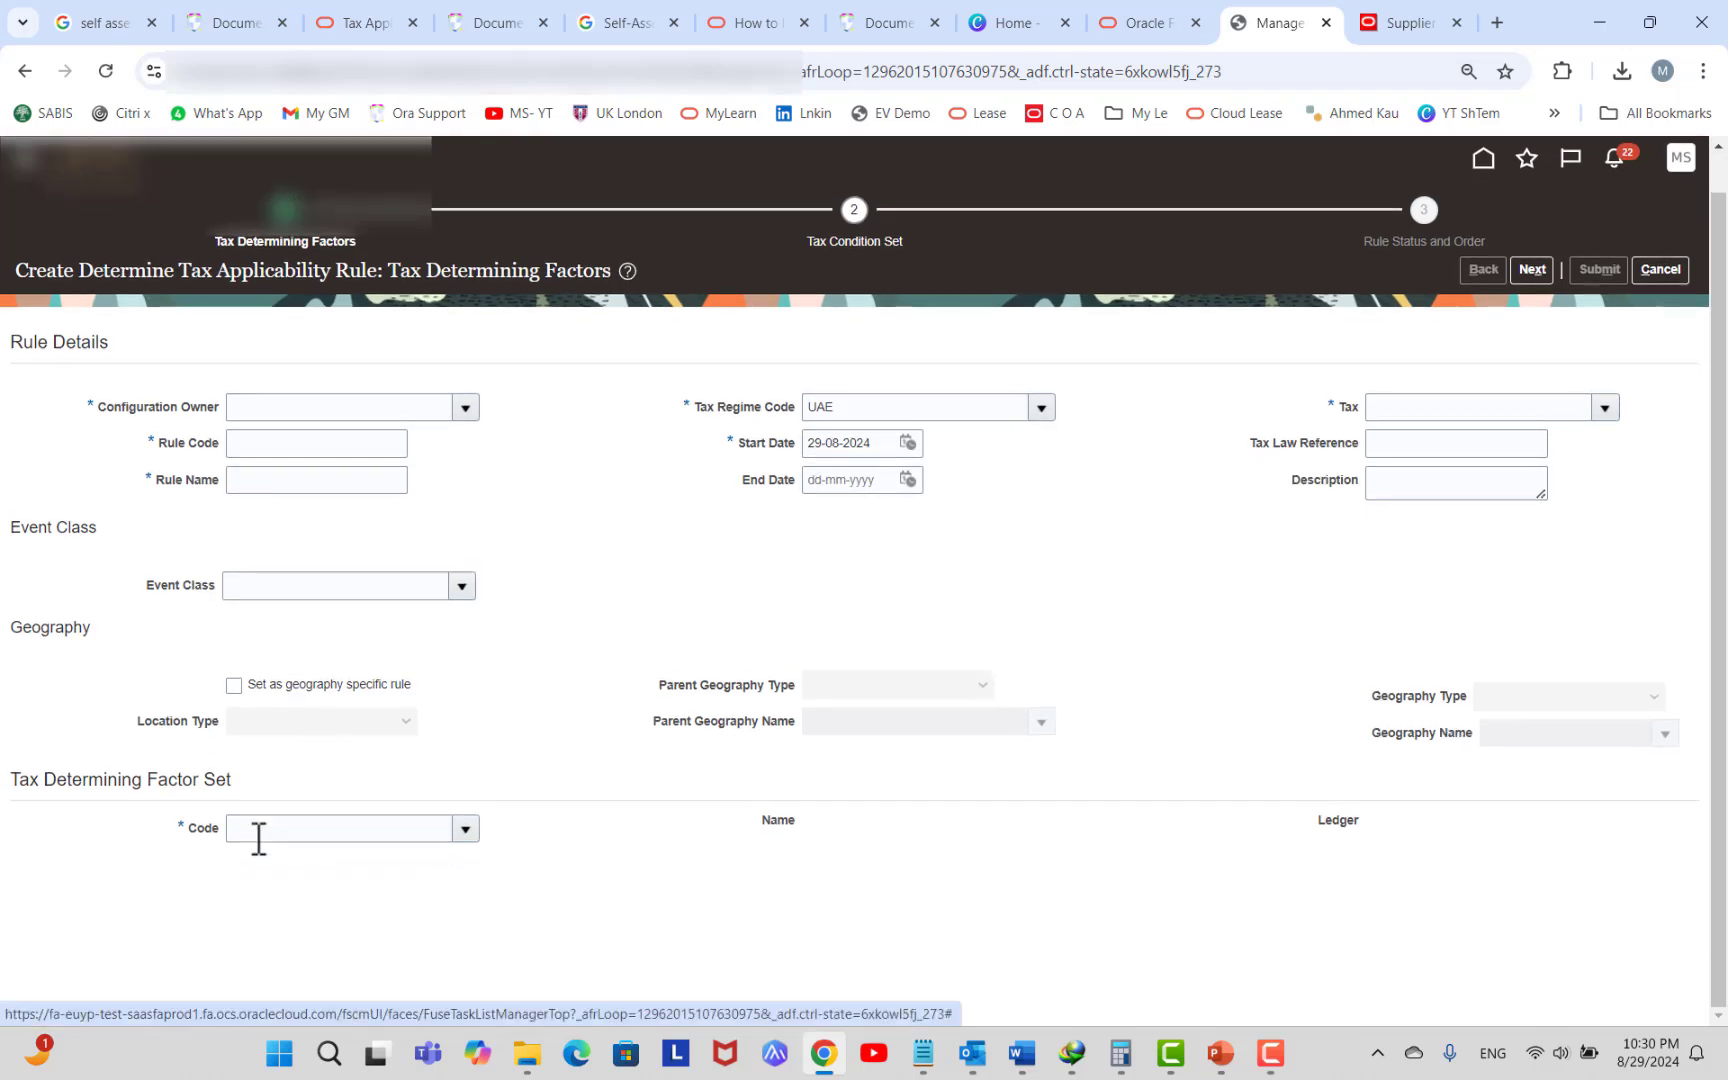
{"action": "left_click", "coordinate": [478, 830]}
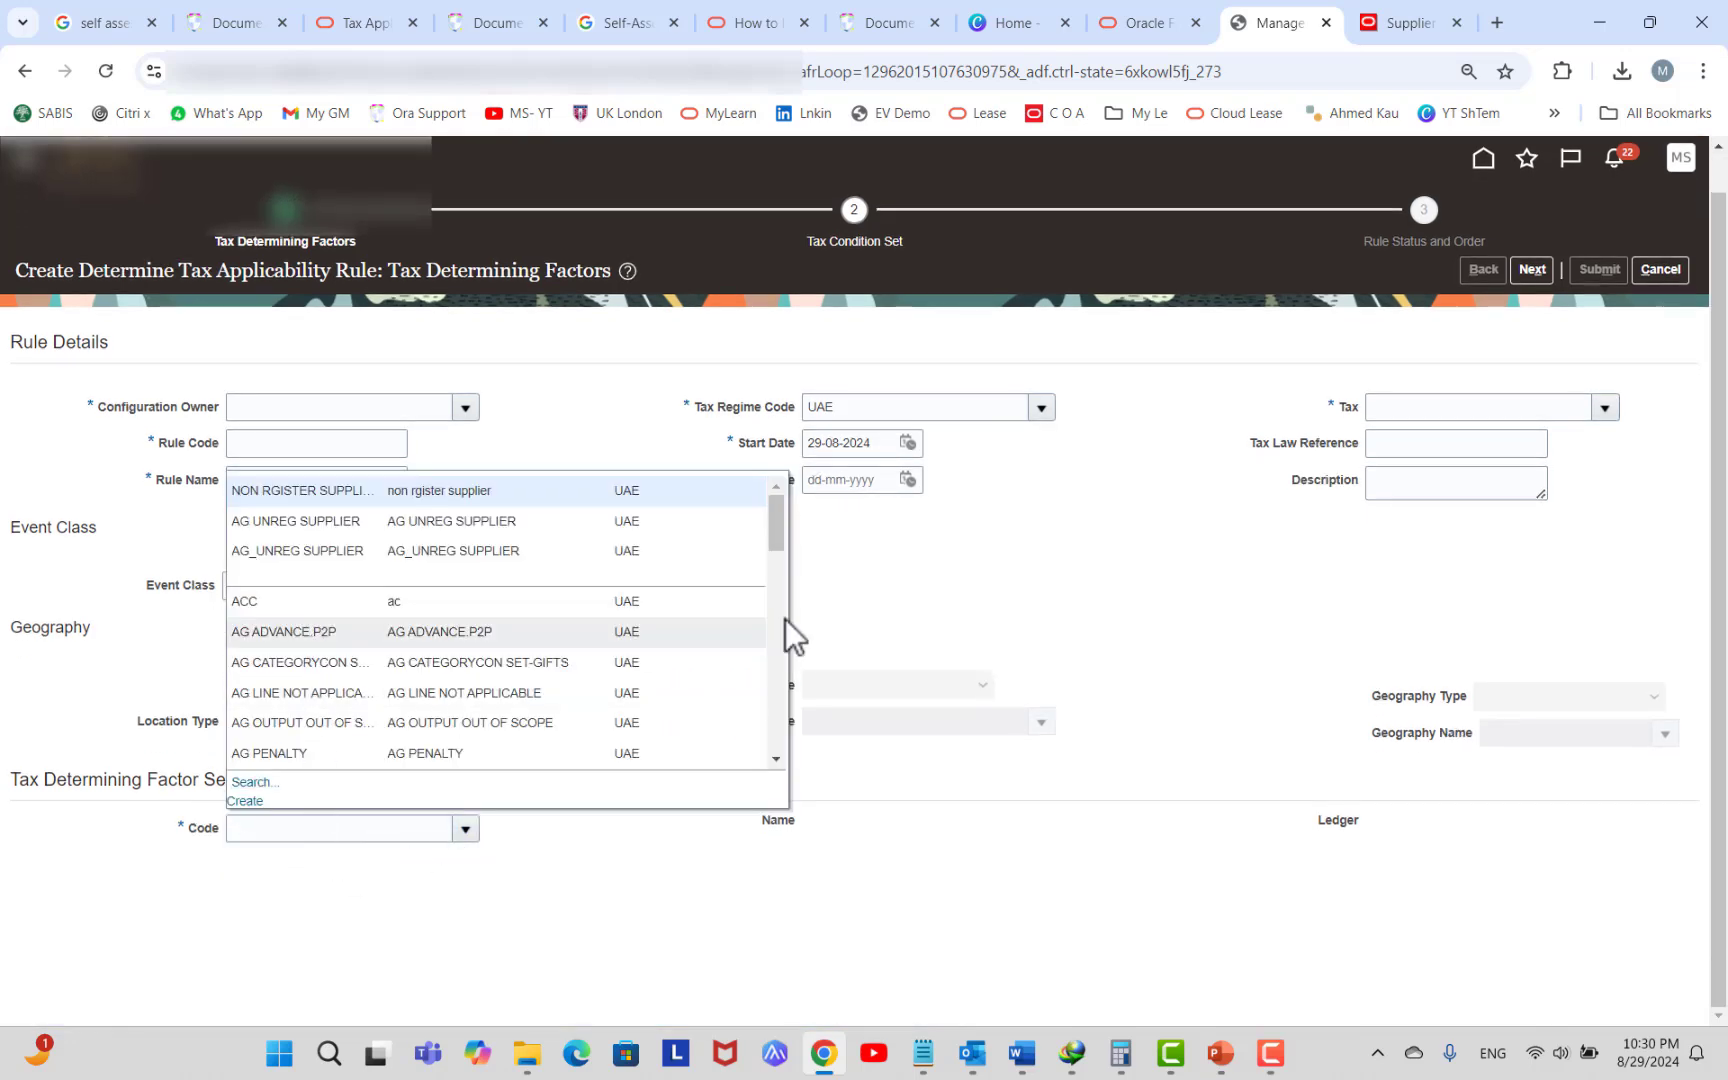
{"action": "left_click", "coordinate": [1046, 348]}
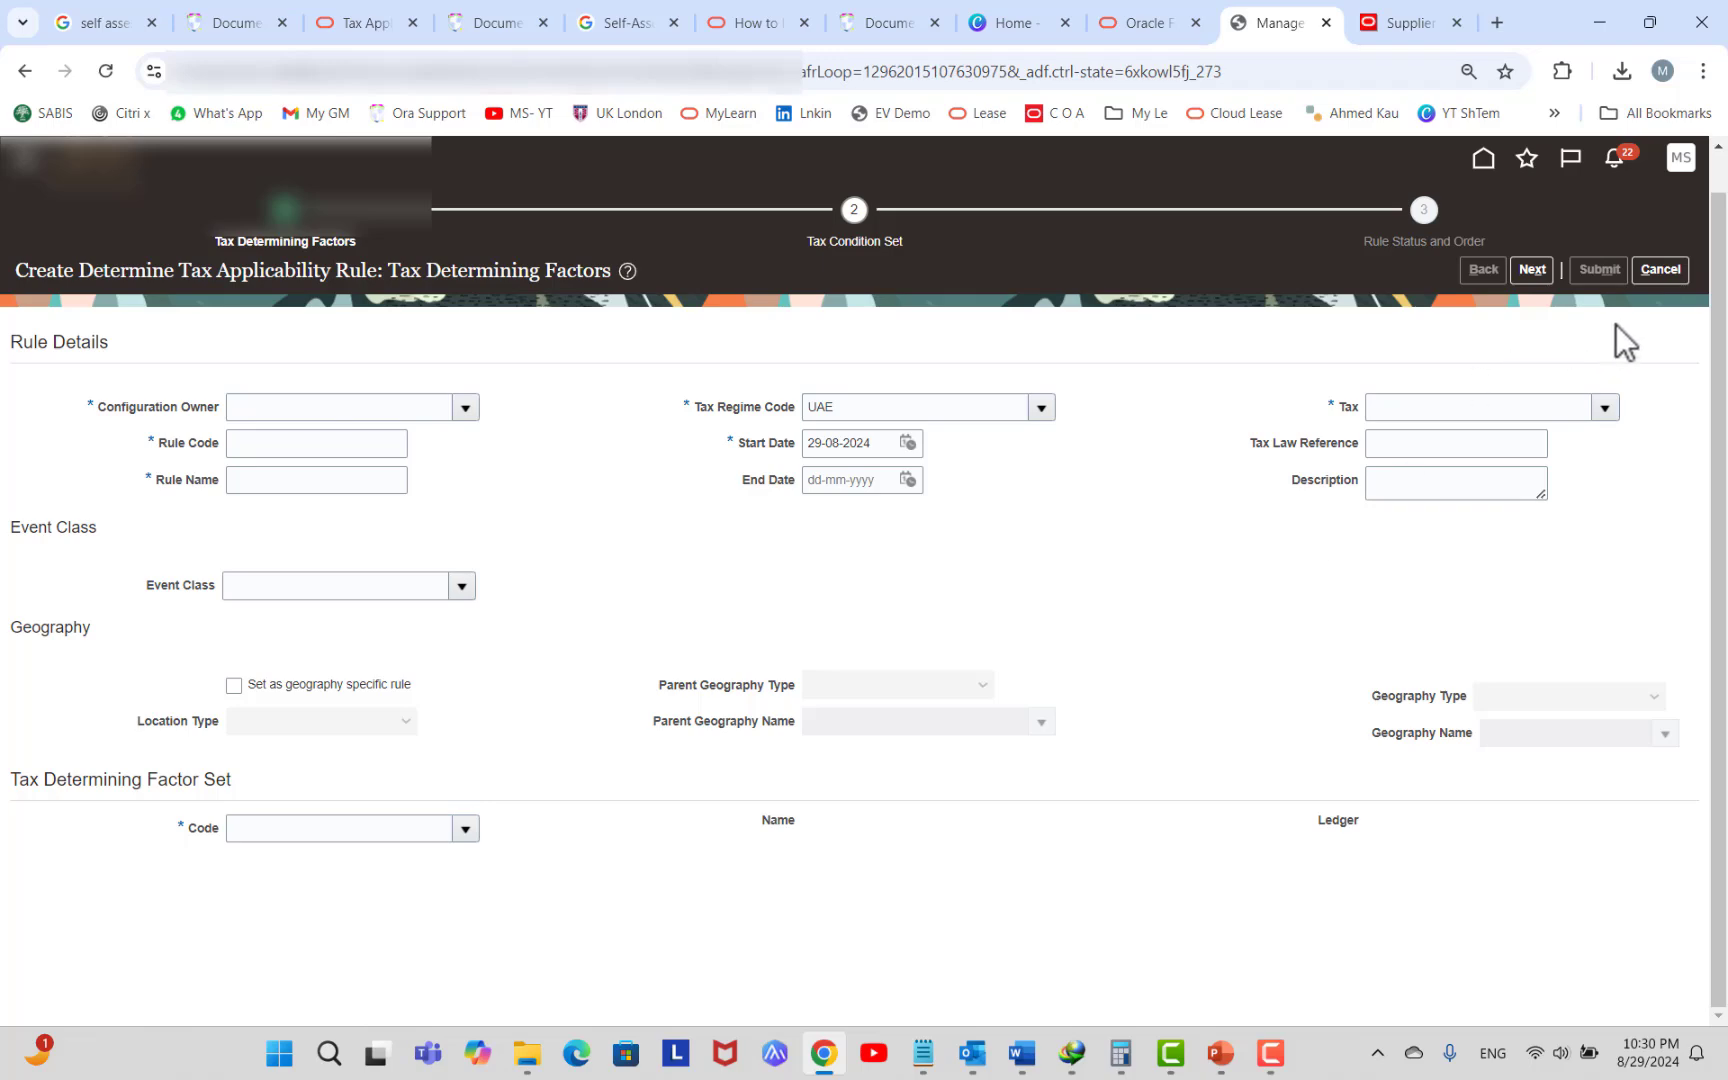
{"action": "left_click", "coordinate": [1652, 271]}
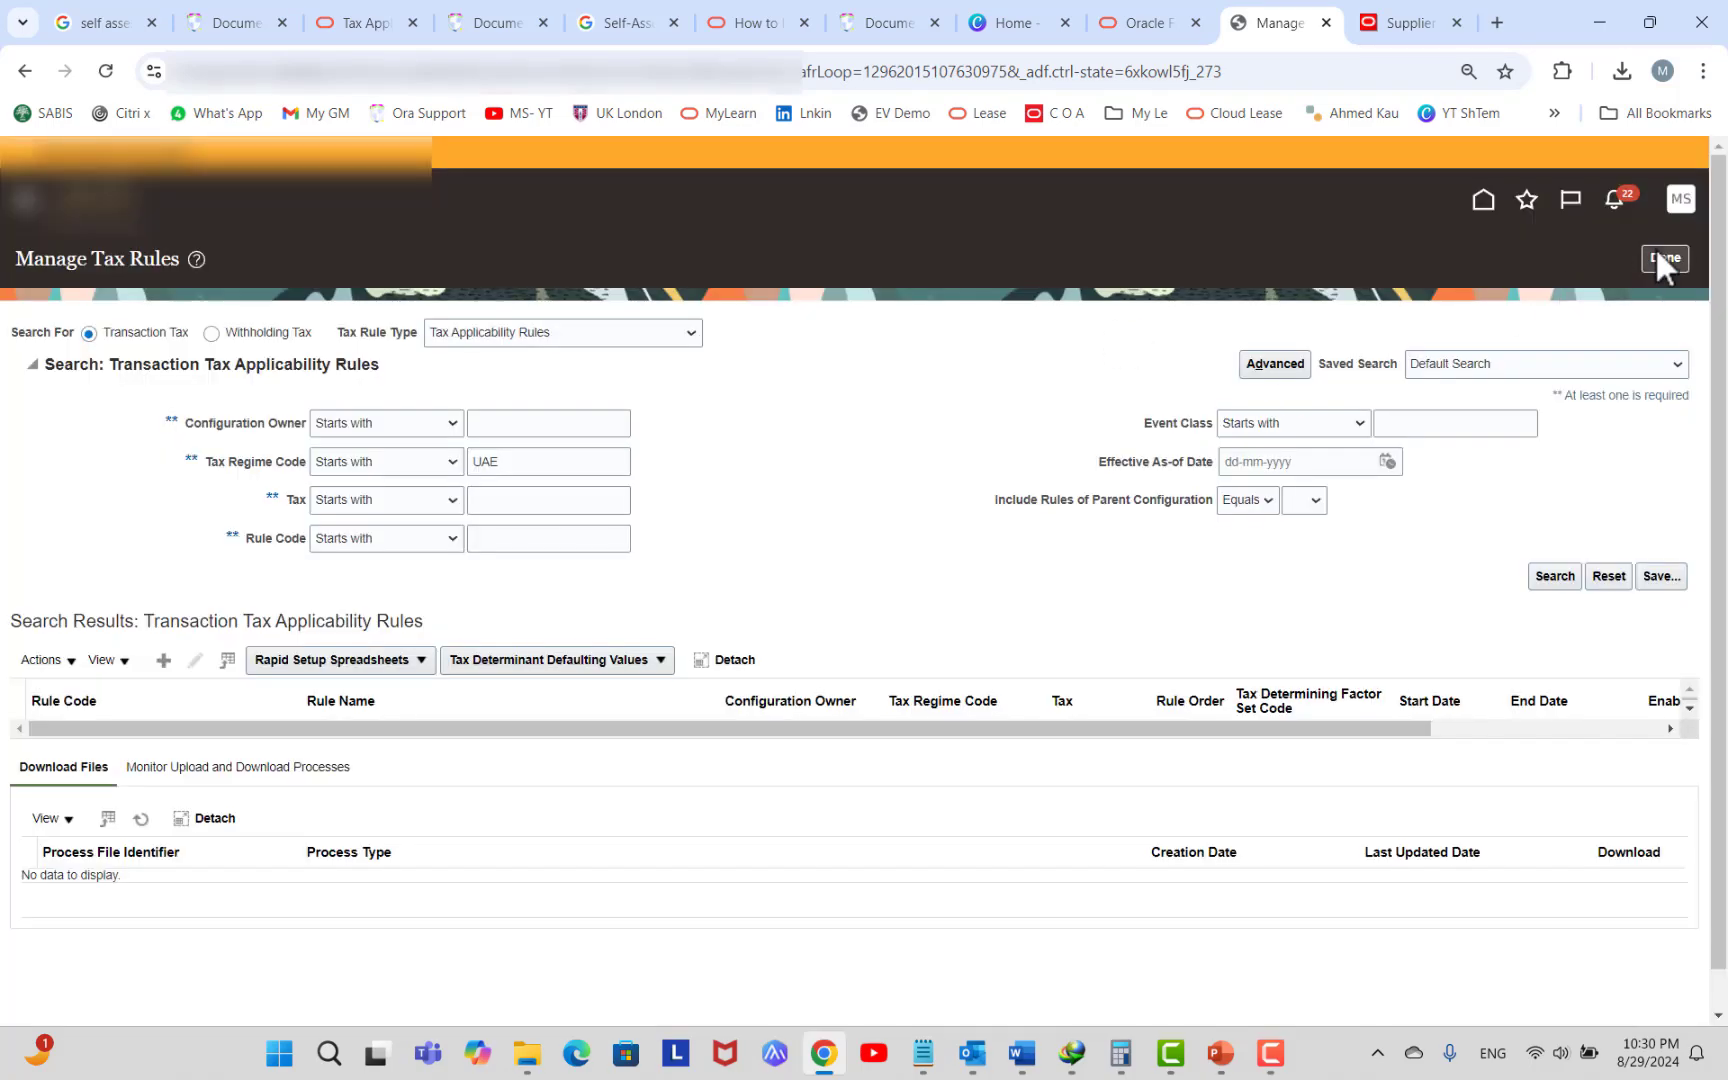
{"action": "left_click", "coordinate": [1662, 260]}
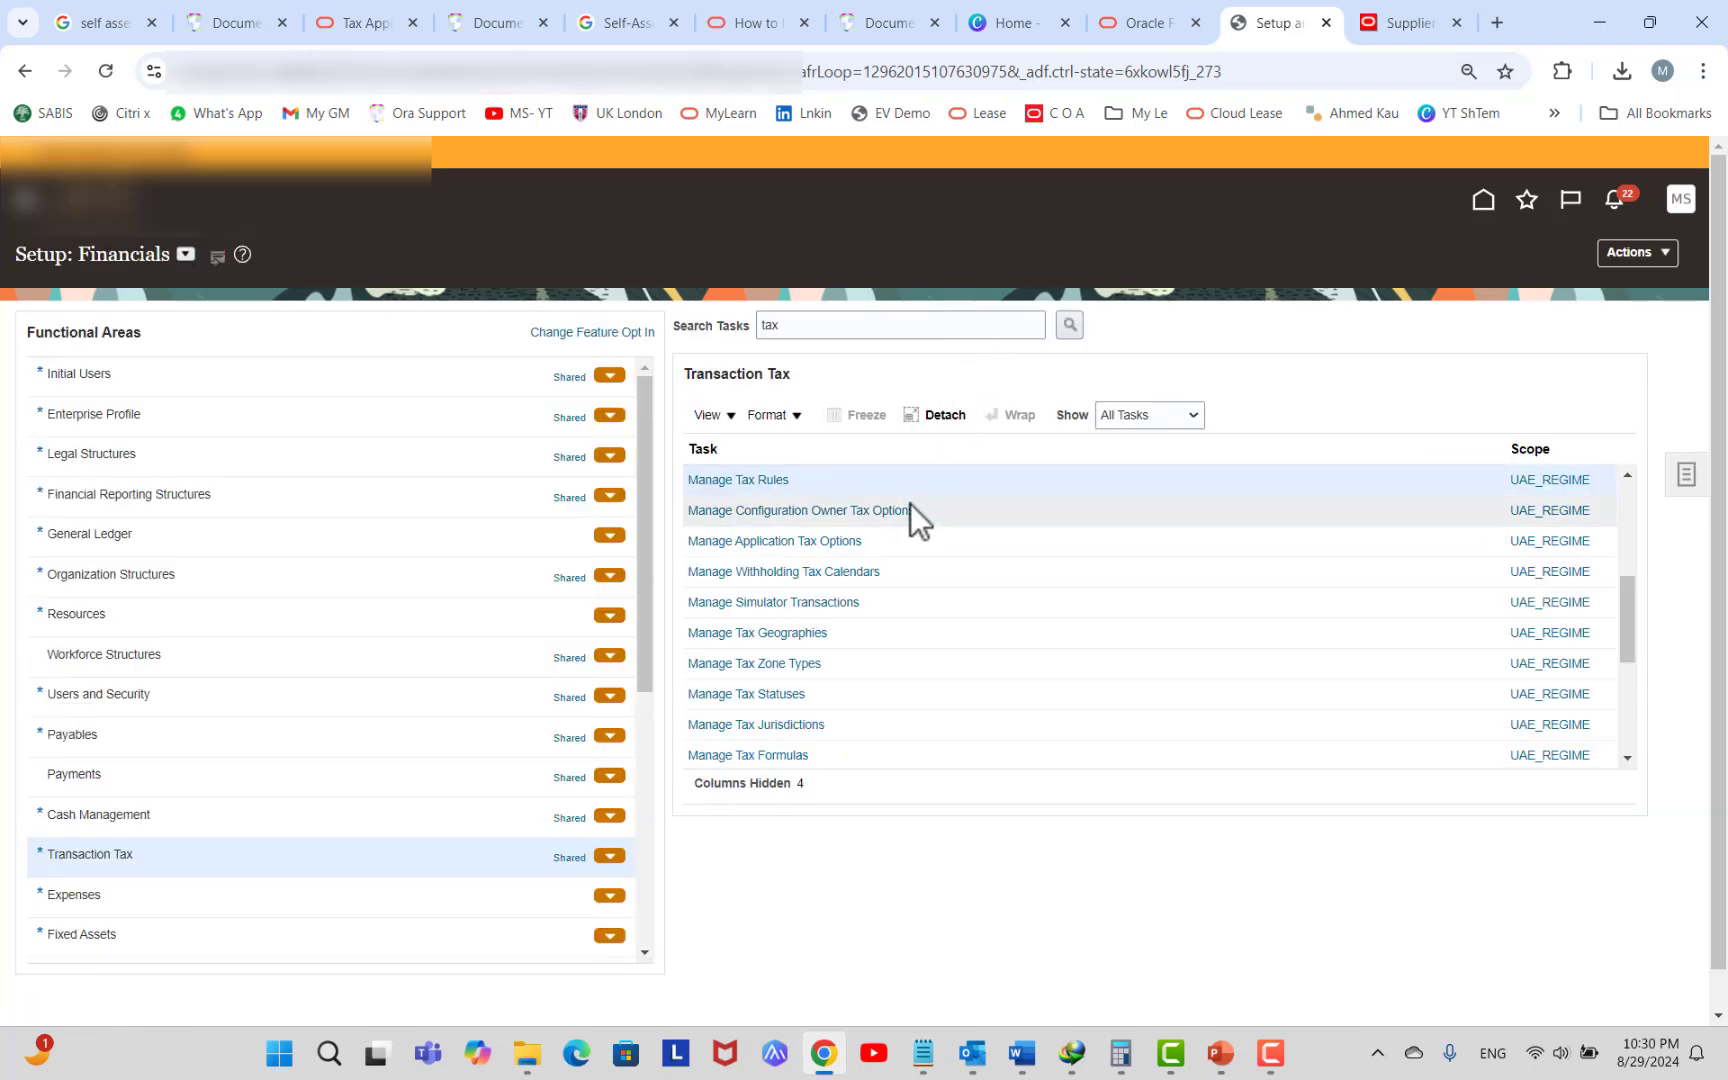
Review the determining factor classes available for a new tax determining factor set, and discard the set without saving.
{"action": "scroll", "coordinate": [890, 548], "scroll_direction": "down", "scroll_amount": 3}
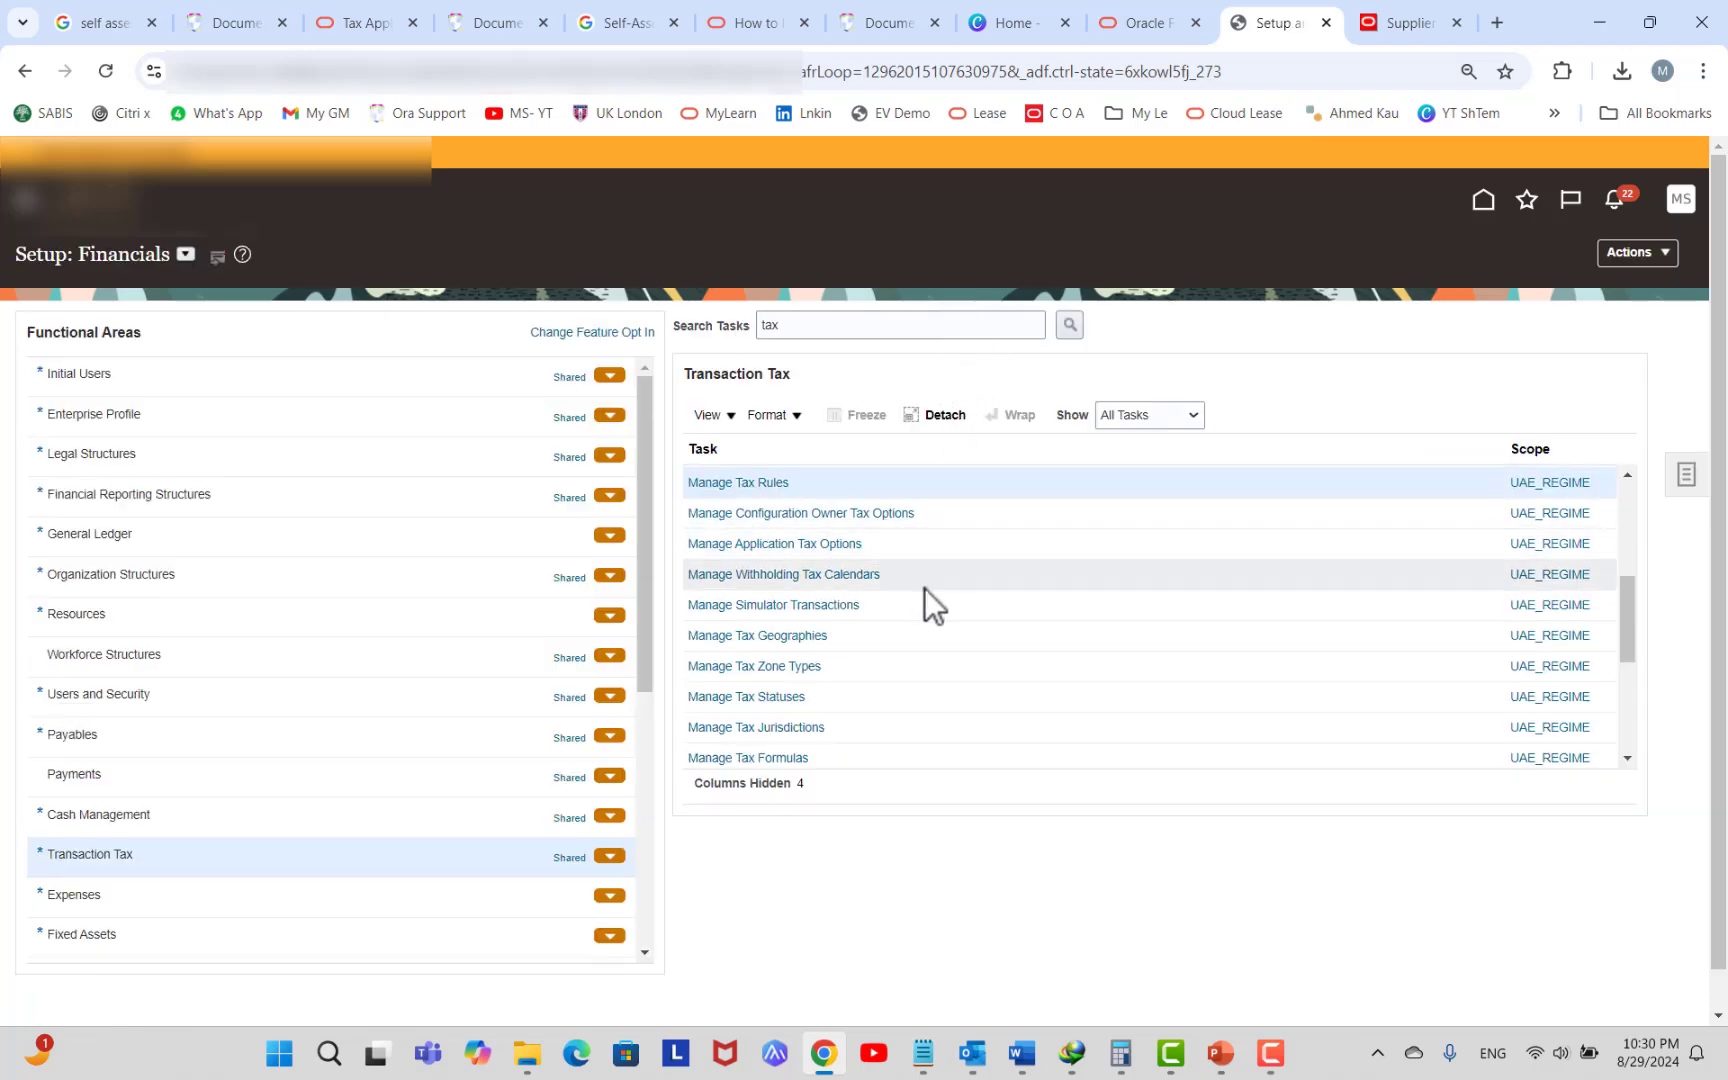
{"action": "left_click", "coordinate": [843, 597]}
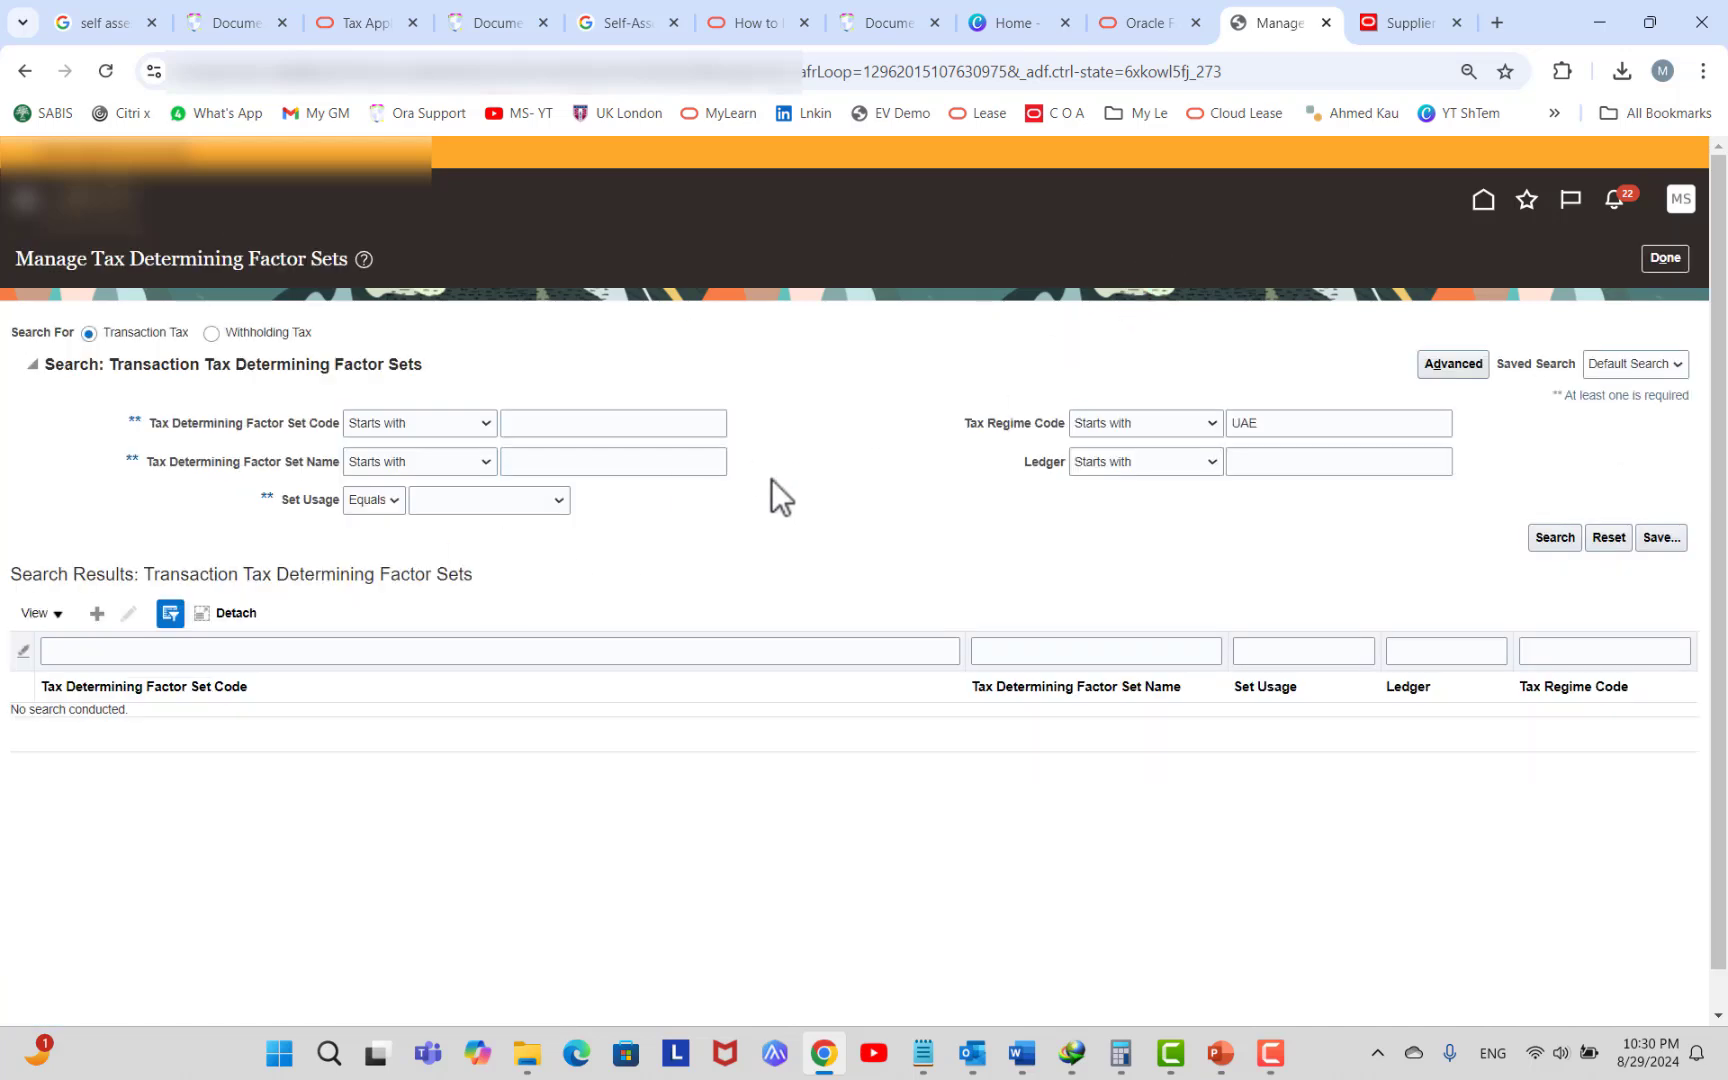
{"action": "left_click", "coordinate": [103, 613]}
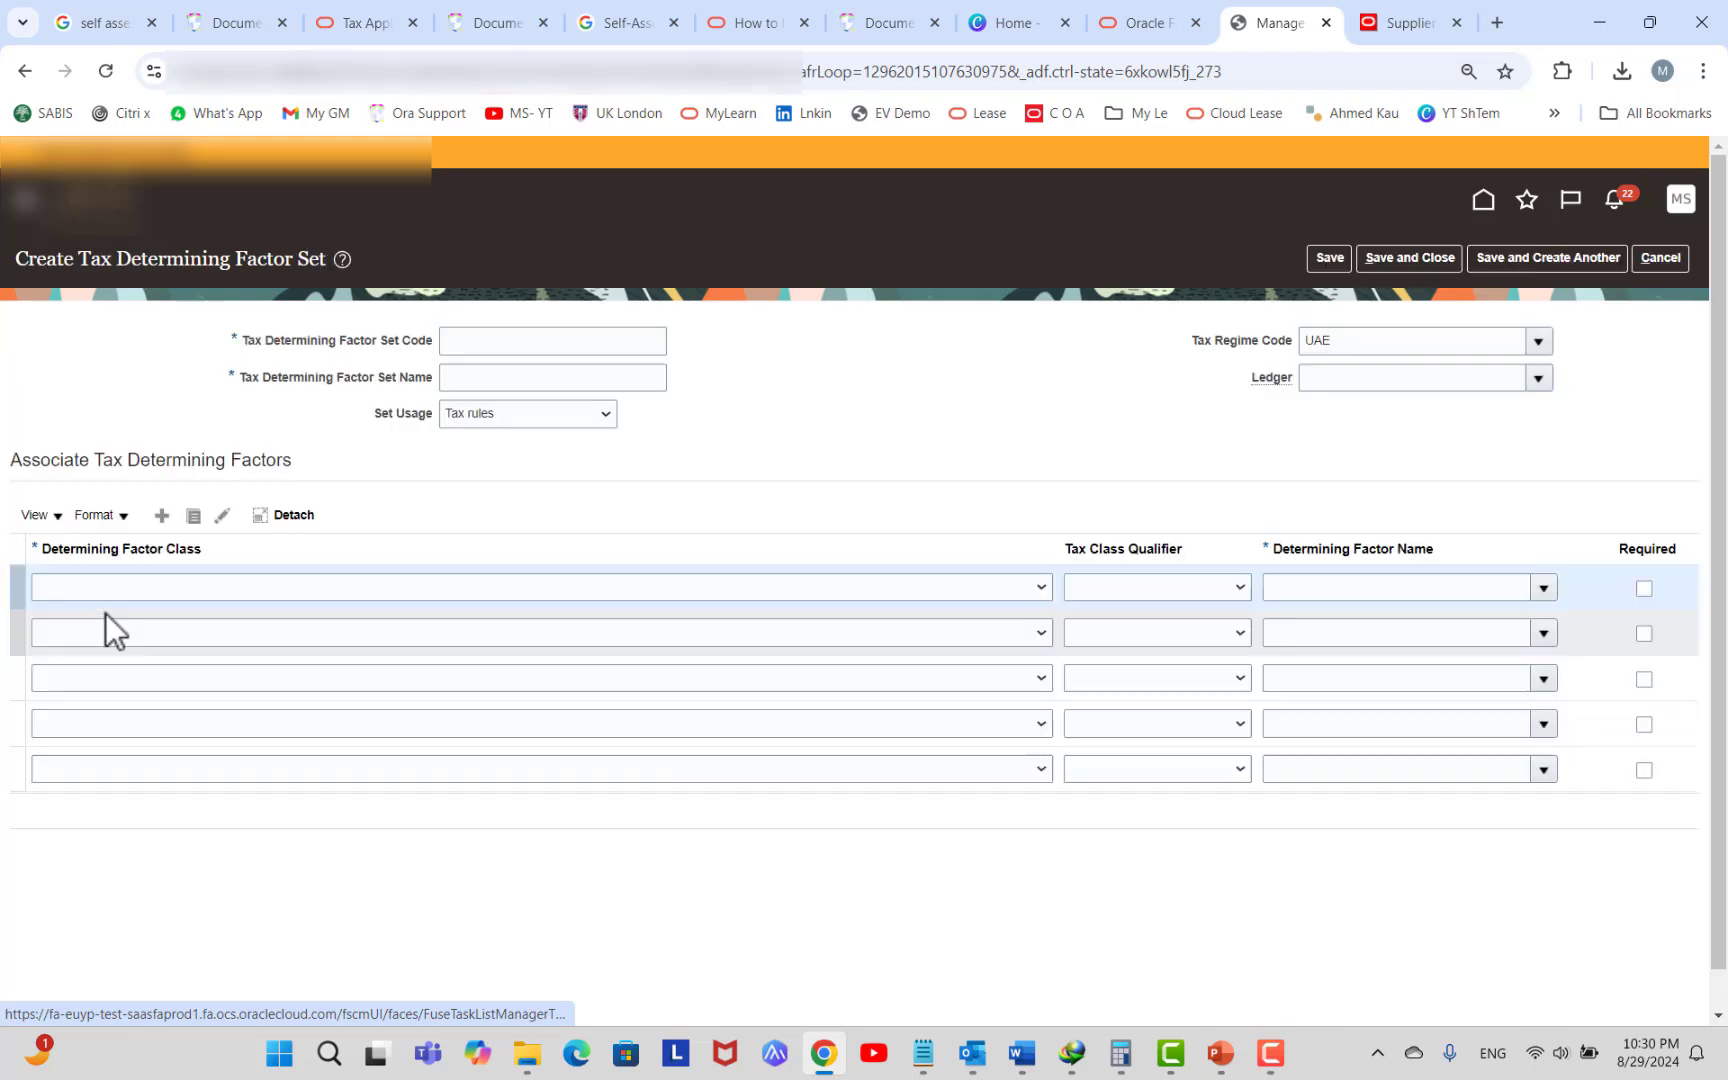
{"action": "left_click", "coordinate": [414, 590]}
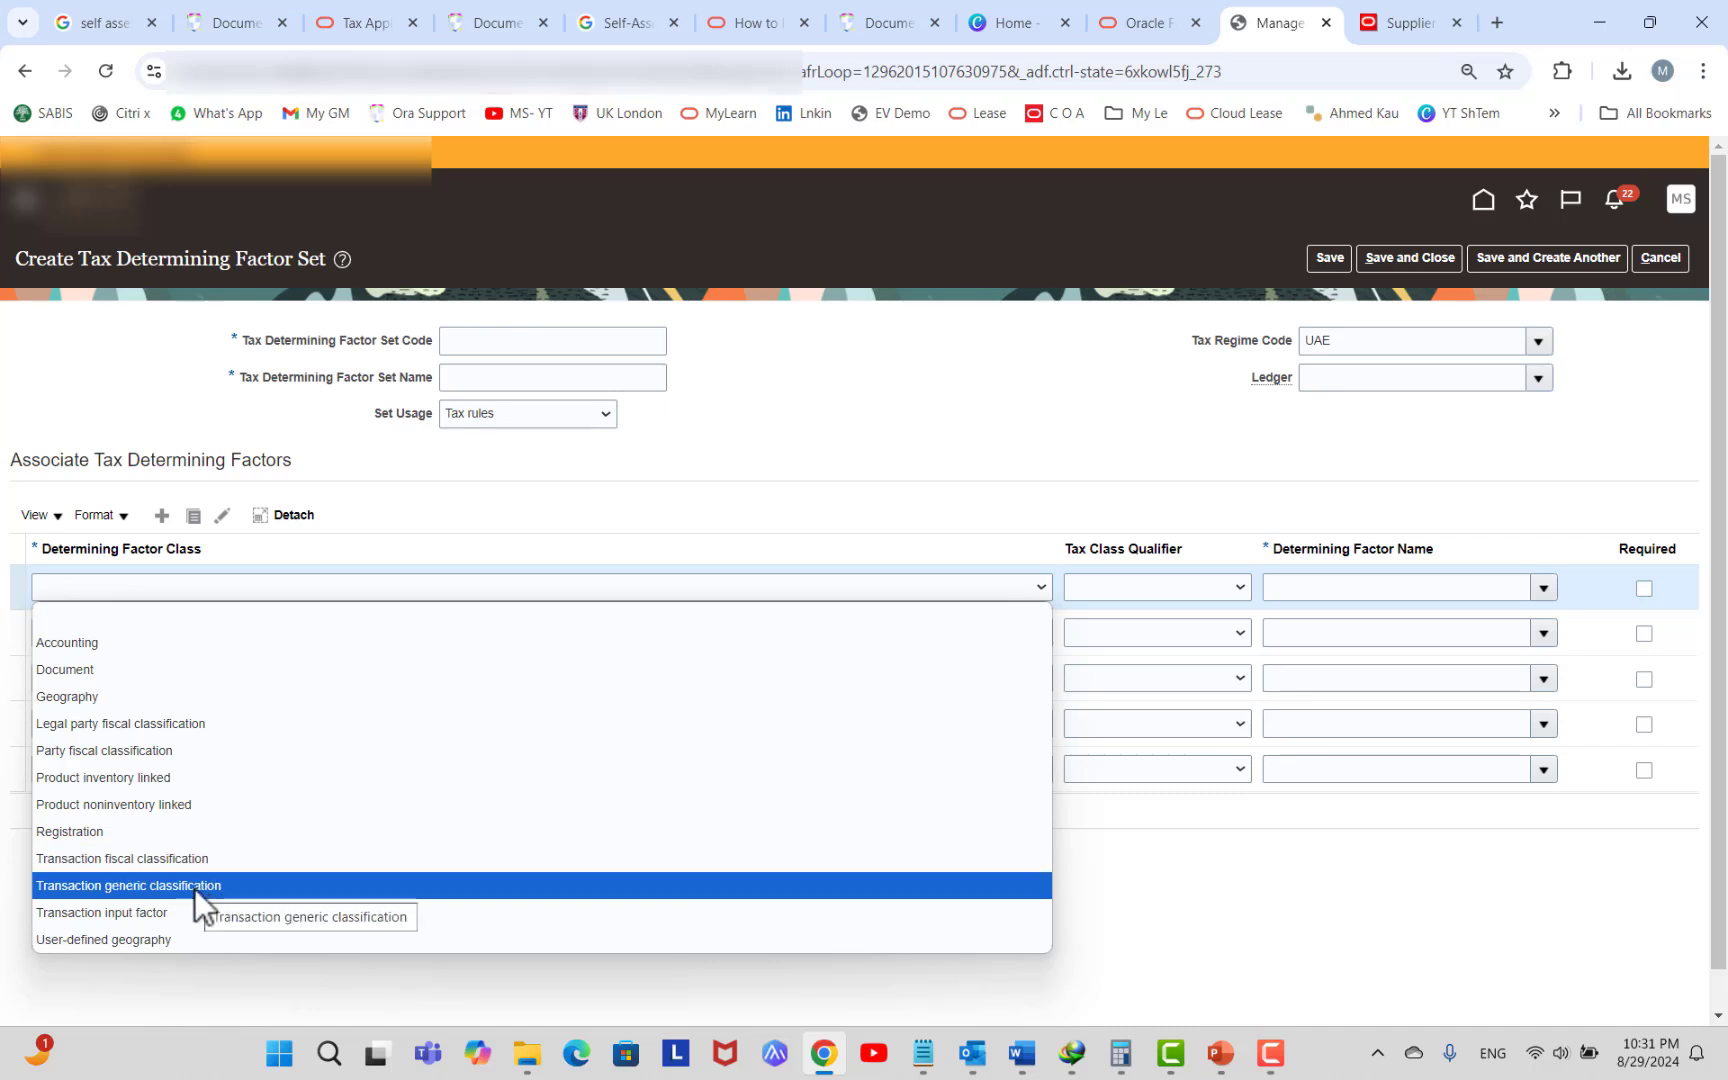
{"action": "left_click", "coordinate": [878, 460]}
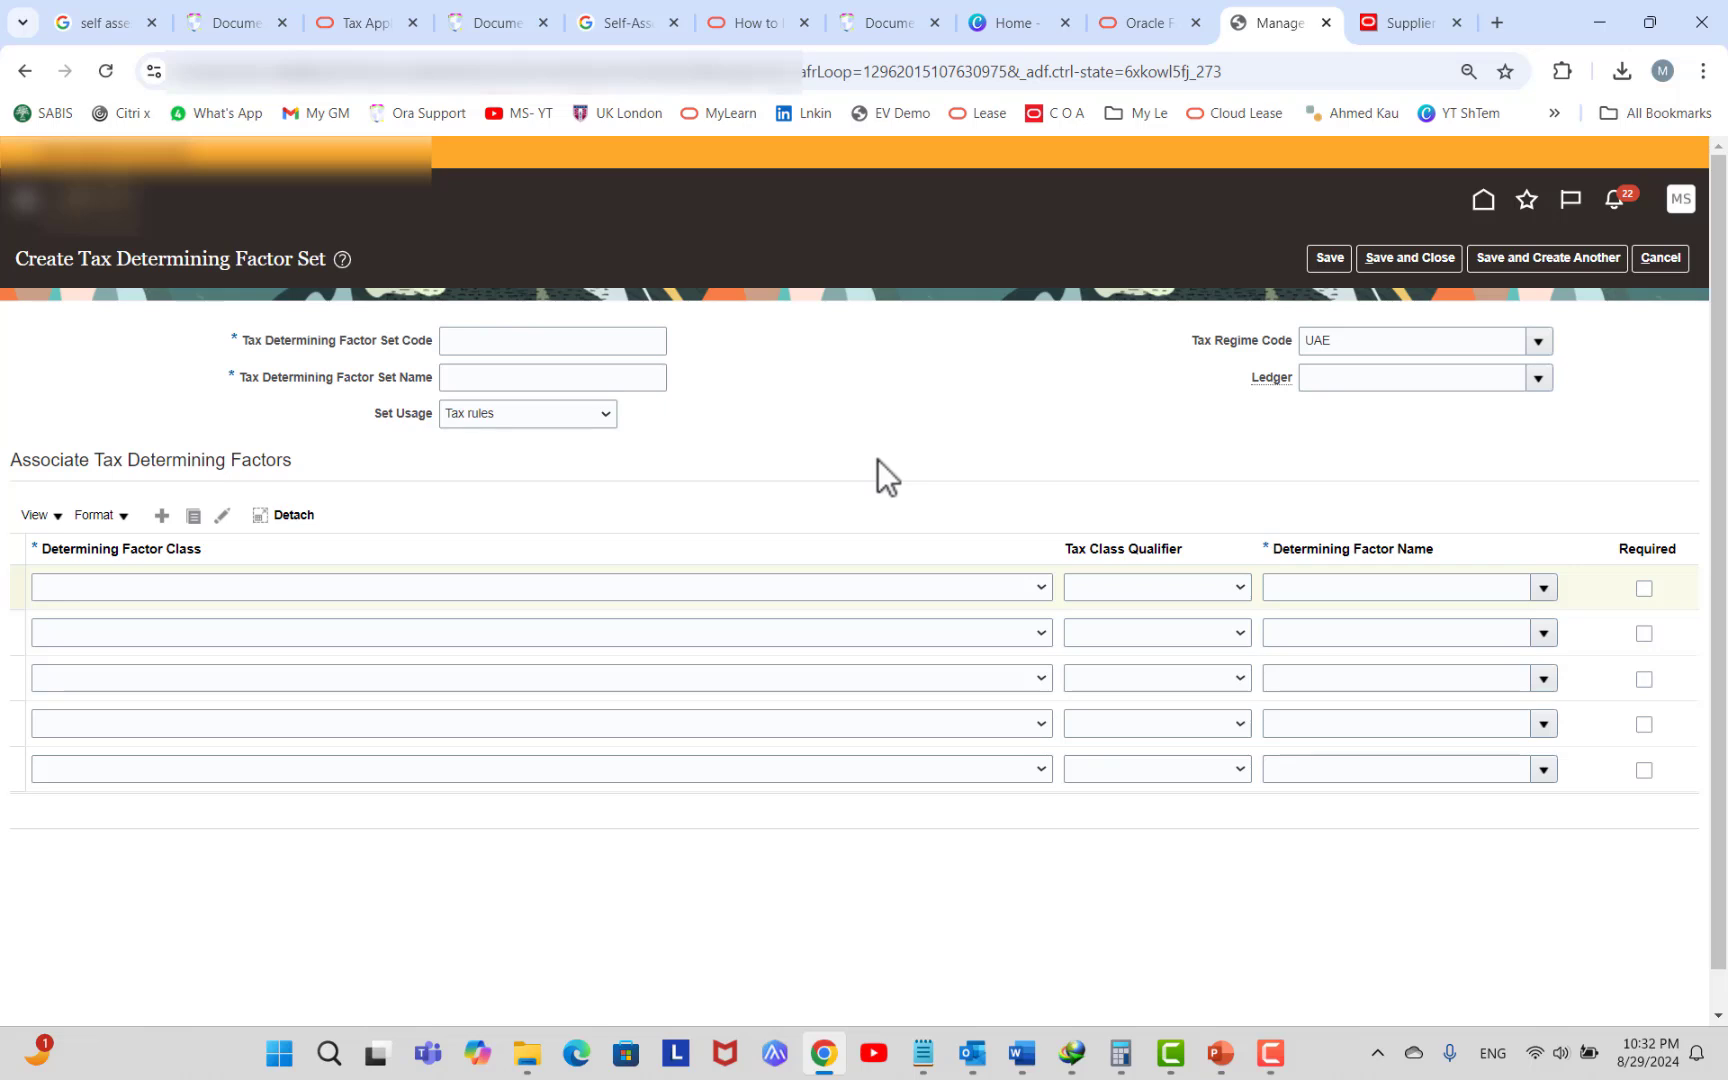
{"action": "left_click", "coordinate": [1660, 258]}
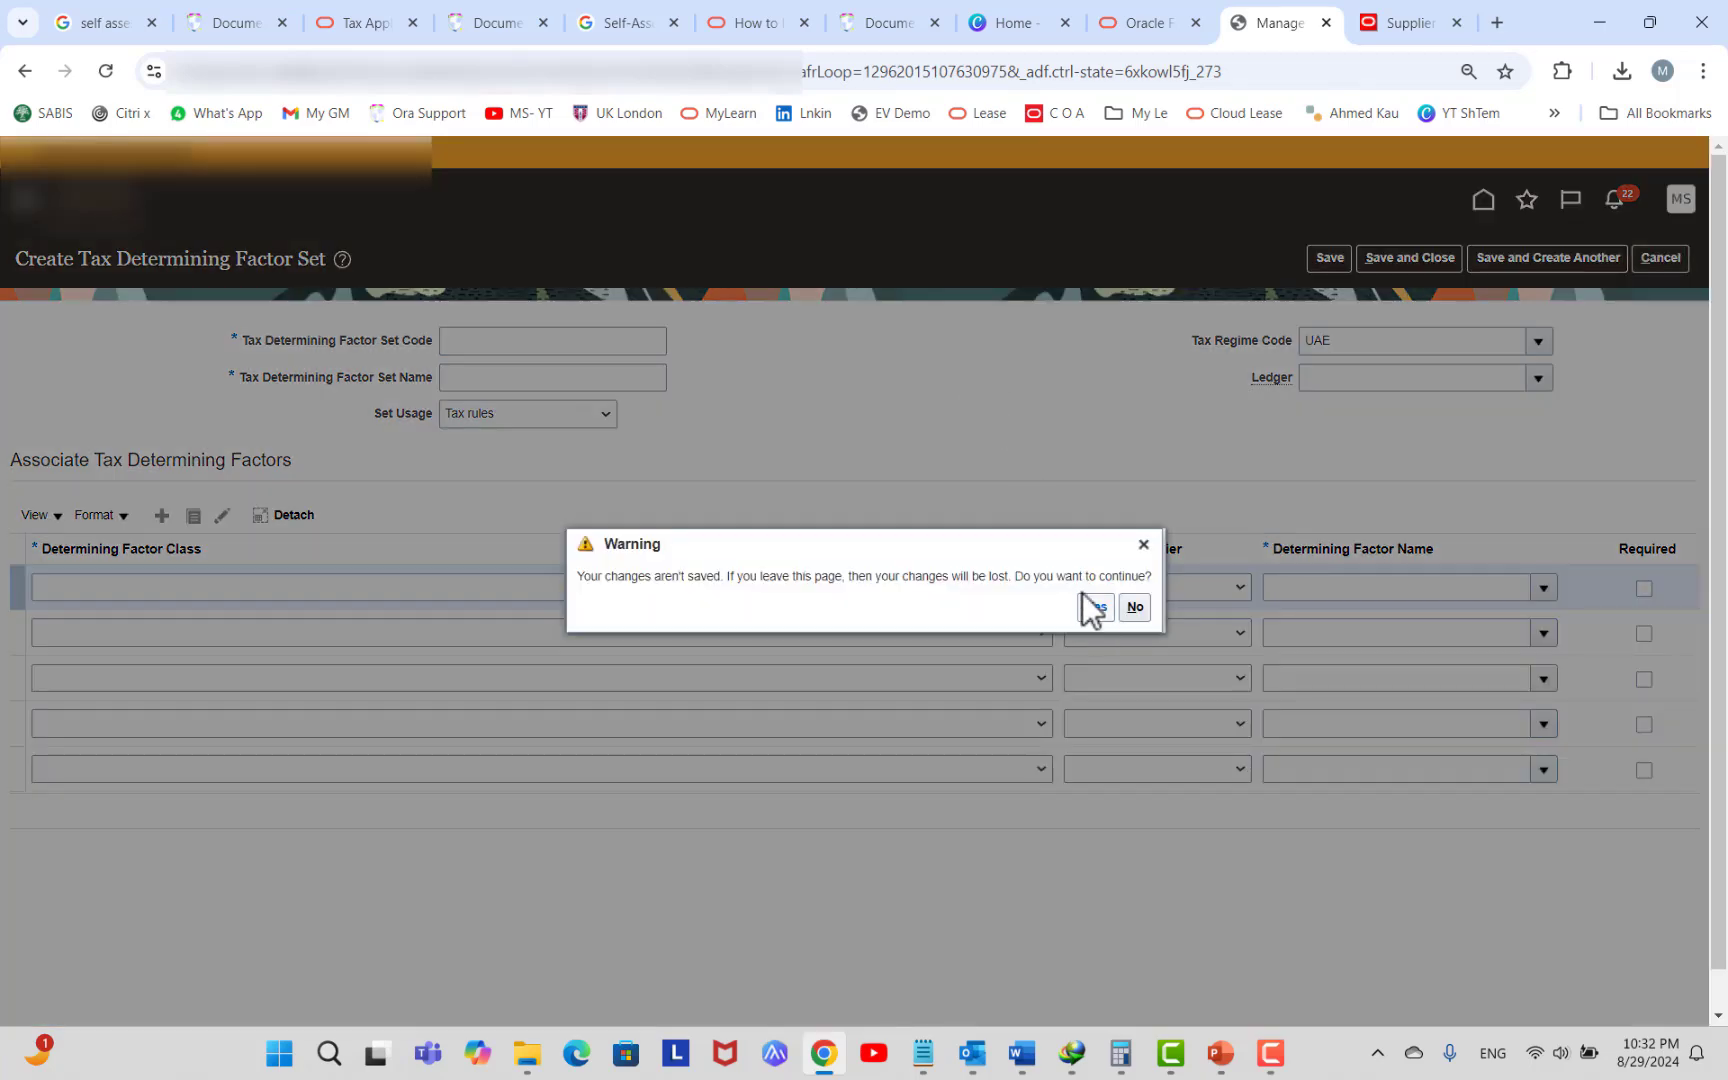
{"action": "left_click", "coordinate": [1090, 604]}
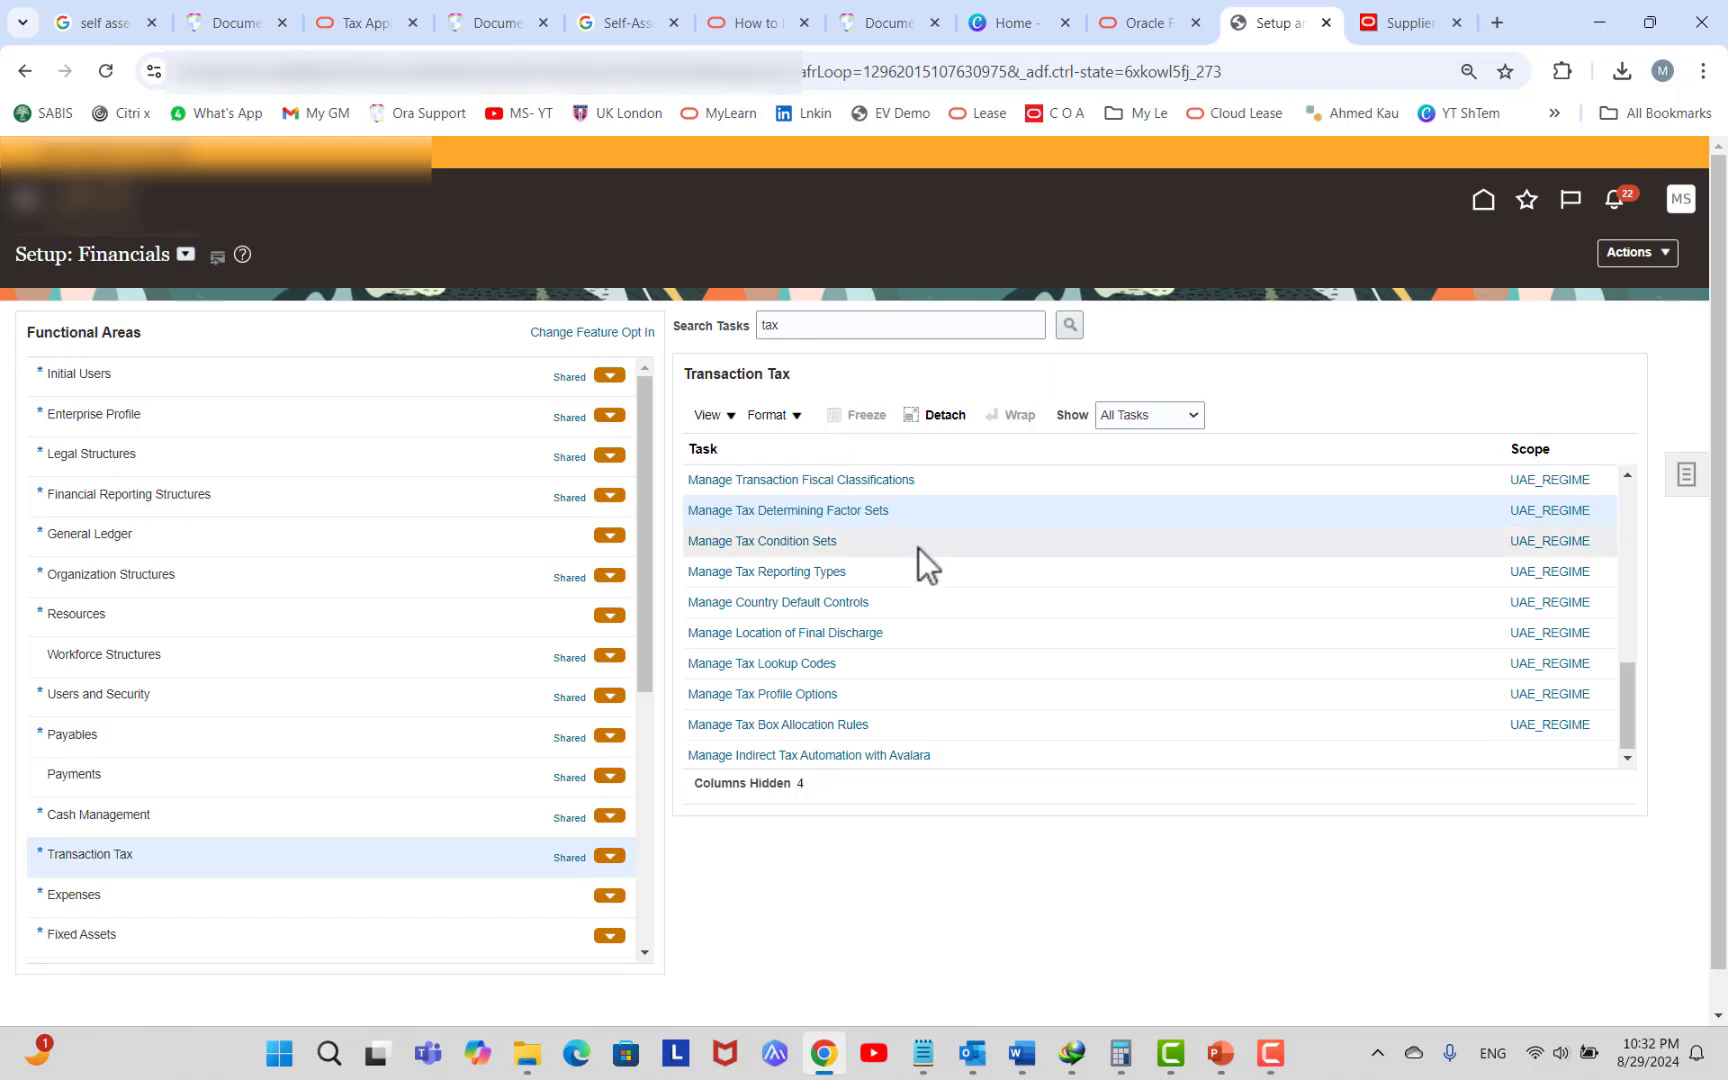
{"action": "scroll", "coordinate": [919, 555], "scroll_direction": "up", "scroll_amount": 2}
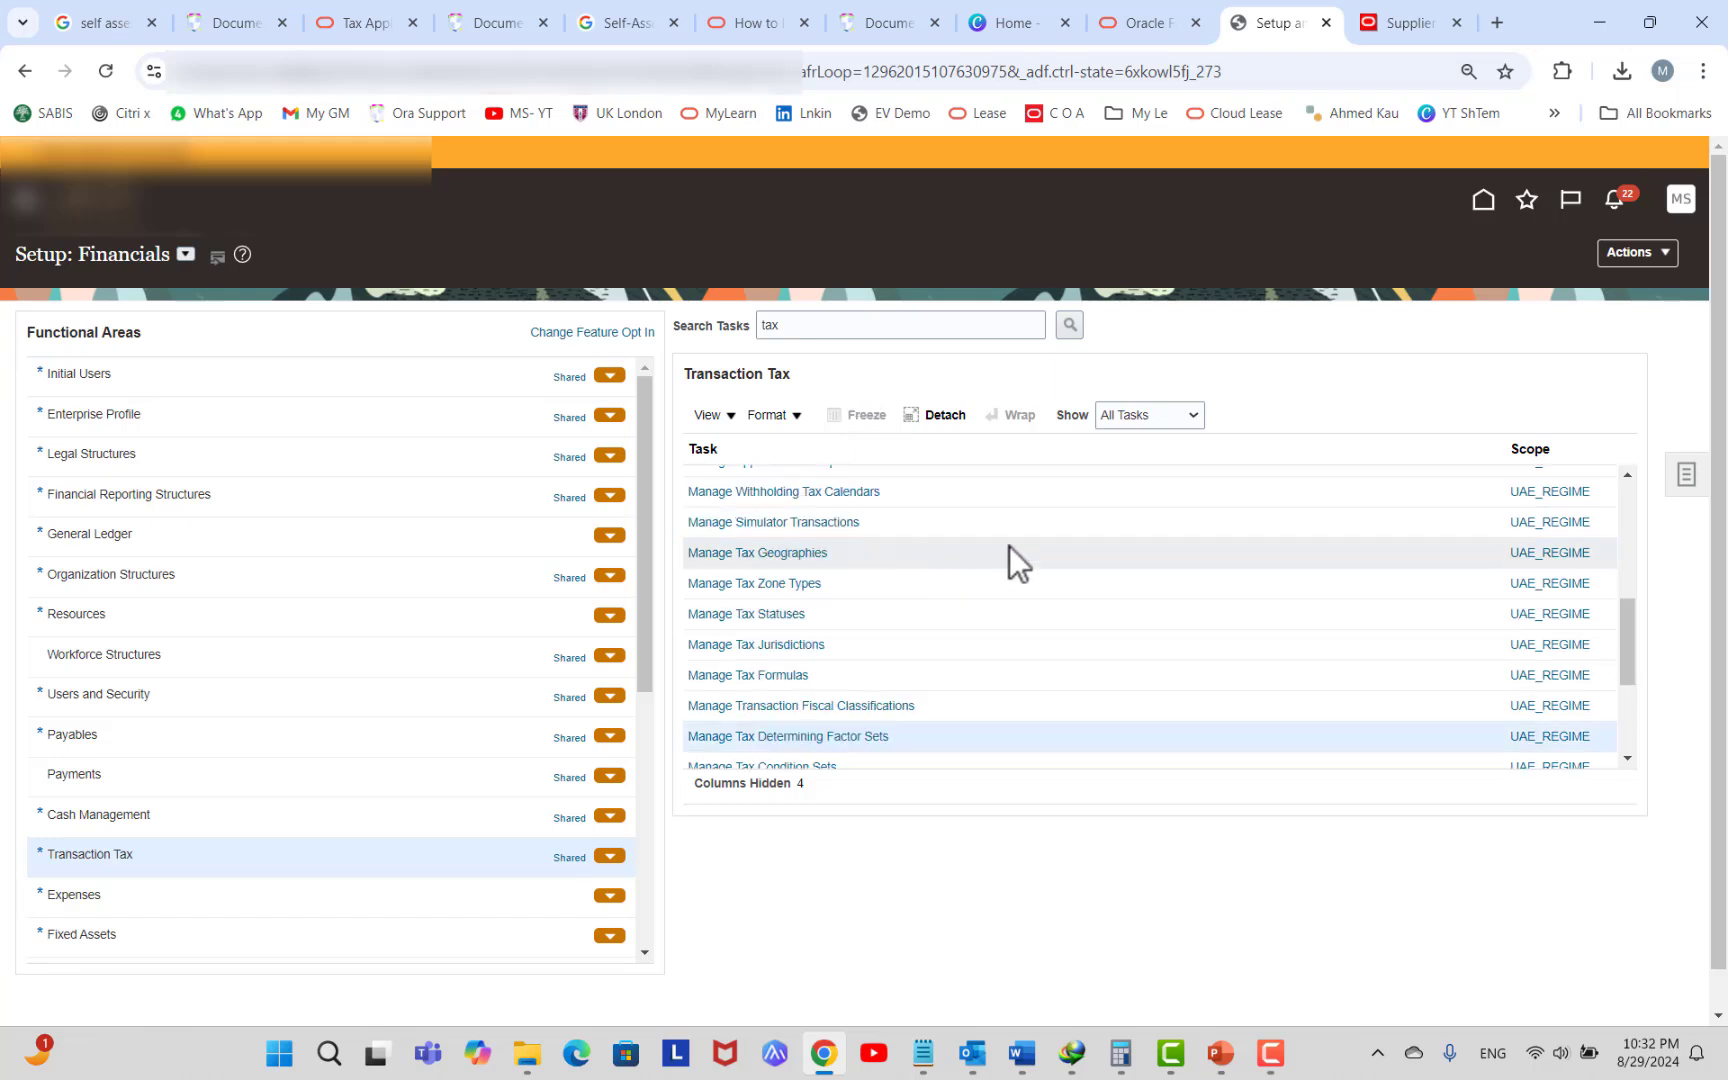
{"action": "scroll", "coordinate": [1024, 540], "scroll_direction": "up", "scroll_amount": 2}
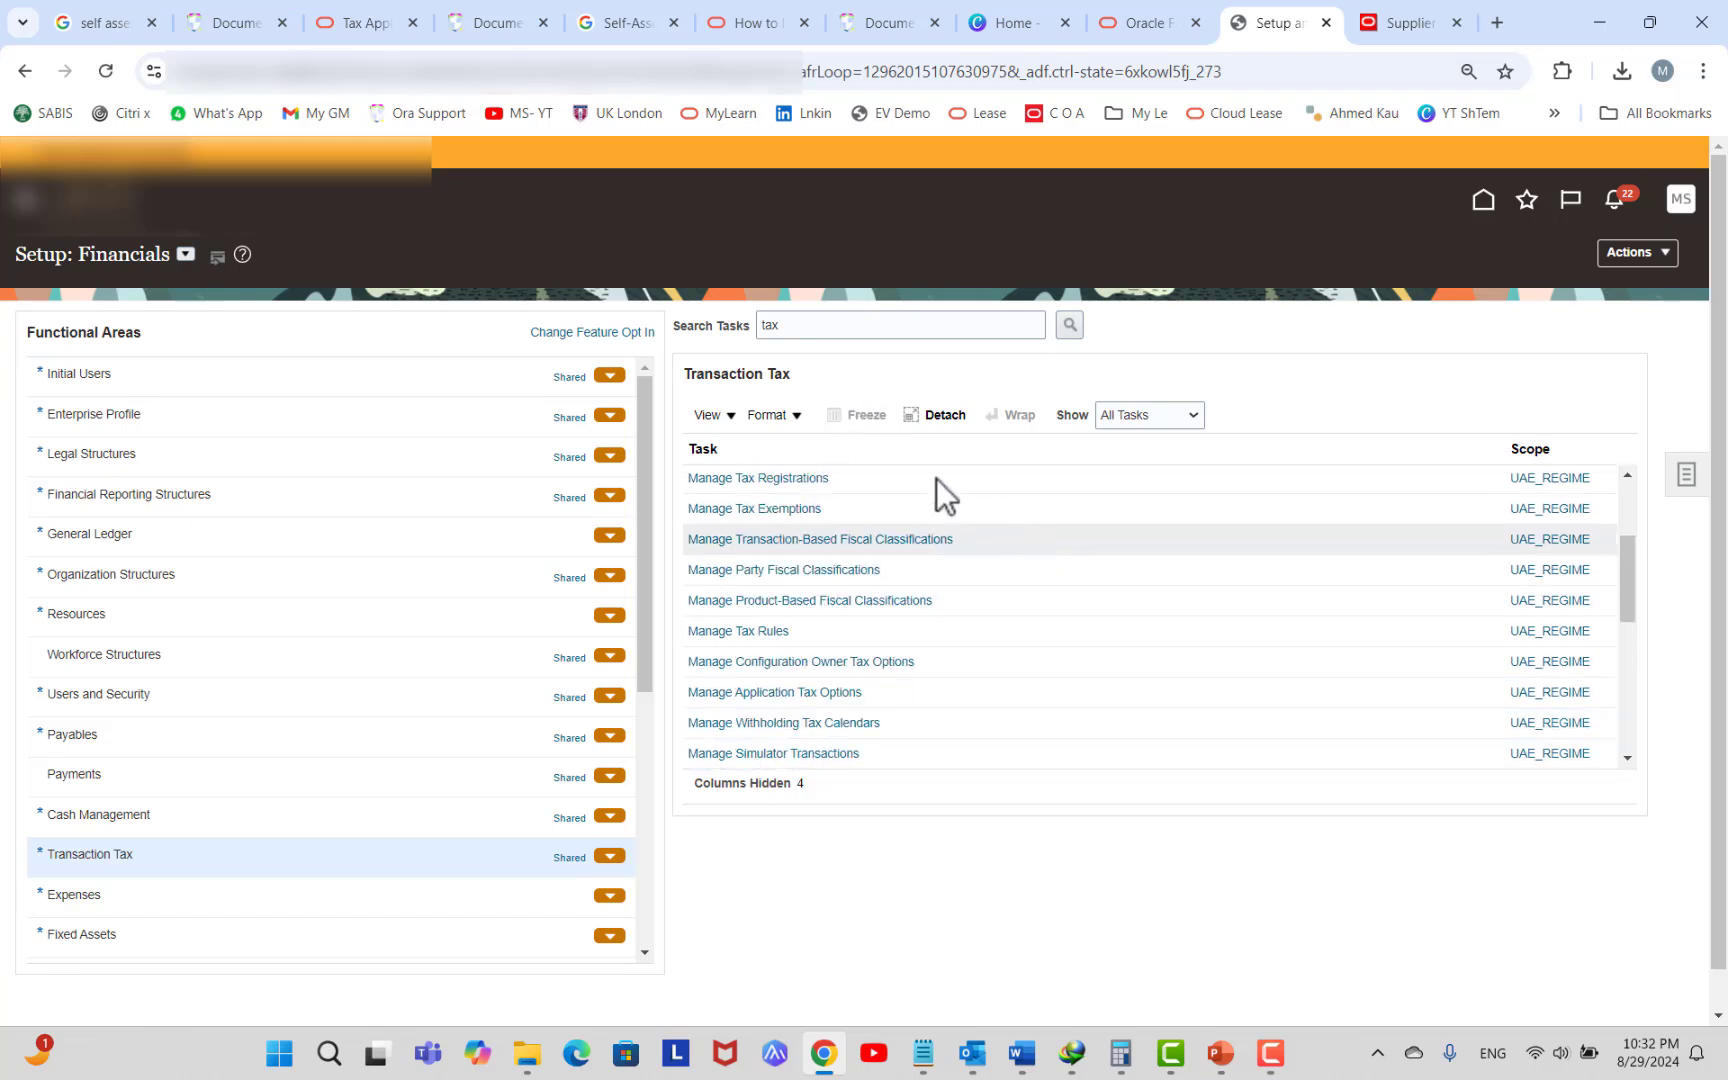
{"action": "scroll", "coordinate": [980, 540], "scroll_direction": "up", "scroll_amount": 1}
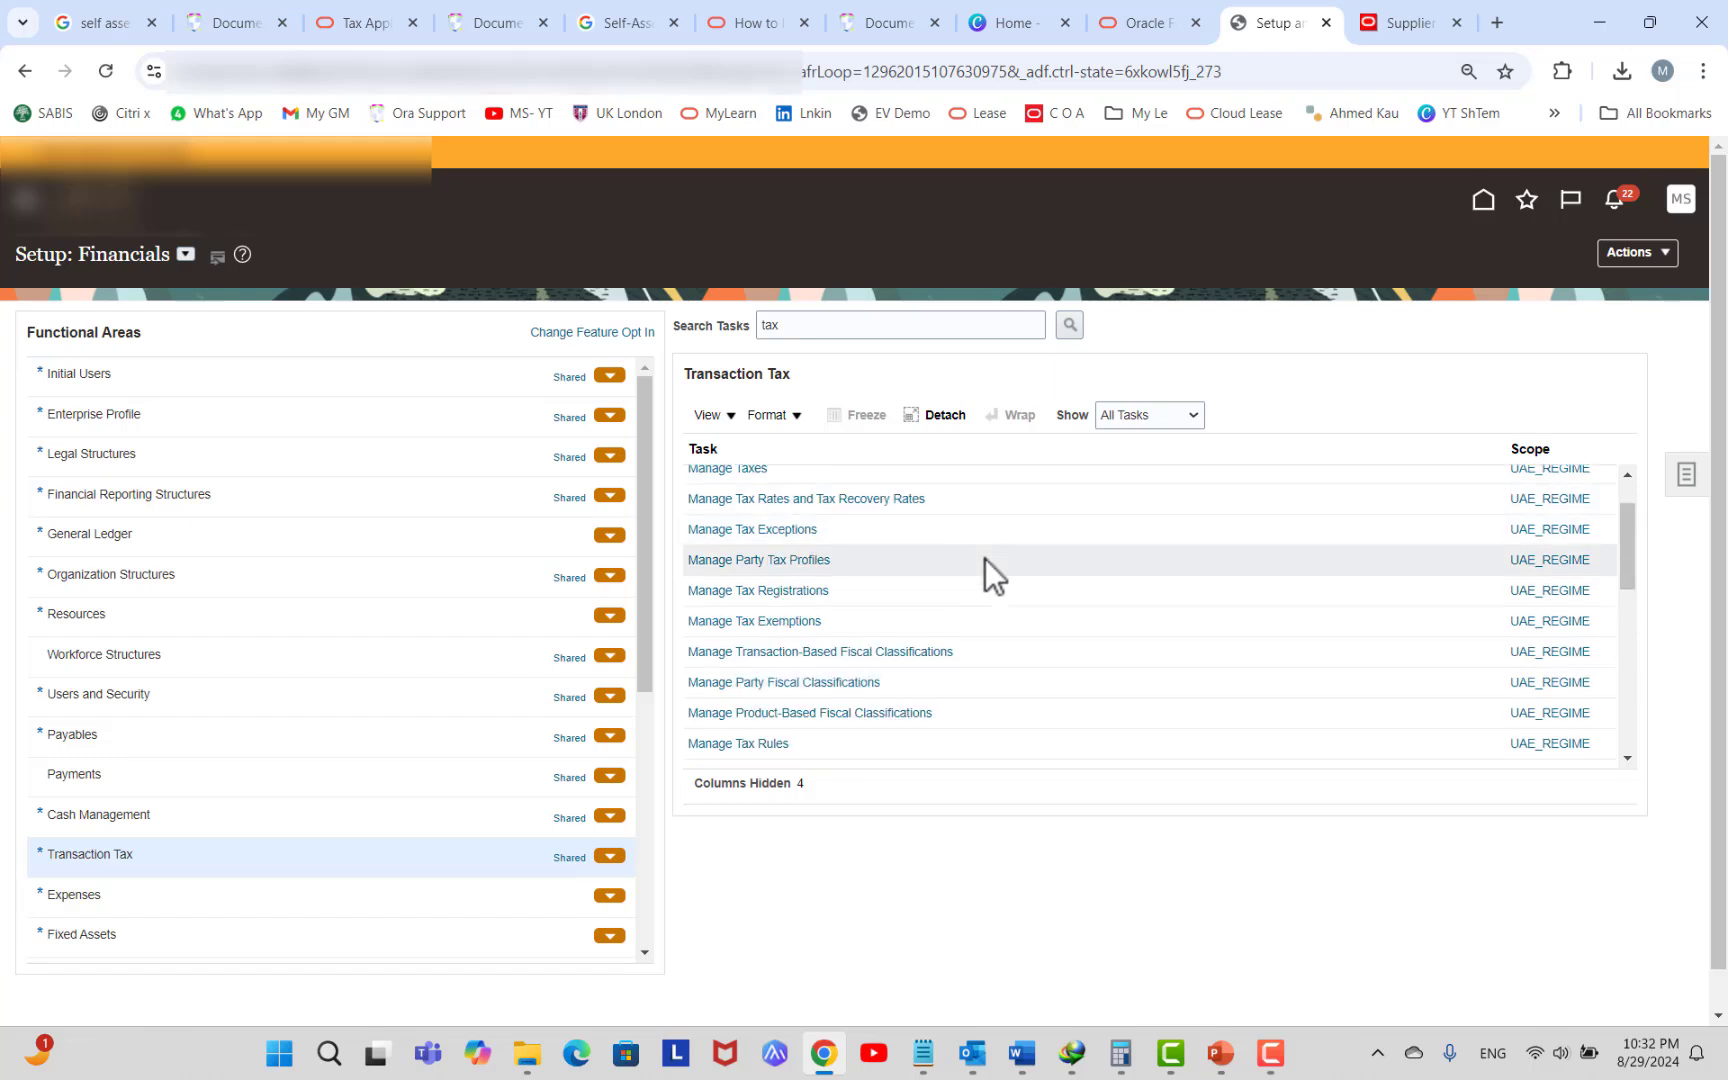
{"action": "scroll", "coordinate": [986, 558], "scroll_direction": "up", "scroll_amount": 1}
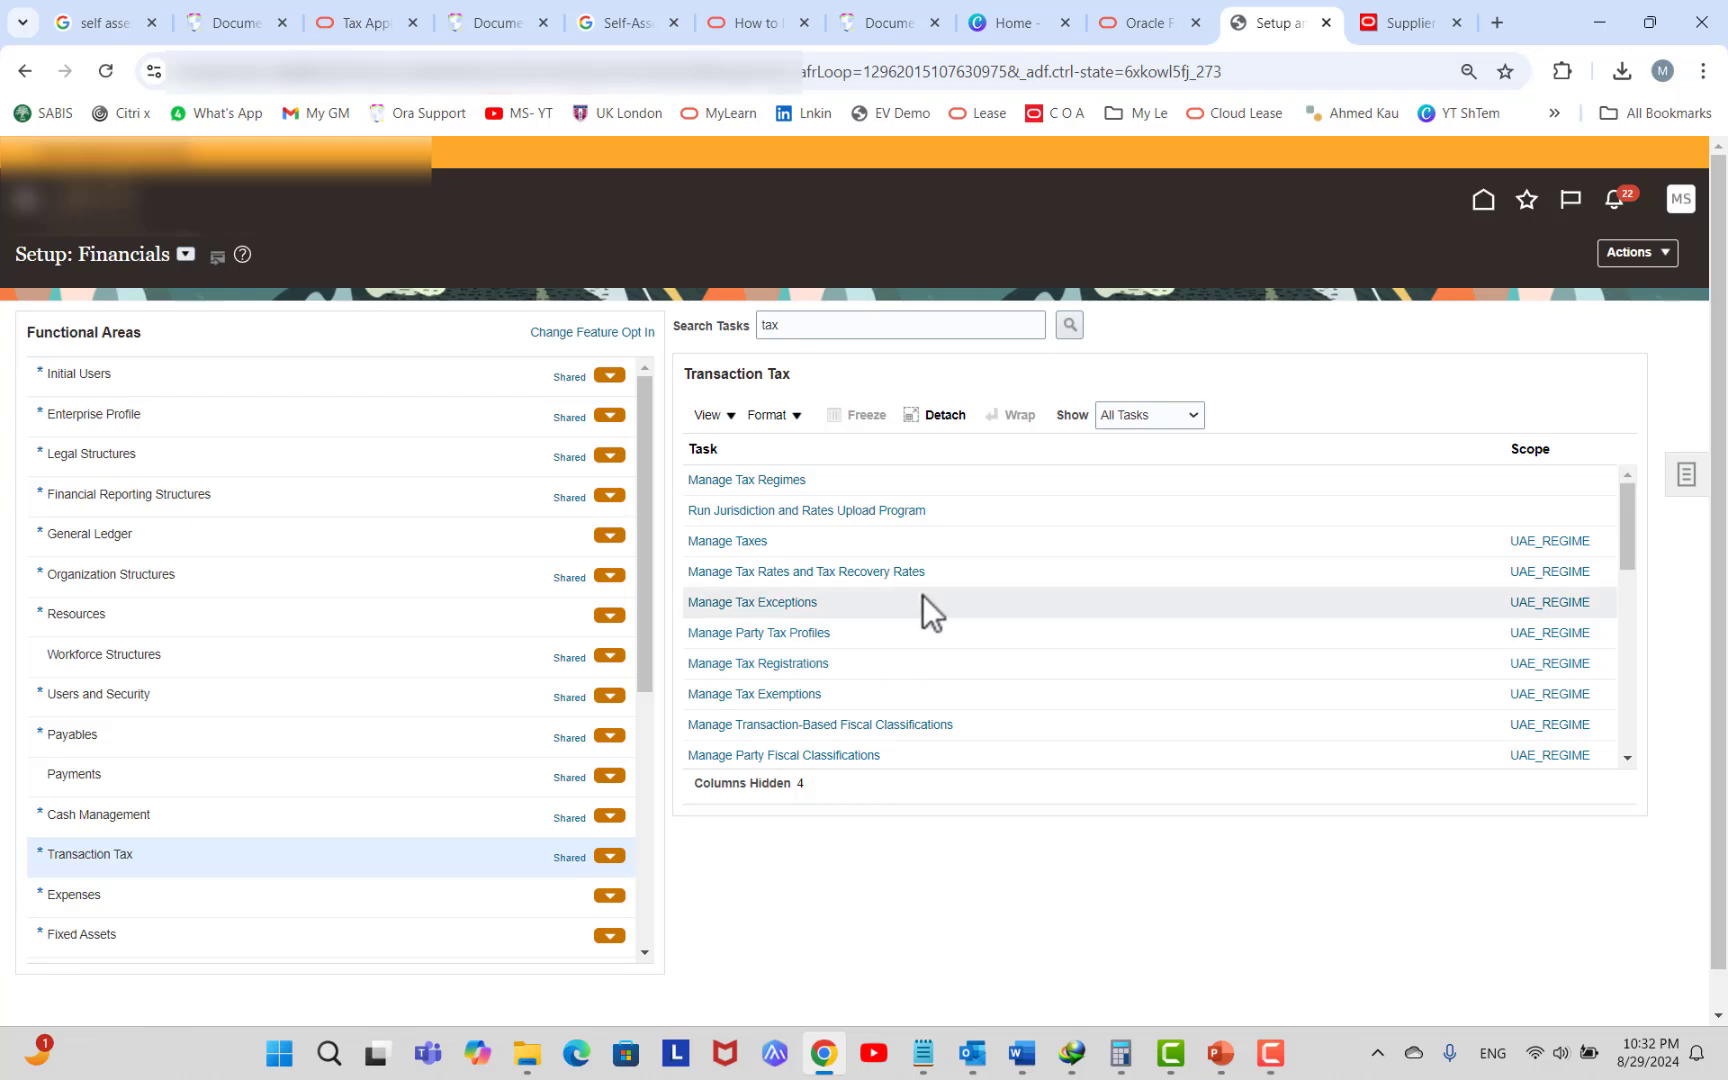
Search the setup tasks for "tax rule" and open Manage Tax Rules.
{"action": "left_click", "coordinate": [873, 326]}
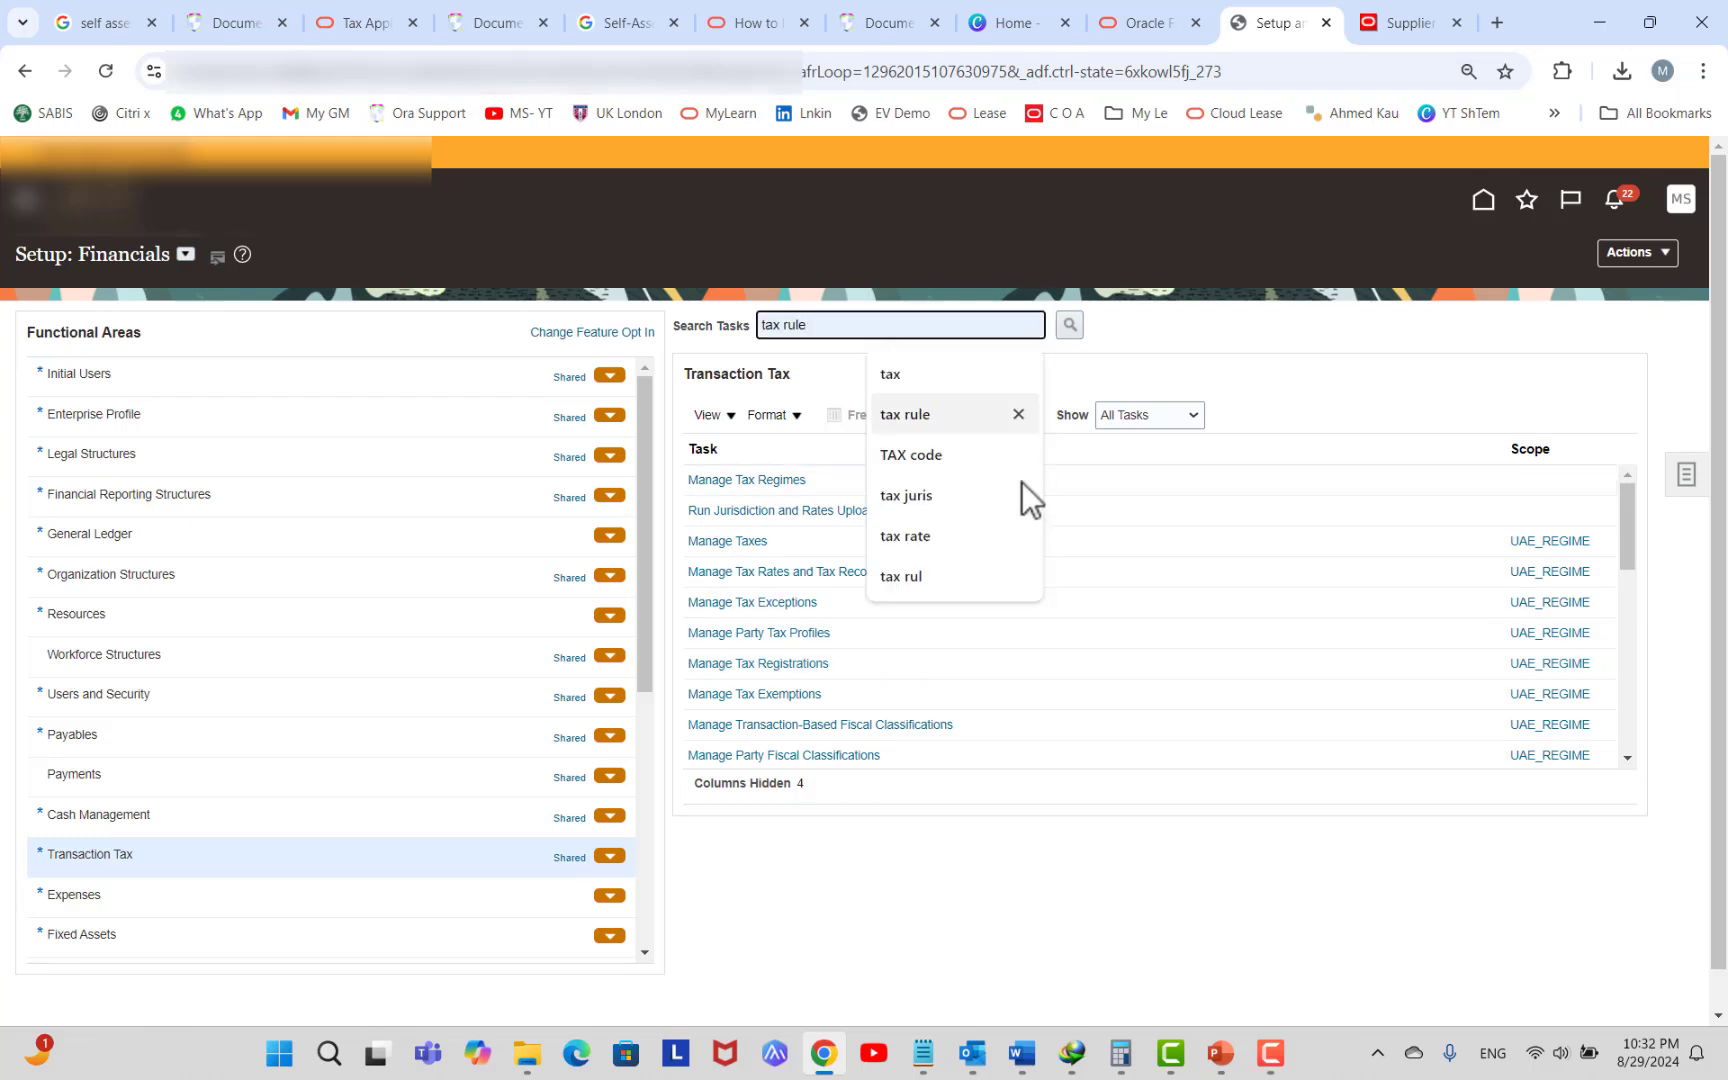
{"action": "left_click", "coordinate": [903, 413]}
{"action": "key", "text": "Return"}
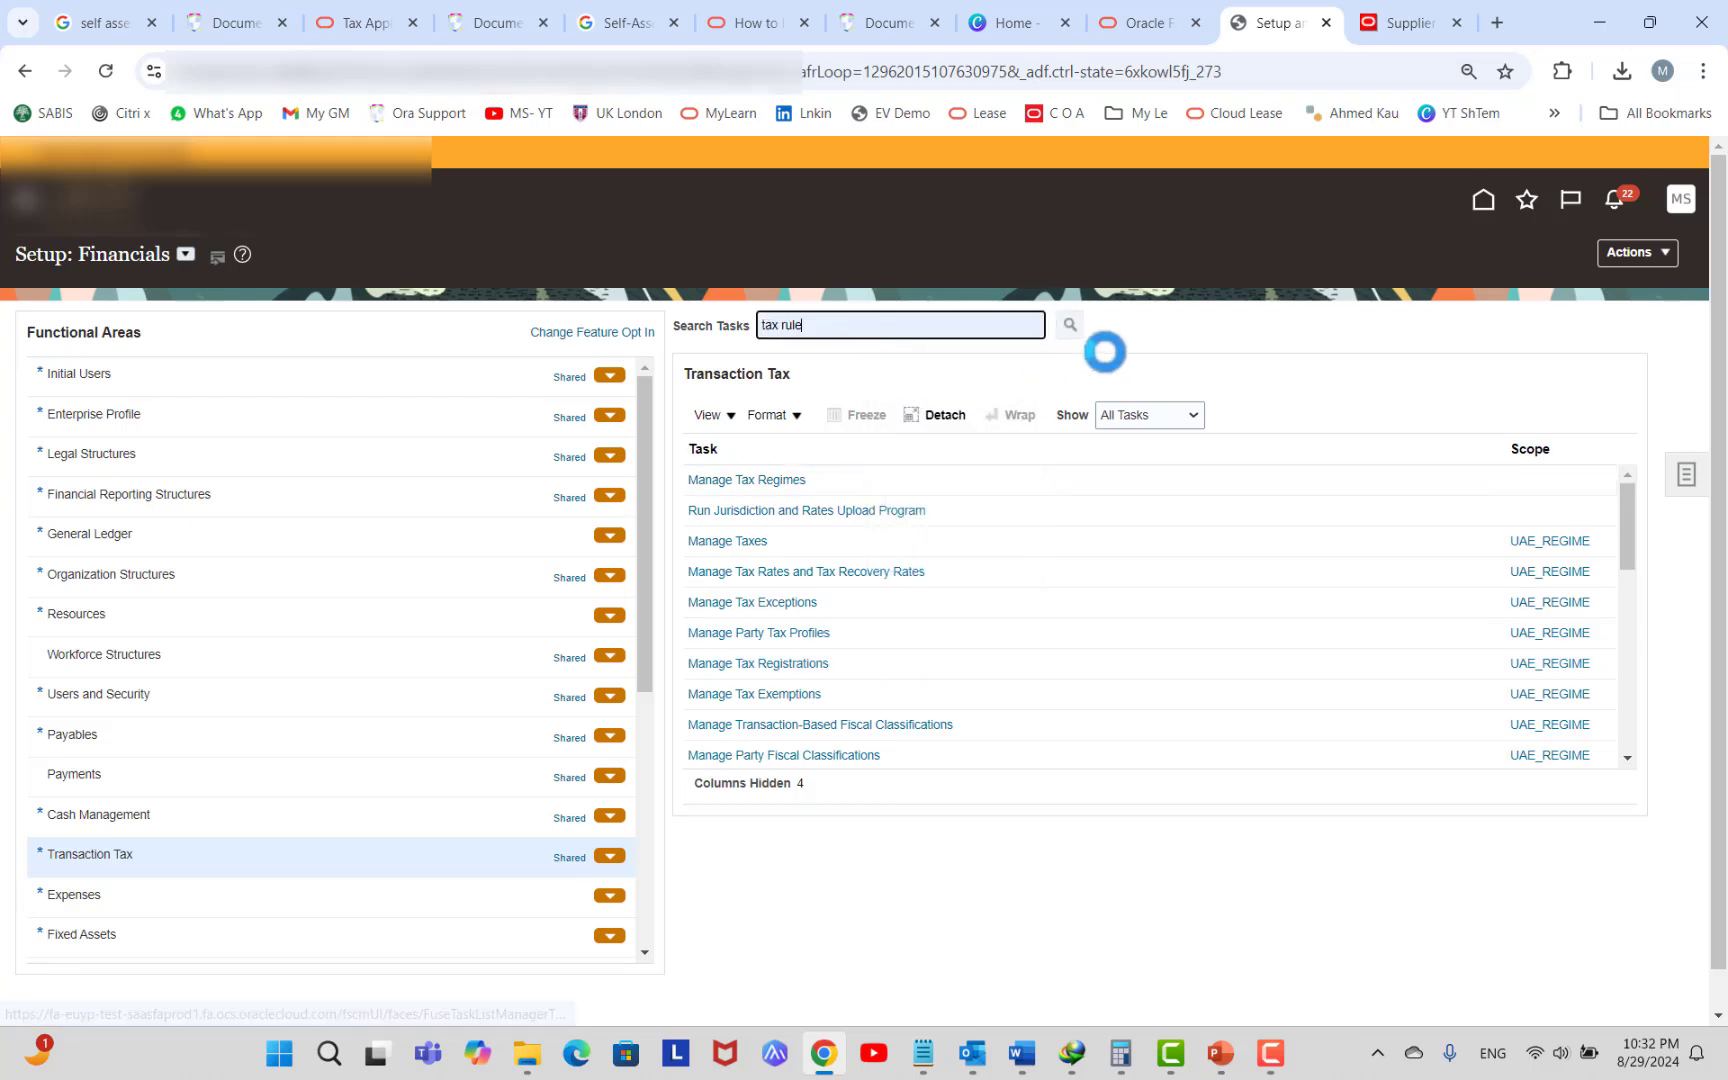
{"action": "left_click", "coordinate": [776, 482]}
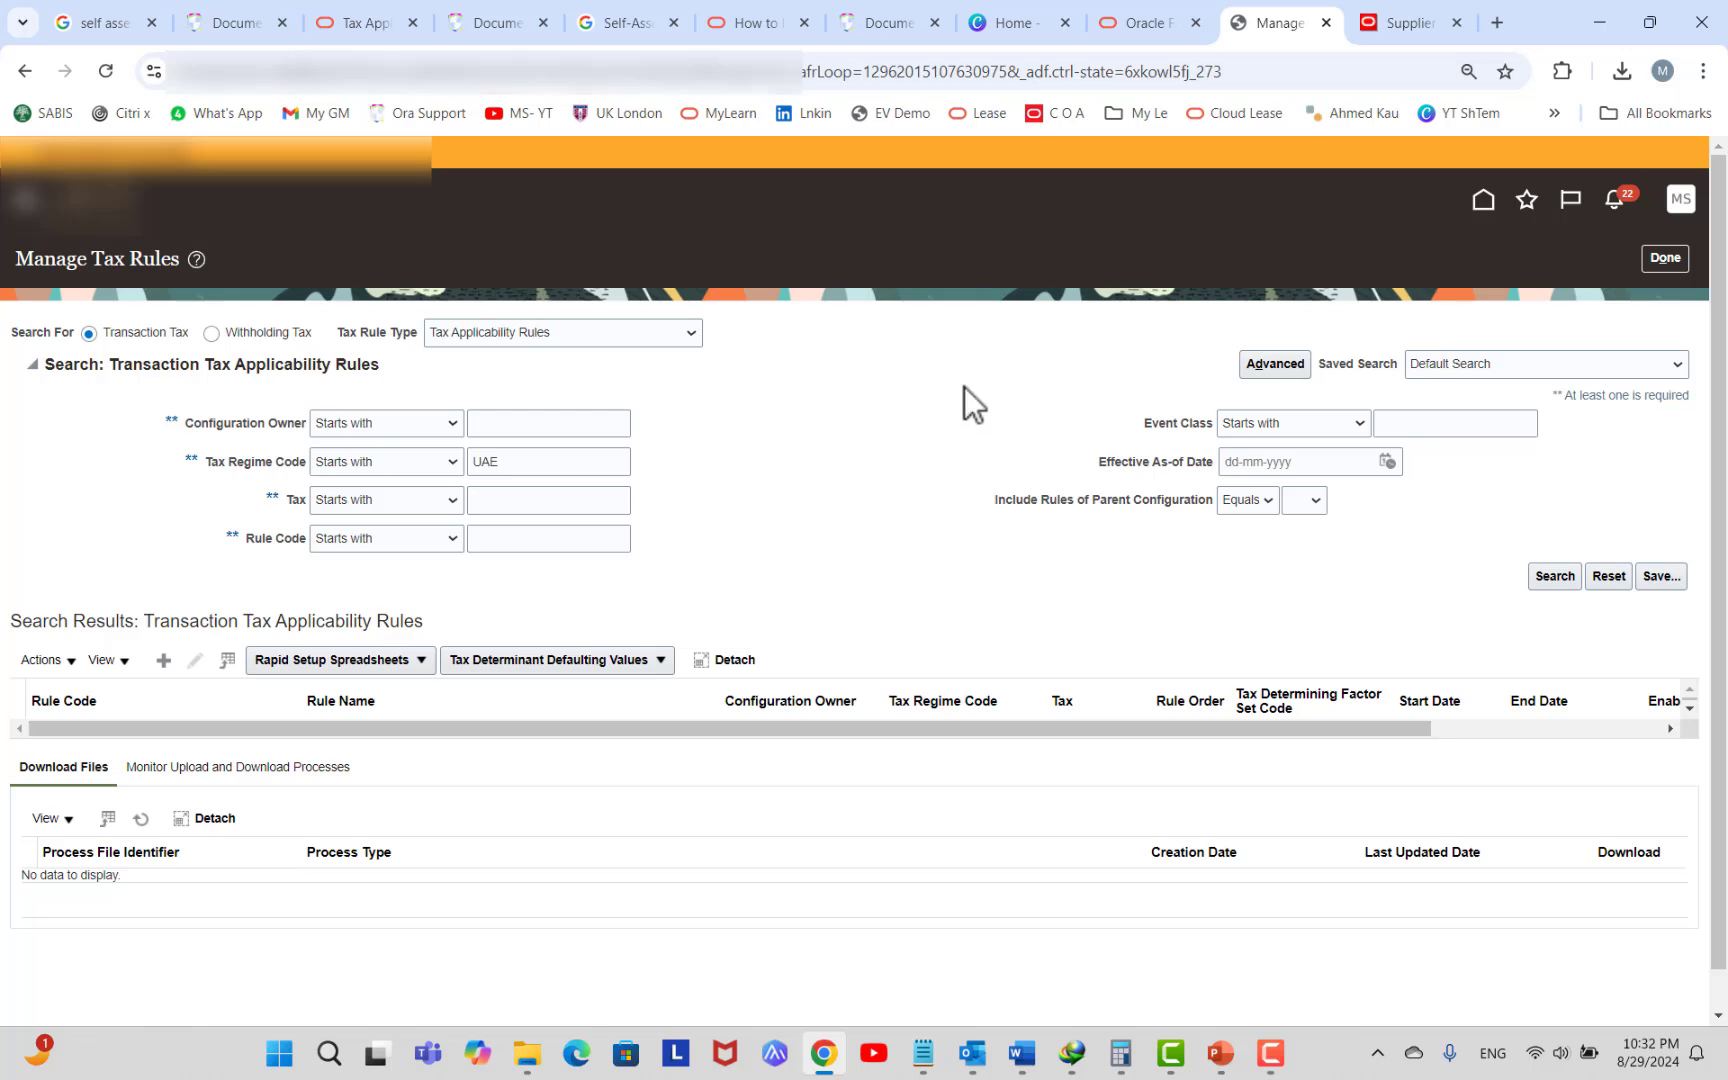
Review the available tax rule types and list the Tax Applicability Rules for tax regime code UAE.
{"action": "left_click", "coordinate": [595, 333]}
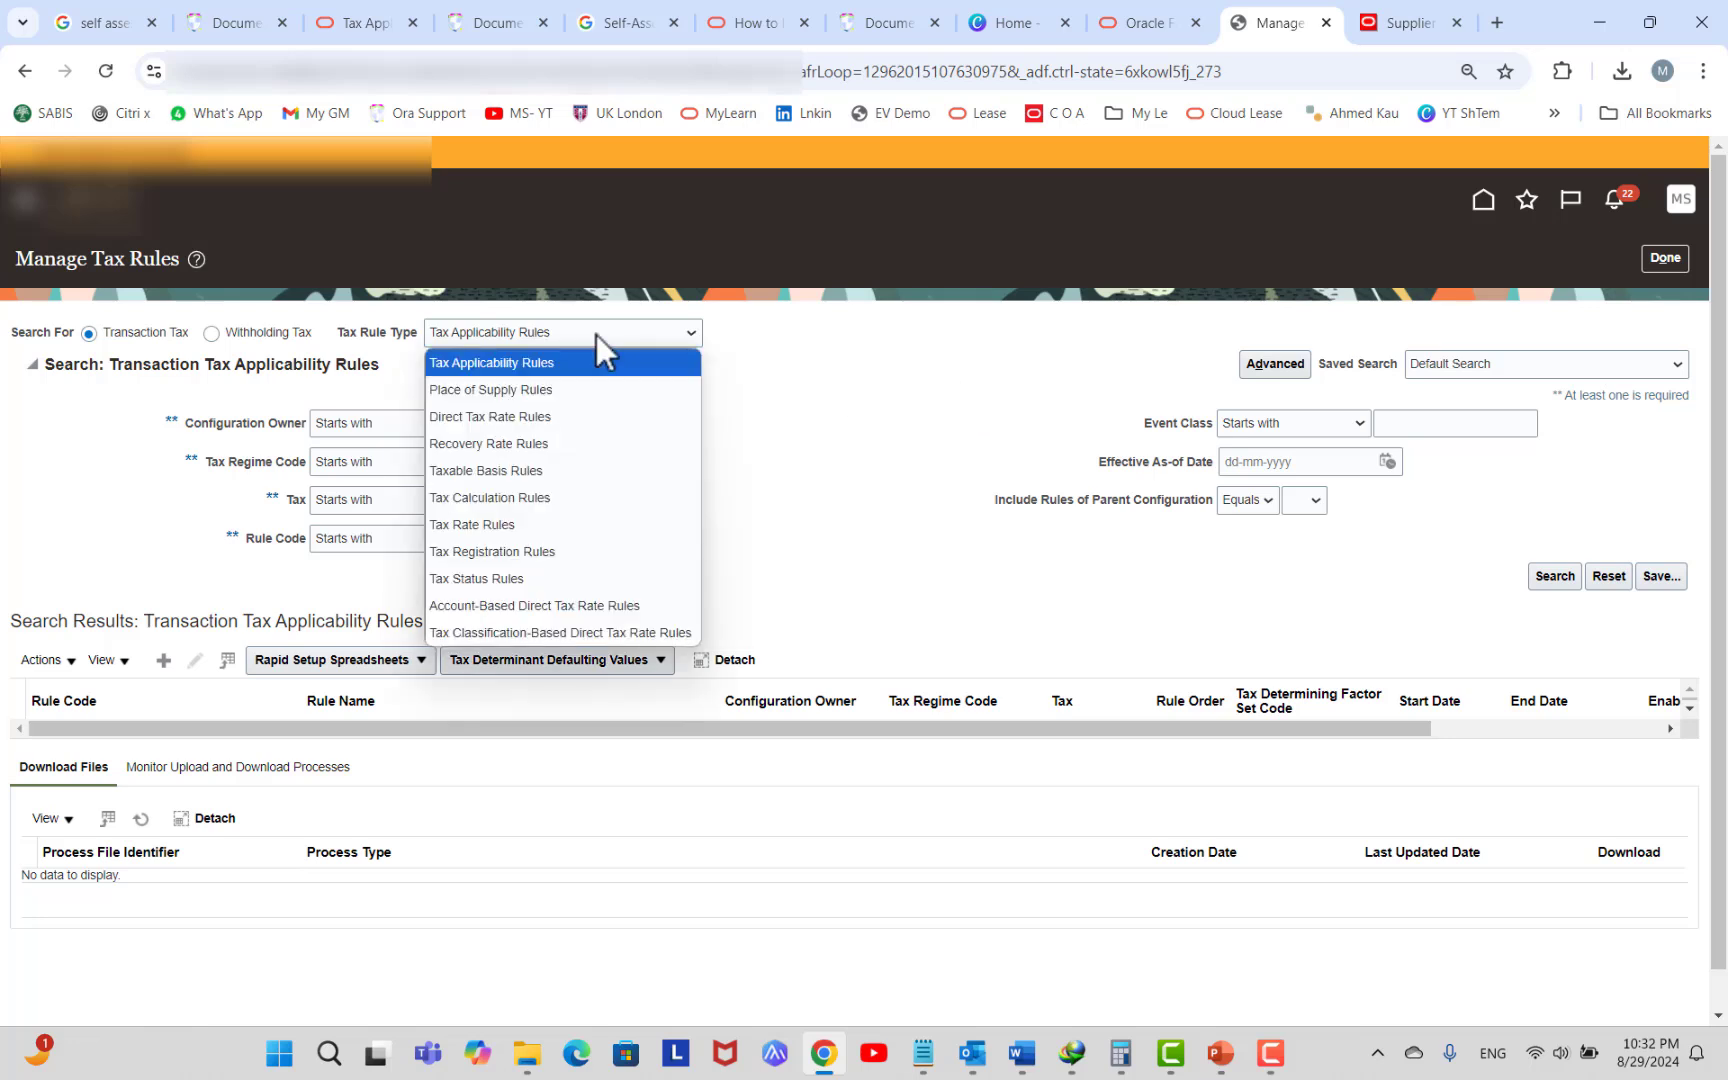
{"action": "left_click", "coordinate": [510, 365]}
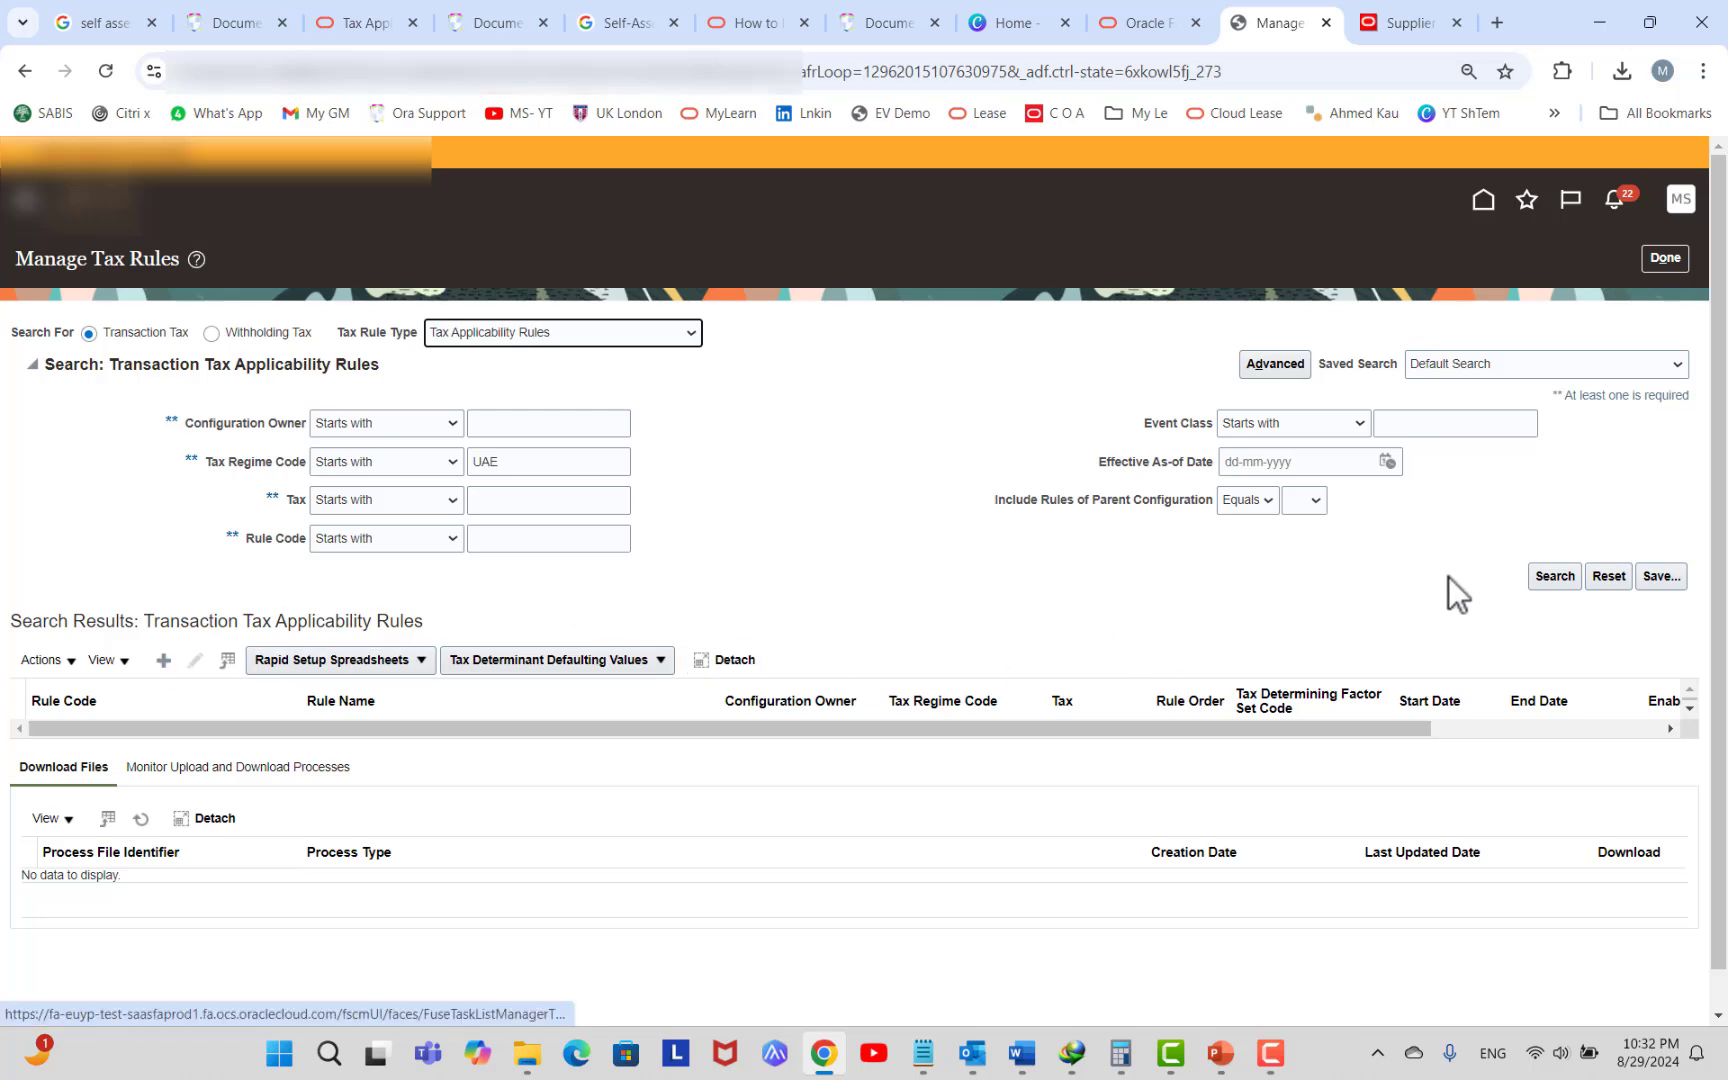
{"action": "left_click", "coordinate": [1558, 580]}
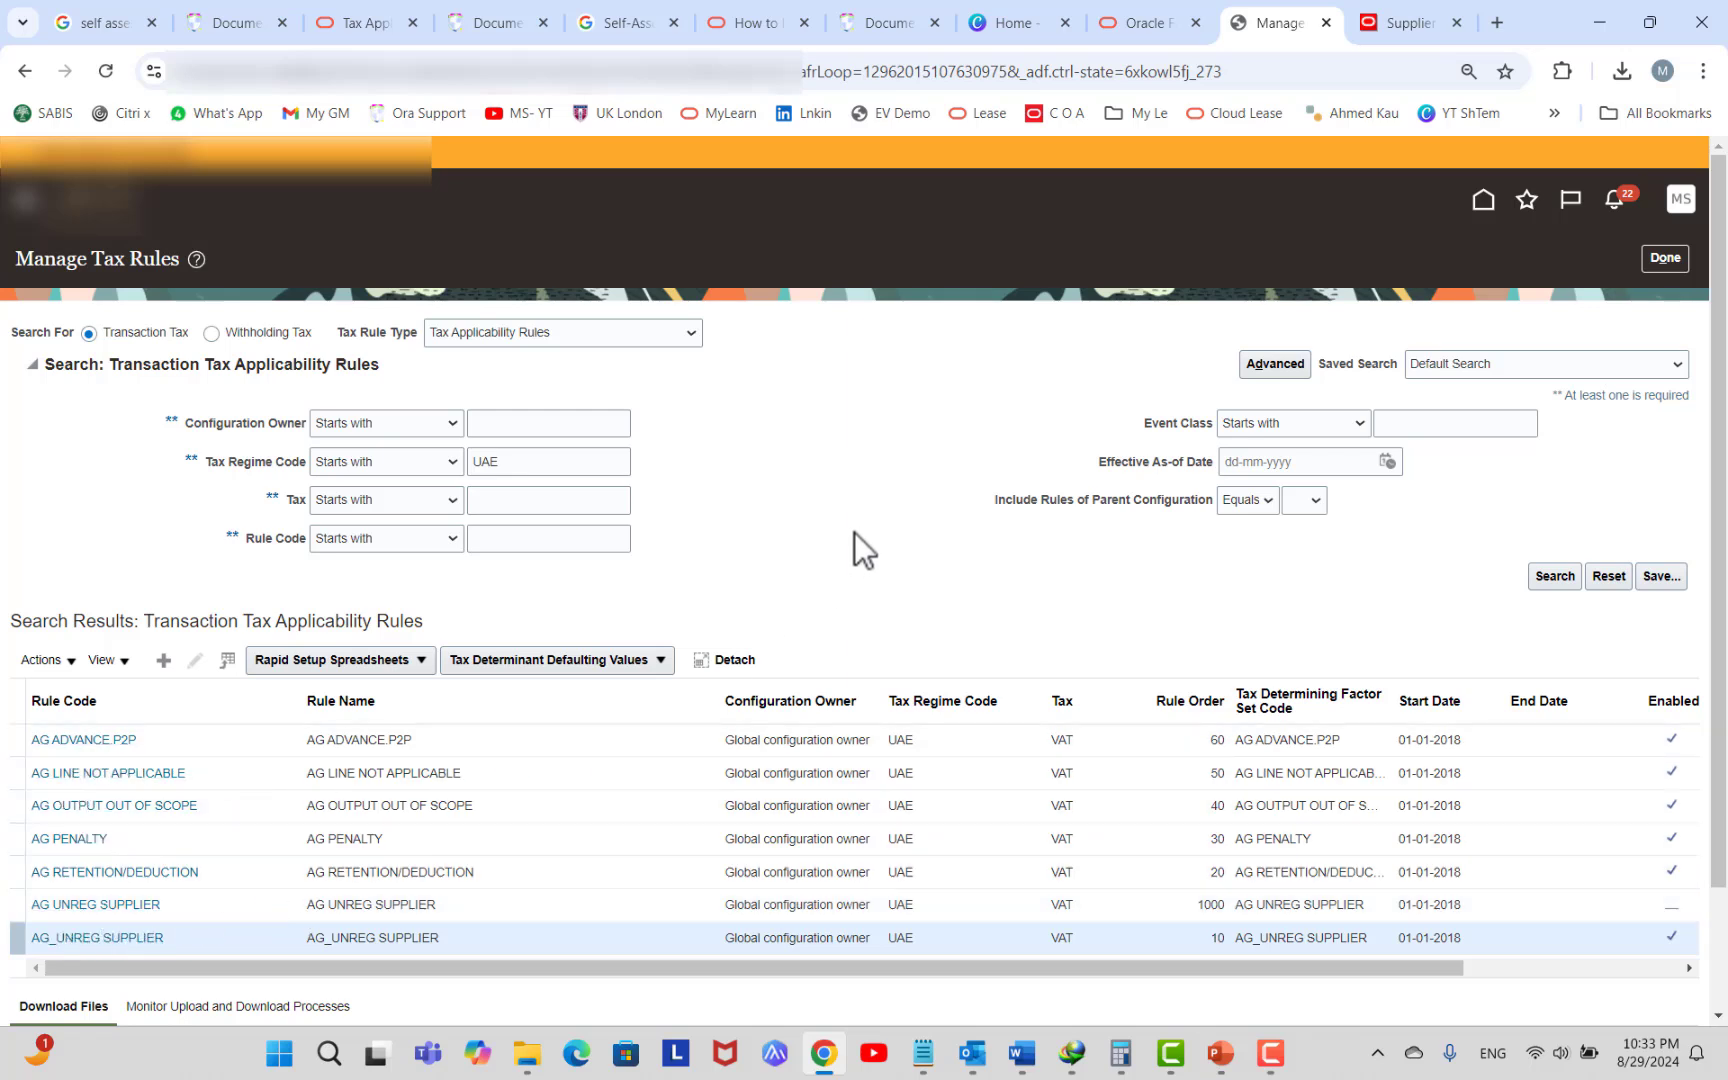
List the Place of Supply Rules for the UAE regime and open the DOF BILL FROM UAE rule.
{"action": "left_click", "coordinate": [634, 342]}
{"action": "left_click", "coordinate": [622, 382]}
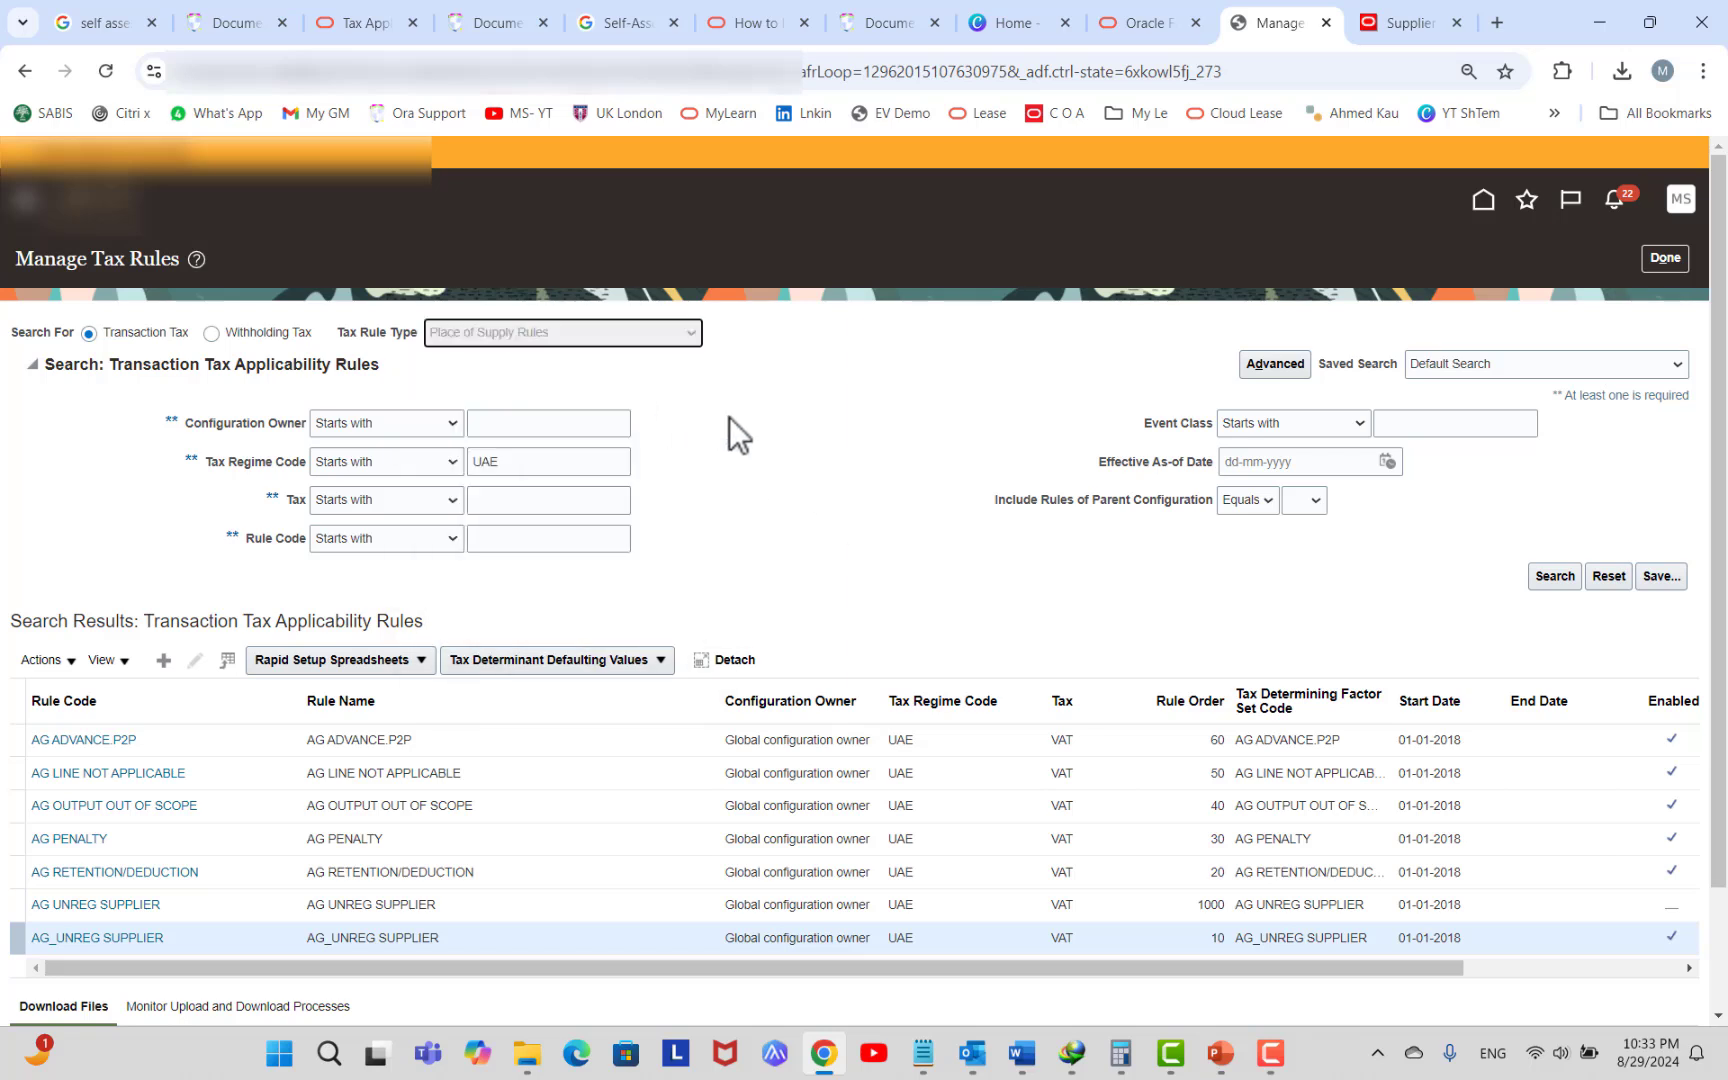
{"action": "left_click", "coordinate": [1560, 577]}
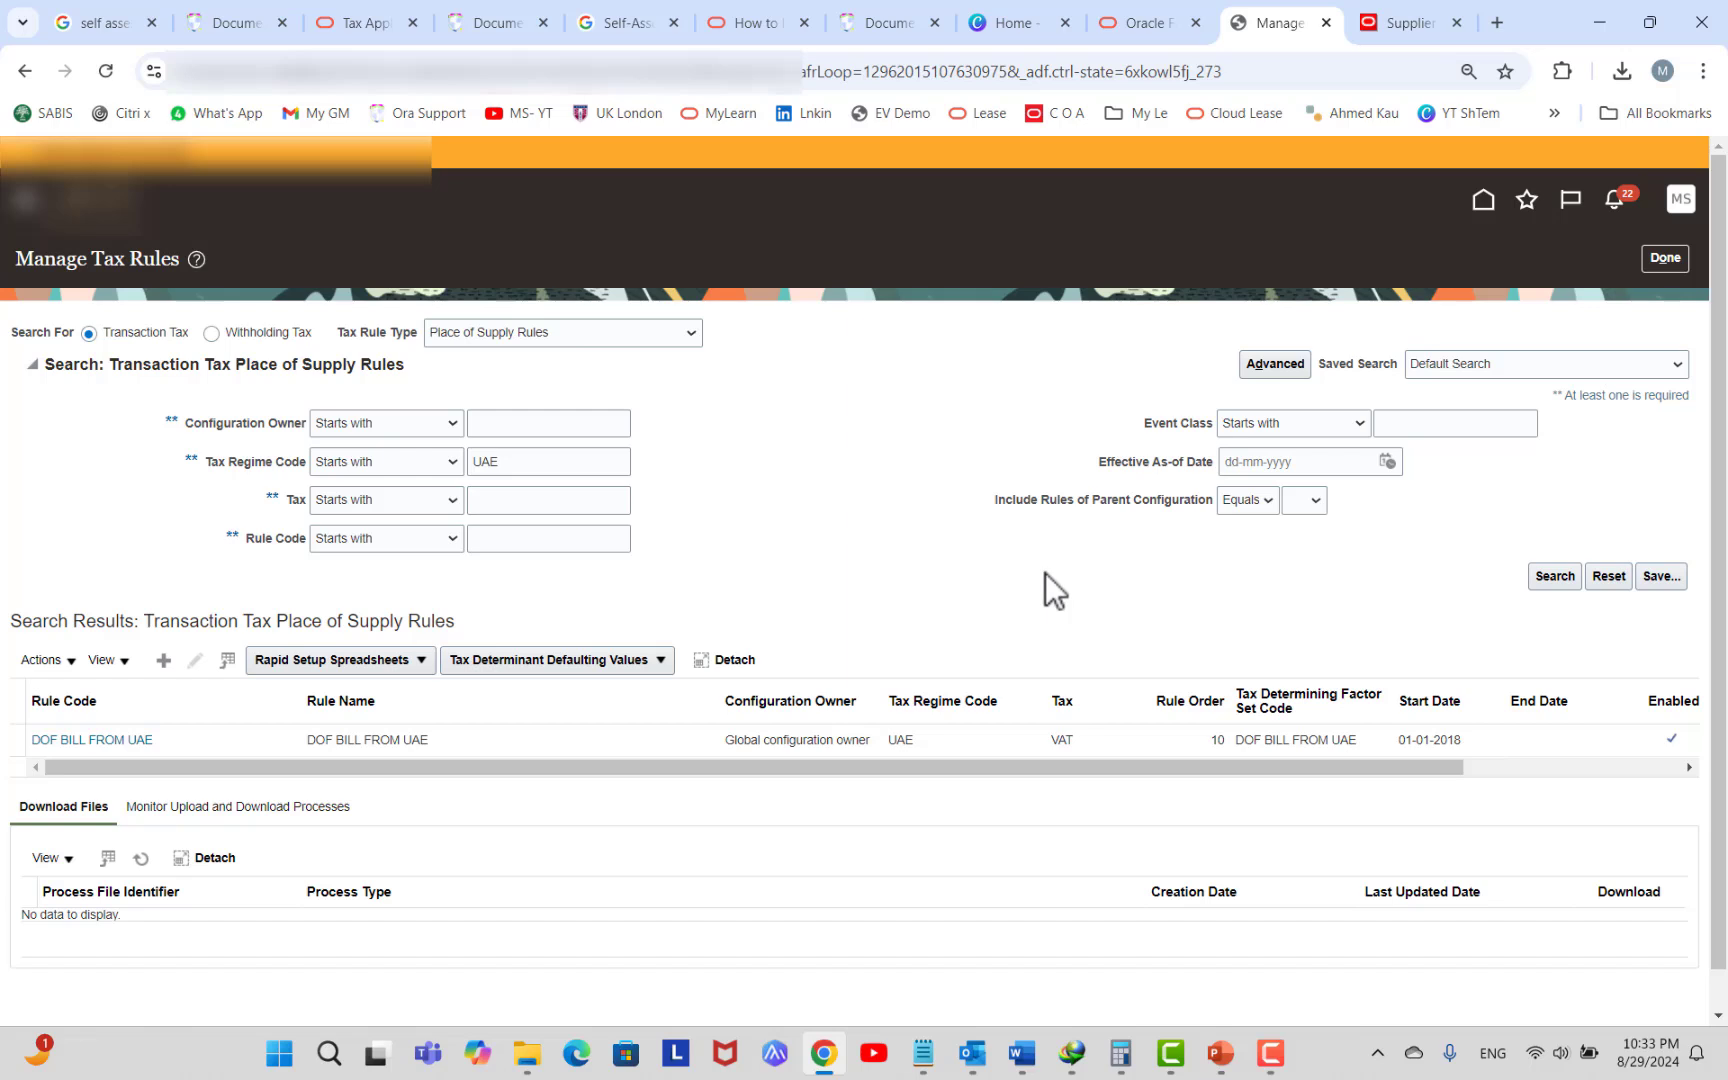
{"action": "left_click", "coordinate": [100, 745]}
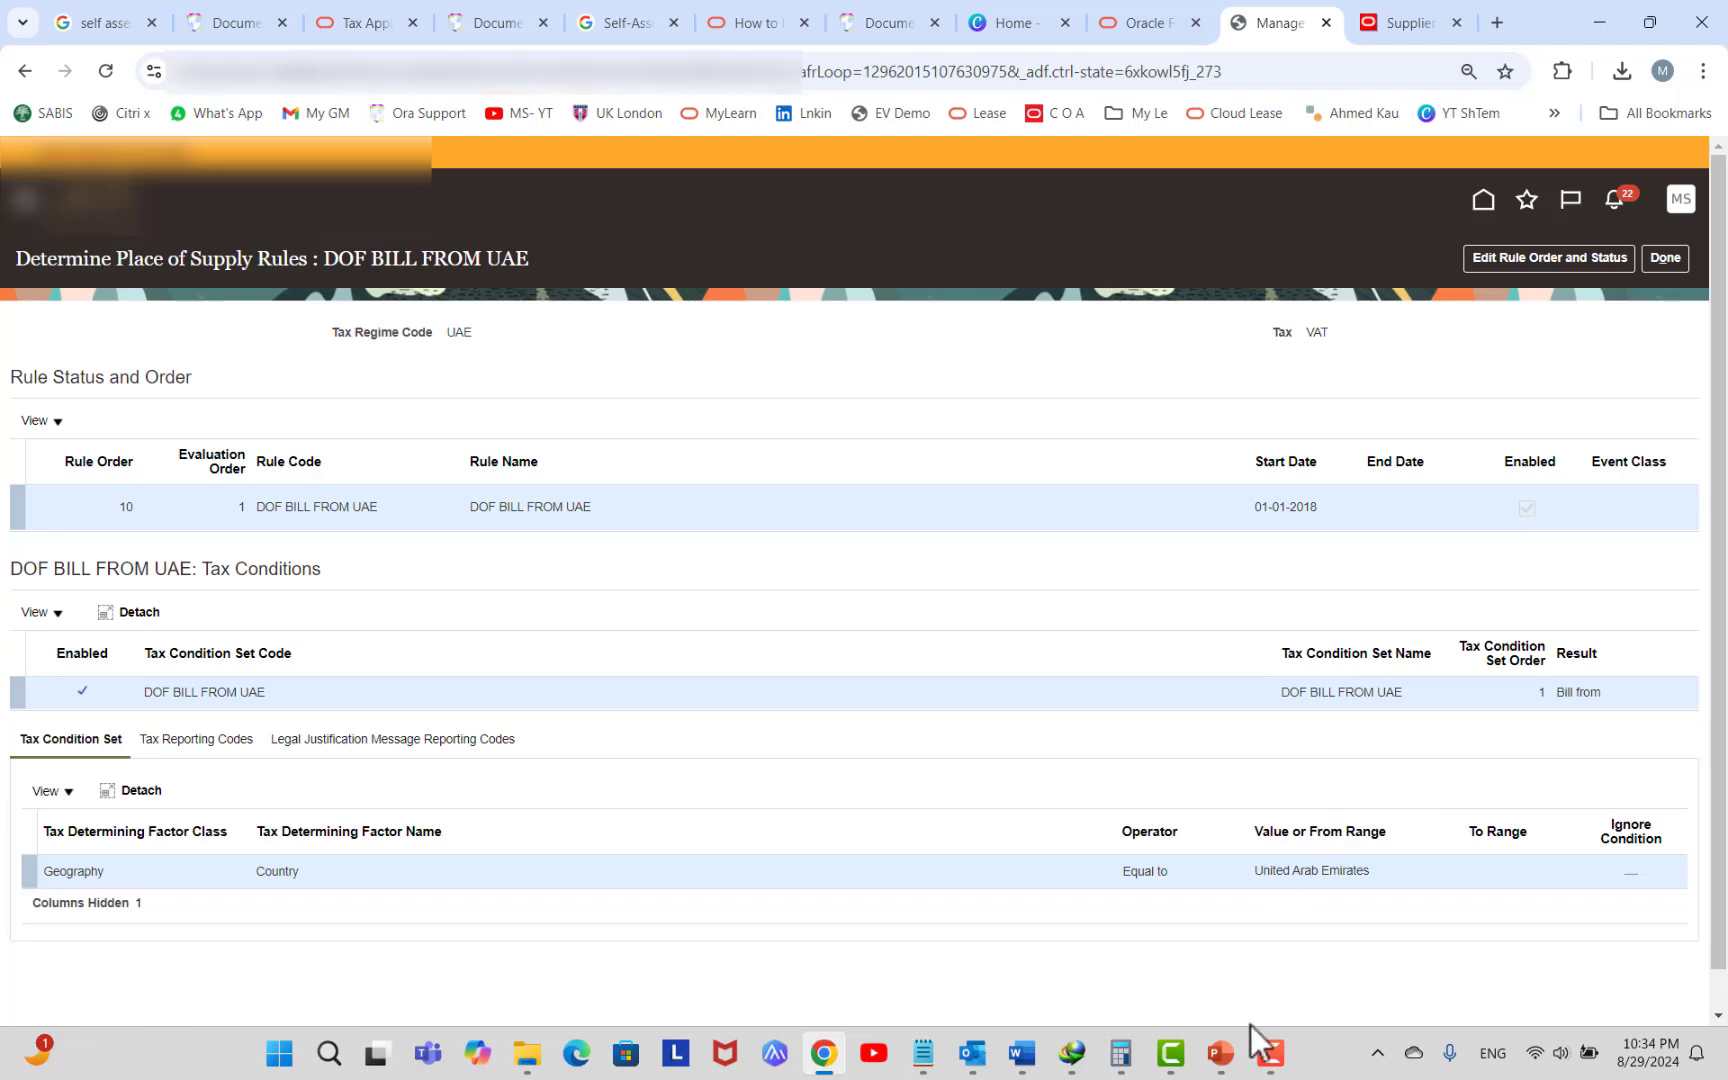
Switch to the Implementing TAX presentation in PowerPoint, review the Place Of Supply table on slide 9, and return to the rule in Oracle Fusion.
{"action": "mouse_move", "coordinate": [1220, 1052]}
{"action": "left_click", "coordinate": [1215, 945]}
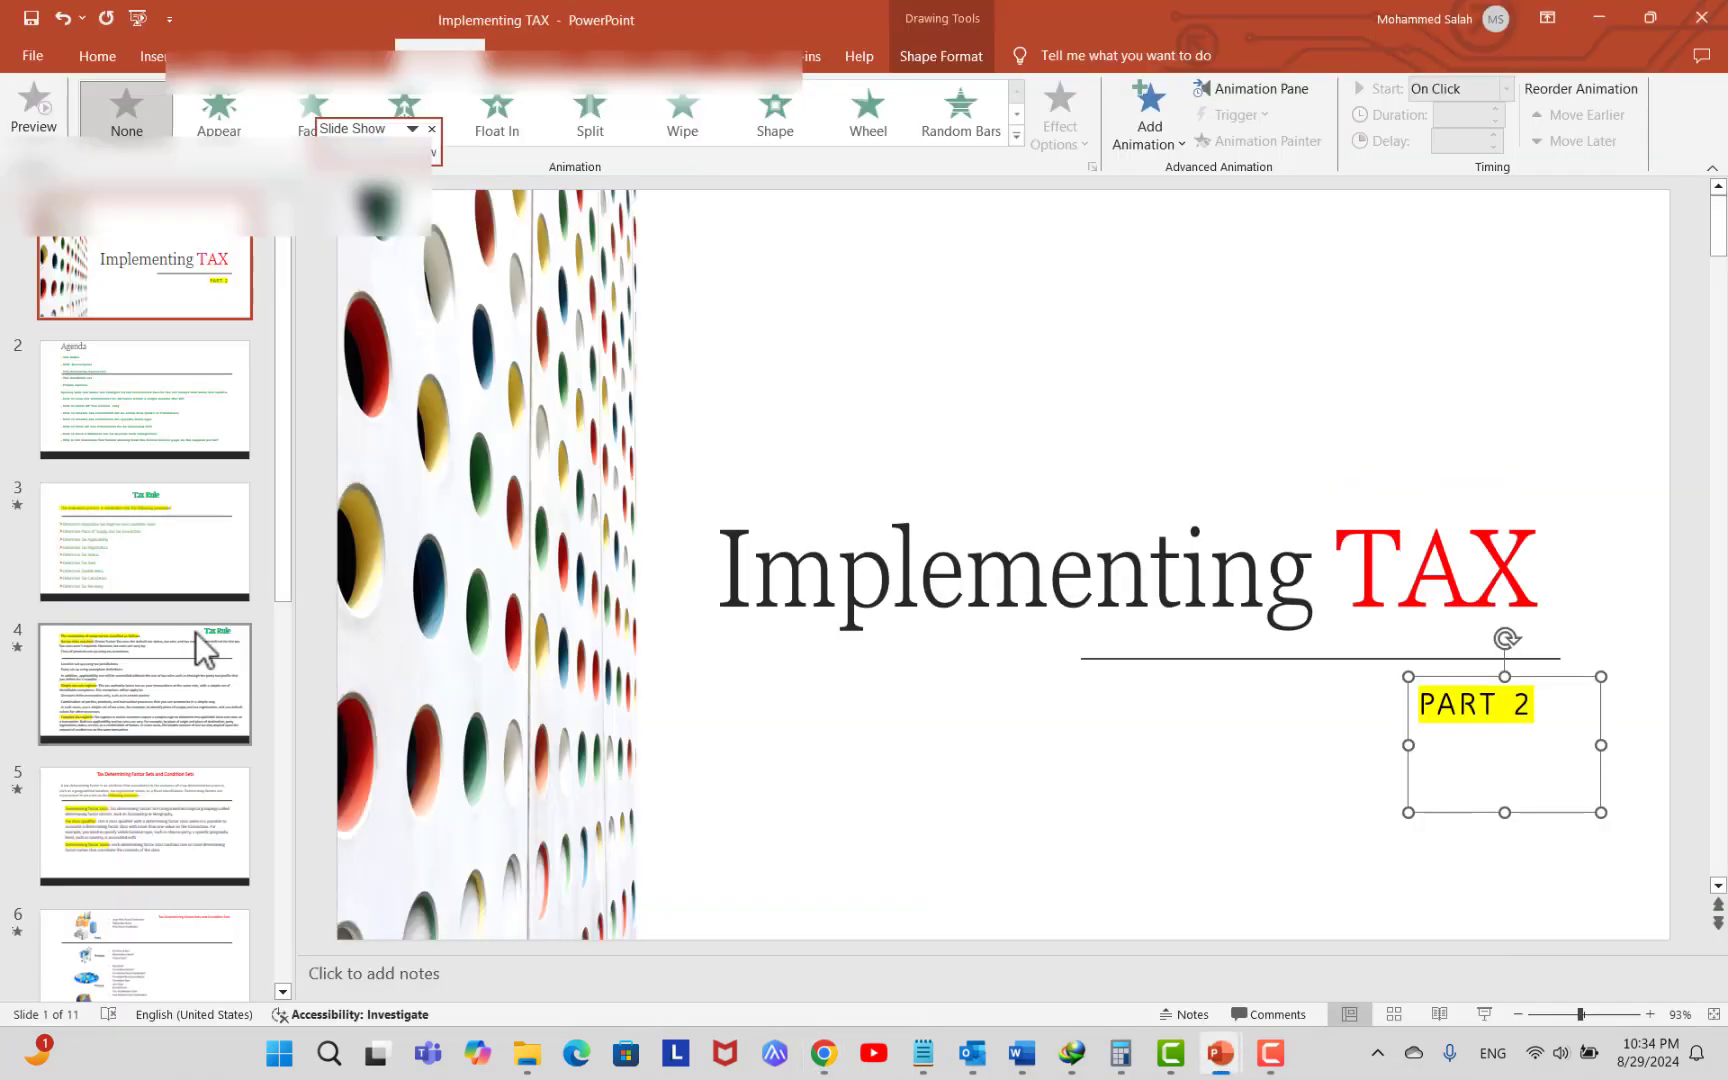
{"action": "scroll", "coordinate": [250, 605], "scroll_direction": "down", "scroll_amount": 5}
{"action": "scroll", "coordinate": [253, 614], "scroll_direction": "down", "scroll_amount": 5}
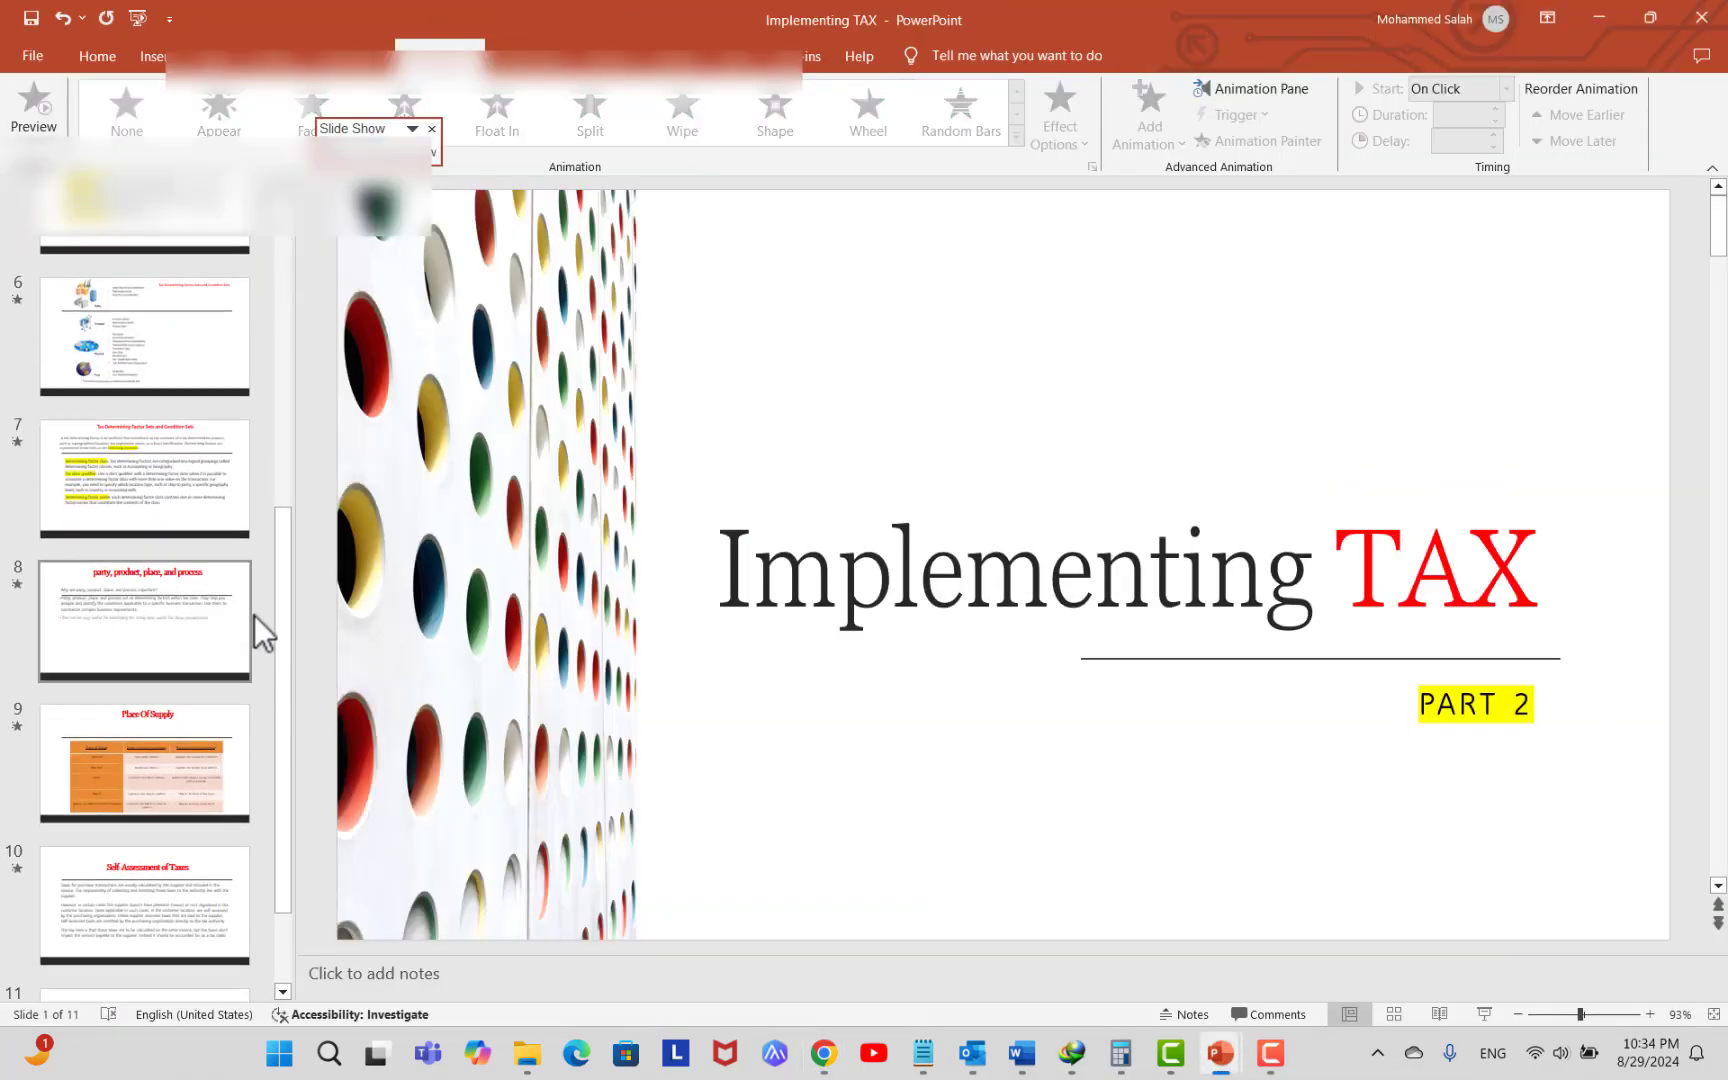
{"action": "scroll", "coordinate": [275, 639], "scroll_direction": "down", "scroll_amount": 2}
{"action": "left_click", "coordinate": [193, 620]}
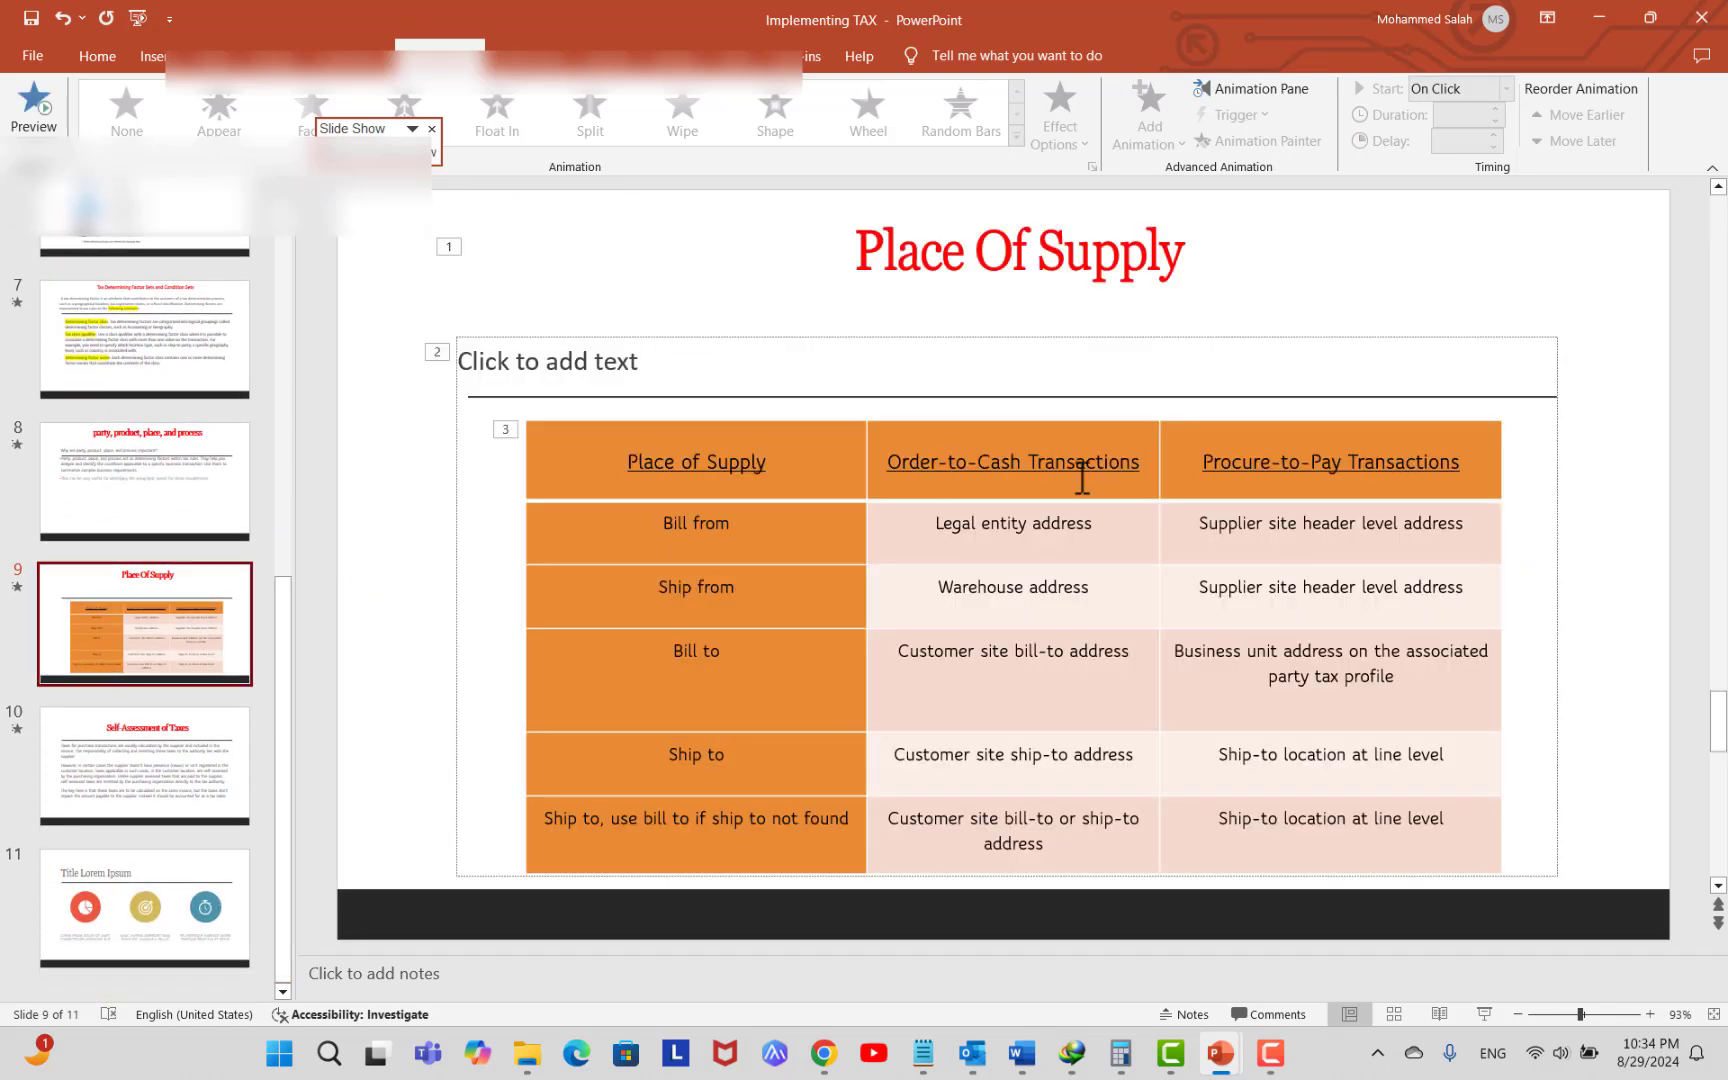
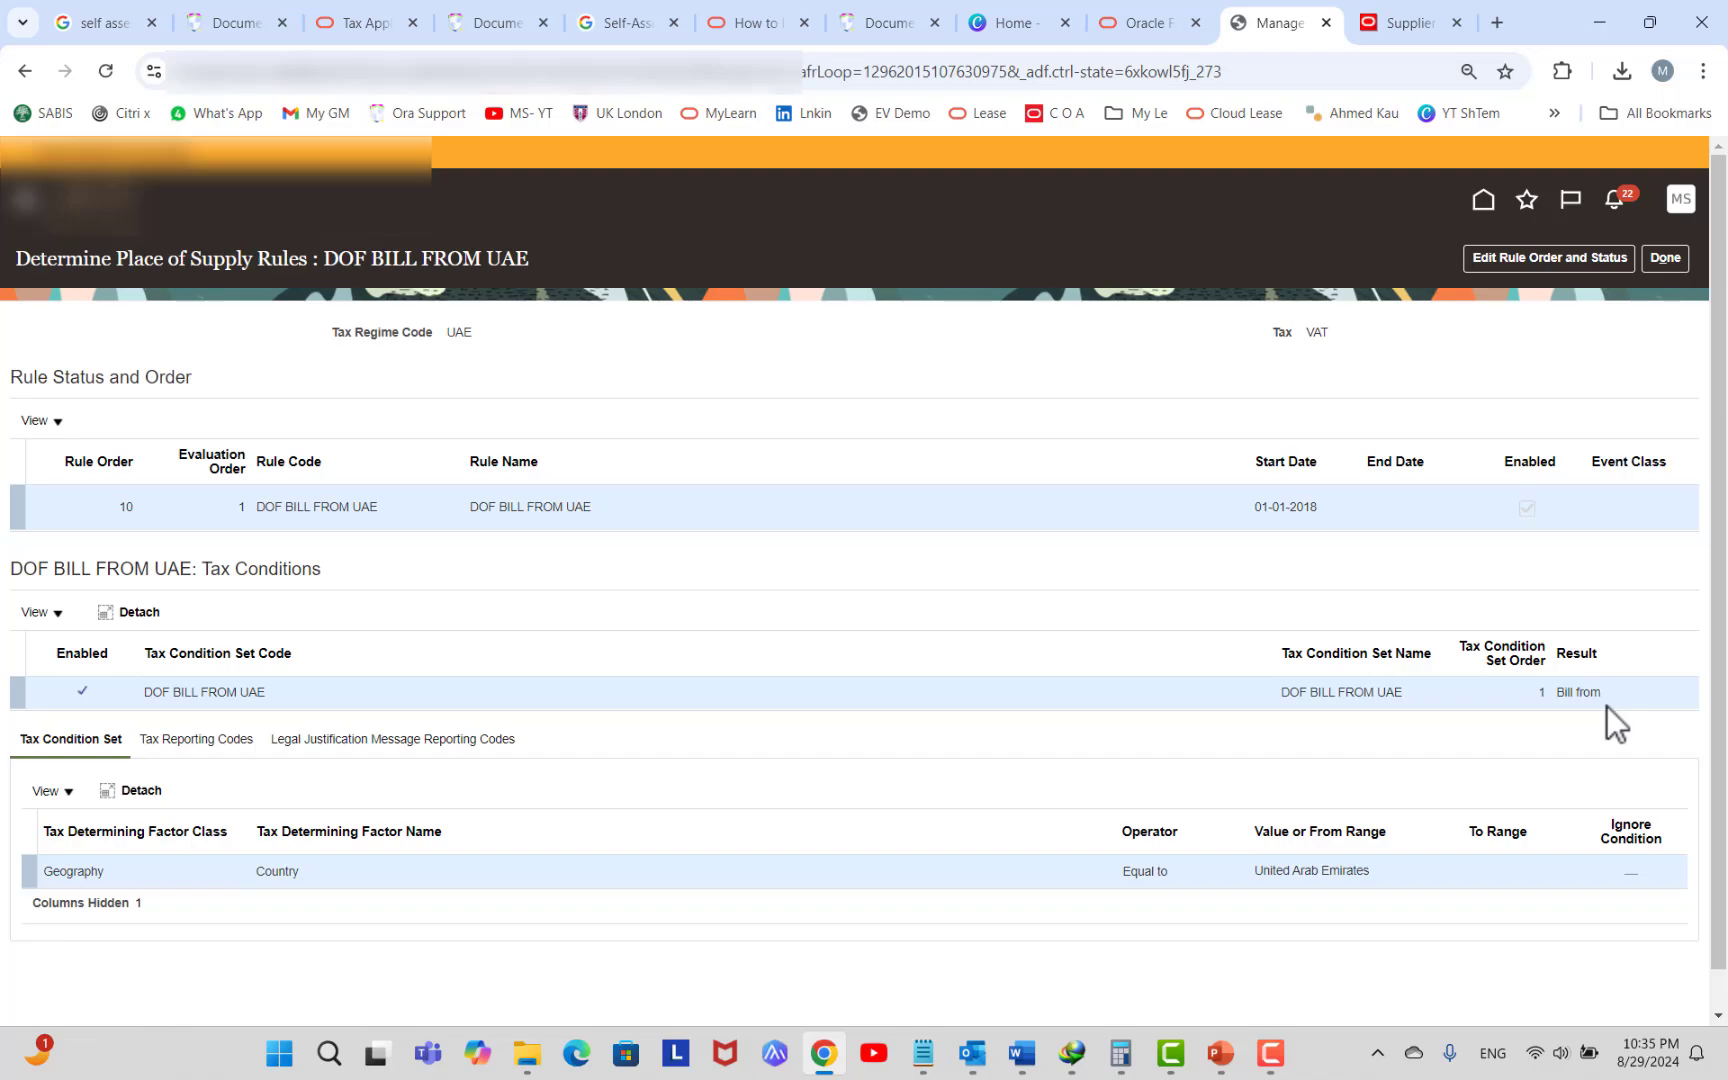
{"action": "key", "text": "alt+Tab"}
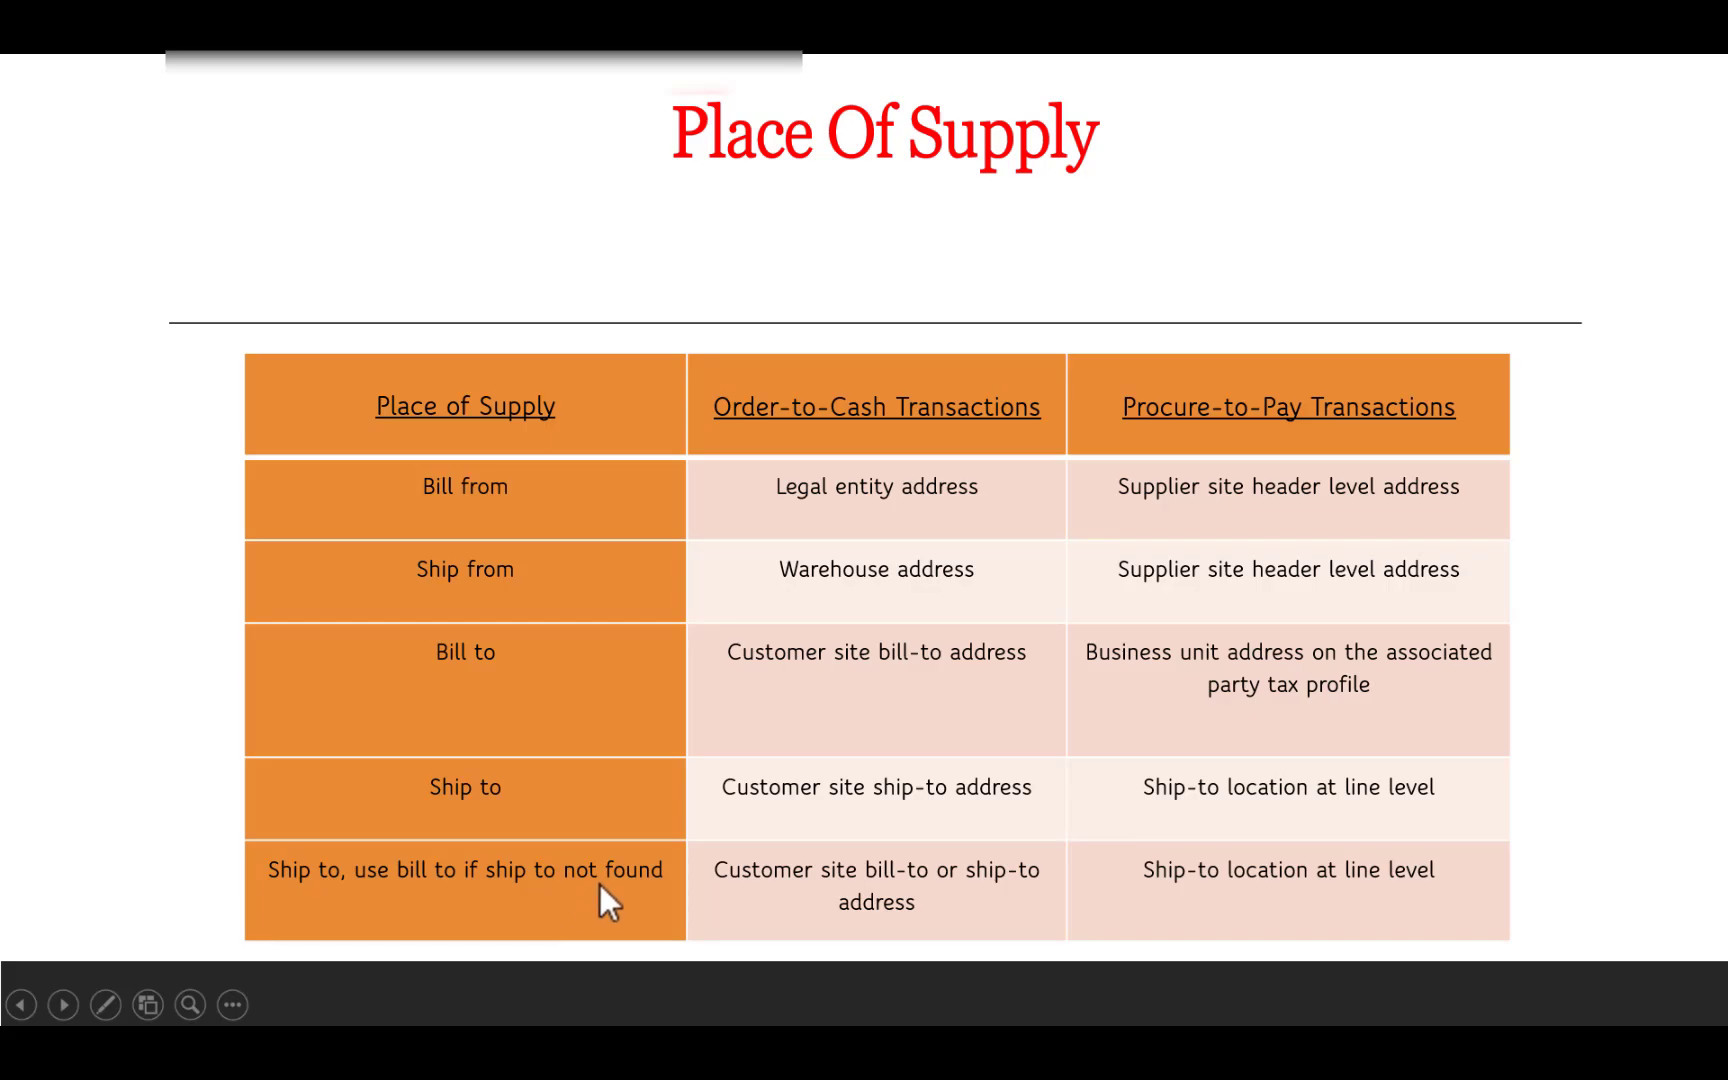
{"action": "key", "text": "alt+Tab"}
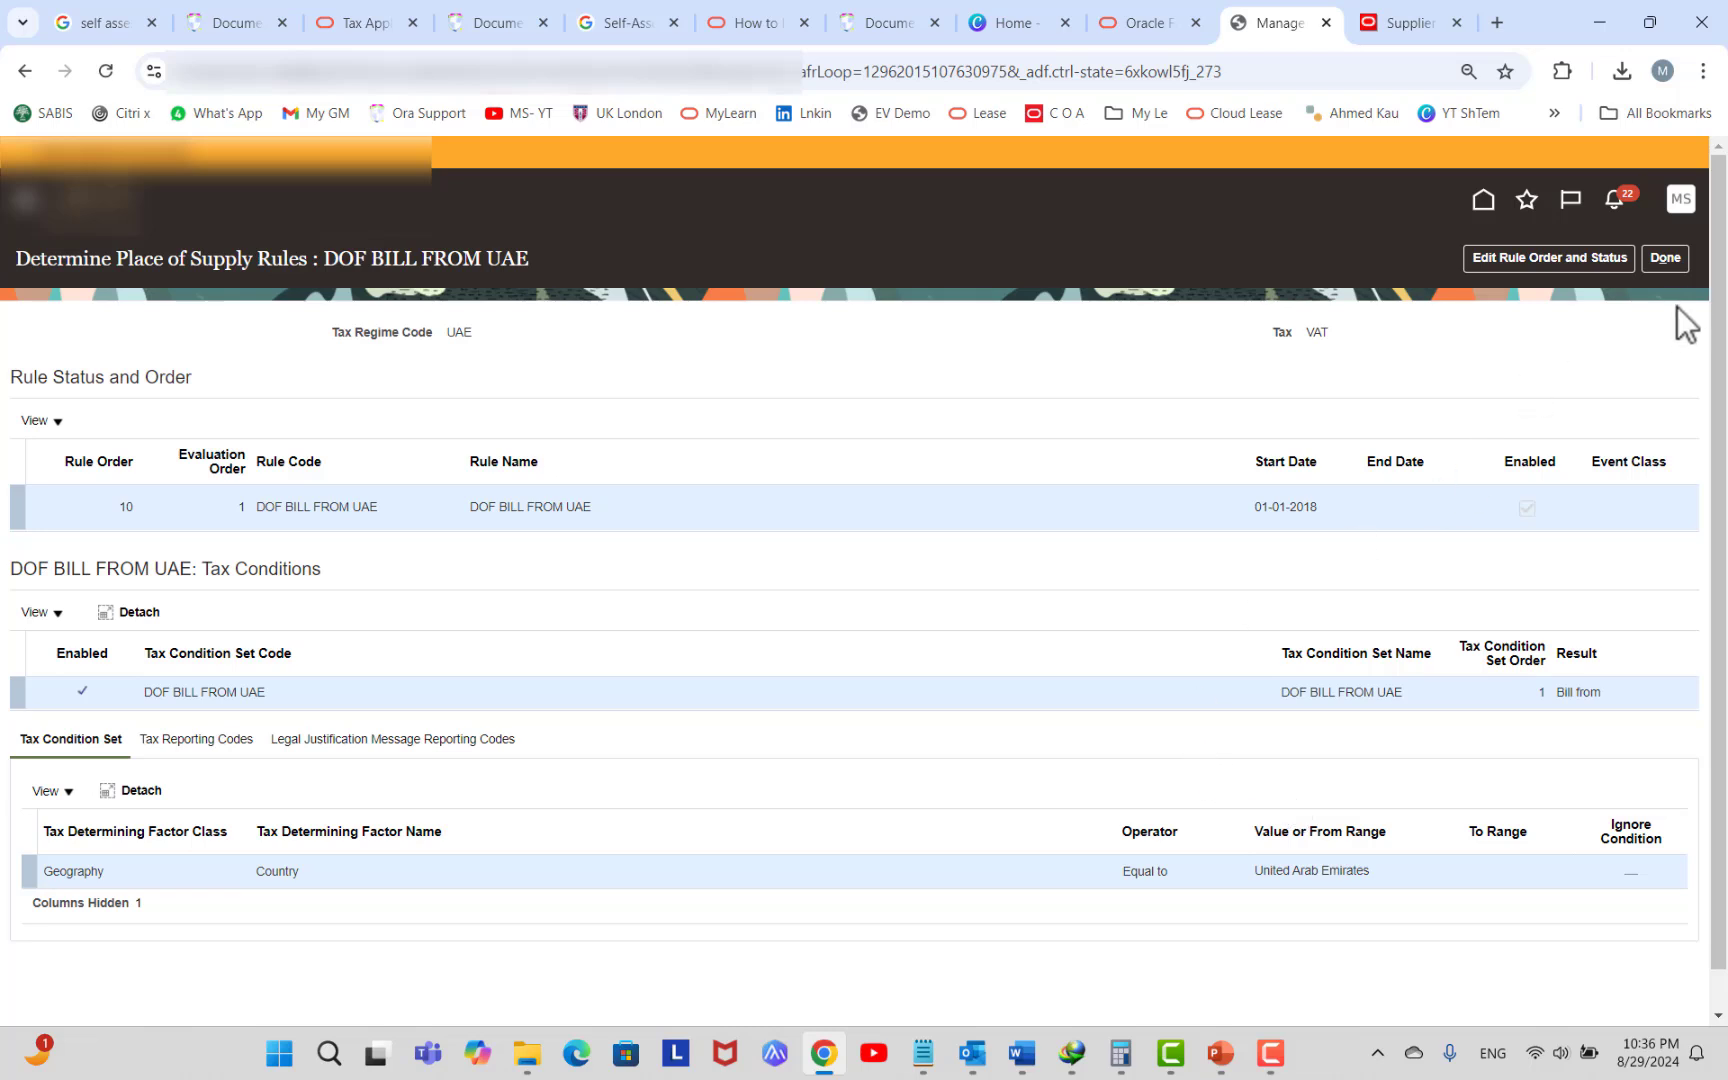
Close the DOF BILL FROM UAE rule and switch the tax rule type to Recovery Rate Rules.
{"action": "left_click", "coordinate": [1672, 262]}
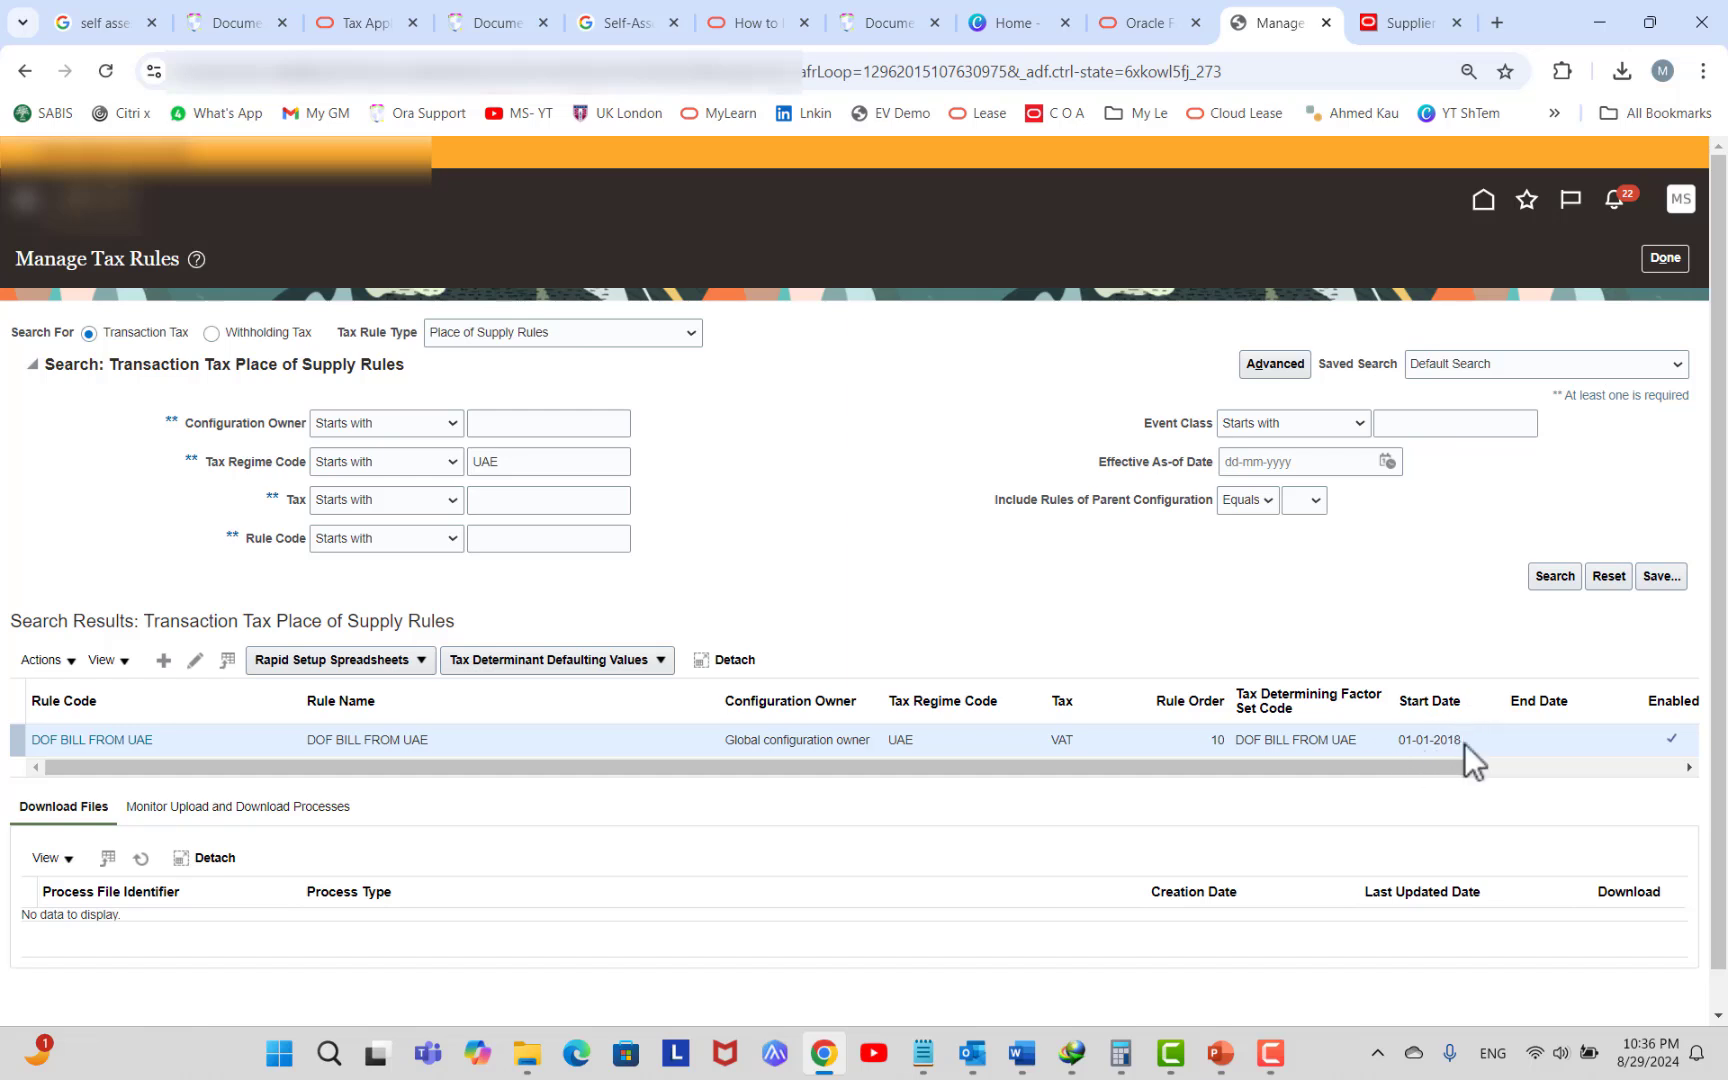
{"action": "left_click", "coordinate": [625, 336]}
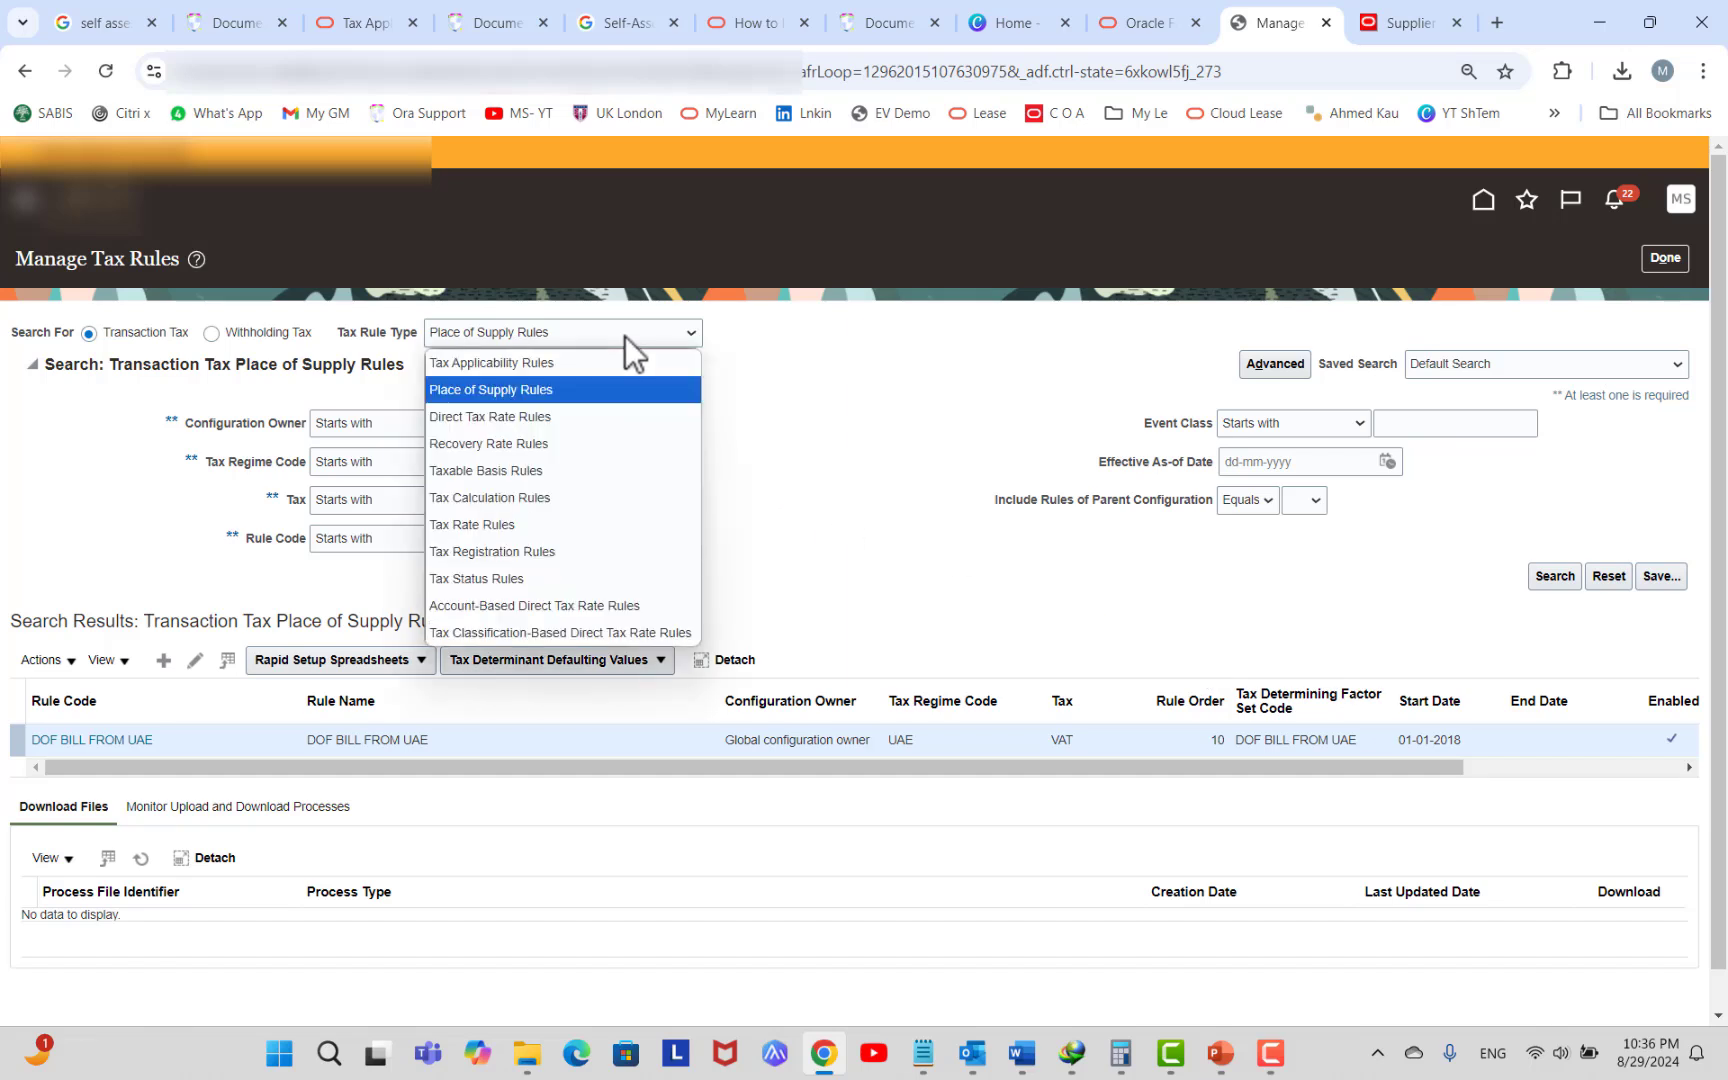
{"action": "left_click", "coordinate": [508, 441]}
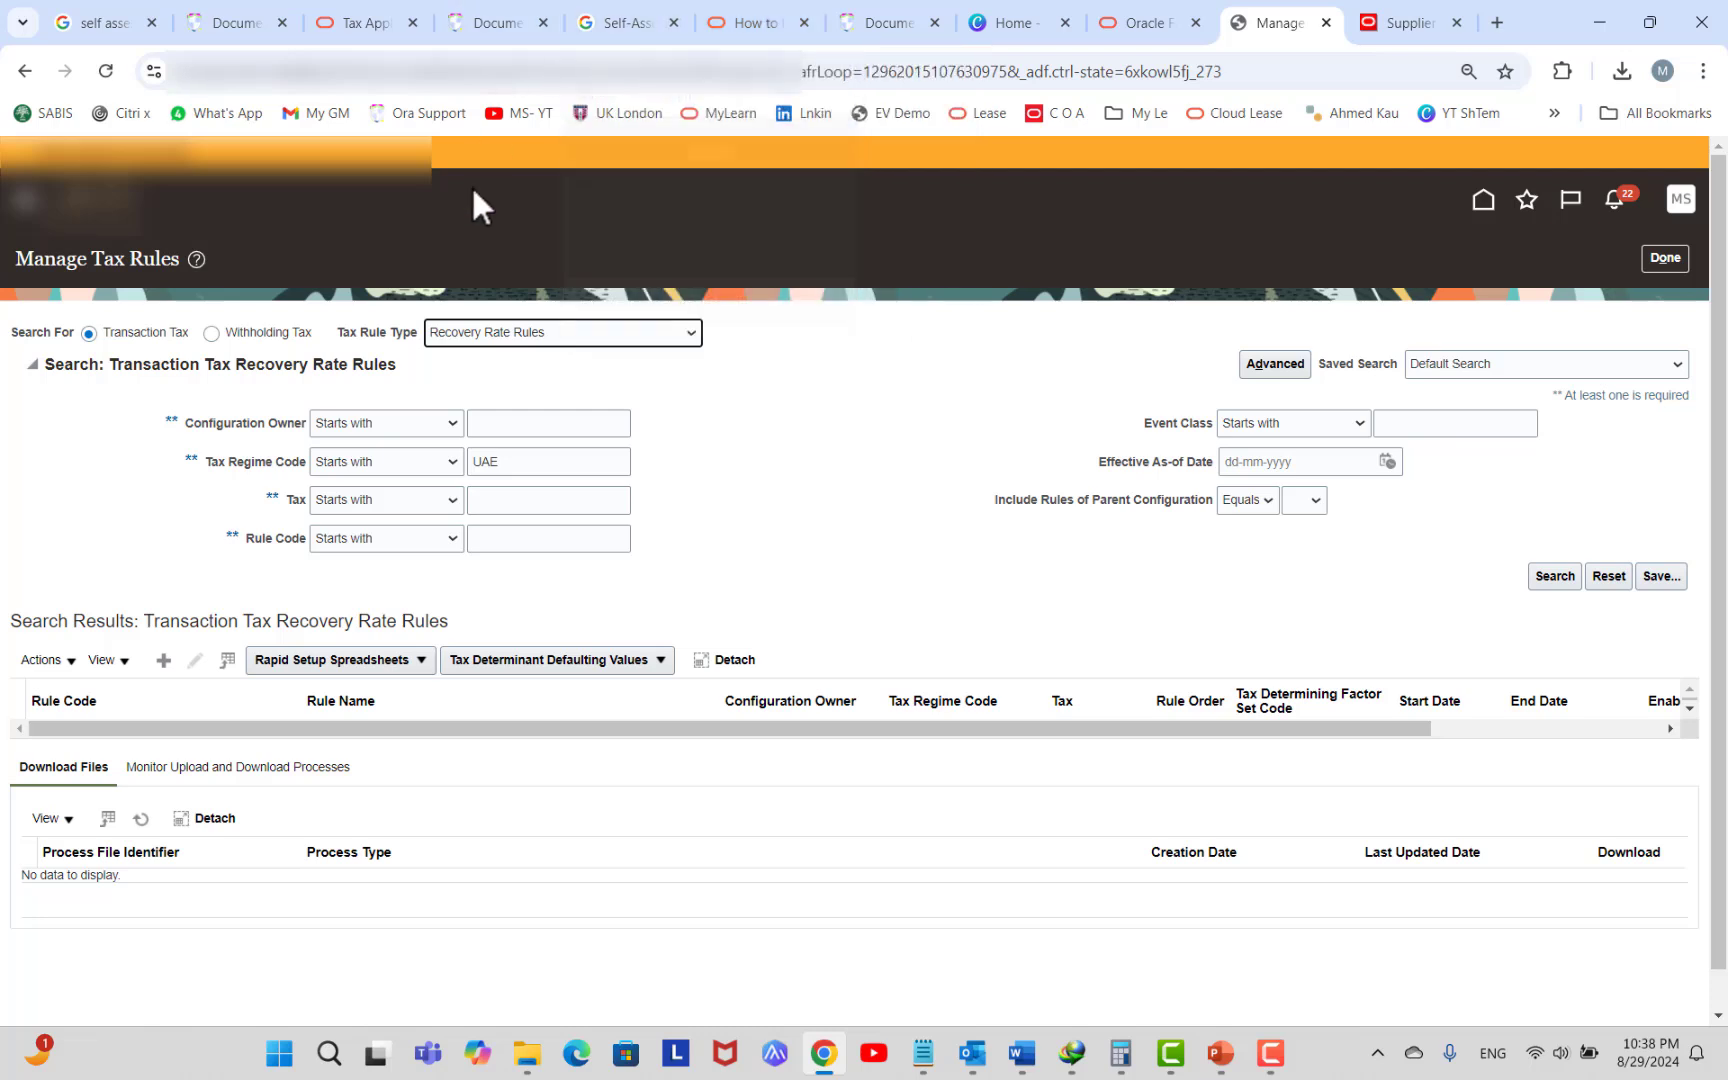
List the Tax Rate Rules for the UAE regime and open the DOF UAE NON REC GIFTS_AM rule.
{"action": "left_click", "coordinate": [538, 330]}
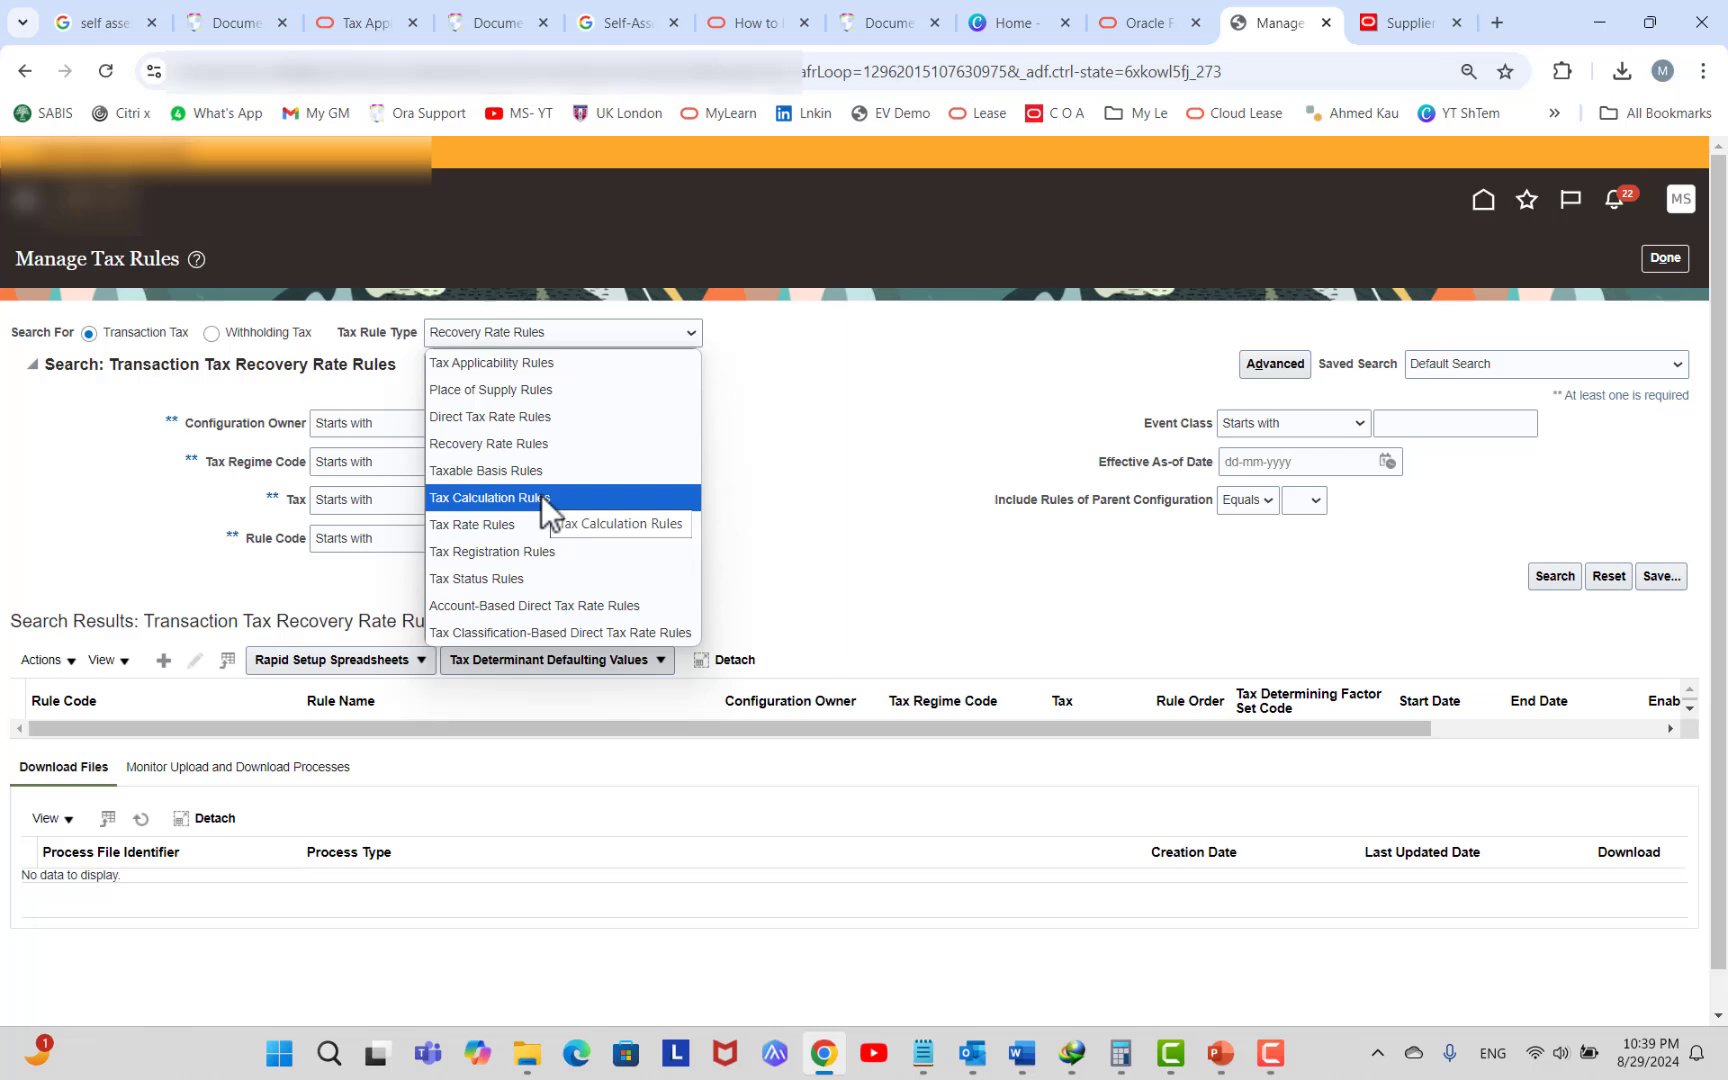
{"action": "left_click", "coordinate": [522, 527]}
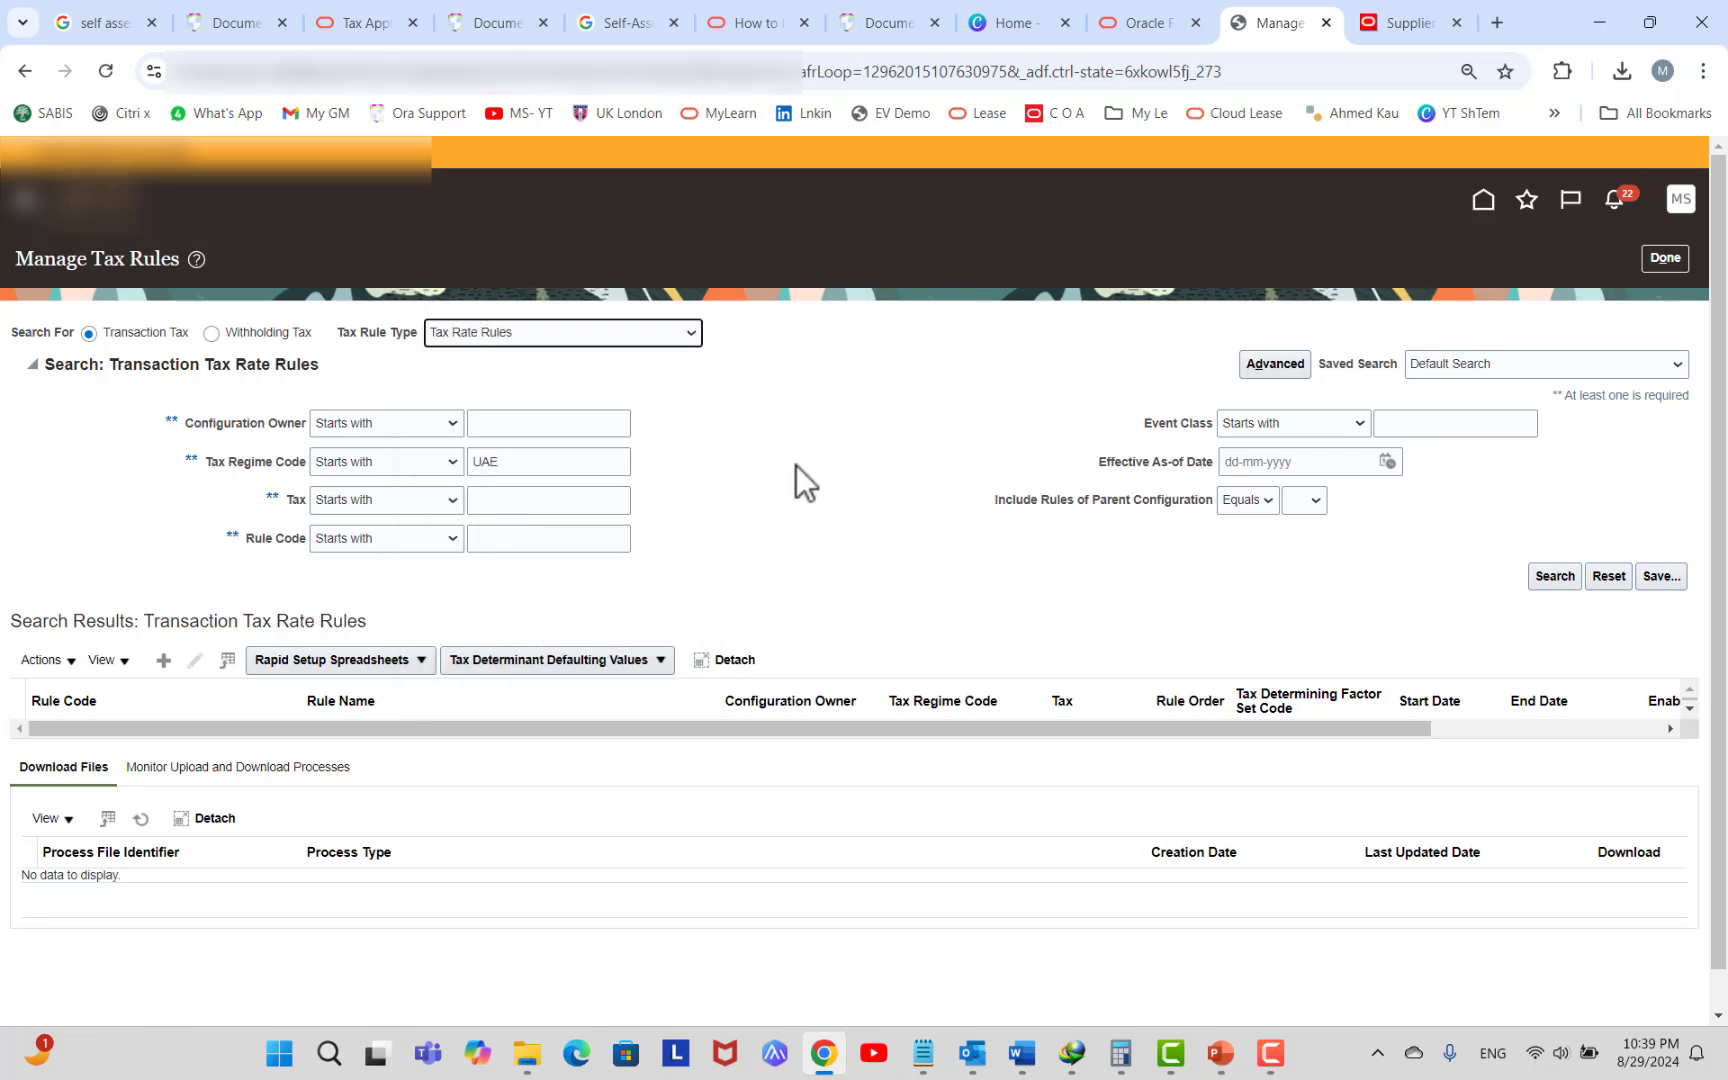
{"action": "left_click", "coordinate": [1543, 582]}
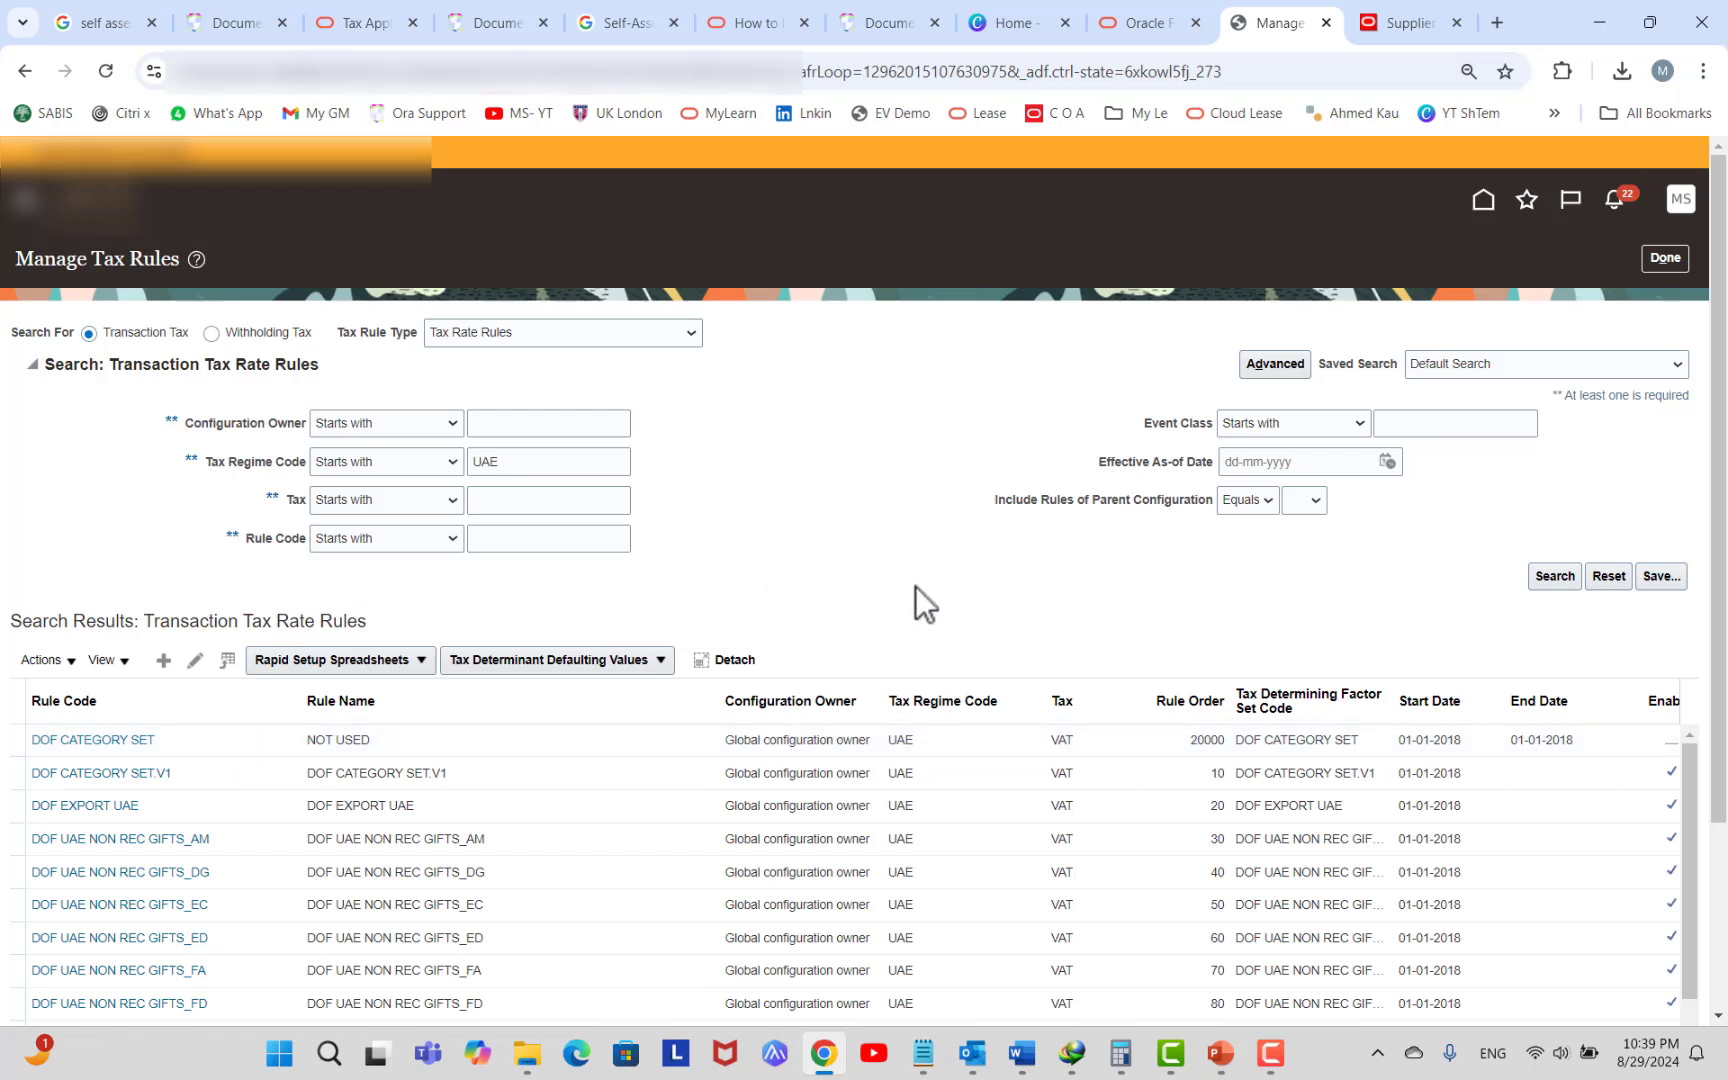
{"action": "scroll", "coordinate": [915, 586], "scroll_direction": "down", "scroll_amount": 2}
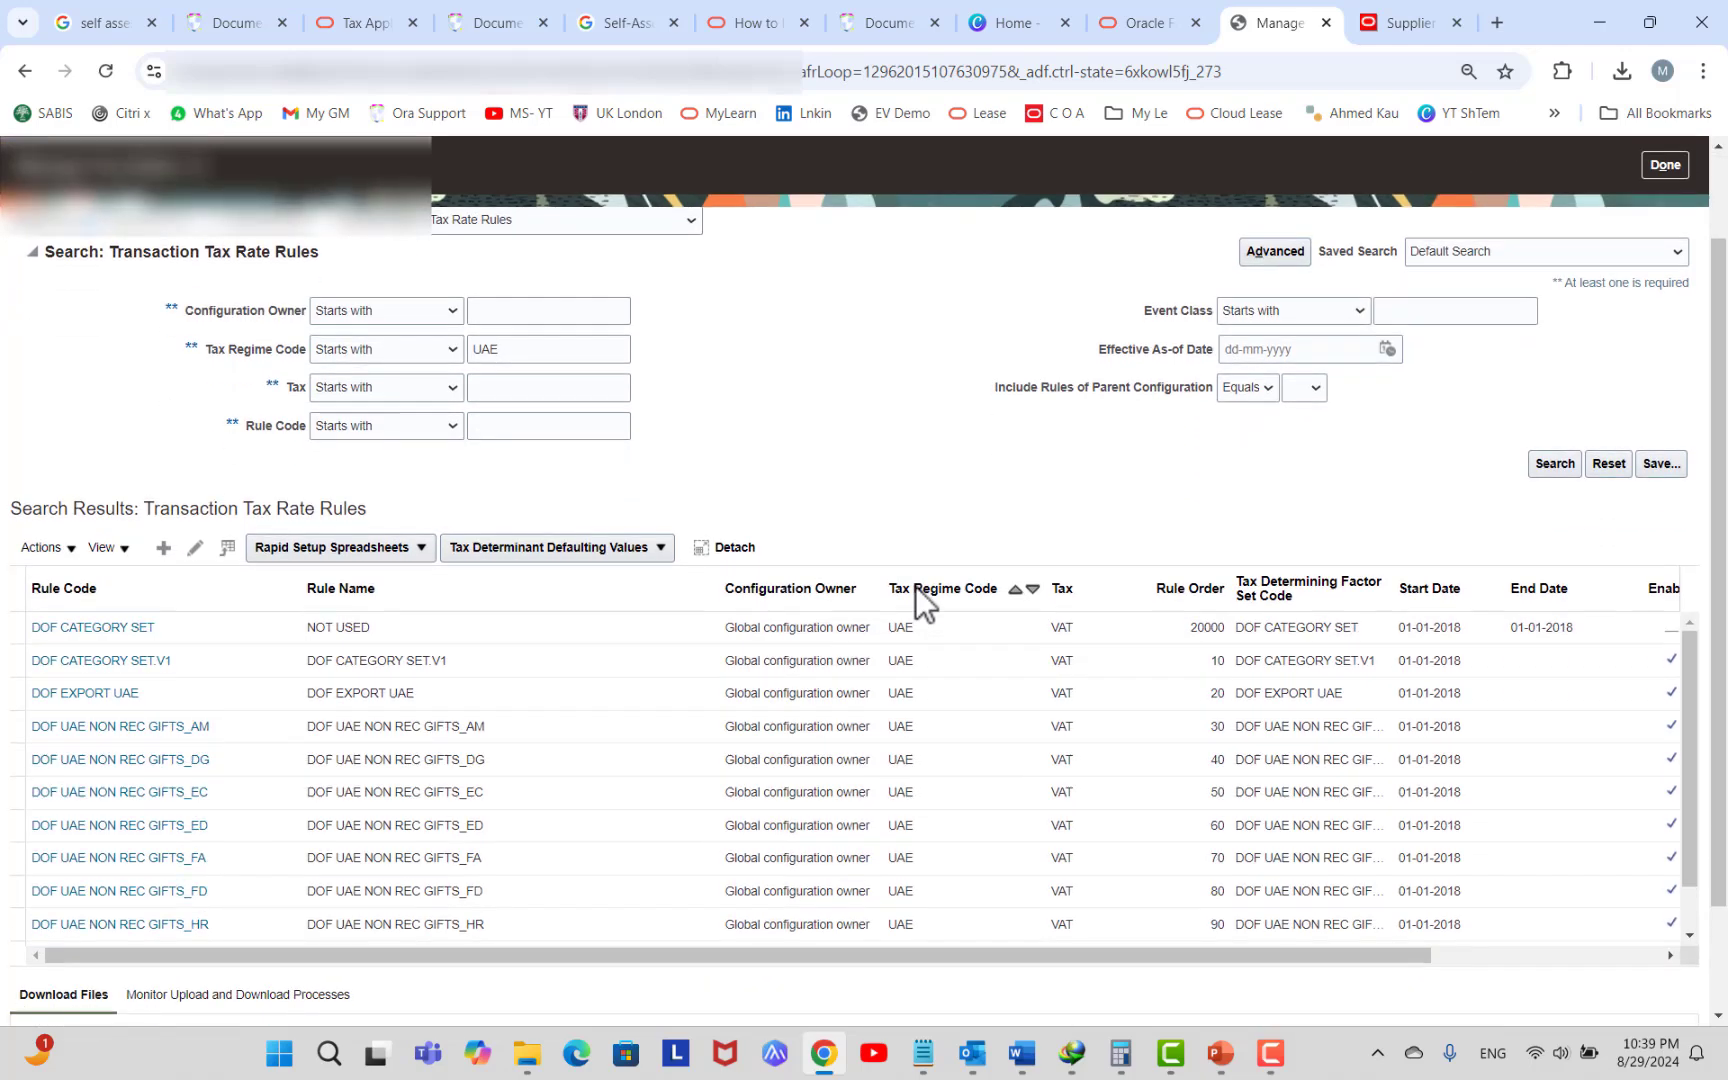
{"action": "left_click", "coordinate": [110, 727]}
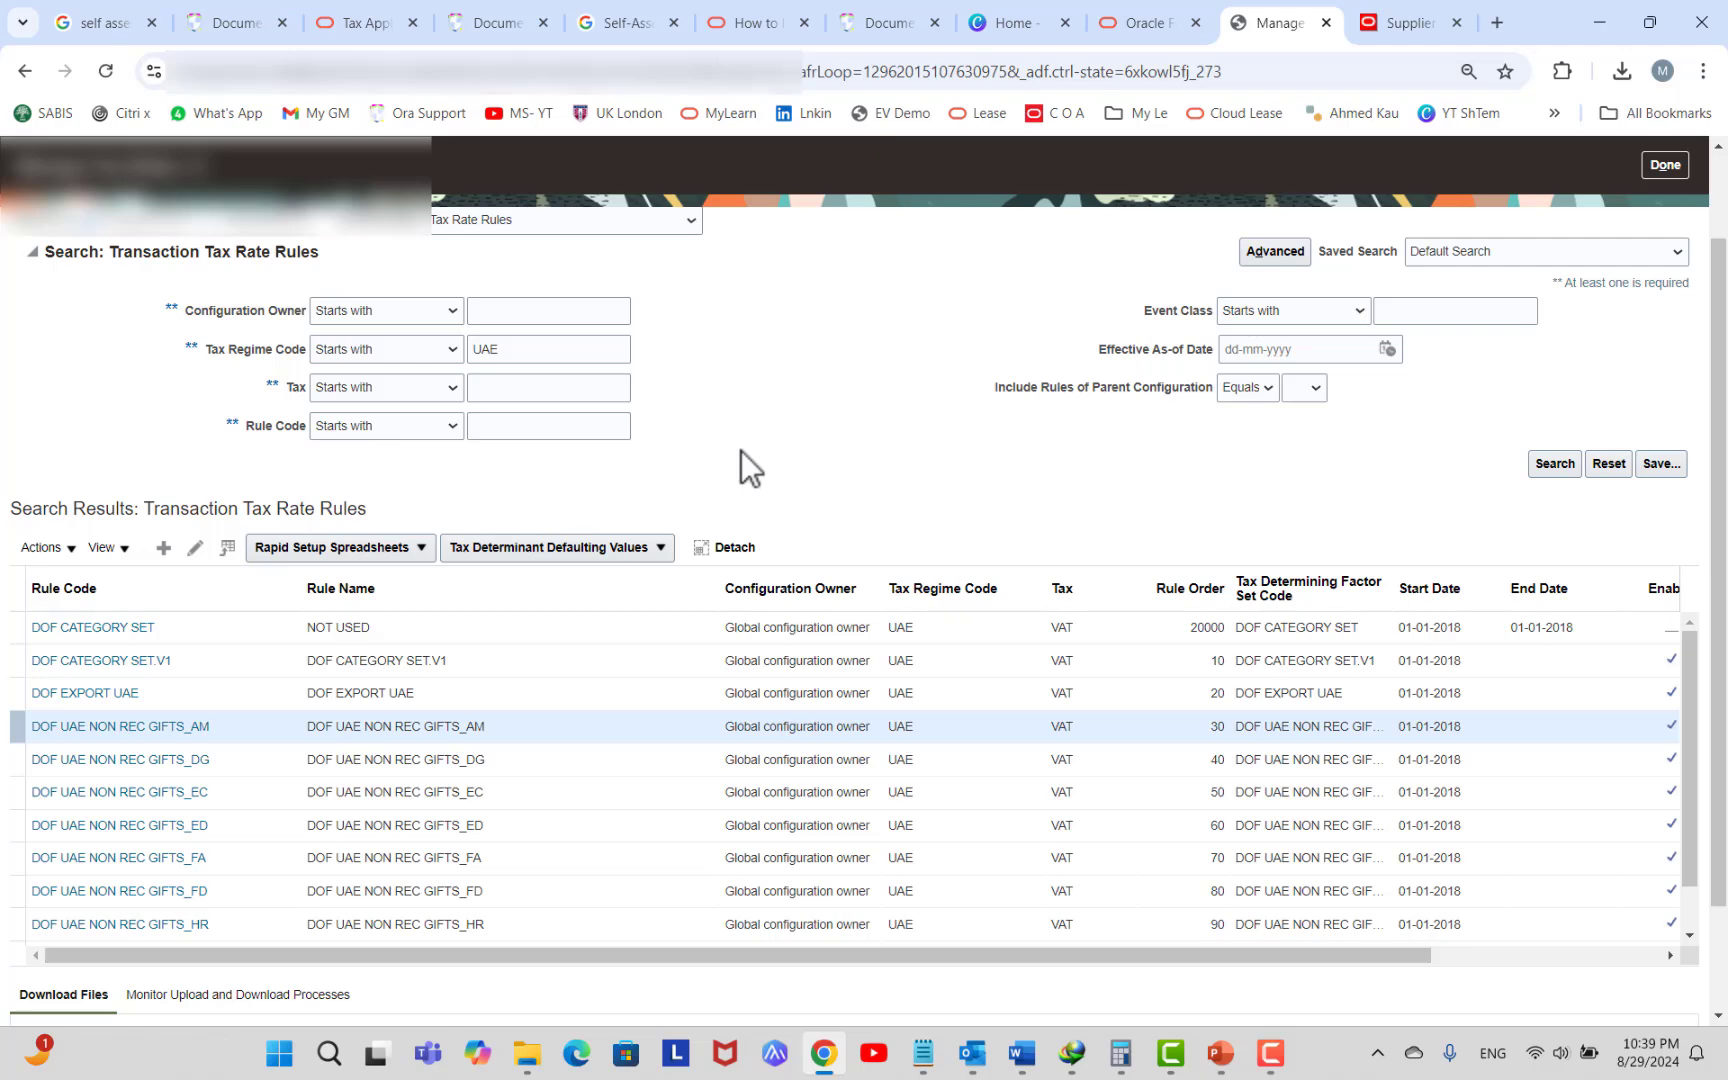
Examine the rule's Line Account condition and its tax rate result, widening the Result column, and close the rule.
{"action": "scroll", "coordinate": [837, 436], "scroll_direction": "down", "scroll_amount": 4}
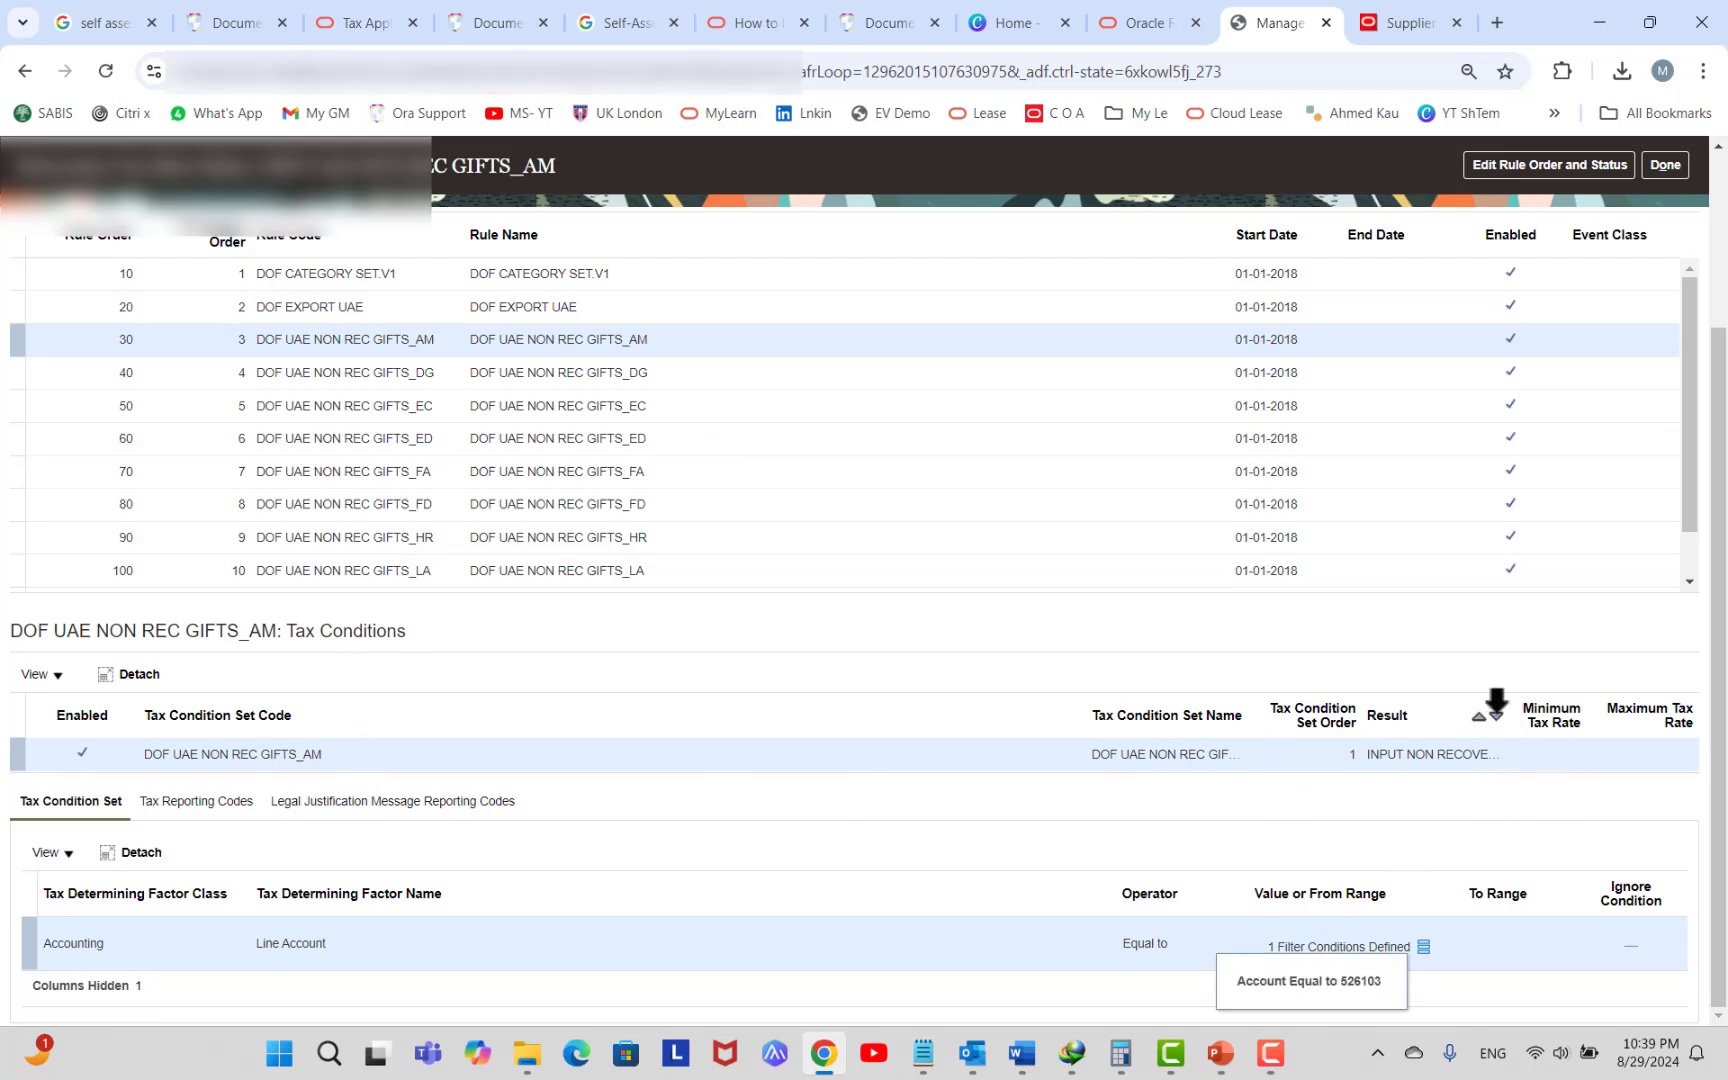
{"action": "left_click_drag", "start_coordinate": [1498, 705], "coordinate": [1578, 708]}
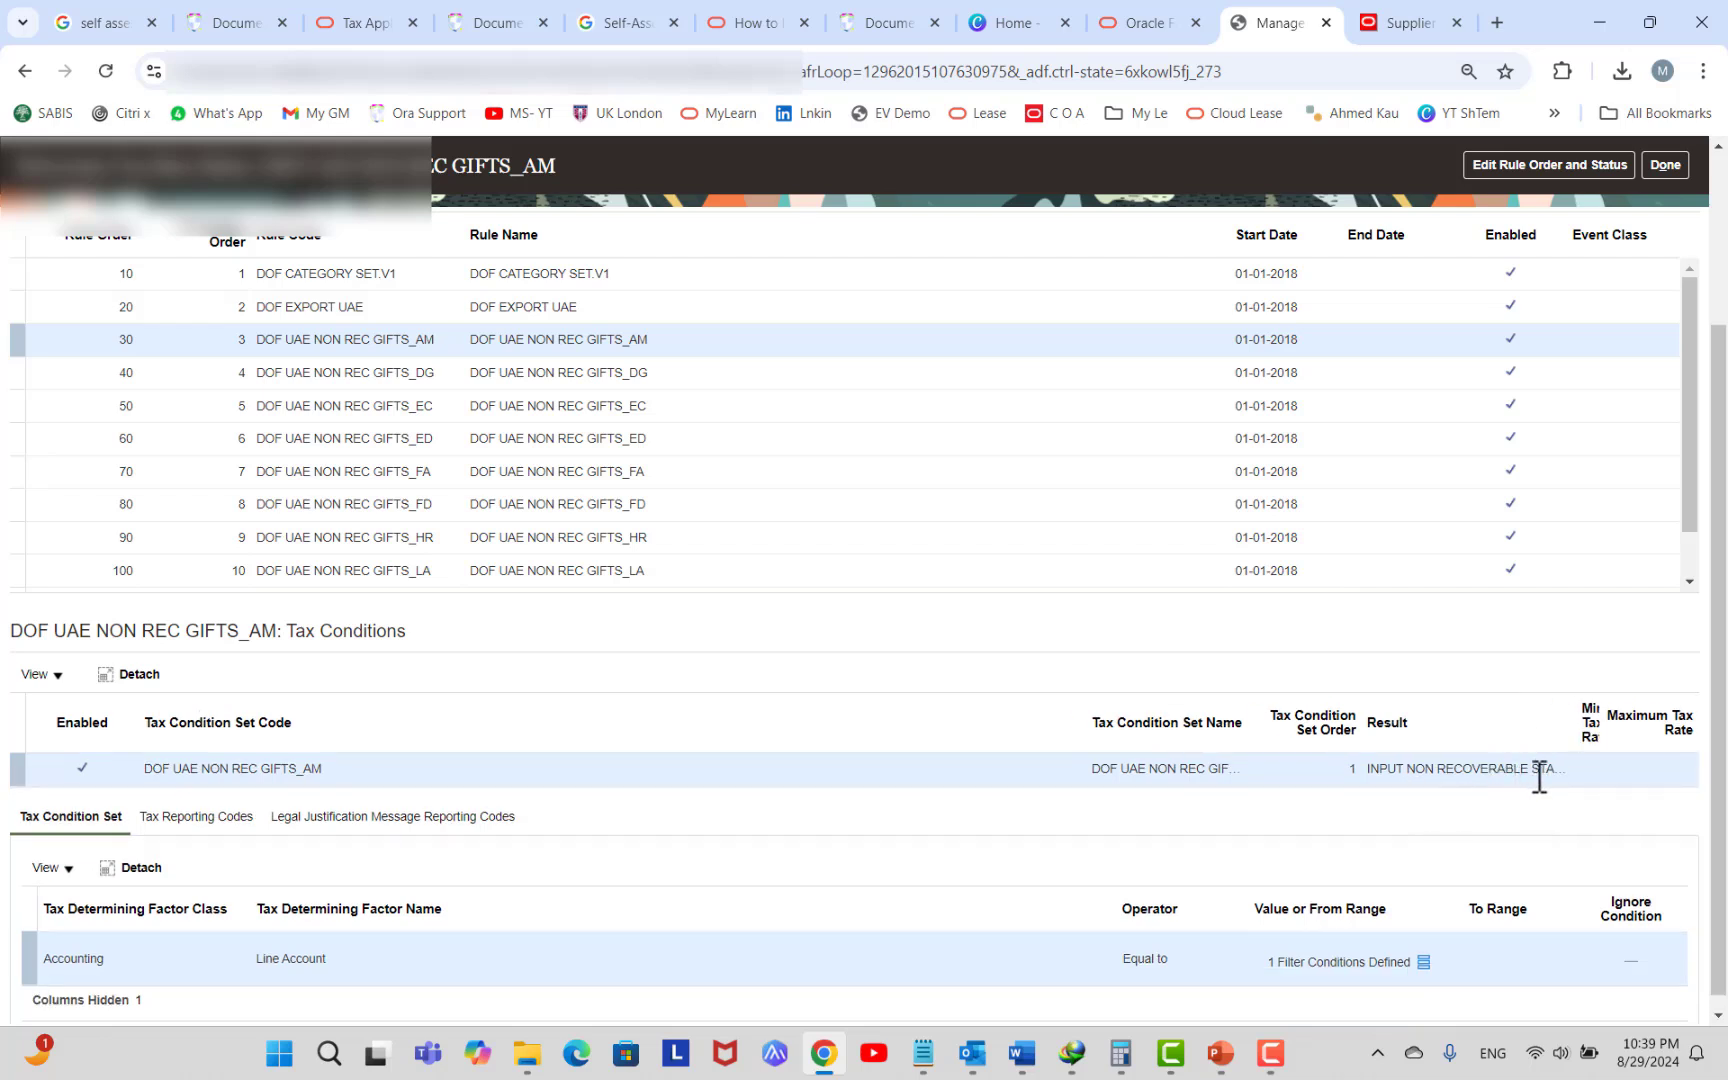
{"action": "scroll", "coordinate": [1089, 759], "scroll_direction": "up", "scroll_amount": 3}
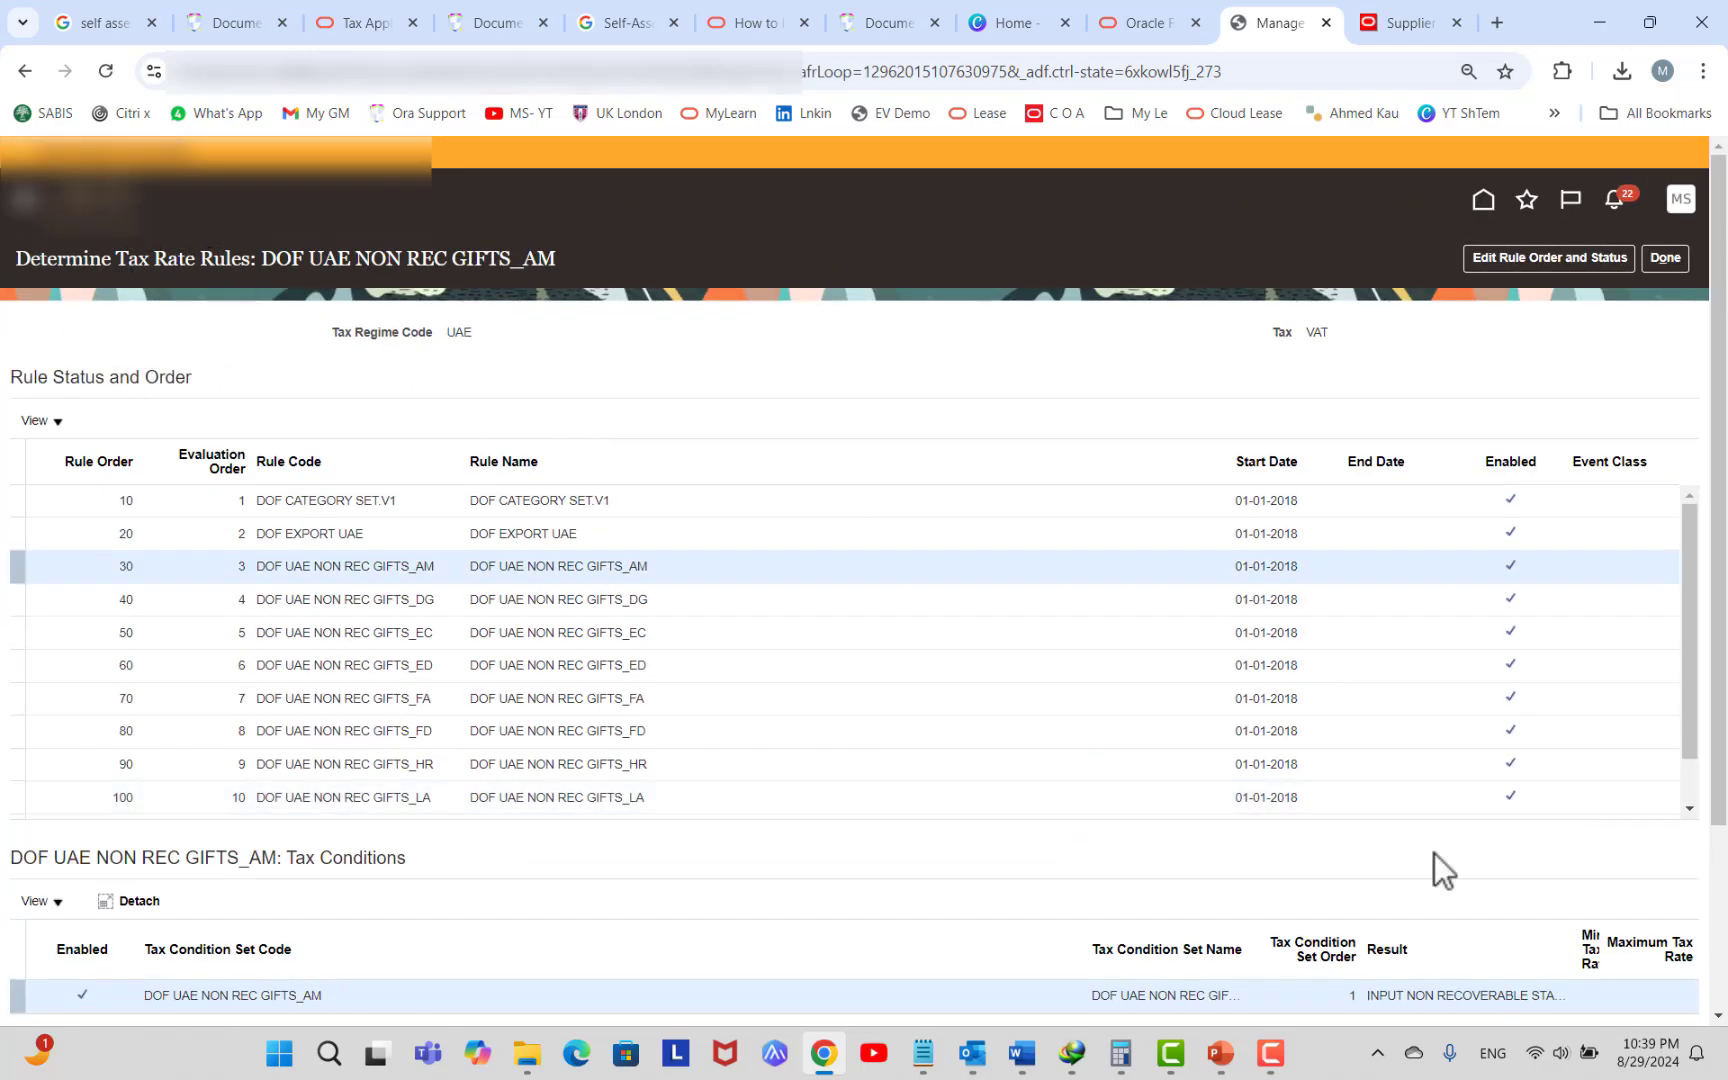
{"action": "scroll", "coordinate": [1424, 735], "scroll_direction": "down", "scroll_amount": 3}
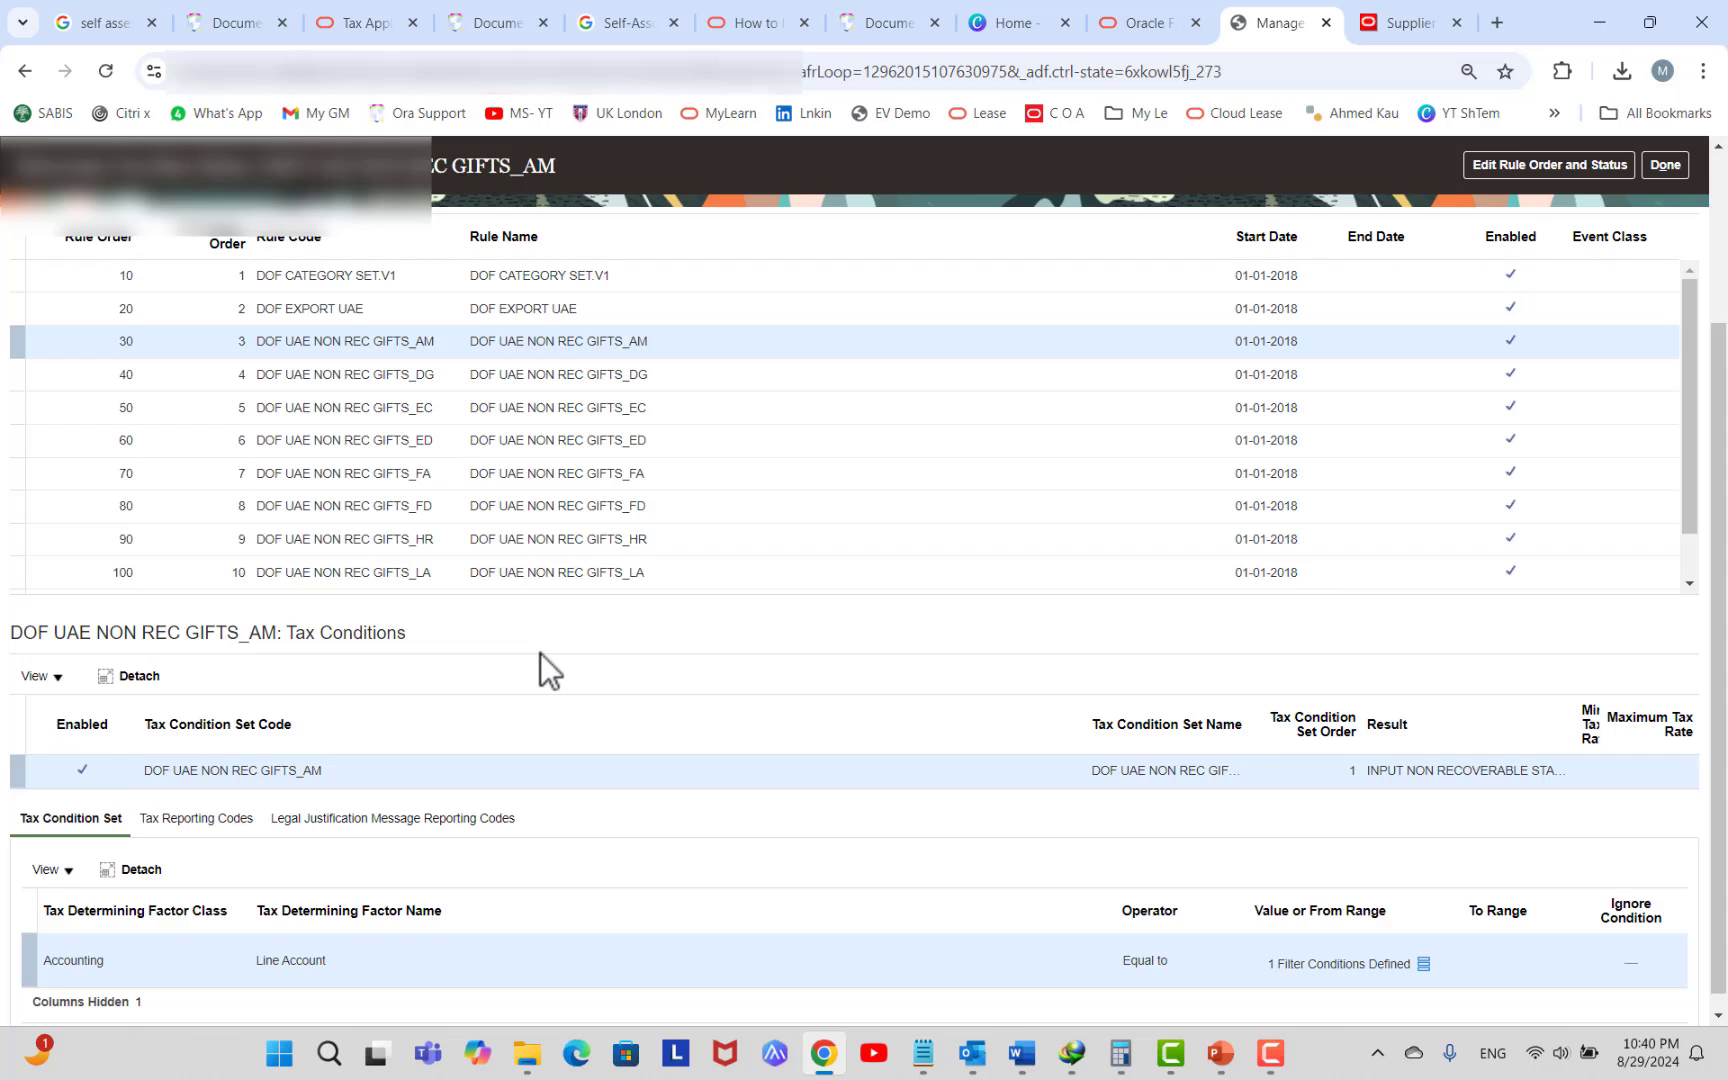
{"action": "scroll", "coordinate": [540, 653], "scroll_direction": "down", "scroll_amount": 1}
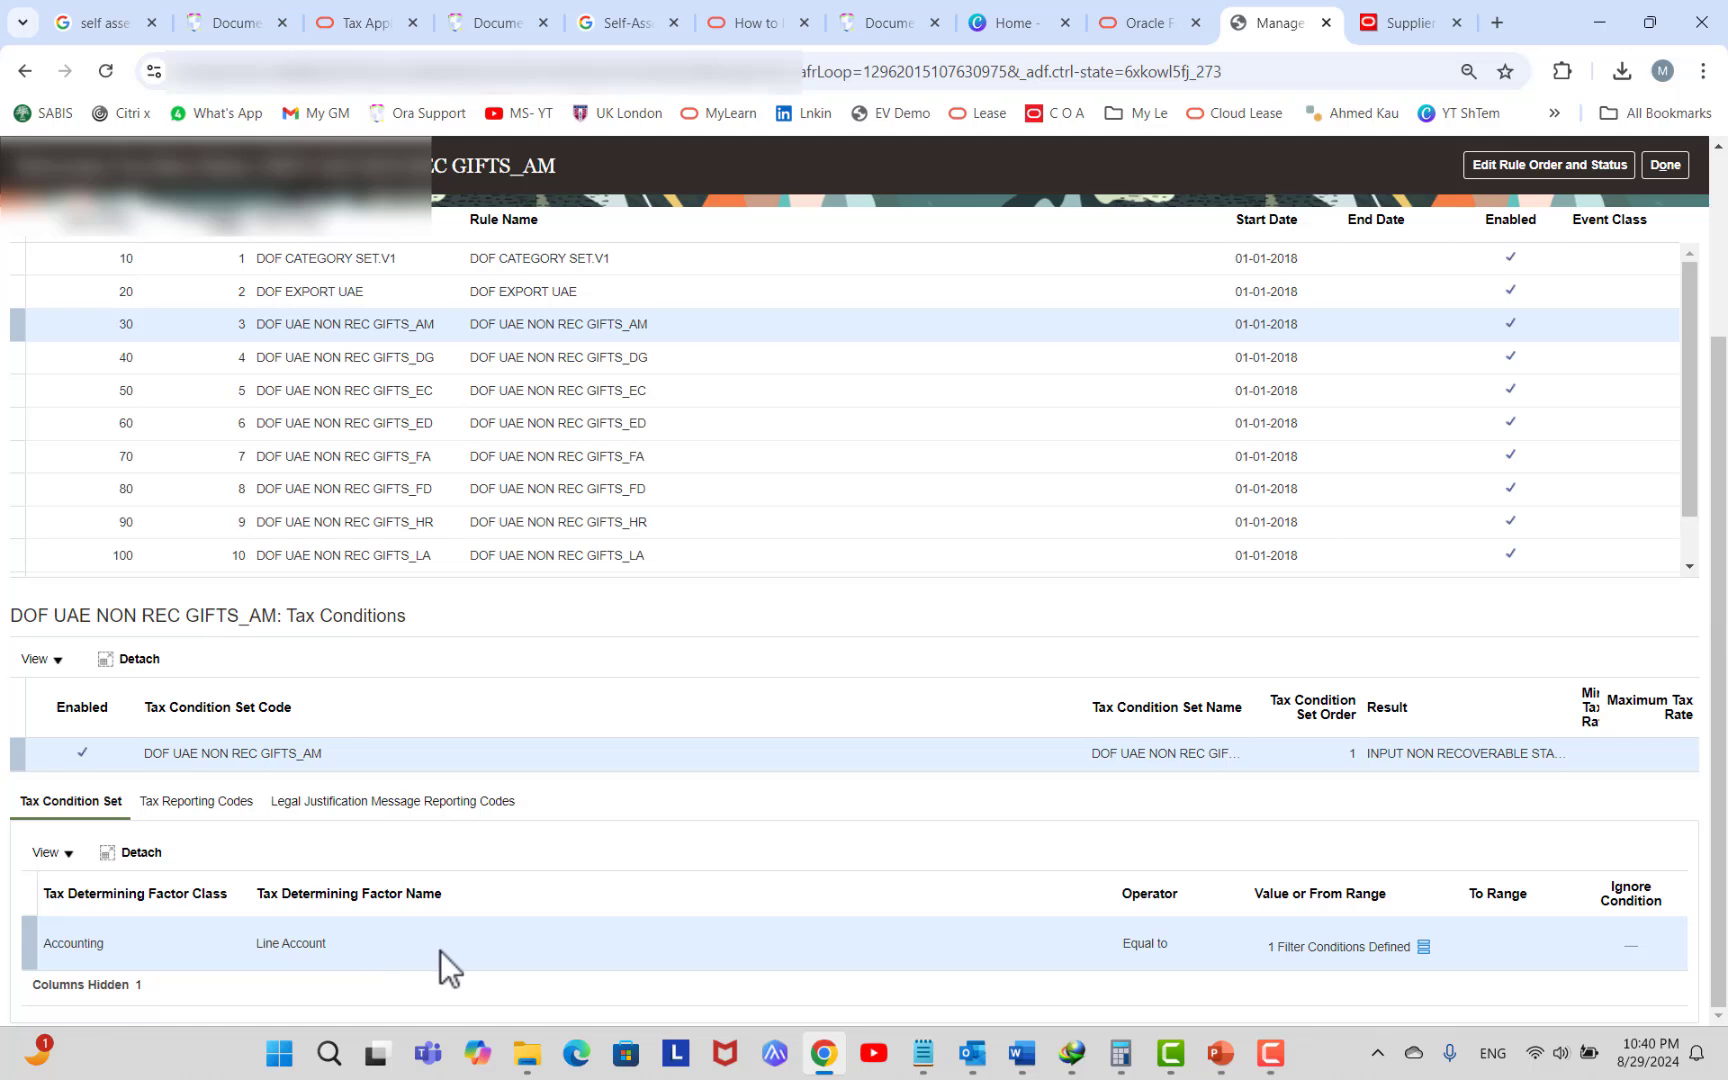
{"action": "left_click", "coordinate": [1340, 946]}
{"action": "scroll", "coordinate": [896, 660], "scroll_direction": "up", "scroll_amount": 3}
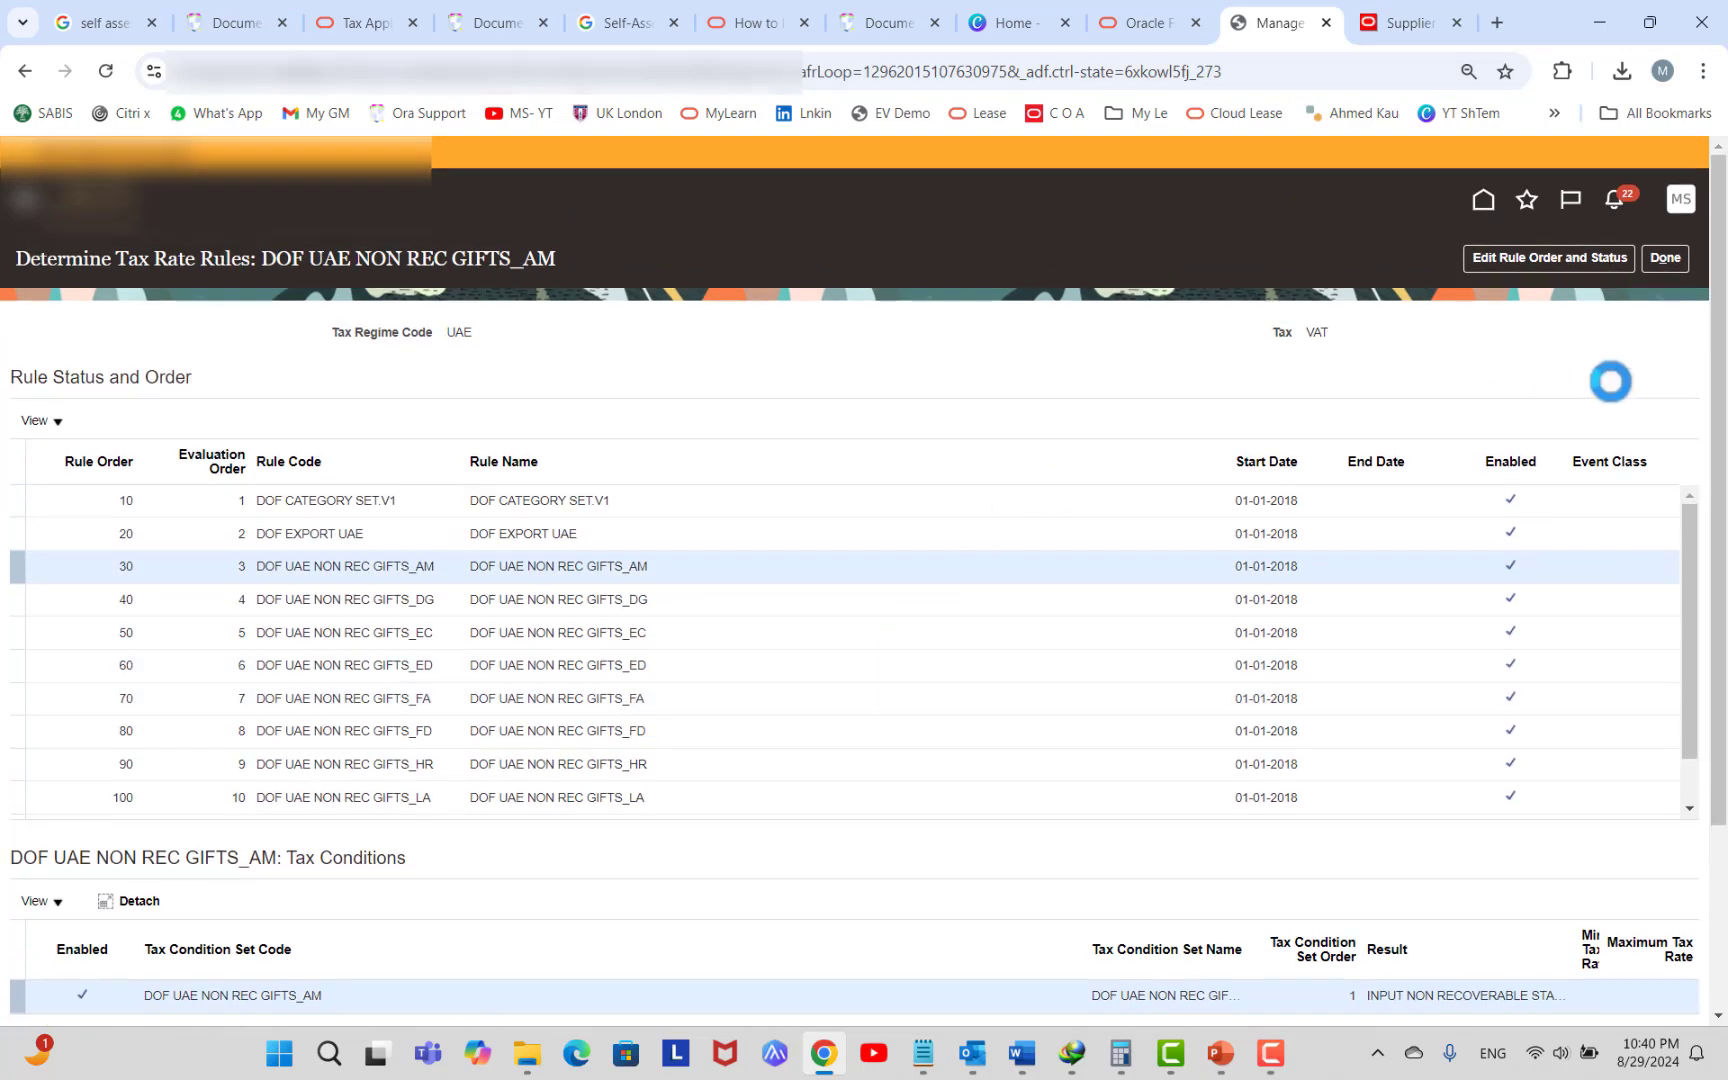
{"action": "left_click", "coordinate": [1664, 259]}
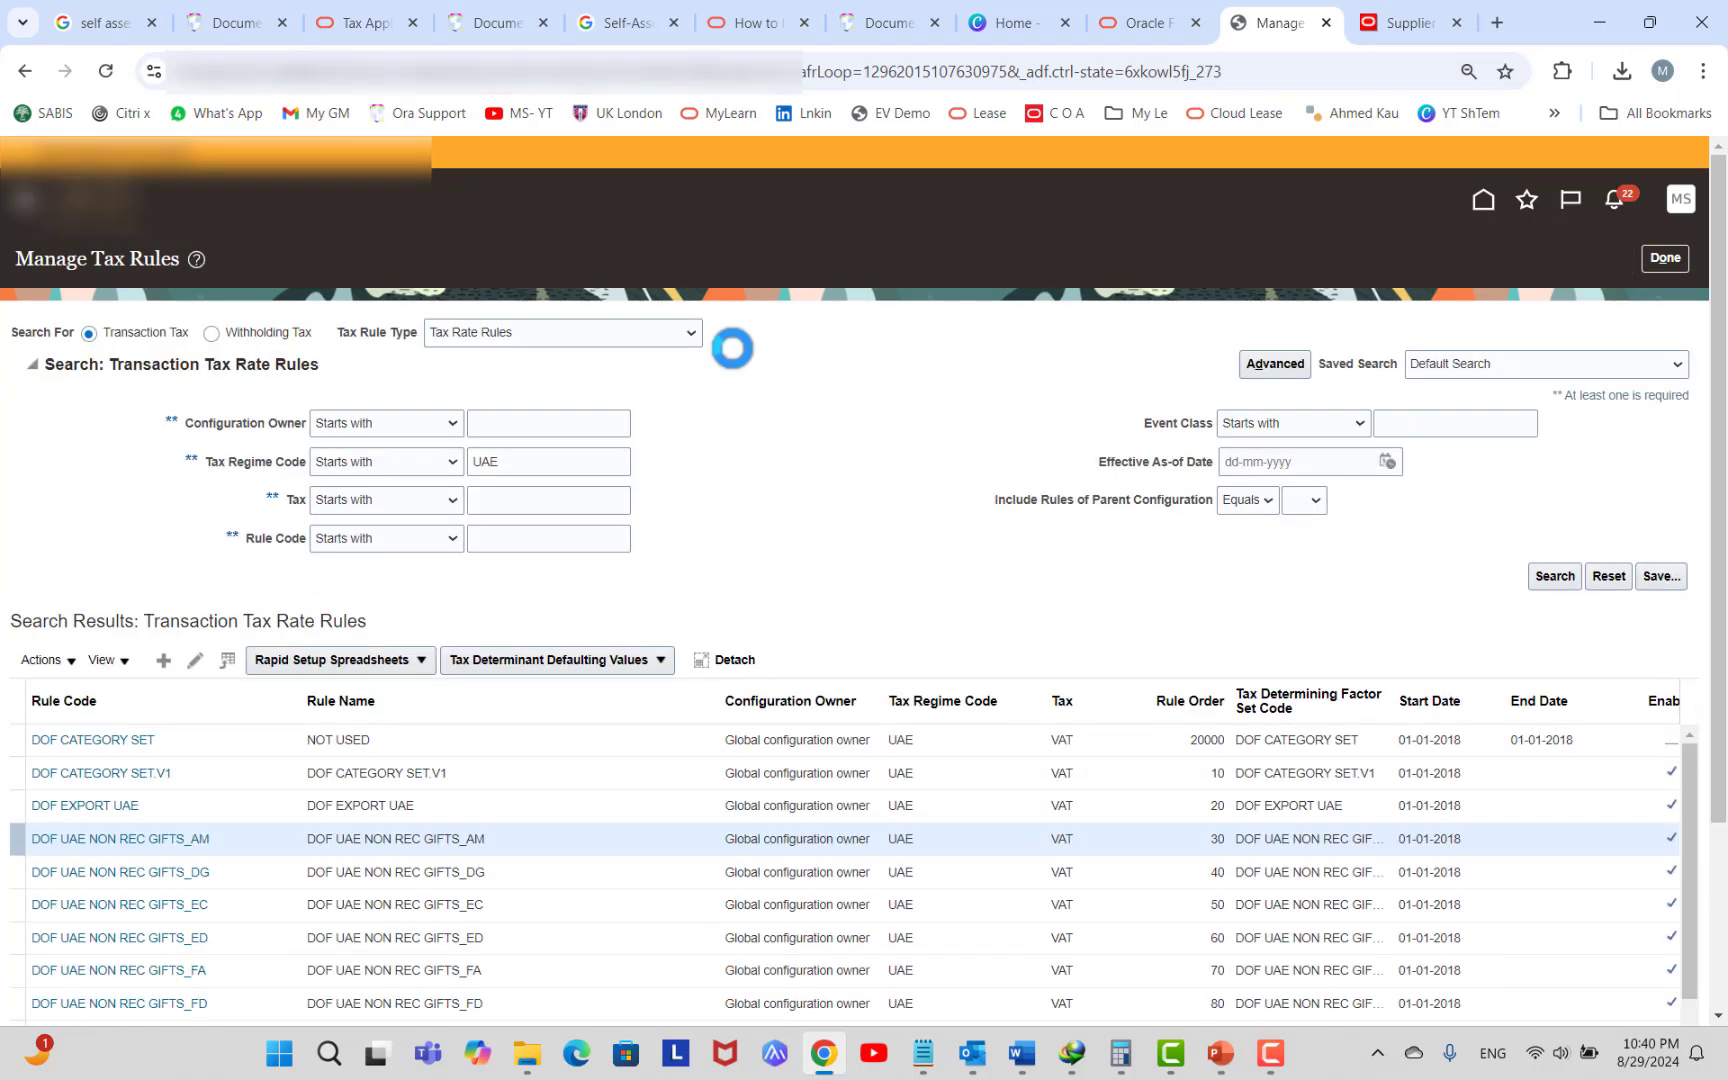
List the Tax Registration Rules for the UAE regime and open the DOF REG LOCAL SUPPLIERS rule.
{"action": "left_click", "coordinate": [630, 332]}
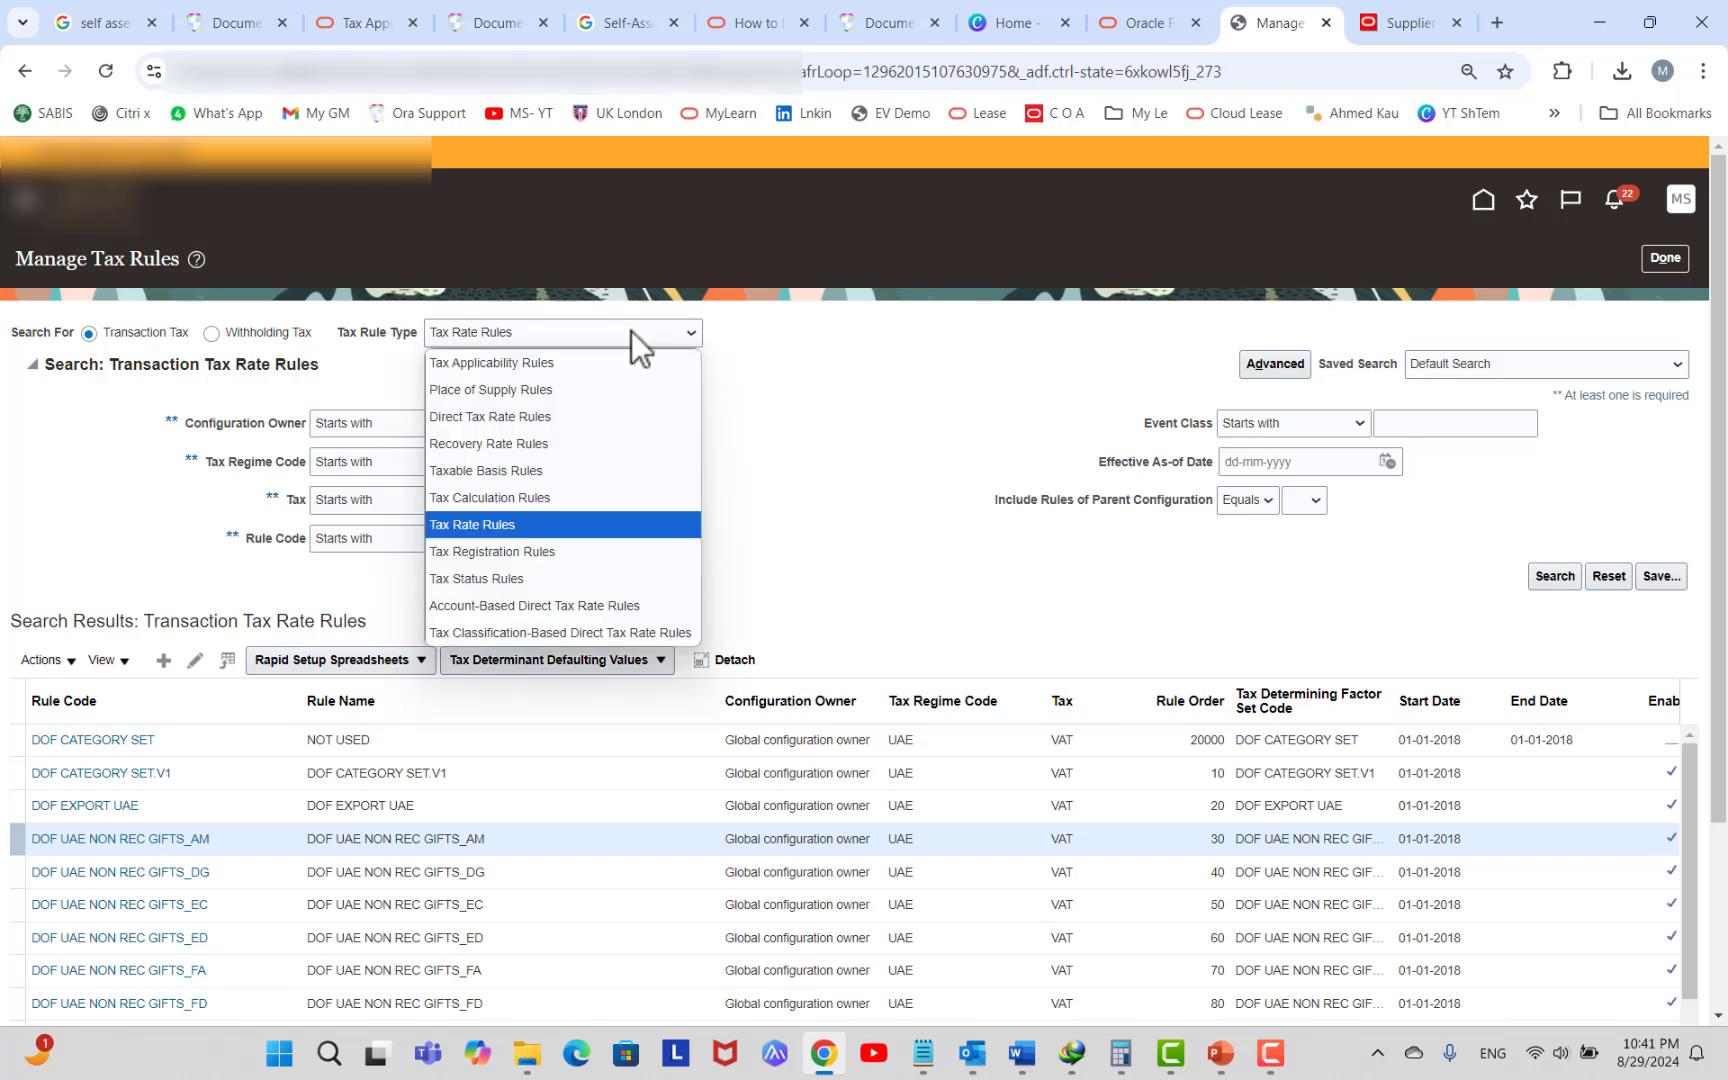
{"action": "left_click", "coordinate": [598, 551]}
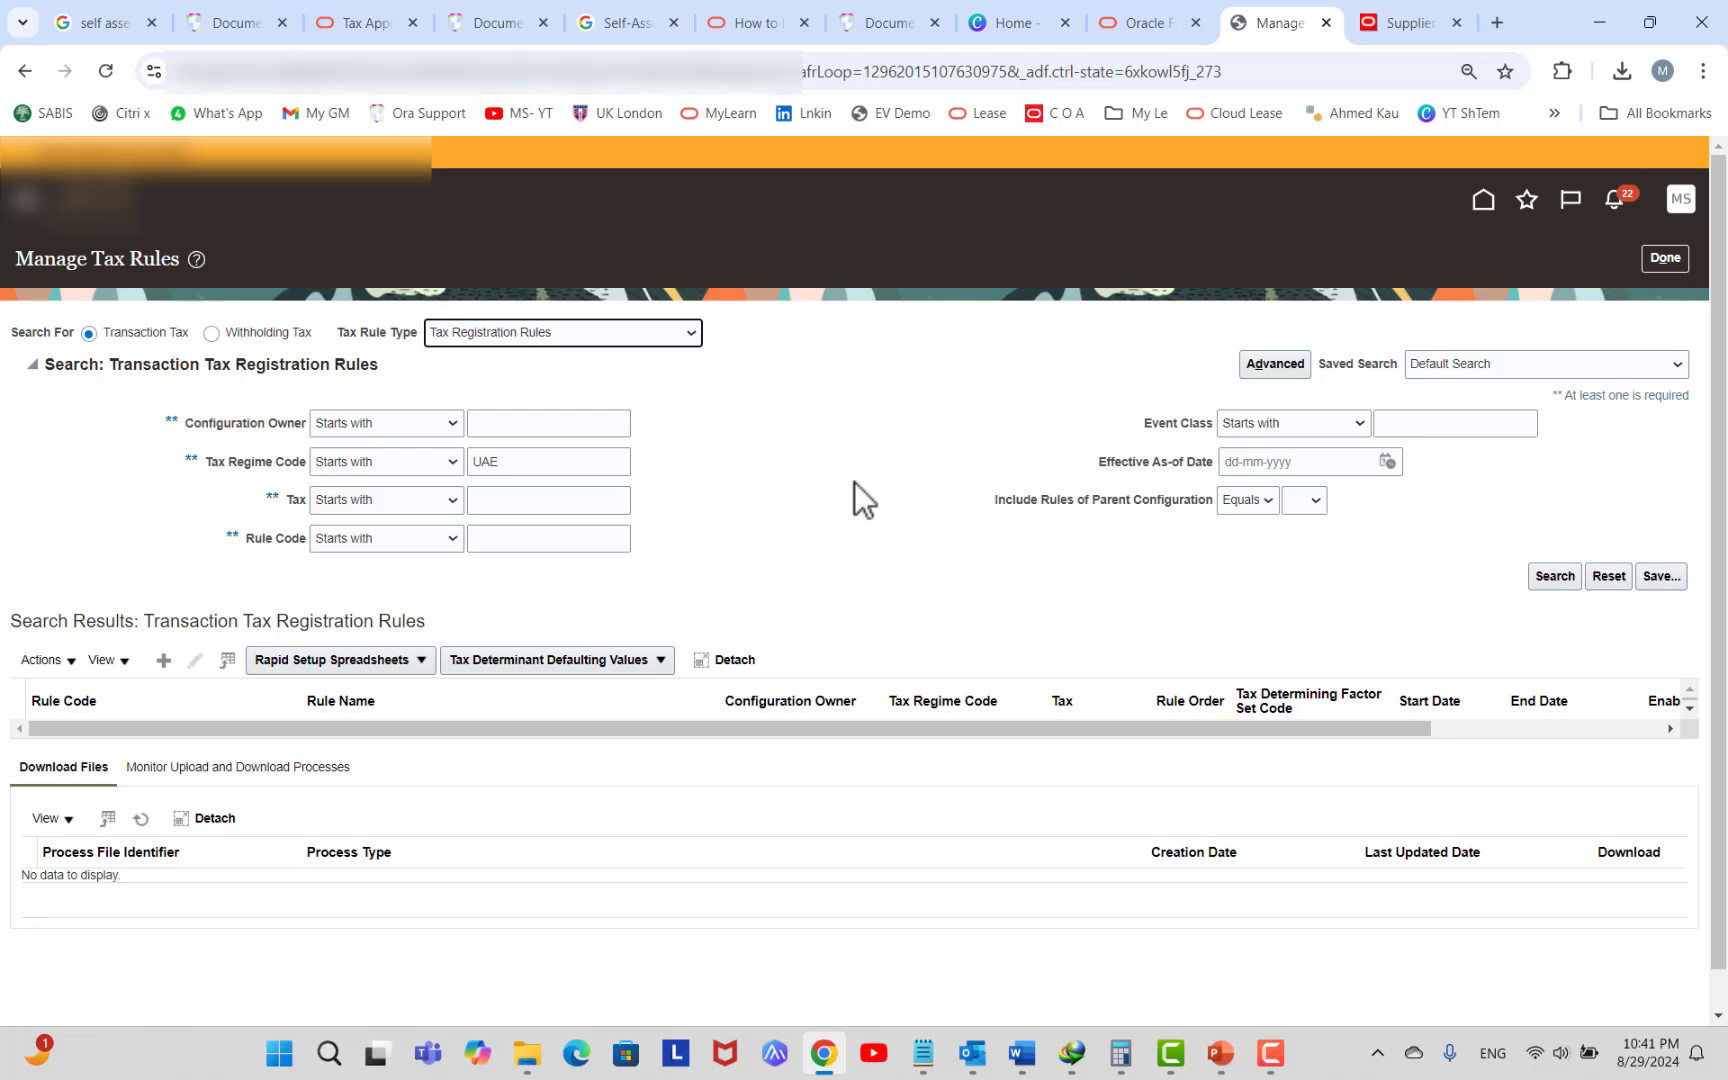
{"action": "left_click", "coordinate": [1555, 578]}
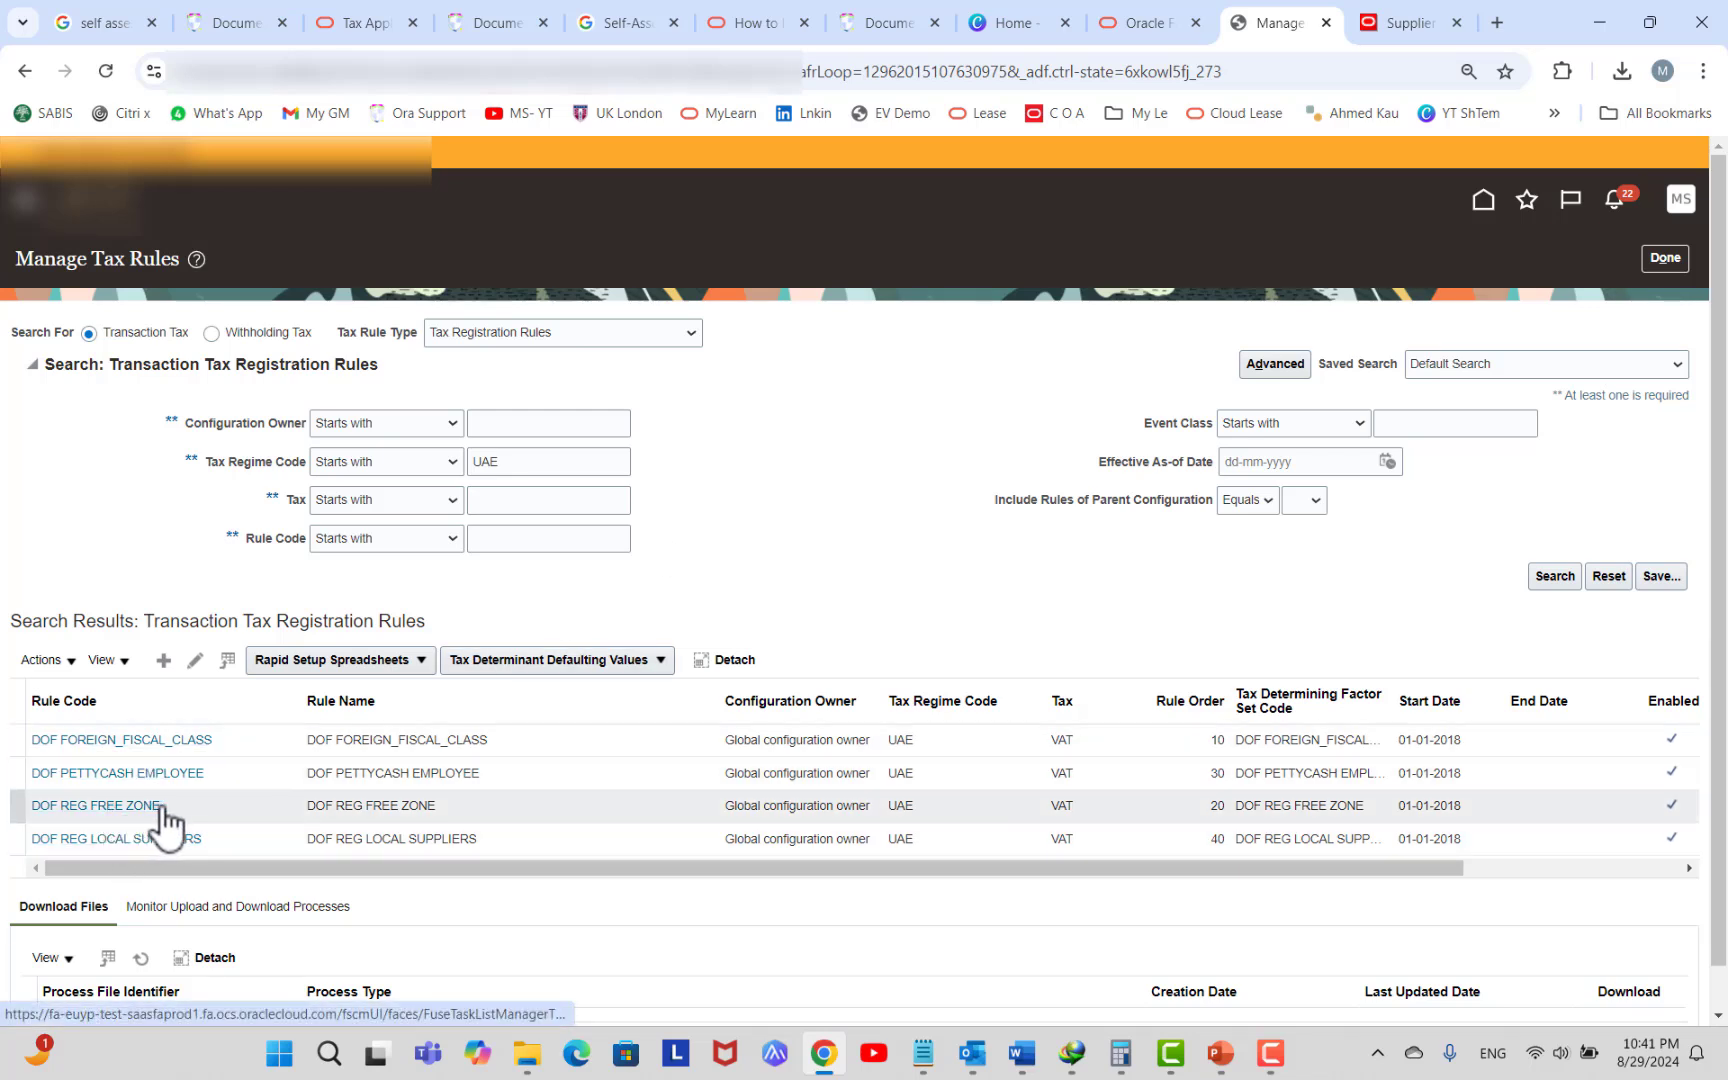
{"action": "left_click", "coordinate": [117, 848]}
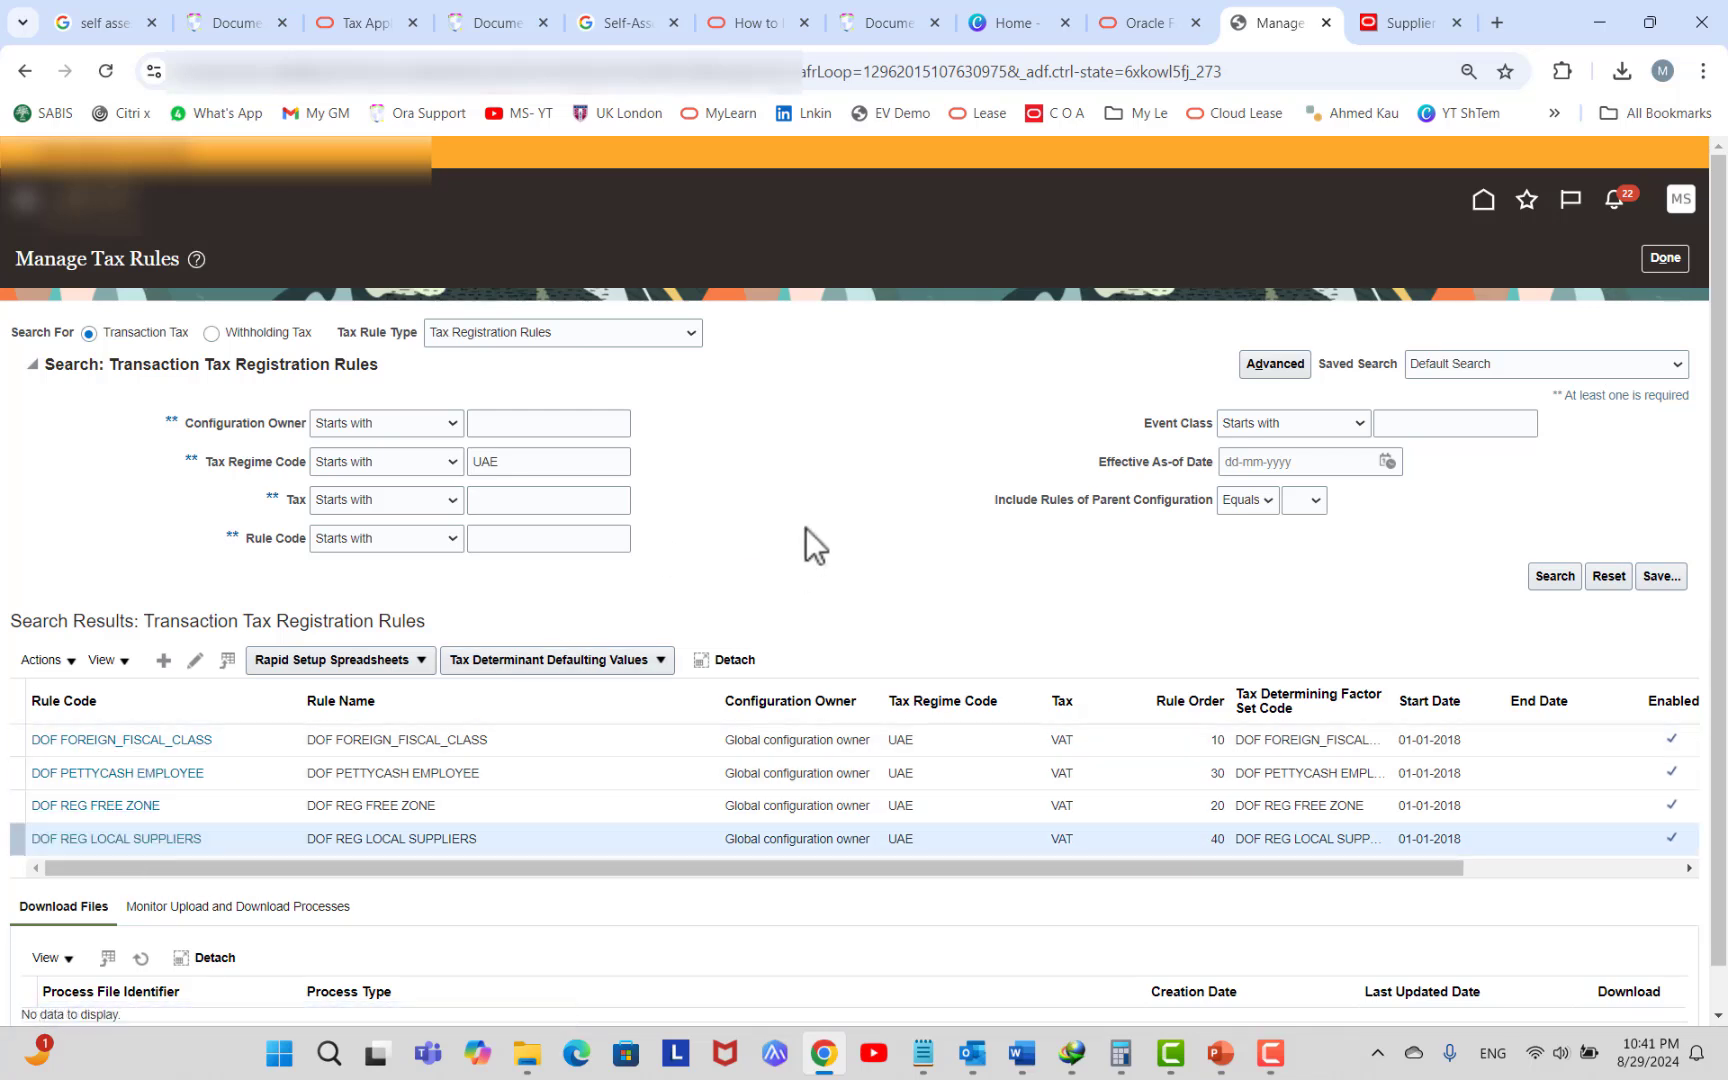
Review the tax conditions and result of DOF REG LOCAL SUPPLIERS, and close the rule.
{"action": "scroll", "coordinate": [991, 764], "scroll_direction": "down", "scroll_amount": 2}
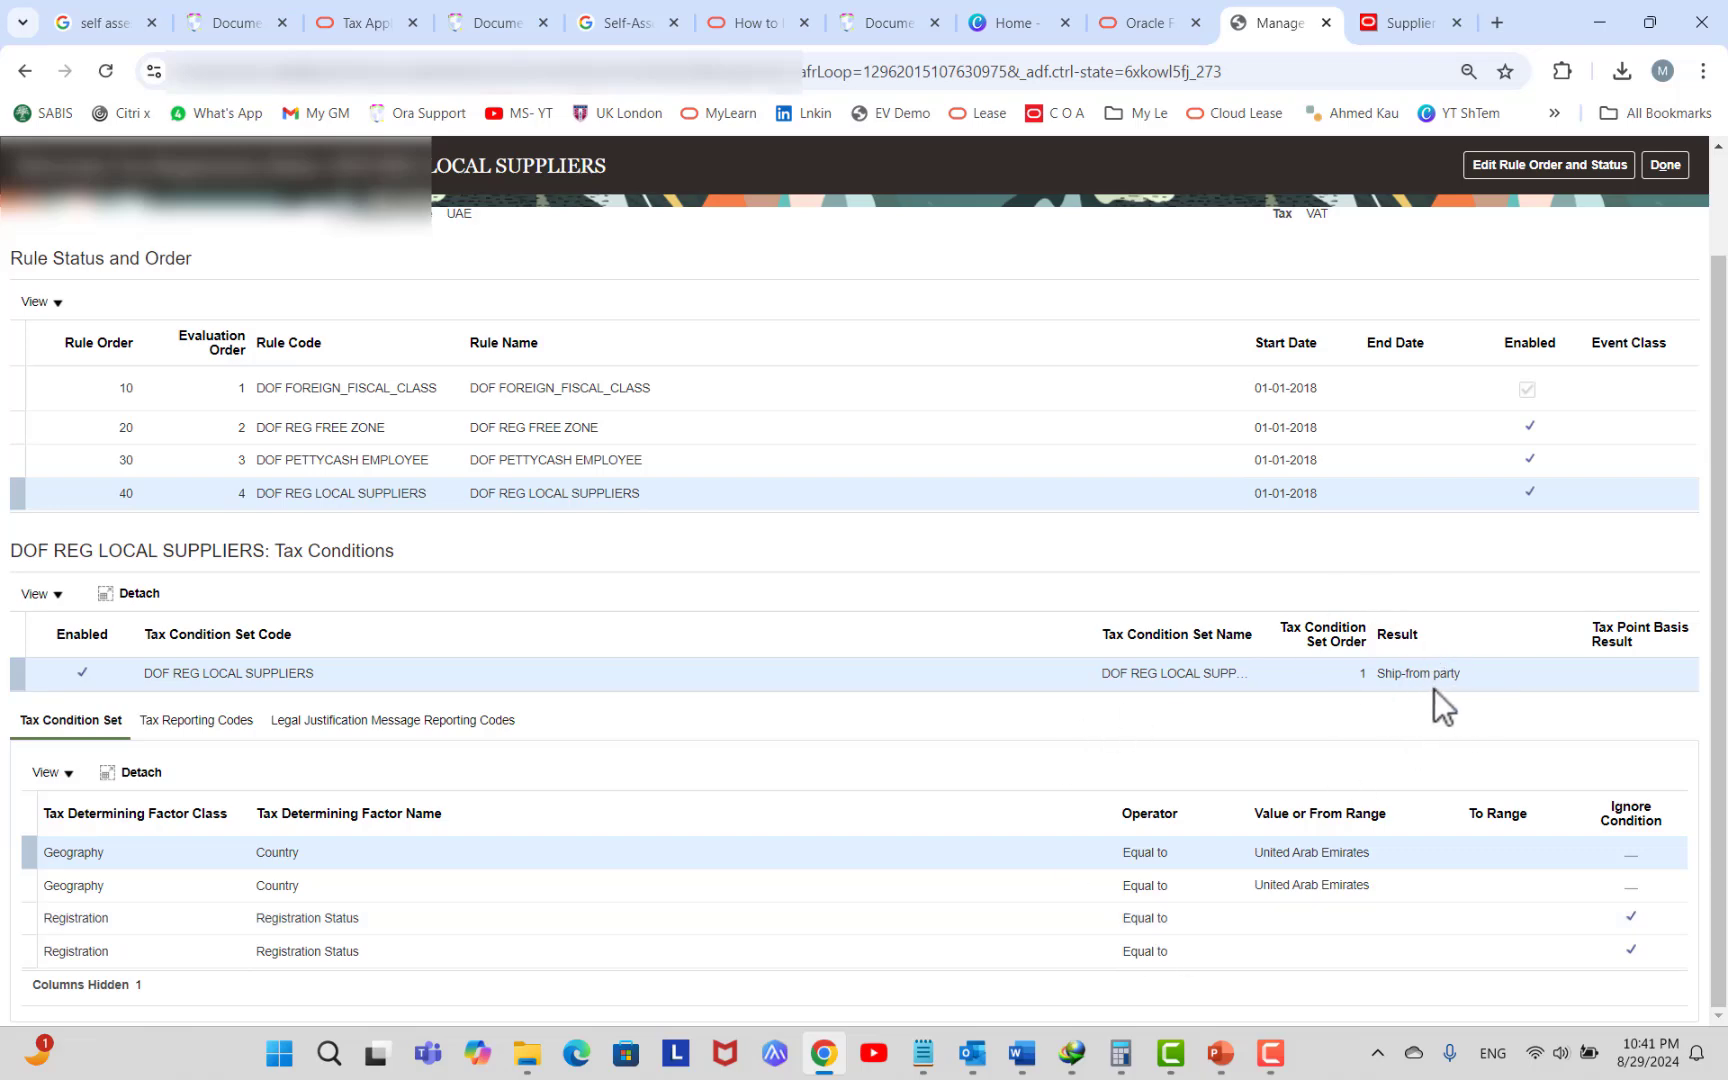
{"action": "scroll", "coordinate": [877, 750], "scroll_direction": "up", "scroll_amount": 2}
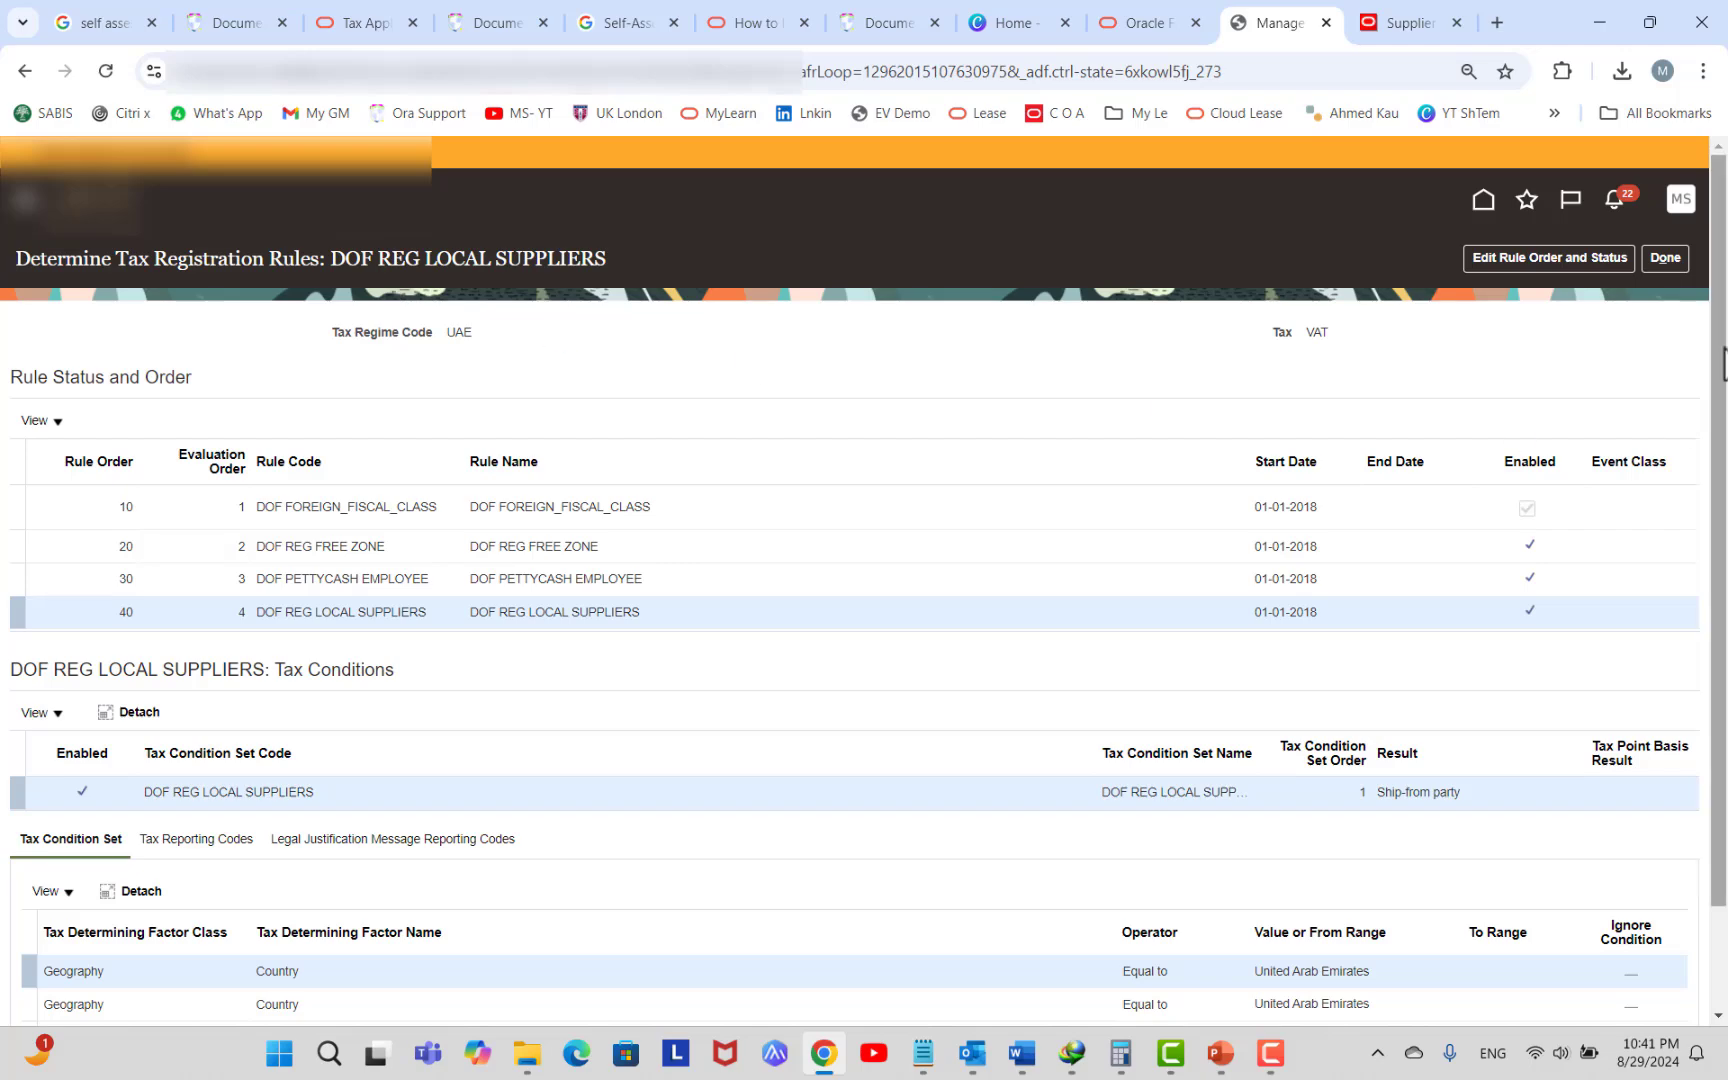
{"action": "left_click", "coordinate": [1665, 259]}
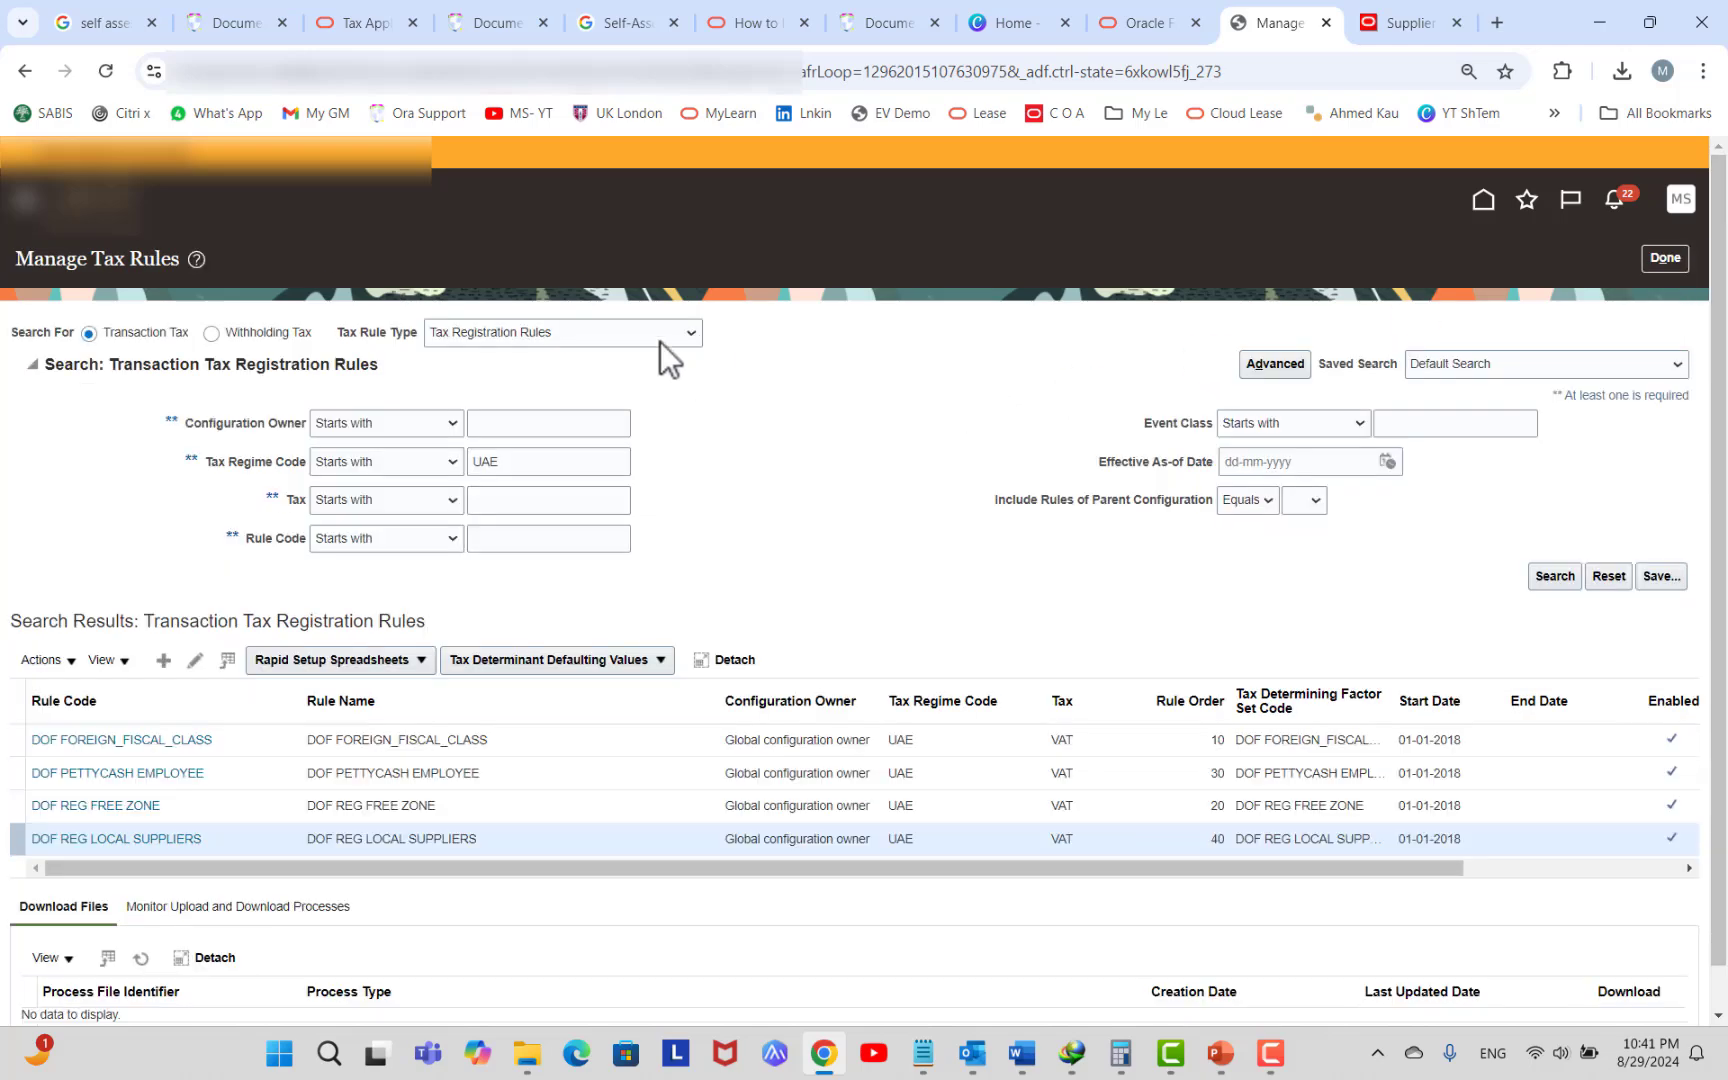
Search for Direct Tax Rate Rules under tax regime code UAE.
{"action": "left_click", "coordinate": [571, 338]}
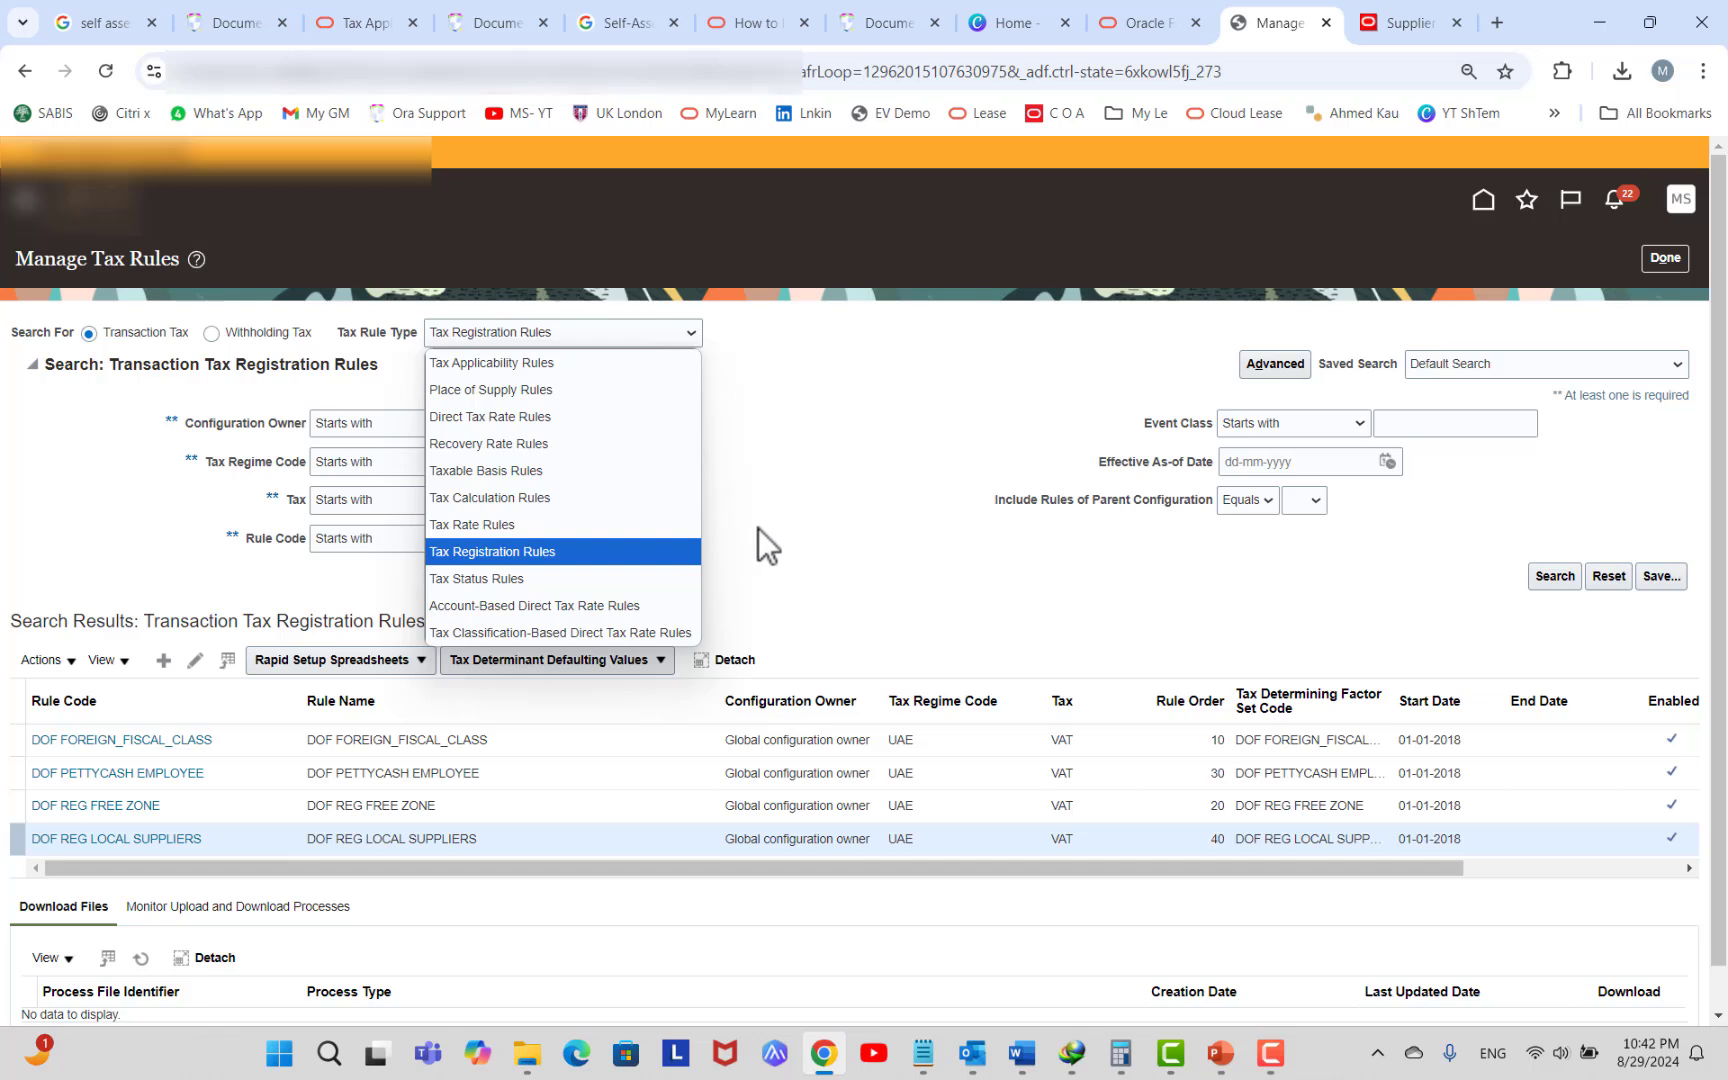
{"action": "left_click", "coordinate": [562, 421]}
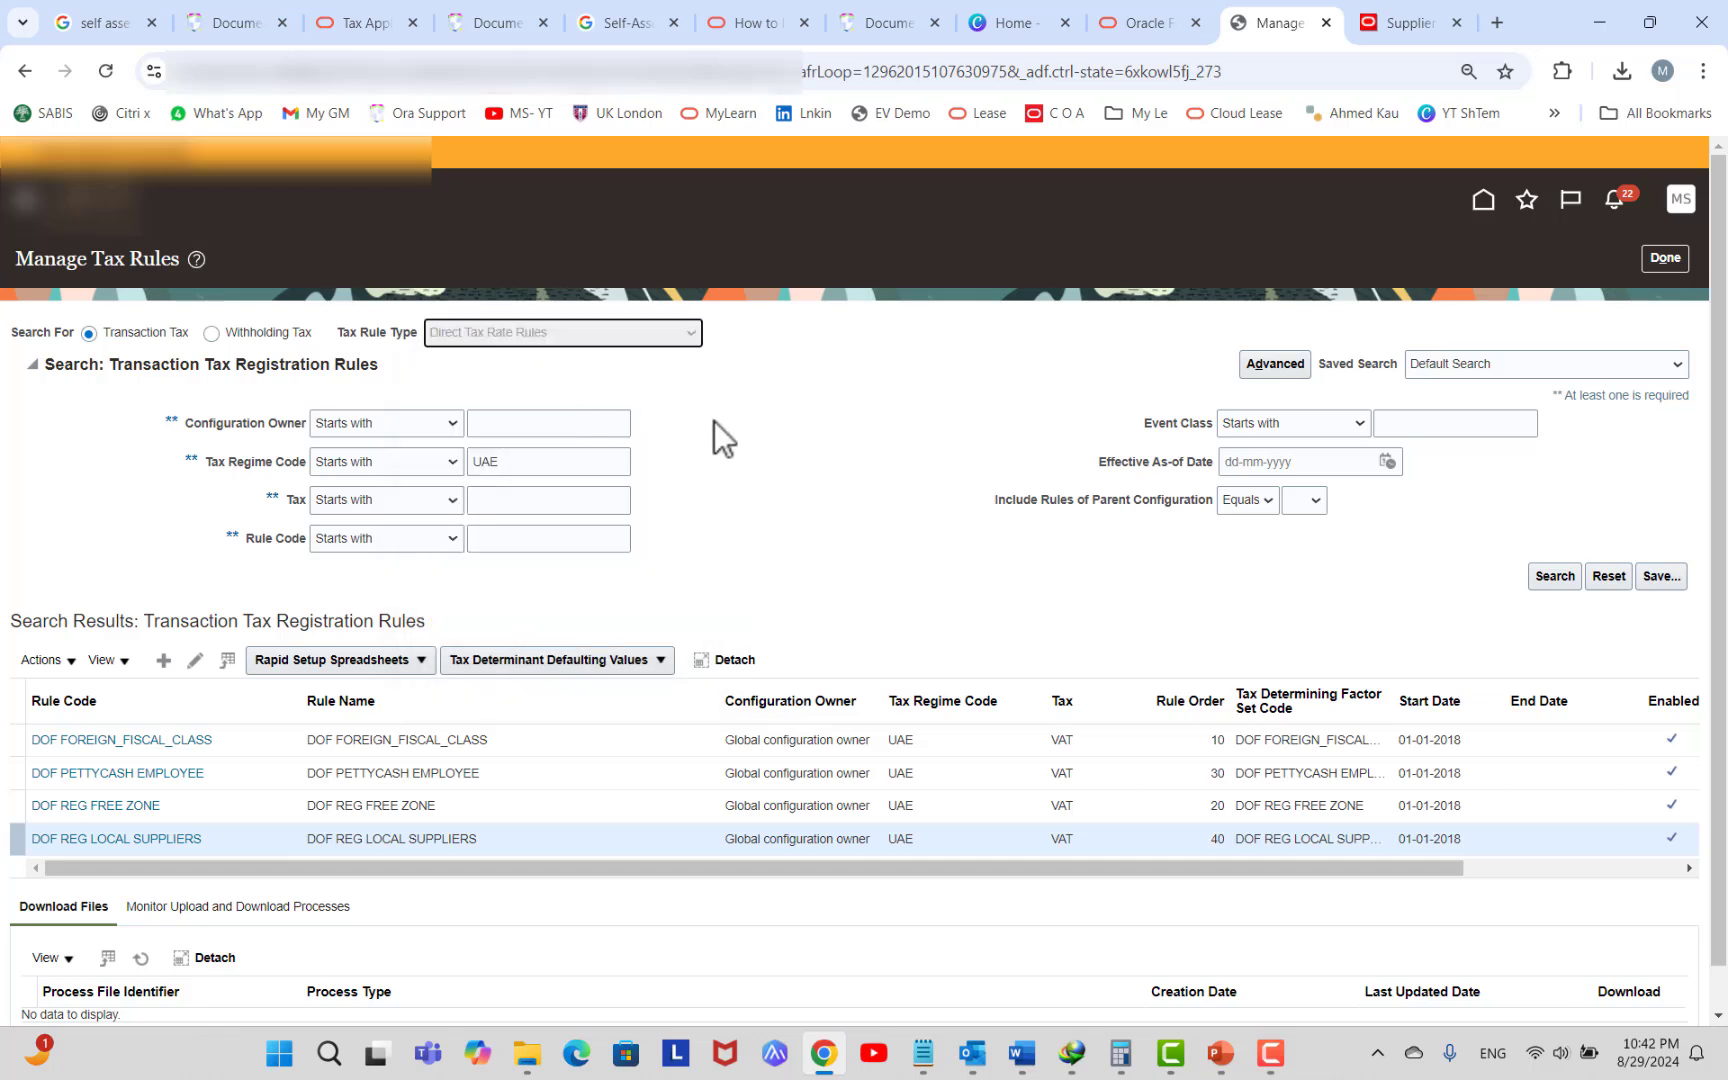
{"action": "left_click", "coordinate": [1555, 577]}
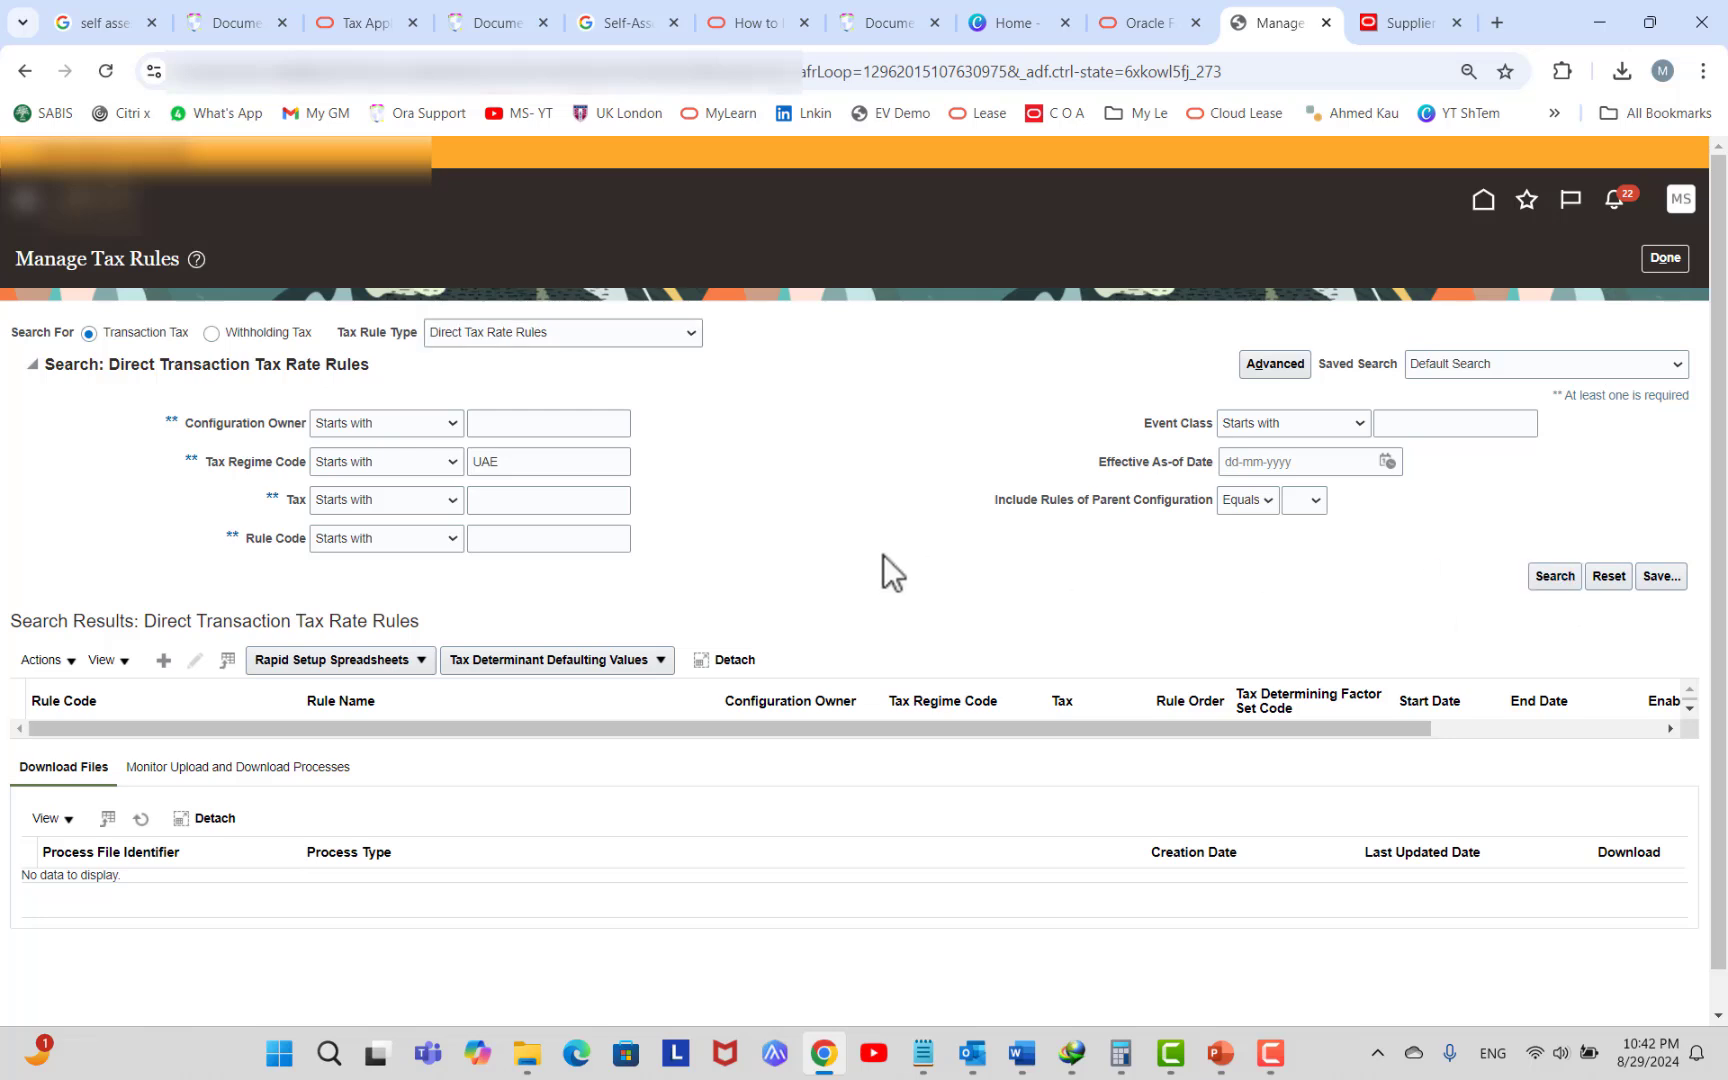
Review the available tax rule types for transaction tax, and return from the tax rules page to the Financials setup.
{"action": "left_click", "coordinate": [627, 331]}
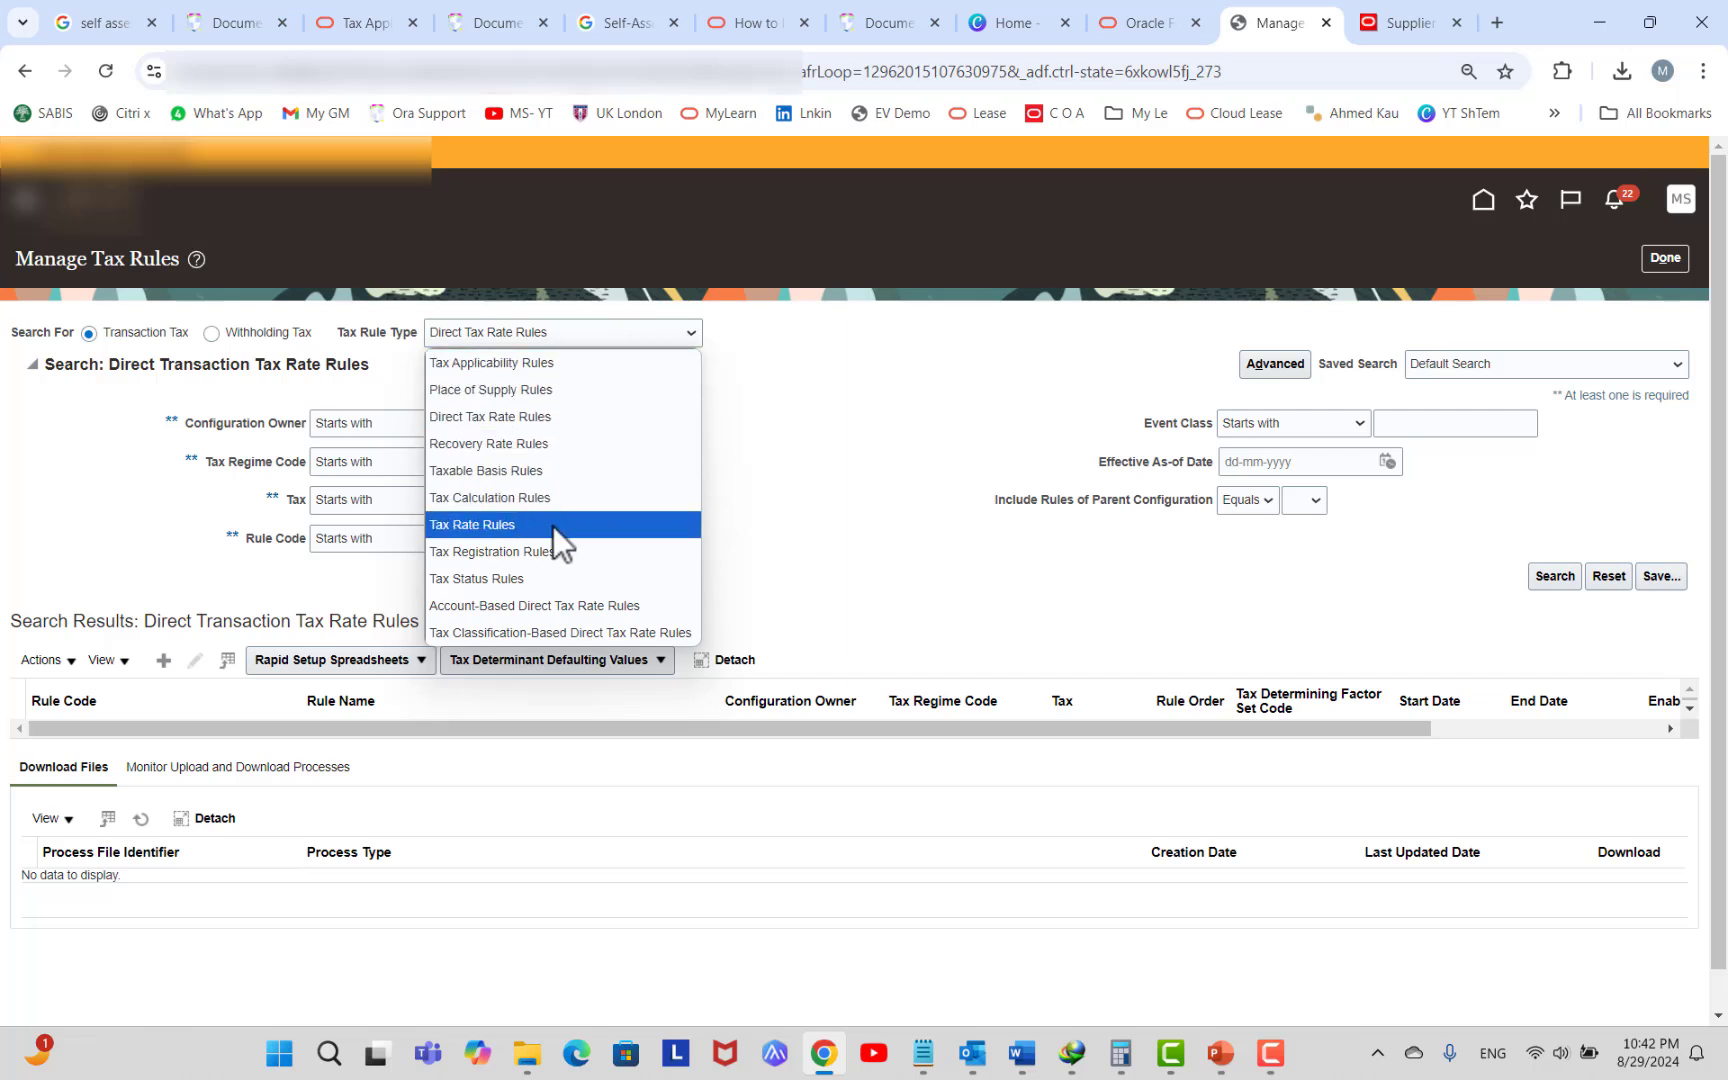
{"action": "left_click", "coordinate": [871, 446]}
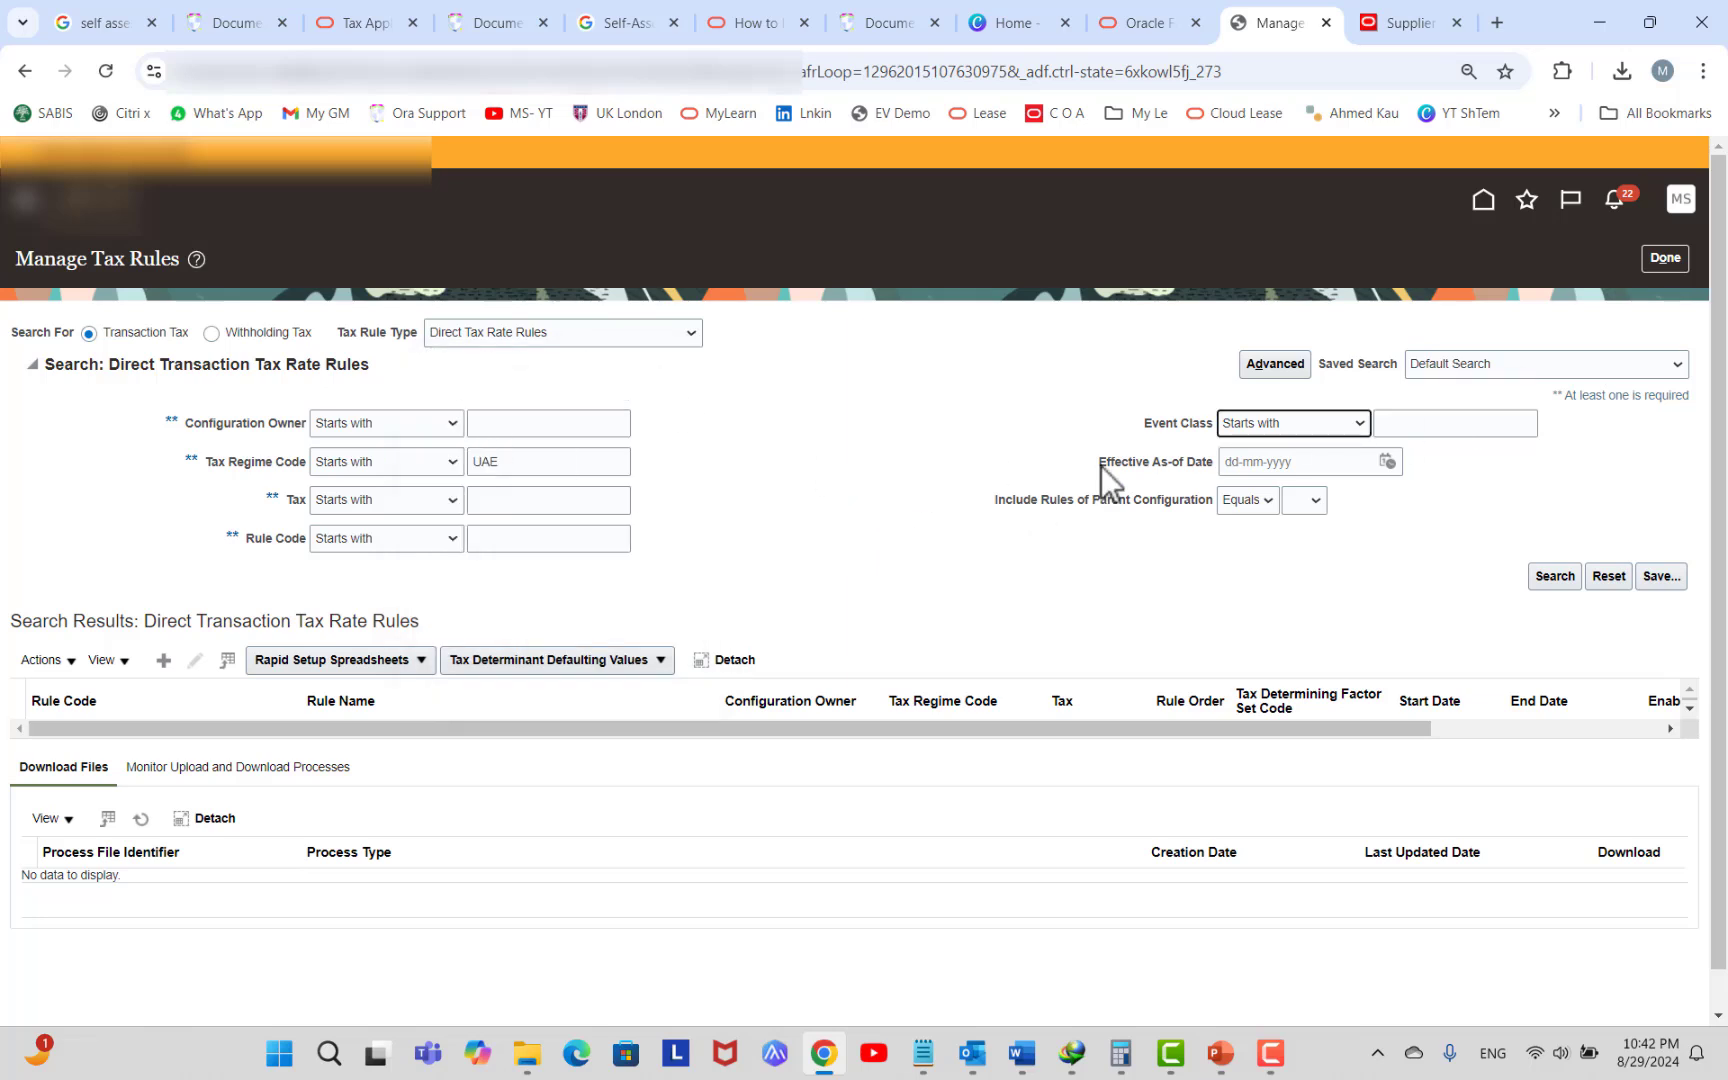
{"action": "left_click", "coordinate": [1655, 262]}
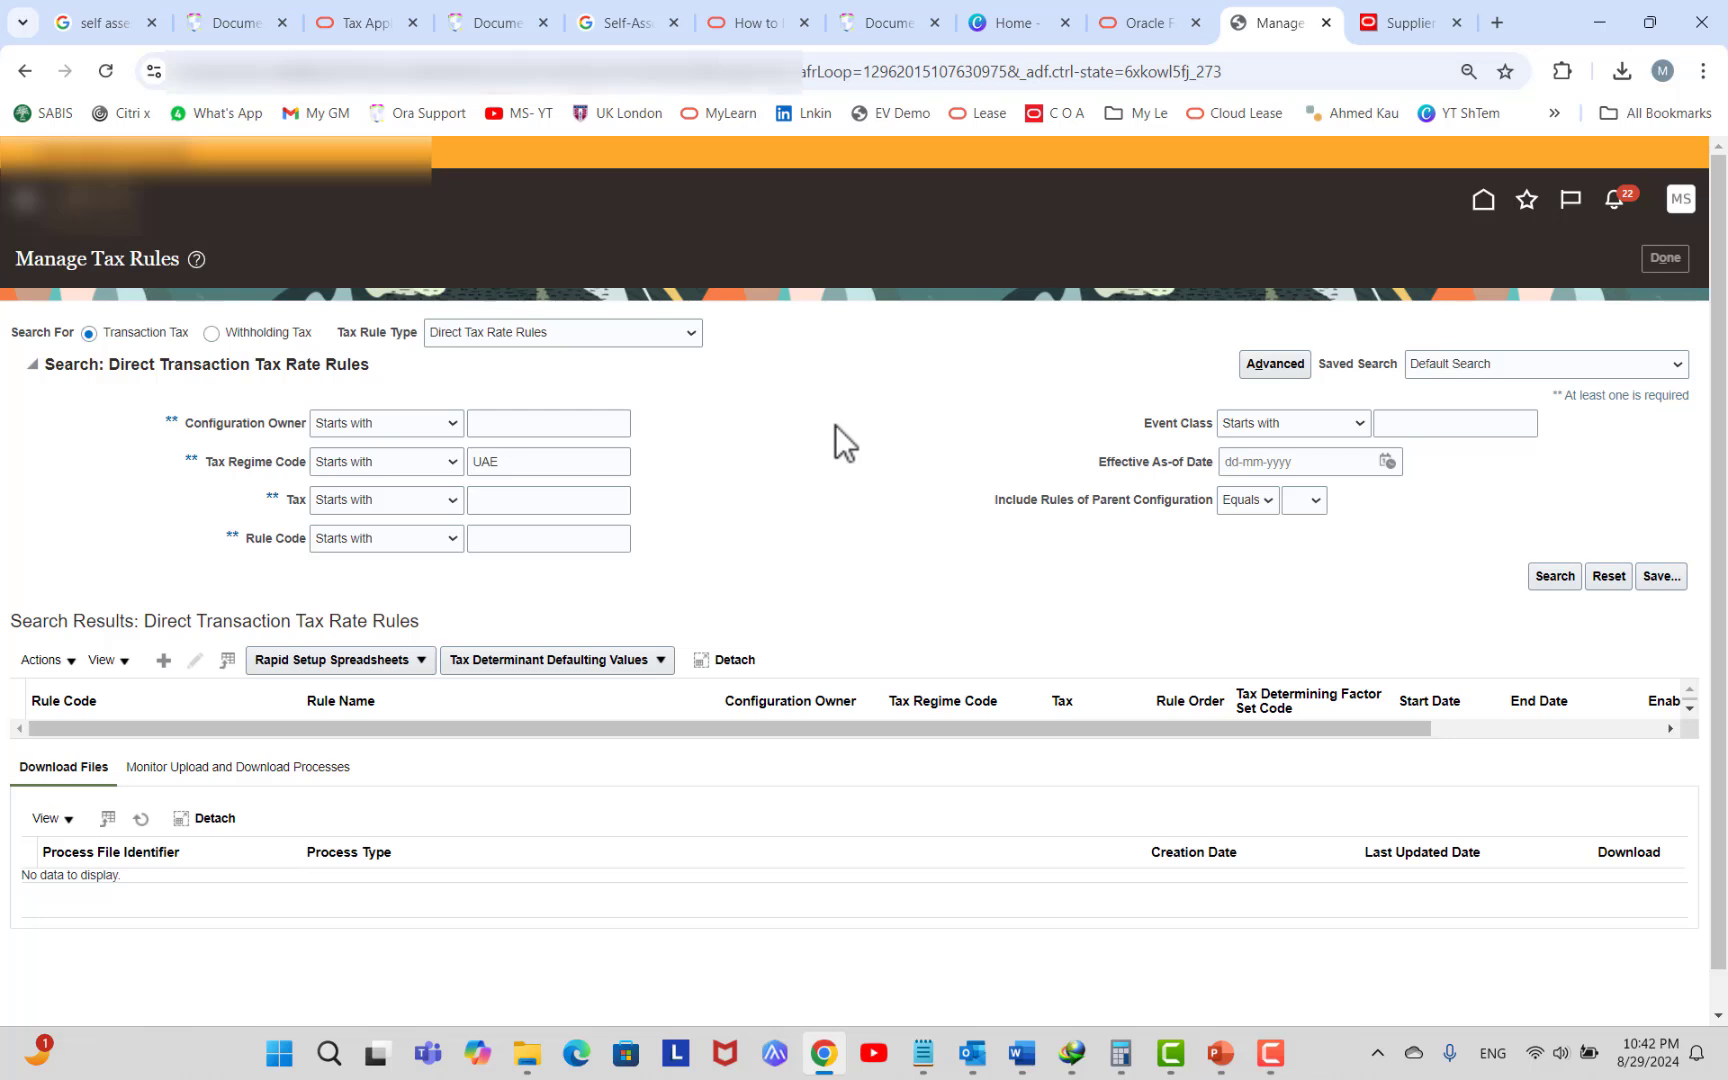
Search the setup tasks for "tax", look through the whole list of matching tasks and close it.
{"action": "left_click", "coordinate": [832, 325]}
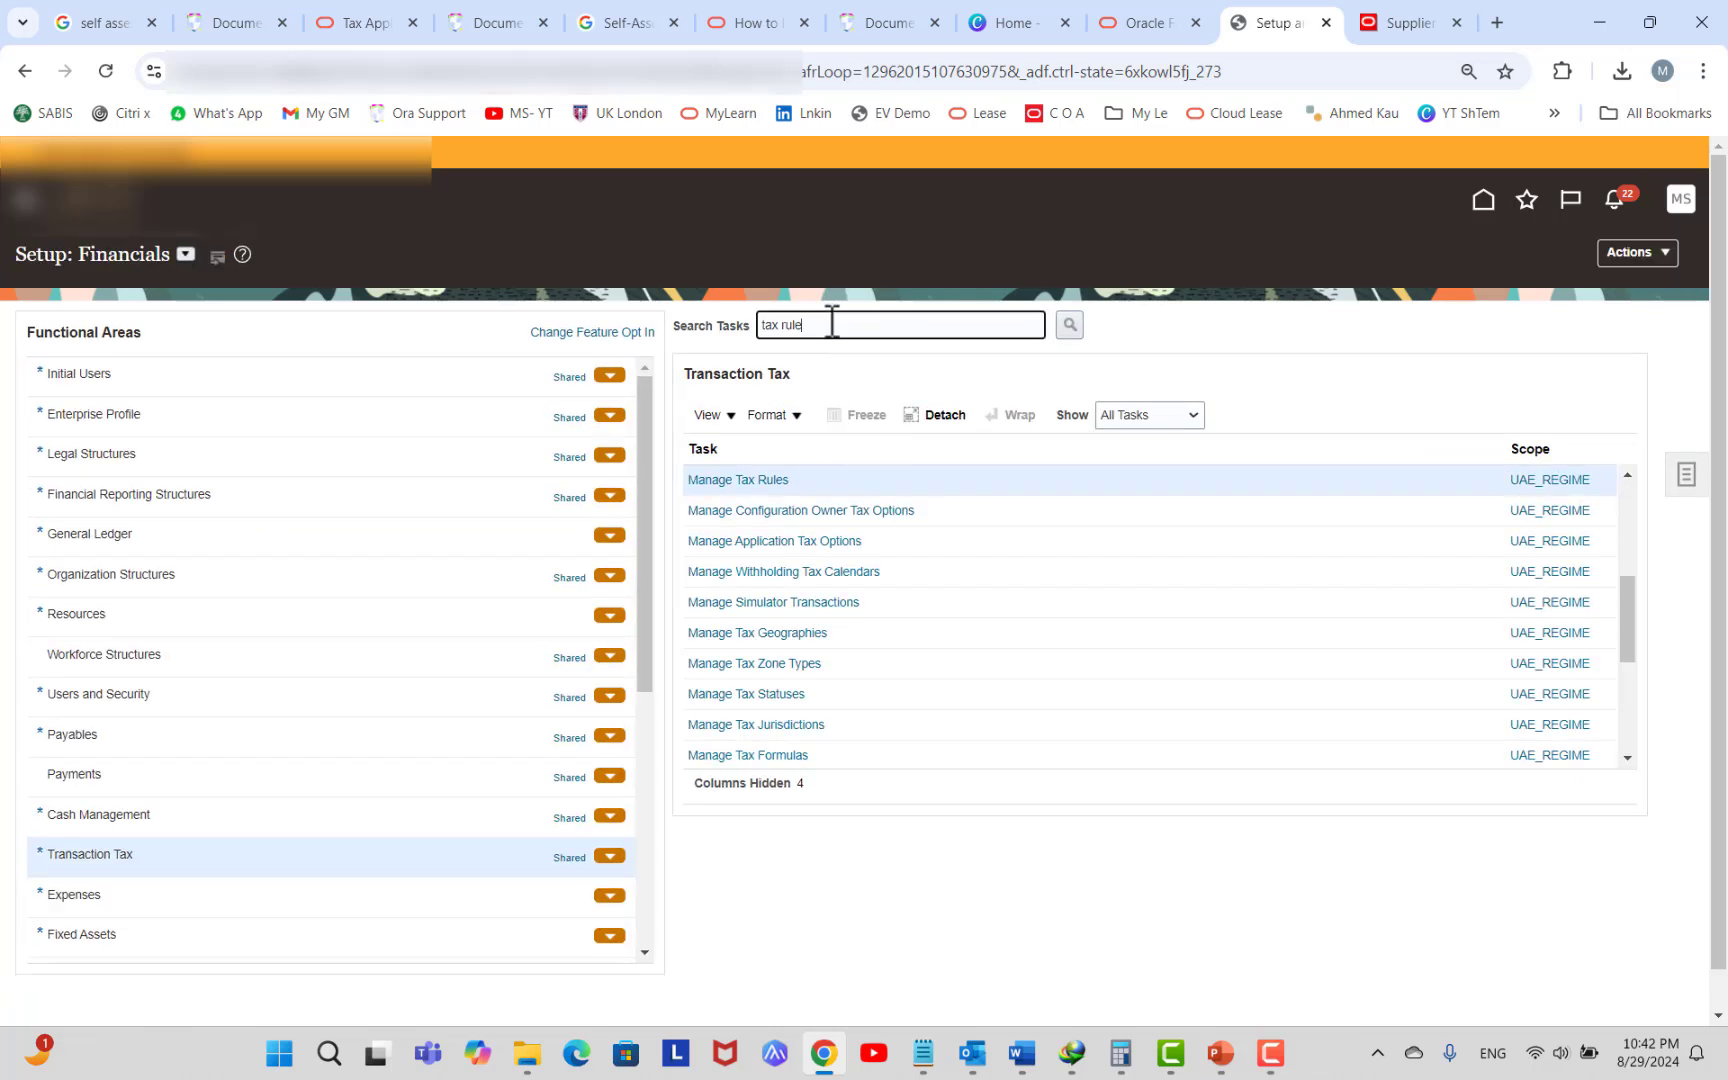
{"action": "key", "text": "BackSpace"}
{"action": "key", "text": "BackSpace"}
{"action": "key", "text": "BackSpace"}
{"action": "key", "text": "BackSpace"}
{"action": "key", "text": "BackSpace"}
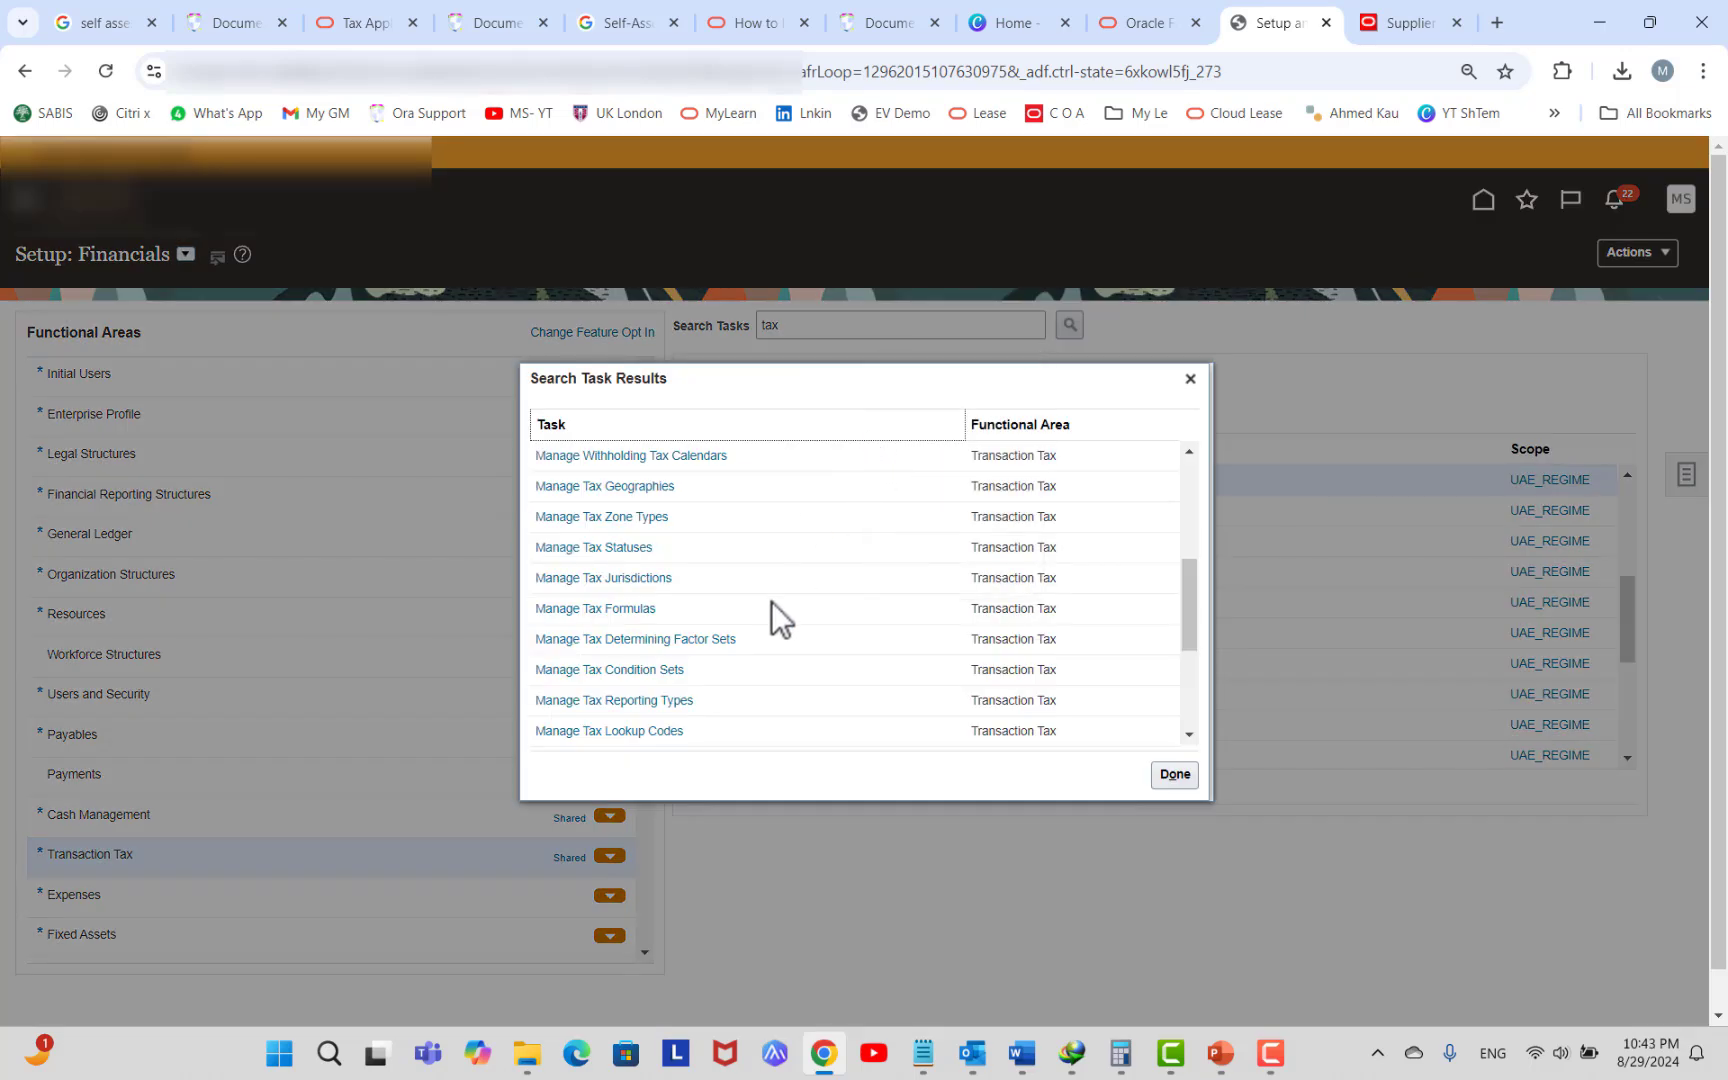
{"action": "scroll", "coordinate": [772, 603], "scroll_direction": "down", "scroll_amount": 1}
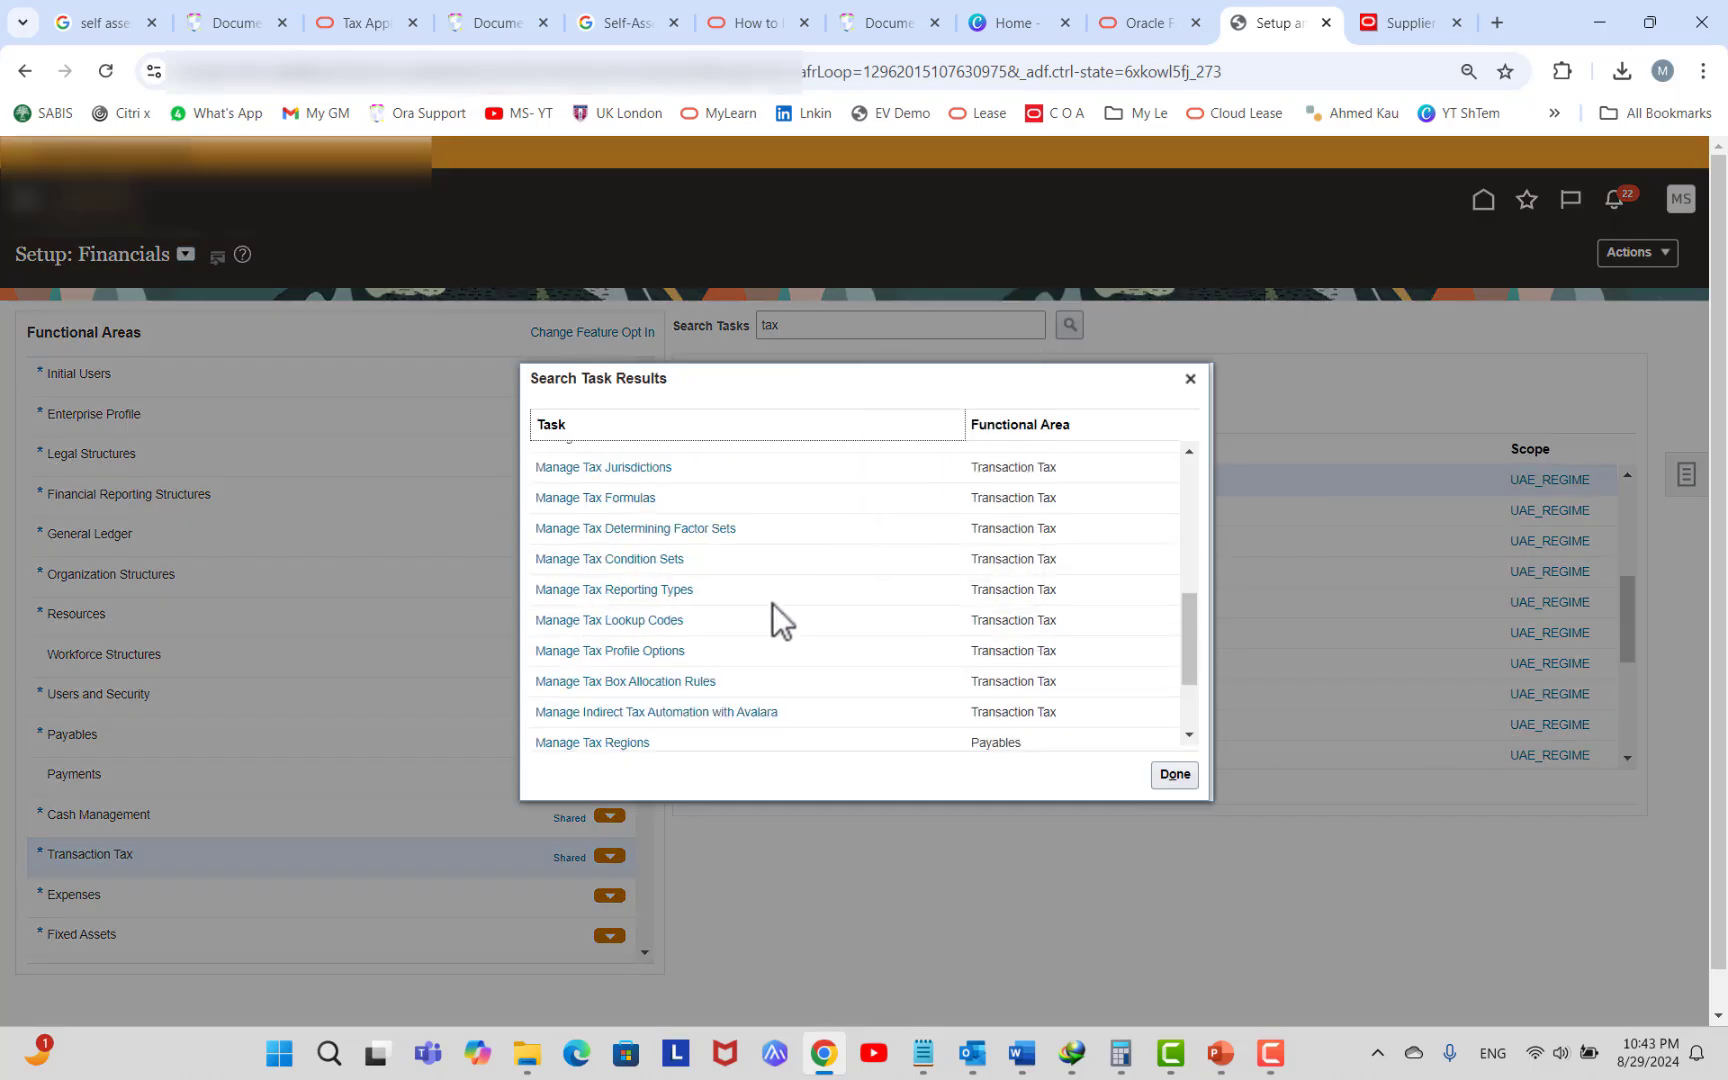
{"action": "scroll", "coordinate": [772, 603], "scroll_direction": "up", "scroll_amount": 3}
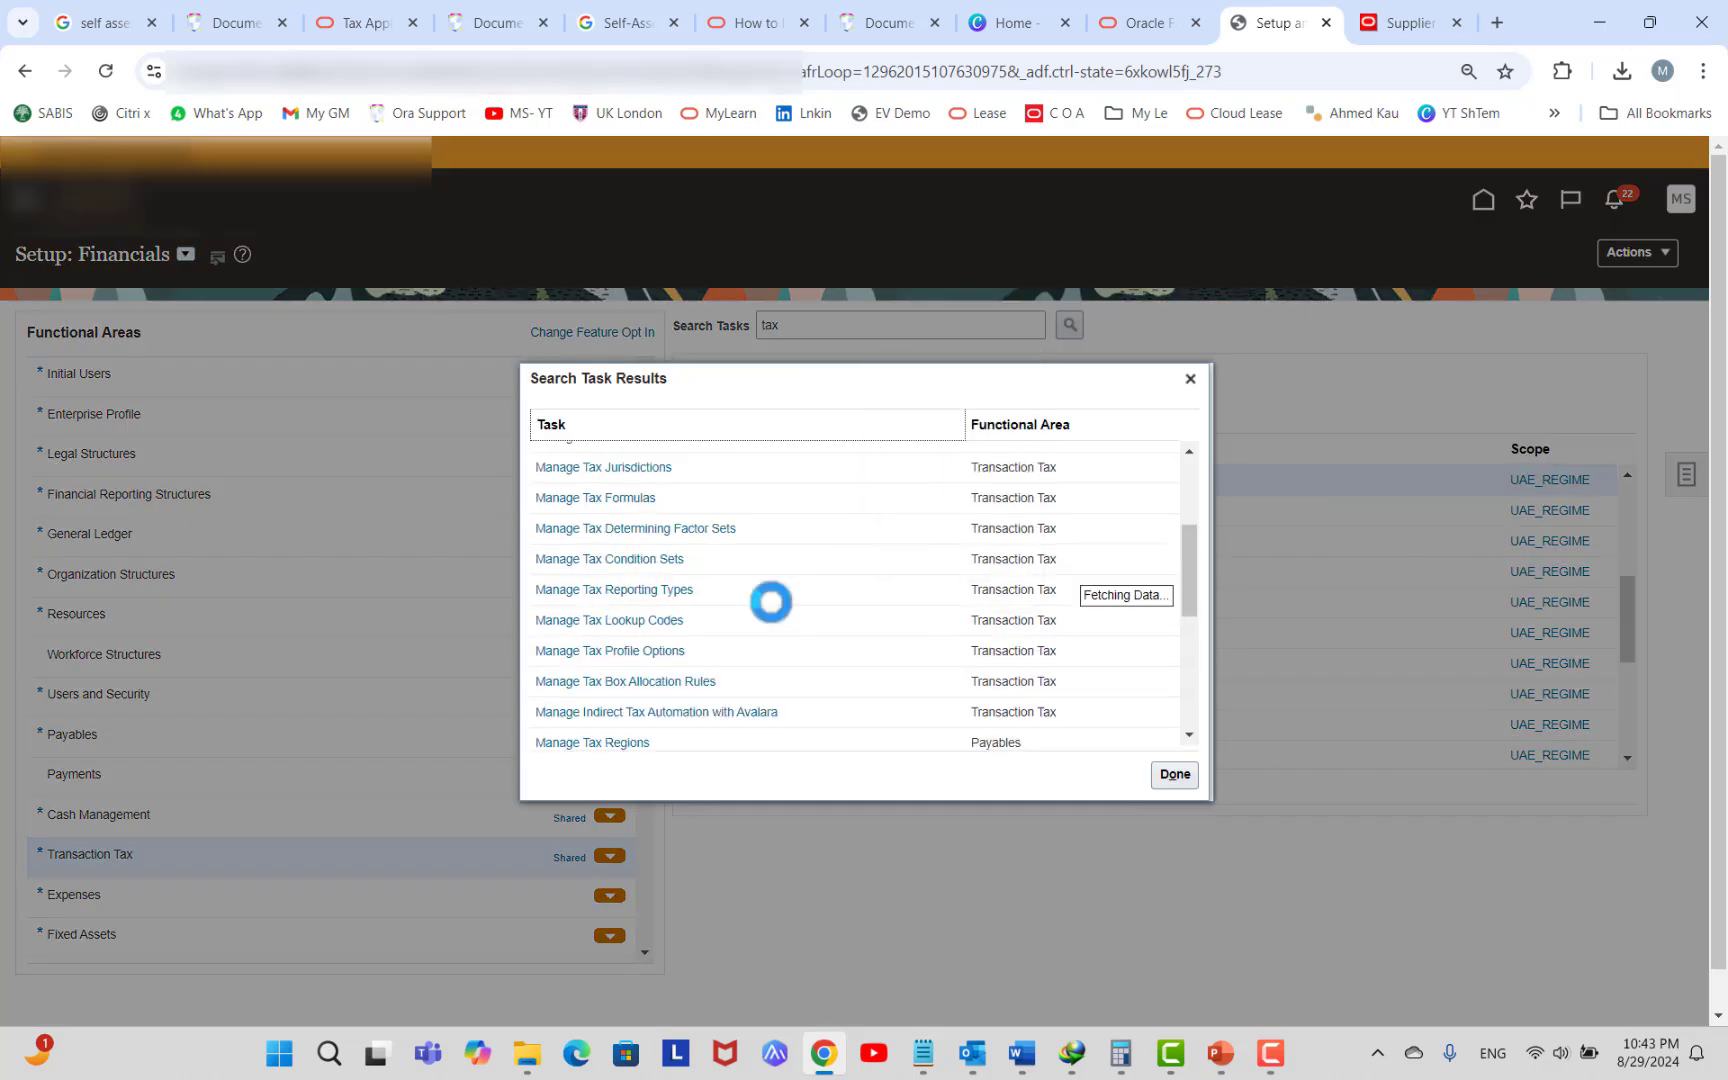
{"action": "scroll", "coordinate": [772, 603], "scroll_direction": "up", "scroll_amount": 1}
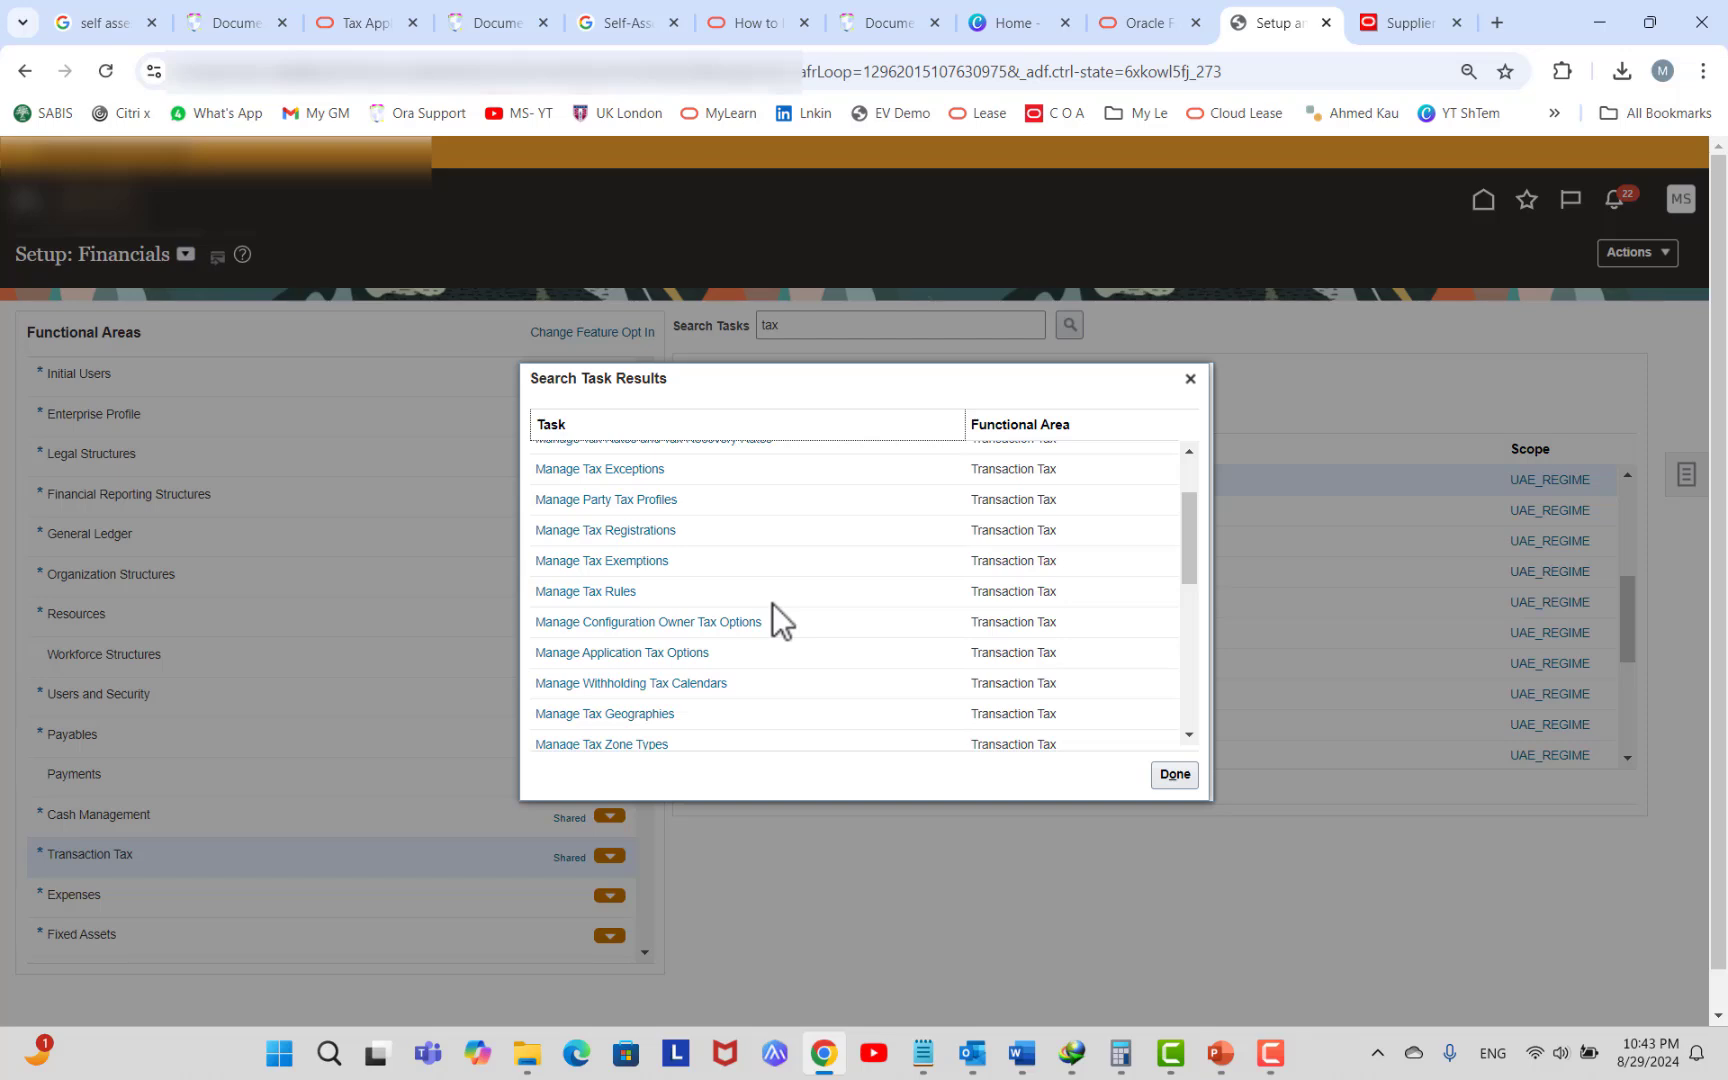
{"action": "scroll", "coordinate": [772, 603], "scroll_direction": "up", "scroll_amount": 2}
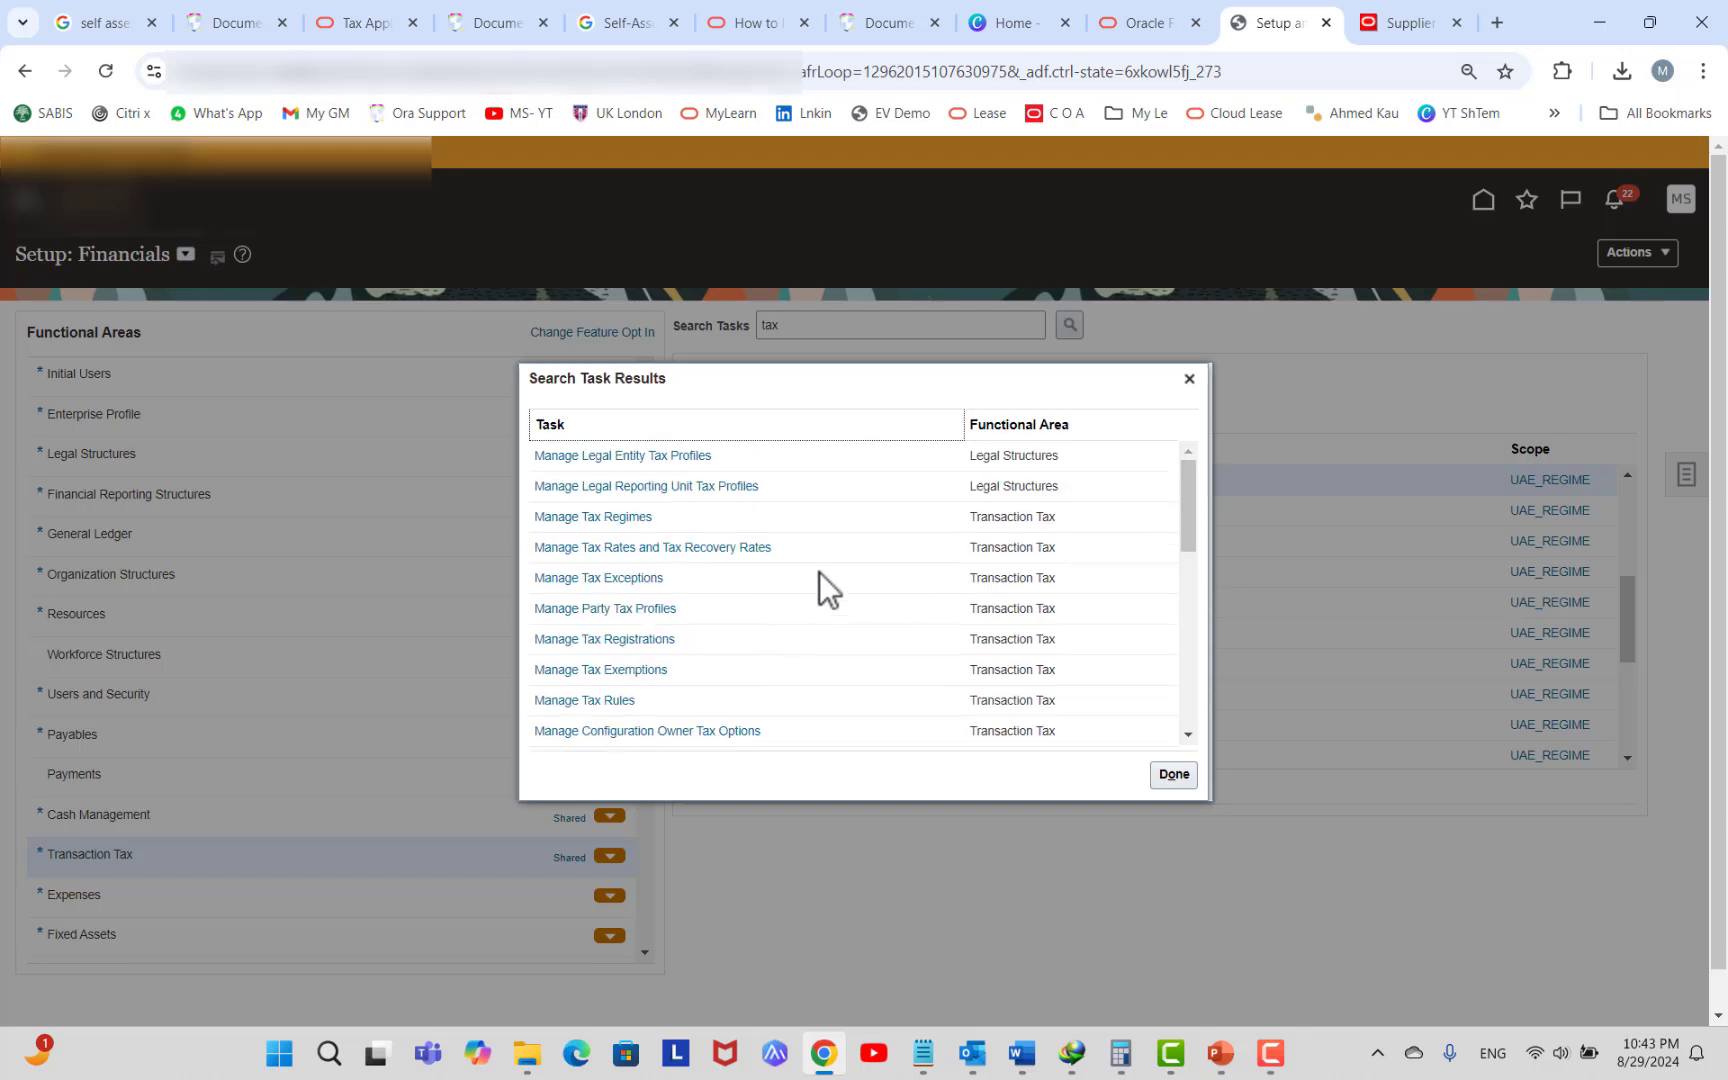
{"action": "scroll", "coordinate": [819, 555], "scroll_direction": "down", "scroll_amount": 3}
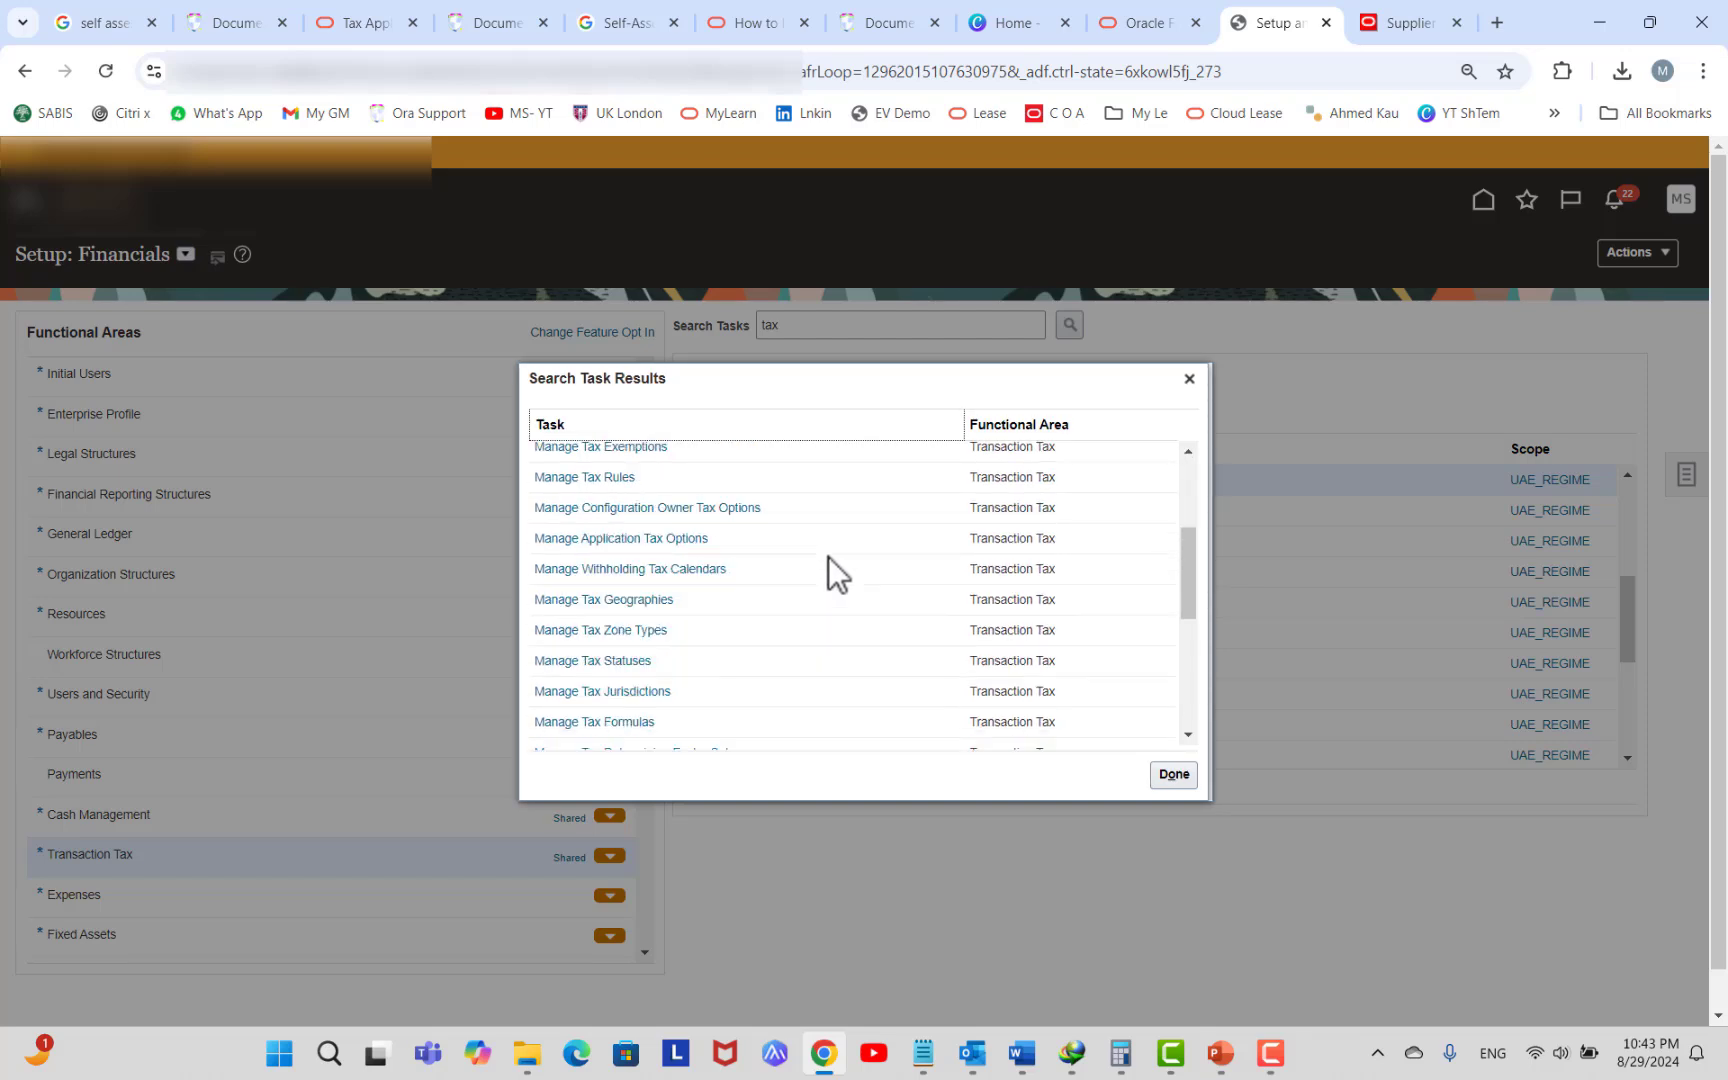
{"action": "scroll", "coordinate": [828, 556], "scroll_direction": "down", "scroll_amount": 5}
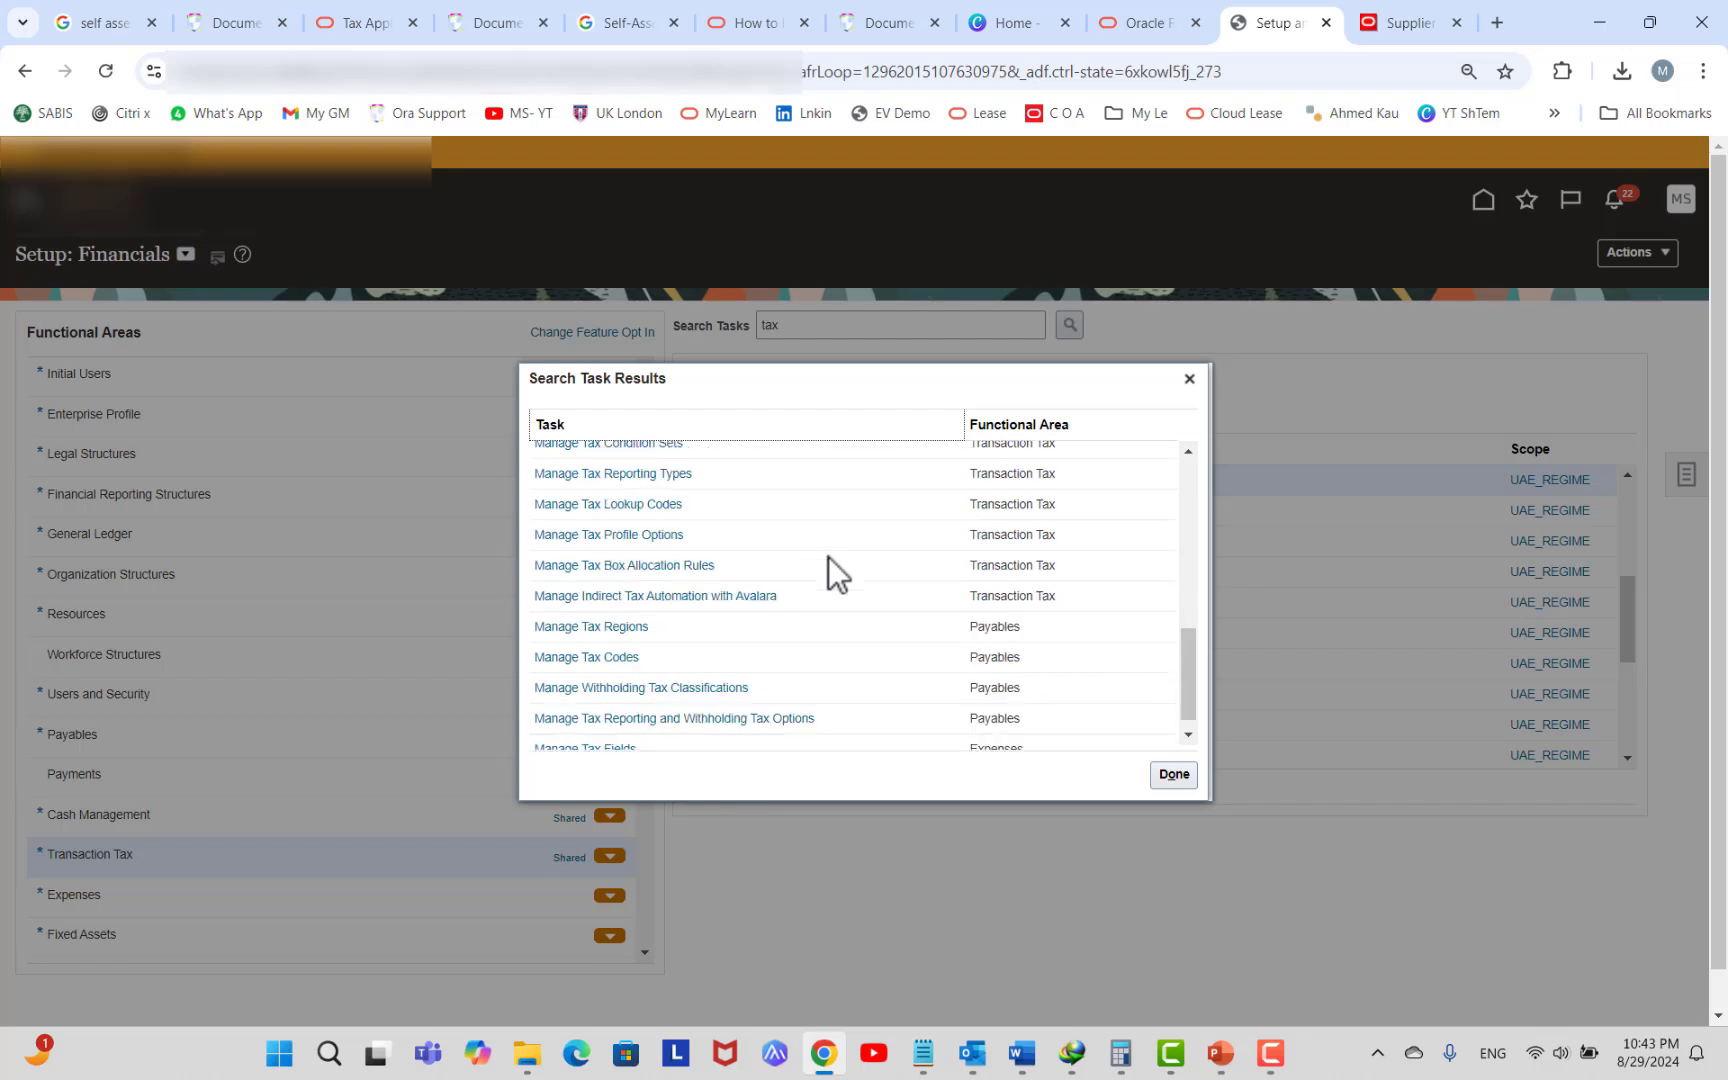
{"action": "scroll", "coordinate": [828, 556], "scroll_direction": "down", "scroll_amount": 1}
{"action": "scroll", "coordinate": [828, 556], "scroll_direction": "up", "scroll_amount": 8}
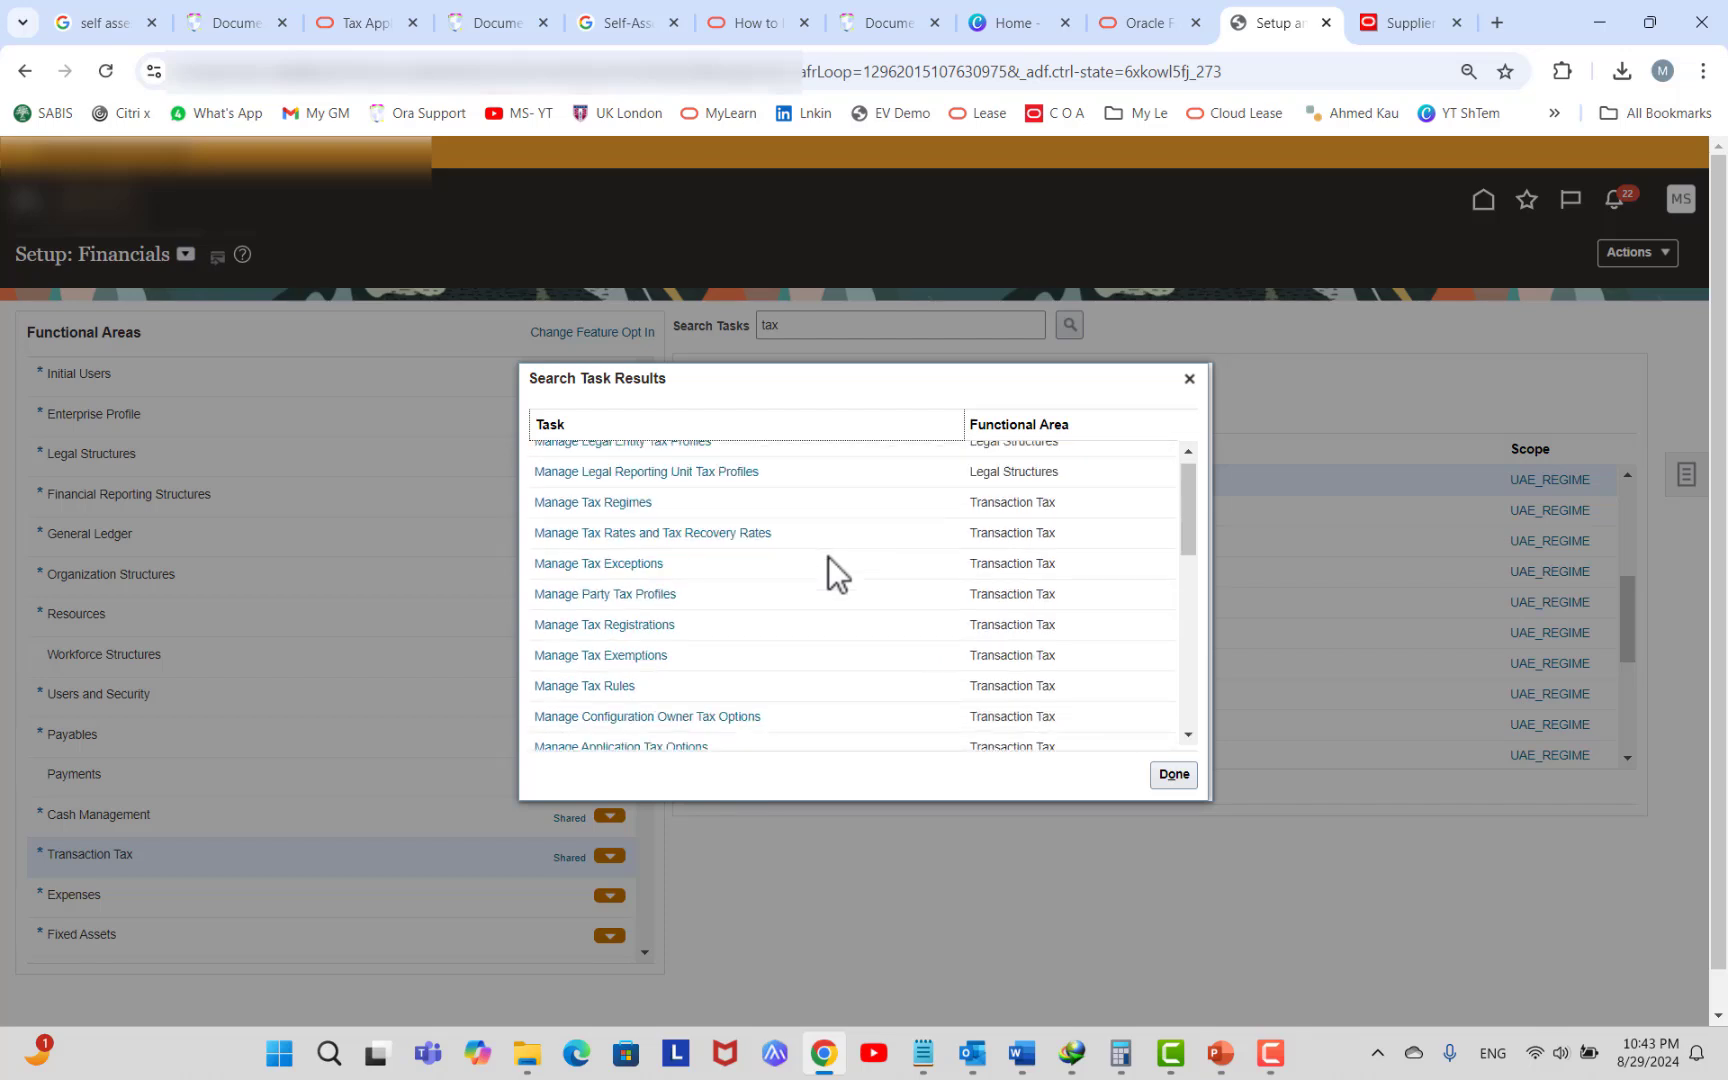
{"action": "left_click", "coordinate": [1189, 378]}
Search the setup tasks for "manage tax" and open the Manage Taxes task for UAE_REGIME.
{"action": "left_click", "coordinate": [930, 327]}
{"action": "double_click", "coordinate": [924, 325]}
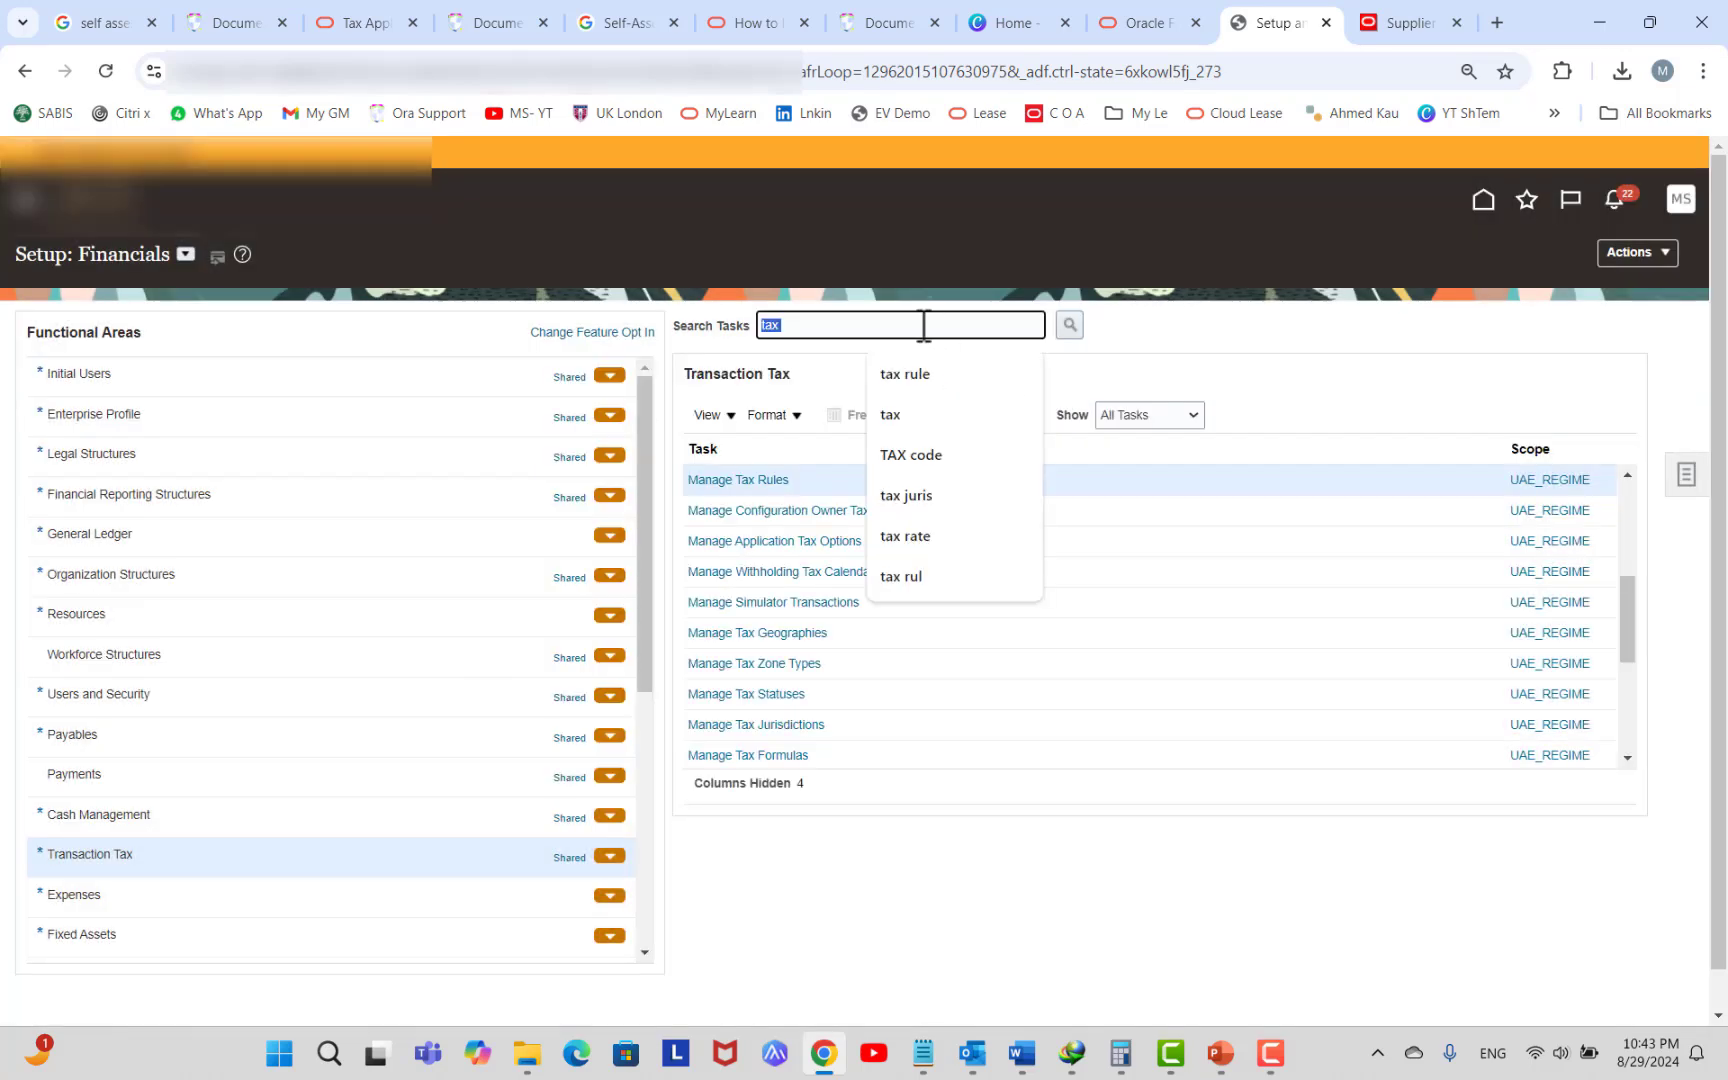
{"action": "type", "text": "manage tax"}
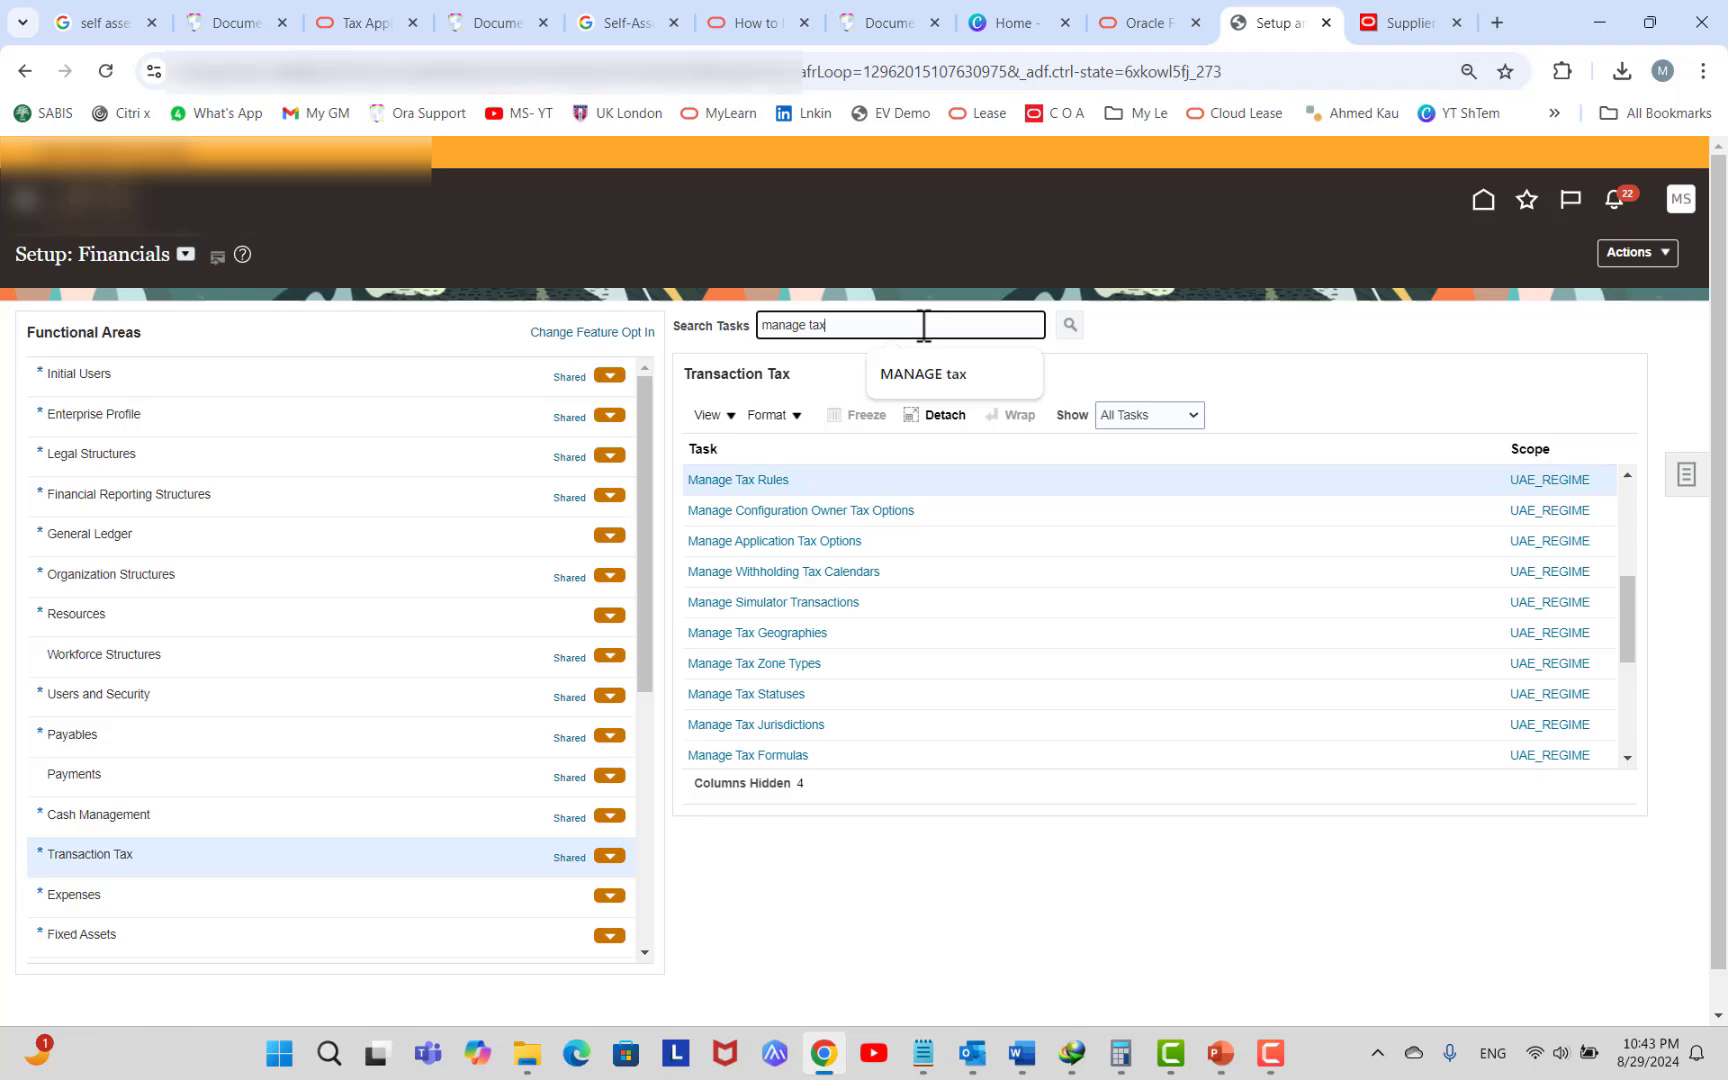
{"action": "key", "text": "Return"}
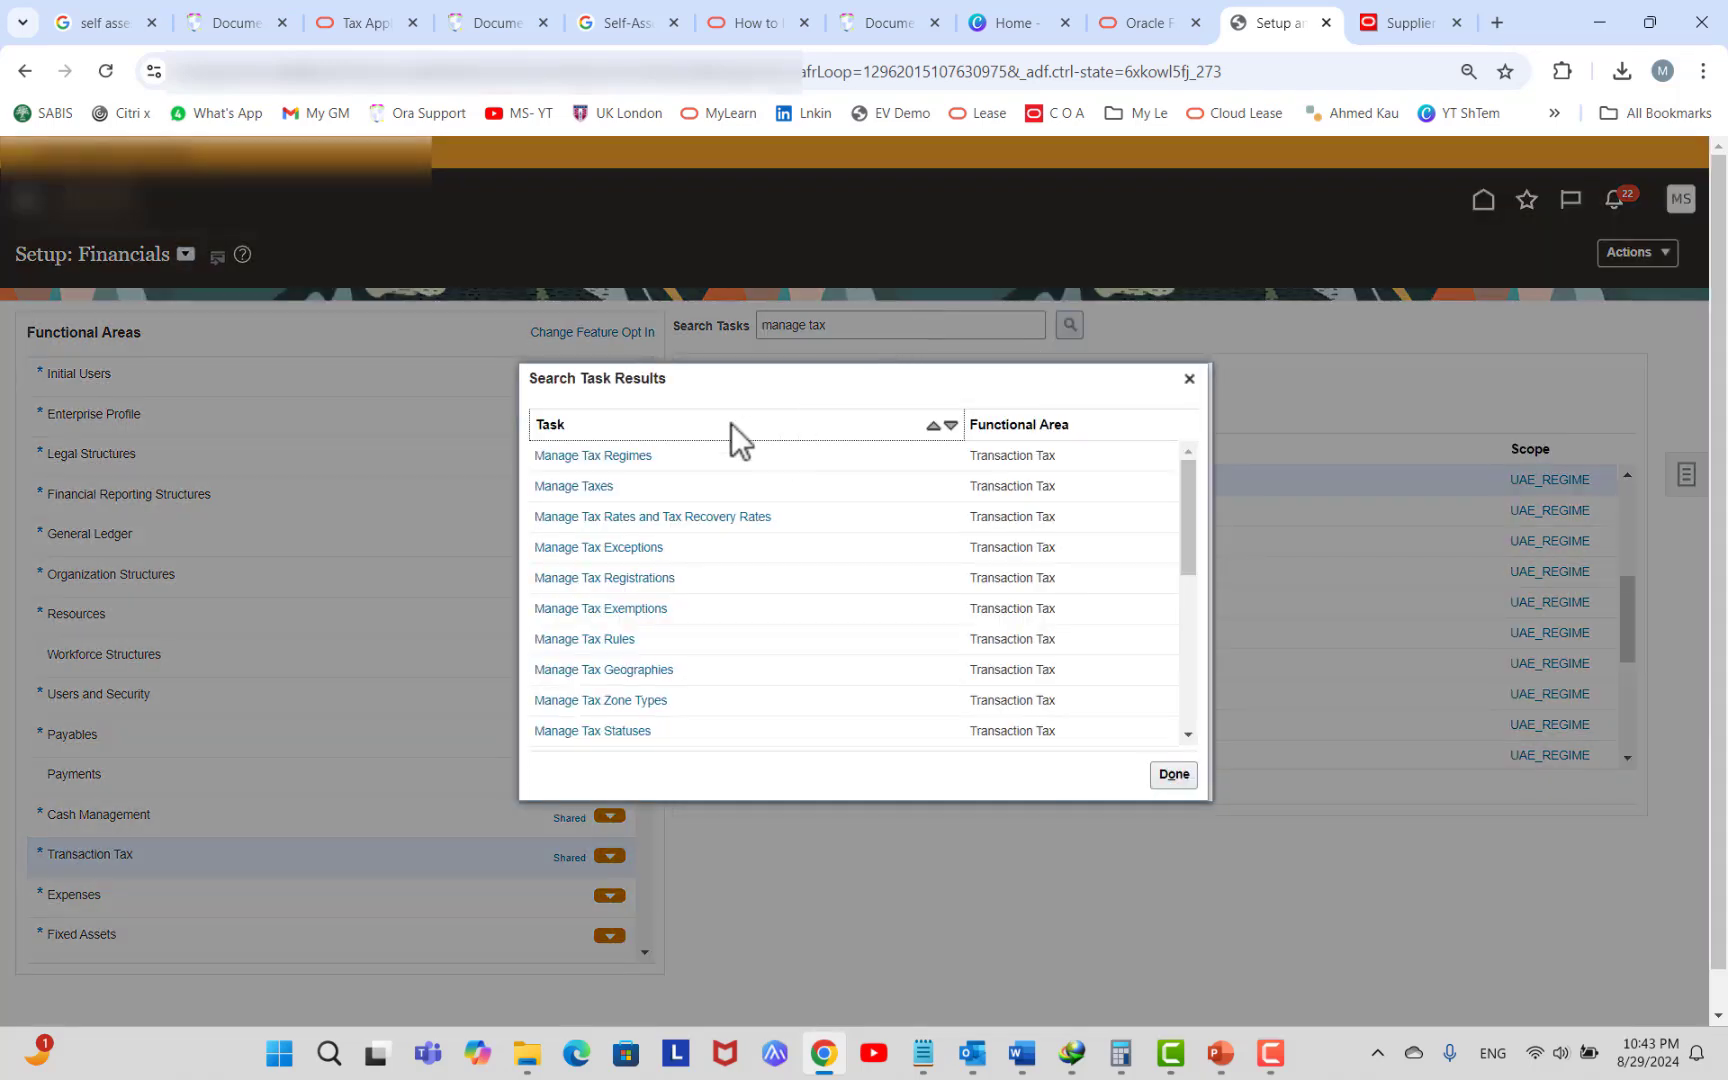
{"action": "left_click", "coordinate": [560, 490]}
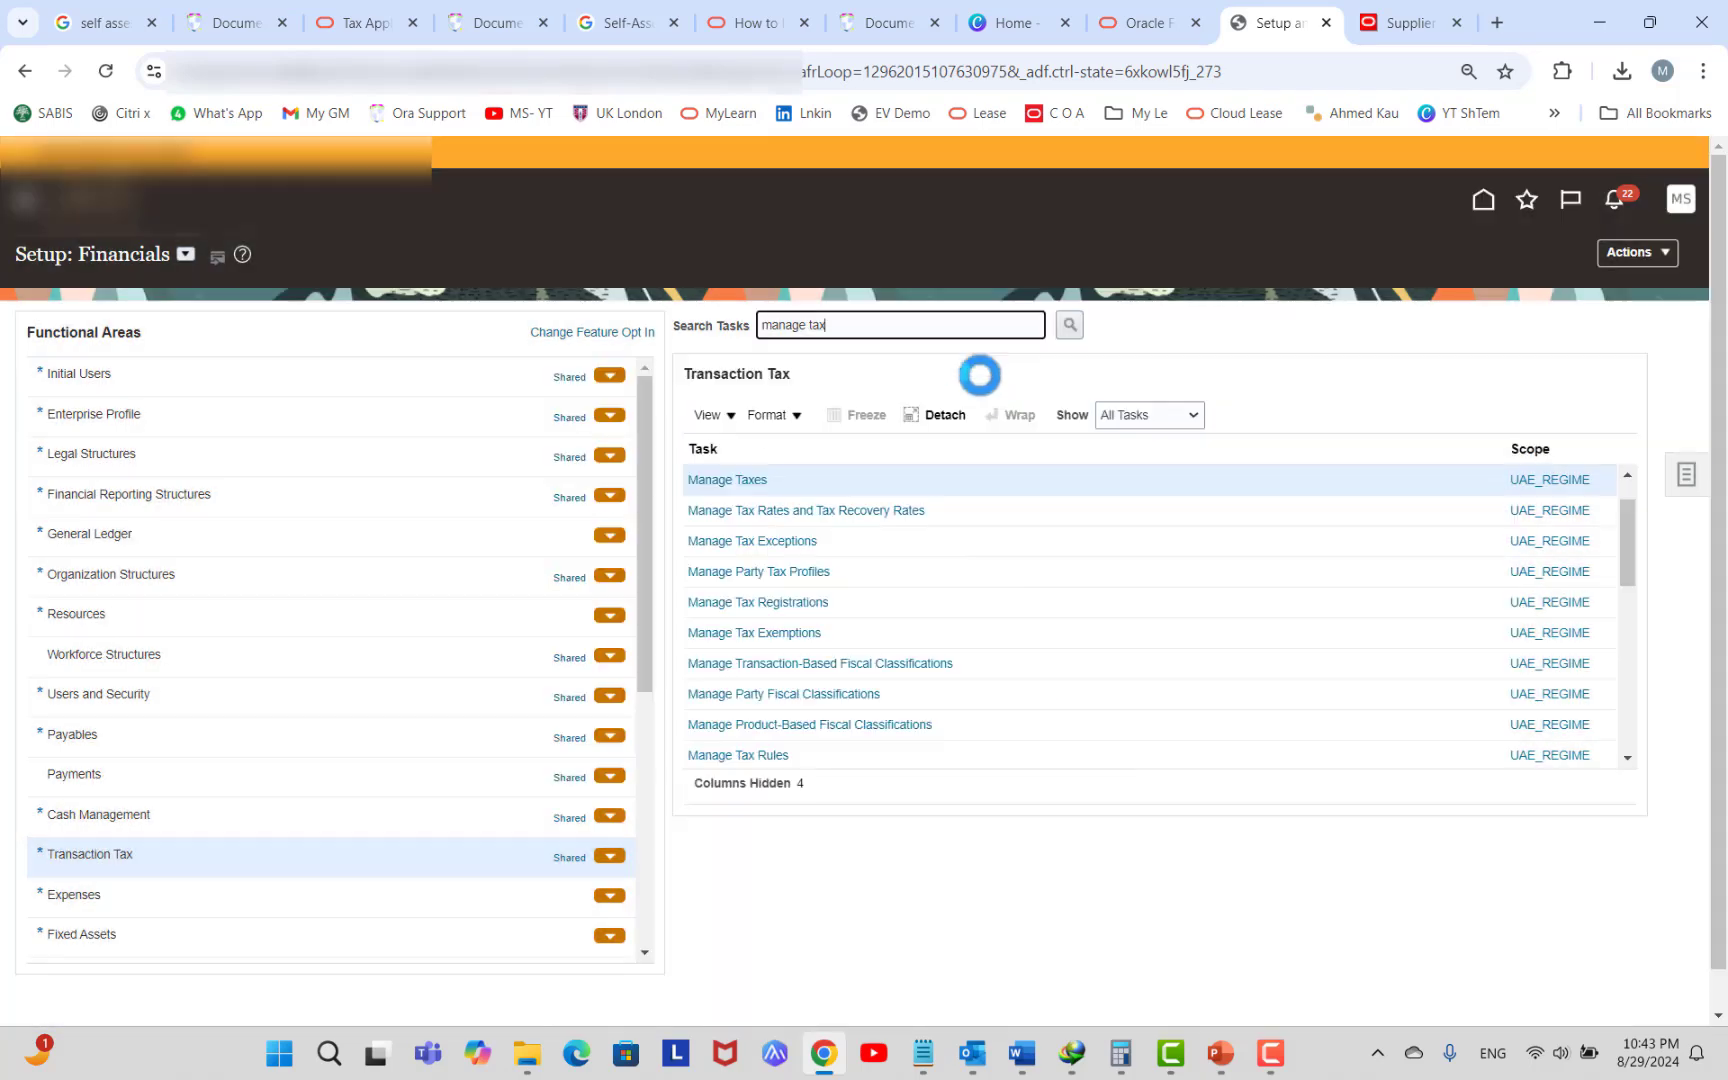
{"action": "left_click", "coordinate": [728, 484]}
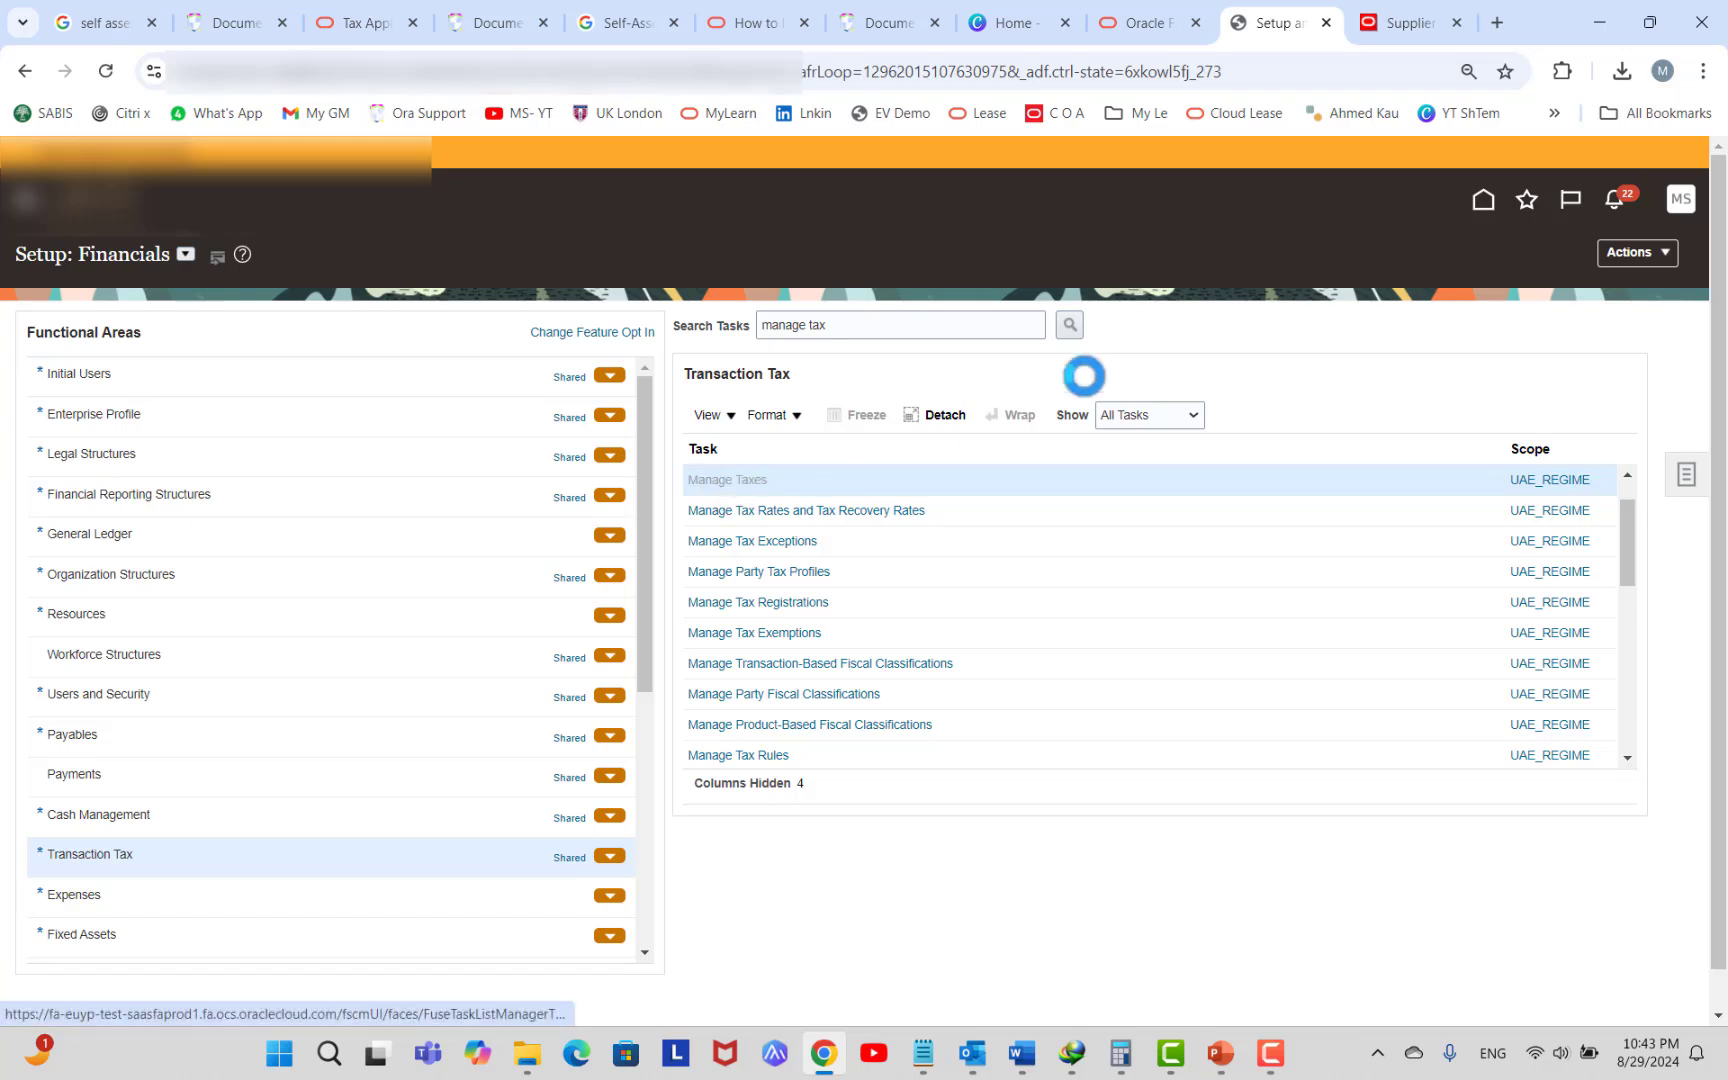
{"action": "left_click", "coordinate": [1284, 1050]}
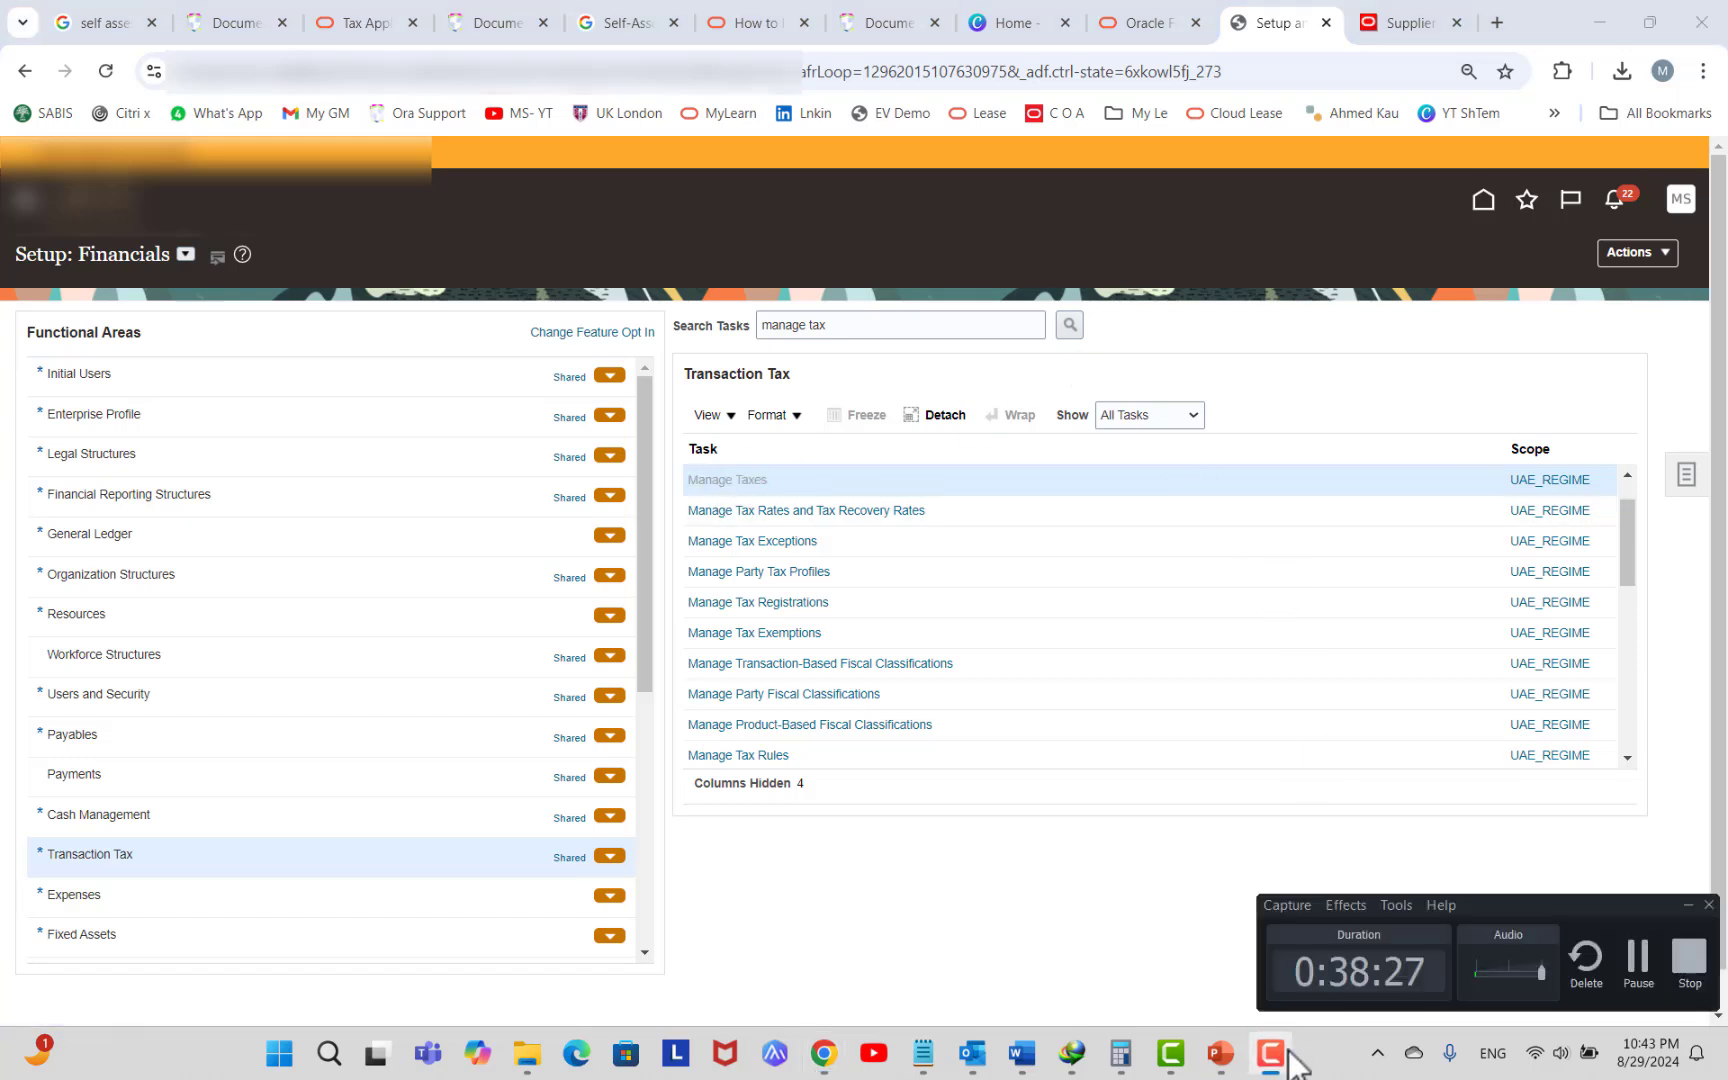
{"action": "left_click", "coordinate": [1286, 1052]}
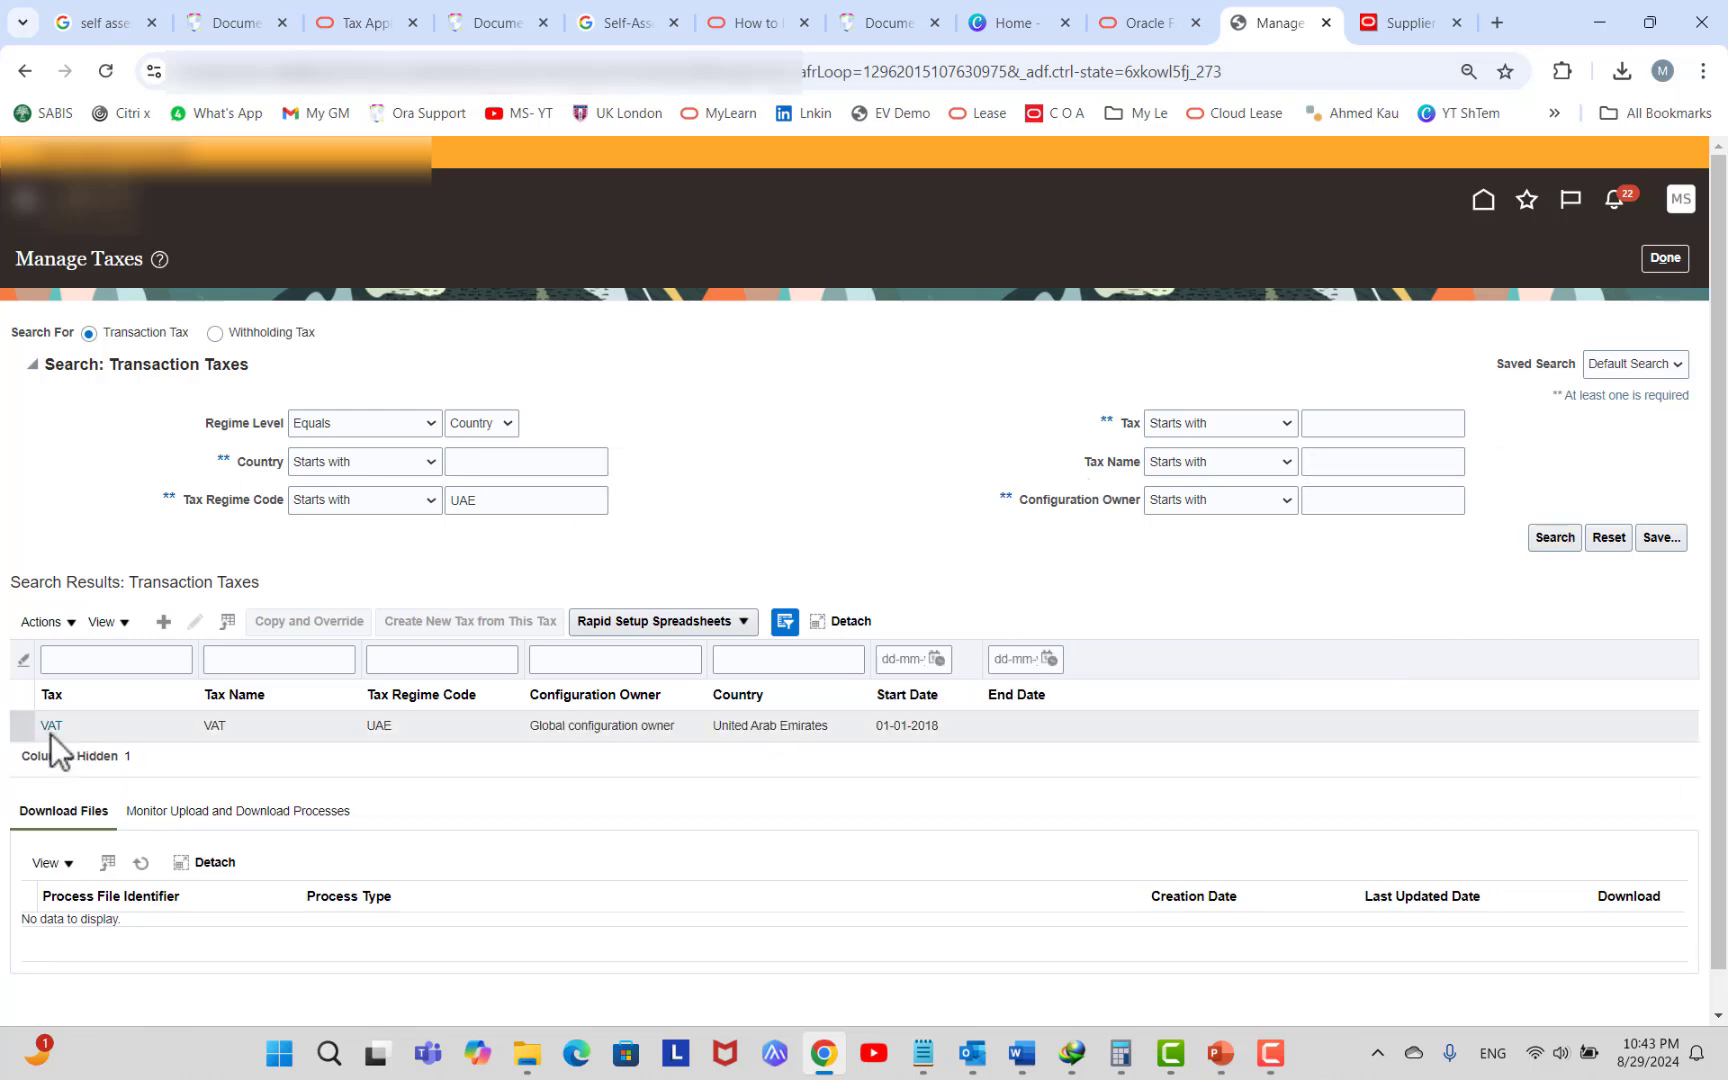
Examine the settings of the VAT tax in the UAE regime, and return to the Financials setup tasks.
{"action": "left_click", "coordinate": [50, 726]}
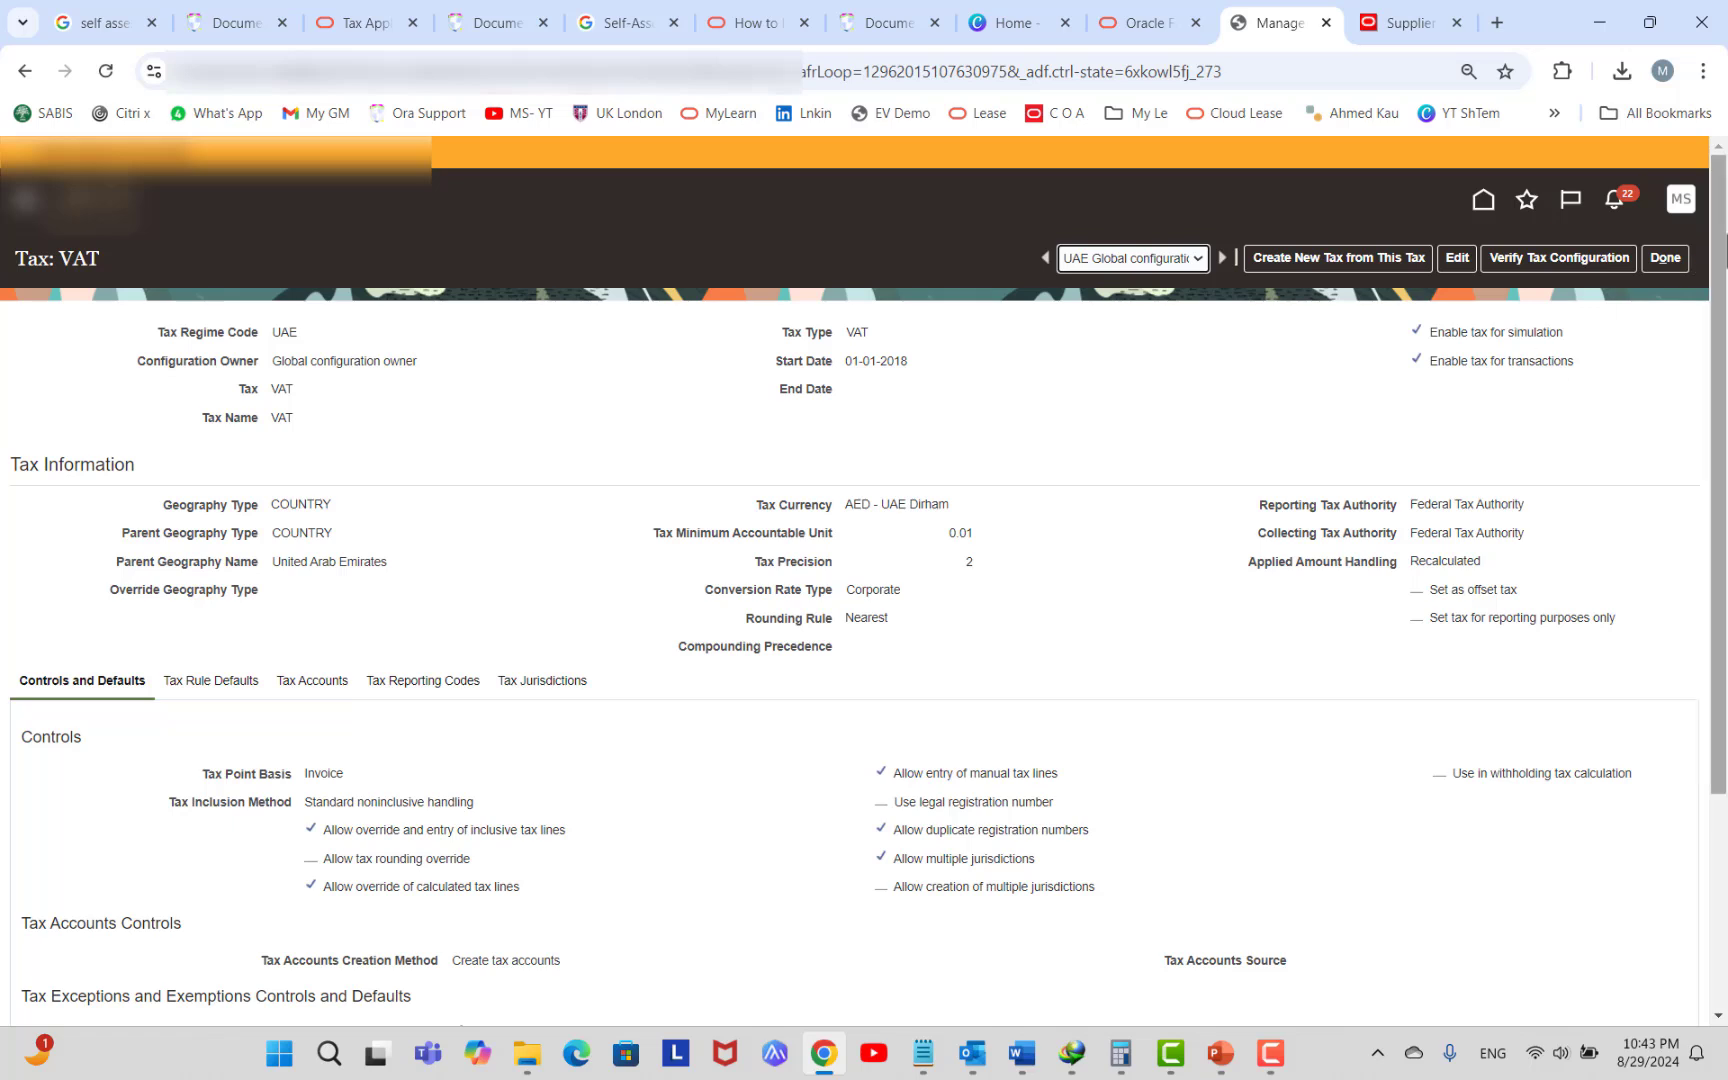
{"action": "left_click", "coordinate": [1665, 258]}
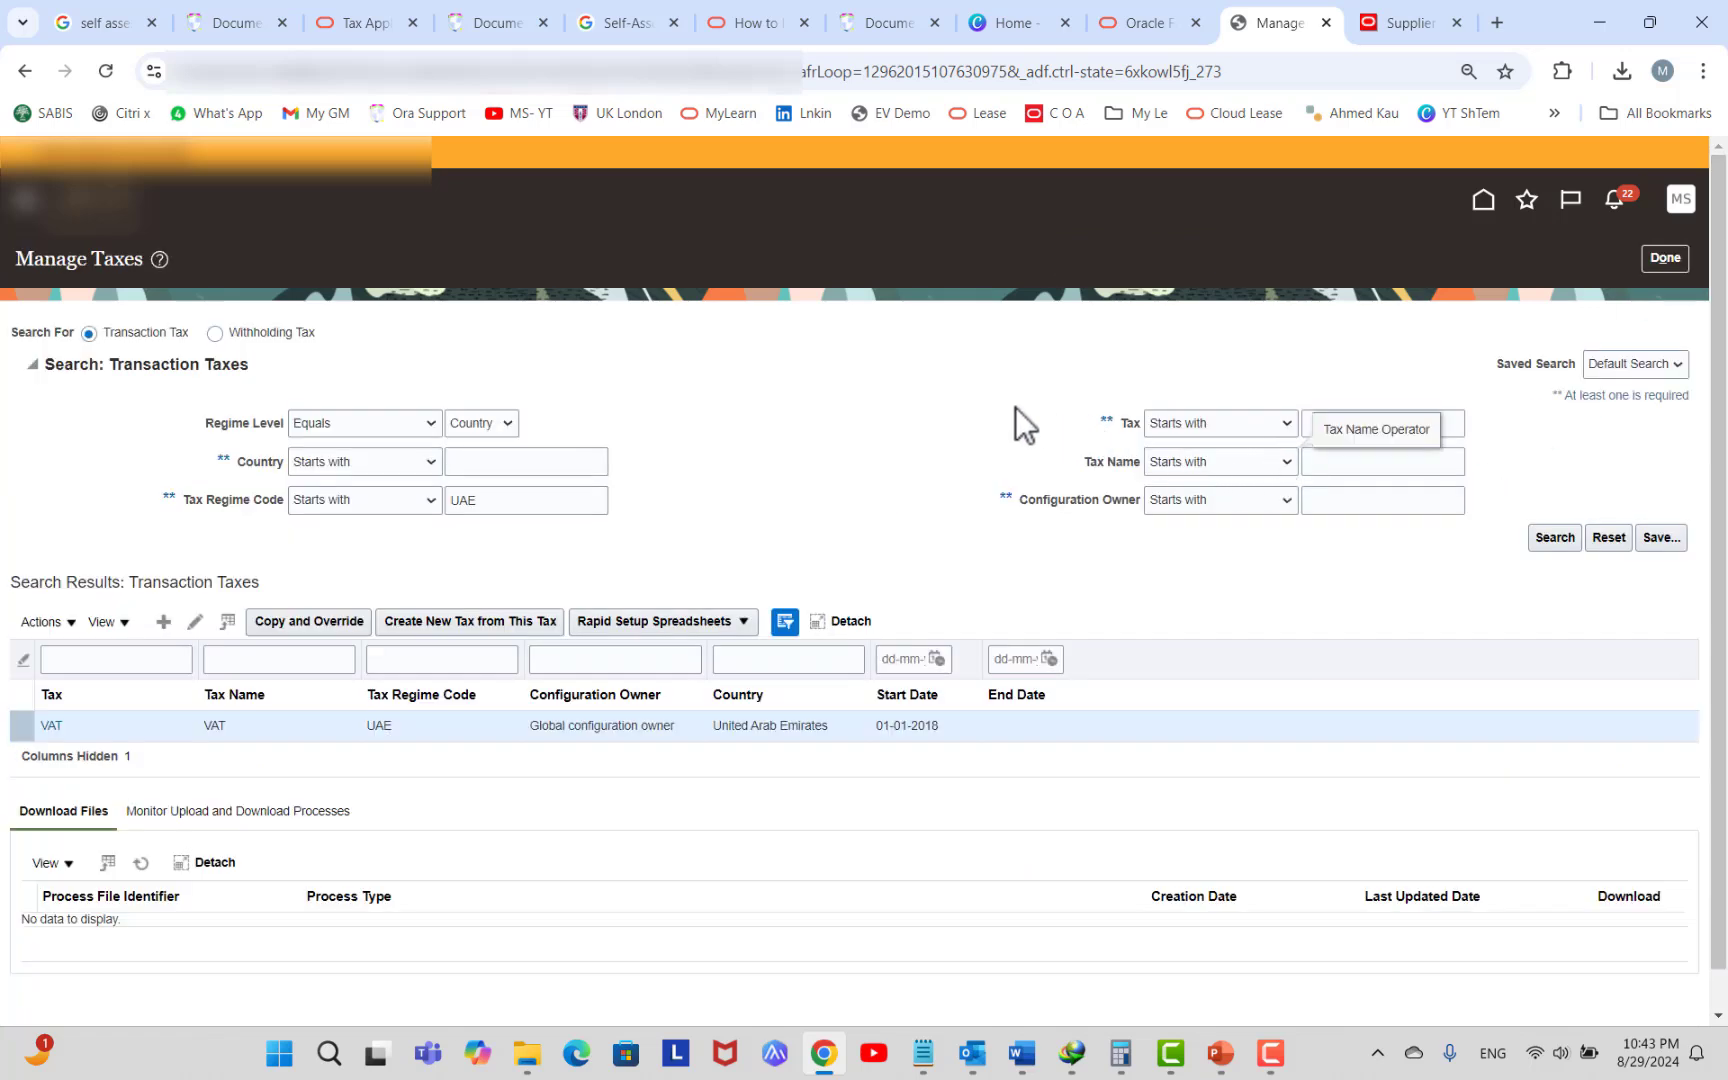
{"action": "left_click", "coordinate": [1665, 258]}
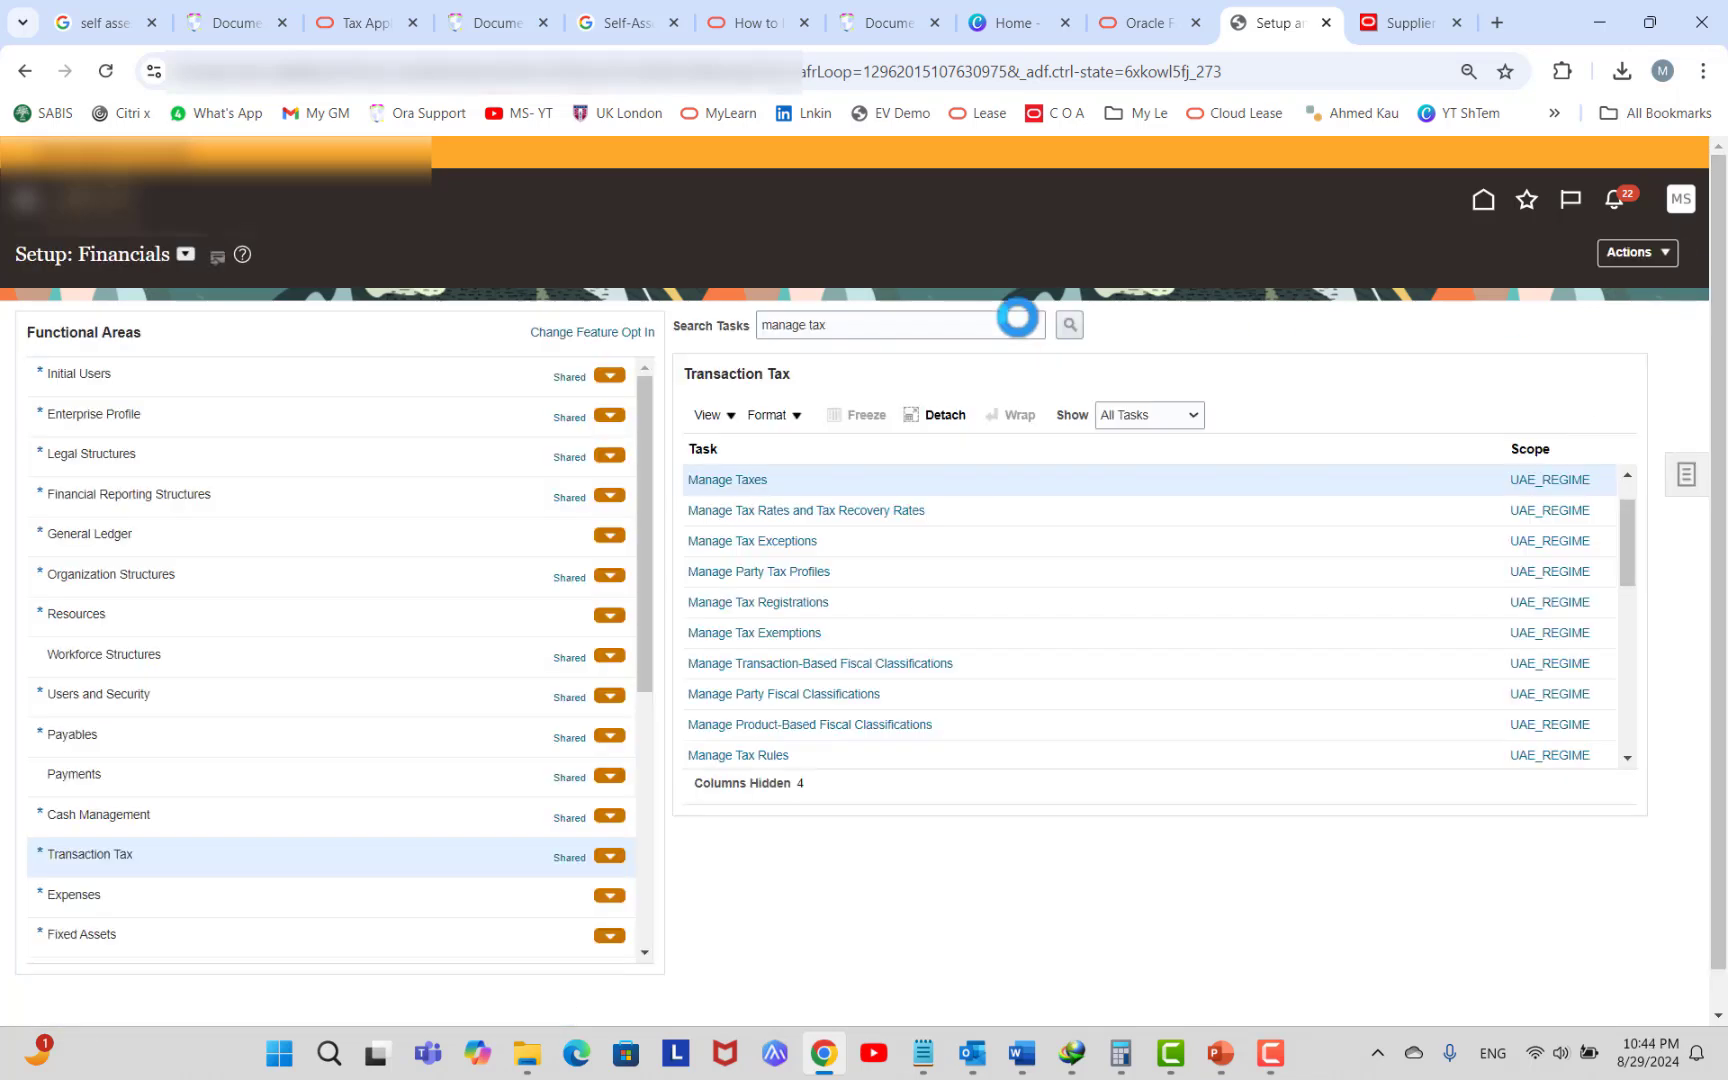
Open the Manage Tax Regimes task from the Transaction Tax functional area.
{"action": "double_click", "coordinate": [877, 328]}
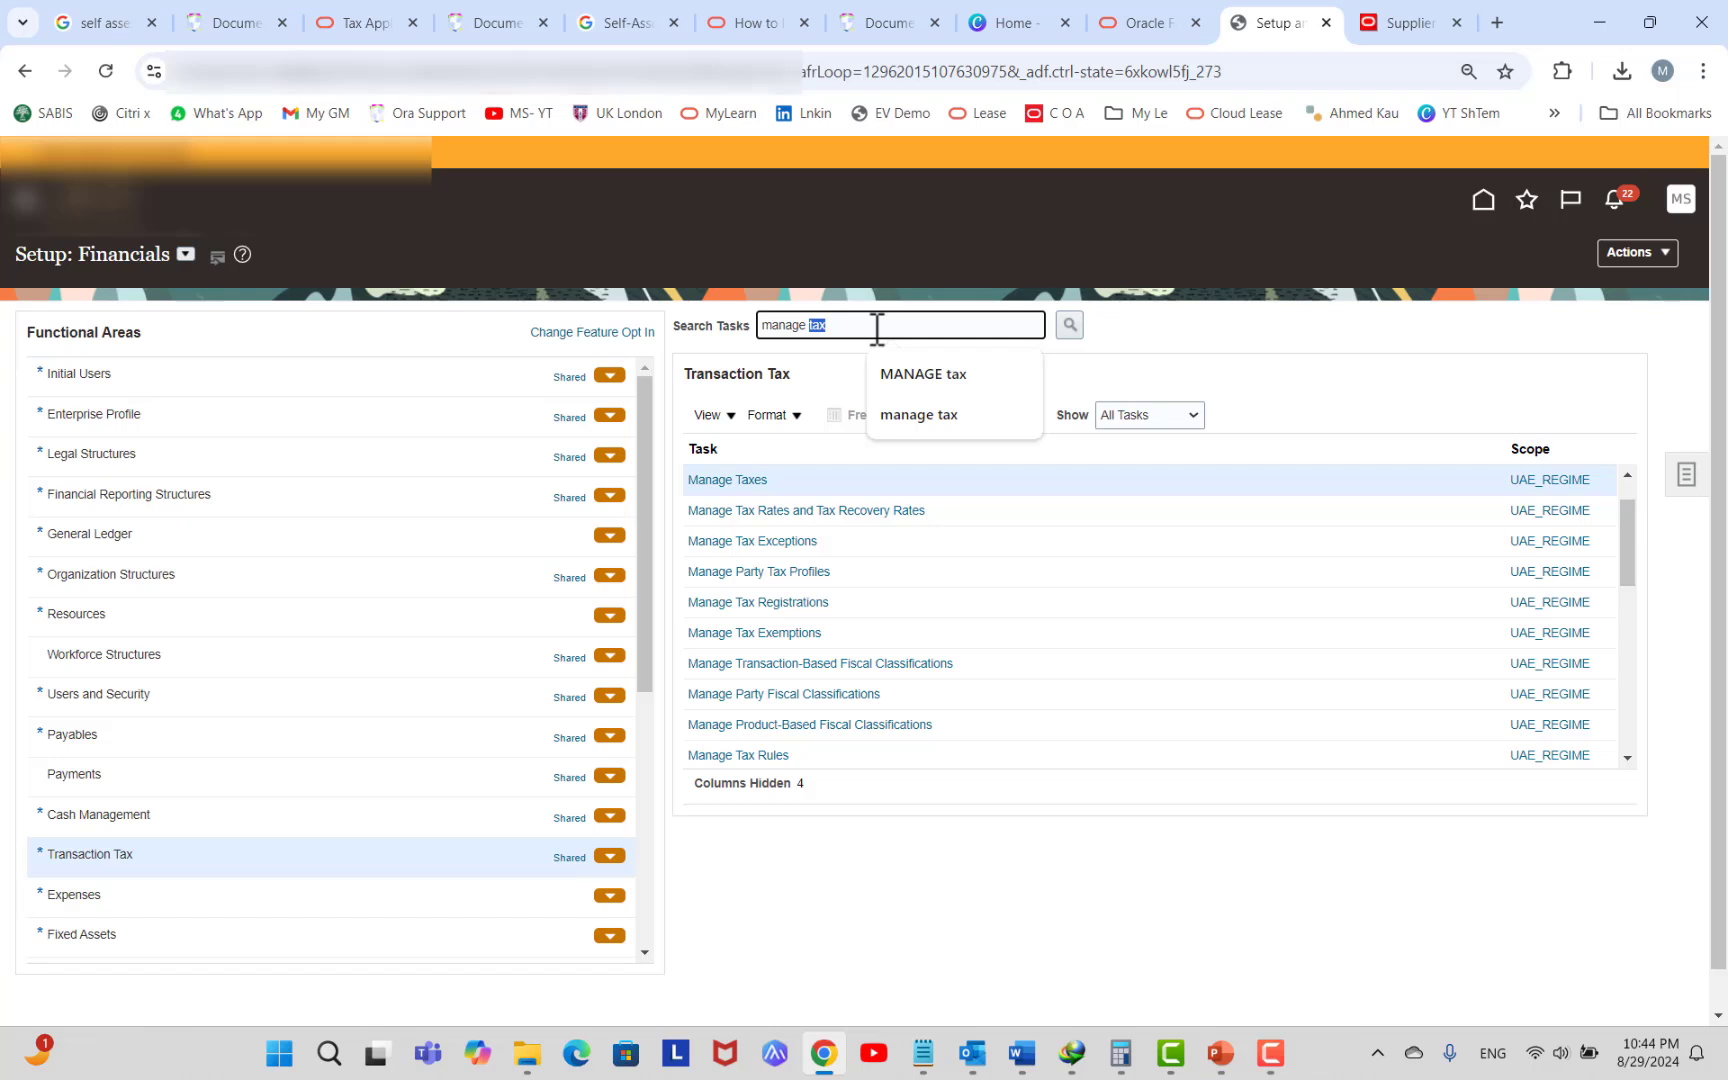
{"action": "left_click", "coordinate": [877, 328]}
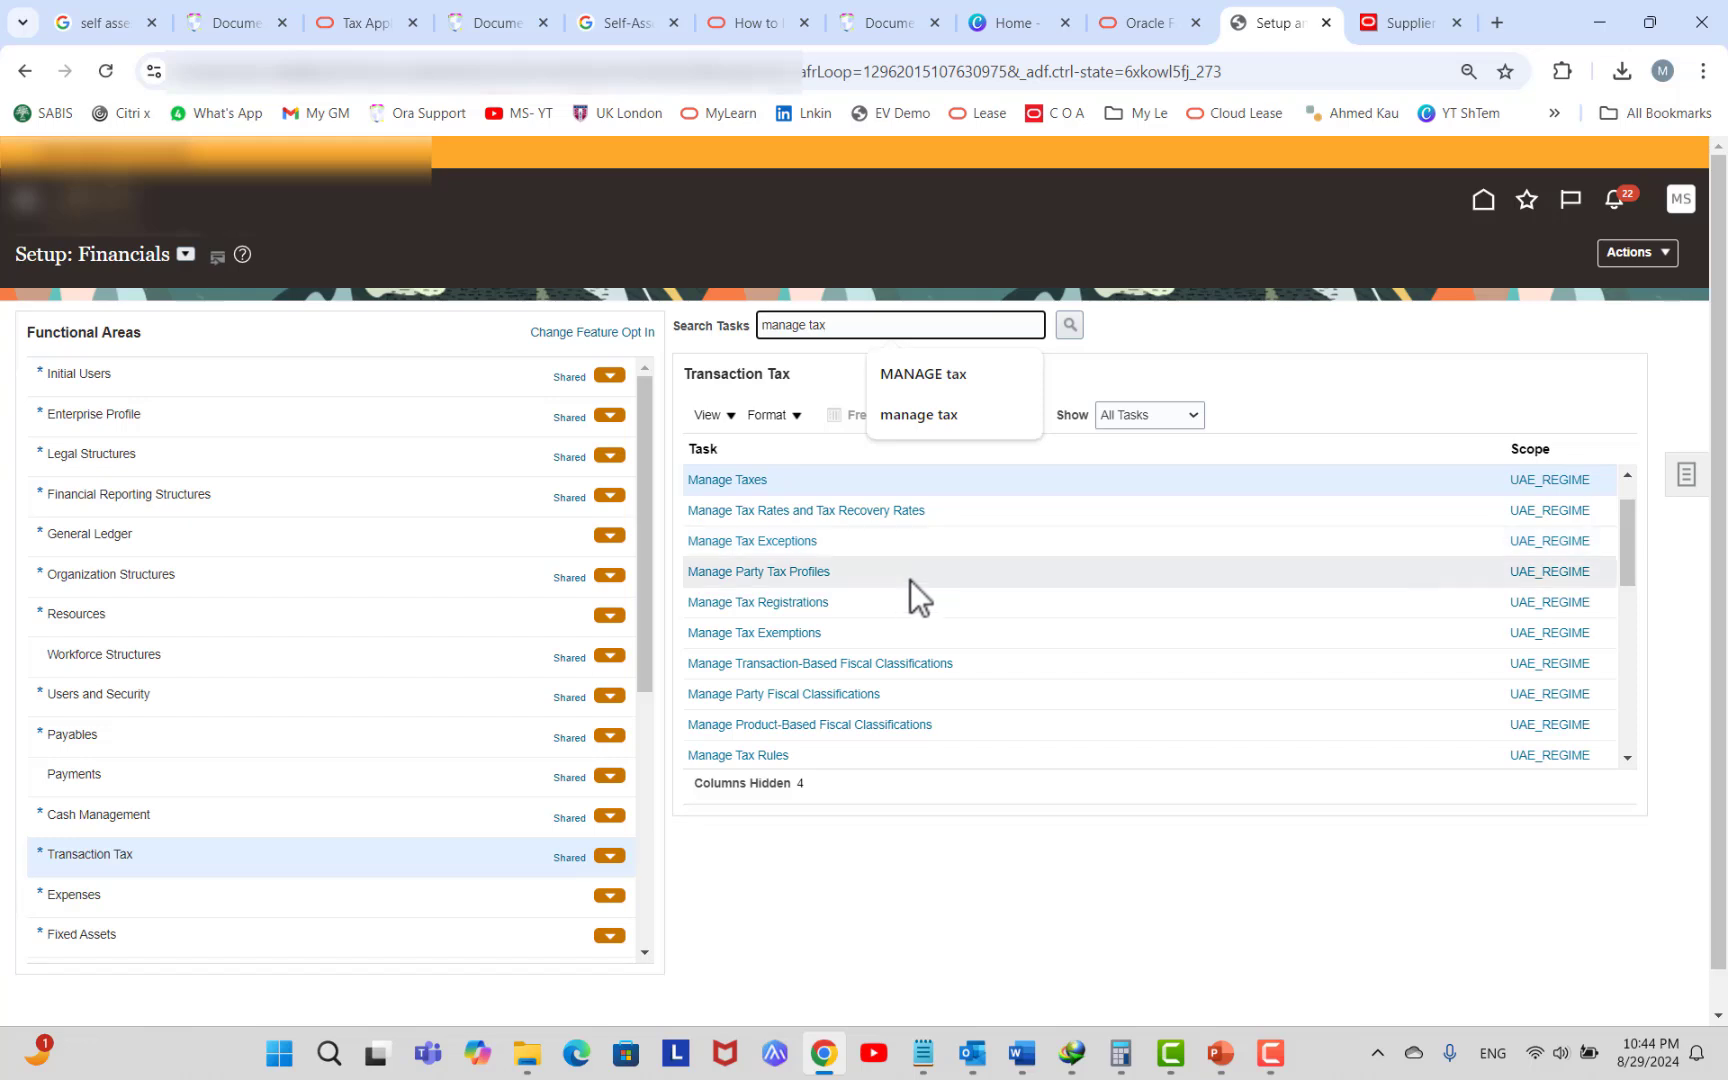
{"action": "scroll", "coordinate": [910, 580], "scroll_direction": "up", "scroll_amount": 1}
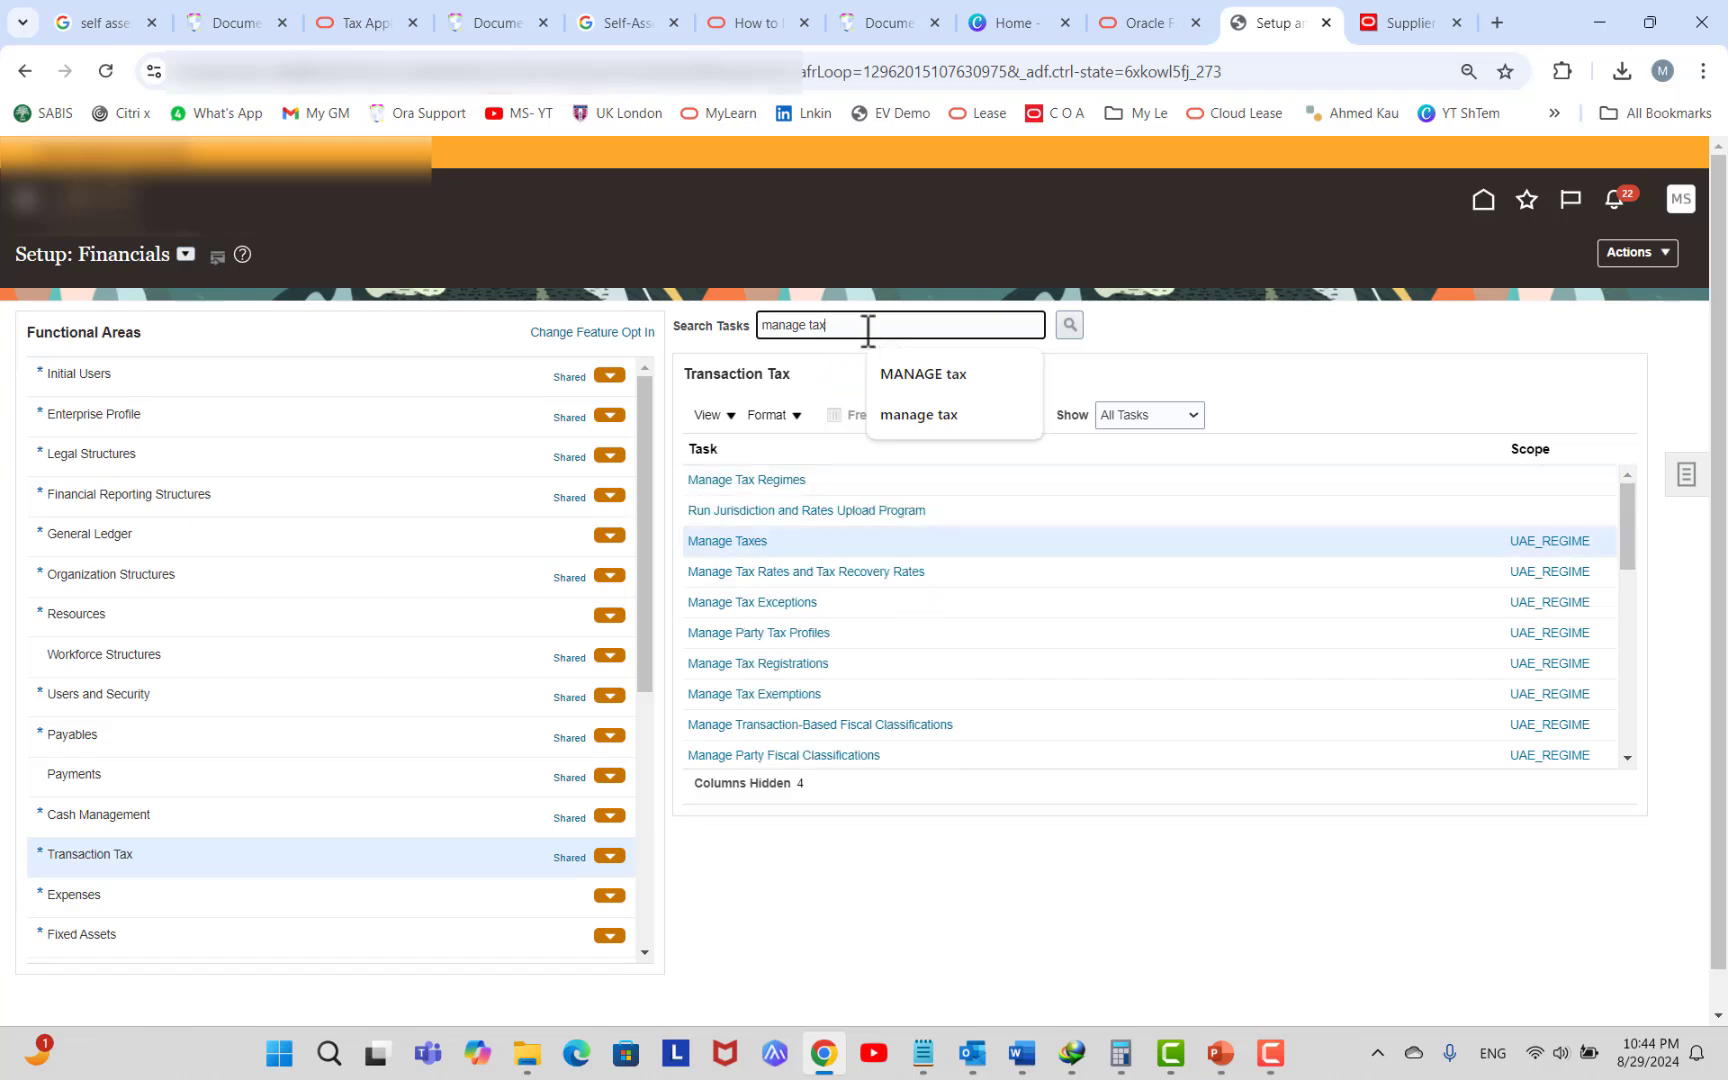
{"action": "left_click", "coordinate": [752, 482]}
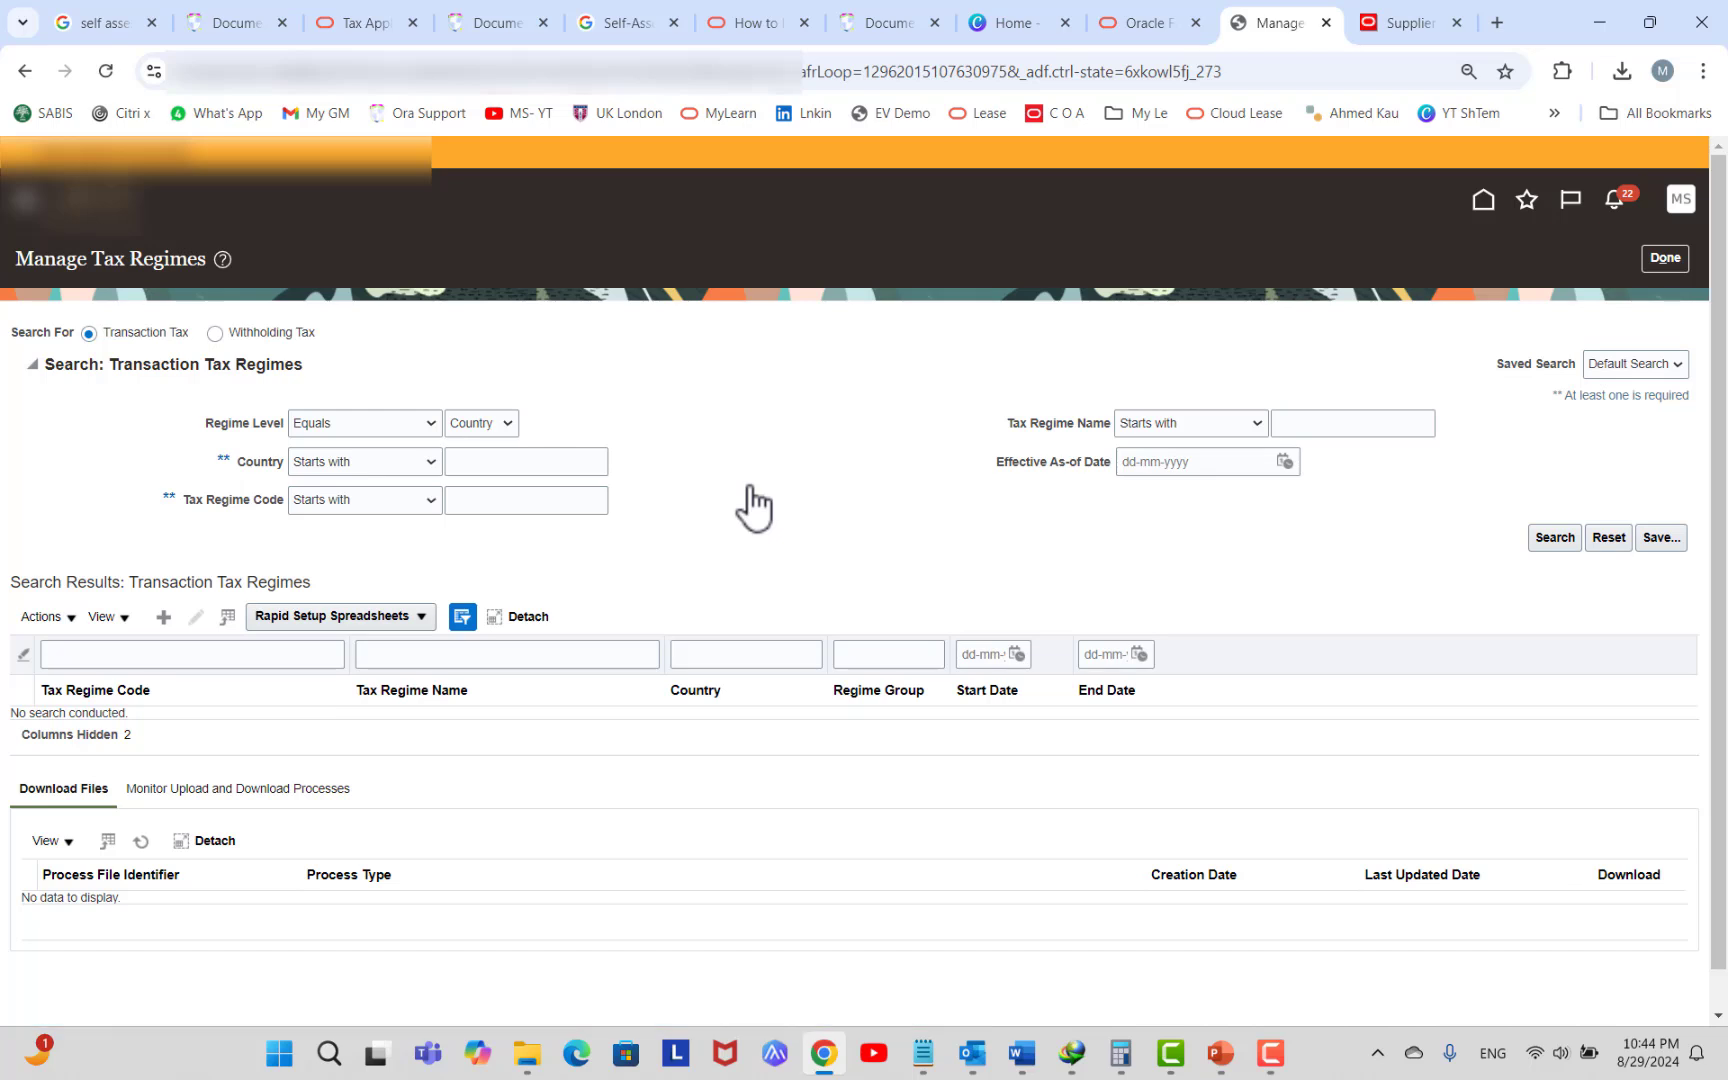
Search for the transaction tax regime whose code equals UAE and open its details.
{"action": "left_click", "coordinate": [416, 502]}
{"action": "left_click", "coordinate": [395, 574]}
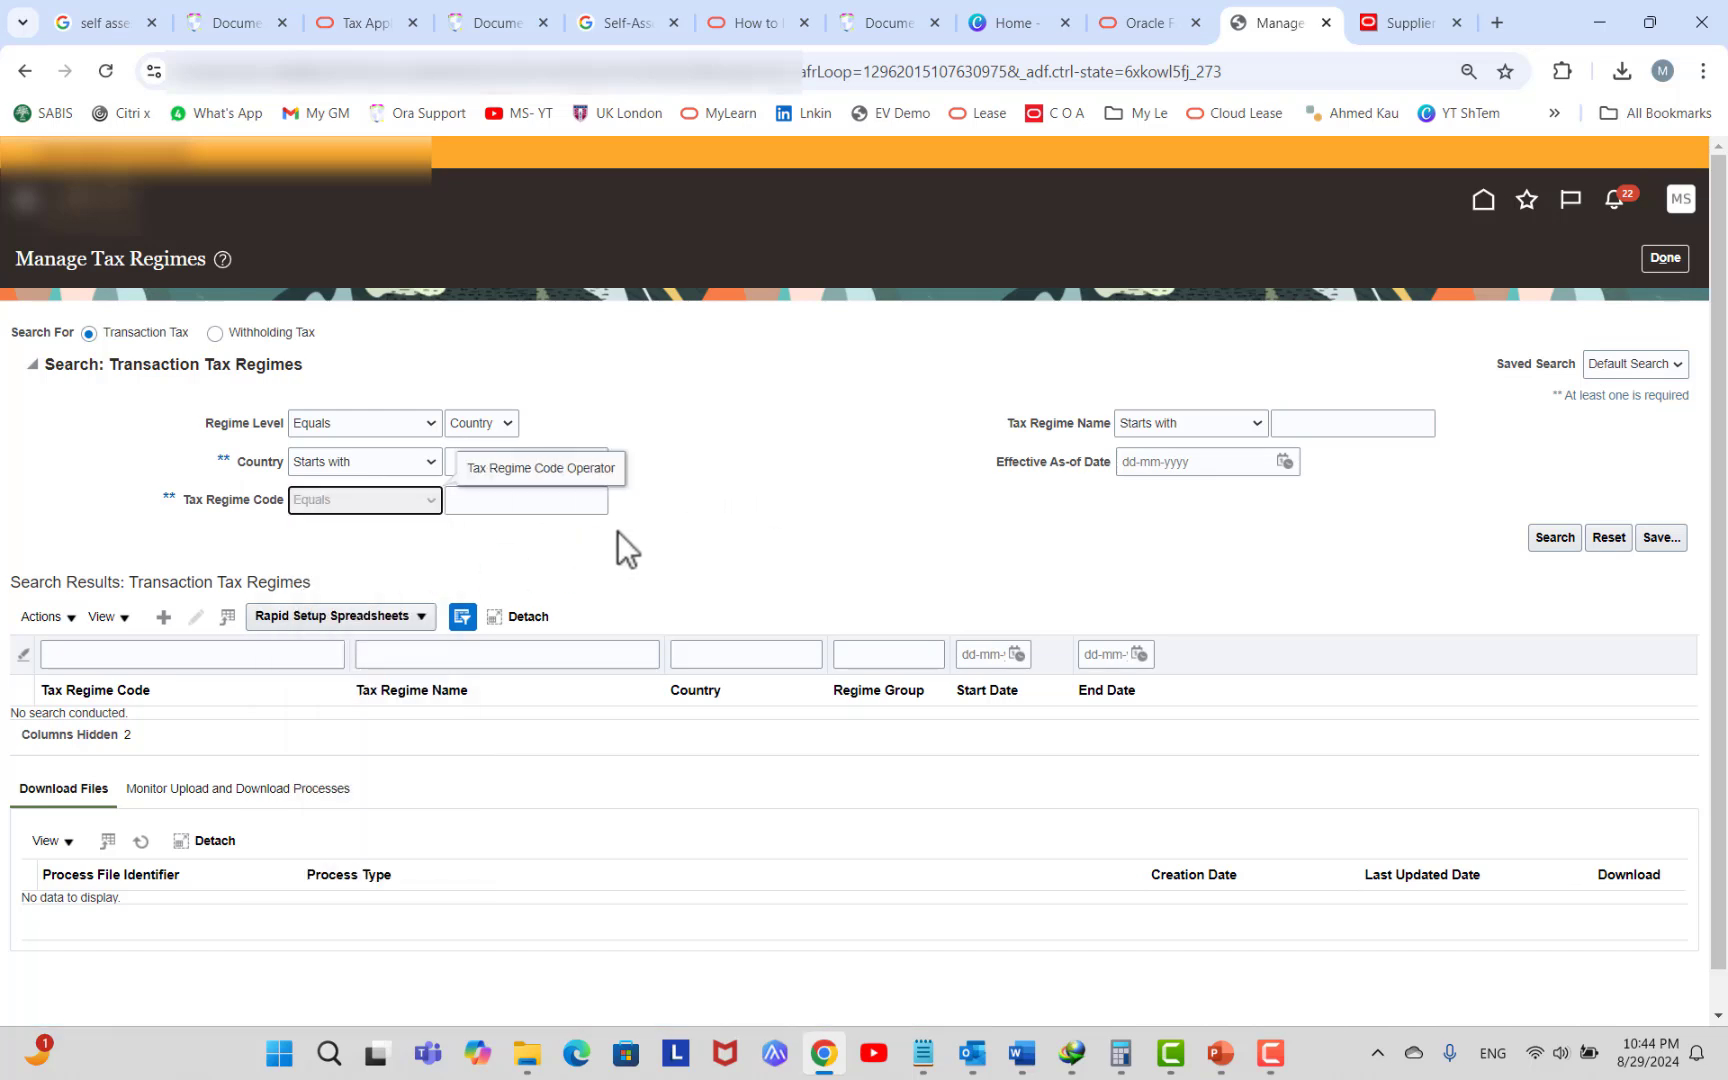
{"action": "left_click", "coordinate": [610, 500]}
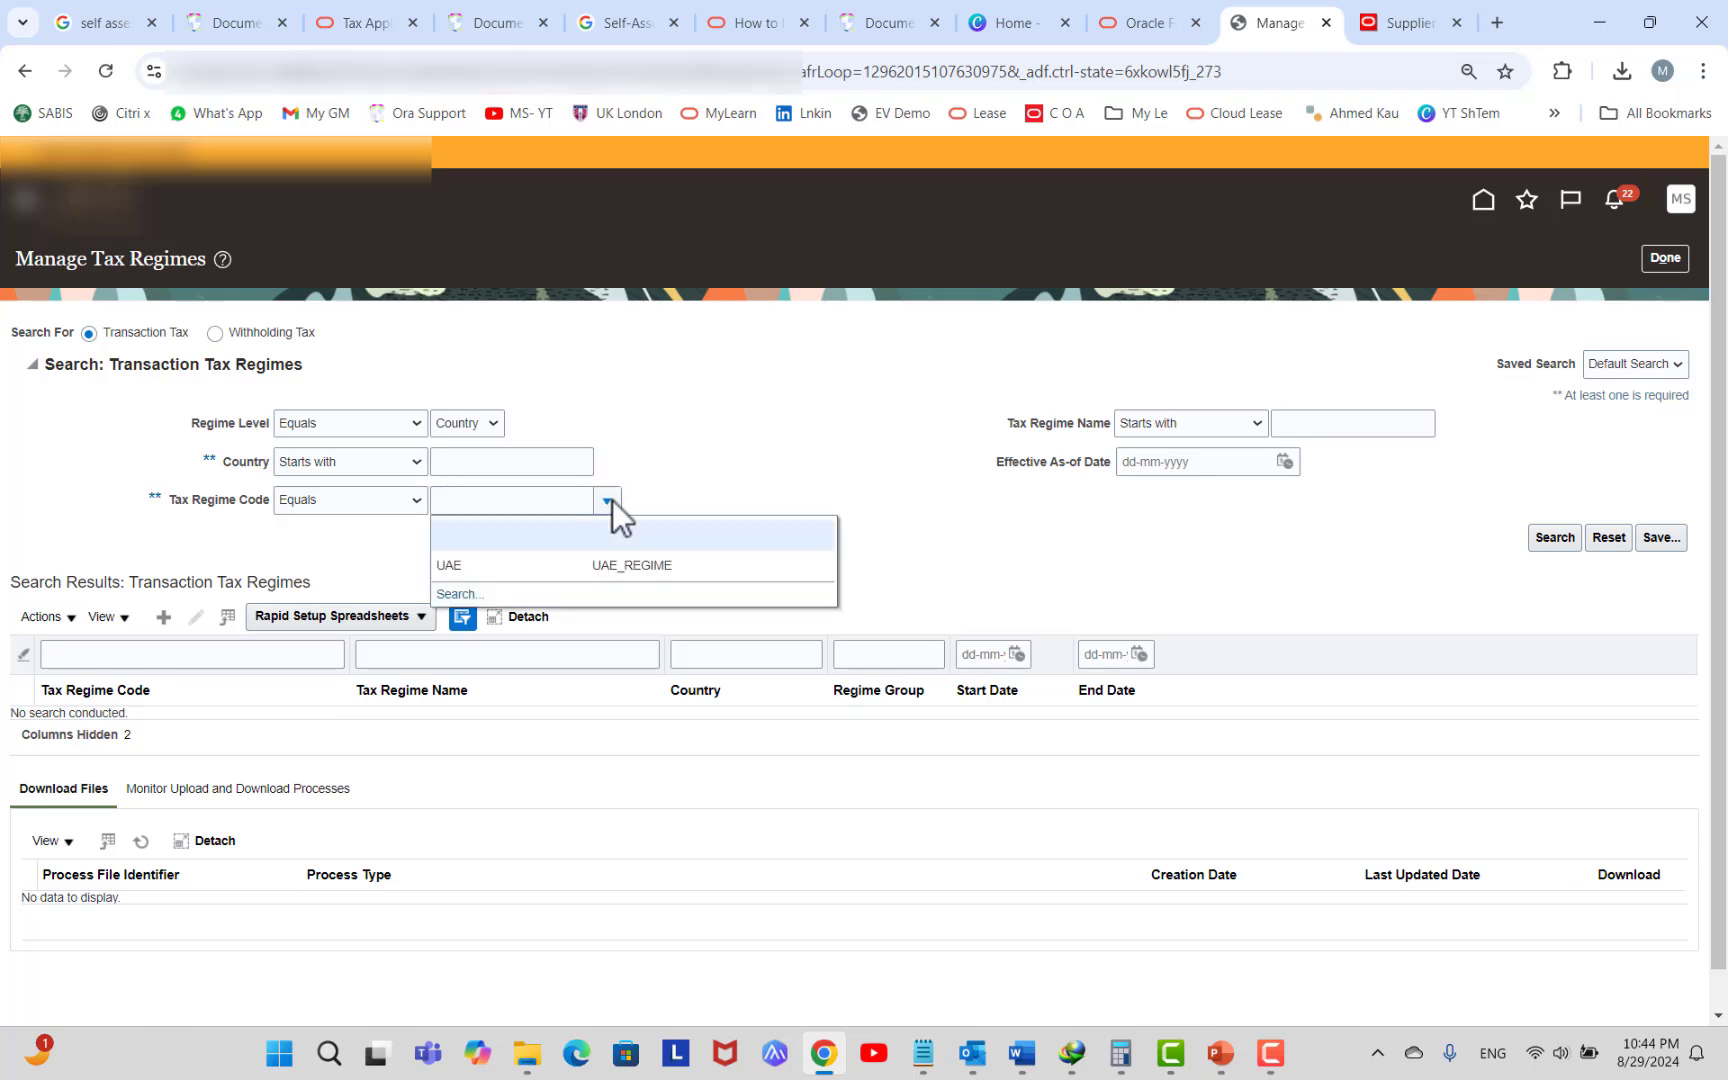
{"action": "left_click", "coordinate": [568, 565]}
{"action": "left_click", "coordinate": [1545, 539]}
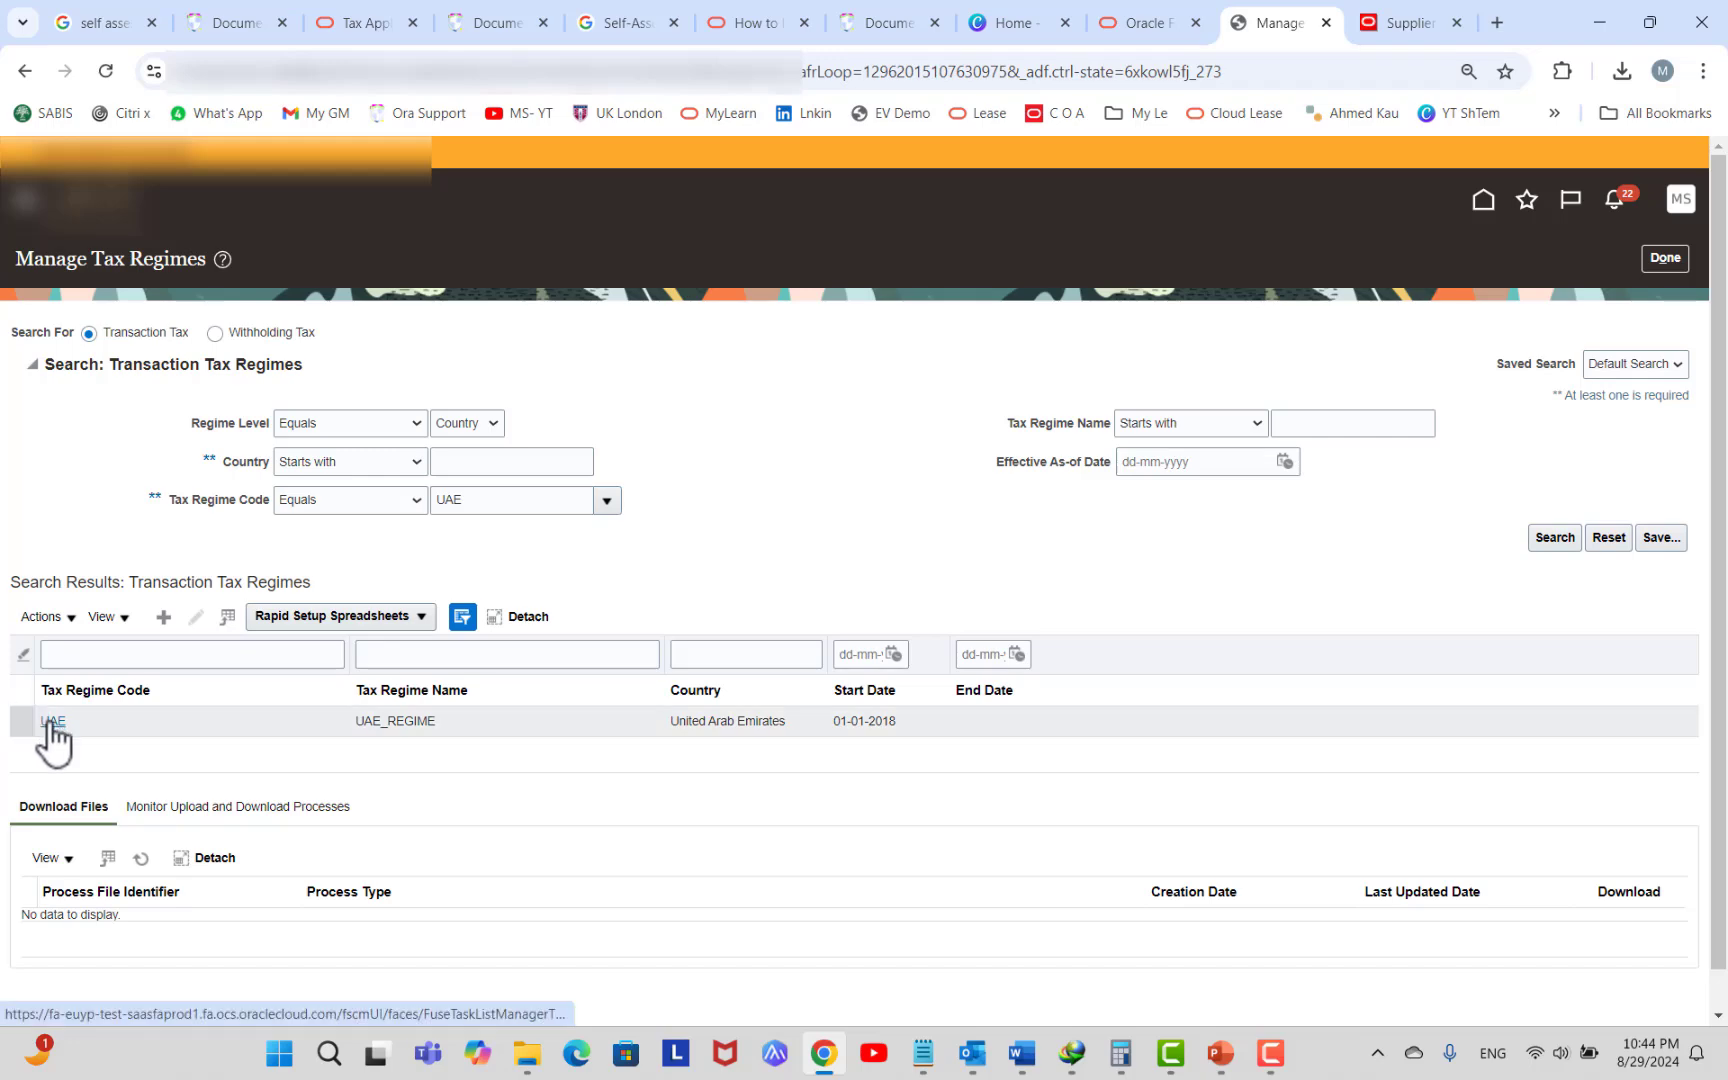
{"action": "left_click", "coordinate": [52, 721]}
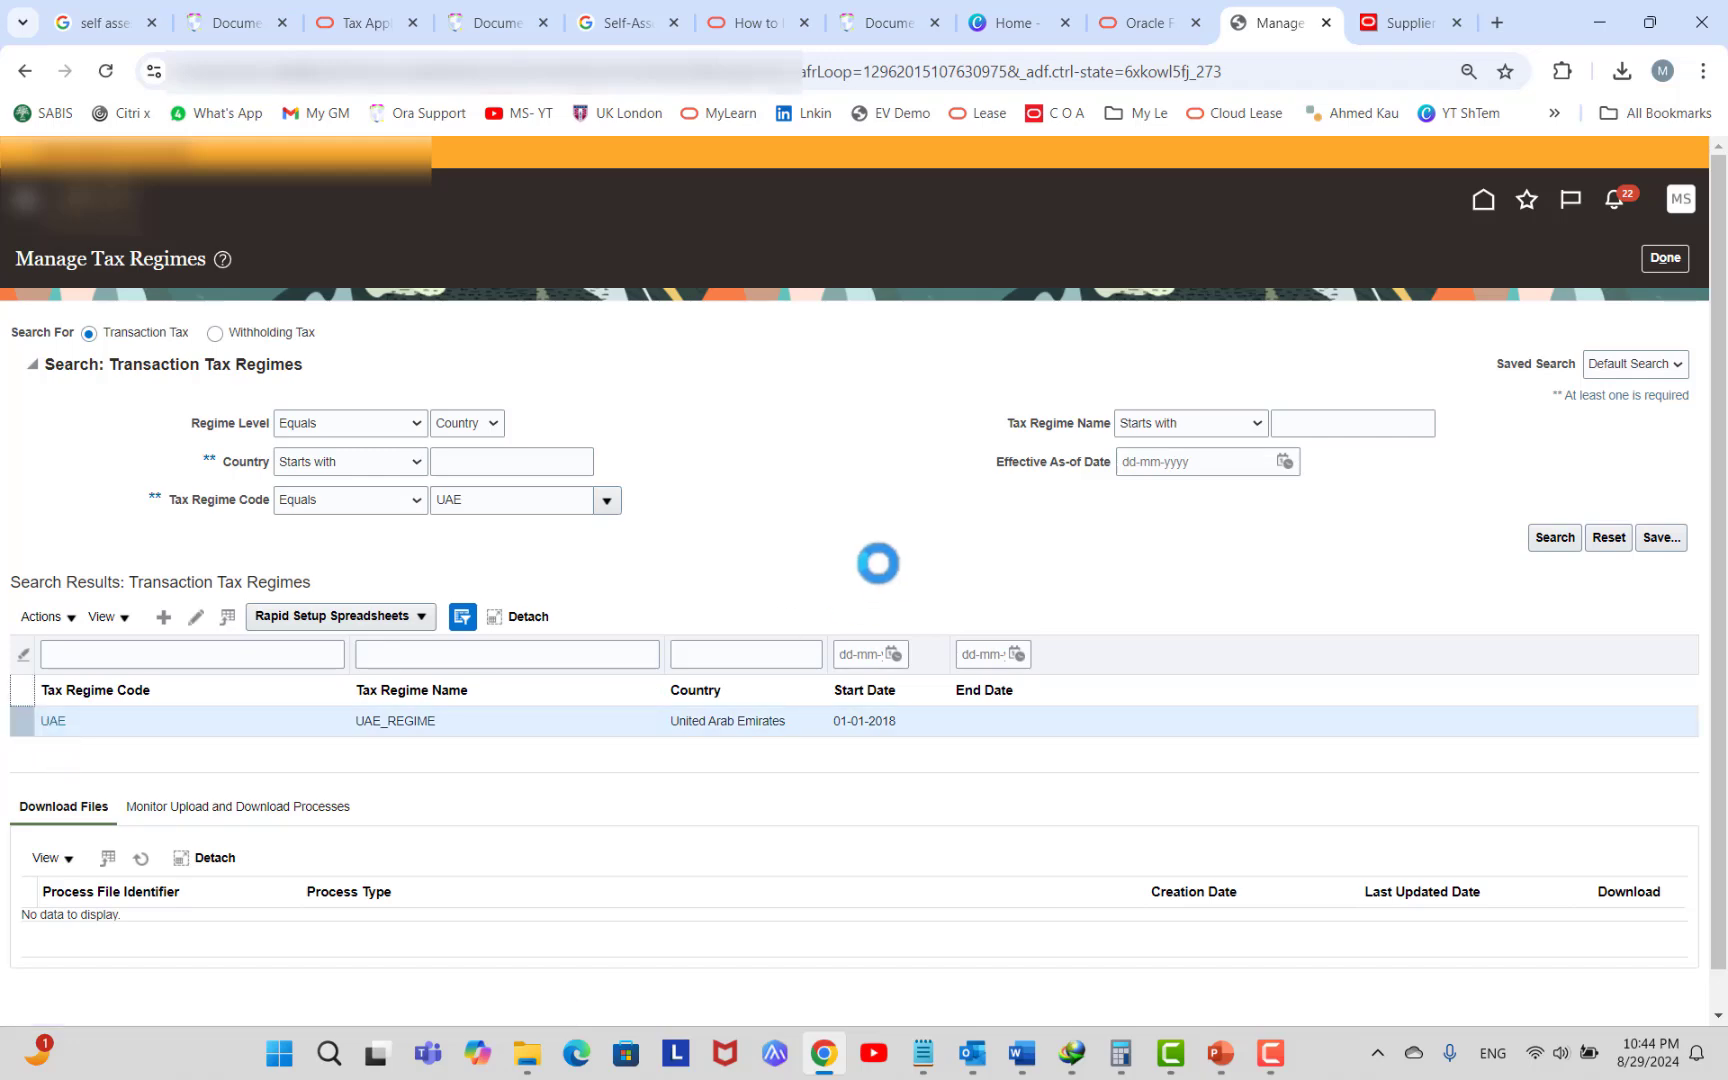
Examine the UAE regime's controls, defaults and party configuration options, and return to the Financials setup tasks.
{"action": "scroll", "coordinate": [879, 593], "scroll_direction": "down", "scroll_amount": 5}
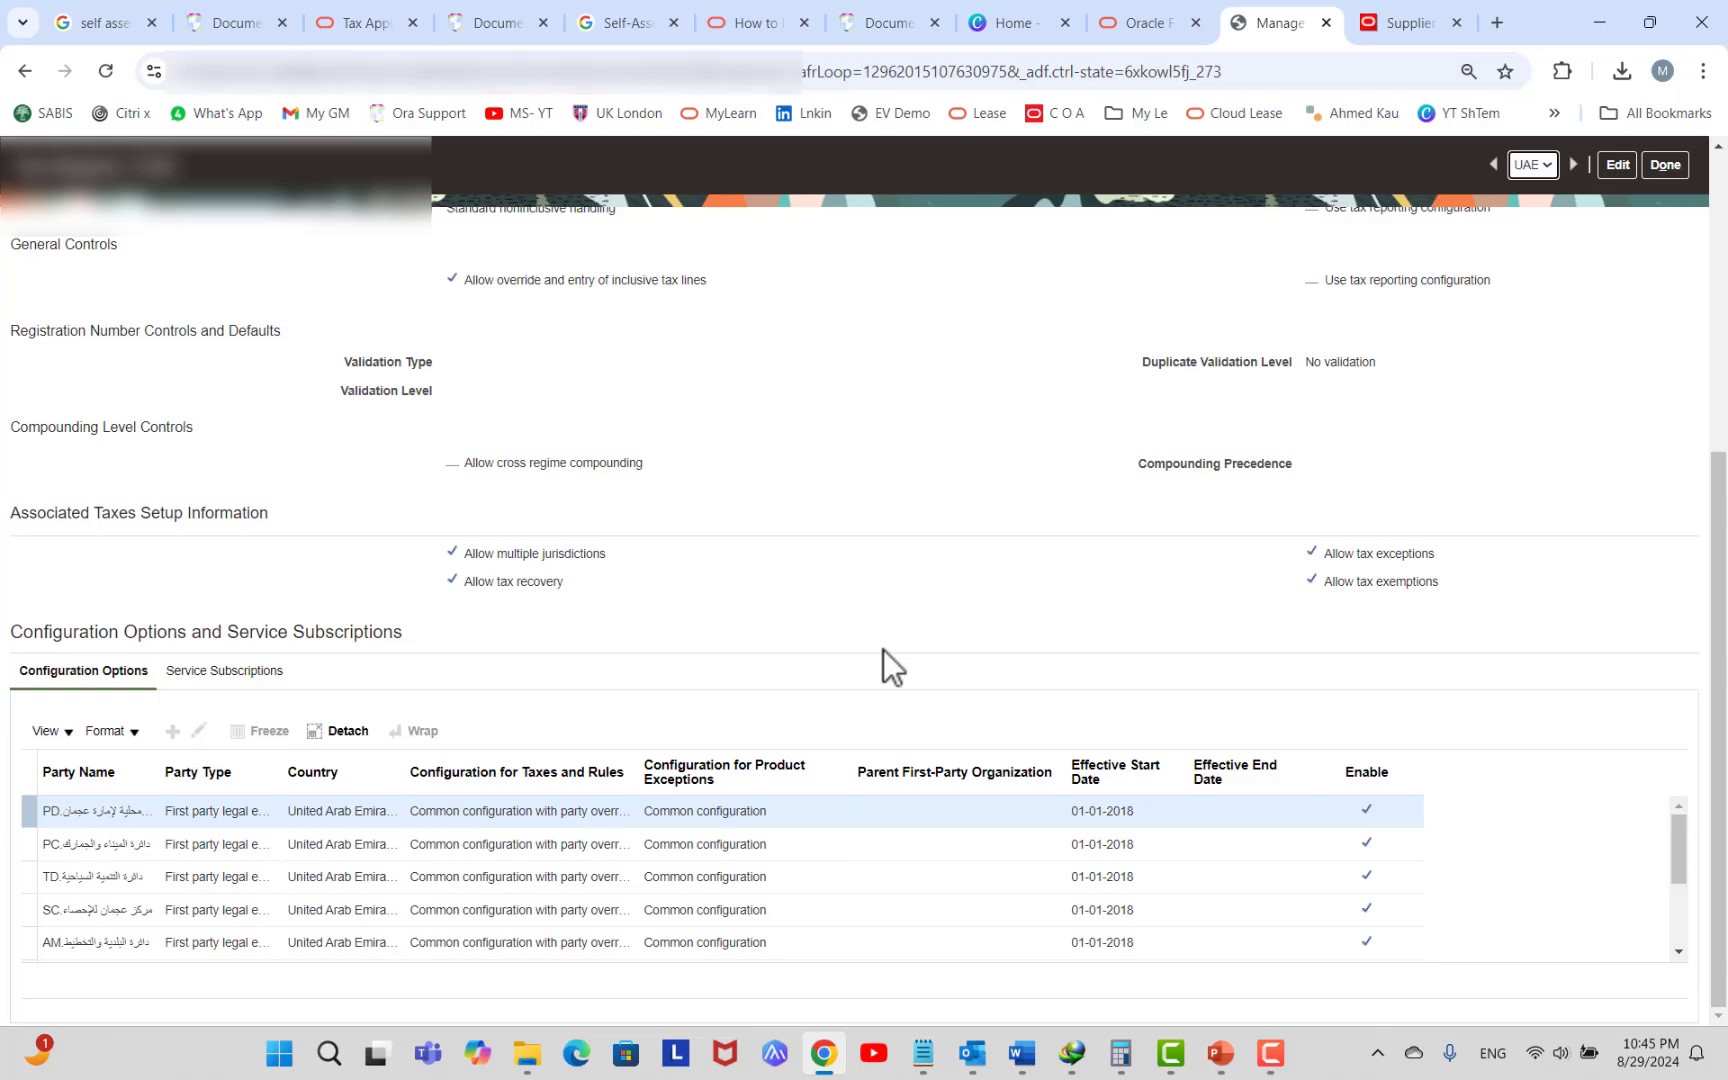
{"action": "scroll", "coordinate": [883, 649], "scroll_direction": "up", "scroll_amount": 5}
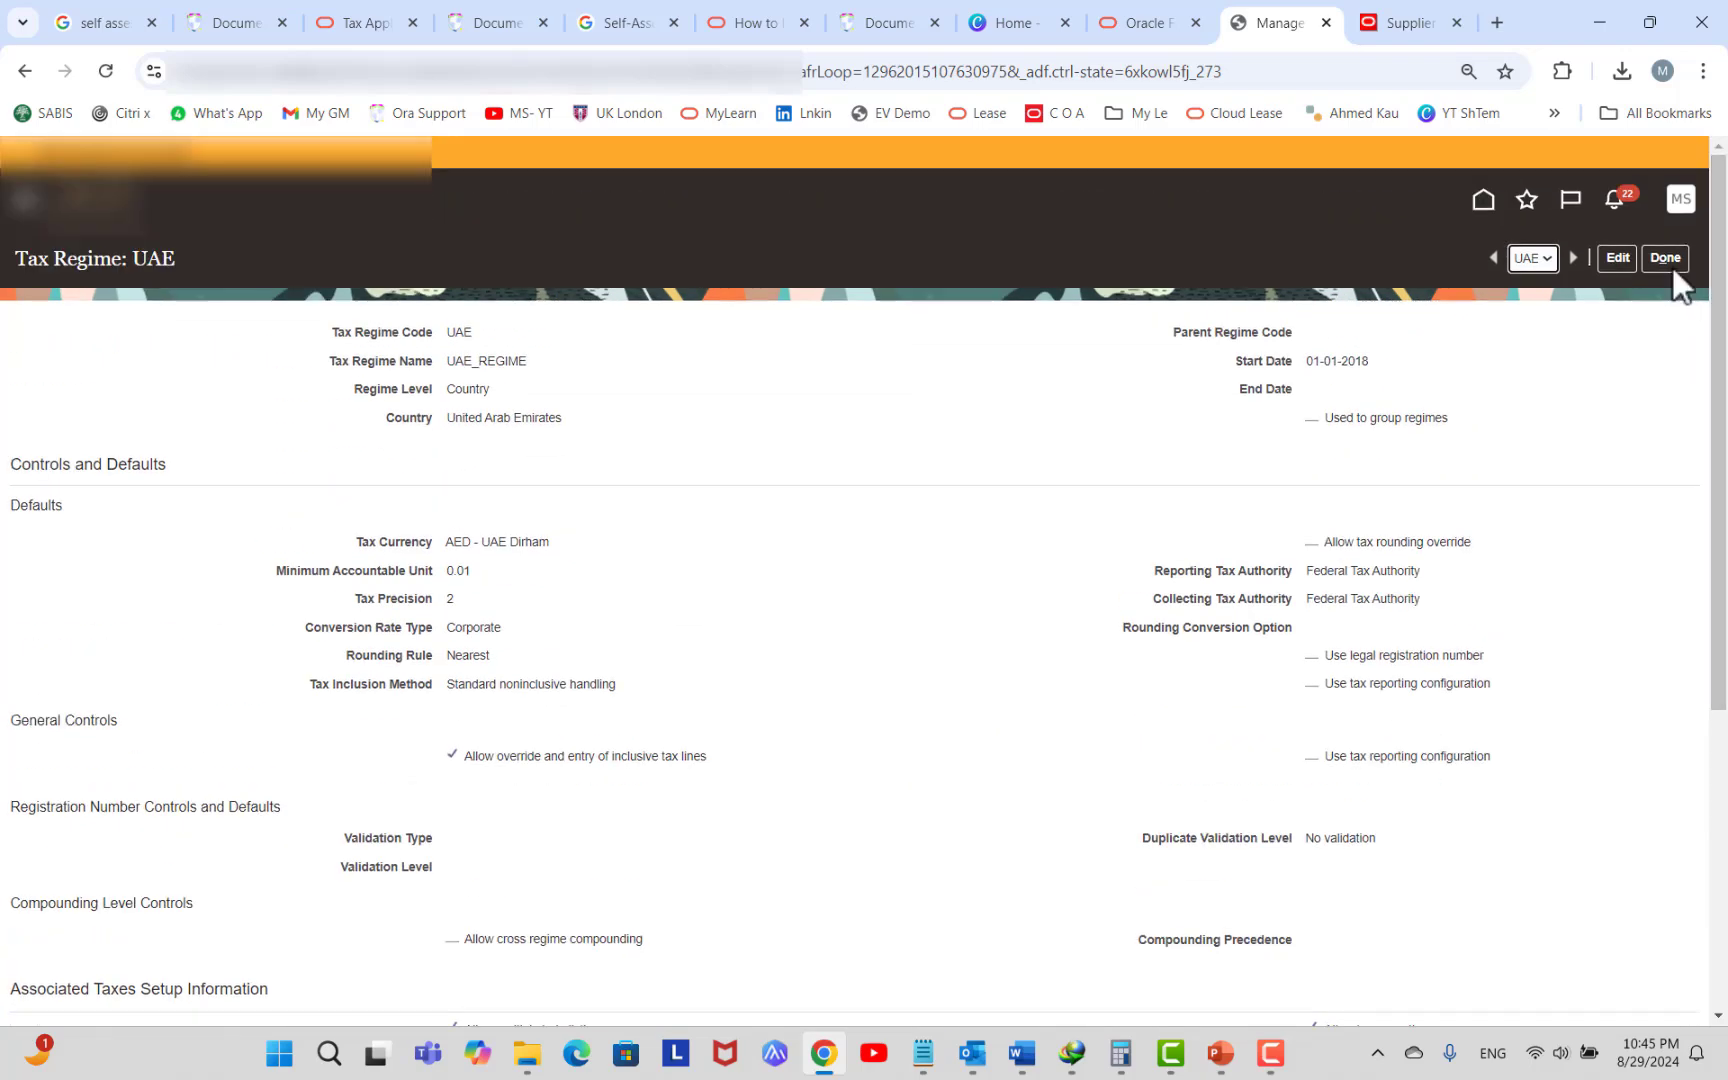
{"action": "left_click", "coordinate": [1665, 258]}
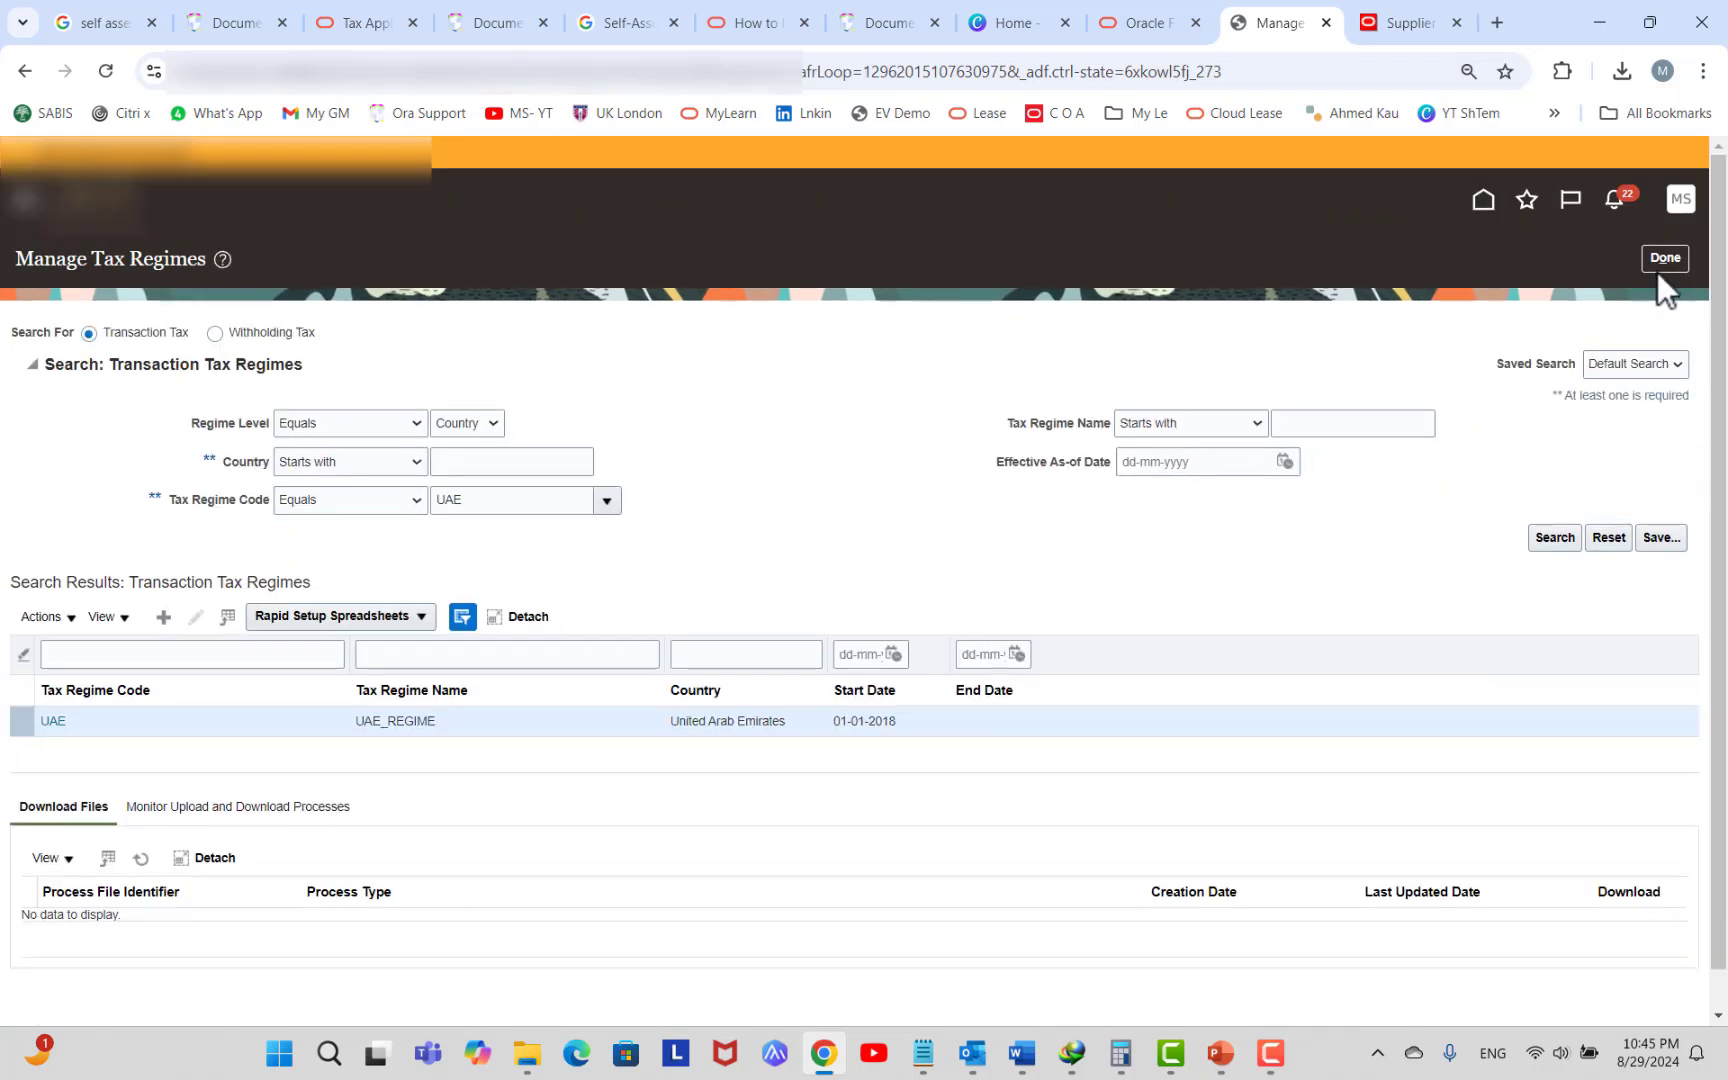
{"action": "left_click", "coordinate": [1662, 258]}
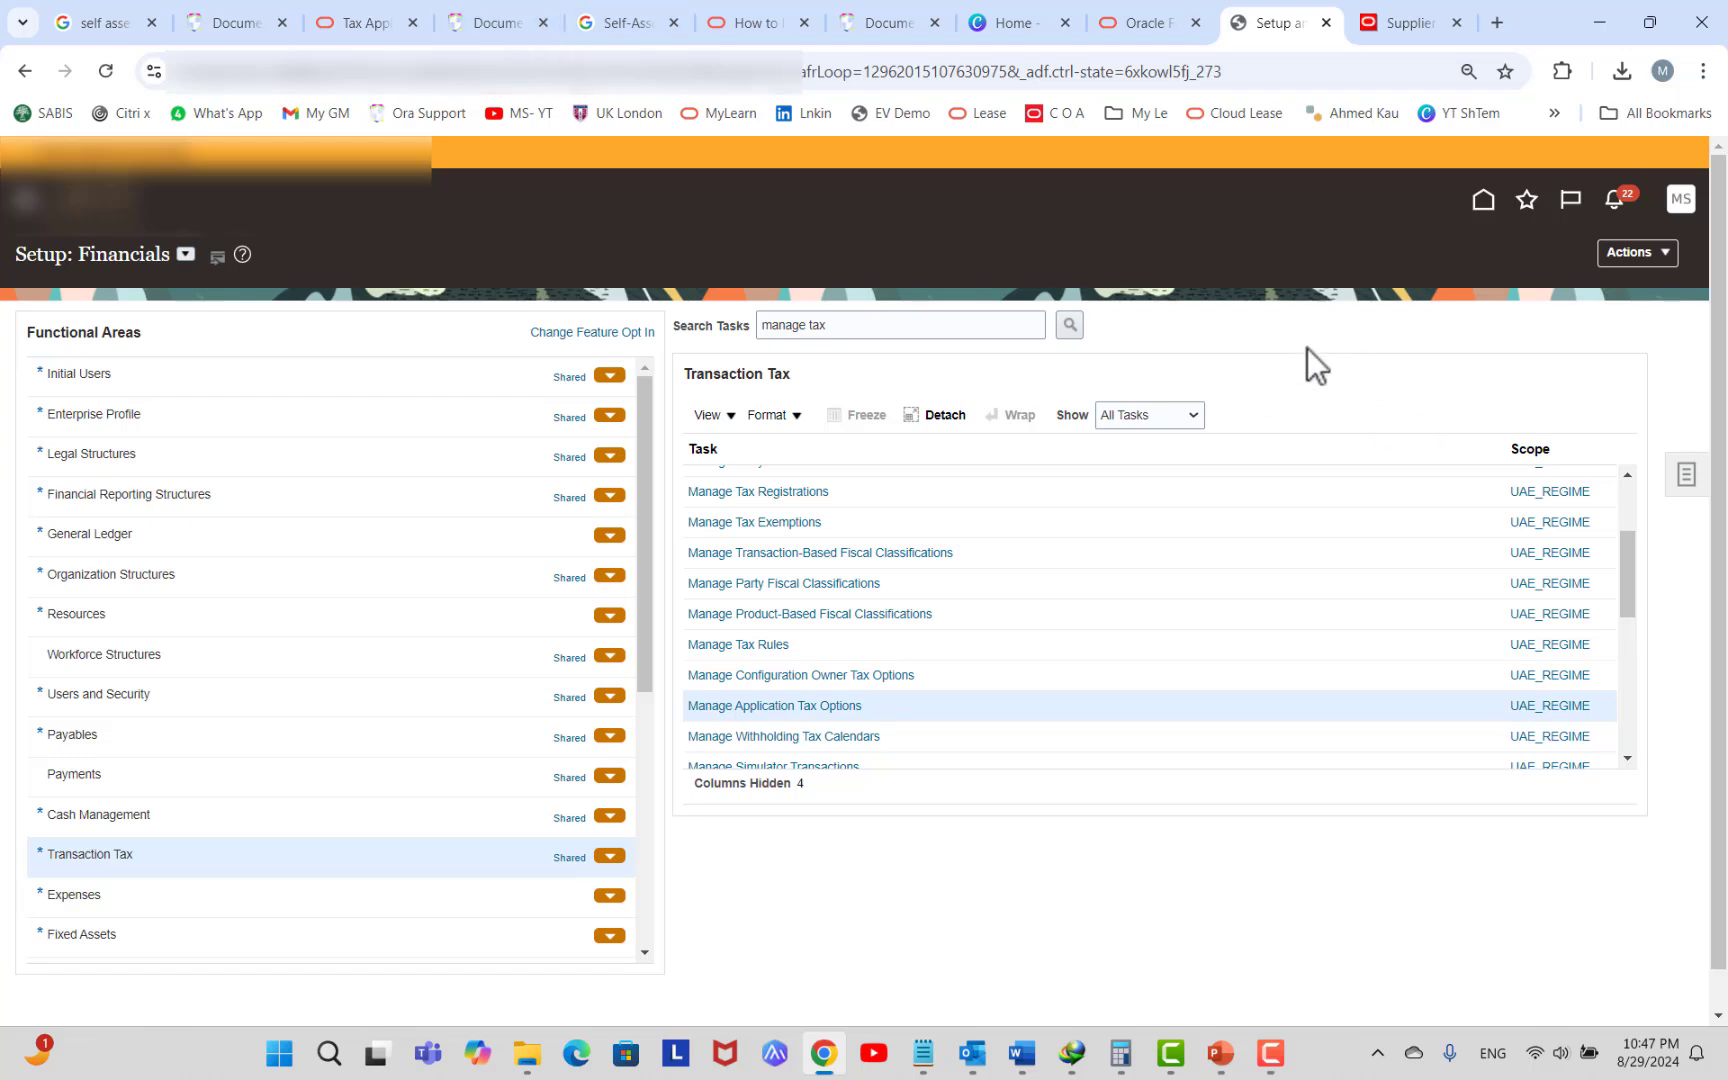
Open the Manage Application Tax Options task for UAE_REGIME.
{"action": "left_click", "coordinate": [791, 707]}
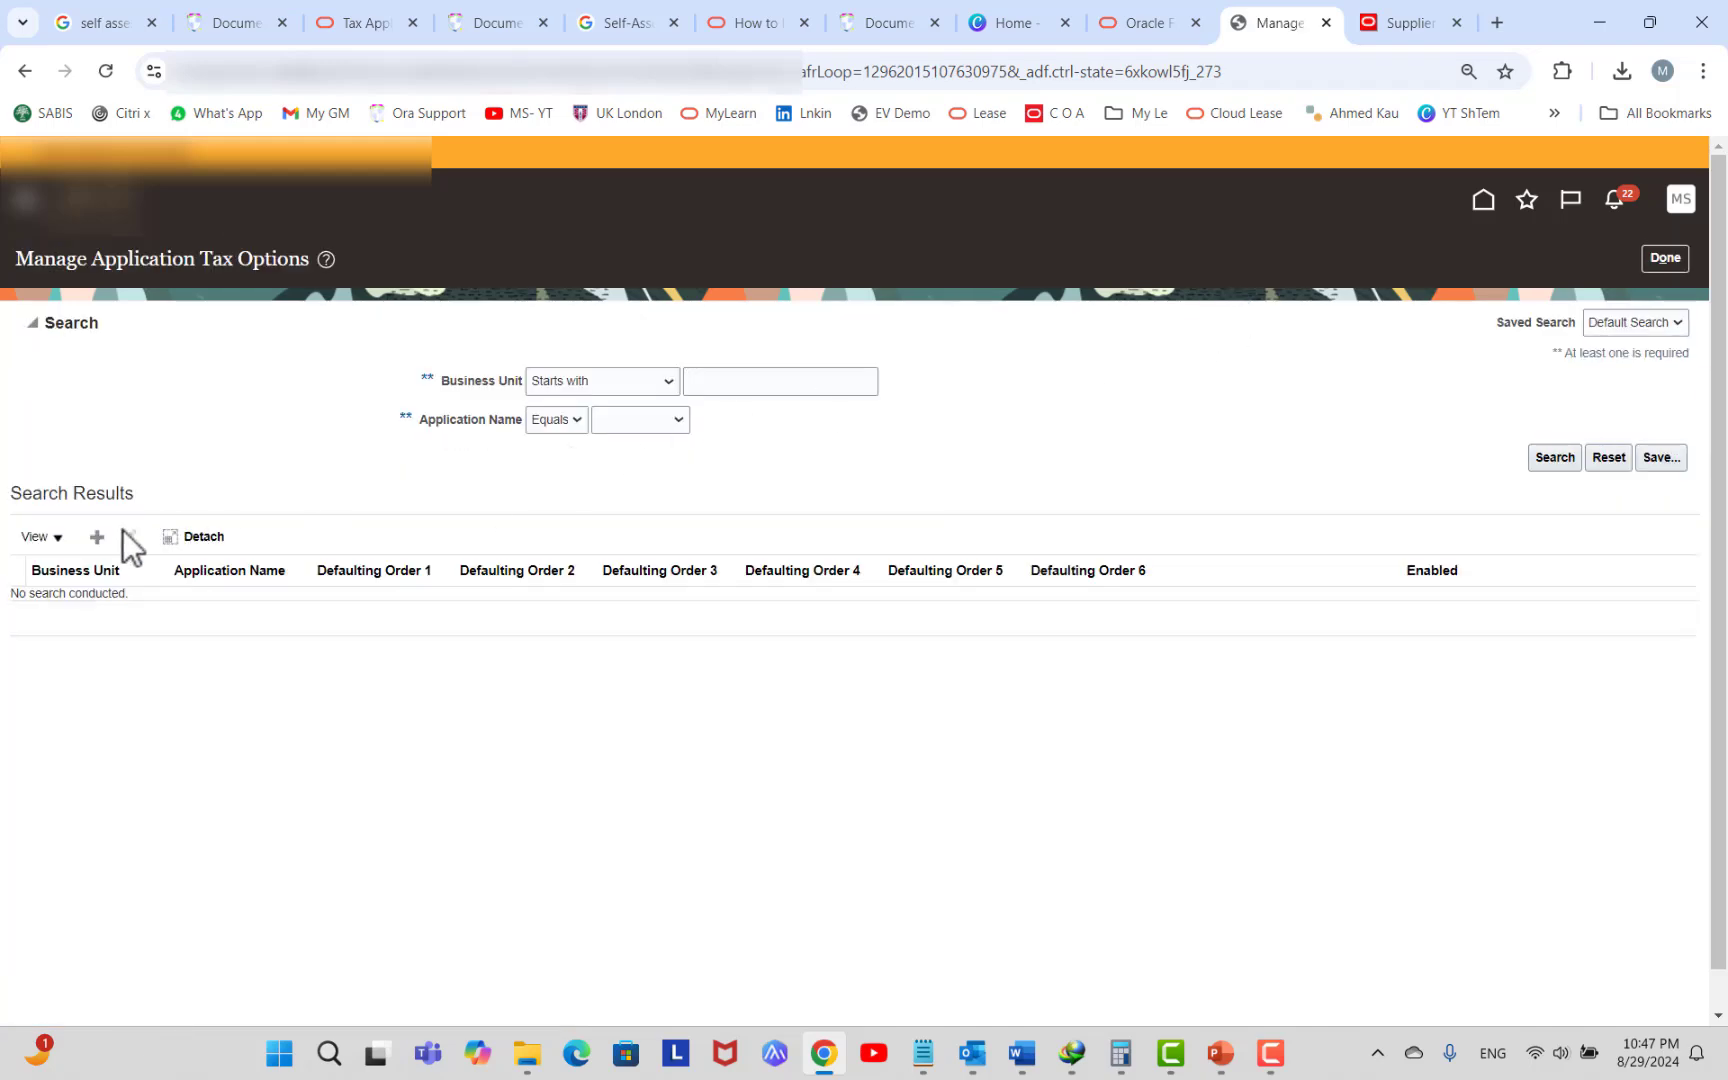
Start a new application tax options record for business unit ED.دائرة التنمية الاقتصادية BU with Payables as the application.
{"action": "left_click", "coordinate": [97, 537]}
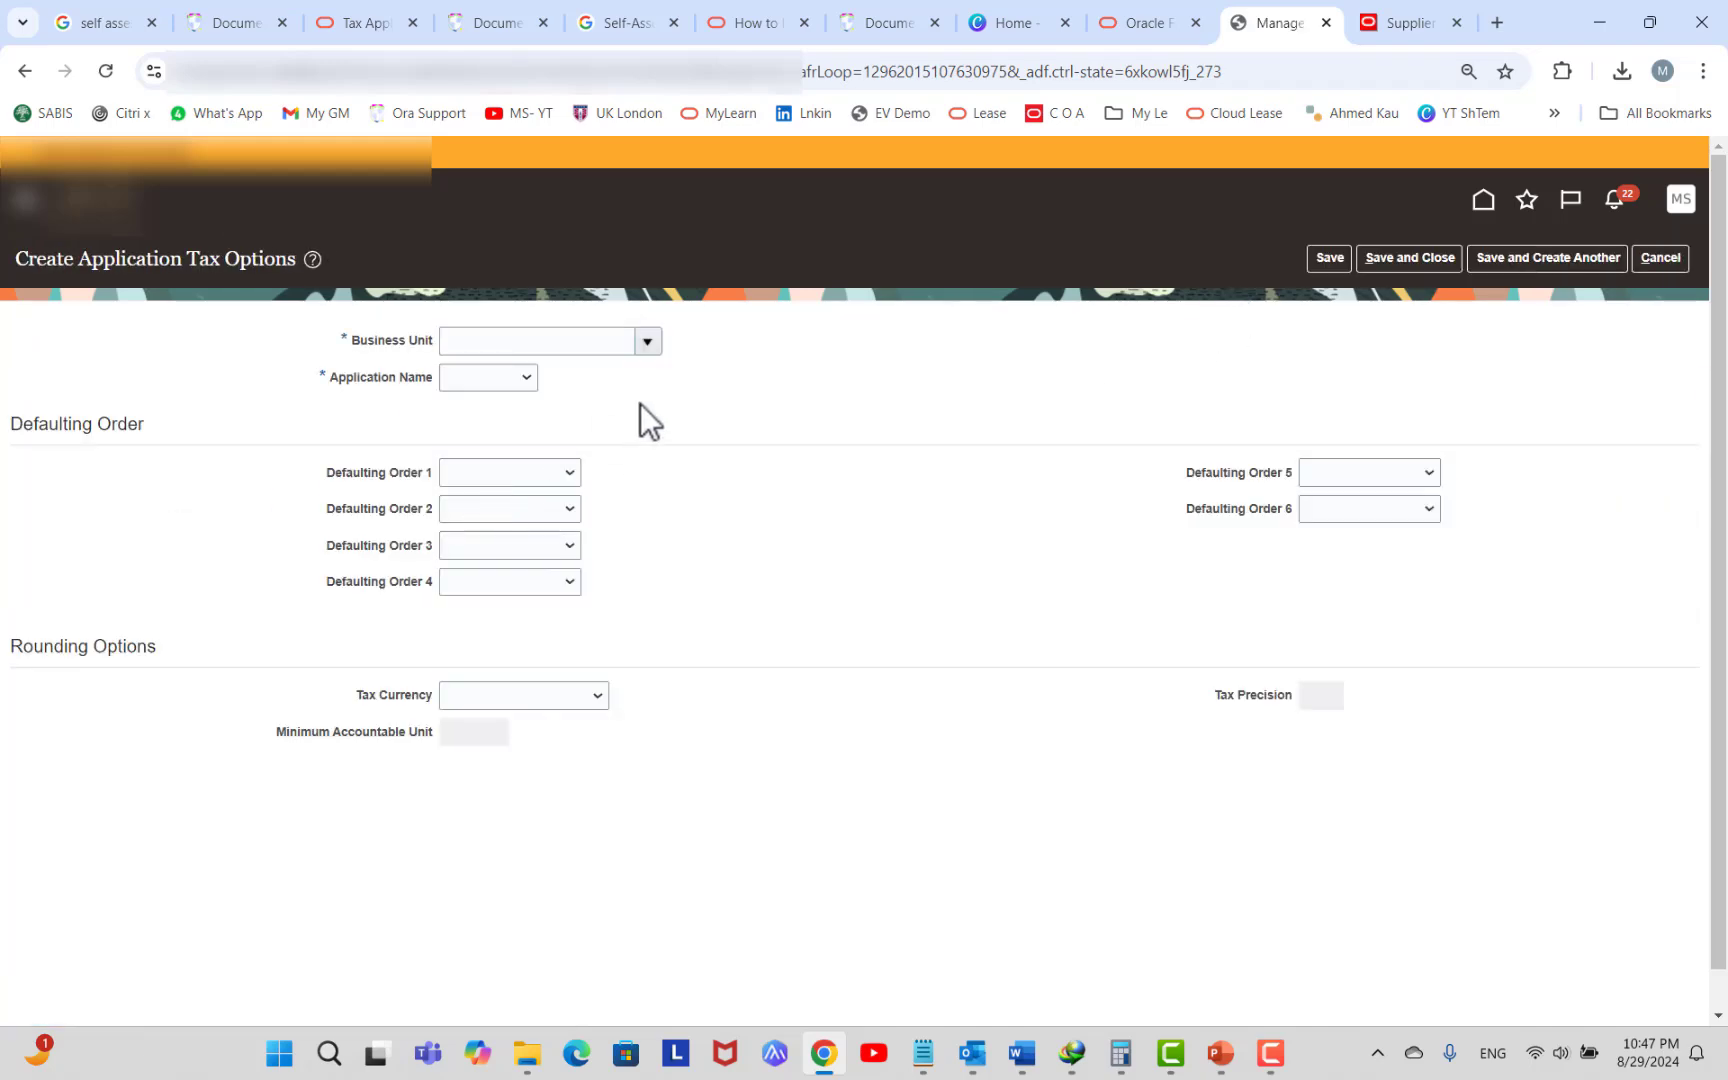
{"action": "left_click", "coordinate": [650, 343]}
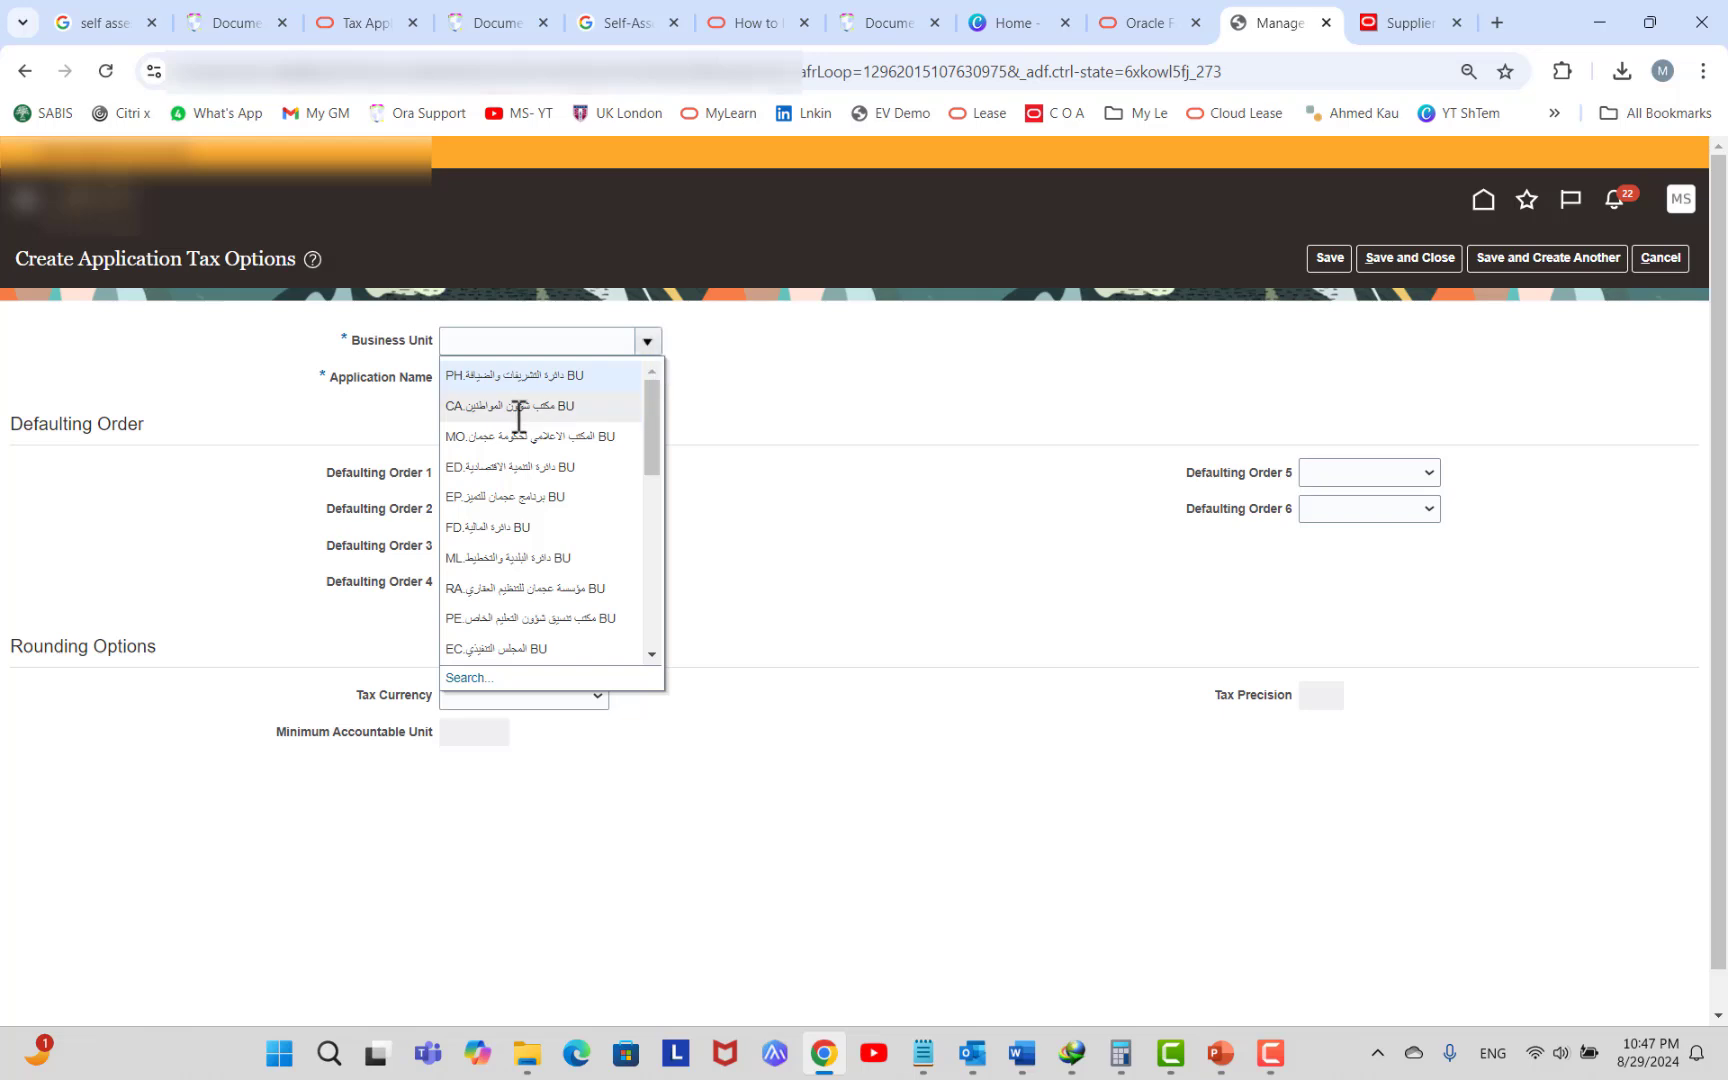
{"action": "left_click", "coordinate": [500, 467]}
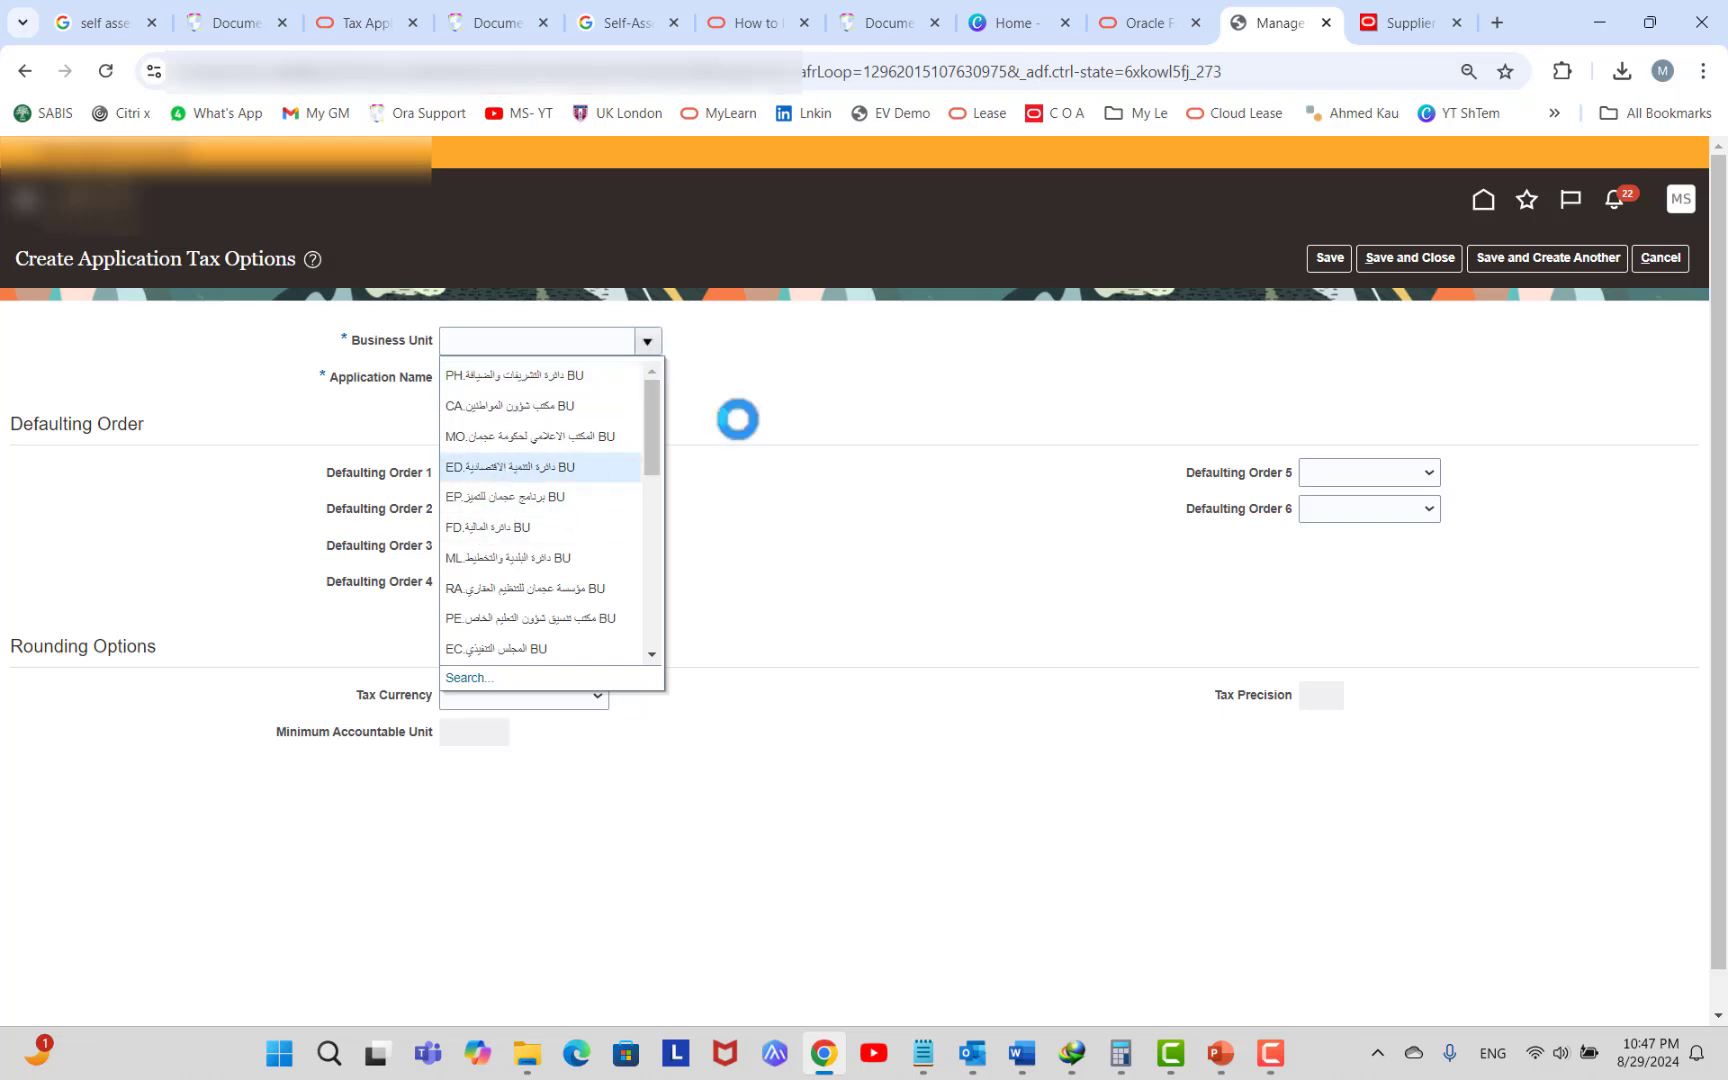
{"action": "left_click", "coordinate": [531, 383]}
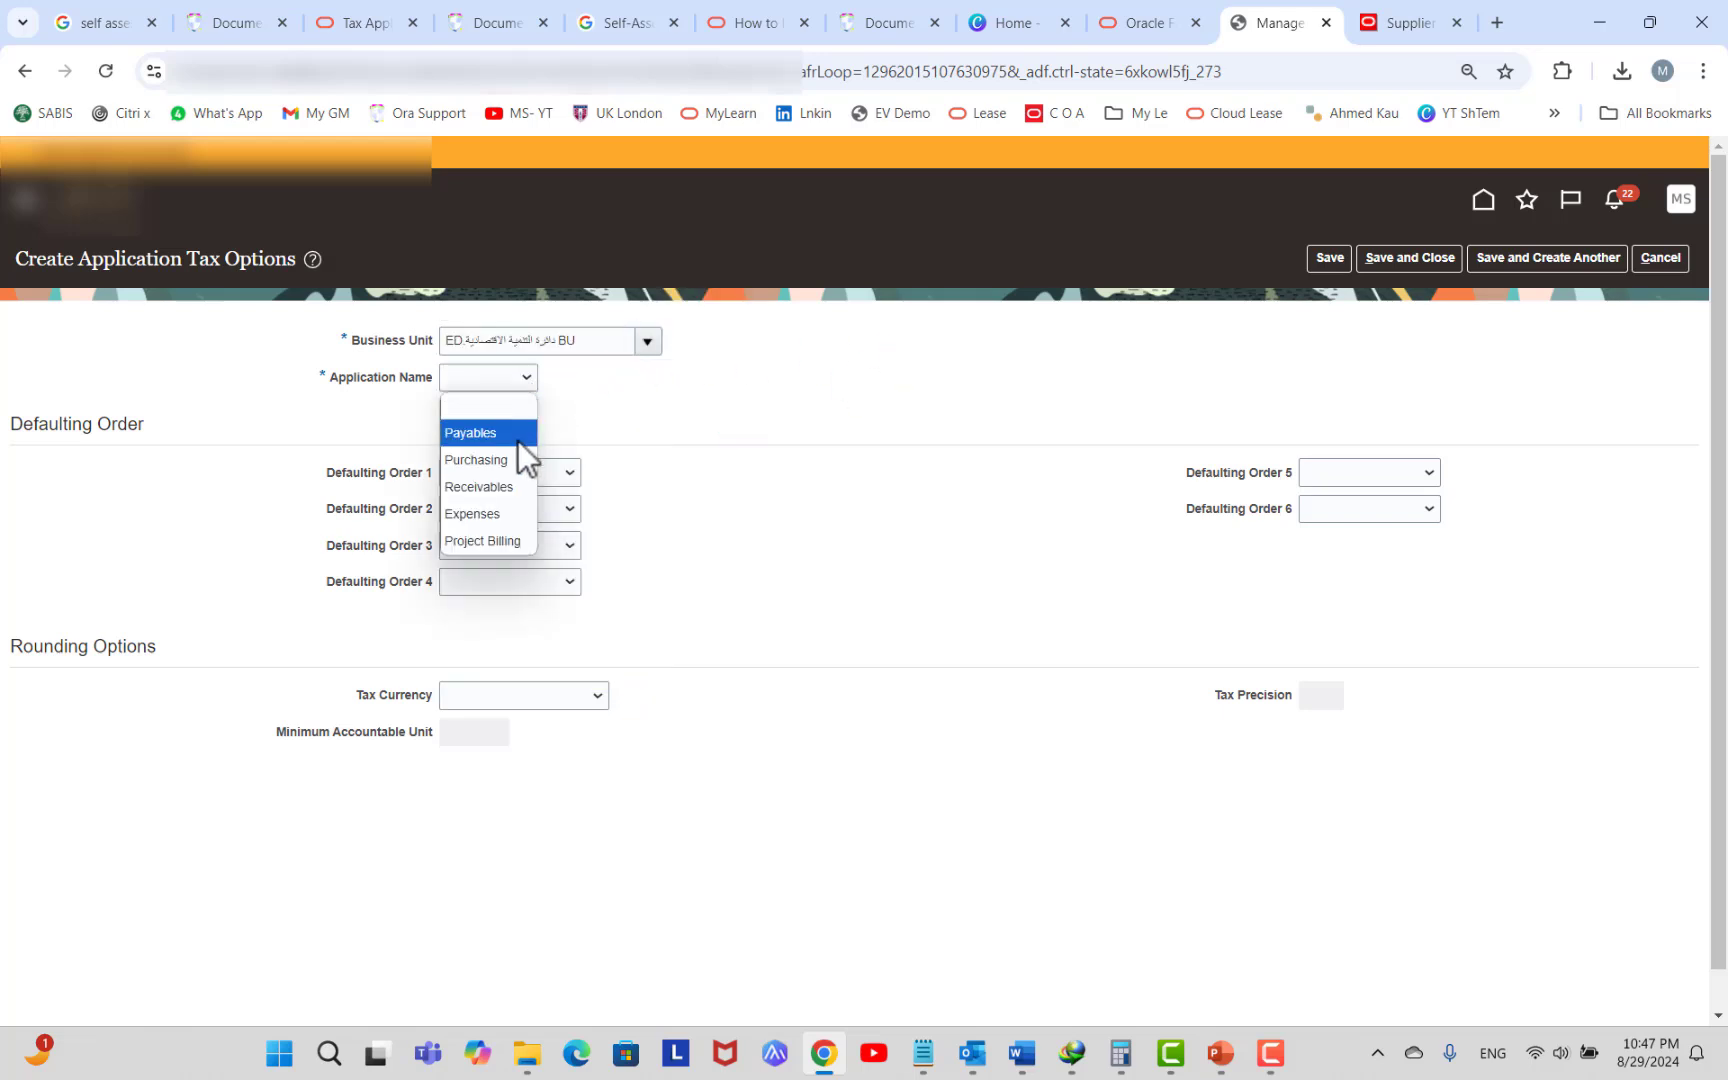
{"action": "left_click", "coordinate": [494, 433]}
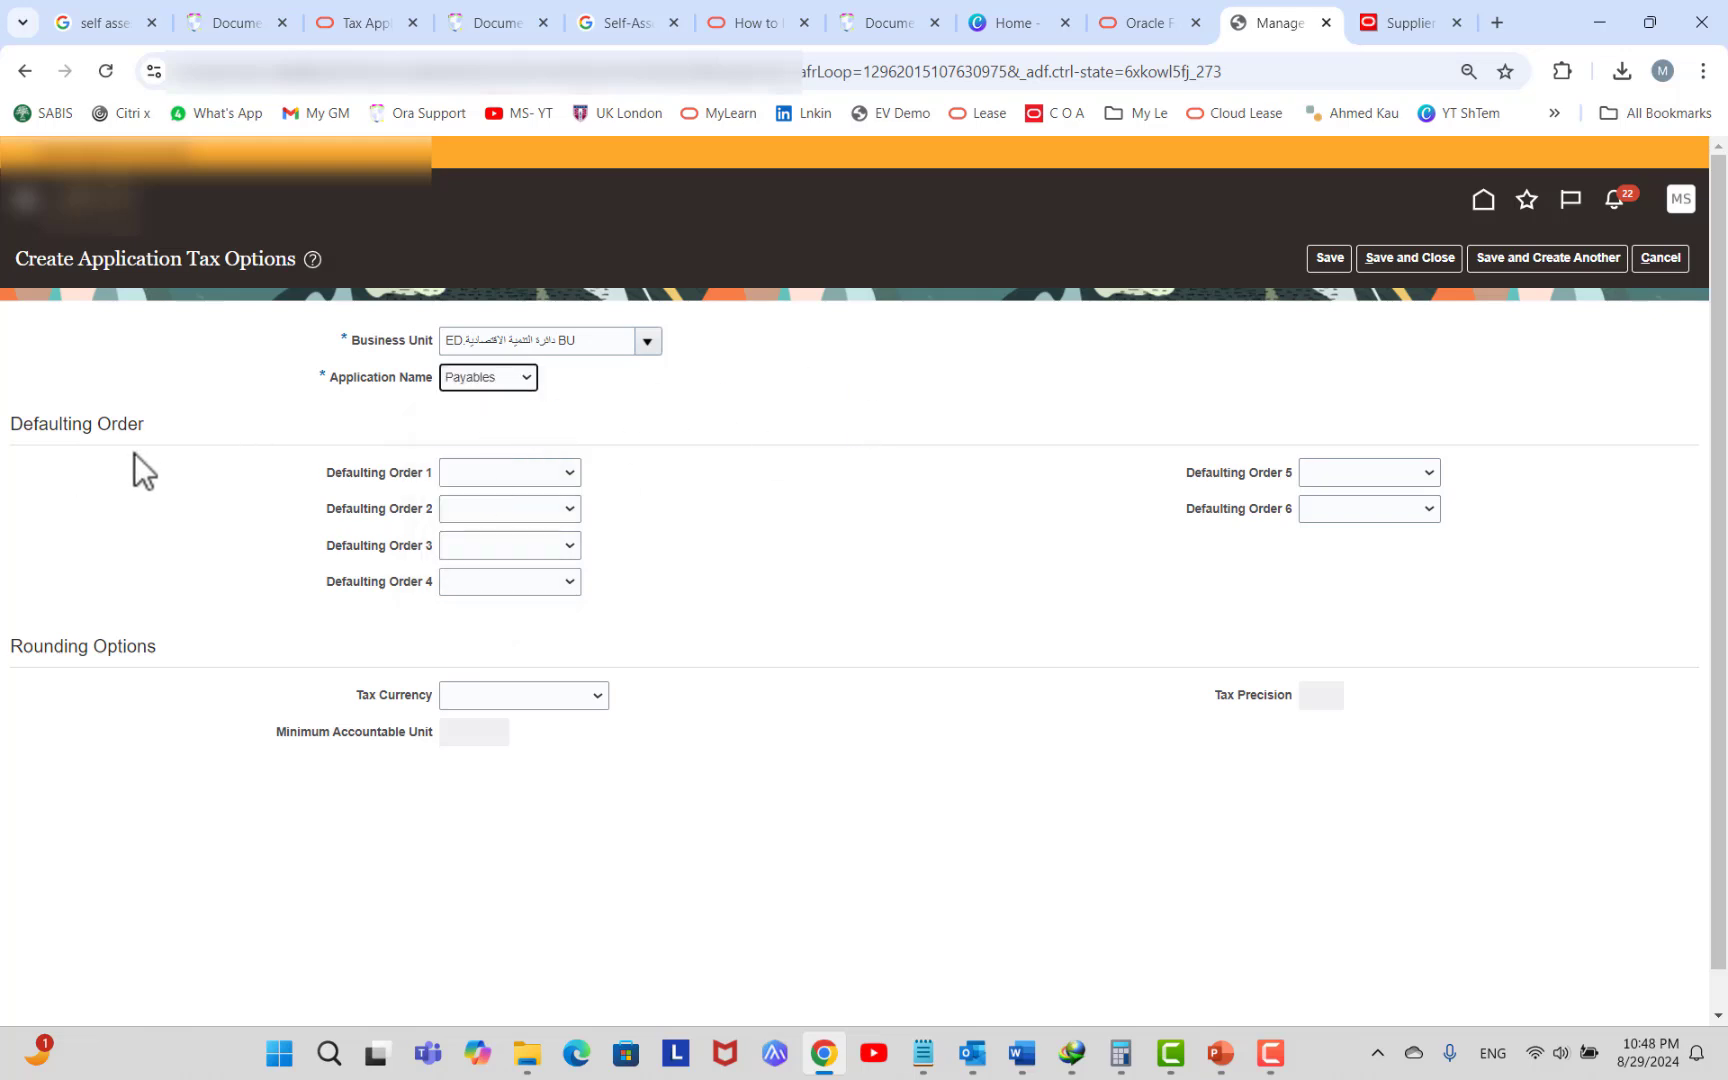
Examine the sources available for the Payables defaulting orders without selecting any.
{"action": "left_click", "coordinate": [508, 474]}
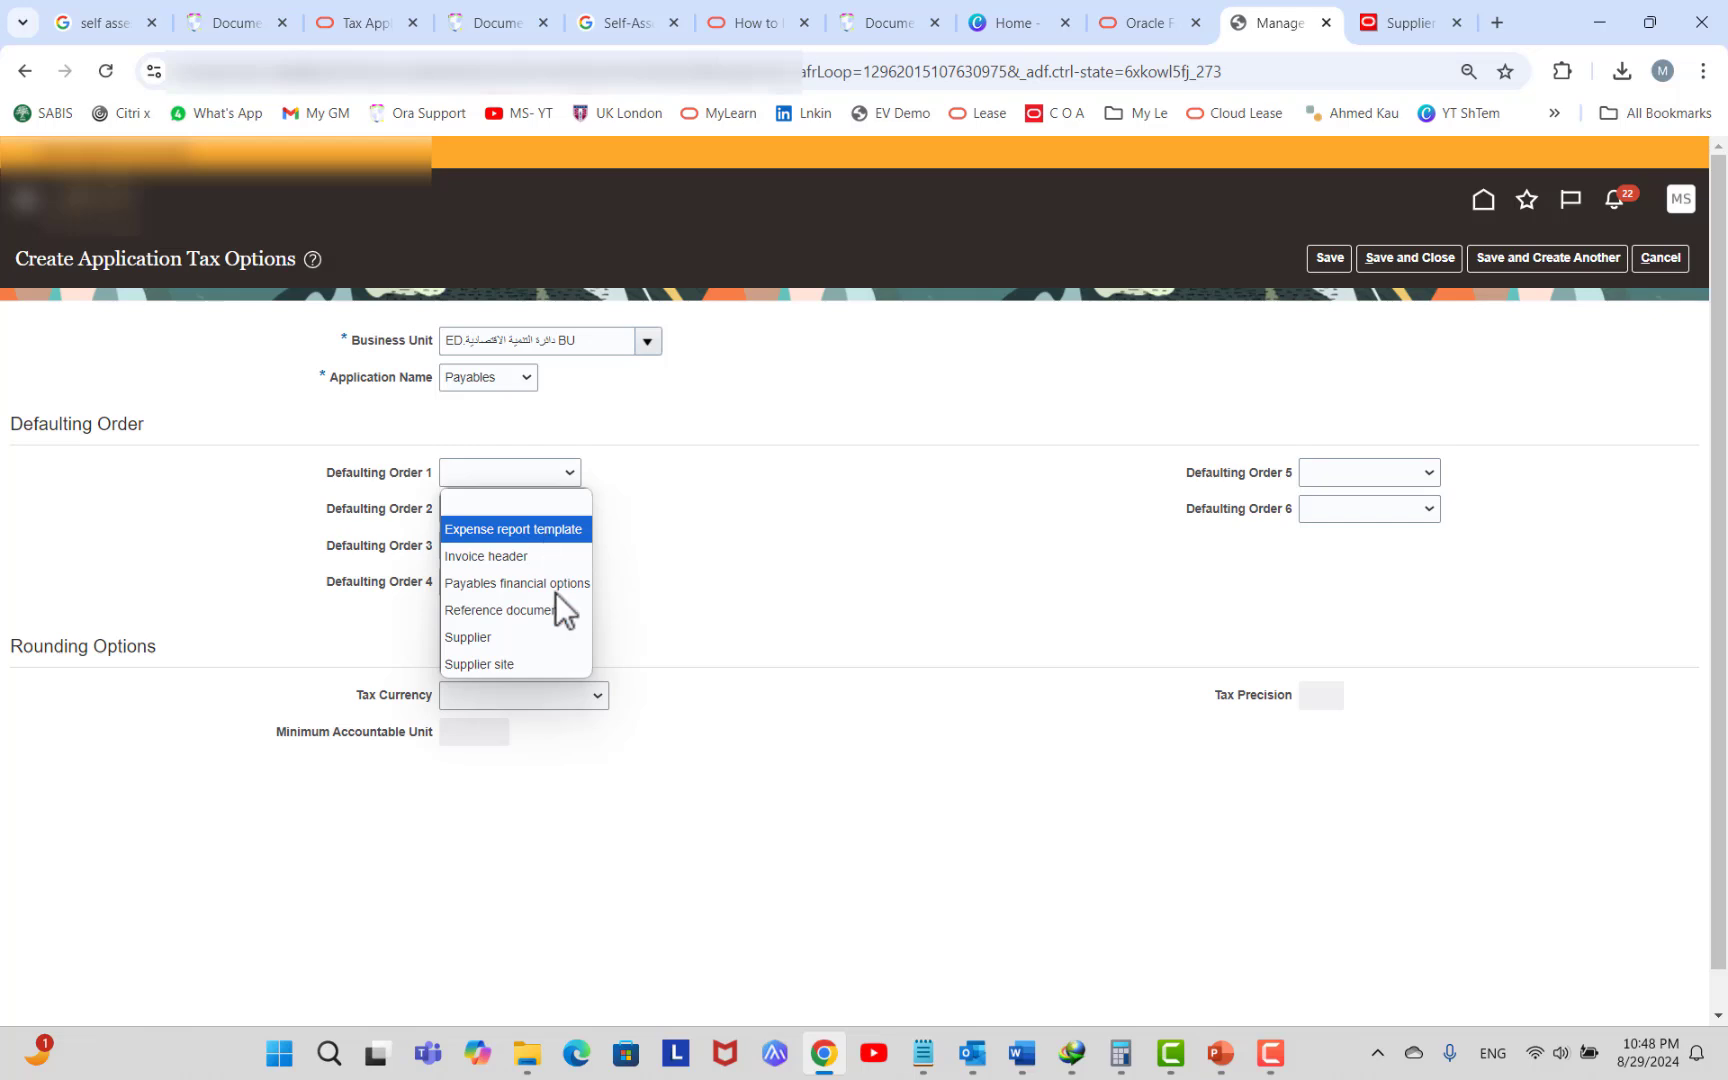
{"action": "left_click", "coordinate": [782, 578]}
{"action": "left_click", "coordinate": [514, 510]}
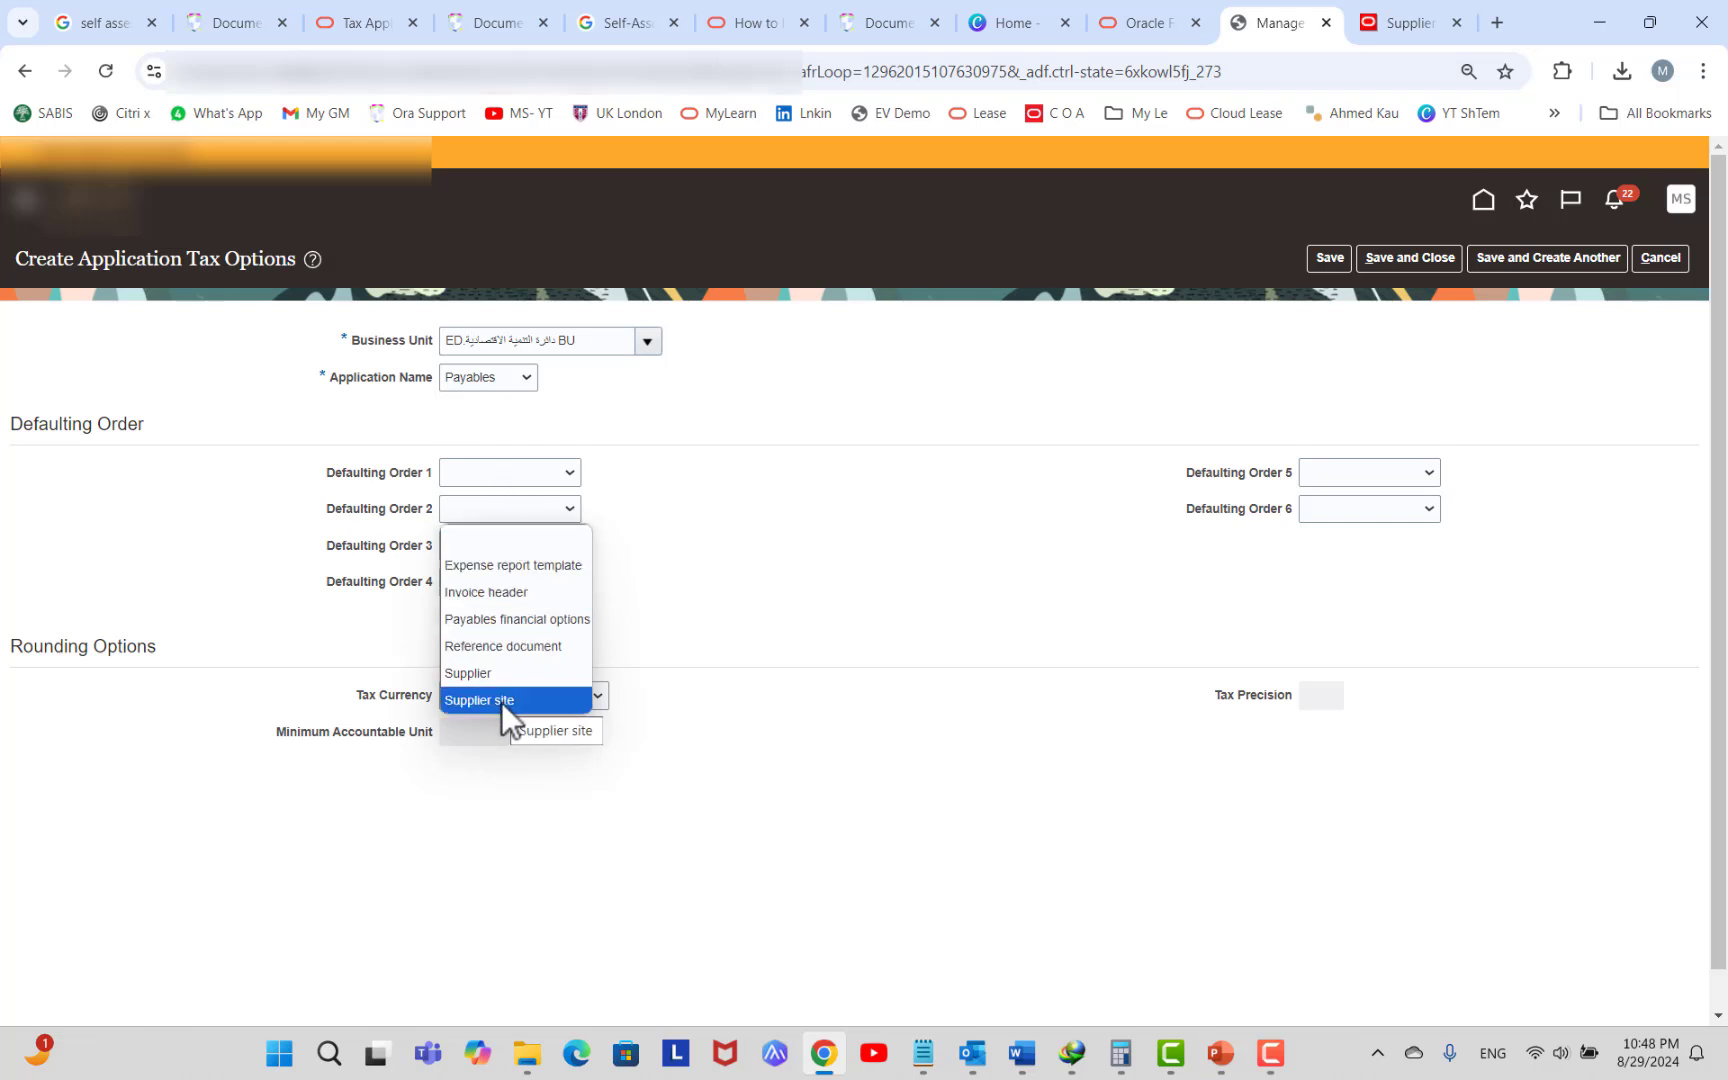
{"action": "left_click", "coordinate": [703, 562]}
{"action": "left_click", "coordinate": [567, 546]}
{"action": "left_click", "coordinate": [971, 554]}
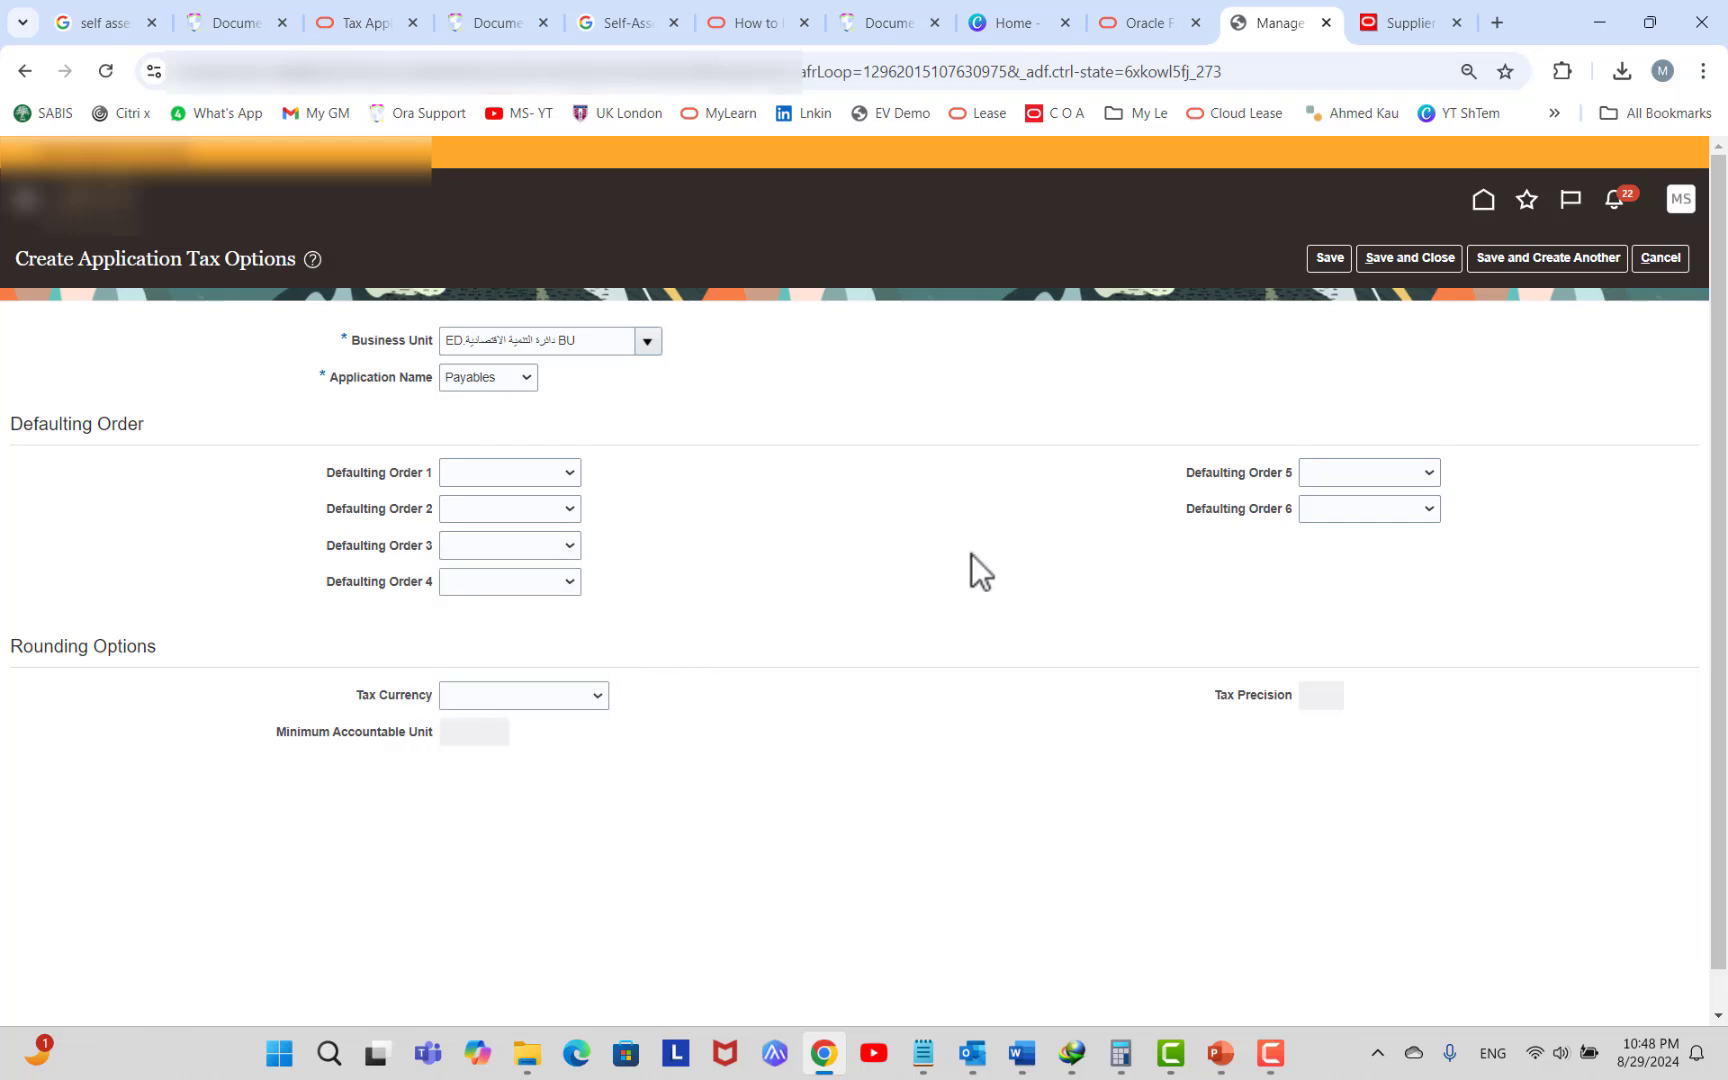
Change the application name to Purchasing and examine the sources available for its defaulting orders.
{"action": "left_click", "coordinate": [522, 381]}
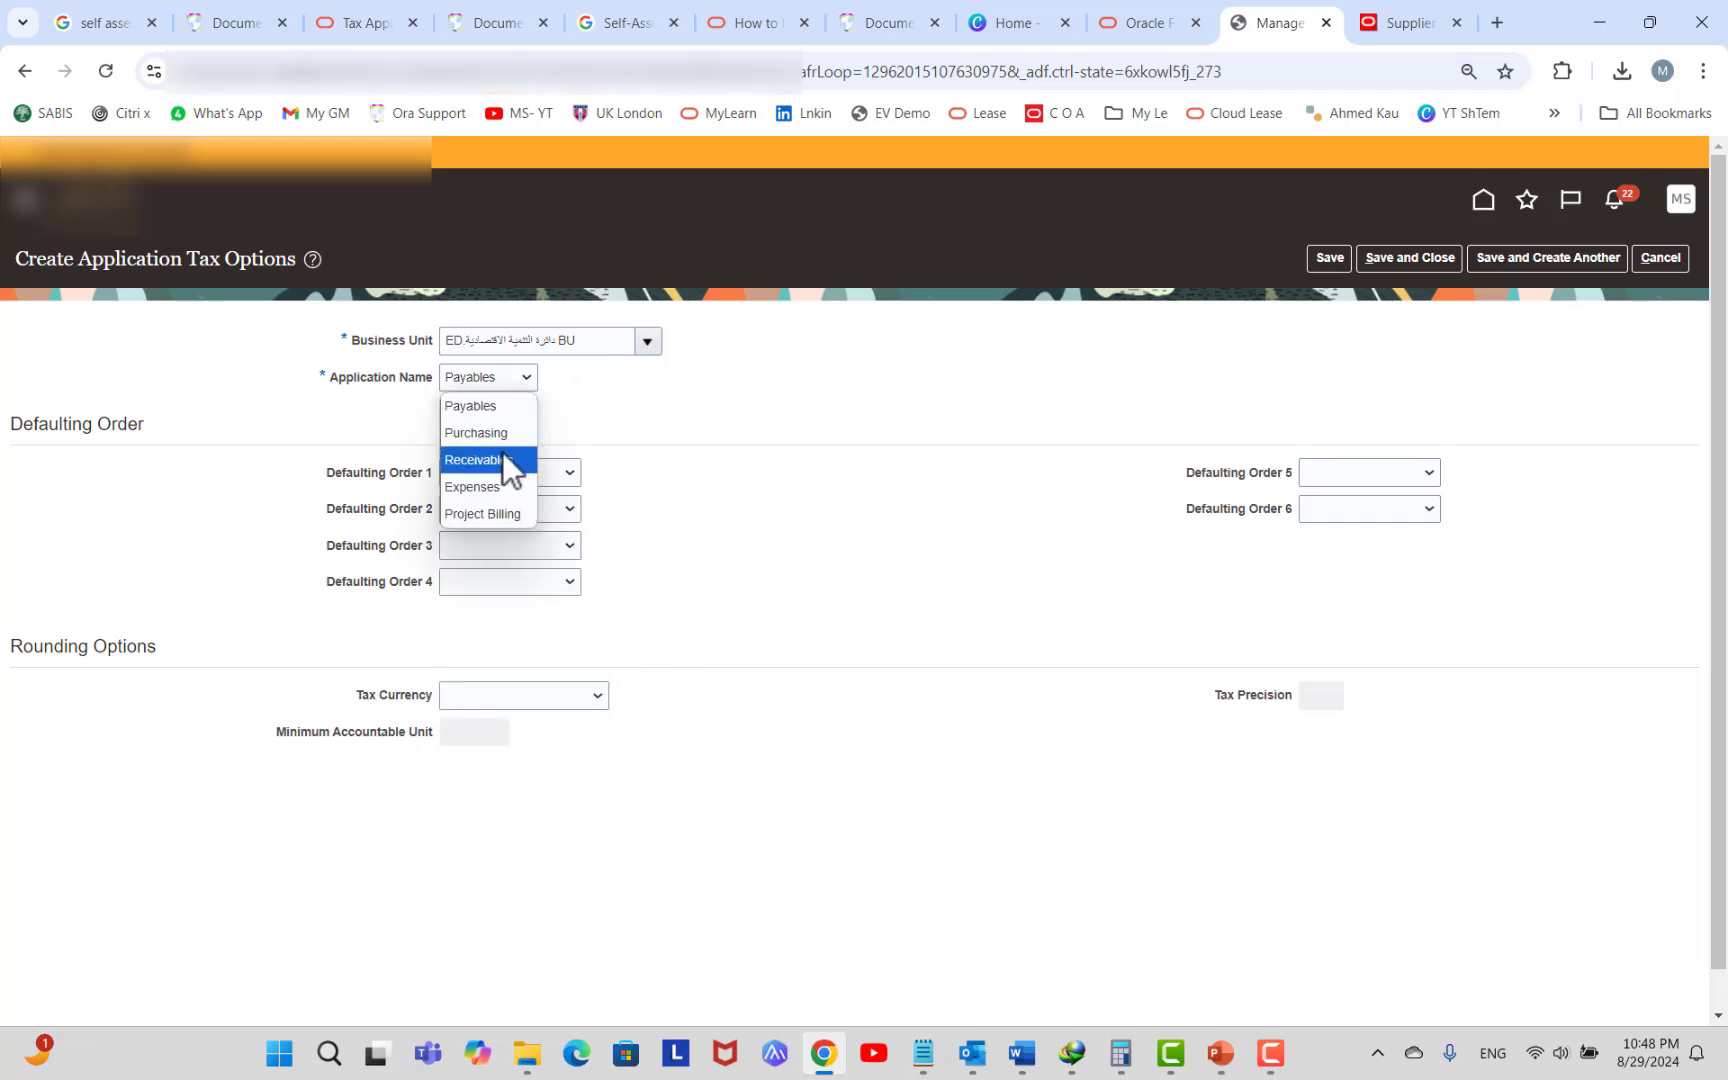
{"action": "left_click", "coordinate": [497, 432]}
{"action": "left_click", "coordinate": [566, 472]}
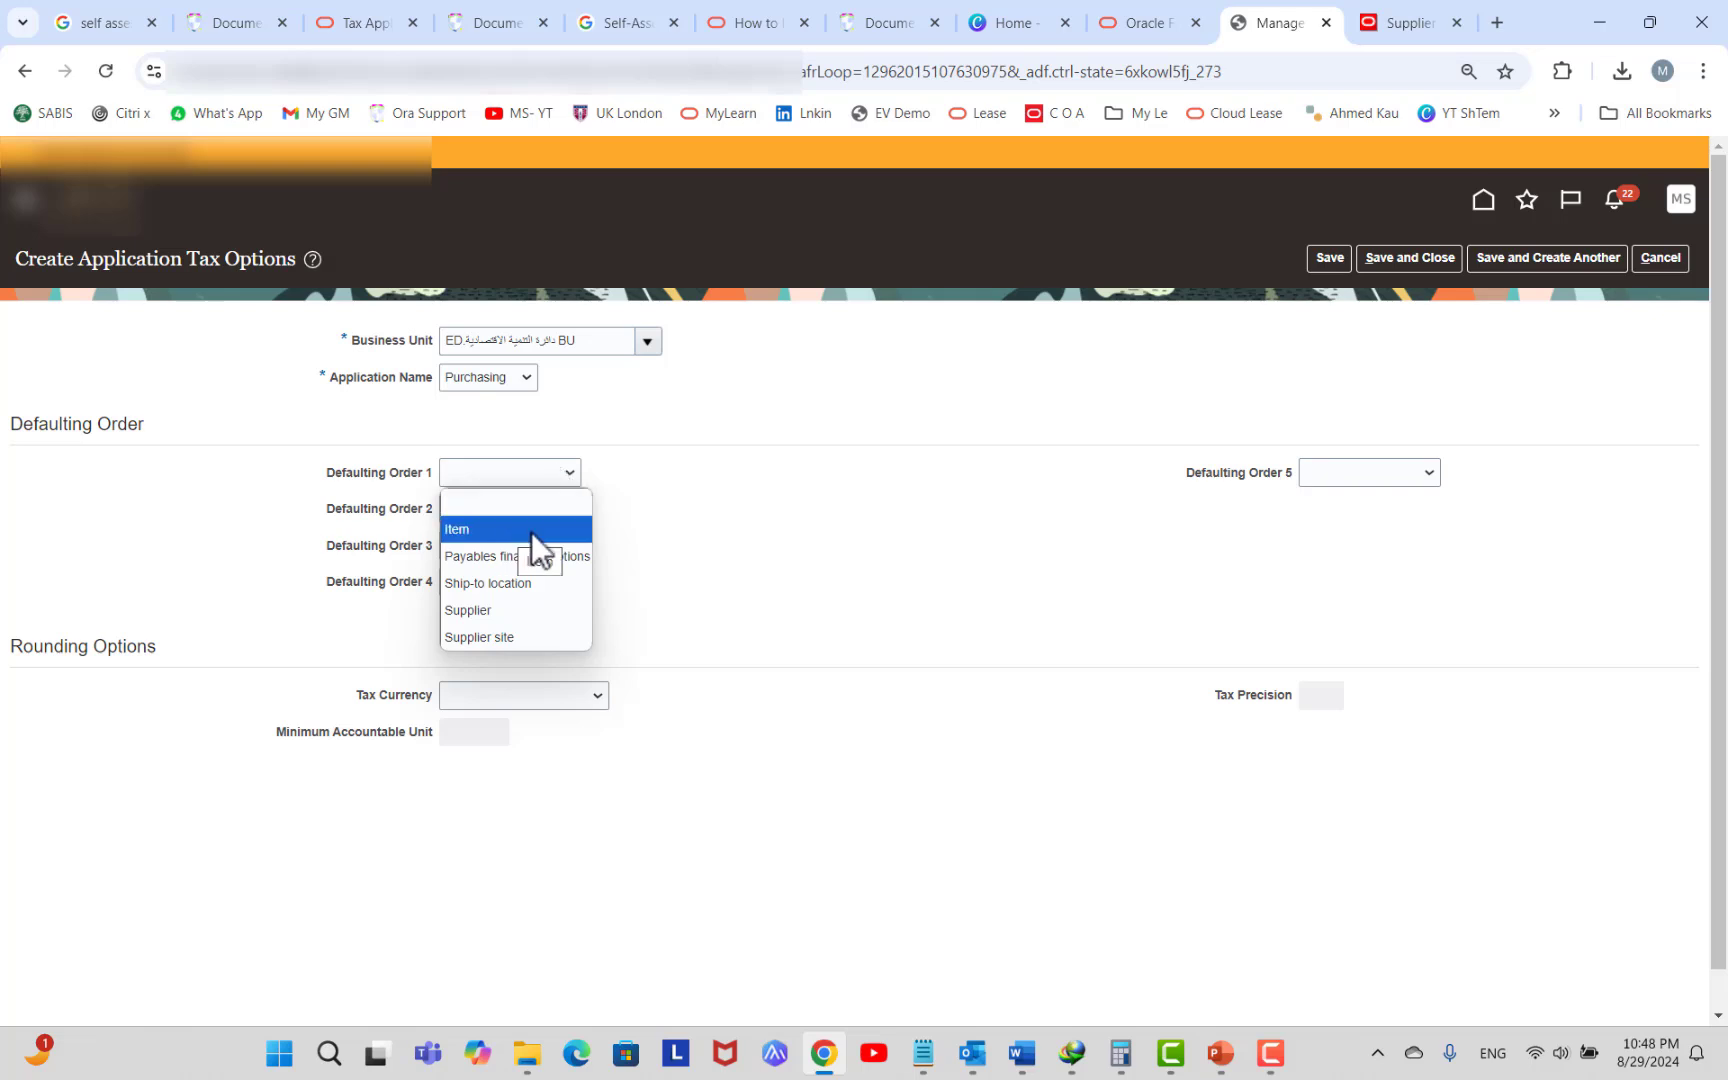
{"action": "left_click", "coordinate": [567, 509]}
{"action": "left_click", "coordinate": [567, 509]}
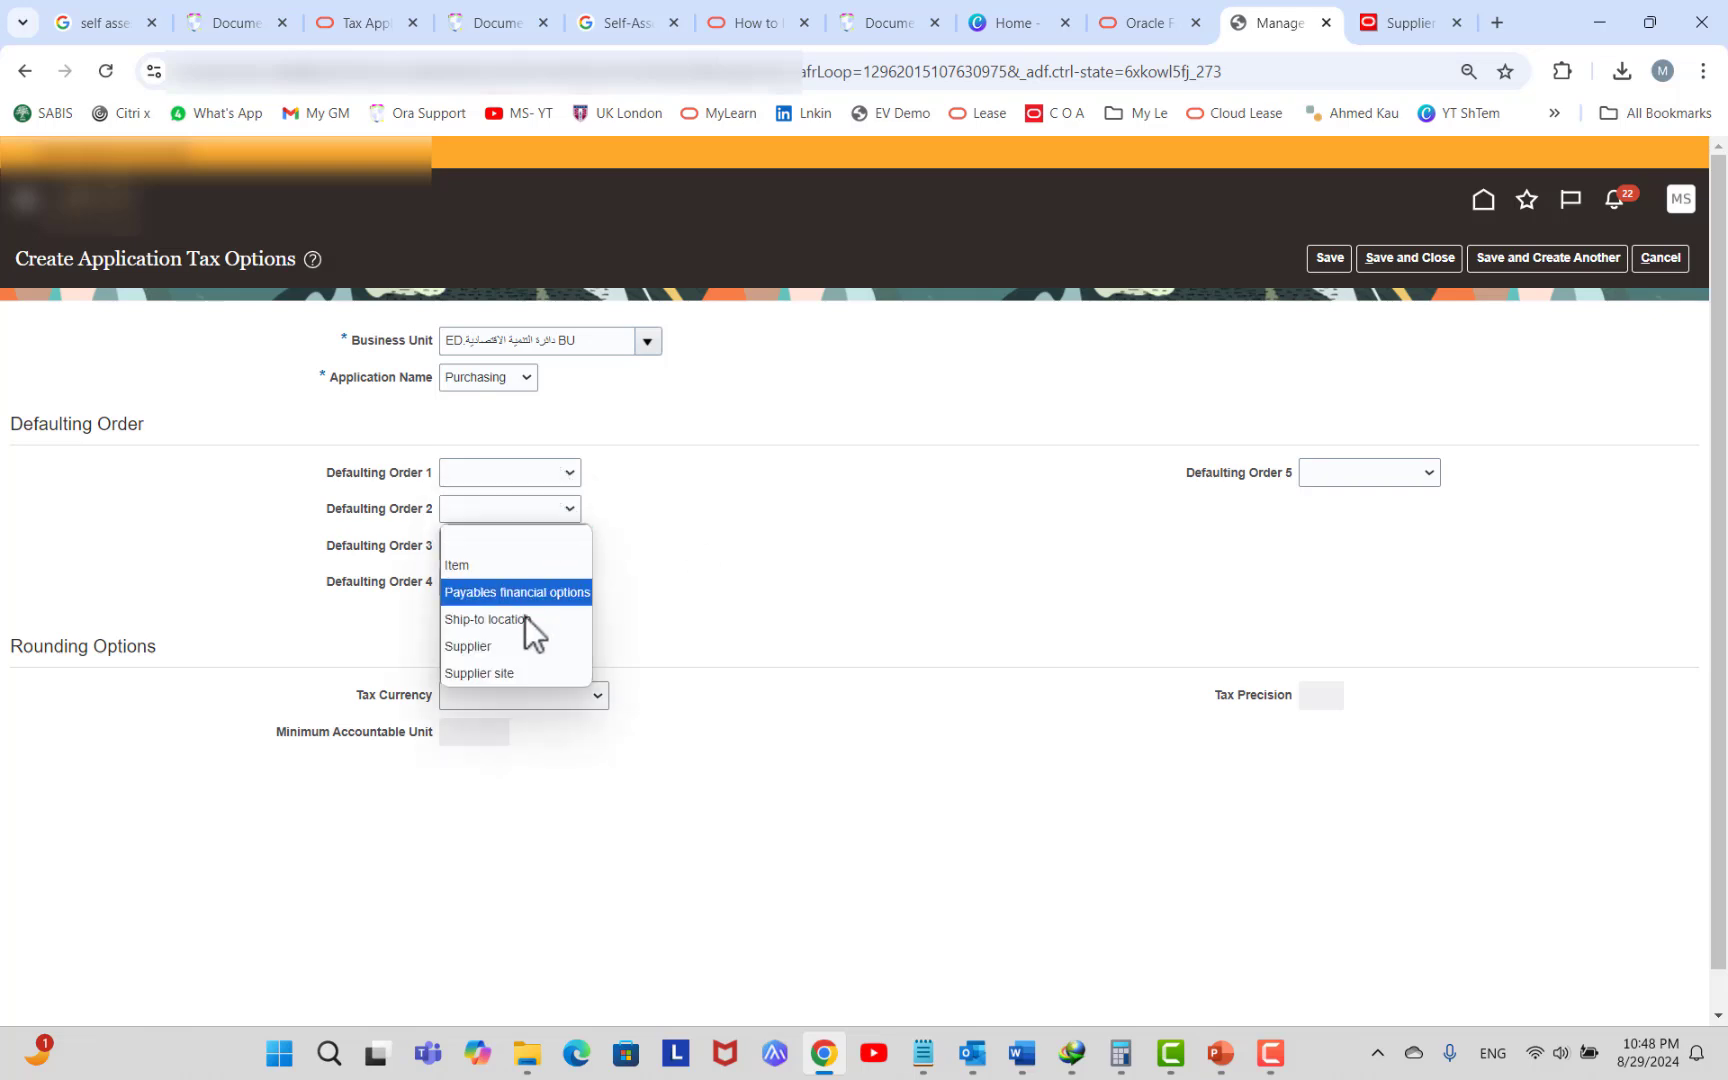
{"action": "left_click", "coordinate": [744, 572]}
{"action": "left_click", "coordinate": [562, 570]}
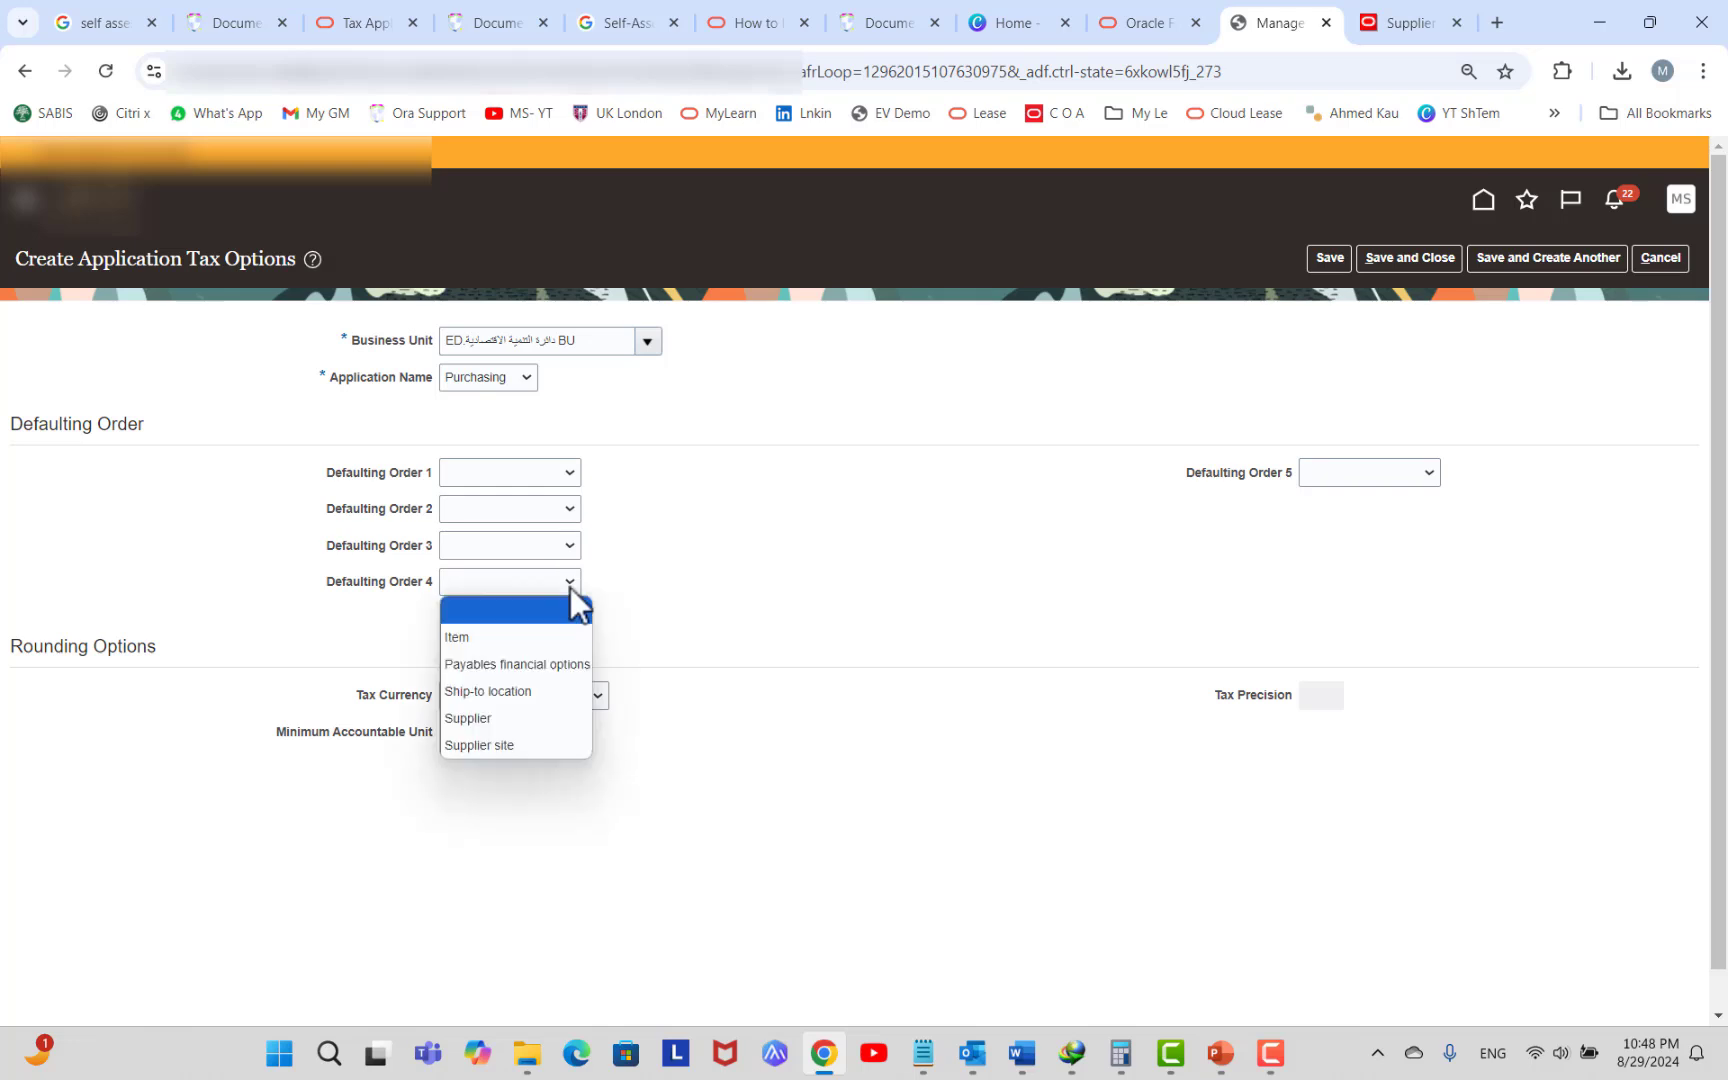
{"action": "left_click", "coordinate": [709, 537]}
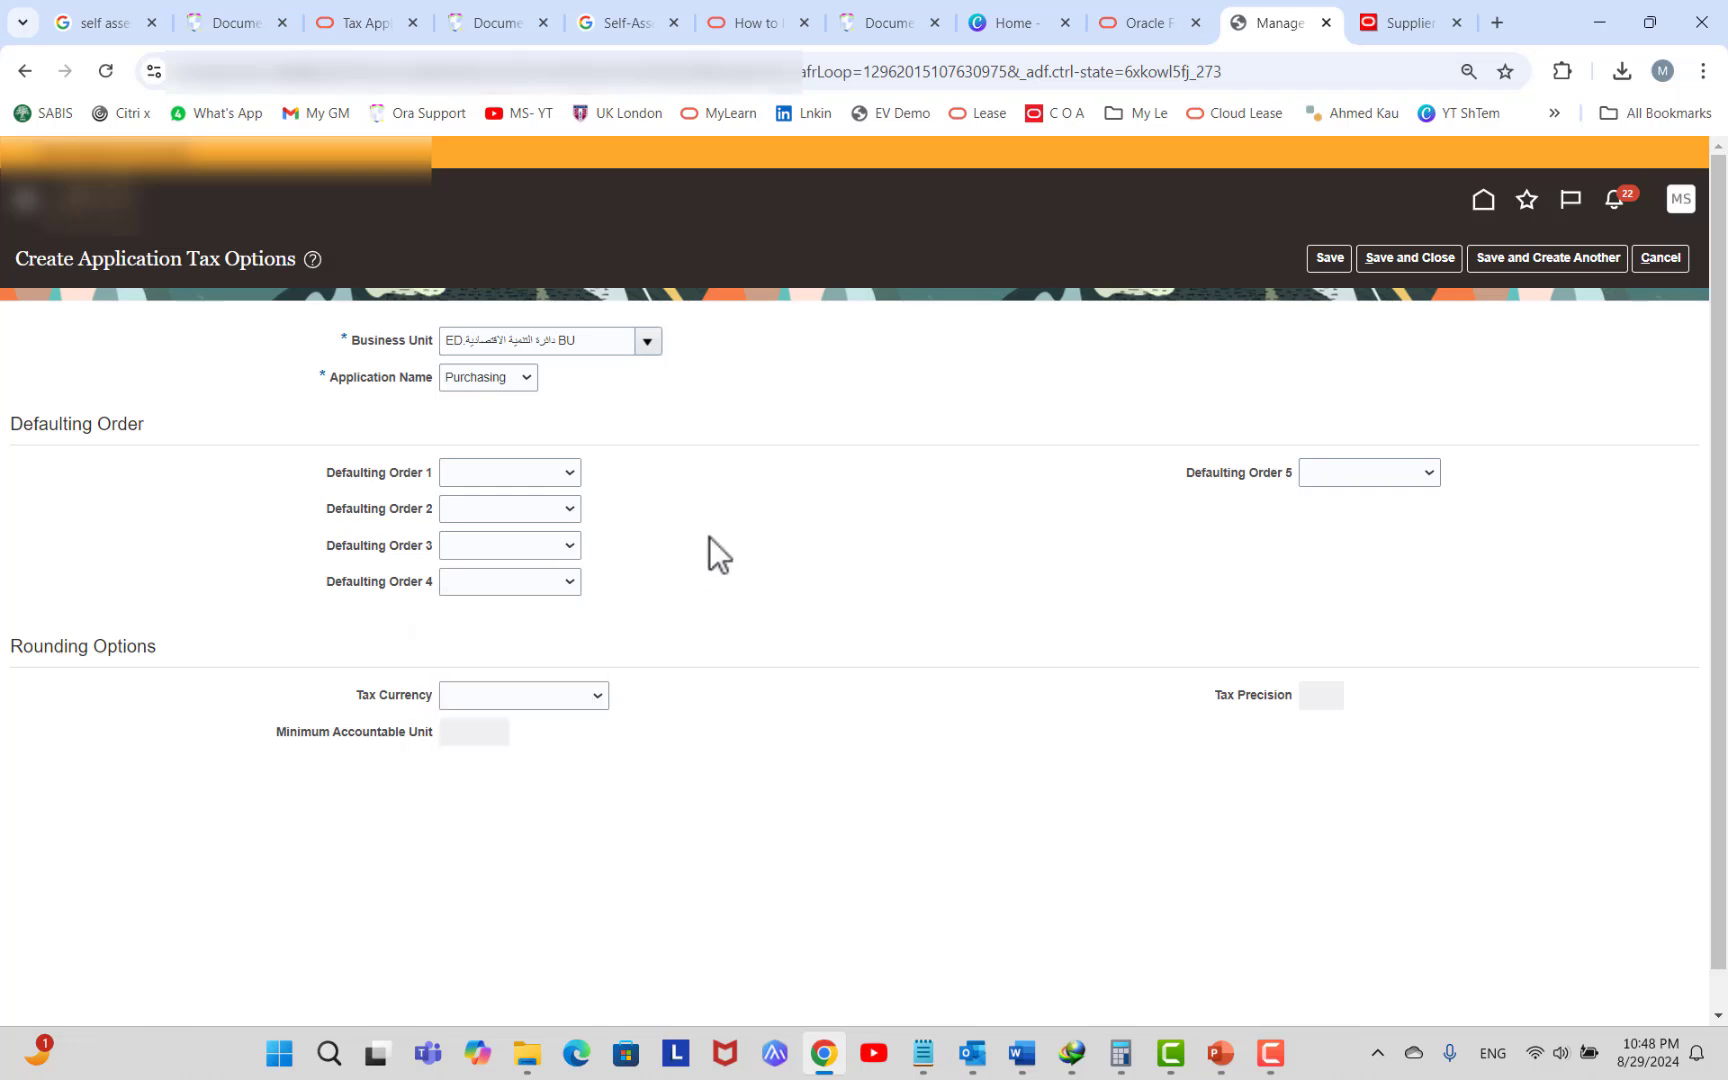
Compare the Purchasing defaulting order choices and set Defaulting Order 2 to Supplier site.
{"action": "left_click", "coordinate": [551, 470]}
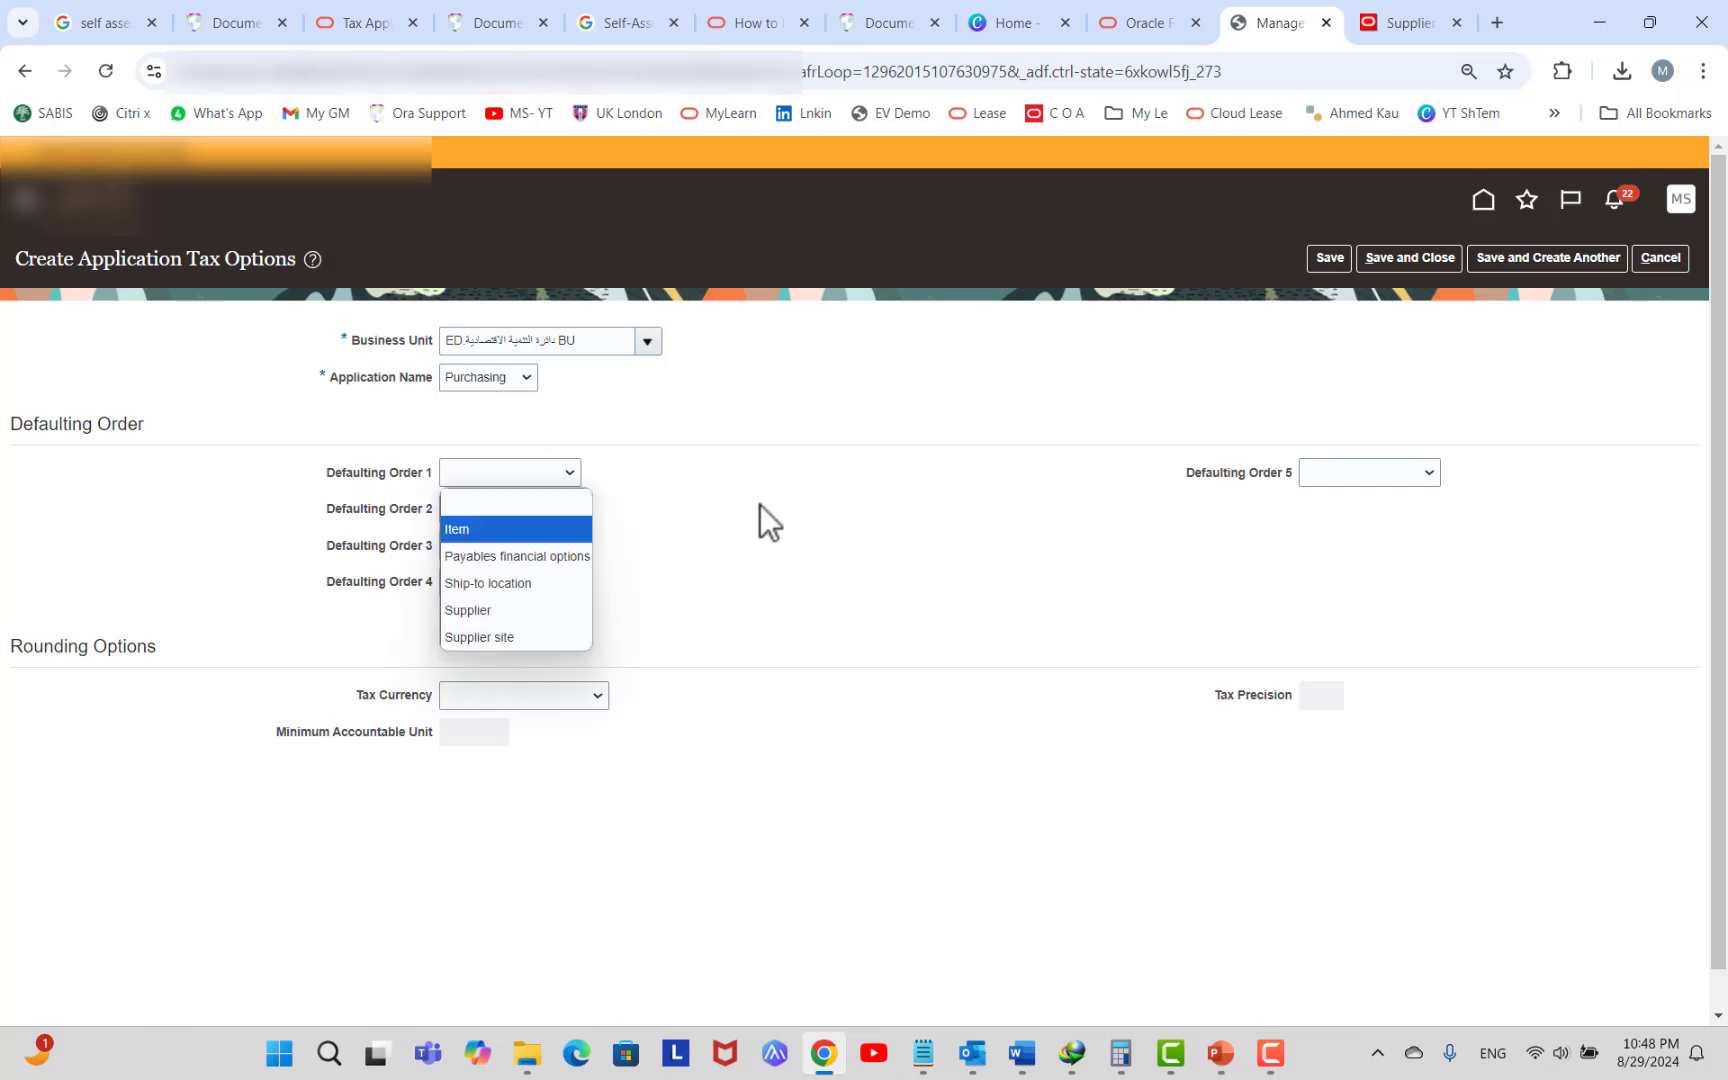
{"action": "left_click", "coordinate": [760, 504]}
{"action": "left_click", "coordinate": [569, 509]}
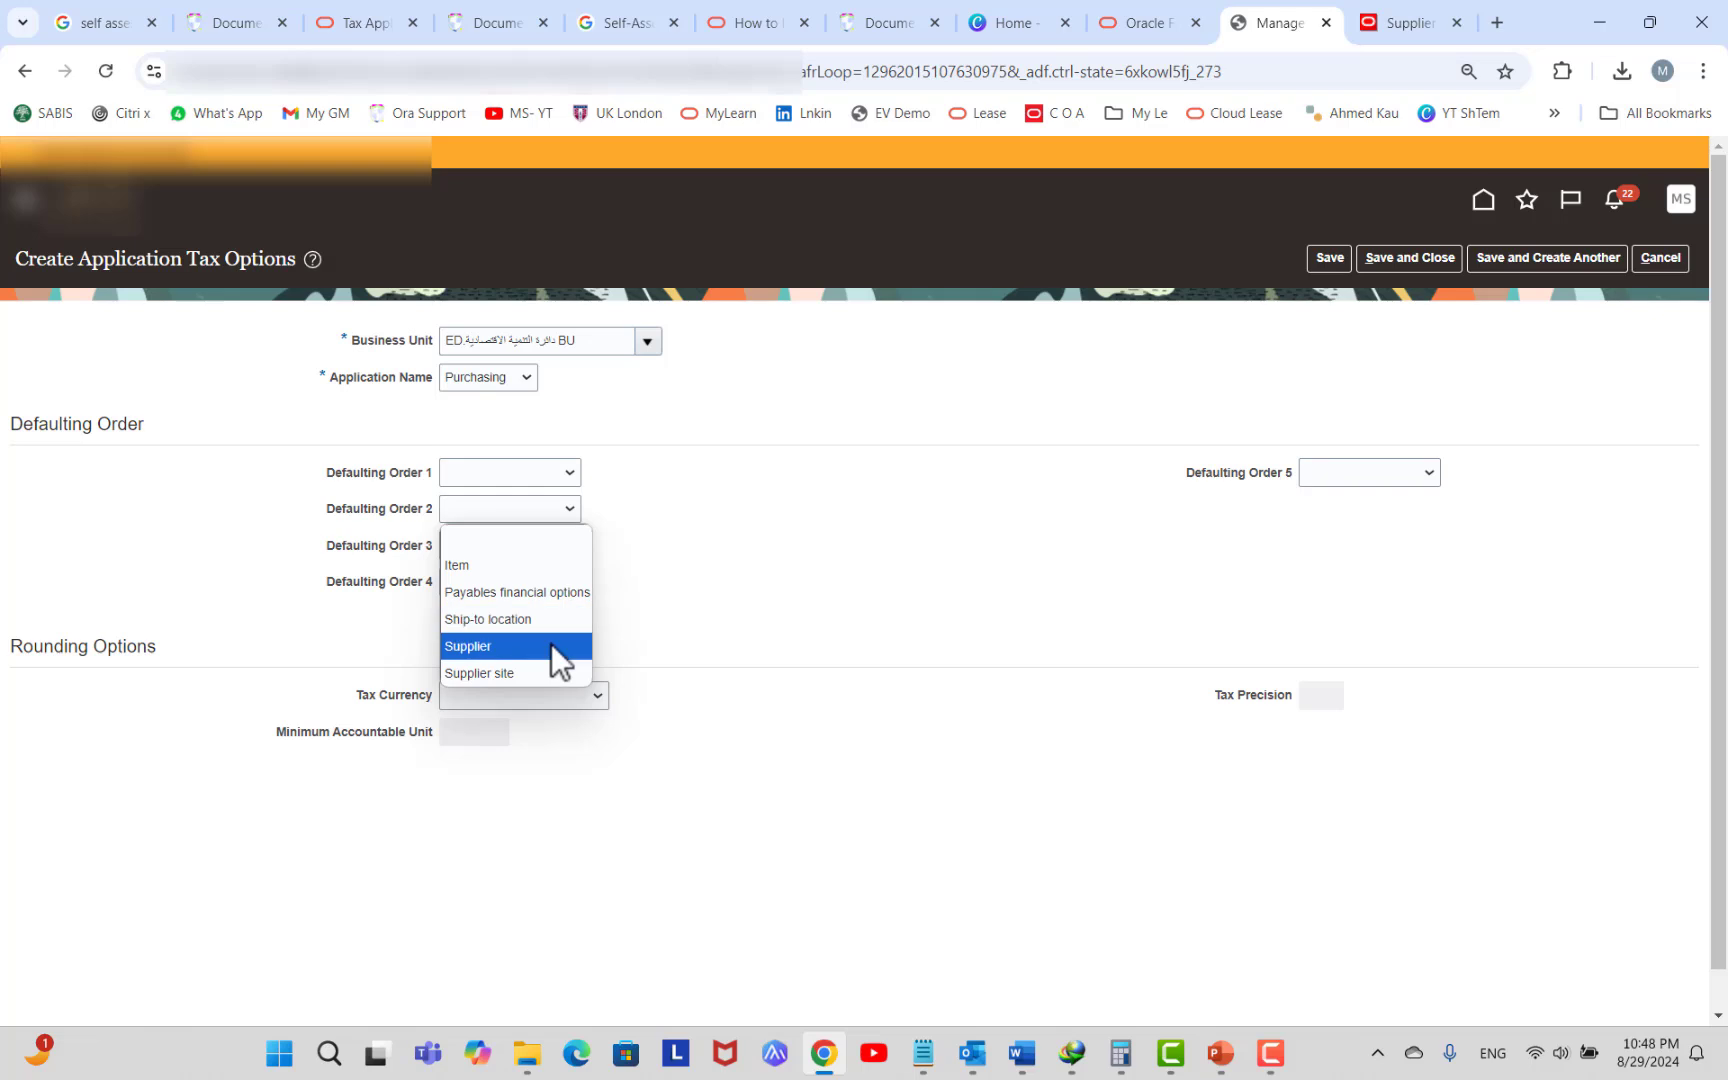
{"action": "left_click", "coordinate": [571, 588]}
{"action": "left_click", "coordinate": [571, 588]}
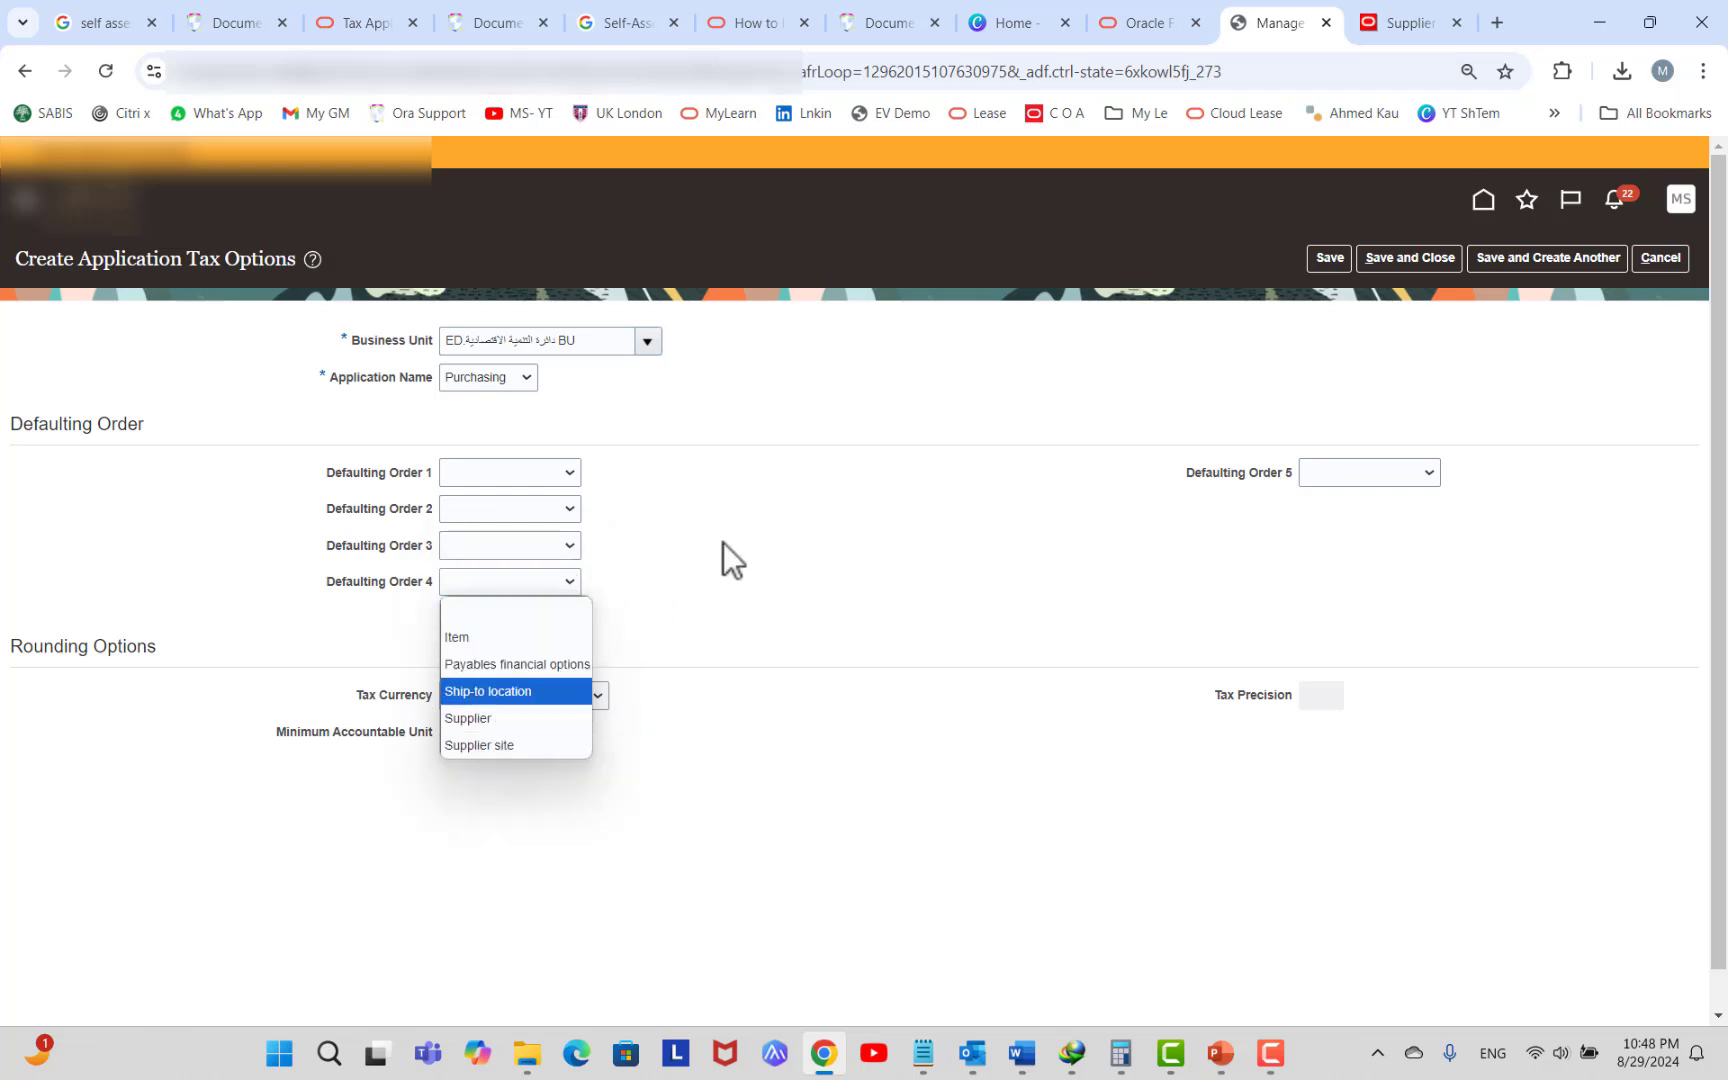
{"action": "left_click", "coordinate": [550, 473]}
{"action": "left_click", "coordinate": [550, 473]}
{"action": "left_click", "coordinate": [535, 510]}
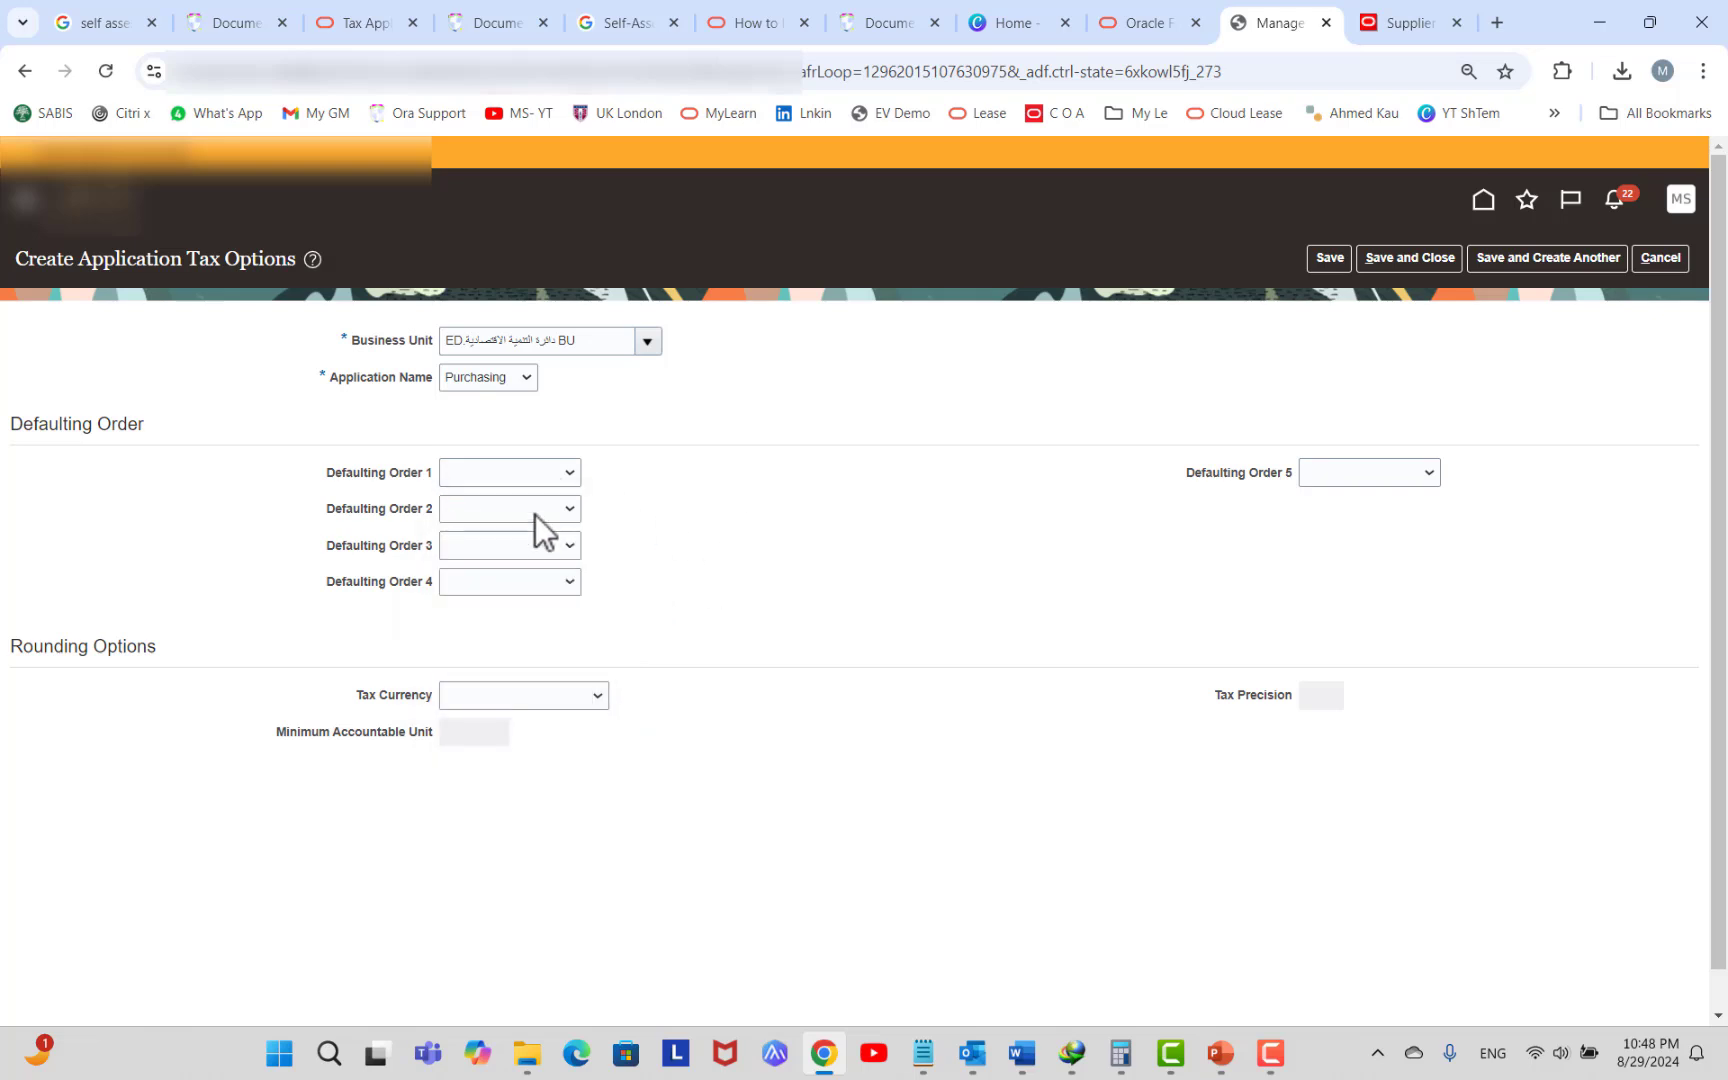
{"action": "left_click", "coordinate": [535, 510]}
{"action": "left_click", "coordinate": [559, 672]}
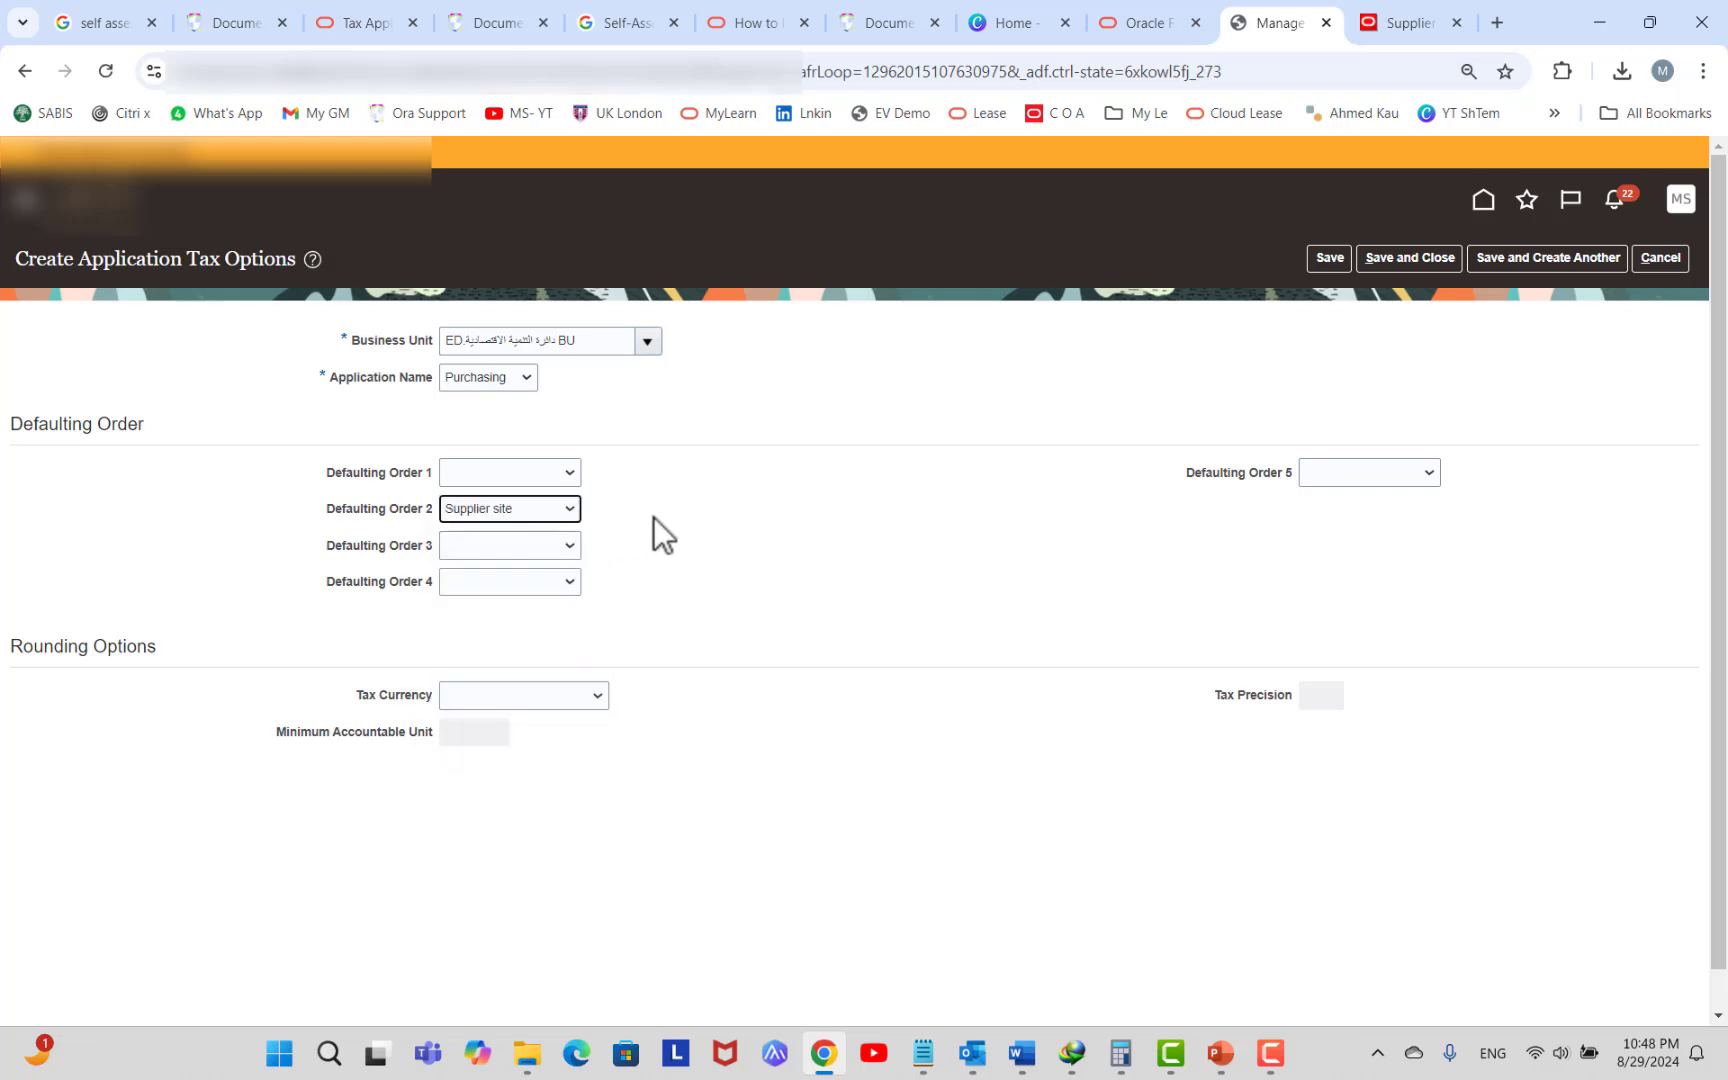
Check the other application names, discard the unsaved application tax options and return to the Financials setup tasks.
{"action": "left_click", "coordinate": [522, 384]}
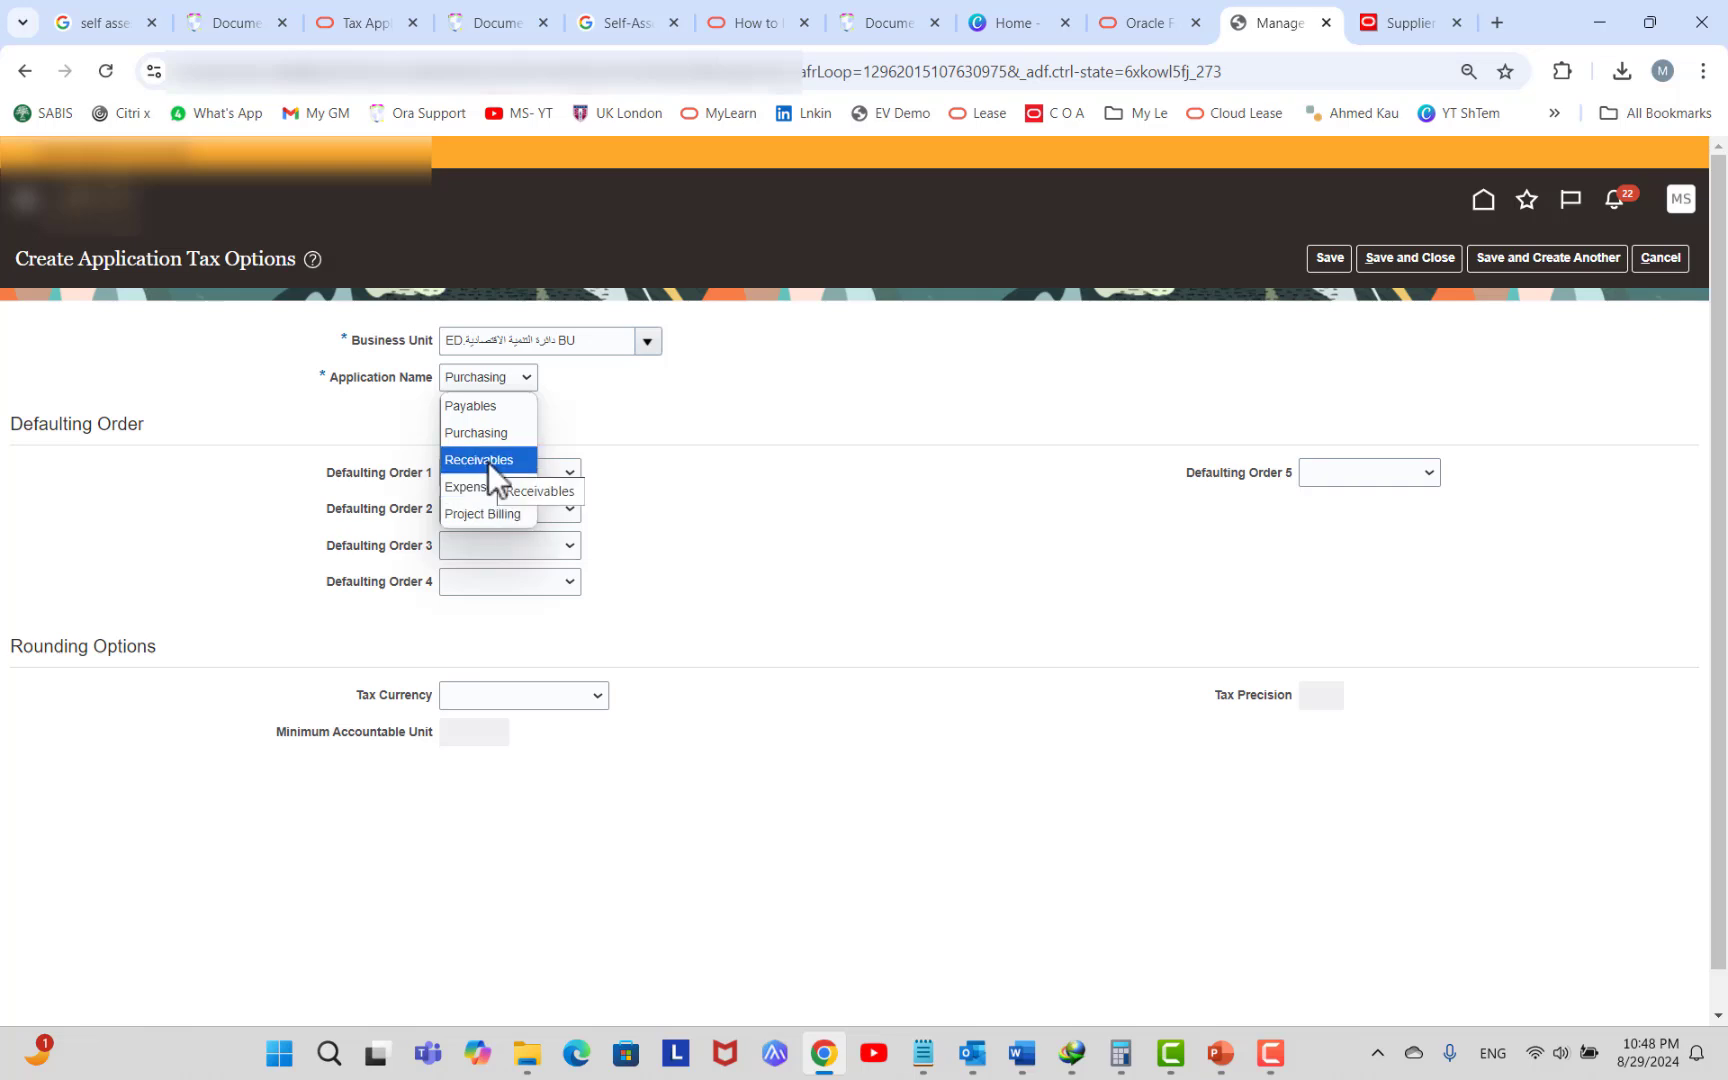
{"action": "left_click", "coordinate": [878, 400]}
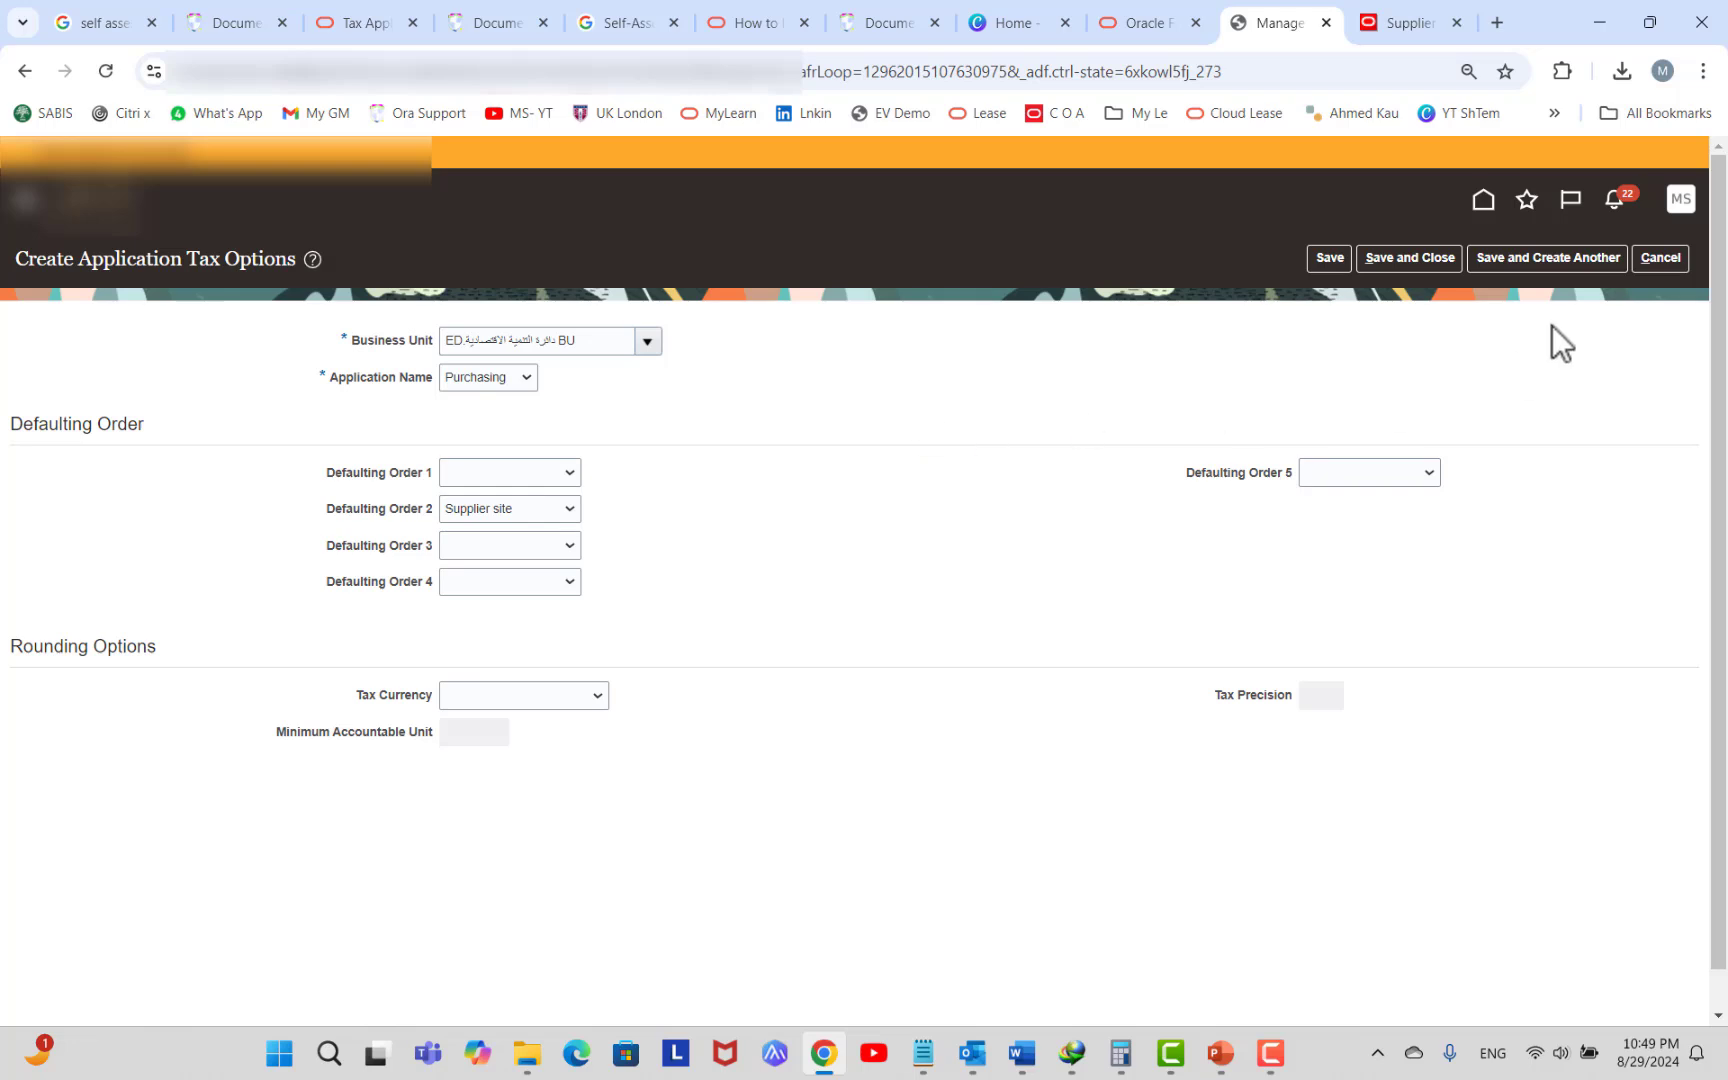
{"action": "left_click", "coordinate": [1641, 265]}
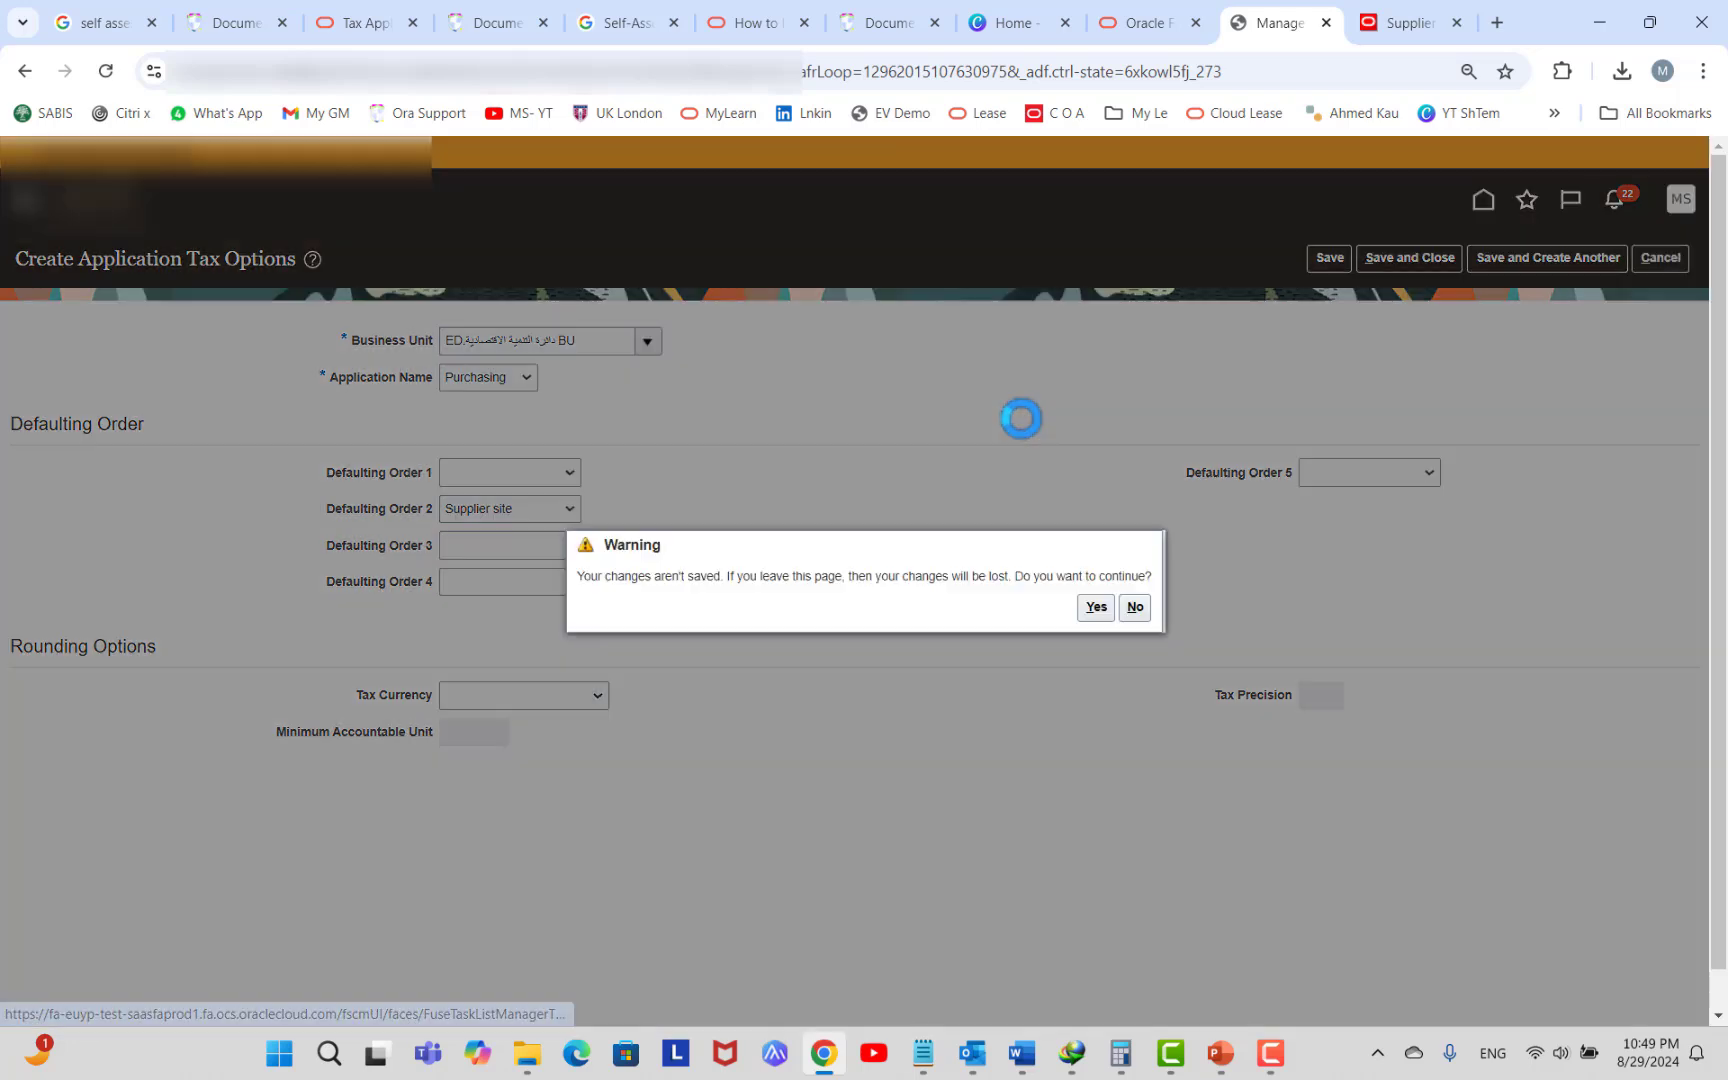
{"action": "left_click", "coordinate": [1095, 608]}
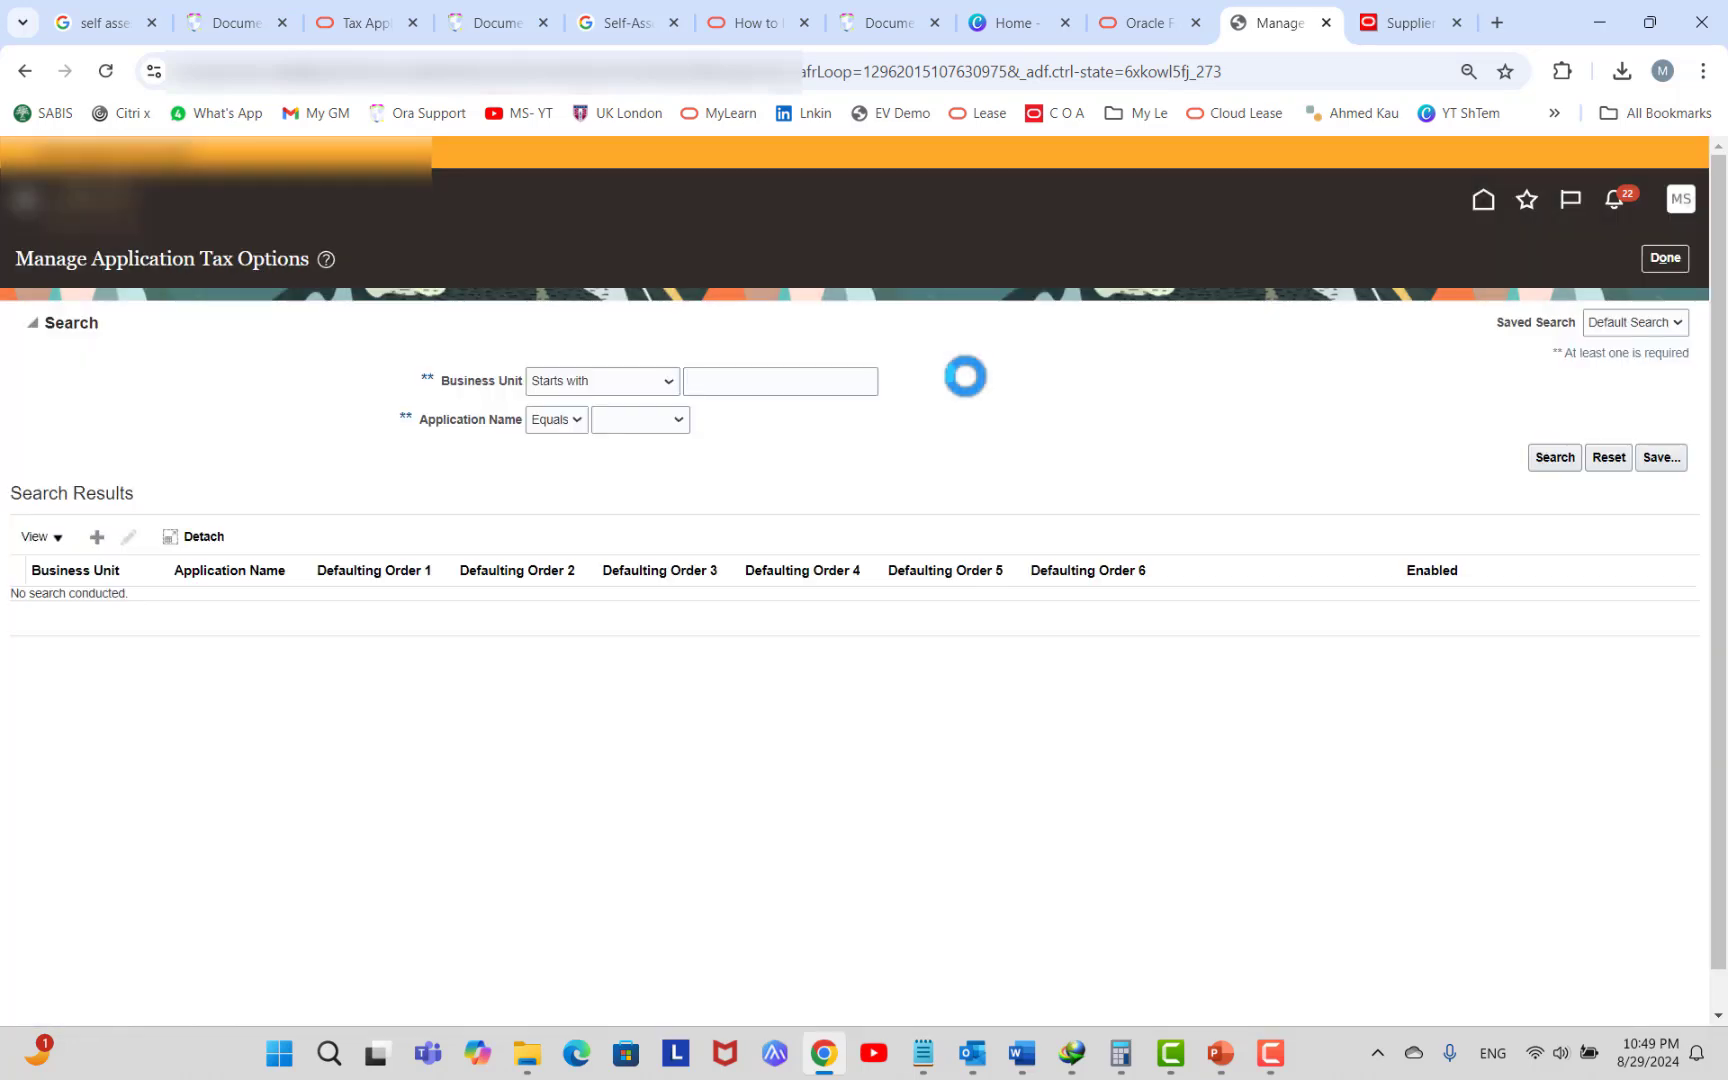
{"action": "left_click", "coordinate": [1658, 257]}
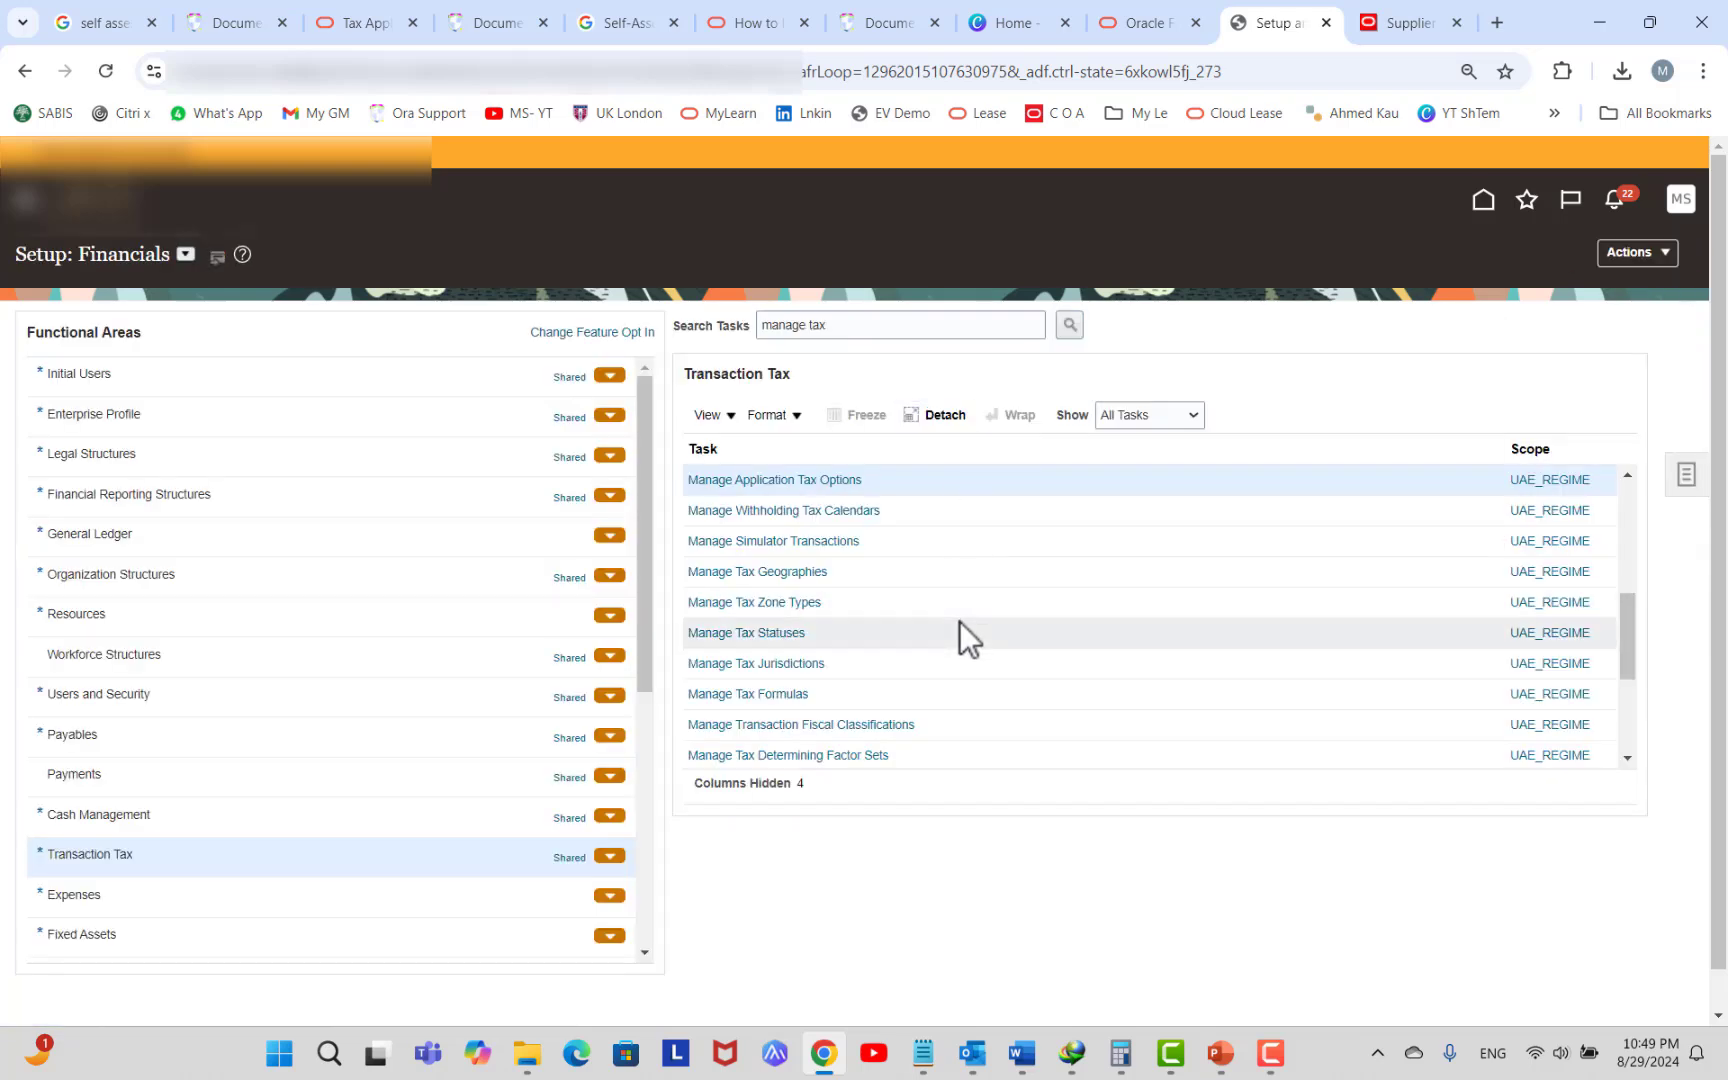
Search the setup tasks for "manage tax profile option" and open the Manage Tax Profile Options task.
{"action": "scroll", "coordinate": [959, 621], "scroll_direction": "down", "scroll_amount": 1}
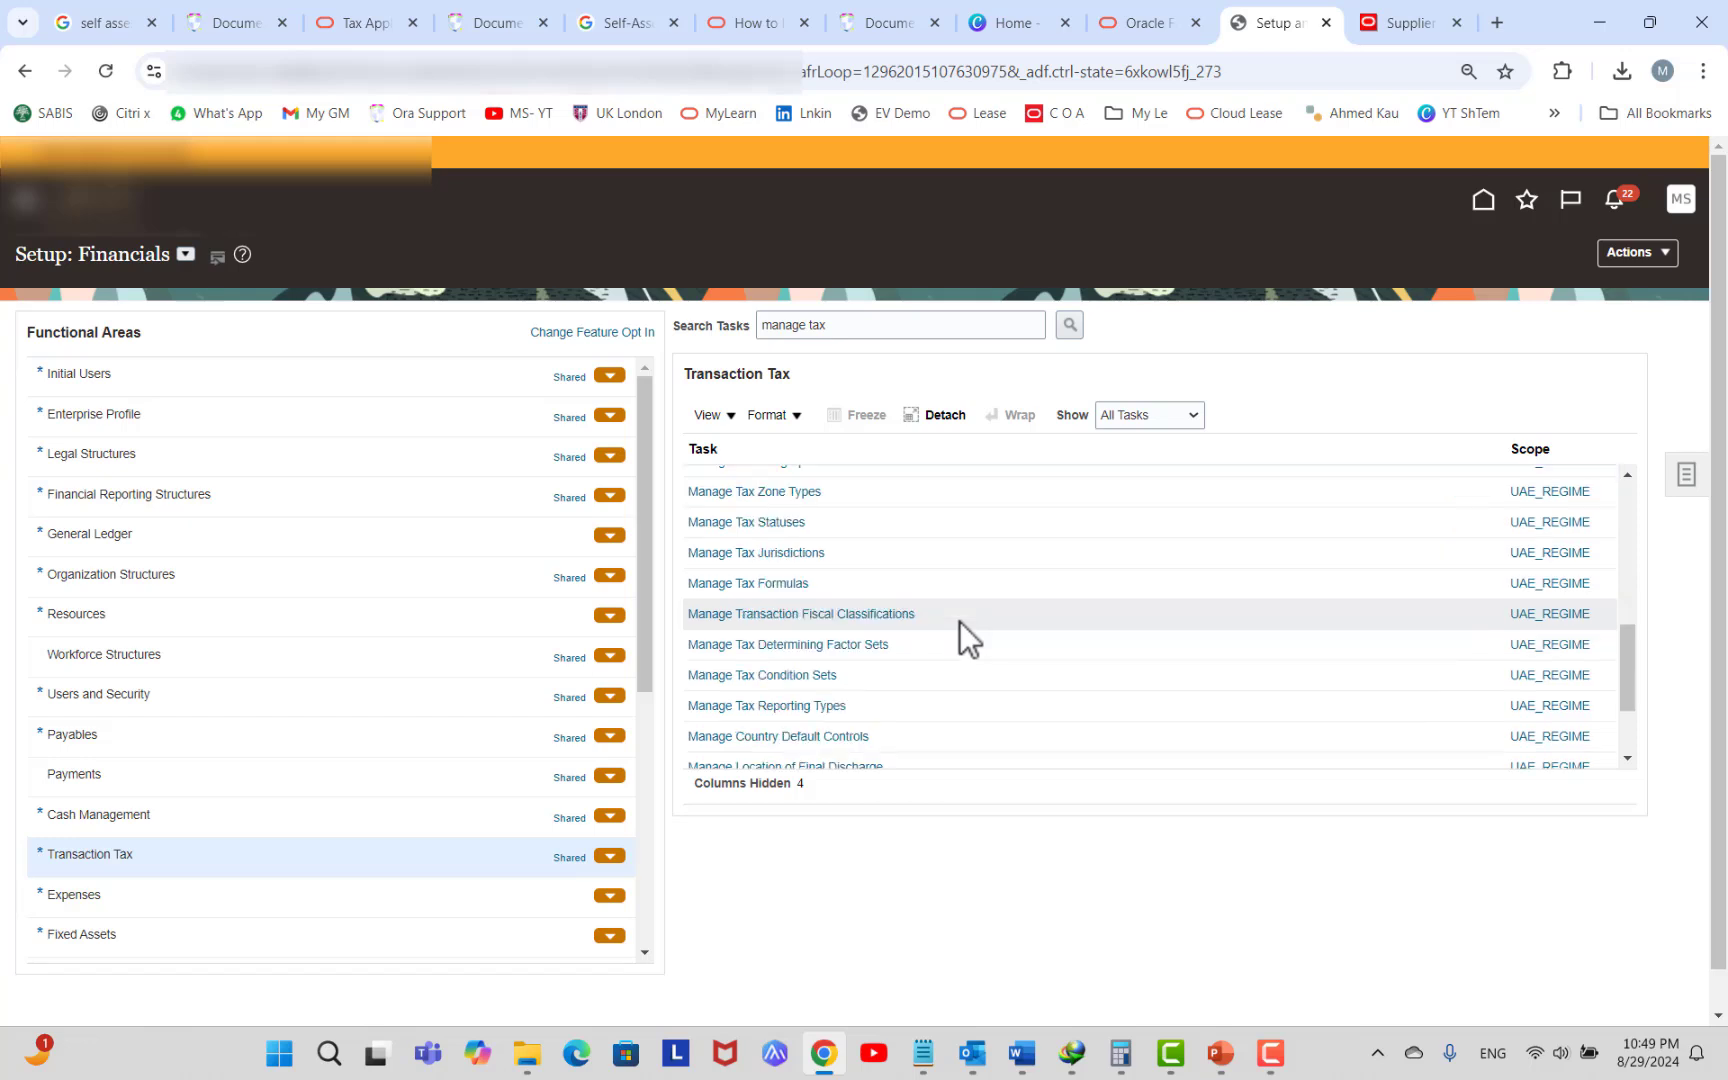
{"action": "scroll", "coordinate": [960, 621], "scroll_direction": "up", "scroll_amount": 1}
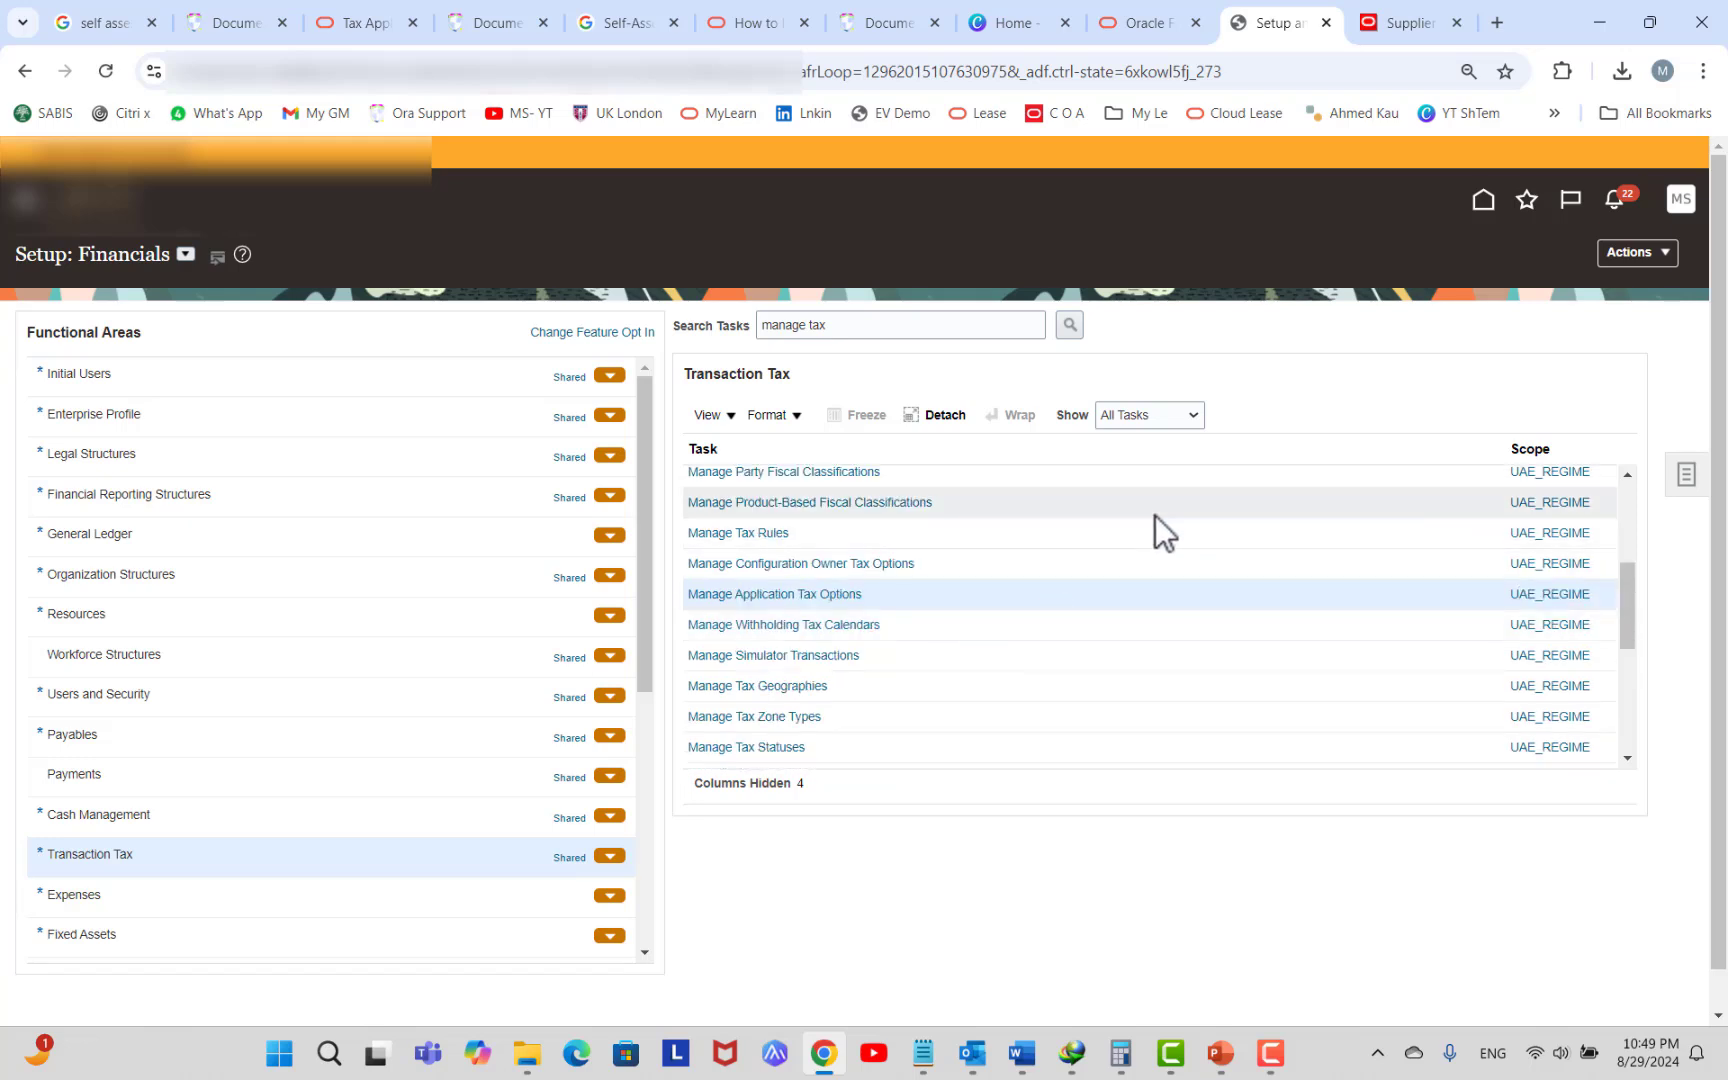
{"action": "scroll", "coordinate": [1156, 514], "scroll_direction": "up", "scroll_amount": 3}
{"action": "left_click", "coordinate": [886, 325]}
{"action": "double_click", "coordinate": [886, 325]}
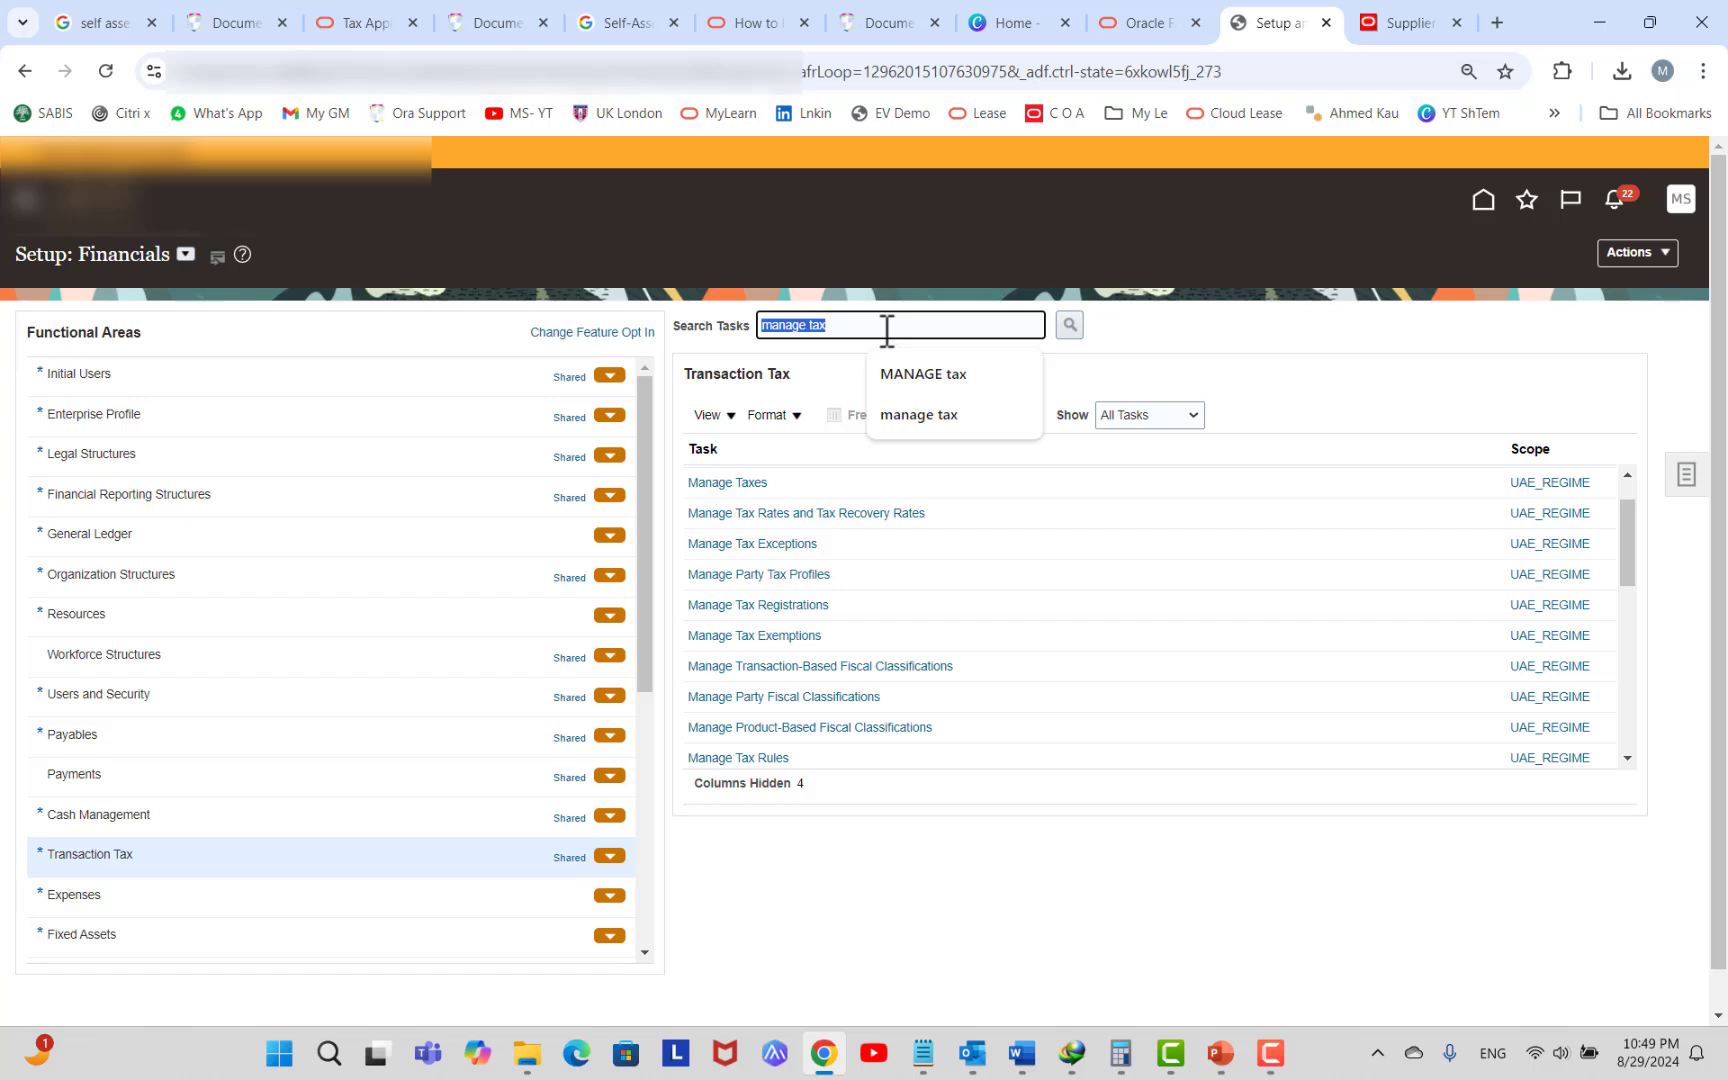
{"action": "type", "text": "manage"}
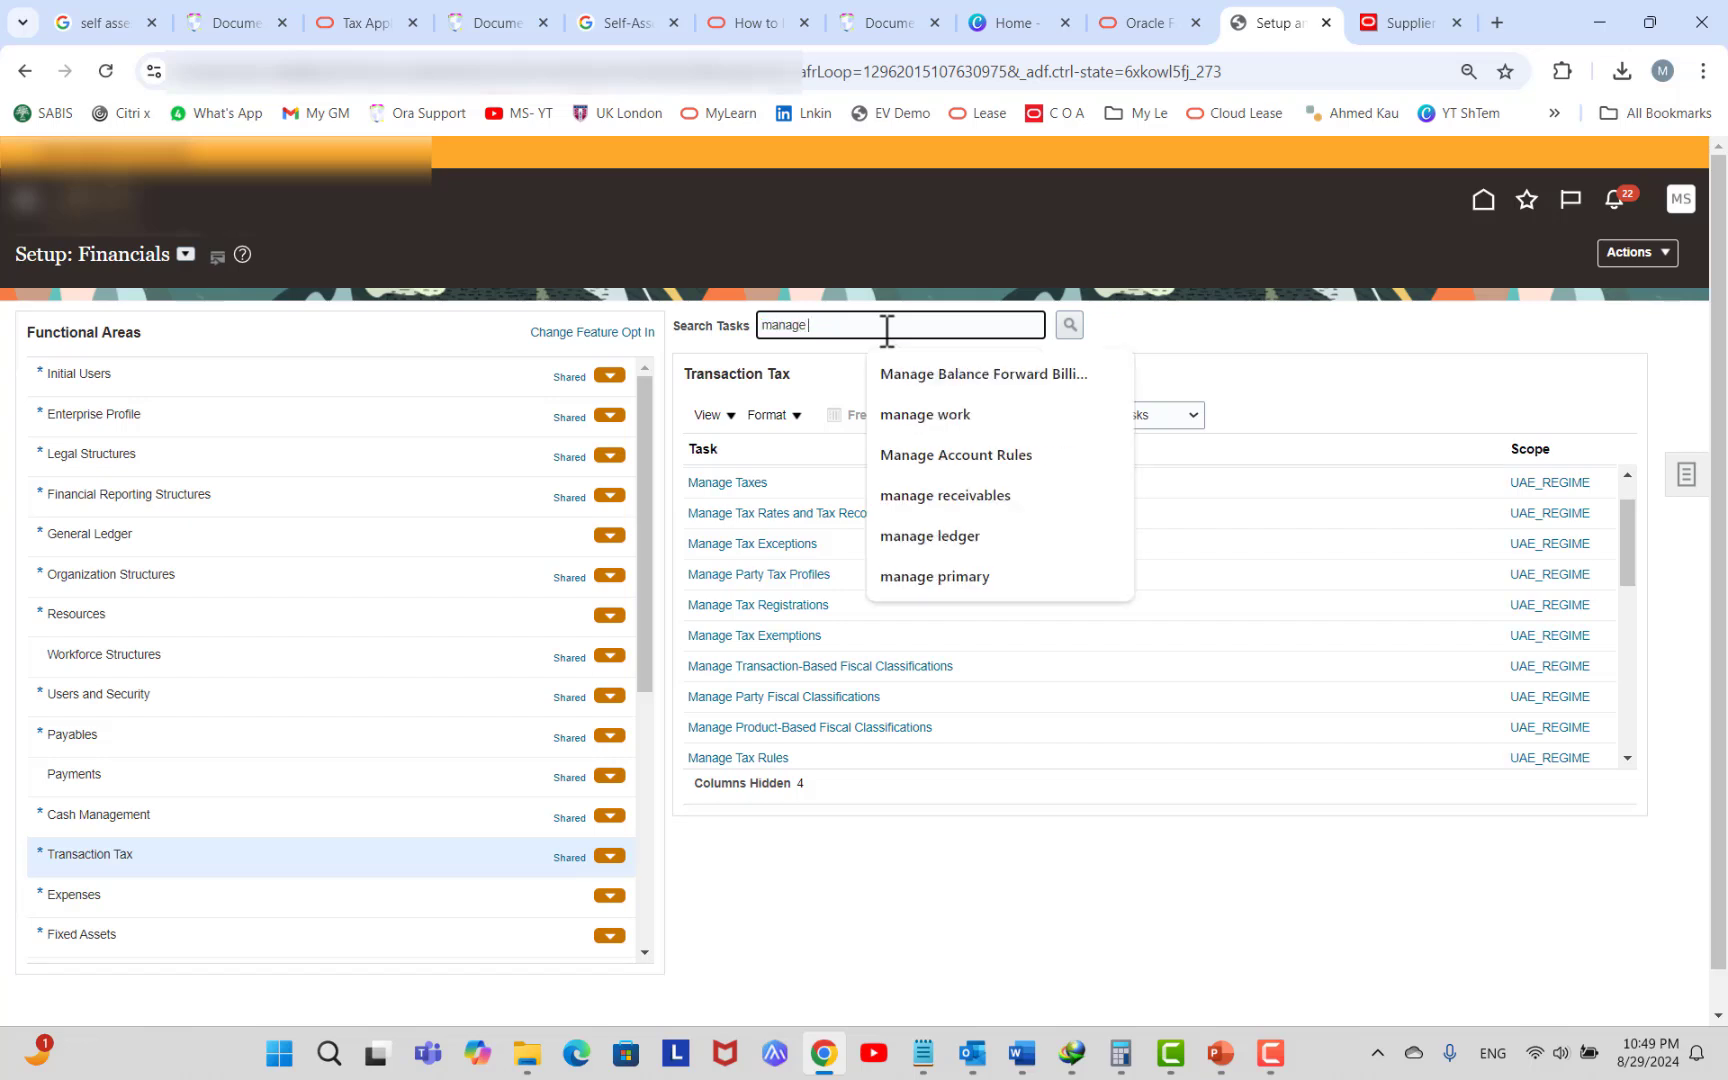
{"action": "type", "text": " tax pr"}
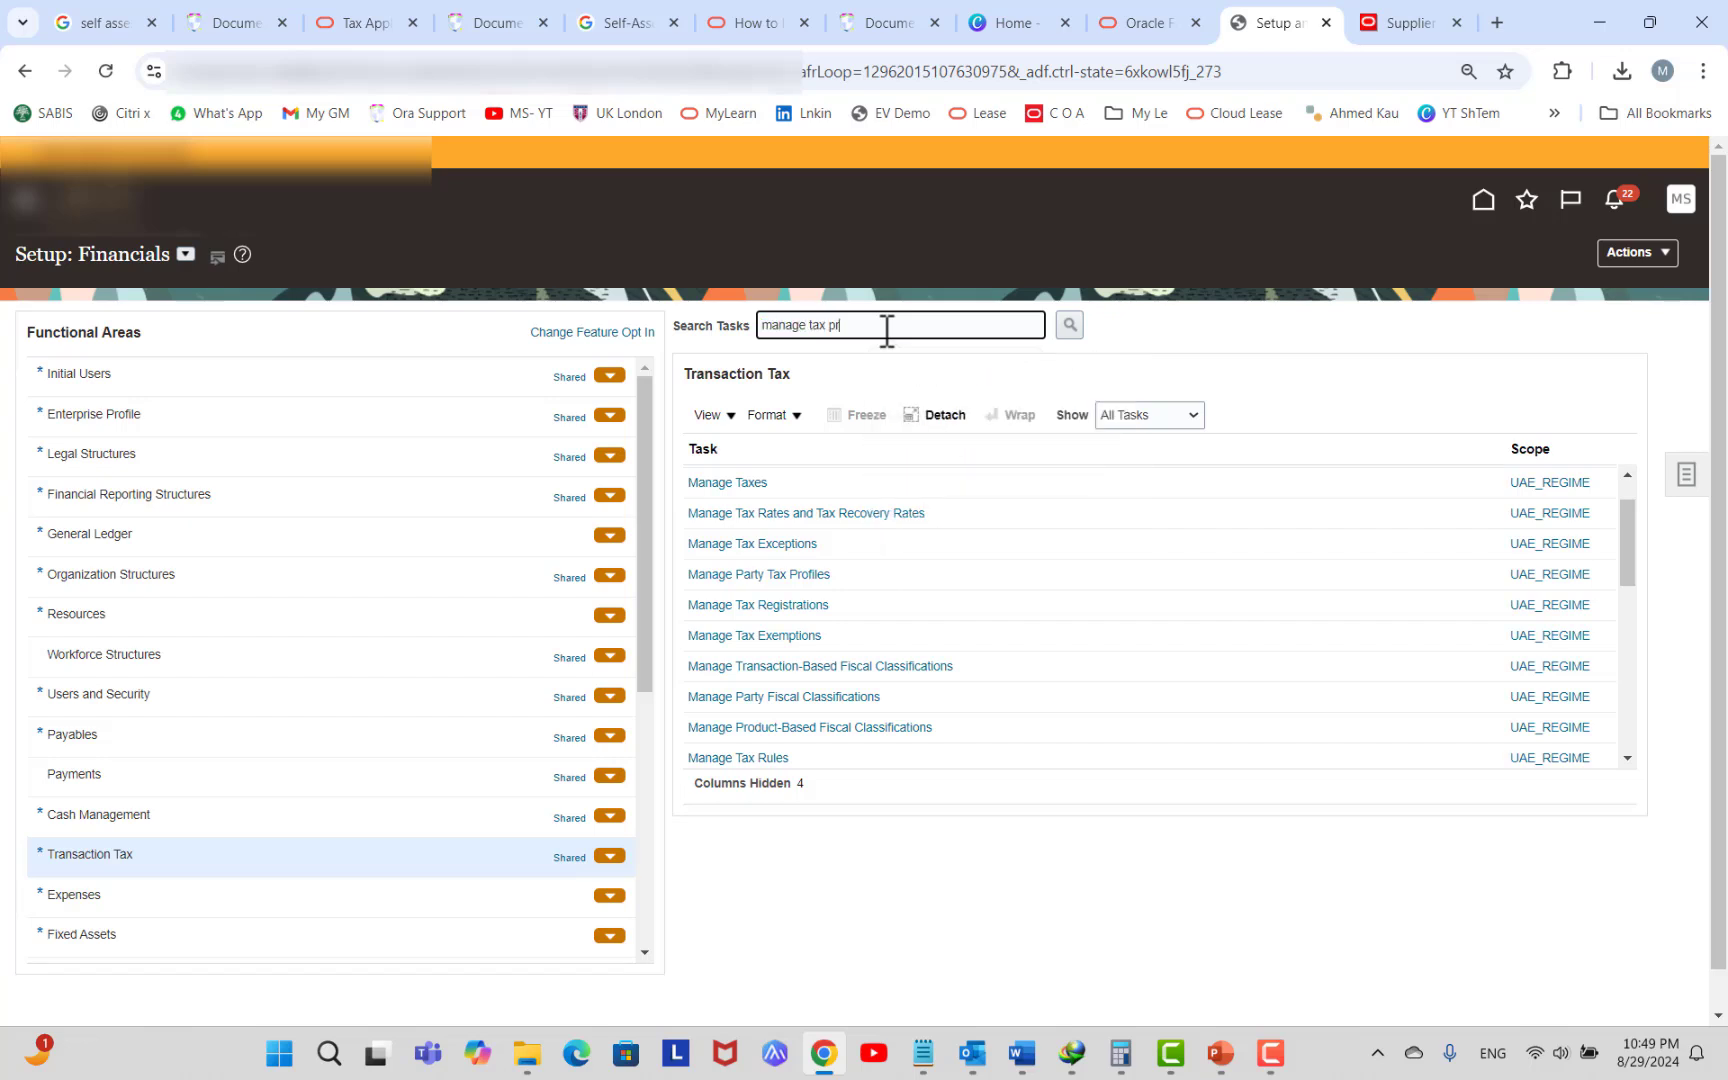
{"action": "type", "text": "ofile option"}
{"action": "key", "text": "Return"}
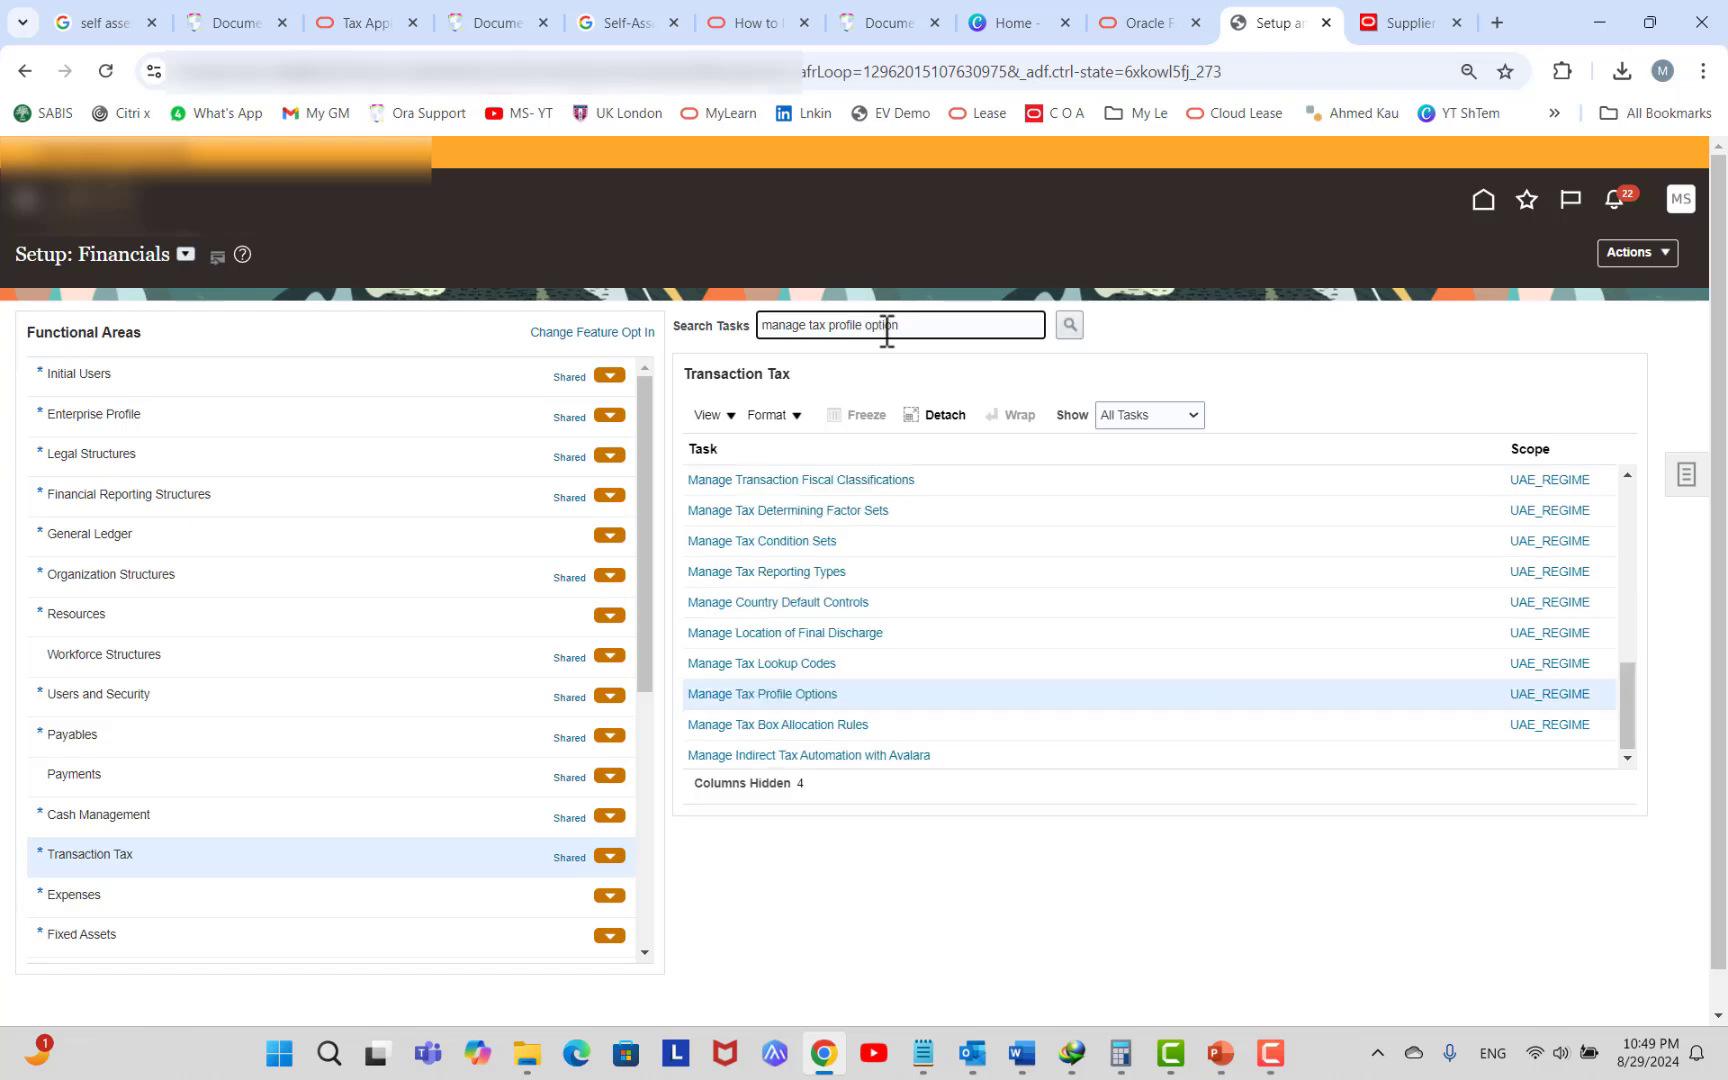
{"action": "left_click", "coordinate": [811, 695]}
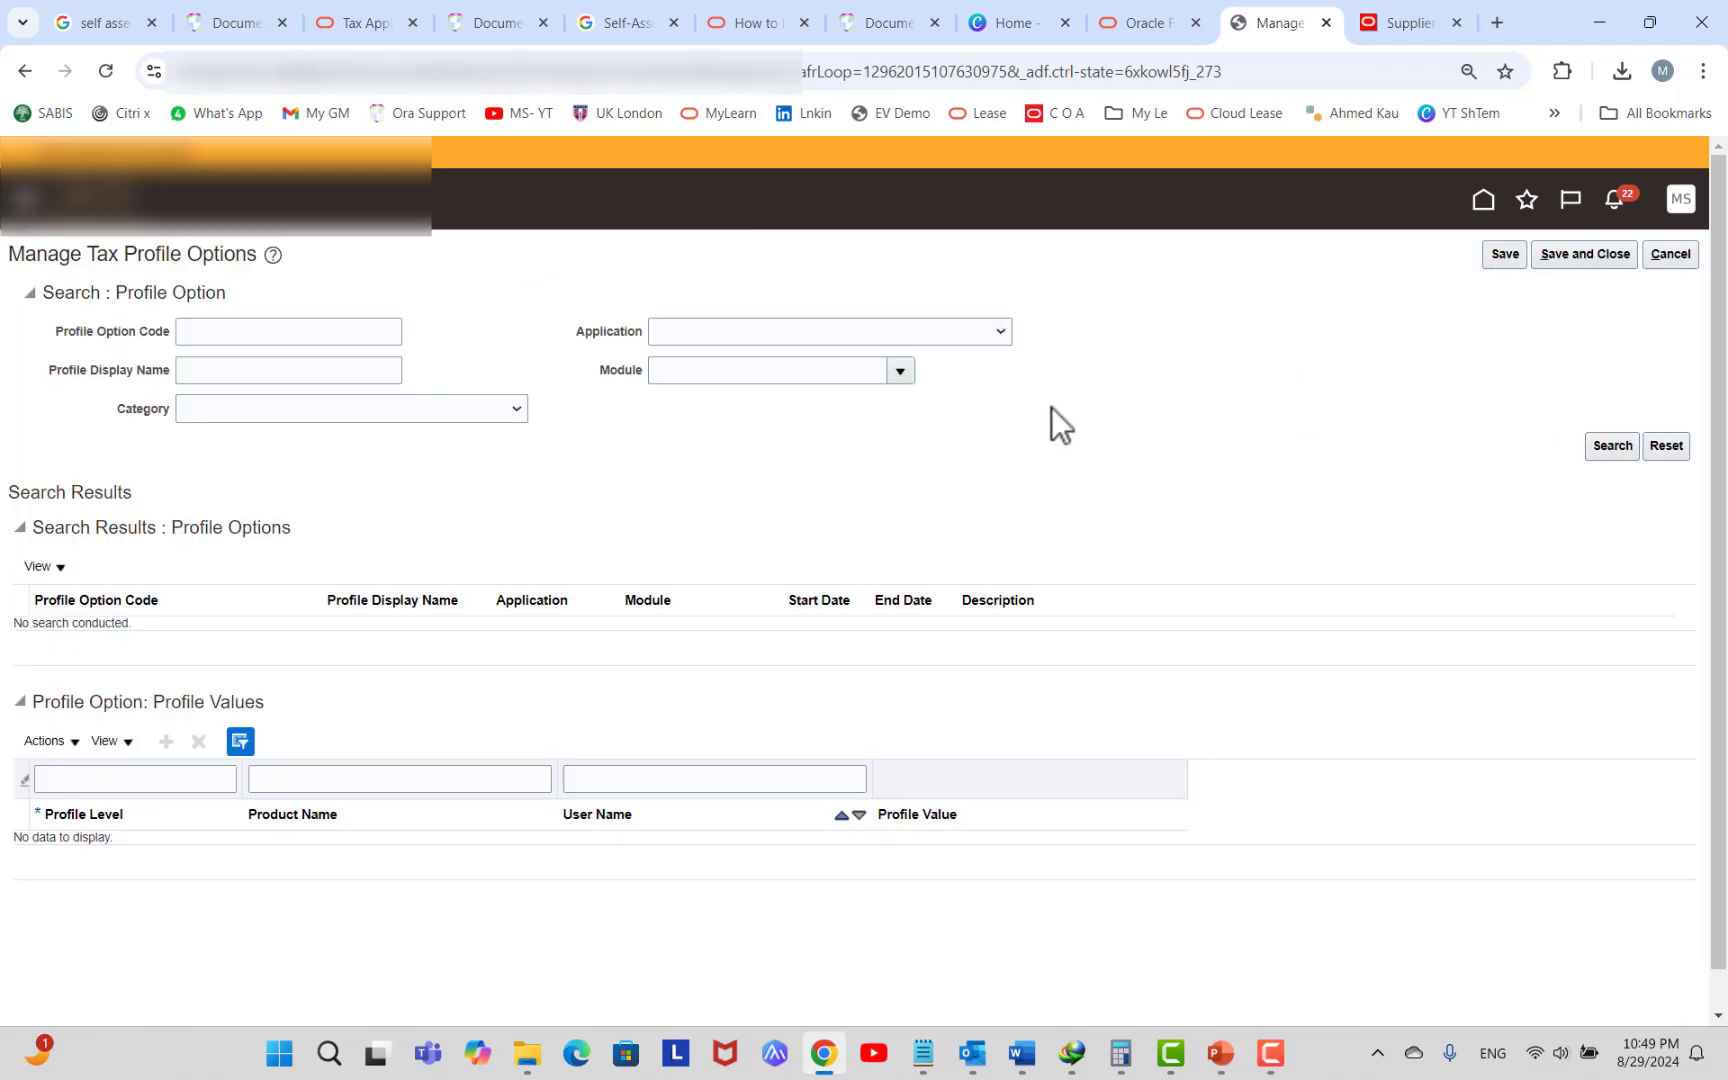
Search for the profile options of the Common Tax Components module.
{"action": "left_click", "coordinate": [780, 406]}
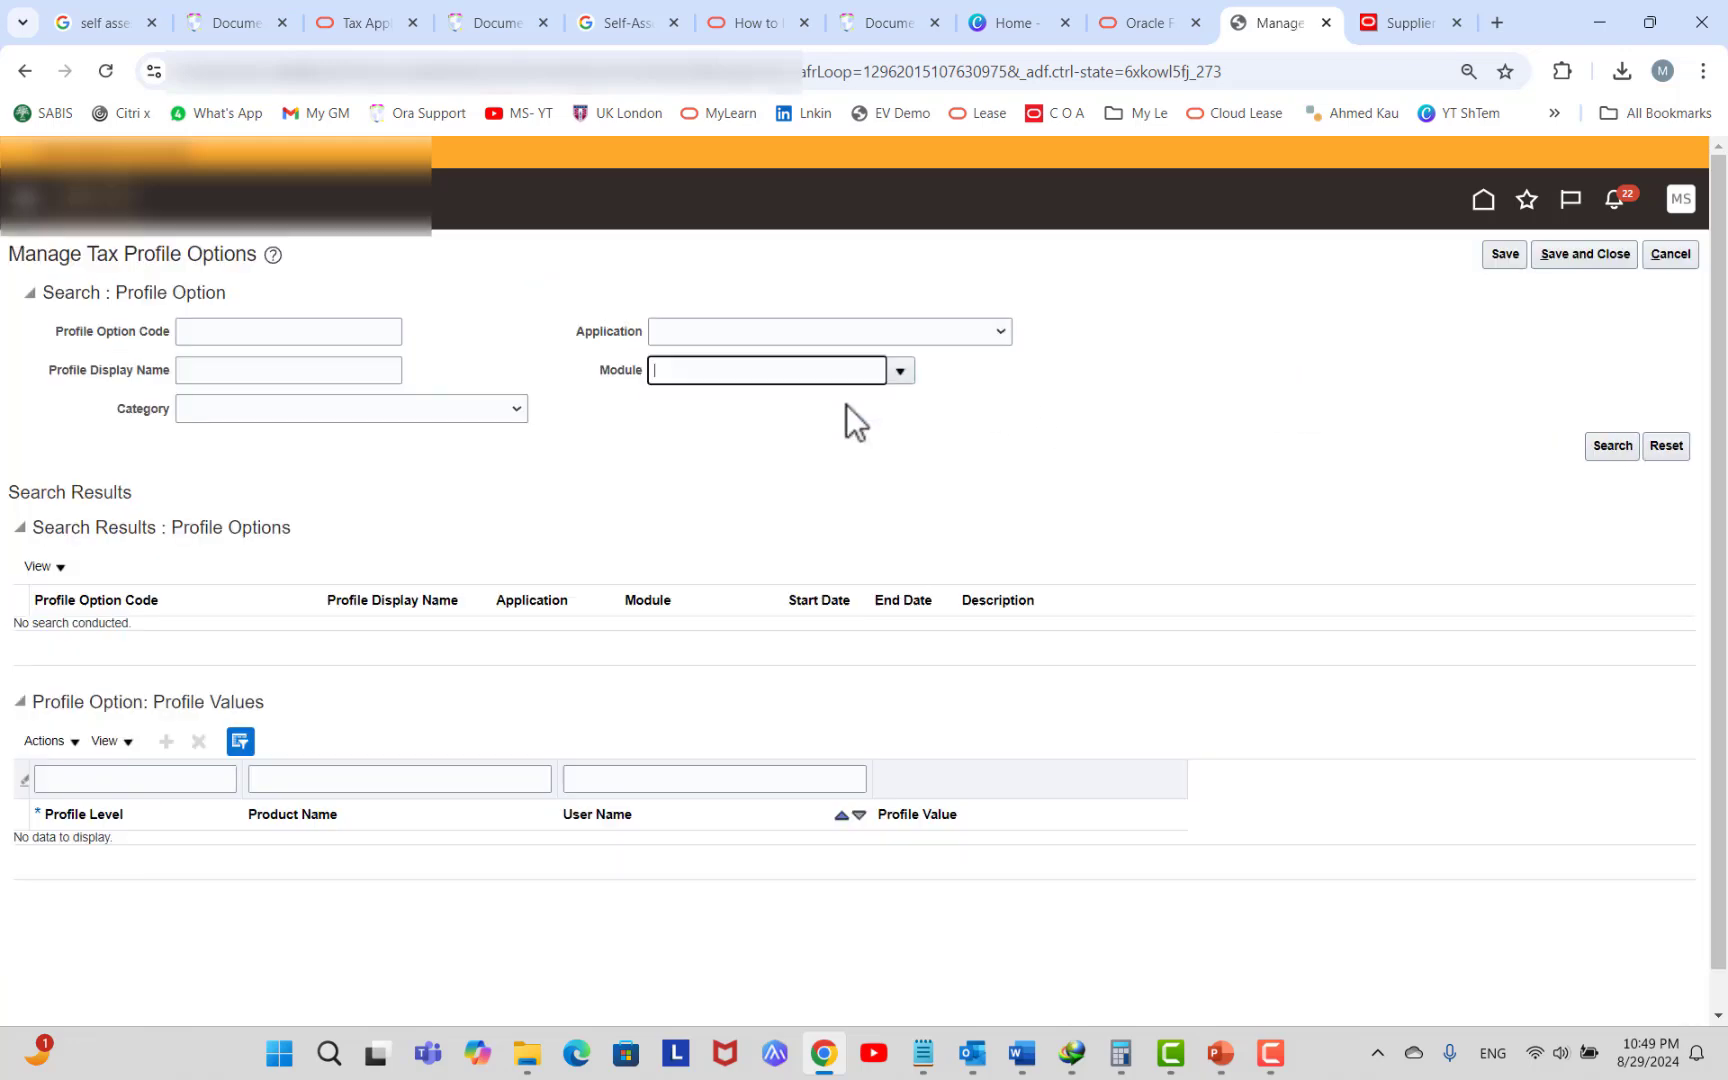
{"action": "left_click", "coordinate": [1612, 450]}
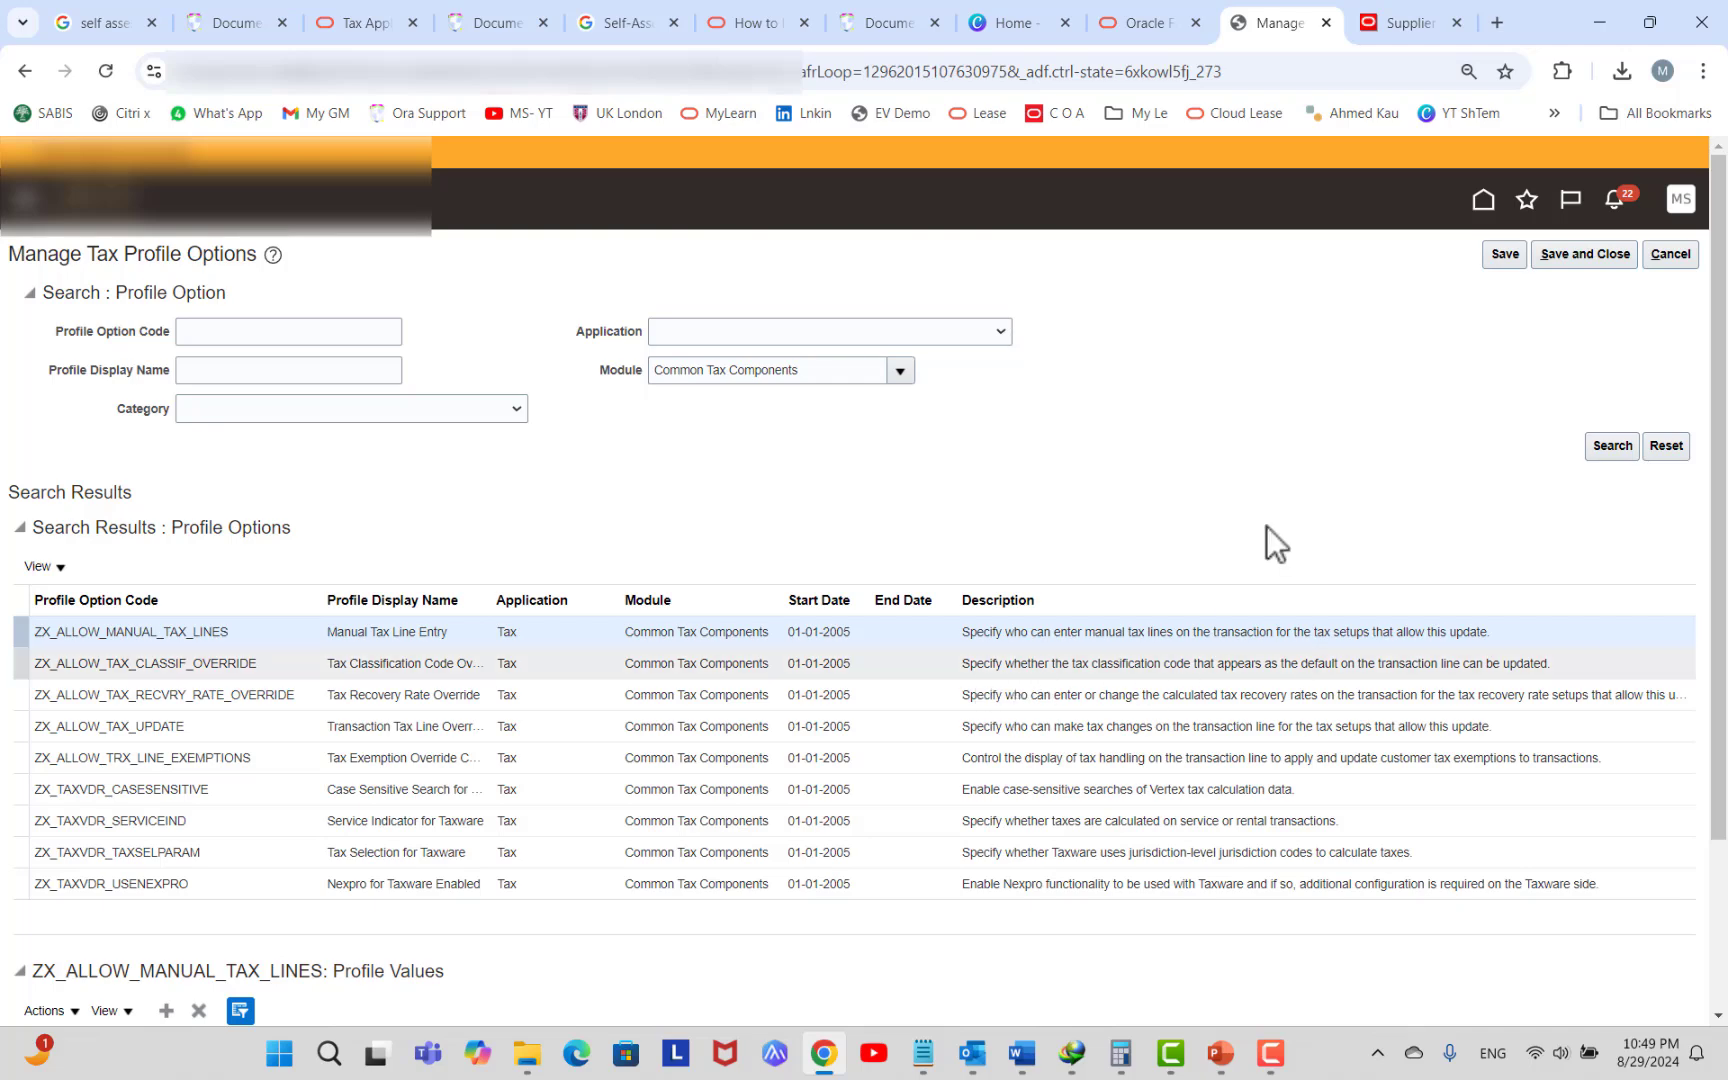
Set the user-level profile value of ZX_ALLOW_MANUAL_TAX_LINES to No.
{"action": "scroll", "coordinate": [1396, 447], "scroll_direction": "down", "scroll_amount": 3}
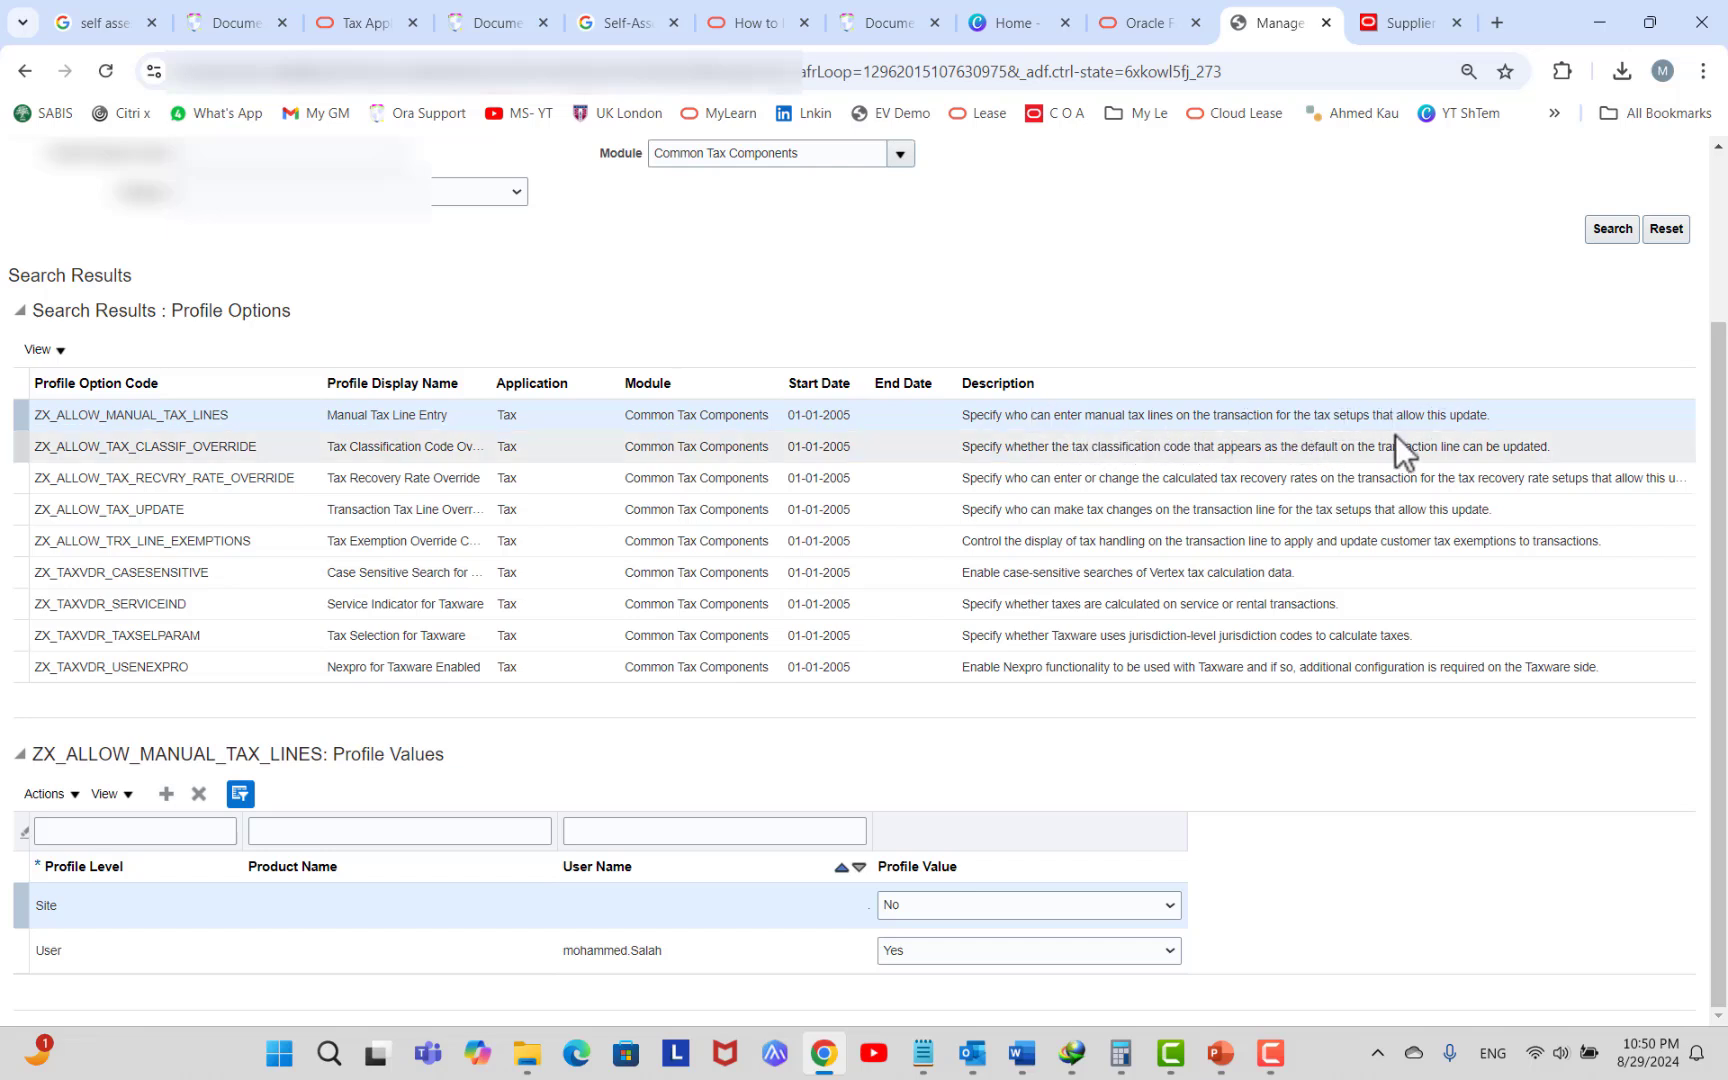
{"action": "left_click", "coordinate": [688, 950]}
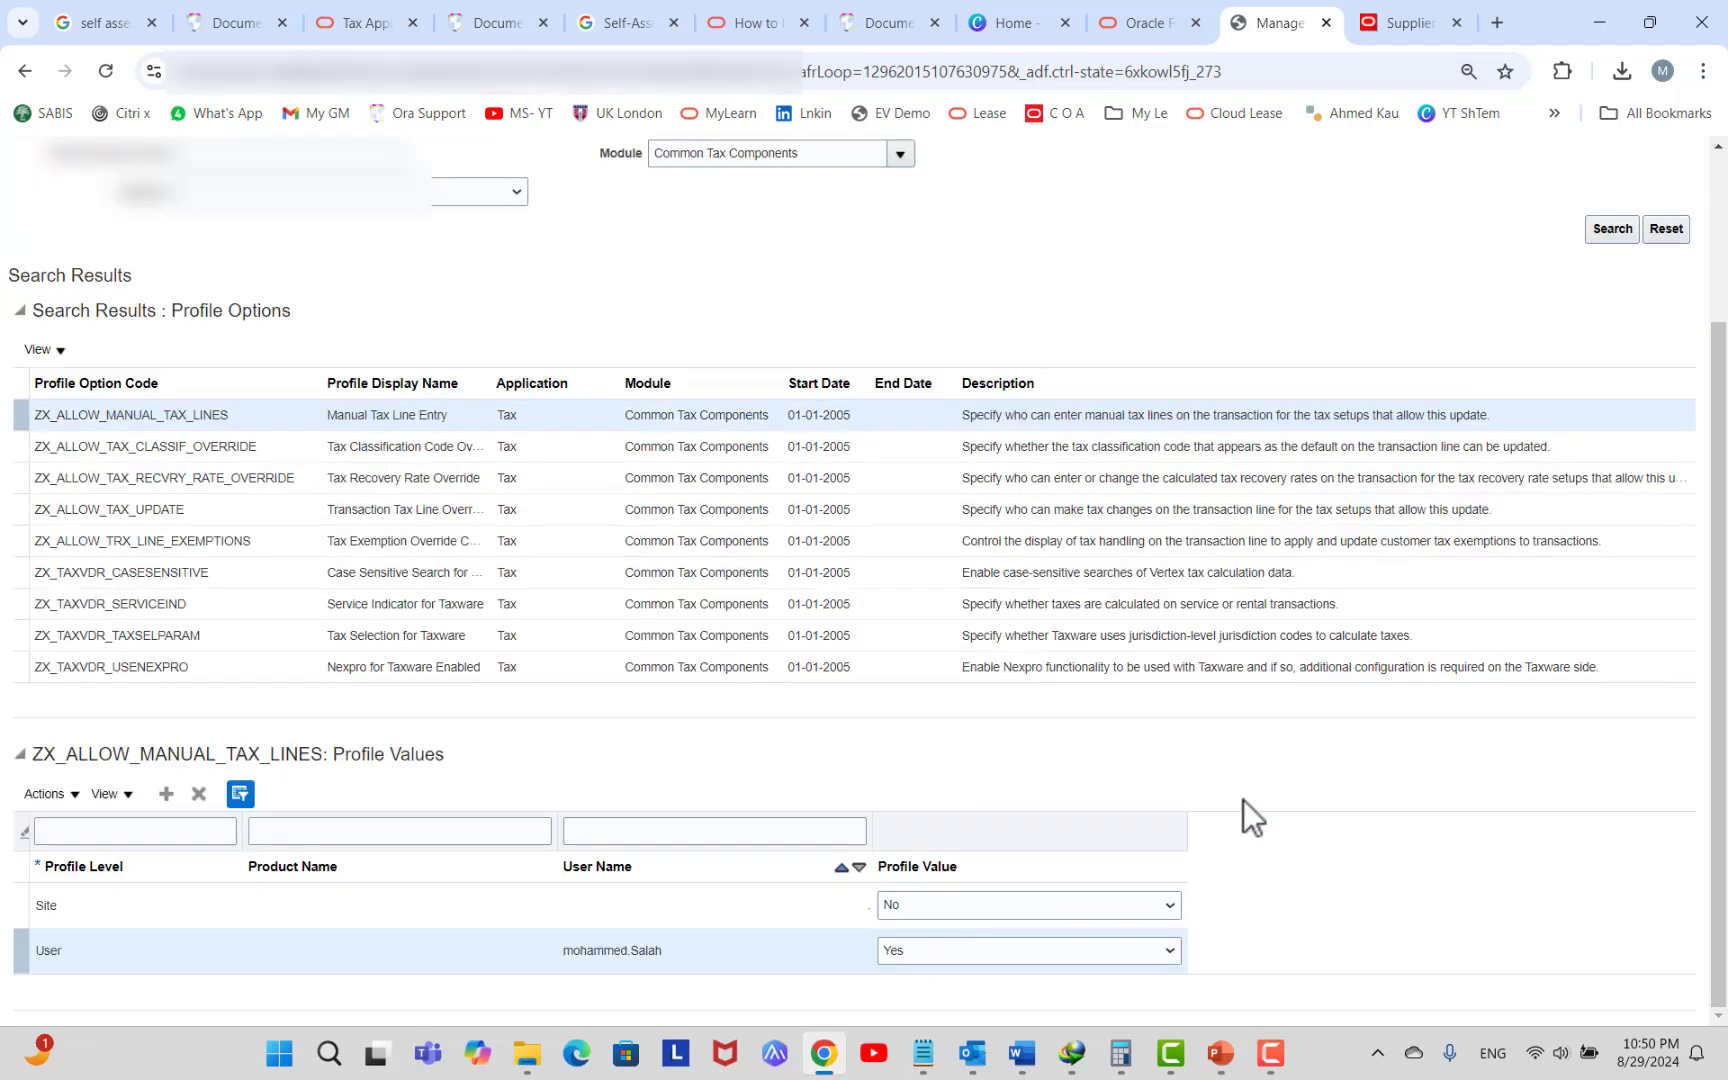
{"action": "left_click", "coordinate": [998, 956]}
{"action": "left_click", "coordinate": [984, 981]}
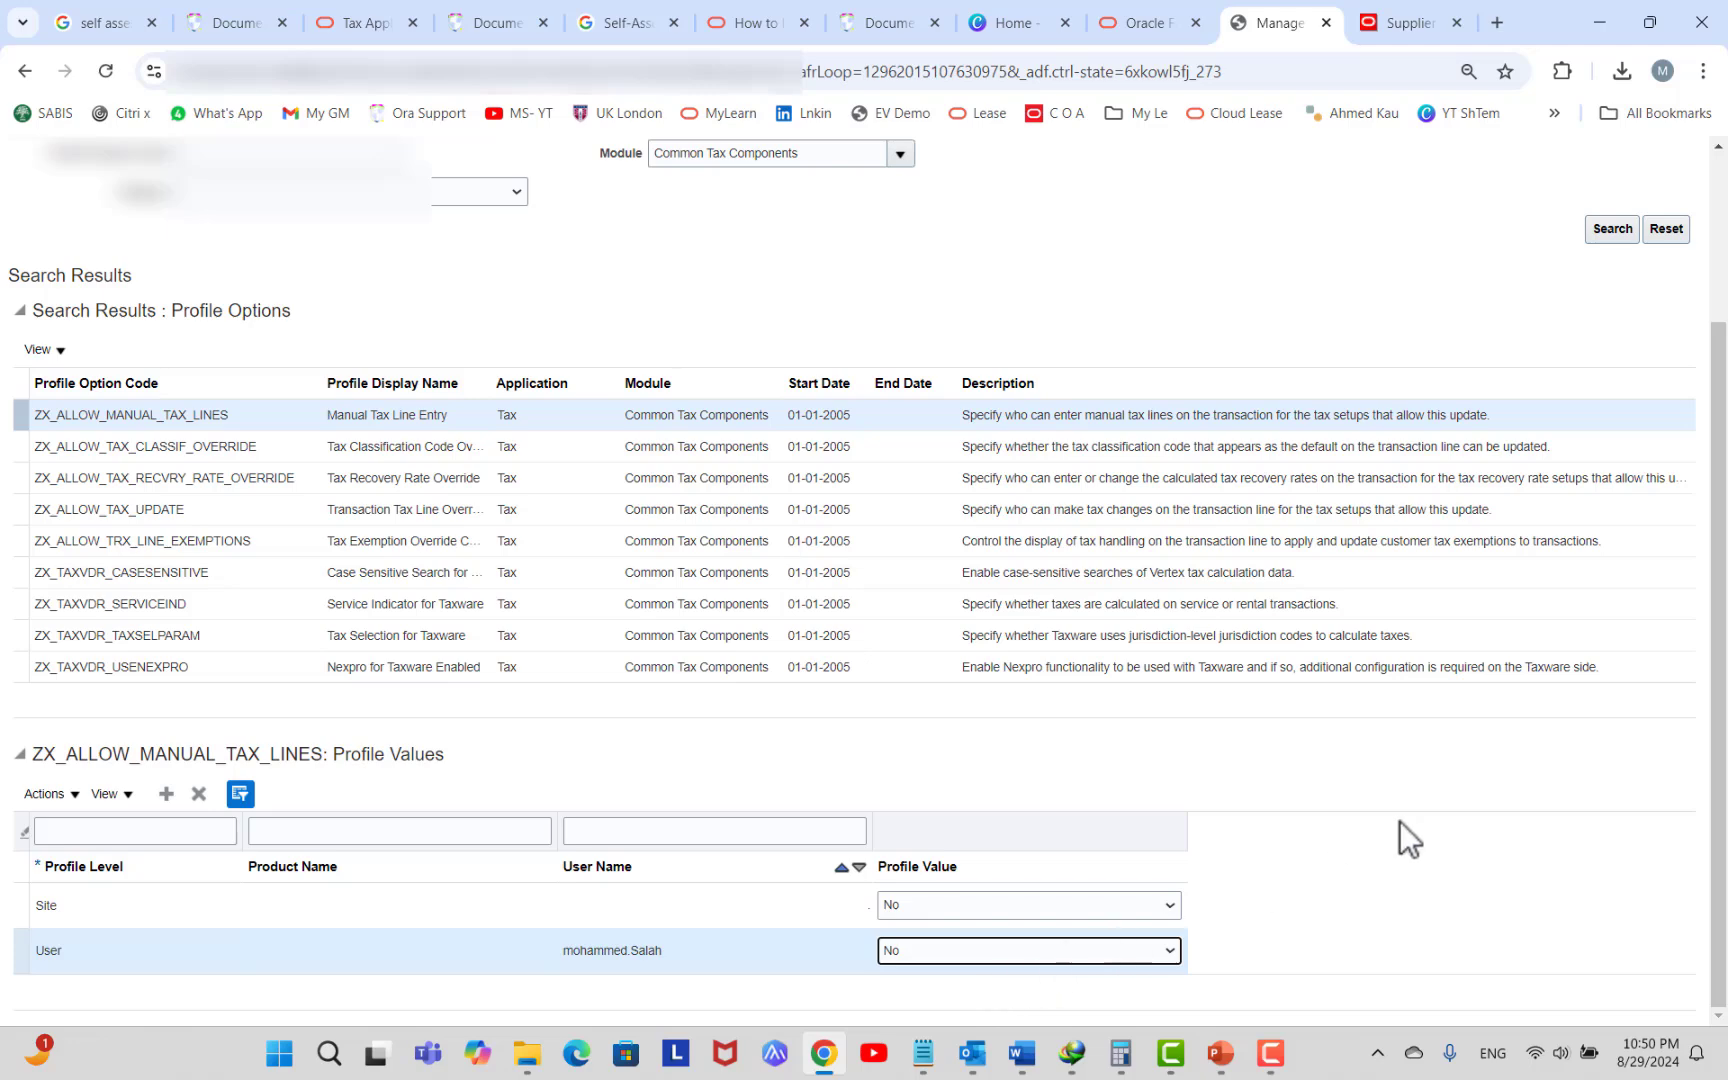
Save the changed tax profile option and close the Manage Tax Profile Options page.
{"action": "scroll", "coordinate": [1604, 451], "scroll_direction": "up", "scroll_amount": 3}
{"action": "left_click", "coordinate": [1503, 253]}
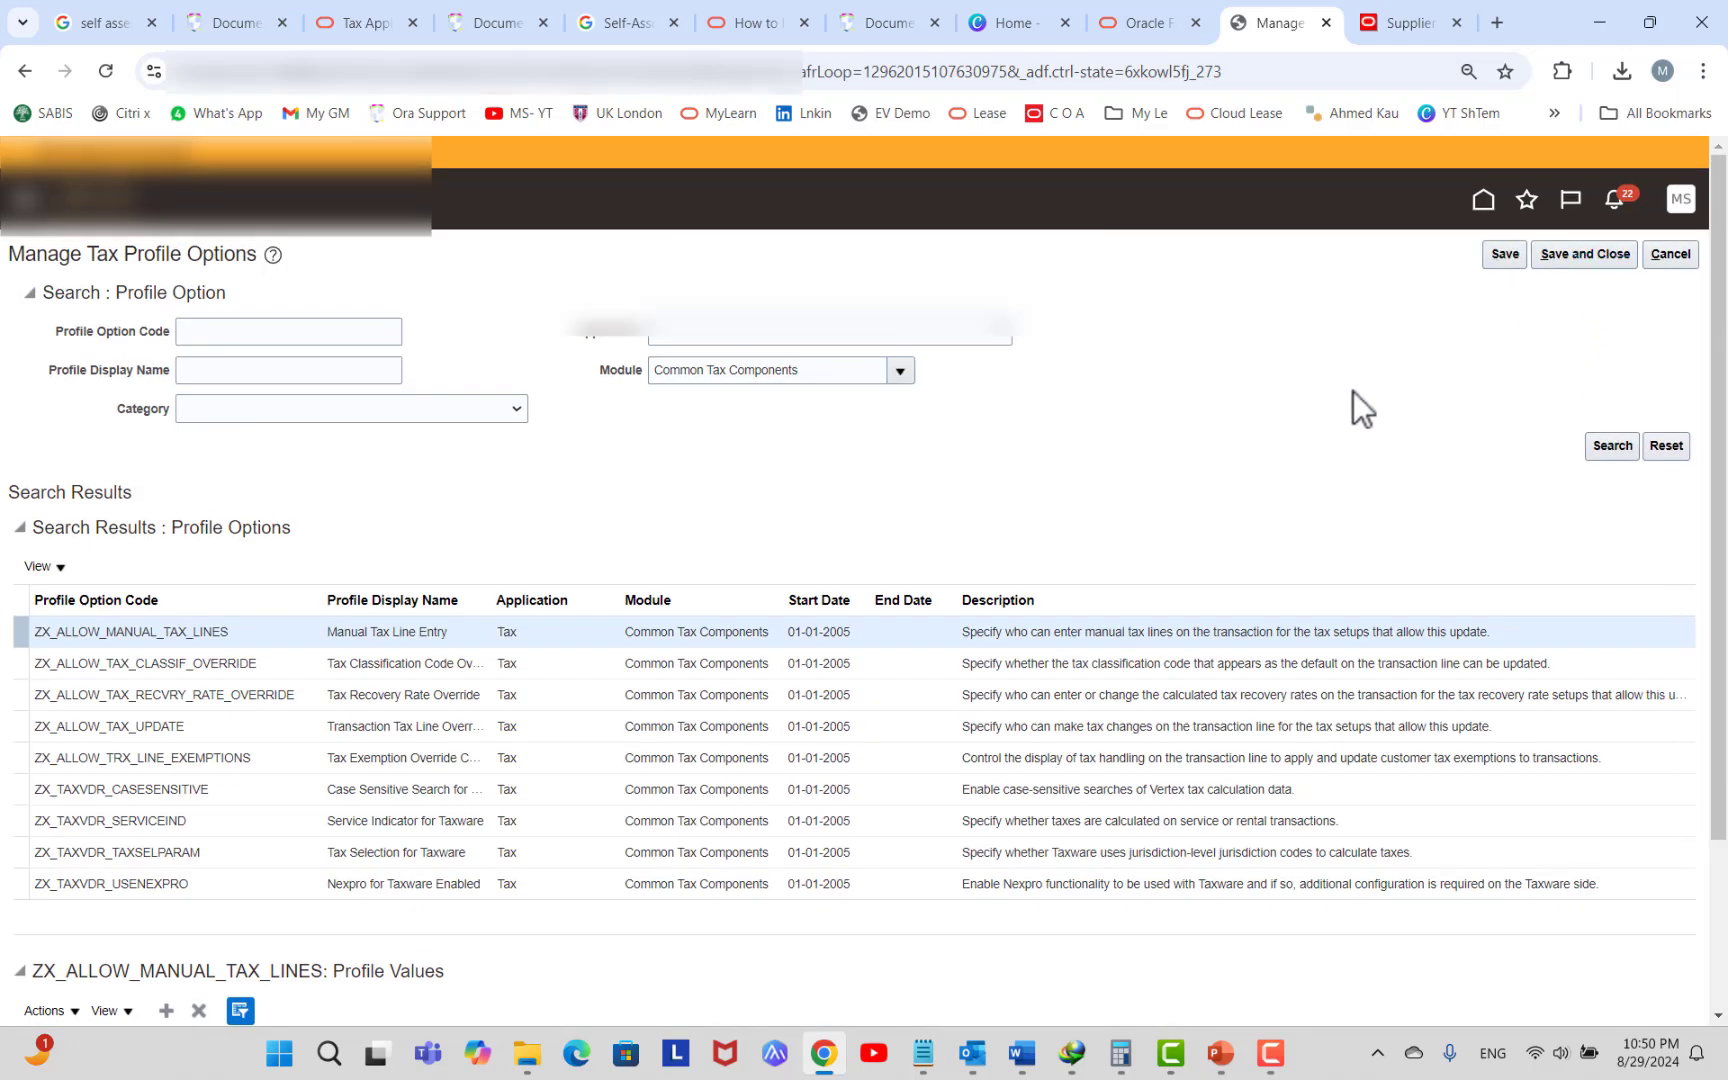
{"action": "left_click", "coordinate": [1585, 254]}
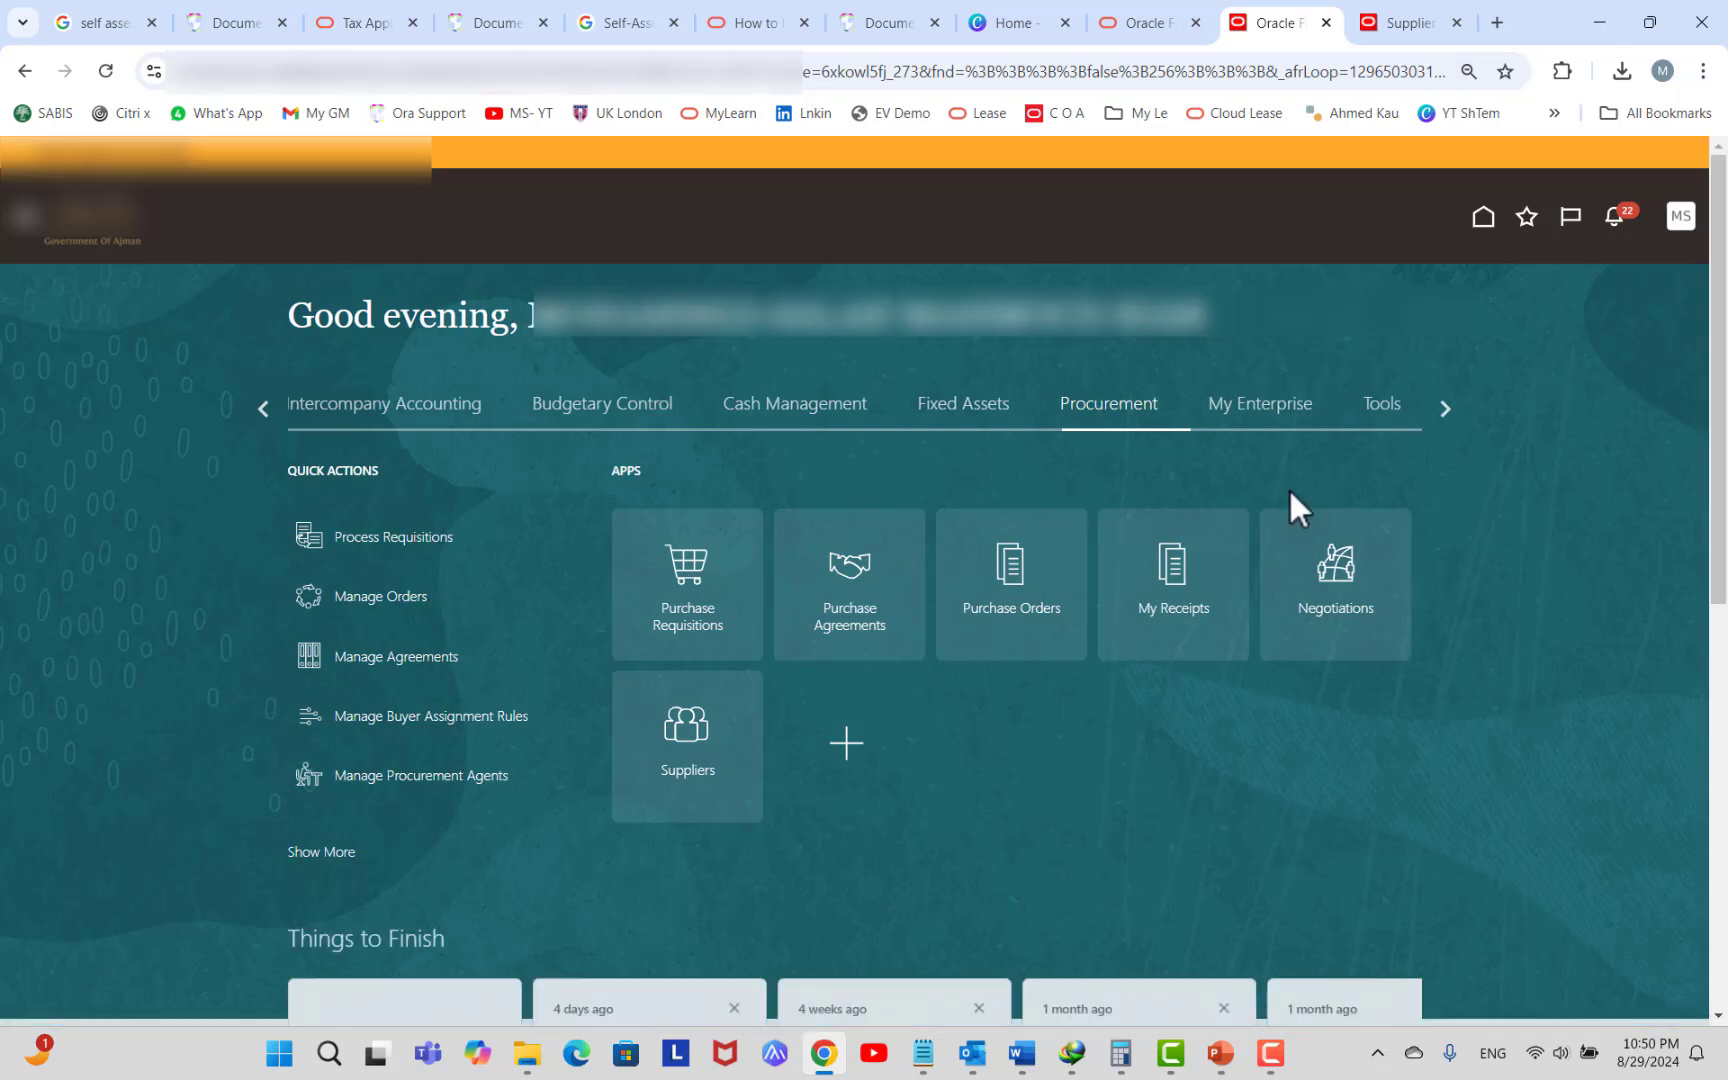
Go to the Payables work area and start creating a new invoice.
{"action": "left_click", "coordinate": [1445, 407]}
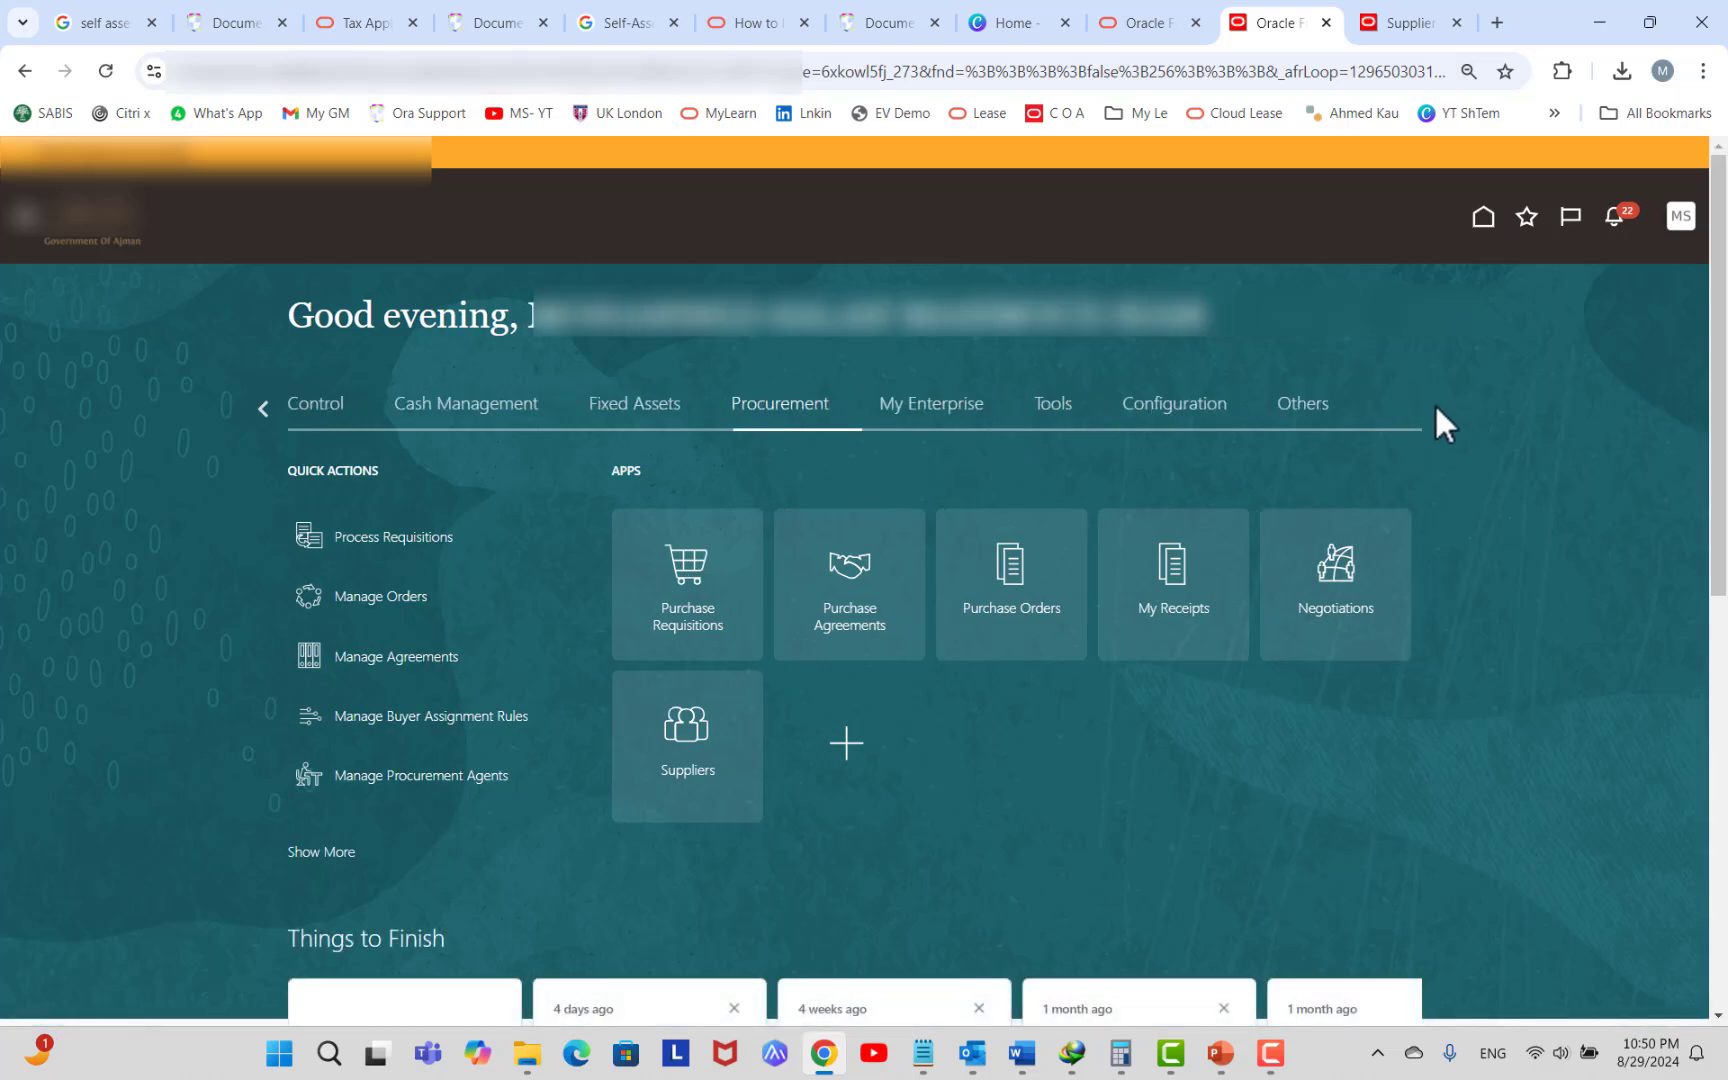
{"action": "left_click", "coordinate": [265, 406]}
{"action": "left_click", "coordinate": [265, 406]}
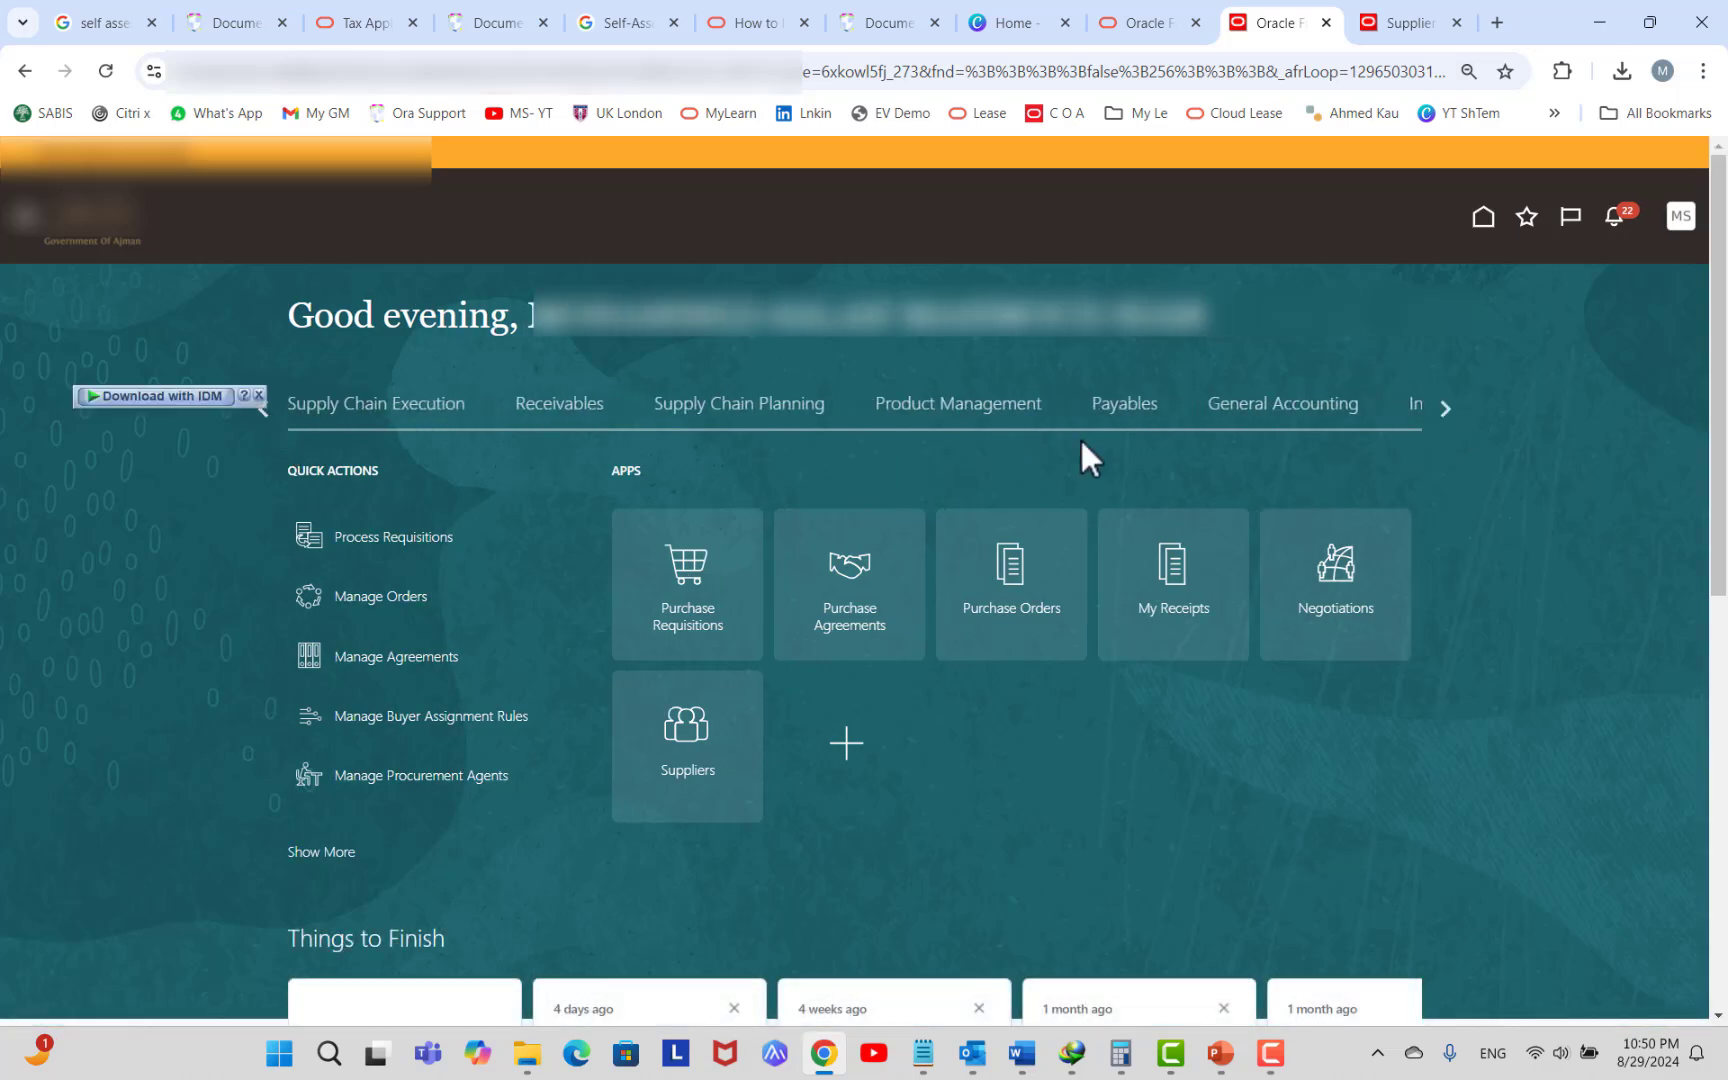
{"action": "left_click", "coordinate": [1116, 412]}
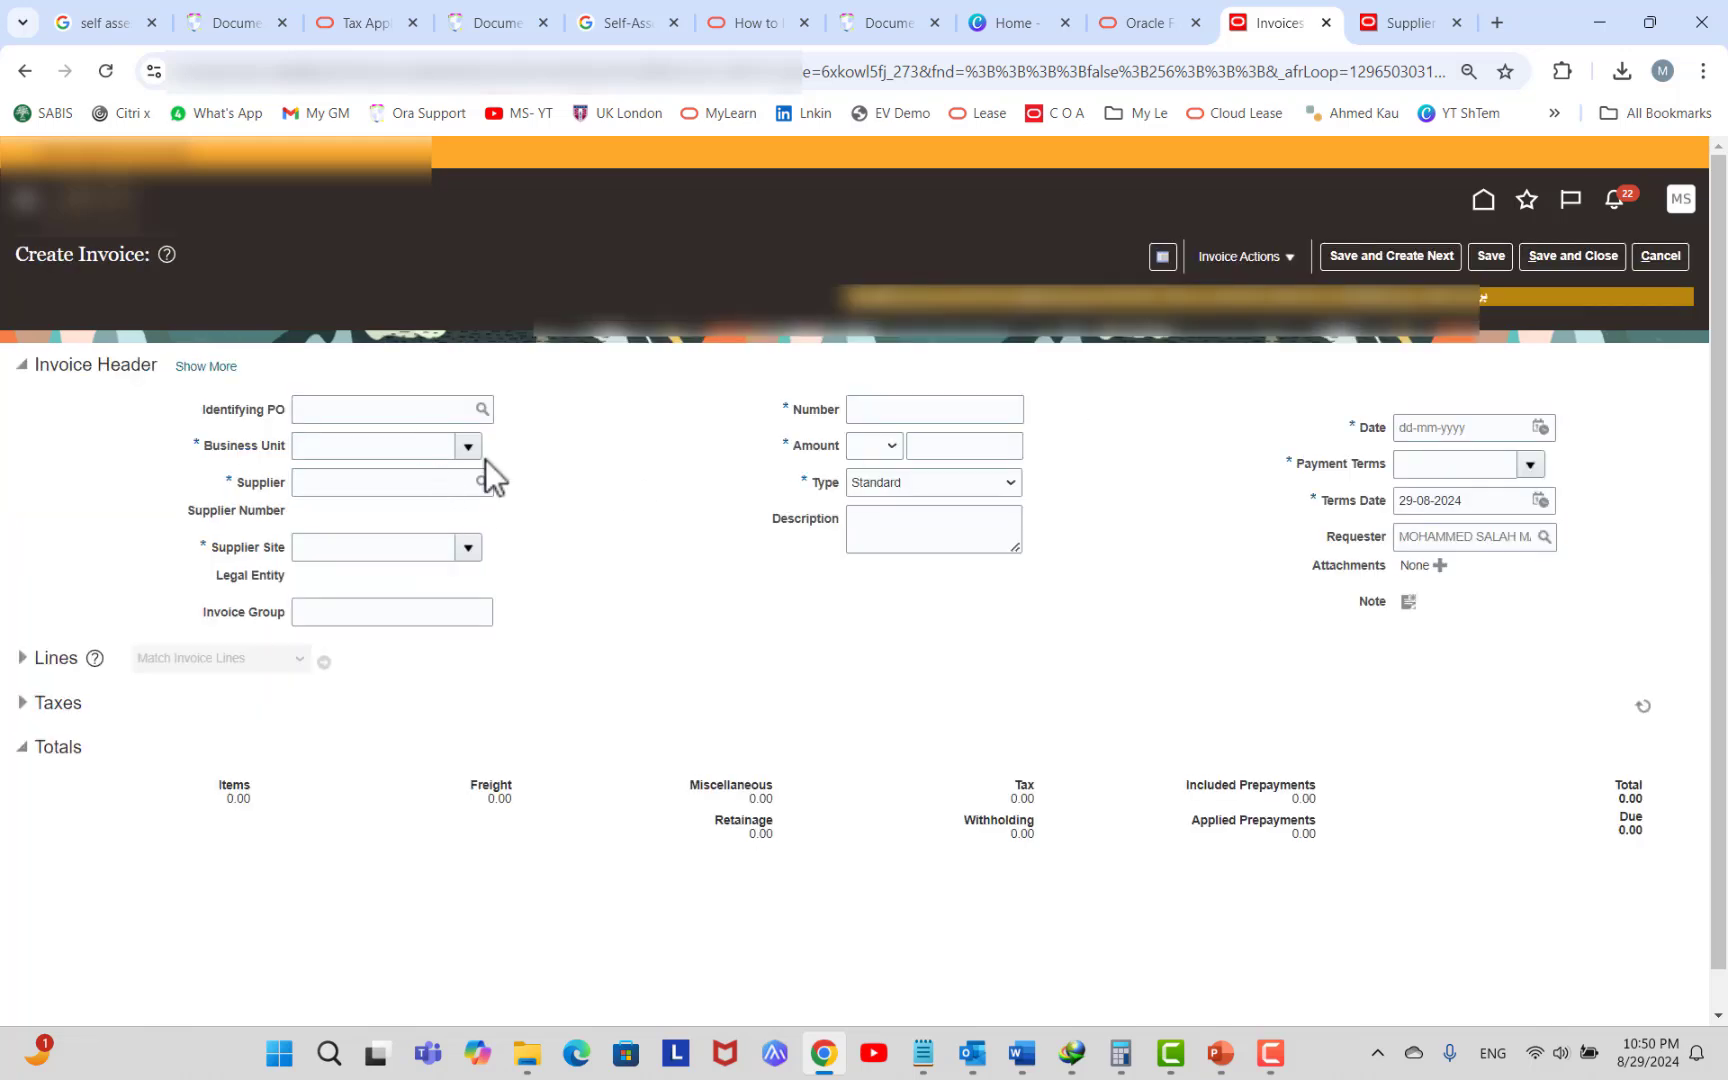
Set the invoice's business unit to AM.دائرة البلدية والتخطيط BU and its supplier to كفاءات الدولية م.م.ح.
{"action": "left_click", "coordinate": [468, 447]}
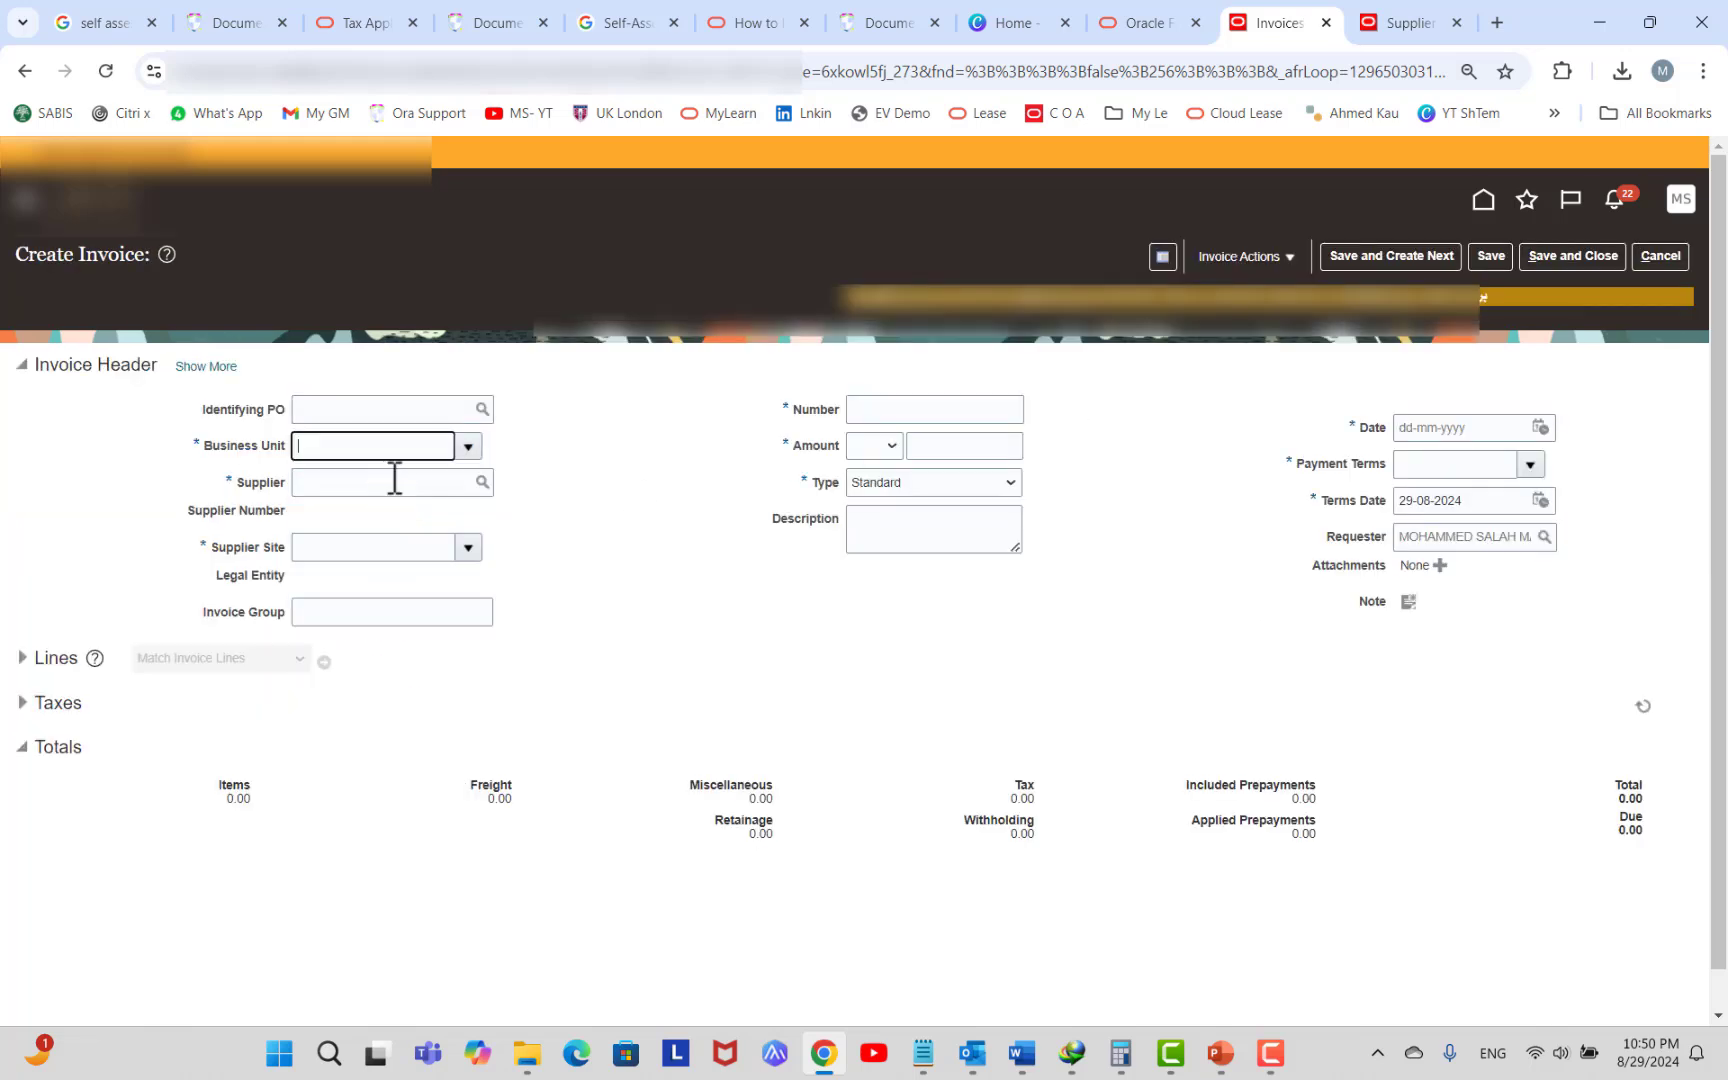
{"action": "left_click", "coordinate": [395, 480]}
{"action": "key", "text": "alt+shift"}
{"action": "type", "text": "كا"}
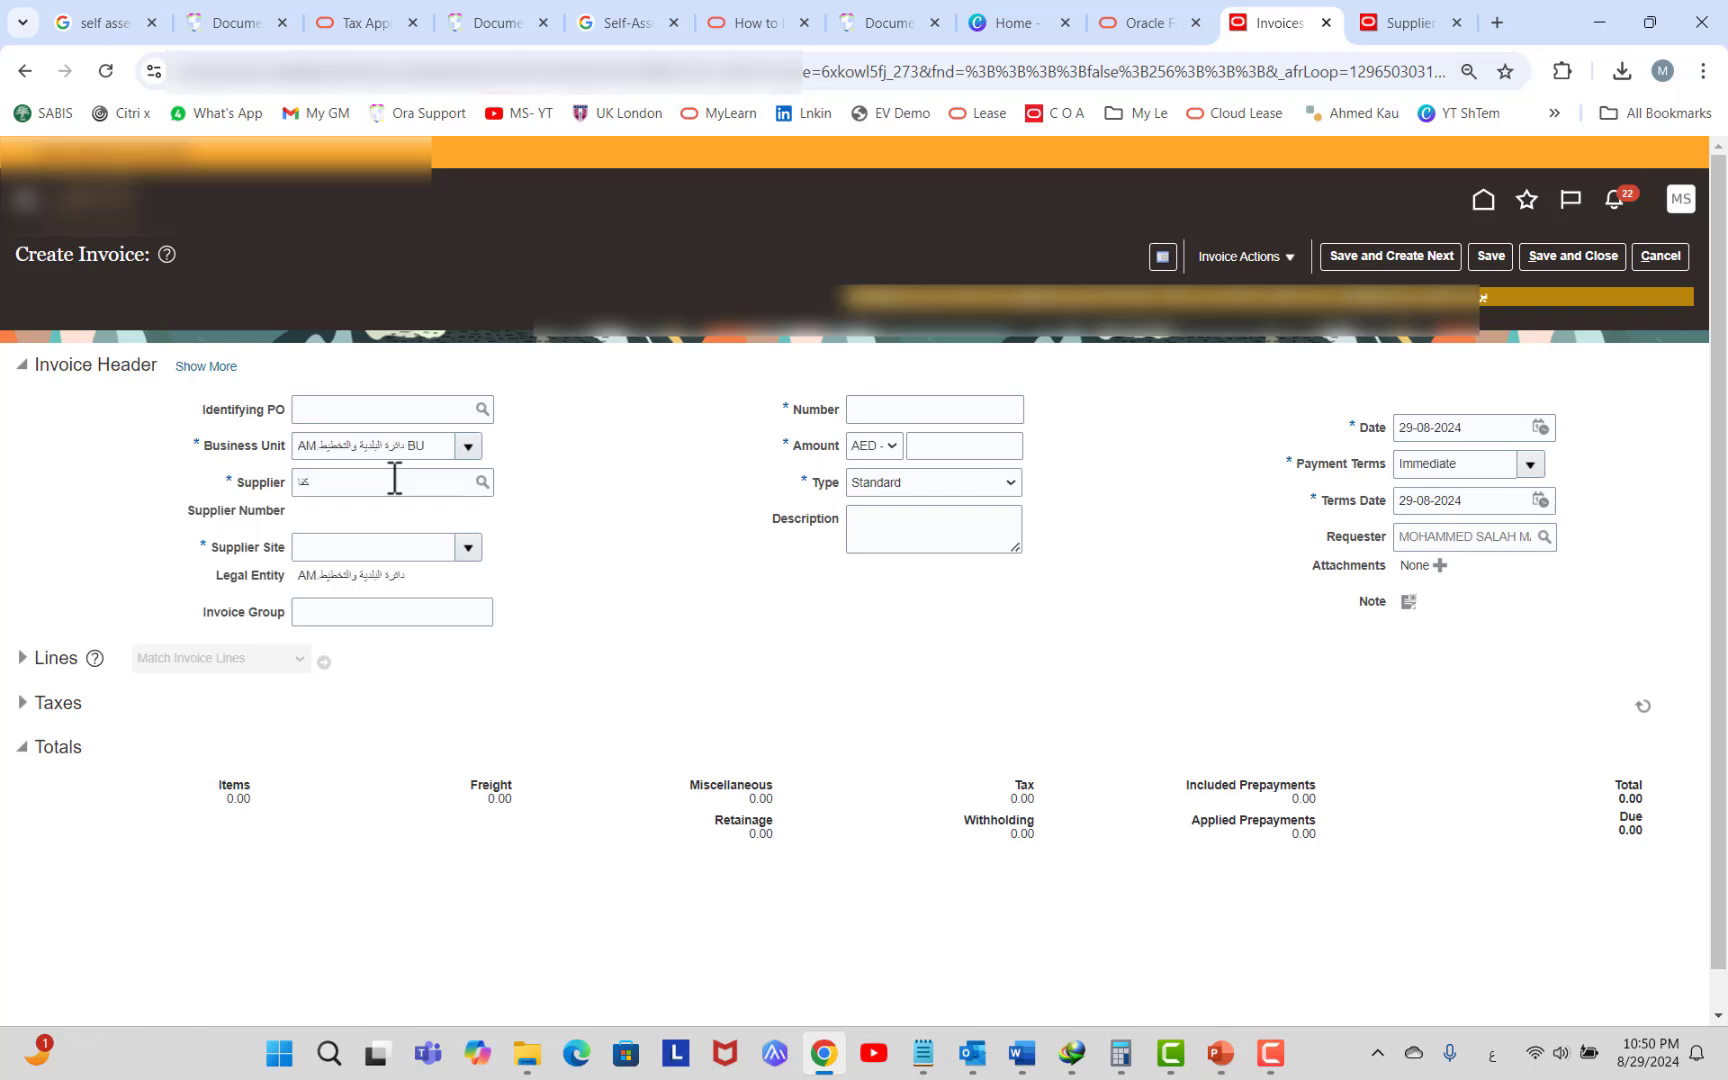
{"action": "key", "text": "Tab"}
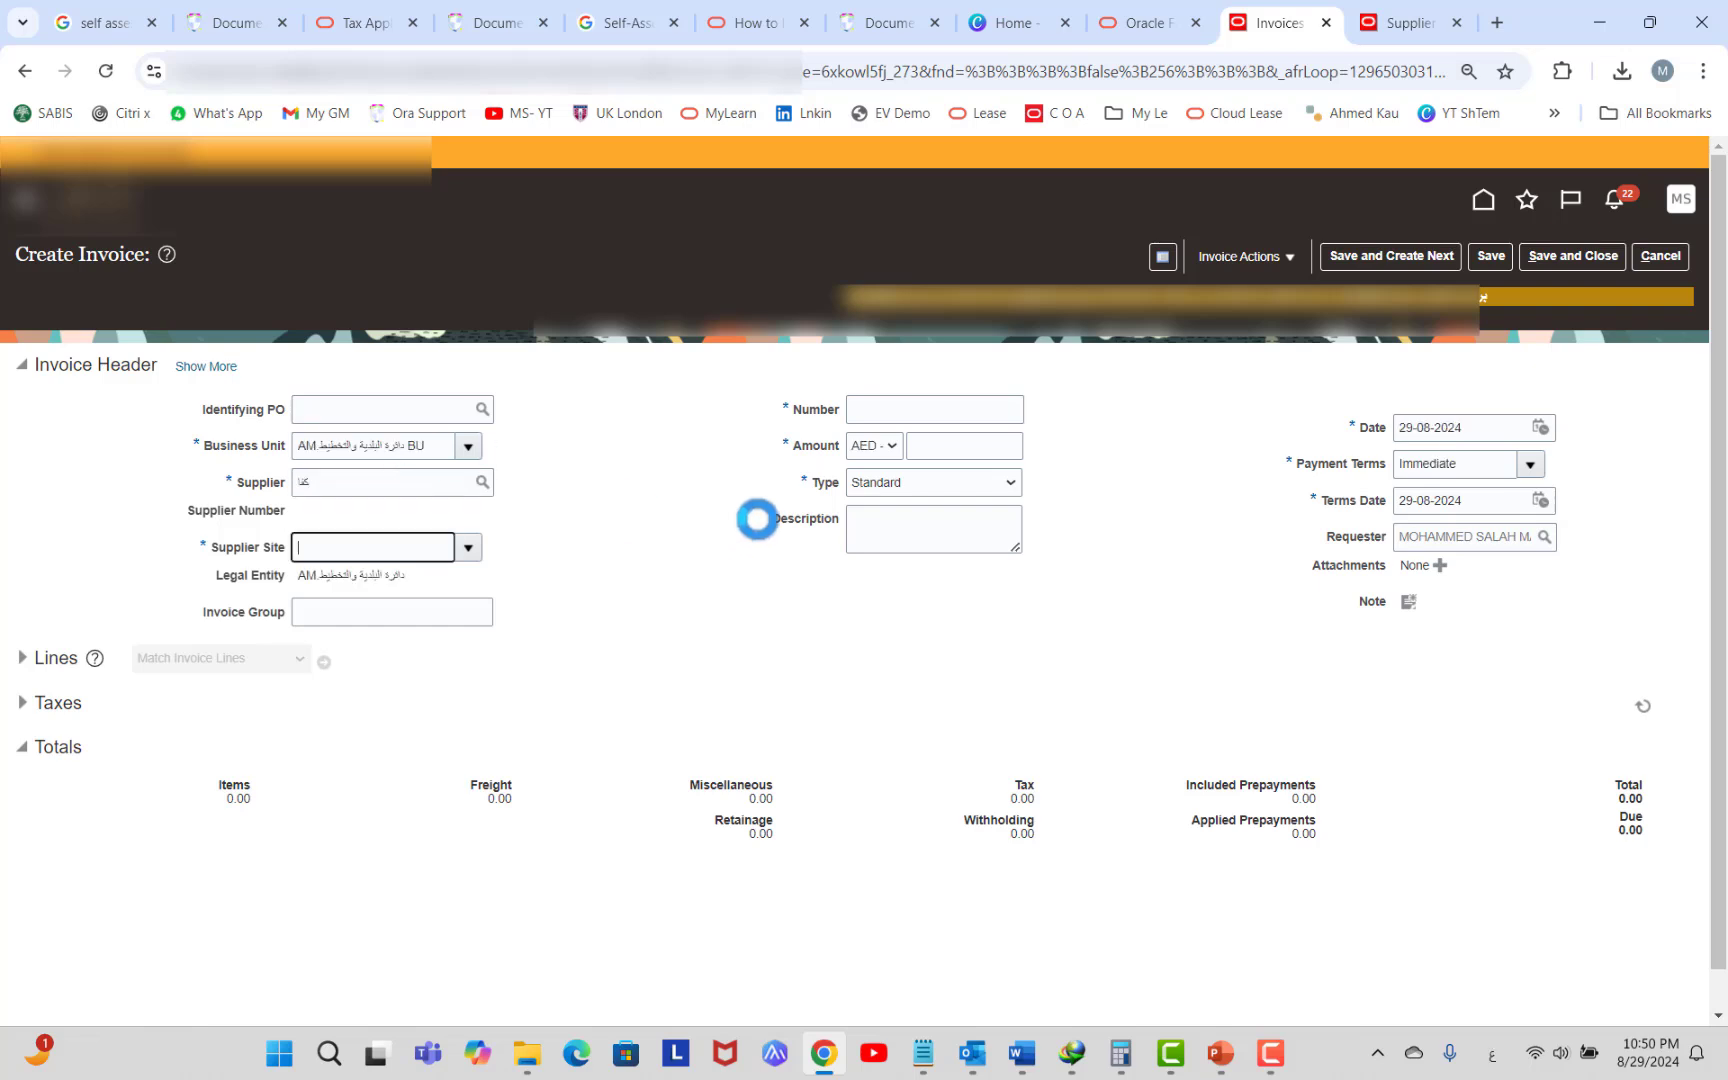
Enter 1122 as the invoice number and 1500 AED as the invoice amount.
{"action": "left_click", "coordinate": [948, 407]}
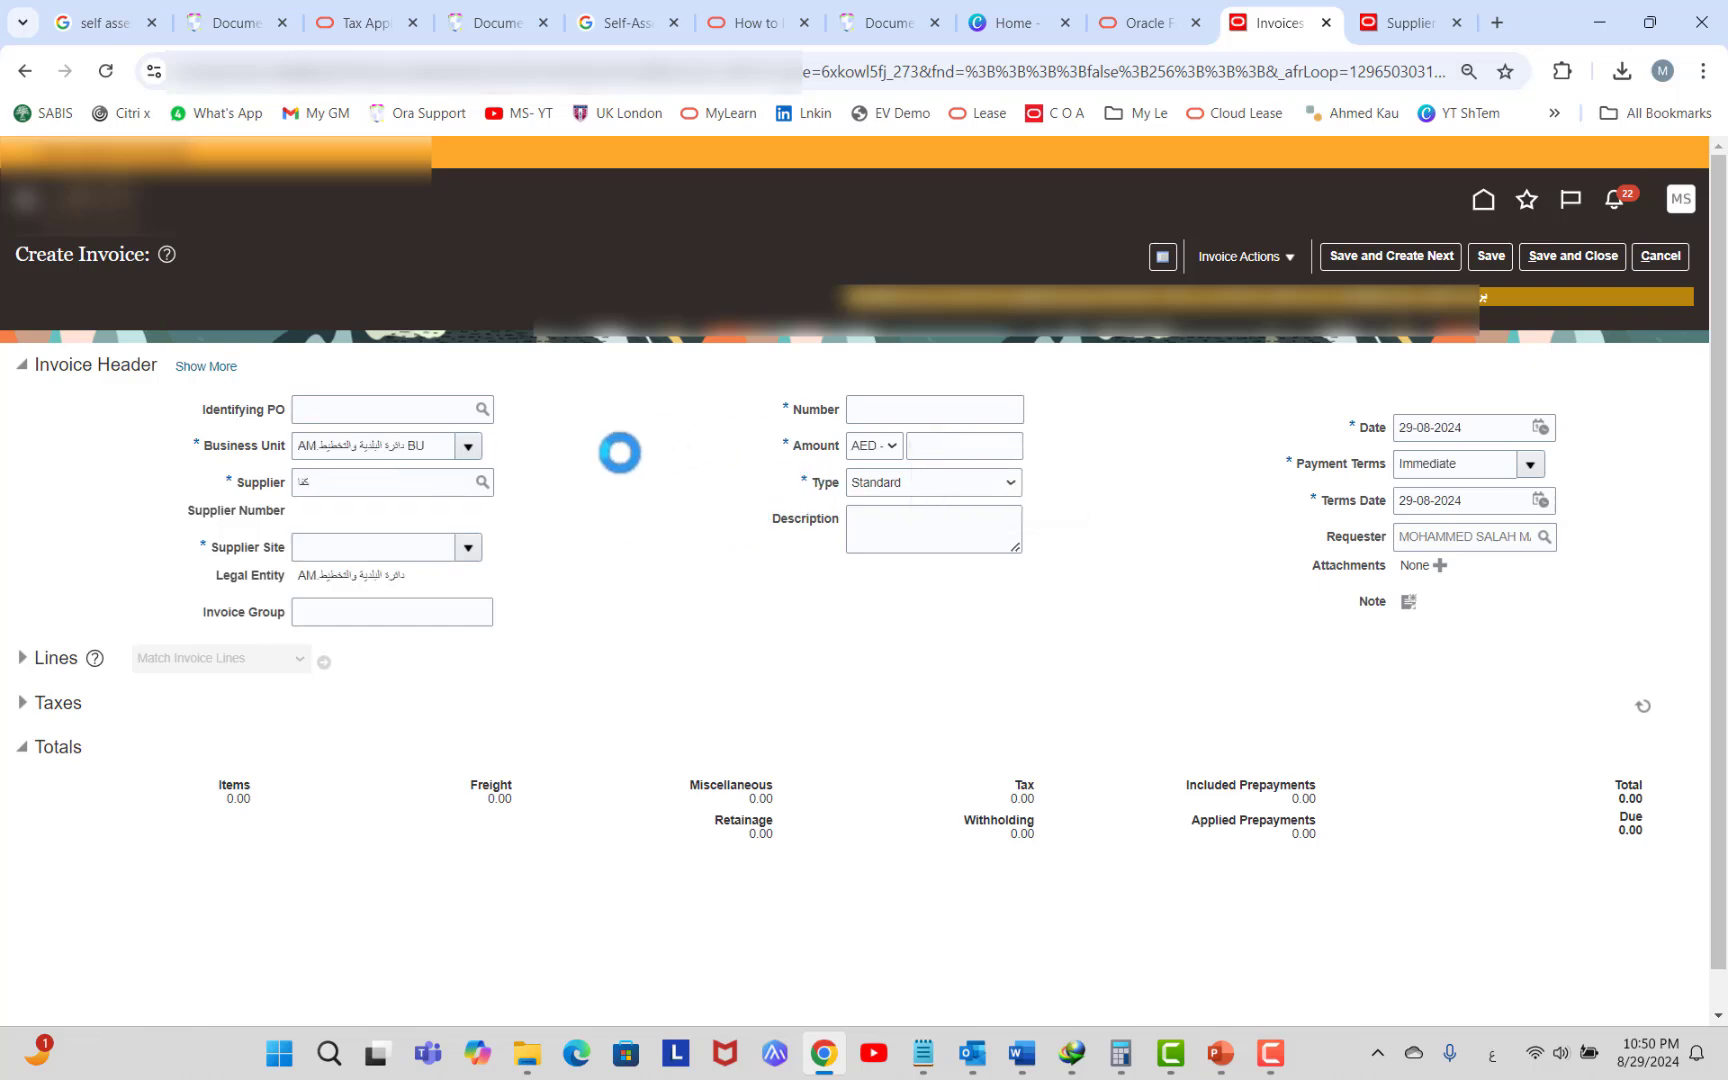
{"action": "left_click", "coordinate": [886, 410]}
{"action": "type", "text": "&&éé"}
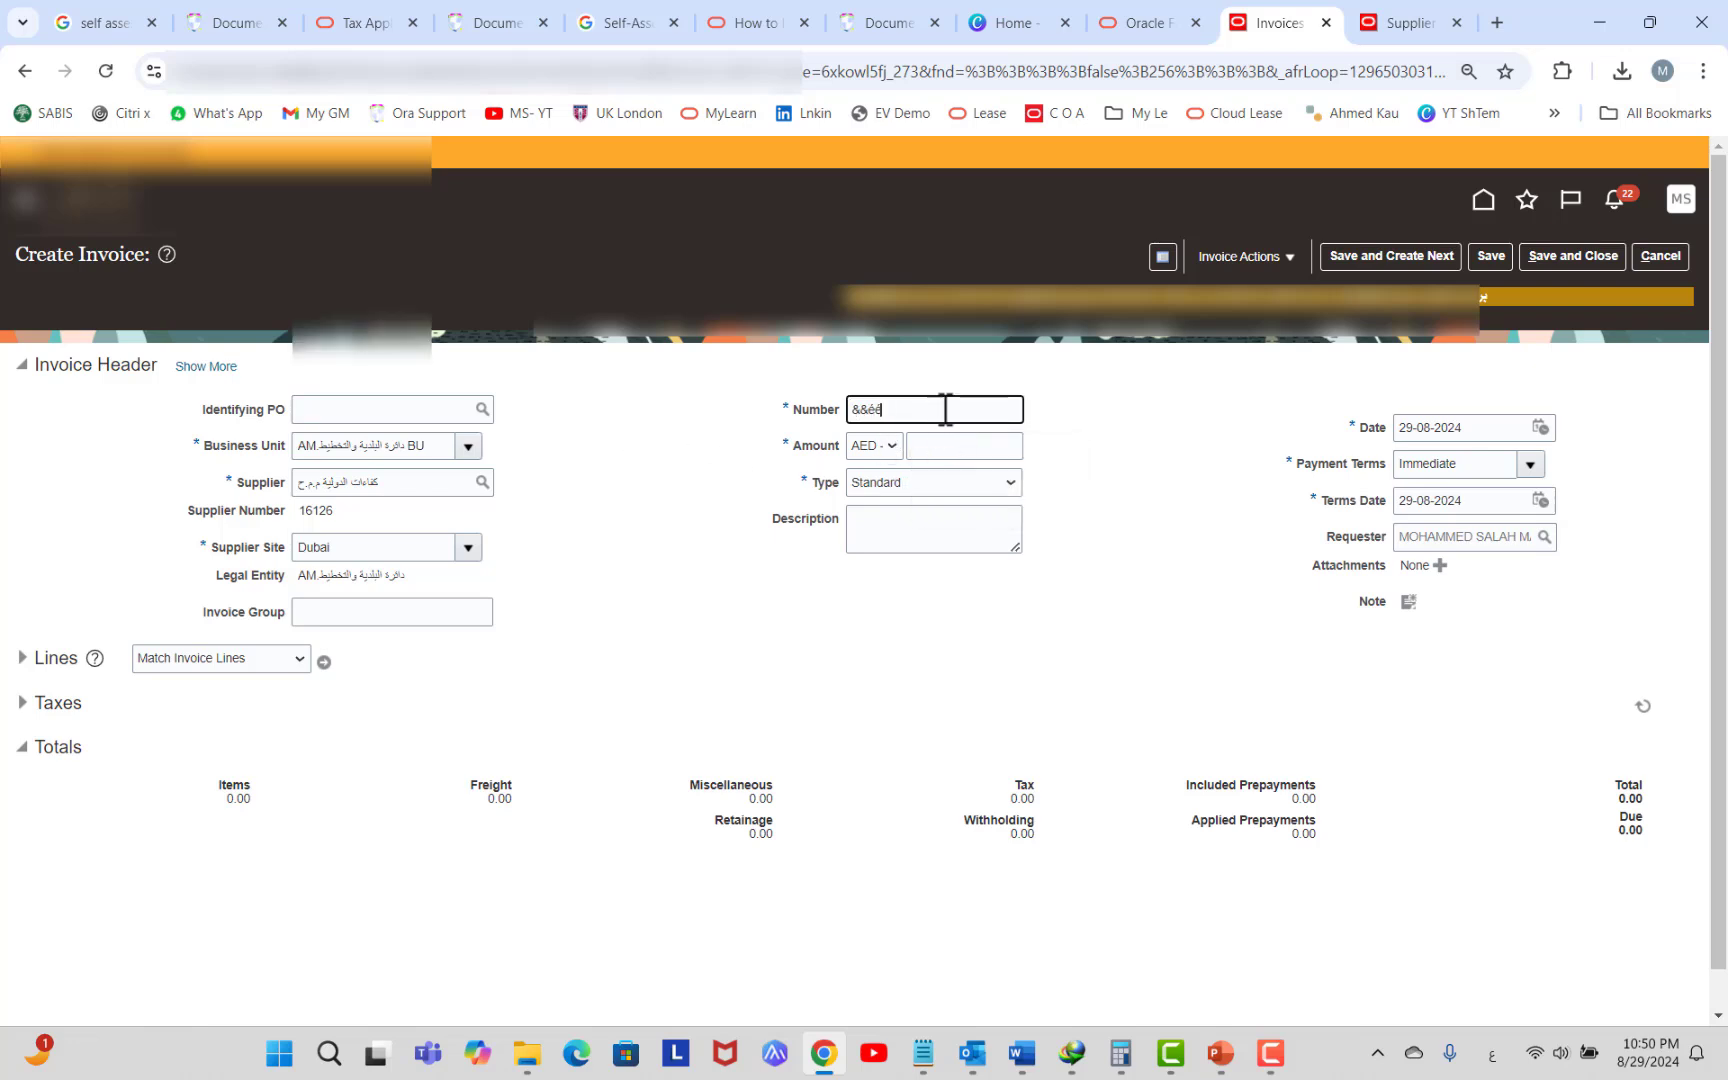
{"action": "key", "text": "ctrl+a"}
{"action": "type", "text": "1122"}
{"action": "left_click", "coordinate": [953, 445]}
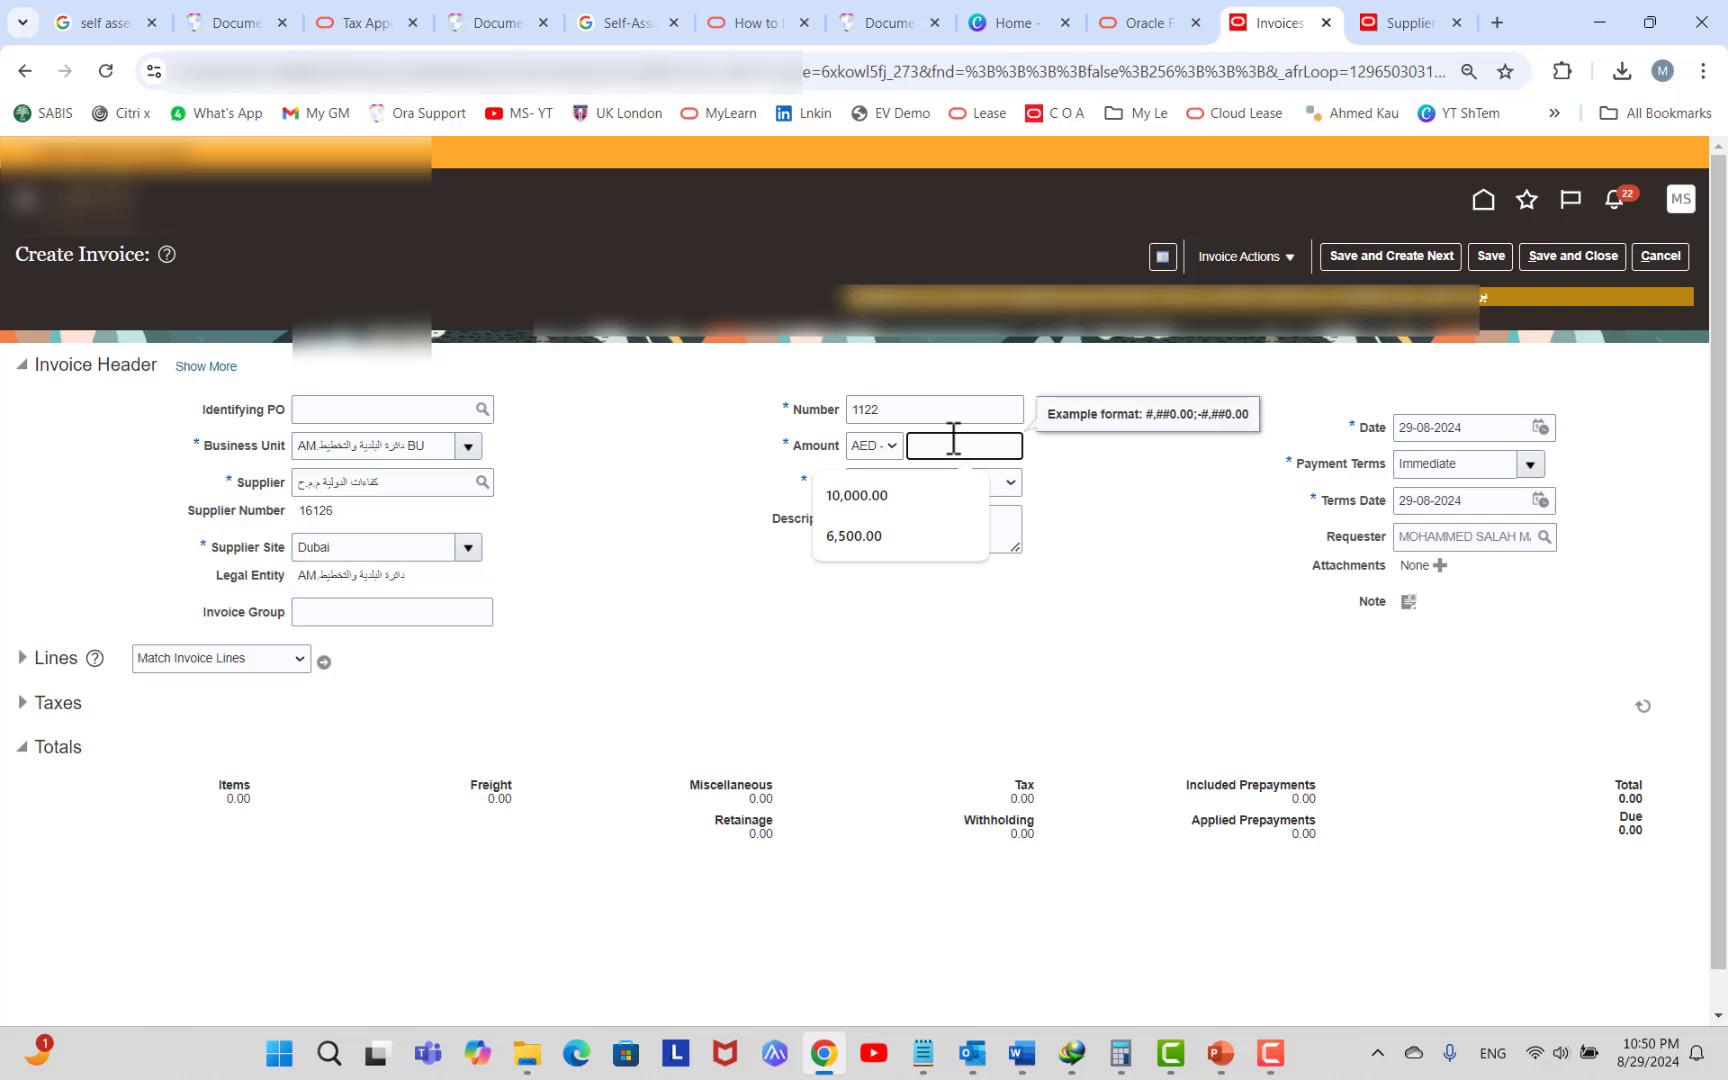
{"action": "type", "text": "1500"}
{"action": "key", "text": "Caps_Lock"}
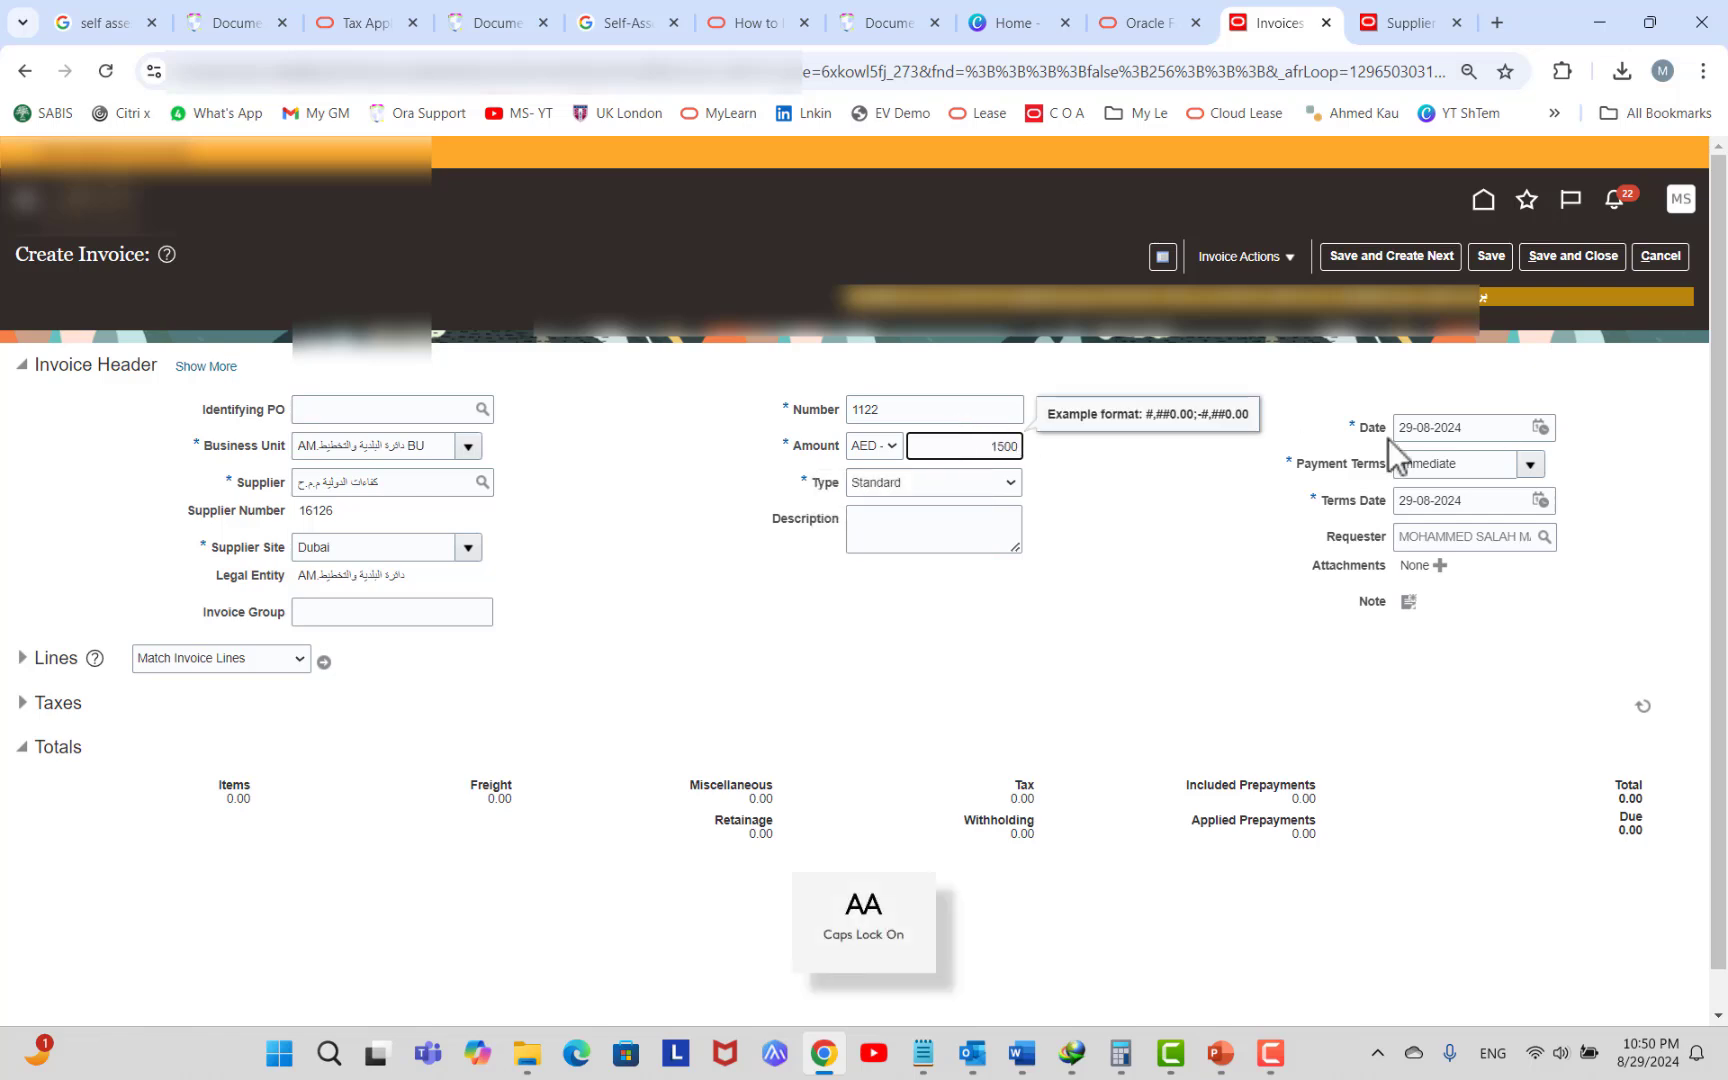
Set the invoice date to 07-03-2024.
{"action": "left_click", "coordinate": [1541, 427]}
{"action": "left_click", "coordinate": [1395, 462]}
{"action": "left_click", "coordinate": [1368, 553]}
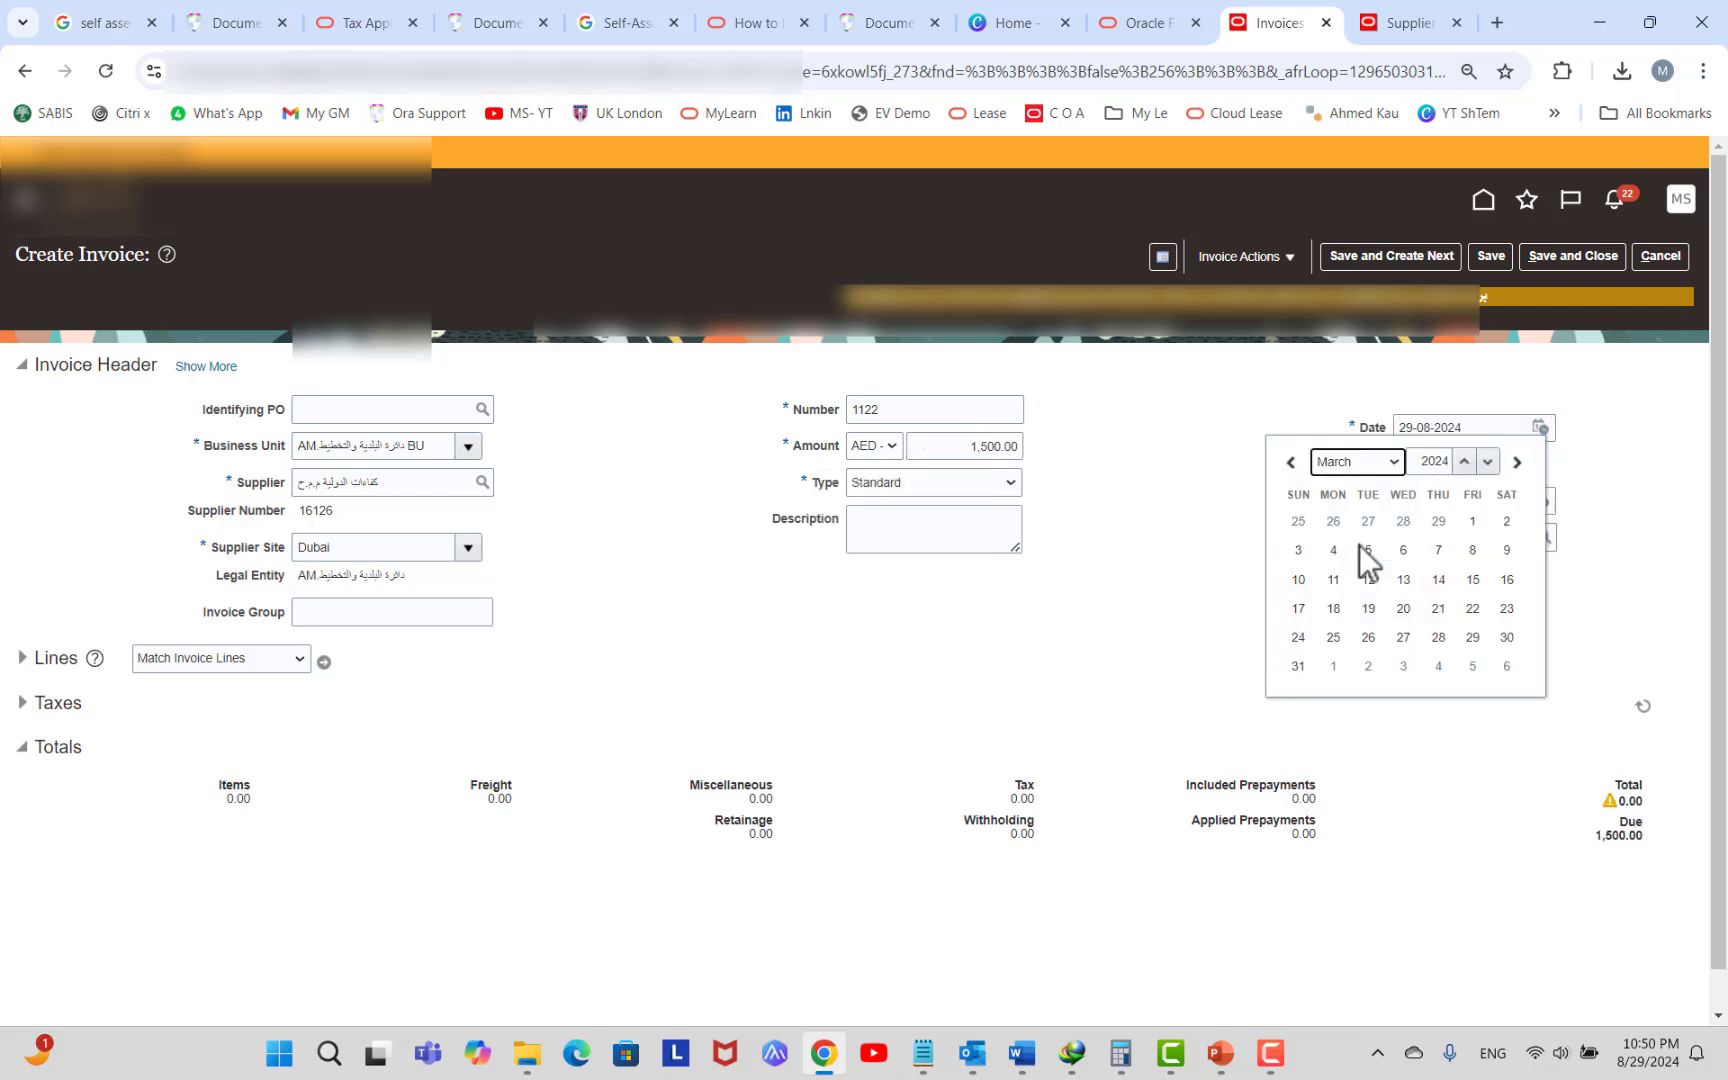
{"action": "left_click", "coordinate": [1436, 553]}
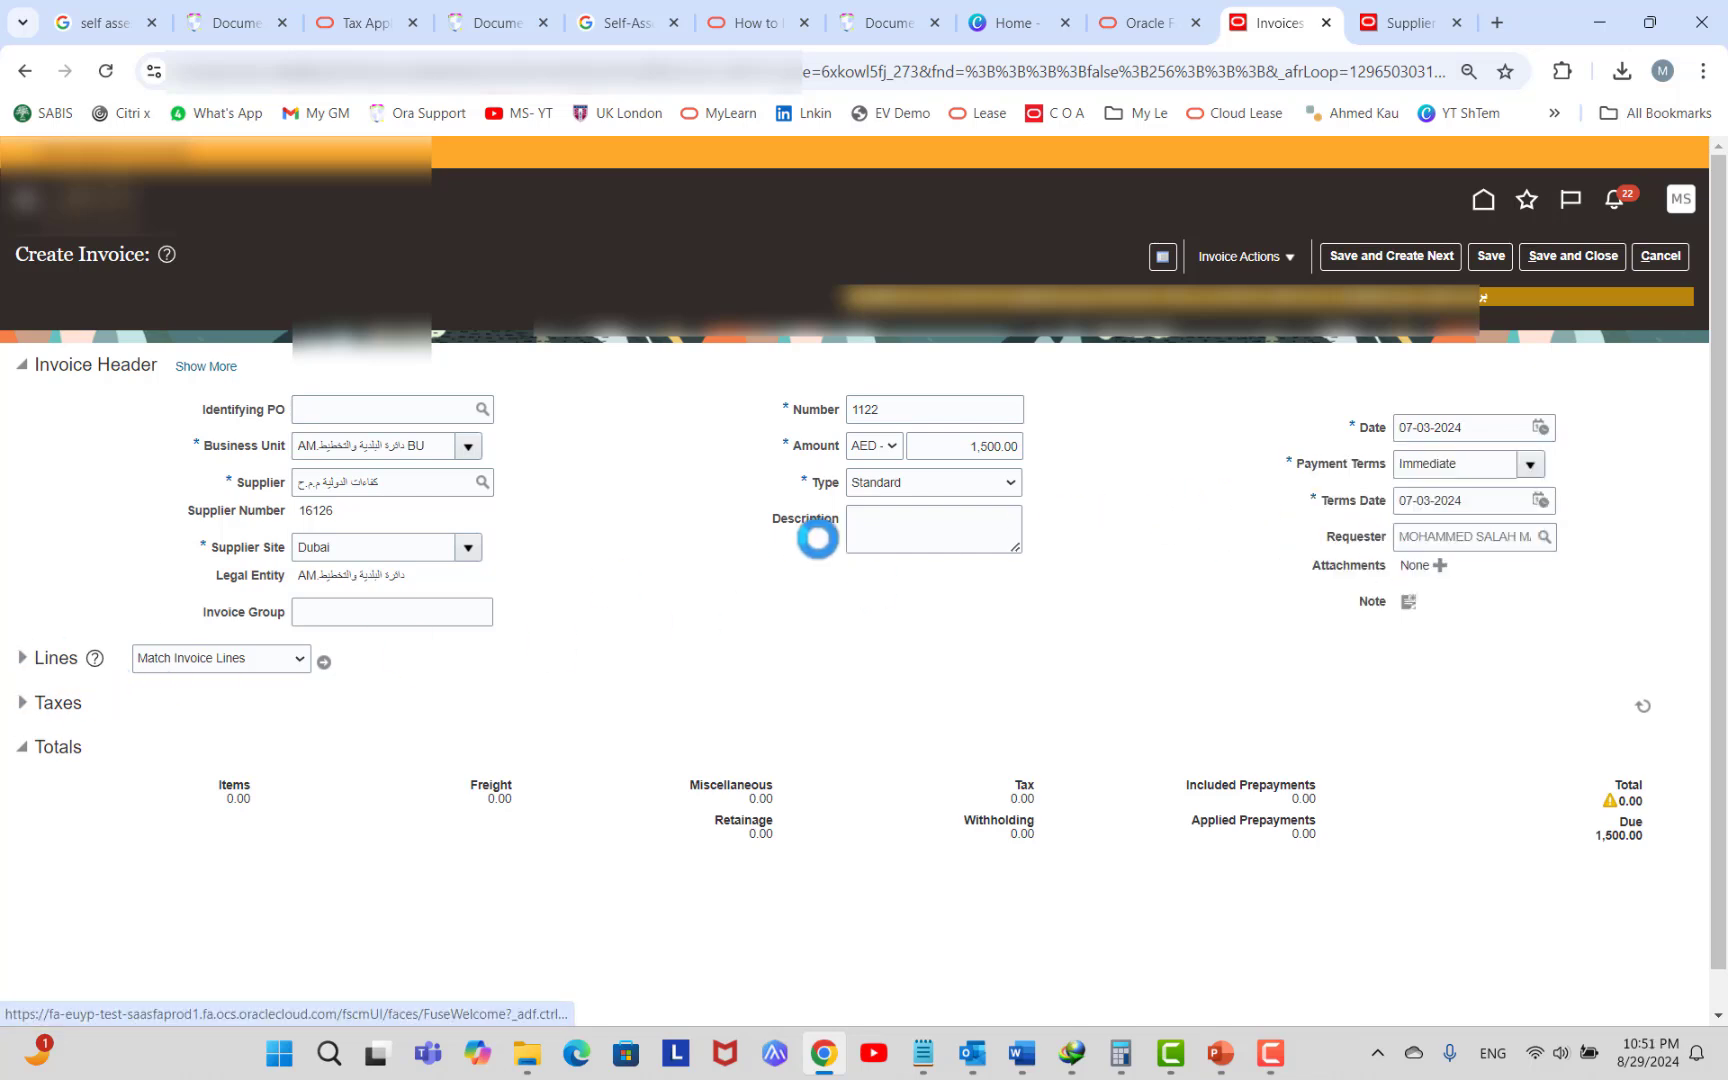
{"action": "scroll", "coordinate": [653, 618], "scroll_direction": "down", "scroll_amount": 3}
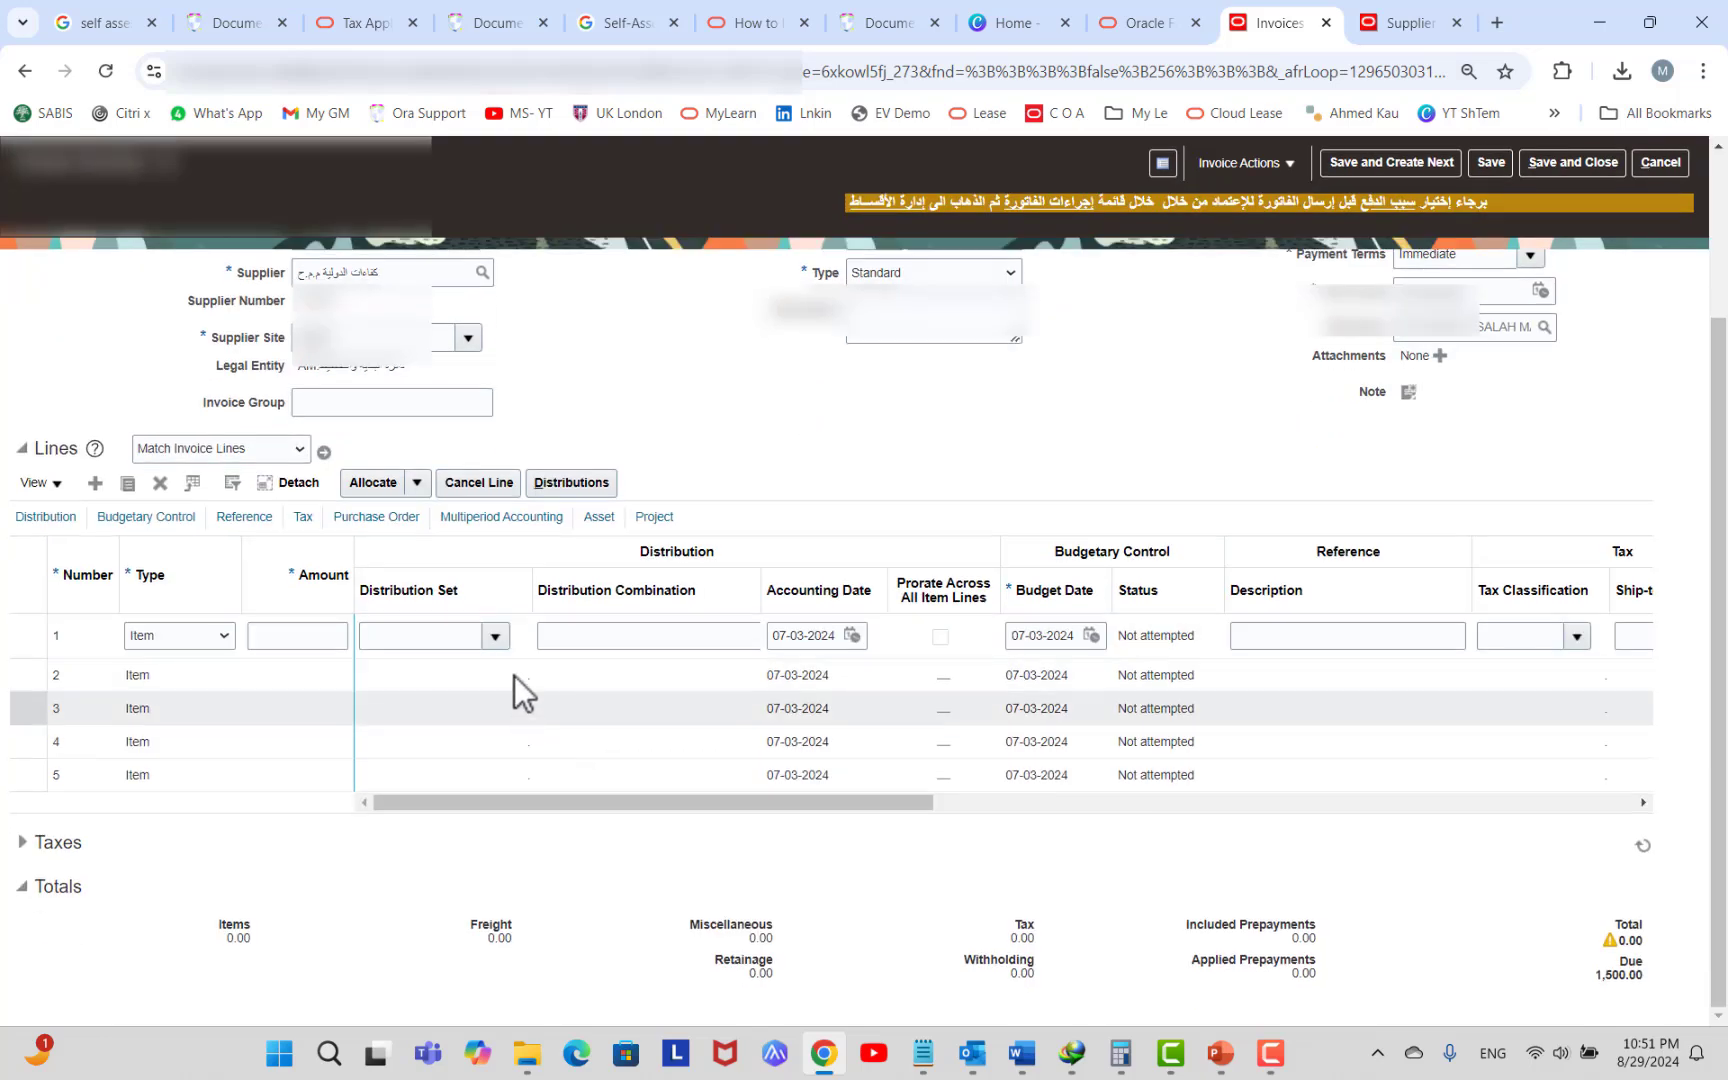
{"action": "left_click", "coordinate": [336, 636]}
{"action": "scroll", "coordinate": [740, 480], "scroll_direction": "up", "scroll_amount": 1}
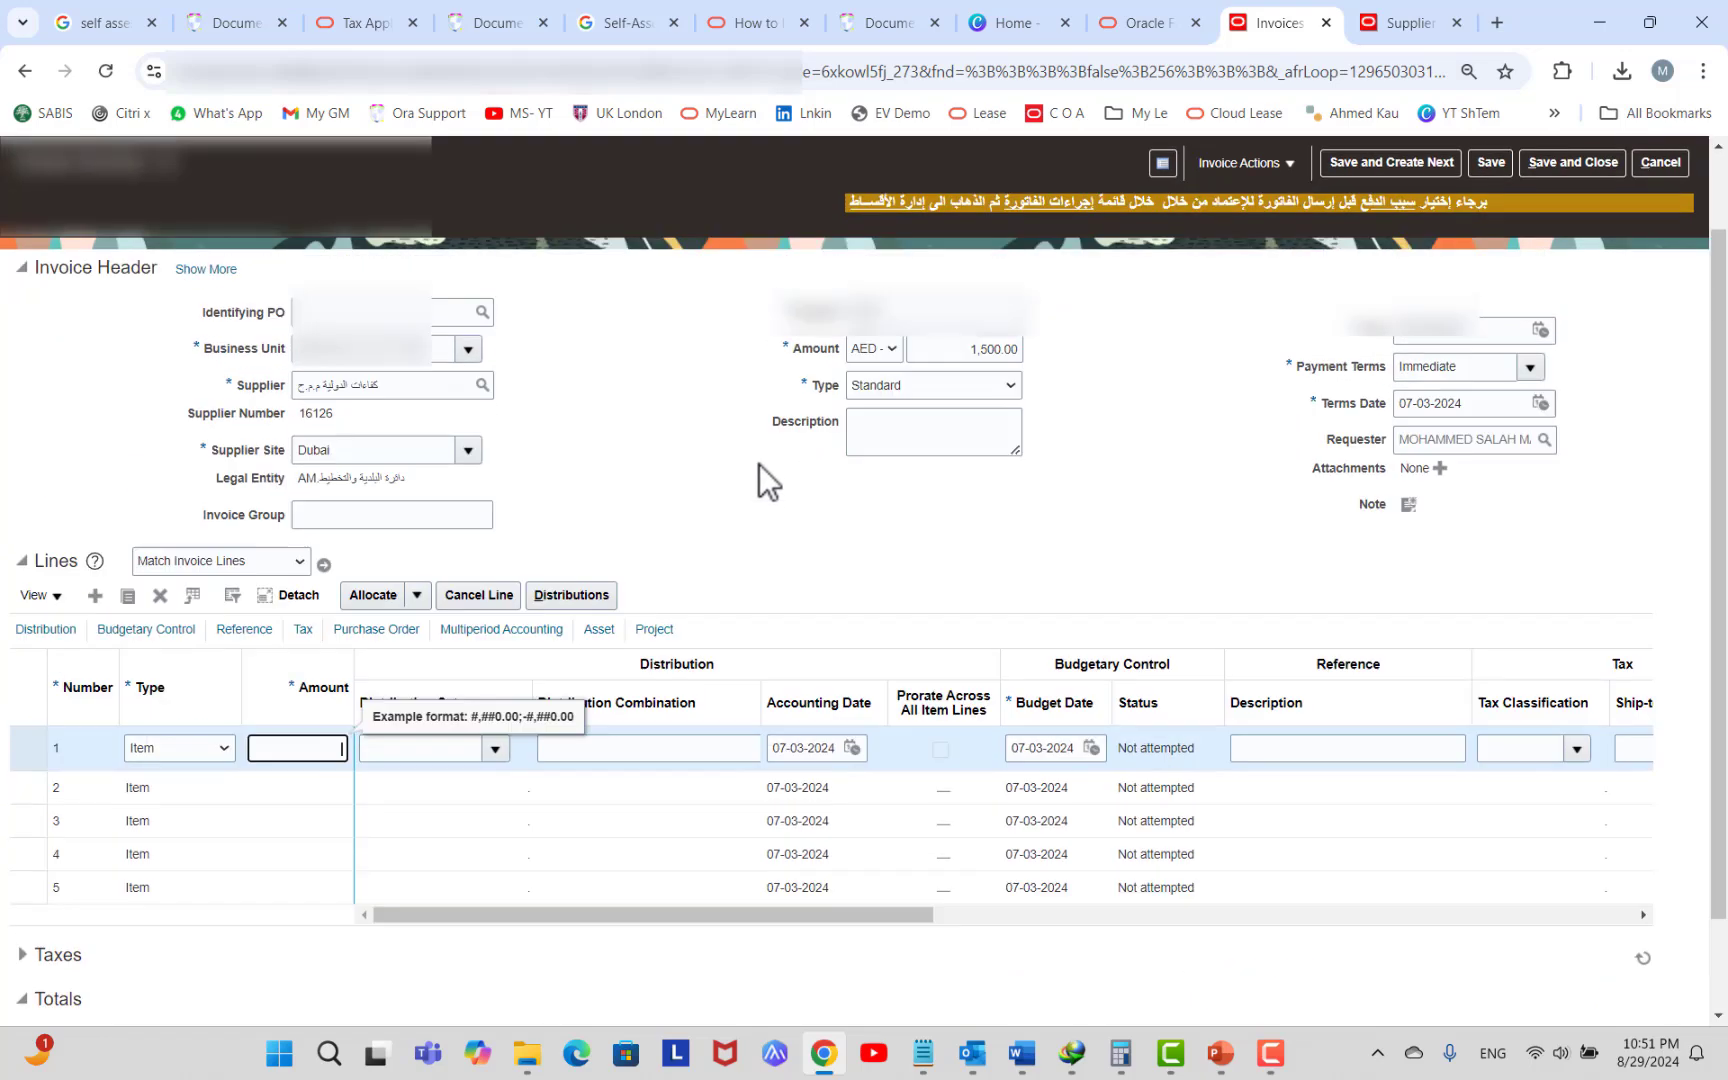
{"action": "type", "text": "1500"}
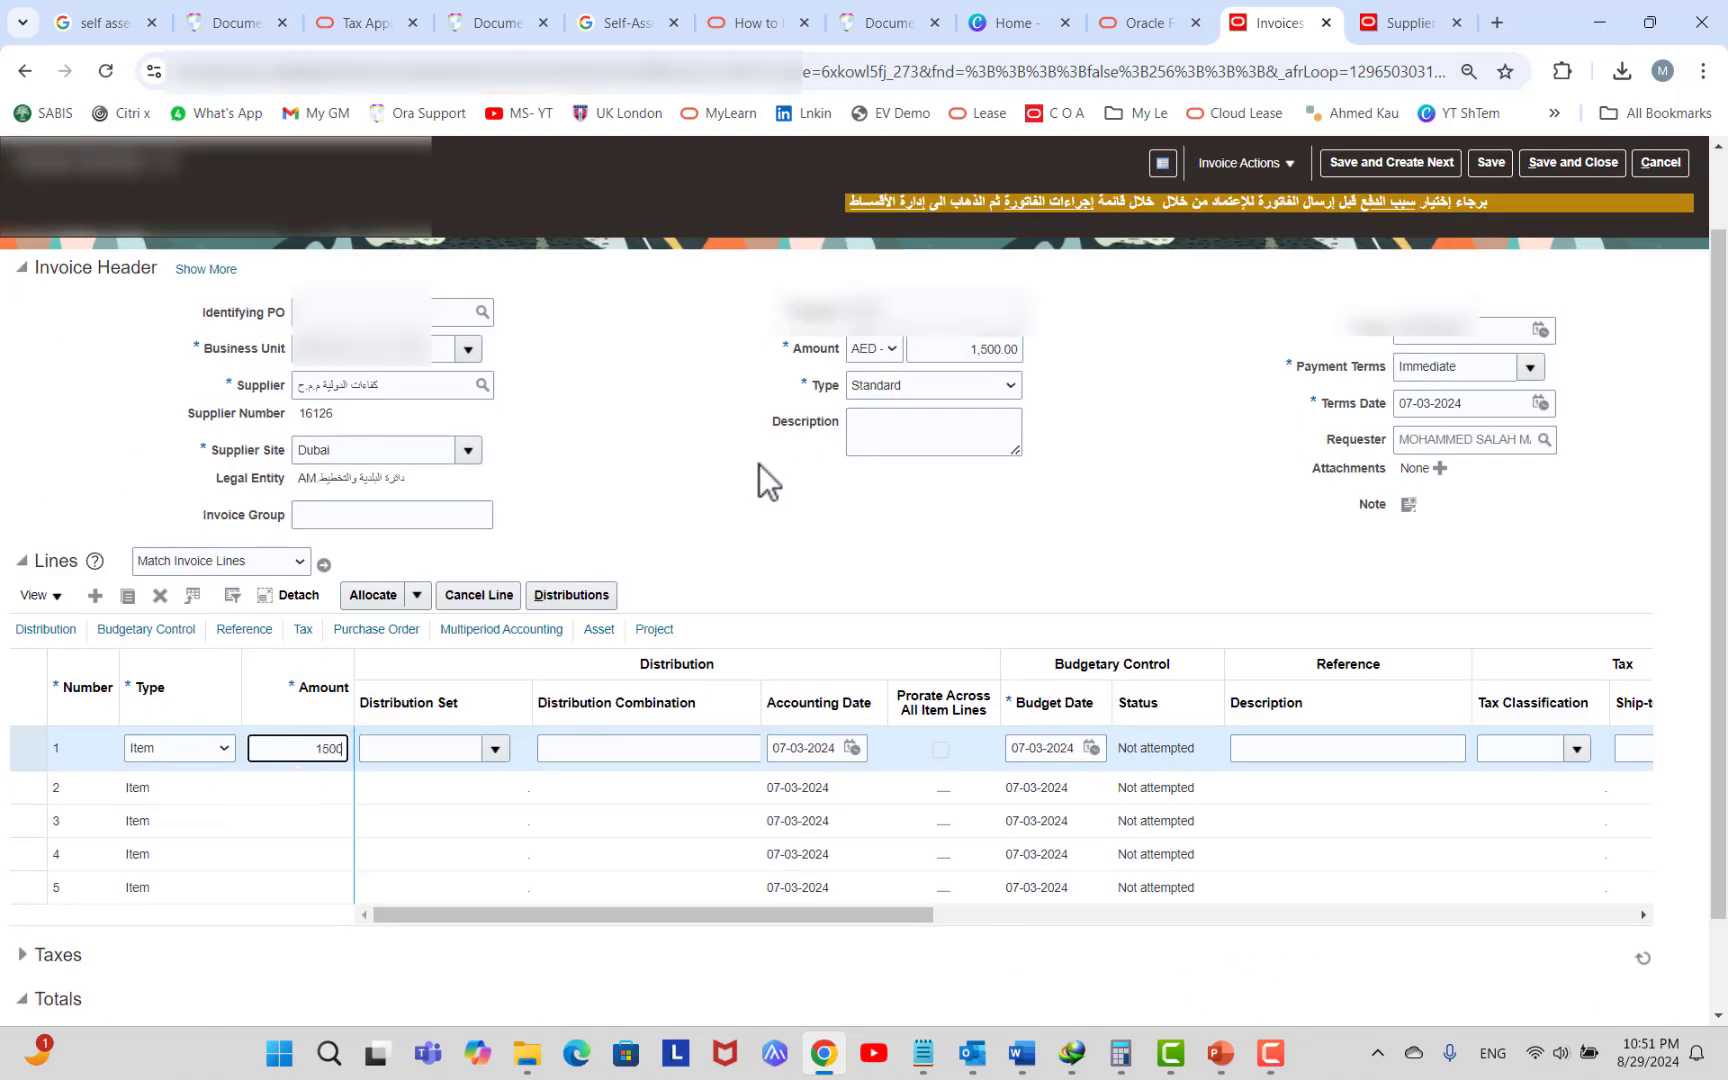
{"action": "key", "text": "Caps_Lock"}
{"action": "key", "text": "Tab"}
{"action": "key", "text": "Tab"}
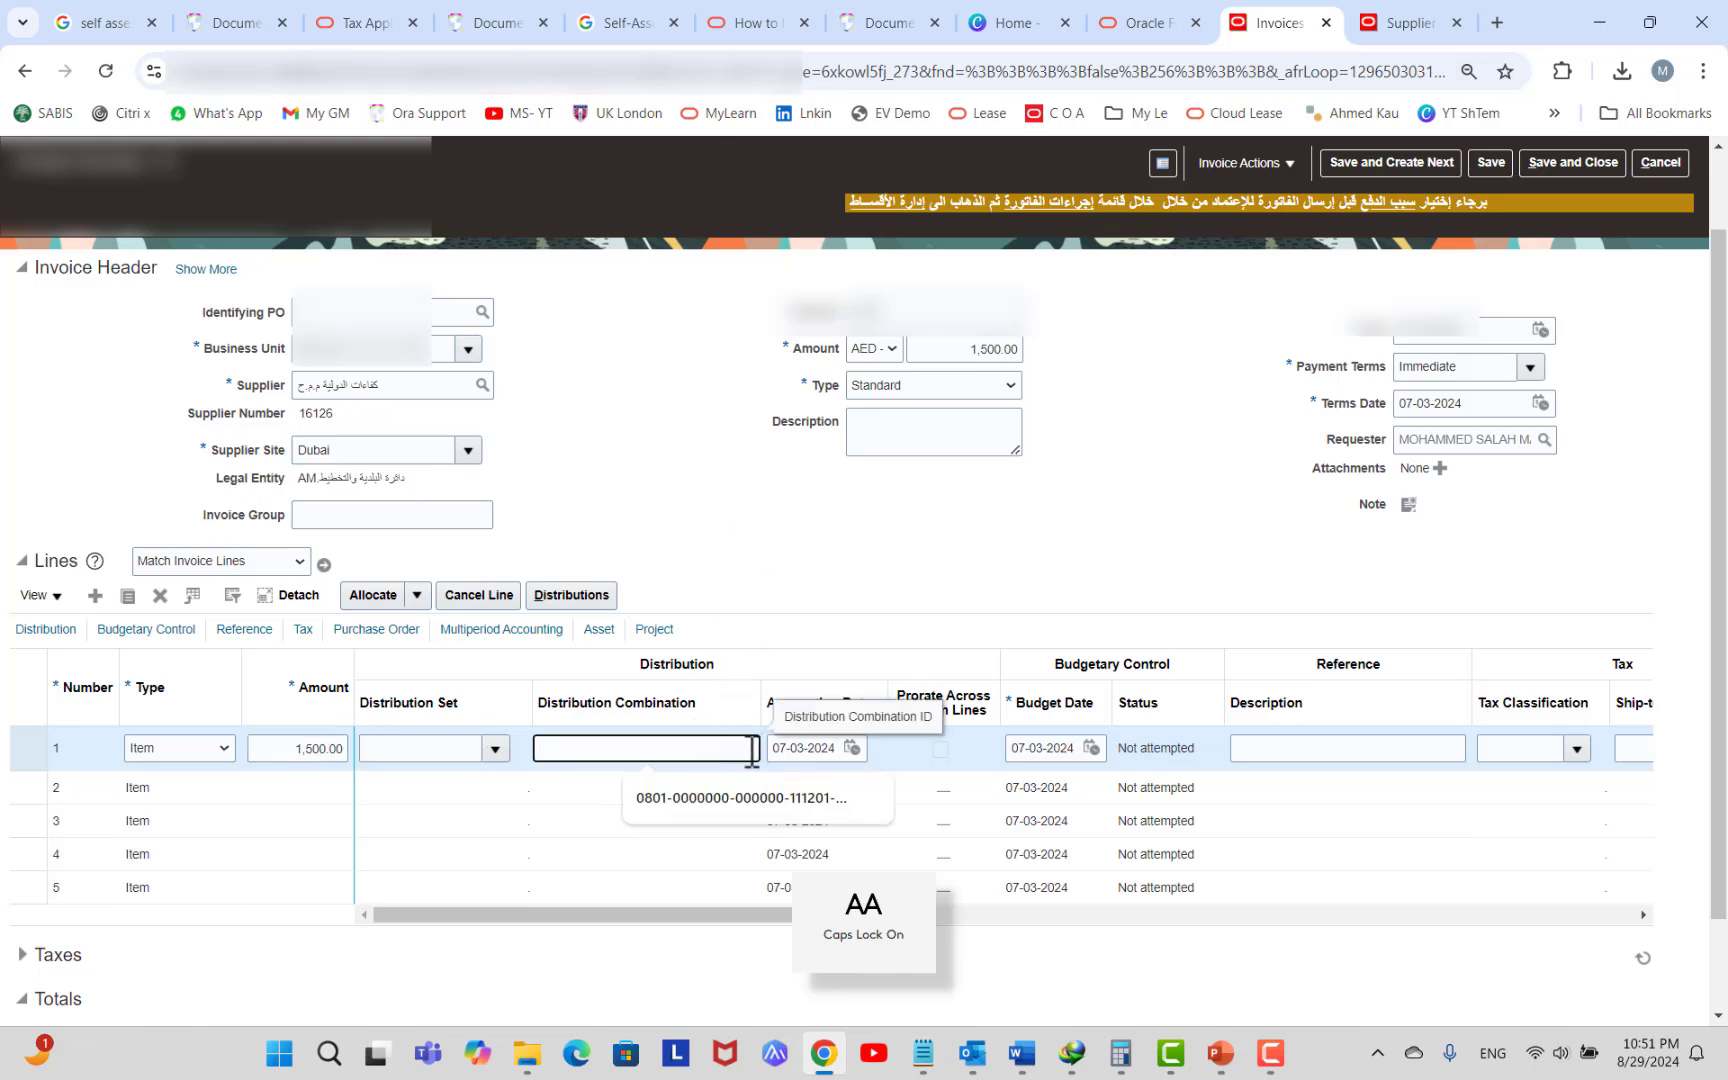
{"action": "left_click_drag", "start_coordinate": [845, 686], "coordinate": [845, 686]}
{"action": "left_click", "coordinate": [718, 792]}
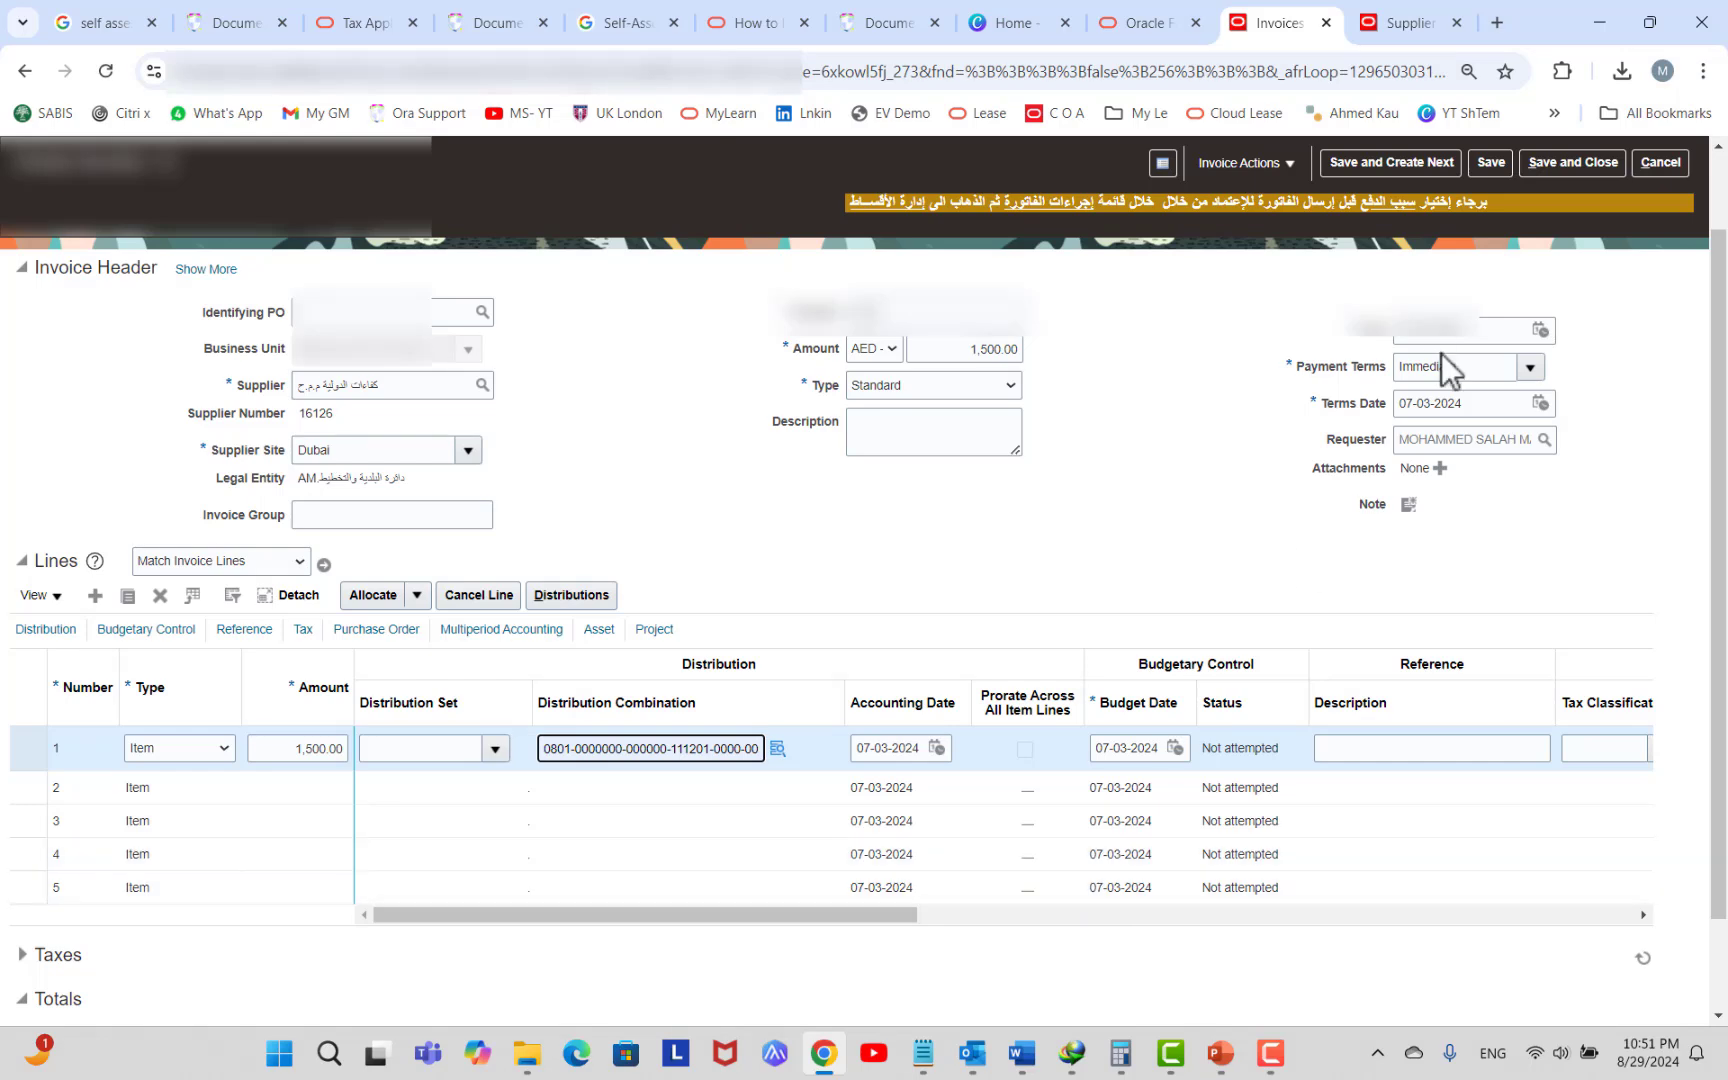
Save the invoice and calculate its tax.
{"action": "scroll", "coordinate": [1440, 352], "scroll_direction": "up", "scroll_amount": 2}
{"action": "left_click", "coordinate": [1504, 258]}
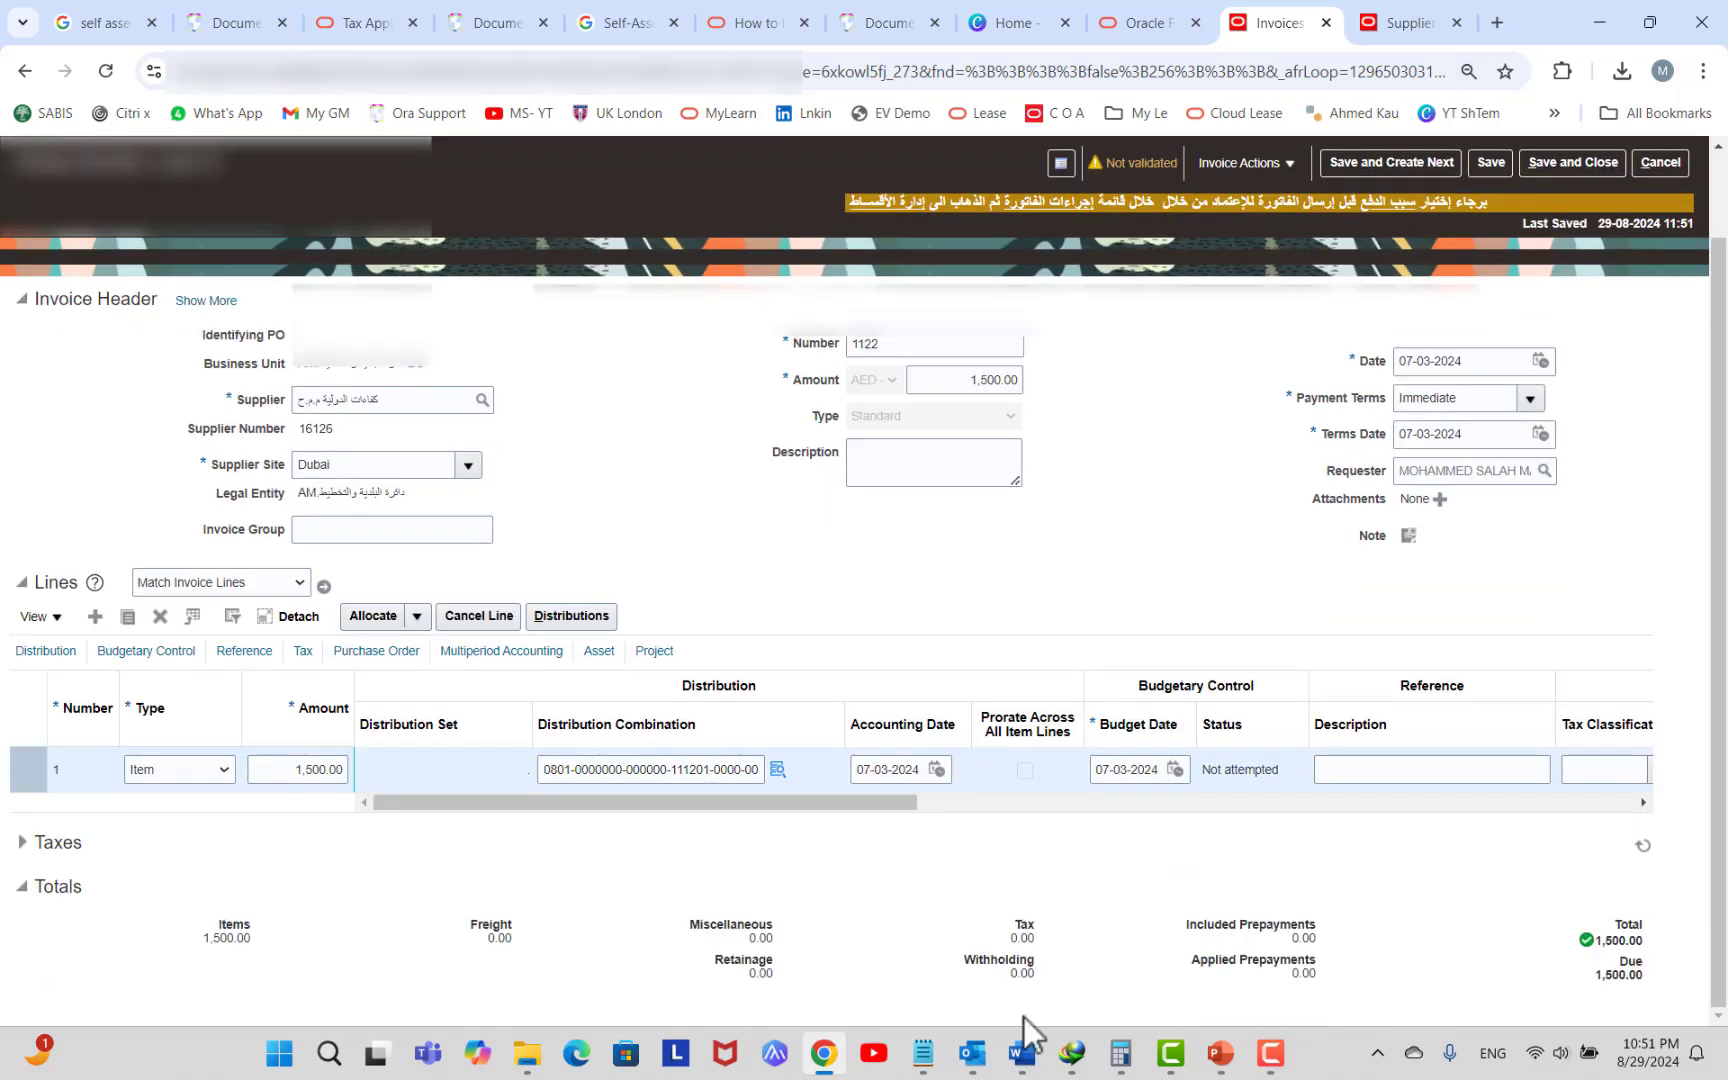
{"action": "left_click", "coordinate": [1243, 162]}
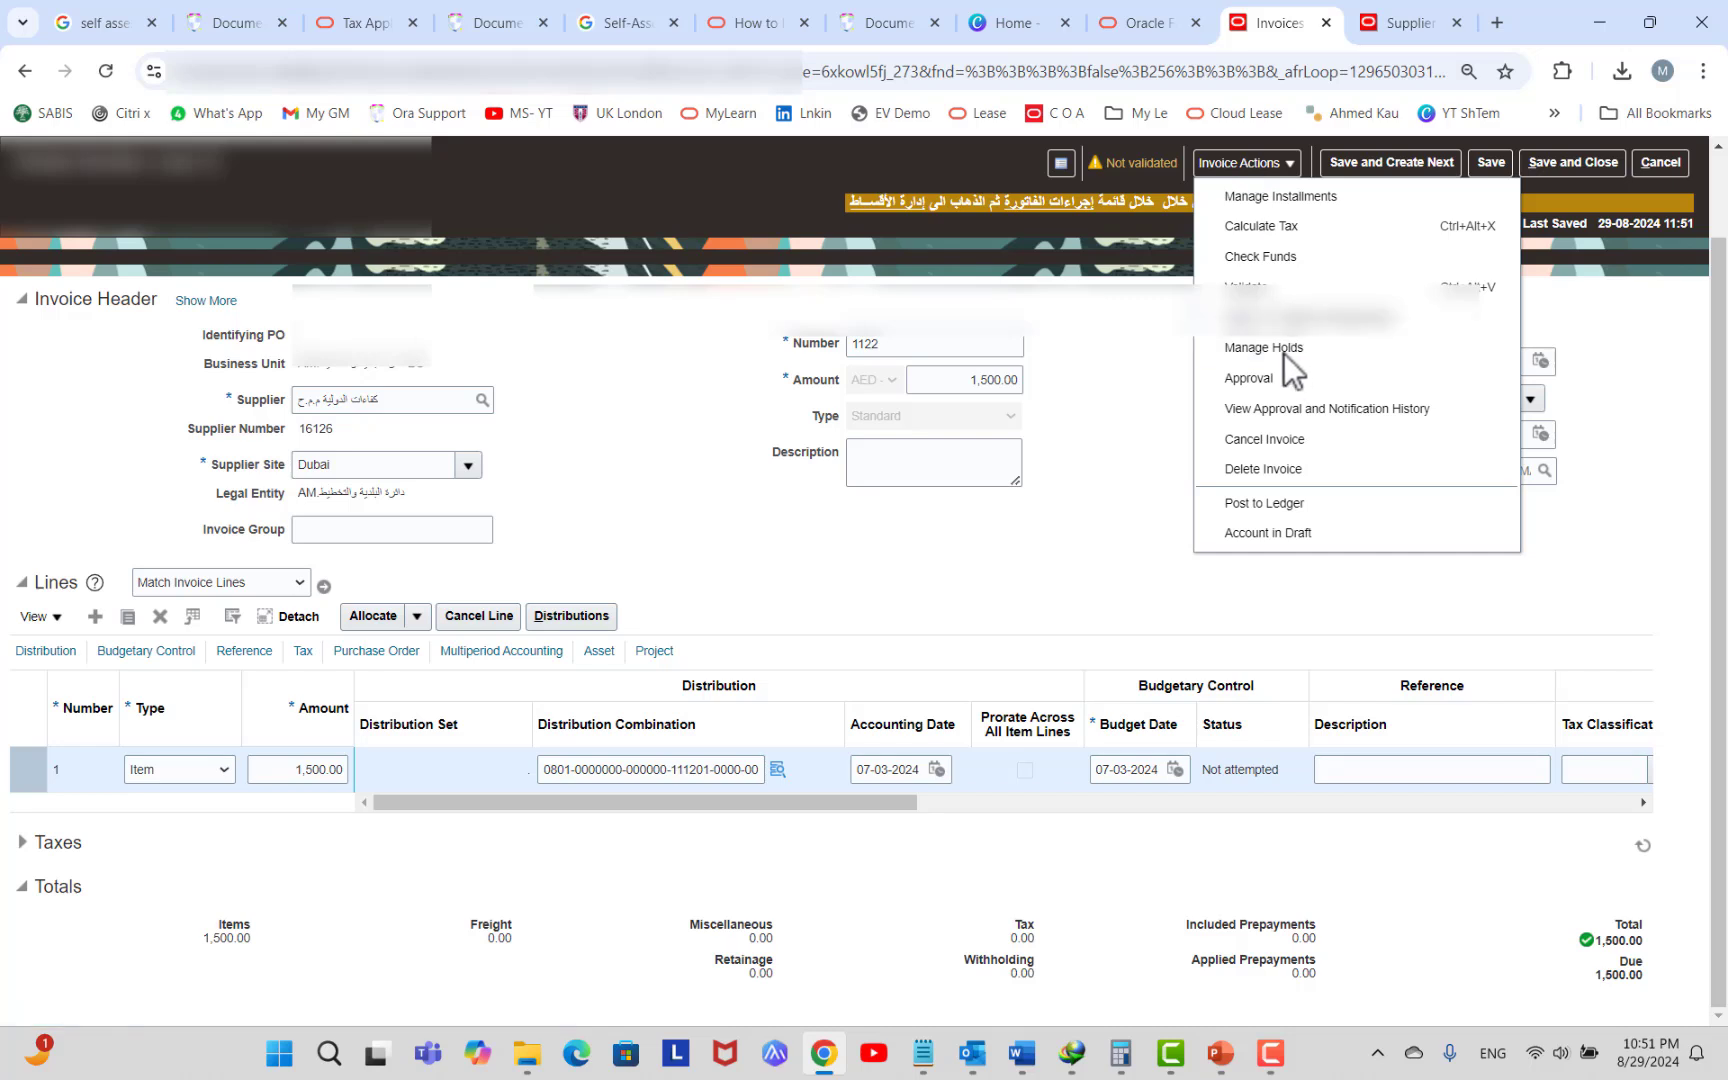
{"action": "left_click", "coordinate": [1274, 227]}
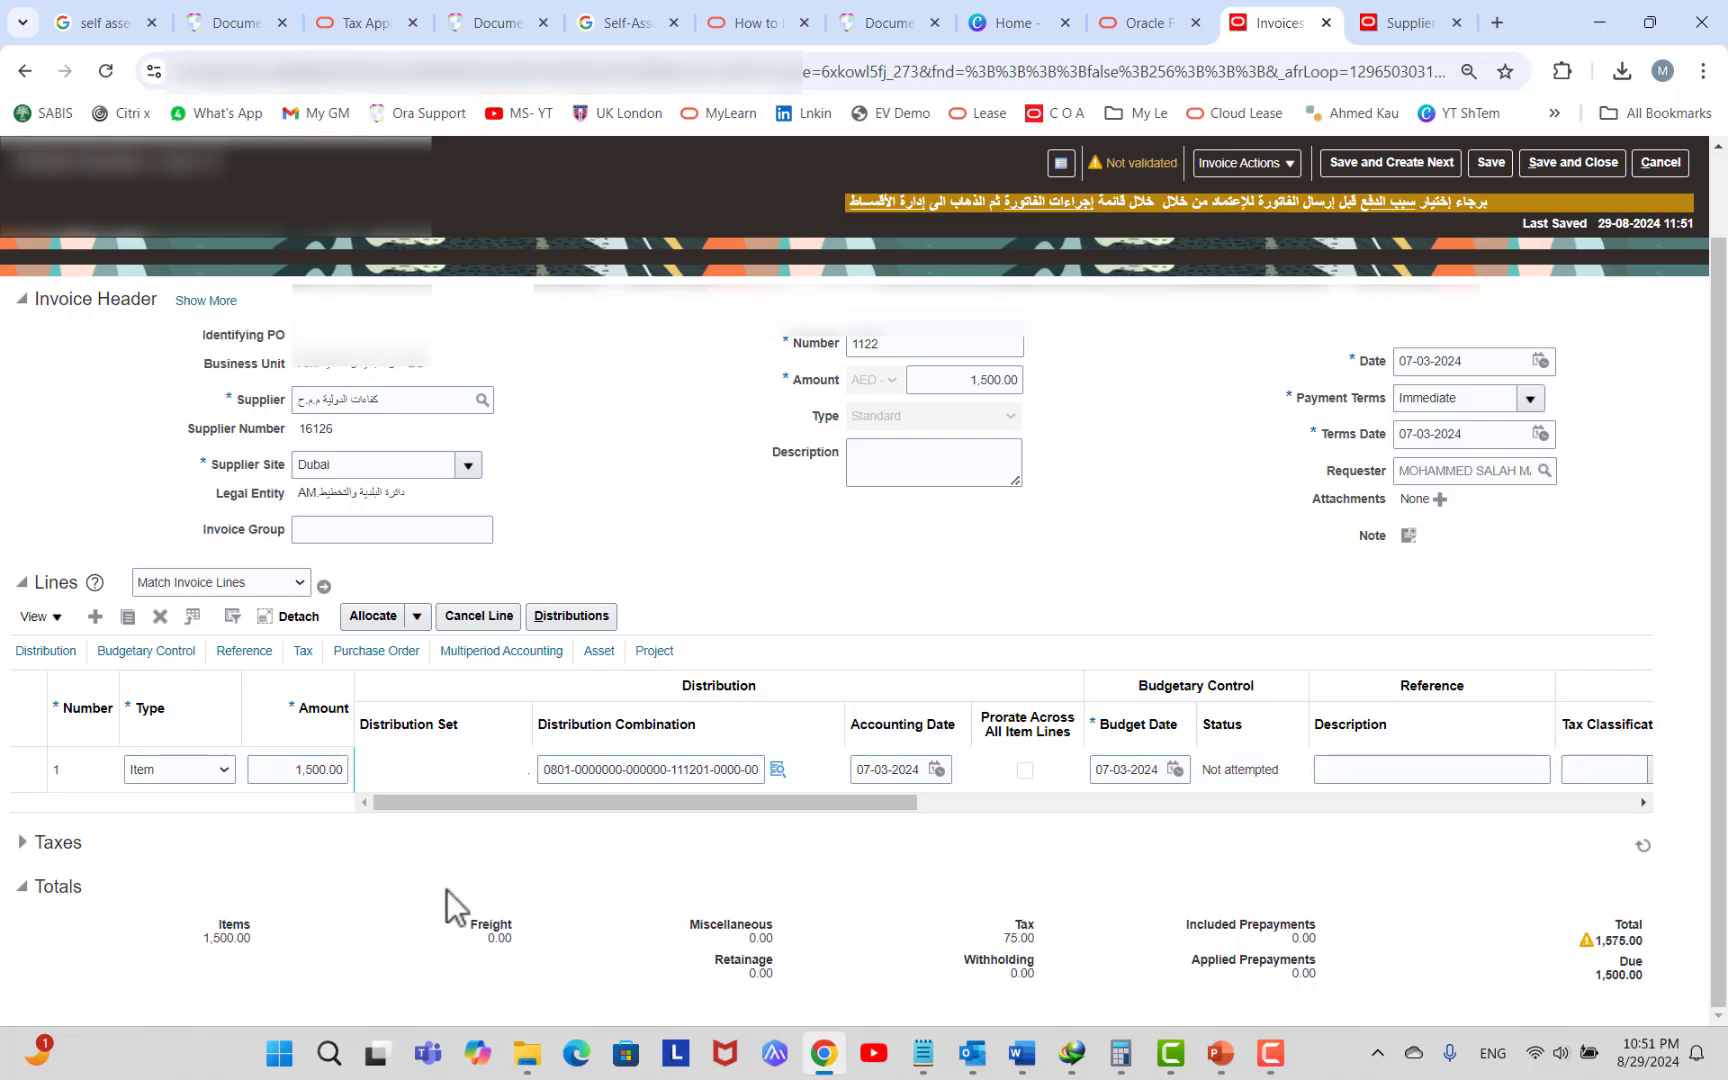
Check whether the calculated VAT line's amount is editable in Edit Transaction Taxes, then cancel the edit and leave the invoice.
{"action": "left_click", "coordinate": [24, 842]}
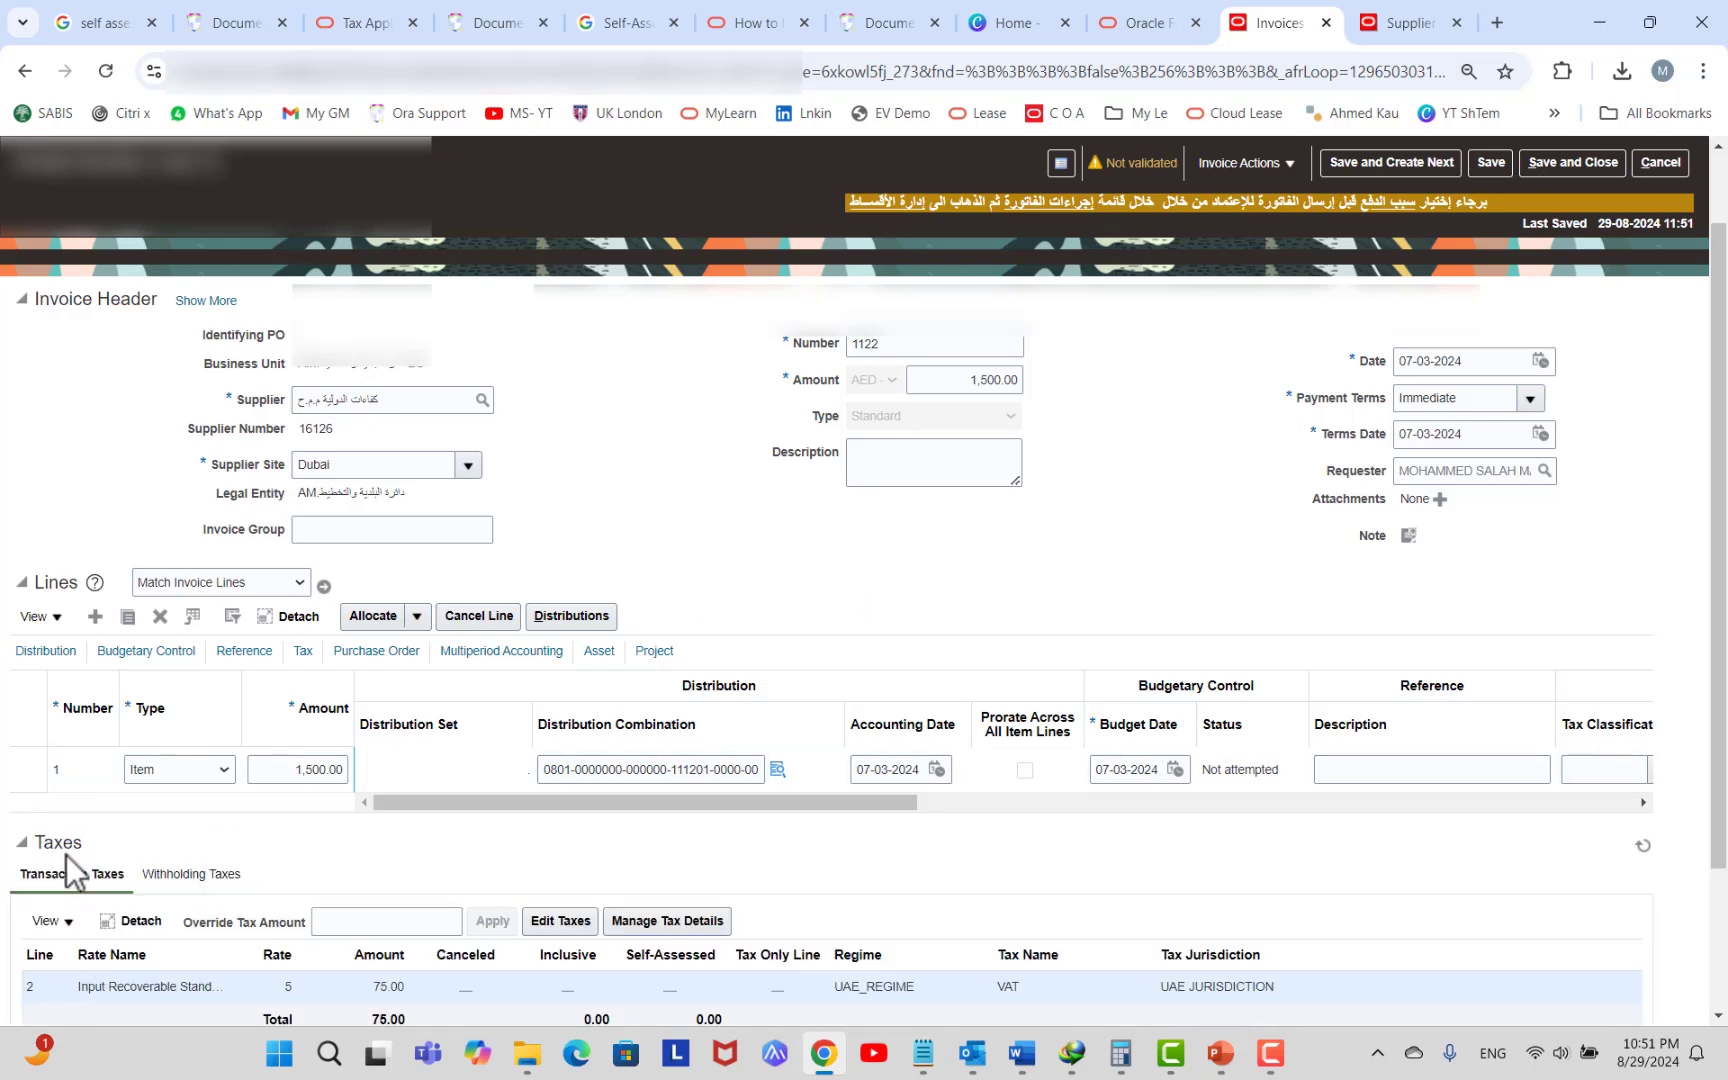
{"action": "scroll", "coordinate": [909, 594], "scroll_direction": "down", "scroll_amount": 2}
{"action": "left_click", "coordinate": [558, 731]}
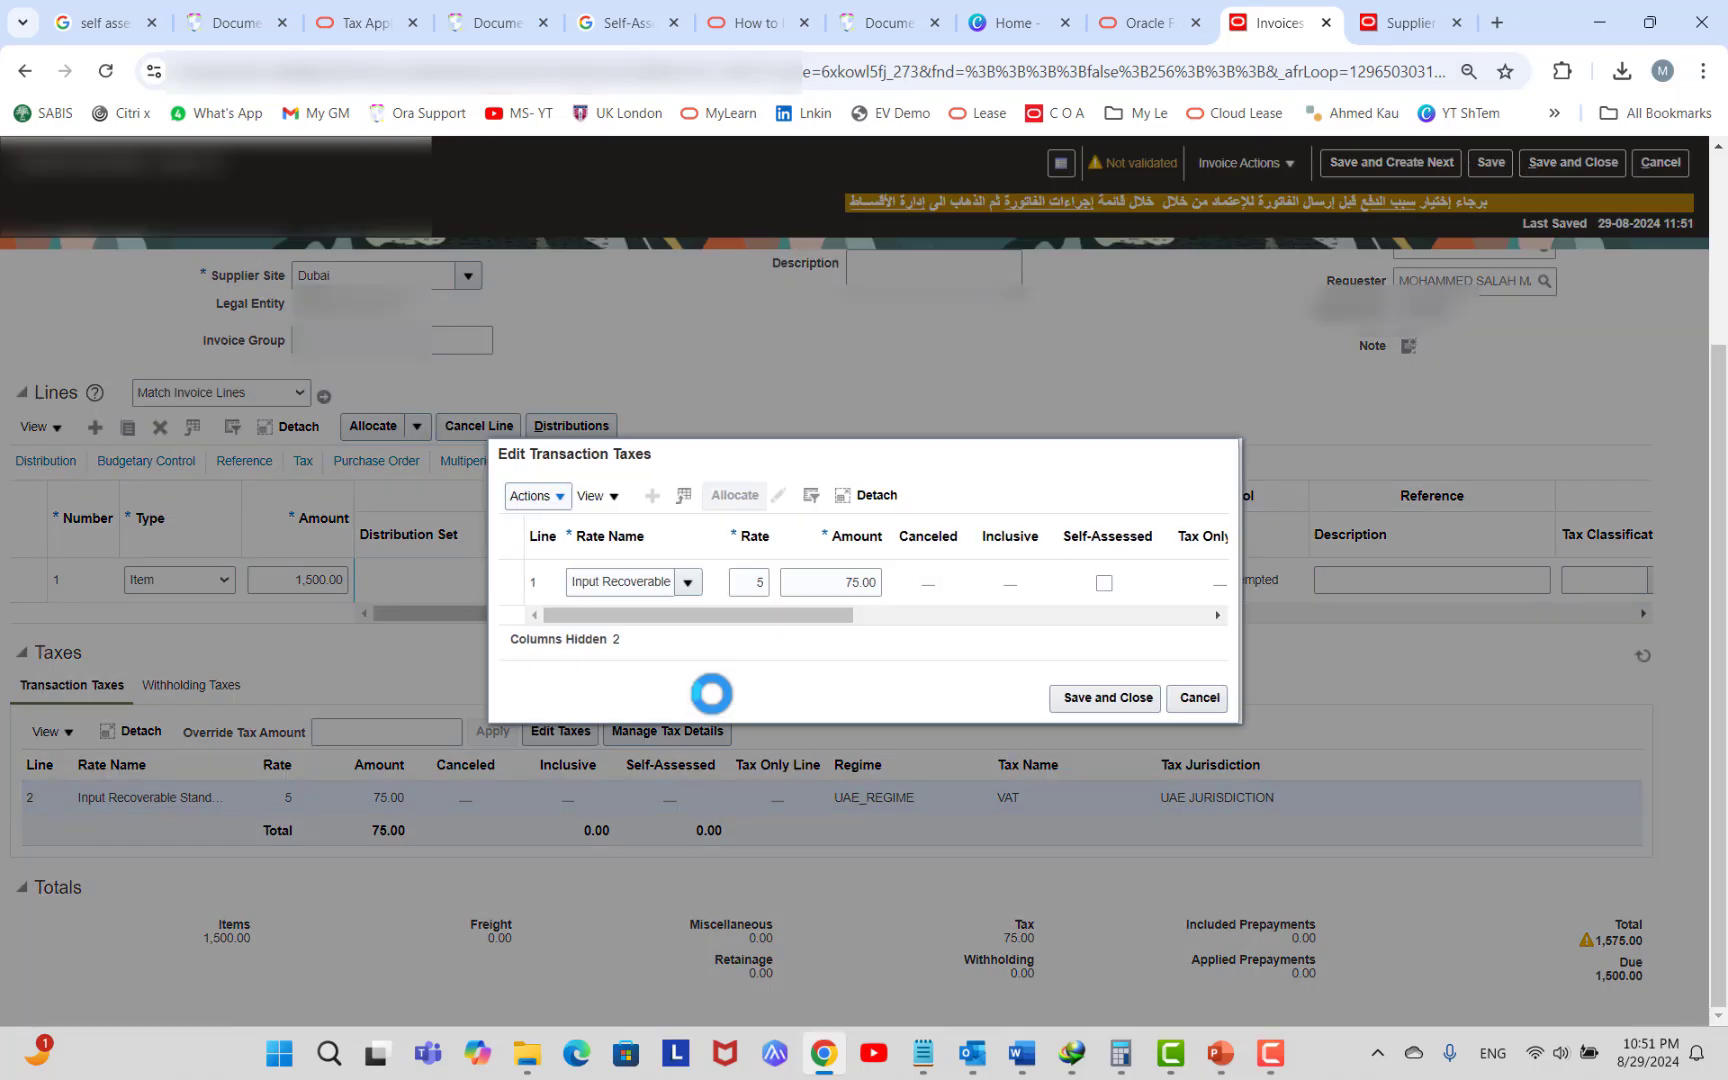
{"action": "left_click", "coordinate": [822, 582]}
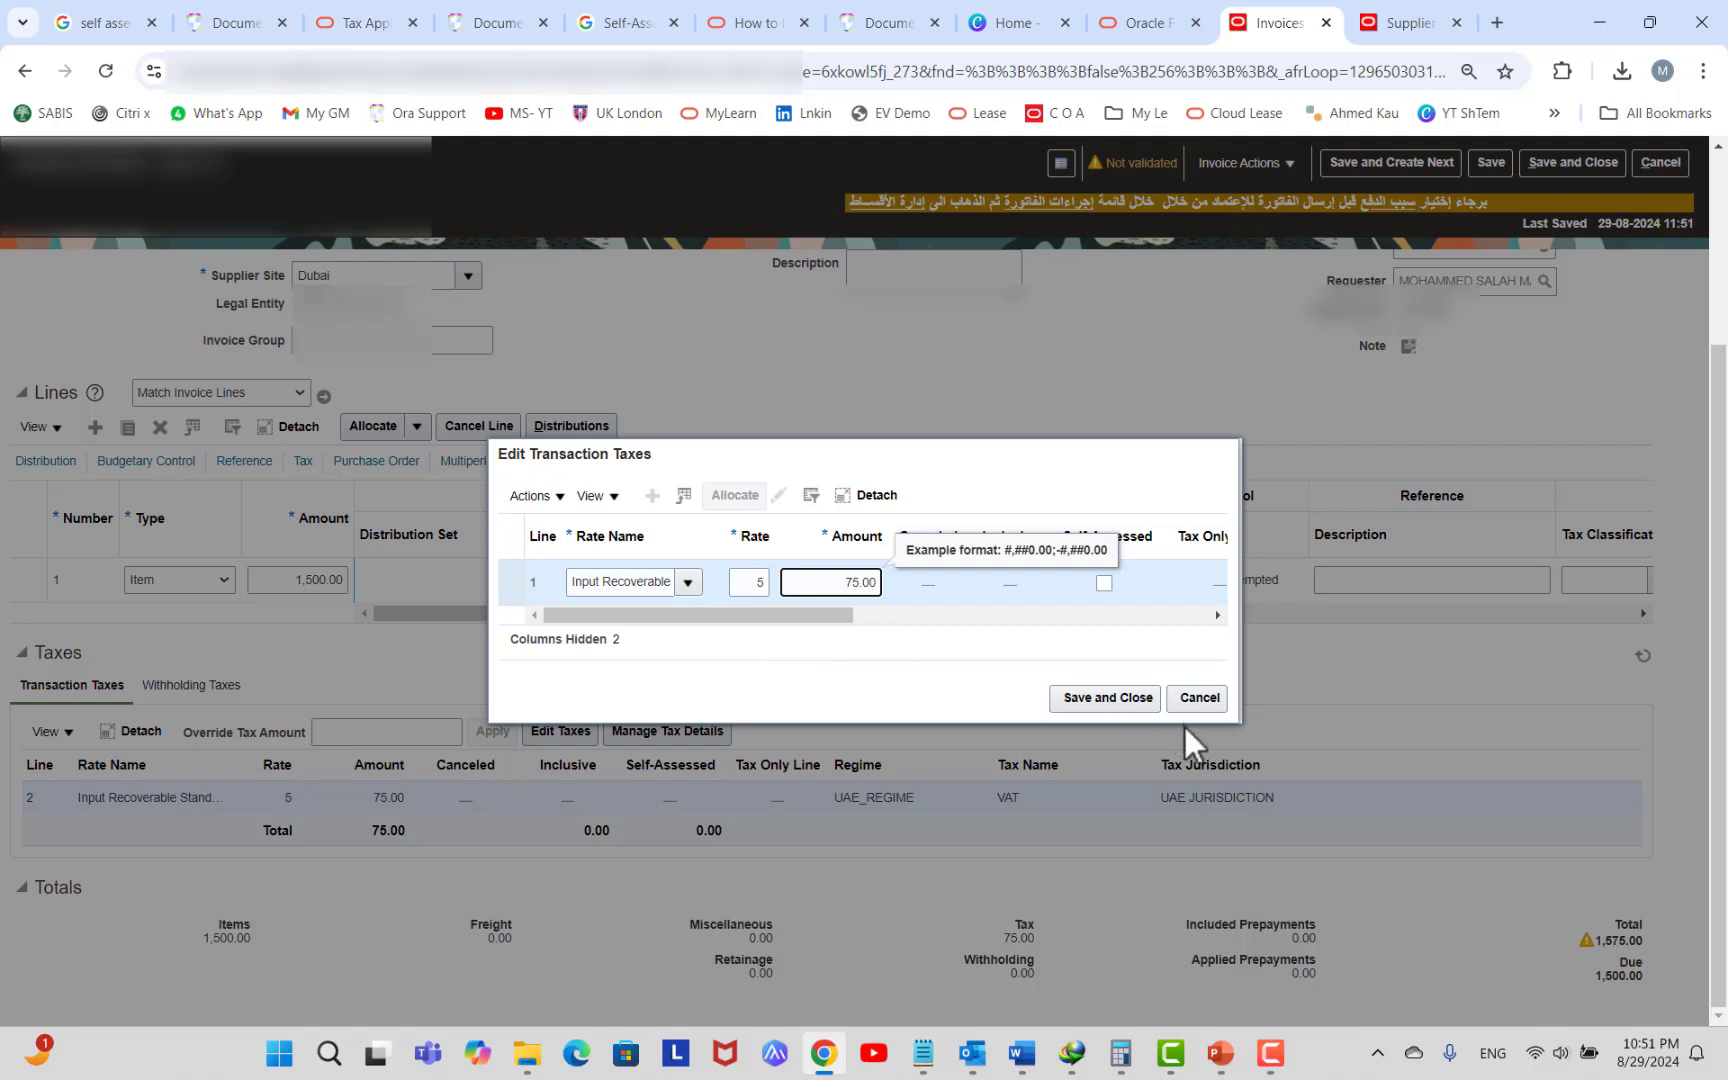
{"action": "double_click", "coordinate": [866, 582]}
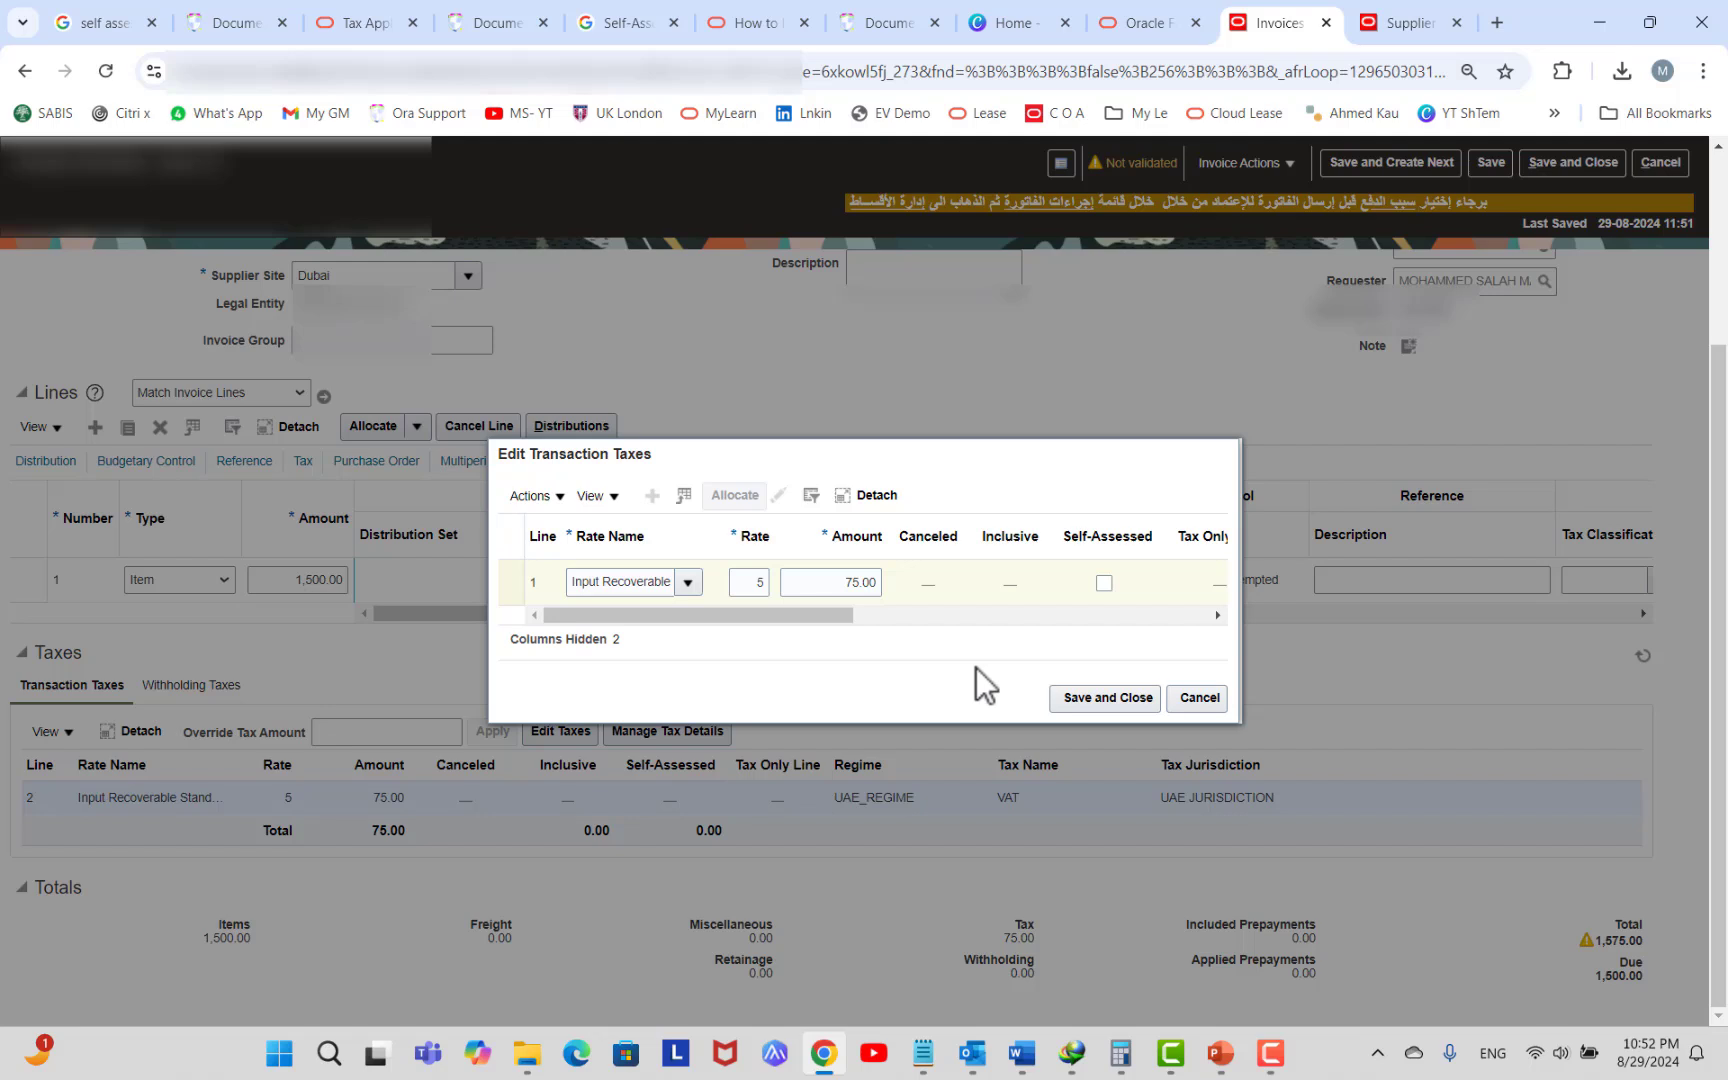
{"action": "left_click", "coordinate": [835, 590]}
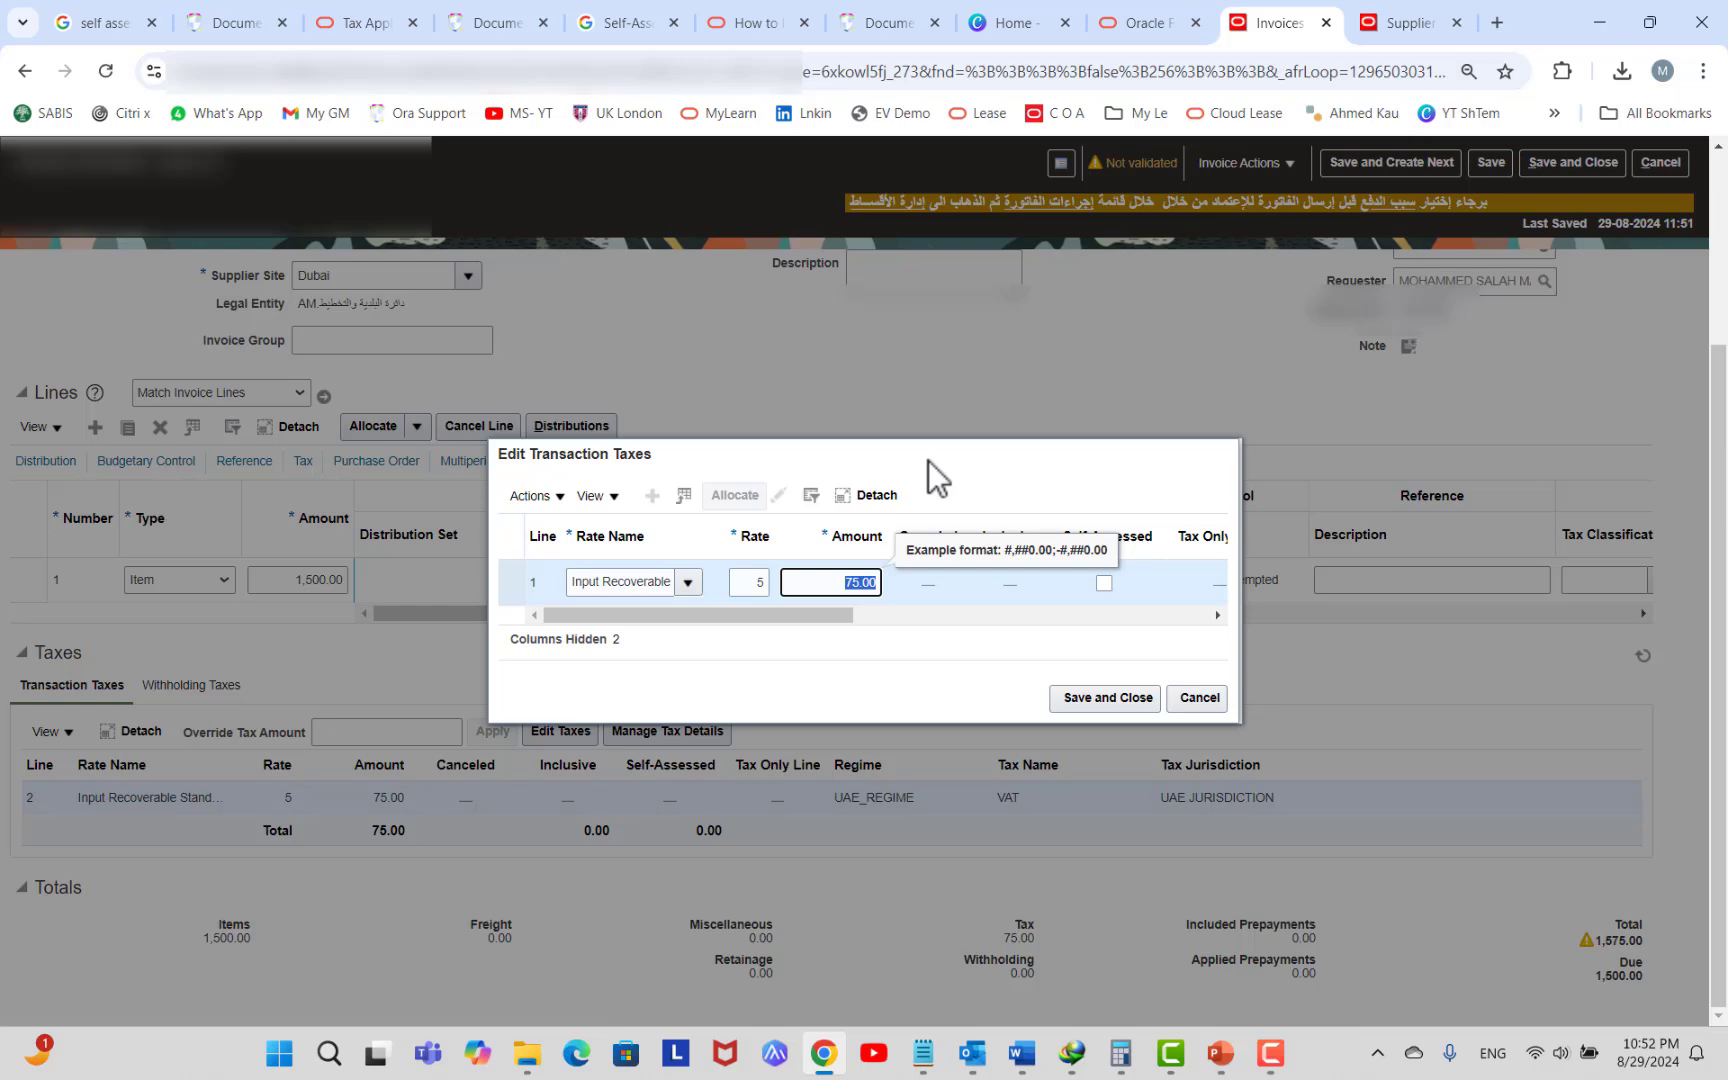
{"action": "left_click", "coordinate": [1199, 697]}
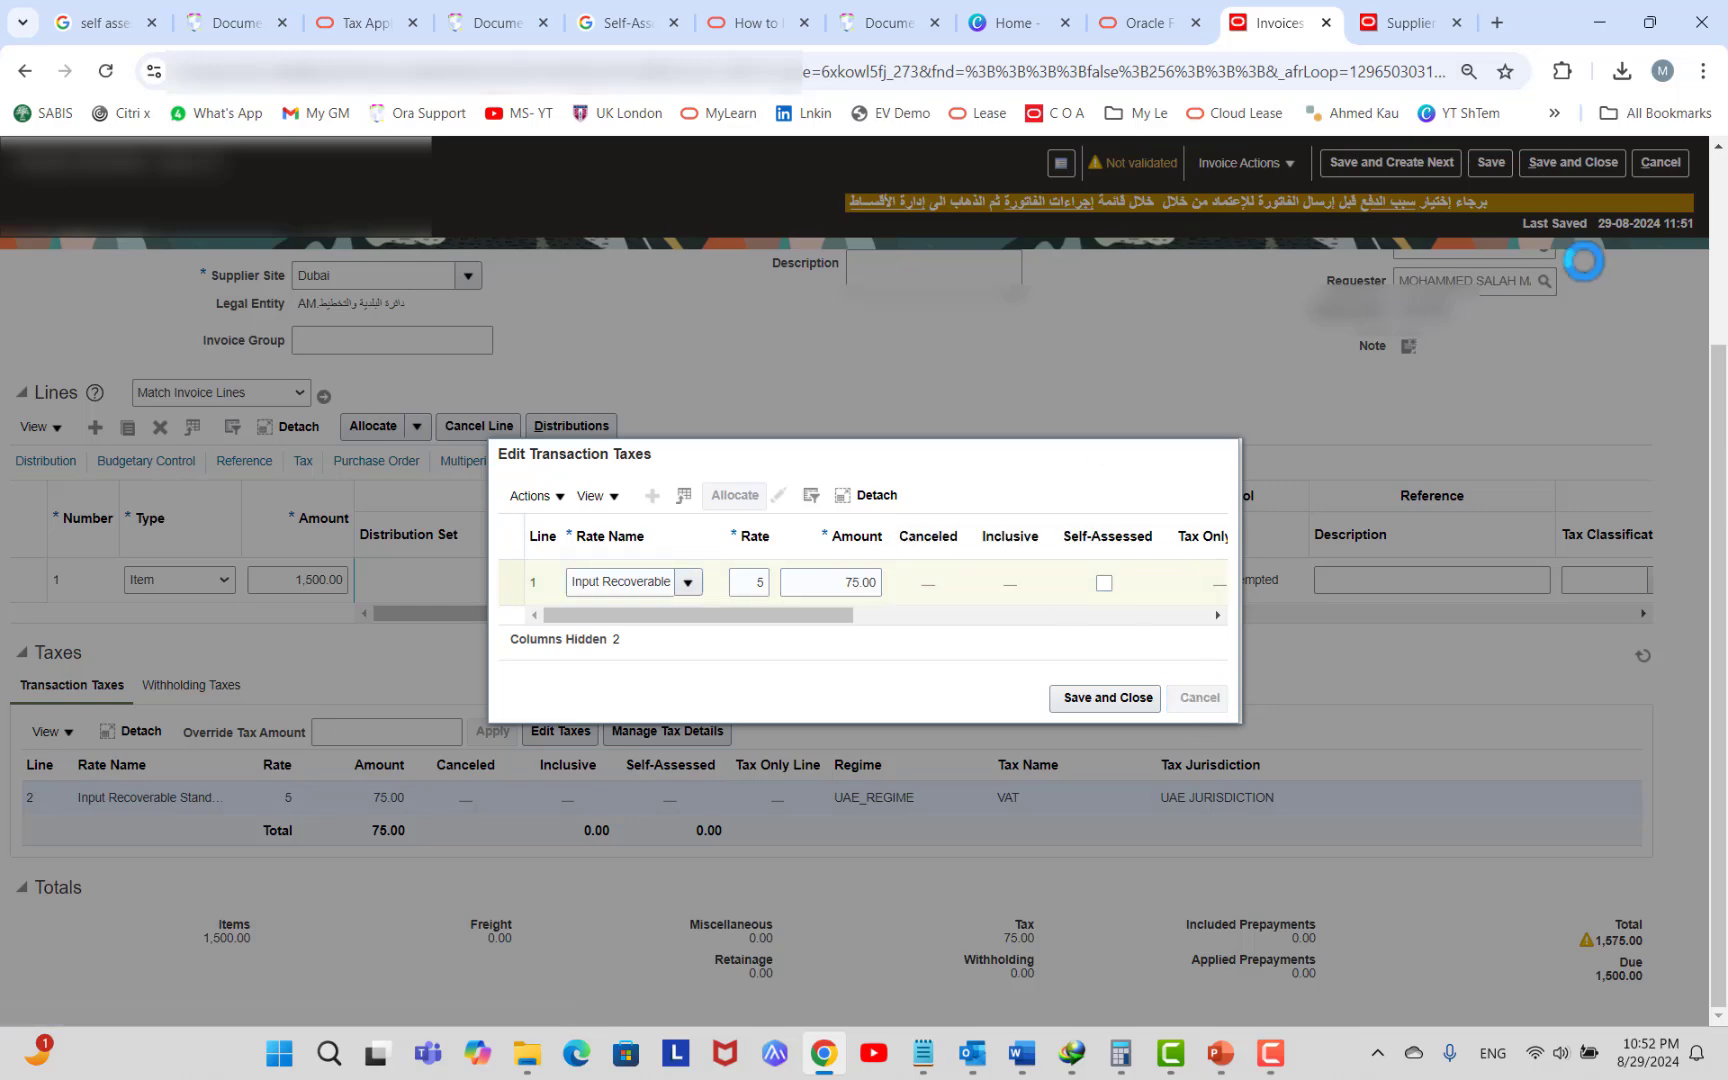
{"action": "left_click", "coordinate": [1656, 163]}
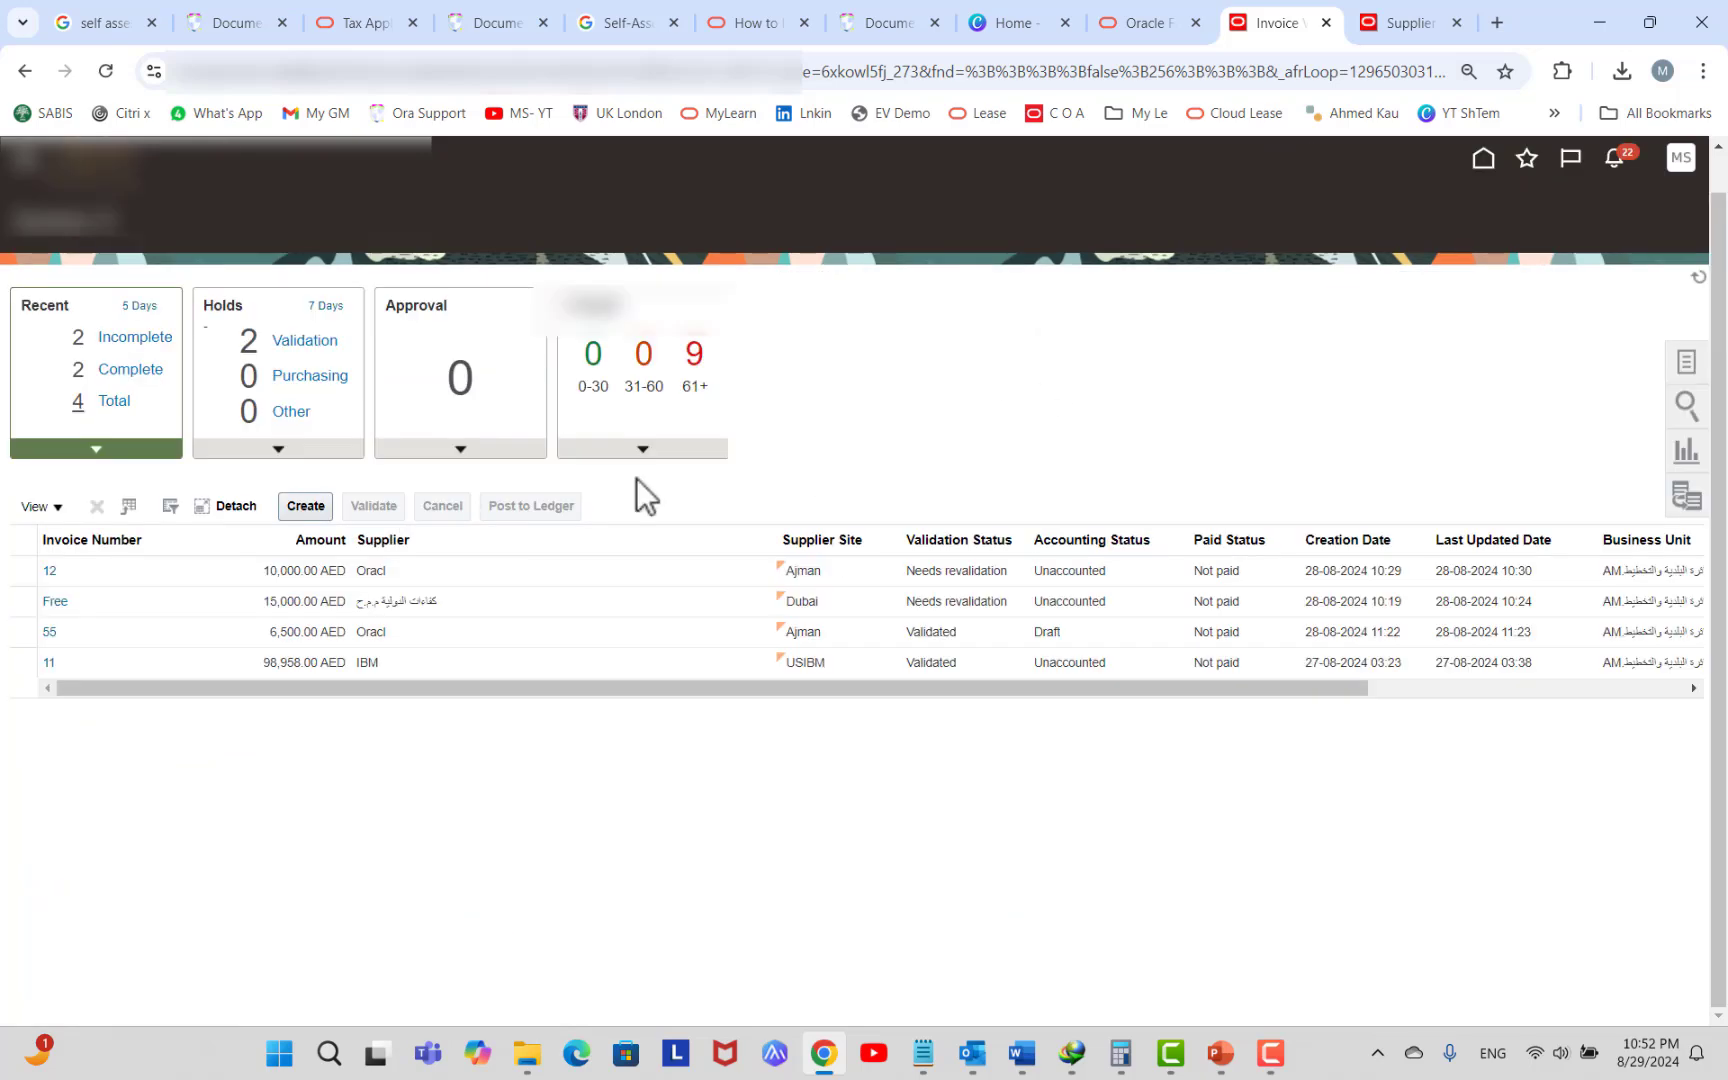
Create an invoice for business unit AM.دائرة البلدية والتخطيط BU with supplier كفاءات الدولية م.م.ح.
{"action": "left_click", "coordinate": [306, 506]}
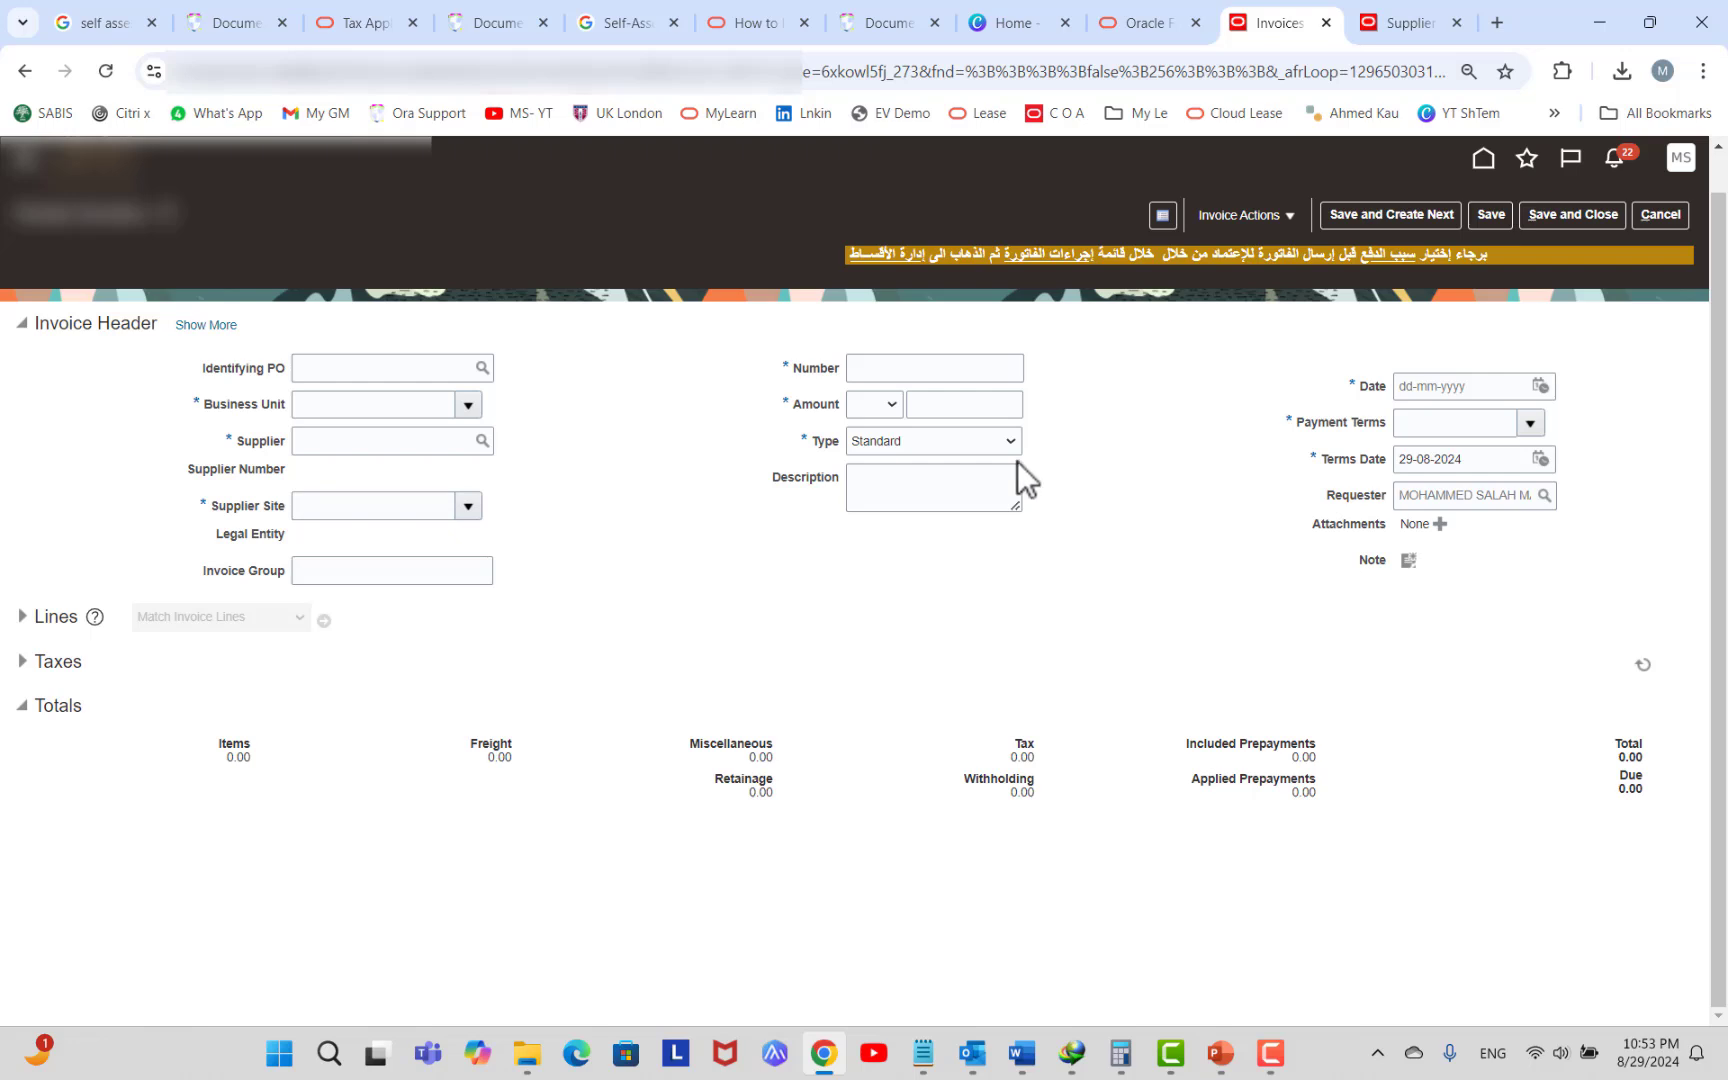
{"action": "left_click", "coordinate": [470, 404]}
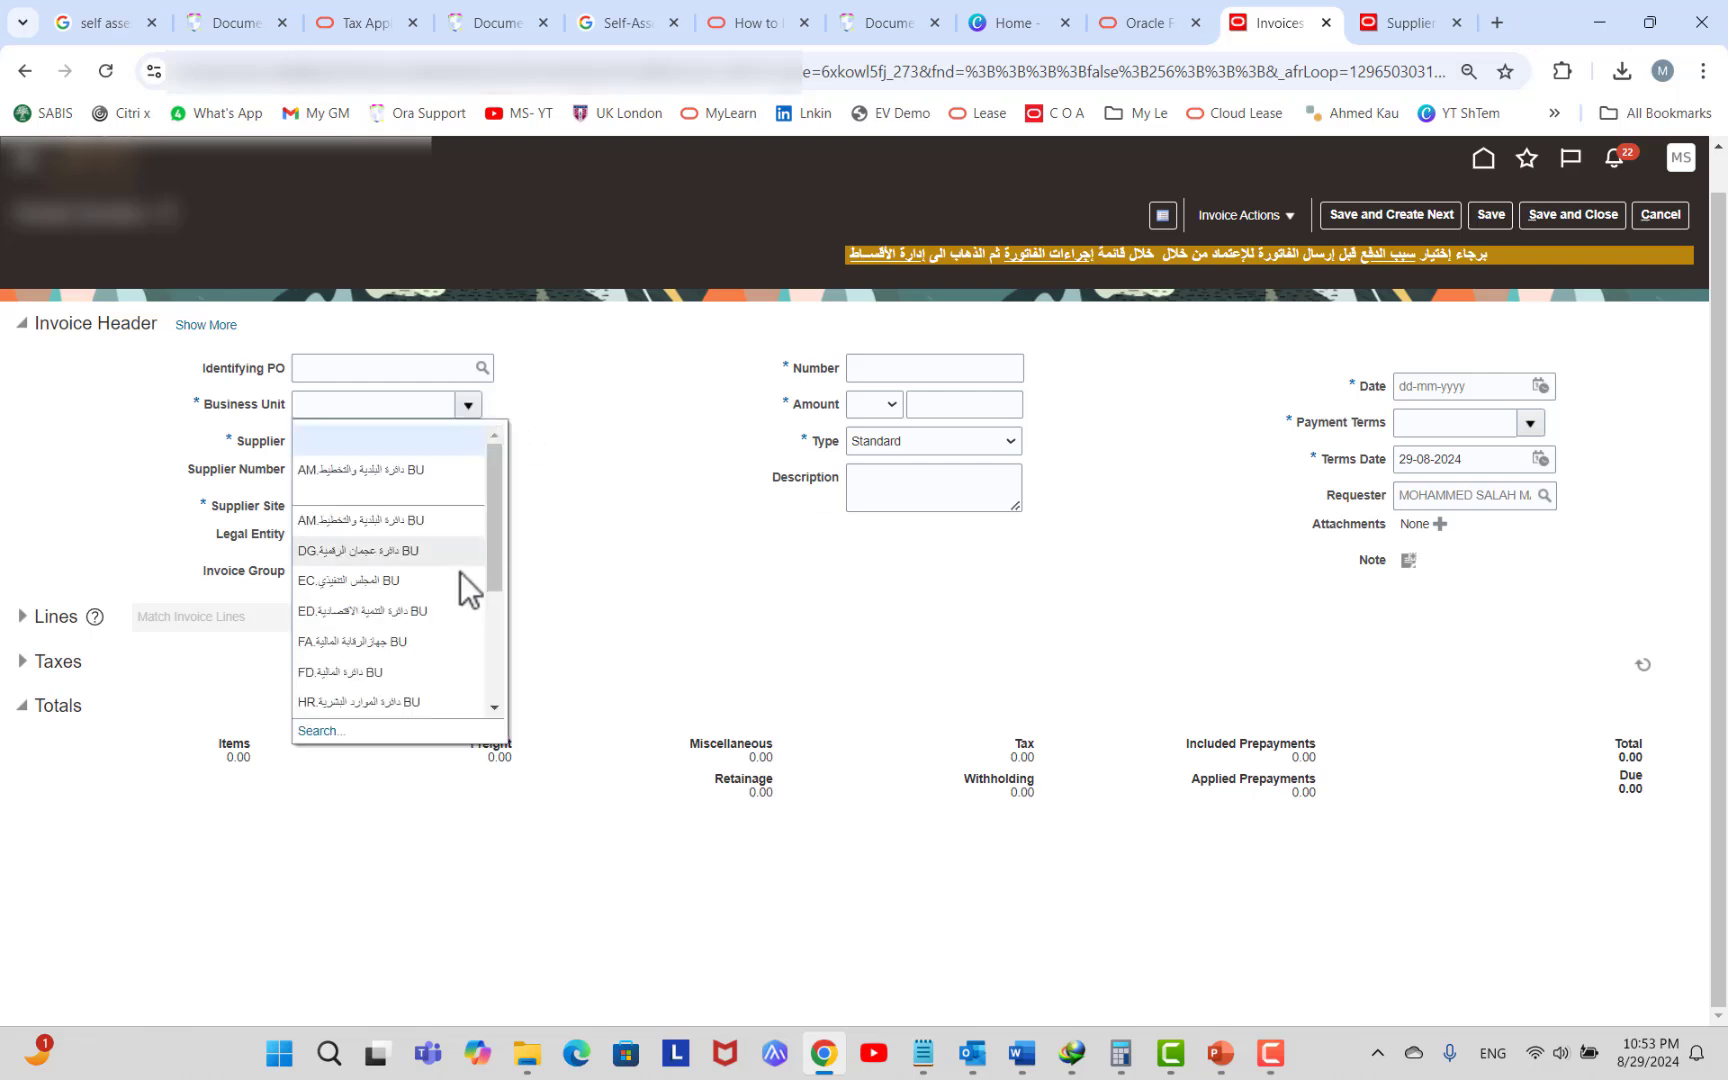
{"action": "left_click", "coordinate": [424, 463]}
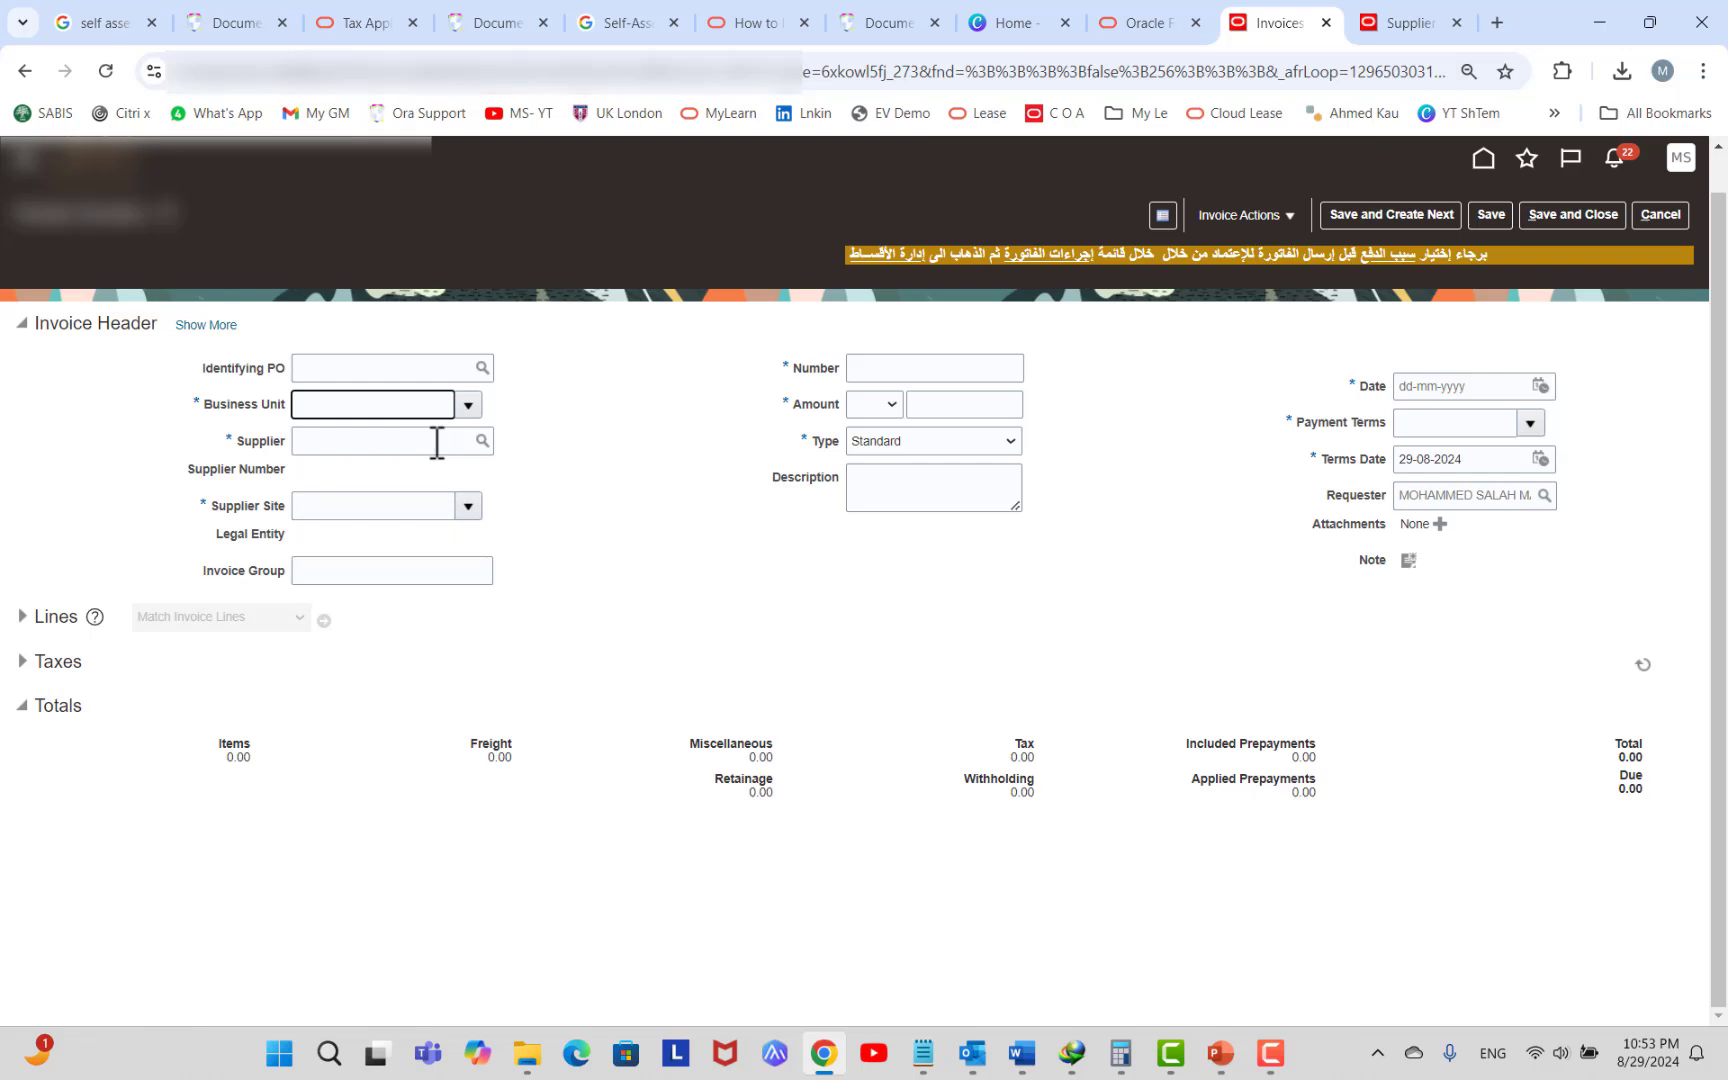
{"action": "left_click", "coordinate": [437, 441]}
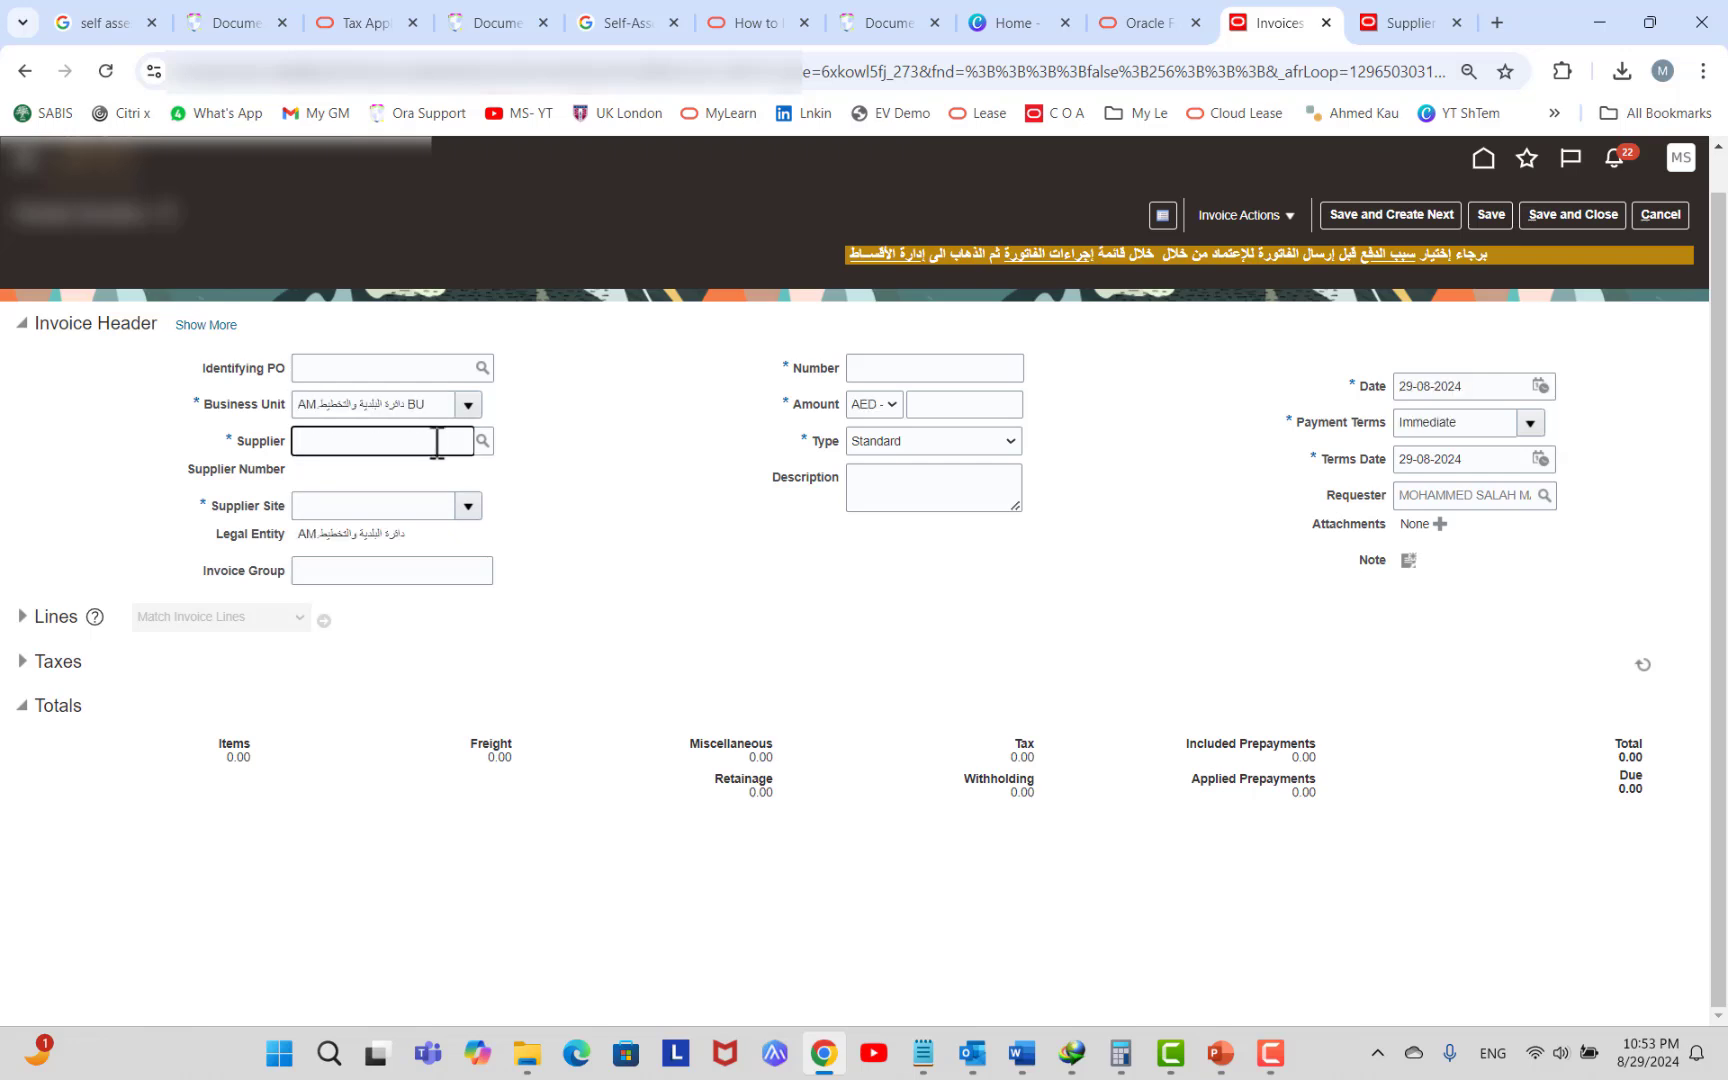
{"action": "key", "text": "alt+shift"}
{"action": "type", "text": "فا"}
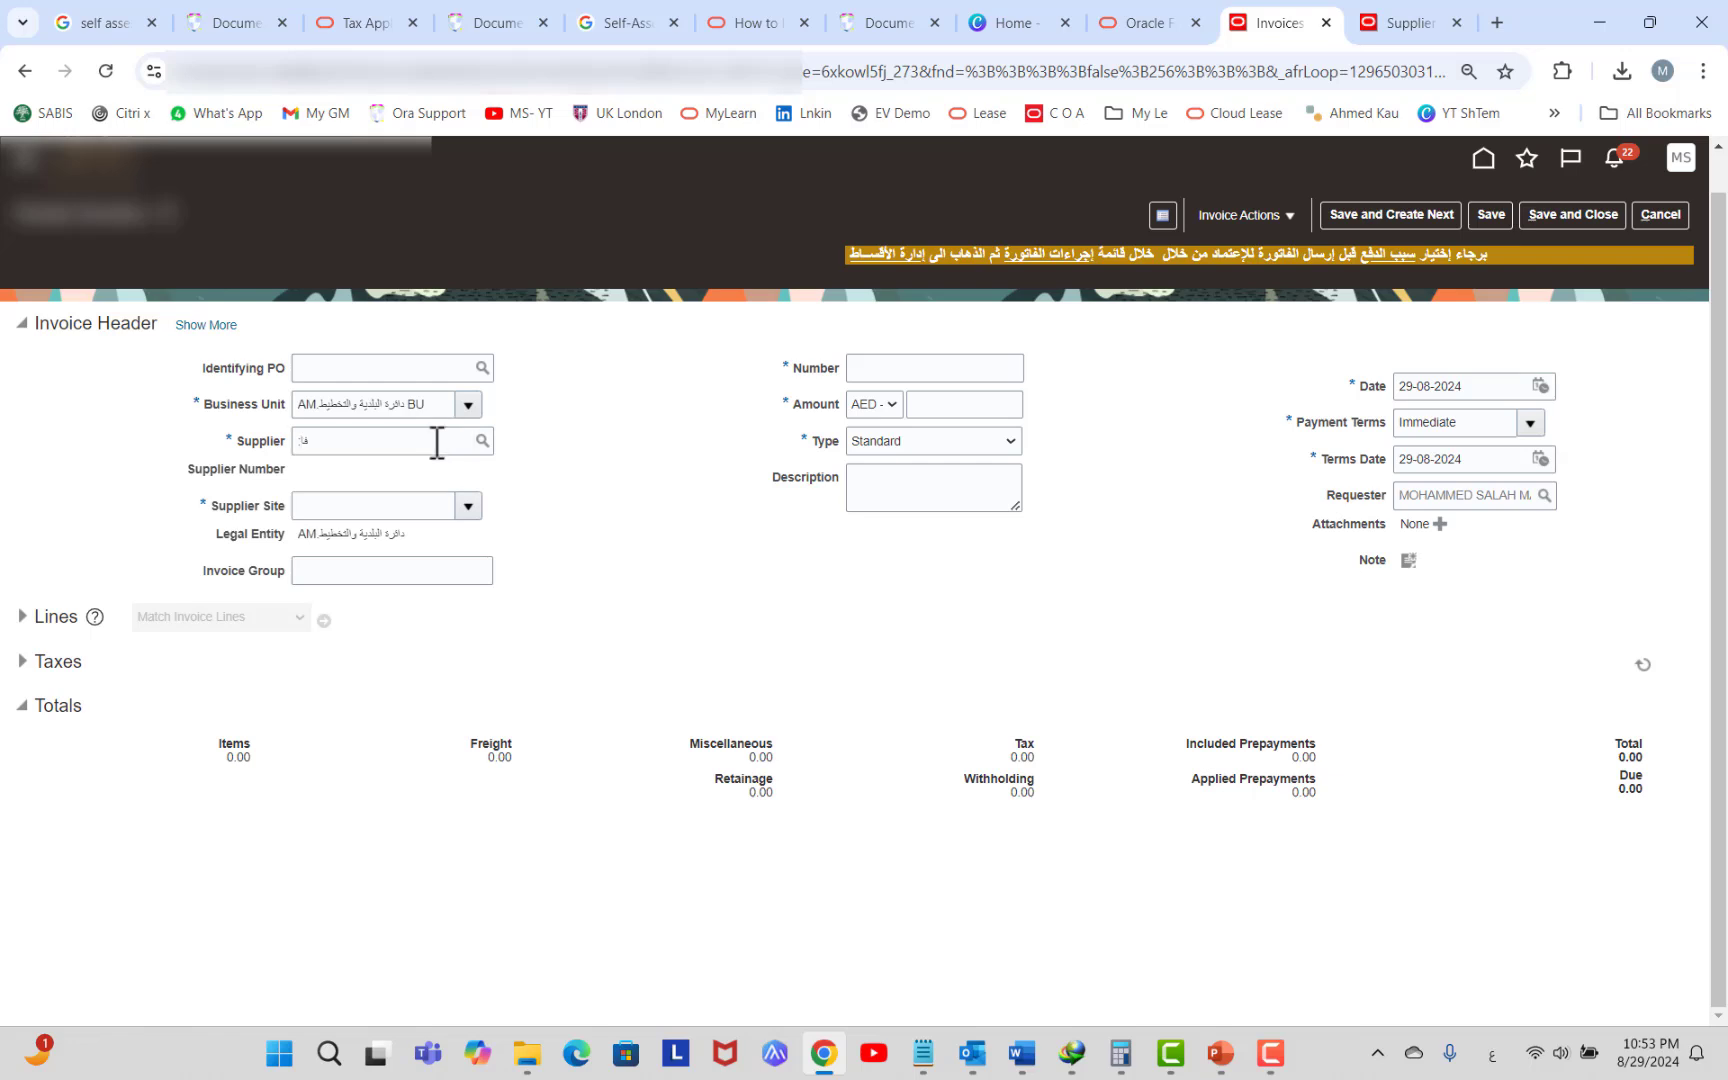
{"action": "key", "text": "Tab"}
{"action": "left_click", "coordinate": [1472, 379]}
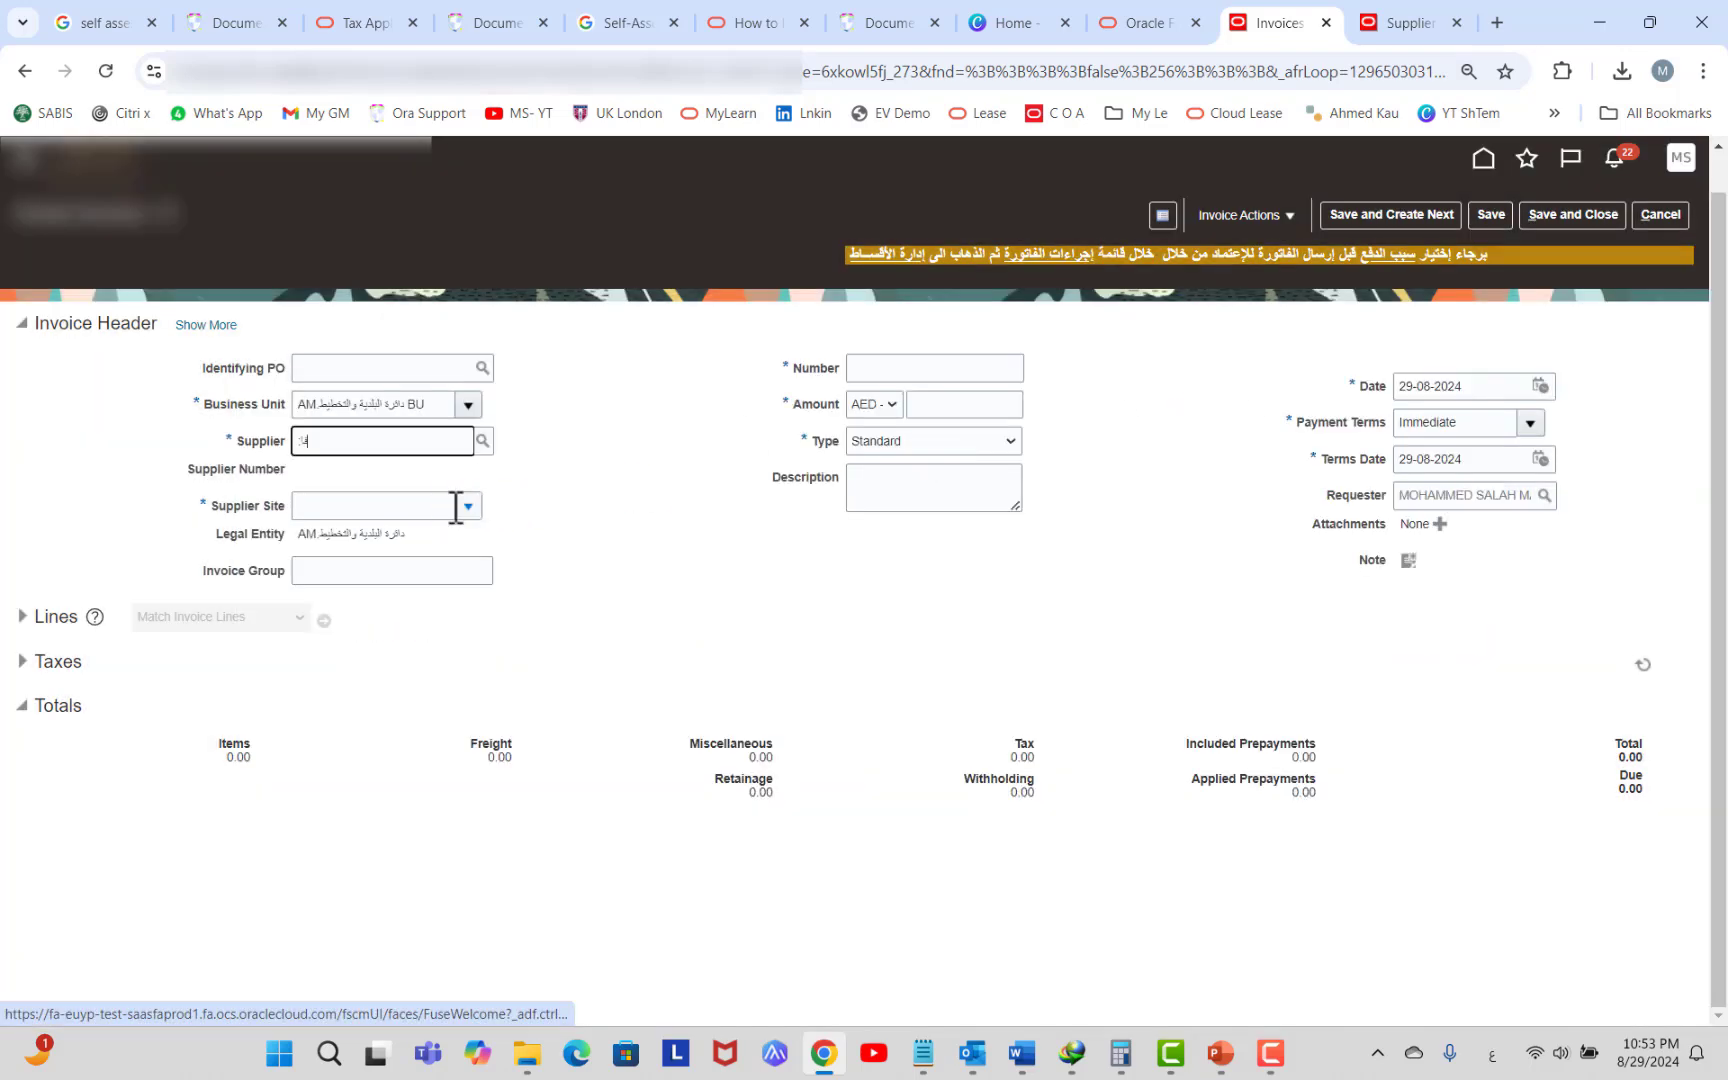
{"action": "double_click", "coordinate": [391, 443]}
{"action": "type", "text": "كا"}
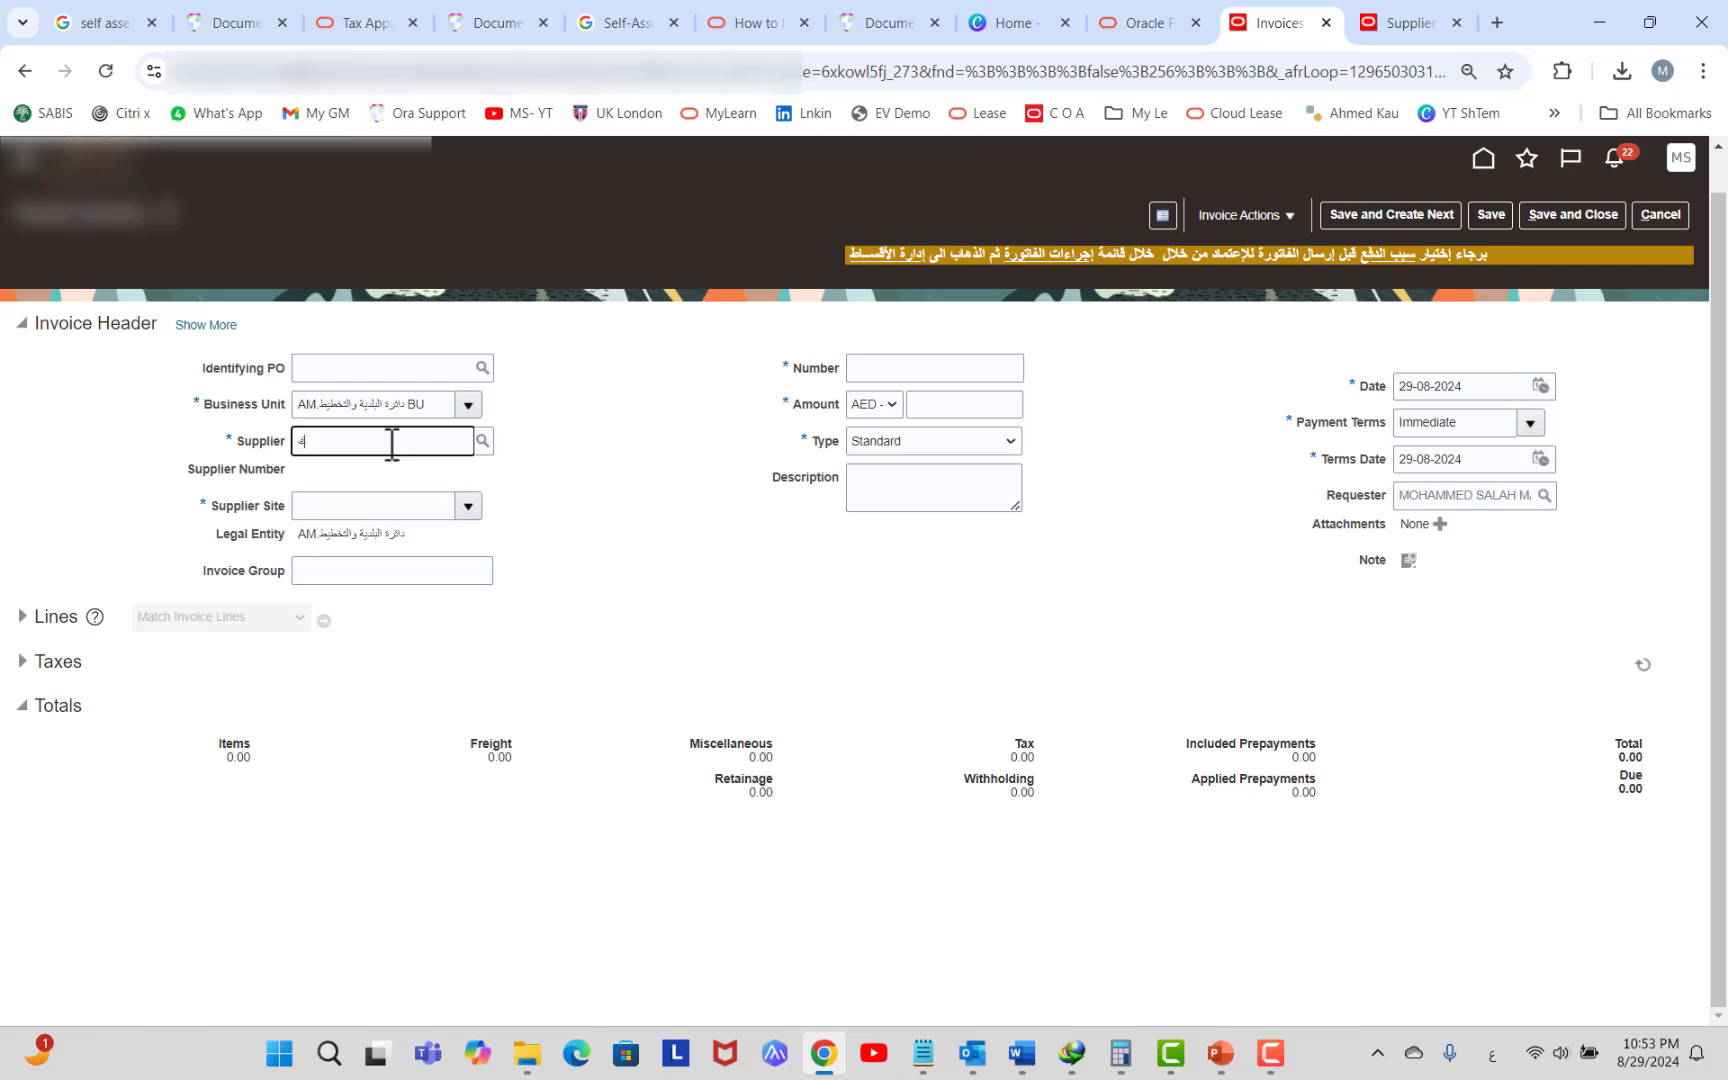
{"action": "key", "text": "Tab"}
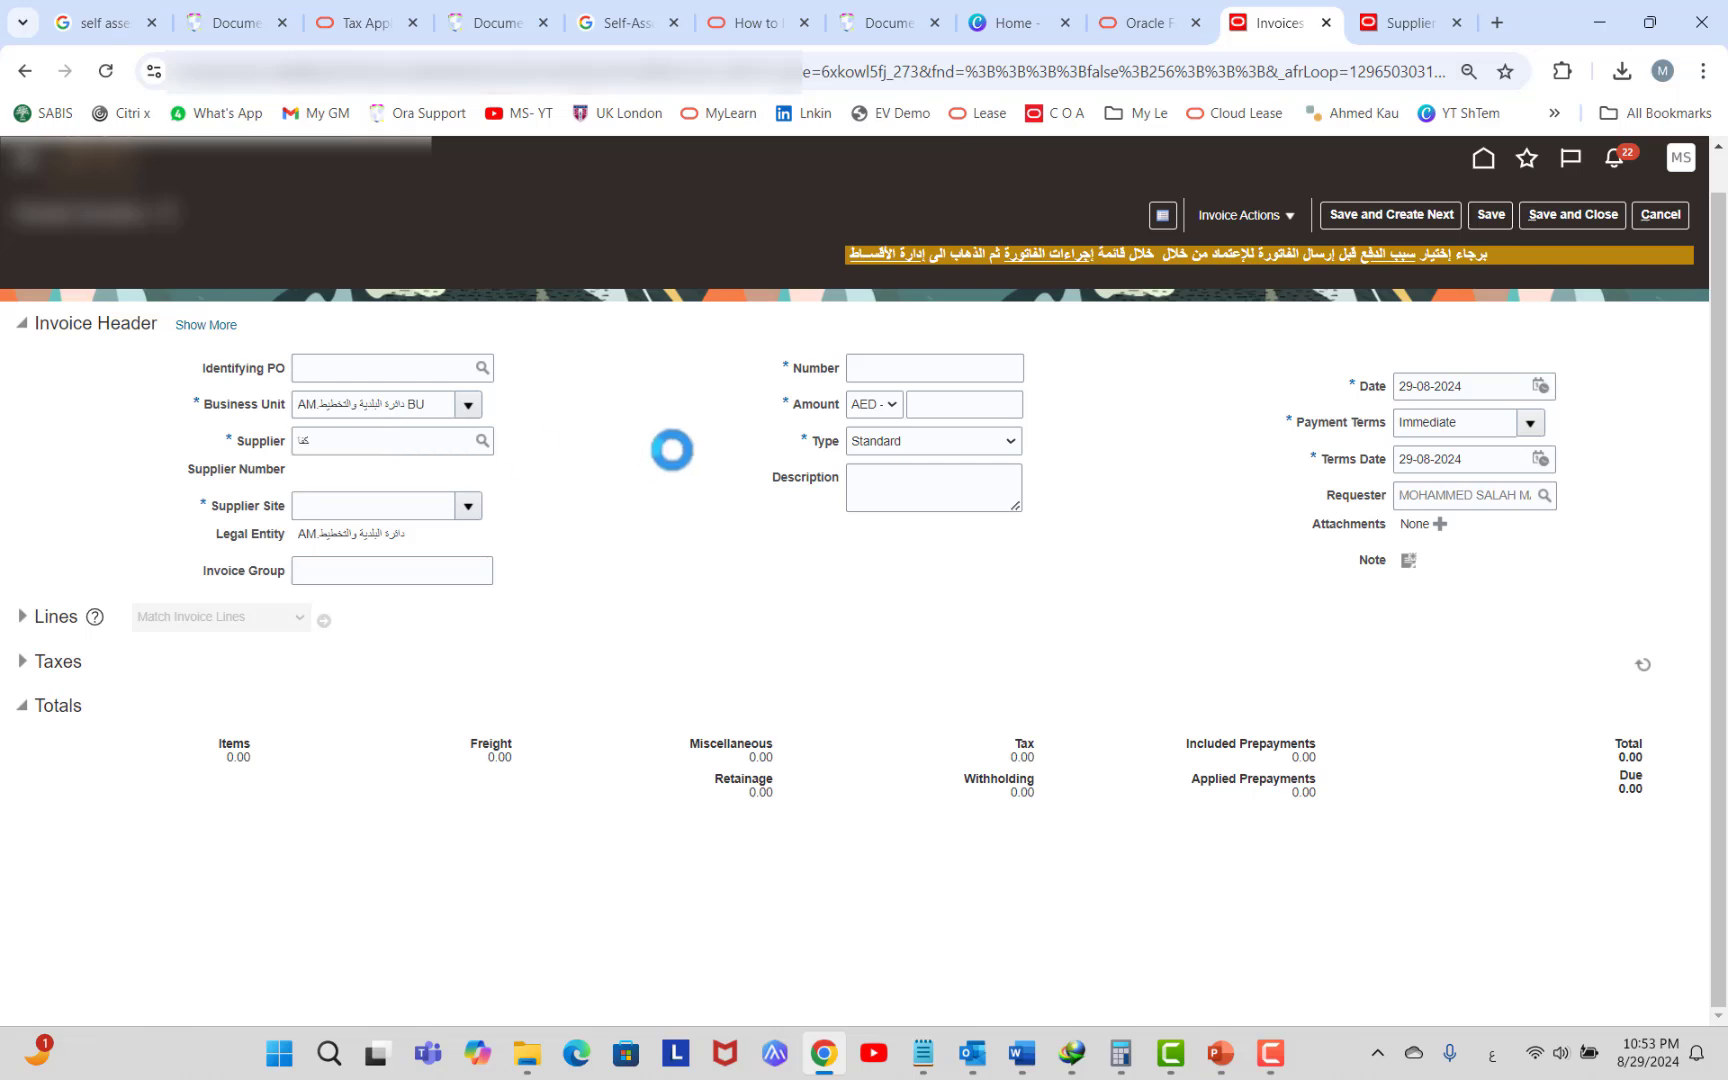
Set the invoice number to 1520 and the invoice amount to 14,500 AED.
{"action": "left_click", "coordinate": [903, 370]}
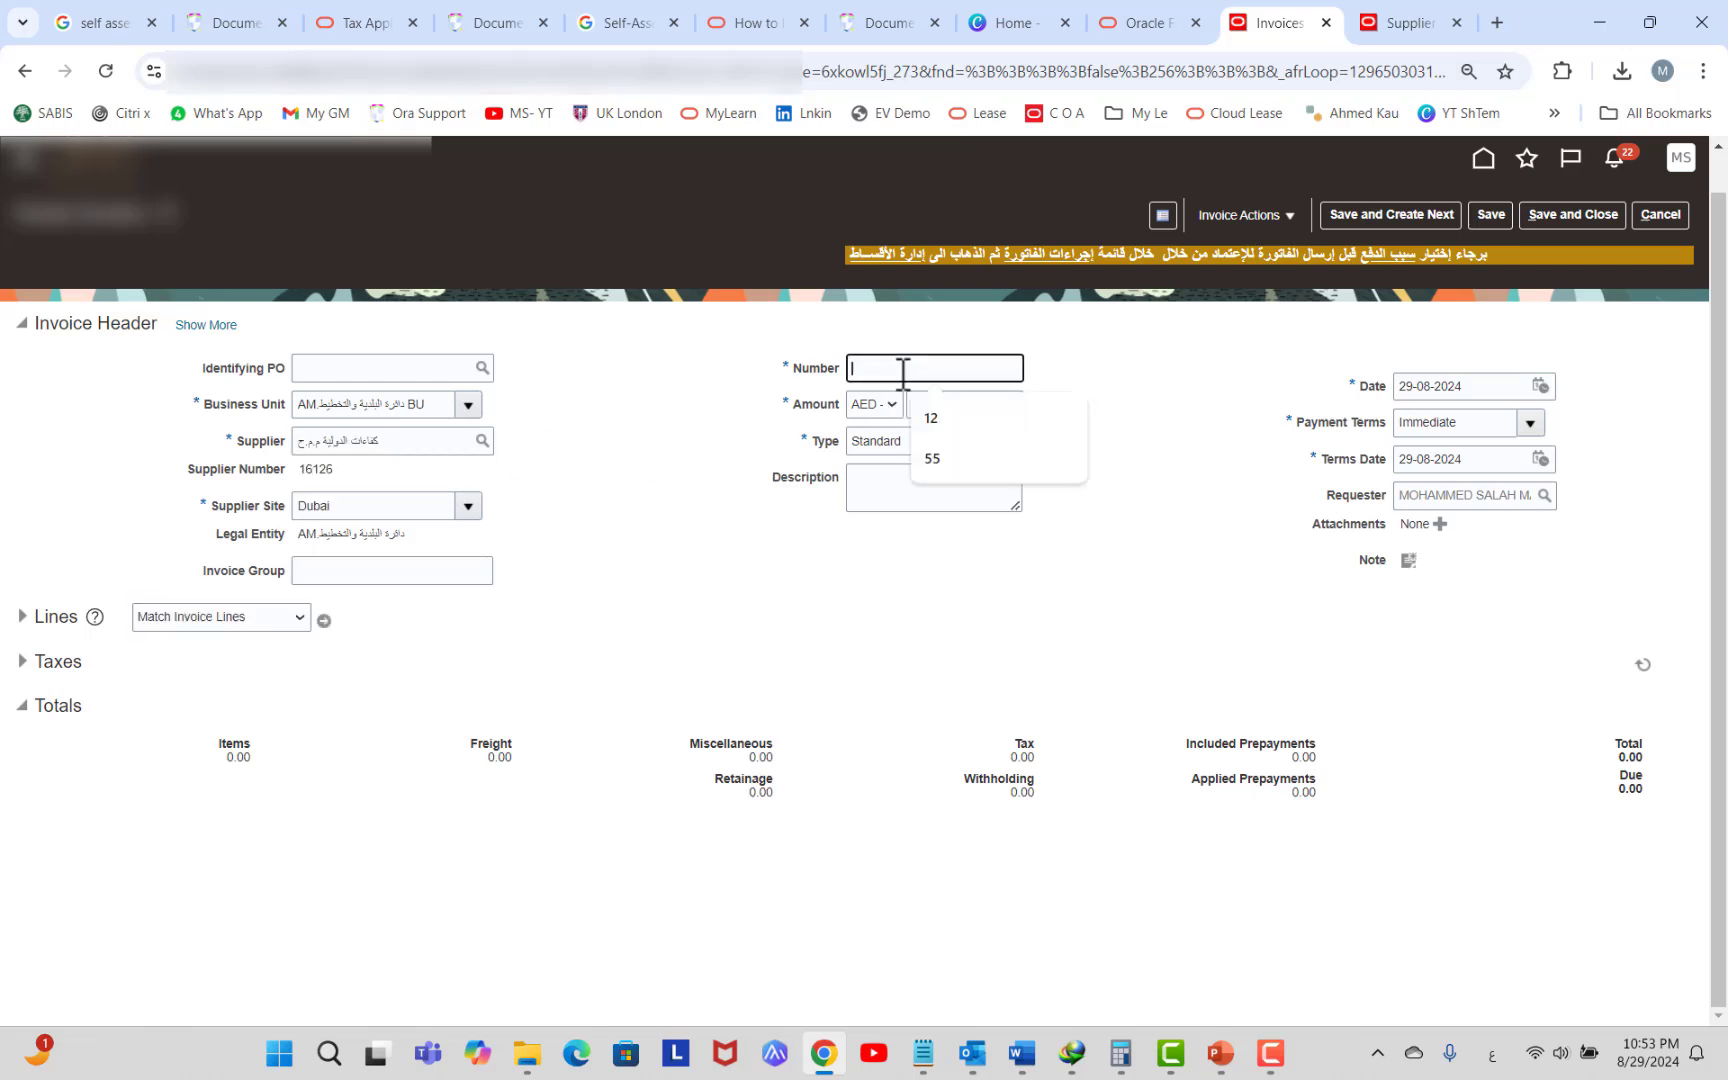
{"action": "type", "text": "_ėç"}
{"action": "key", "text": "BackSpace"}
{"action": "key", "text": "BackSpace"}
{"action": "key", "text": "BackSpace"}
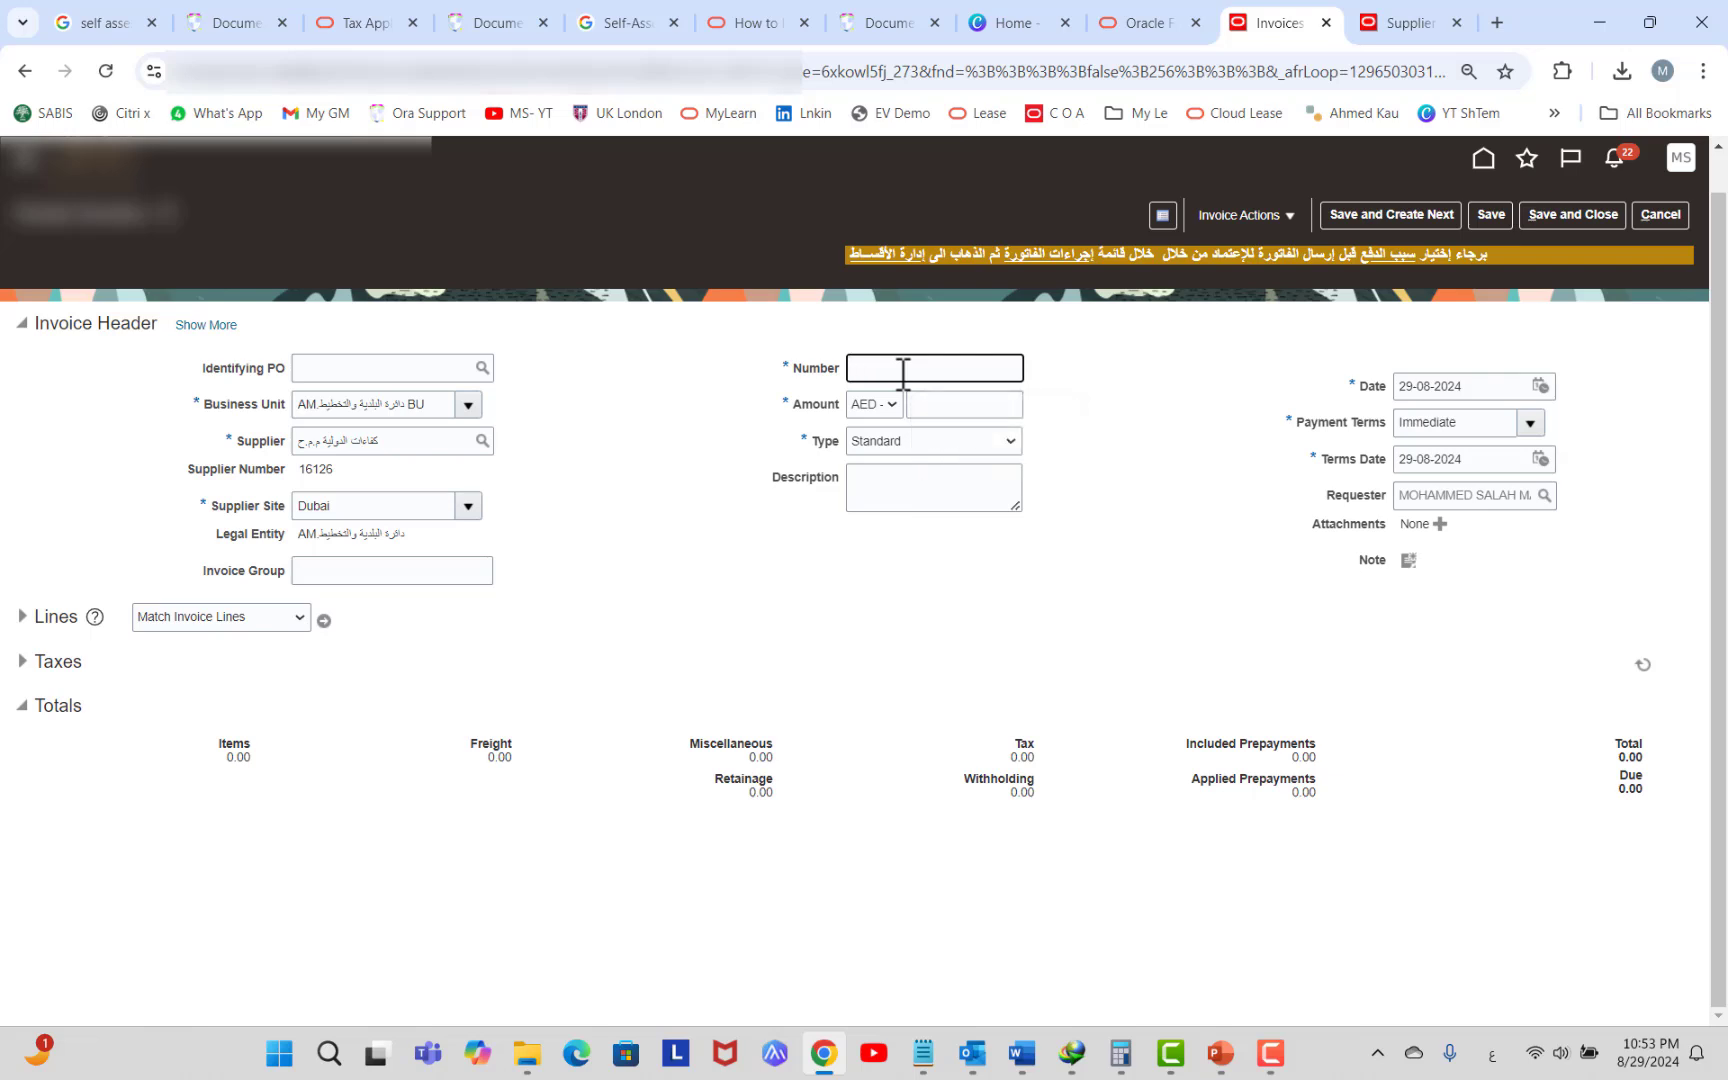
{"action": "type", "text": "1520"}
{"action": "left_click", "coordinate": [957, 405]}
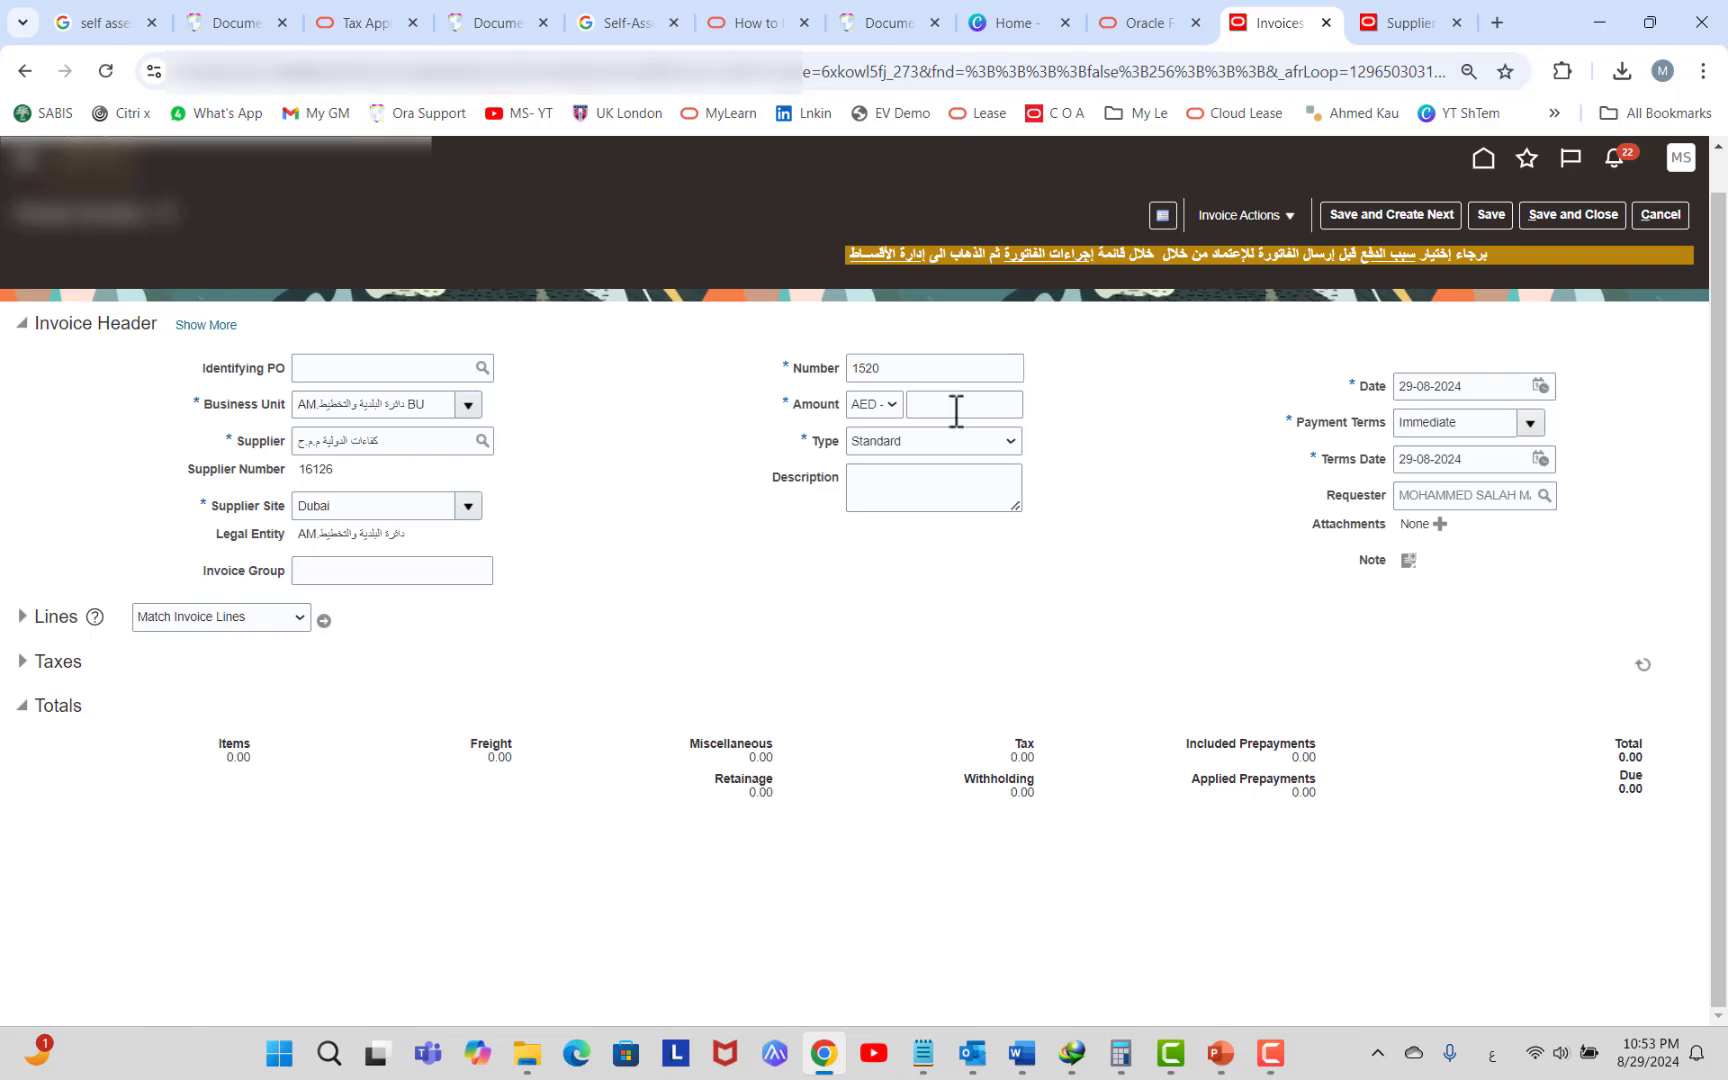
{"action": "type", "text": "14,500"}
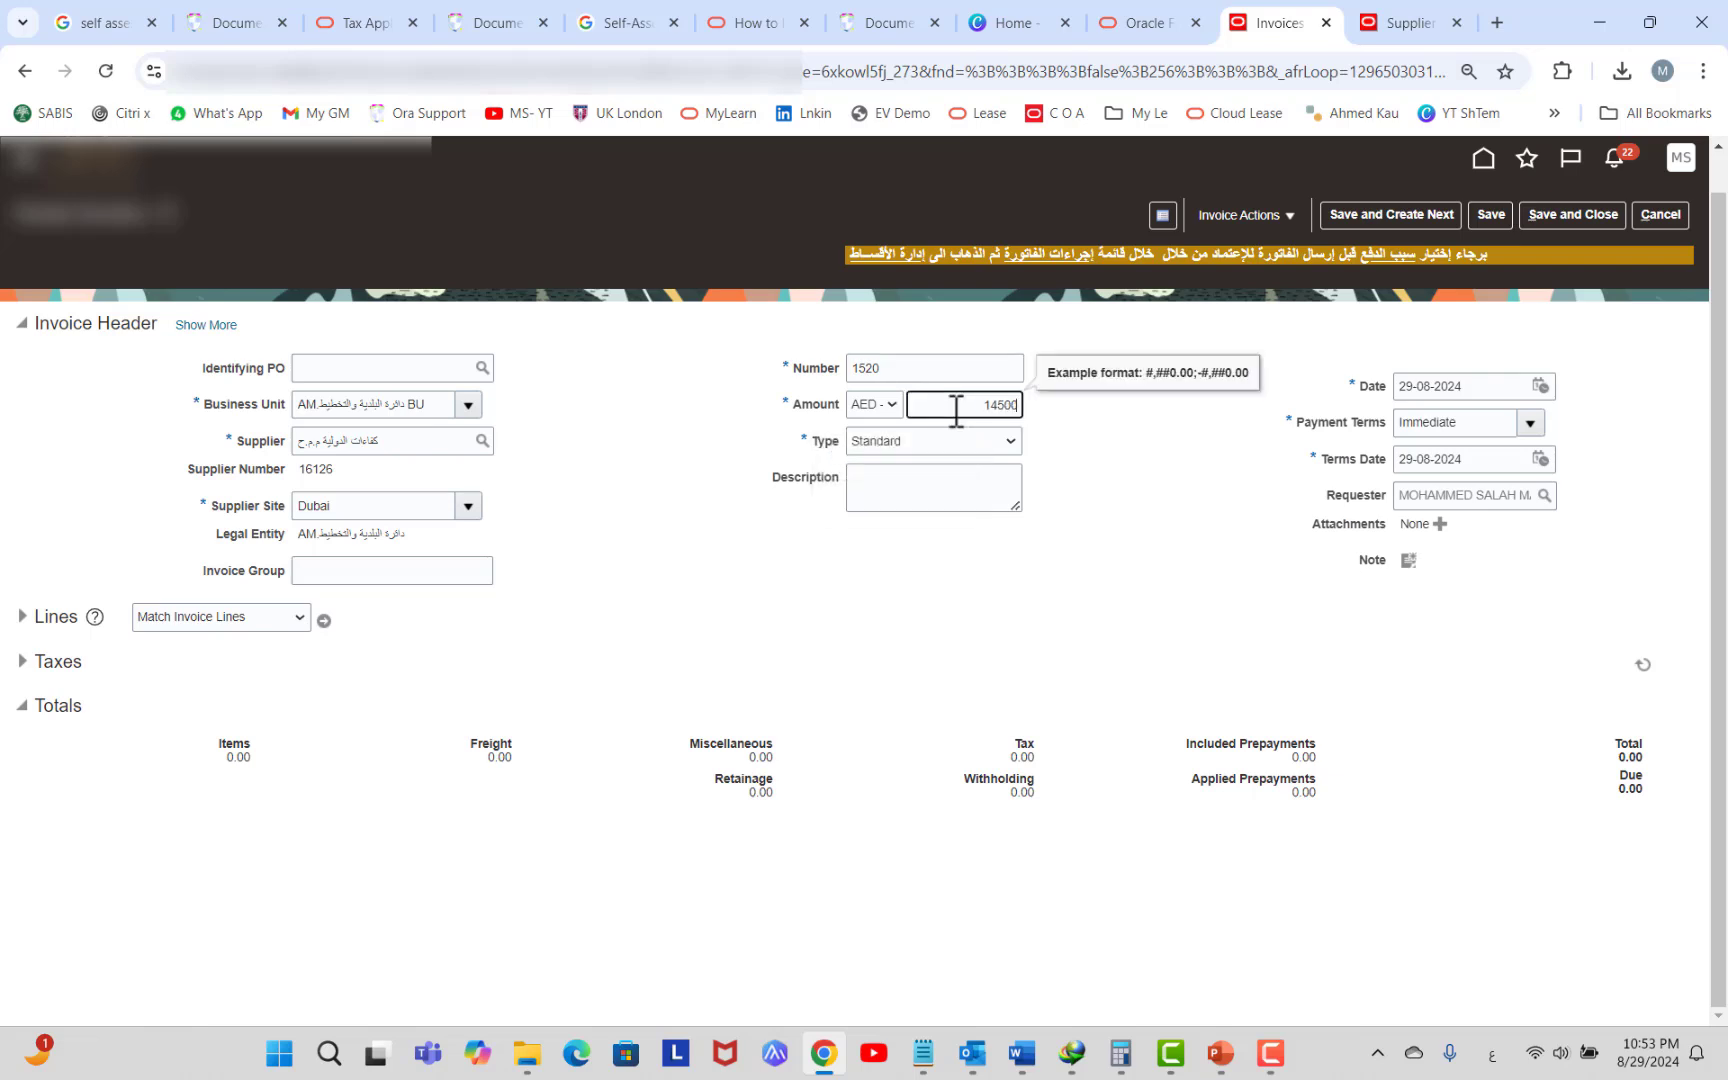
{"action": "left_click", "coordinate": [1103, 500]}
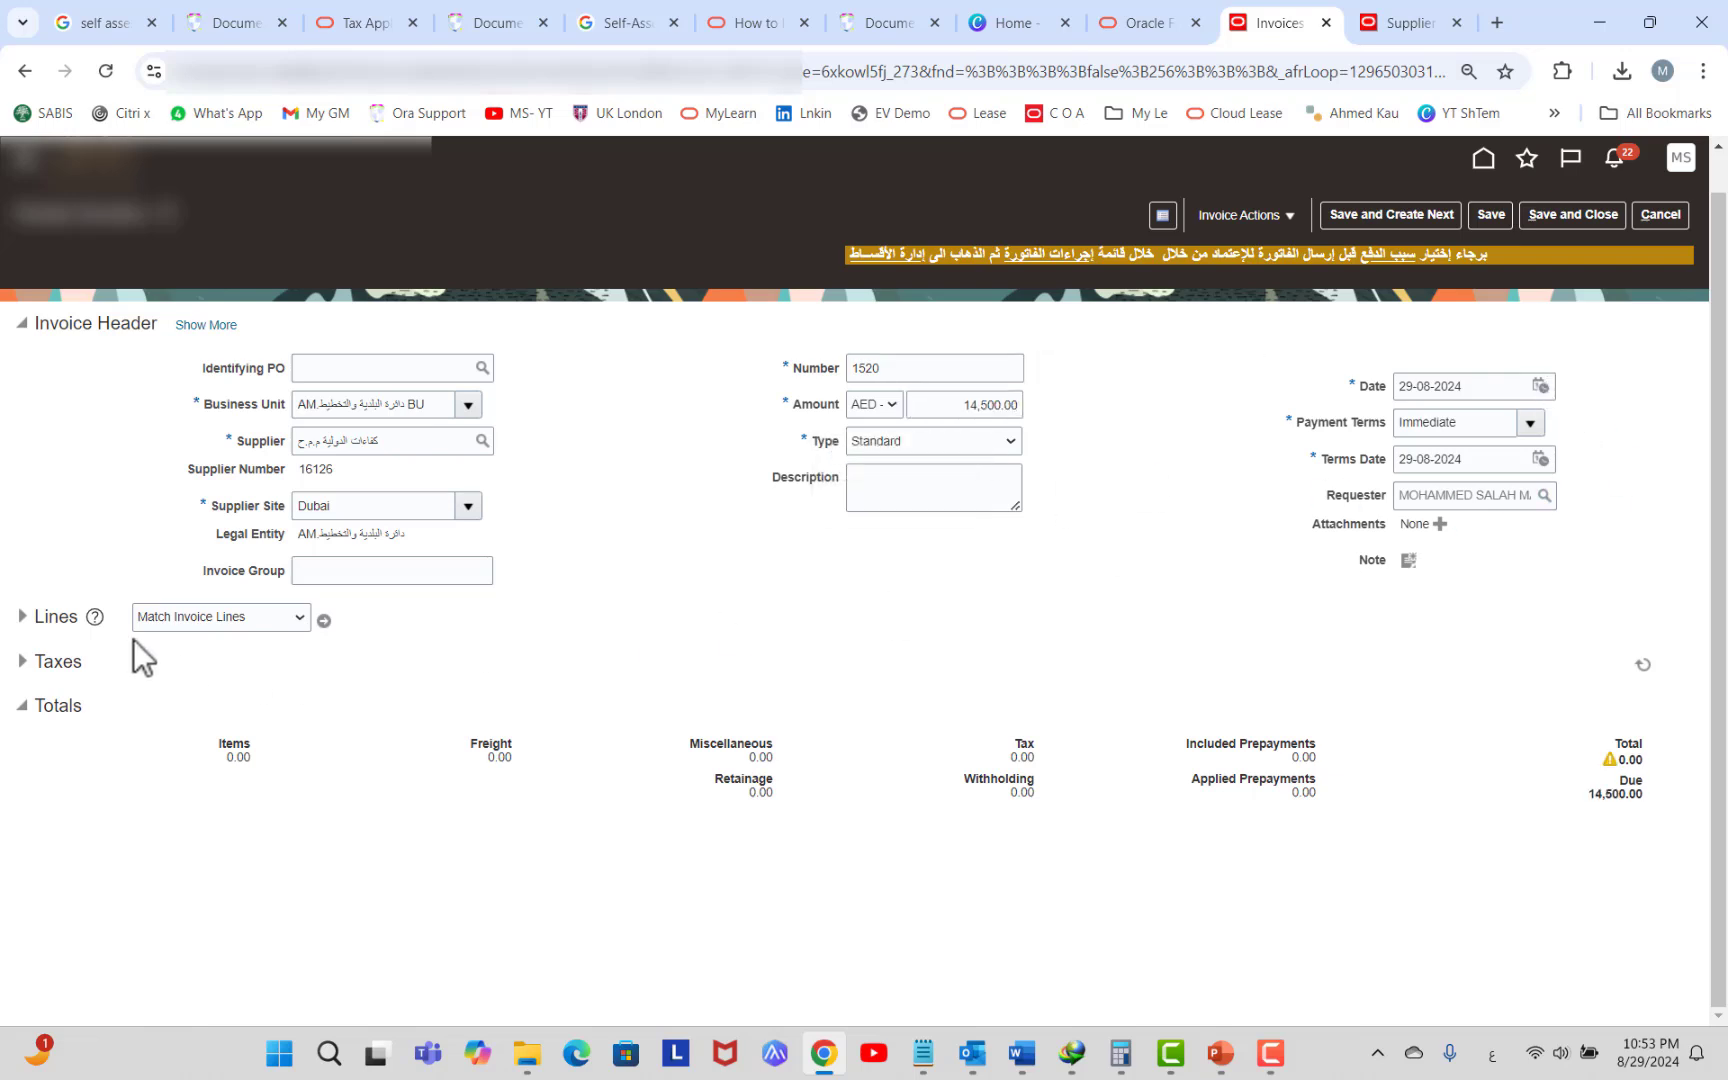
{"action": "left_click", "coordinate": [22, 617]}
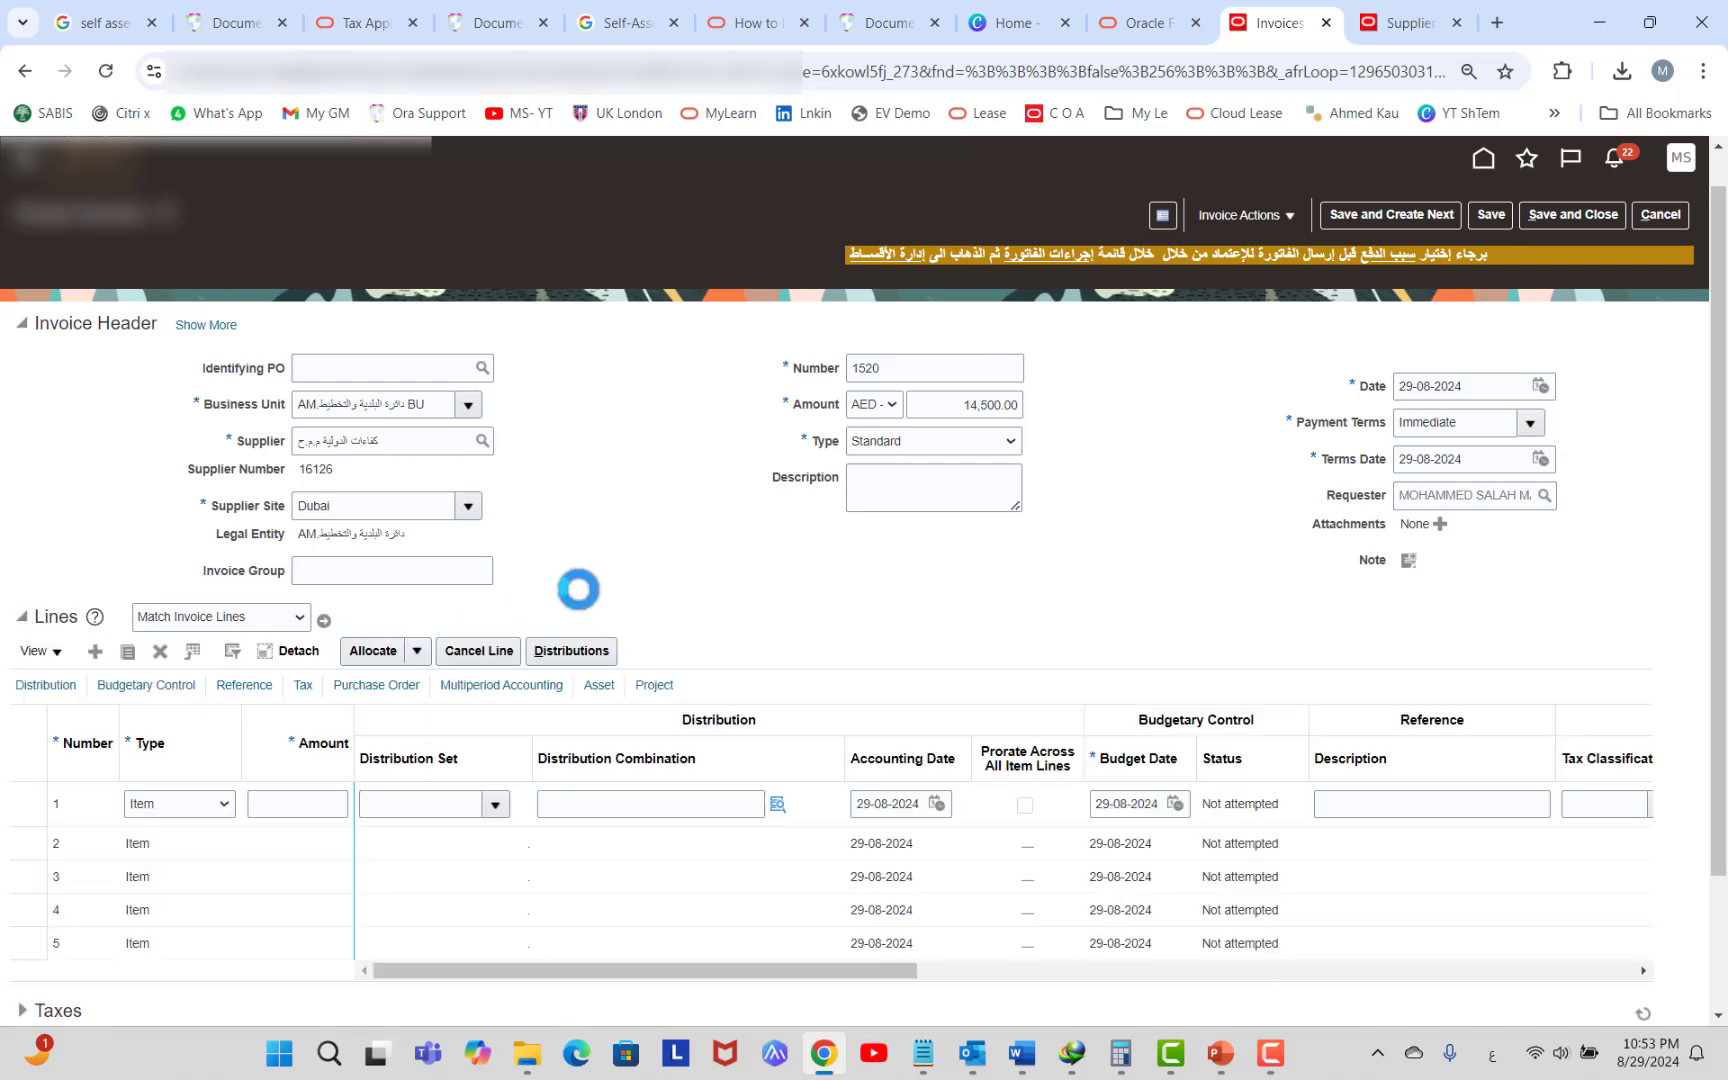
{"action": "left_click", "coordinate": [311, 815]}
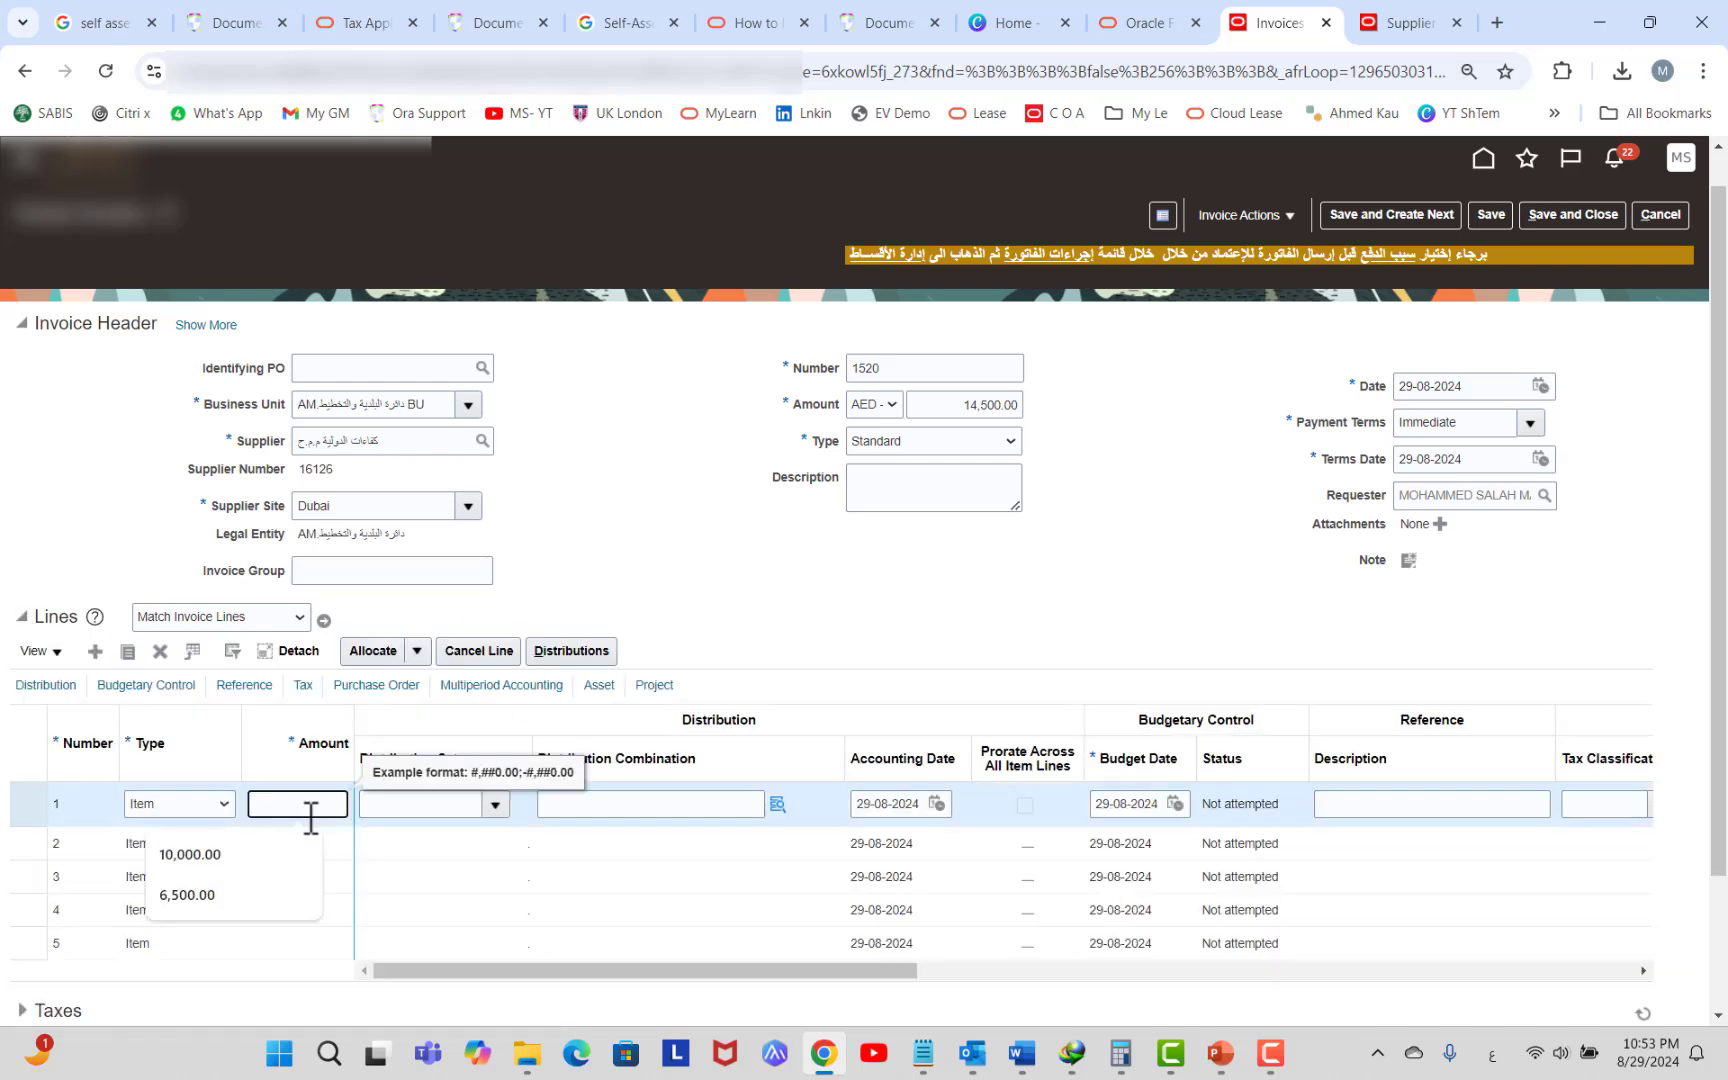
{"action": "key", "text": "Tab"}
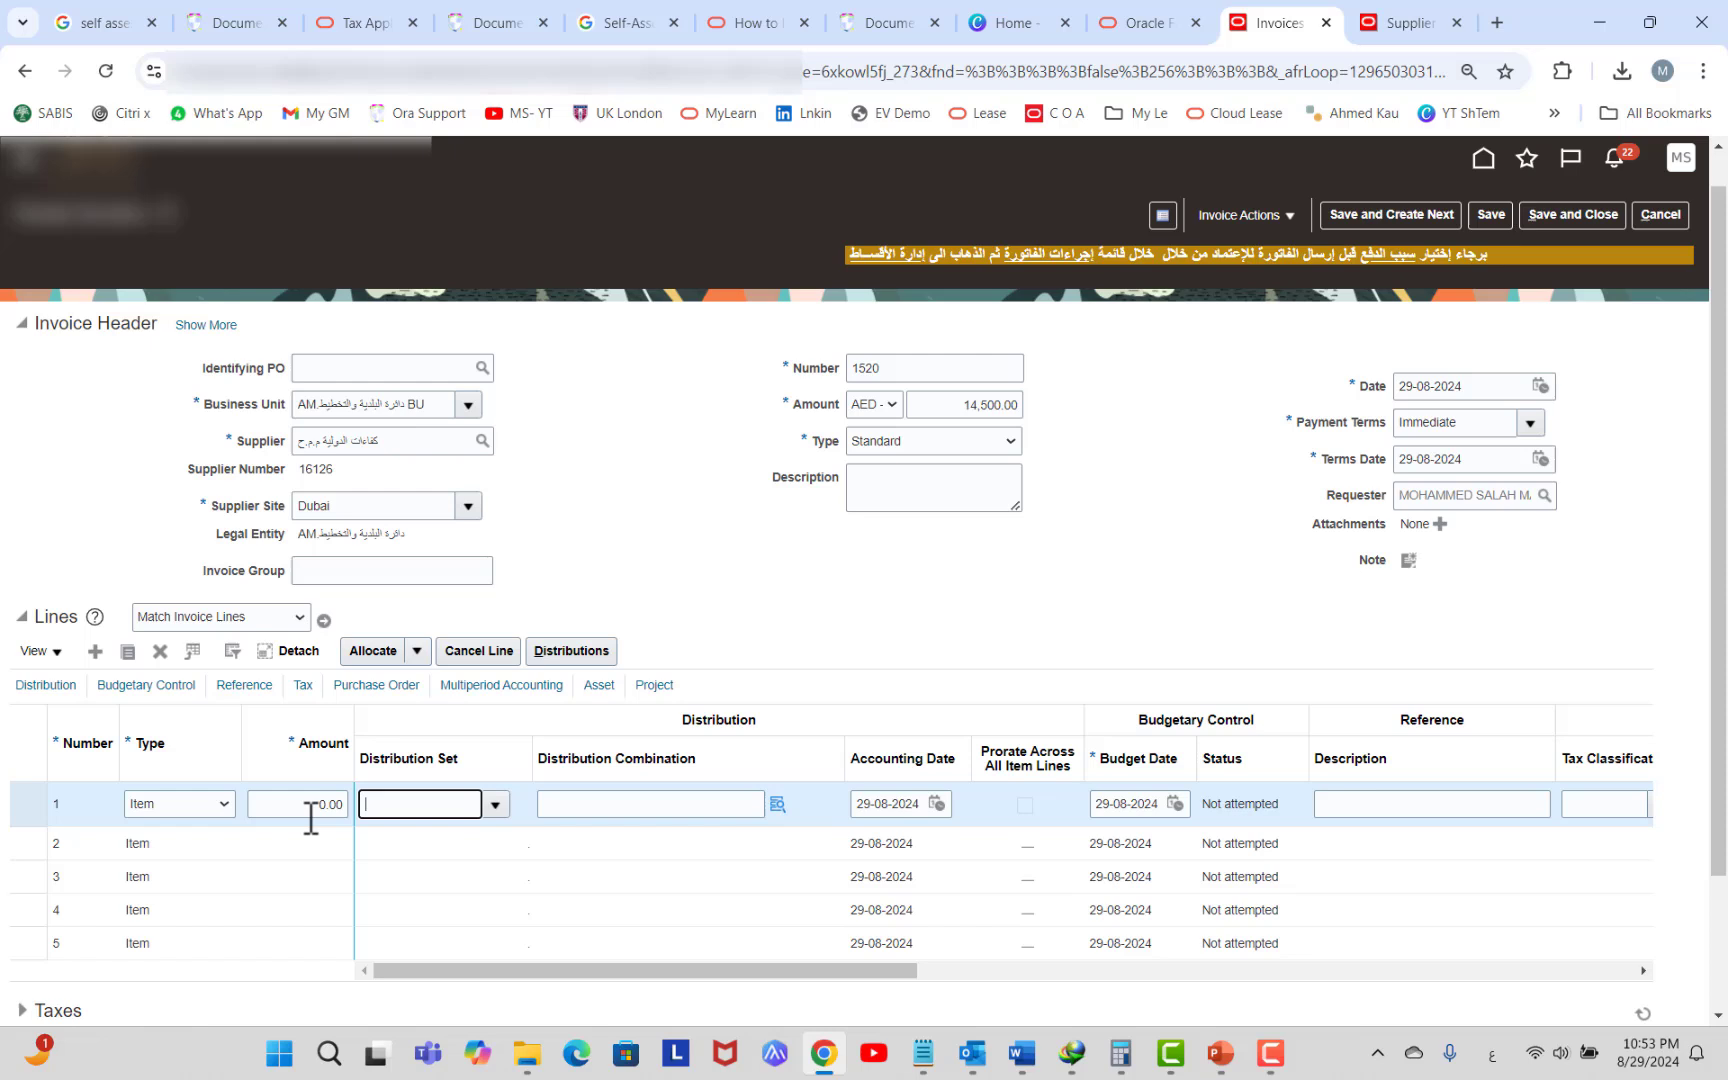
{"action": "left_click", "coordinate": [684, 805]}
{"action": "left_click", "coordinate": [745, 854]}
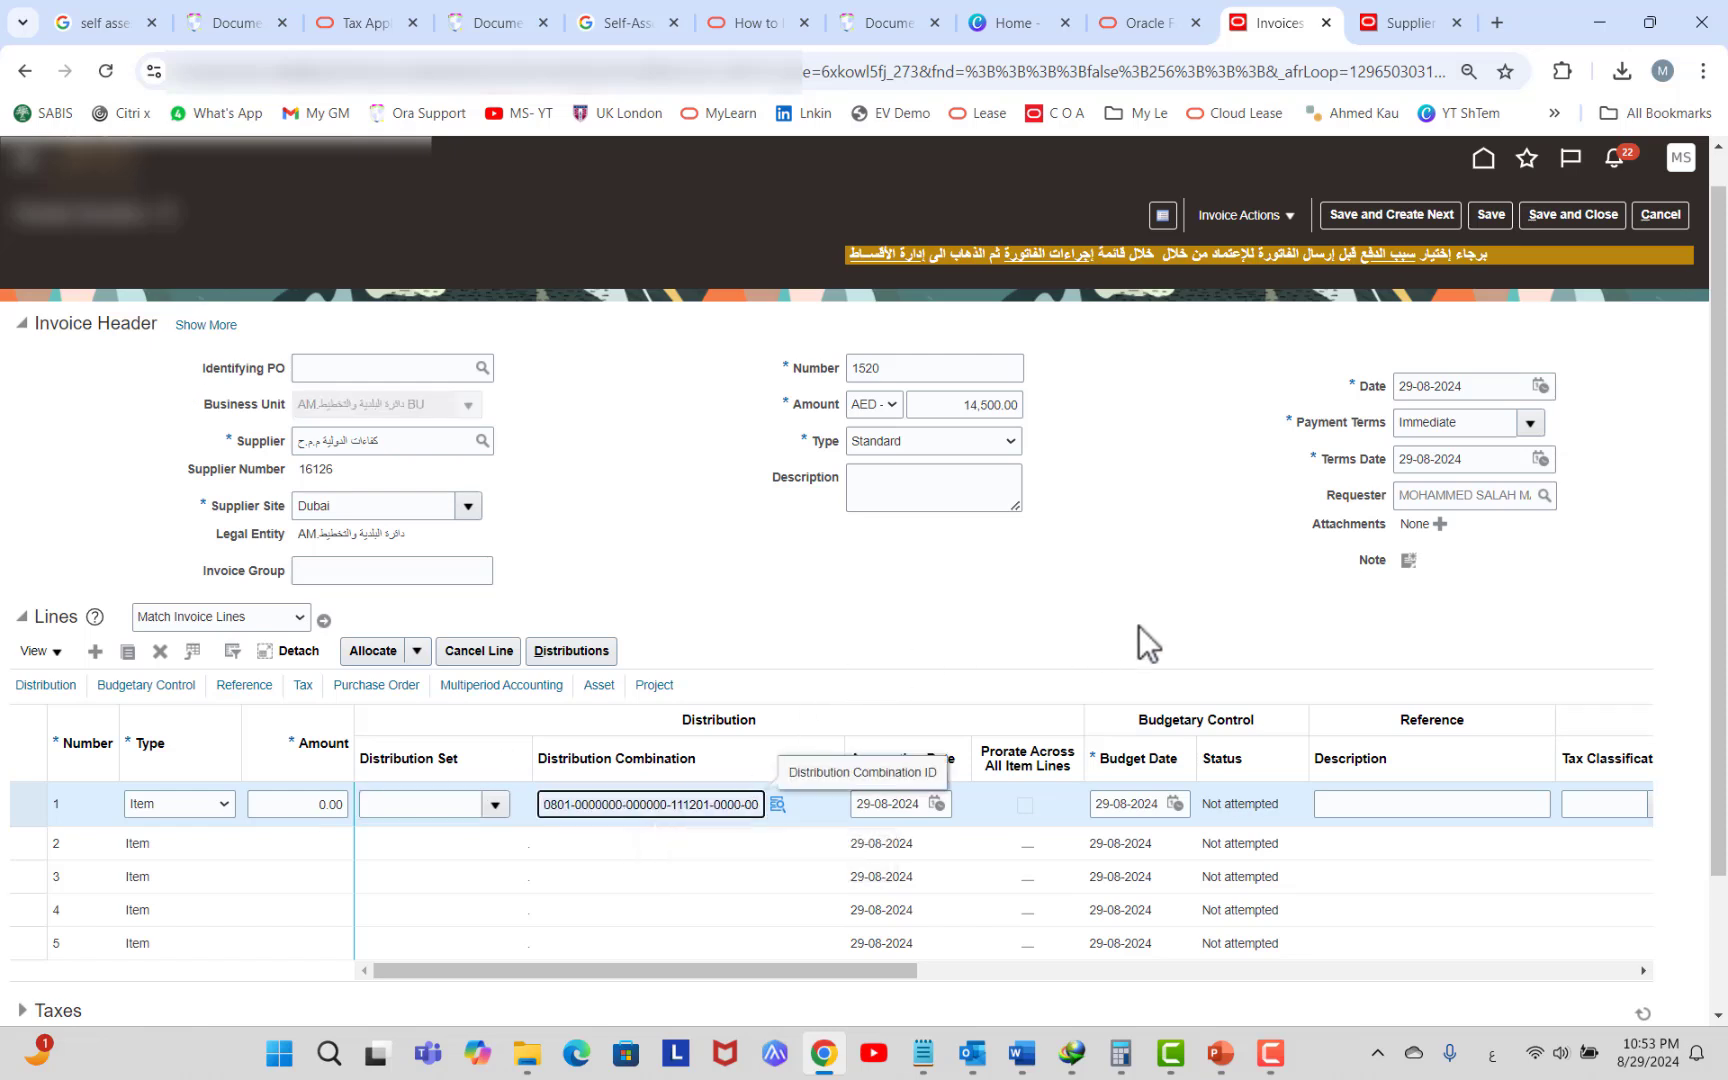
Save the invoice and expand its tax details.
{"action": "left_click", "coordinate": [1470, 218]}
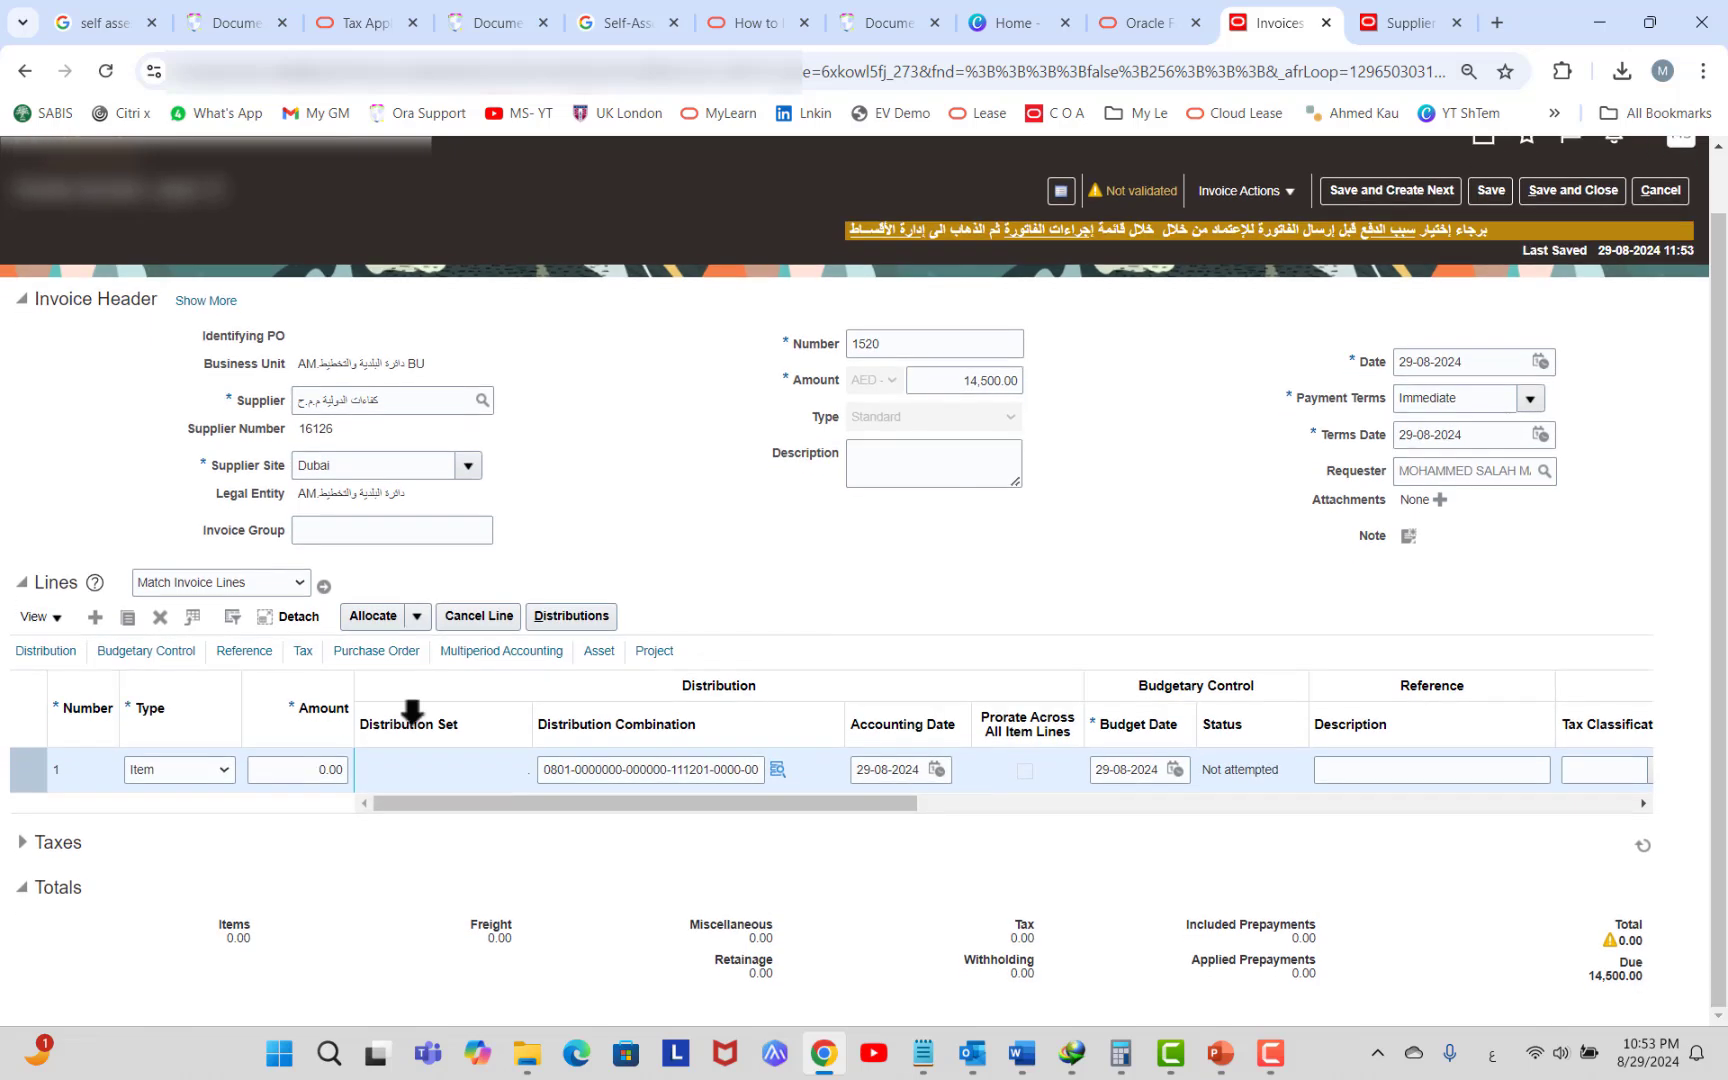
{"action": "scroll", "coordinate": [413, 714], "scroll_direction": "down", "scroll_amount": 1}
{"action": "left_click", "coordinate": [21, 842]}
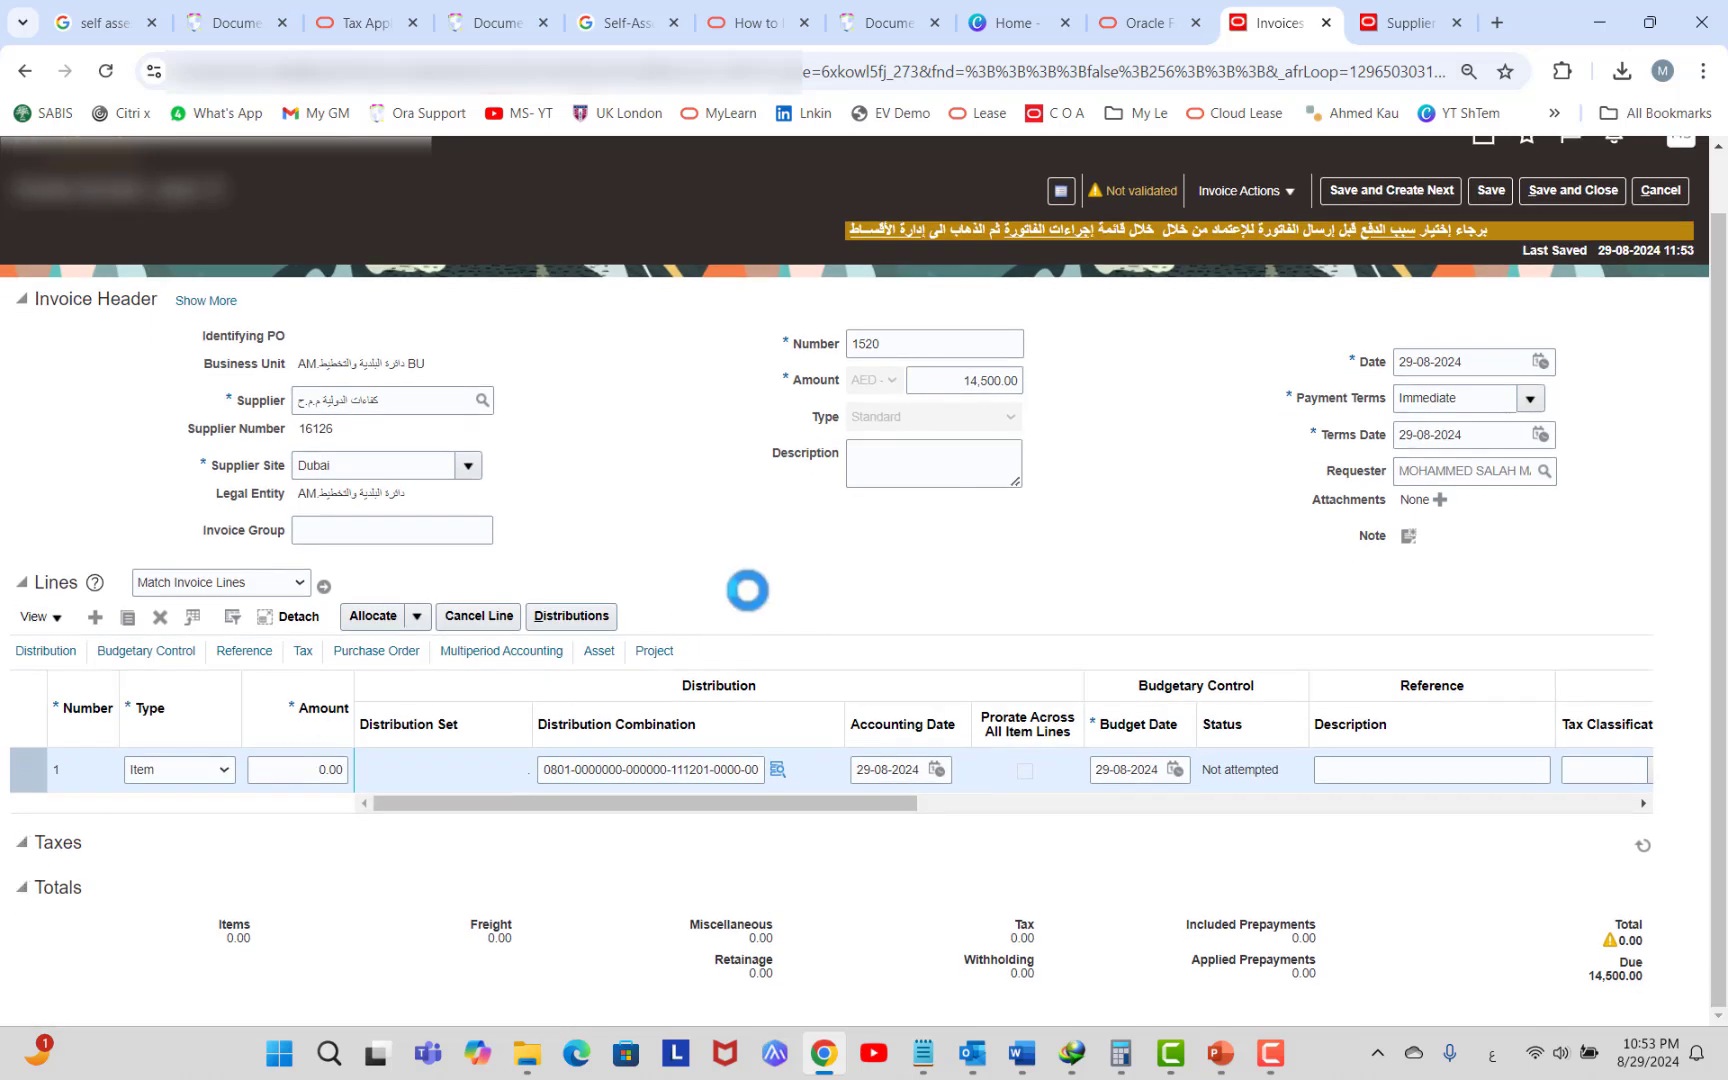
Copy the invoice header amount of 14,500.00 into the VAT line's amount in Edit Transaction Taxes and save the tax line.
{"action": "double_click", "coordinate": [981, 381]}
{"action": "key", "text": "ctrl+c"}
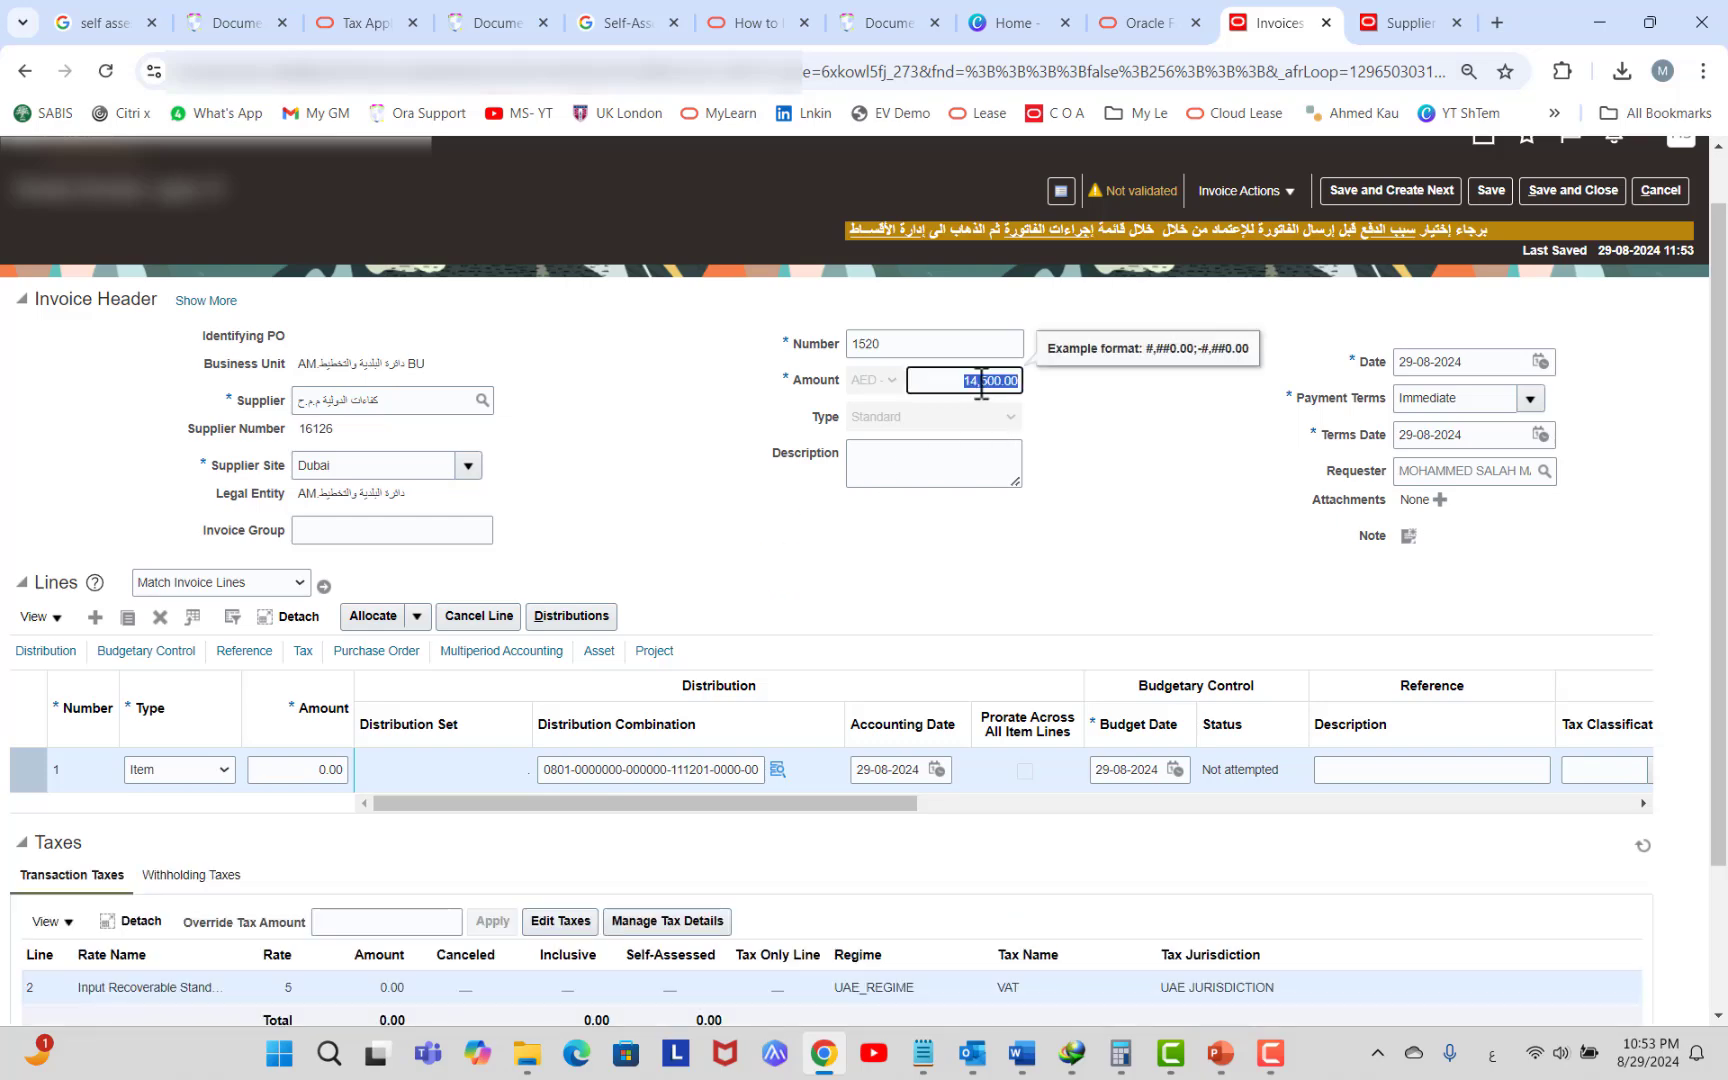
{"action": "scroll", "coordinate": [959, 626], "scroll_direction": "down", "scroll_amount": 2}
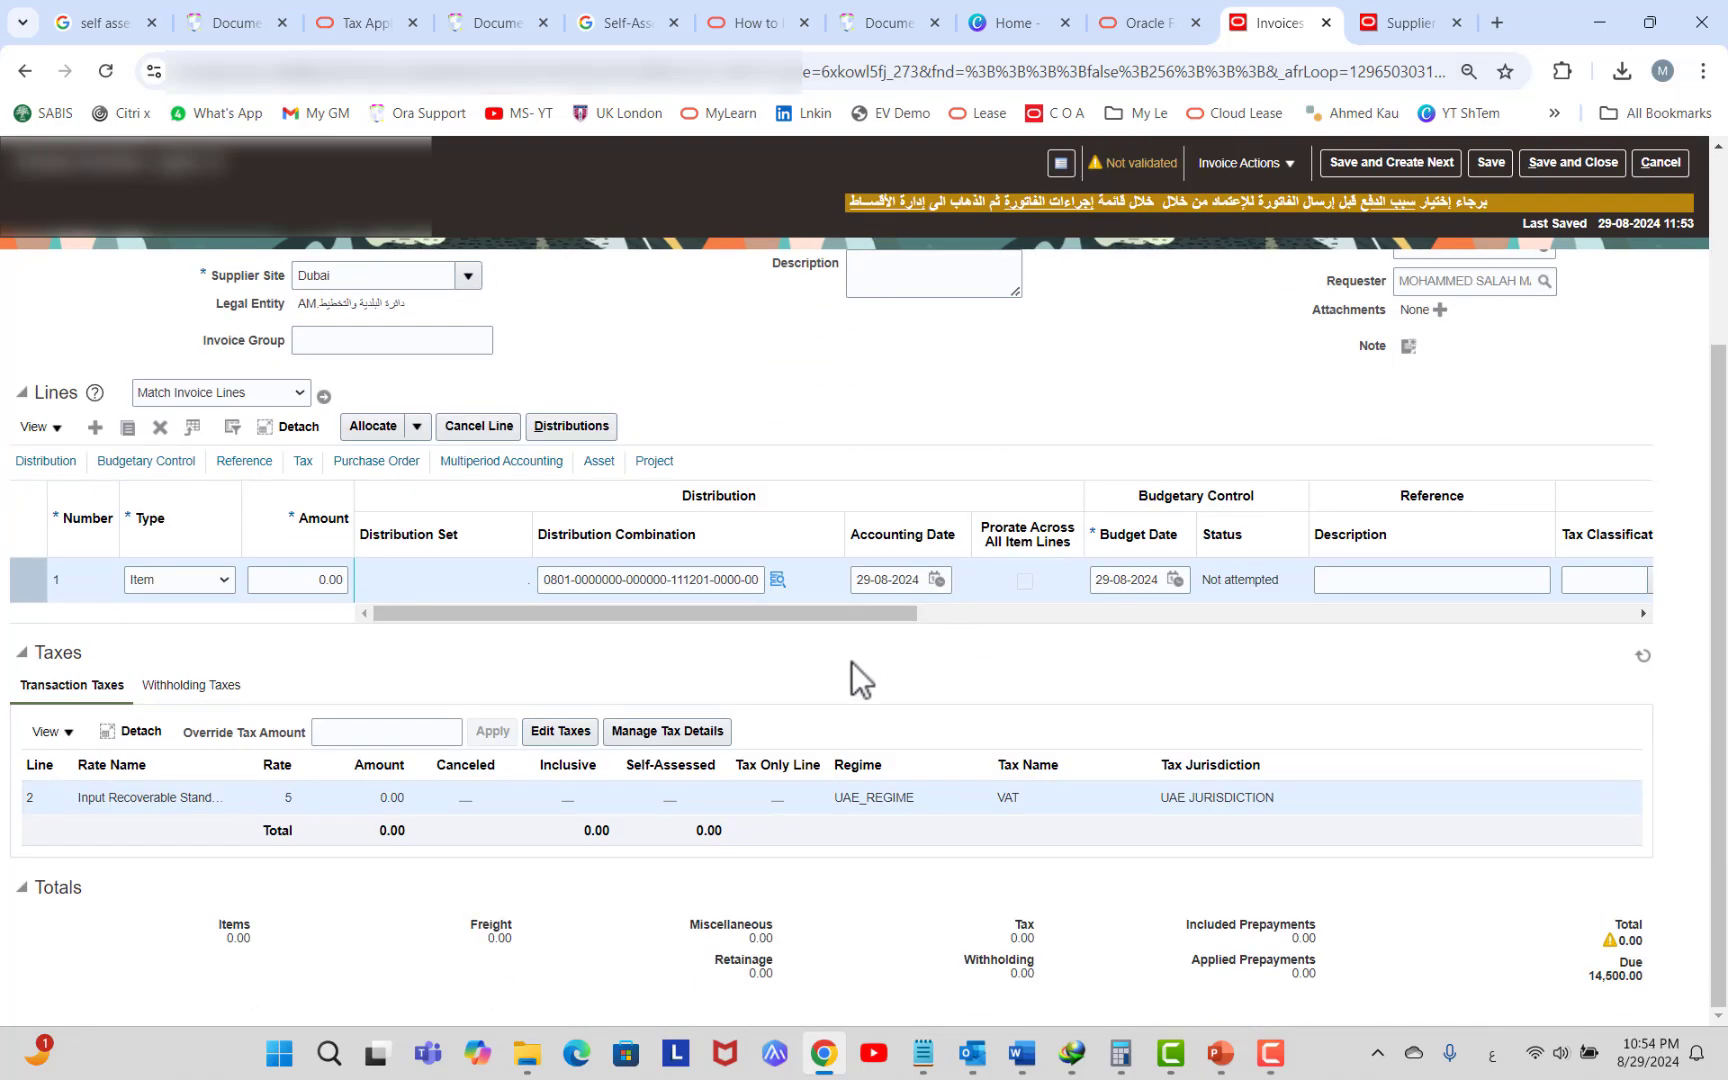
{"action": "left_click", "coordinate": [562, 733]}
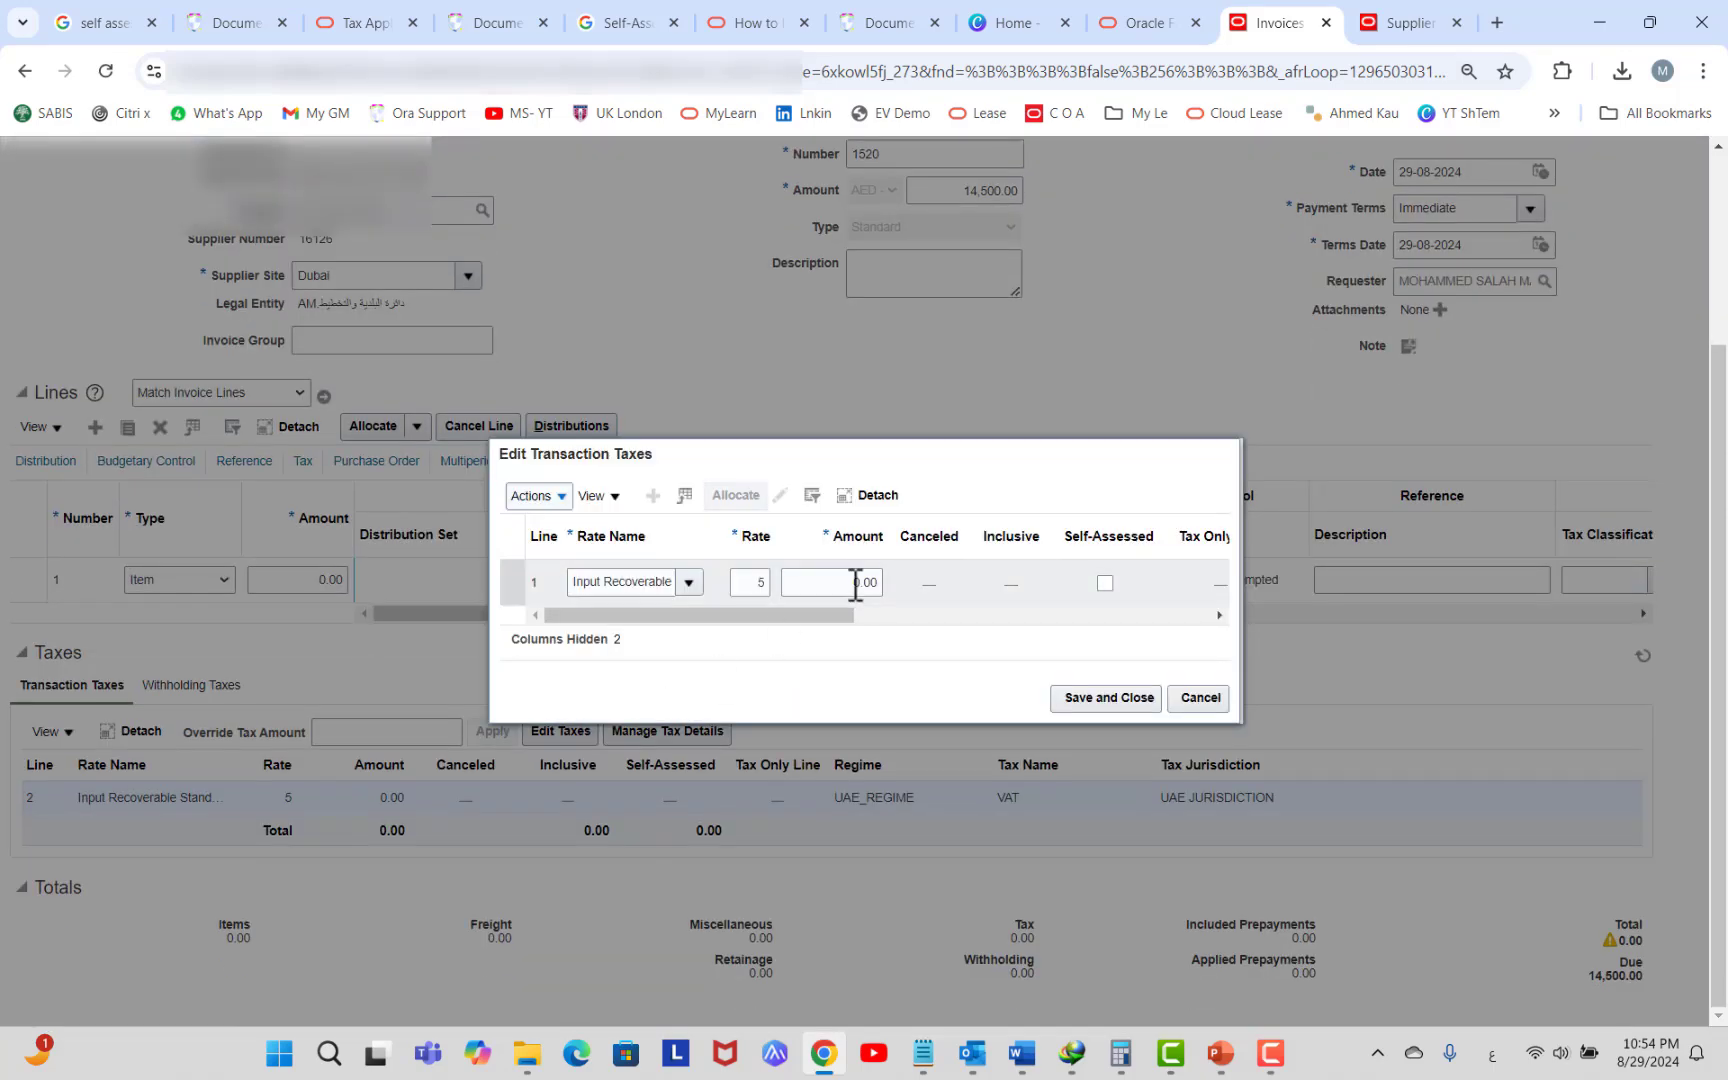
{"action": "double_click", "coordinate": [856, 583]}
{"action": "key", "text": "ctrl+v"}
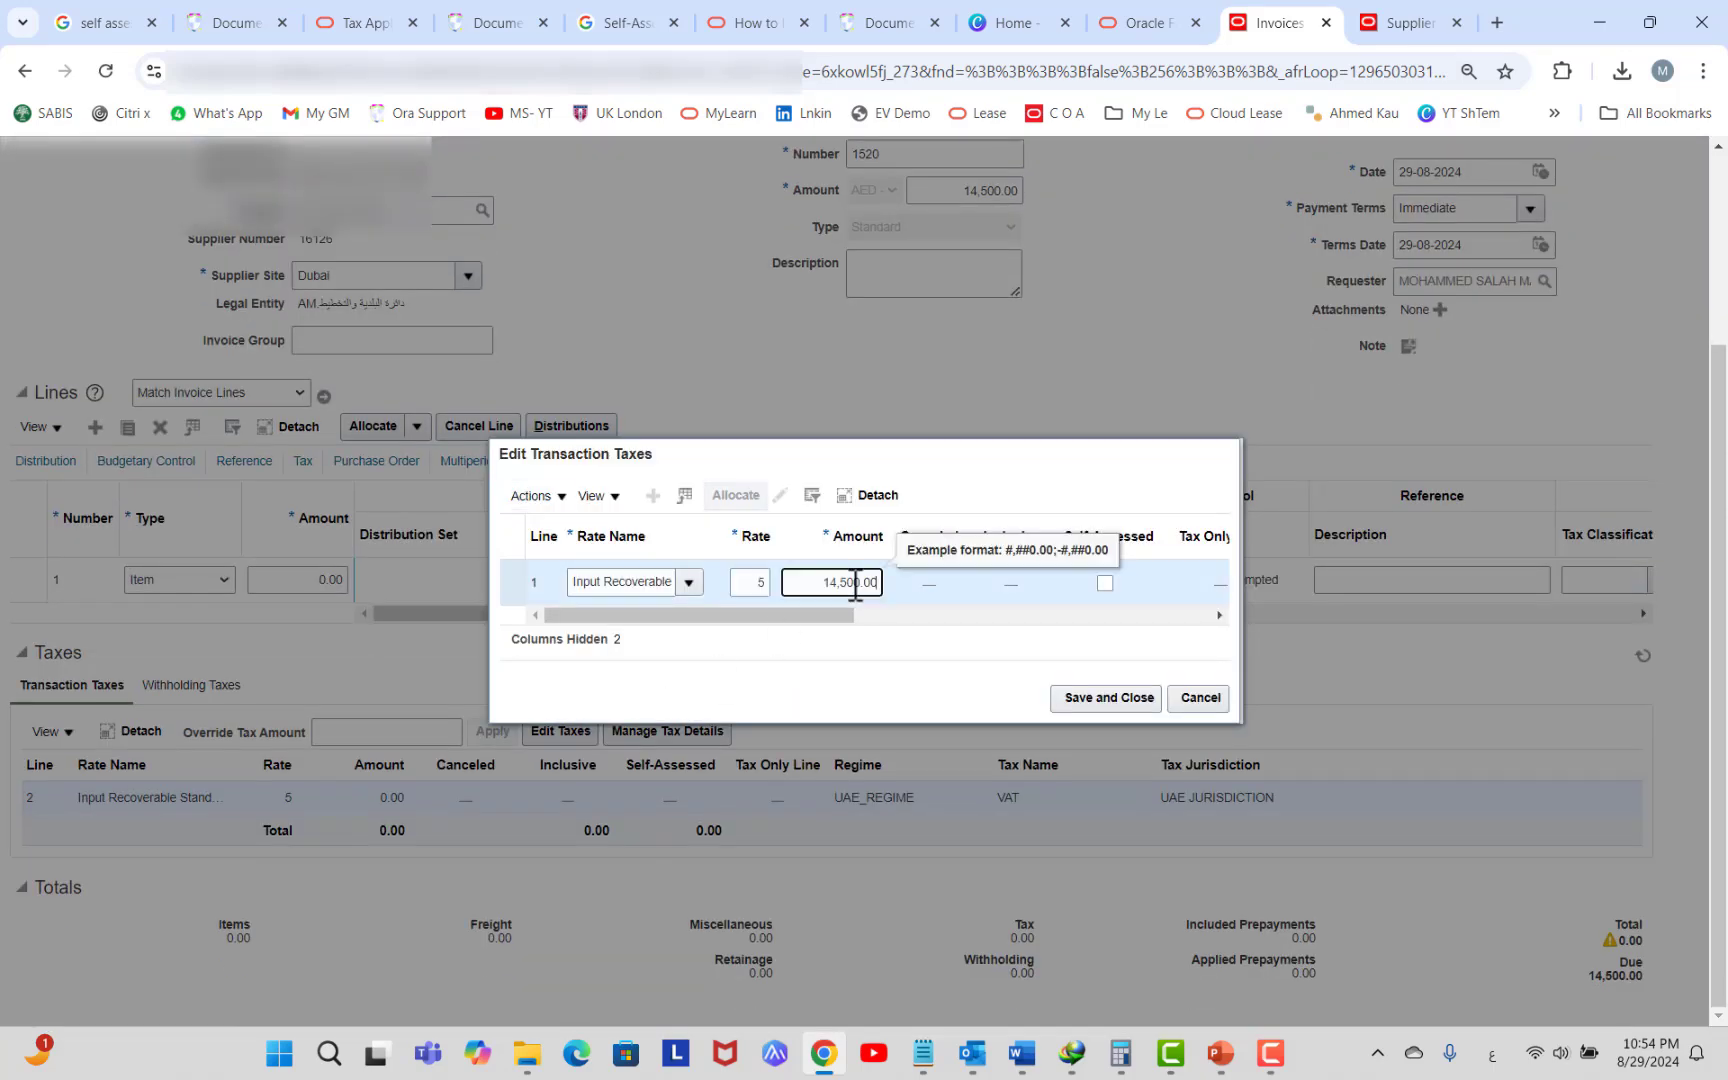
{"action": "left_click", "coordinate": [1088, 694]}
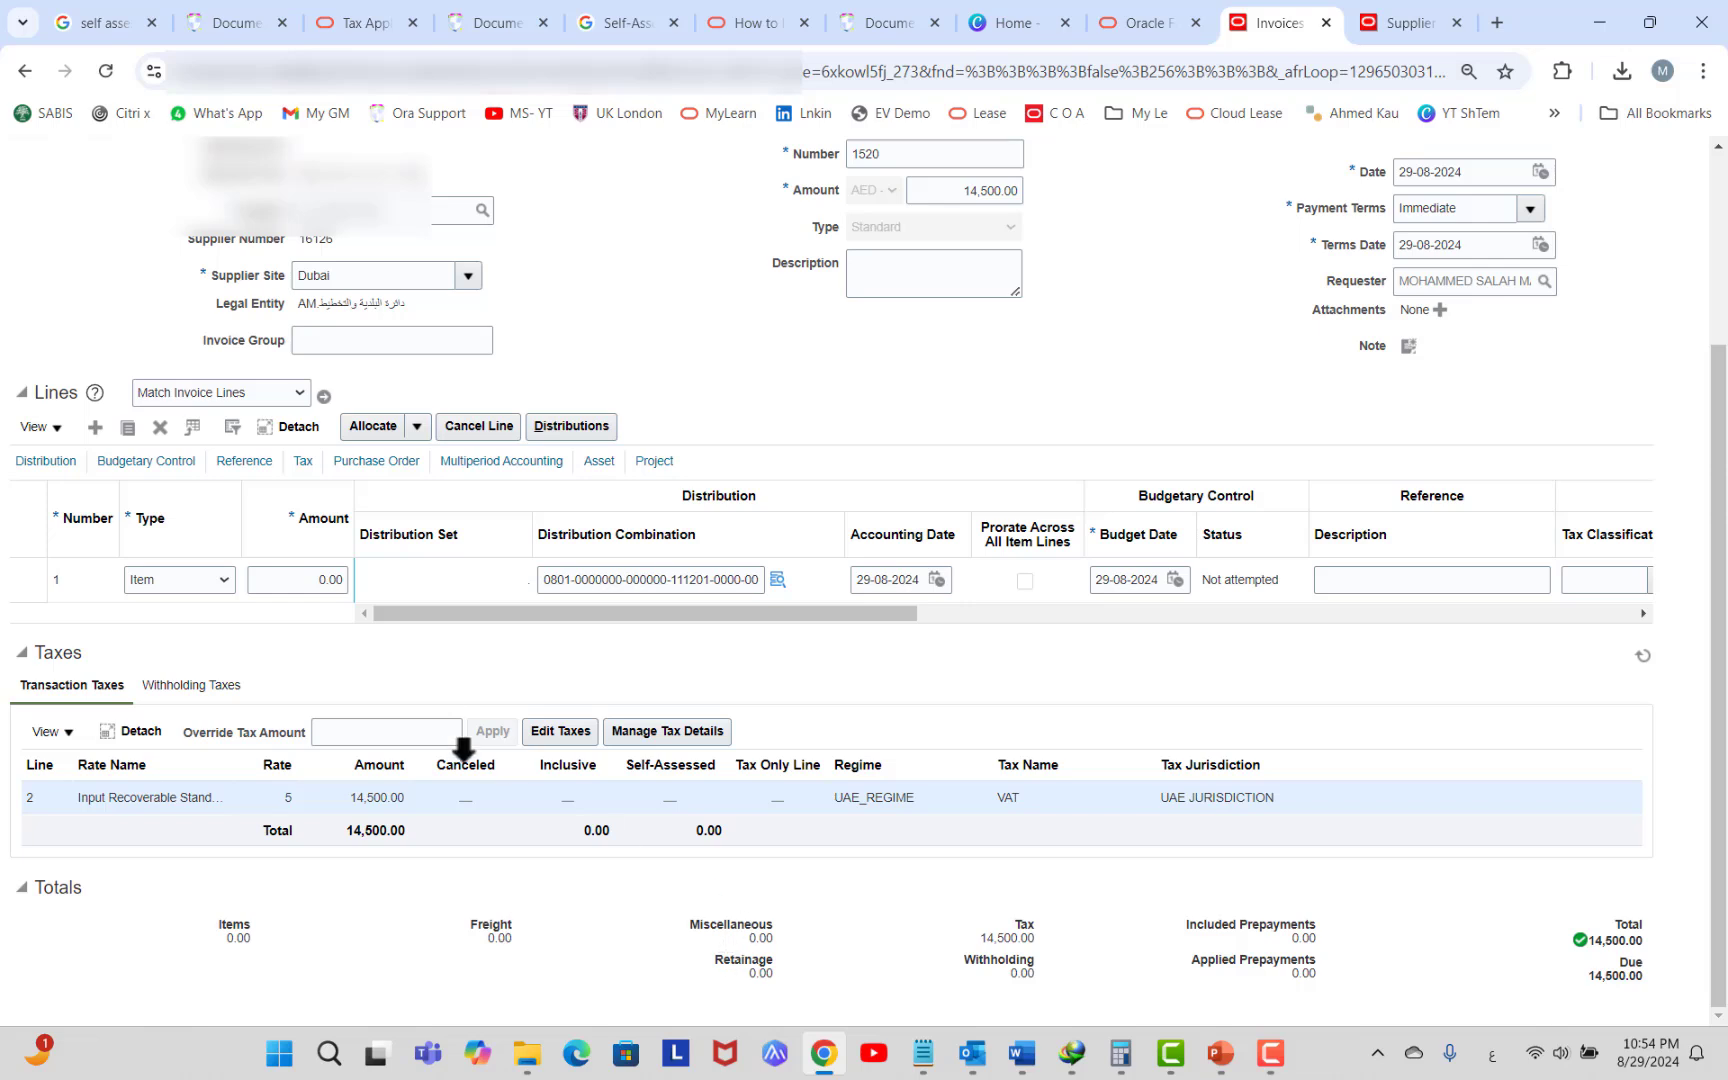
Check which line types are available for invoice line 1, leaving Item selected.
{"action": "left_click", "coordinate": [214, 579]}
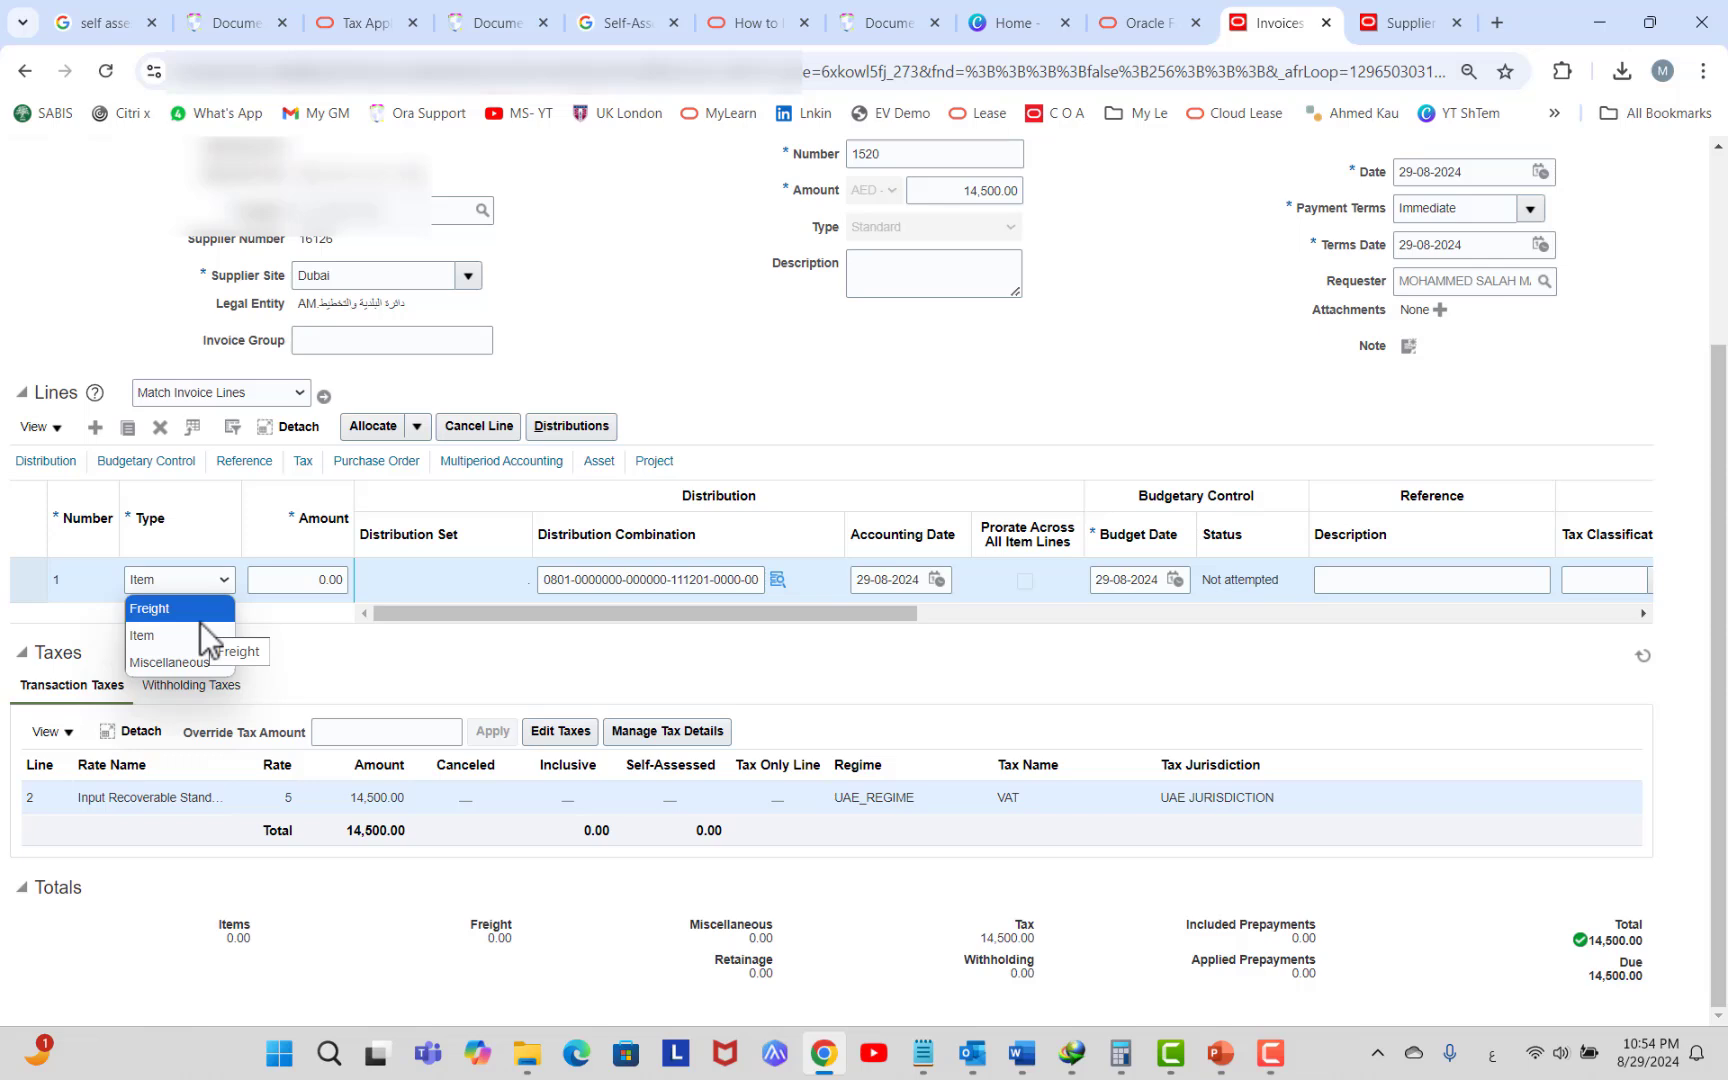
{"action": "left_click", "coordinate": [396, 672]}
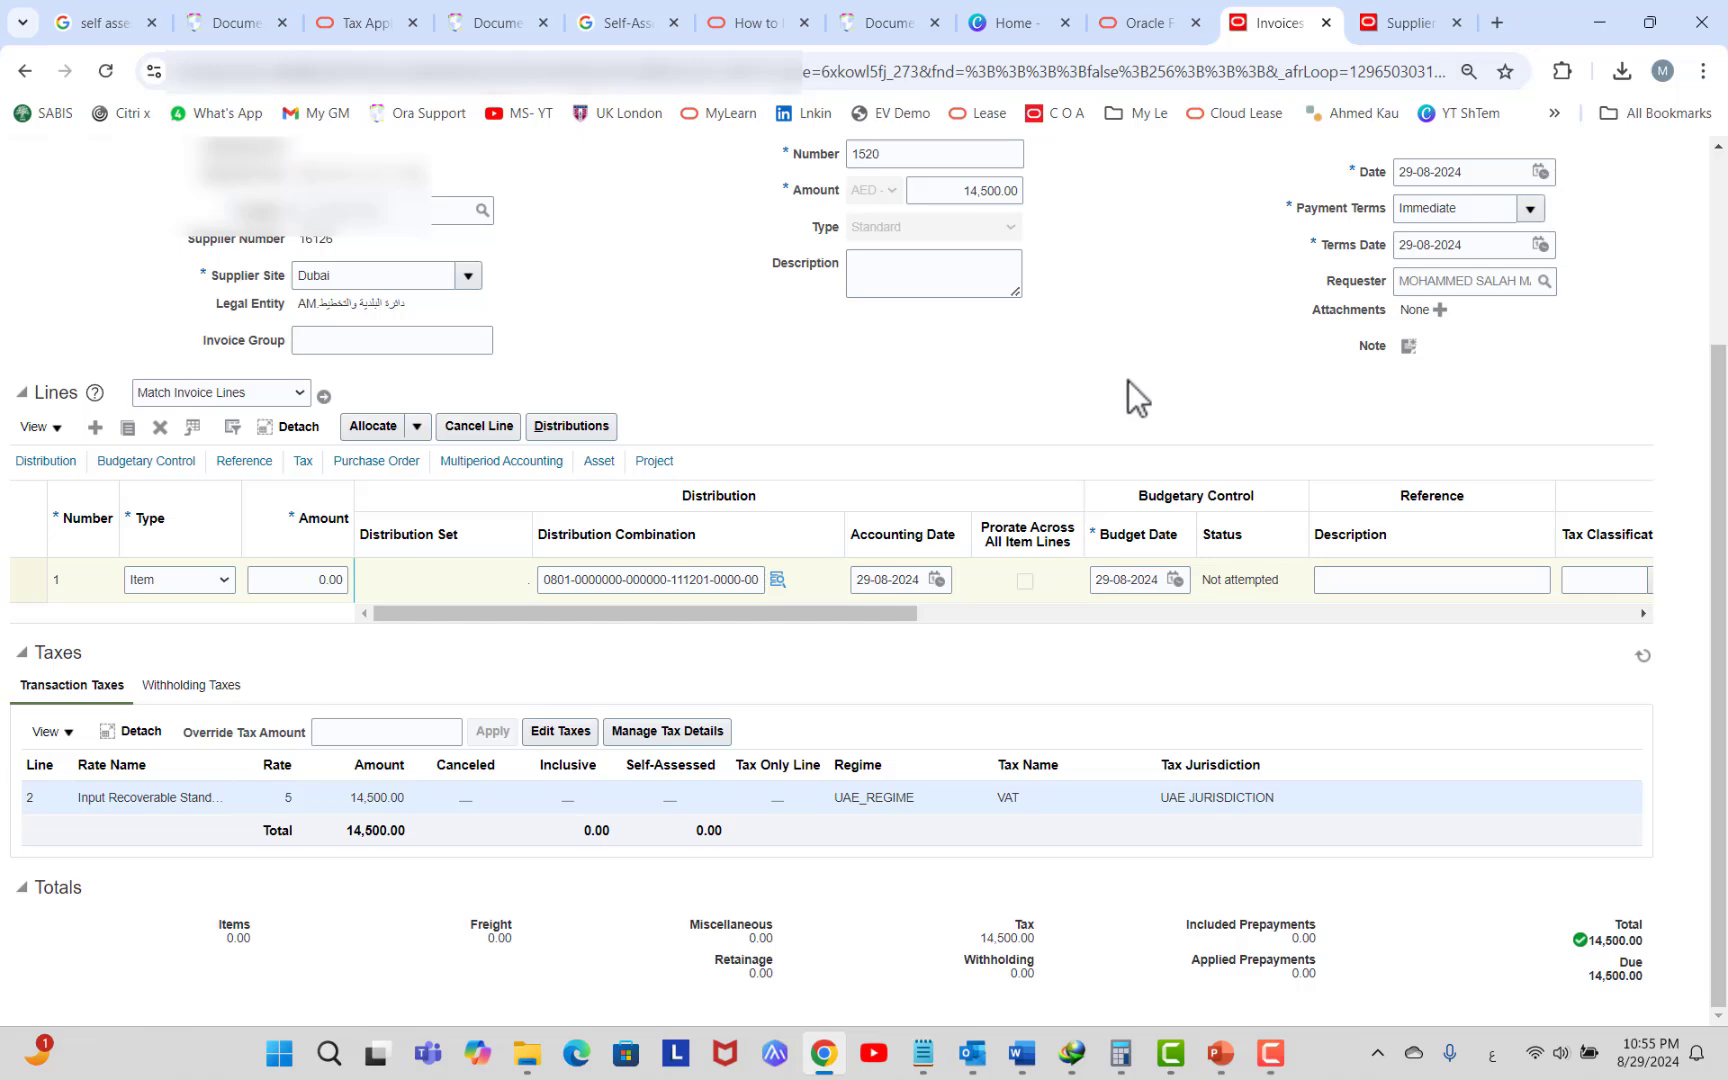
Switch to the PowerPoint slide show and advance past the Place Of Supply slide.
{"action": "key", "text": "alt+Tab"}
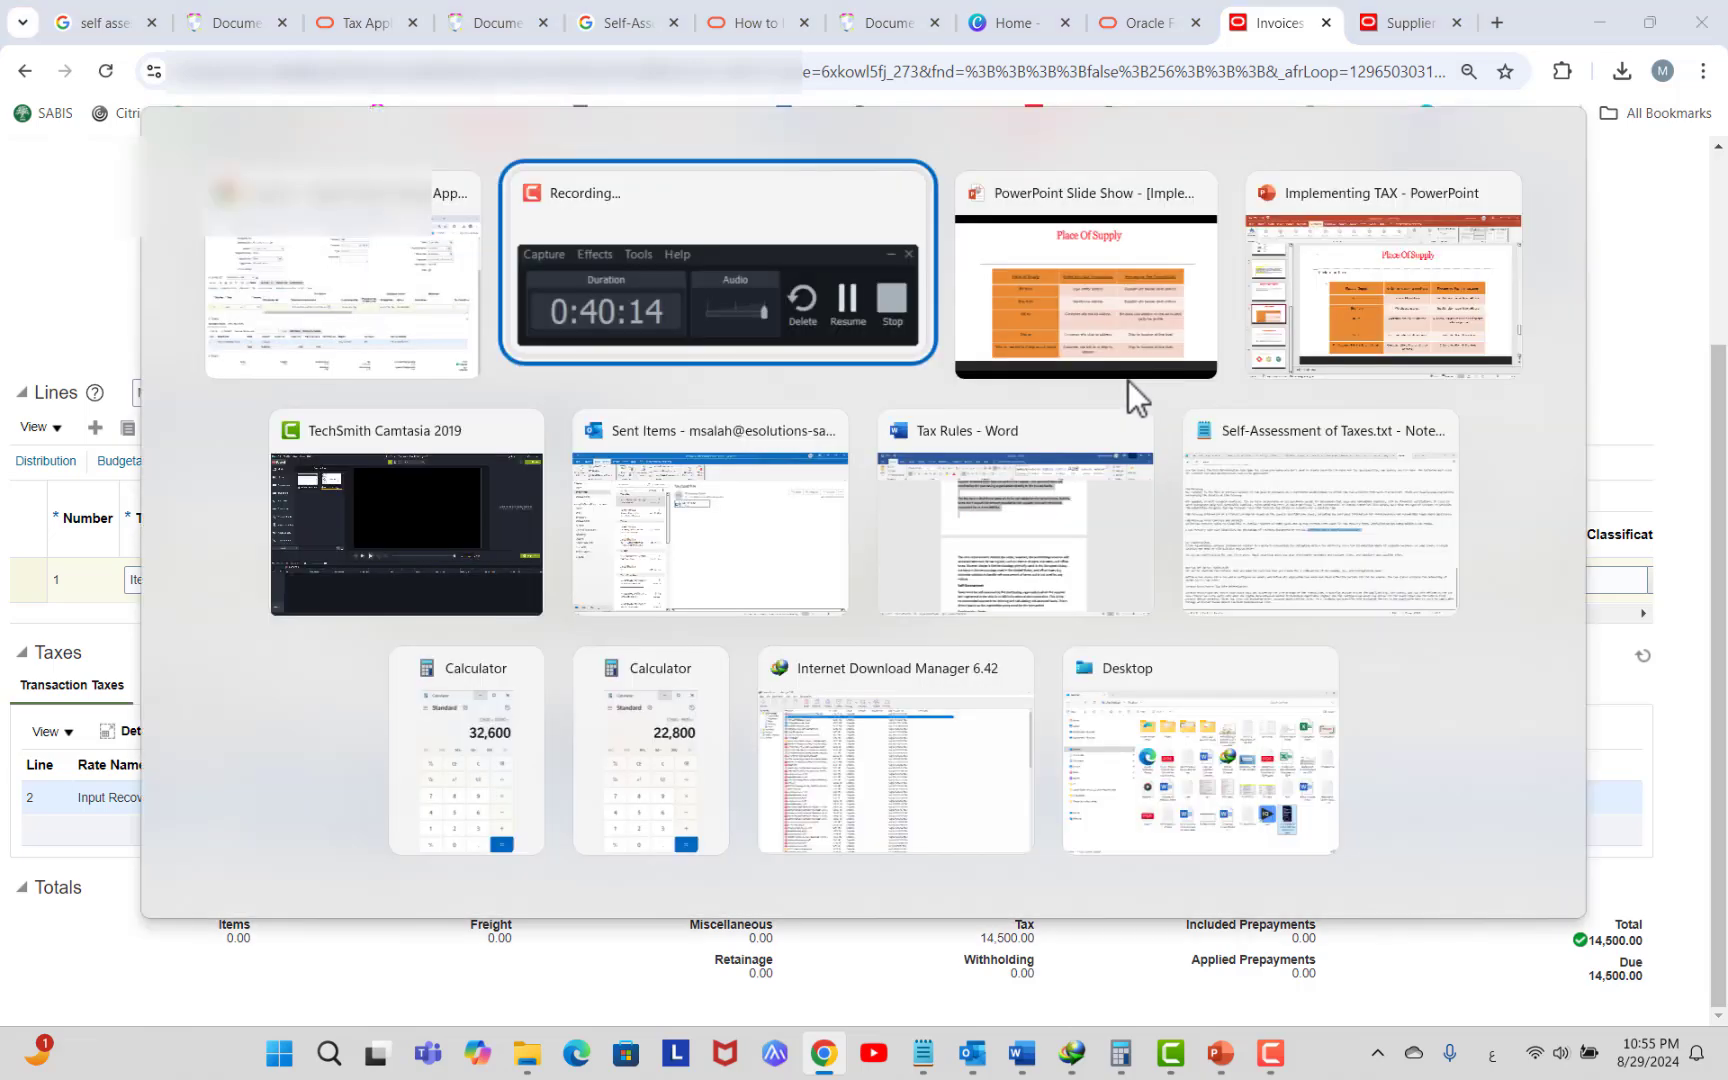
{"action": "key", "text": "alt+Tab"}
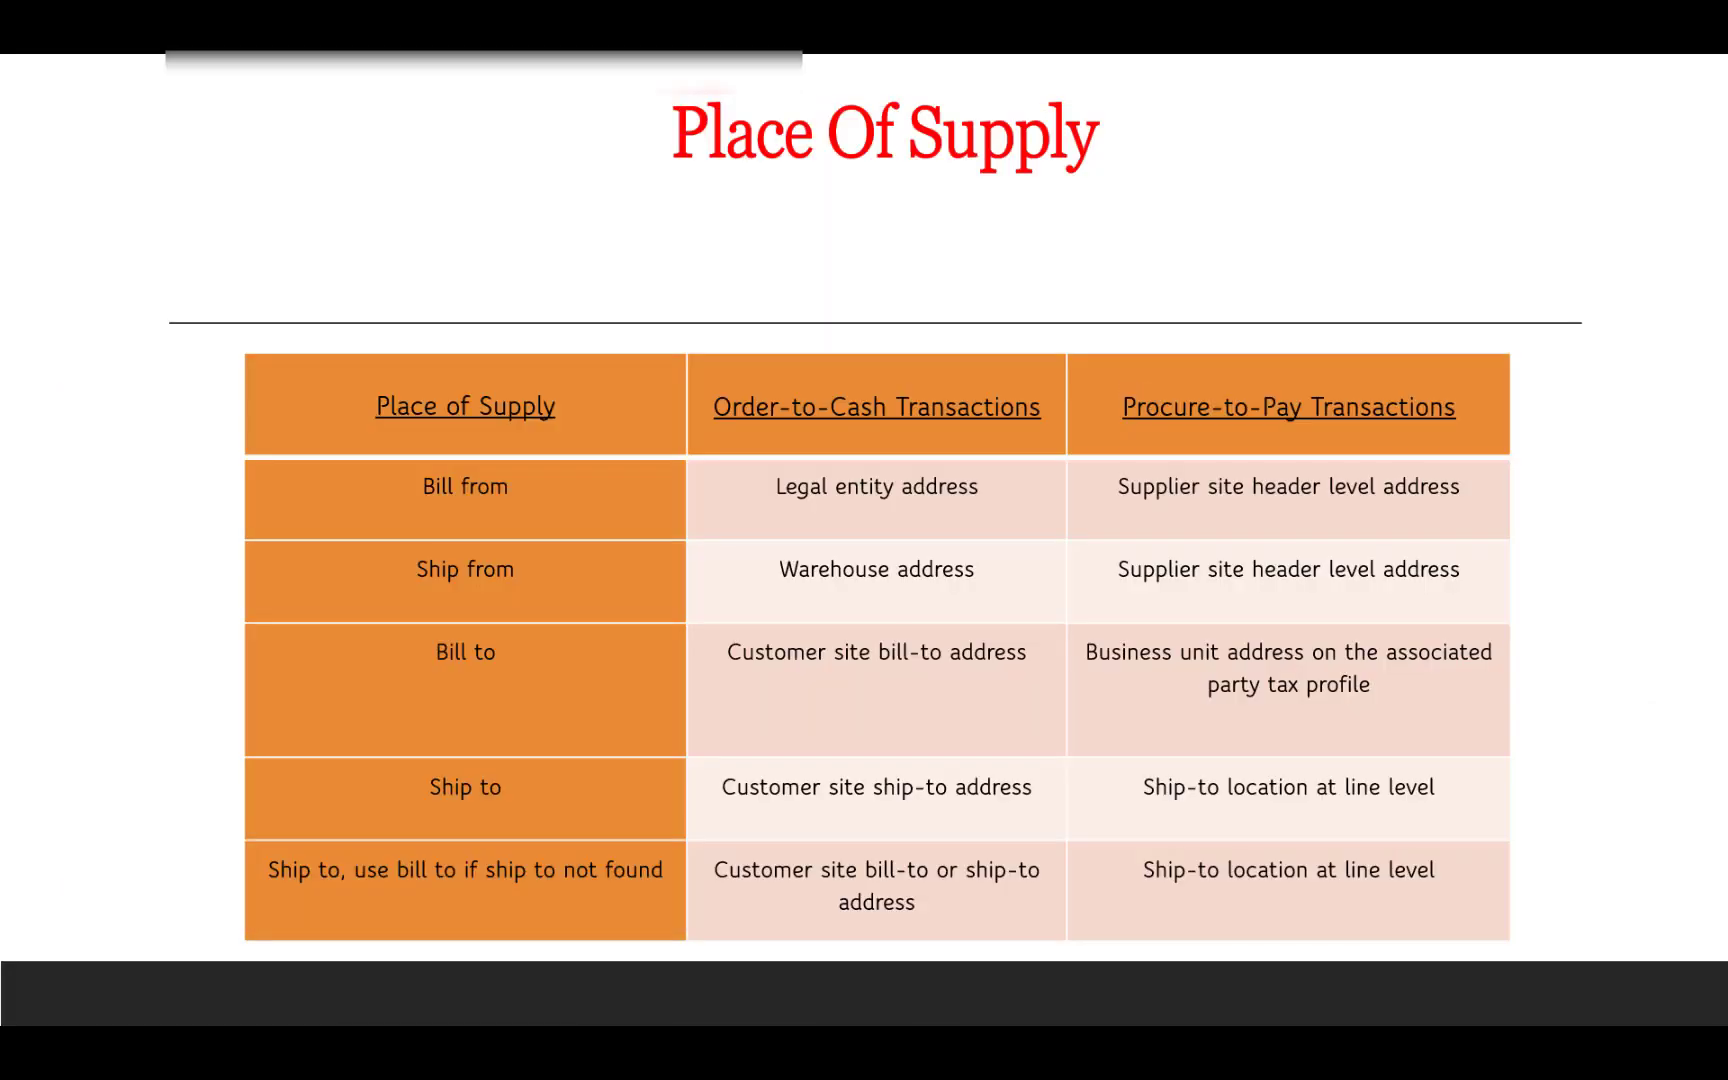
{"action": "key", "text": "Right"}
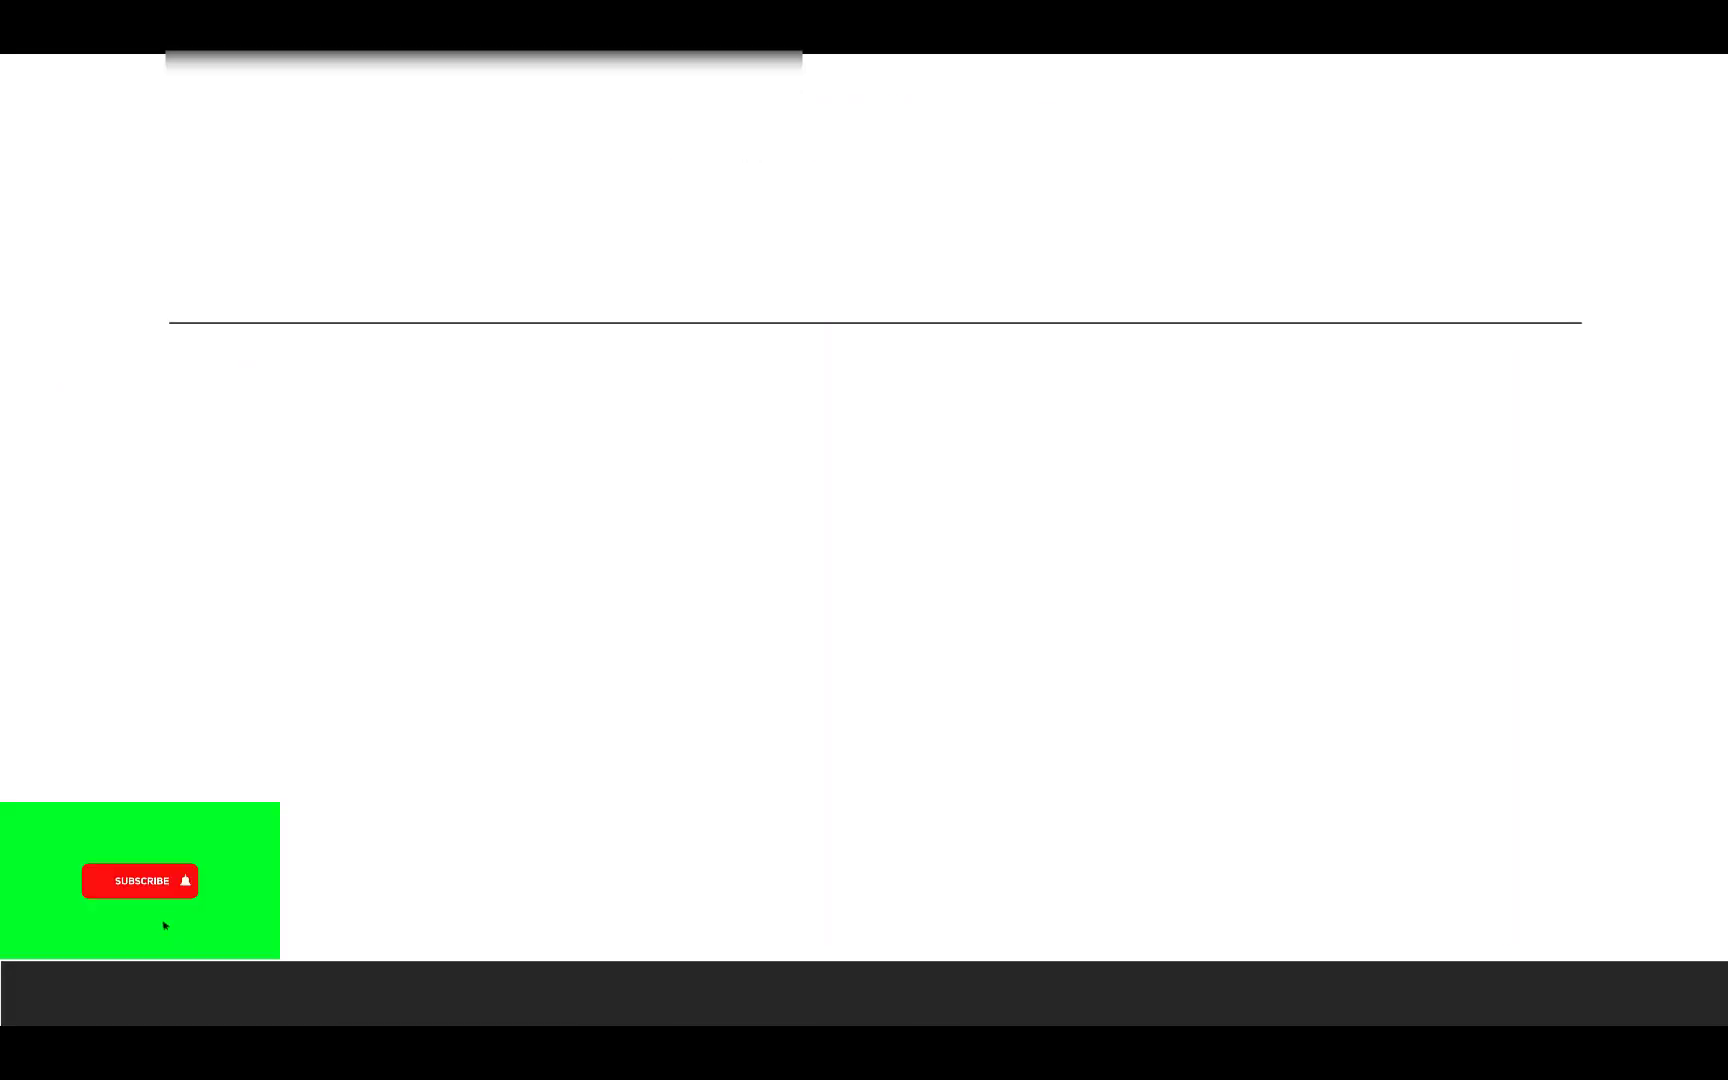
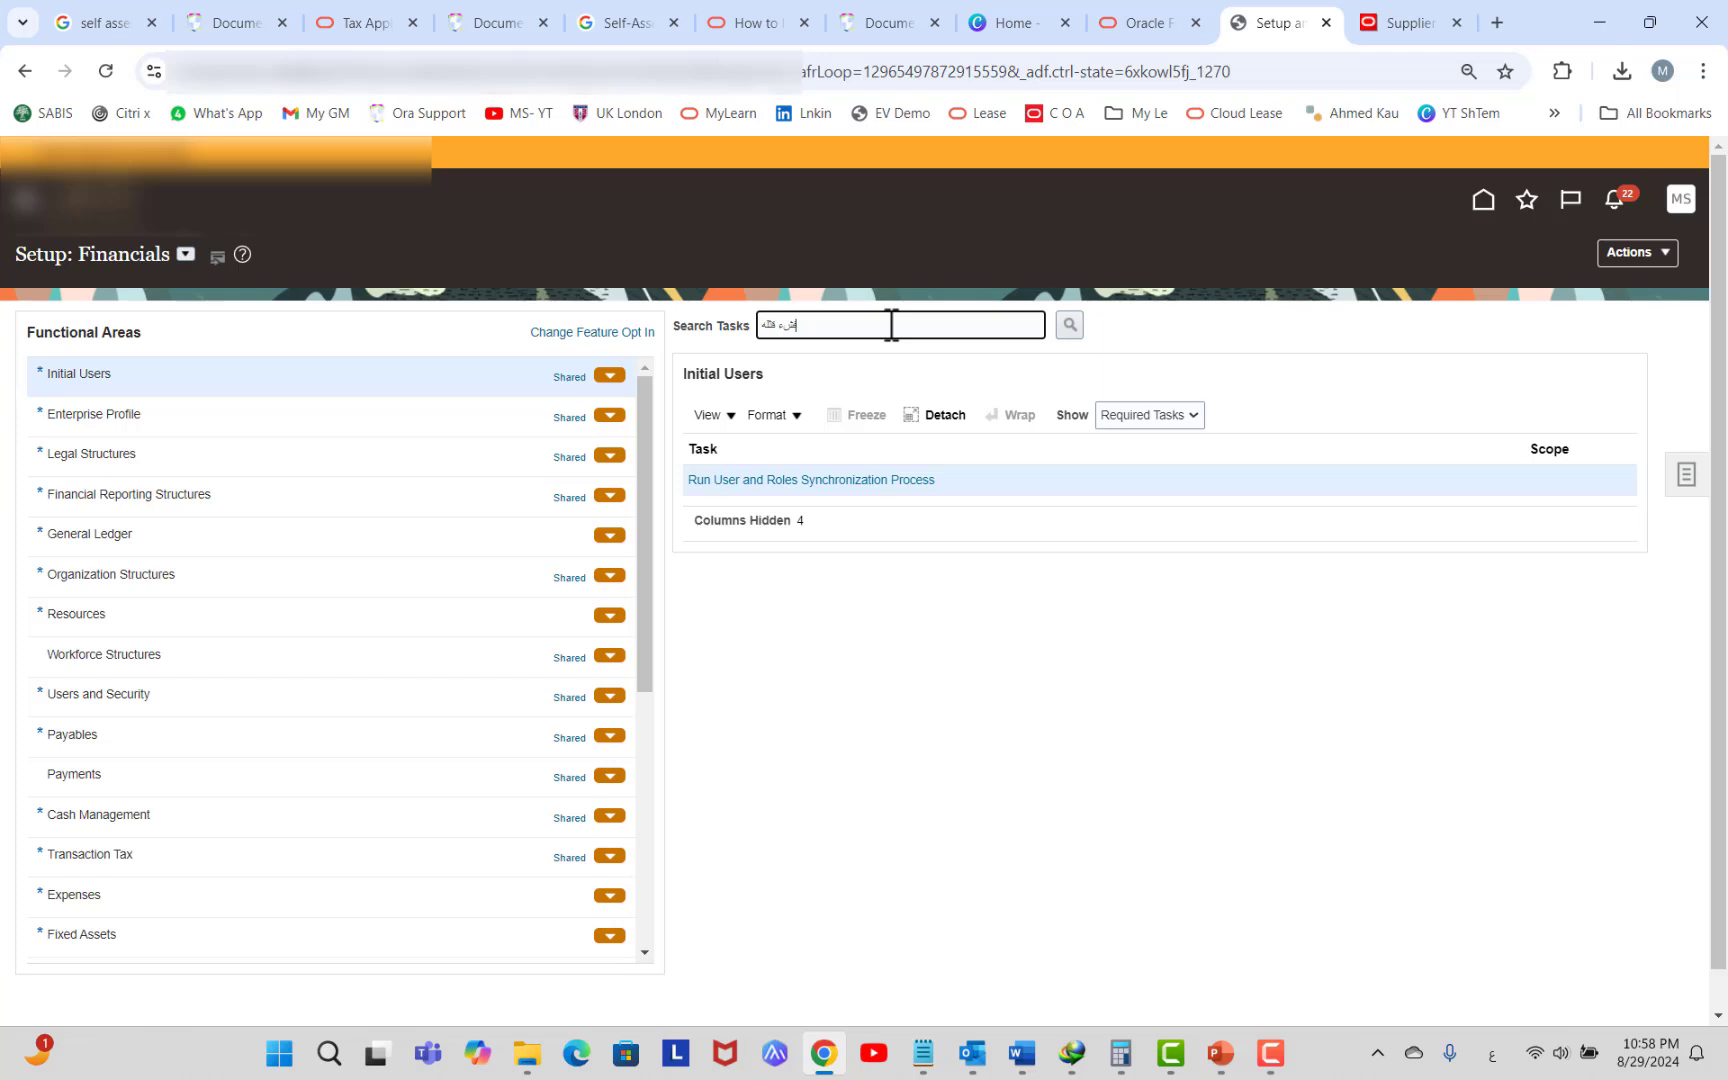
Replace the mistyped Arabic text in the Financials setup task search with "TAX registr" and run the search.
{"action": "key", "text": "BackSpace"}
{"action": "key", "text": "BackSpace"}
{"action": "key", "text": "BackSpace"}
{"action": "key", "text": "BackSpace"}
{"action": "key", "text": "BackSpace"}
{"action": "key", "text": "BackSpace"}
{"action": "key", "text": "BackSpace"}
{"action": "key", "text": "BackSpace"}
{"action": "key", "text": "BackSpace"}
{"action": "key", "text": "BackSpace"}
{"action": "key", "text": "alt+shift"}
{"action": "type", "text": "TAX"}
{"action": "key", "text": "Caps_Lock"}
{"action": "type", "text": "registr"}
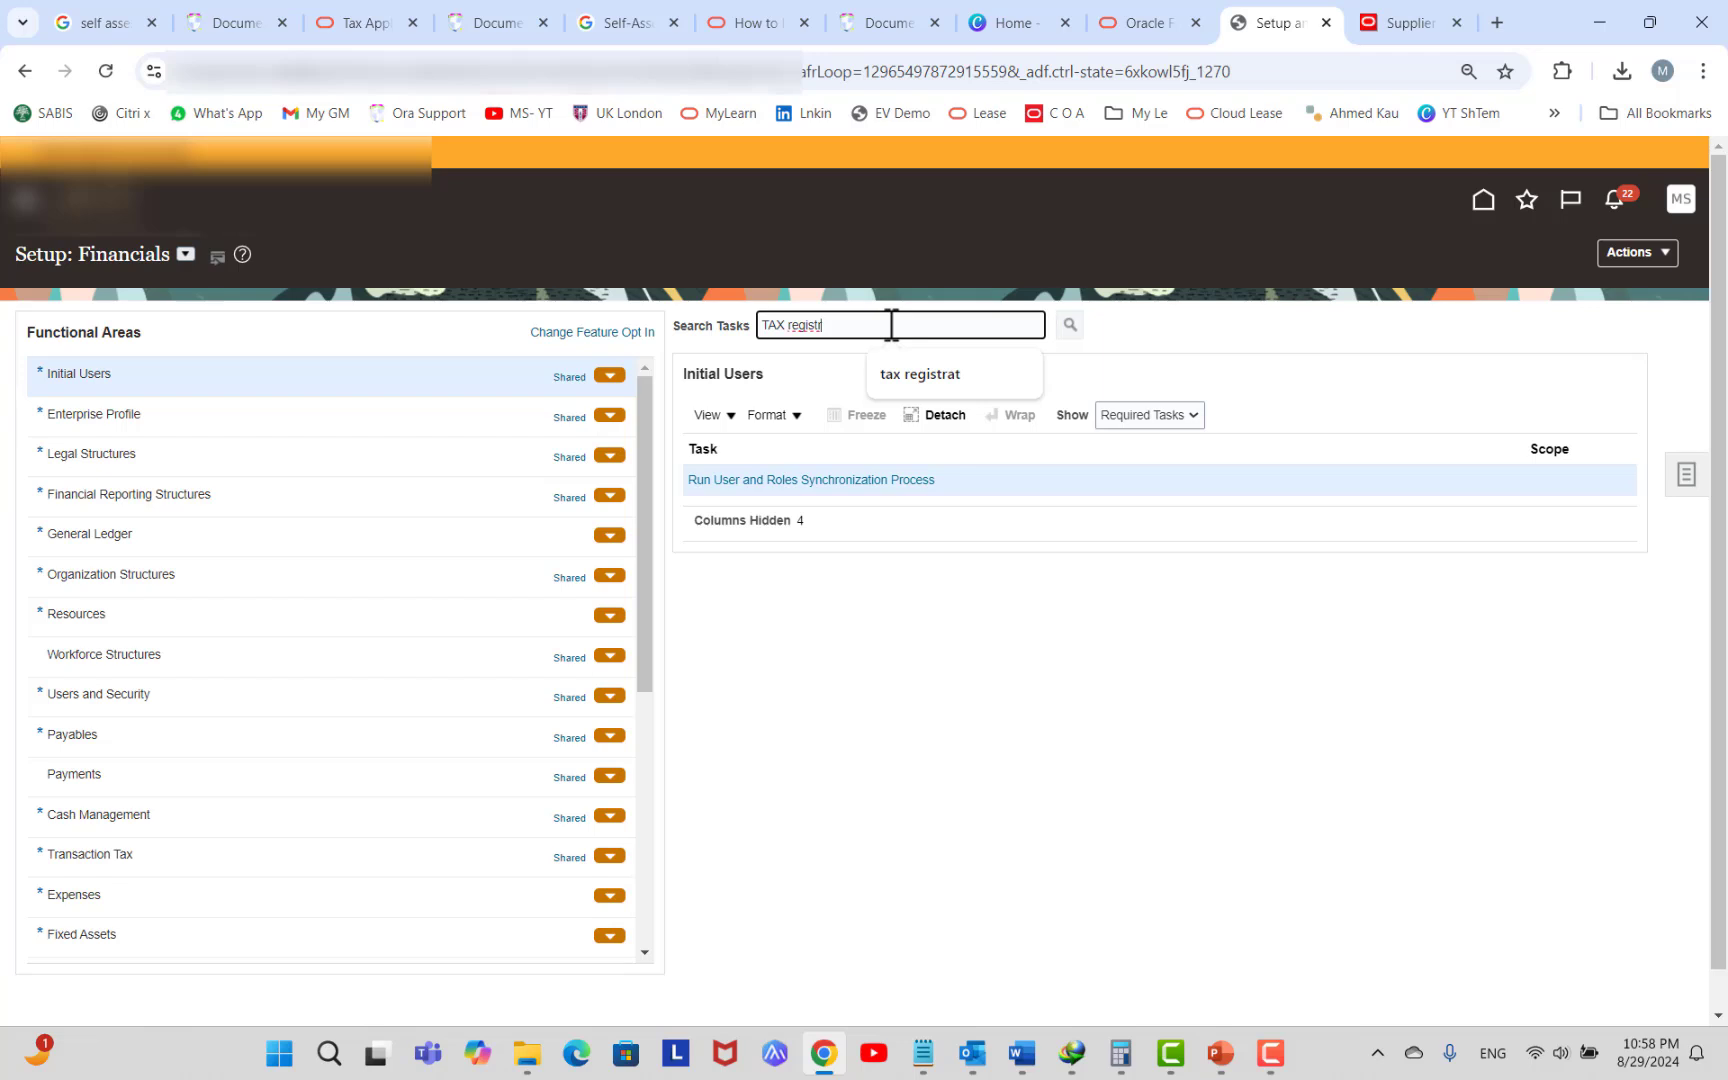
{"action": "key", "text": "Return"}
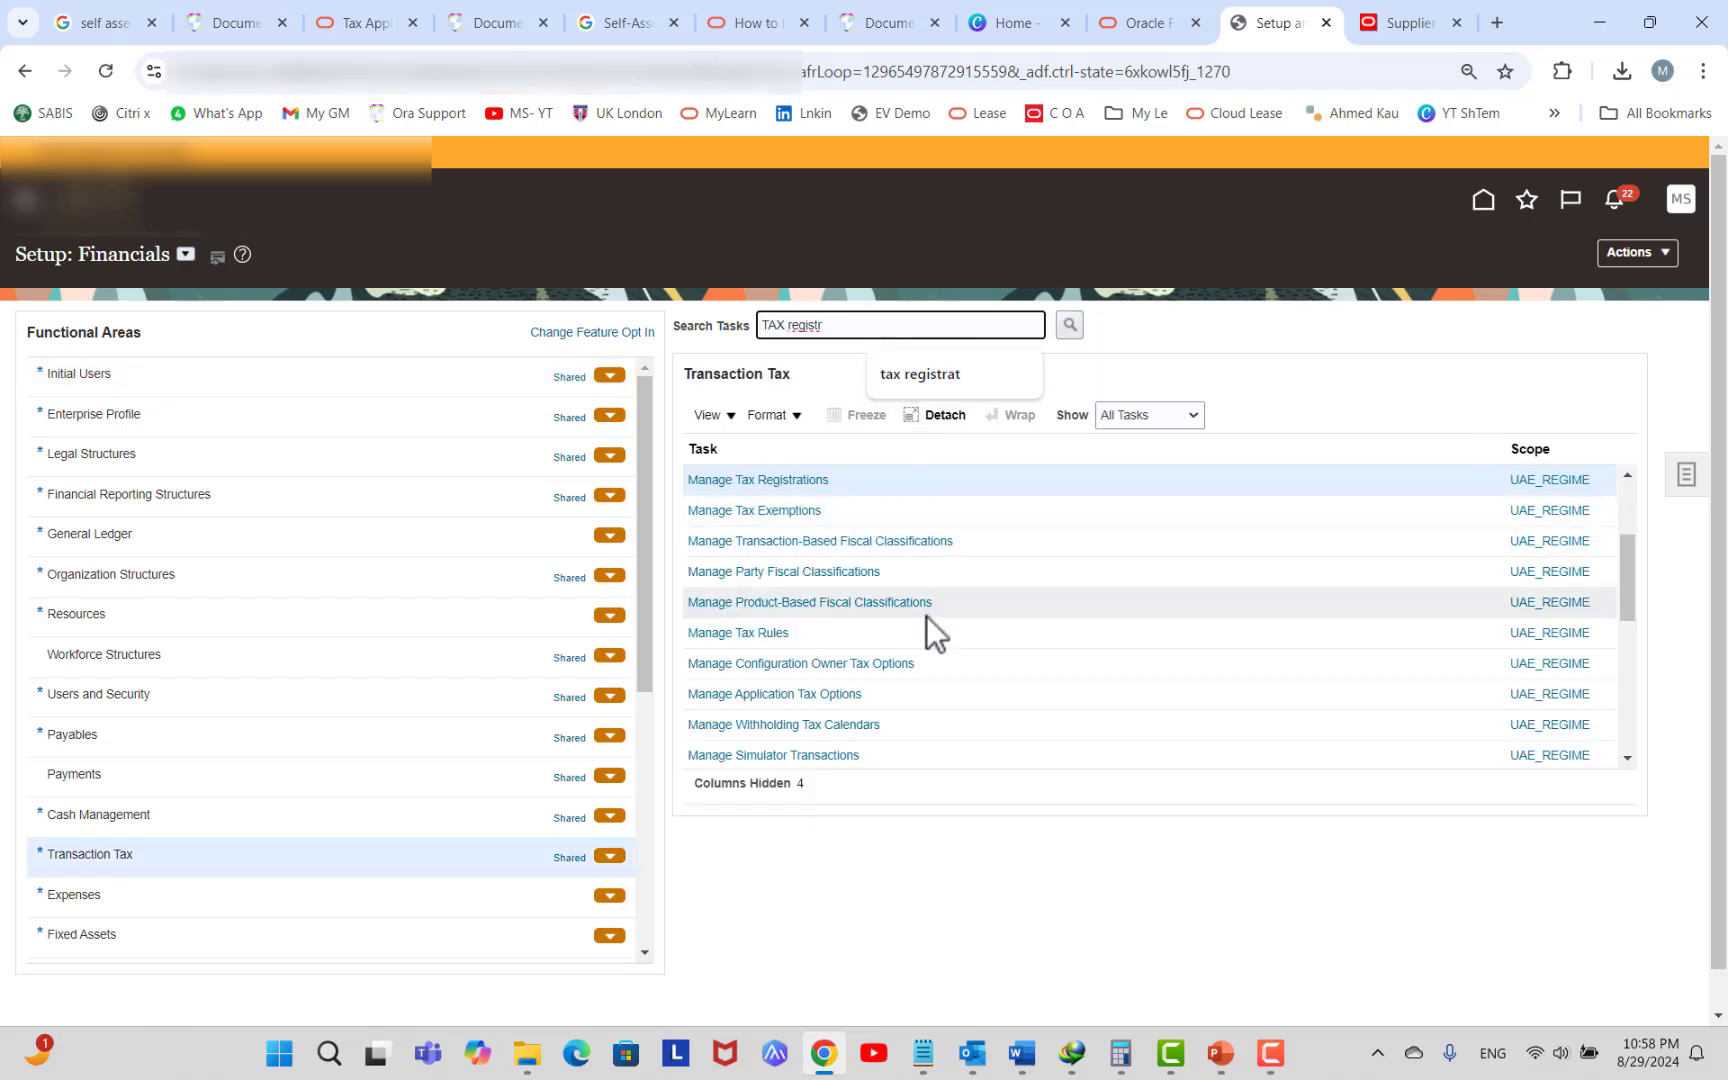
Open Manage Tax Registrations and review the profile types it can search, keeping Legal Reporting Unit Tax Profiles.
{"action": "left_click", "coordinate": [778, 482]}
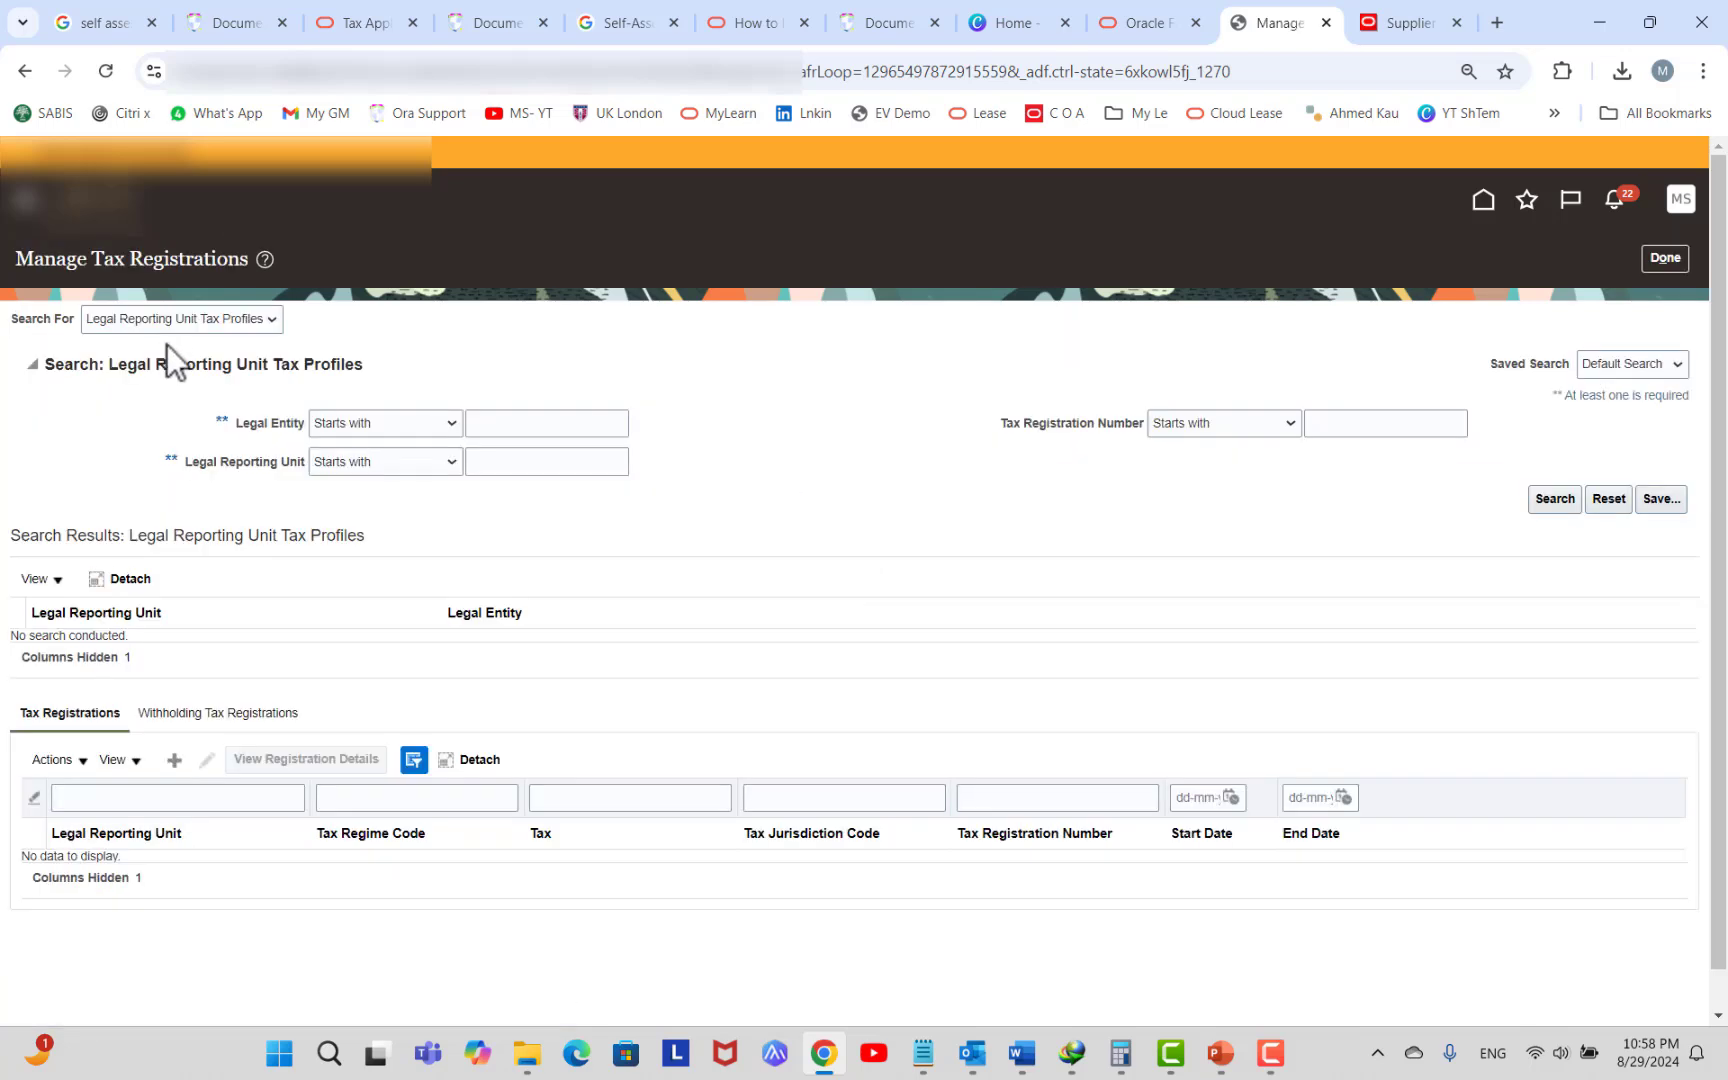
{"action": "left_click", "coordinate": [174, 318]}
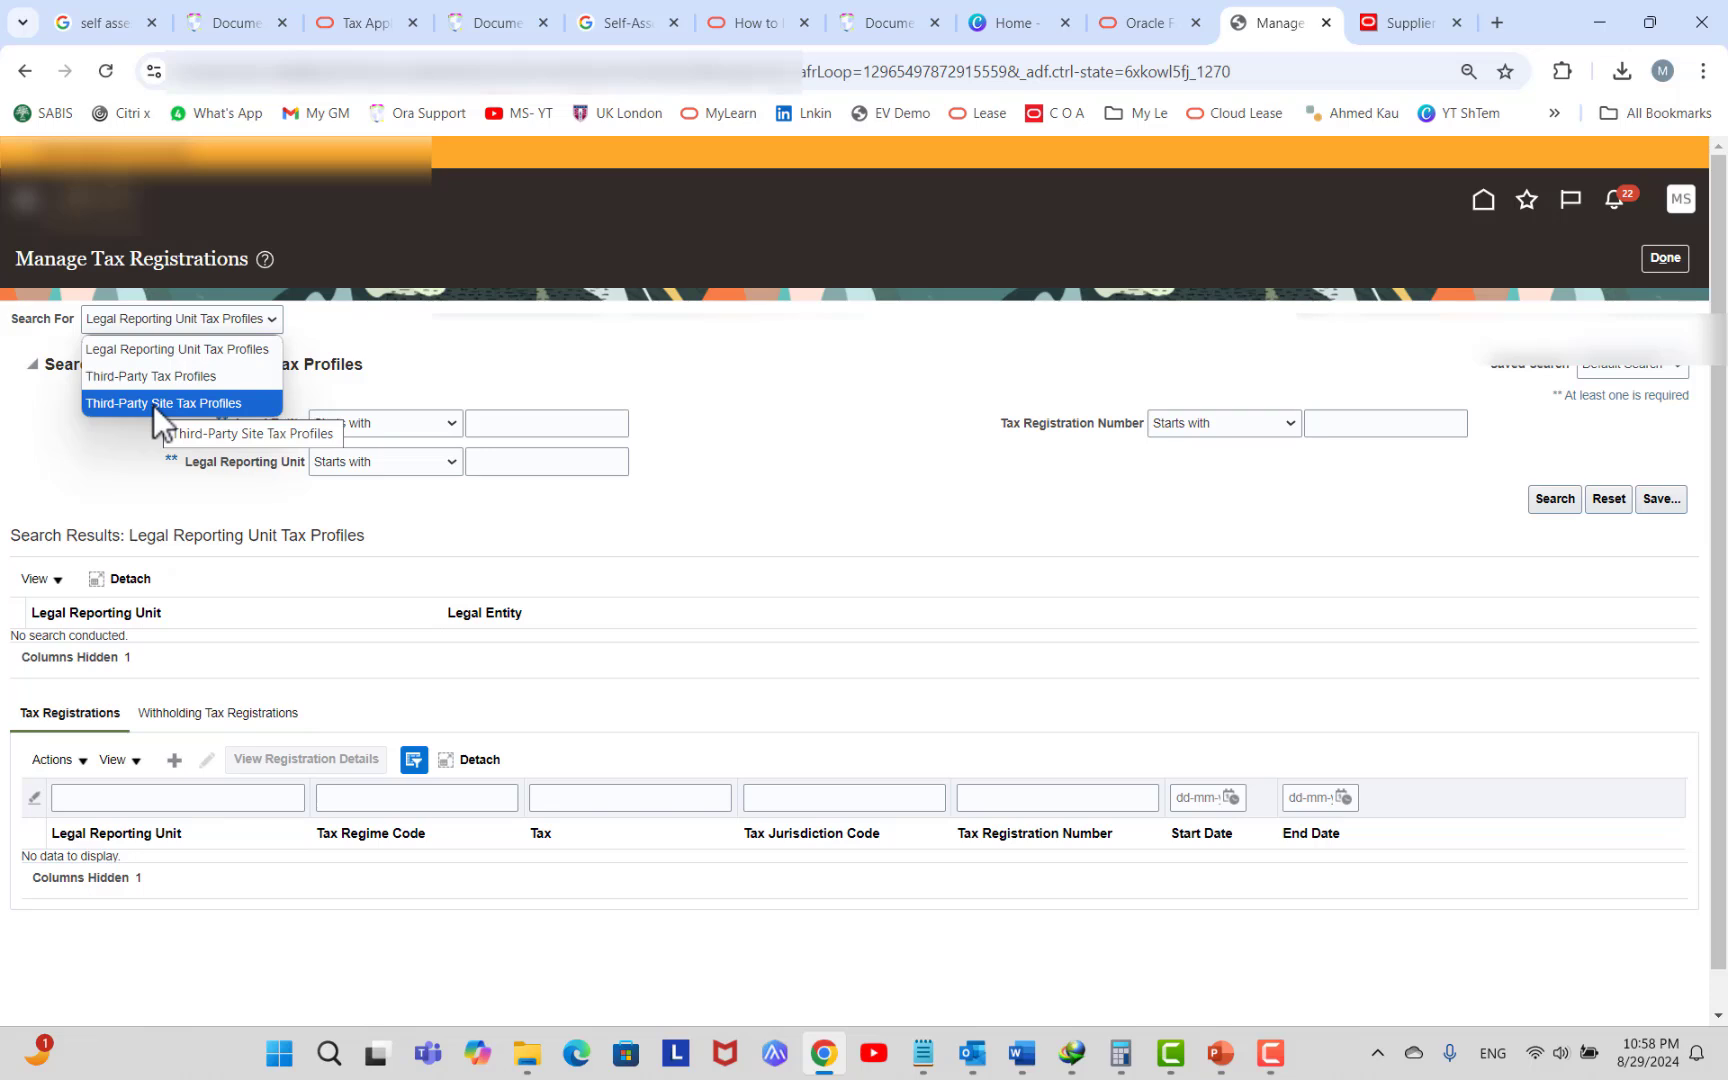
{"action": "left_click", "coordinate": [148, 350]}
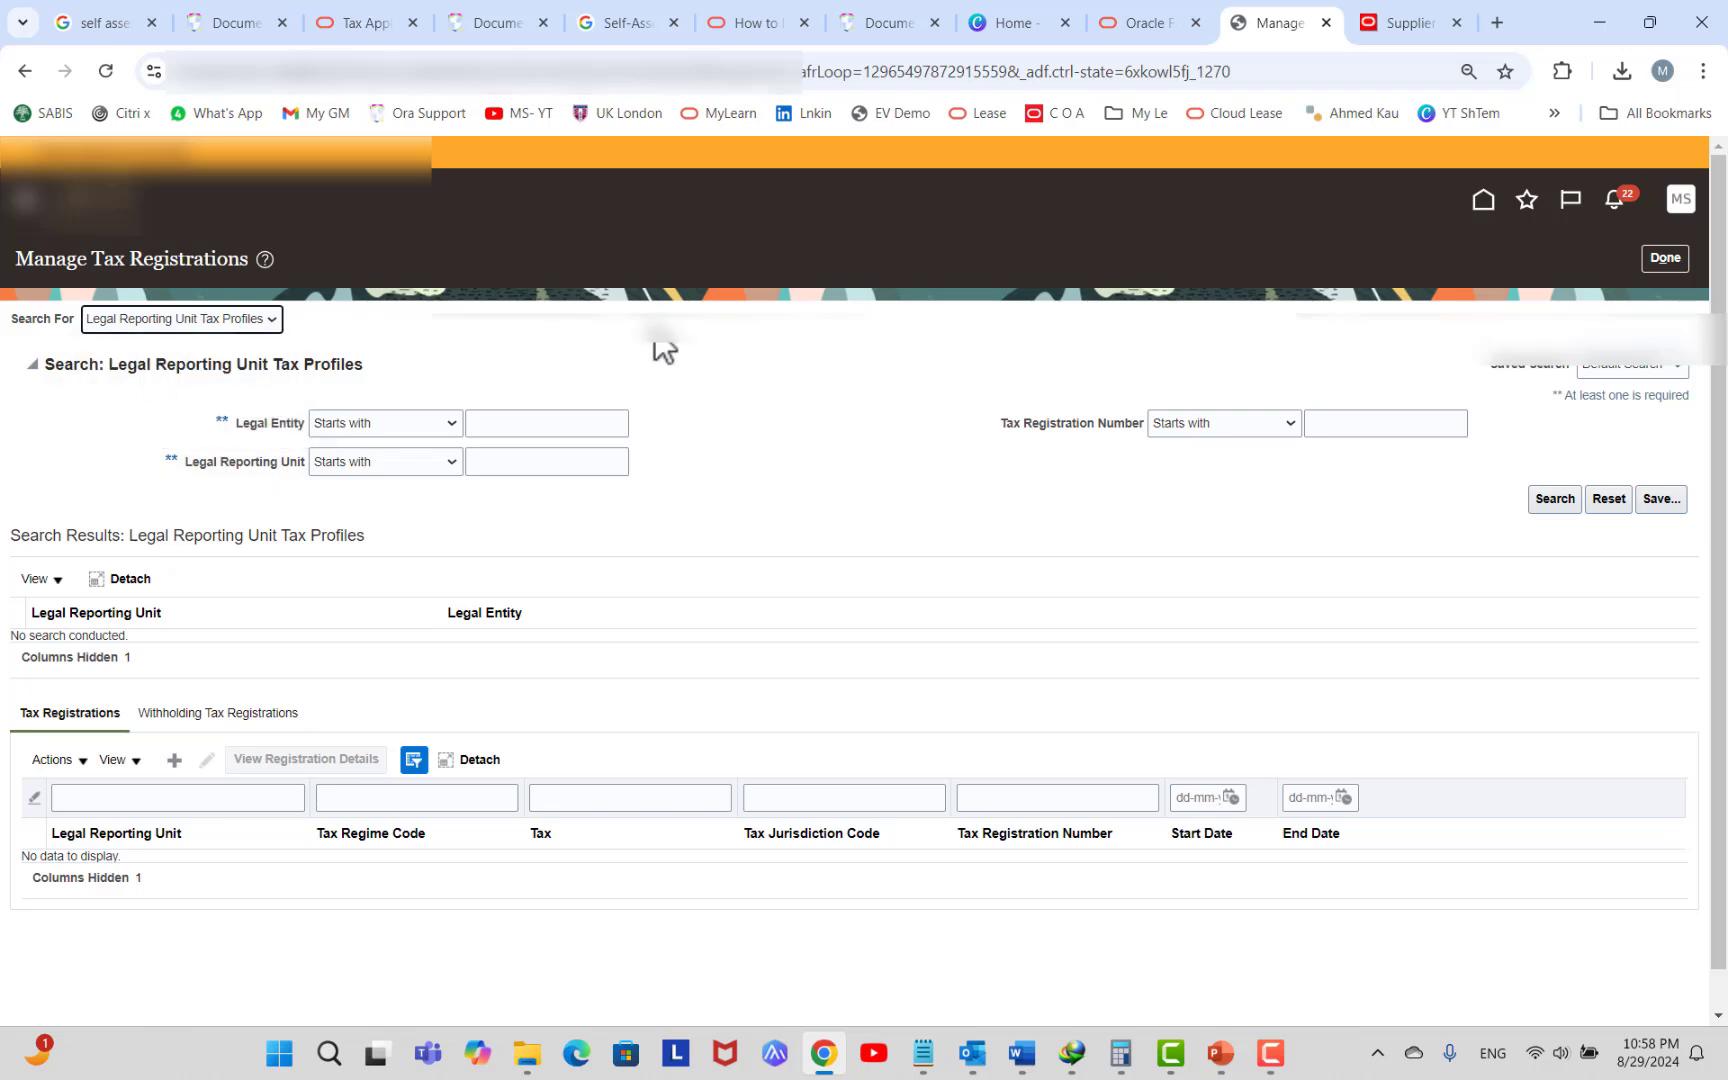
Search the legal reporting unit tax profiles for the legal entity equal to AM.دائرة البلدية والتخطيط.
{"action": "left_click", "coordinate": [400, 424]}
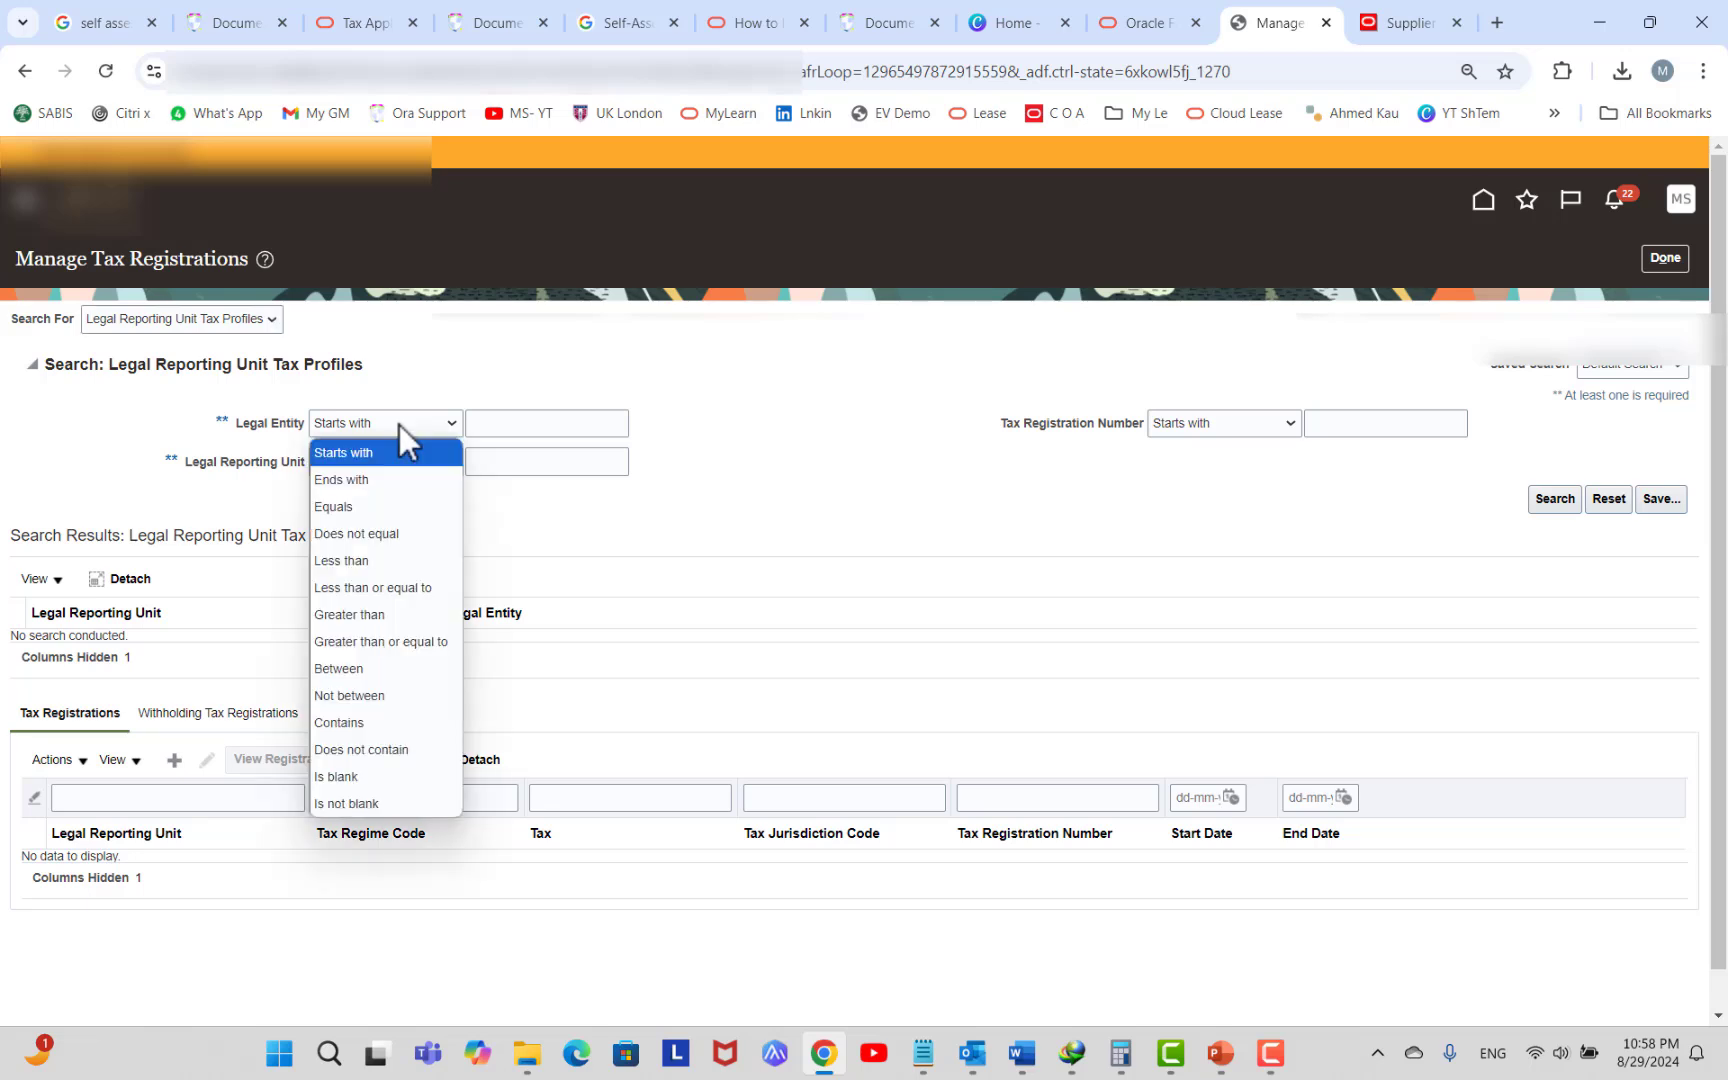
{"action": "left_click", "coordinate": [402, 501]}
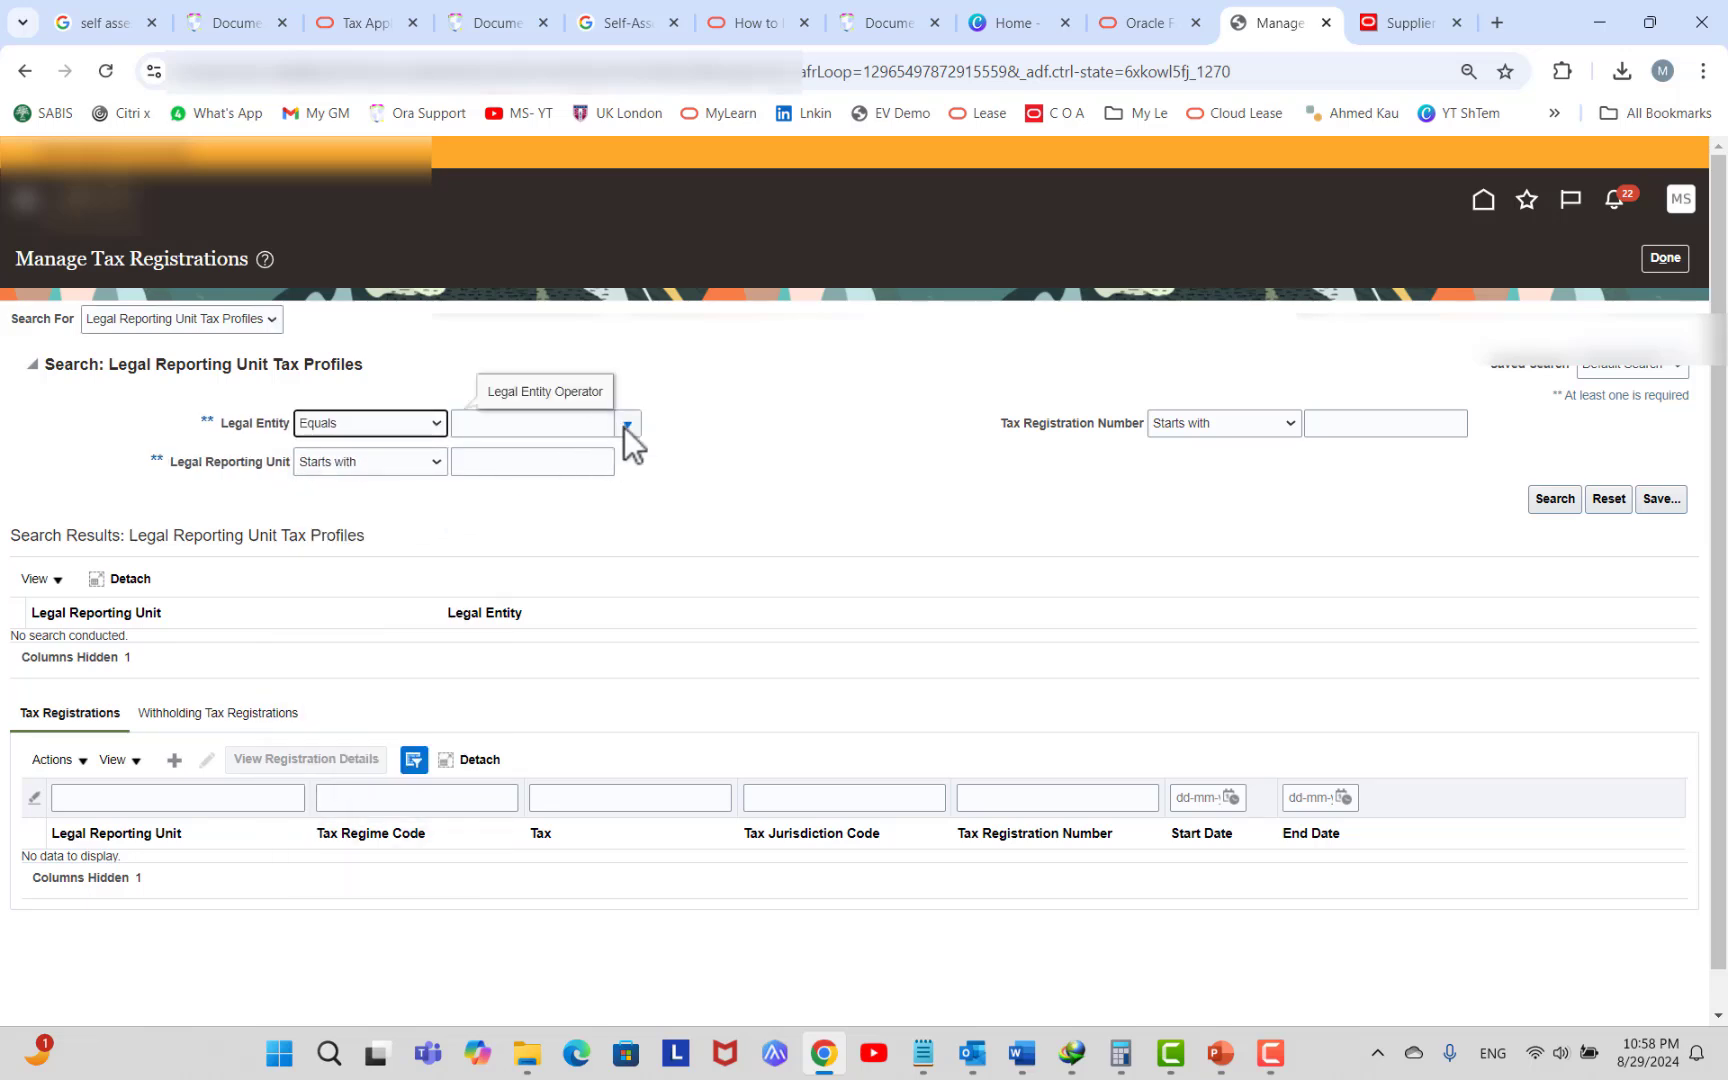
{"action": "left_click", "coordinate": [626, 426]}
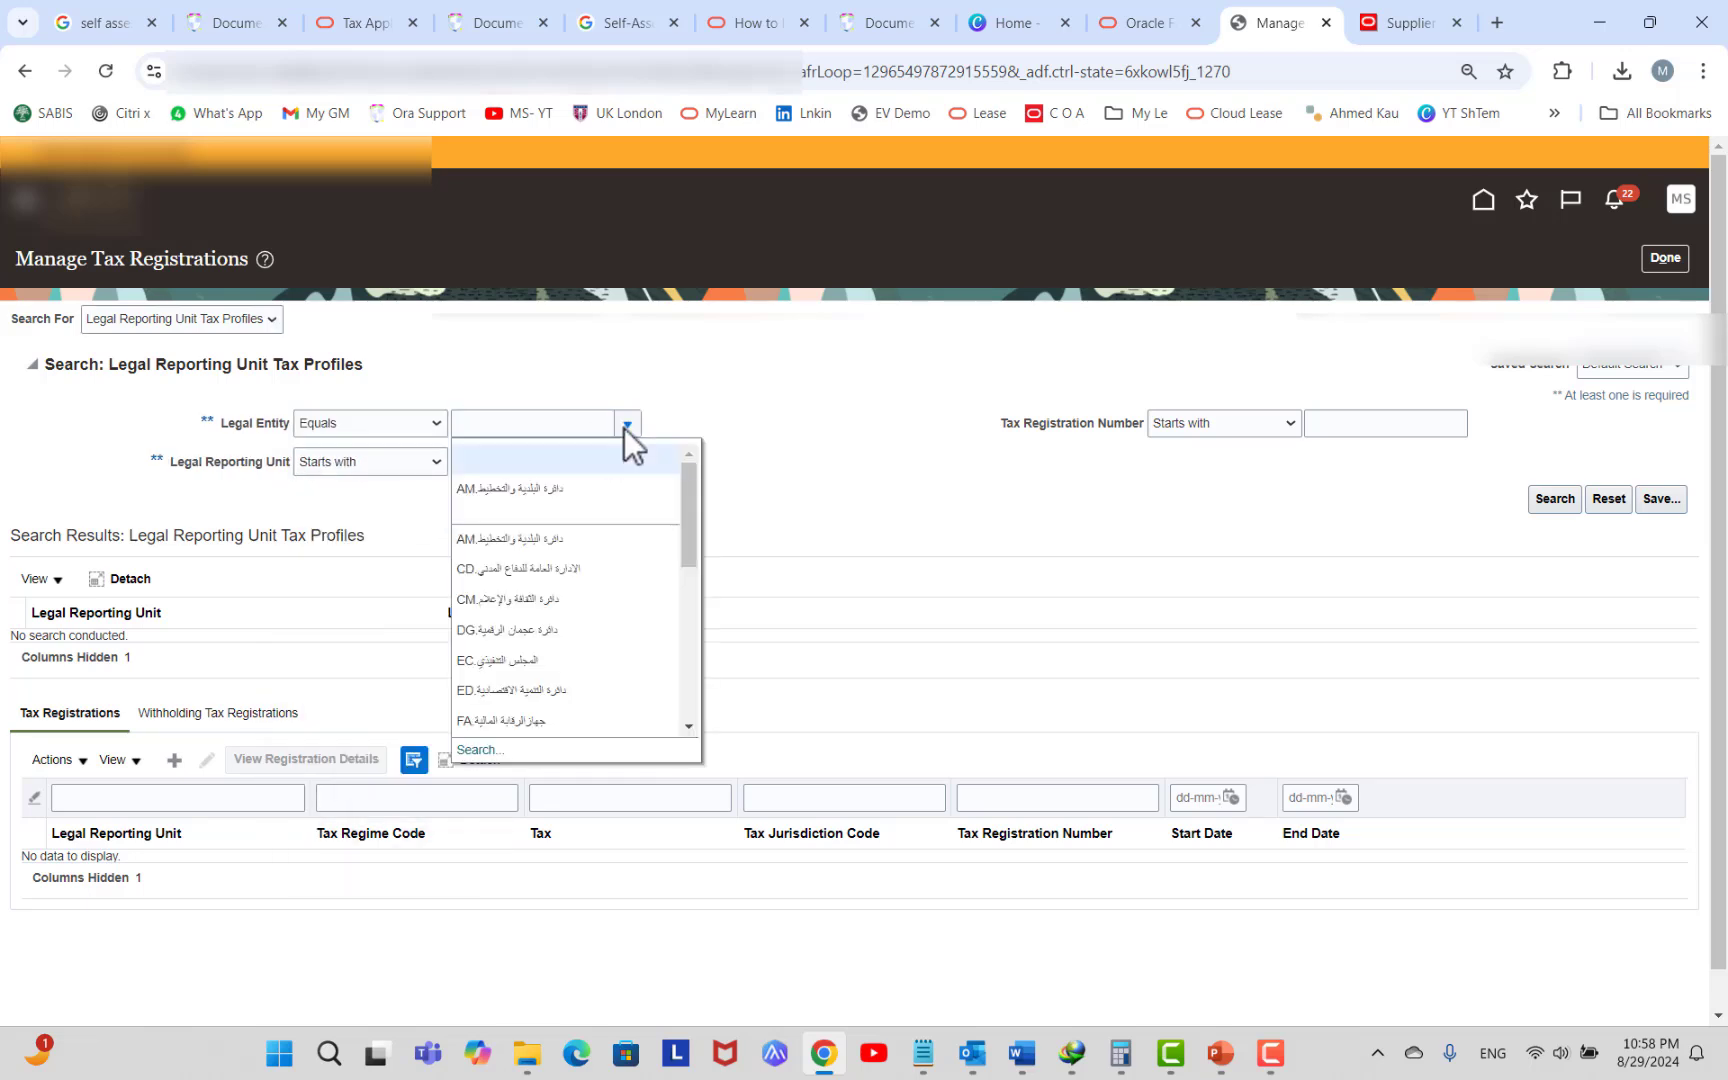
{"action": "left_click", "coordinate": [586, 490]}
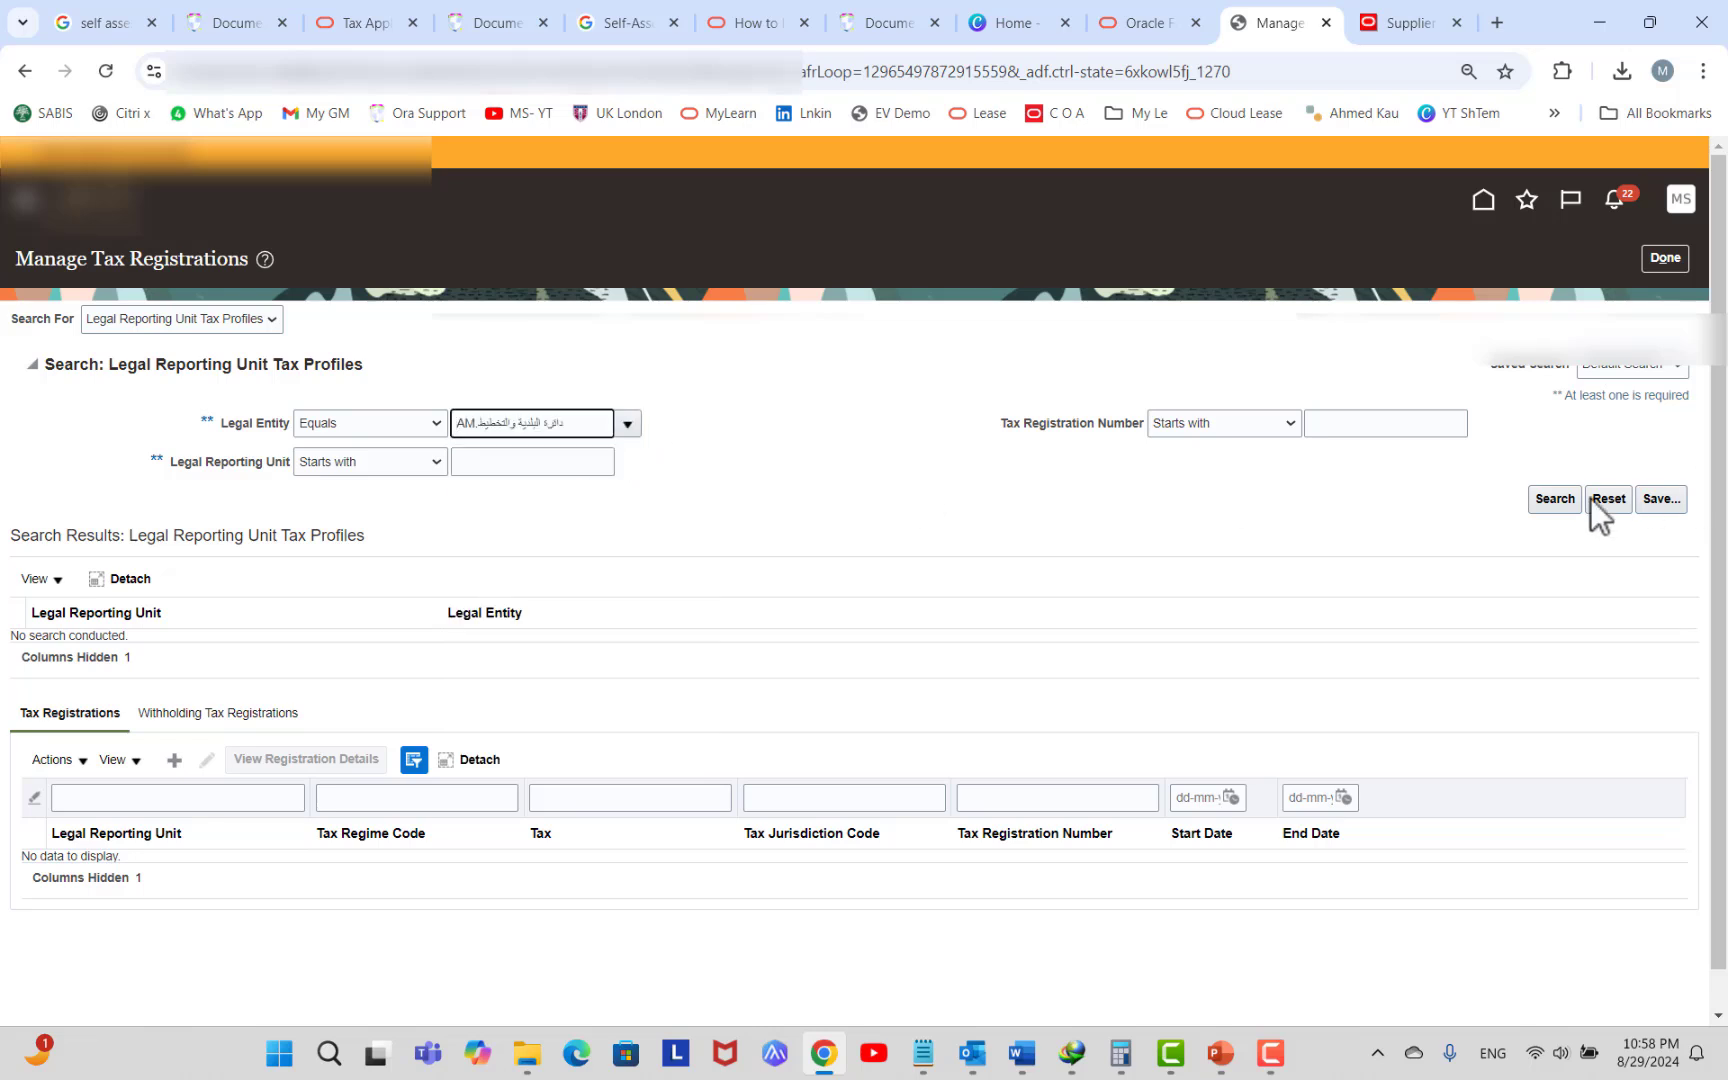
{"action": "left_click", "coordinate": [1545, 498]}
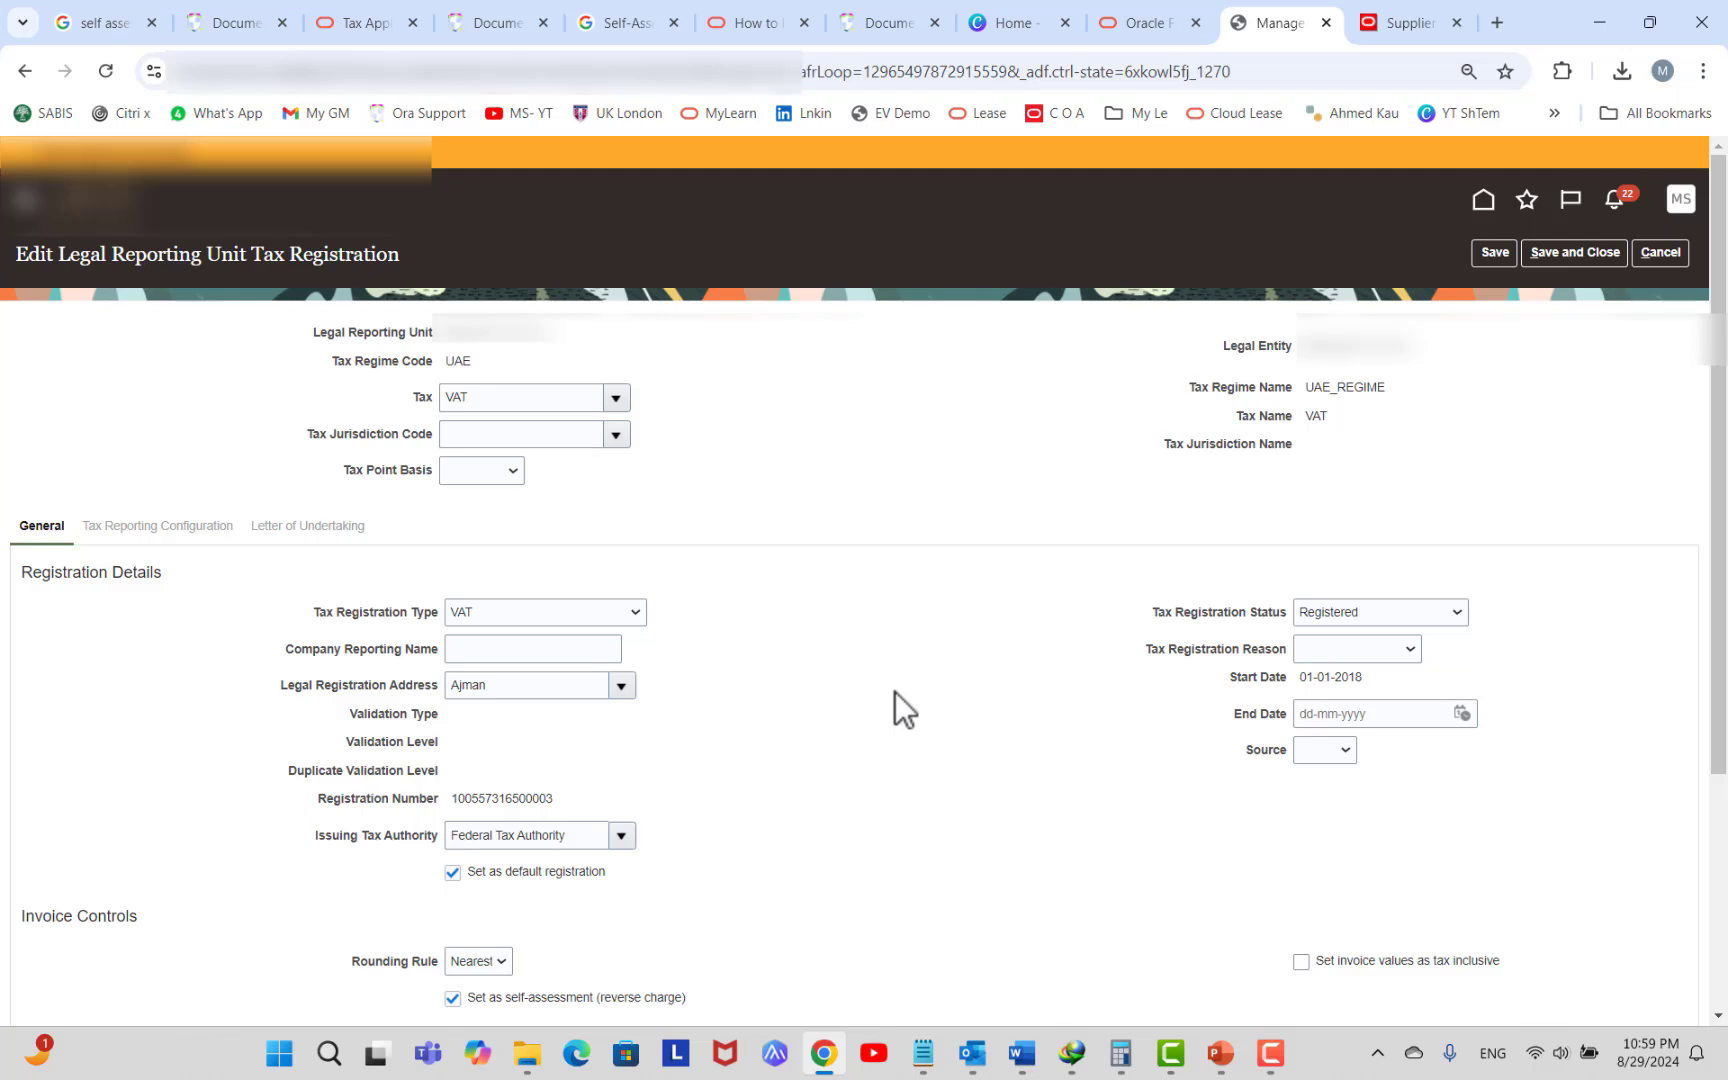
Review the UAE VAT registration's details and invoice controls, including self-assessment, and leave Manage Tax Registrations without saving changes.
{"action": "scroll", "coordinate": [895, 693], "scroll_direction": "down", "scroll_amount": 1}
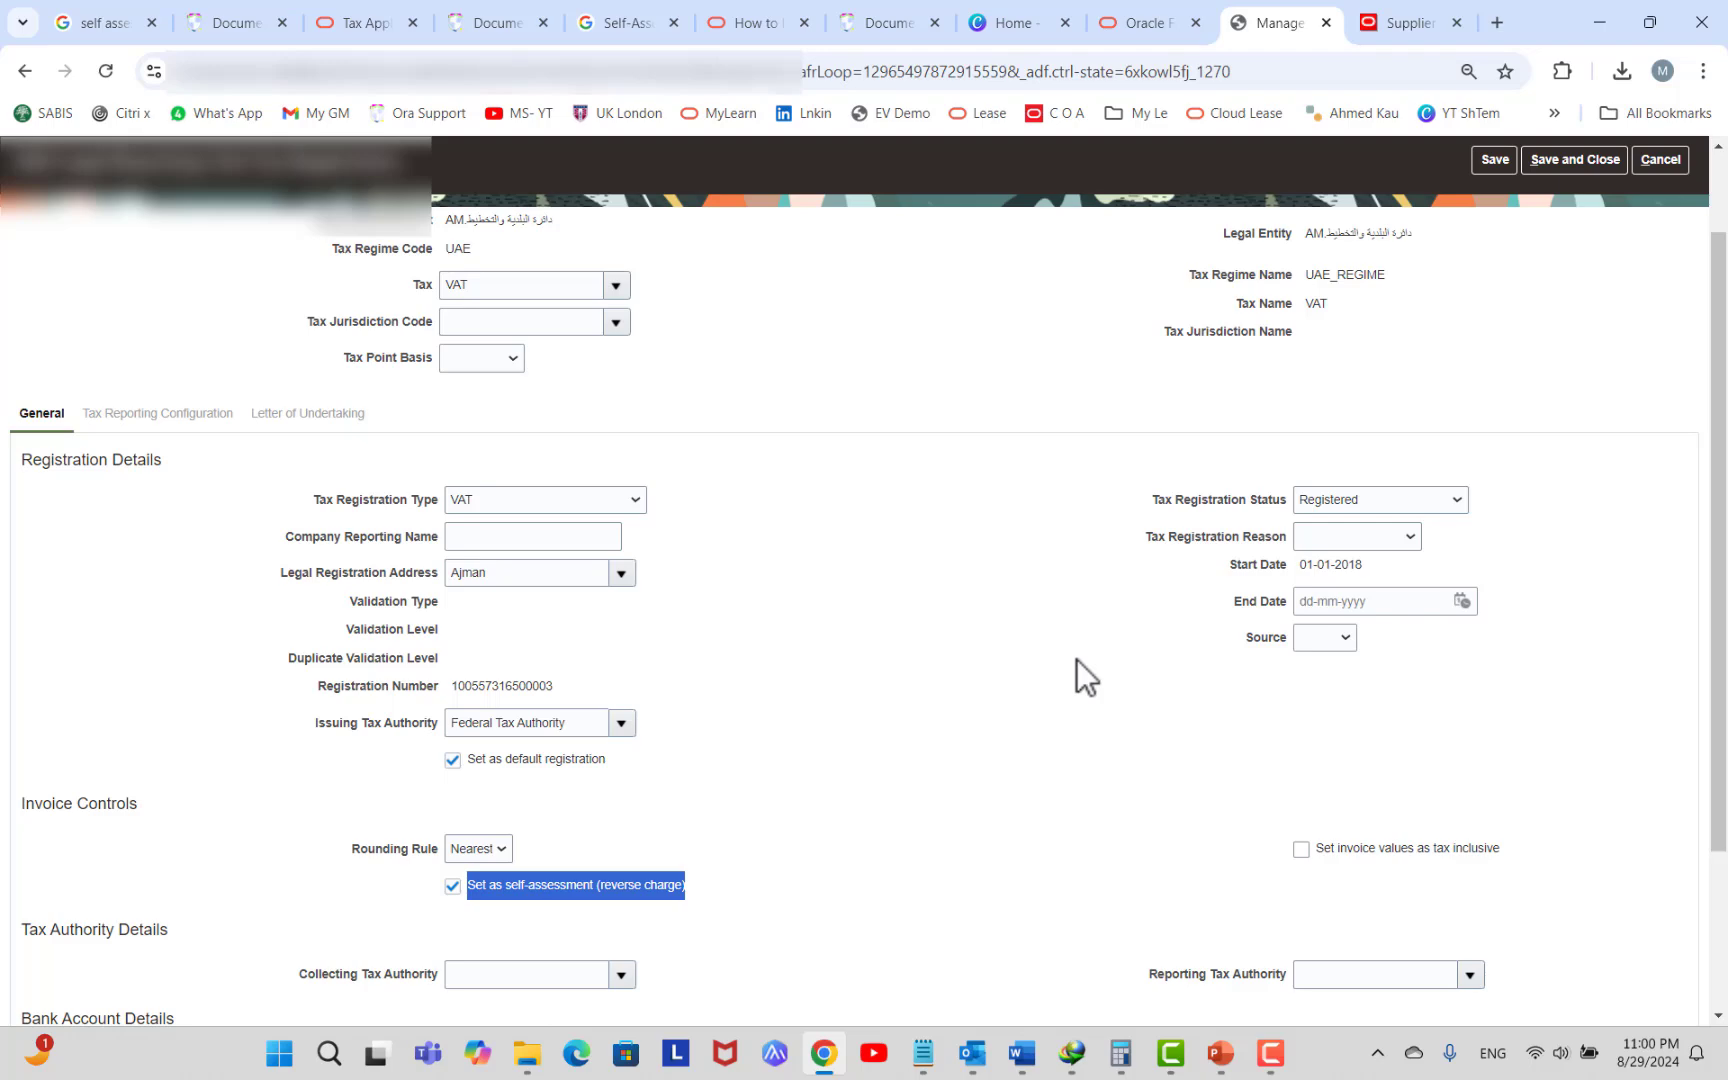
{"action": "scroll", "coordinate": [975, 716], "scroll_direction": "down", "scroll_amount": 1}
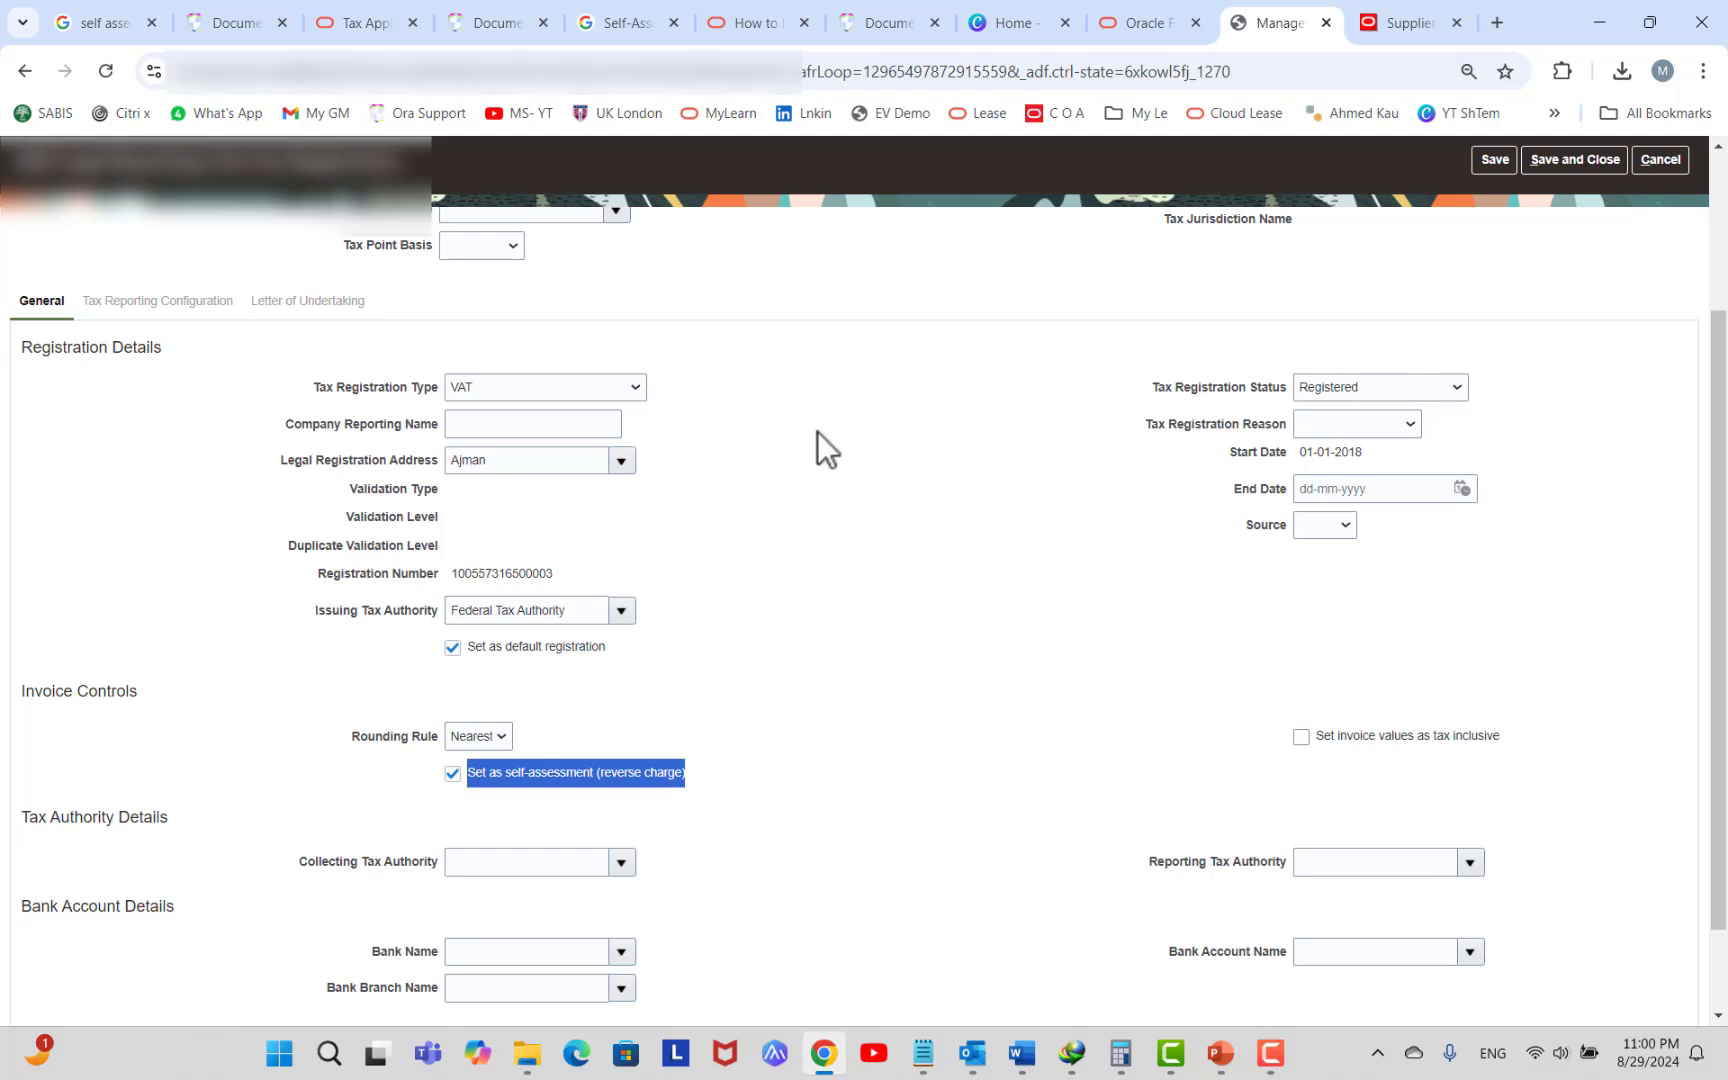
{"action": "scroll", "coordinate": [1561, 348], "scroll_direction": "up", "scroll_amount": 2}
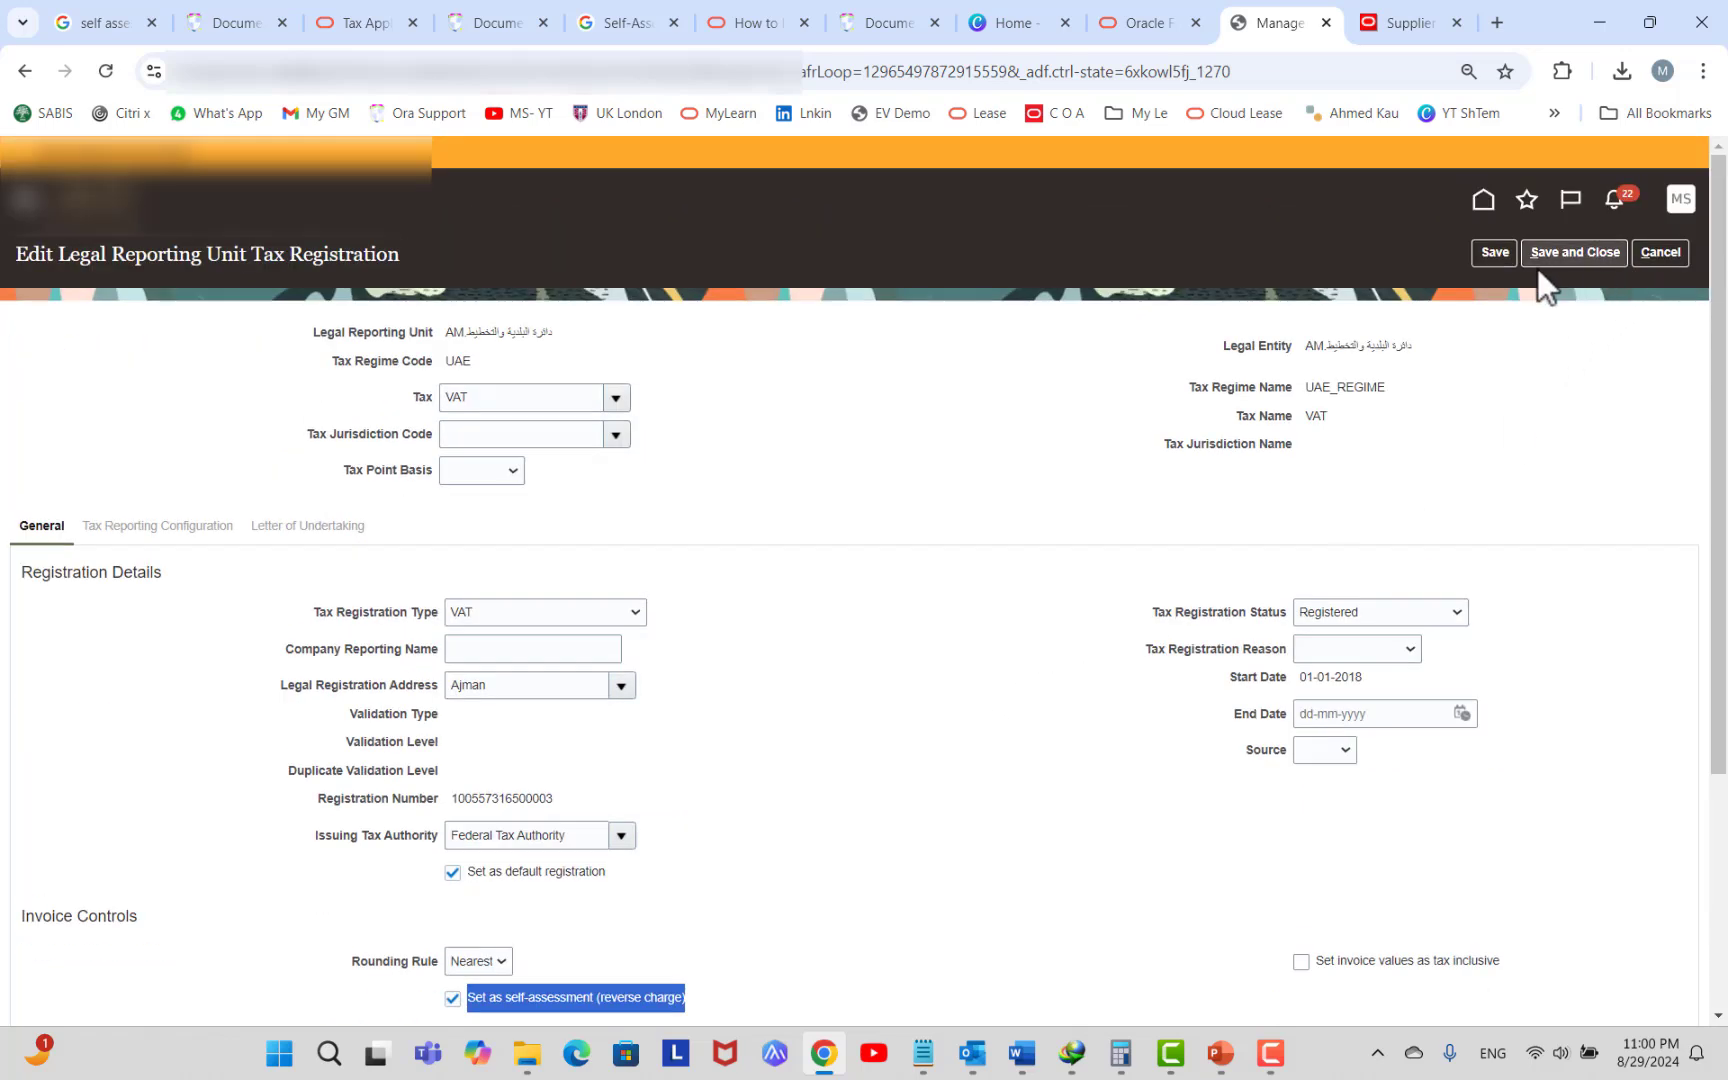
{"action": "left_click", "coordinate": [1662, 252]}
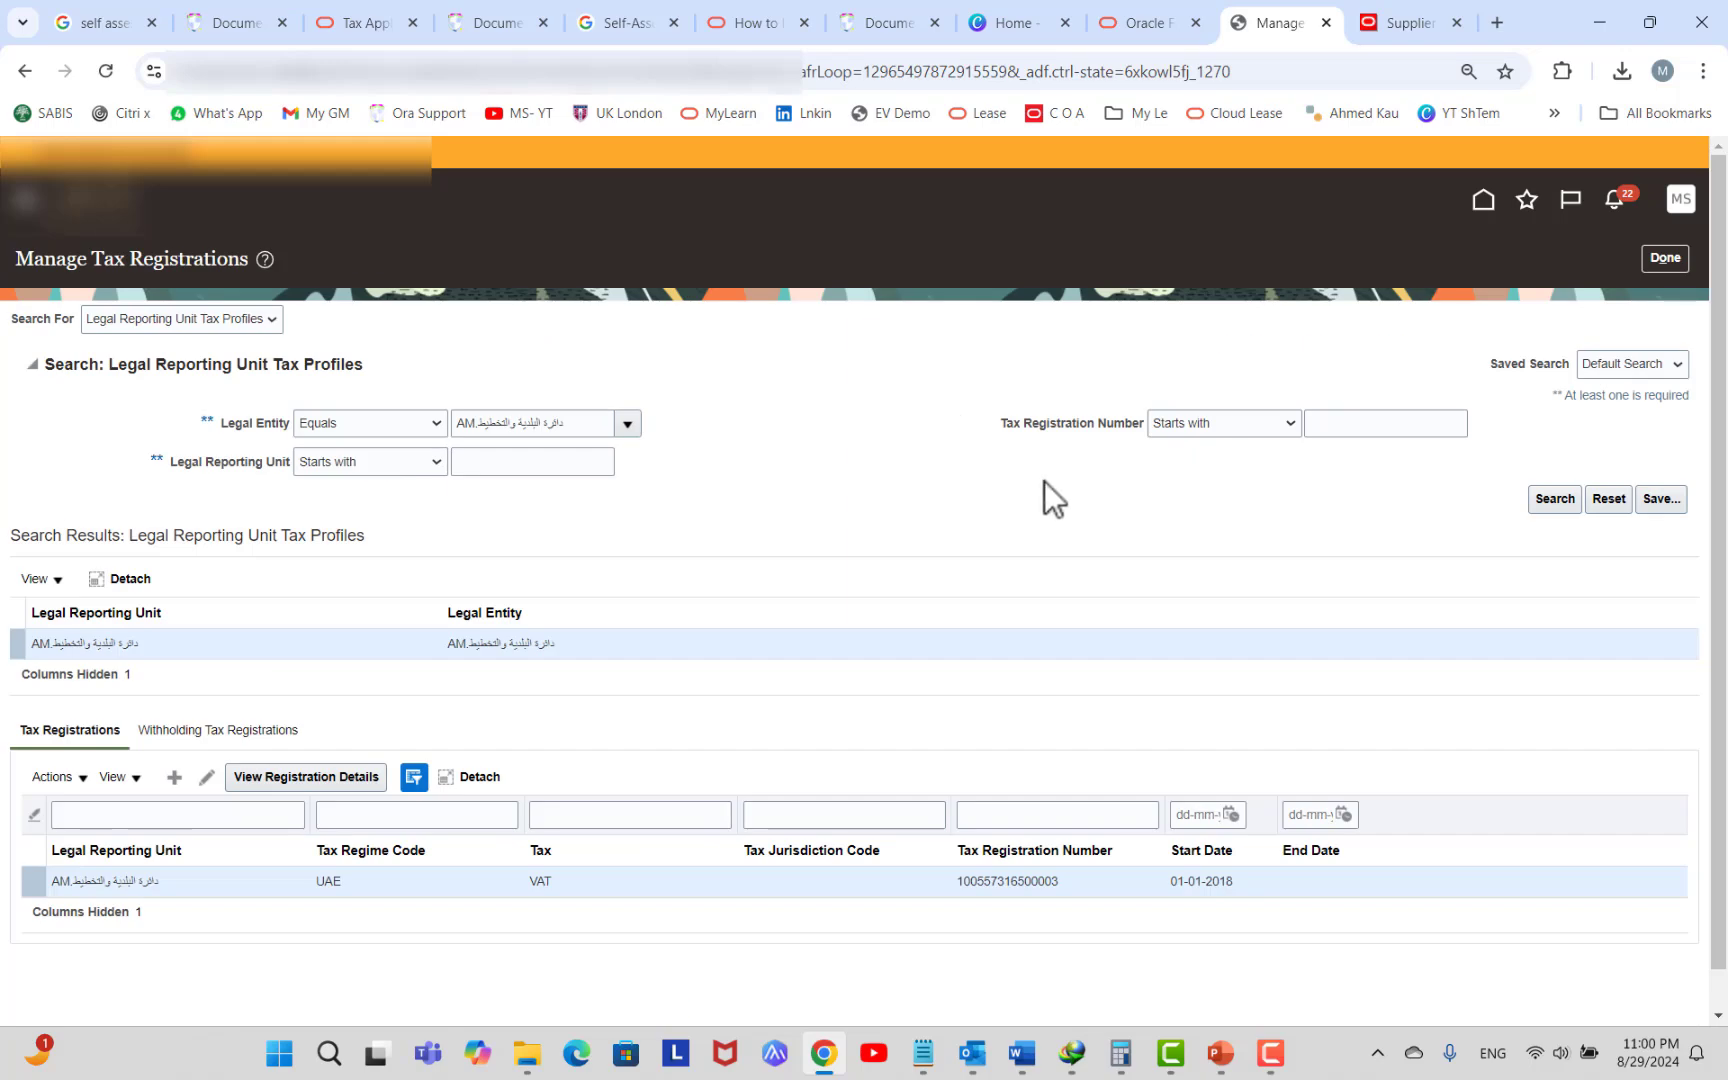
{"action": "left_click", "coordinate": [1662, 258]}
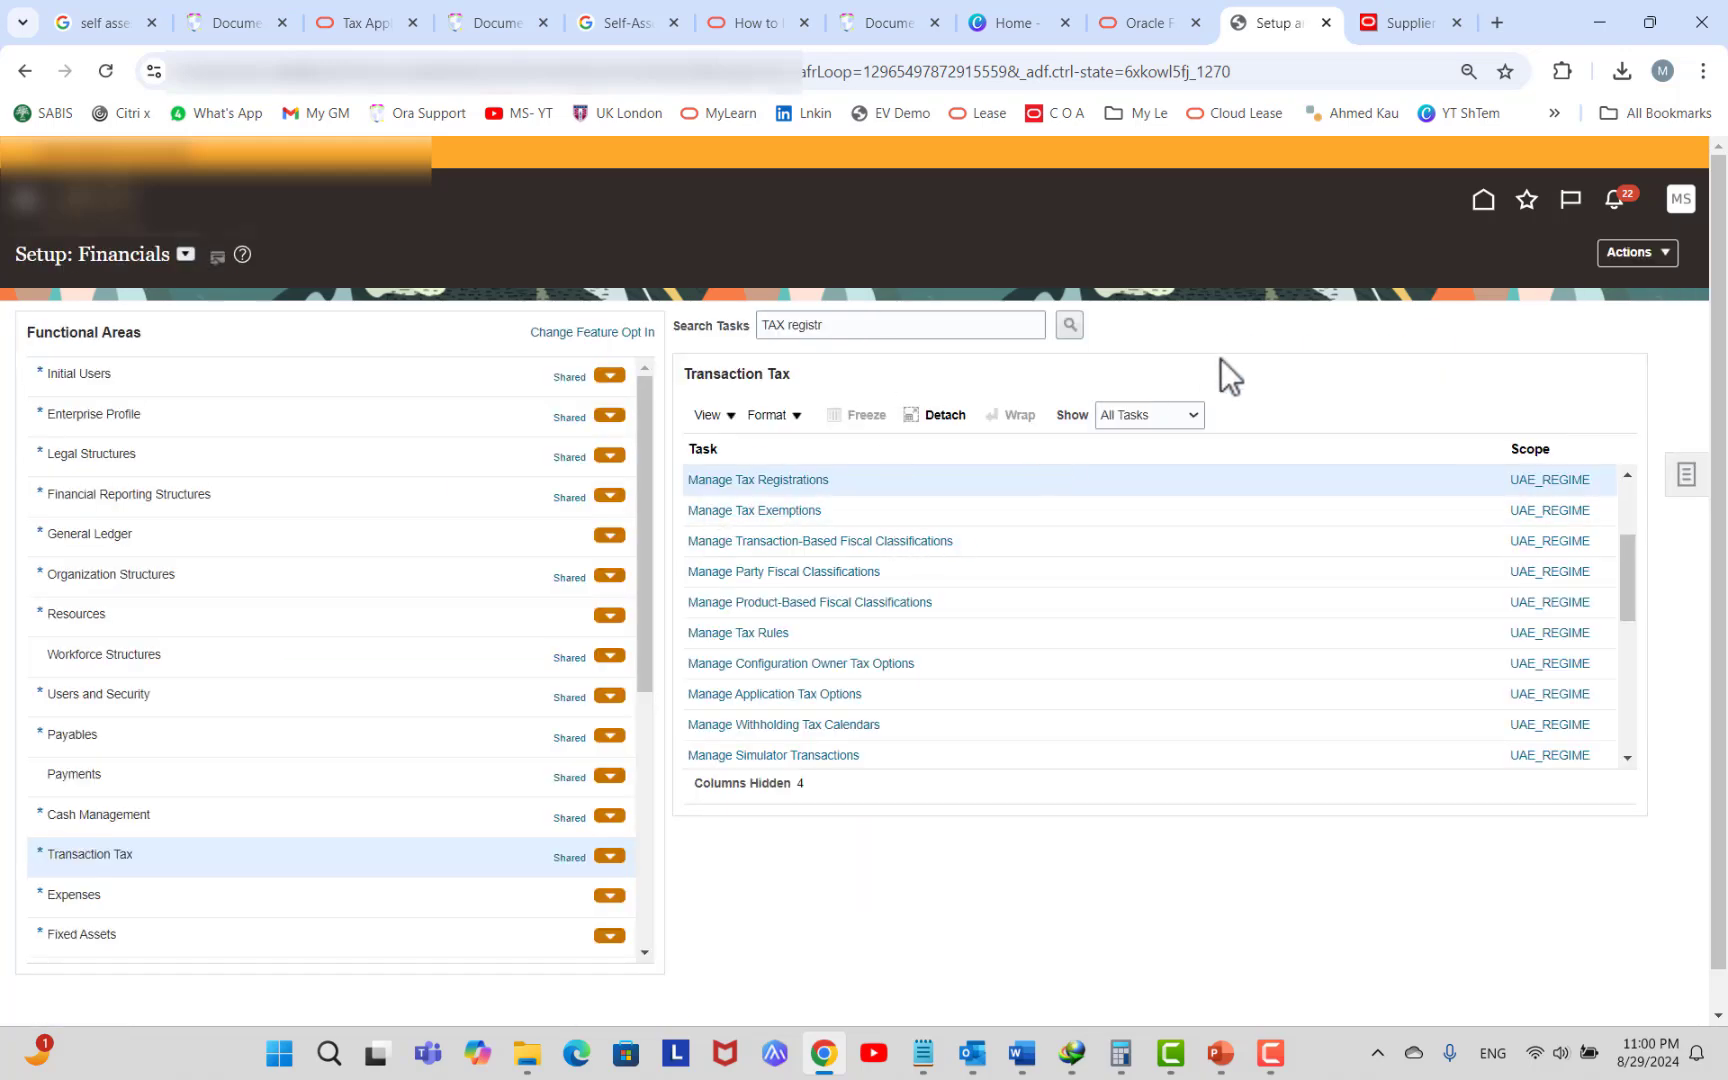
Return to the home page, find the Procurement area and open its Suppliers work area.
{"action": "left_click", "coordinate": [1483, 201]}
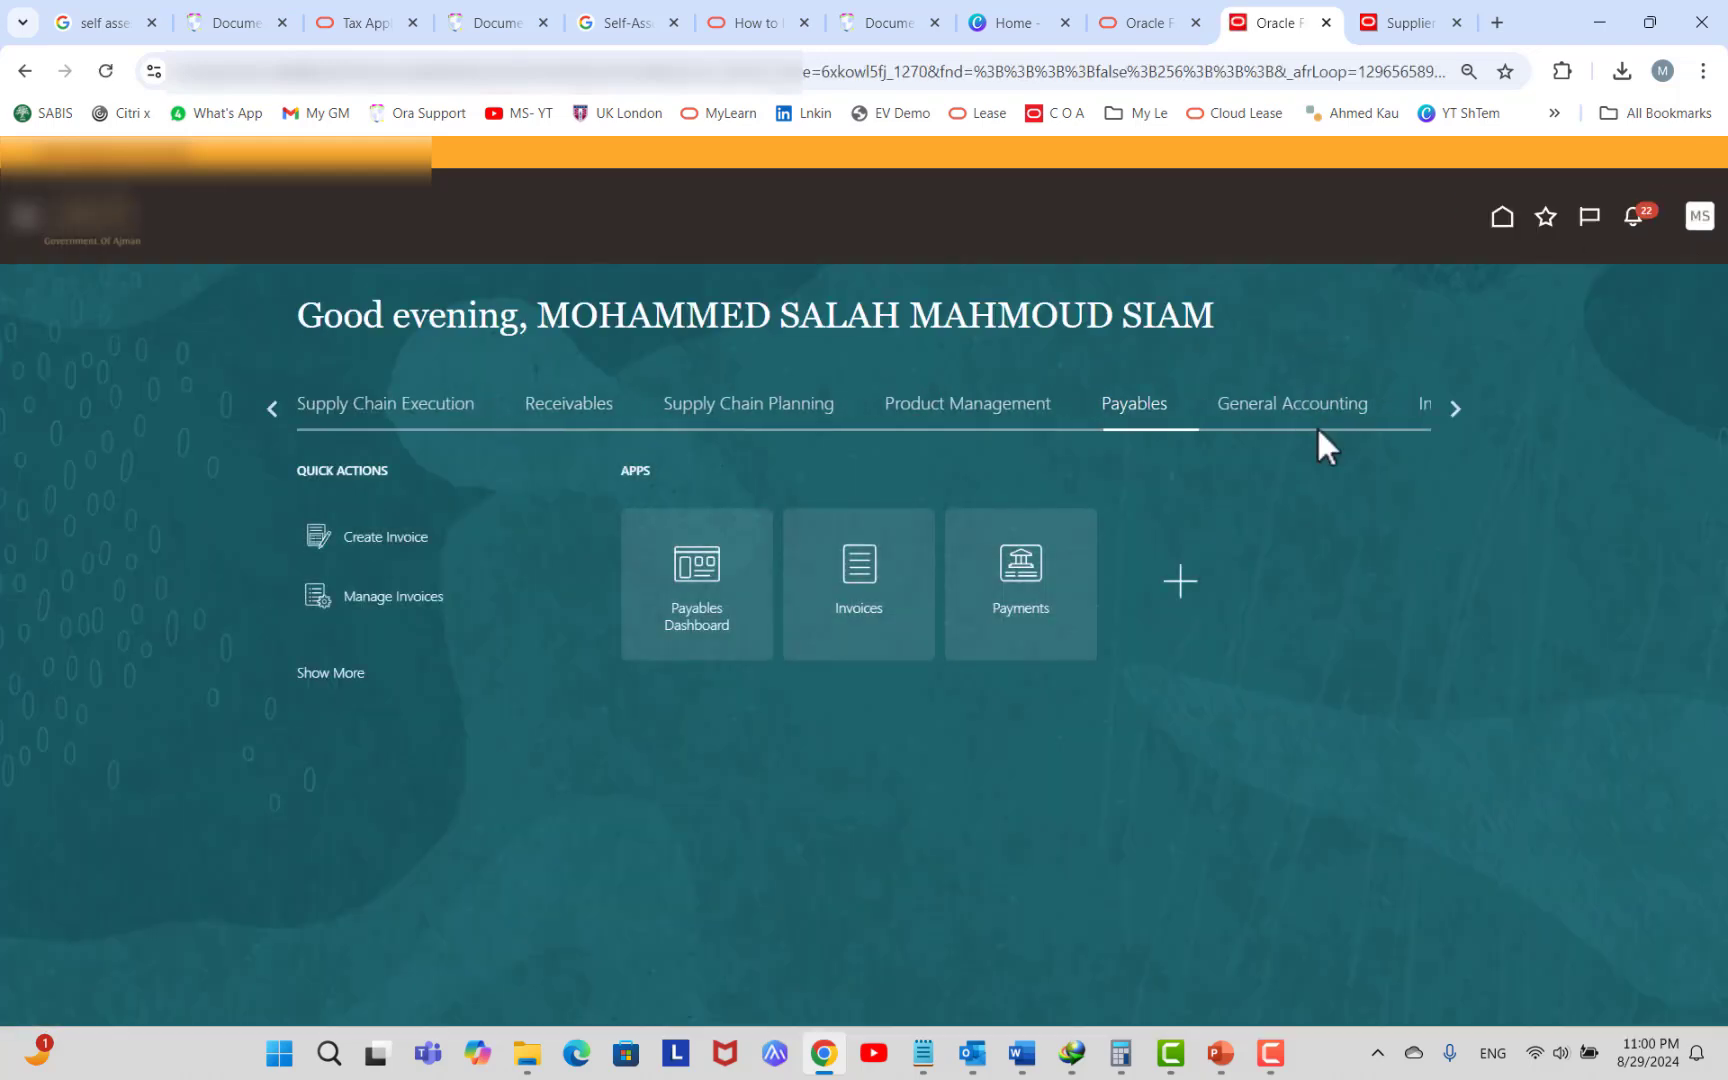
{"action": "left_click", "coordinate": [1445, 407]}
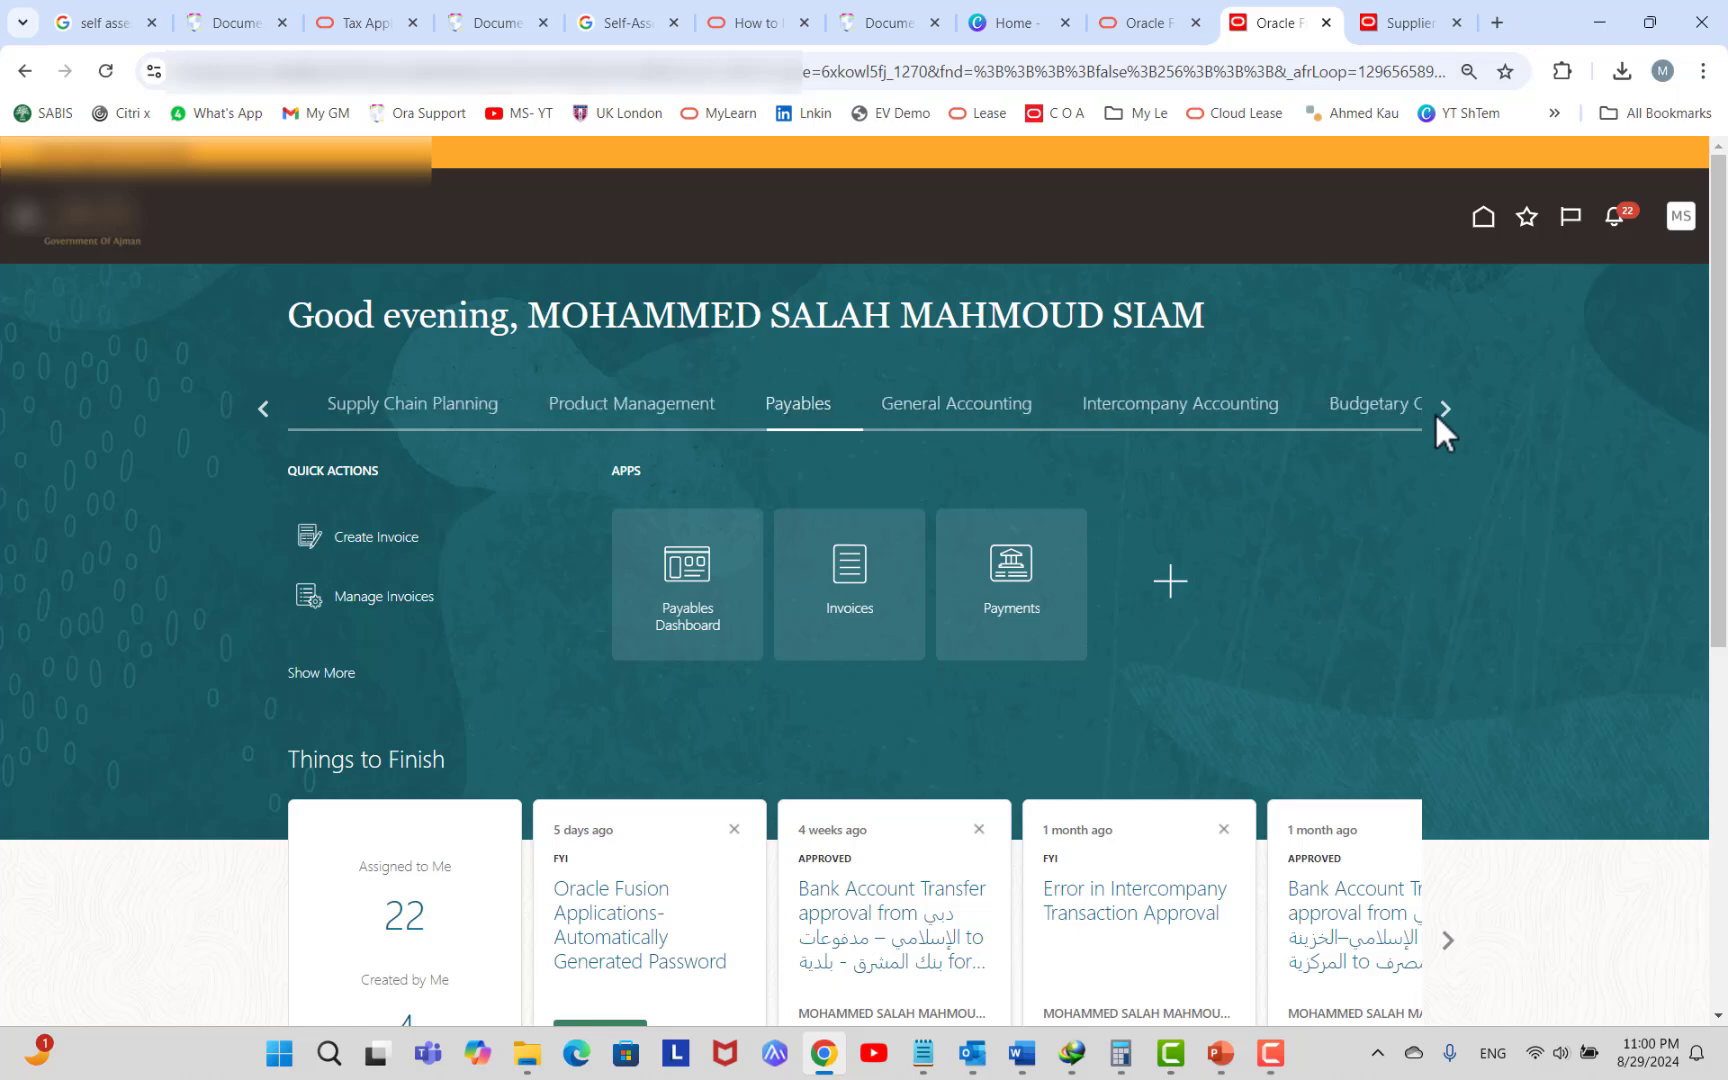
{"action": "scroll", "coordinate": [1388, 486], "scroll_direction": "down", "scroll_amount": 2}
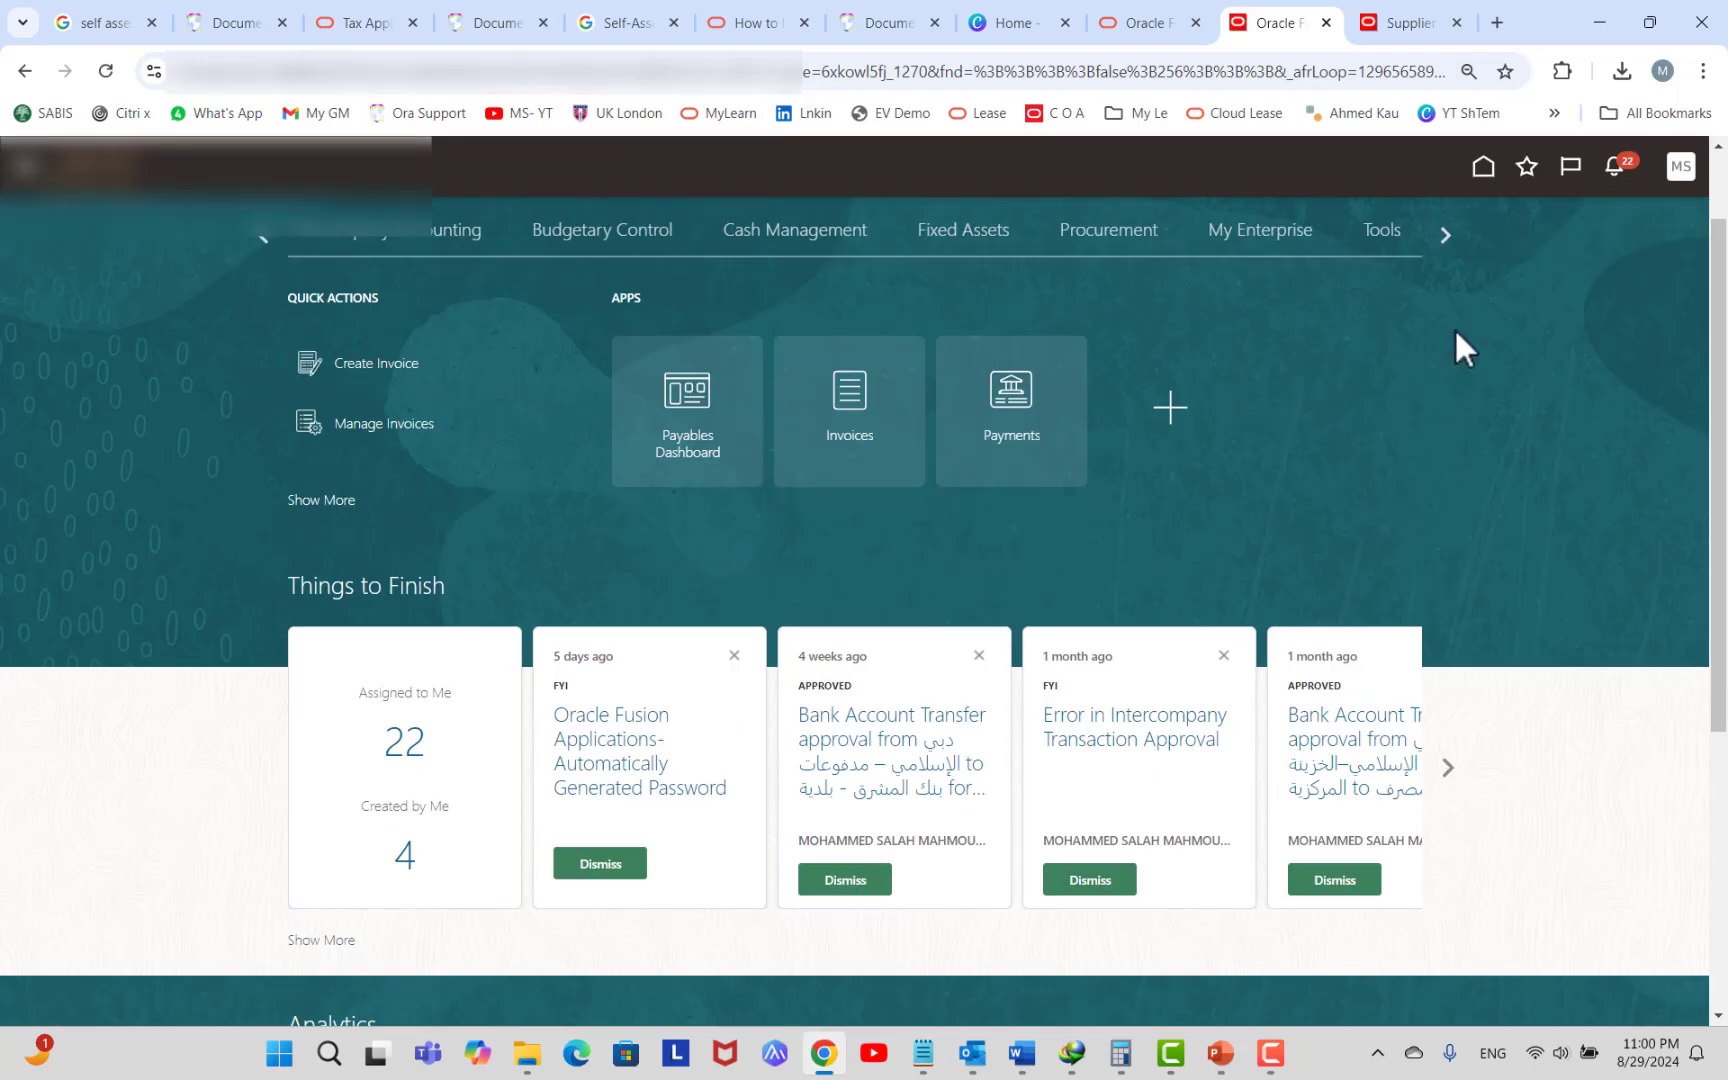
{"action": "left_click", "coordinate": [1444, 234]}
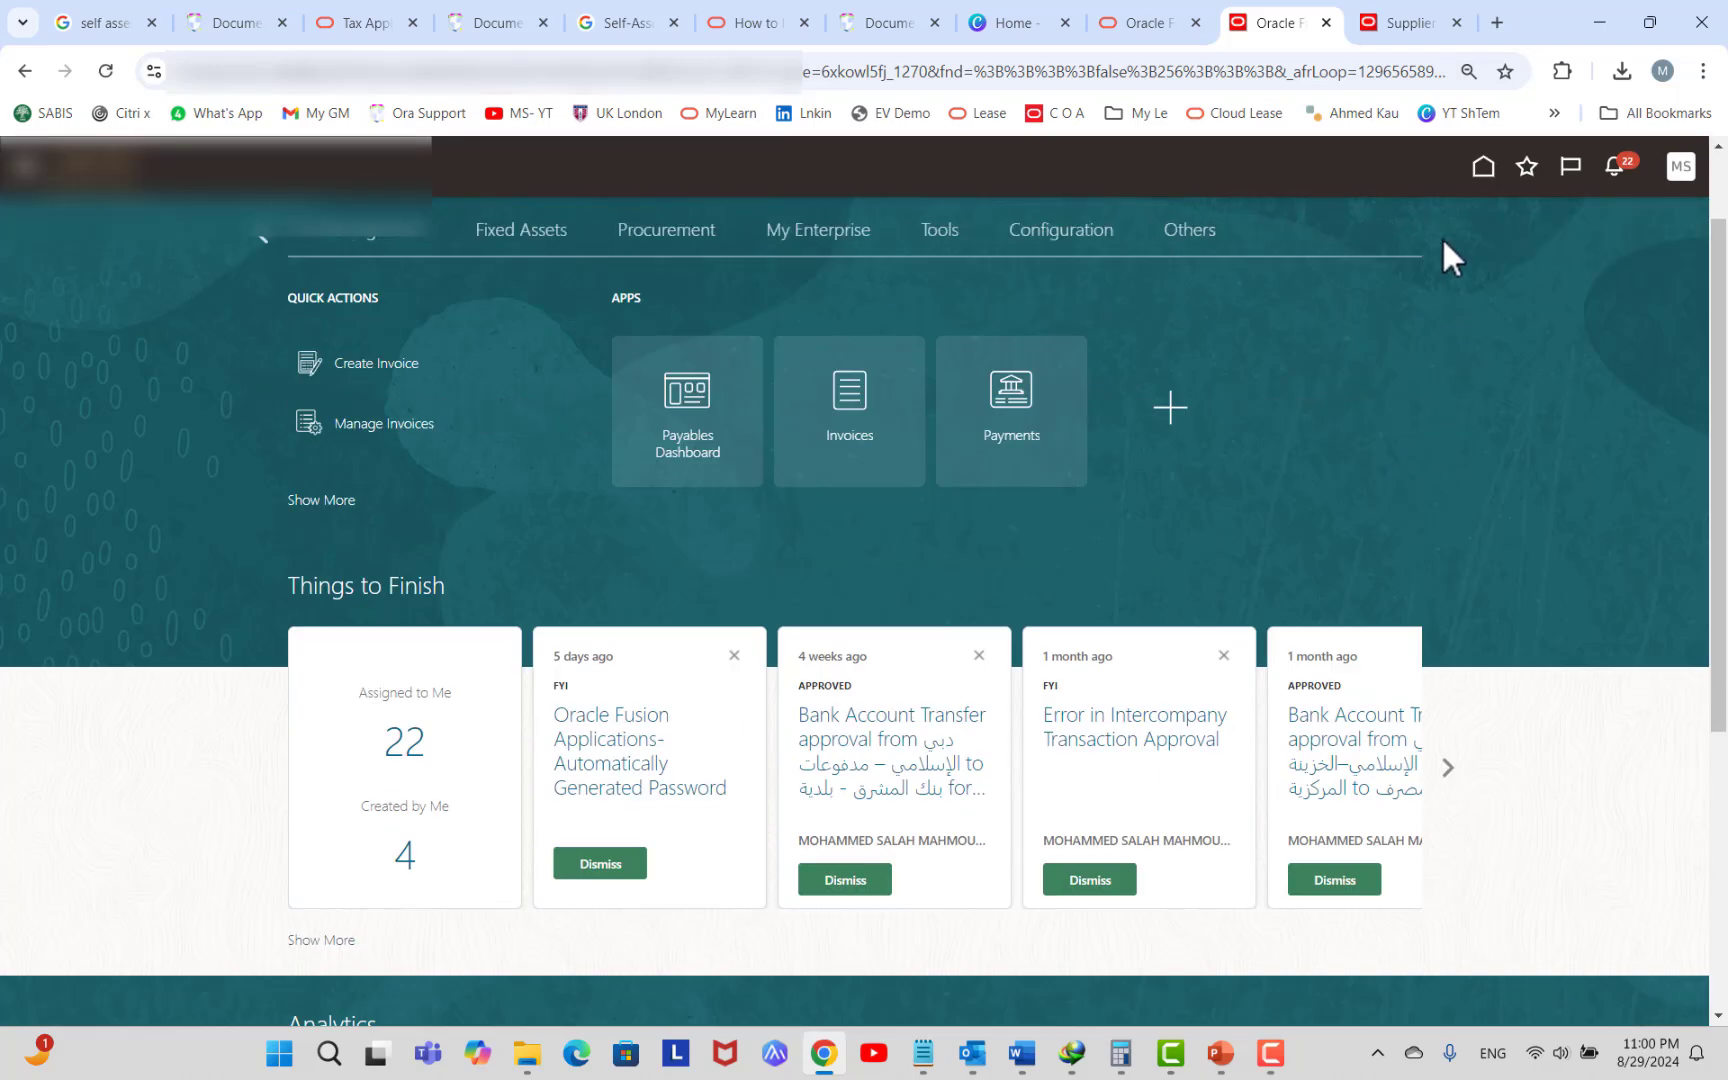
{"action": "left_click", "coordinate": [276, 239]}
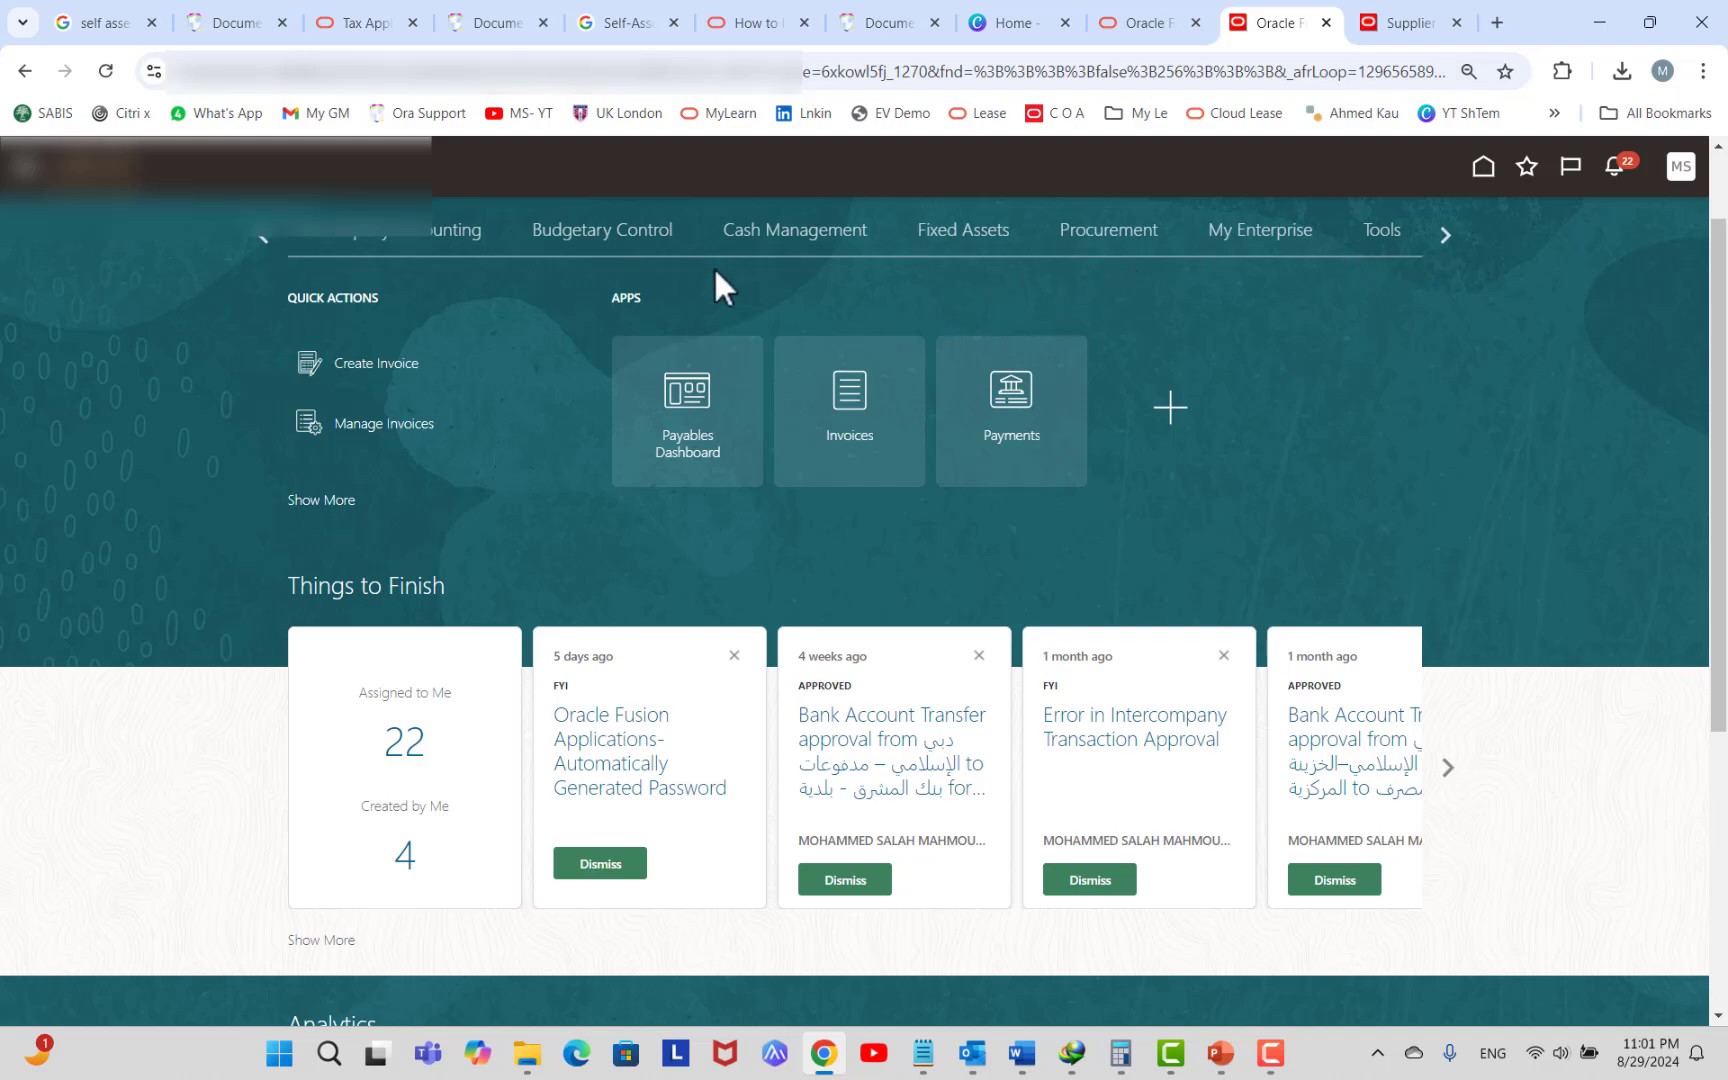
{"action": "left_click", "coordinate": [268, 234]}
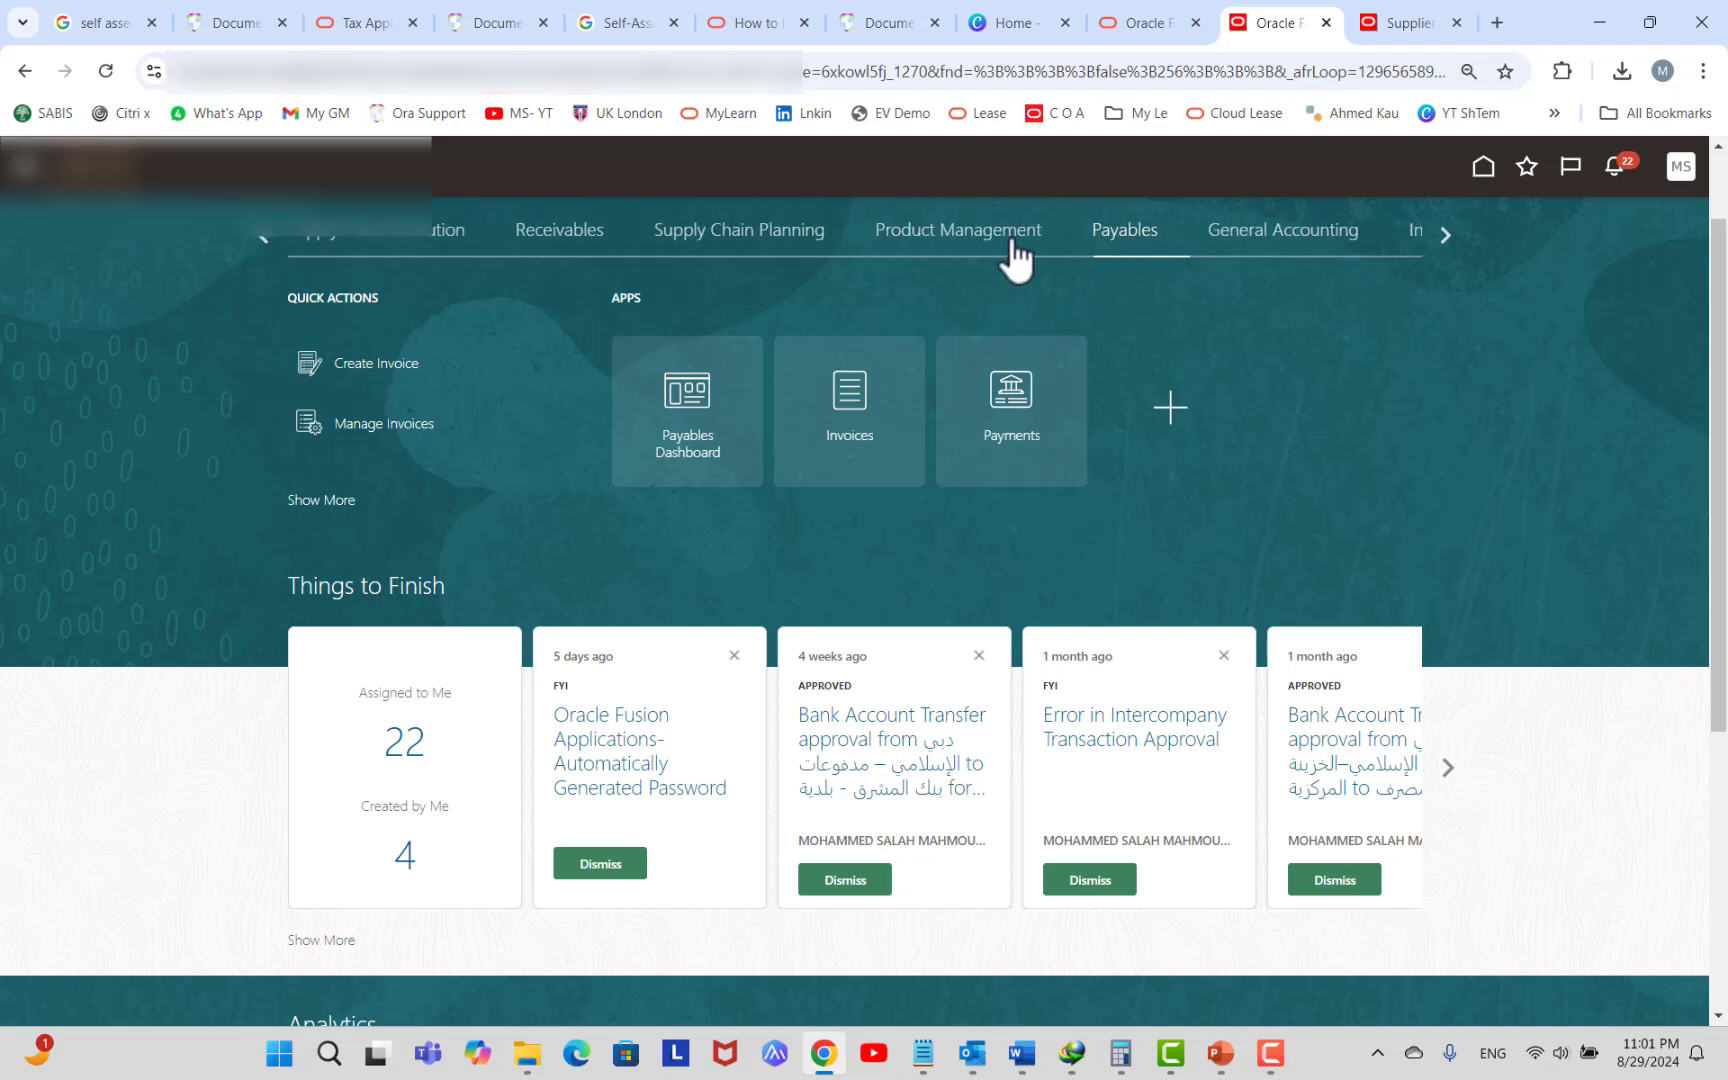
{"action": "left_click", "coordinate": [1446, 238]}
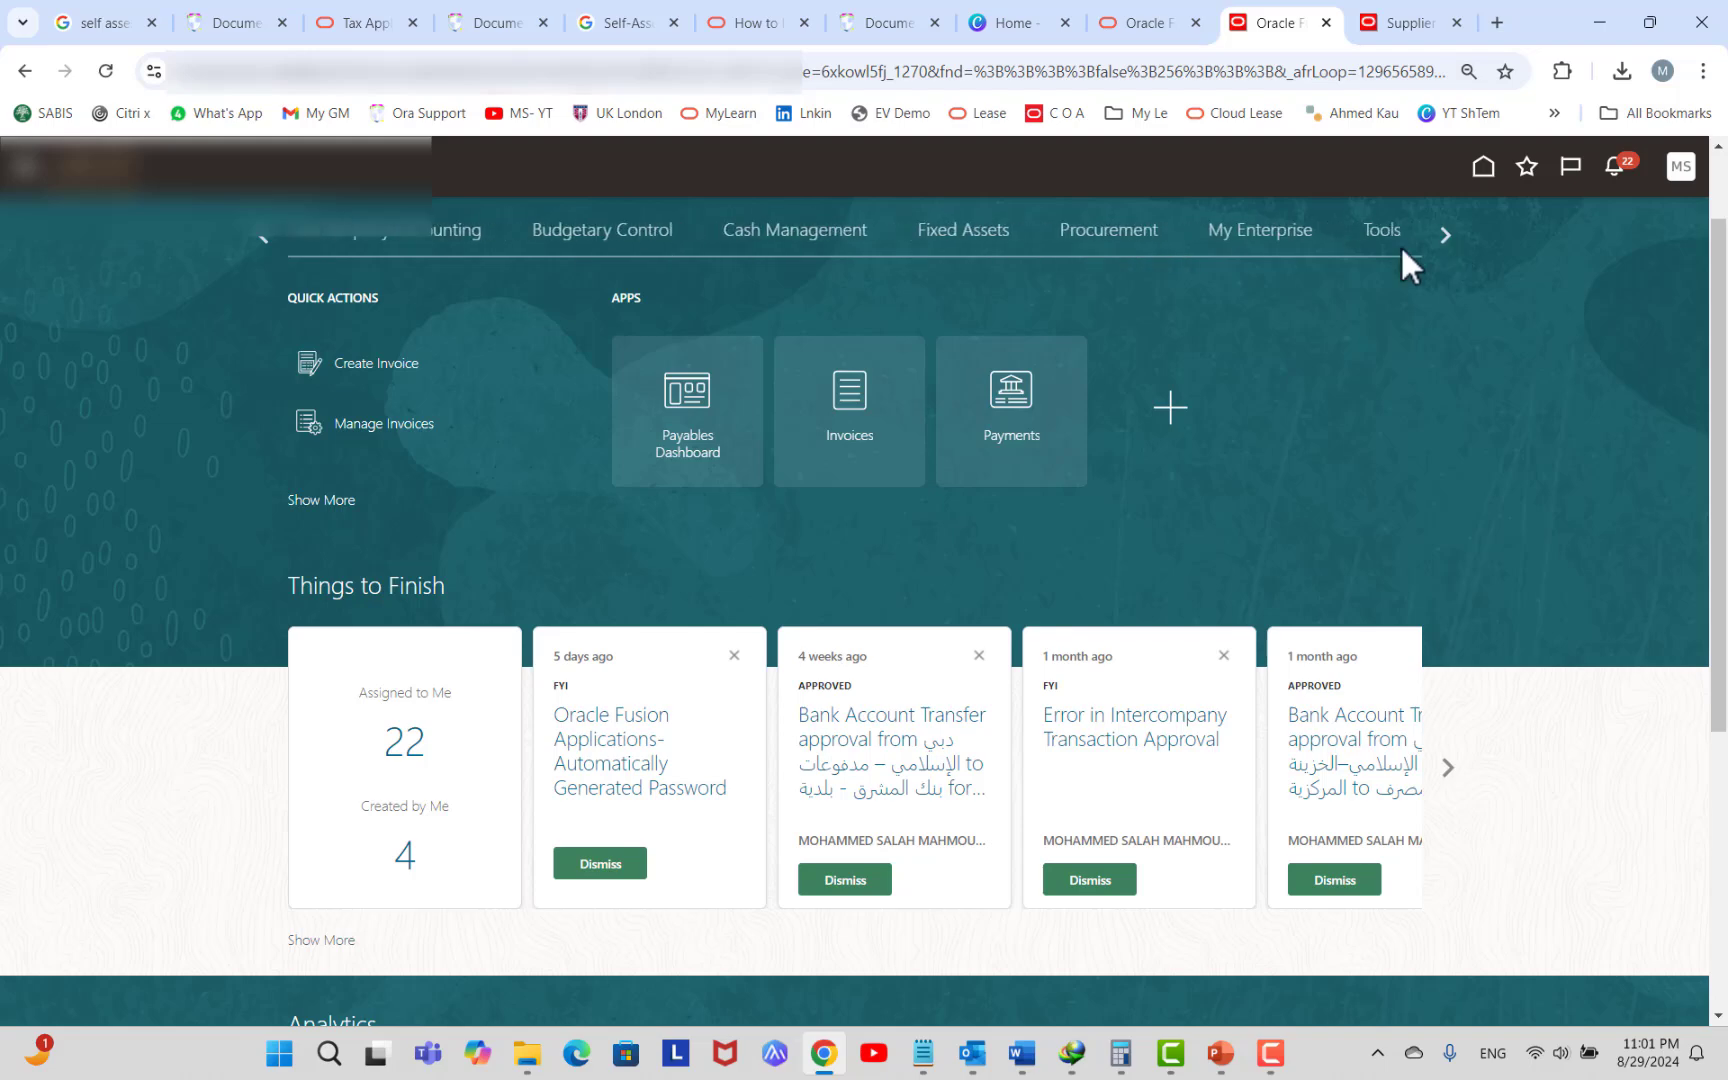
{"action": "left_click", "coordinate": [1087, 245]}
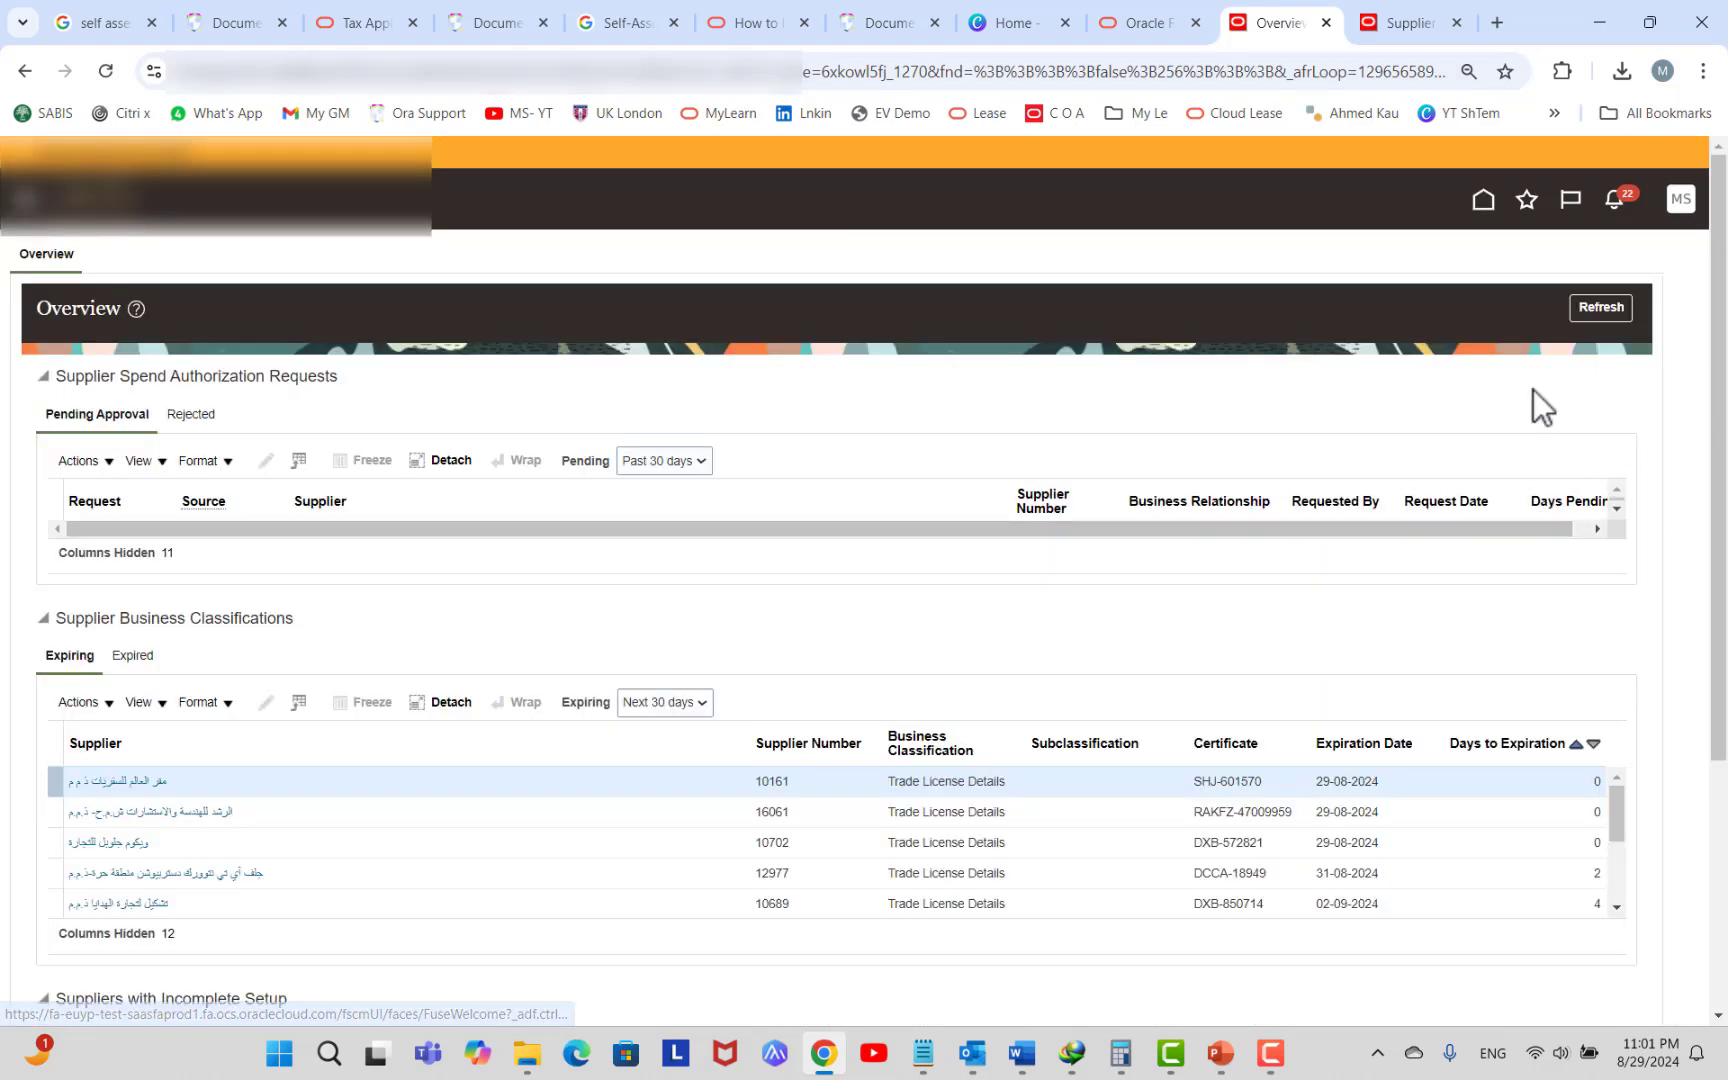
Search the suppliers for "oracl" and open the addresses of the supplier Oracl.
{"action": "left_click", "coordinate": [1543, 267]}
{"action": "type", "text": "oracl"}
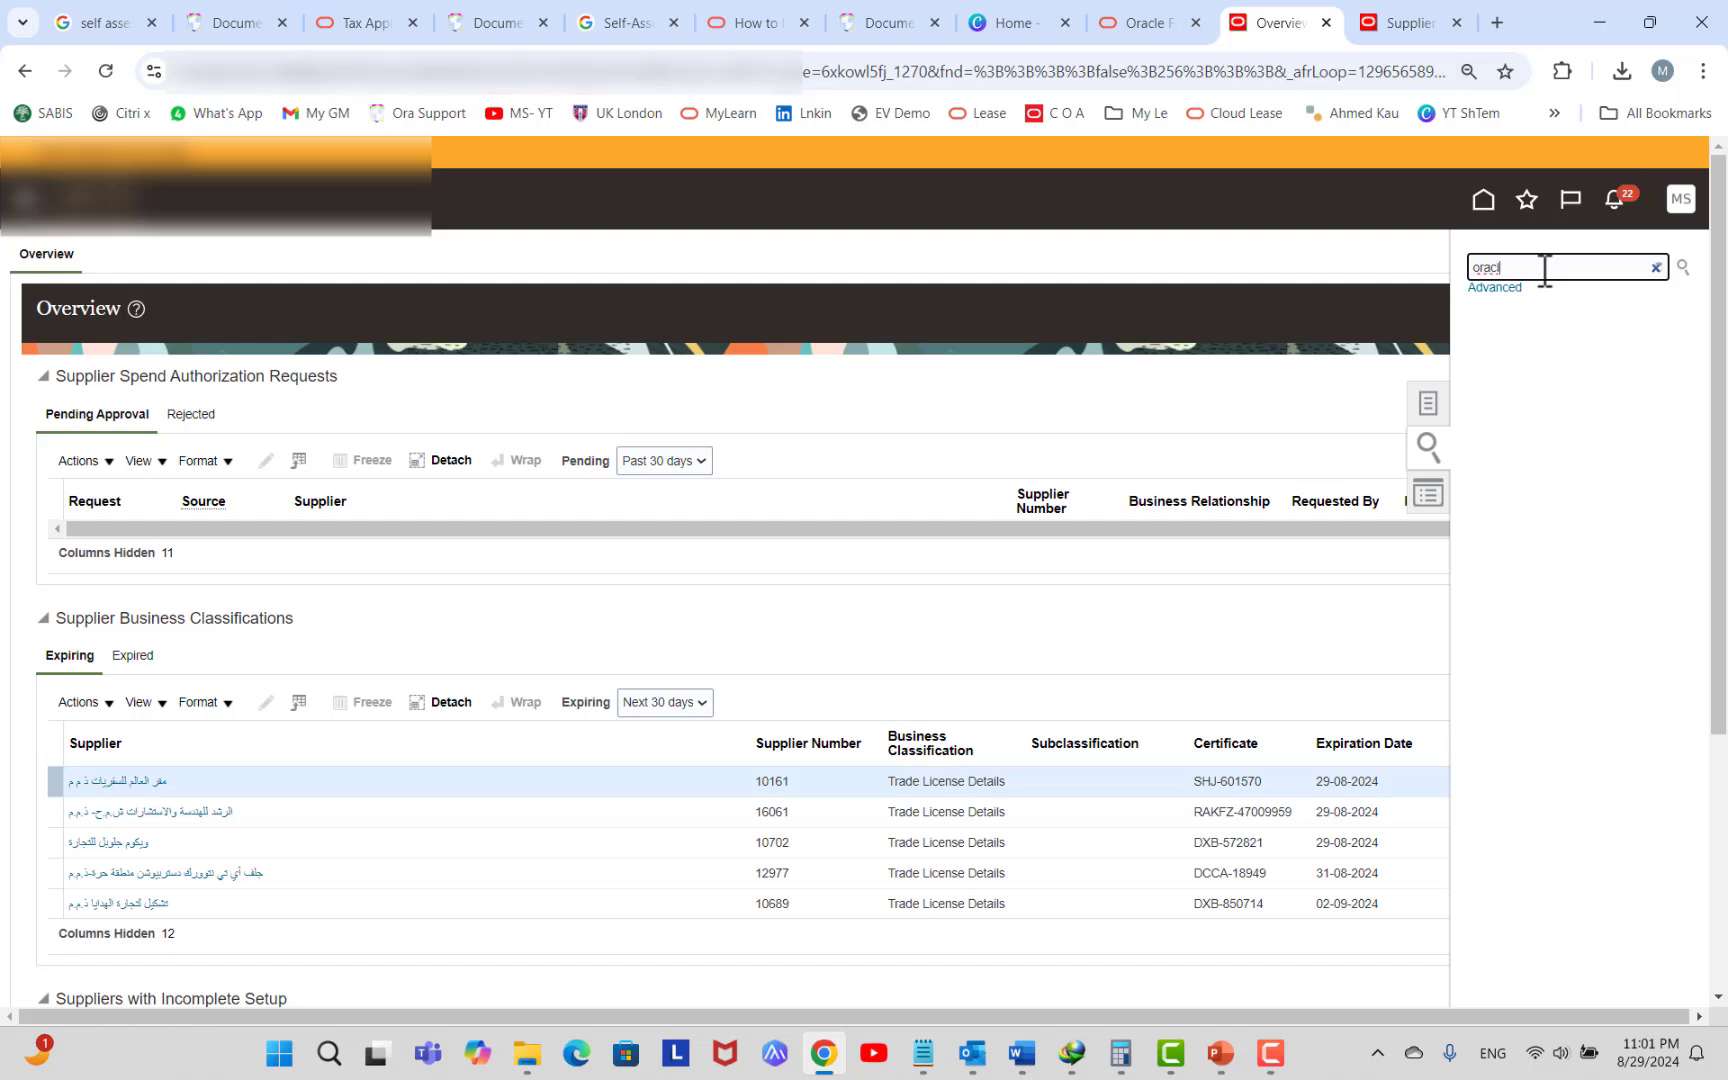
{"action": "key", "text": "Return"}
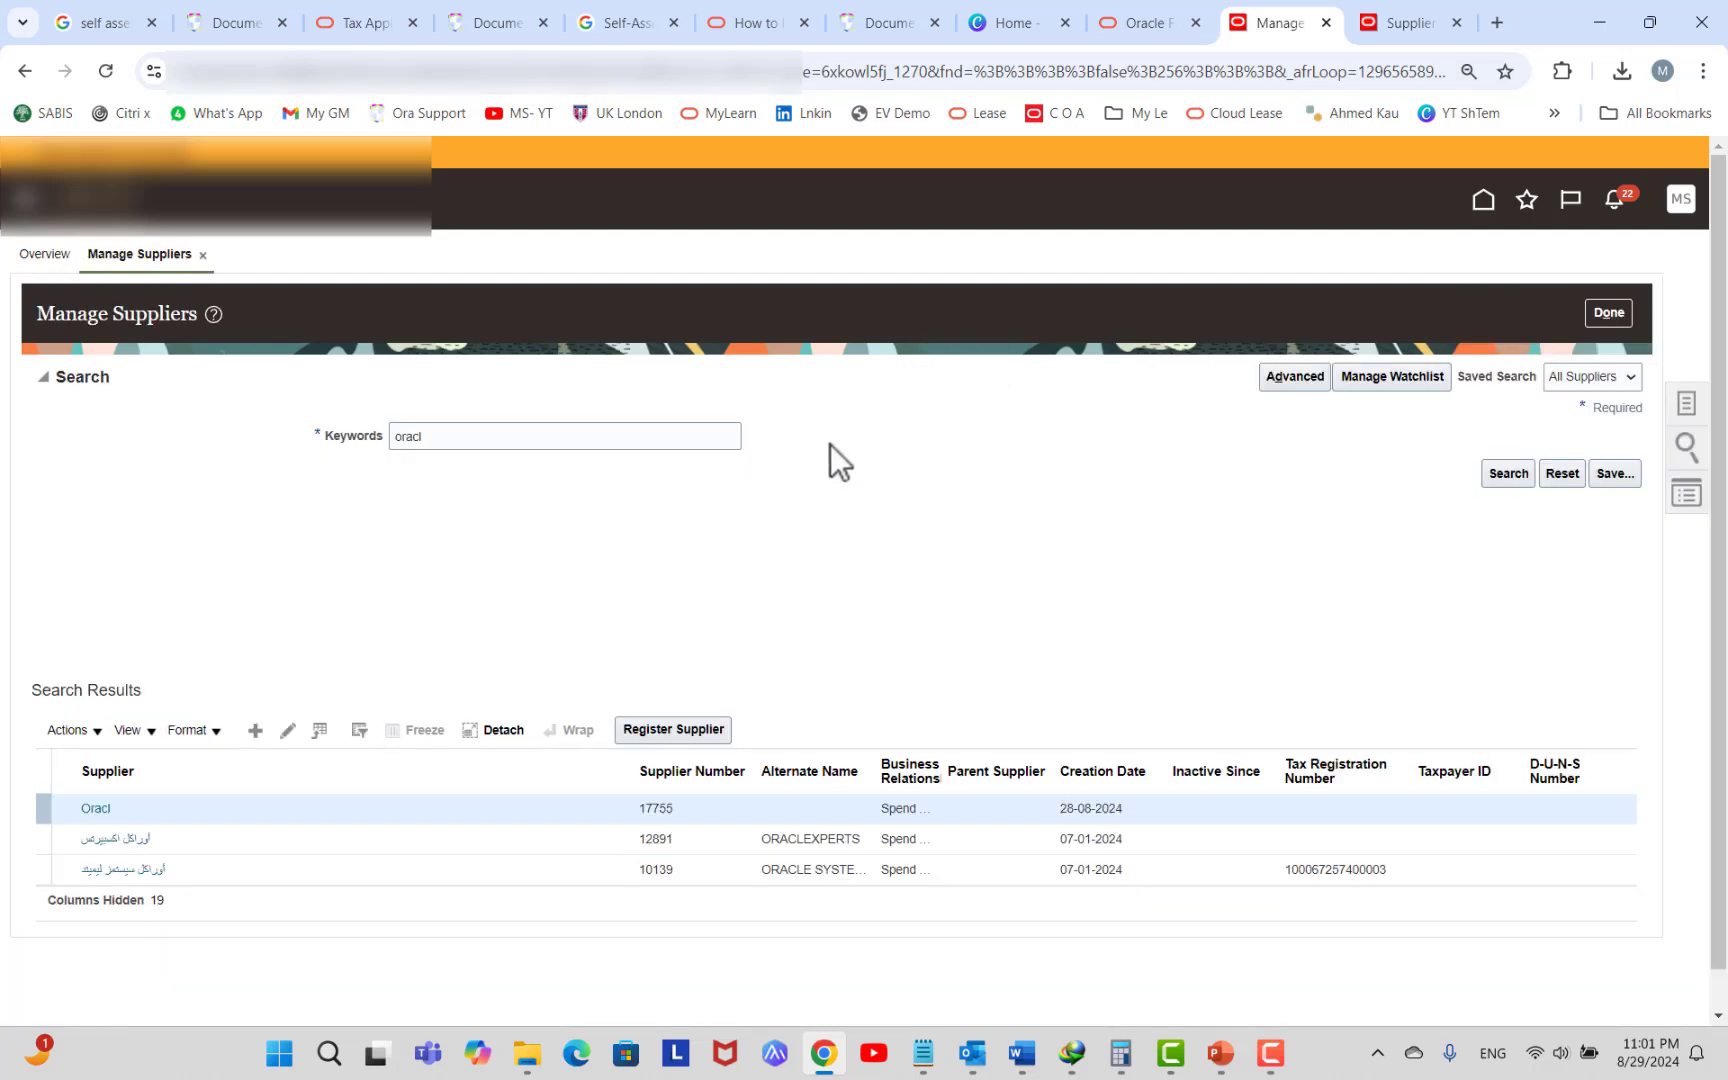
{"action": "left_click", "coordinate": [101, 809]}
{"action": "left_click", "coordinate": [116, 390]}
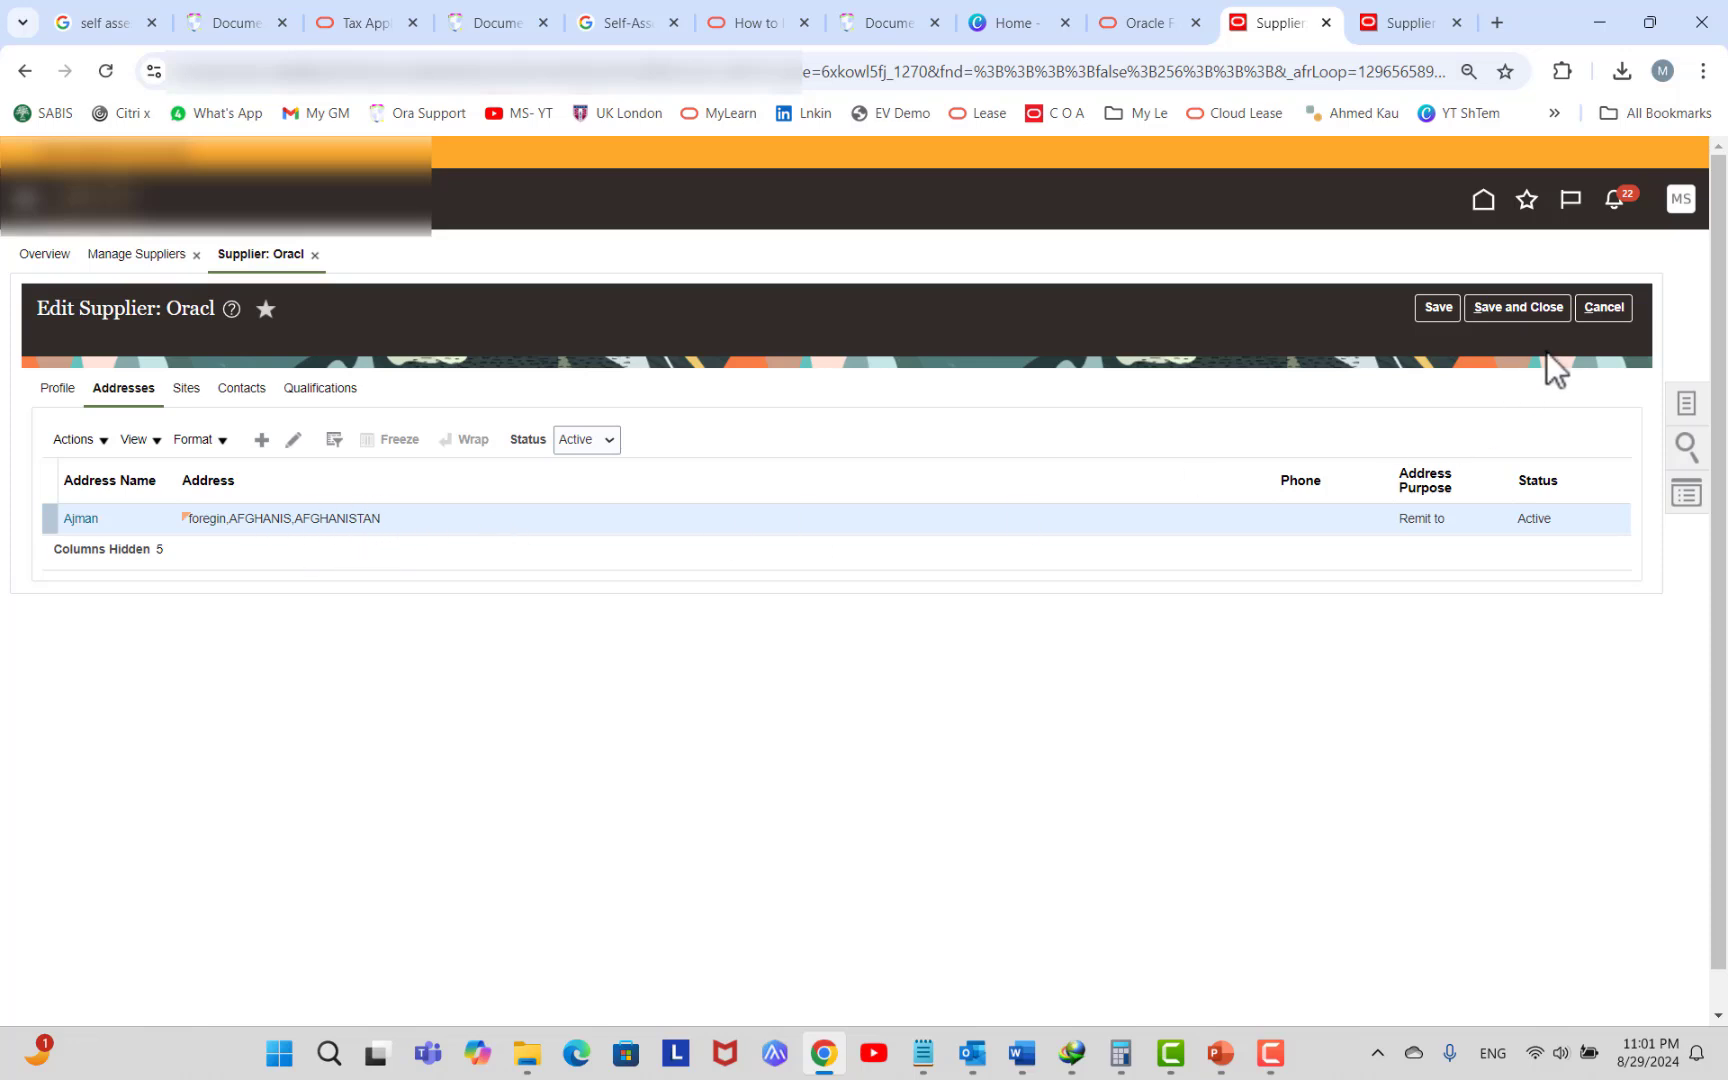
Return to the home page and start creating a new invoice in Payables.
{"action": "left_click", "coordinate": [1483, 203]}
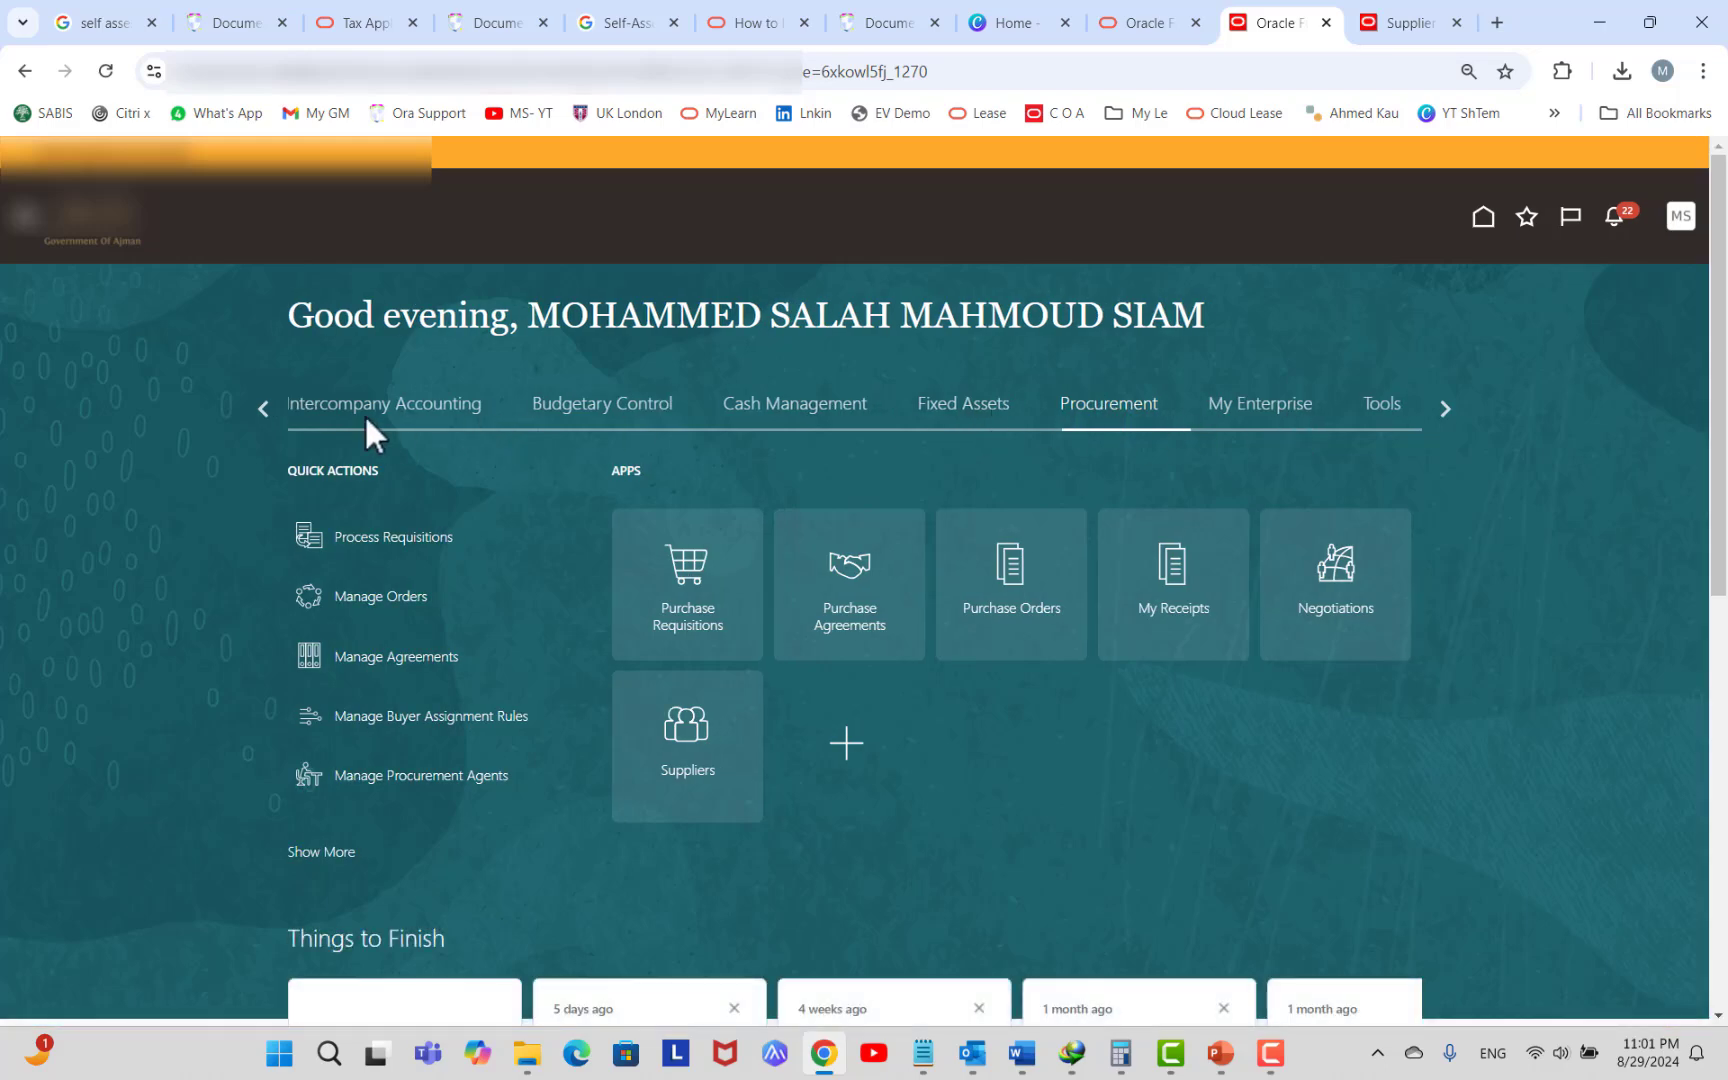
{"action": "left_click", "coordinate": [264, 407]}
{"action": "left_click", "coordinate": [1126, 405]}
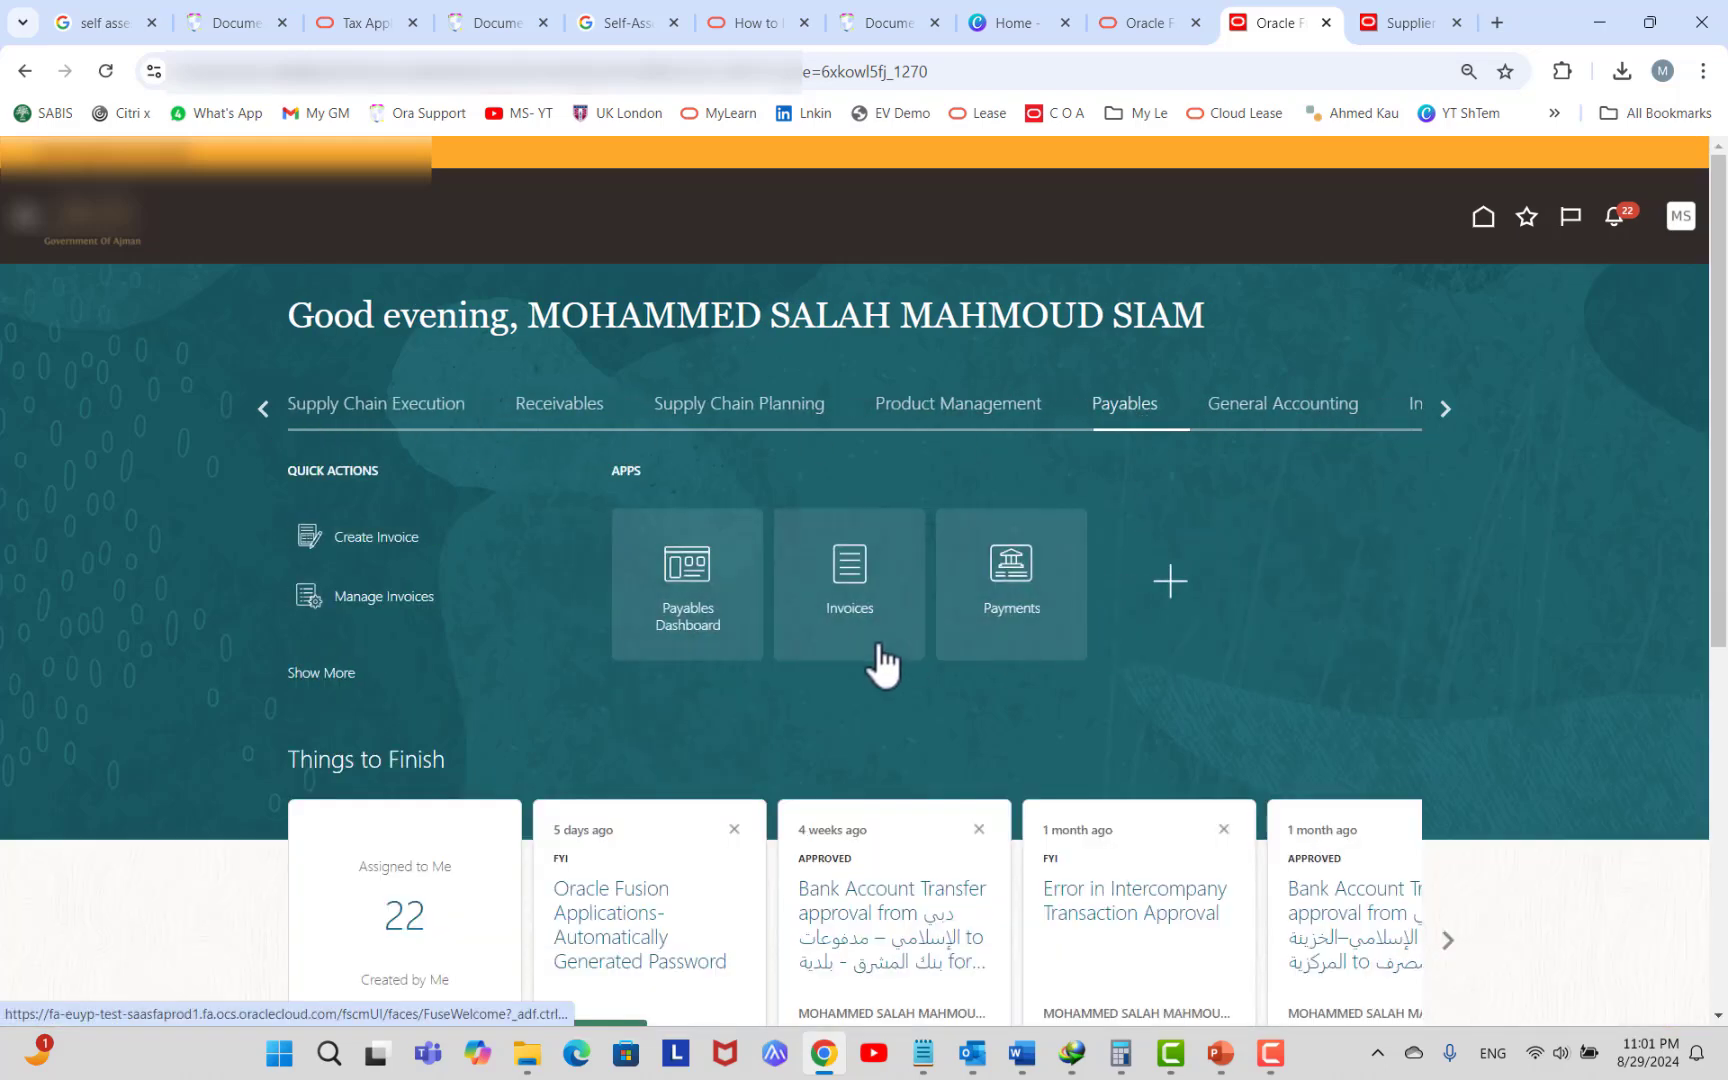
{"action": "left_click", "coordinate": [865, 562]}
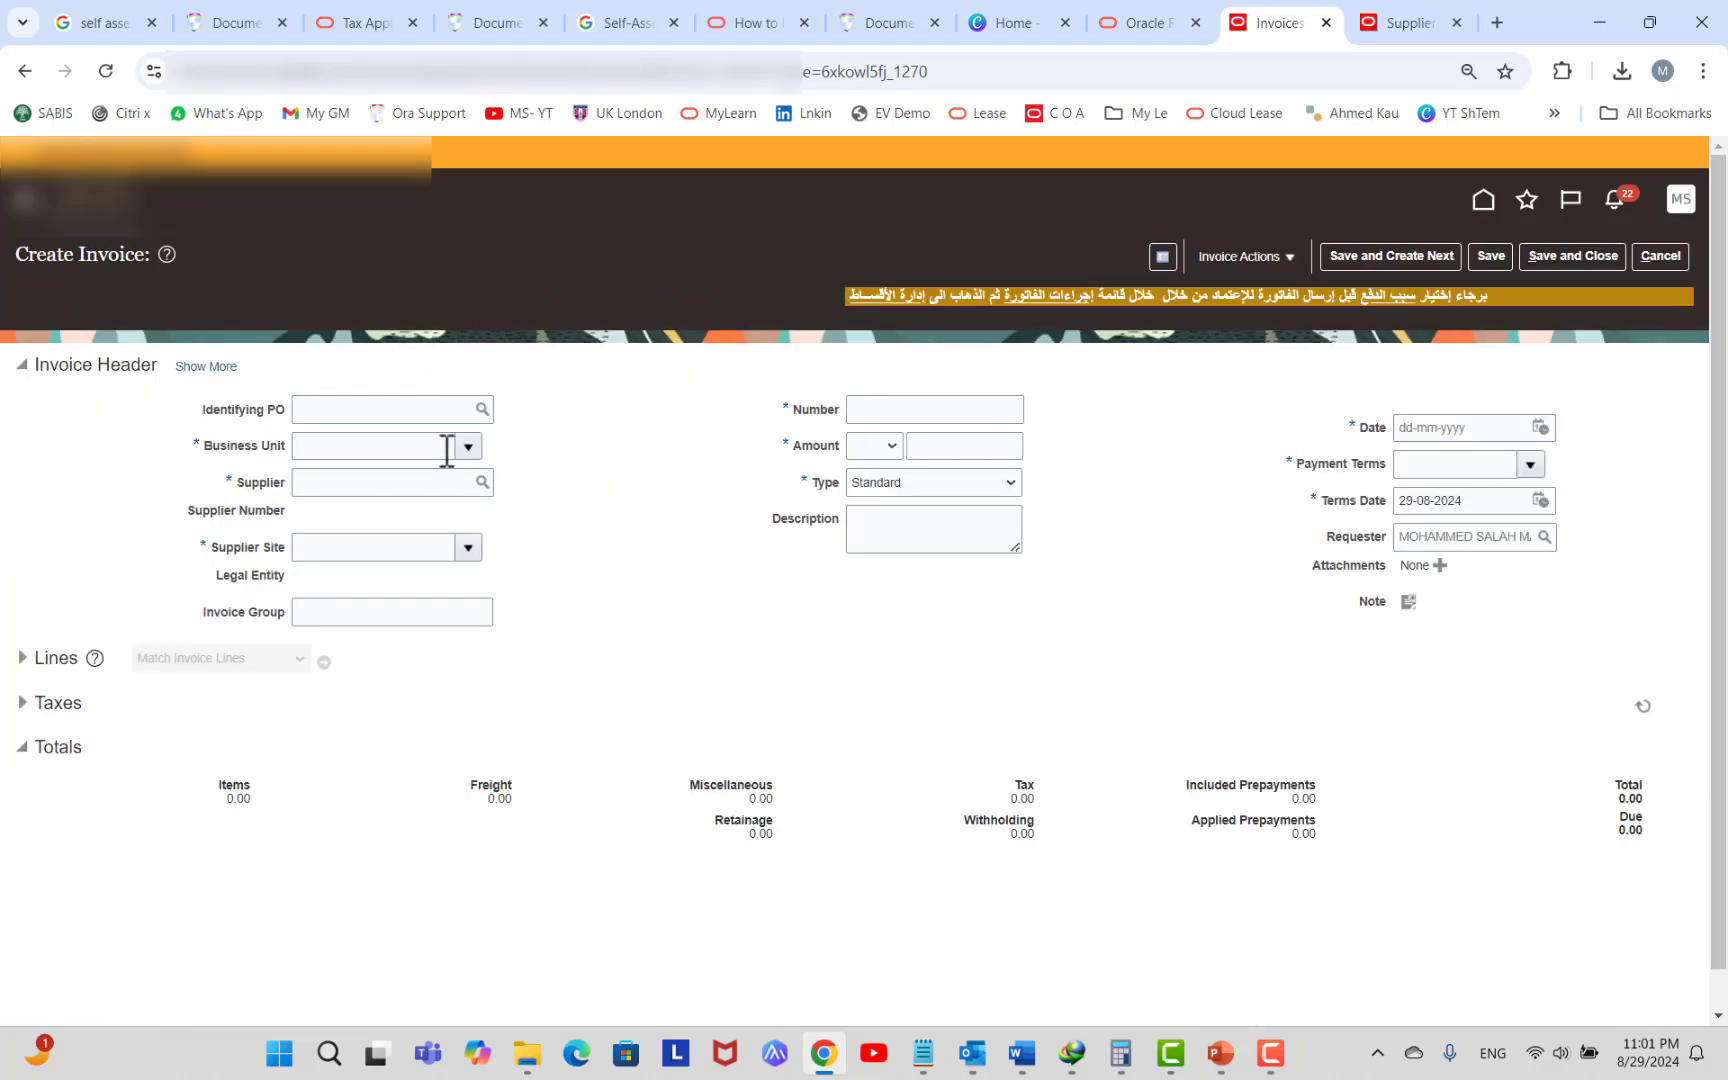
Set the invoice's business unit to AM.دائرة البلدية والتخطيط BU and its supplier to Oracl.
{"action": "left_click", "coordinate": [467, 447]}
{"action": "left_click", "coordinate": [392, 488]}
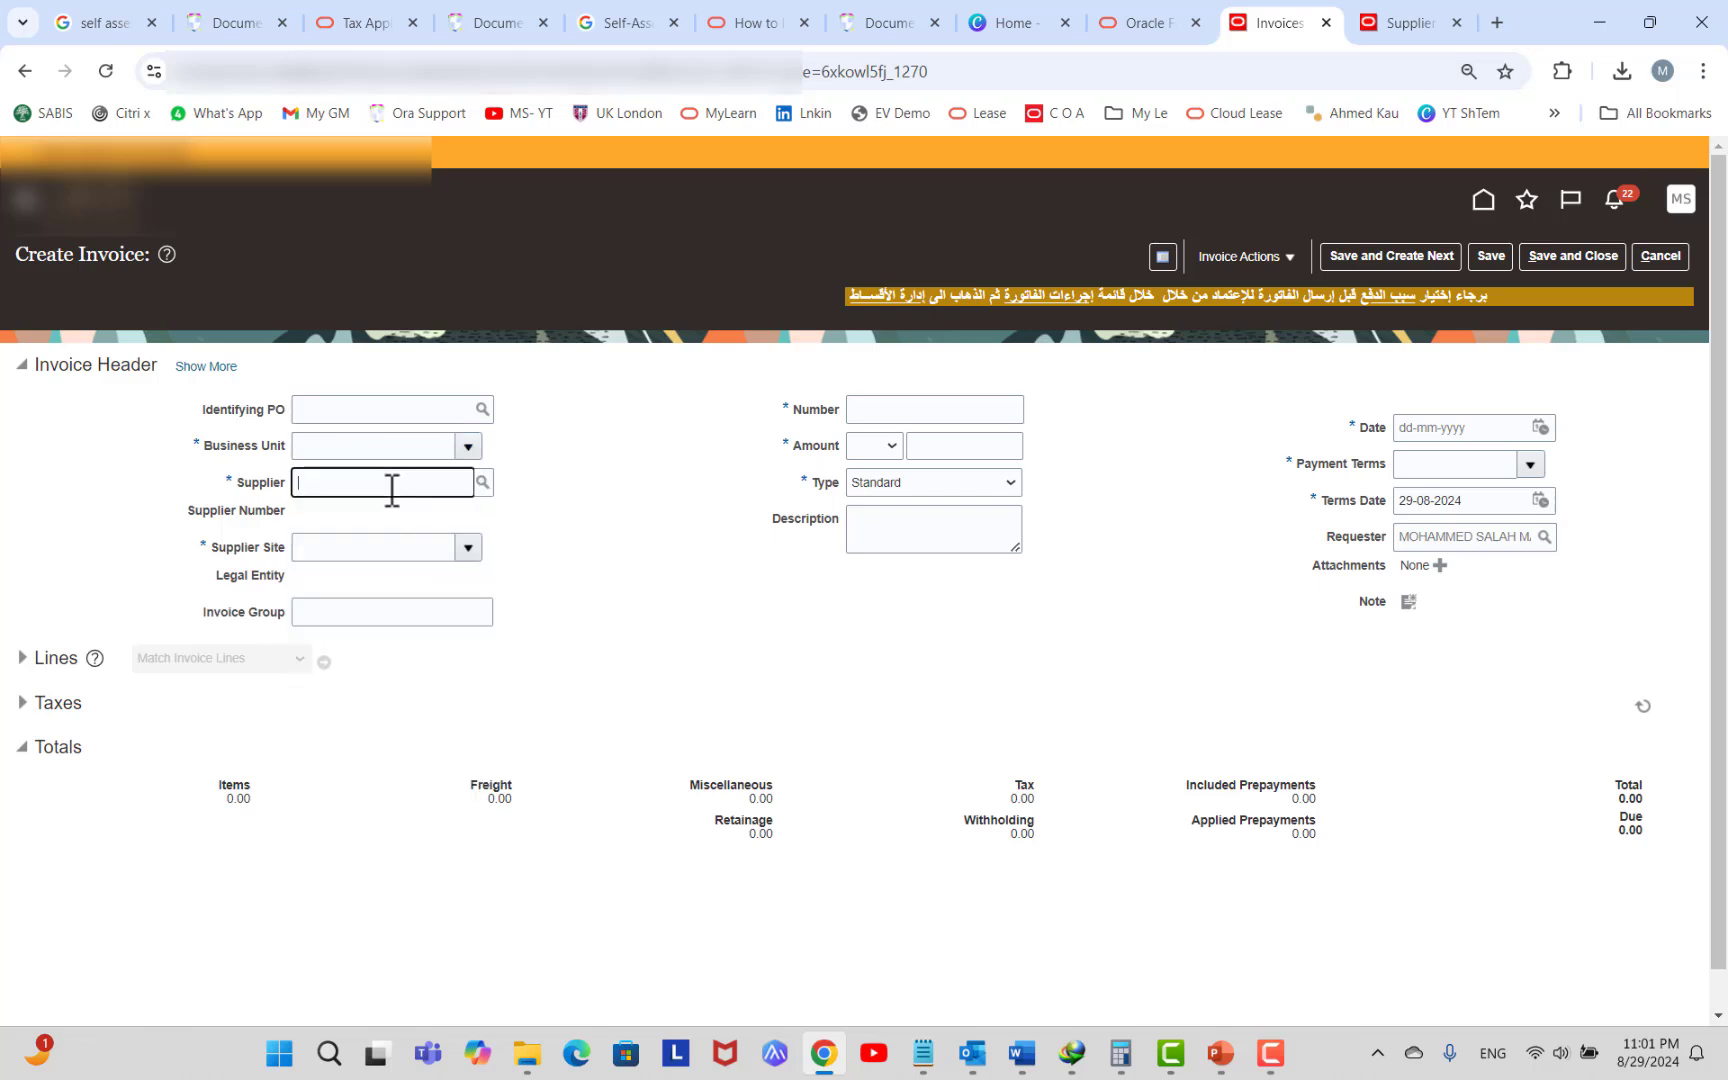
{"action": "type", "text": "oracl"}
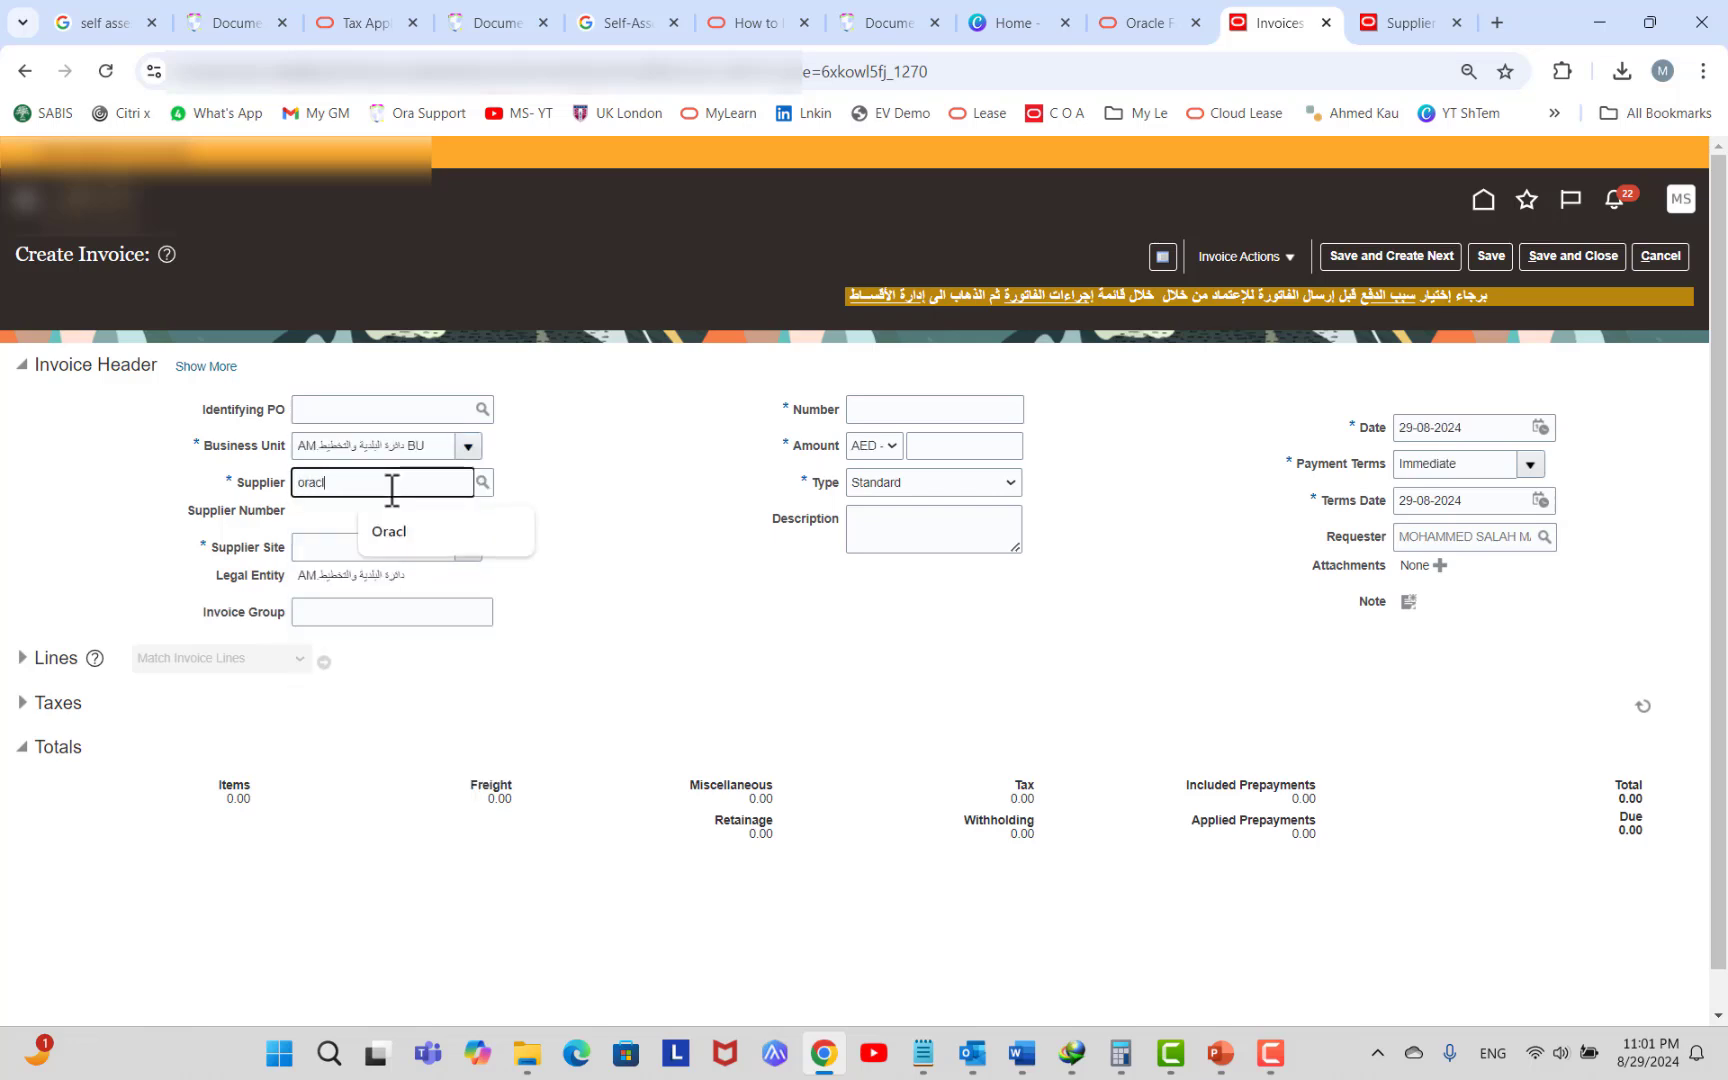
{"action": "key", "text": "Tab"}
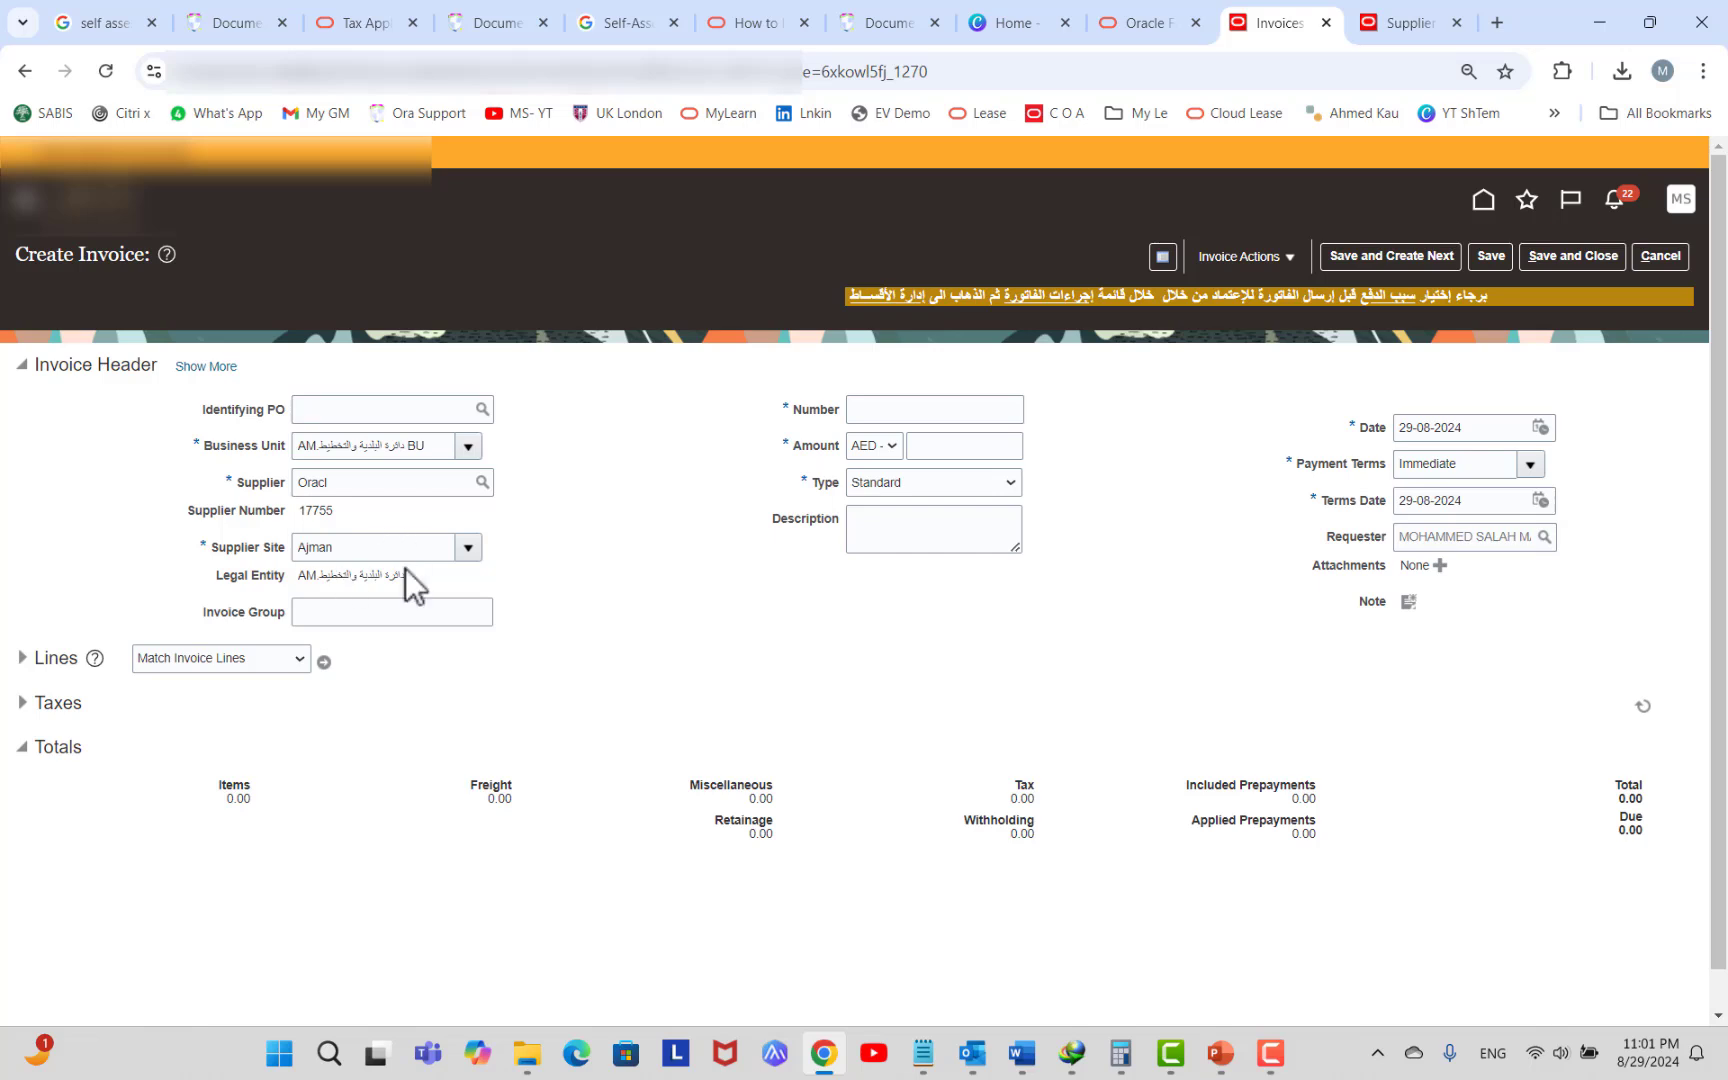
Give the invoice the number 56525 and an amount of 25,000.00 AED.
{"action": "left_click", "coordinate": [940, 408]}
{"action": "type", "text": "56525"}
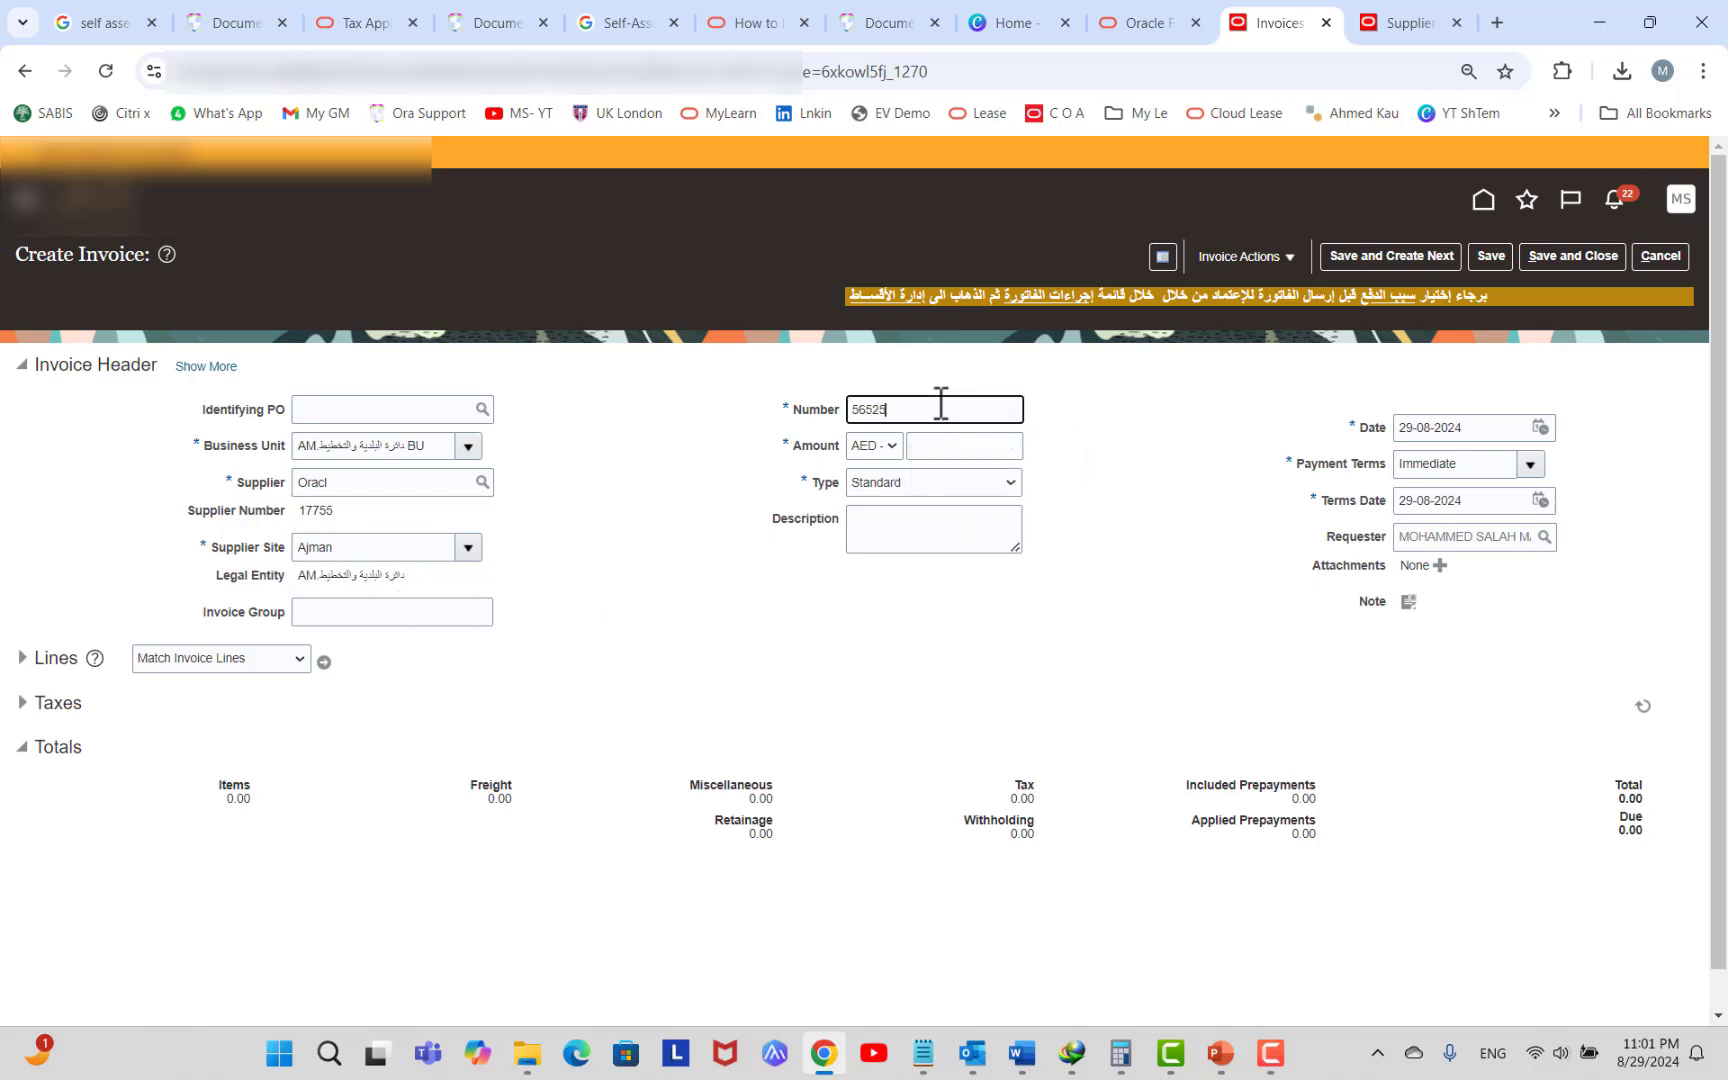
{"action": "key", "text": "Tab"}
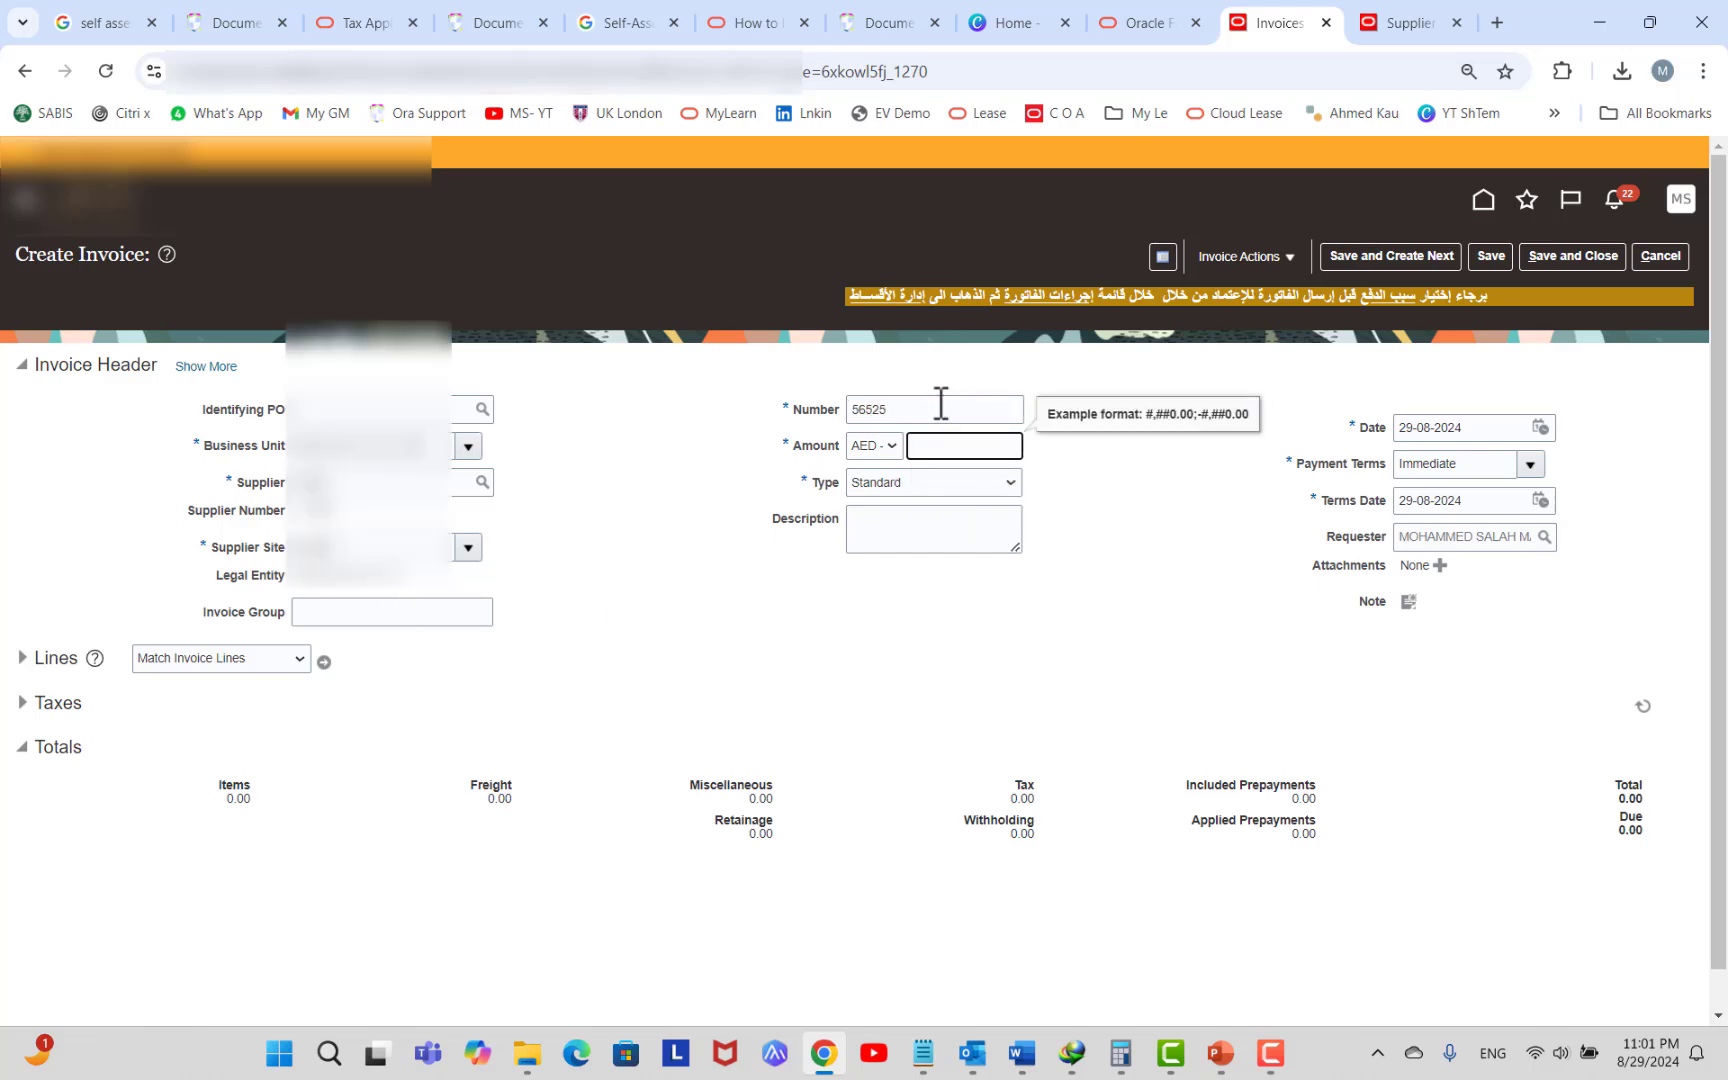
{"action": "type", "text": "25000"}
{"action": "key", "text": "Tab"}
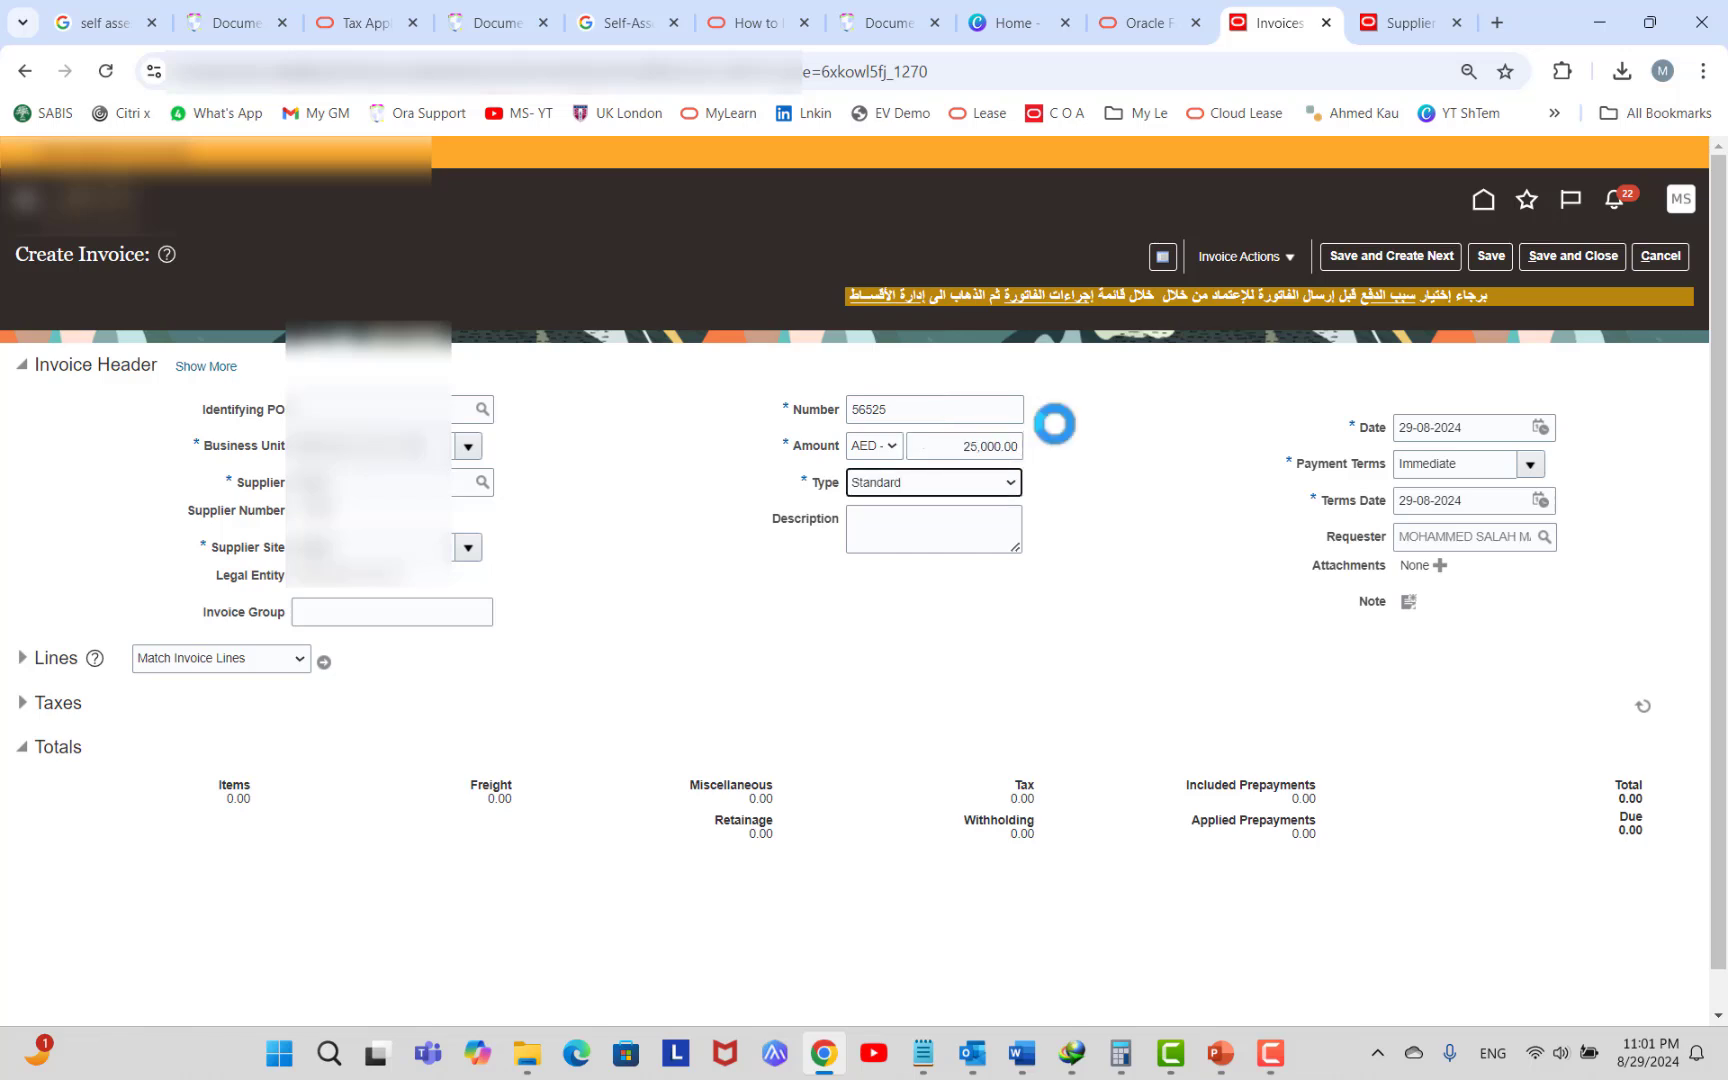
Set the invoice date to 01-03-2024.
{"action": "left_click", "coordinate": [1541, 425]}
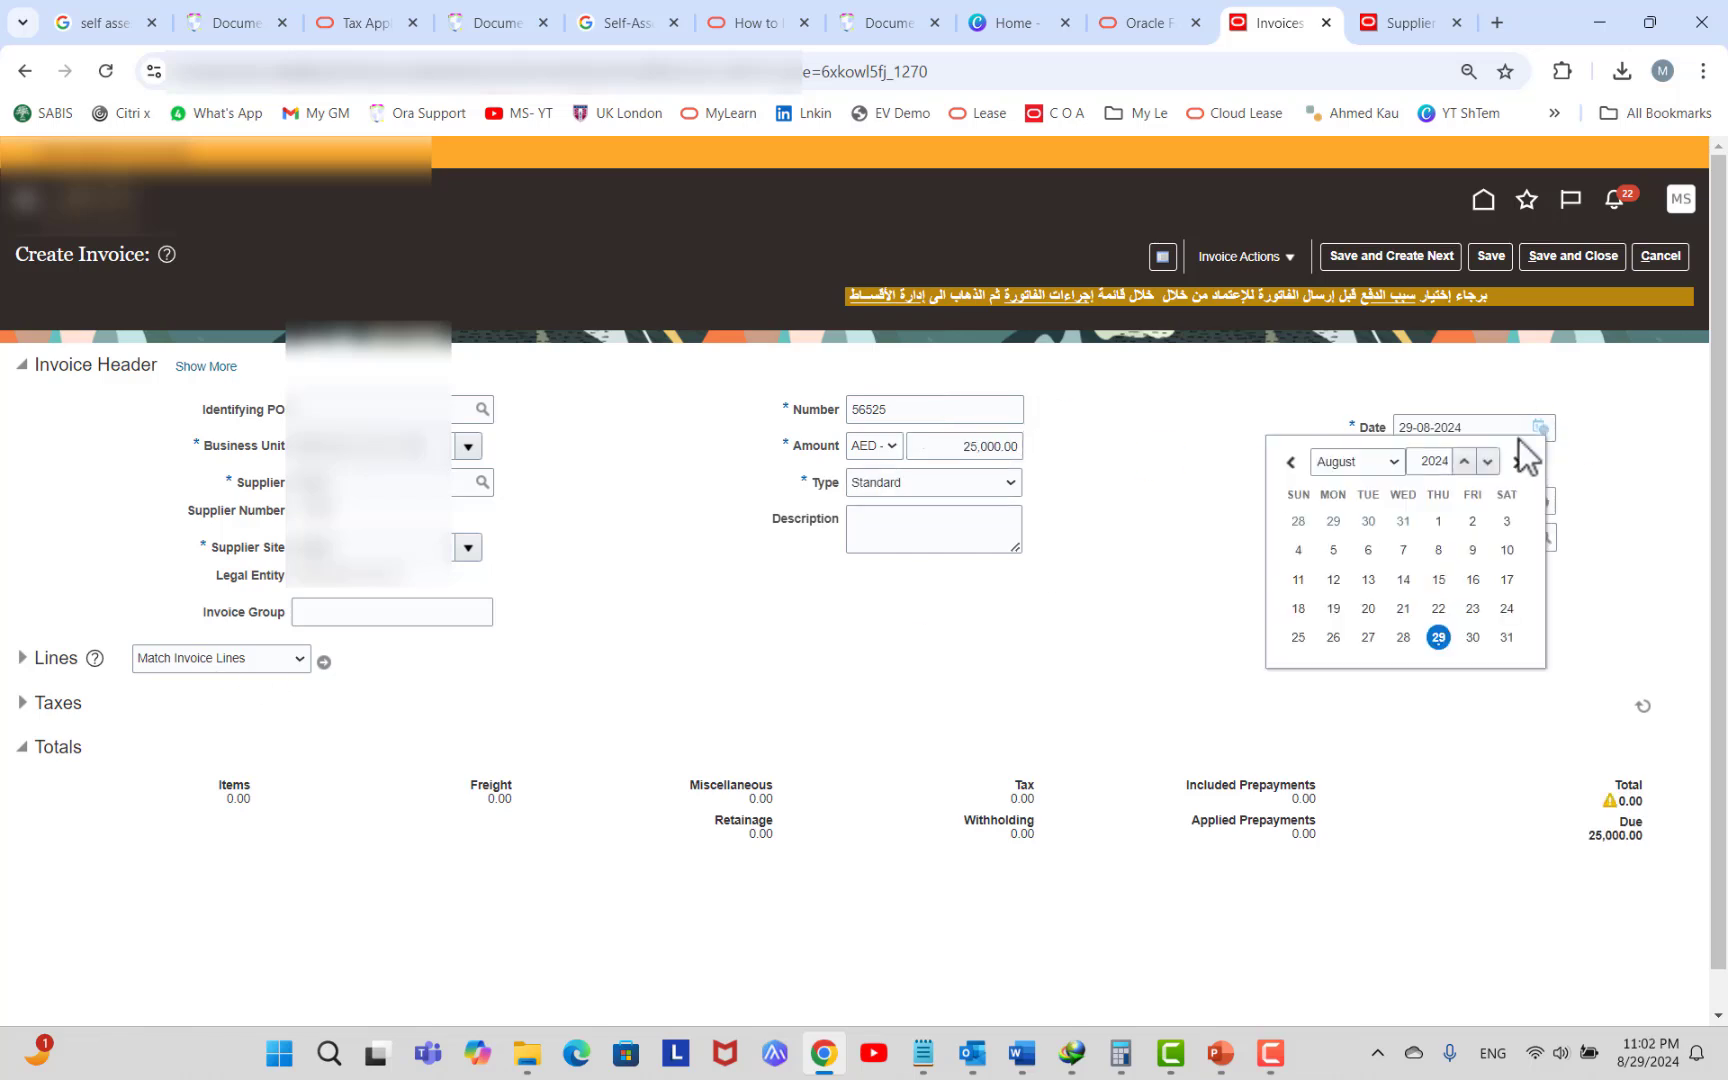
{"action": "left_click", "coordinate": [1380, 462]}
{"action": "left_click", "coordinate": [1345, 545]}
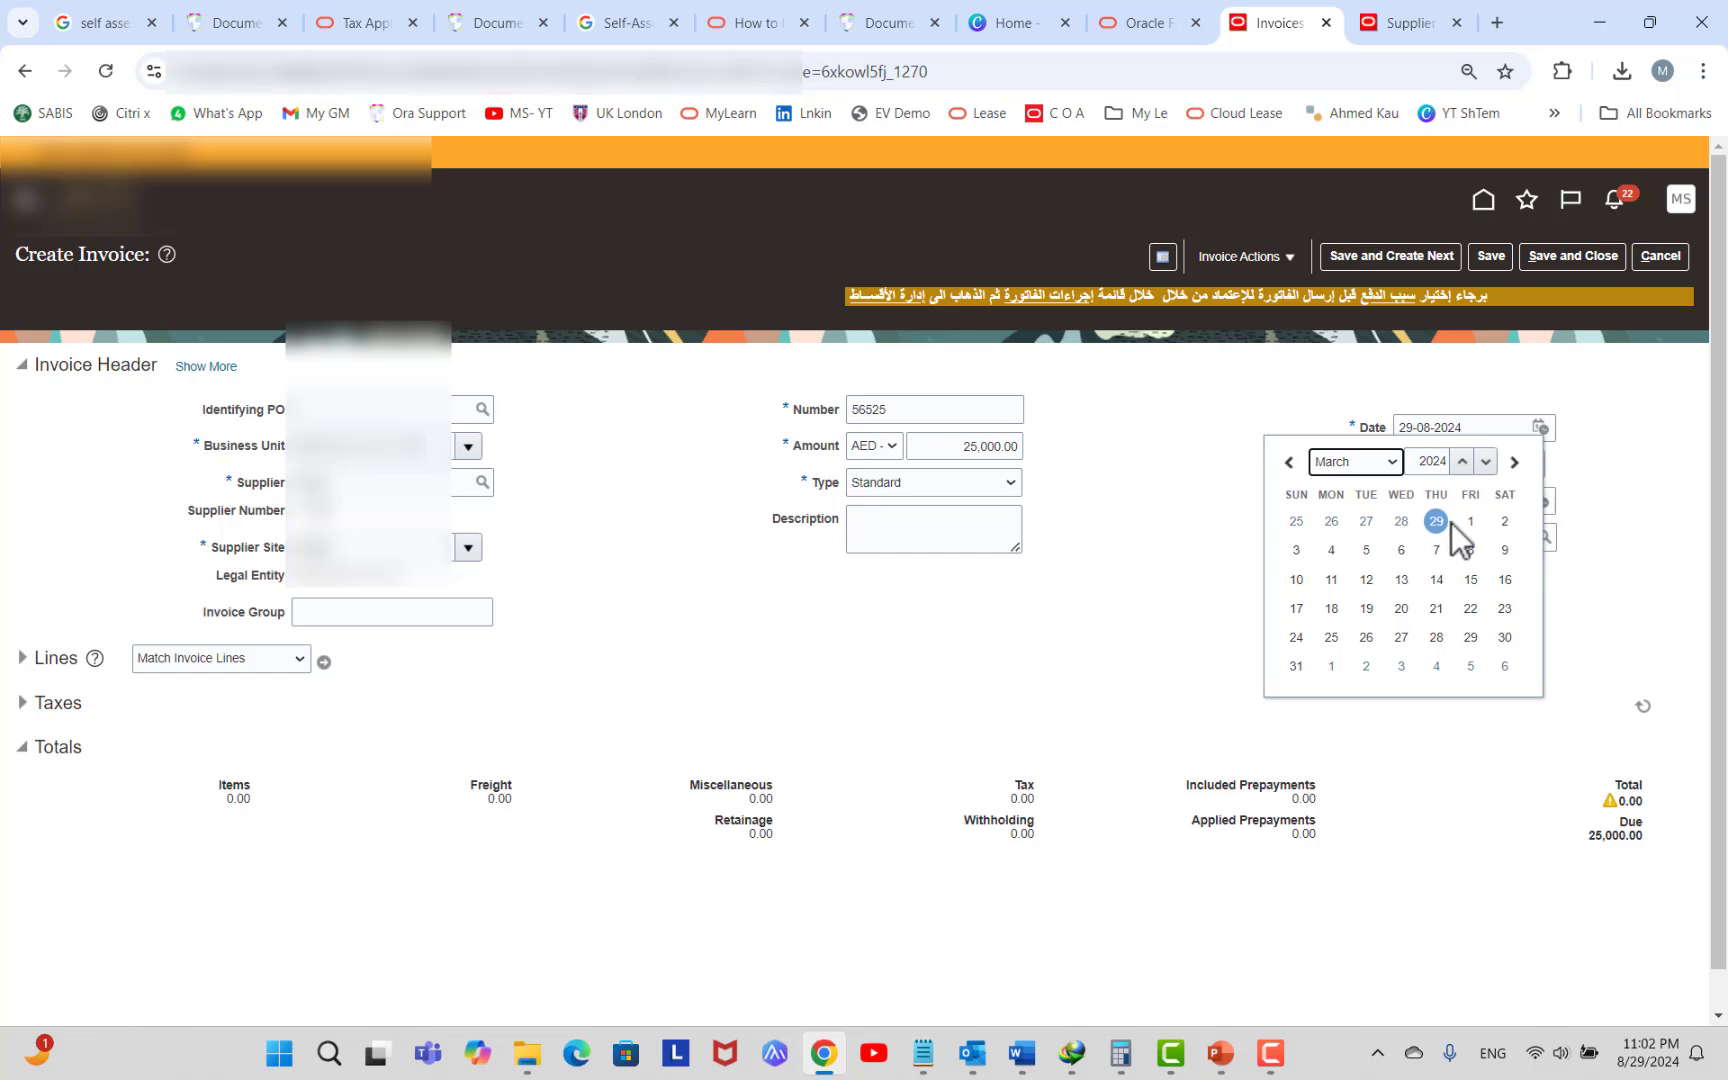
{"action": "left_click", "coordinate": [1472, 521]}
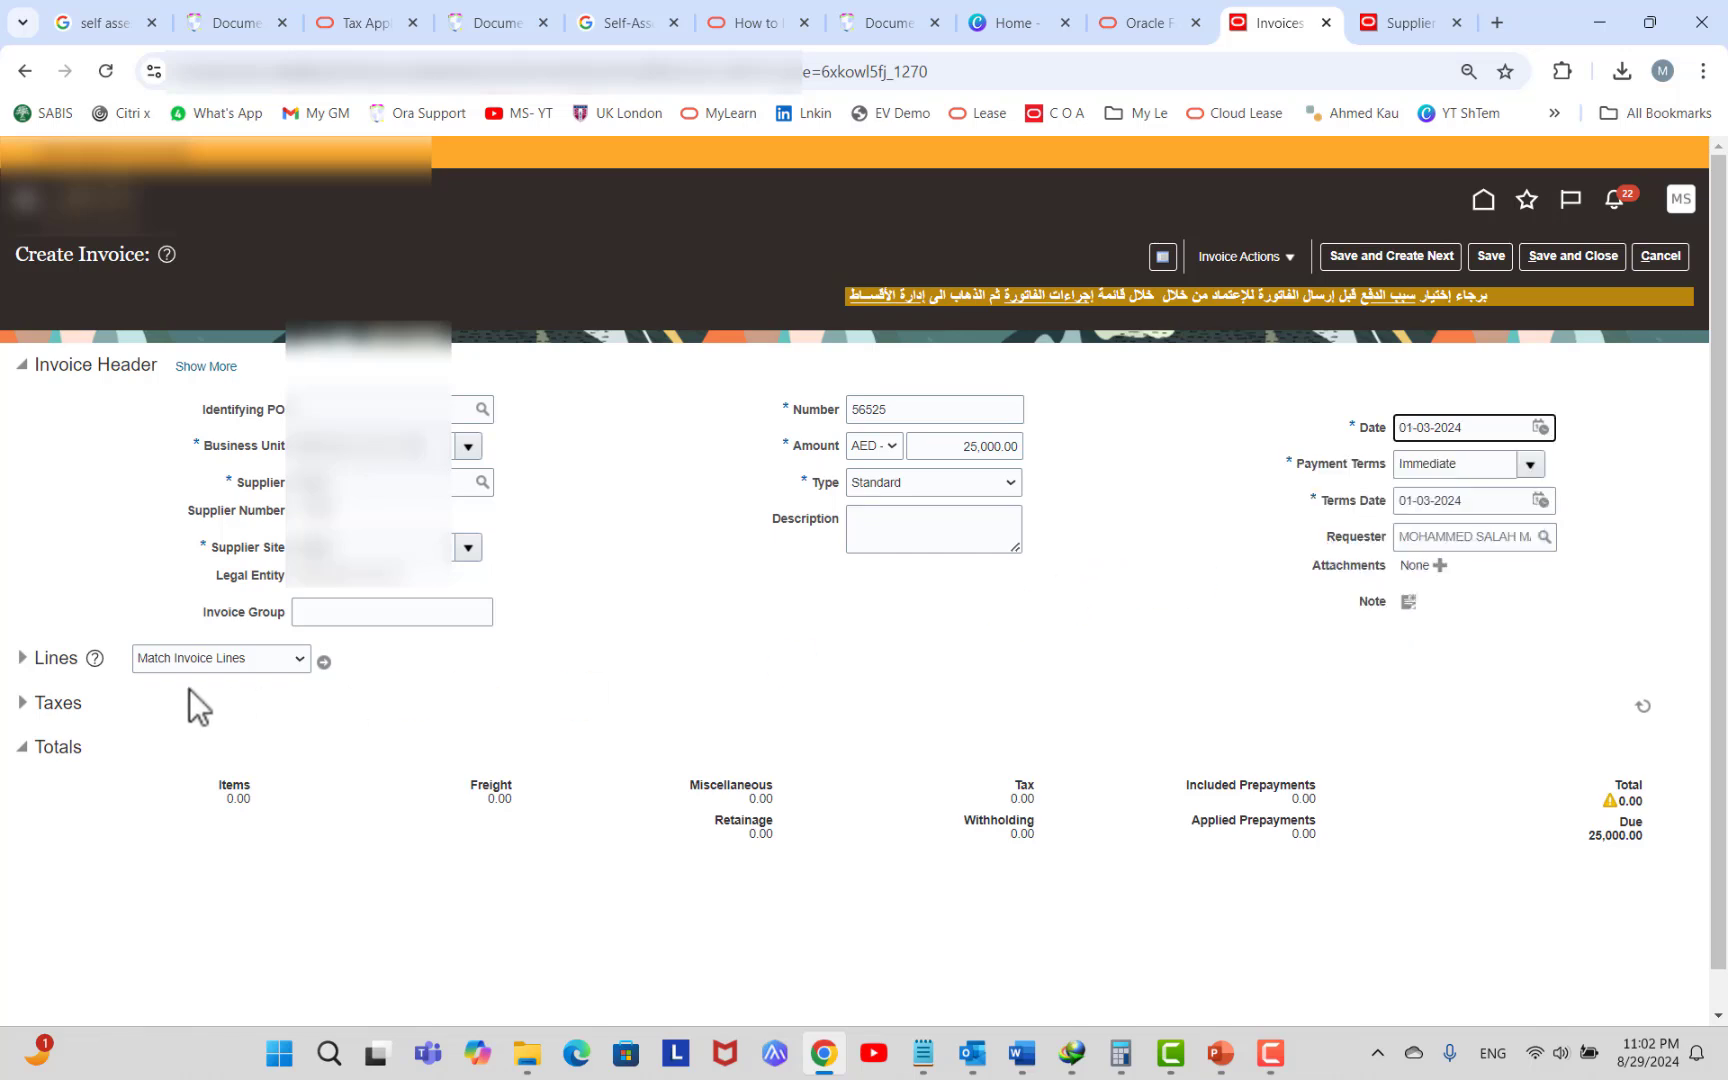
{"action": "left_click", "coordinate": [22, 657]}
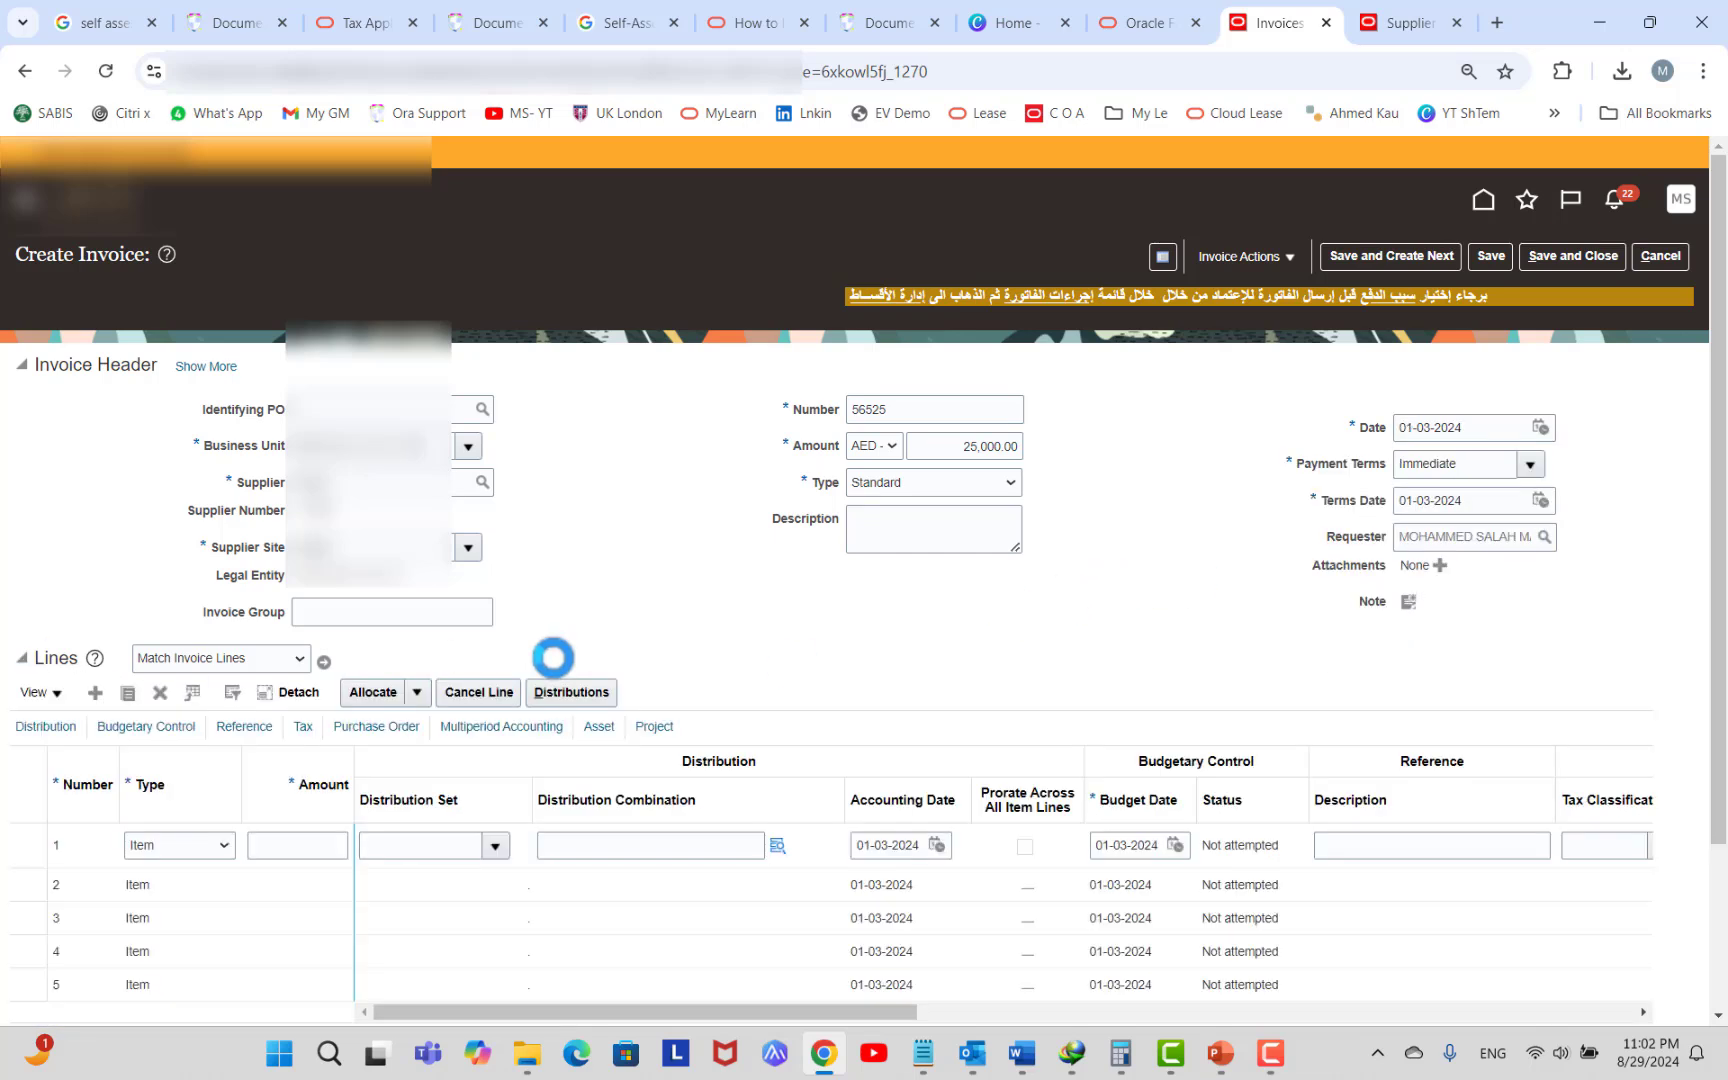
{"action": "left_click", "coordinate": [302, 846]}
{"action": "type", "text": "25000"}
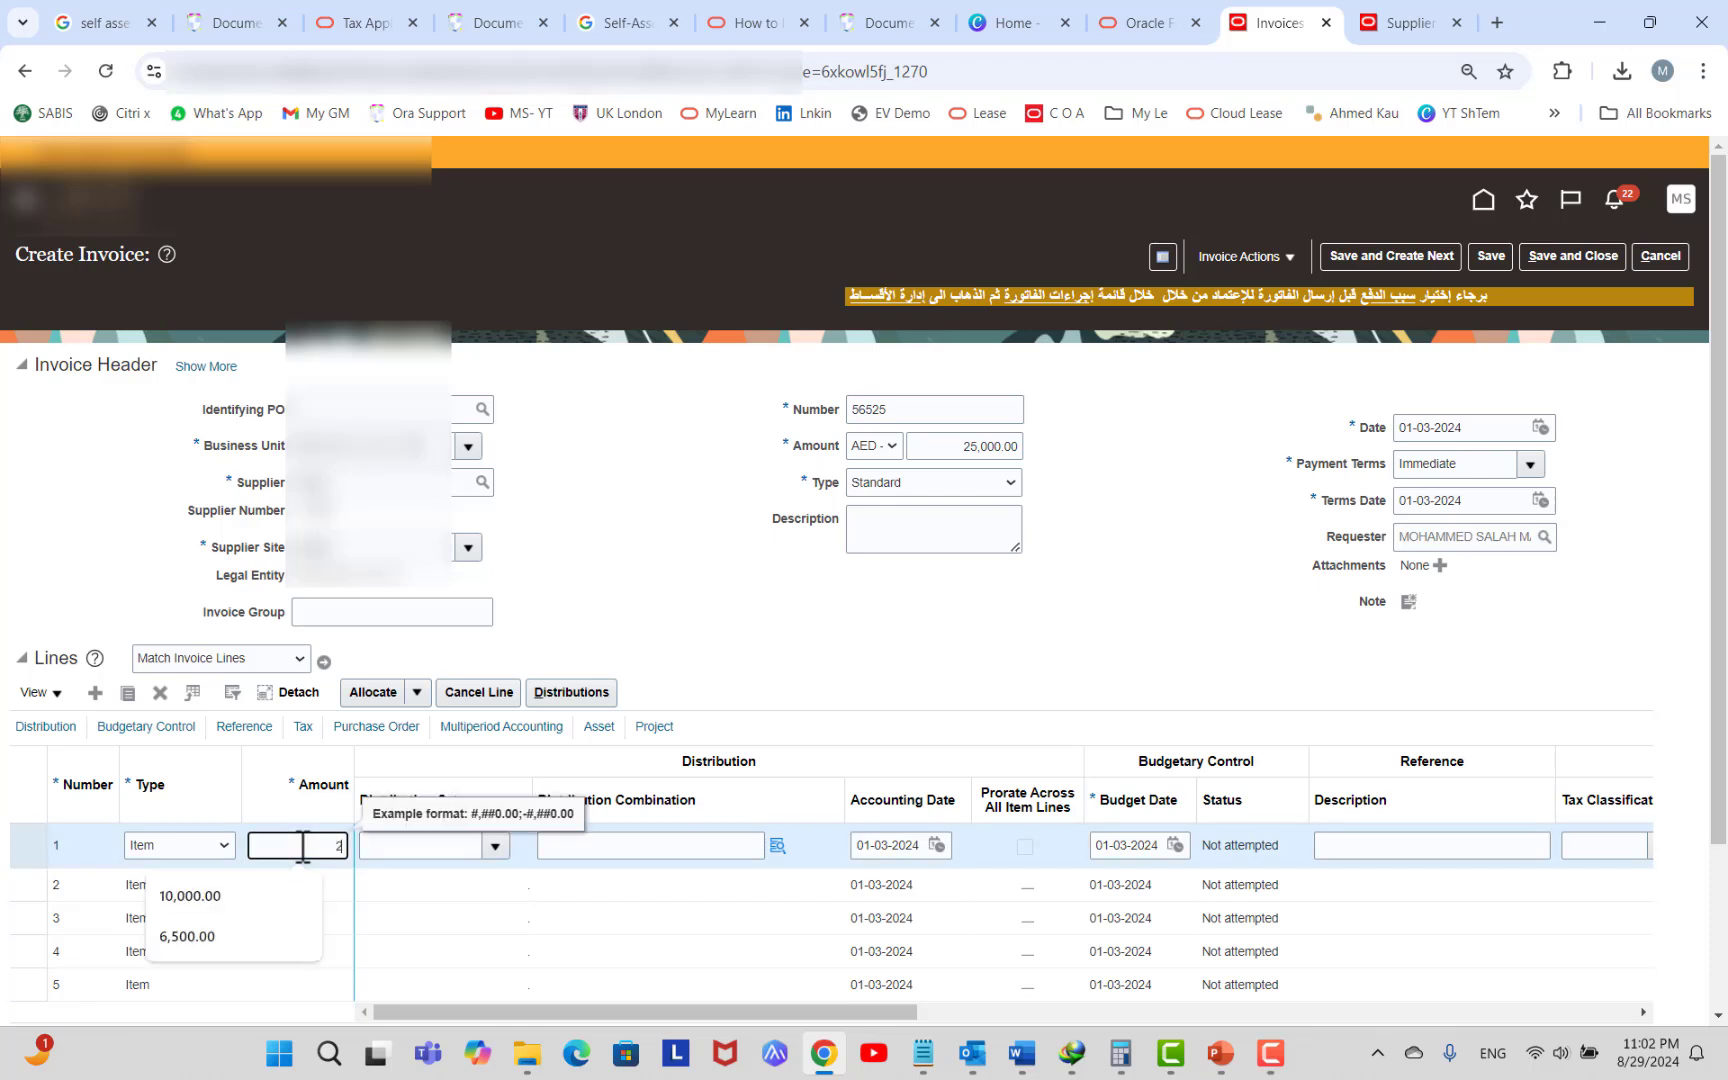
{"action": "key", "text": "Tab"}
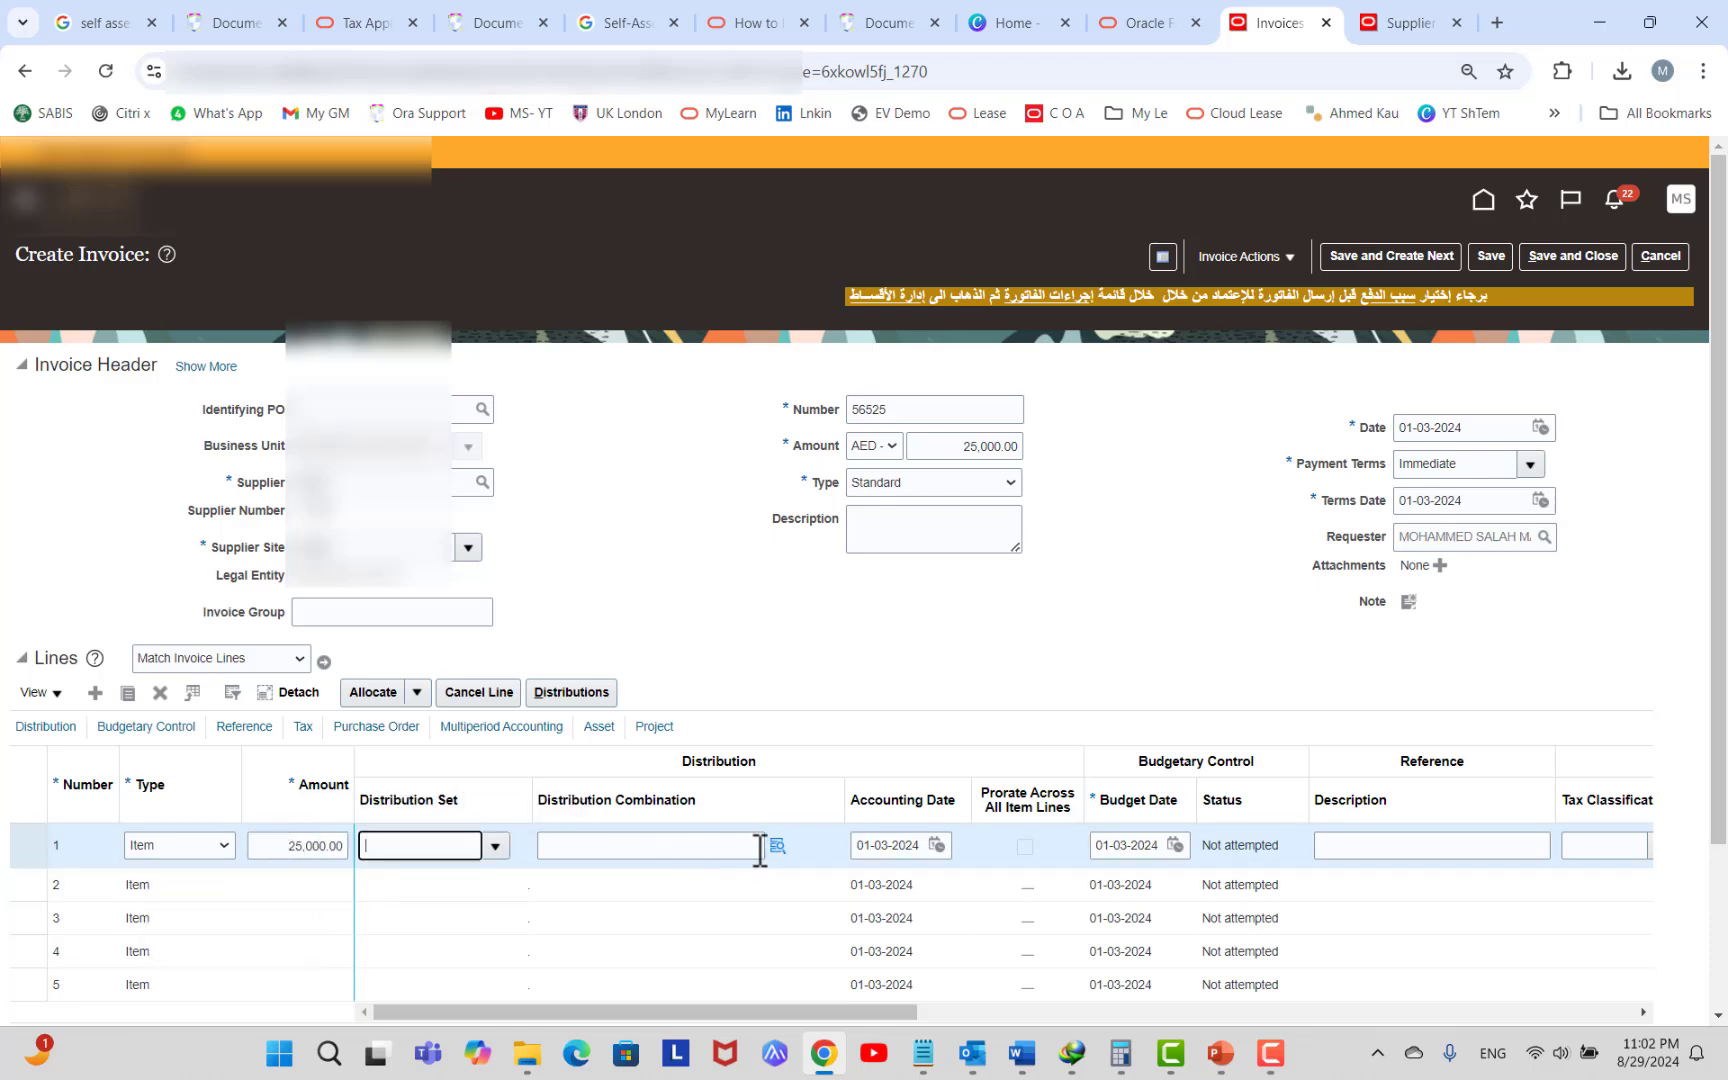
{"action": "left_click", "coordinate": [668, 848]}
{"action": "left_click", "coordinate": [713, 885]}
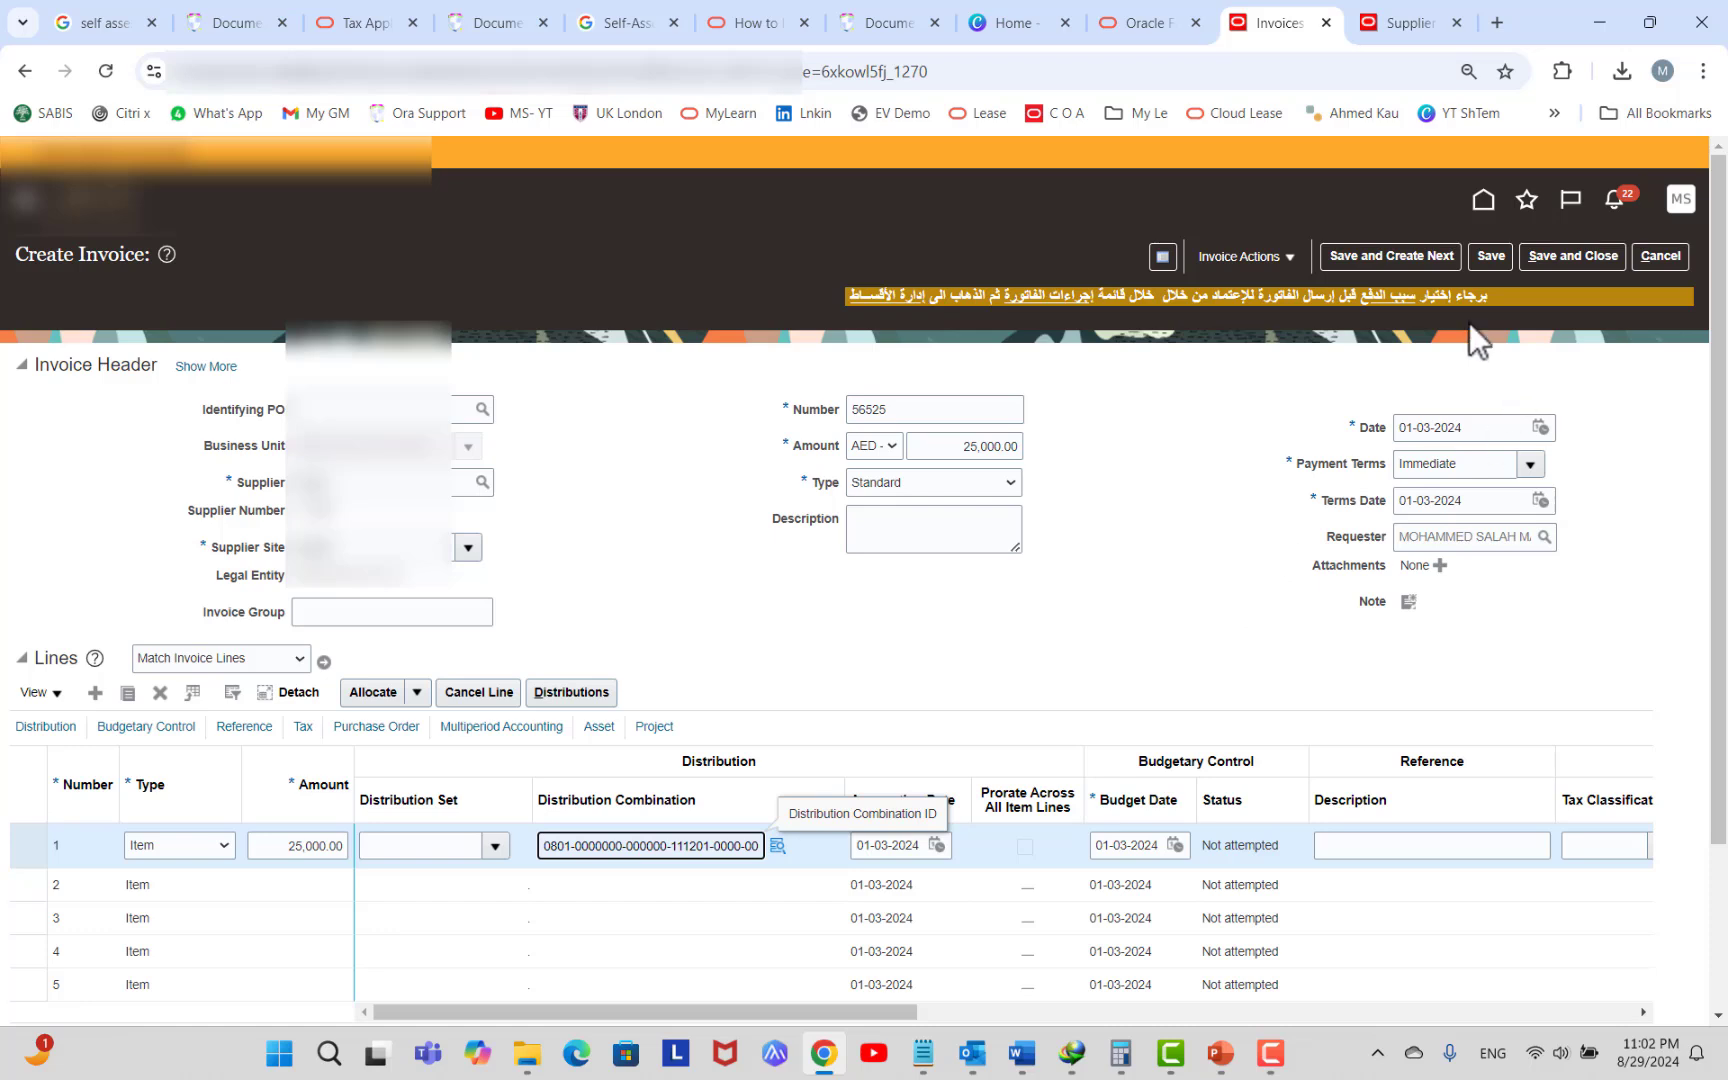
{"action": "left_click", "coordinate": [1486, 260]}
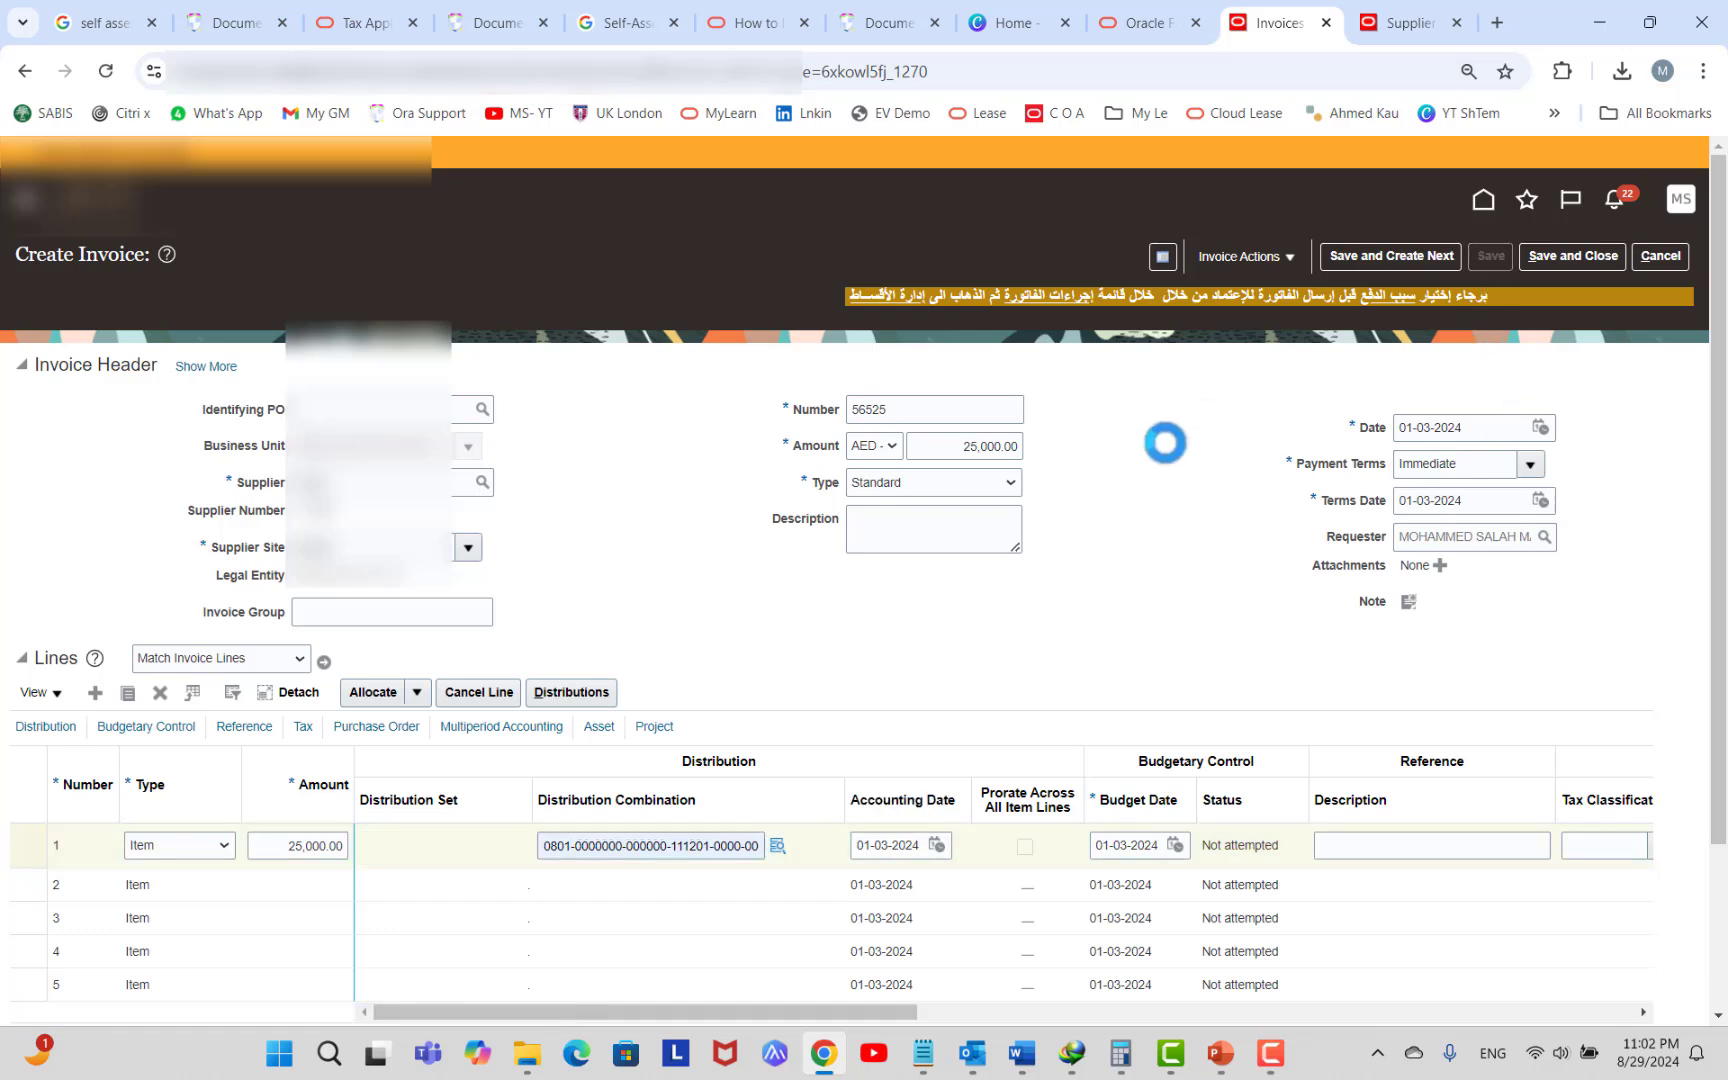
Calculate the tax on invoice 56525 and validate the invoice.
{"action": "scroll", "coordinate": [1165, 443], "scroll_direction": "down", "scroll_amount": 1}
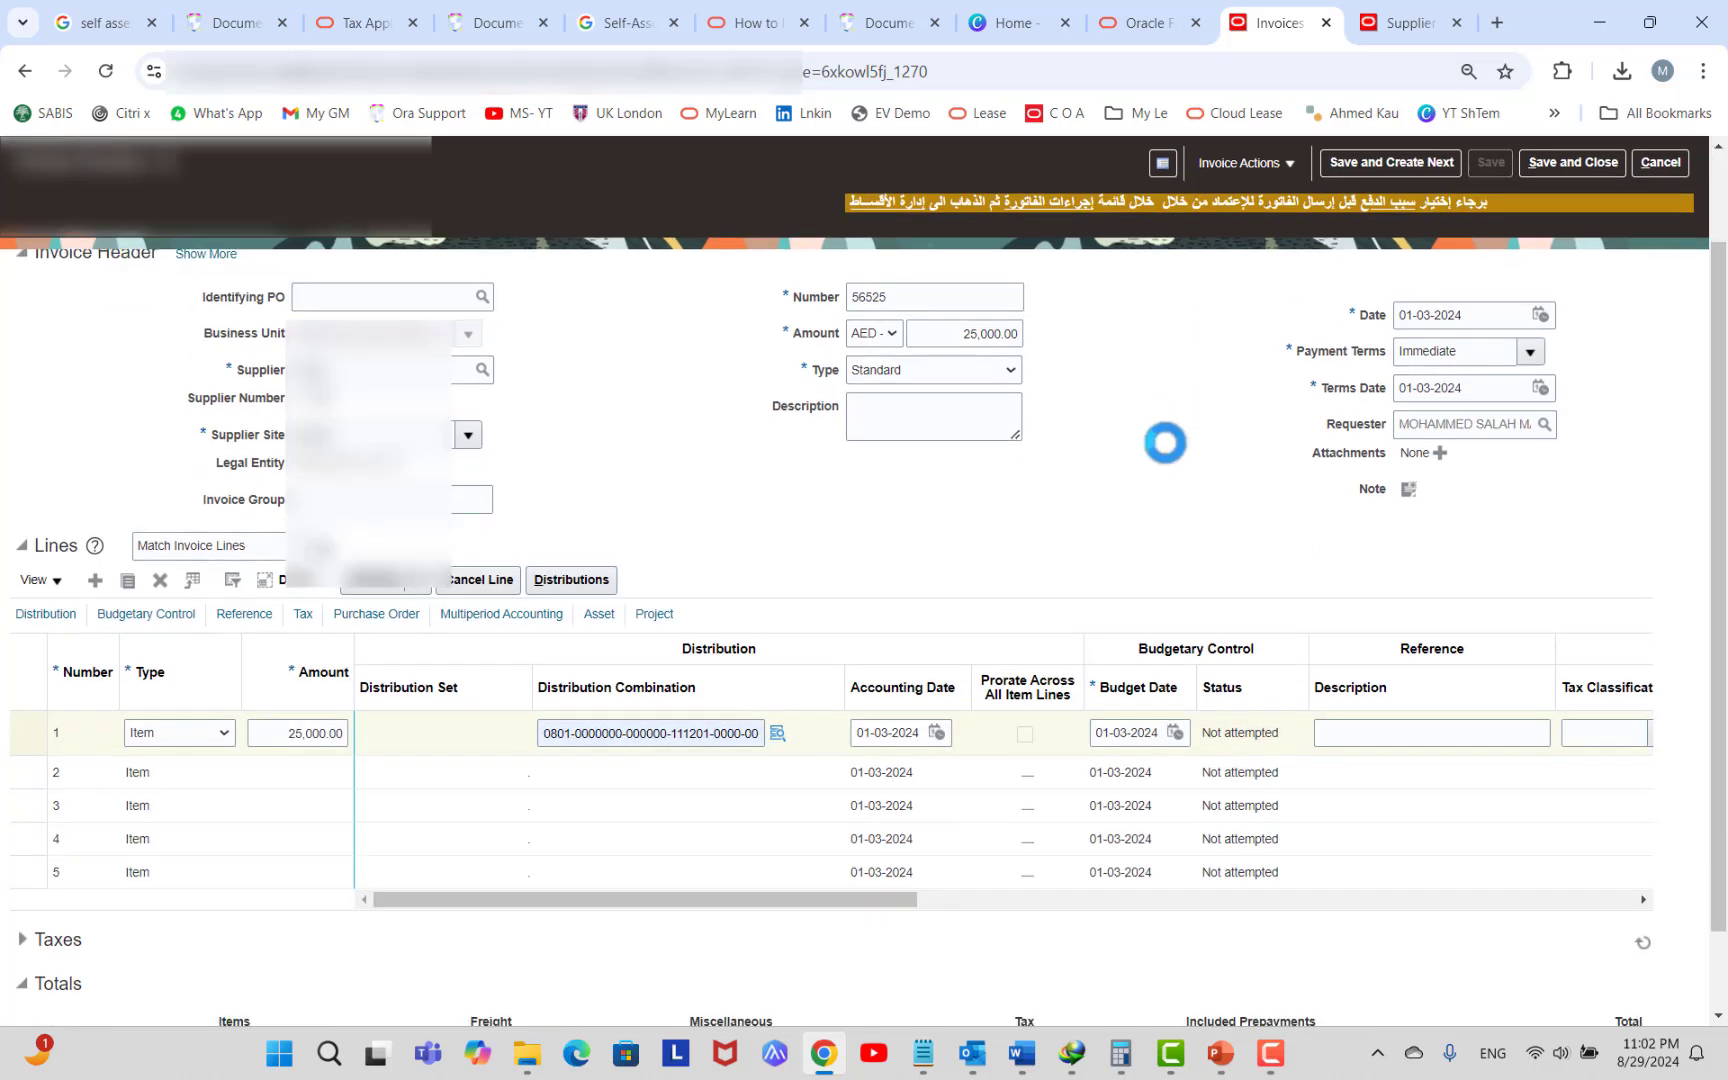
{"action": "scroll", "coordinate": [1183, 410], "scroll_direction": "up", "scroll_amount": 1}
{"action": "left_click", "coordinate": [1247, 258]}
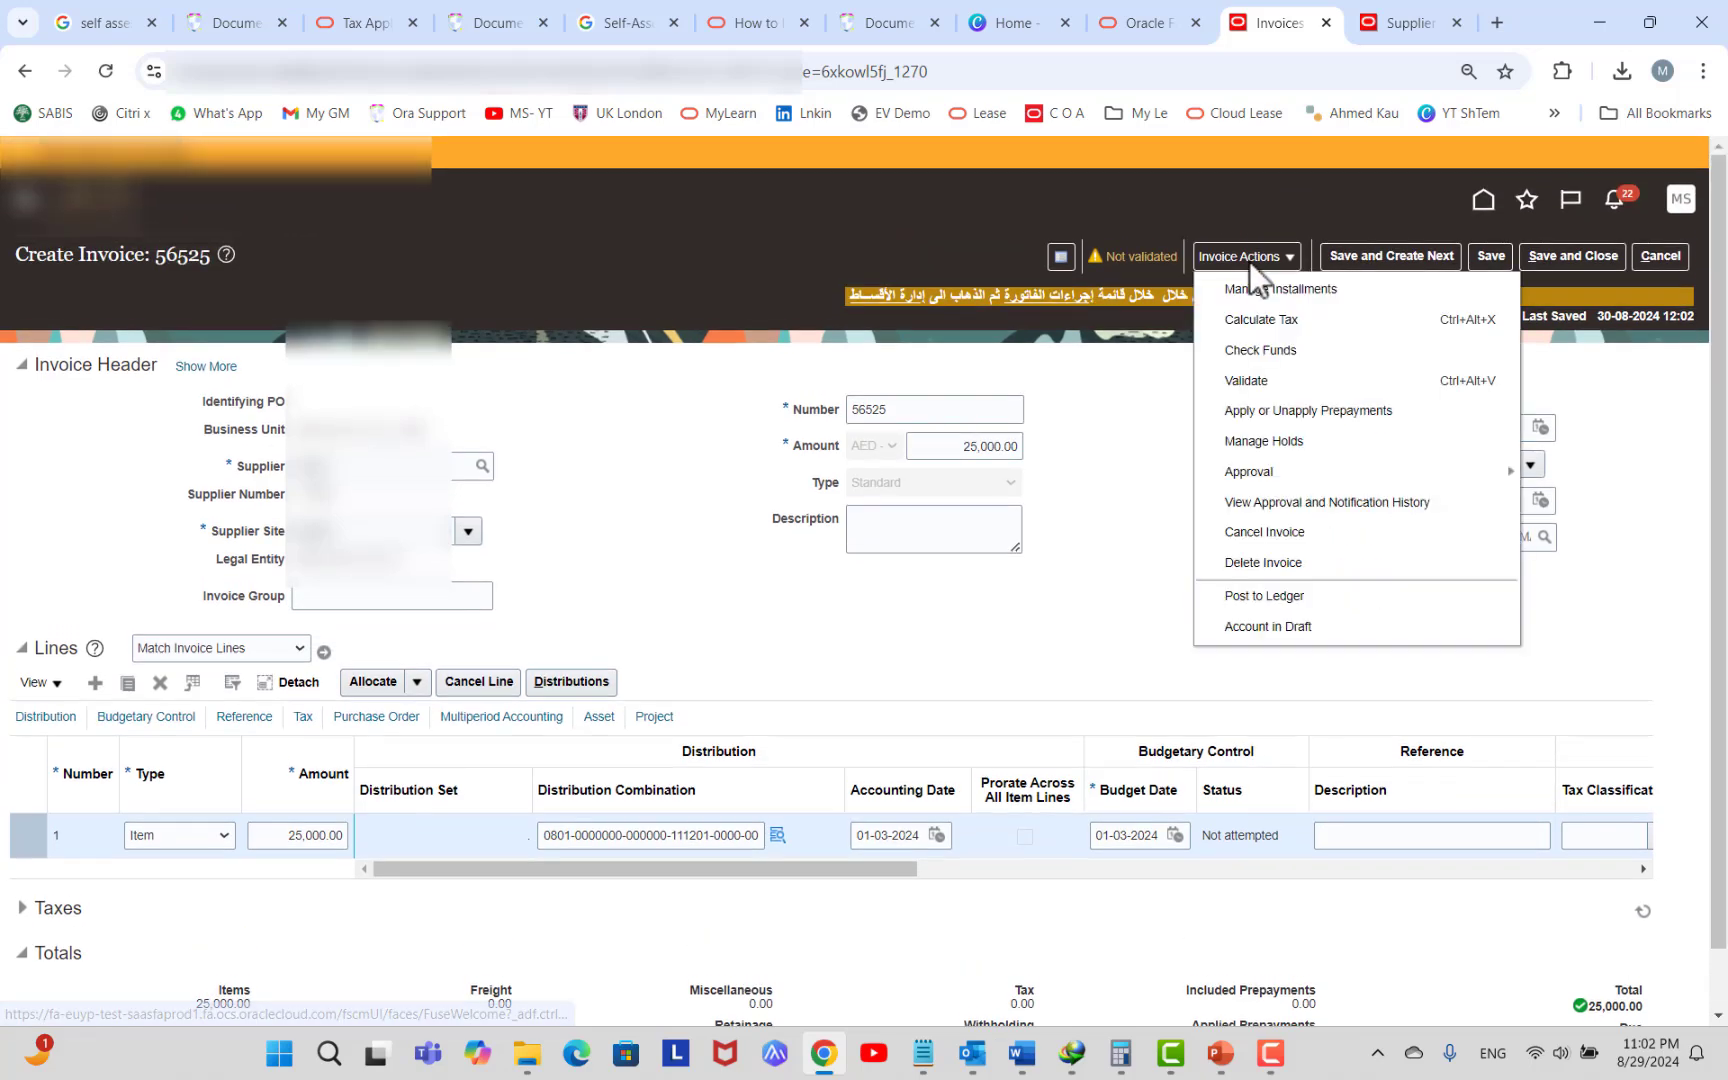
{"action": "left_click", "coordinate": [1265, 343]}
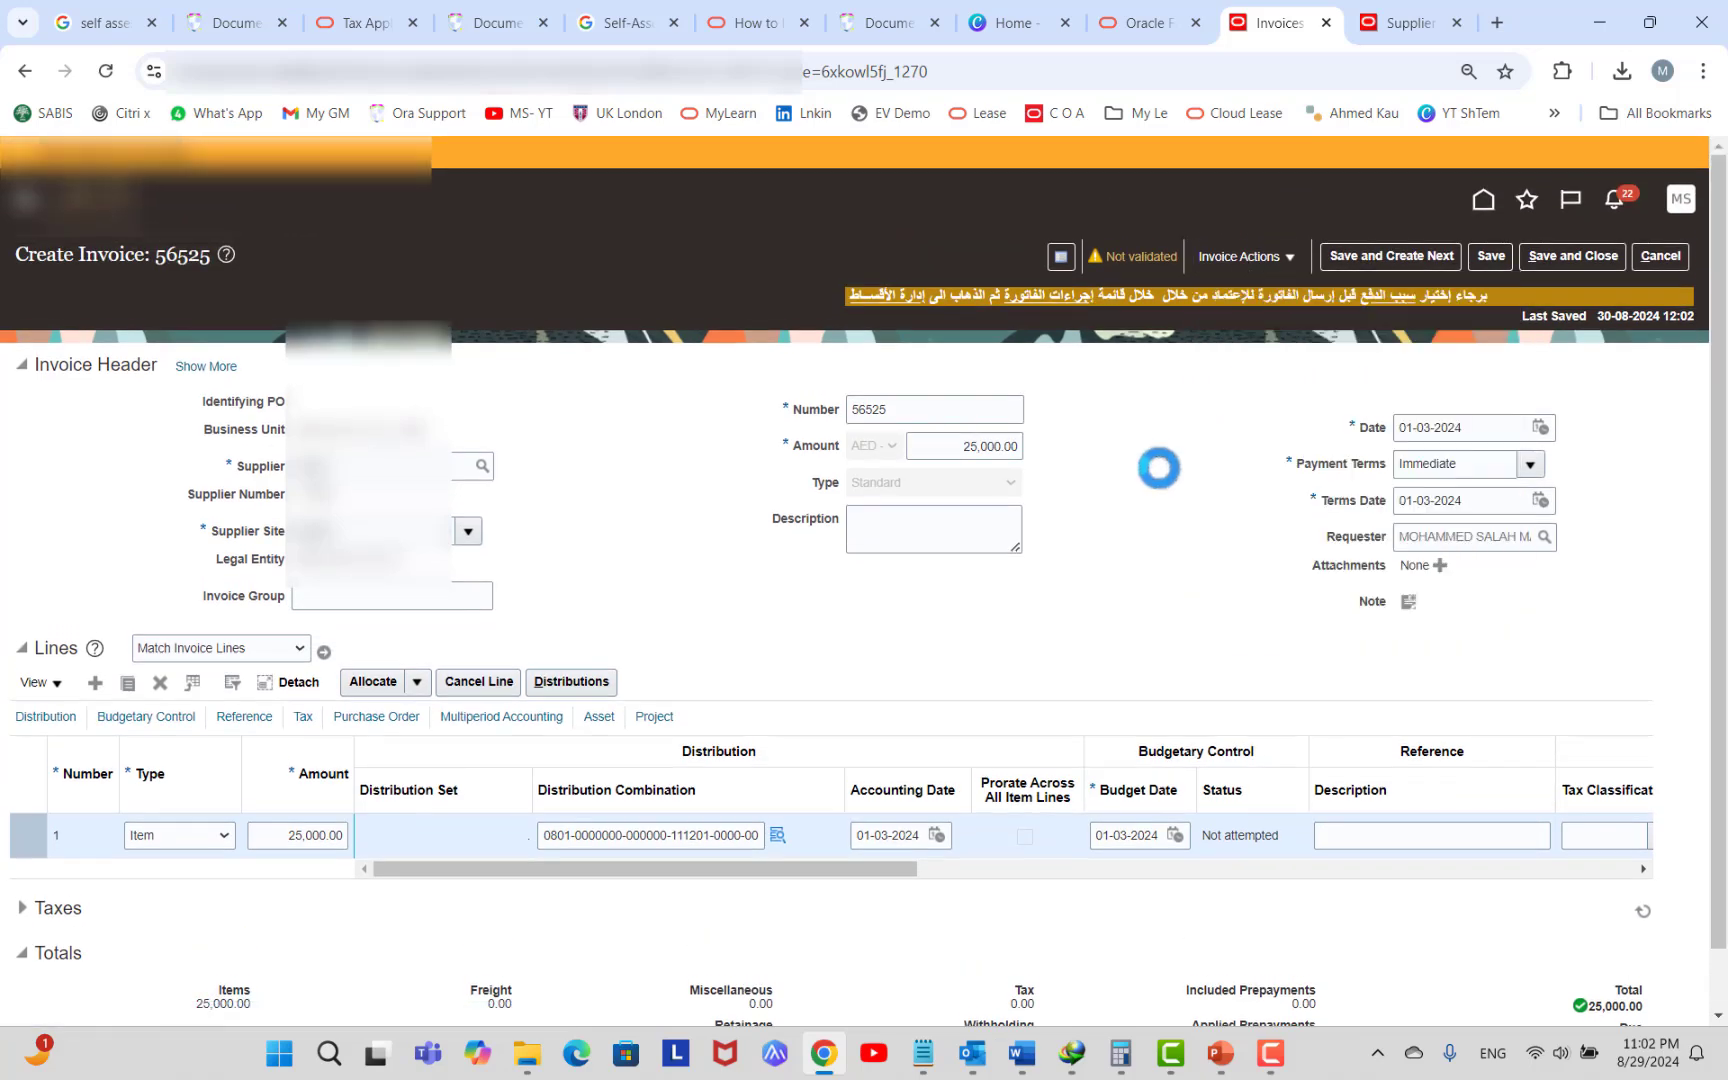
{"action": "scroll", "coordinate": [1160, 468], "scroll_direction": "down", "scroll_amount": 1}
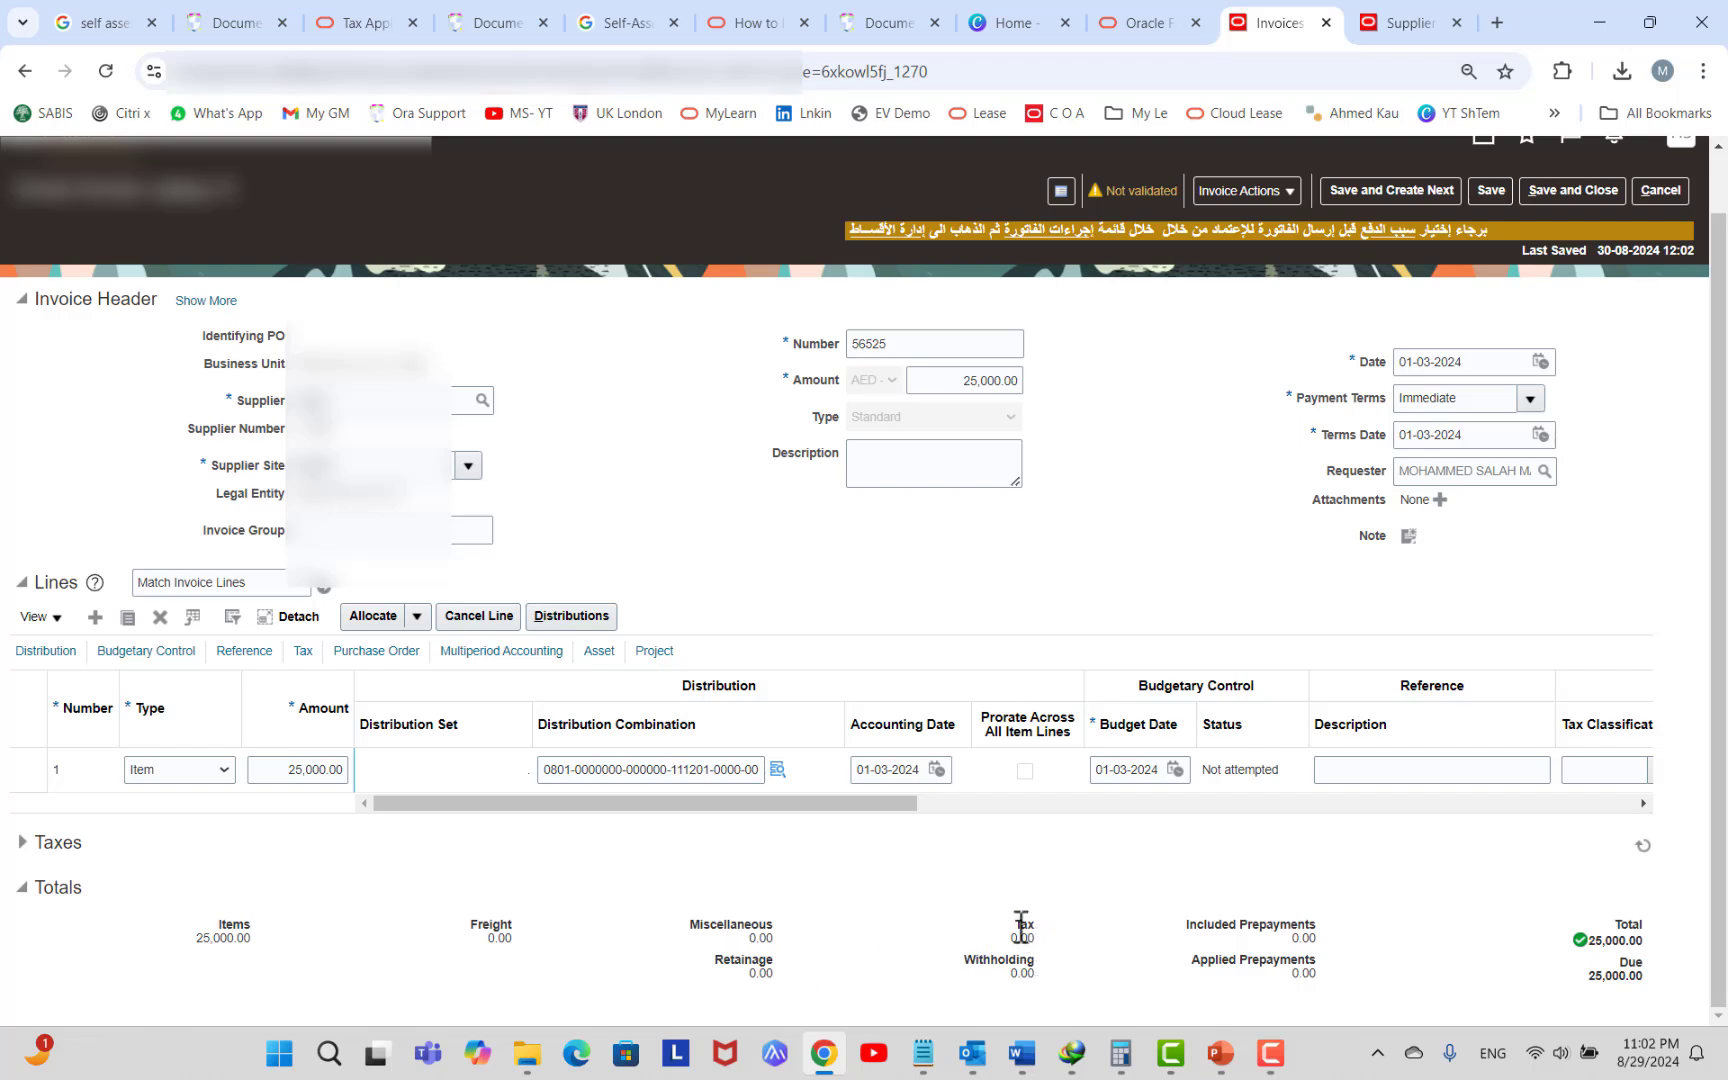
{"action": "left_click", "coordinate": [1252, 200]}
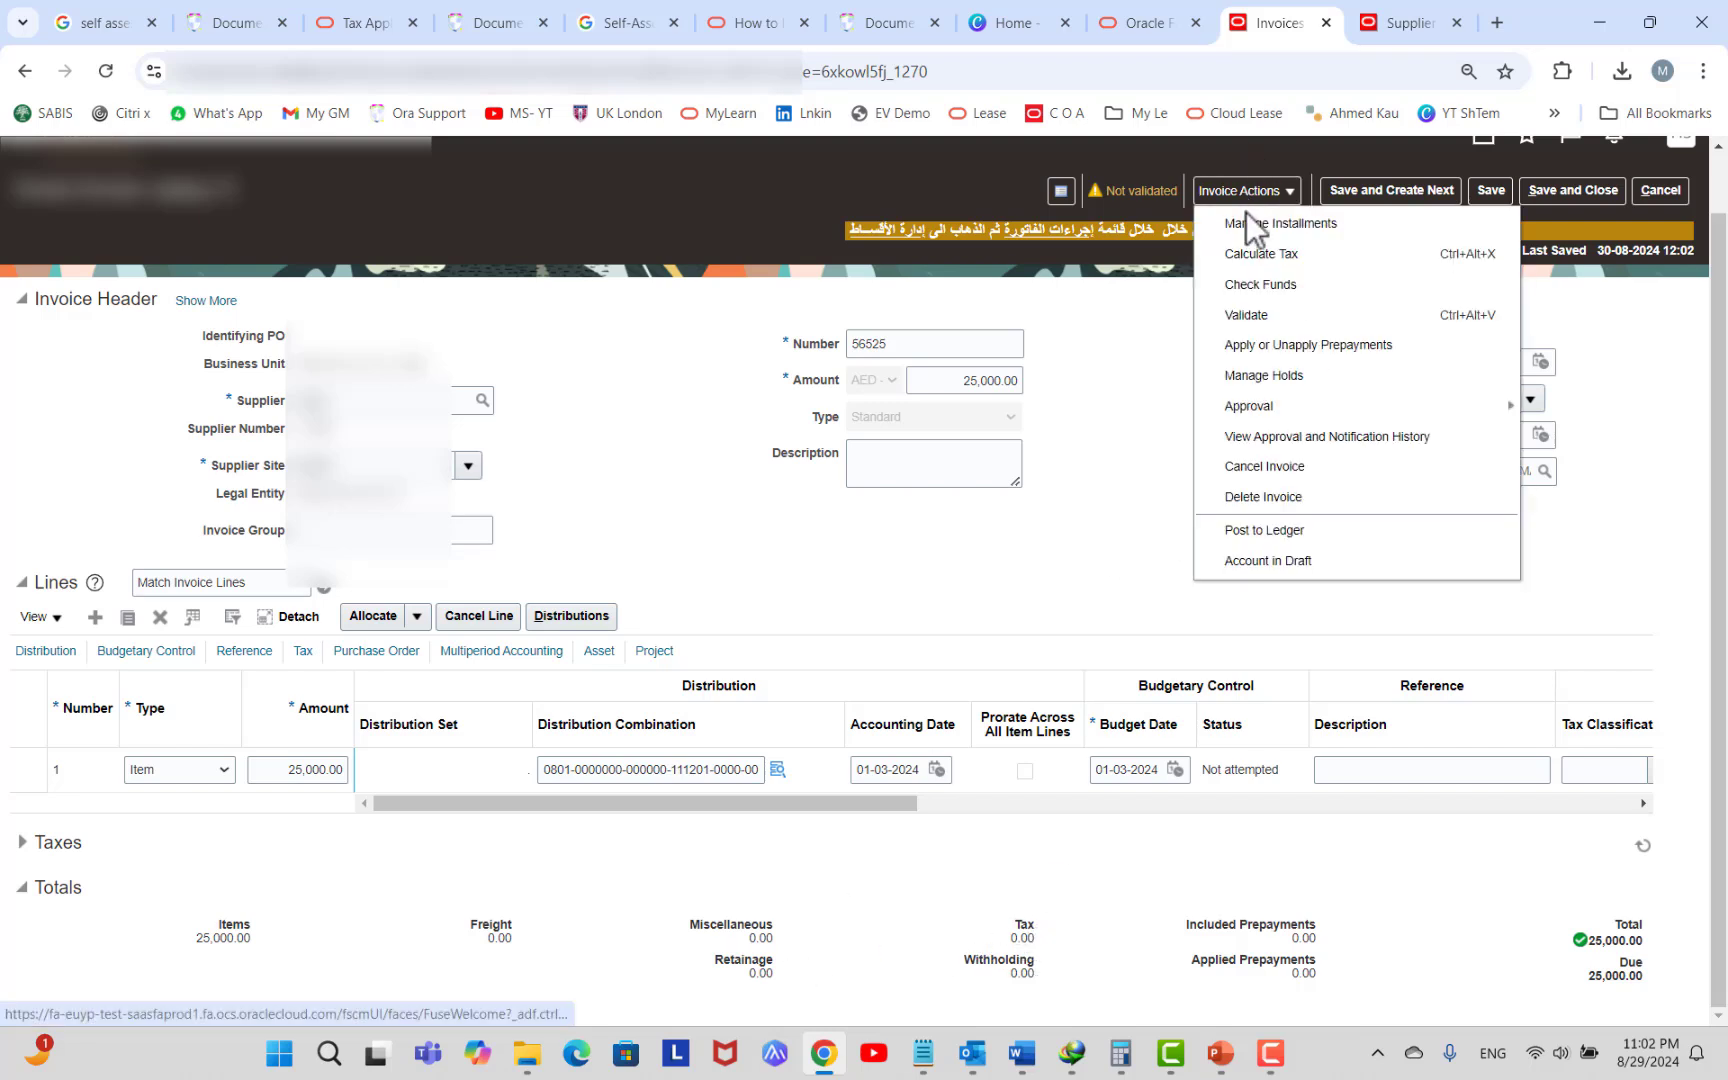
{"action": "left_click", "coordinate": [1253, 314]}
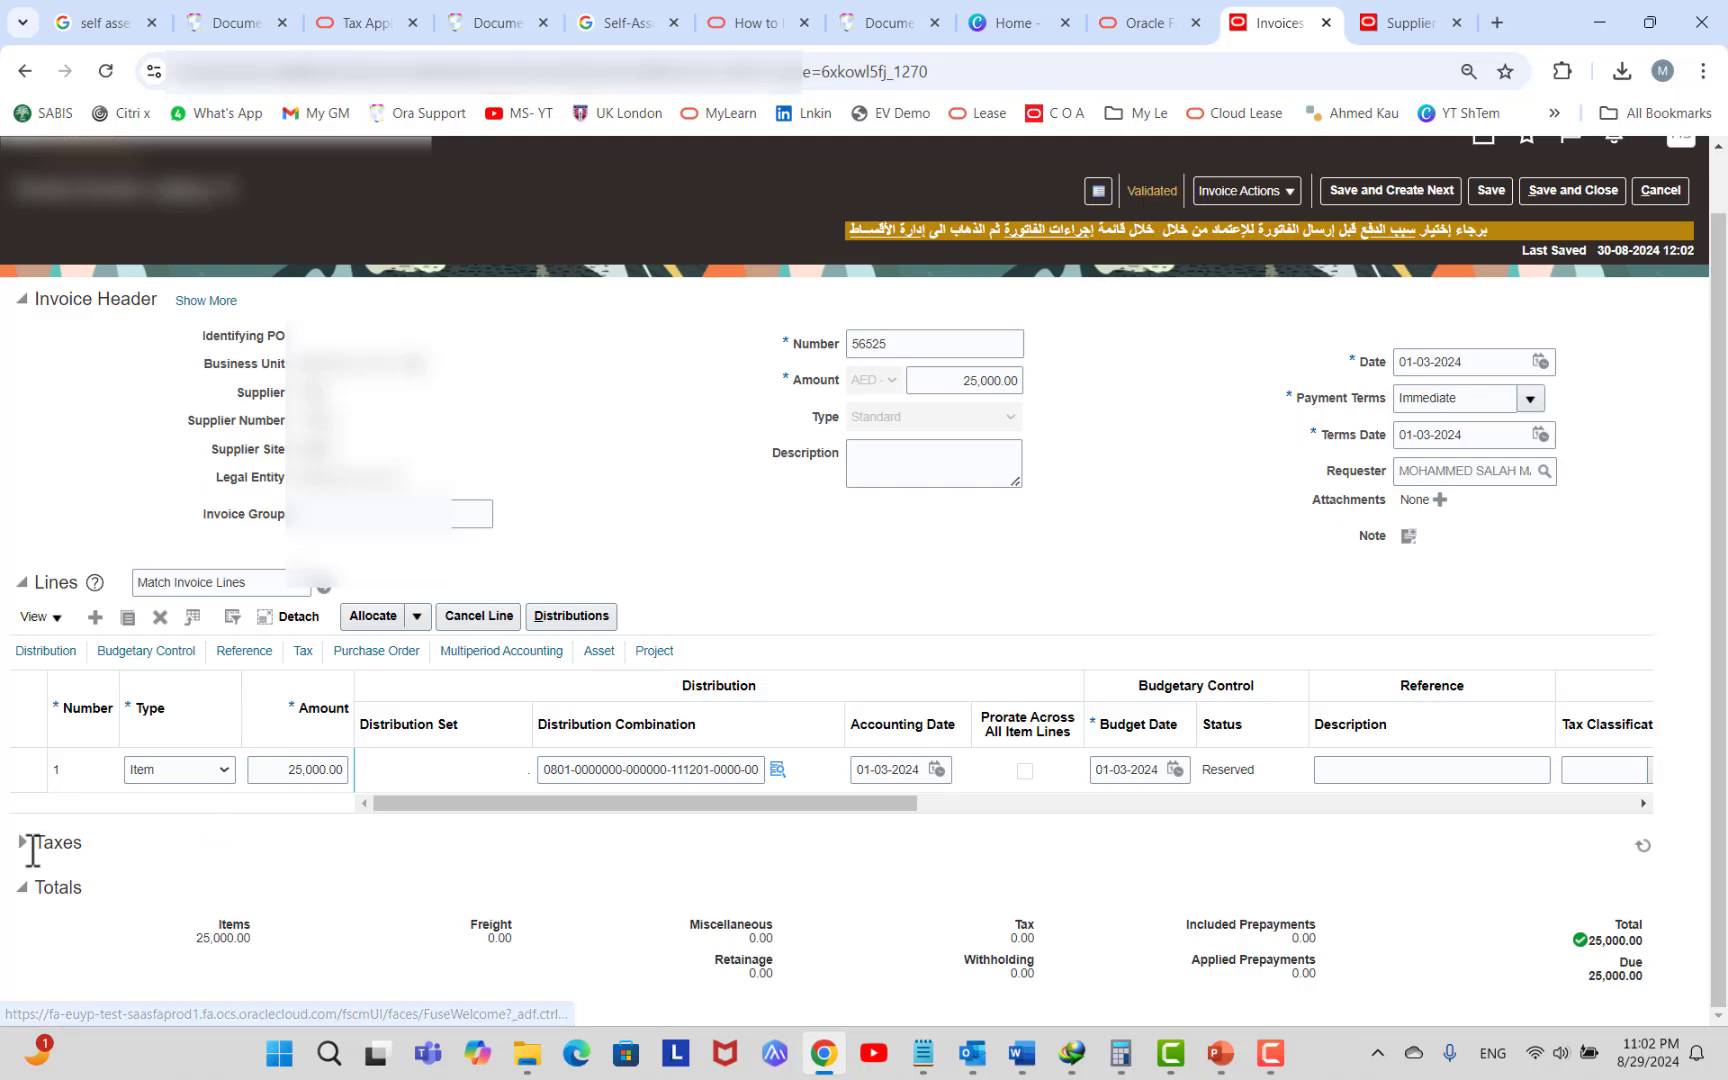
Examine the invoice's transaction tax line and its self-assessed setting in the tax editor, leaving it unedited.
{"action": "left_click", "coordinate": [28, 843]}
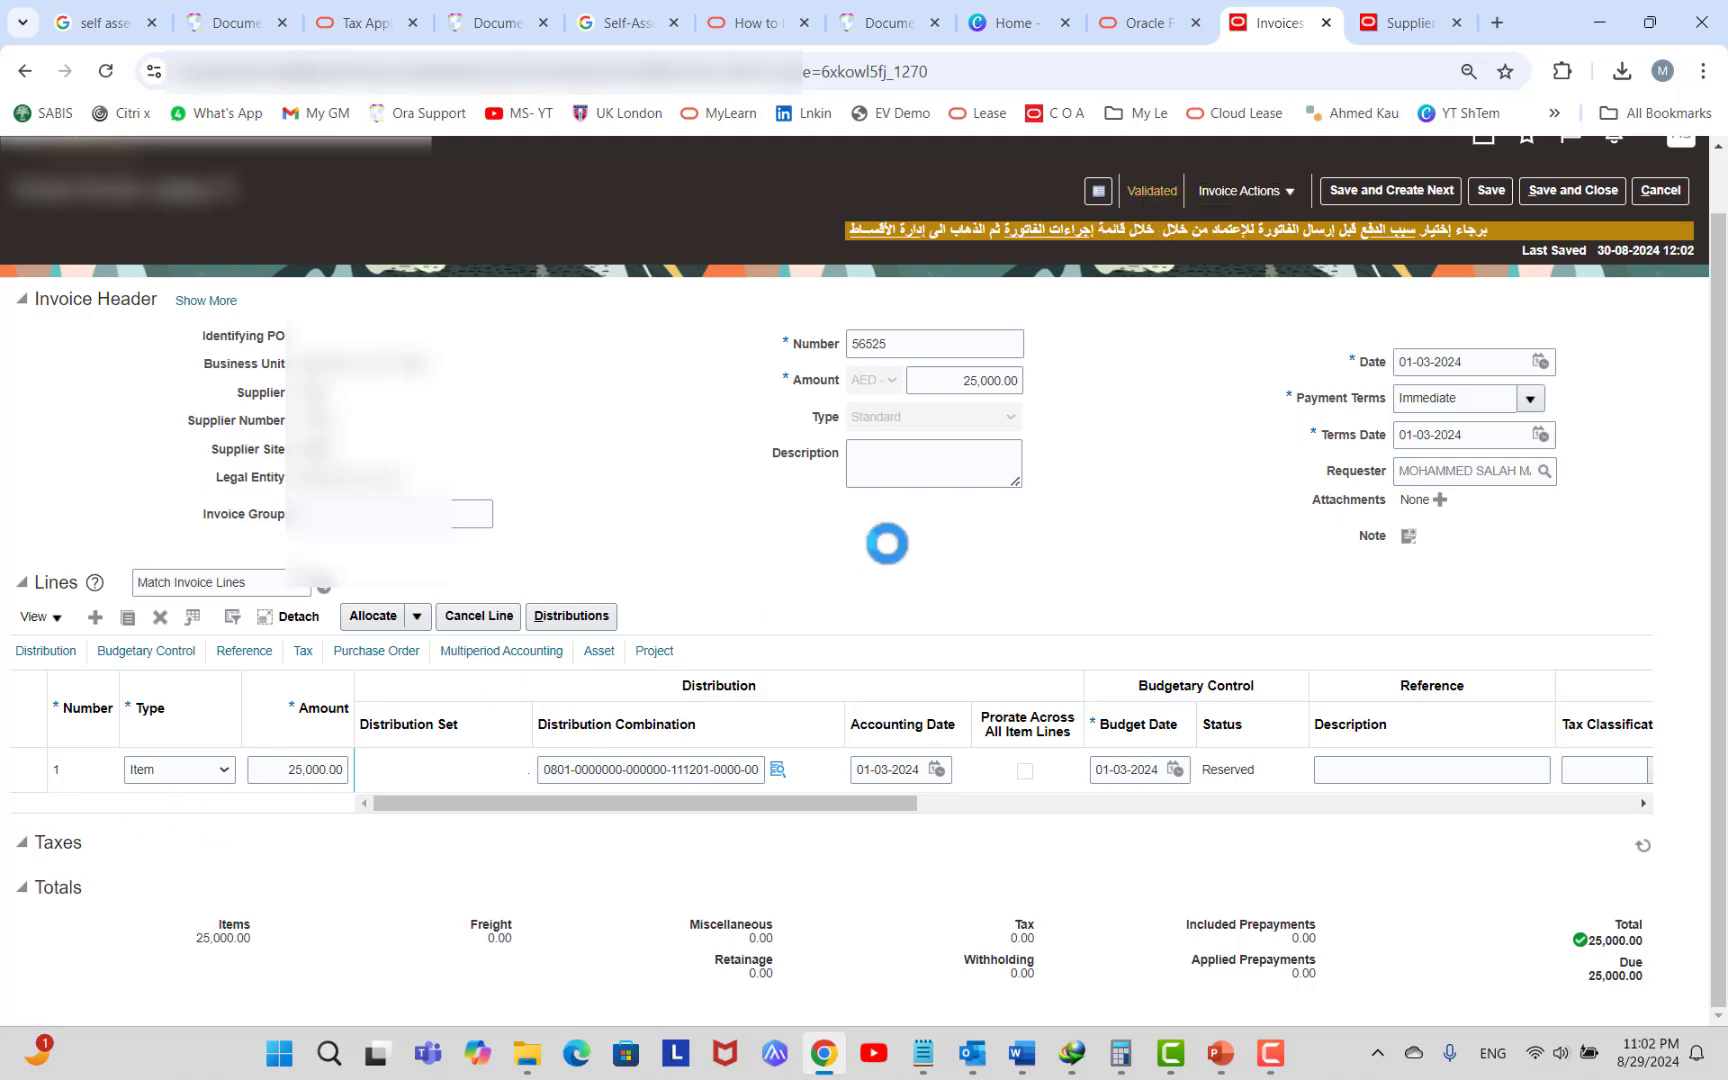
{"action": "scroll", "coordinate": [888, 552], "scroll_direction": "down", "scroll_amount": 1}
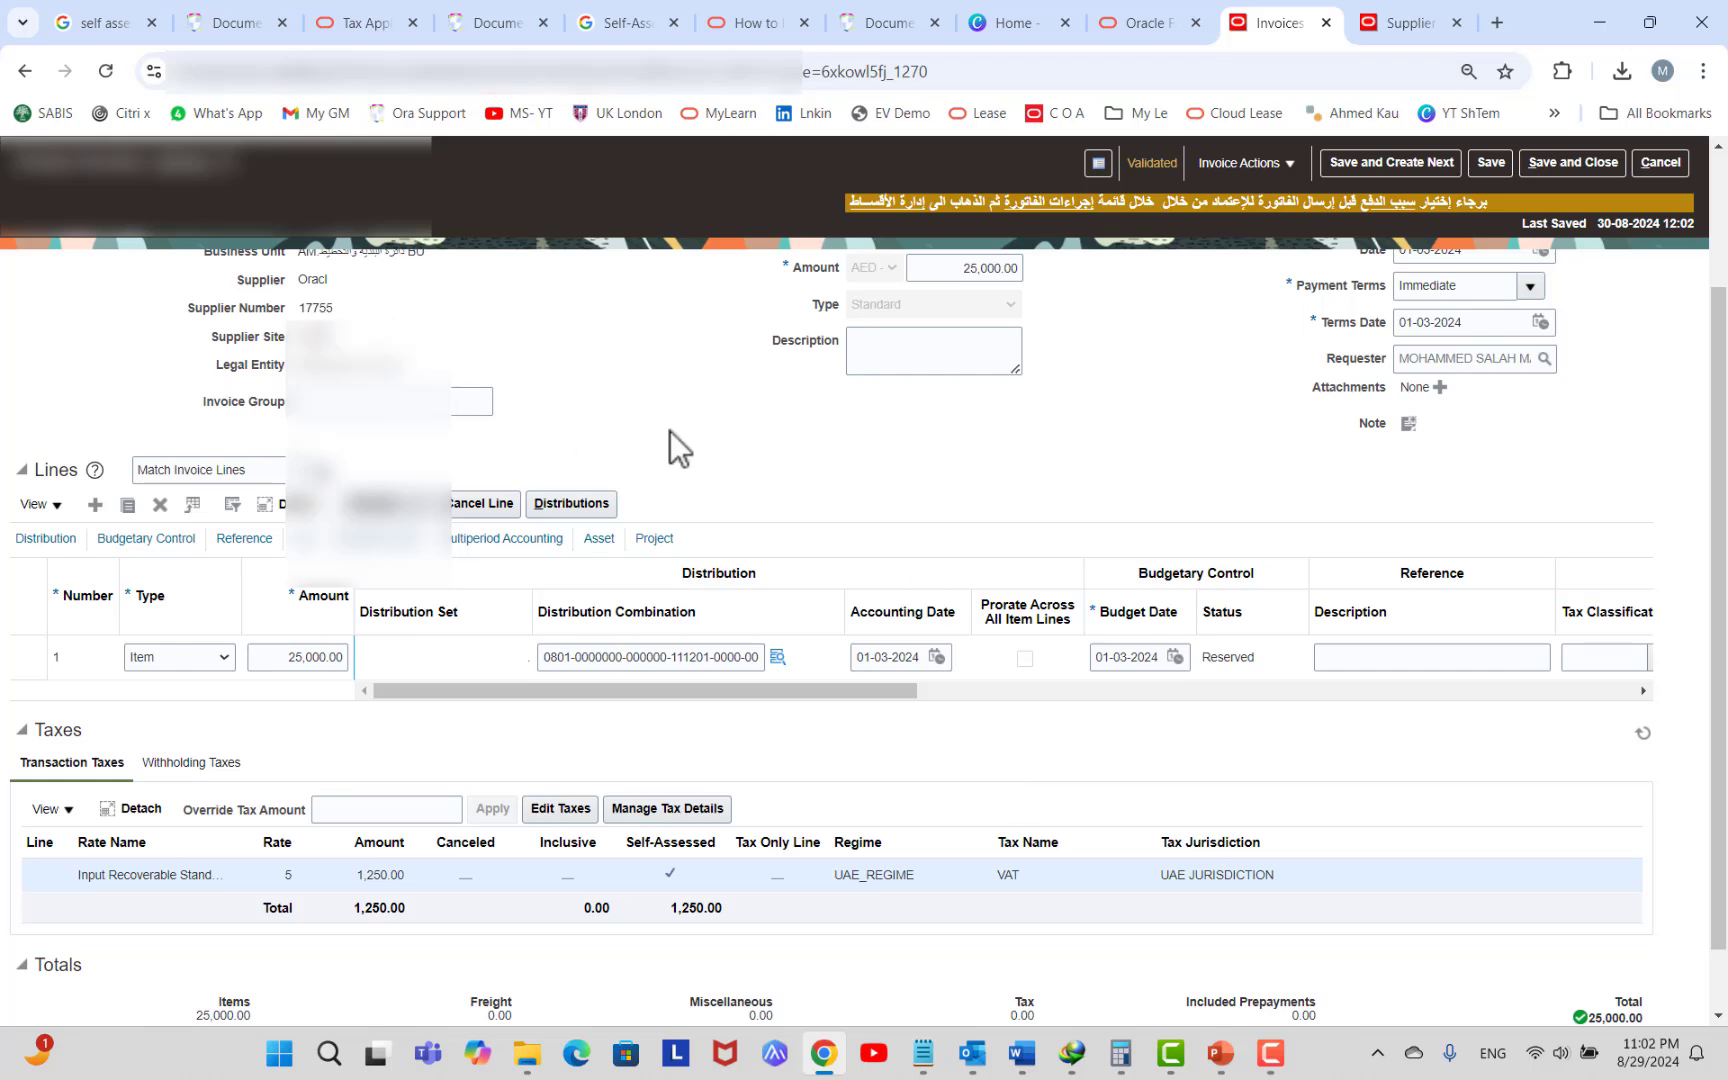
{"action": "left_click", "coordinate": [560, 808]}
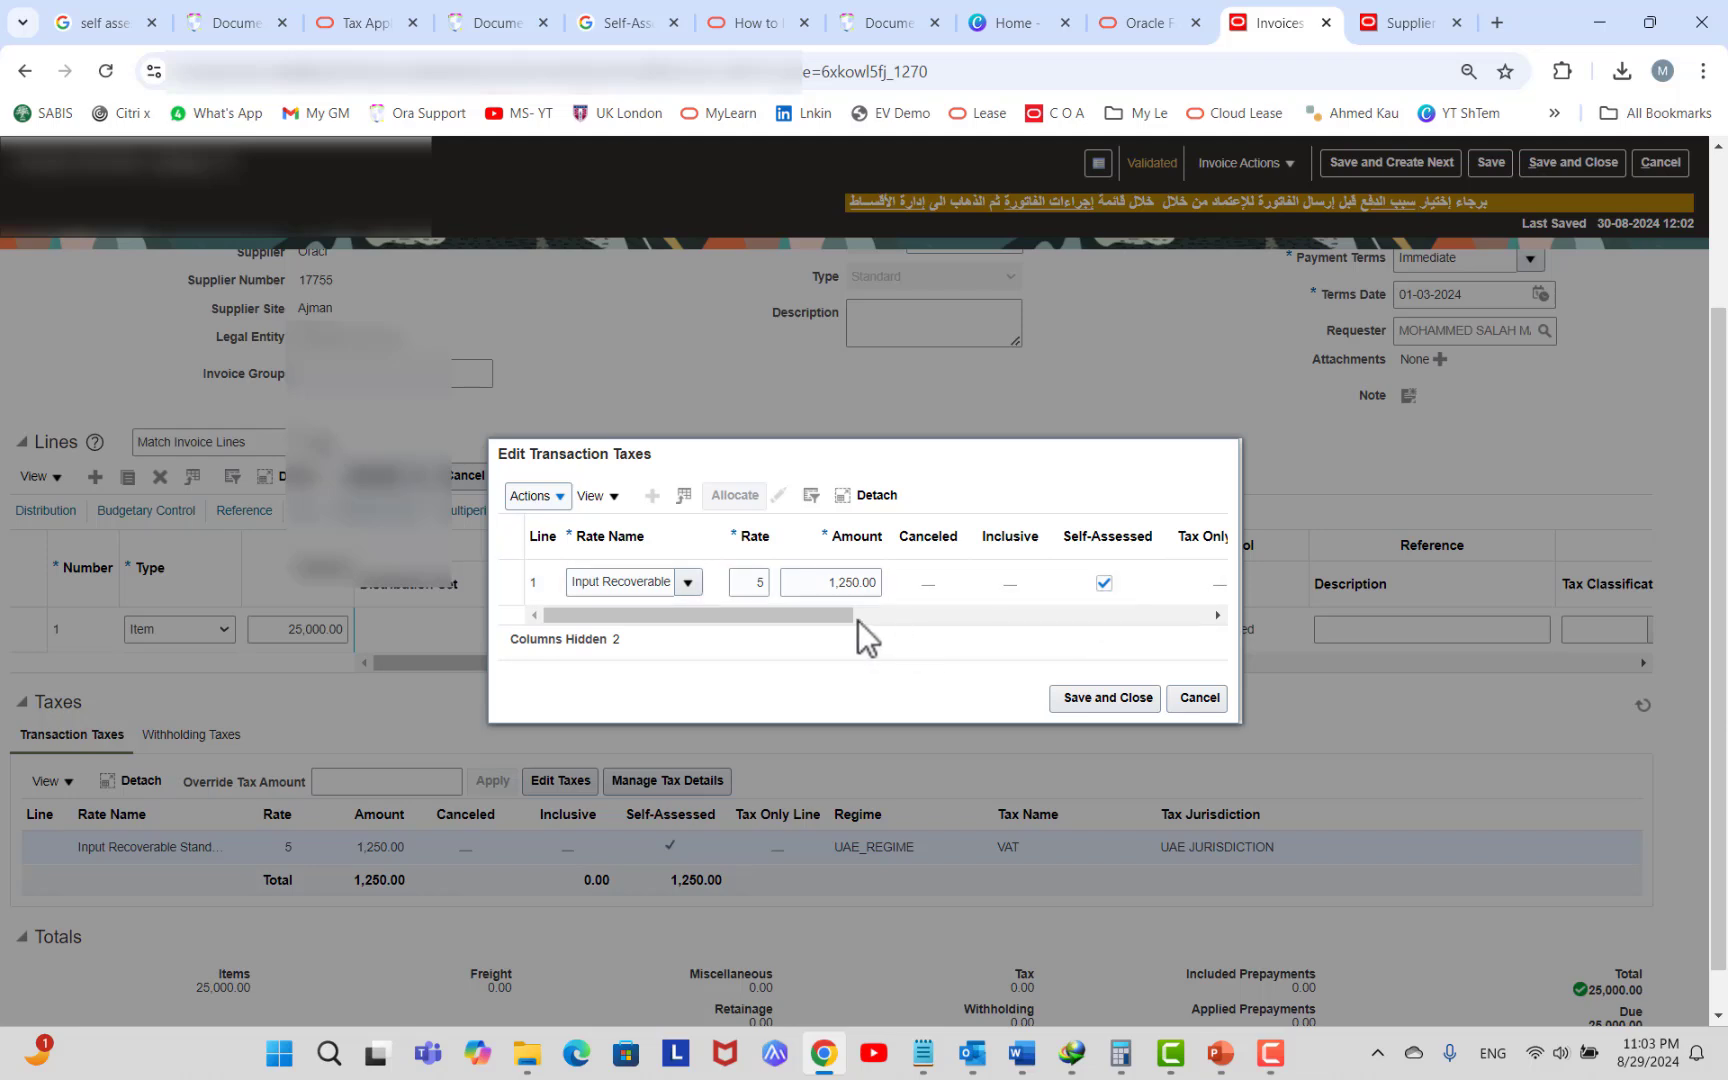
{"action": "left_click_drag", "start_coordinate": [857, 619], "coordinate": [1037, 608]}
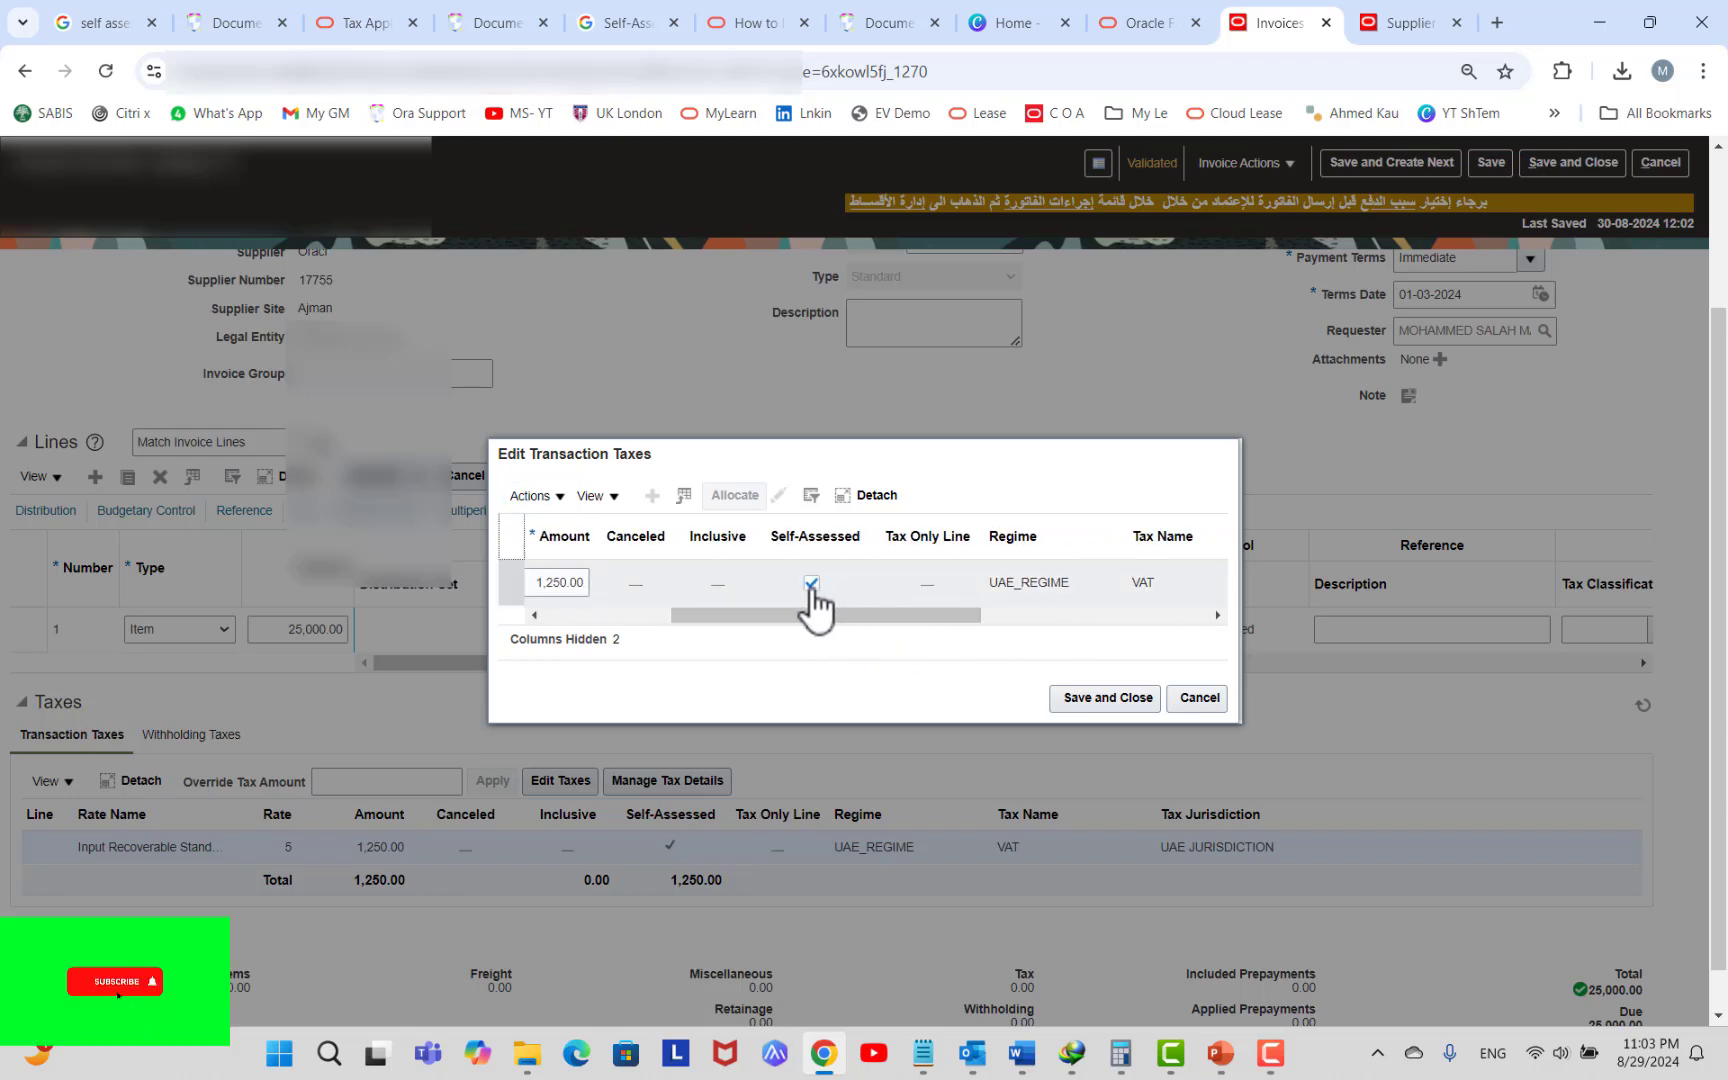
{"action": "left_click", "coordinate": [1200, 698]}
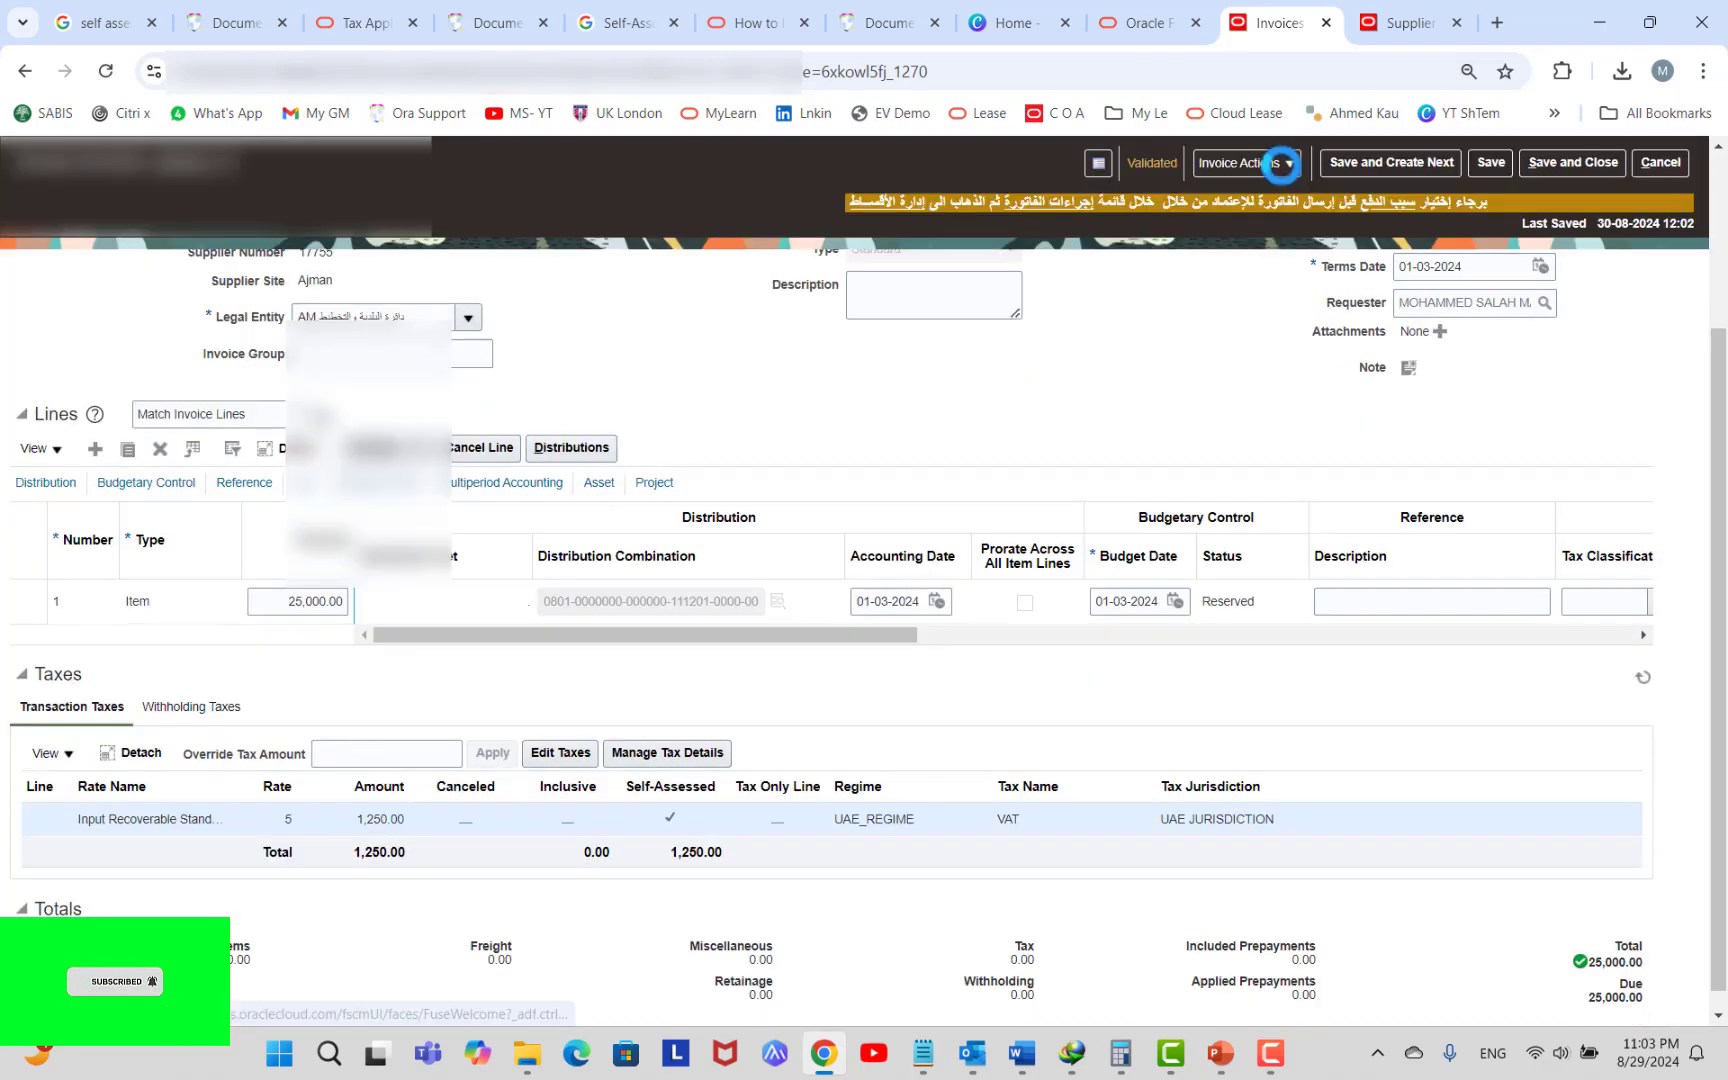
Account the invoice in draft and review the debit and credit accounting lines by class.
{"action": "left_click", "coordinate": [1280, 163]}
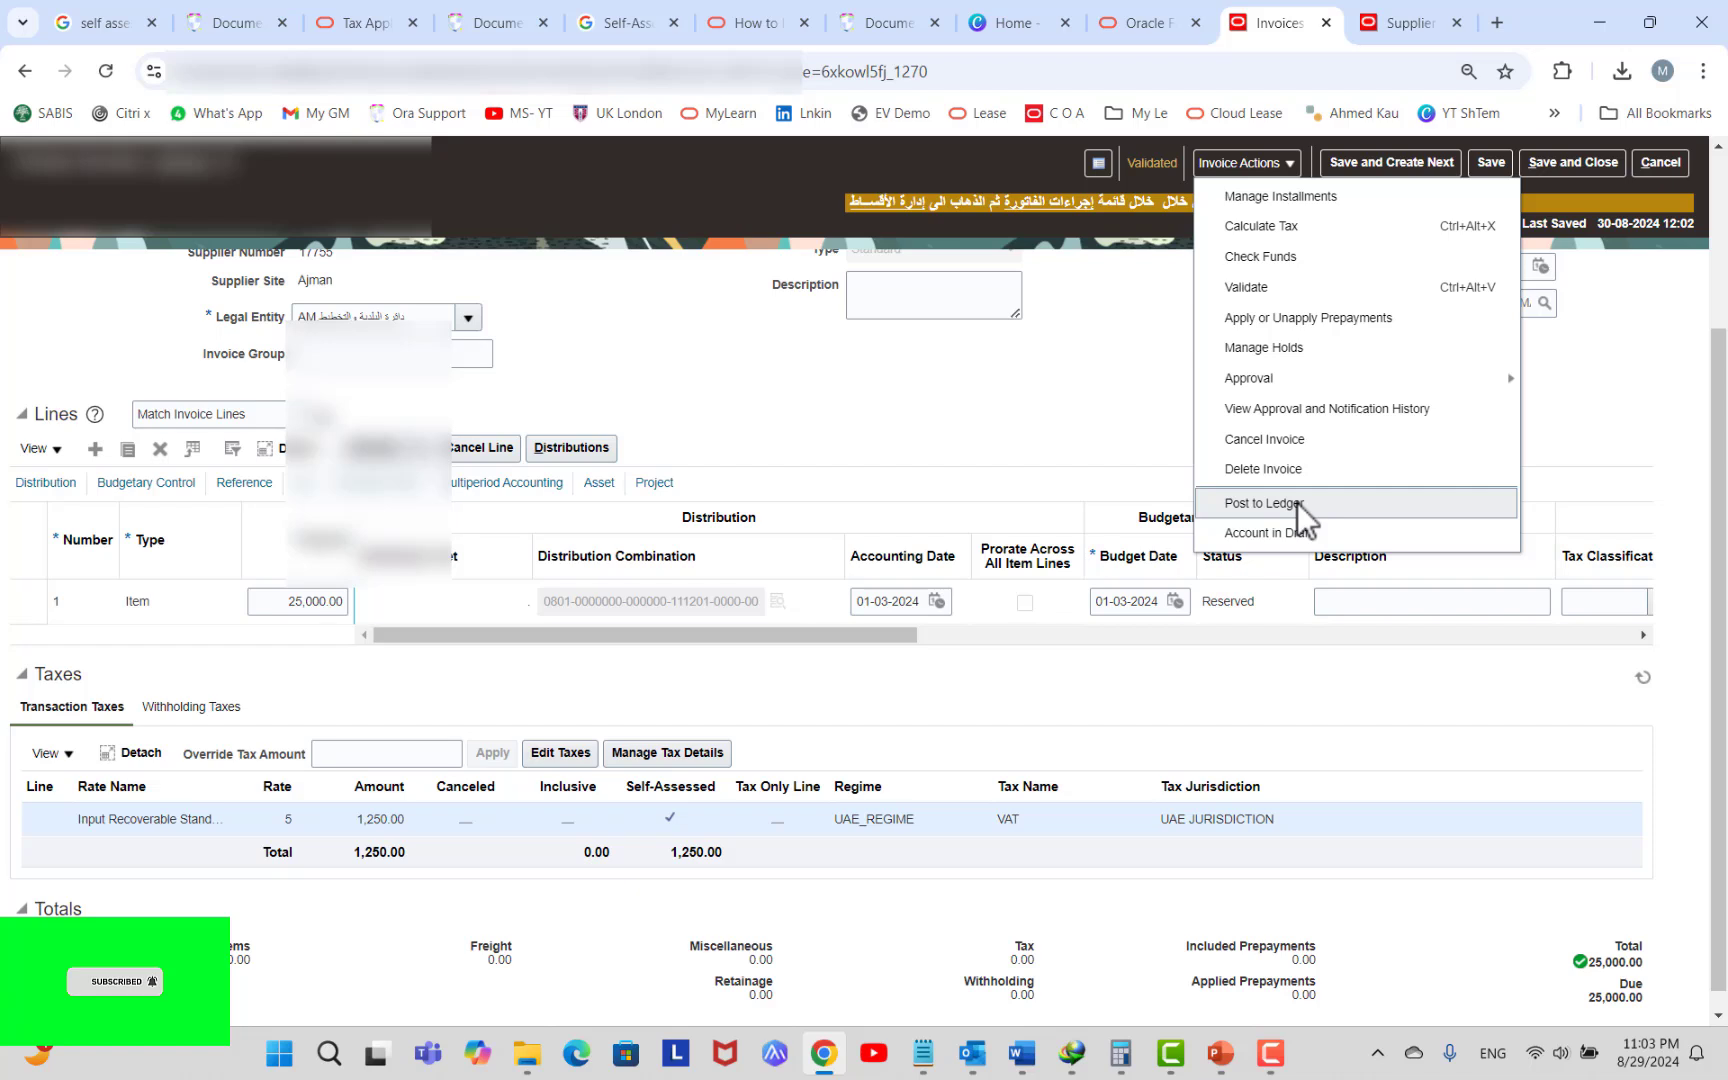
{"action": "left_click", "coordinate": [1302, 534]}
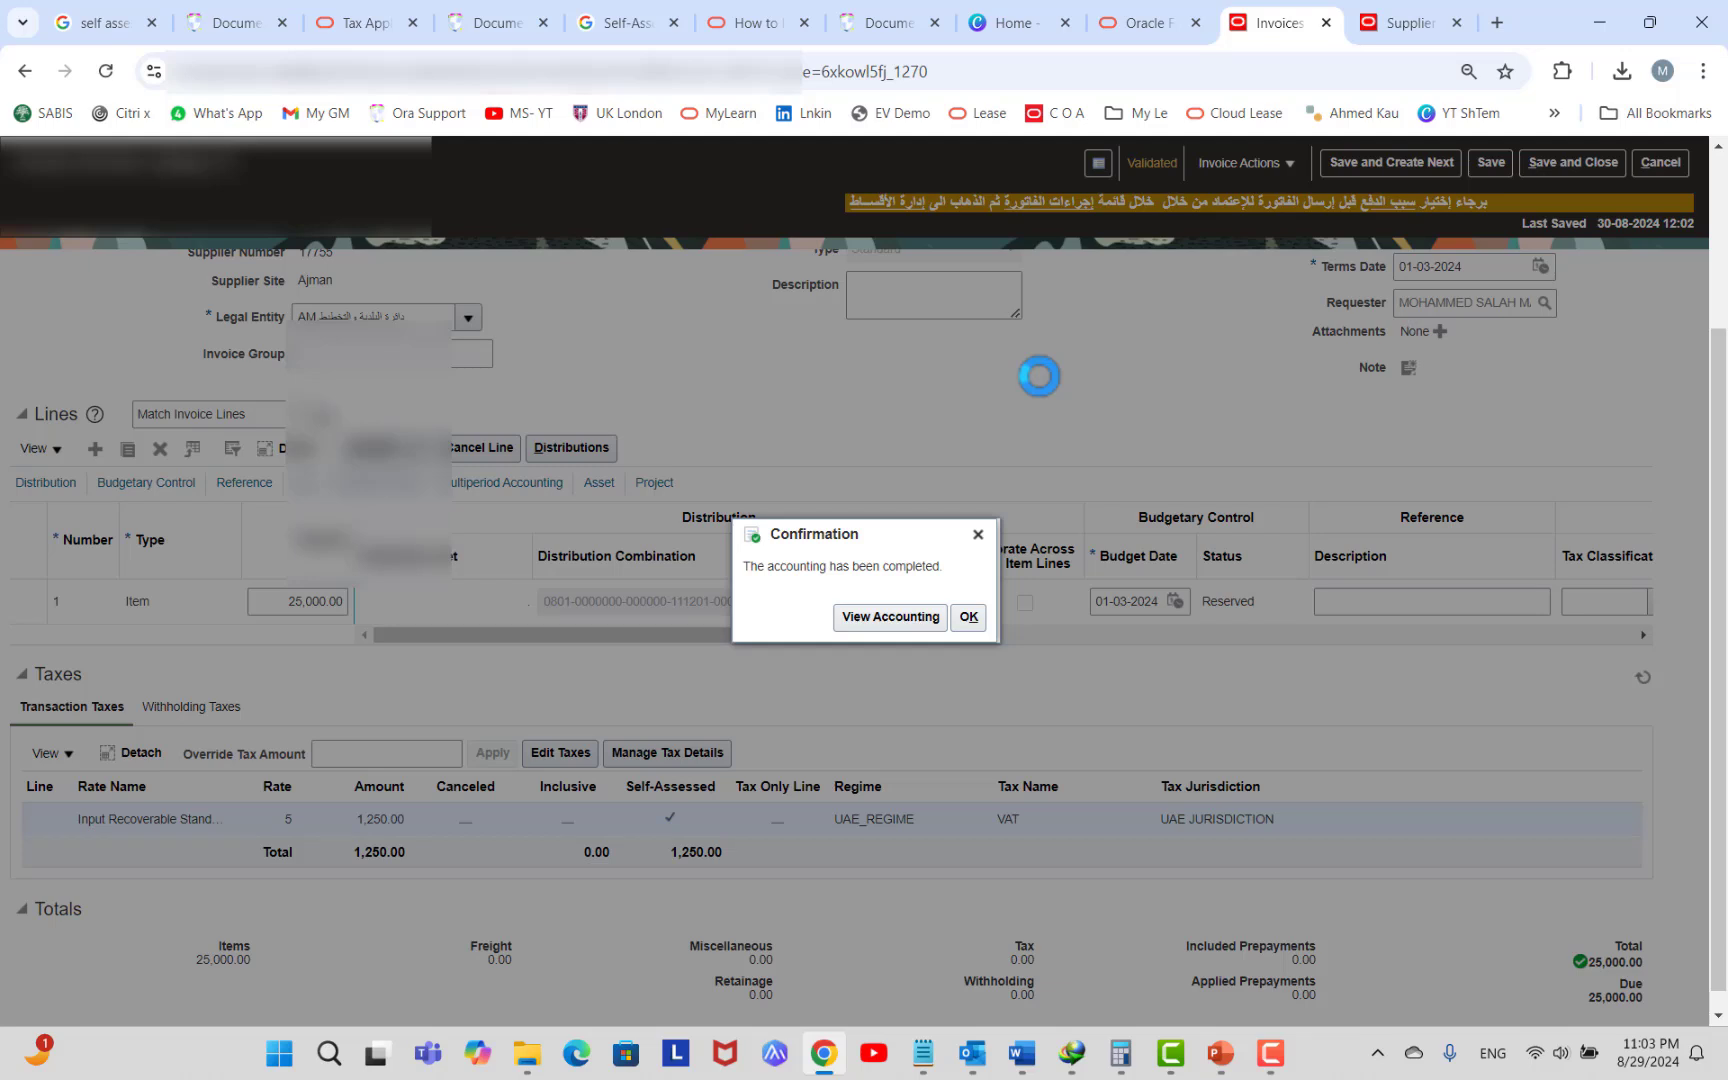
{"action": "left_click", "coordinate": [887, 618]}
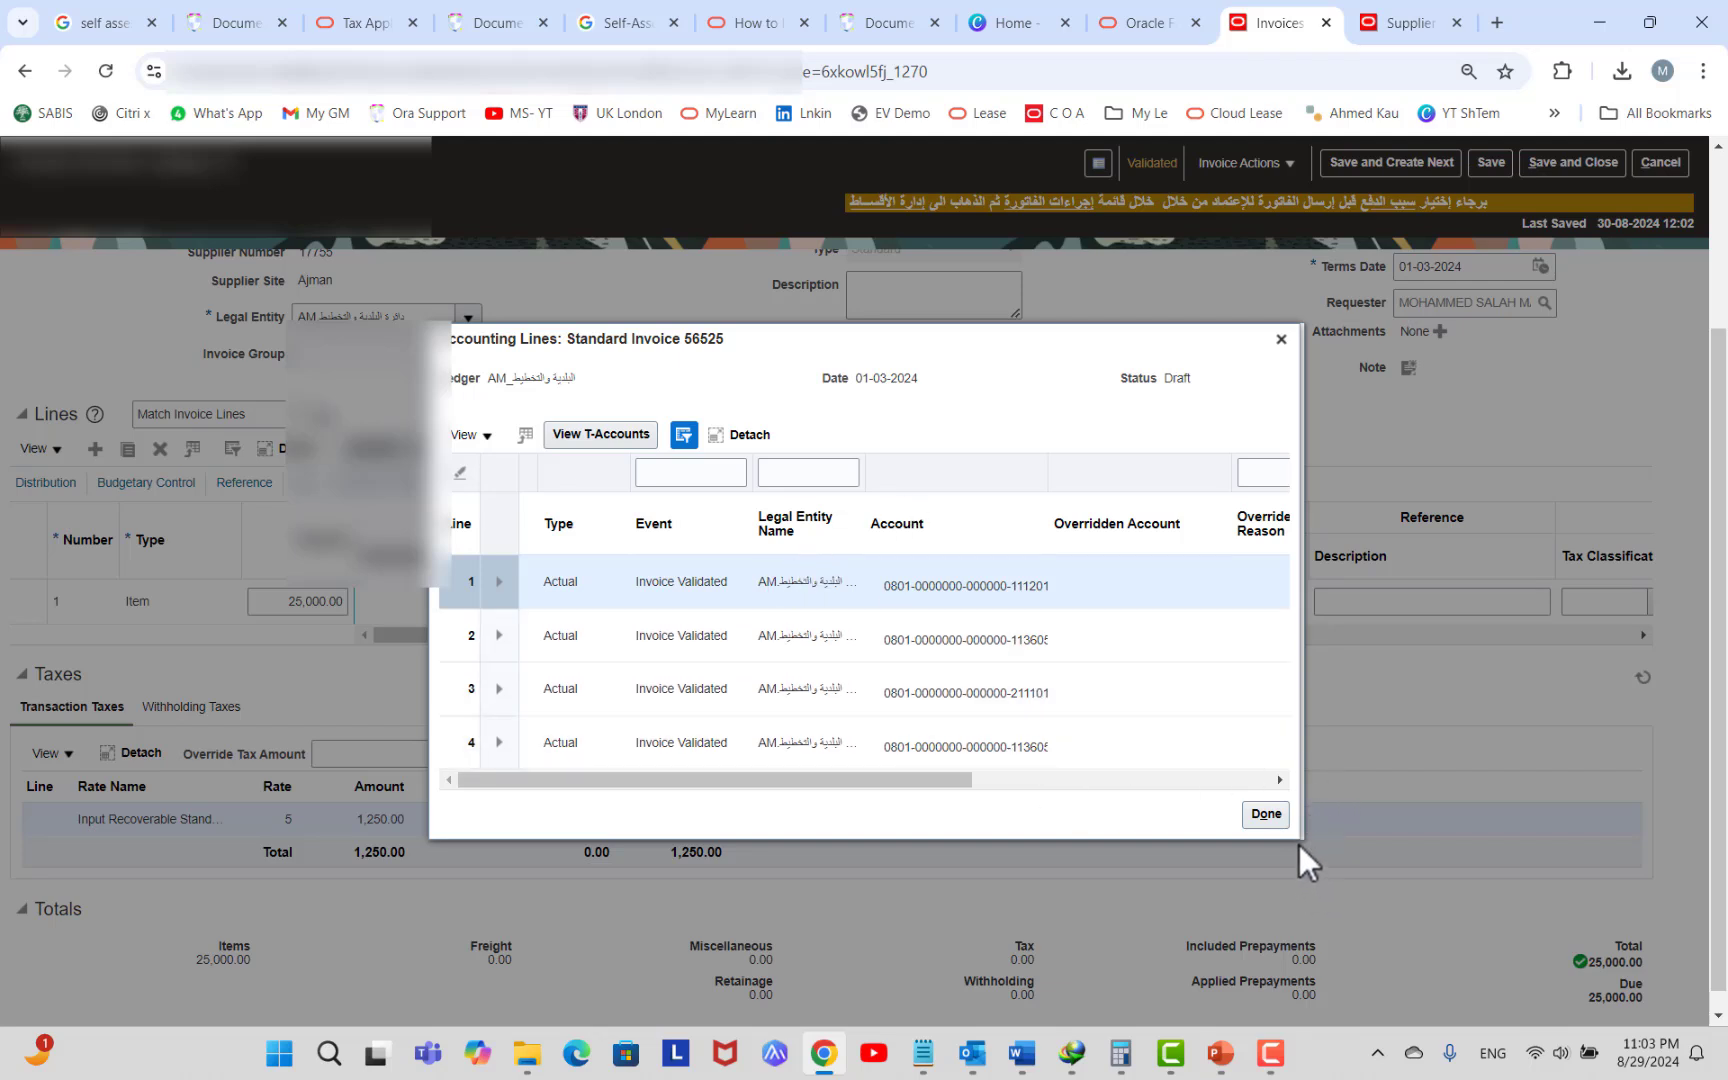
{"action": "left_click_drag", "start_coordinate": [950, 780], "coordinate": [1240, 780]}
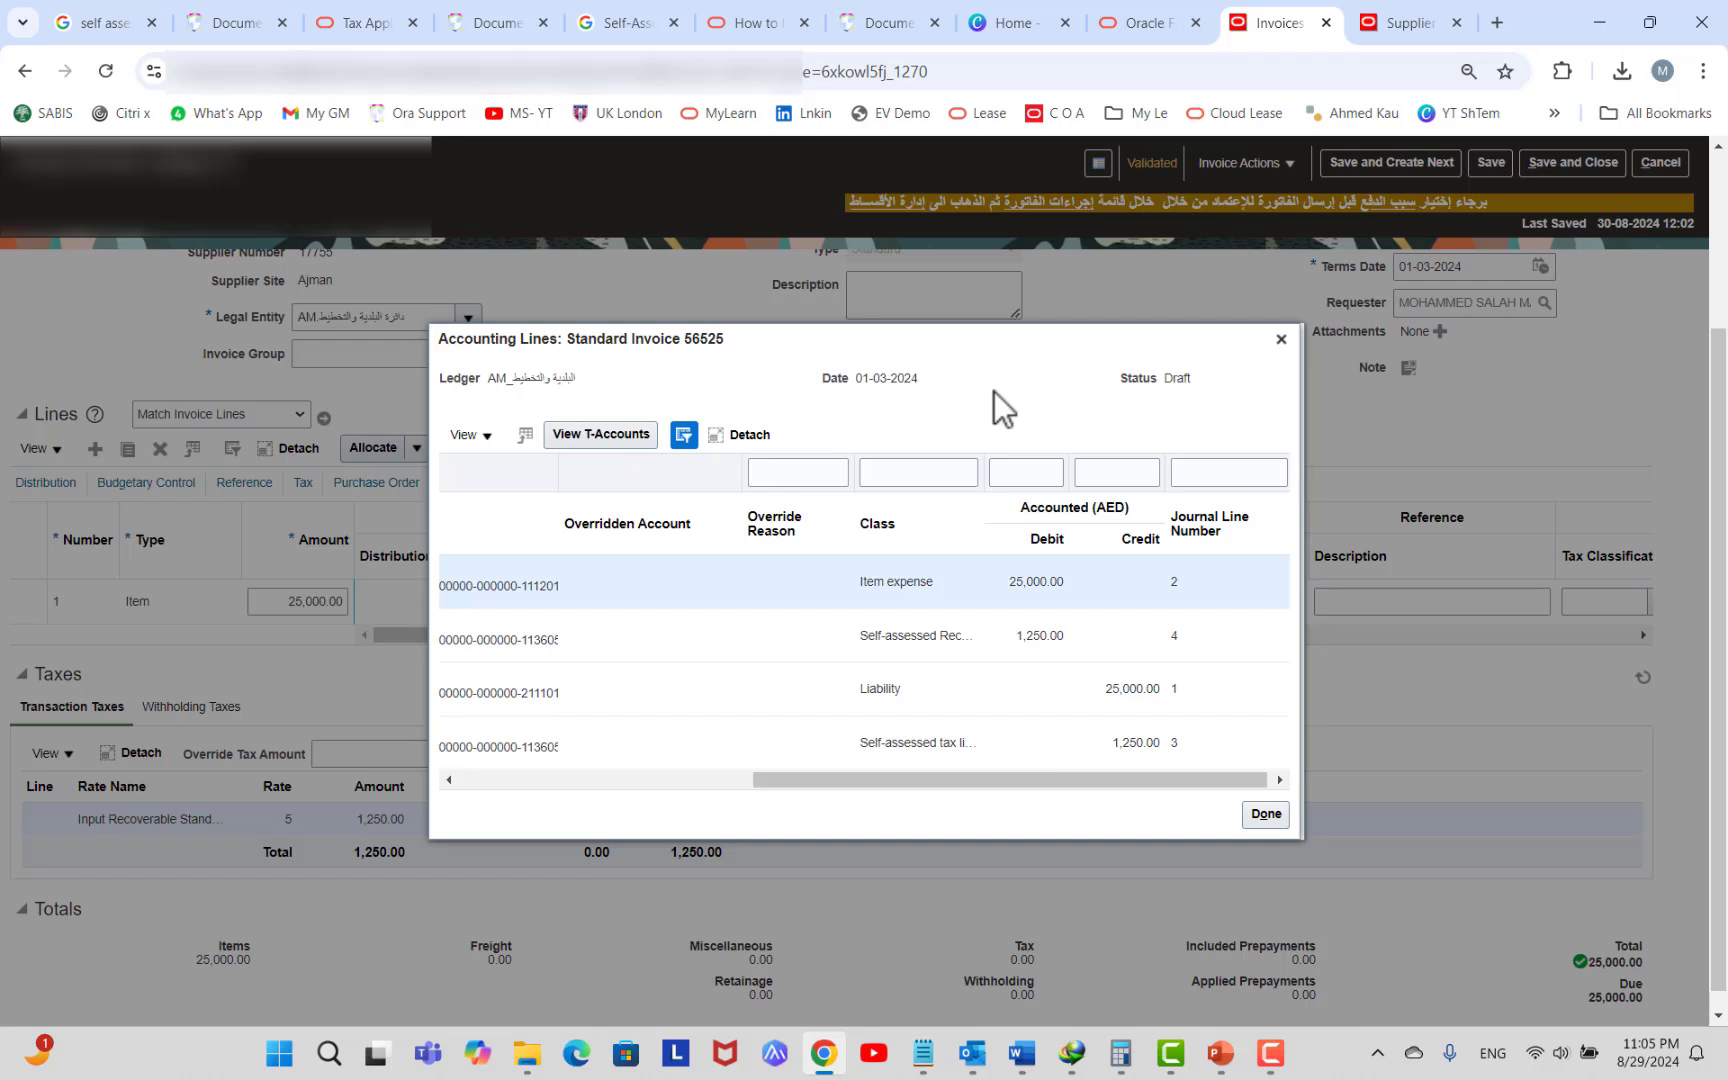
{"action": "left_click", "coordinate": [1283, 344]}
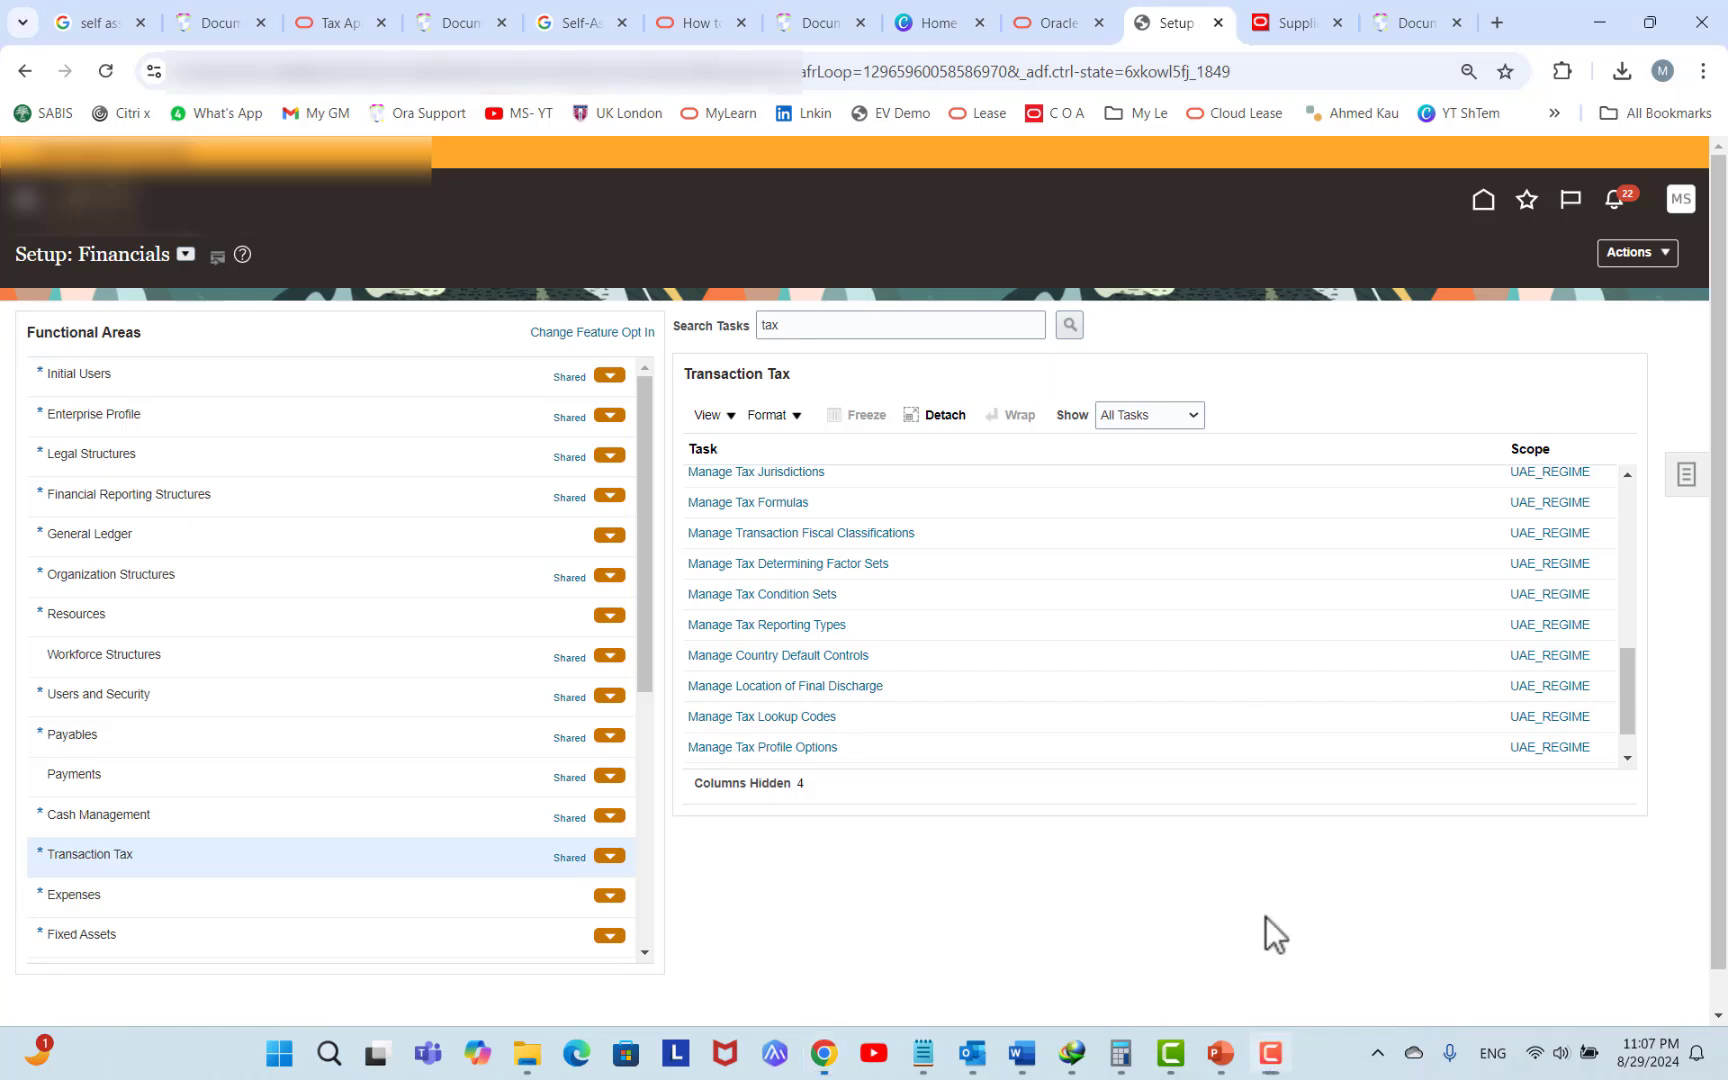
Open the Manage Configuration Owner Tax Options task in the Transaction Tax setup and start a new record.
{"action": "scroll", "coordinate": [1003, 562], "scroll_direction": "up", "scroll_amount": 2}
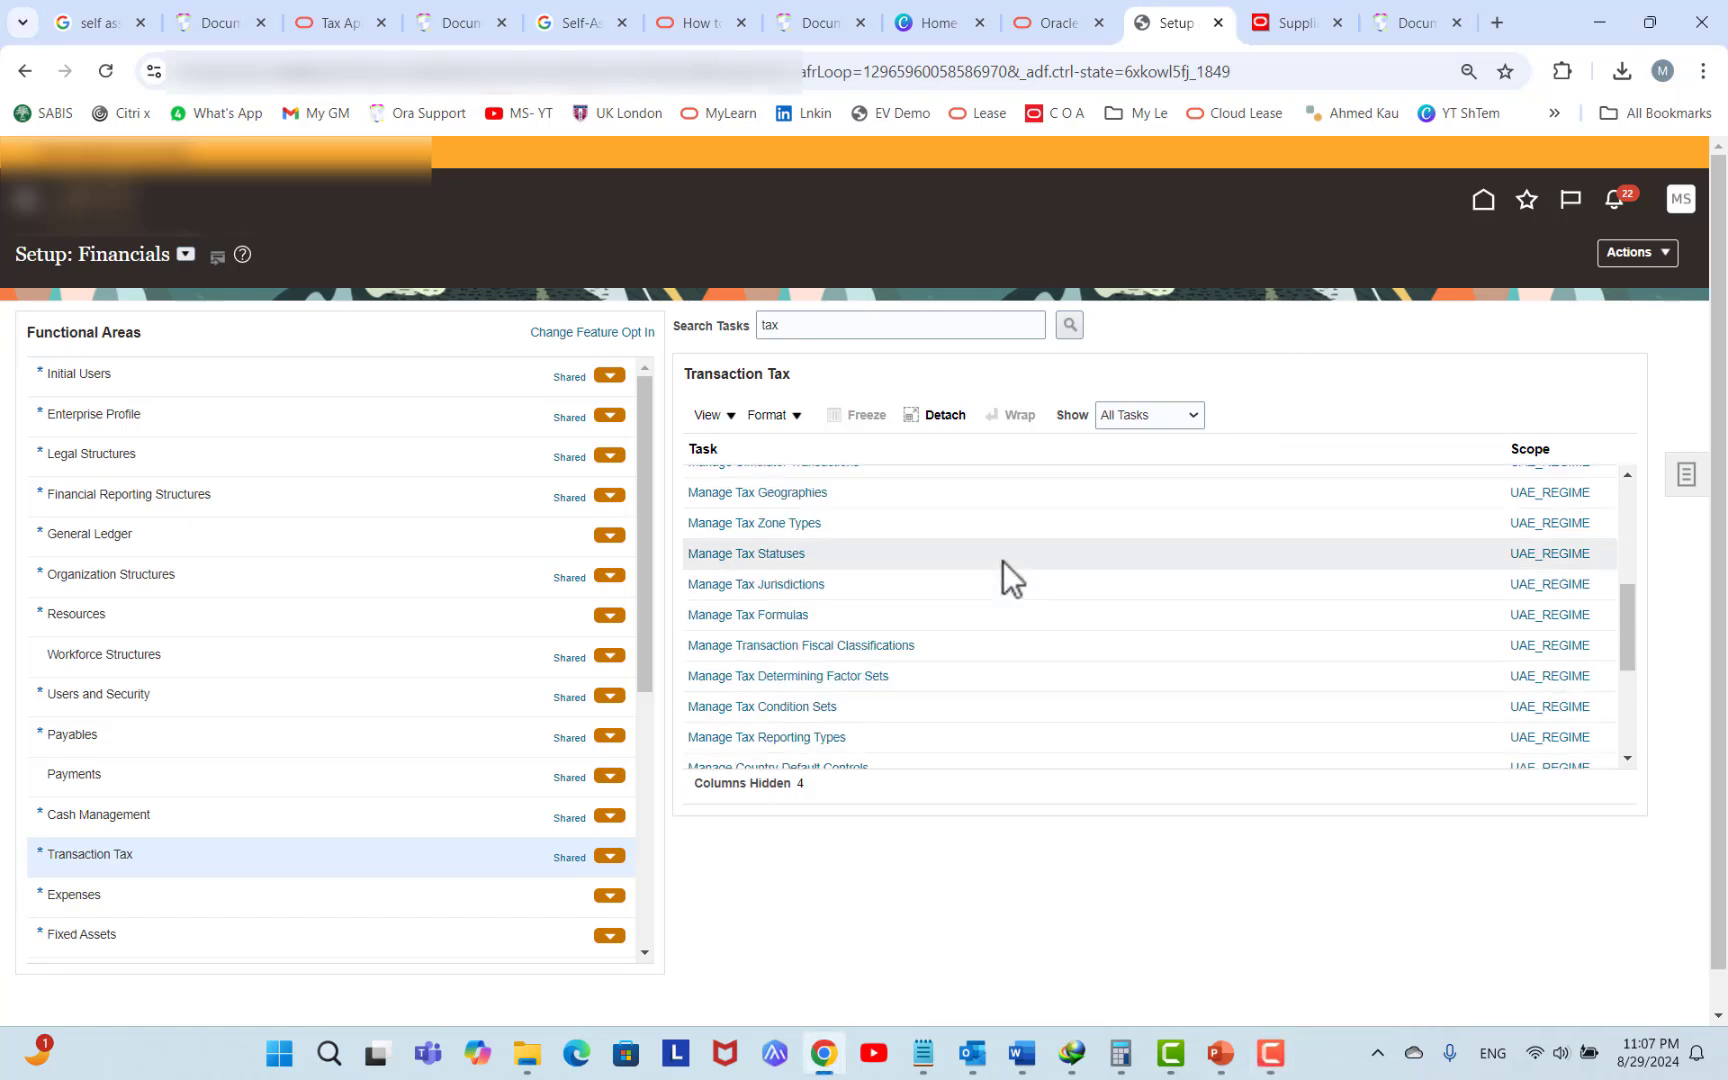
{"action": "scroll", "coordinate": [1014, 538], "scroll_direction": "up", "scroll_amount": 3}
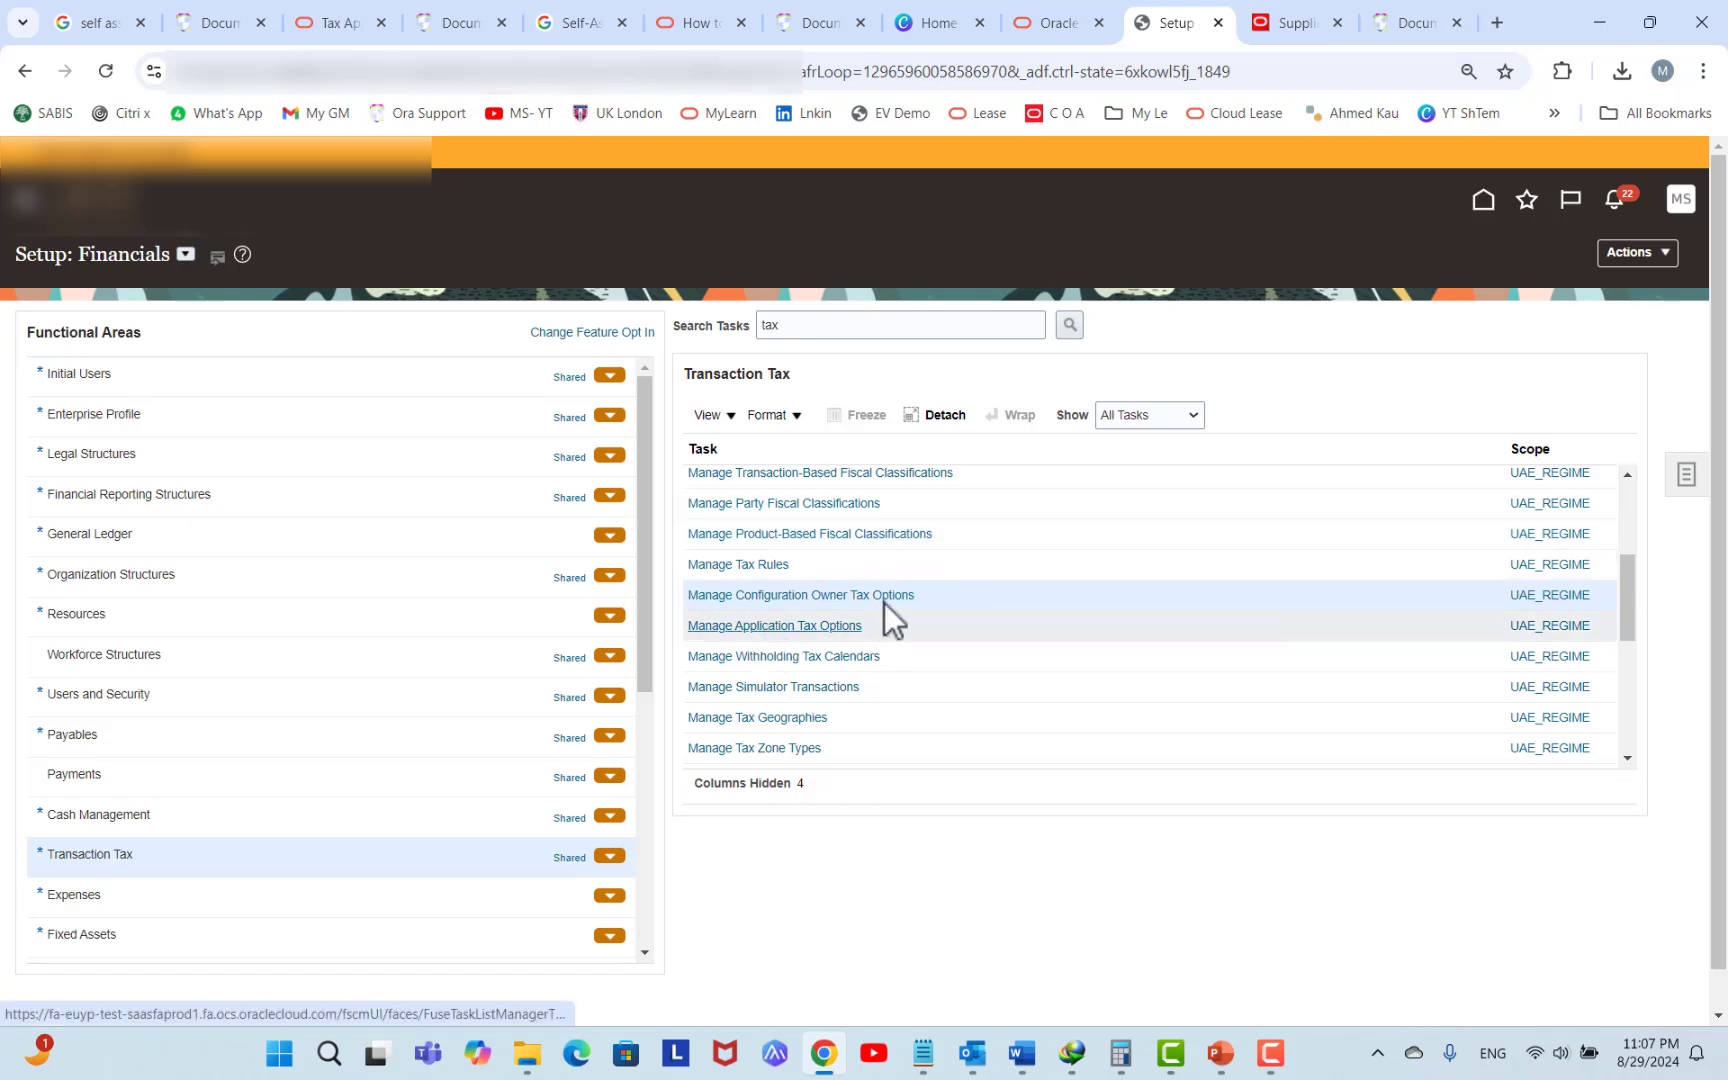
{"action": "left_click", "coordinate": [831, 596]}
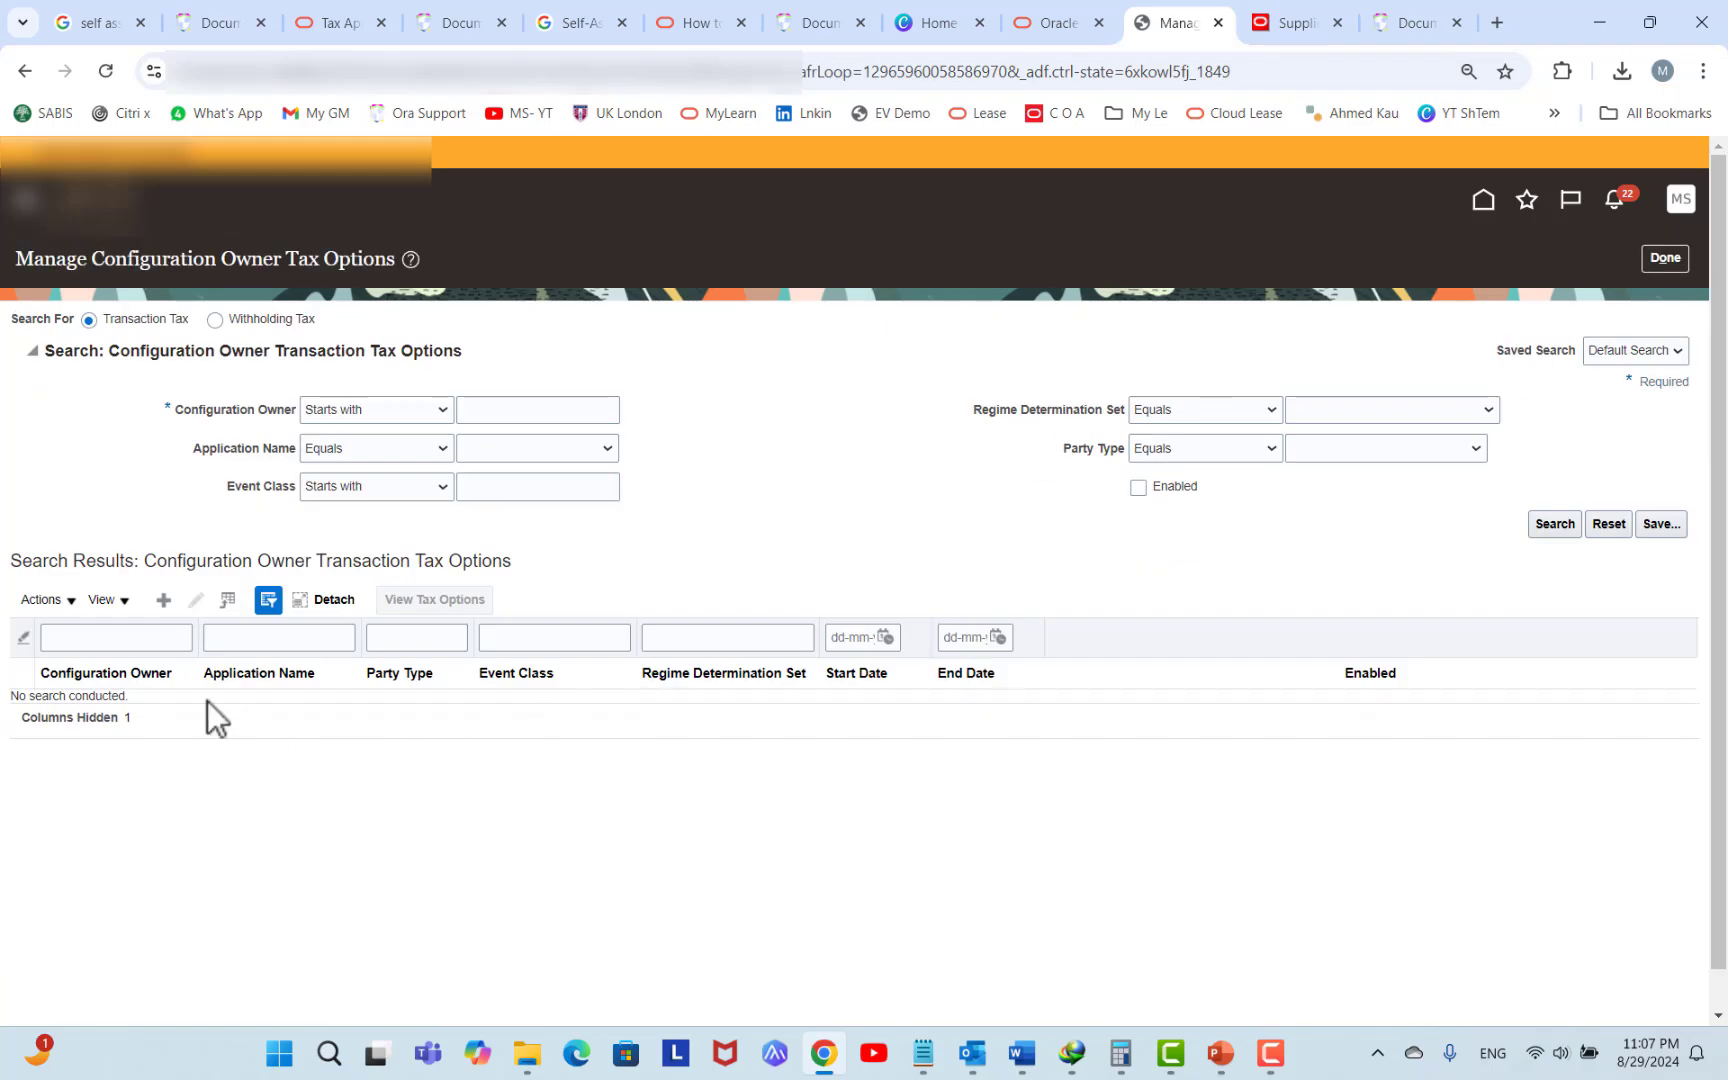
{"action": "left_click", "coordinate": [163, 601]}
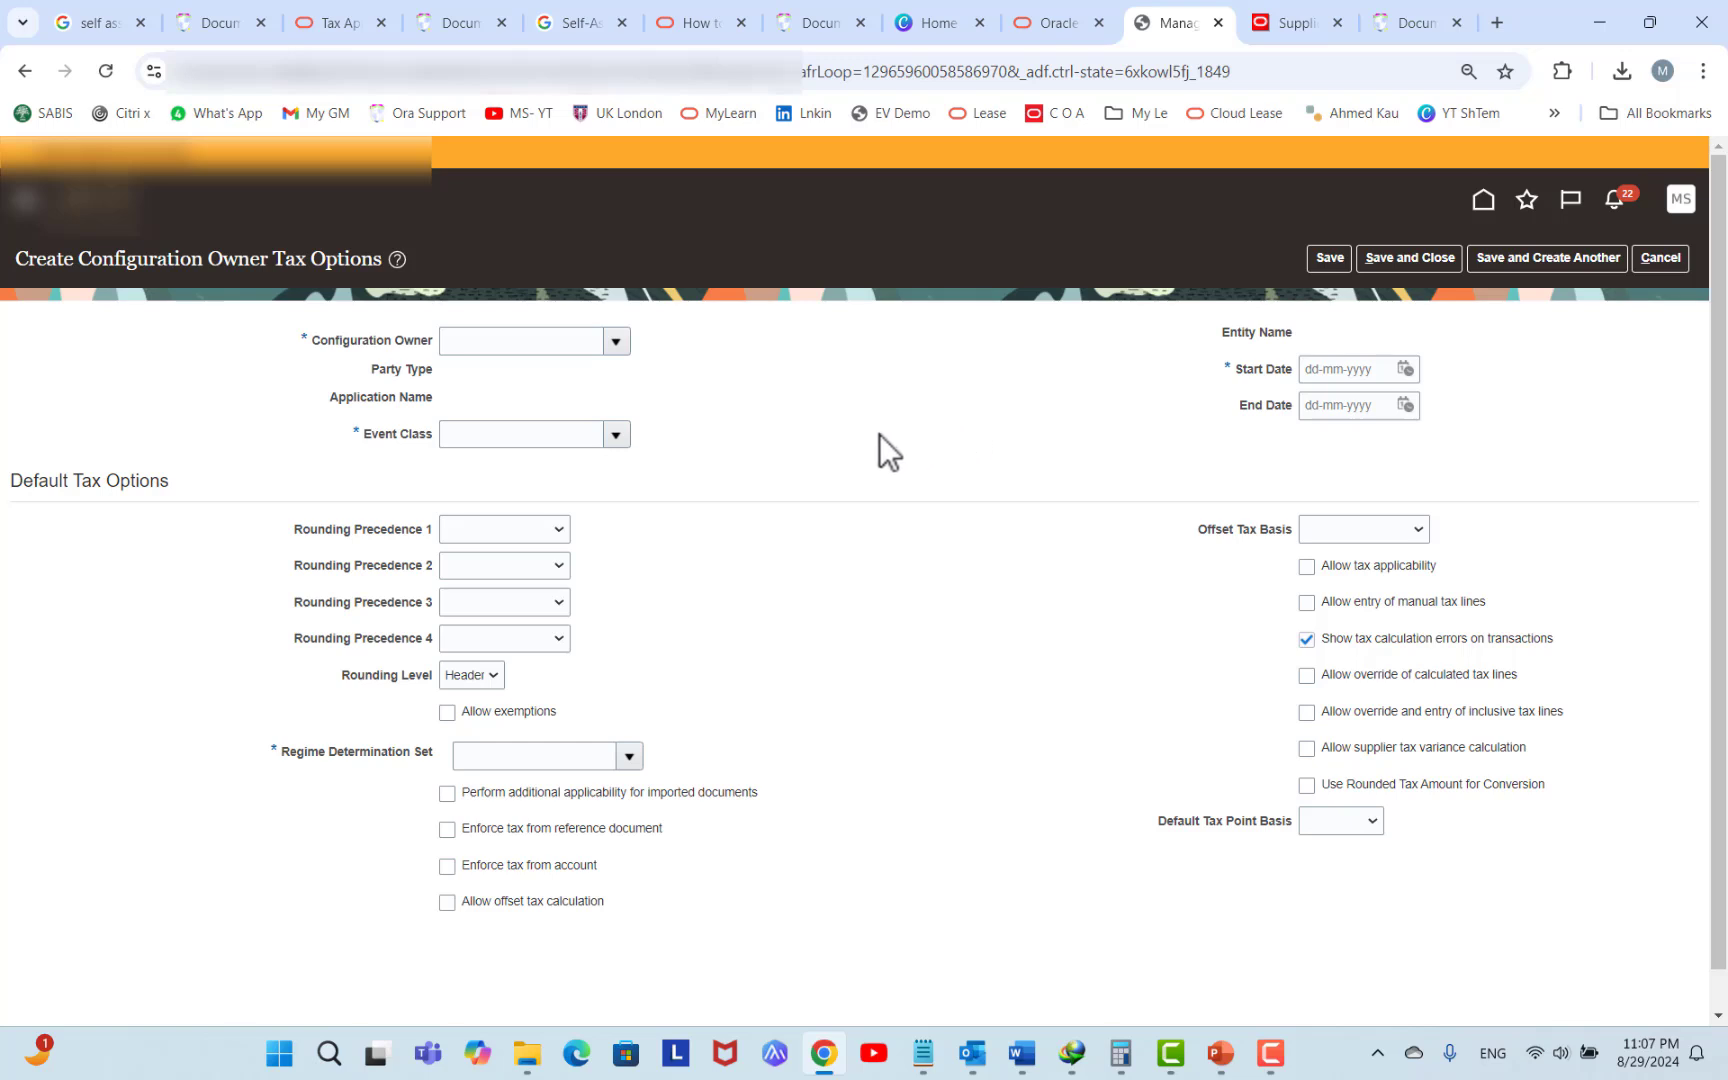
{"action": "left_click", "coordinate": [623, 334]}
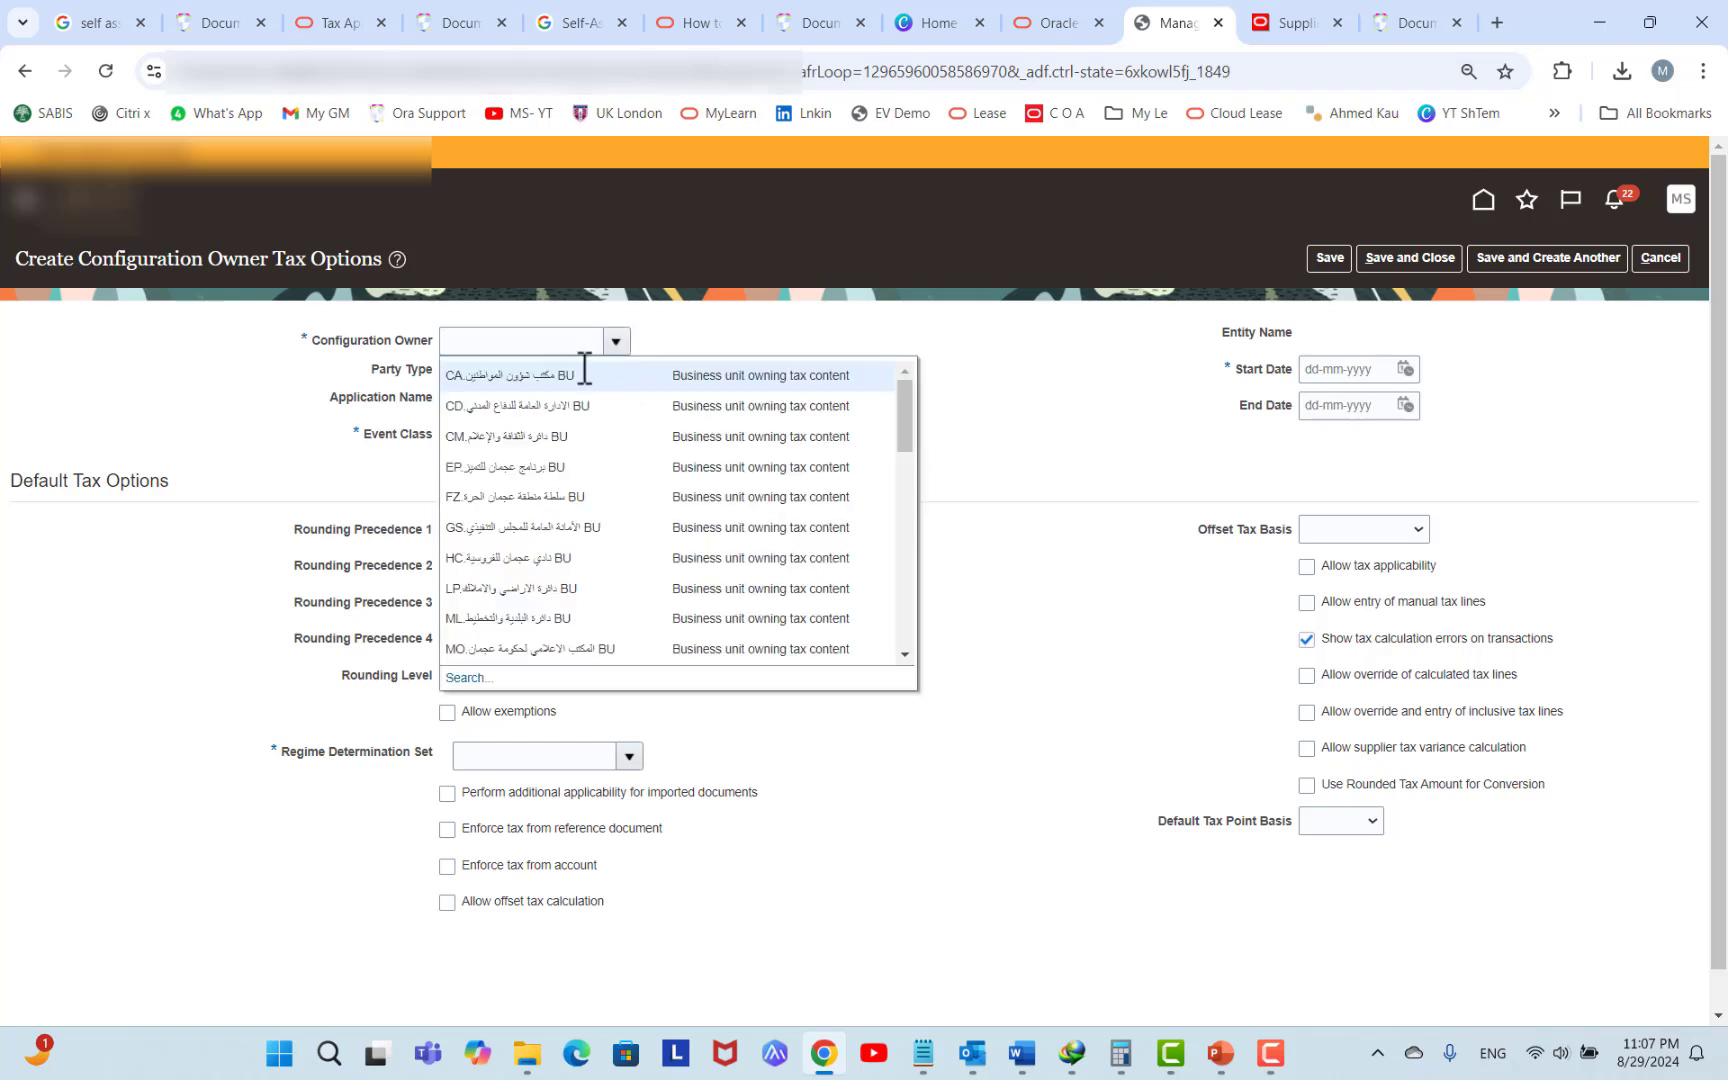
{"action": "left_click", "coordinate": [522, 340]}
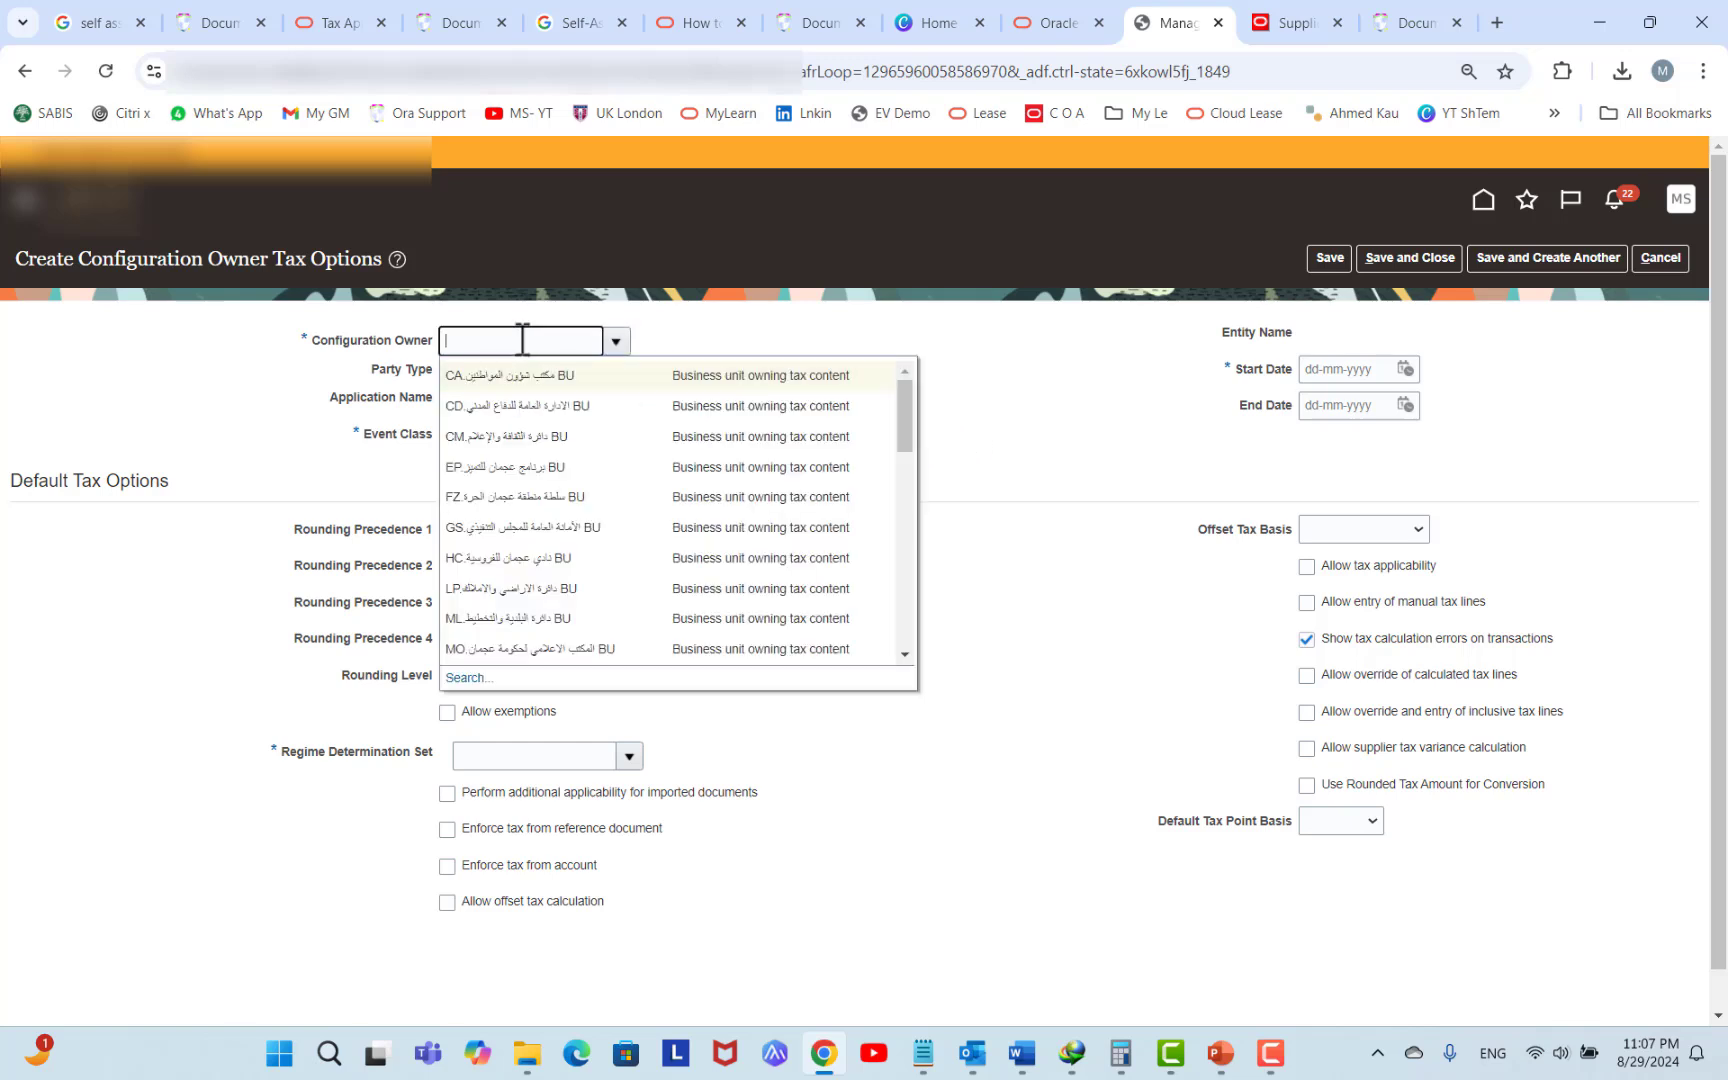
{"action": "type", "text": "glob"}
{"action": "key", "text": "Tab"}
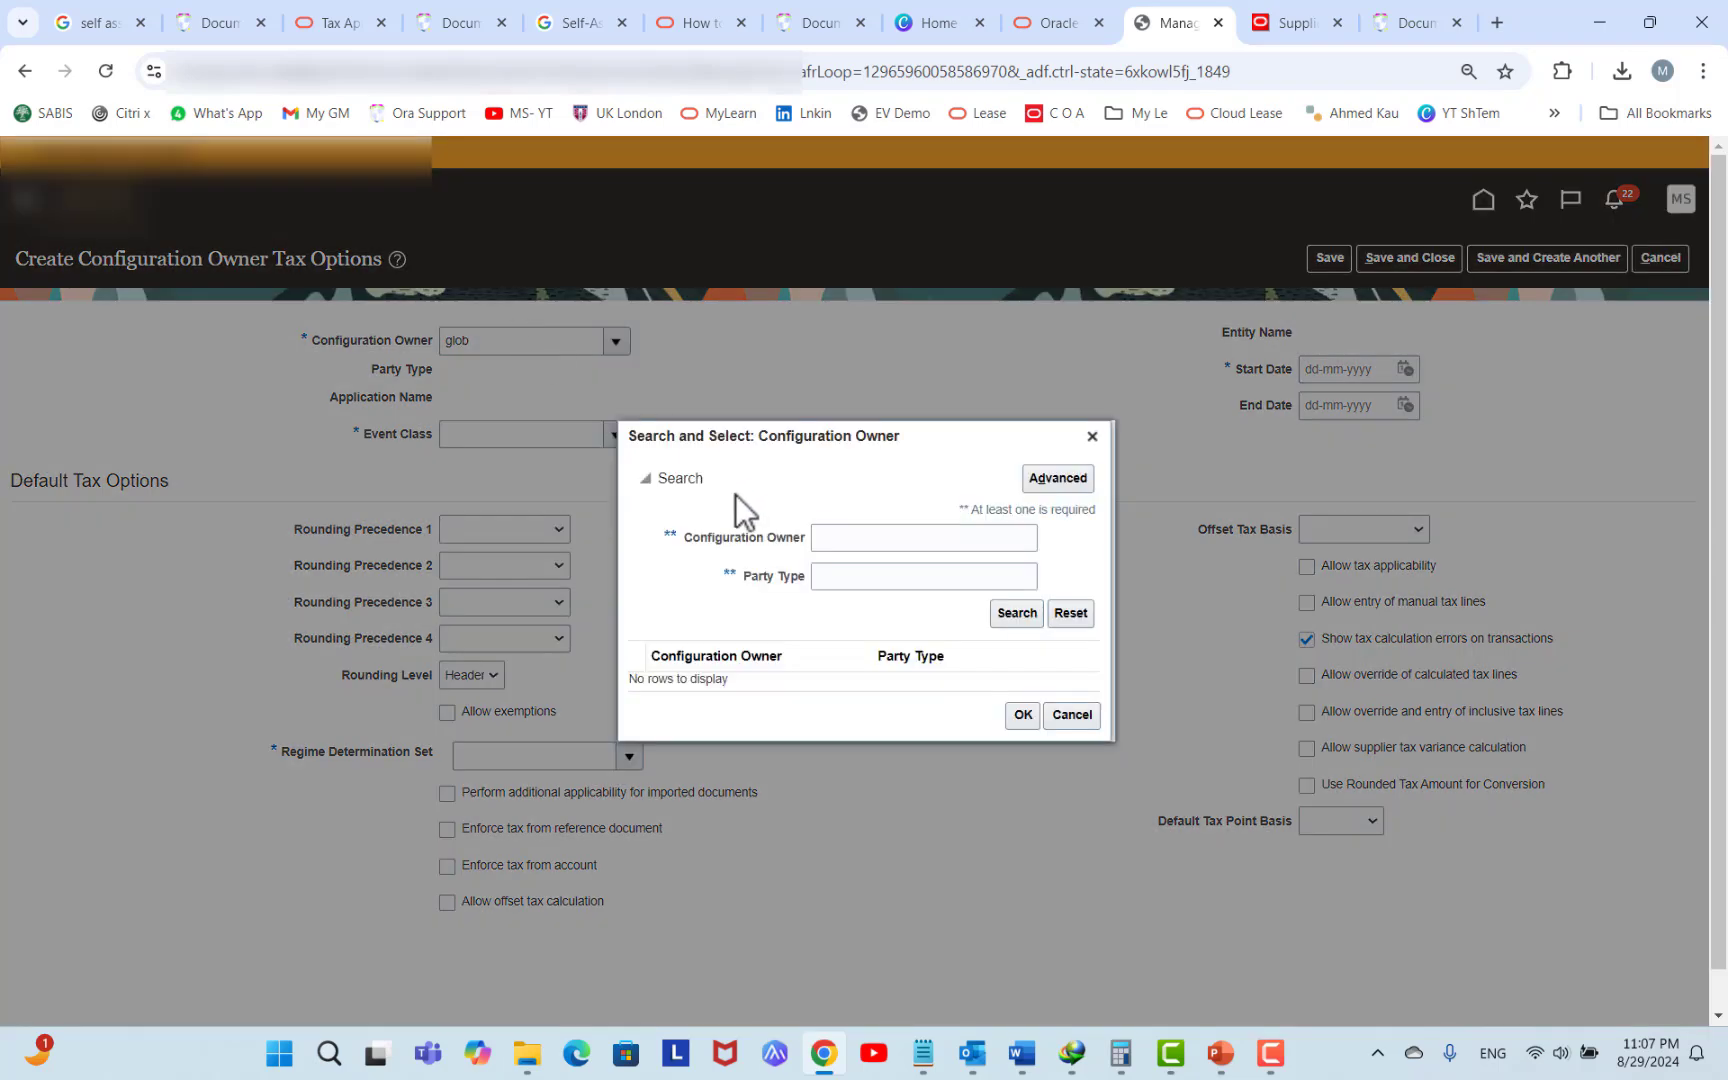
{"action": "left_click", "coordinate": [1092, 436]}
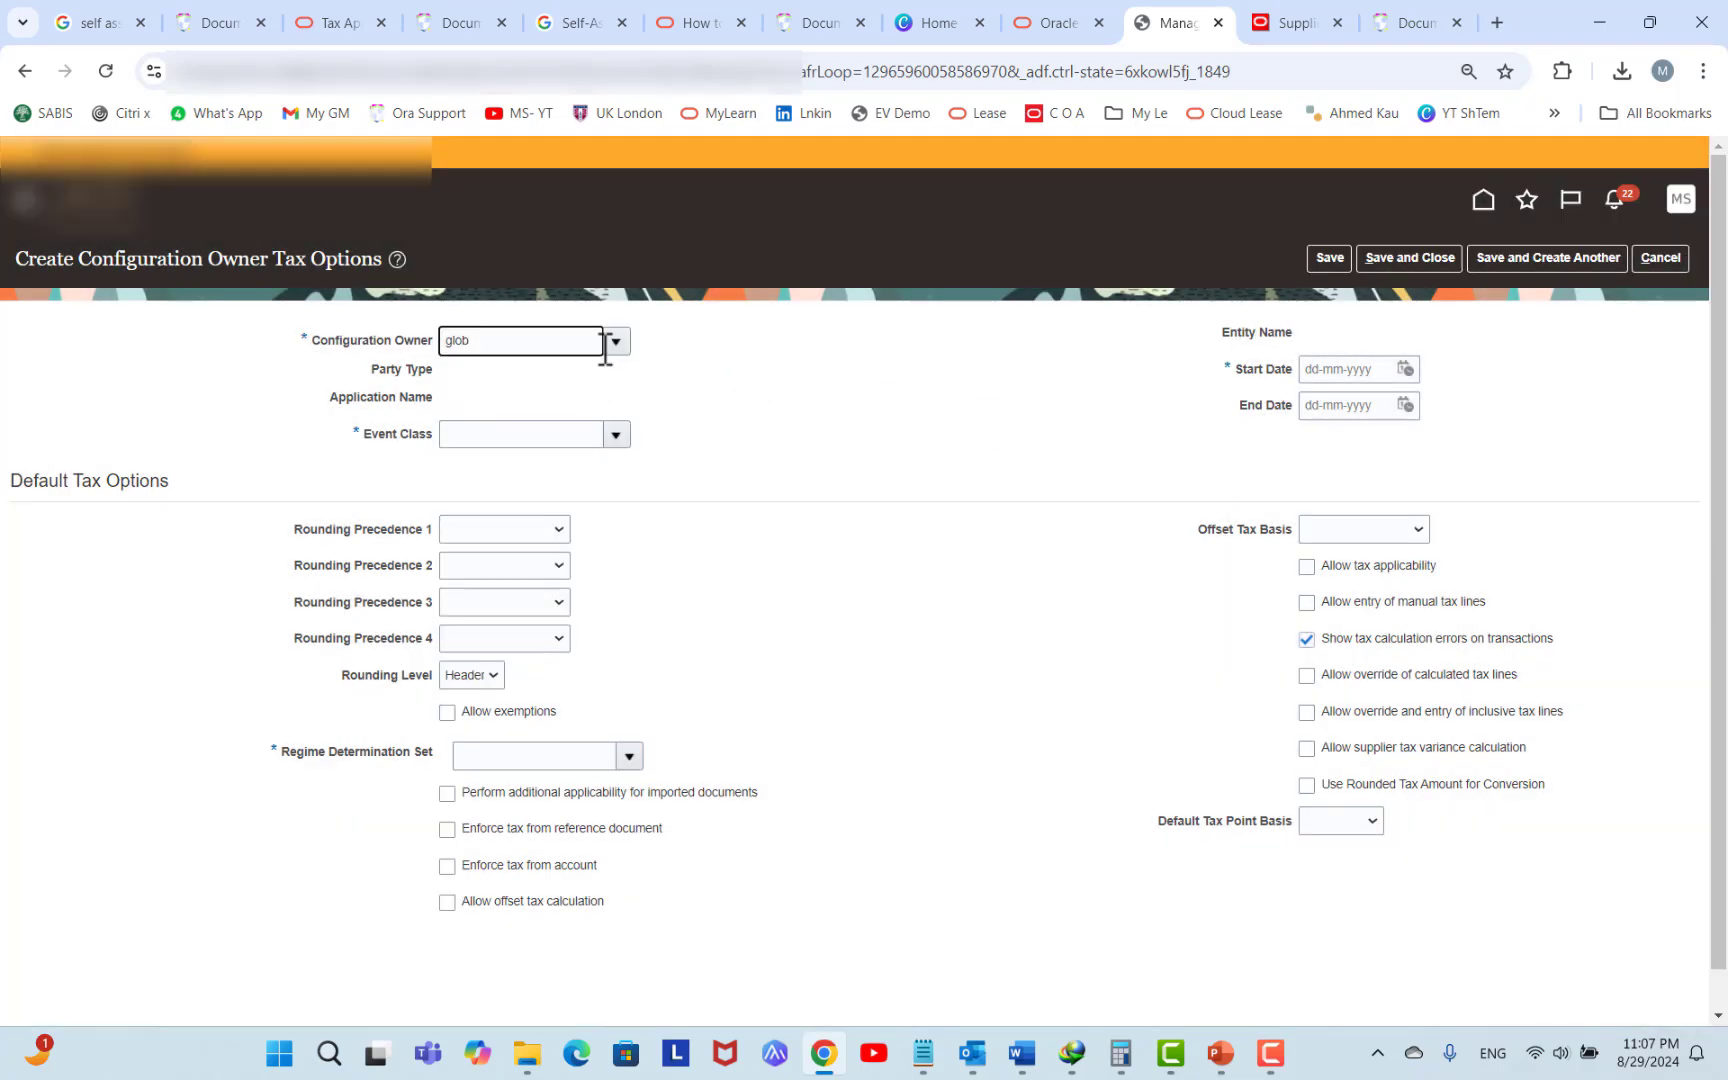
Set the configuration owner to MO.المكتب الاعلامي لحكومة عجمان BU and the event class to Prepayment Invoices for Payables.
{"action": "left_click", "coordinate": [614, 342]}
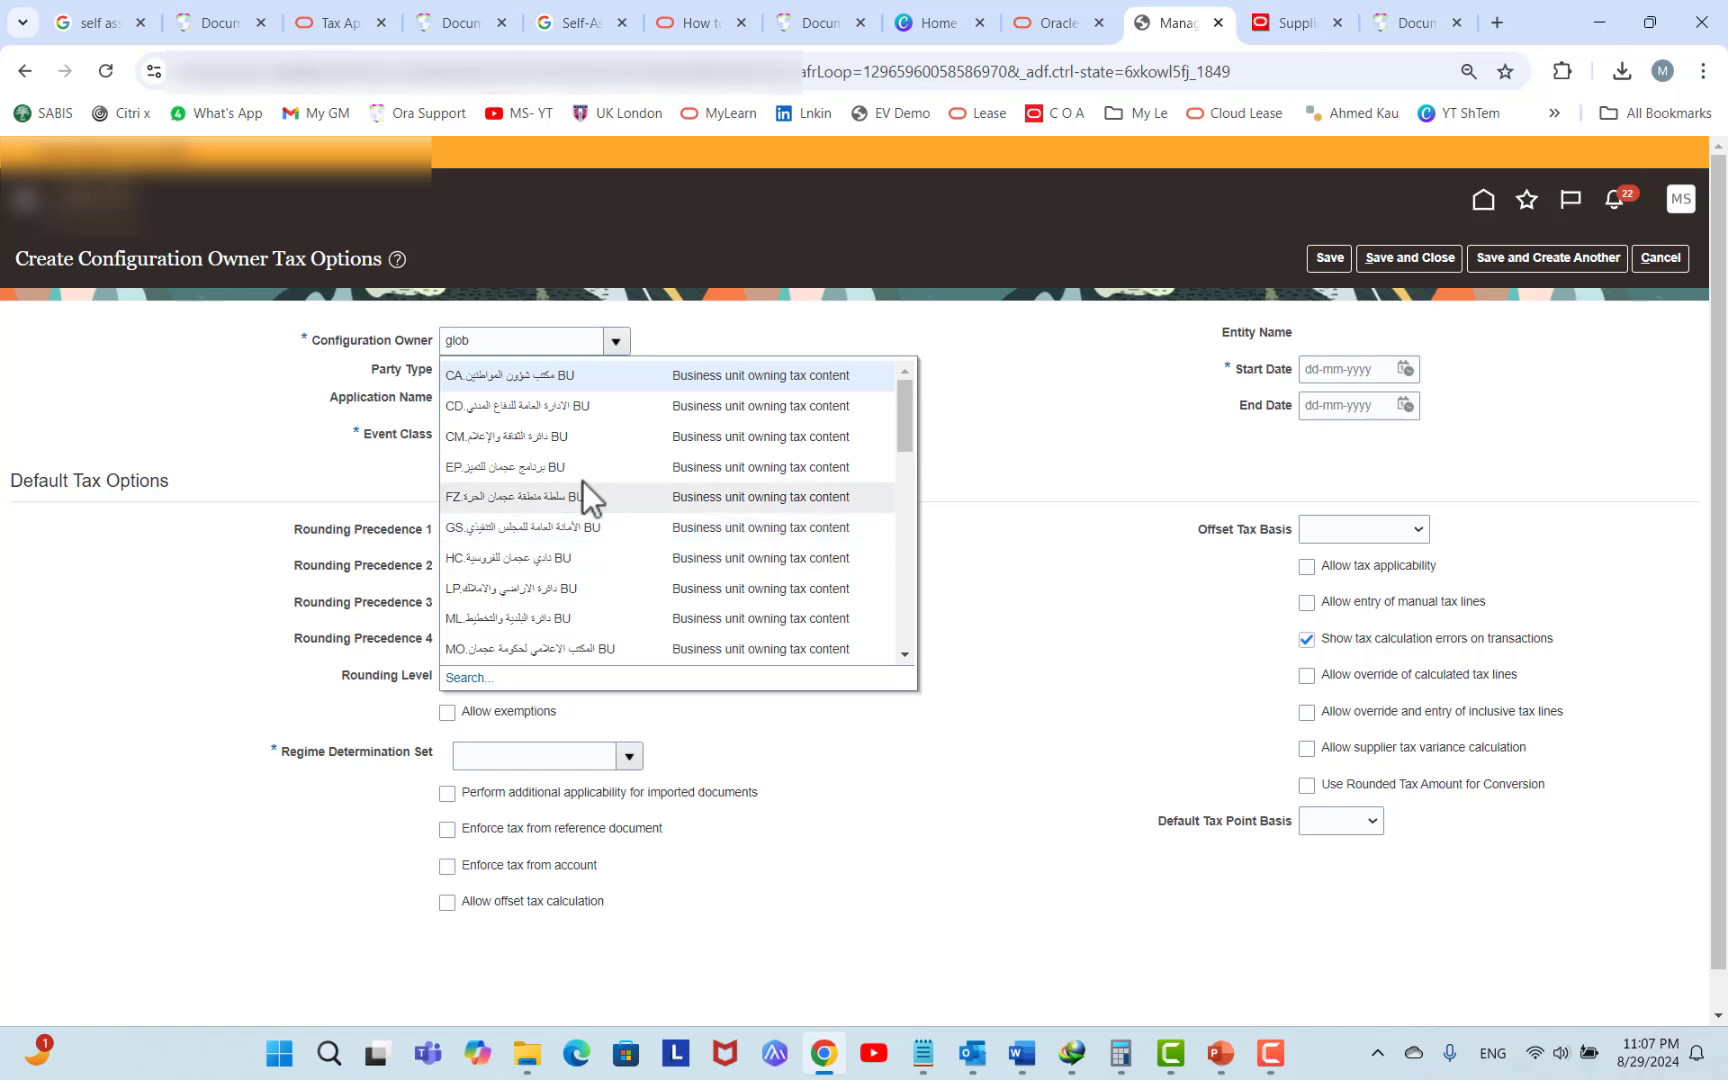
{"action": "left_click", "coordinate": [536, 655]}
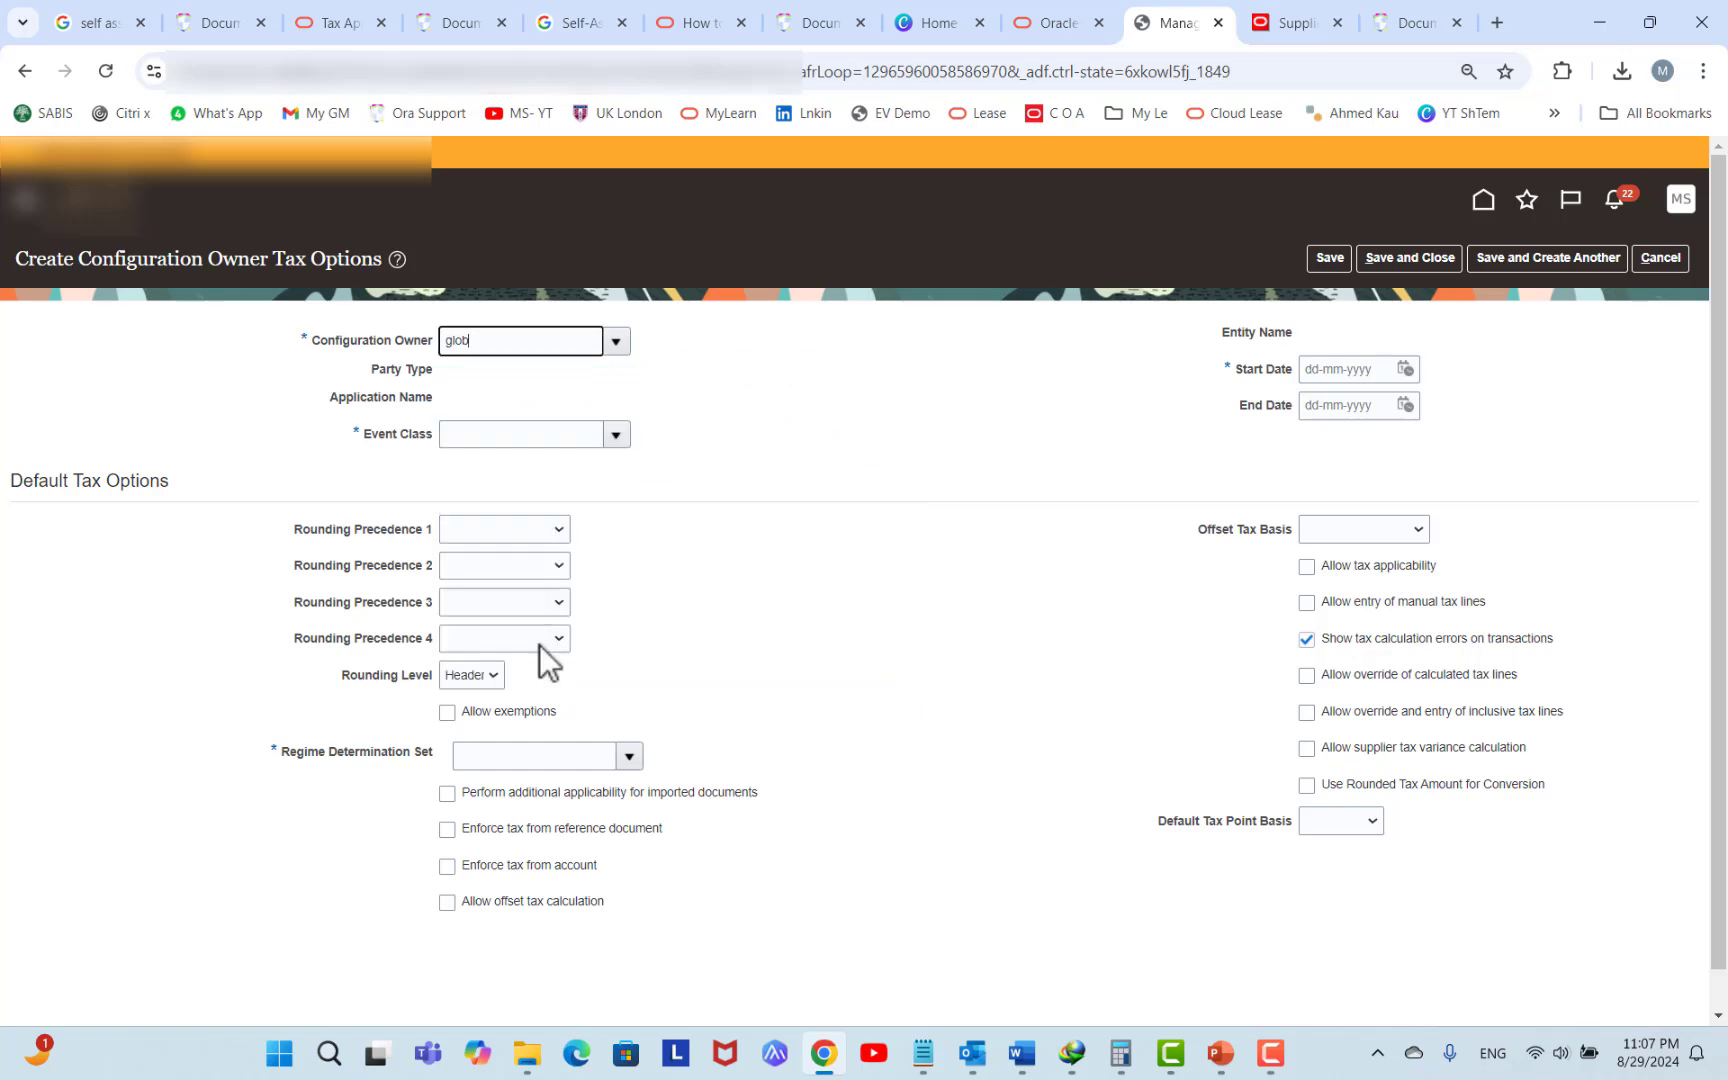
{"action": "left_click", "coordinate": [618, 440]}
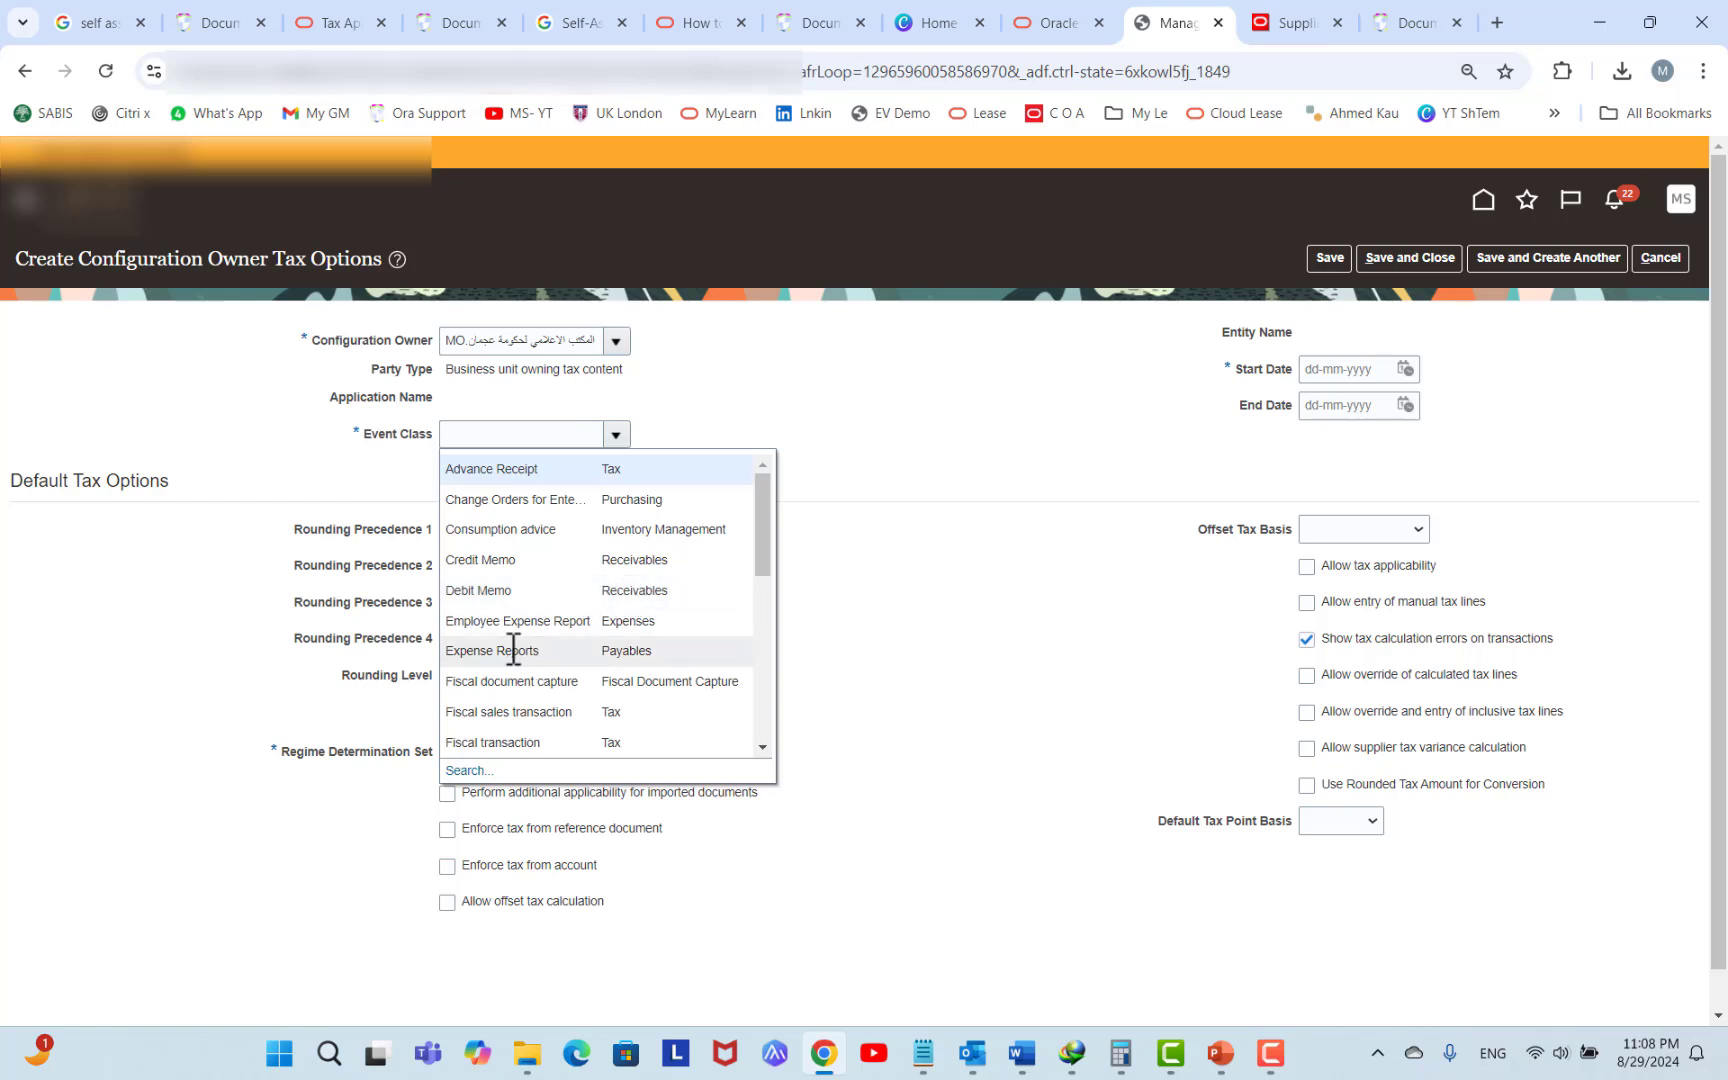
{"action": "scroll", "coordinate": [675, 639], "scroll_direction": "down", "scroll_amount": 2}
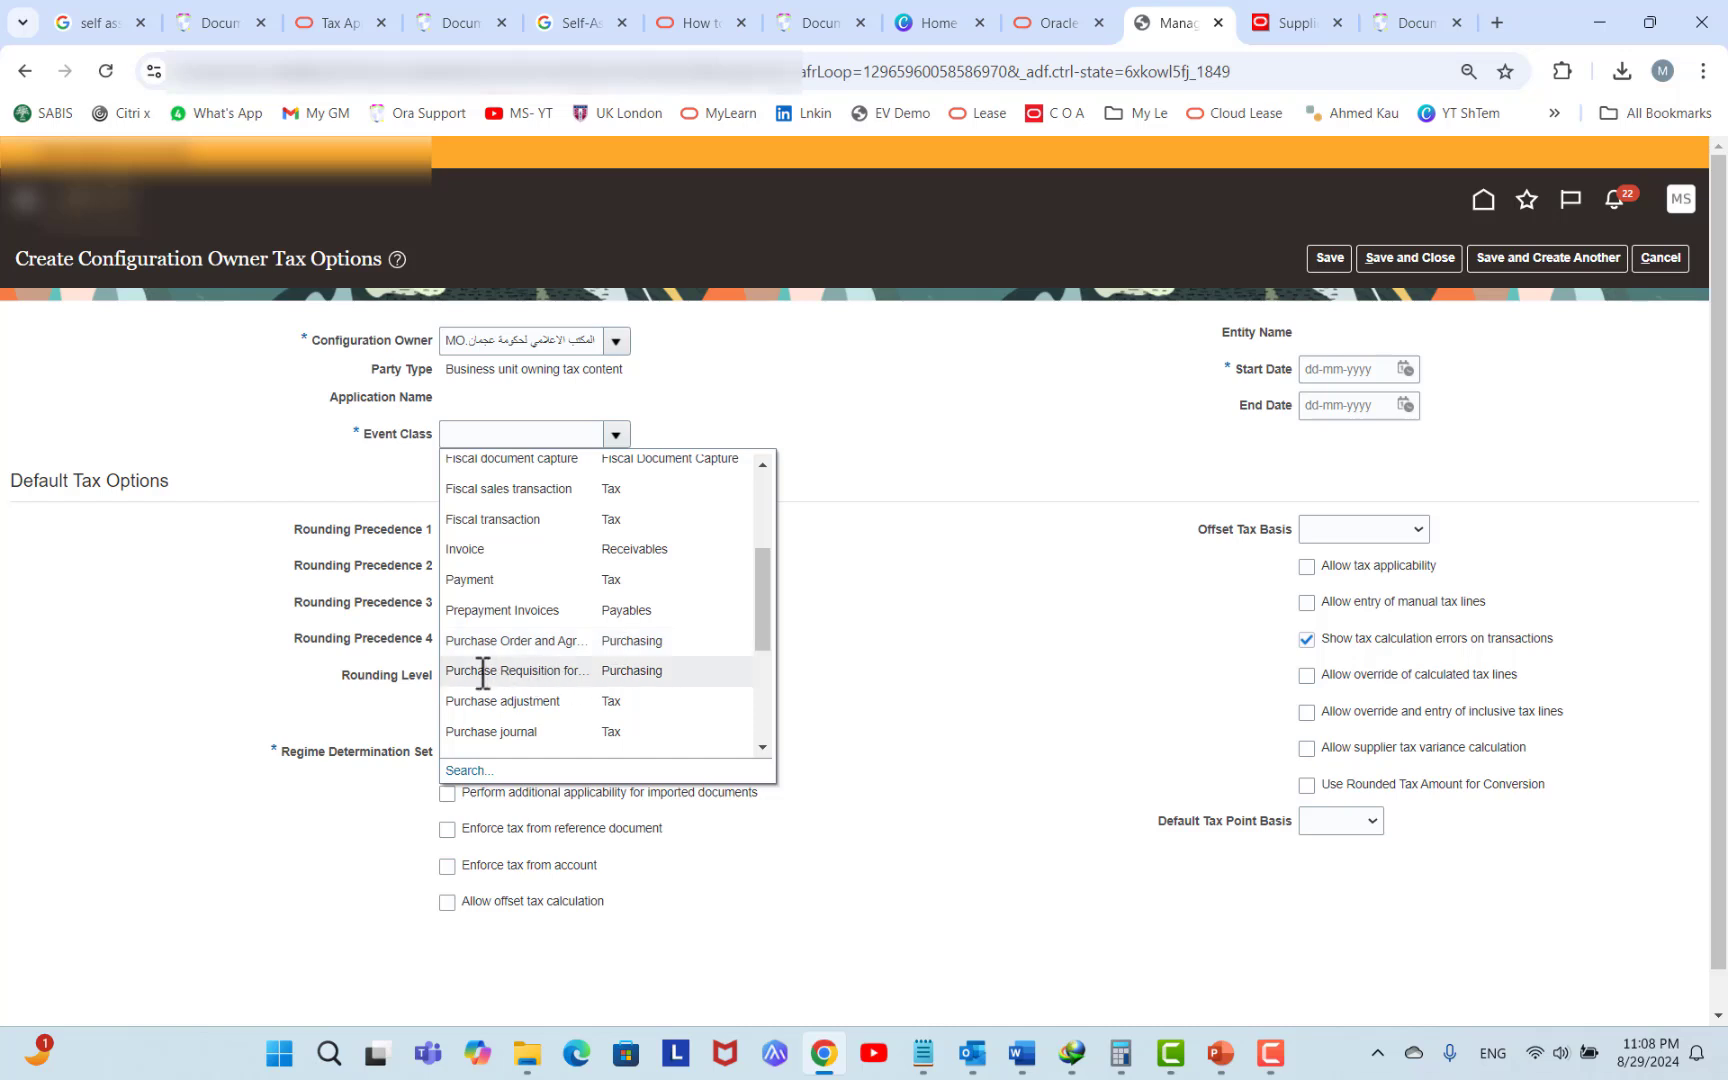
{"action": "left_click", "coordinate": [902, 562]}
{"action": "left_click", "coordinate": [625, 440]}
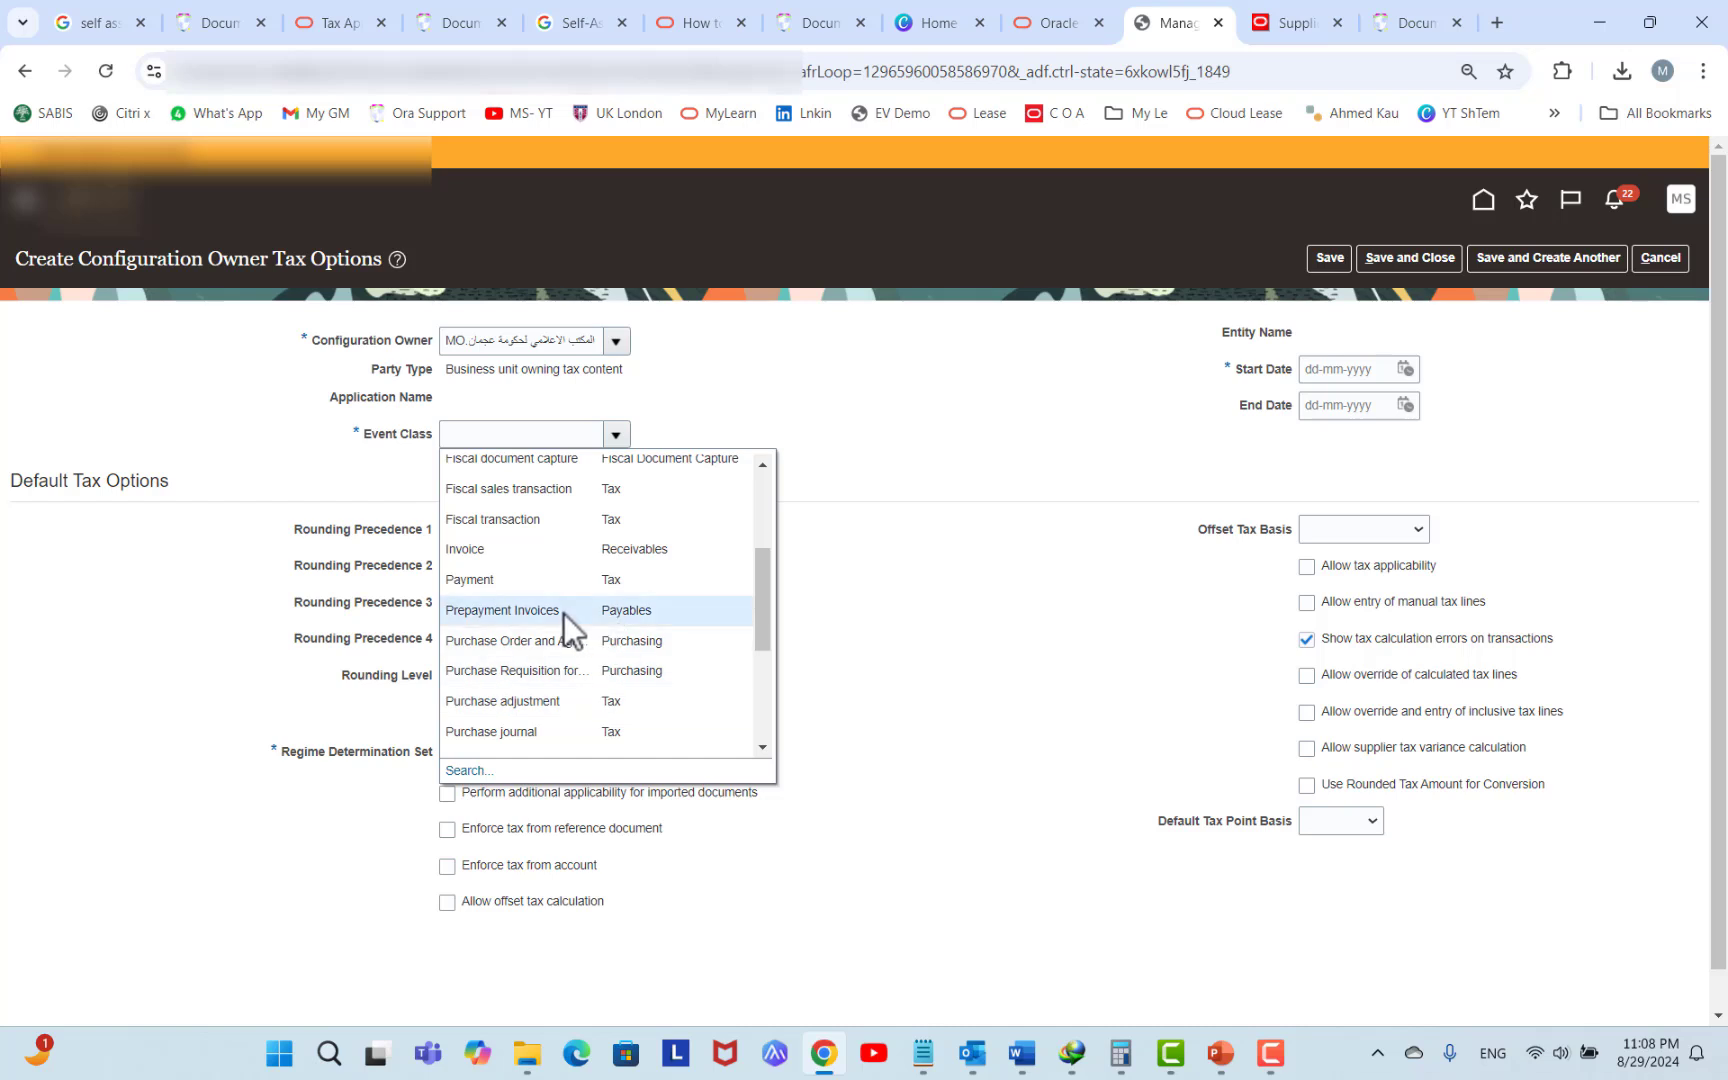
{"action": "left_click", "coordinate": [563, 613]}
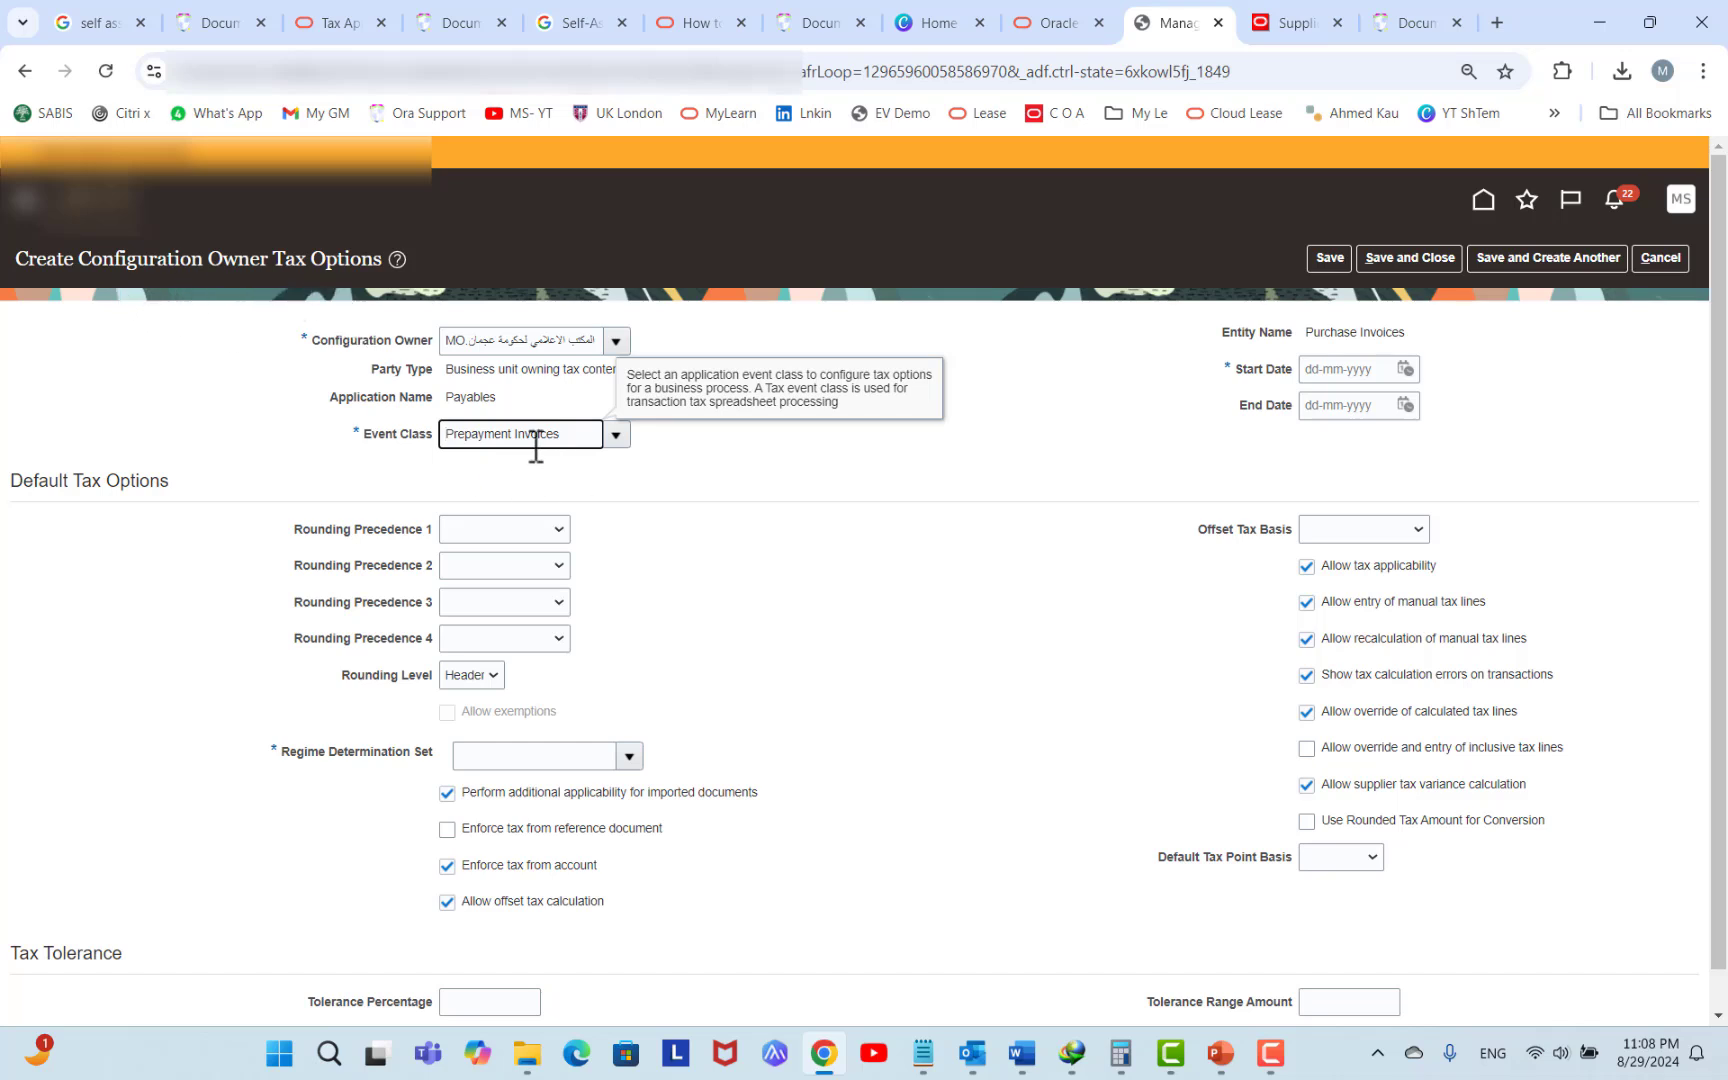
Disallow tax applicability in the default tax options for the Prepayment Invoices event class.
{"action": "left_click", "coordinate": [1306, 567]}
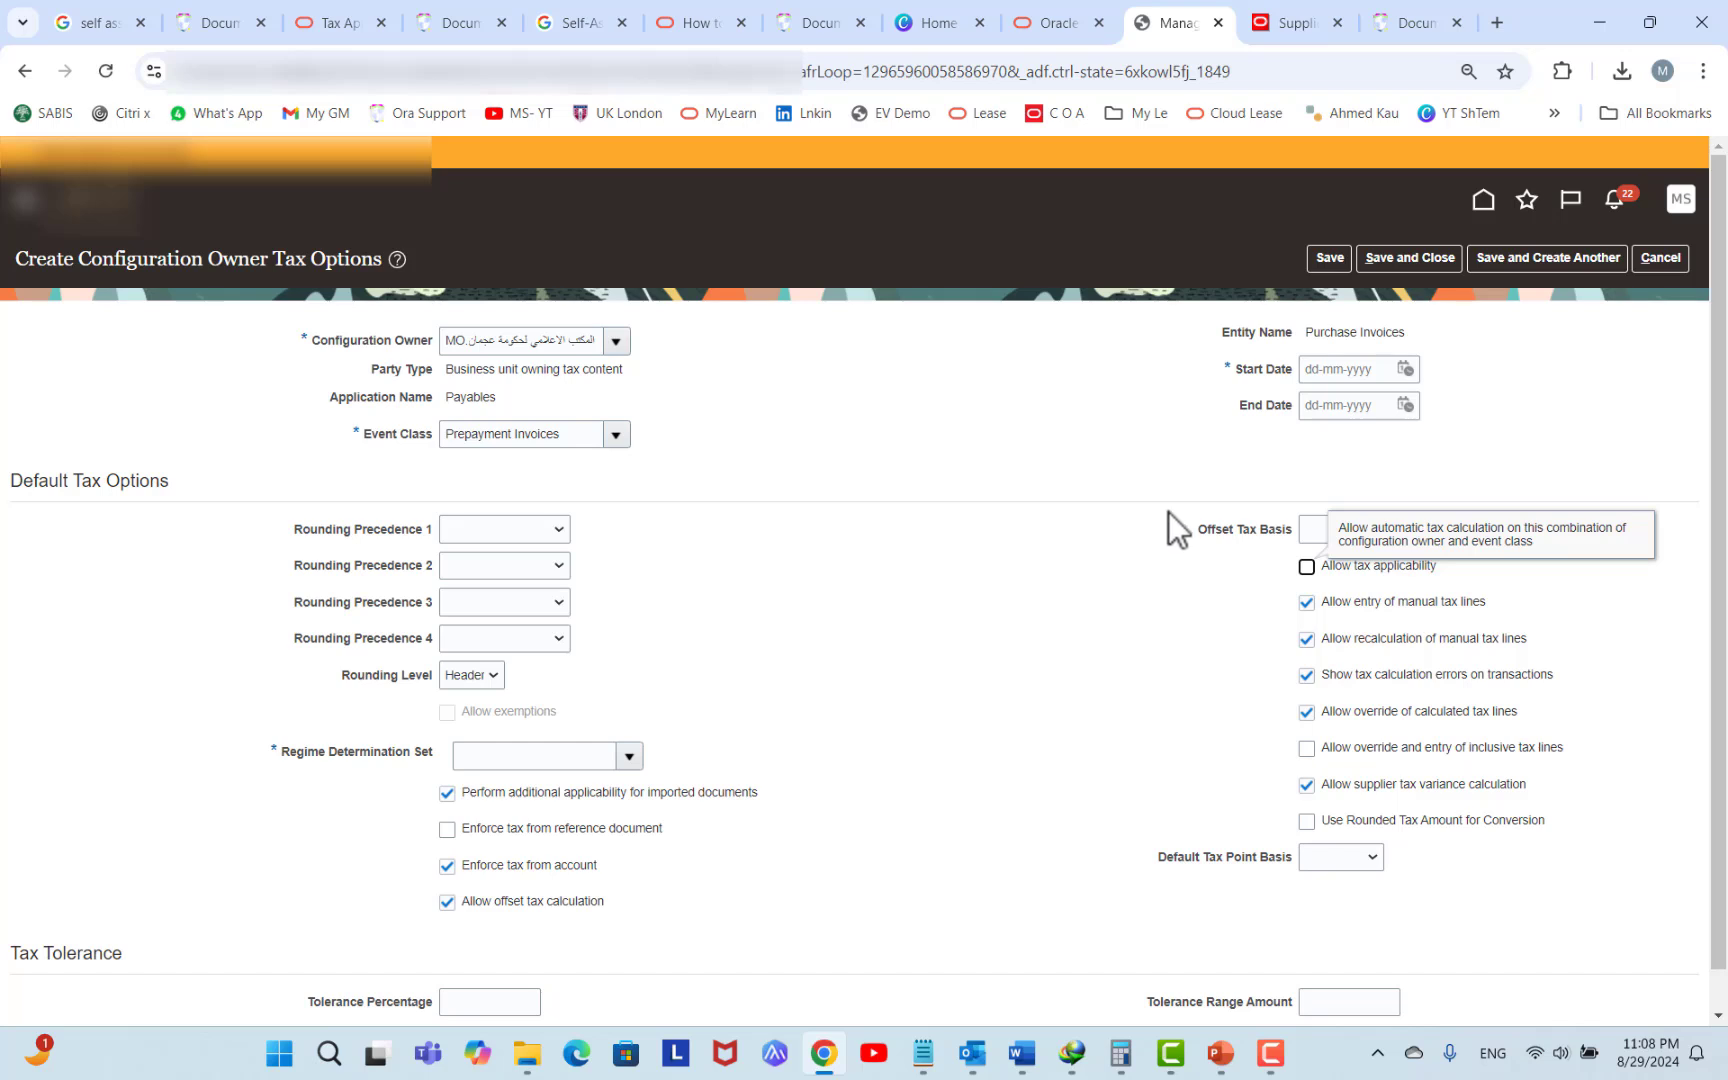
Review the available event classes and their applications, keeping Prepayment Invoices as the selected event class.
{"action": "left_click", "coordinate": [616, 434]}
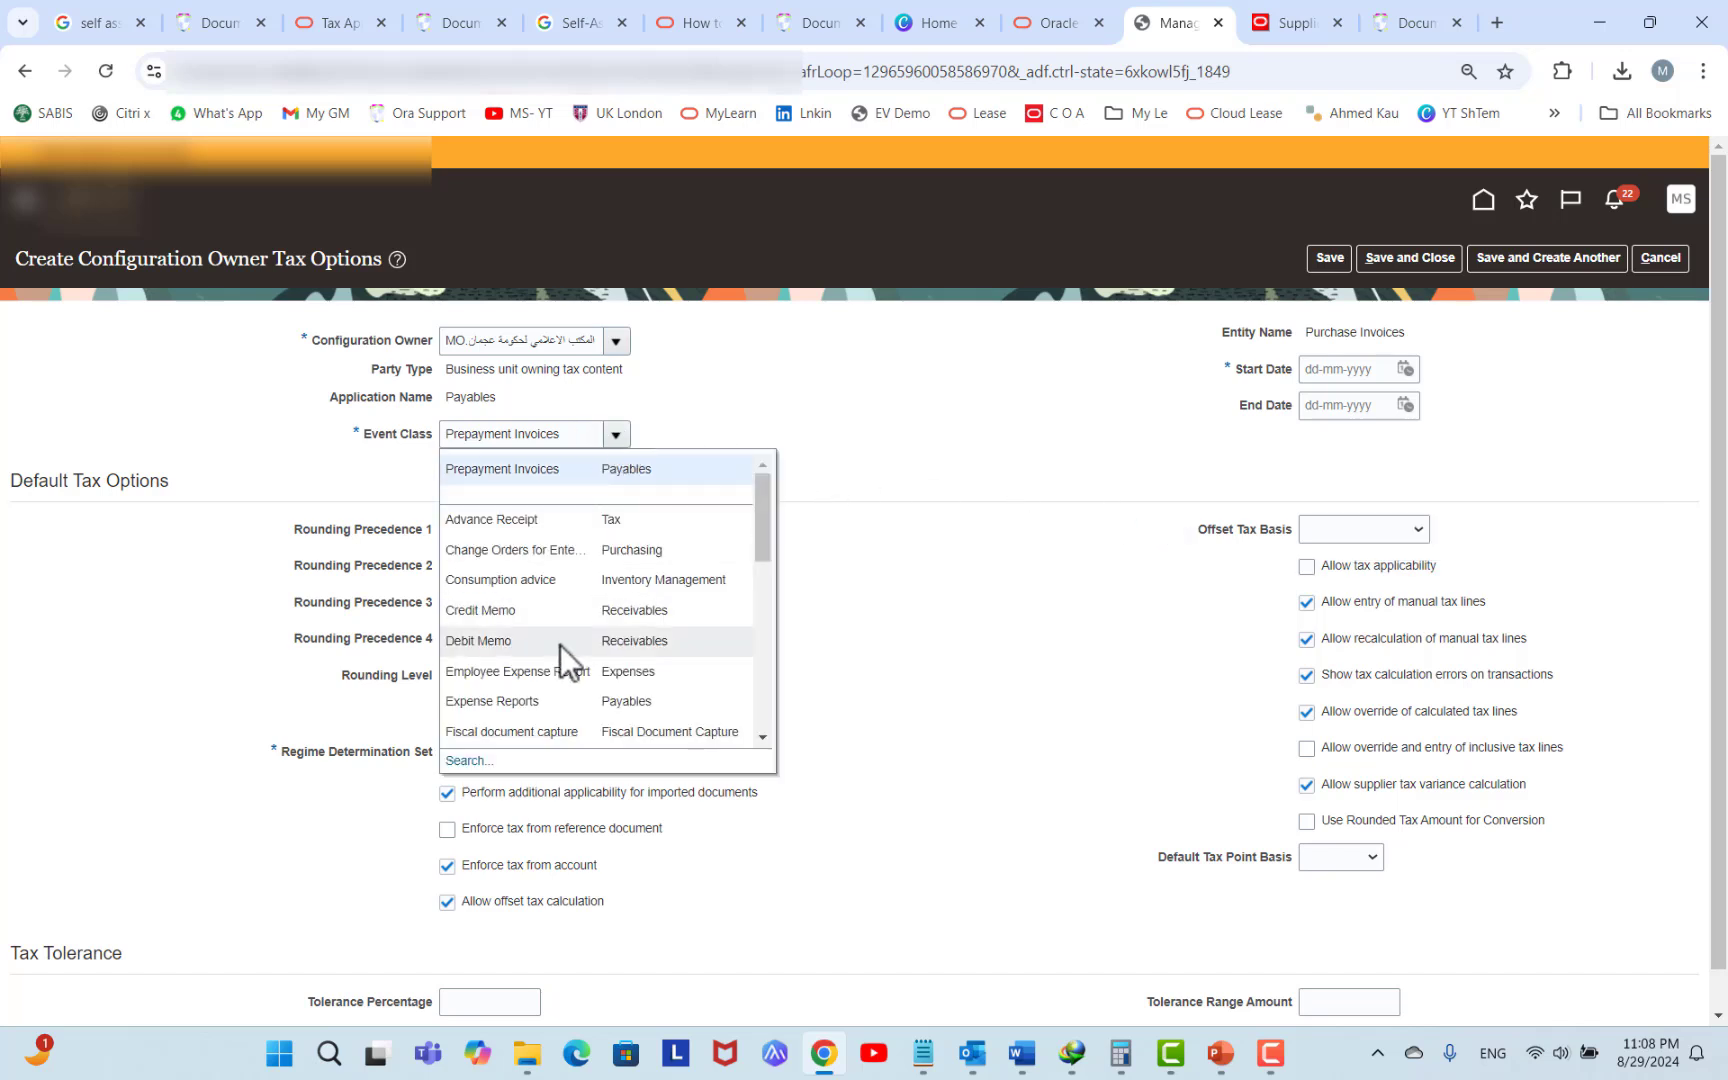
{"action": "scroll", "coordinate": [630, 645], "scroll_direction": "down", "scroll_amount": 1}
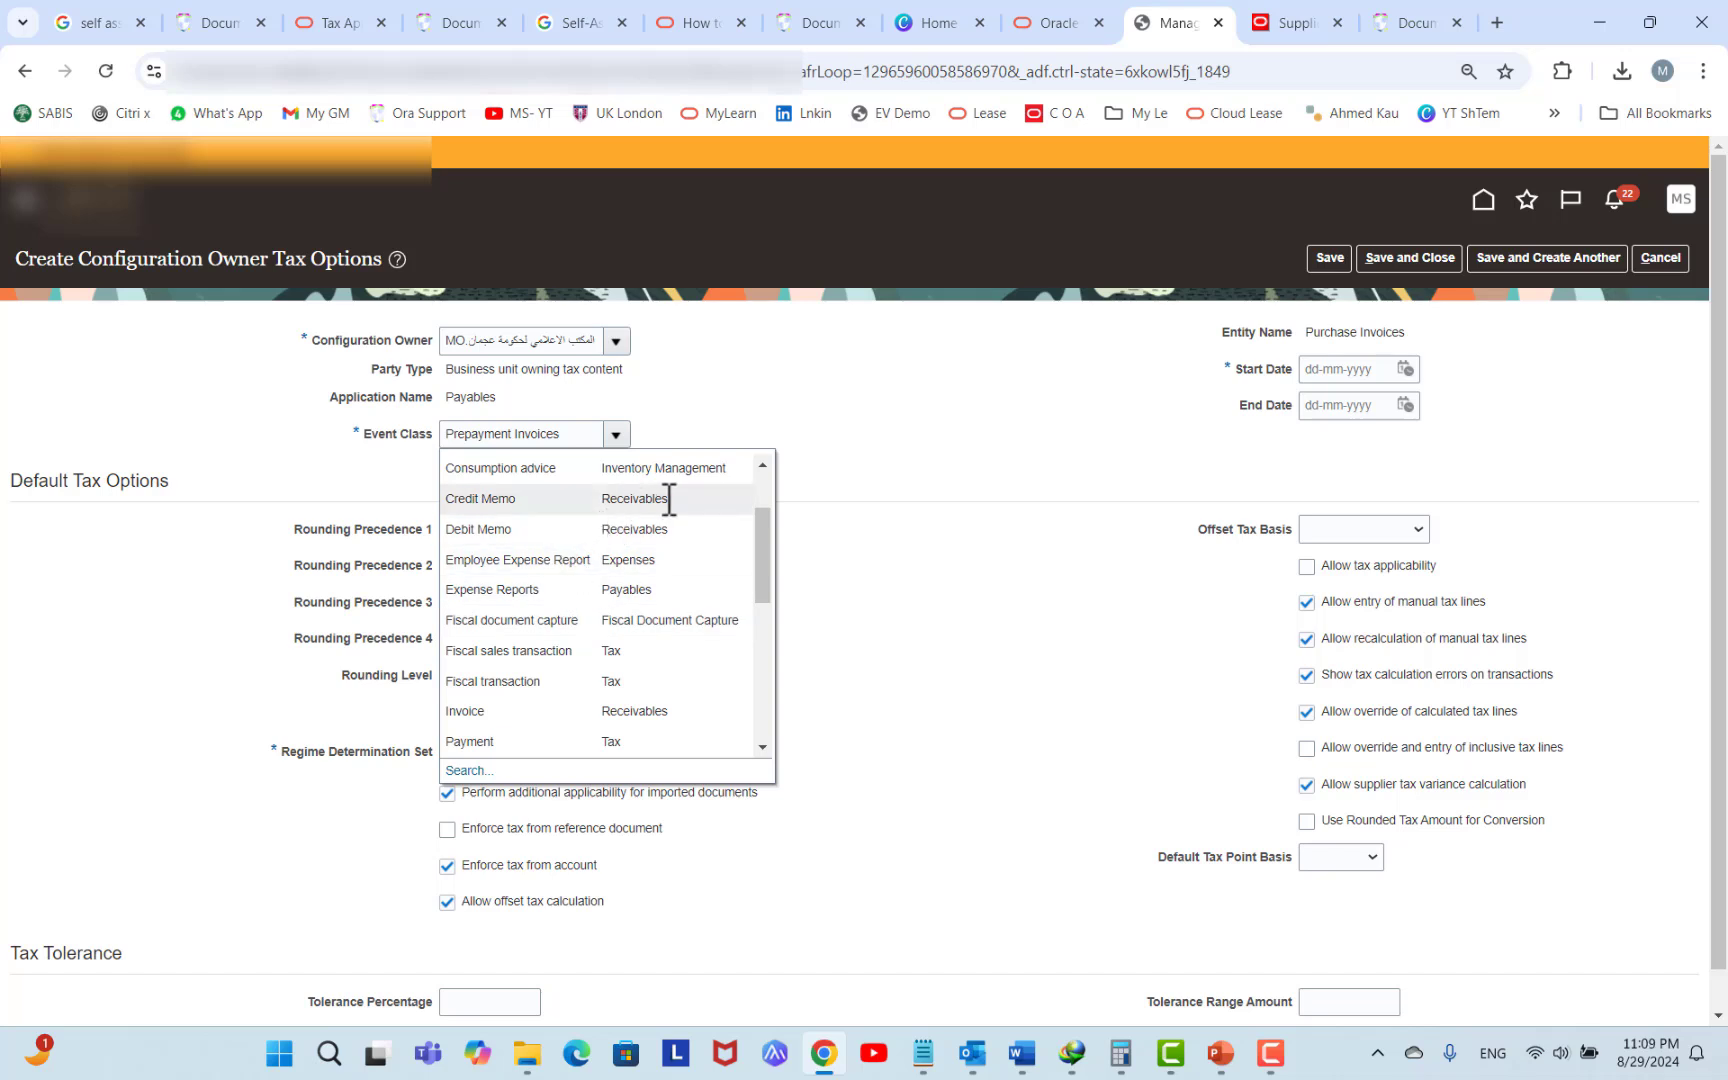
{"action": "scroll", "coordinate": [659, 595], "scroll_direction": "down", "scroll_amount": 1}
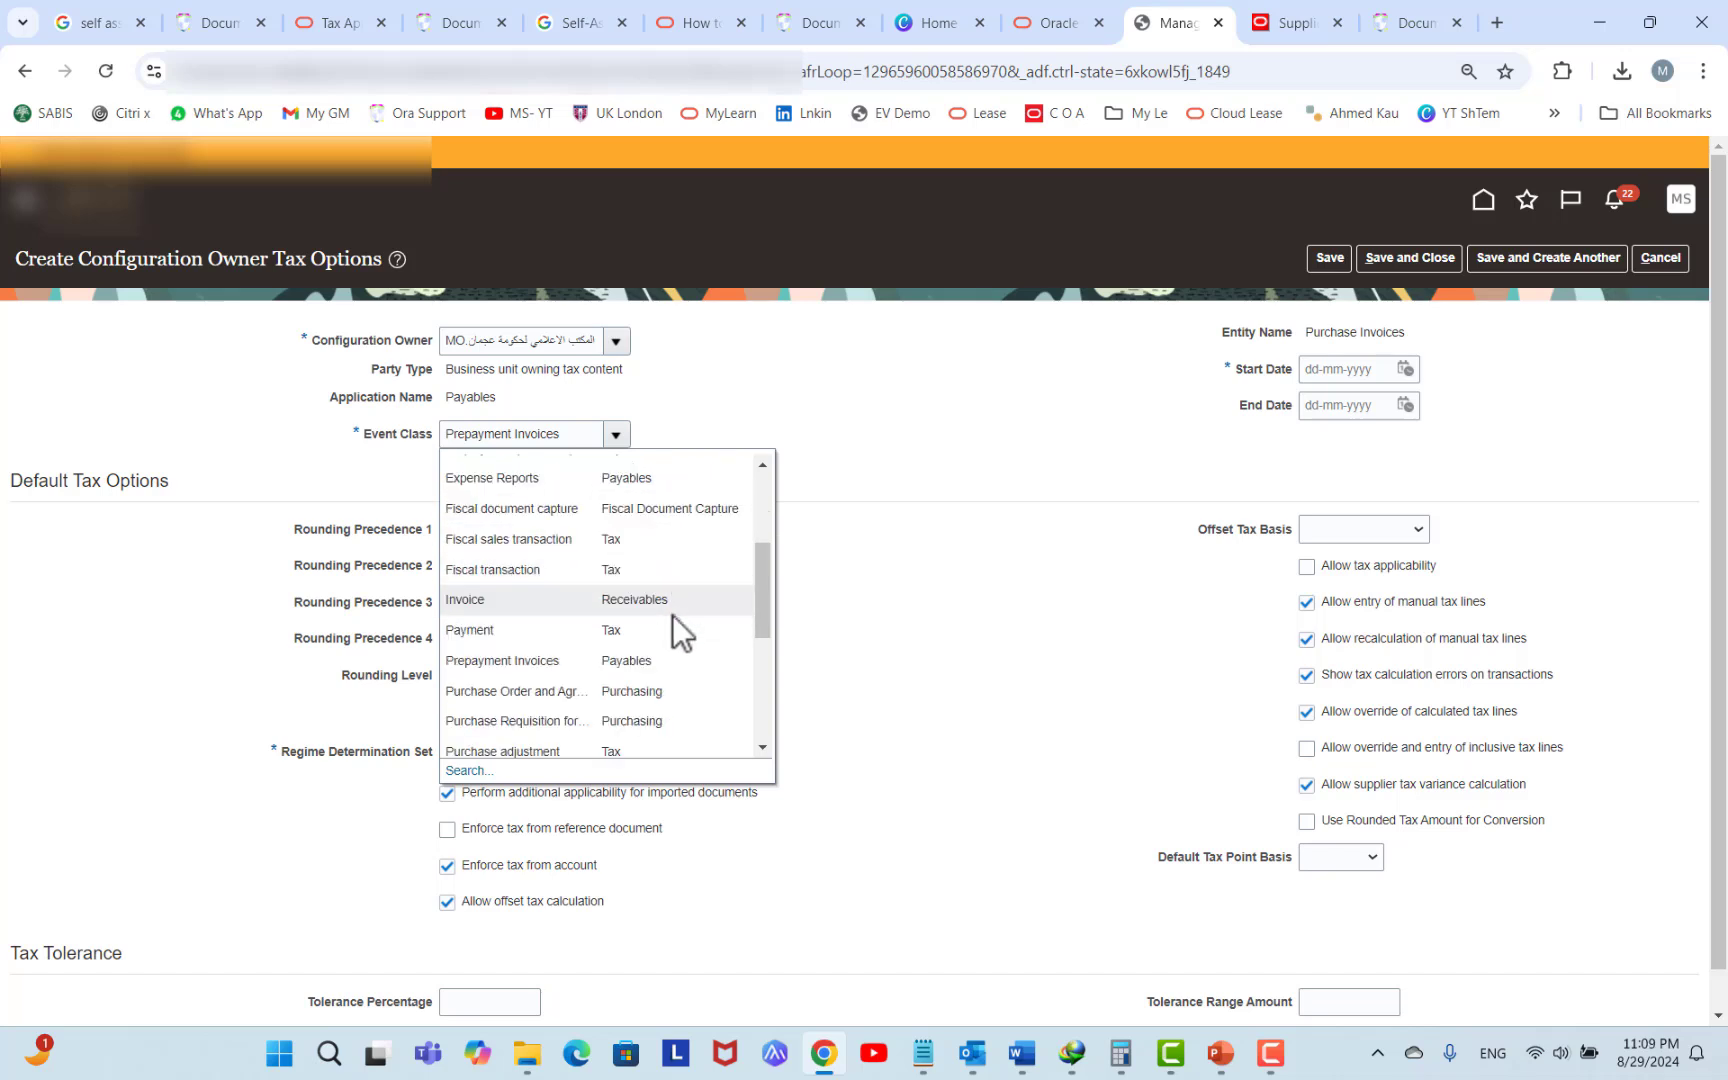
{"action": "scroll", "coordinate": [703, 645], "scroll_direction": "down", "scroll_amount": 1}
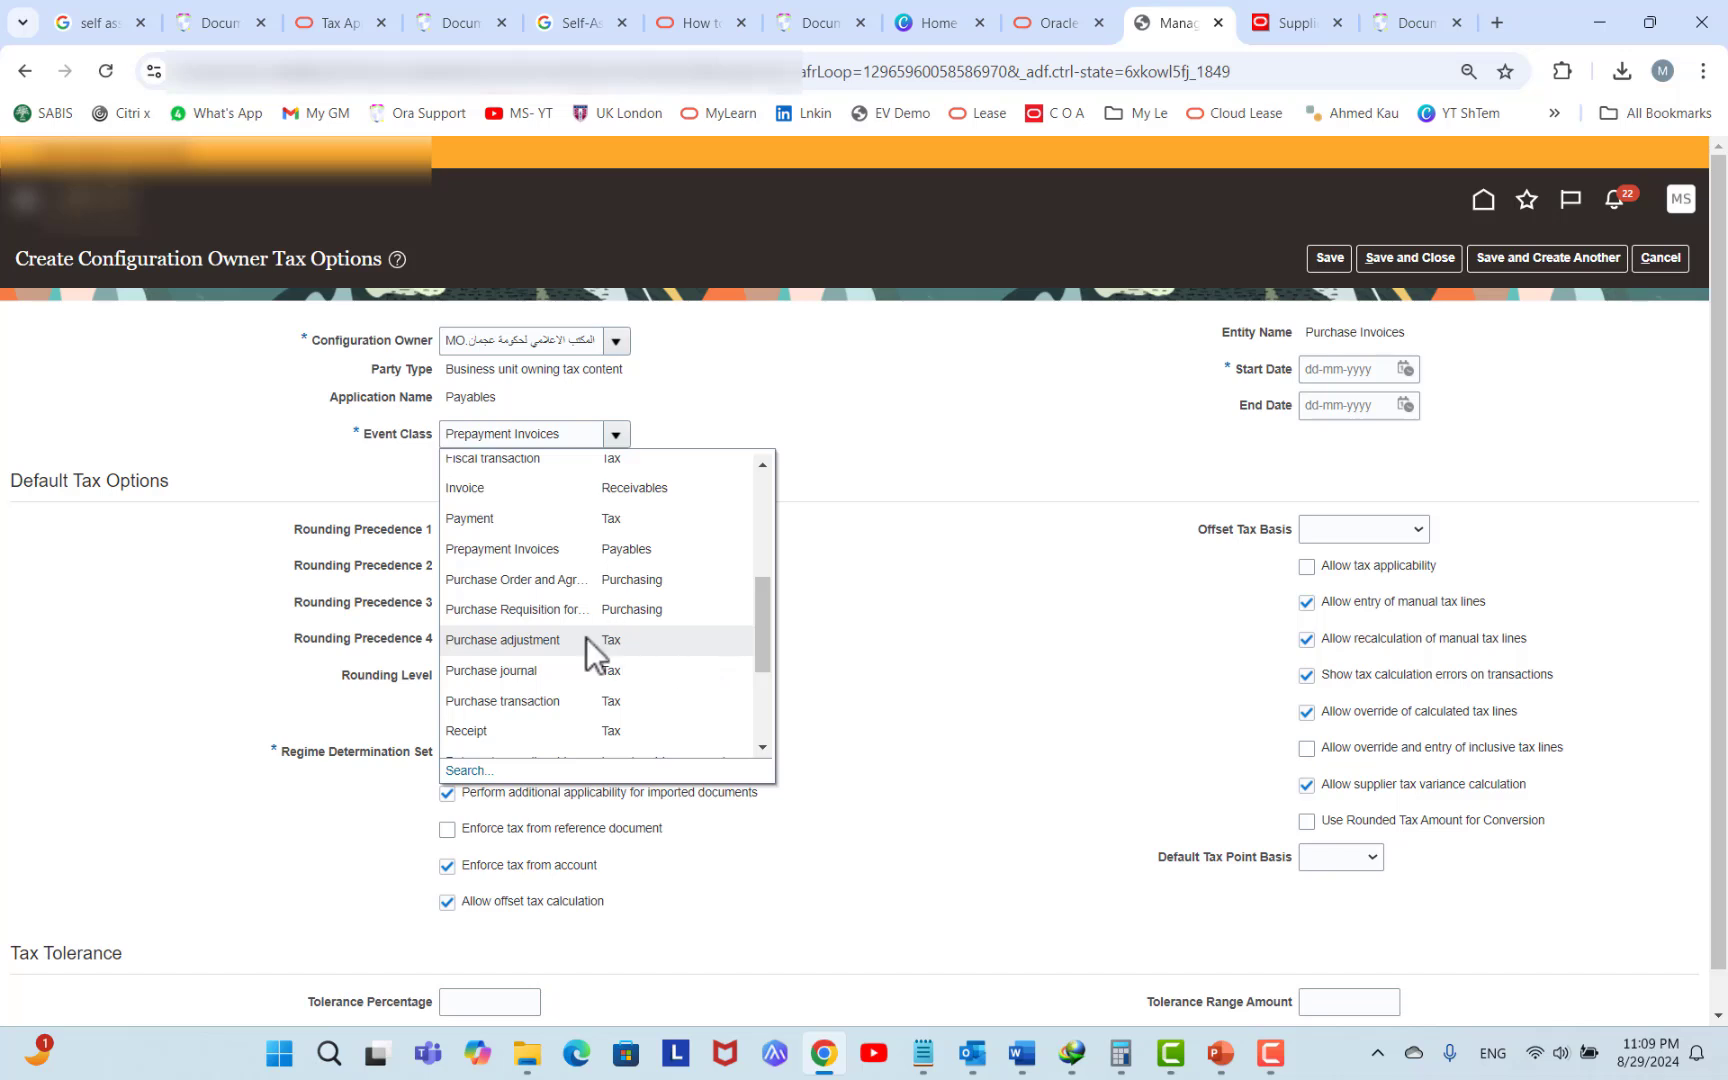
{"action": "scroll", "coordinate": [670, 622], "scroll_direction": "up", "scroll_amount": 1}
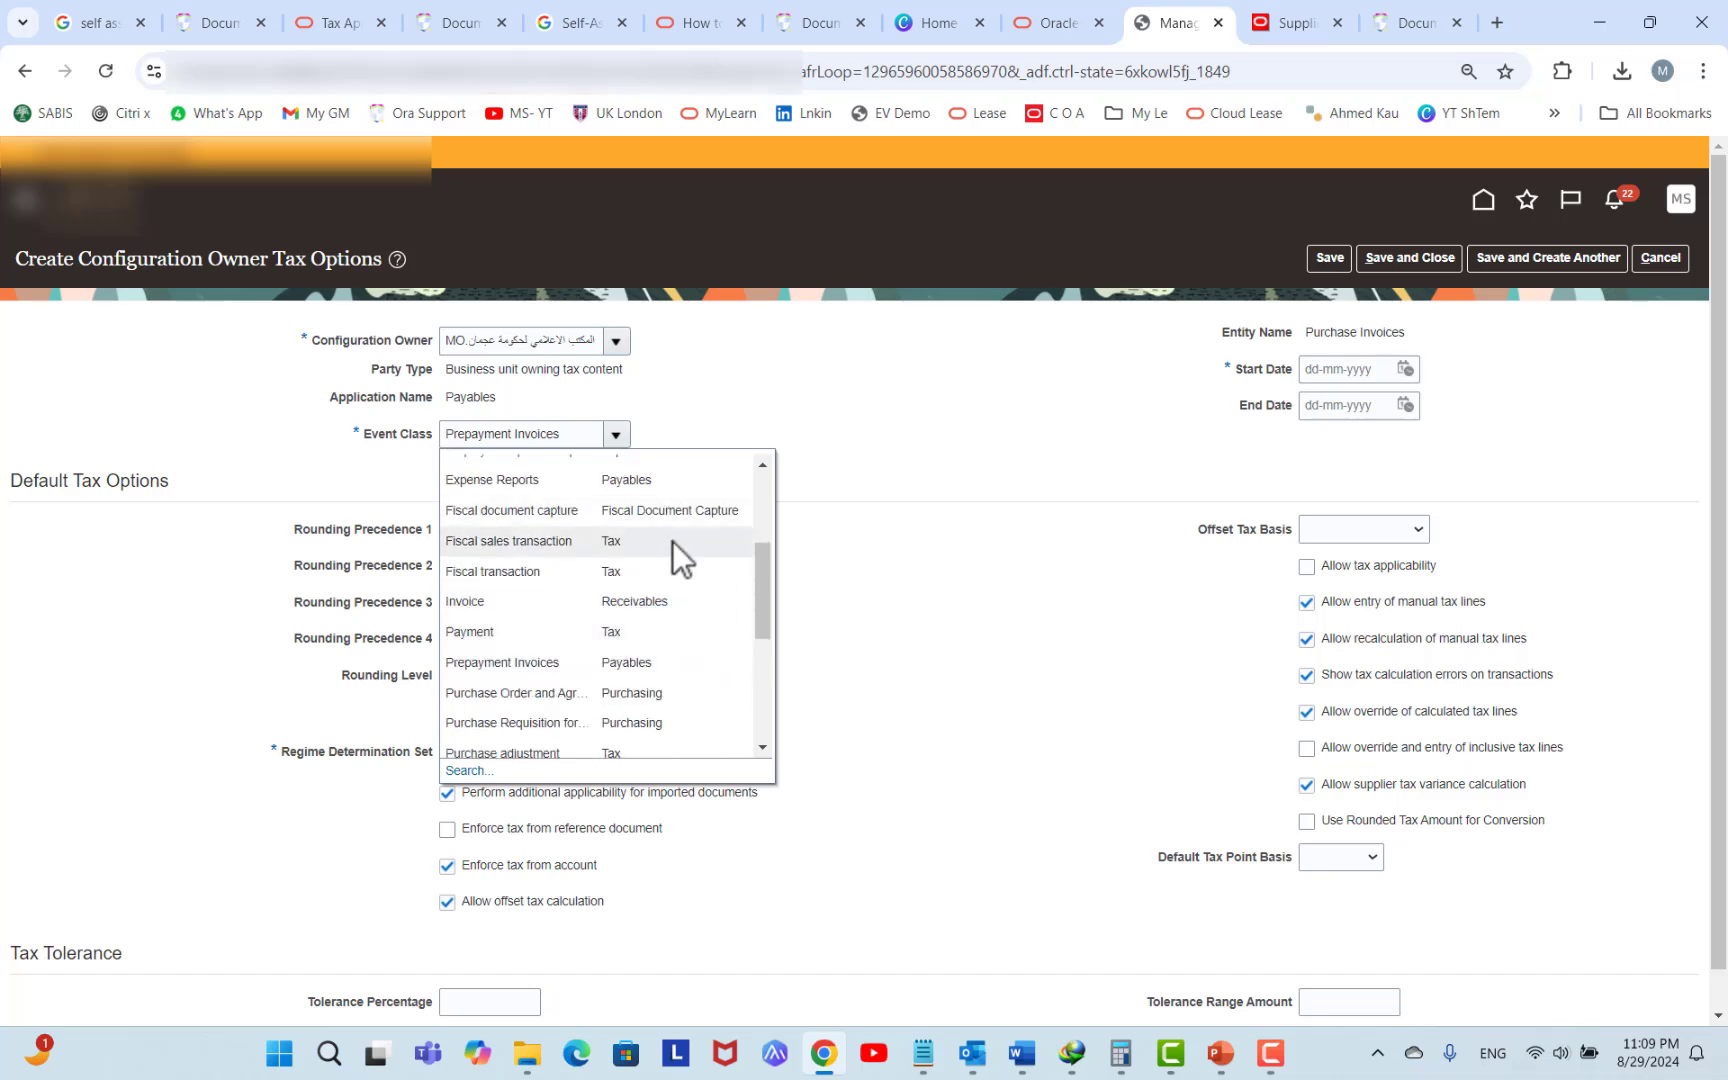
{"action": "scroll", "coordinate": [672, 541], "scroll_direction": "up", "scroll_amount": 2}
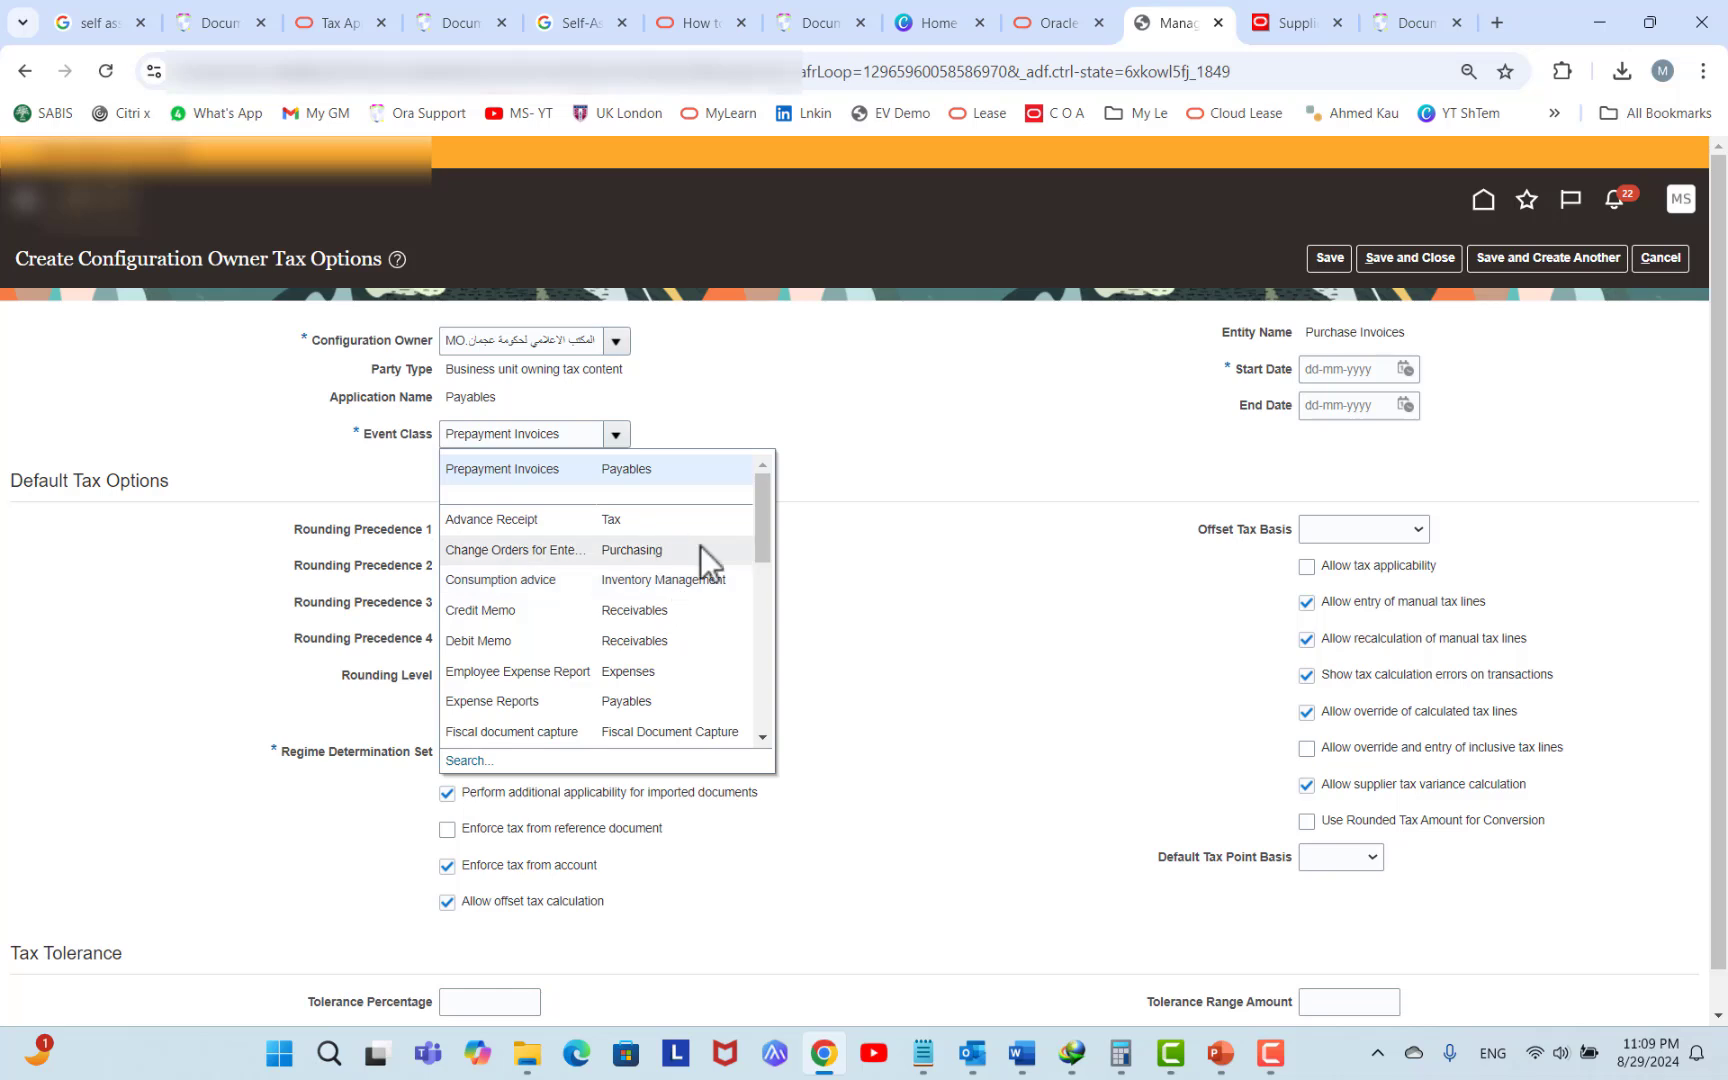
{"action": "left_click", "coordinate": [961, 402]}
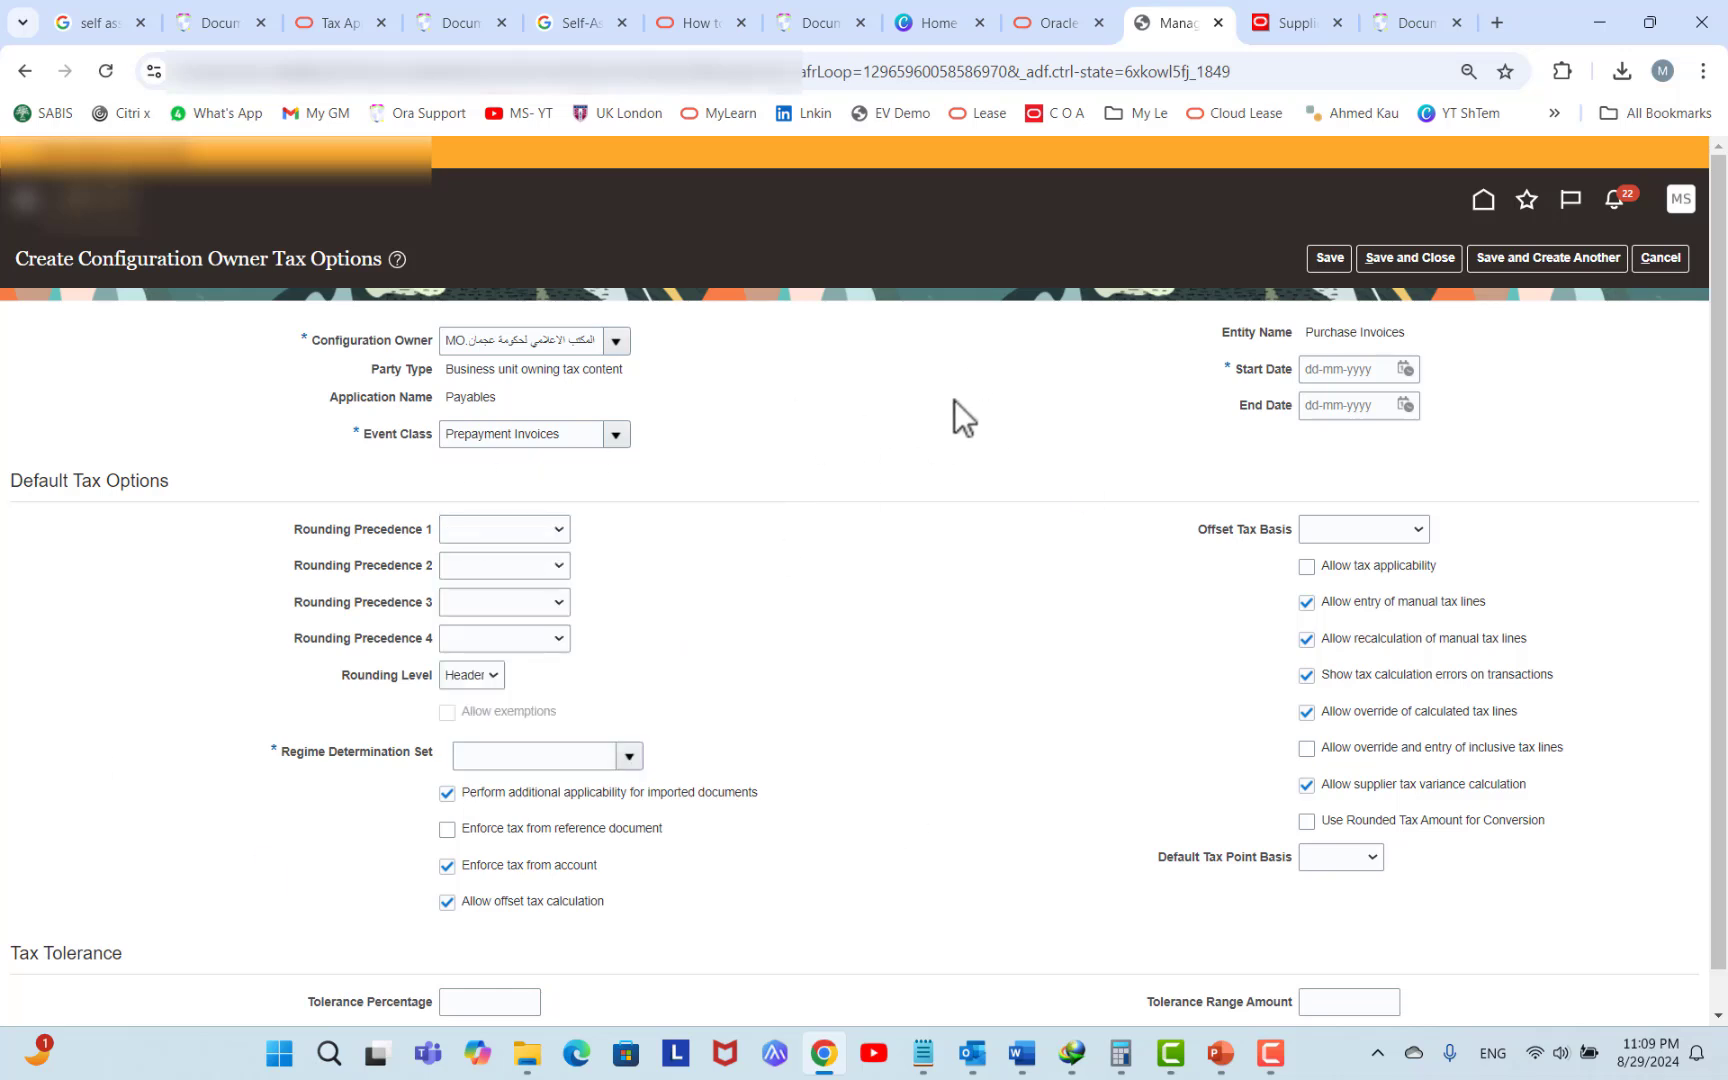